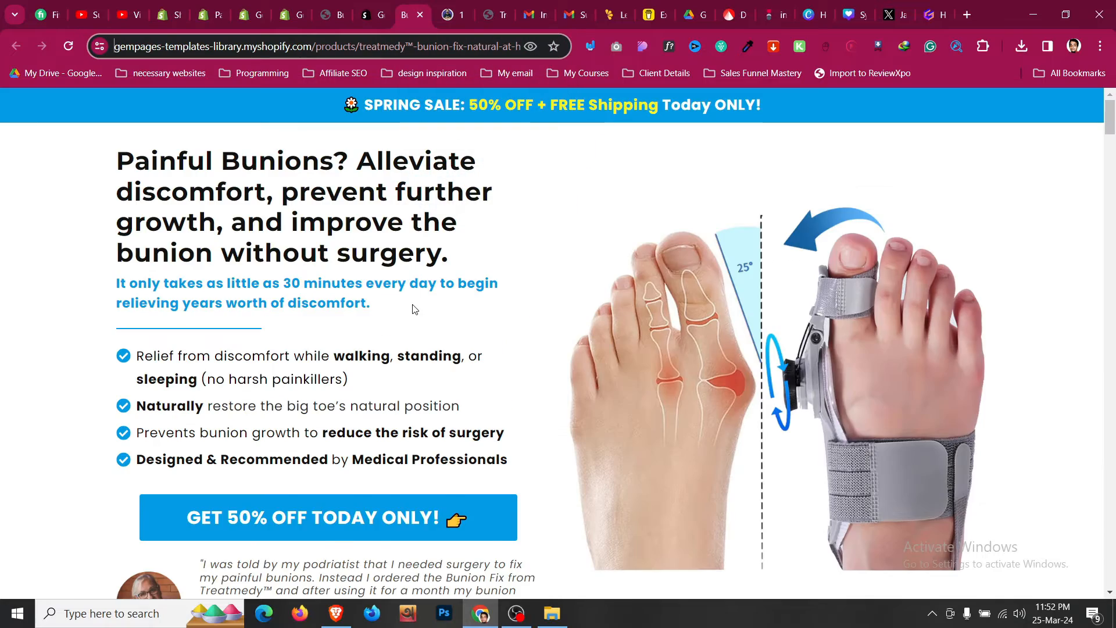
- Scroll through the Bunion Fix demo landing page on the GemPages templates library store to review its sections
scroll(411, 308, down, 12)
scroll(411, 312, down, 4)
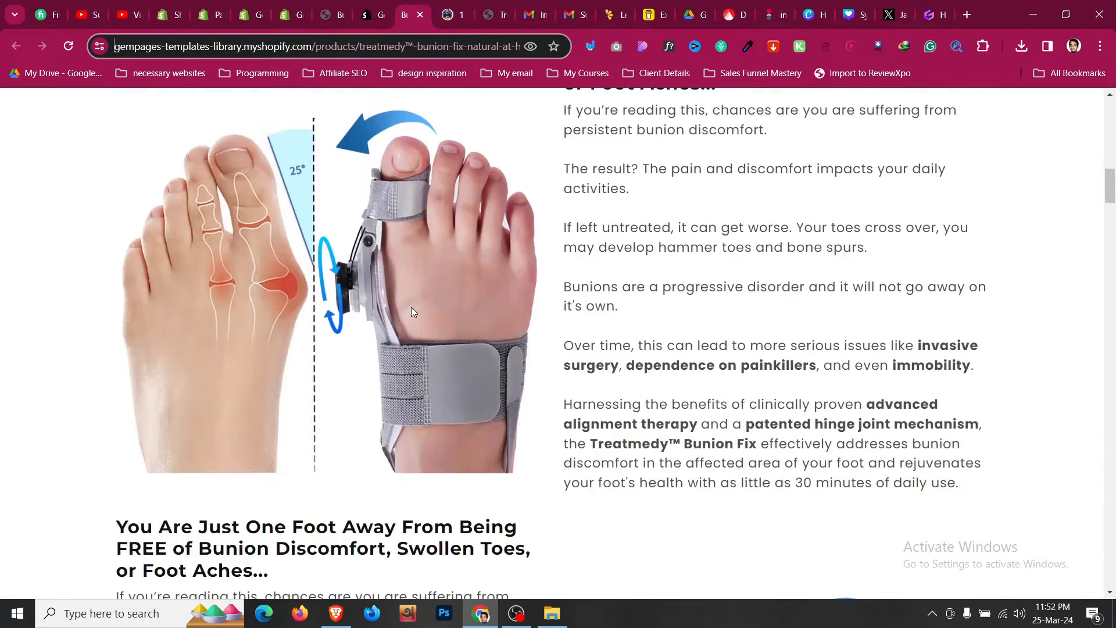
scroll(411, 313, down, 4)
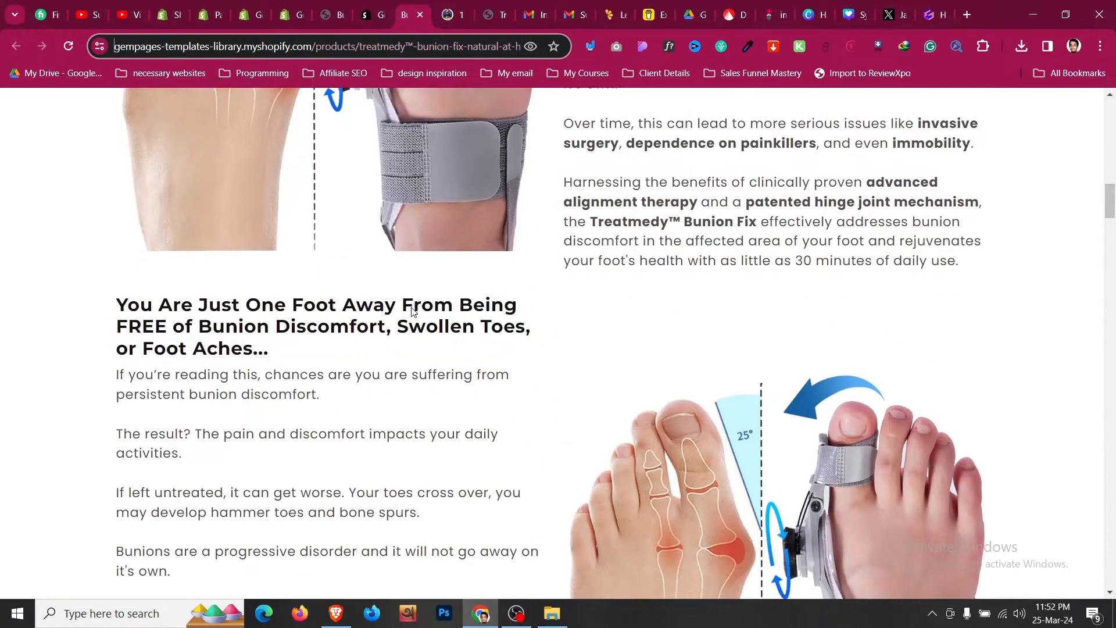
scroll(411, 313, down, 5)
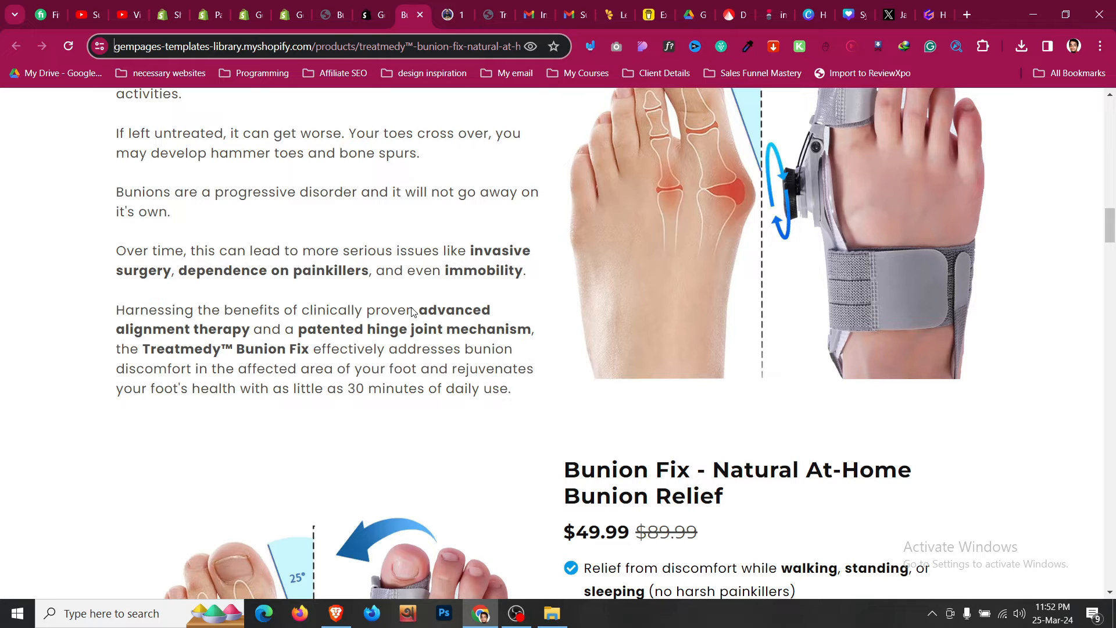
scroll(412, 312, down, 6)
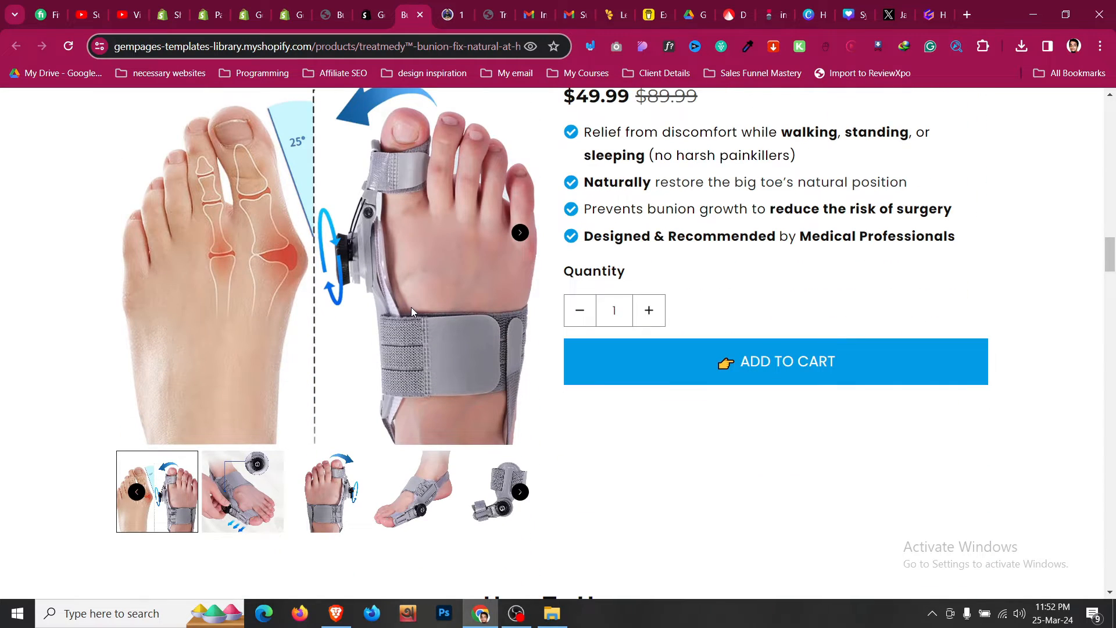
scroll(410, 307, down, 15)
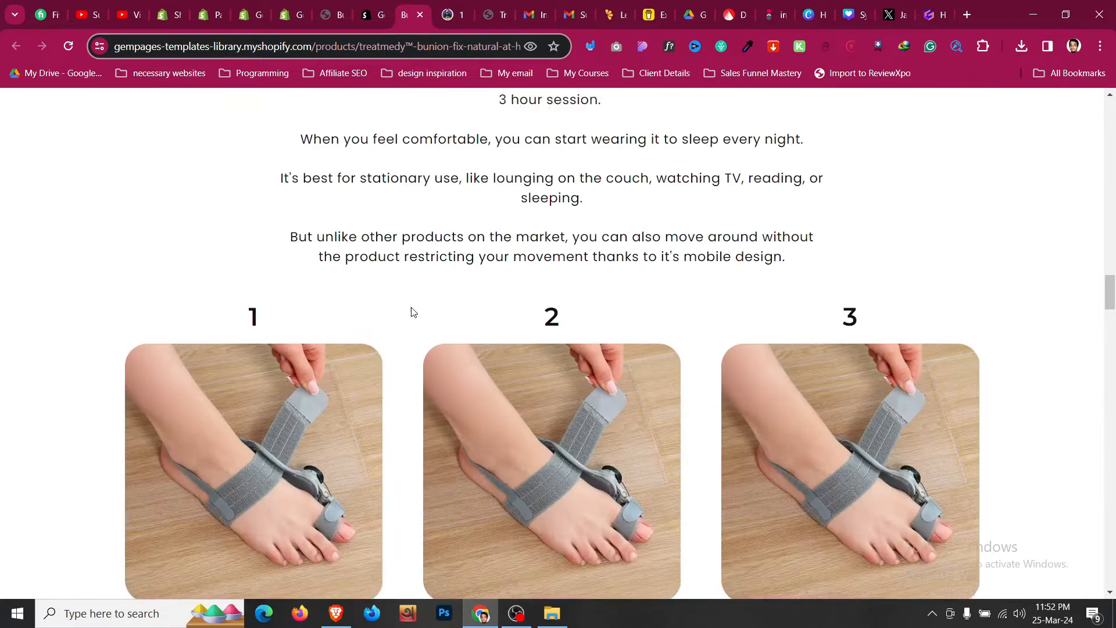
scroll(410, 307, down, 18)
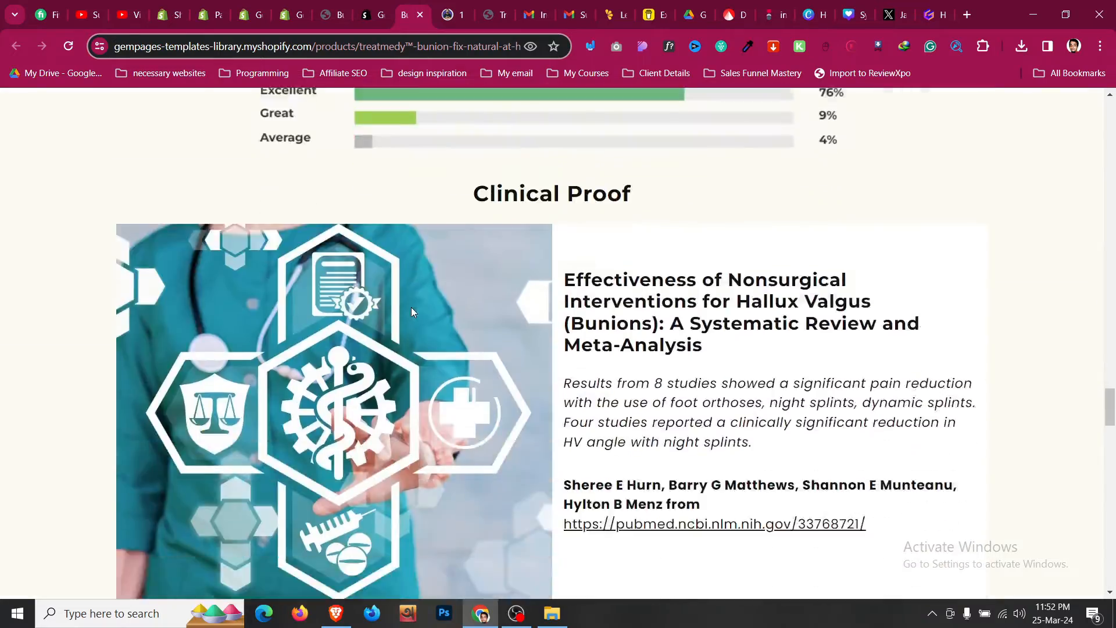
scroll(411, 313, down, 15)
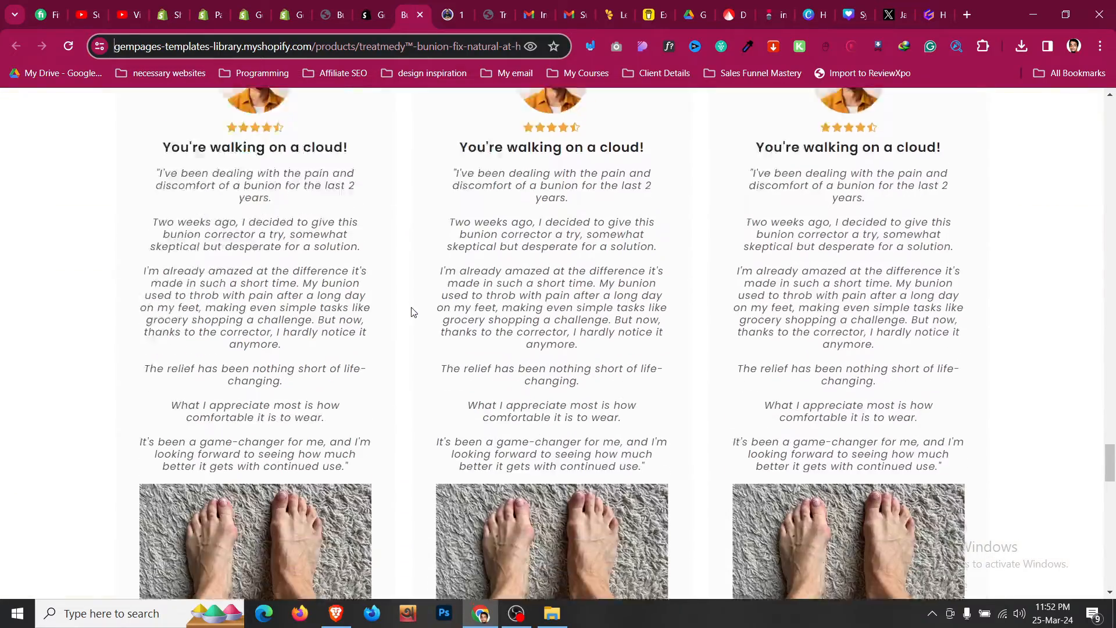
scroll(411, 312, down, 5)
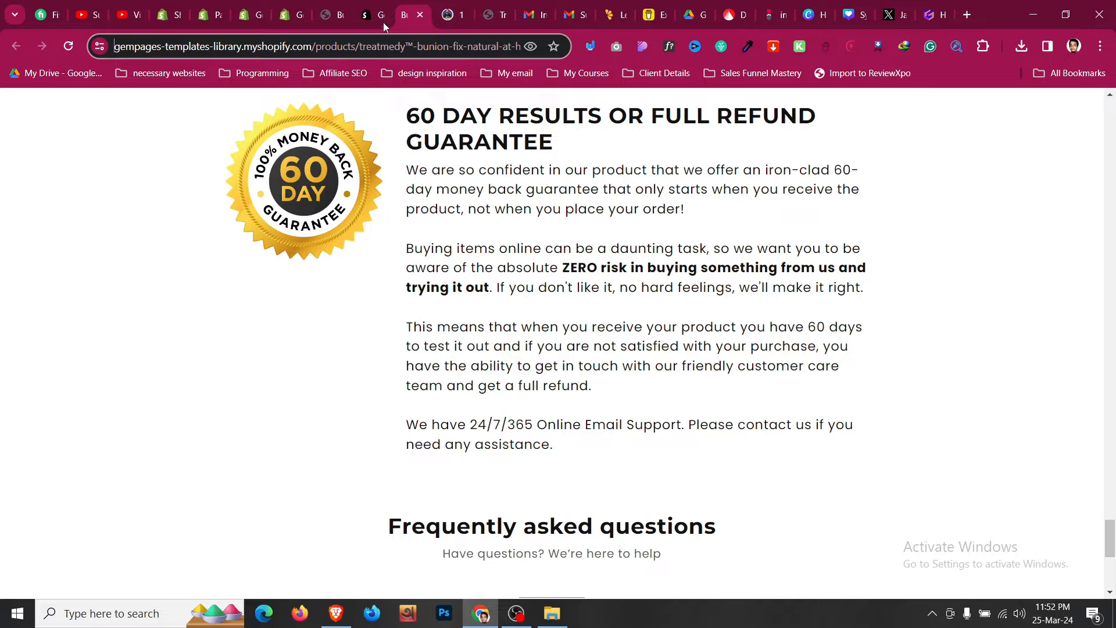
- Review the Bunion Flix GemPages template listing and its demo links on the Buy Me a Coffee page
click(379, 5)
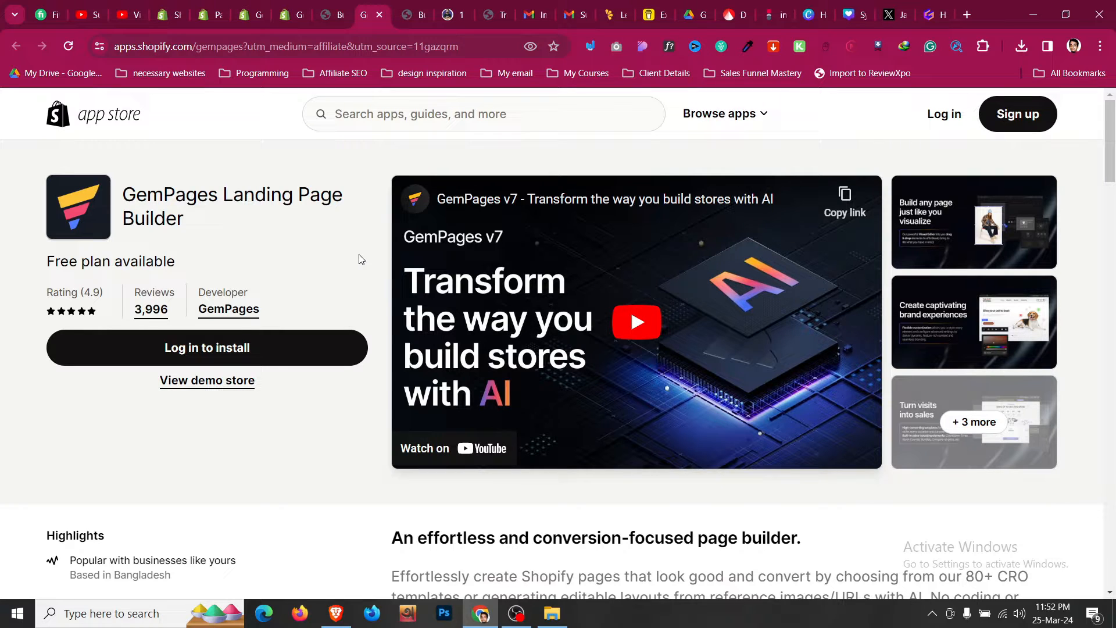
click(463, 5)
scroll(504, 278, up, 3)
scroll(504, 278, up, 3)
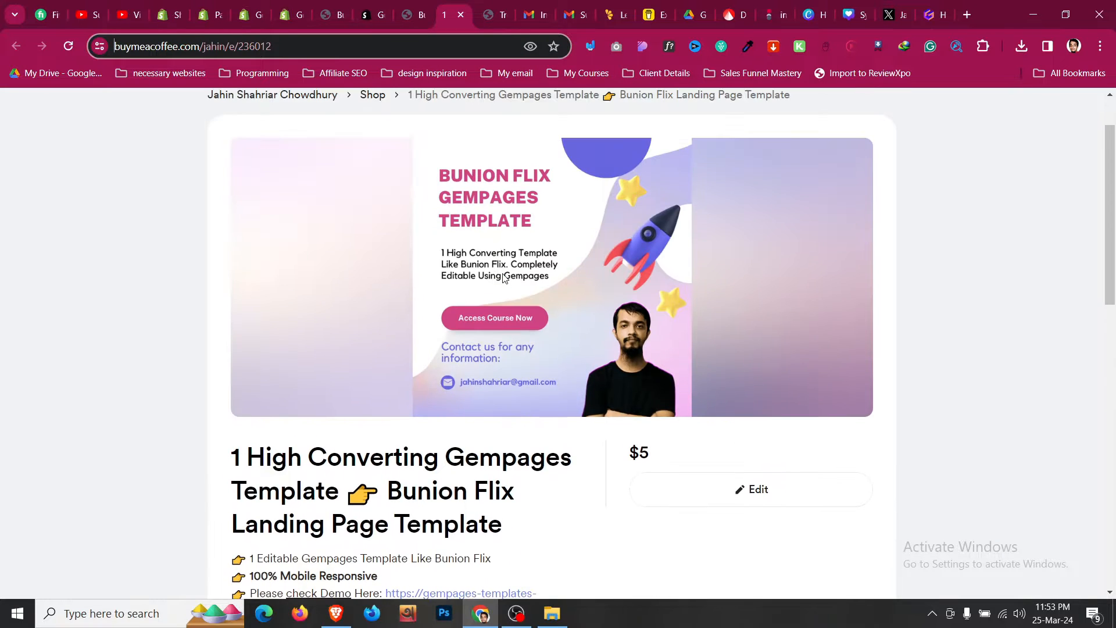
scroll(503, 278, down, 3)
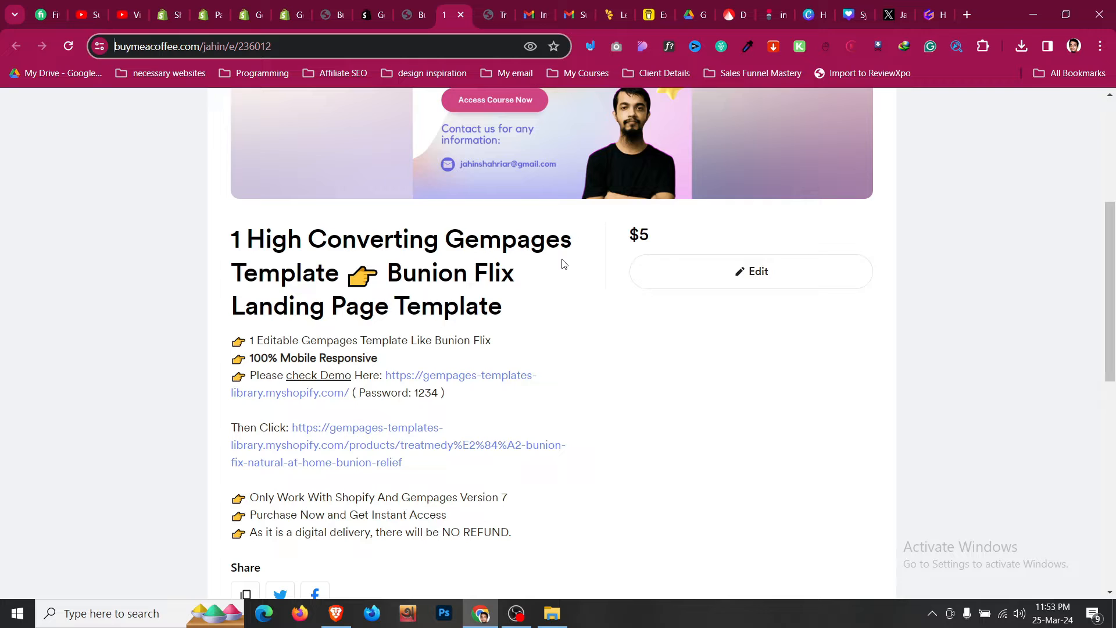
scroll(562, 264, down, 4)
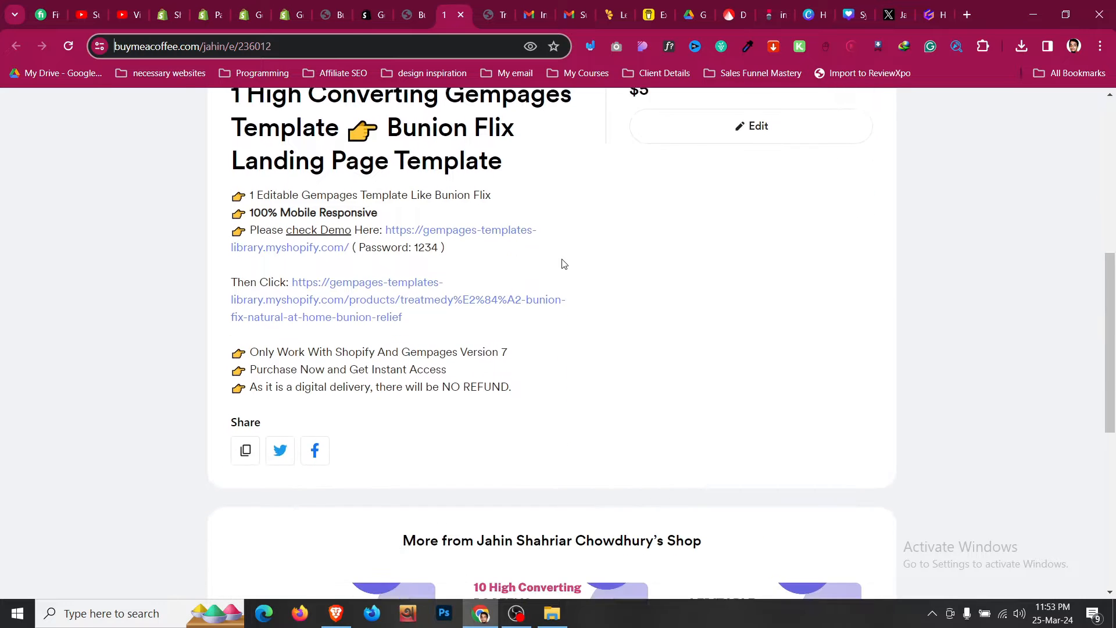
scroll(562, 264, up, 2)
scroll(561, 264, up, 7)
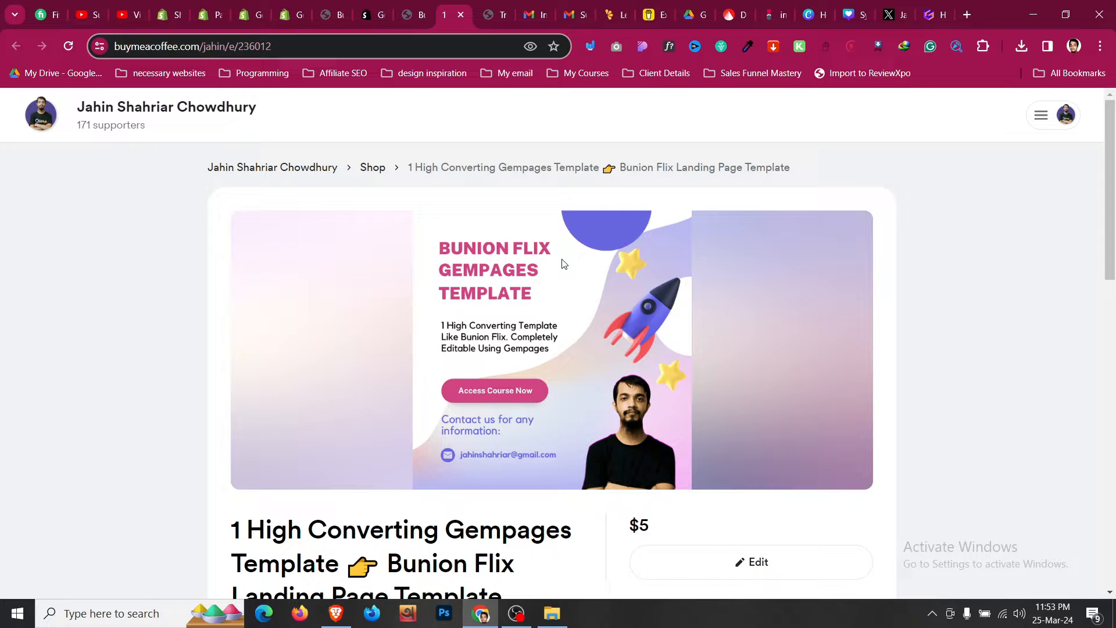
- Return to the demo landing page and scroll back through its content sections
click(416, 13)
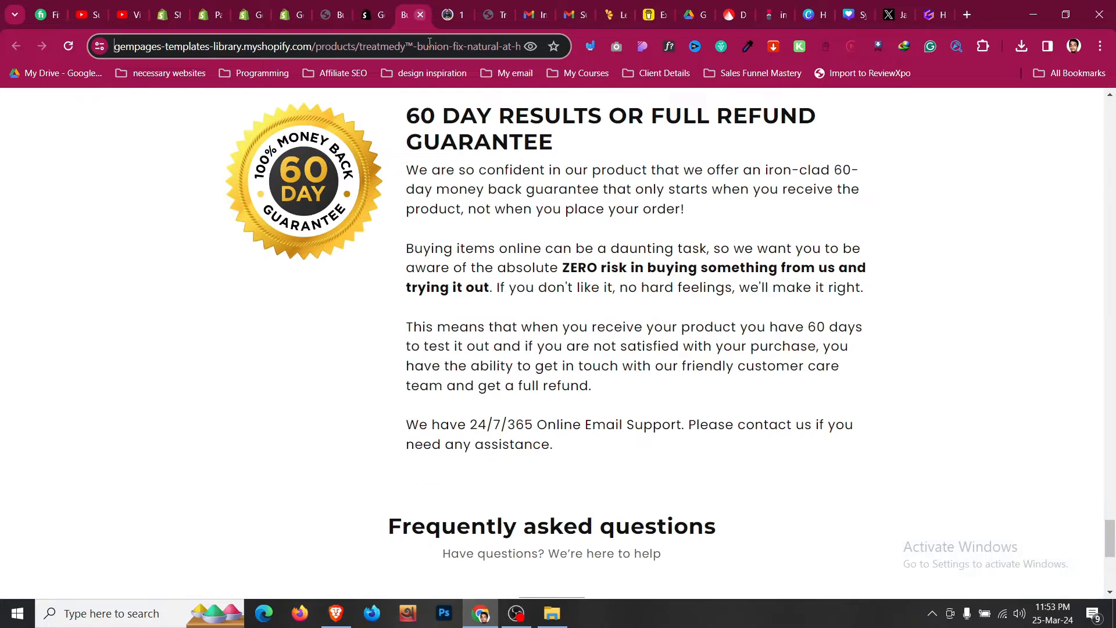
scroll(468, 308, up, 5)
scroll(467, 308, up, 20)
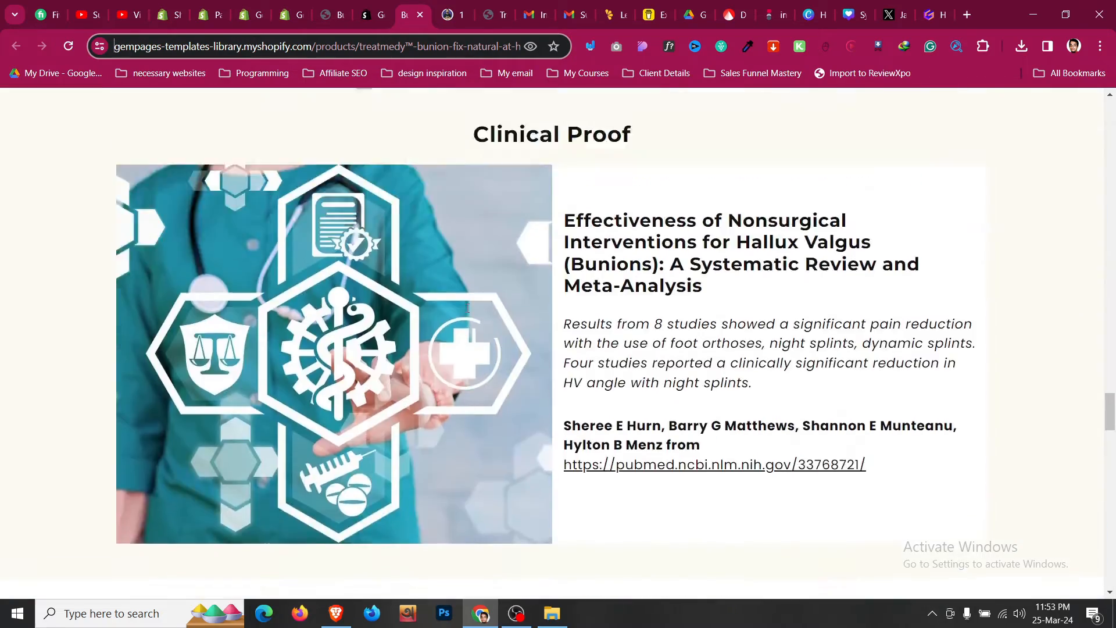
scroll(468, 308, up, 20)
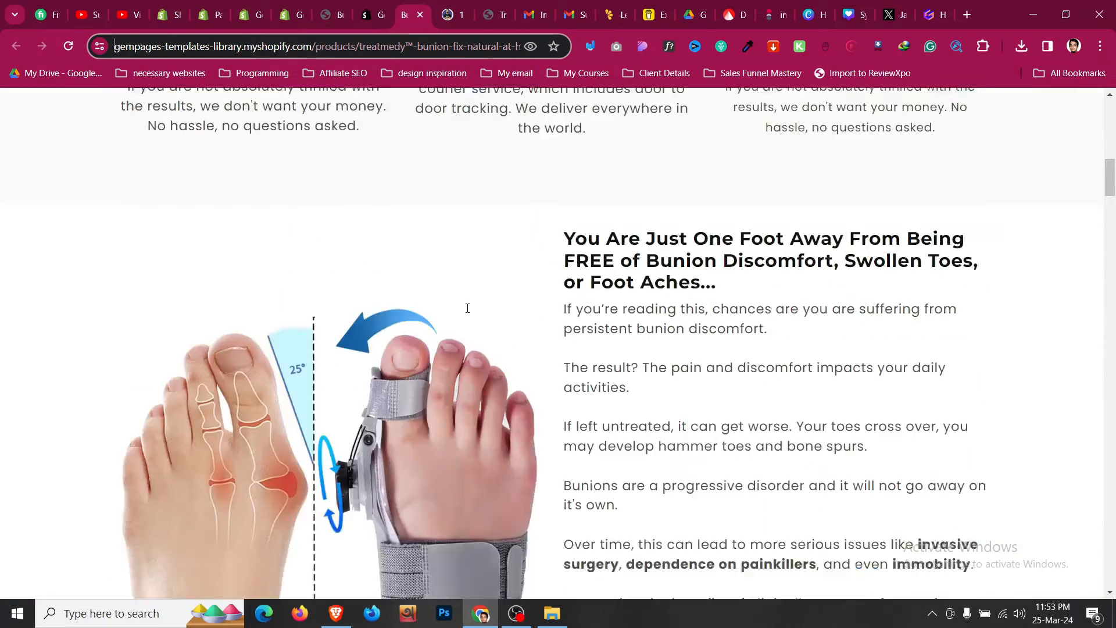
scroll(467, 308, up, 3)
scroll(470, 326, down, 15)
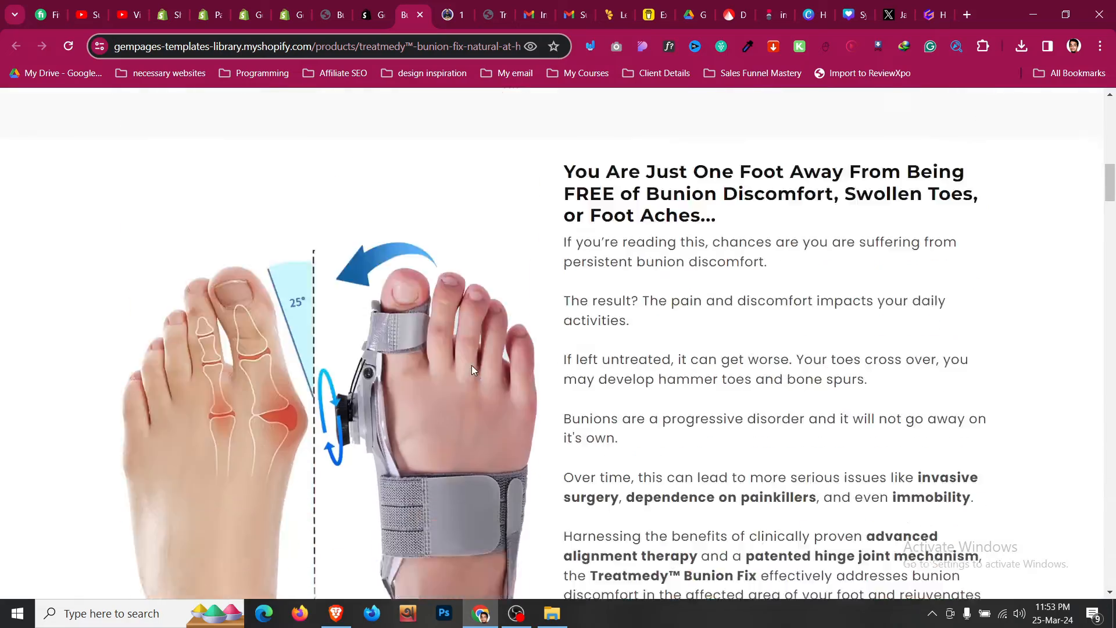
scroll(475, 382, down, 12)
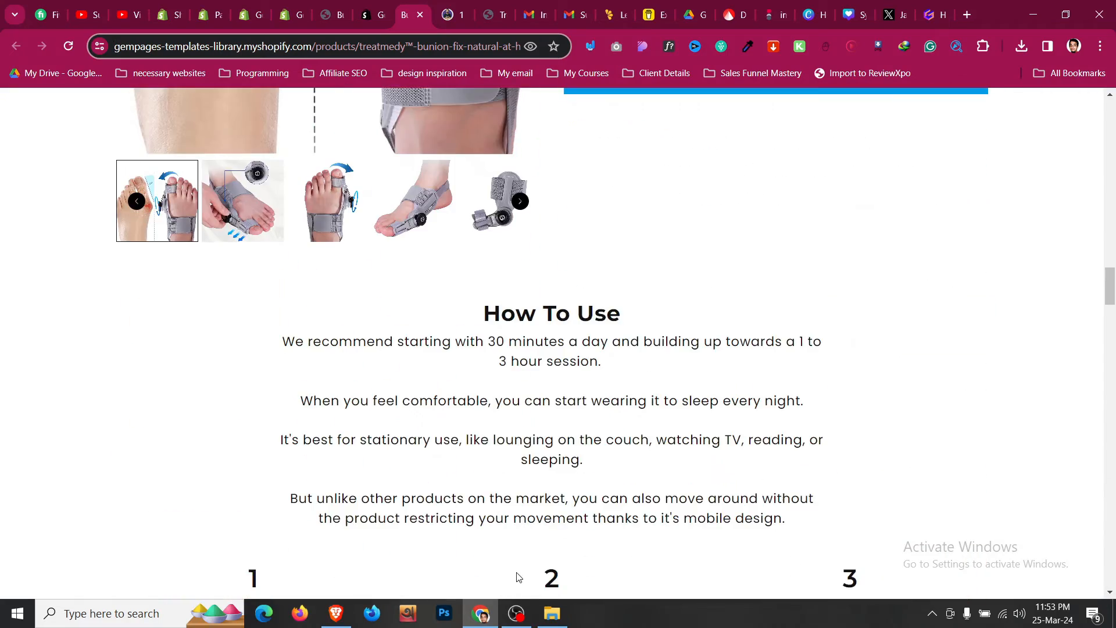
click(516, 612)
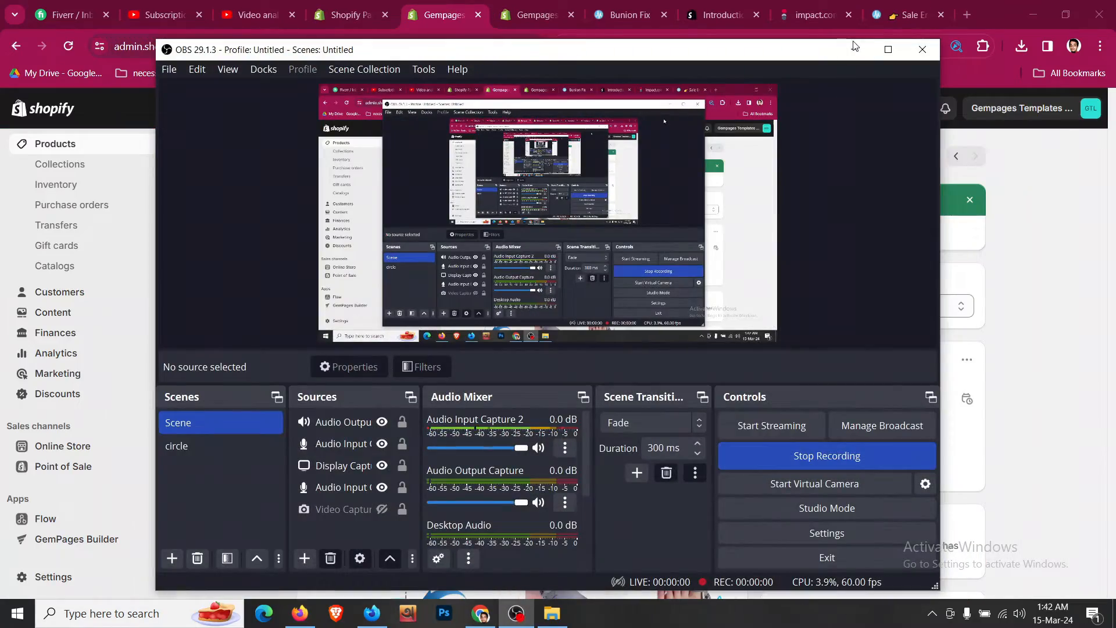
click(878, 67)
scroll(258, 313, down, 1)
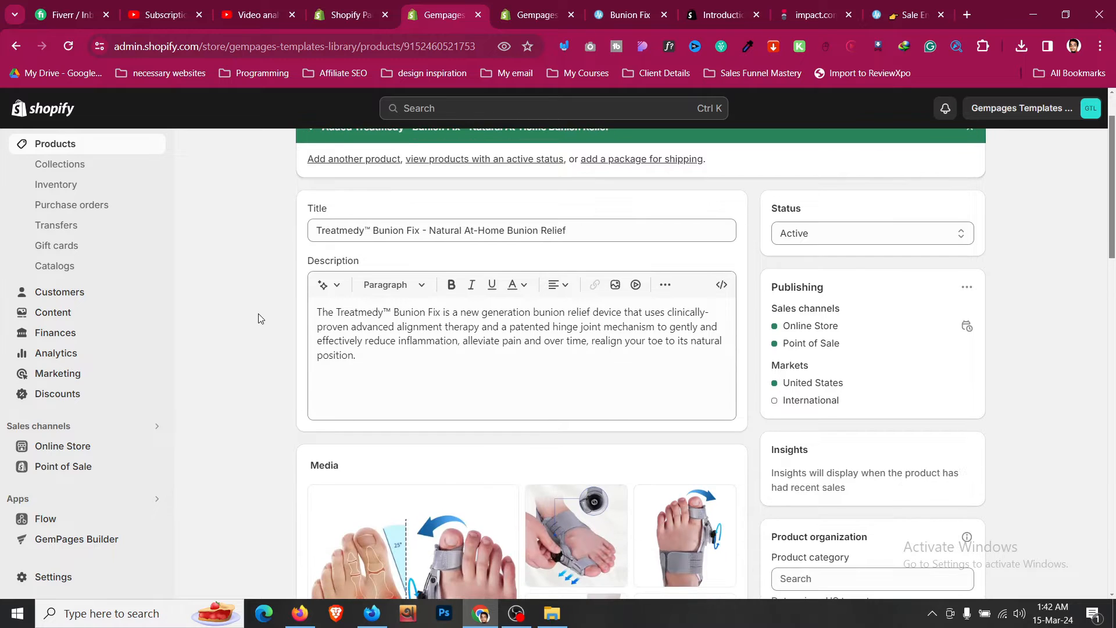
scroll(258, 318, up, 1)
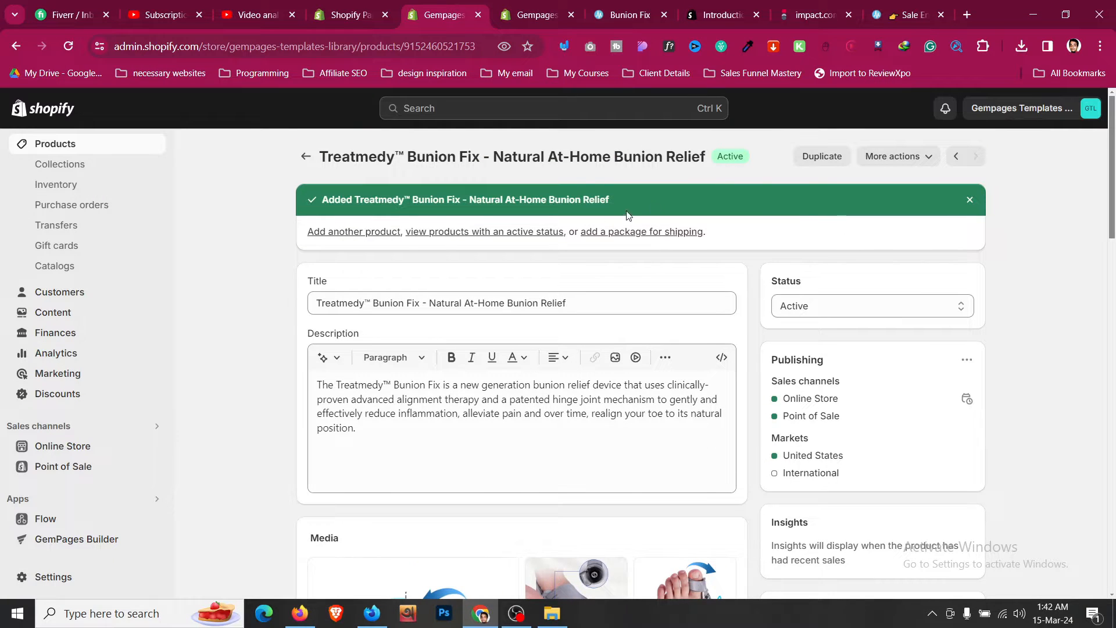
- Open the store preview of the Treatmedy Bunion Fix product and scroll through the default product page
click(884, 157)
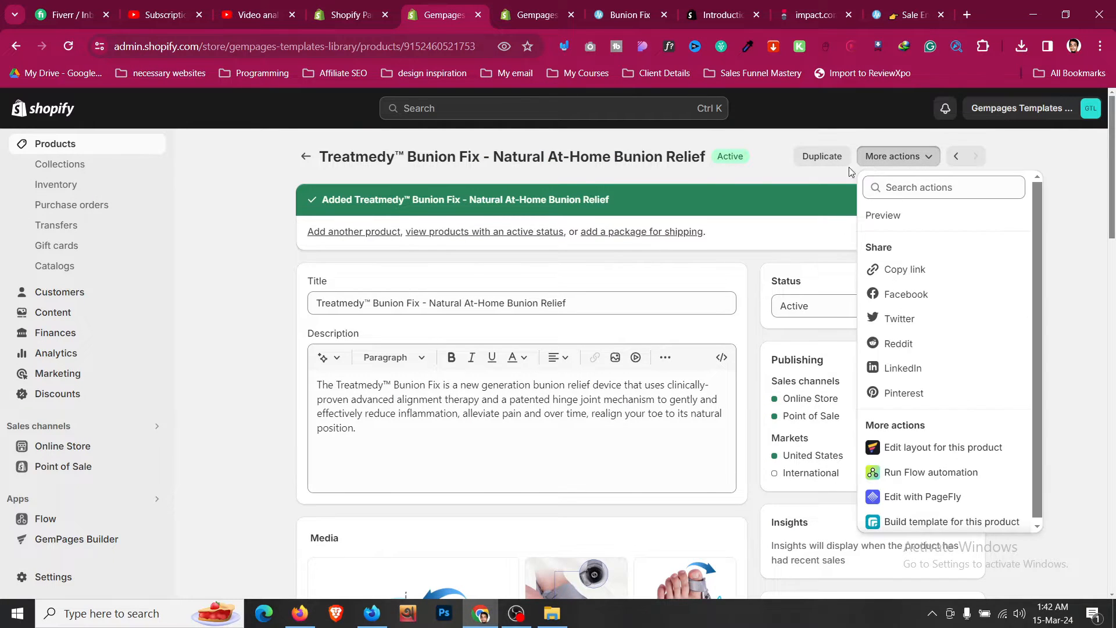
click(260, 299)
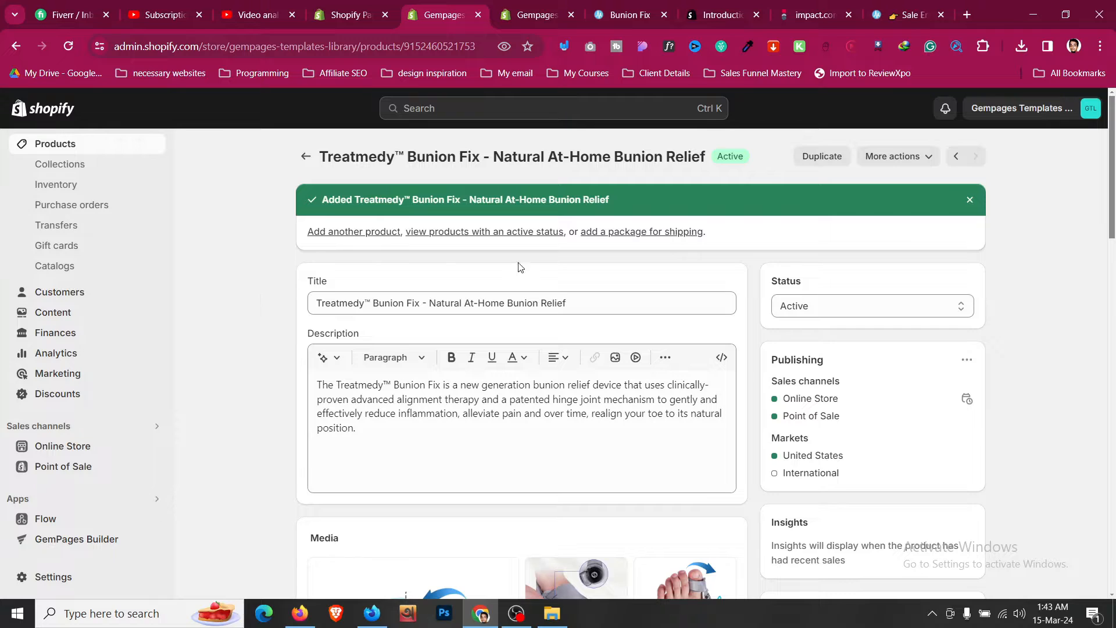
click(900, 156)
click(895, 215)
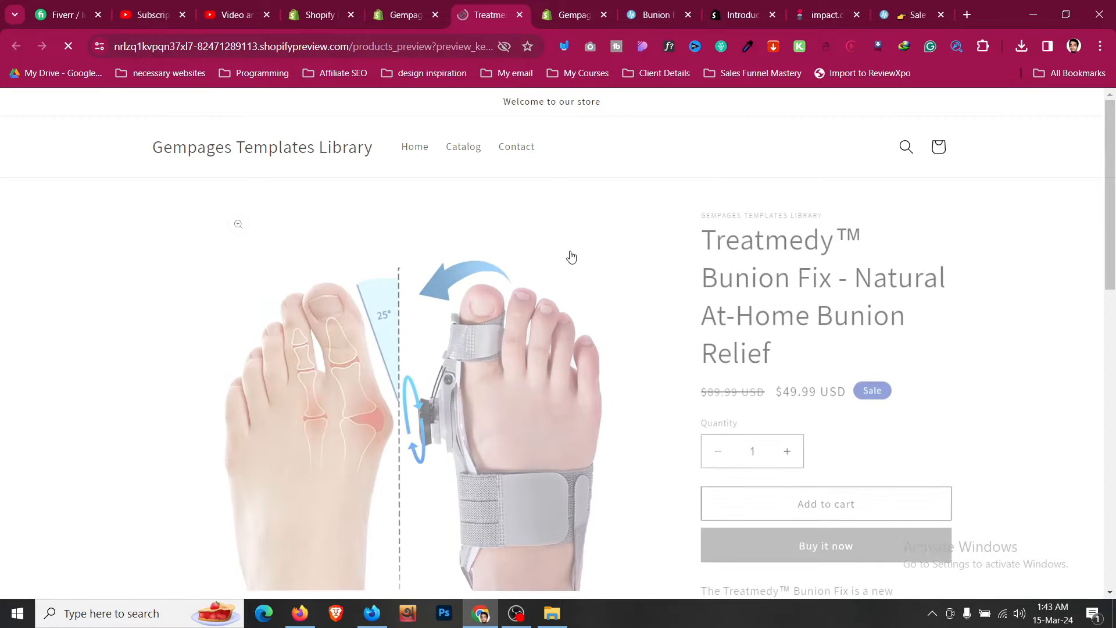
scroll(571, 257, down, 12)
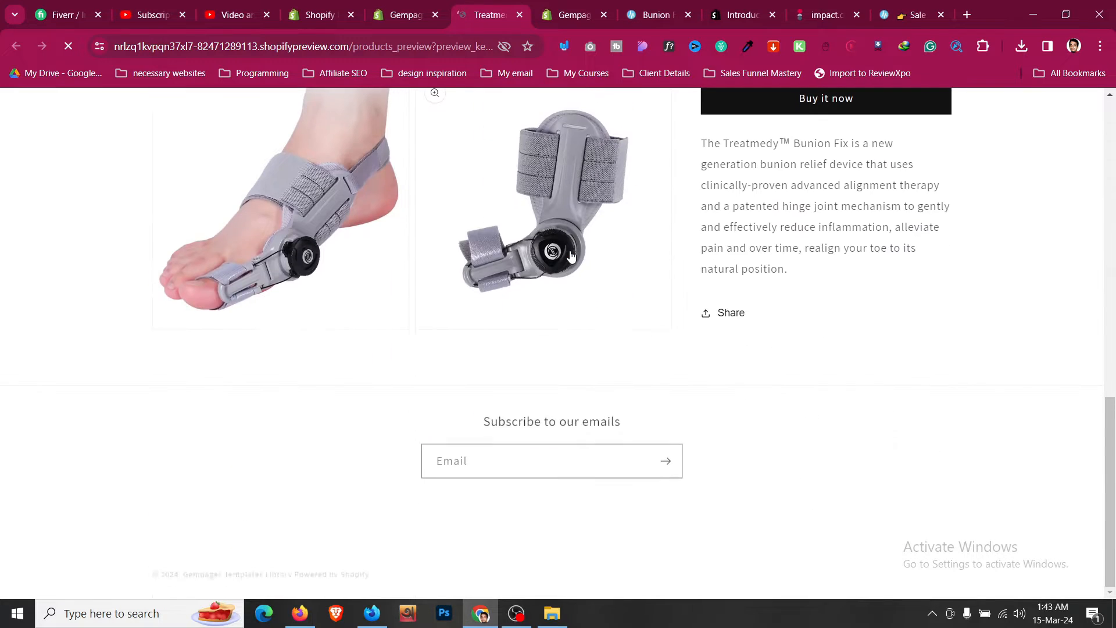
scroll(571, 256, up, 12)
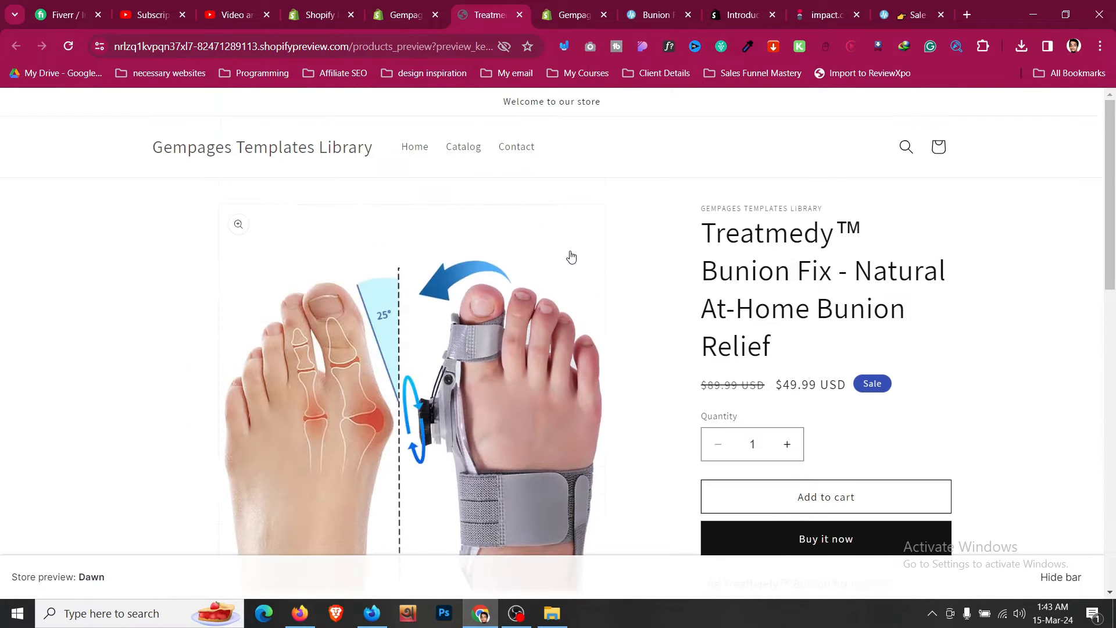
- Switch to the original Treatmedy Bunion Fix sales page and scroll through its sections for reference
click(625, 14)
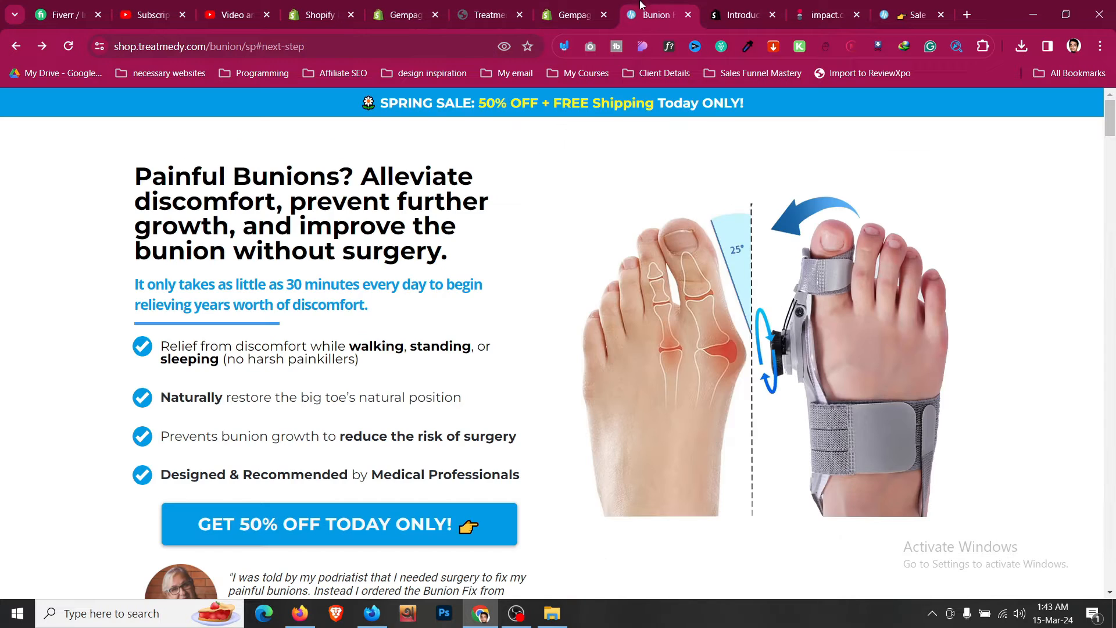
scroll(533, 285, down, 4)
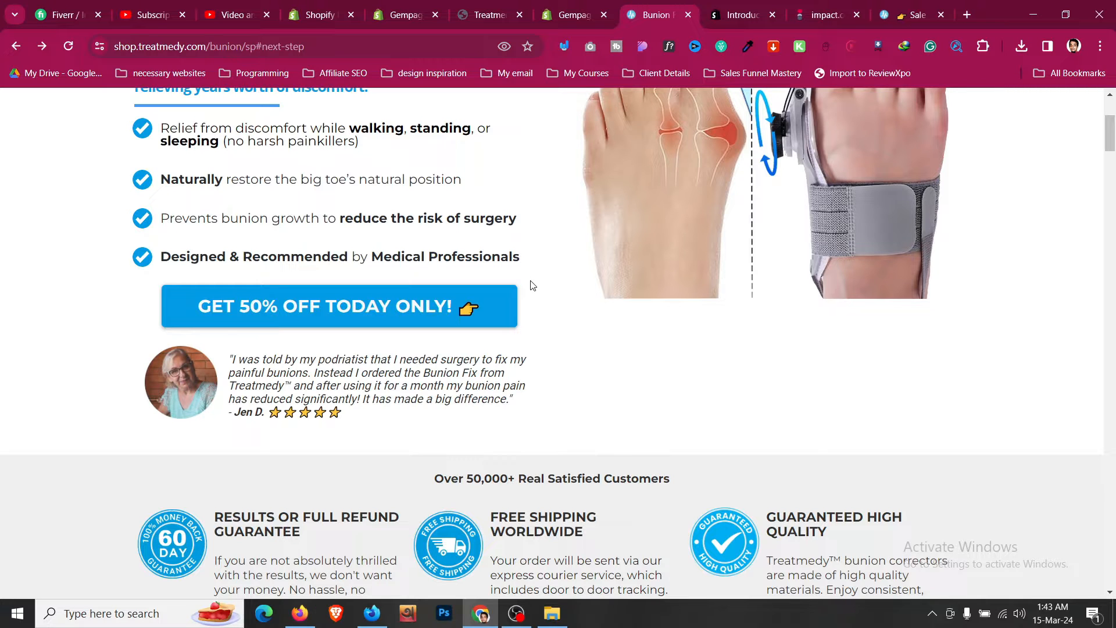
scroll(533, 285, down, 5)
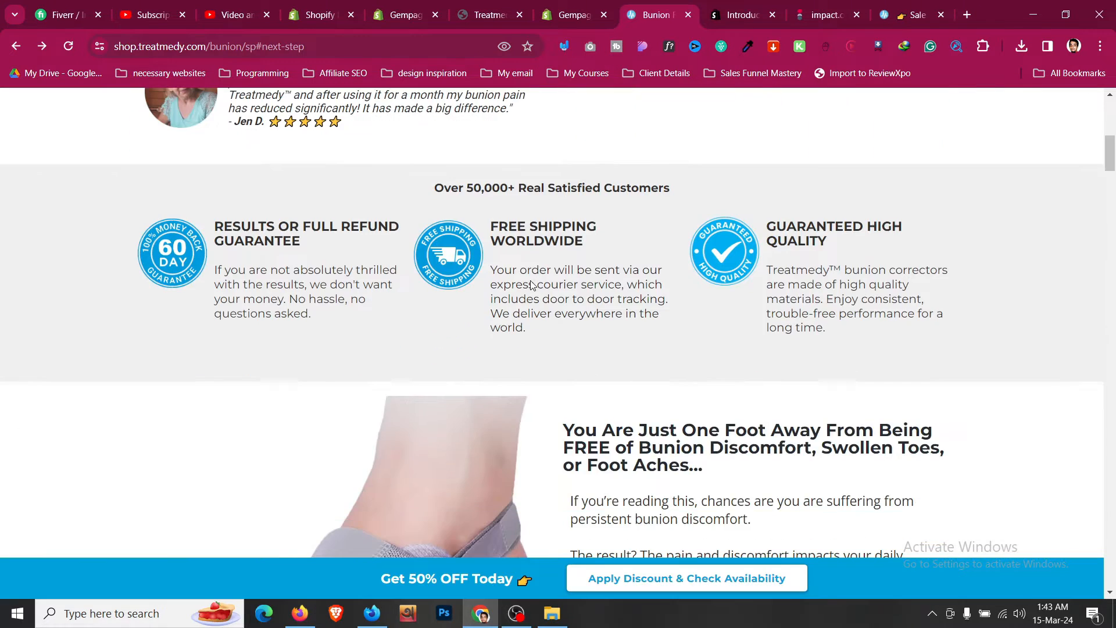
scroll(531, 280, down, 9)
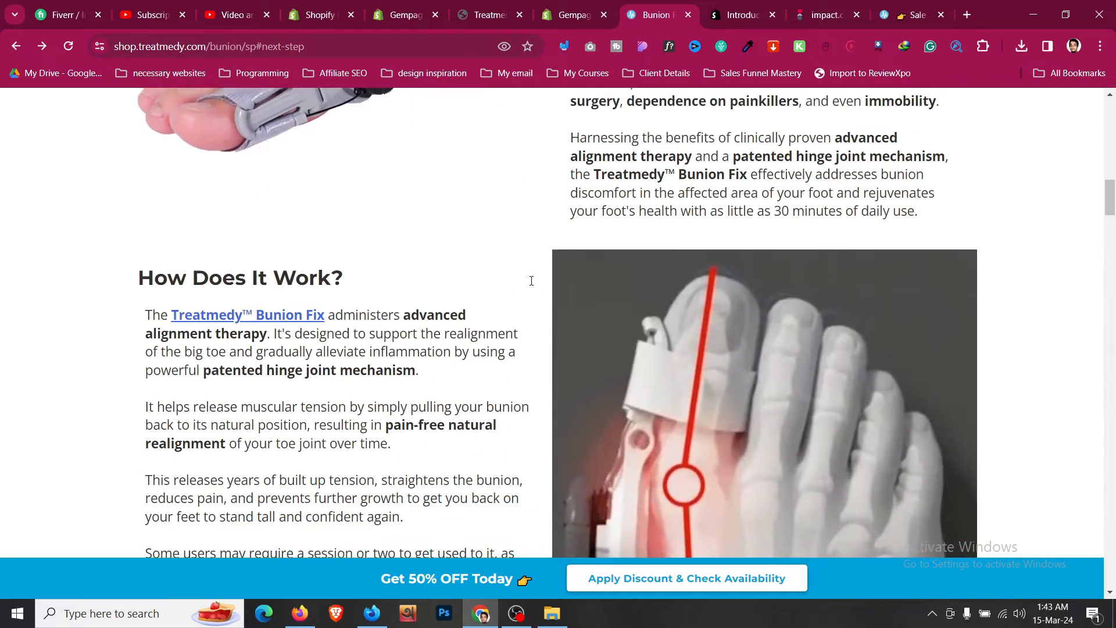
scroll(531, 285, down, 15)
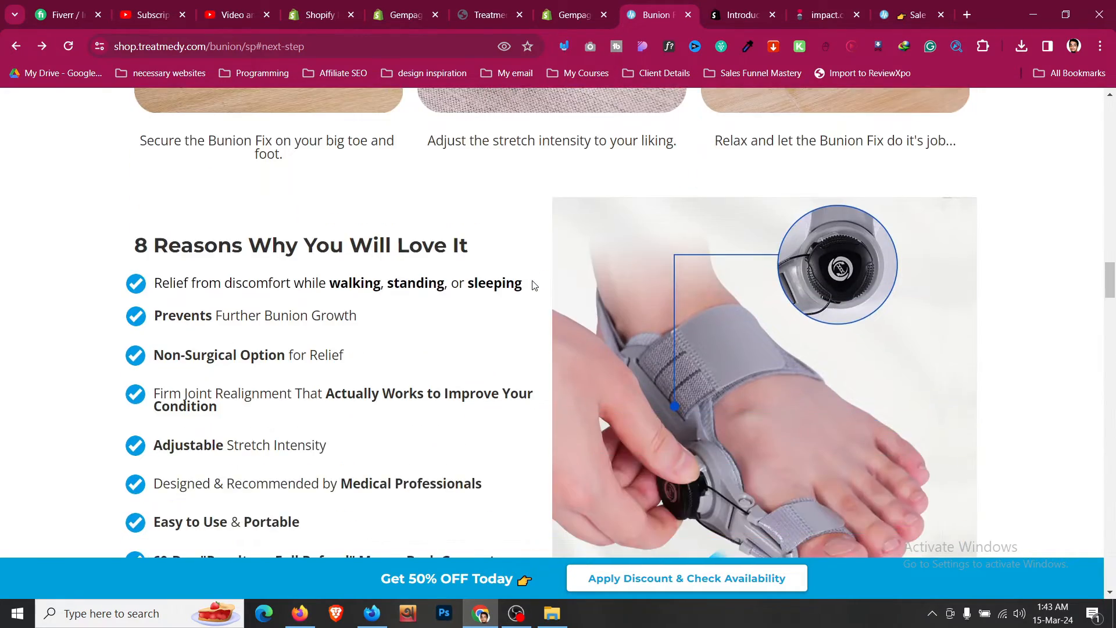
scroll(534, 285, down, 4)
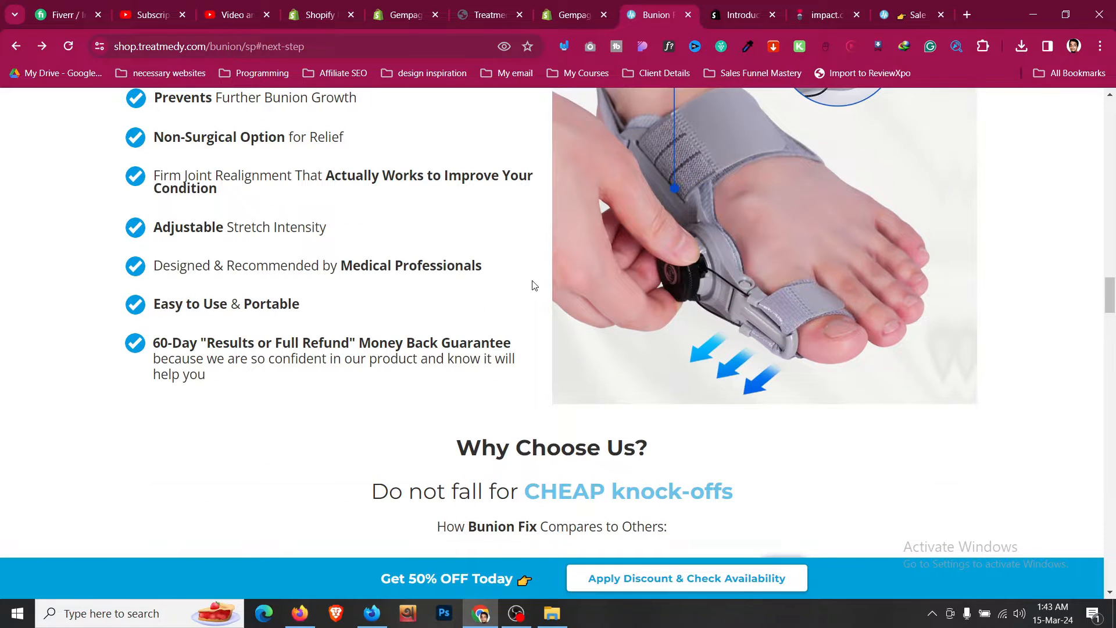
scroll(534, 285, down, 7)
scroll(534, 285, down, 16)
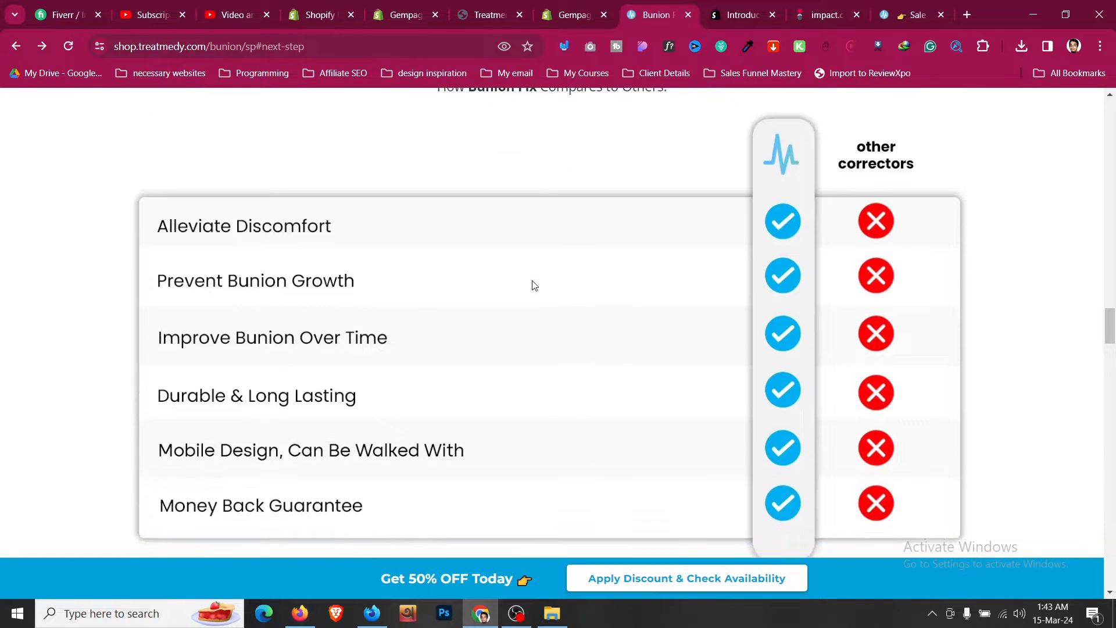
scroll(534, 285, down, 3)
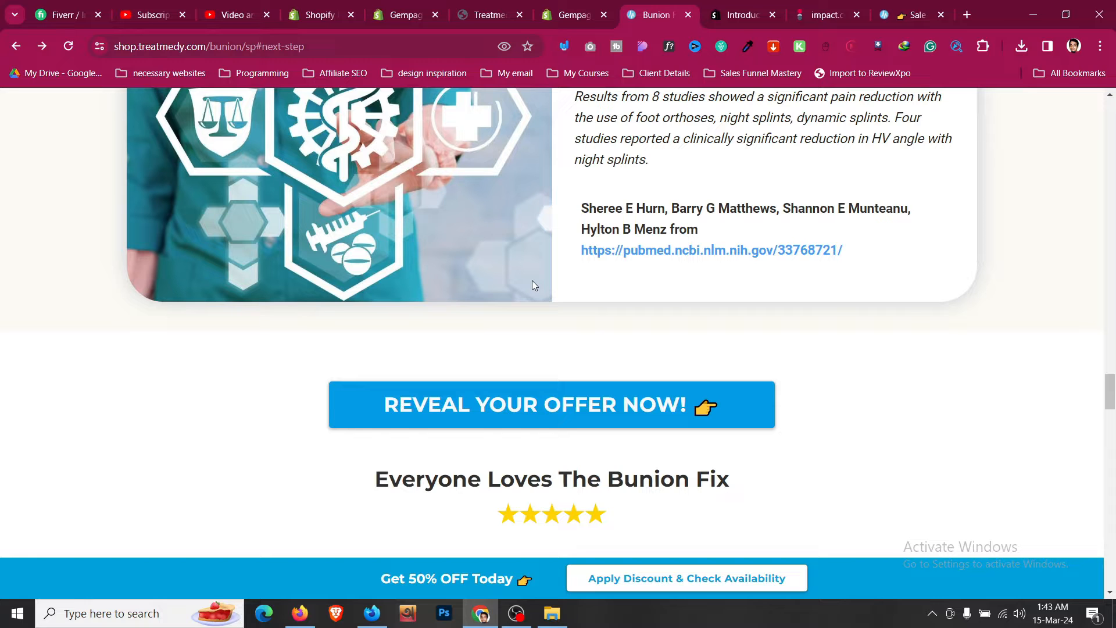
scroll(532, 281, down, 10)
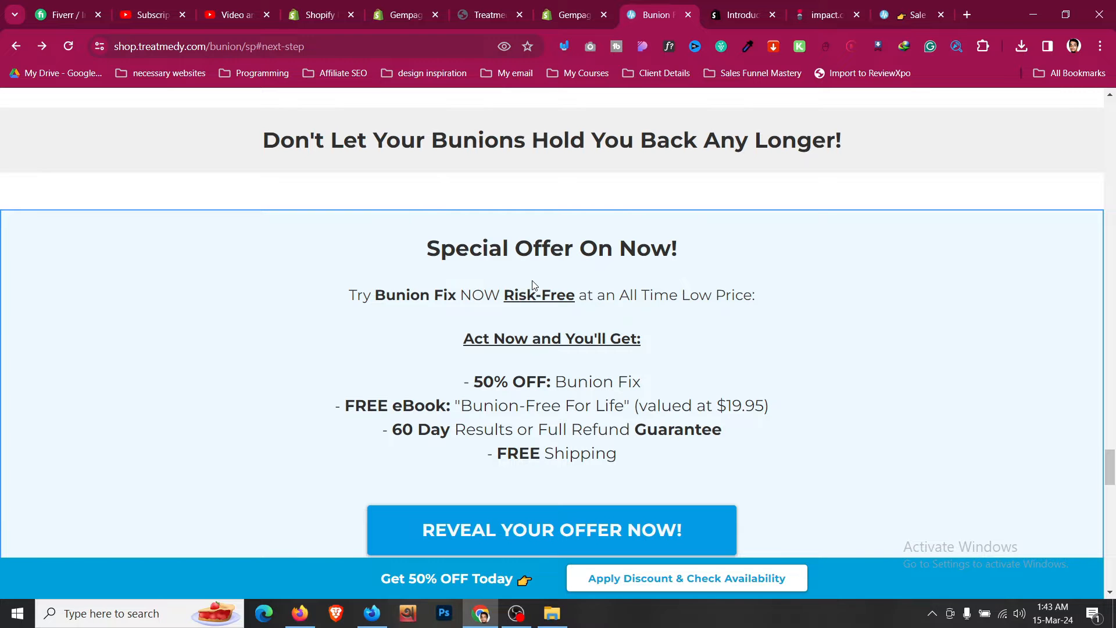
- Scroll through the sales page's offer, guarantee and FAQ sections, then back up to the top
scroll(534, 284, down, 5)
scroll(534, 285, down, 10)
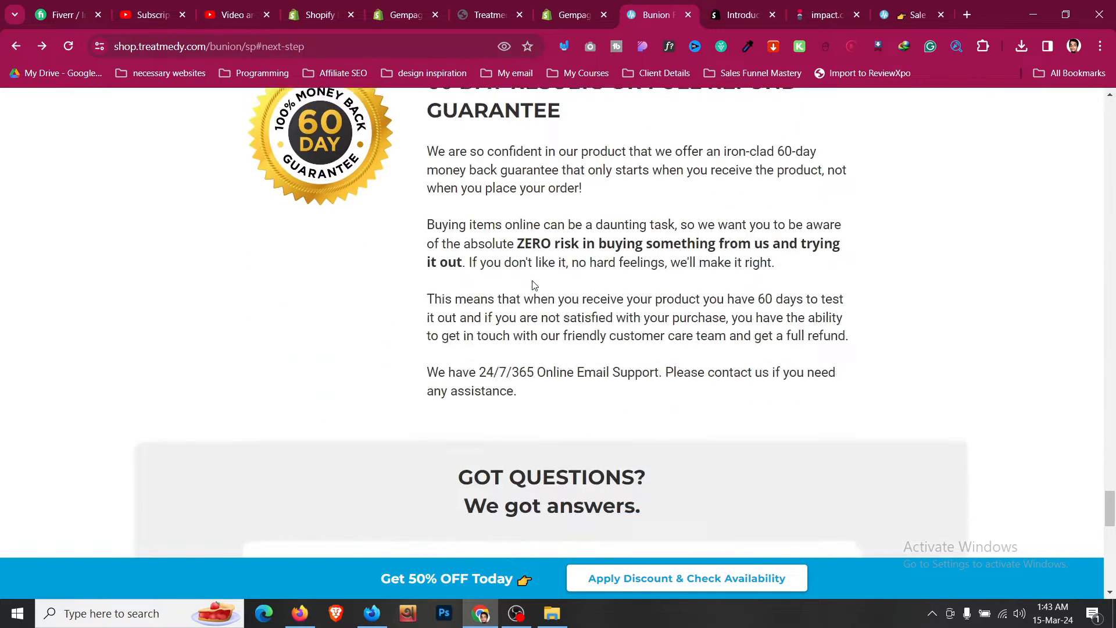
scroll(533, 285, down, 8)
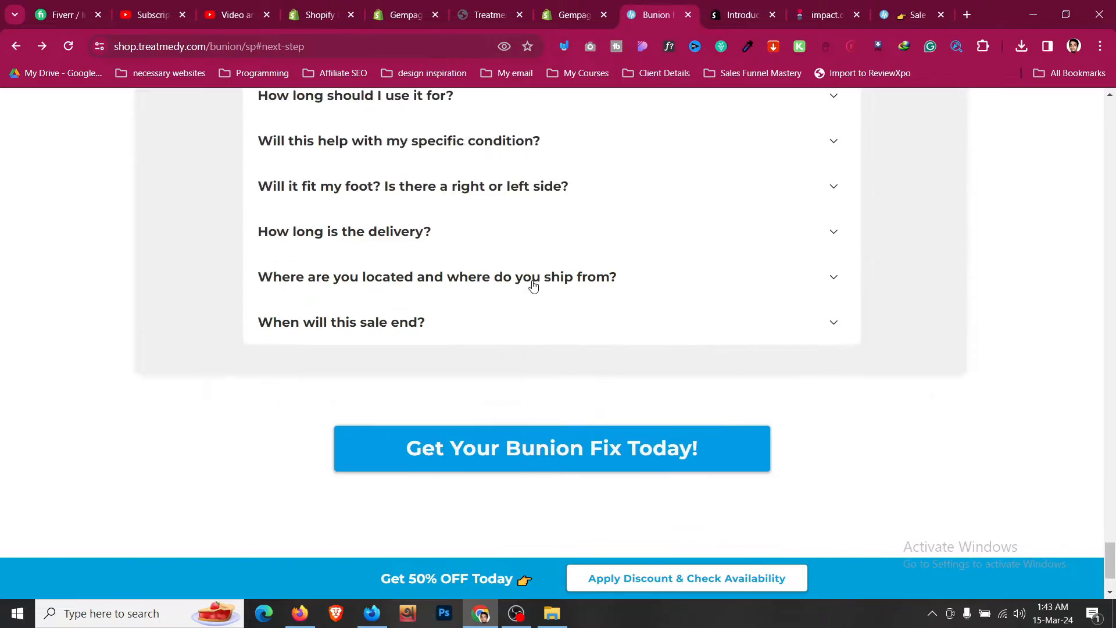
scroll(534, 285, up, 20)
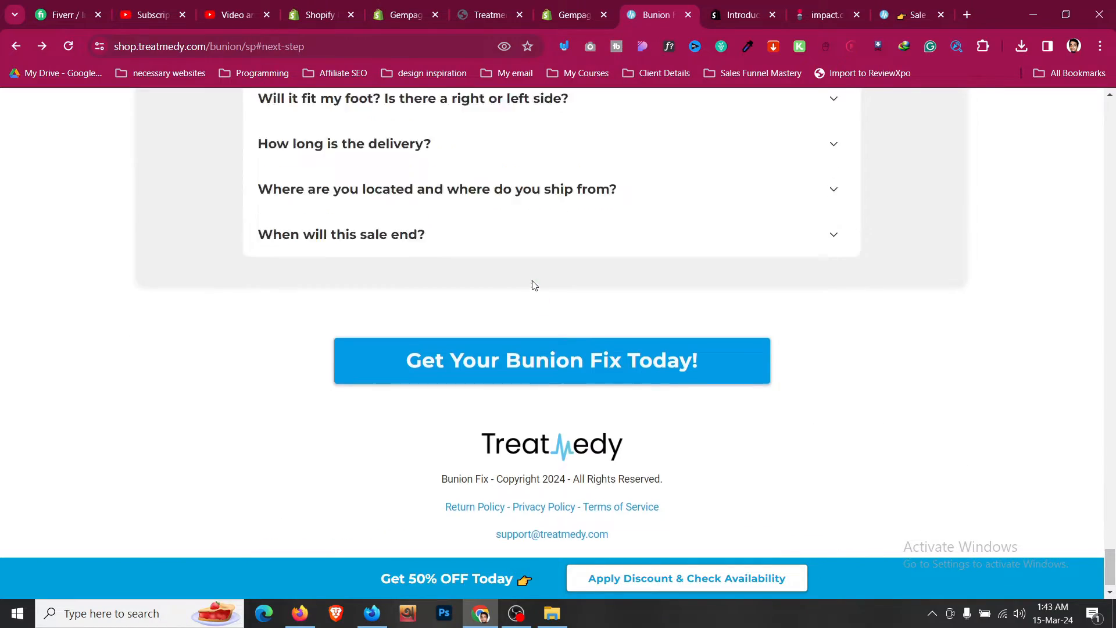
scroll(533, 283, up, 15)
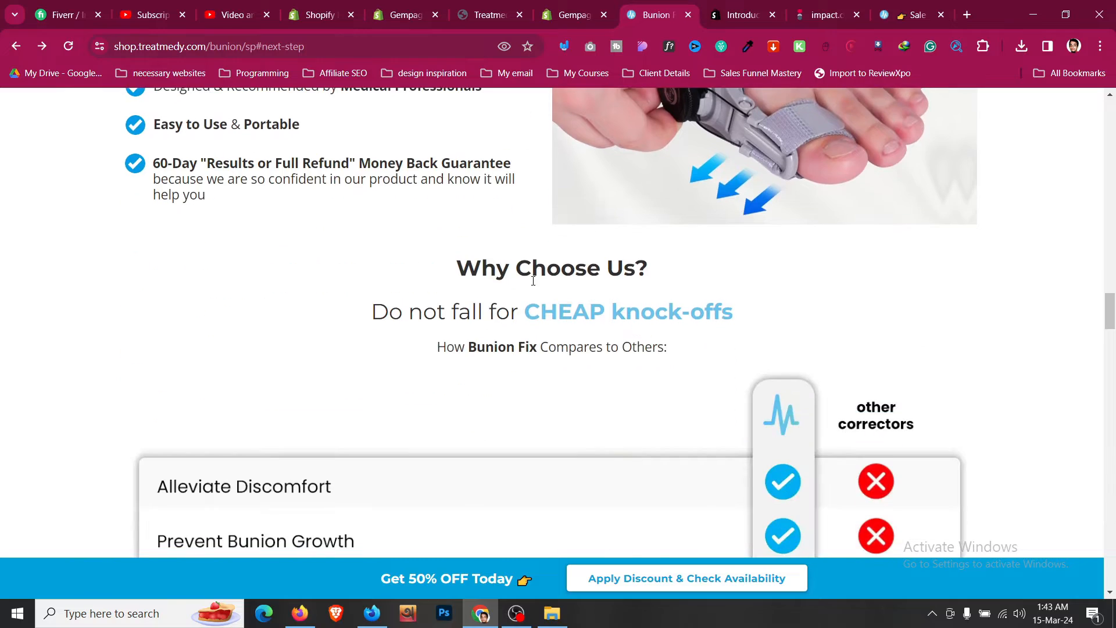
scroll(534, 282, up, 20)
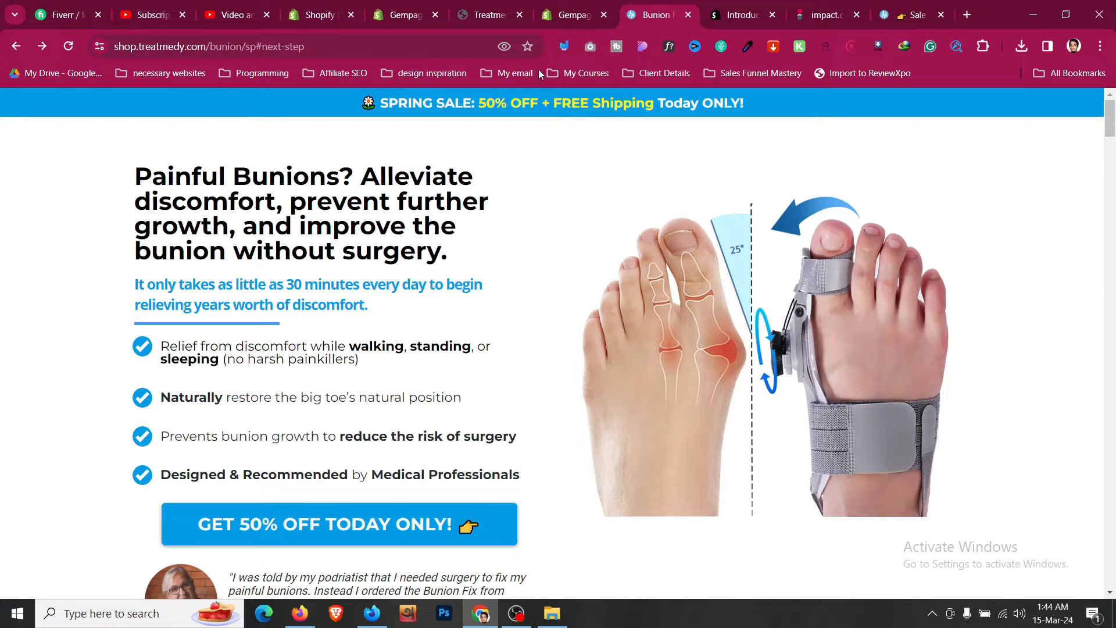
- Open GemPages Builder from the Shopify admin, start creating a new page and choose the Product Page use case
click(556, 6)
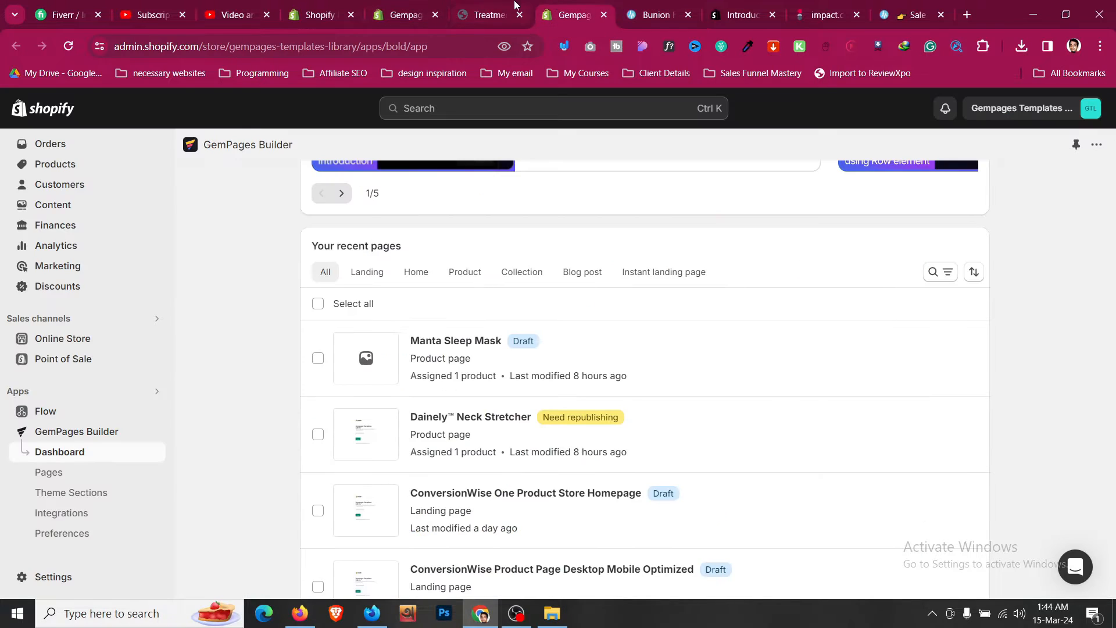
click(437, 2)
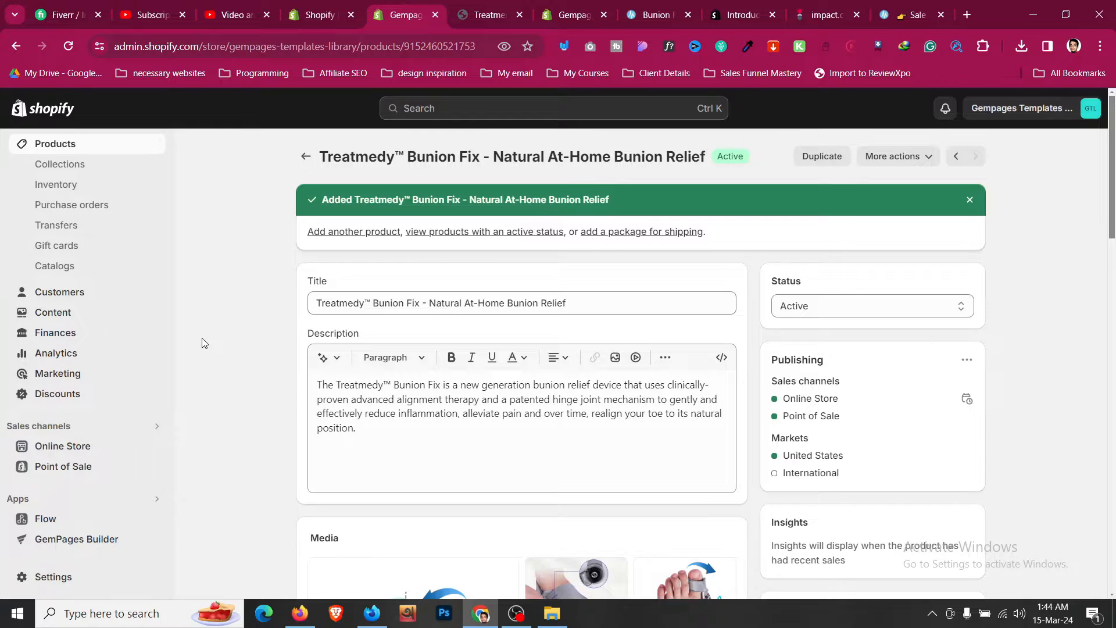
scroll(204, 342, down, 1)
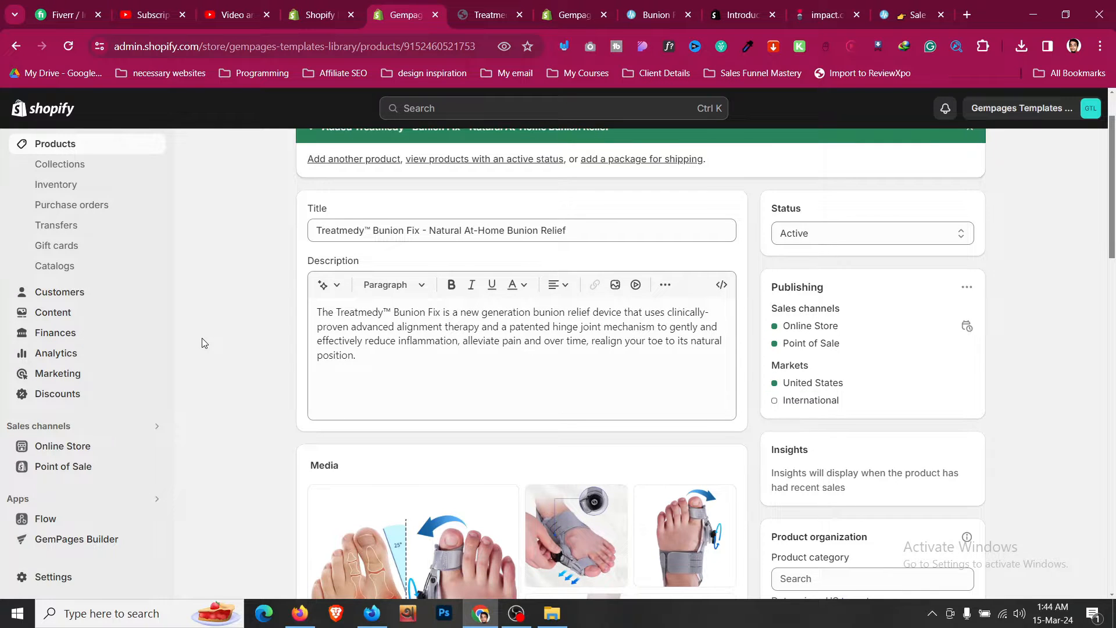
click(97, 498)
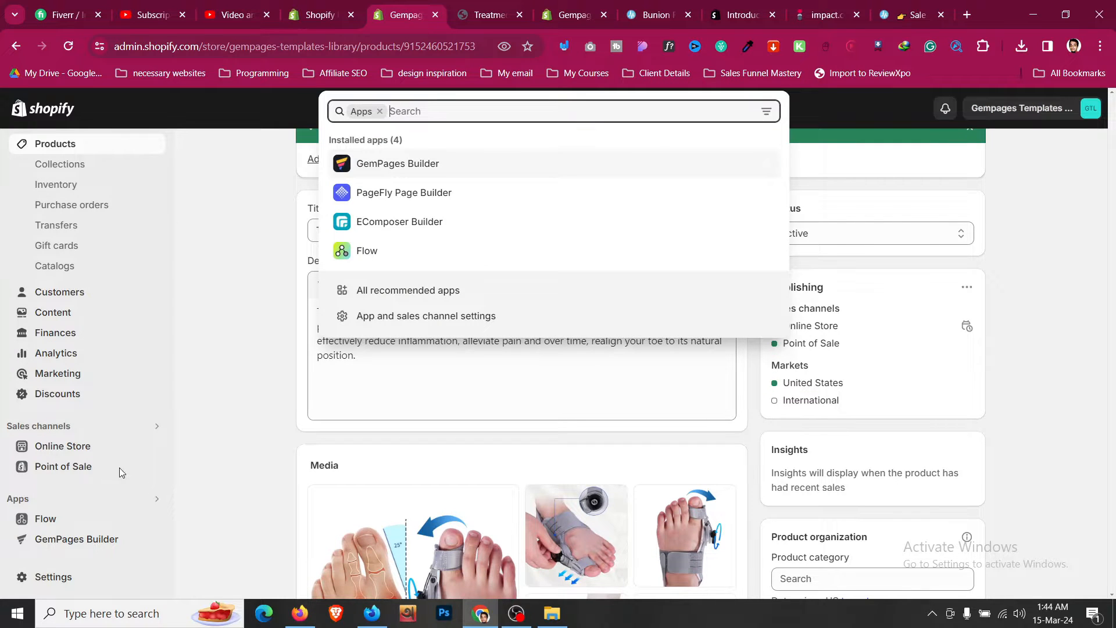
click(390, 168)
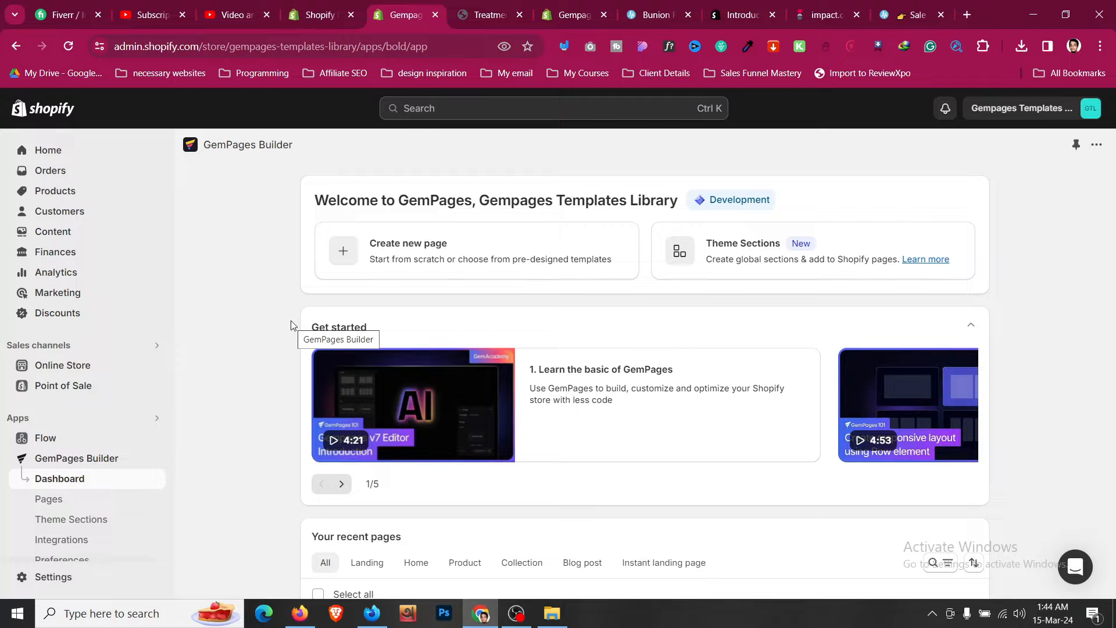
click(396, 264)
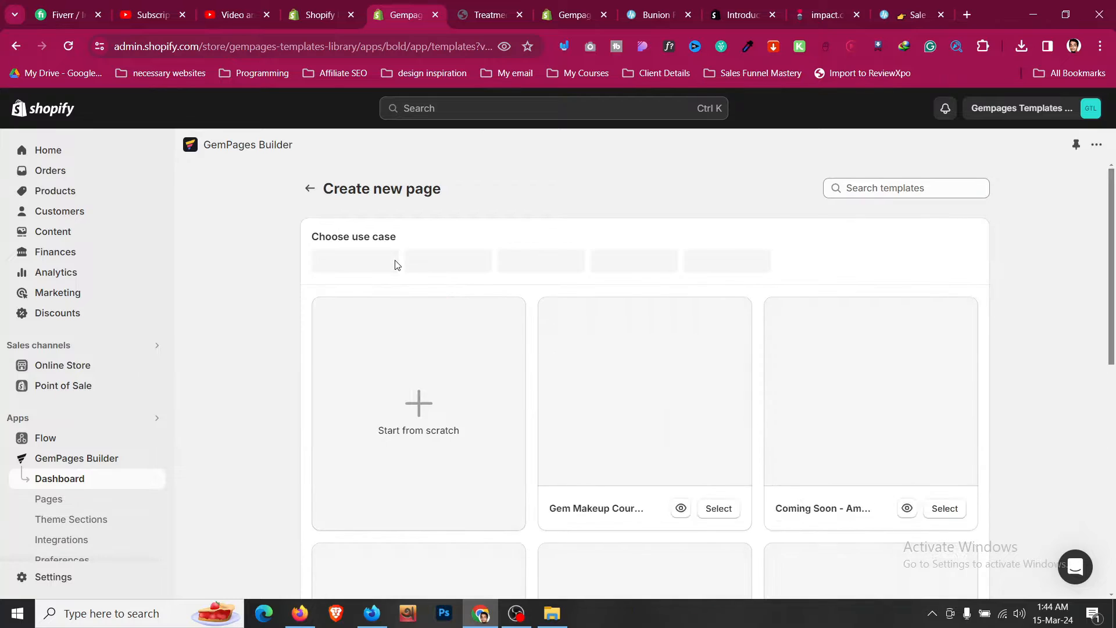
click(540, 268)
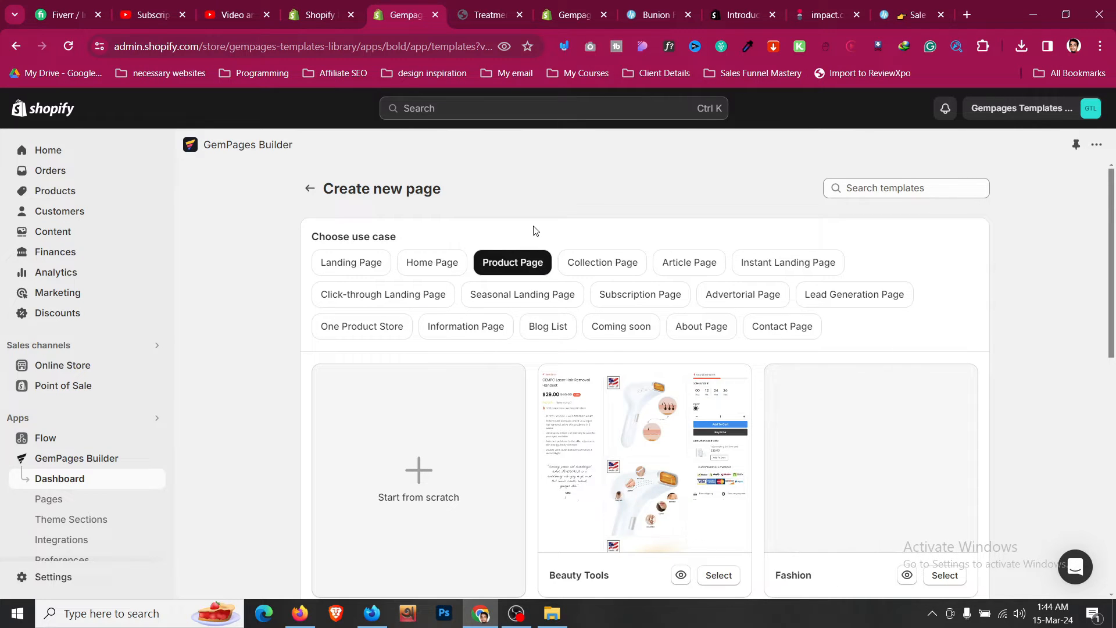
- Move the Bunion Fix sales page tab beside the GemPages tab and browse the product page templates
key(ctrl+Tab)
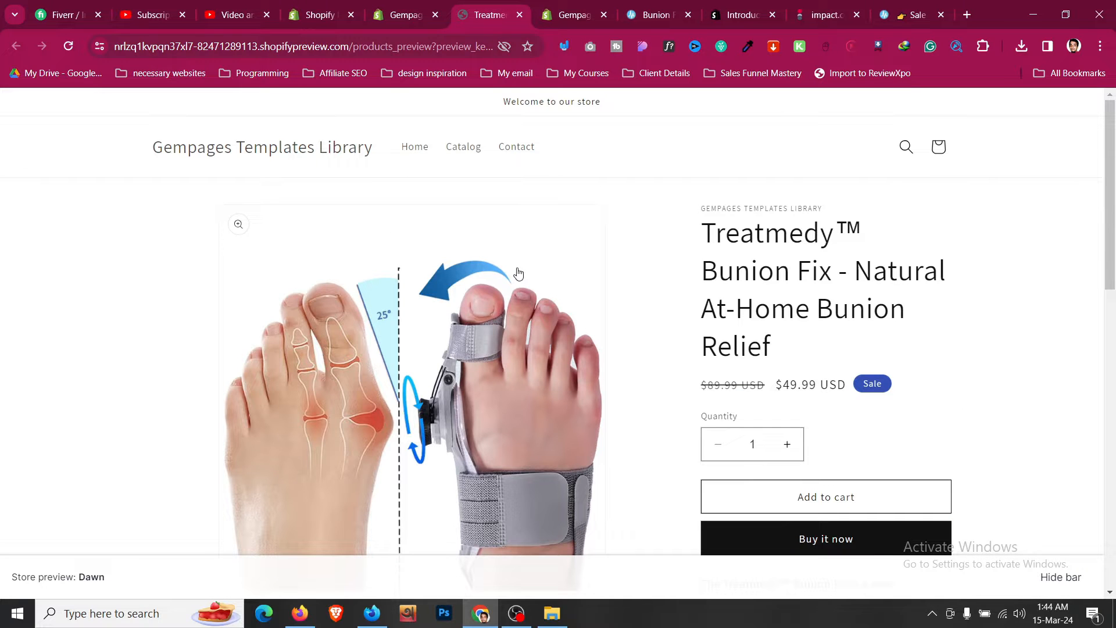
drag(659, 10, 524, 3)
click(601, 22)
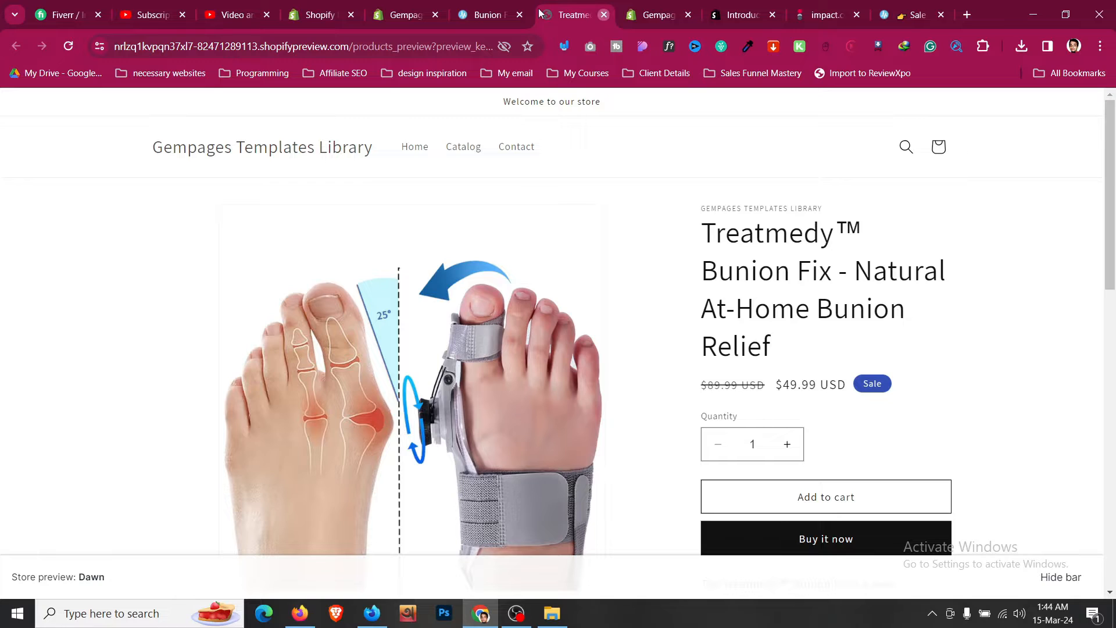
click(604, 14)
scroll(506, 275, down, 3)
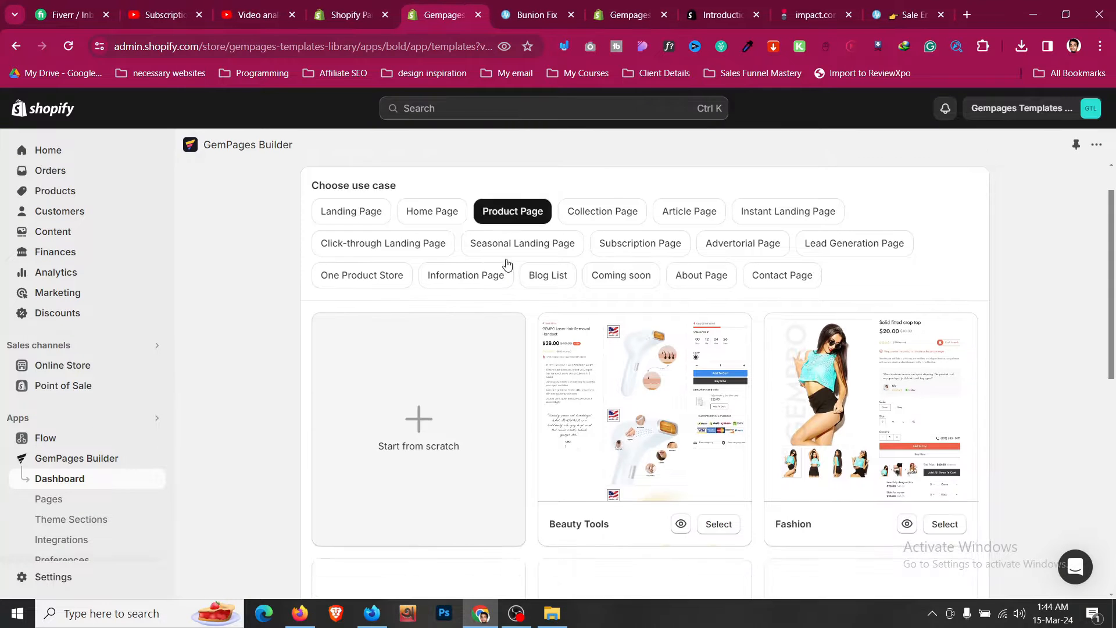
scroll(443, 325, down, 3)
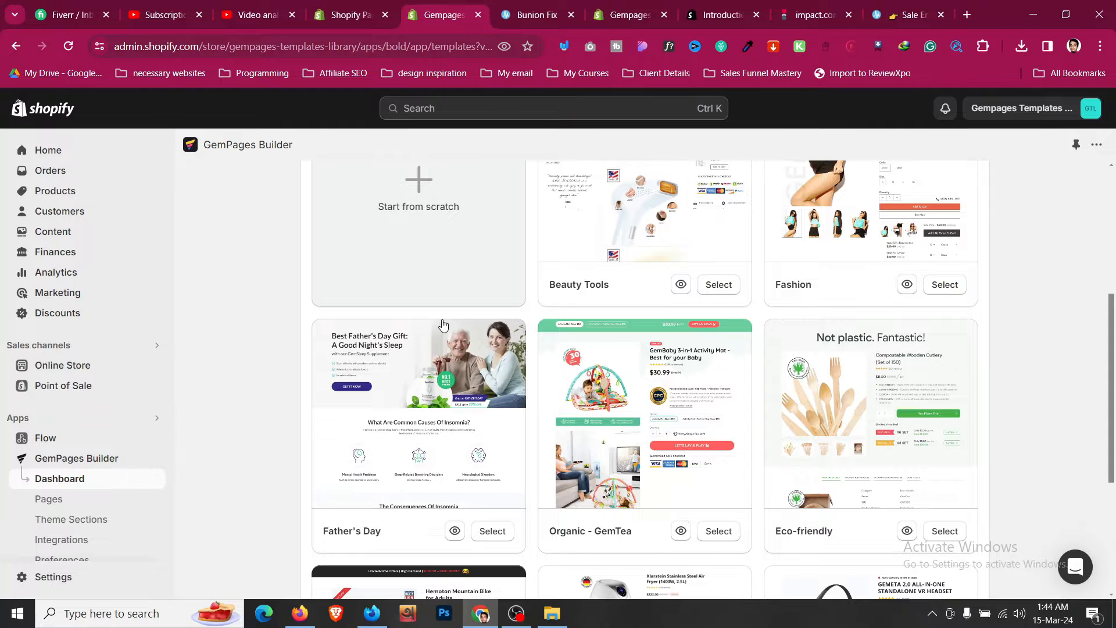
scroll(443, 323, up, 2)
key(ctrl+Tab)
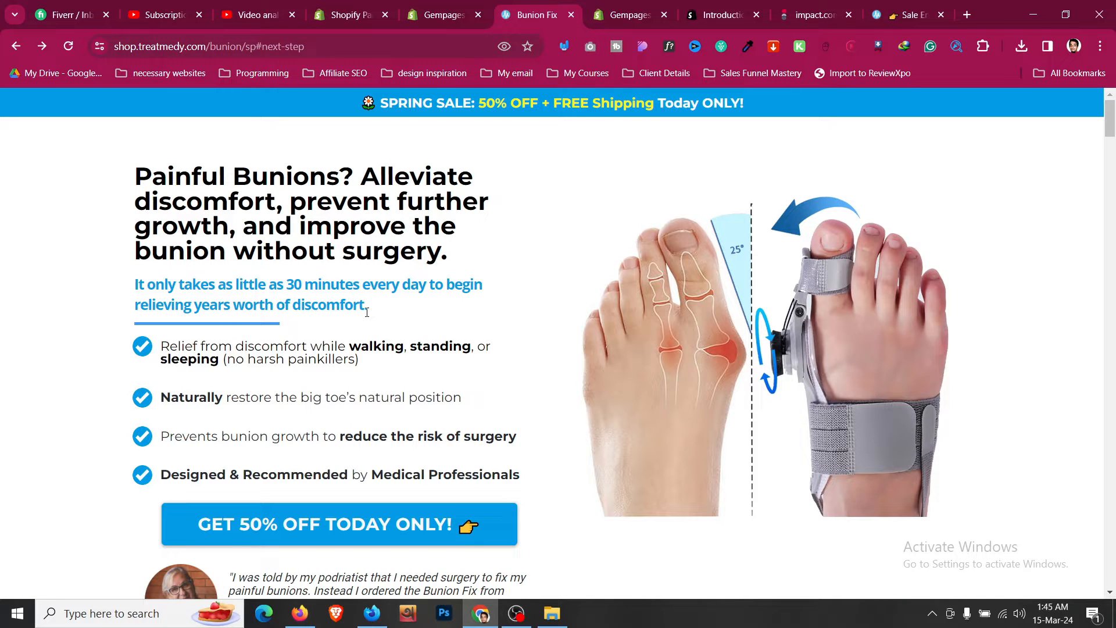
- Open the new blank product page in the editor and rename its title to Bunion Flix
click(427, 13)
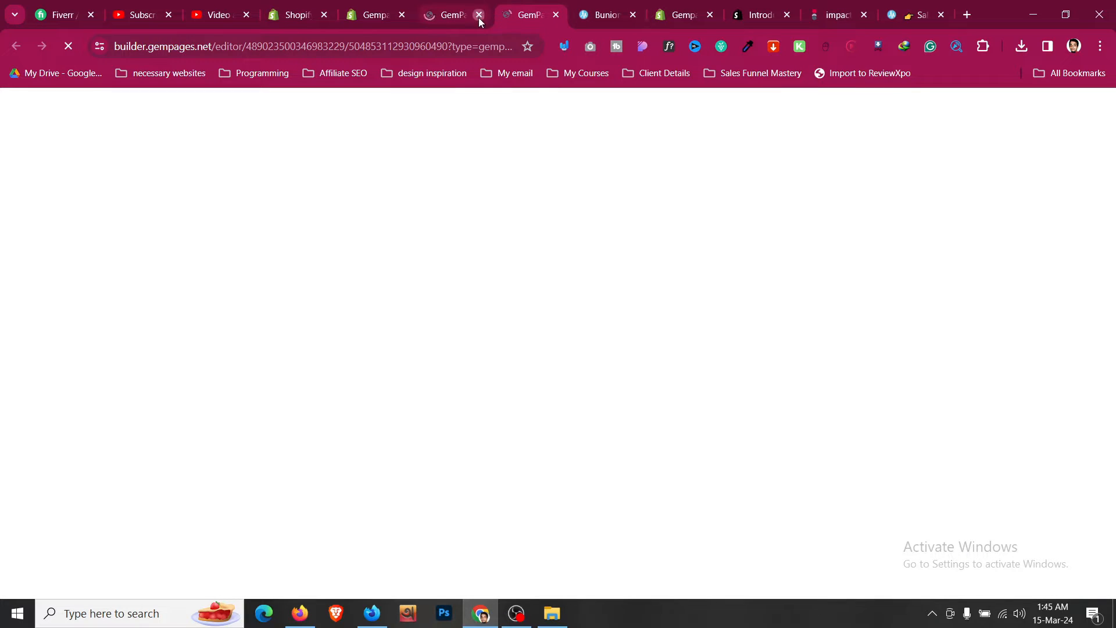
click(479, 14)
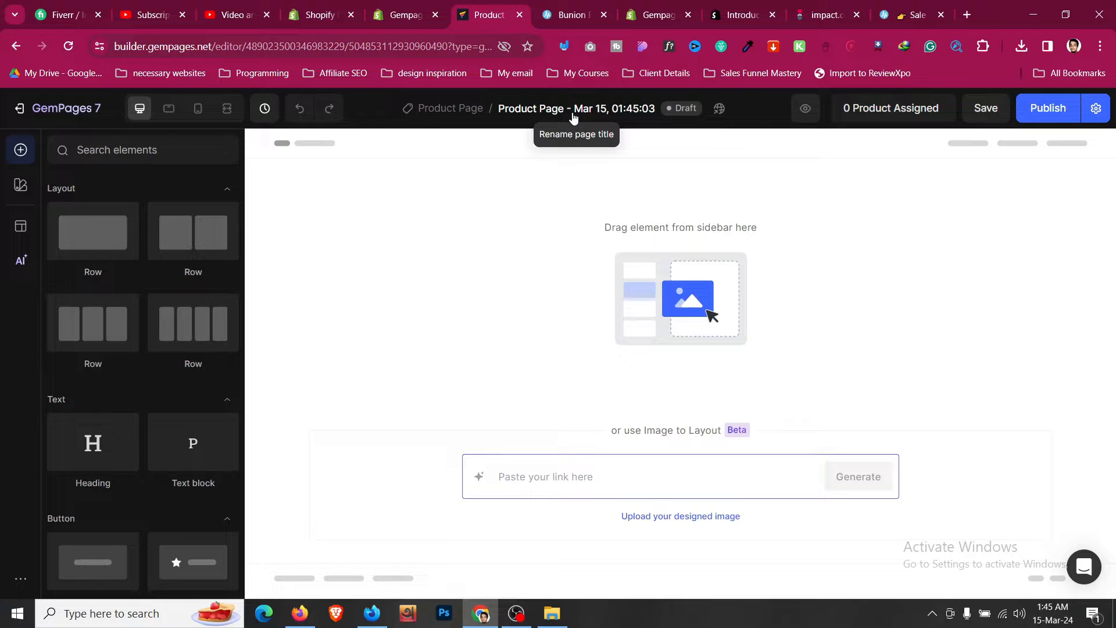
click(573, 116)
key(ctrl+a)
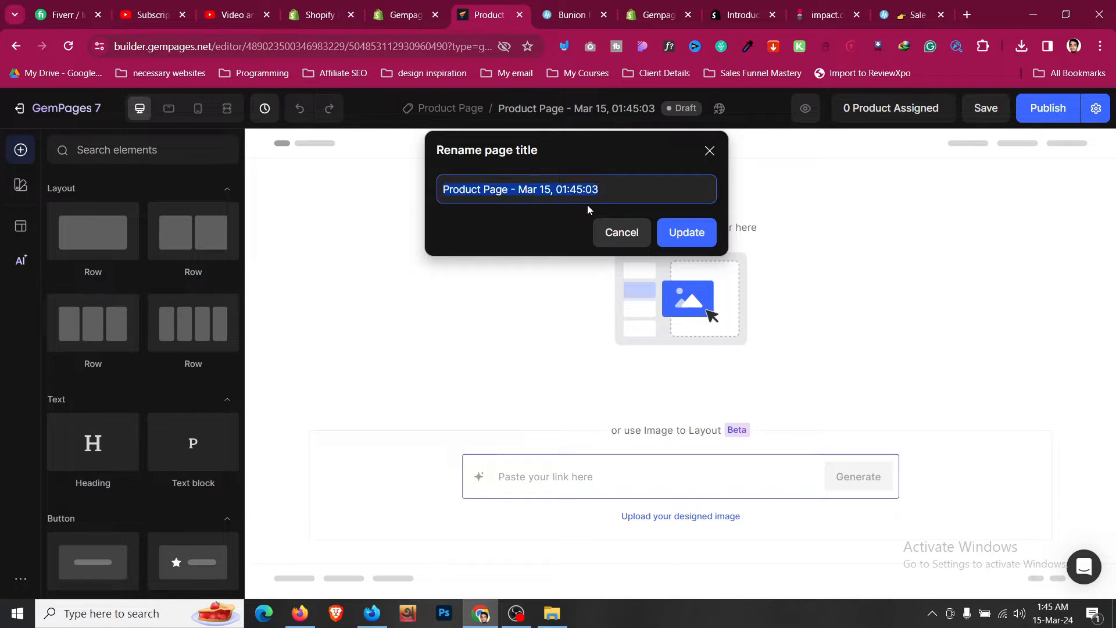
text(H)
key(BackSpace)
text(Bun)
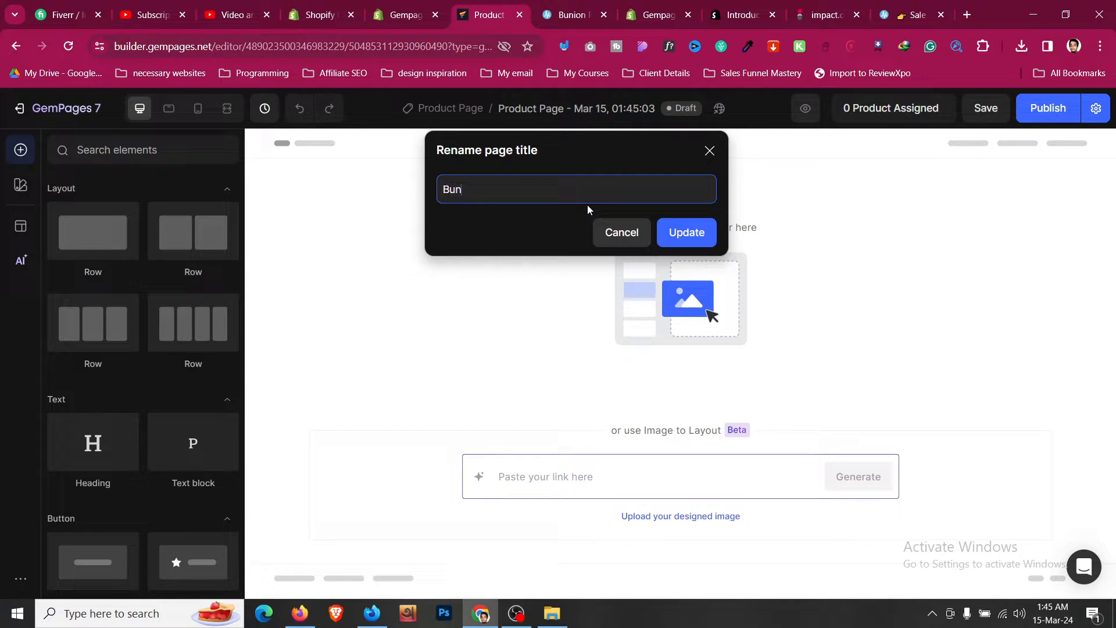
text(ion Flix)
click(683, 232)
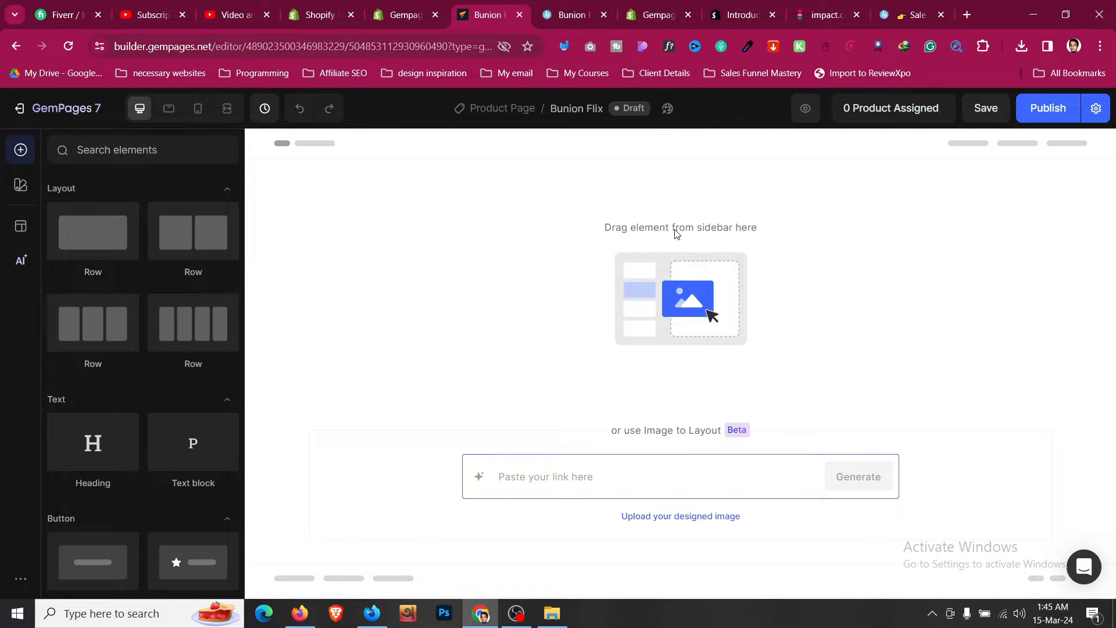
- Review the page's Publish Settings for SEO, social sharing and theme header and footer, then close them
click(1091, 115)
scroll(712, 323, down, 3)
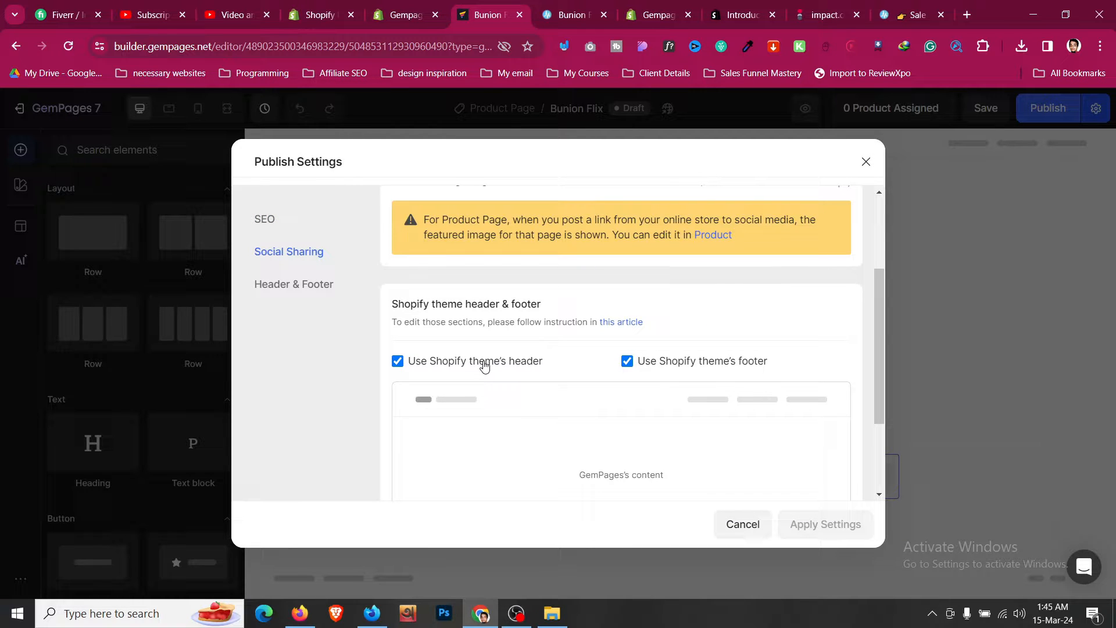
scroll(486, 365, up, 5)
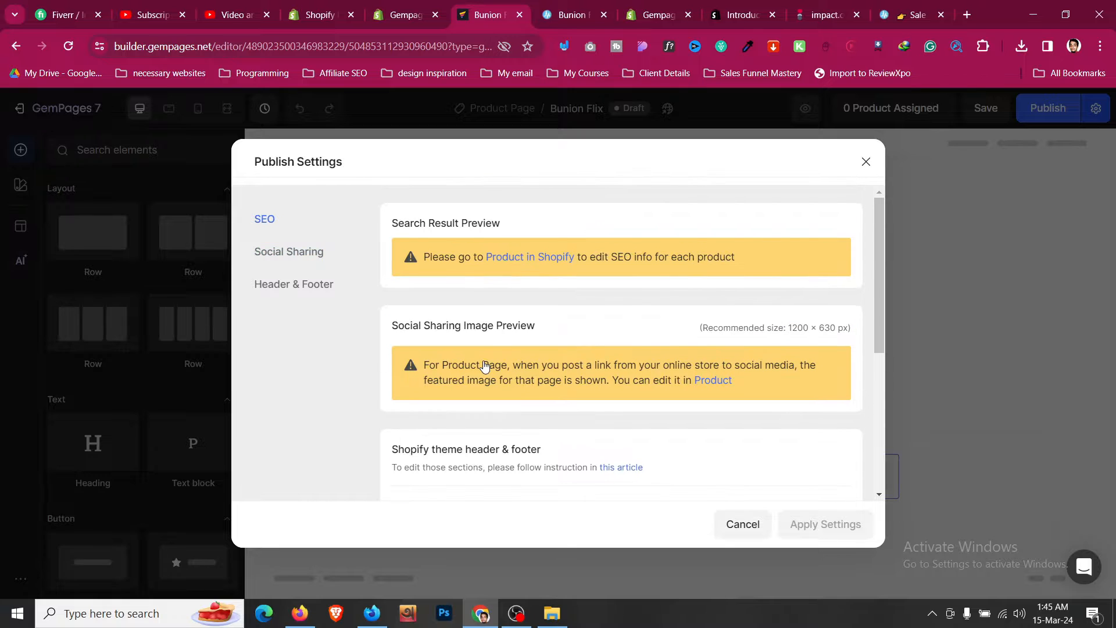
click(866, 162)
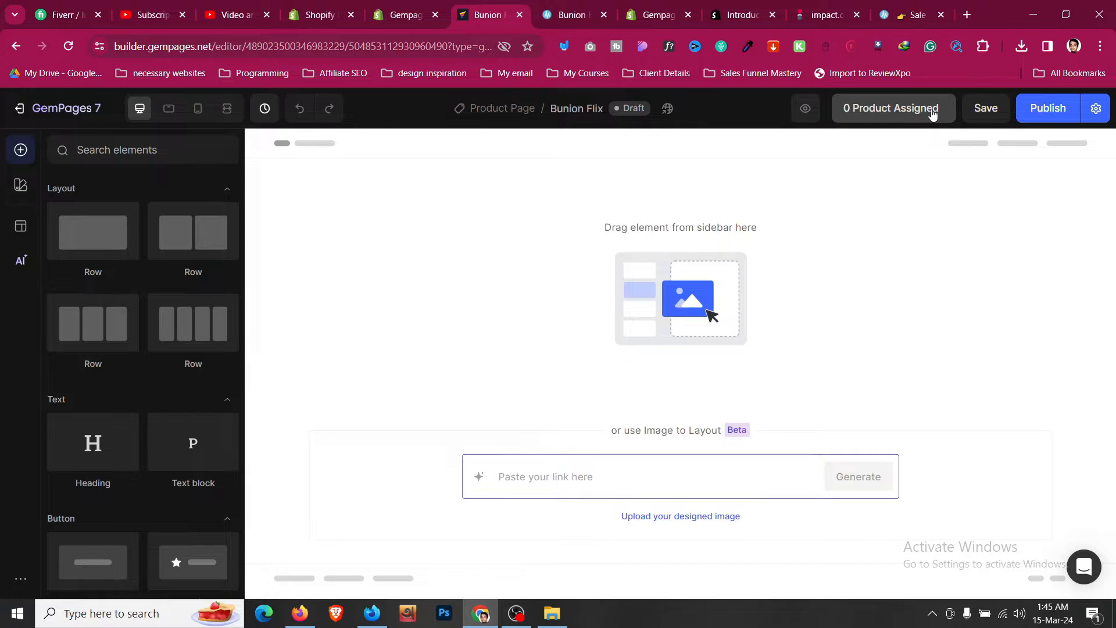
- Open Global Styles and review the colours and the heading and paragraph font choices
click(28, 192)
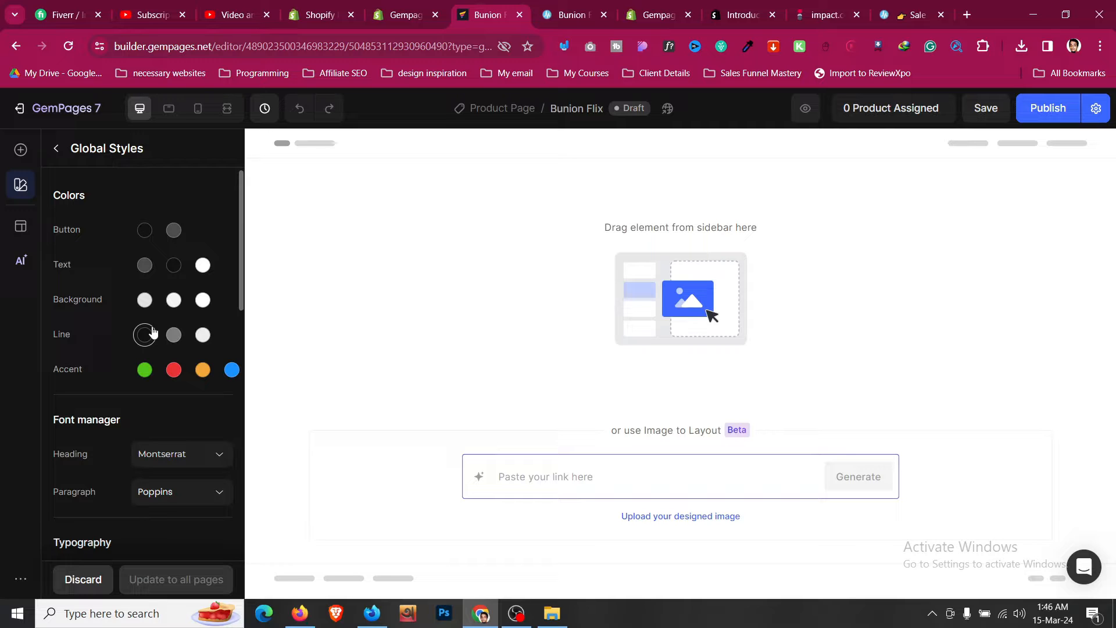
scroll(157, 325, down, 1)
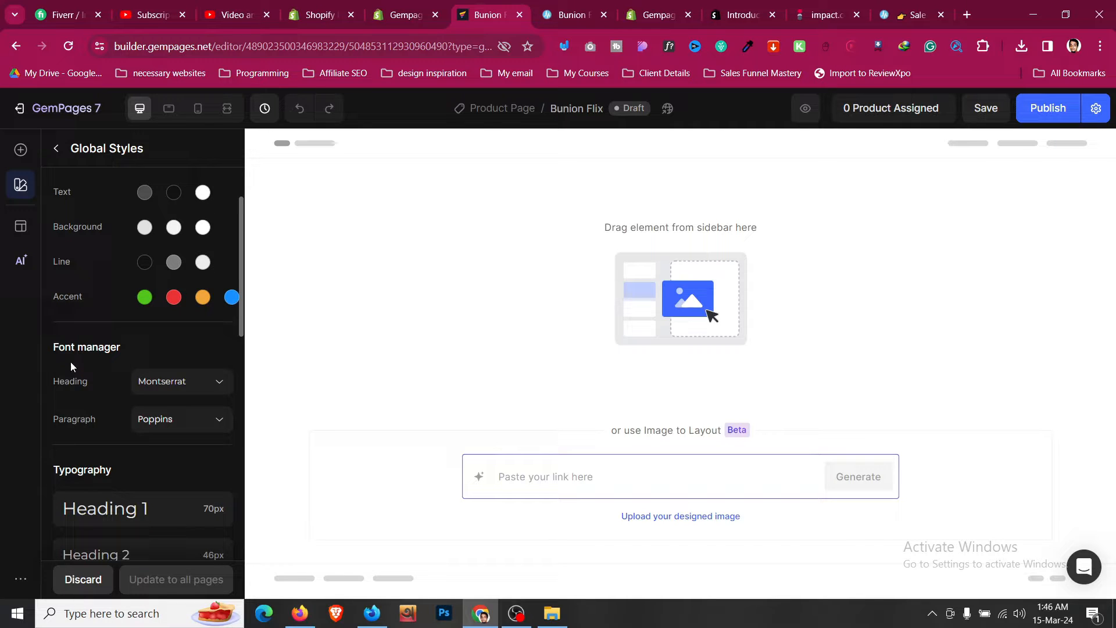
scroll(104, 405, down, 2)
scroll(157, 332, up, 1)
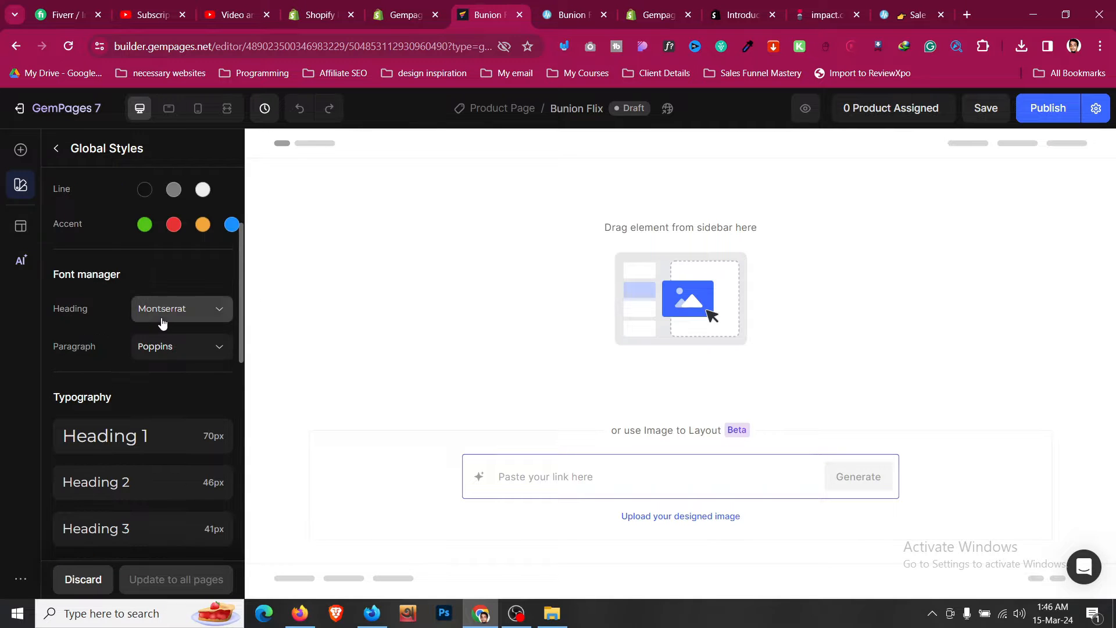
click(164, 312)
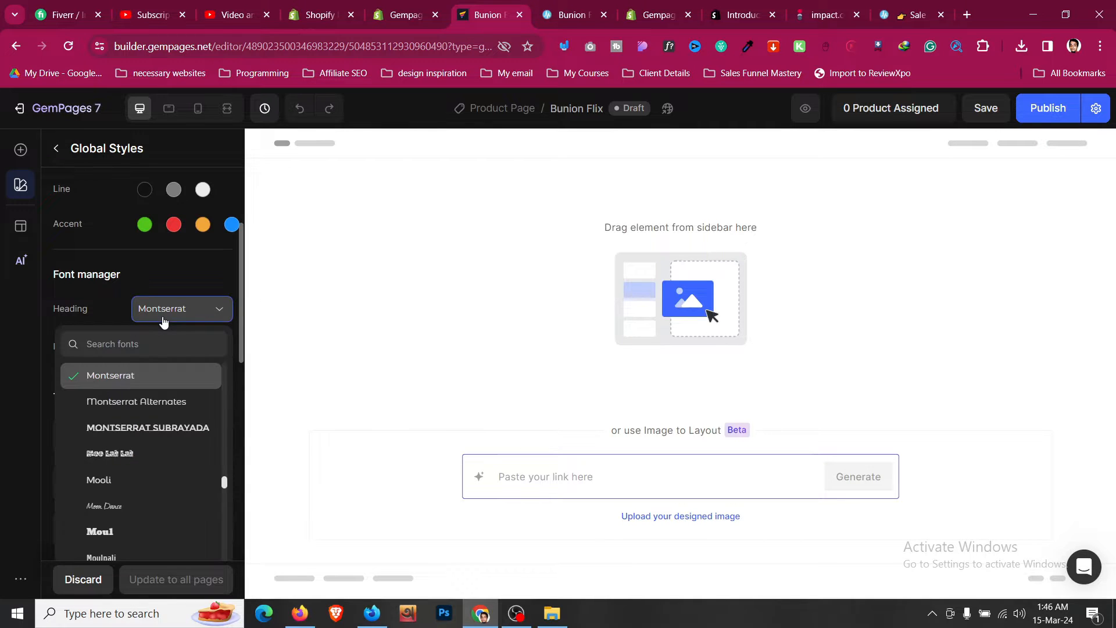
click(114, 308)
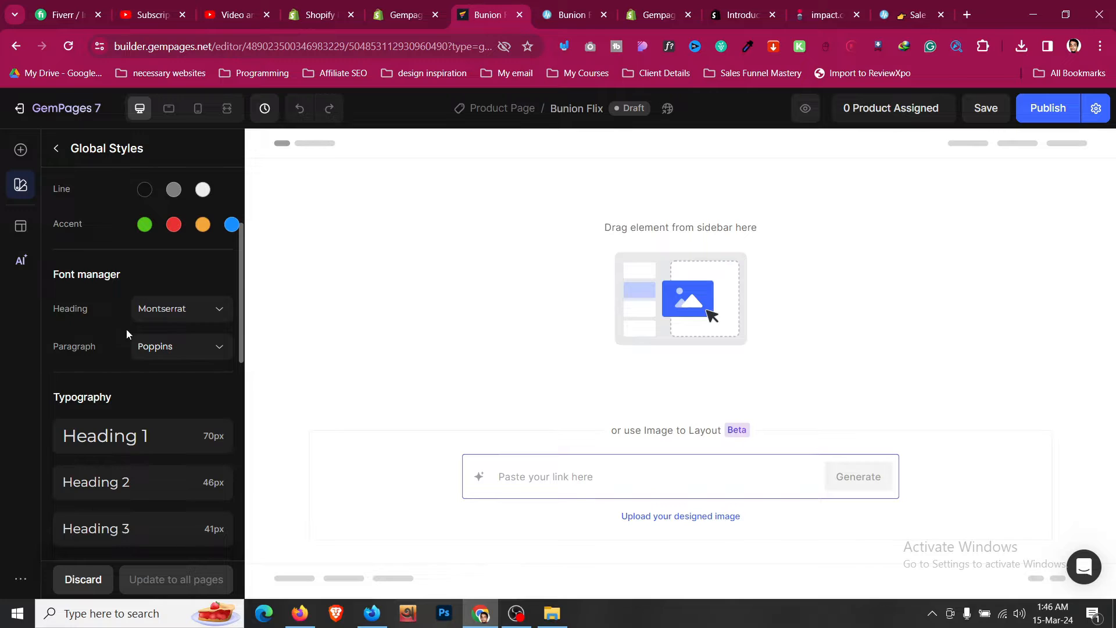
click(139, 349)
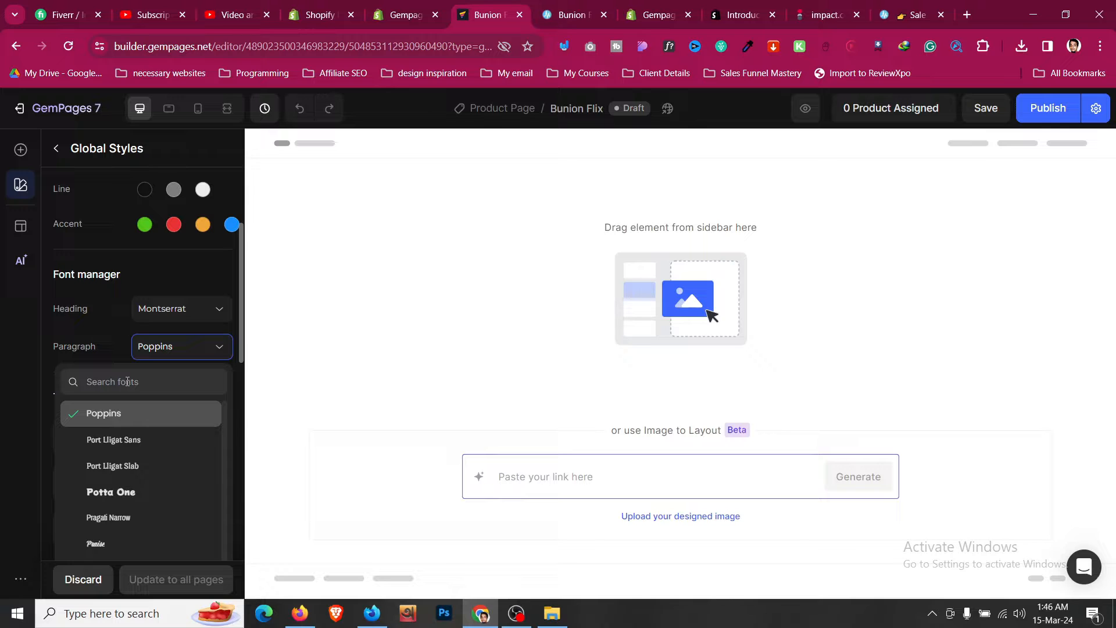
click(105, 346)
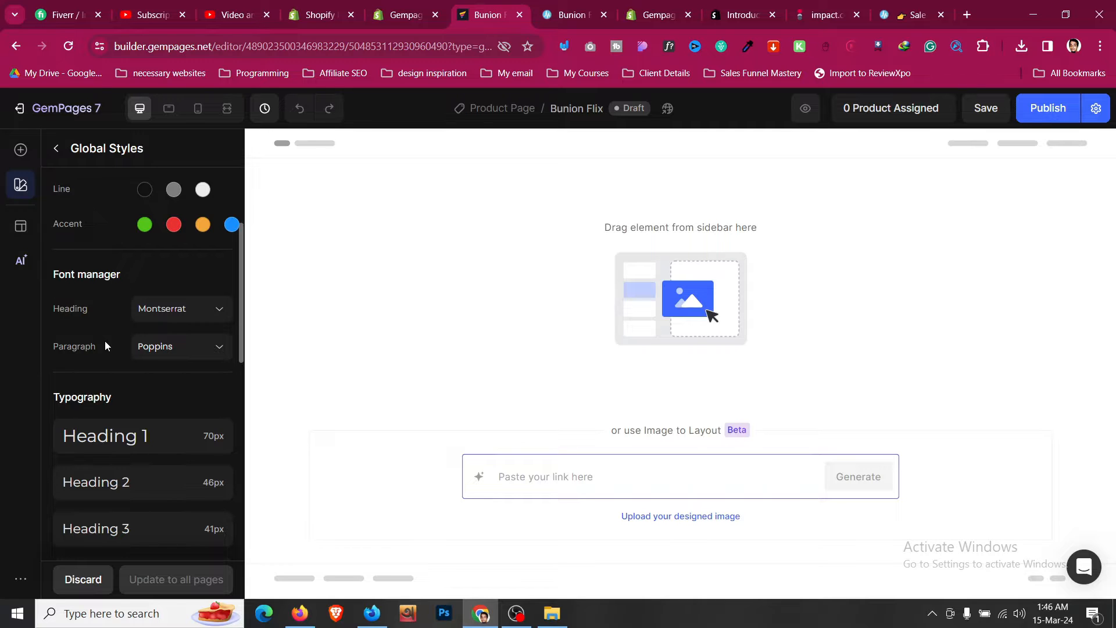
- Open the Heading 2 typography settings and review them for desktop, tablet and mobile
scroll(105, 343, down, 3)
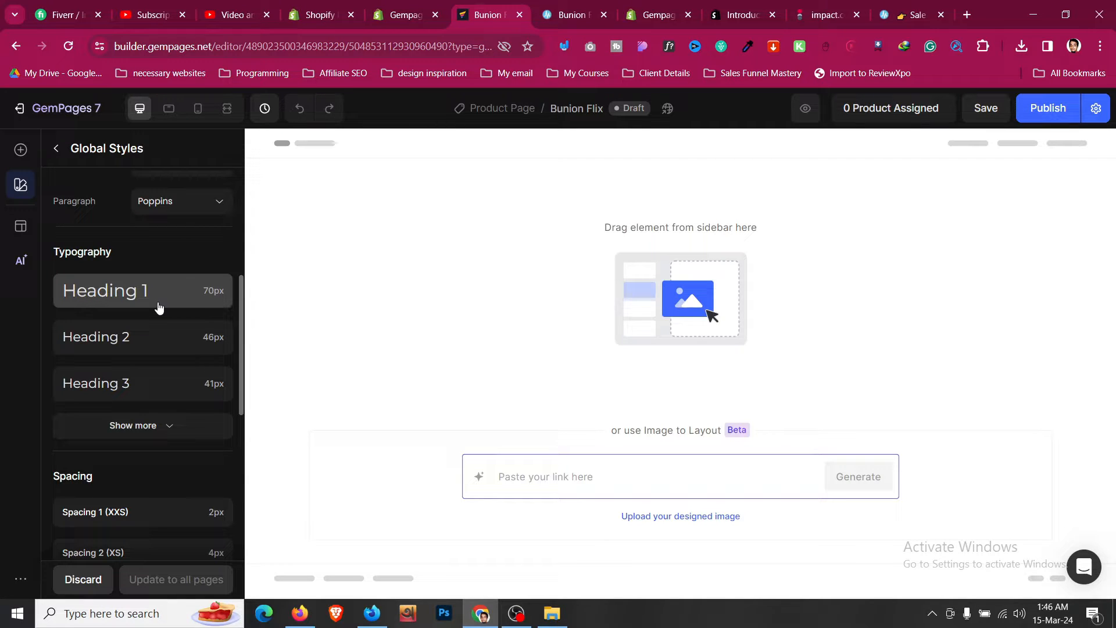
click(162, 337)
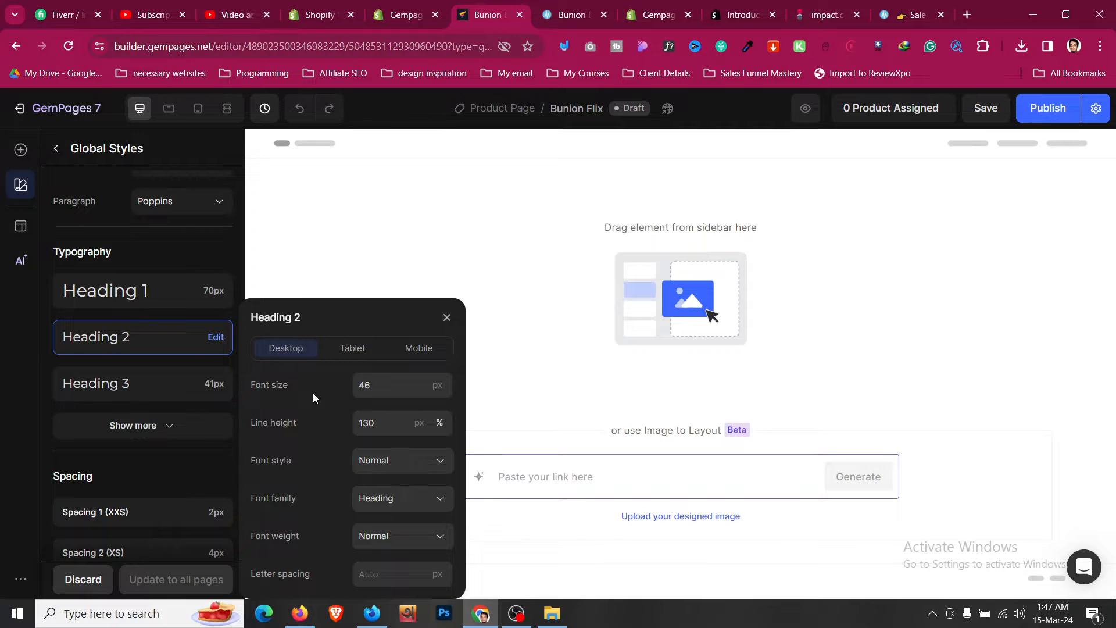
click(351, 354)
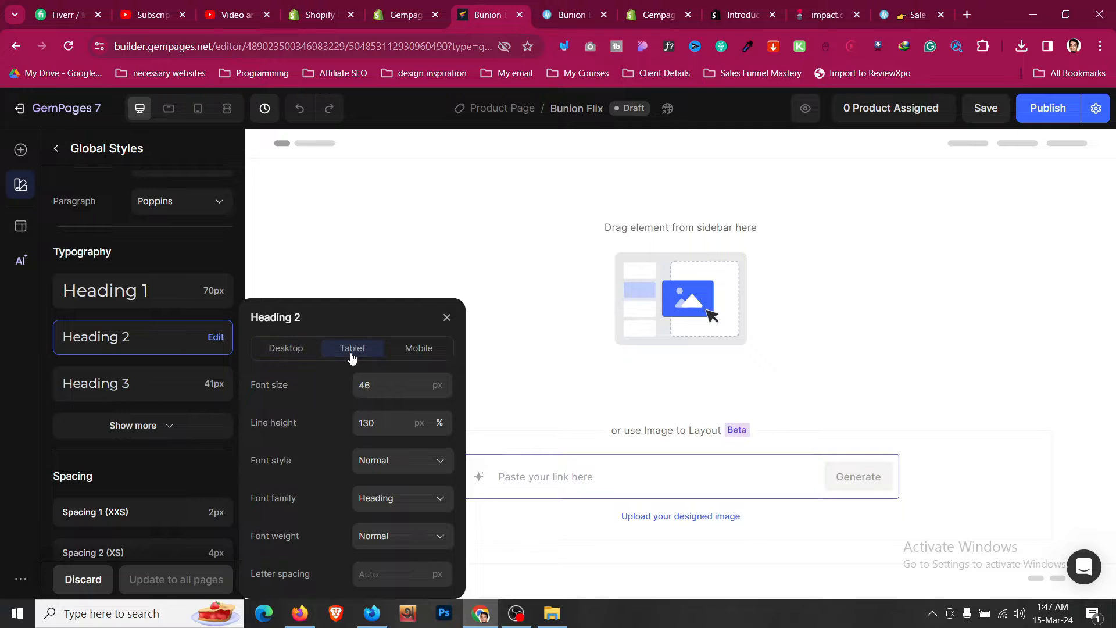
click(416, 356)
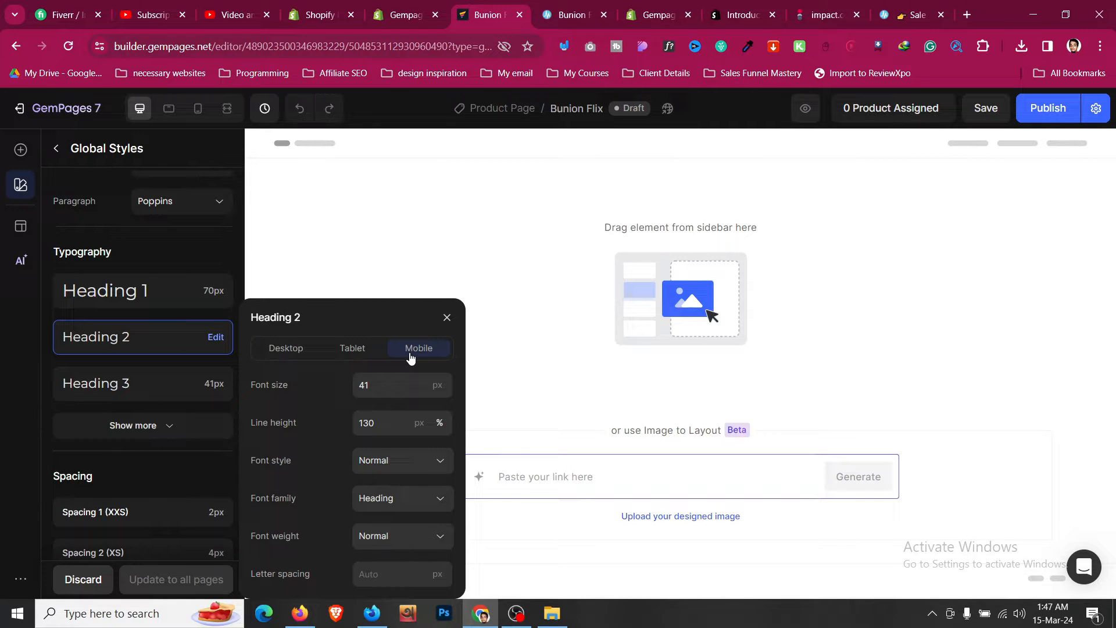
click(140, 428)
- Review the remaining typography sizes, spacing, row width and corner settings, then return to the elements list
scroll(138, 431, down, 3)
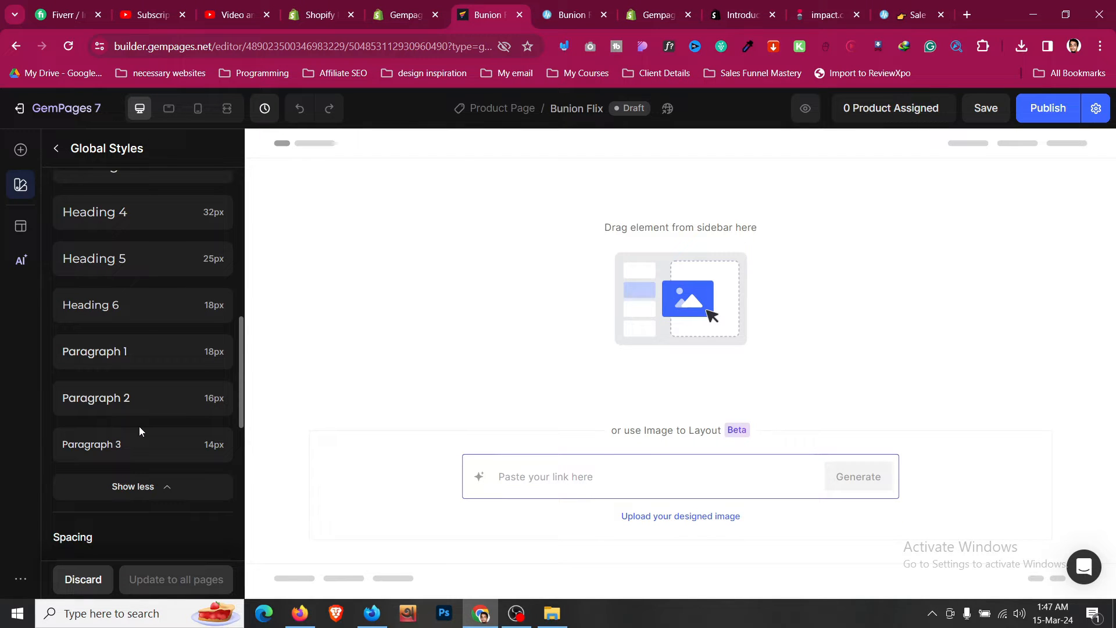
scroll(139, 431, down, 6)
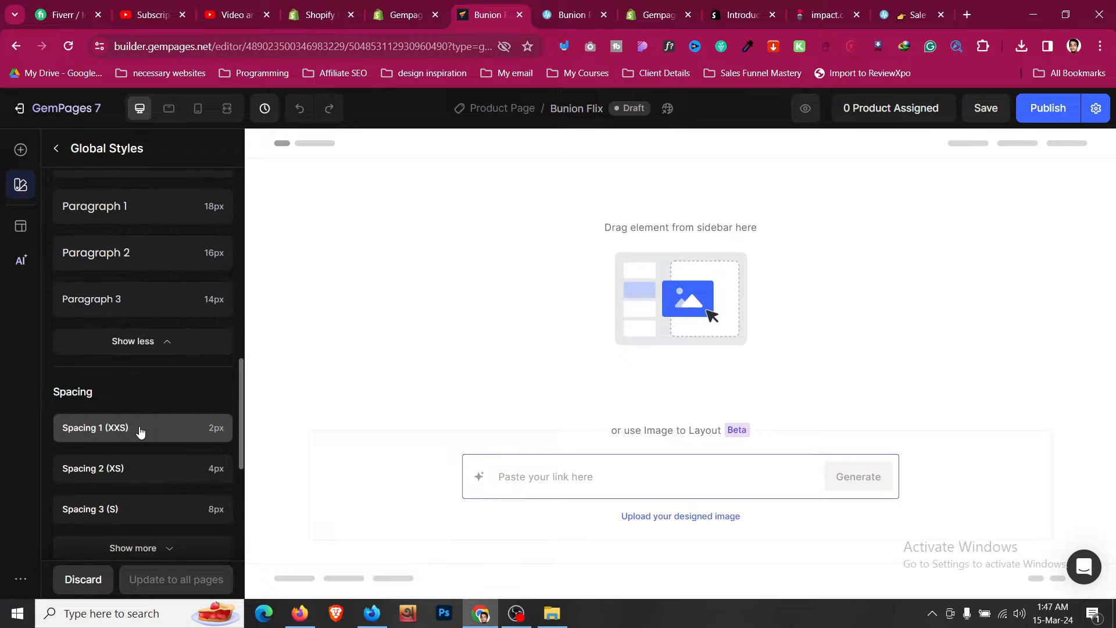
scroll(140, 430, down, 3)
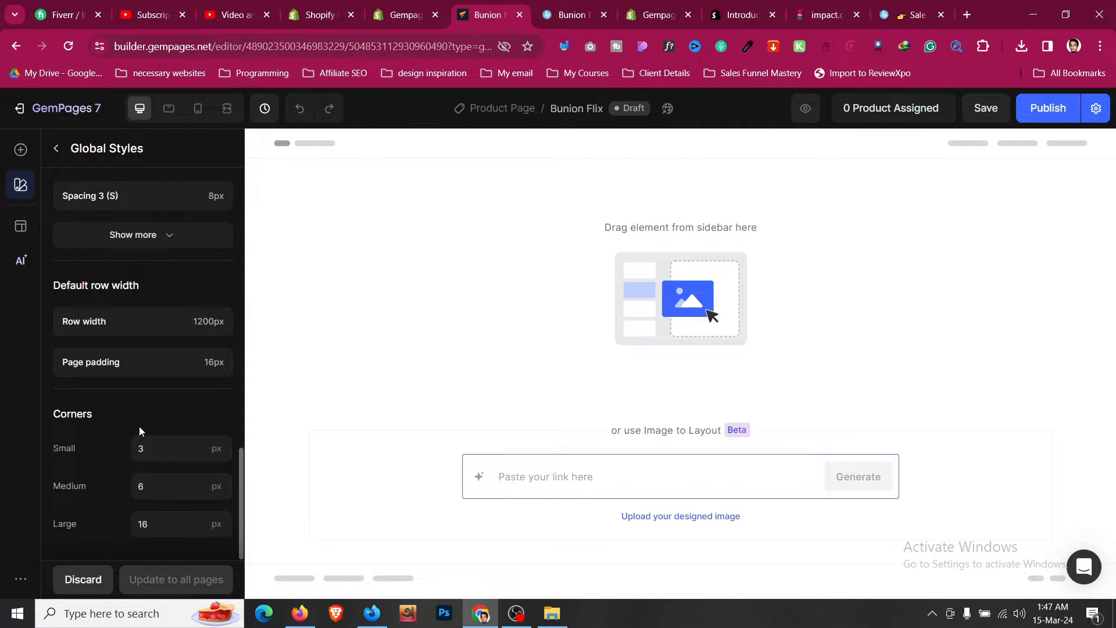
scroll(140, 430, up, 5)
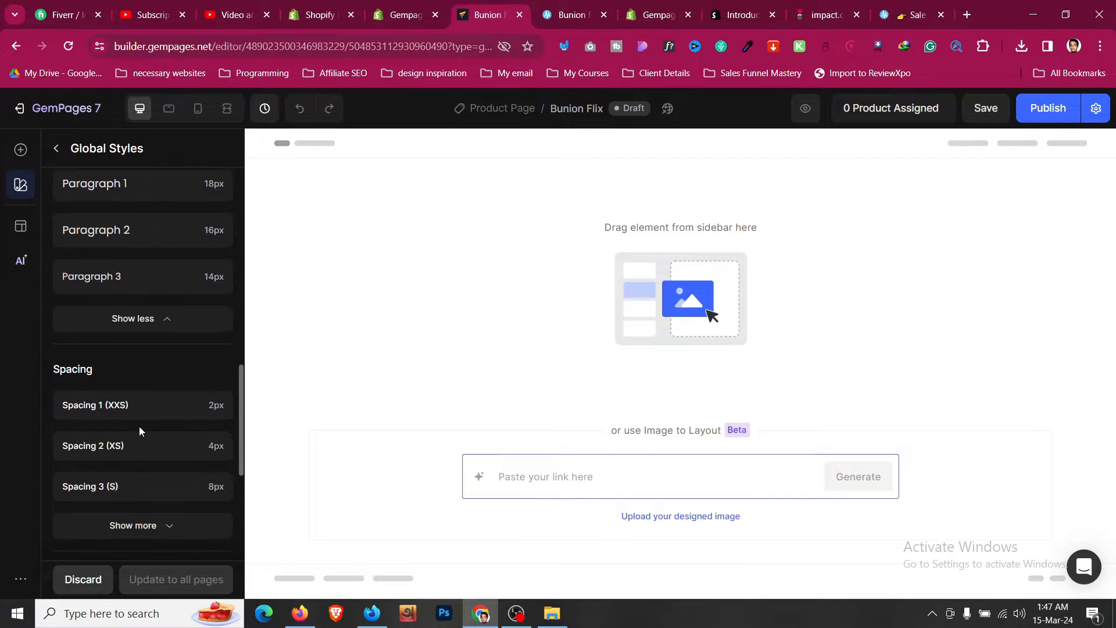
scroll(139, 431, down, 2)
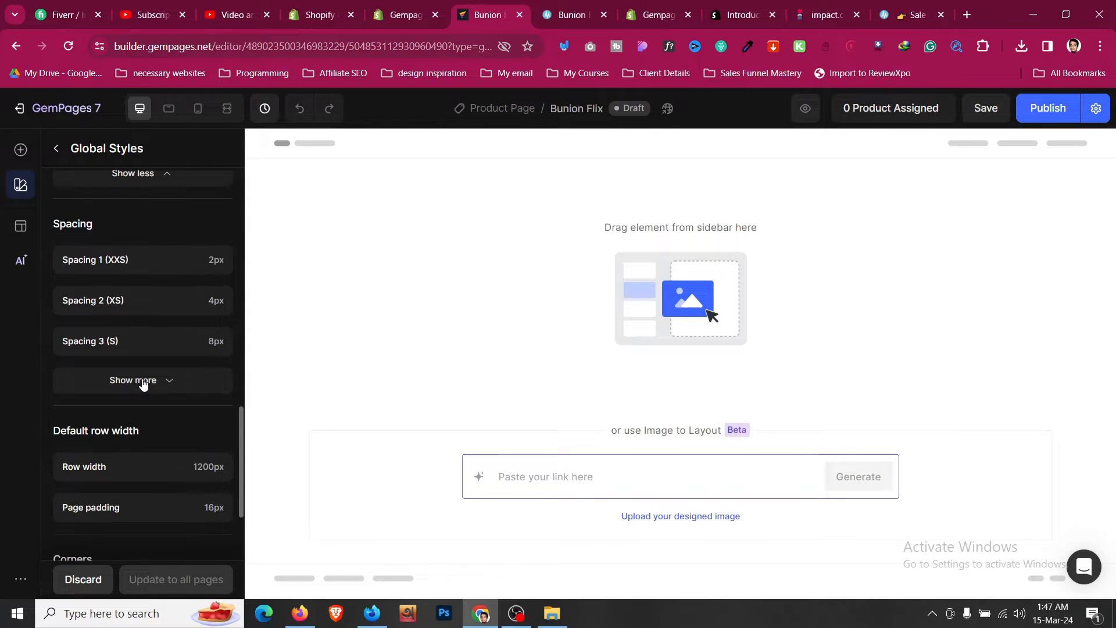
click(142, 381)
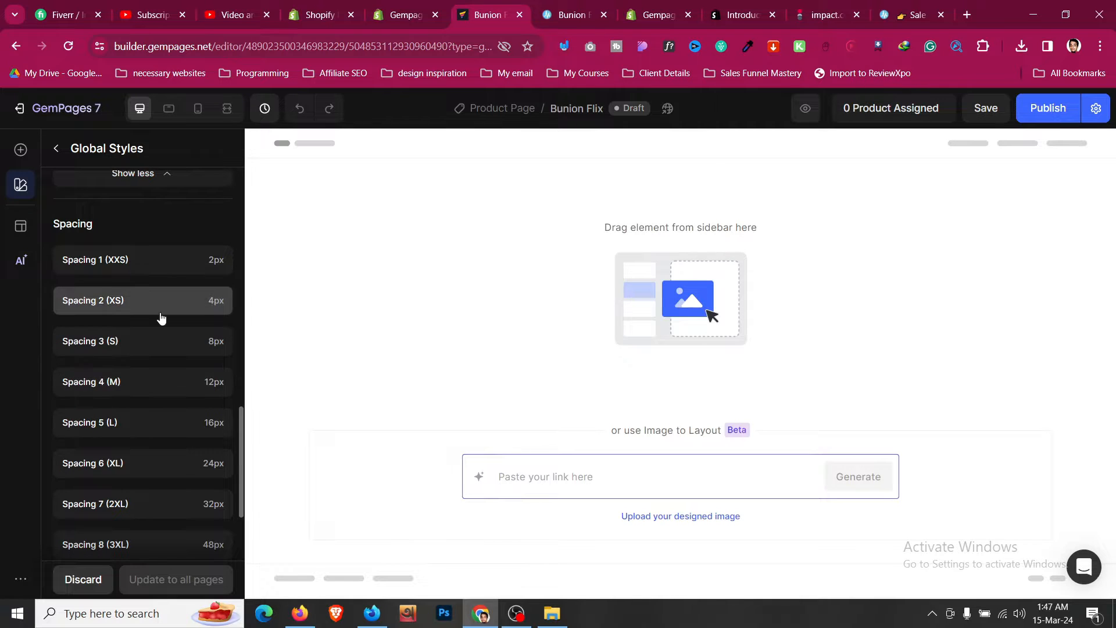
scroll(159, 314, up, 10)
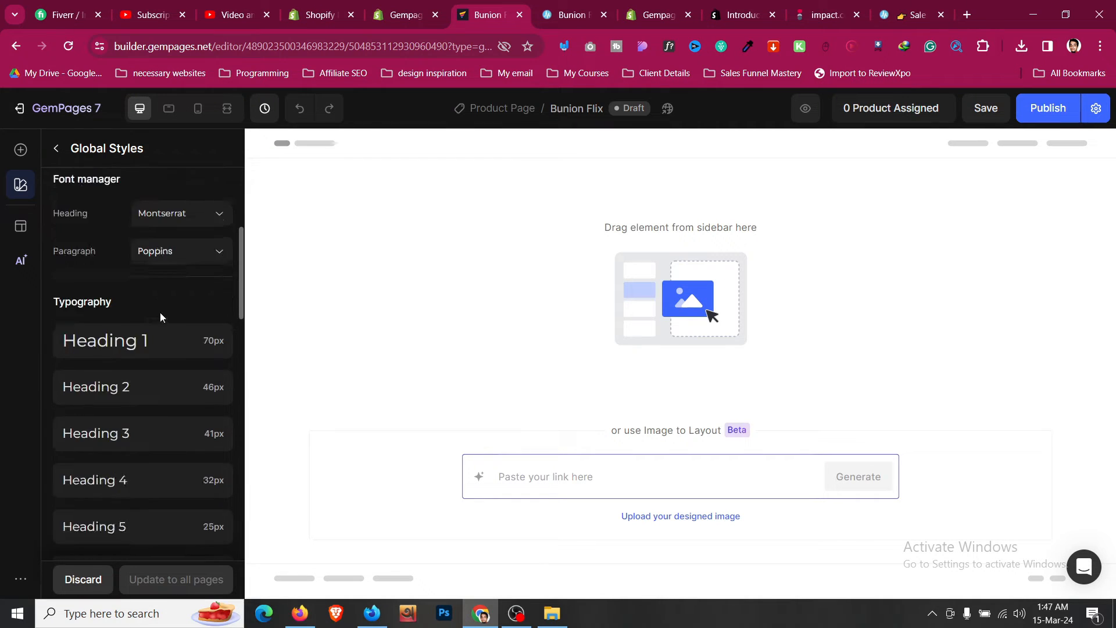
click(56, 150)
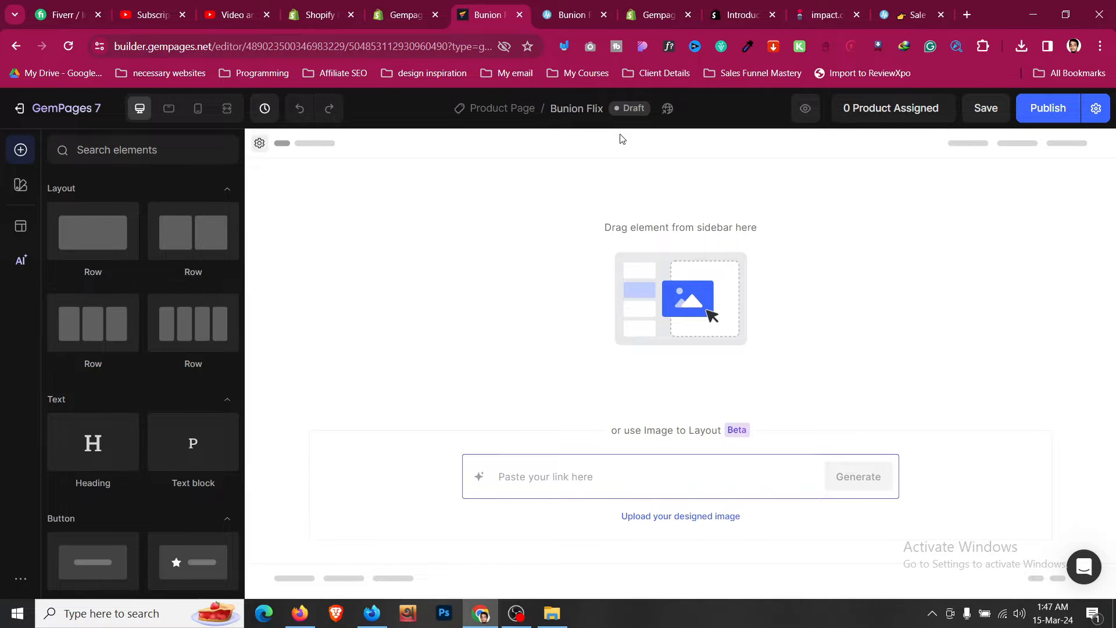
- Inspect the Bunion Fix sales page's top announcement bar and copy its background colour as hex #039be5
click(585, 13)
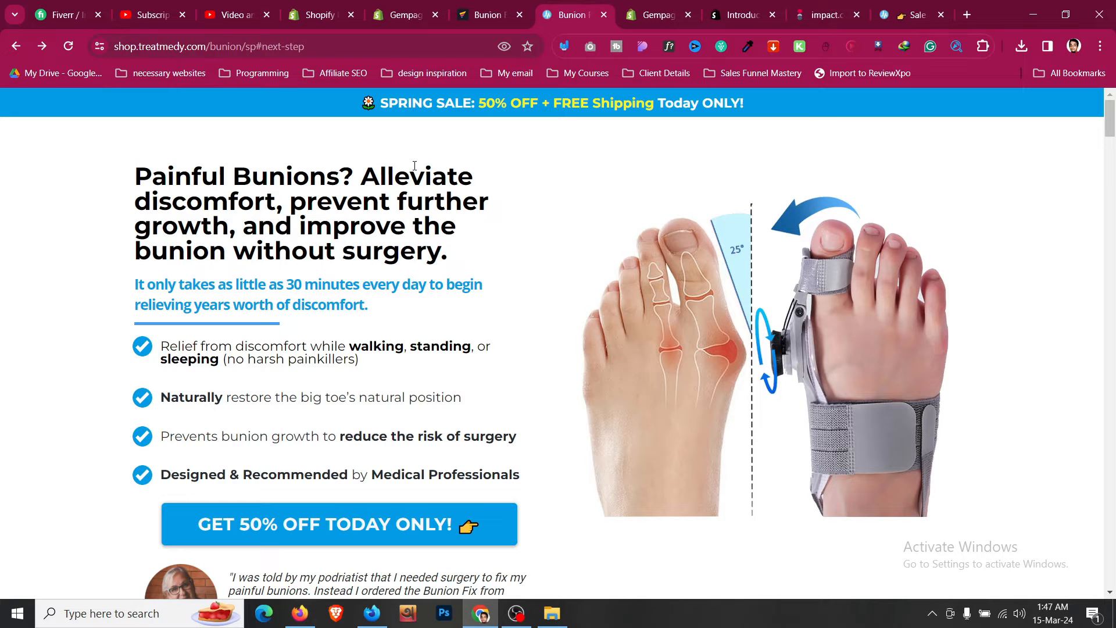
right_click(263, 115)
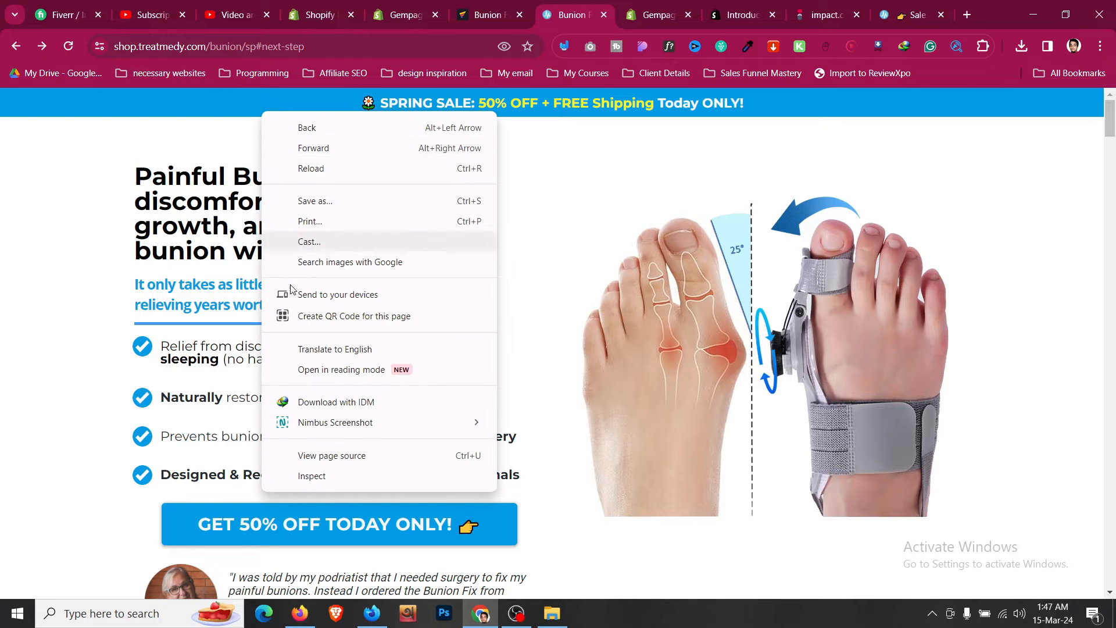
click(364, 477)
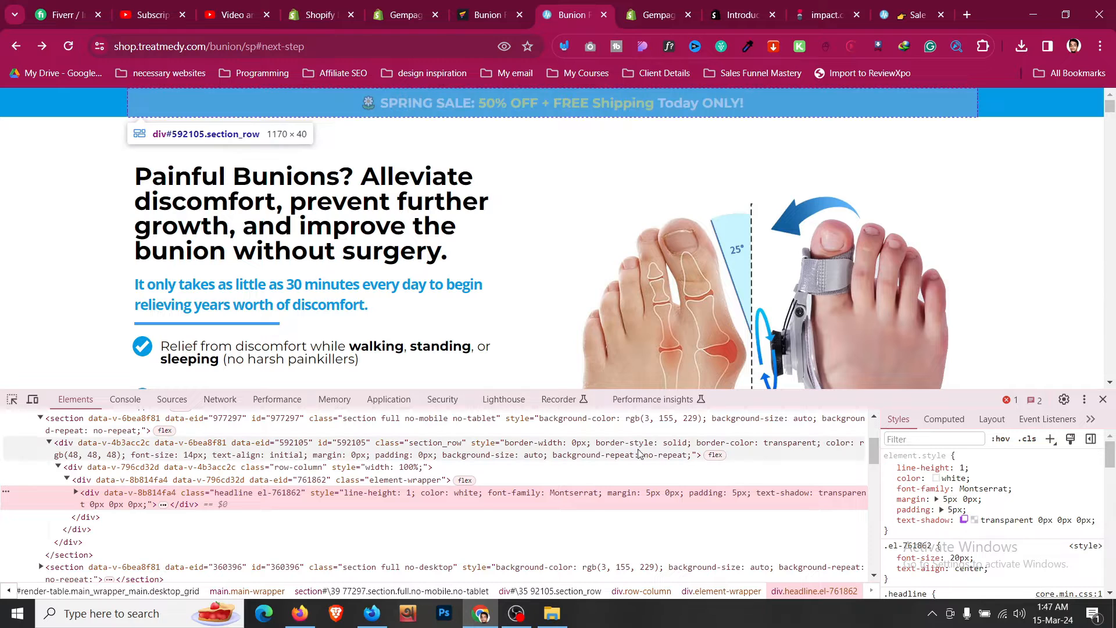
click(137, 478)
click(138, 456)
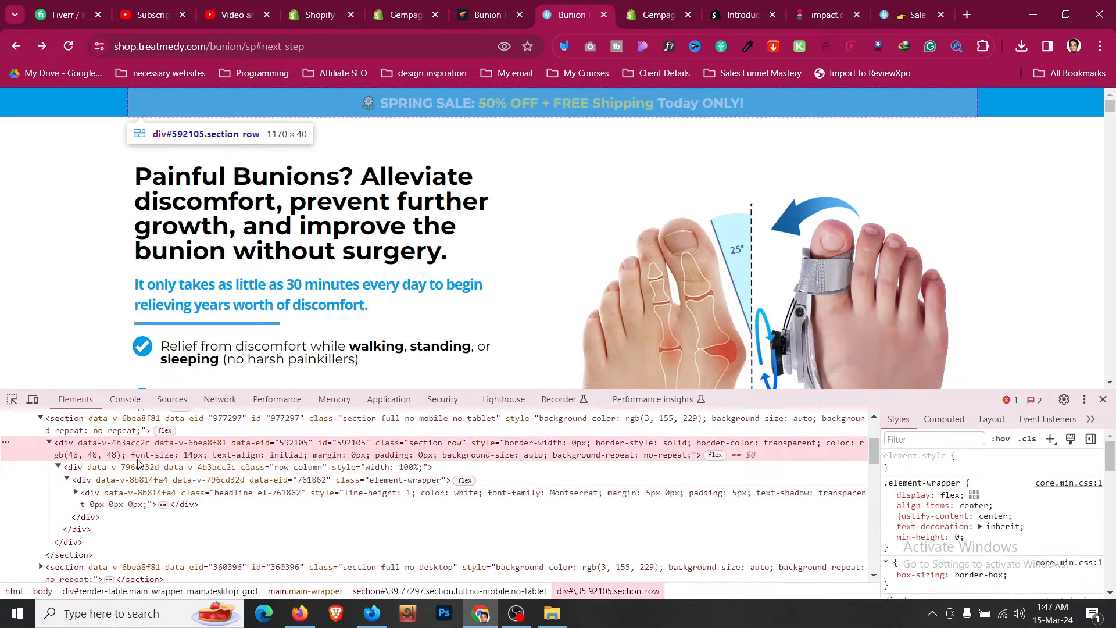
key(Up)
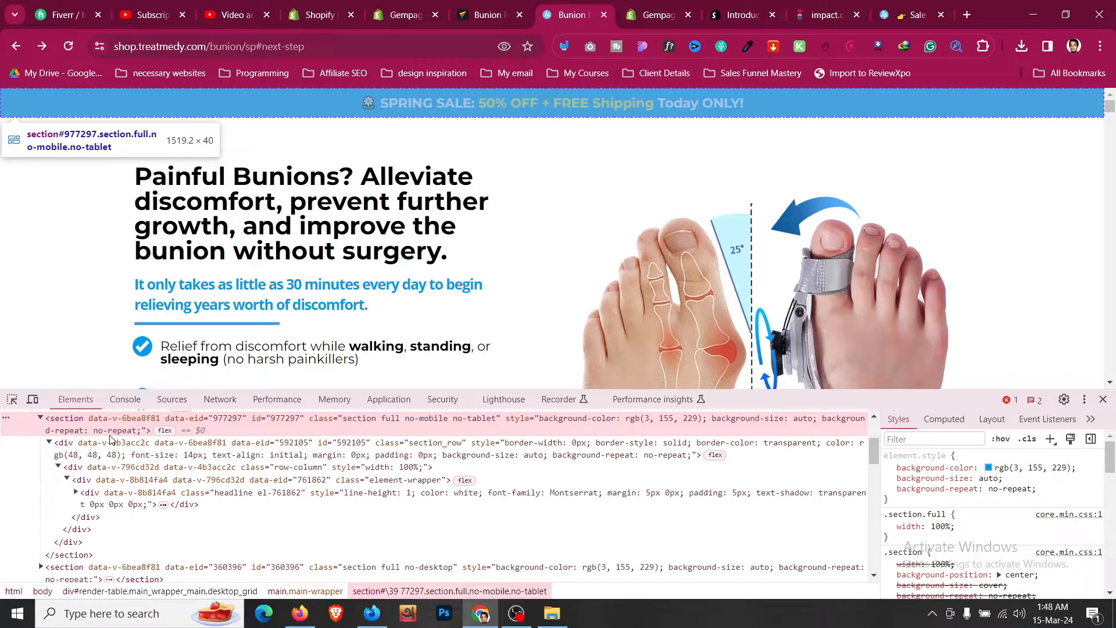
click(988, 467)
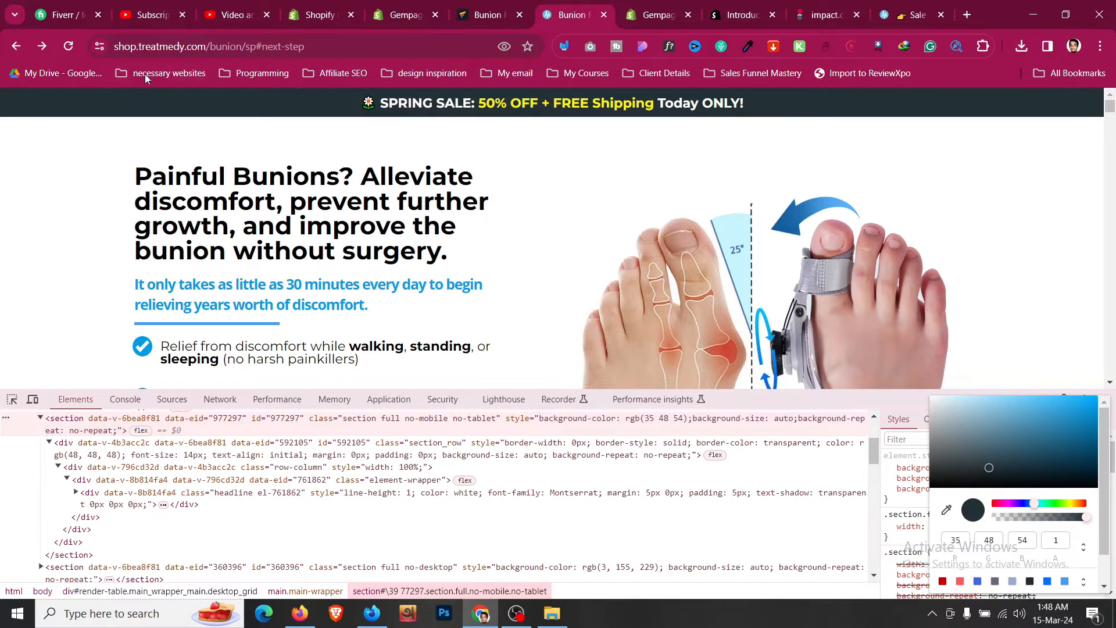
click(67, 52)
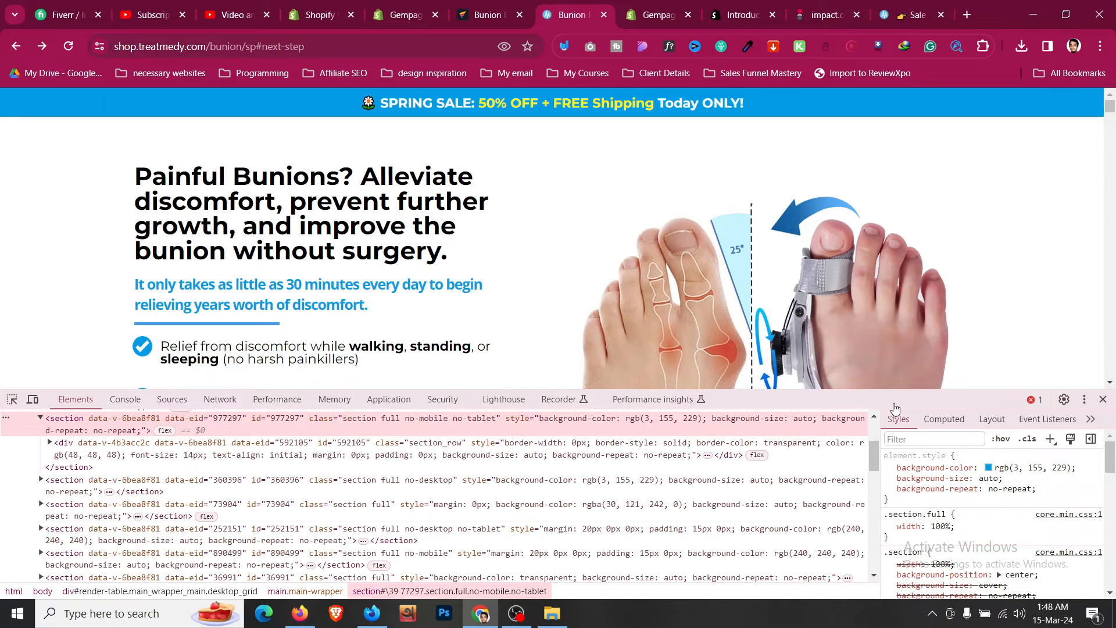
click(988, 468)
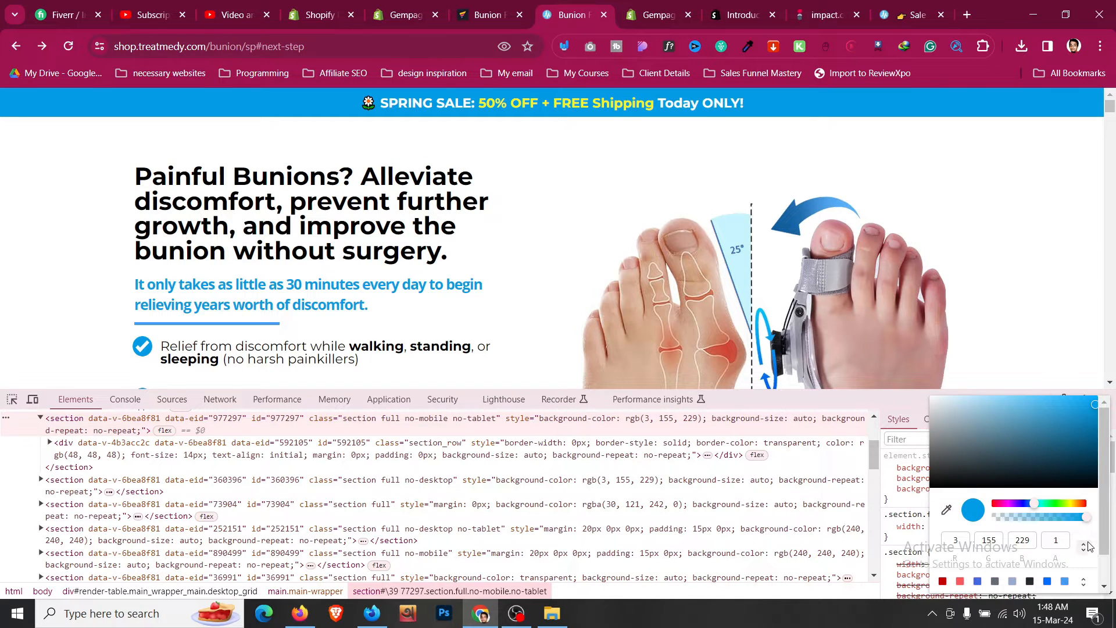
click(1084, 548)
click(1036, 405)
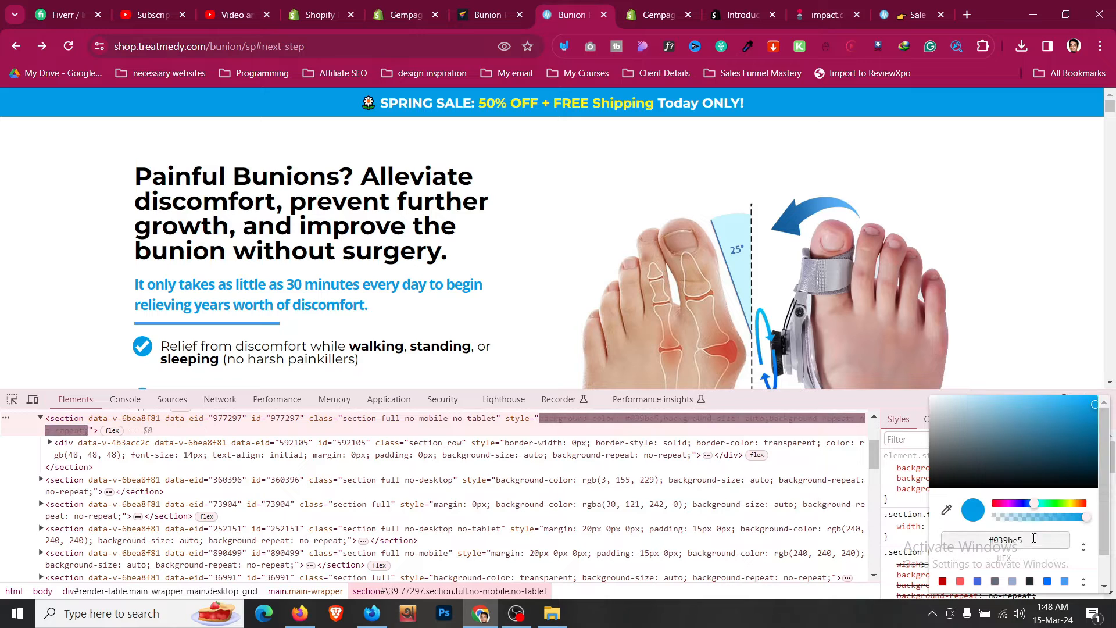
click(501, 7)
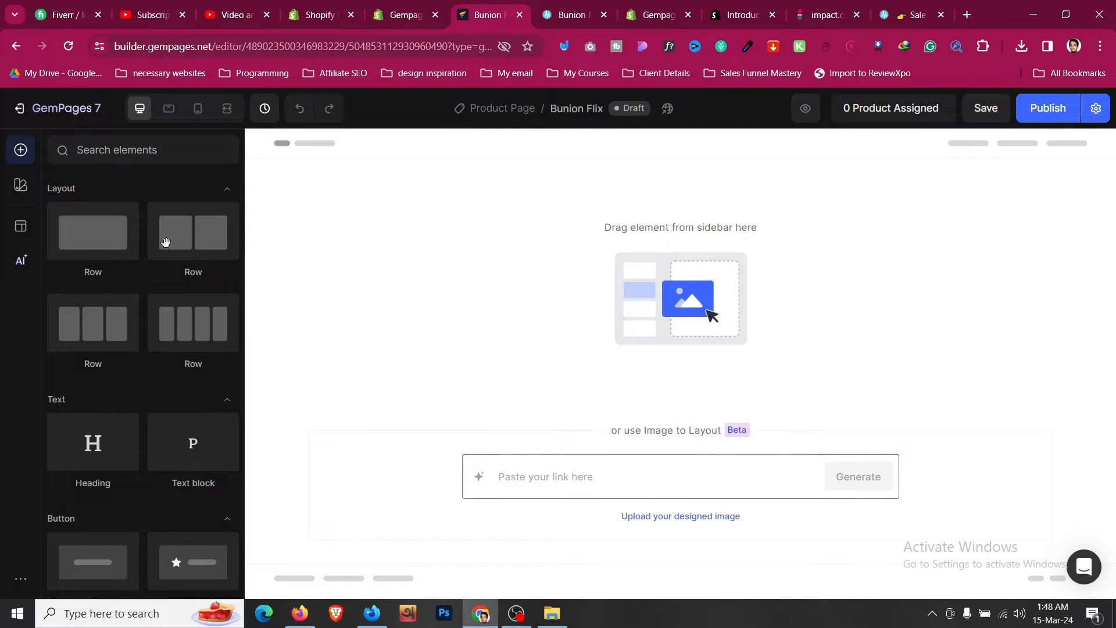
- Add a one-column row section to the top of the blank page
drag(89, 236, 460, 169)
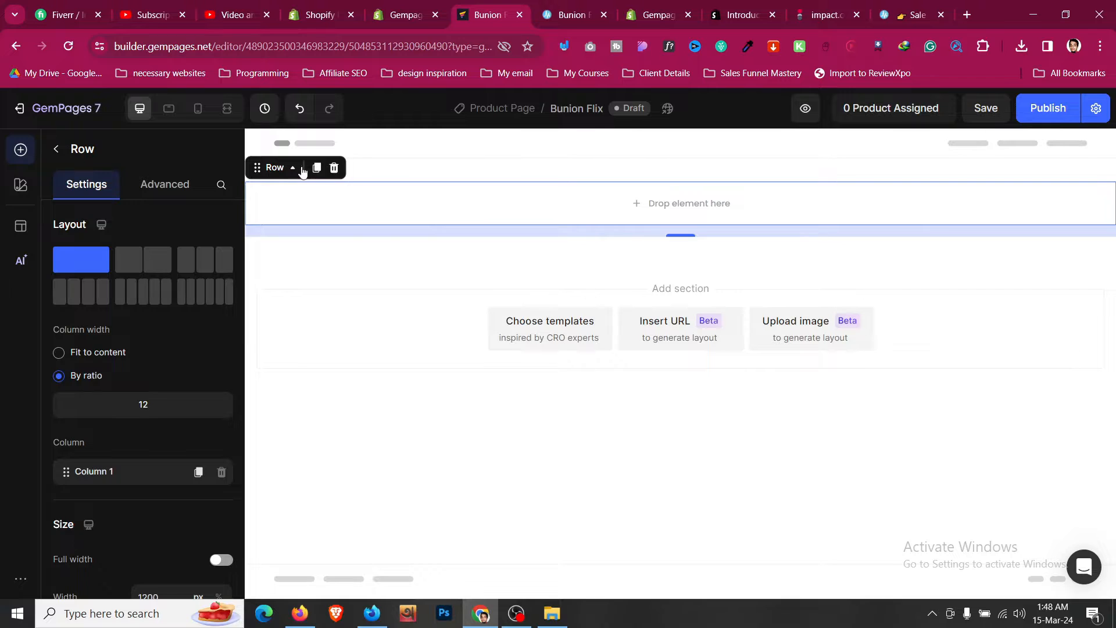
click(409, 176)
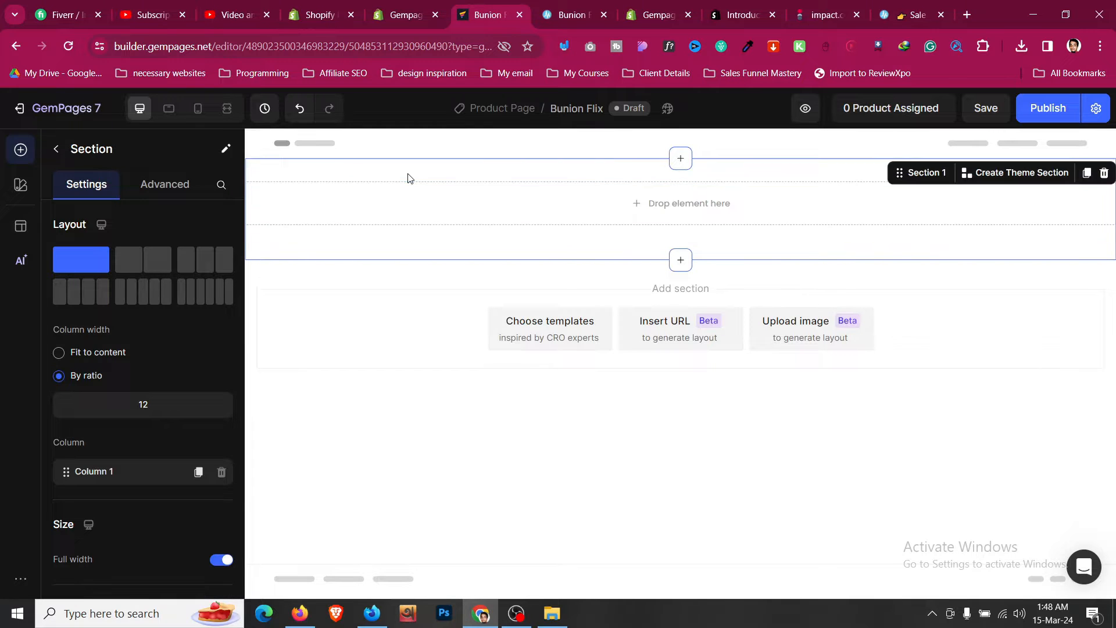
right_click(409, 175)
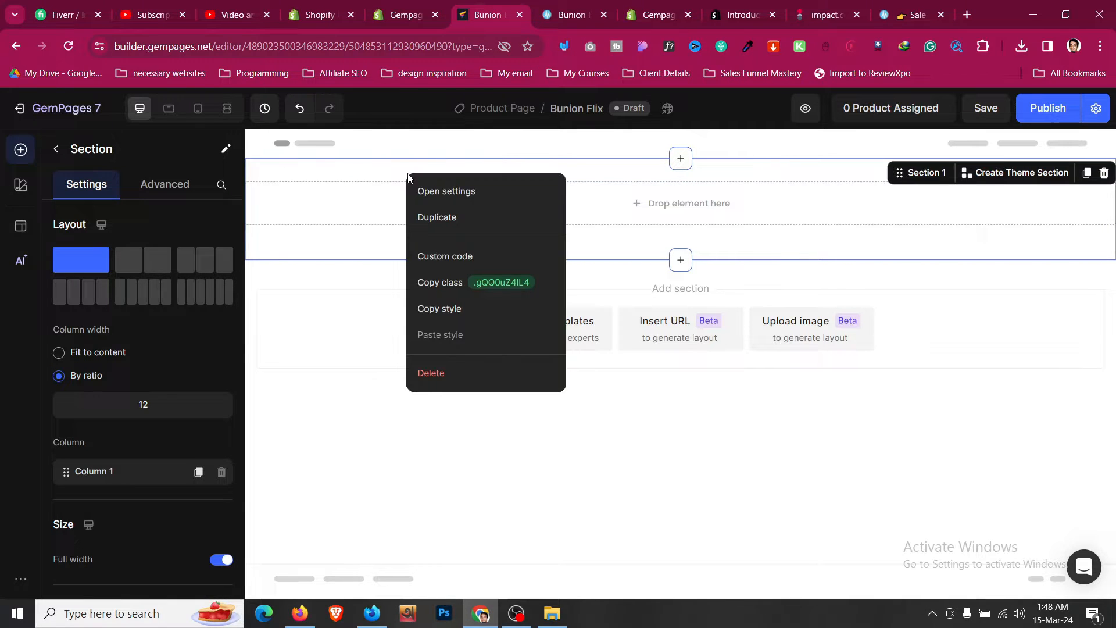
click(352, 217)
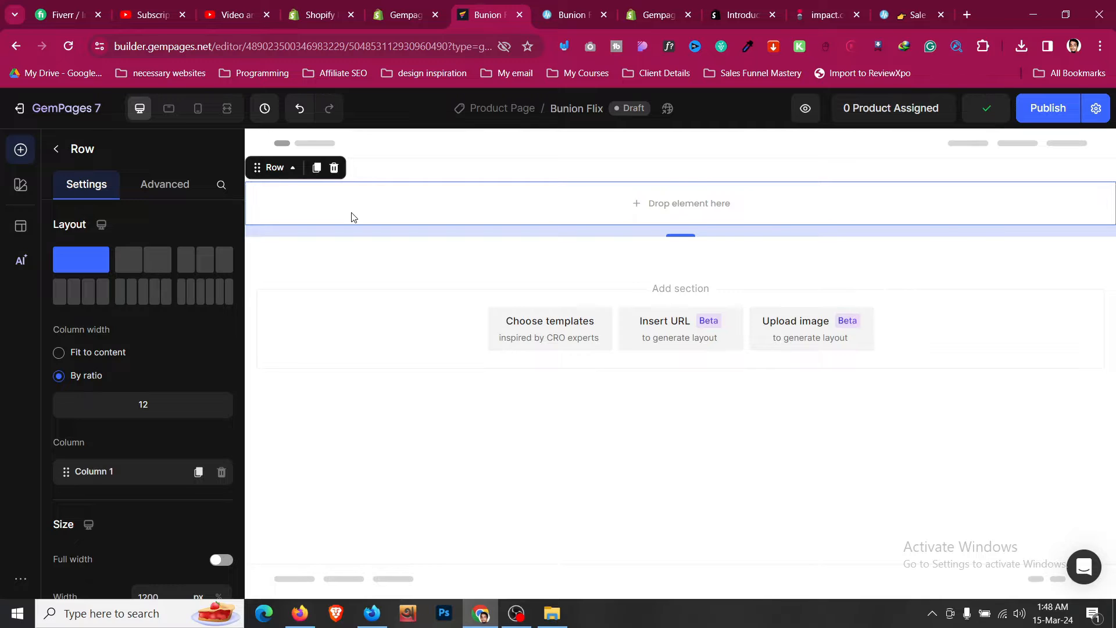
scroll(183, 340, down, 1)
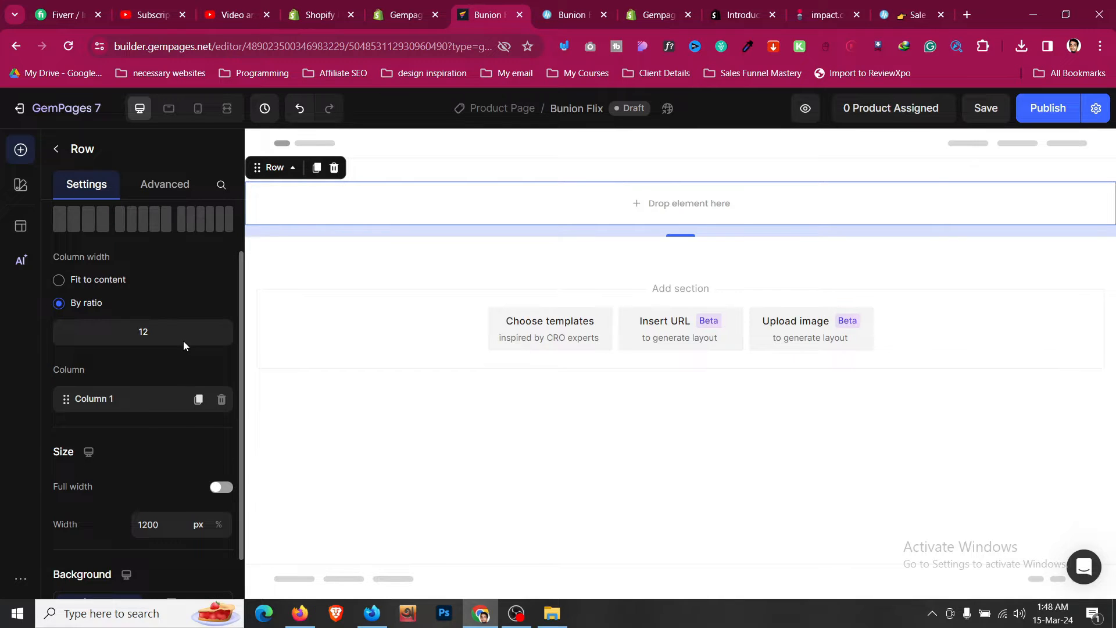
scroll(184, 341, up, 1)
- Set the new section's background colour to 039BE5
click(458, 184)
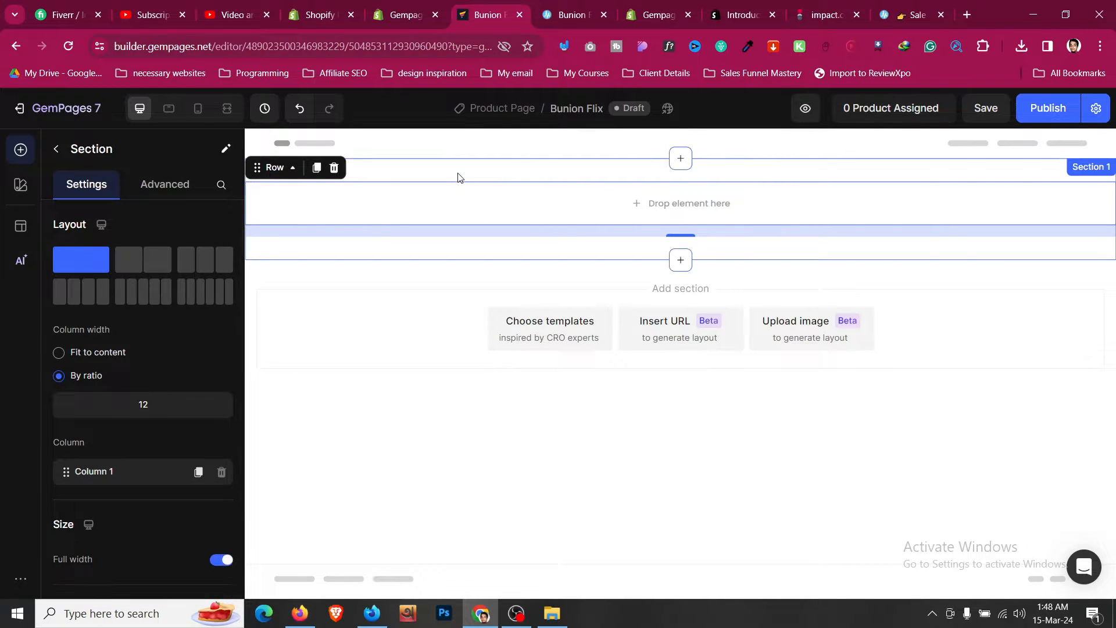
scroll(156, 356, down, 2)
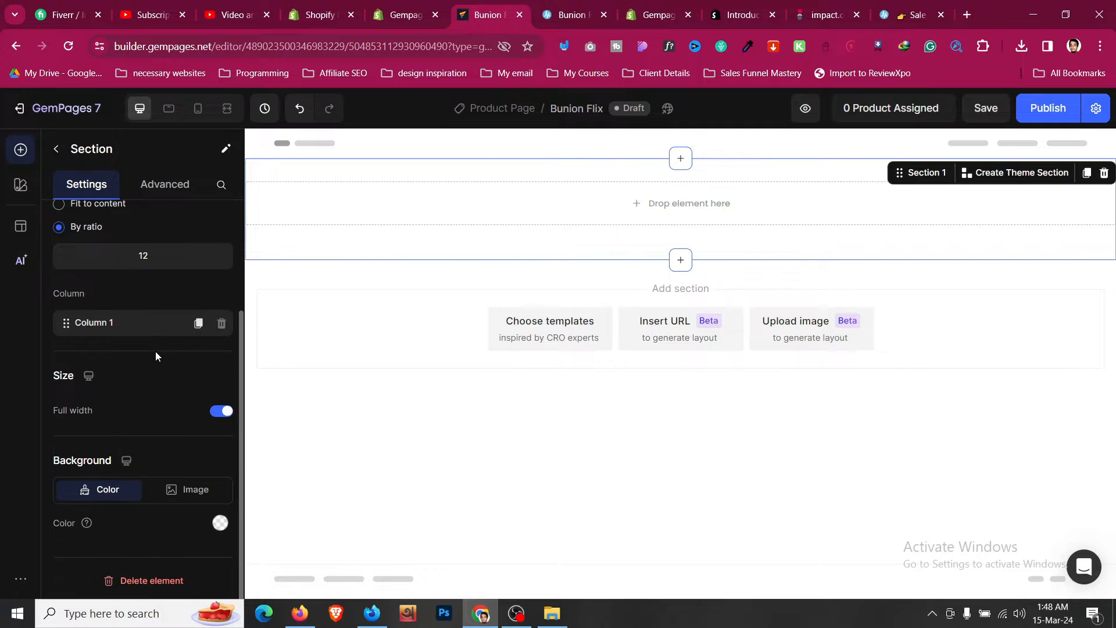
click(219, 523)
text(039BE5)
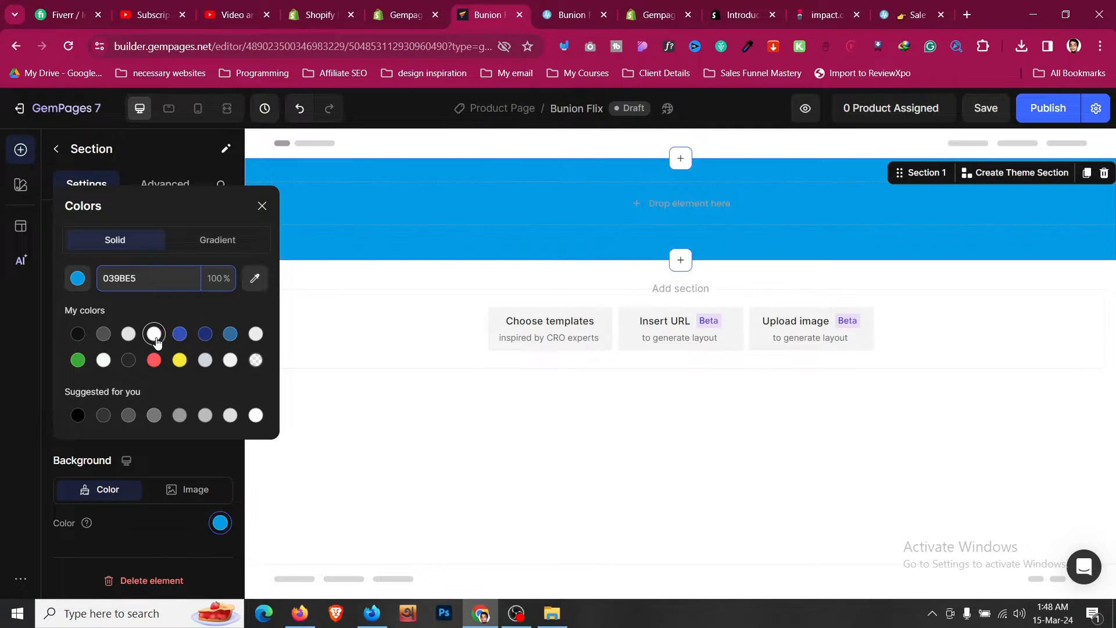
click(180, 450)
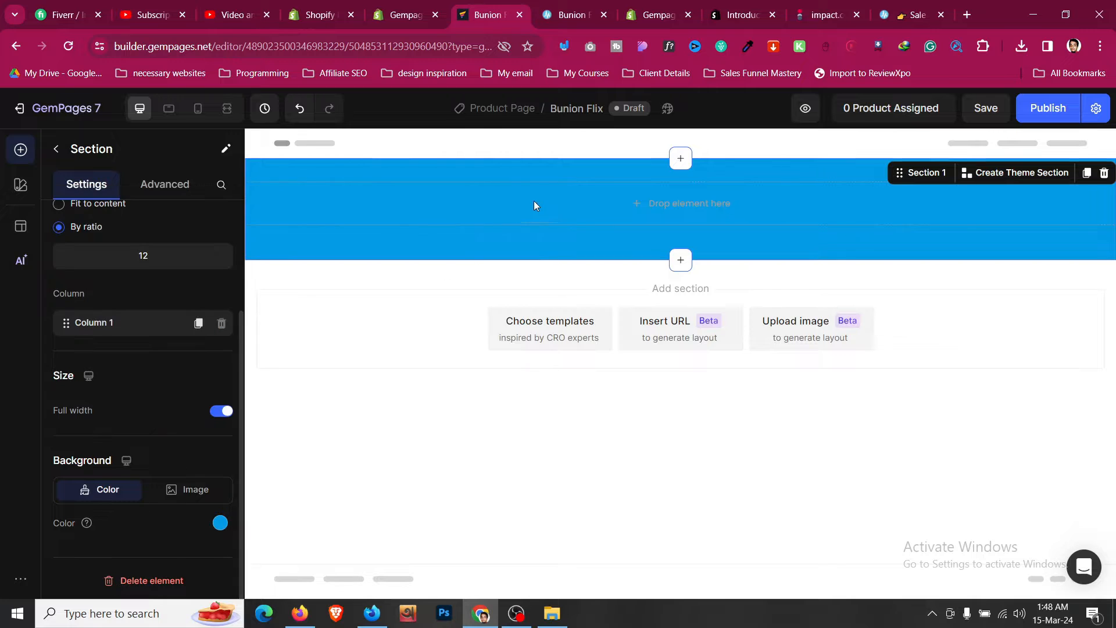
- Copy the announcement bar text from the Bunion Fix sales page
click(590, 7)
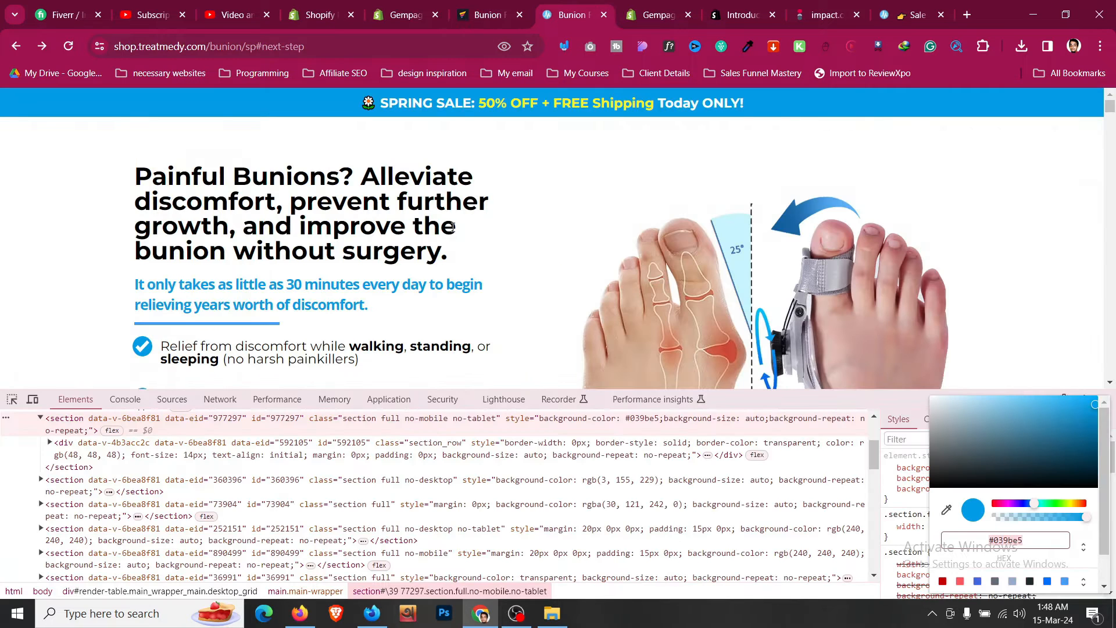
triple_click(482, 103)
right_click(493, 110)
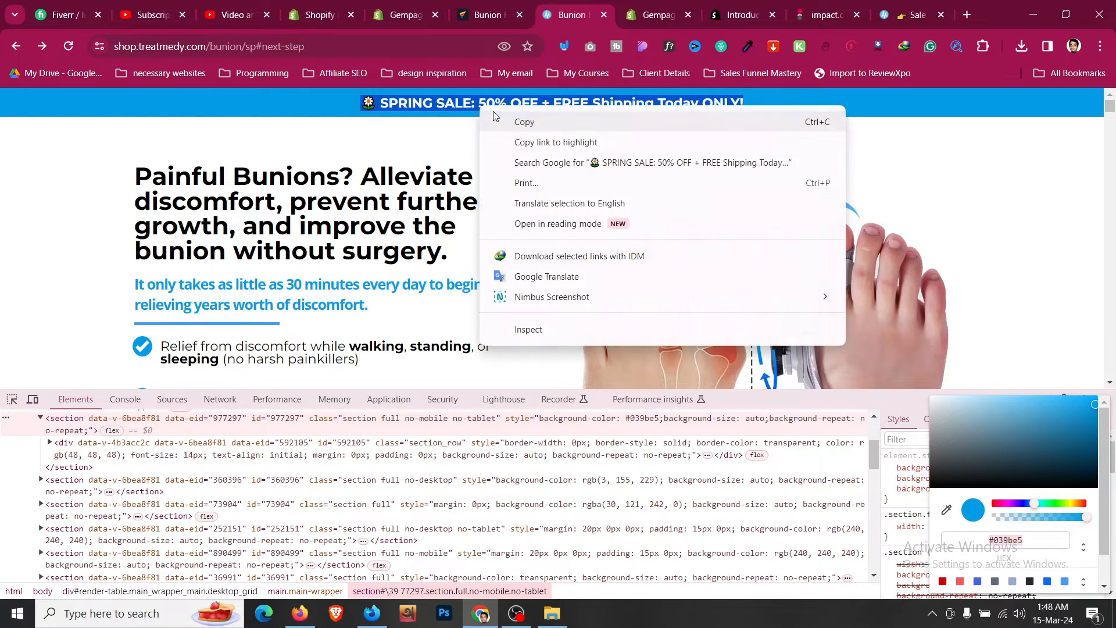
click(500, 121)
right_click(493, 106)
click(503, 121)
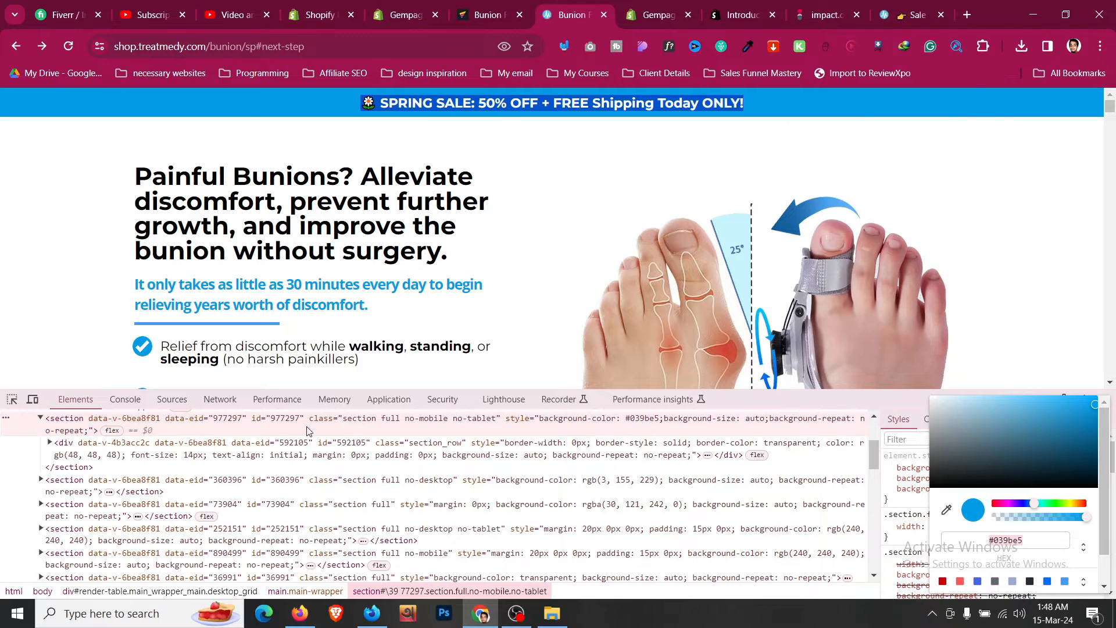
- Inspect the announcement headline's styles on the sales page
click(12, 399)
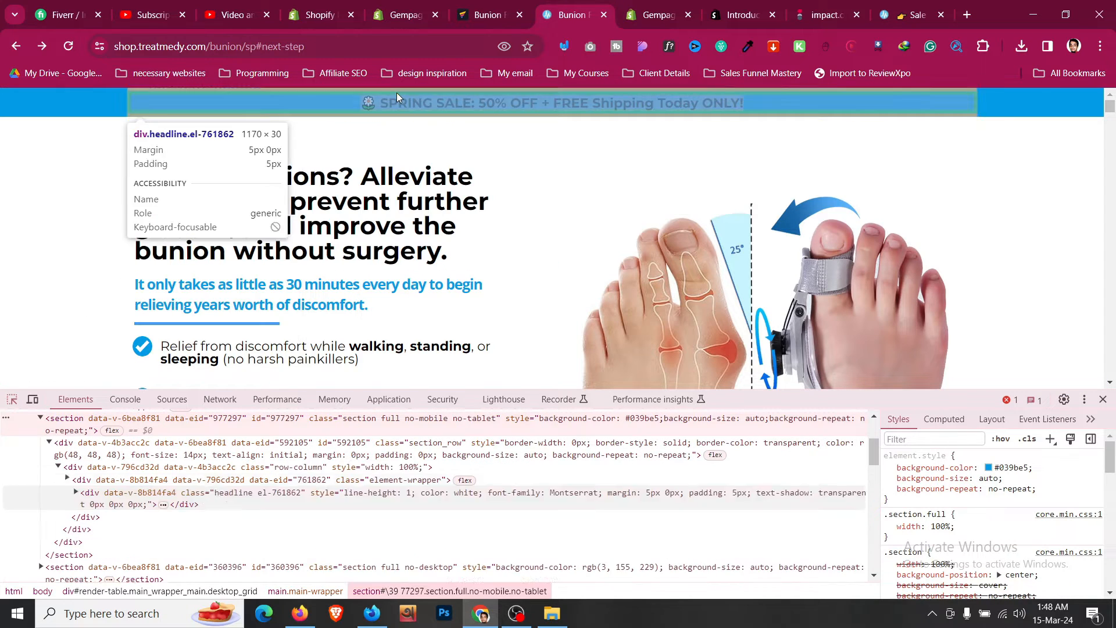
click(396, 93)
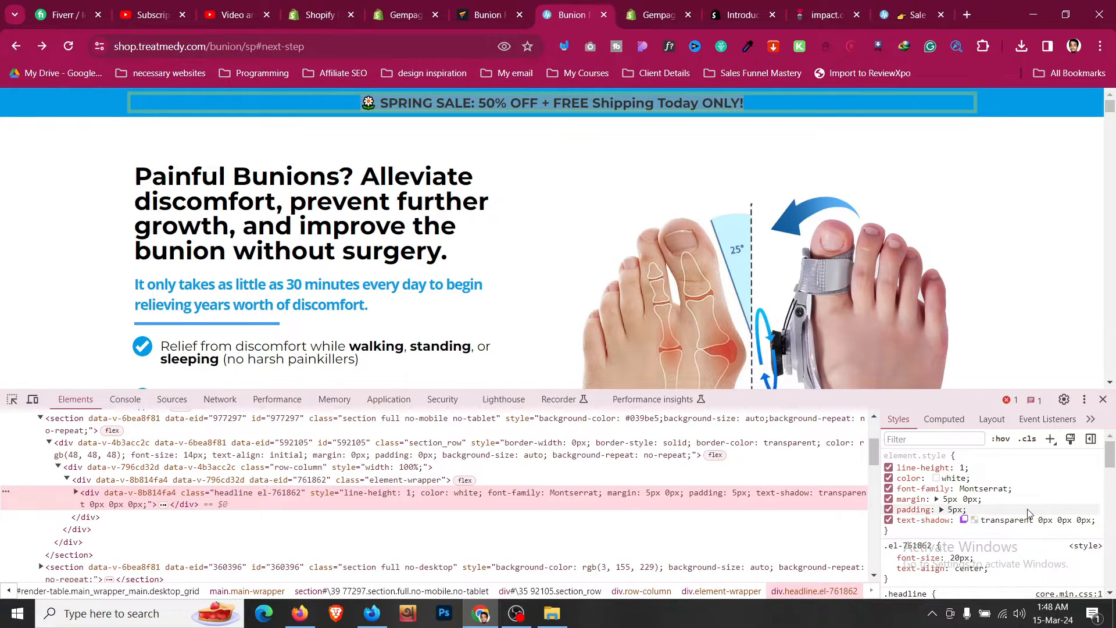
scroll(1028, 513, down, 2)
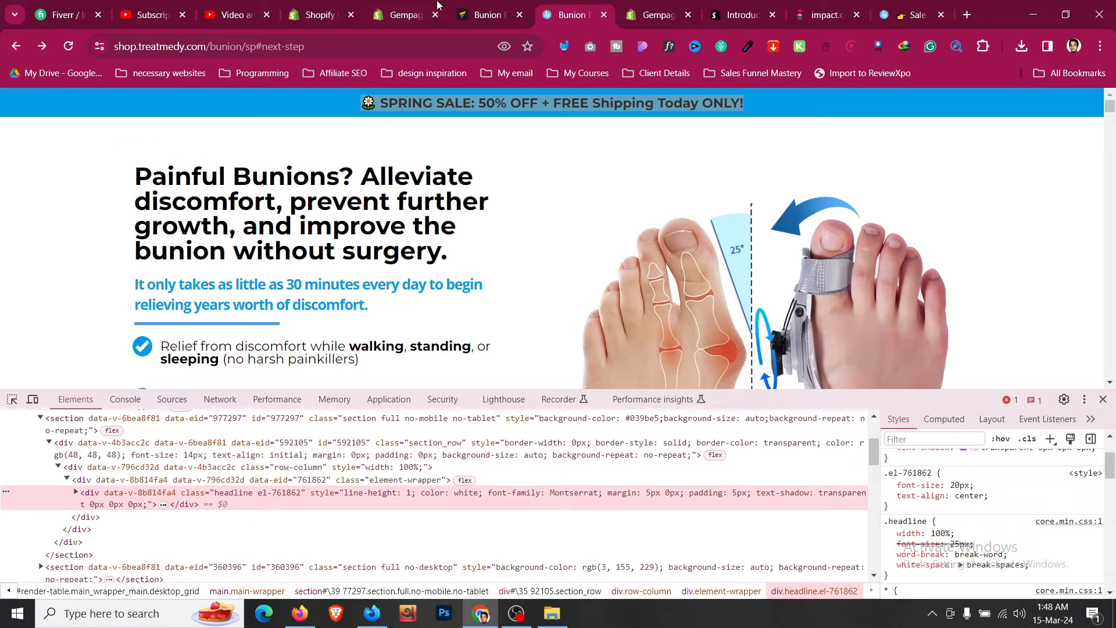
- Browse and search the elements list for carousel and product elements
click(481, 15)
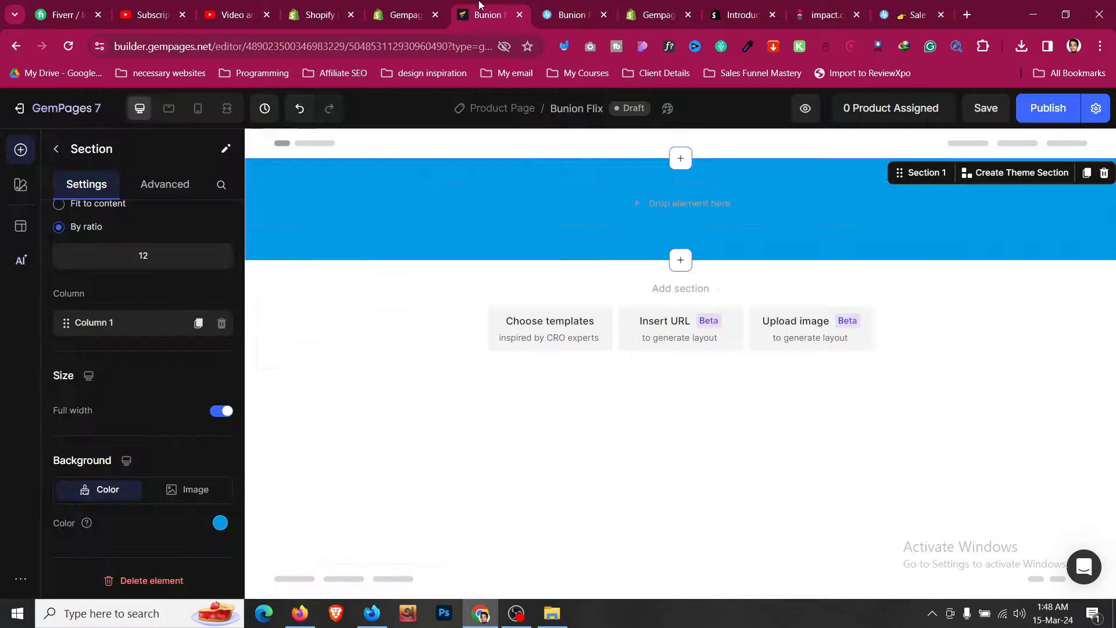
click(57, 152)
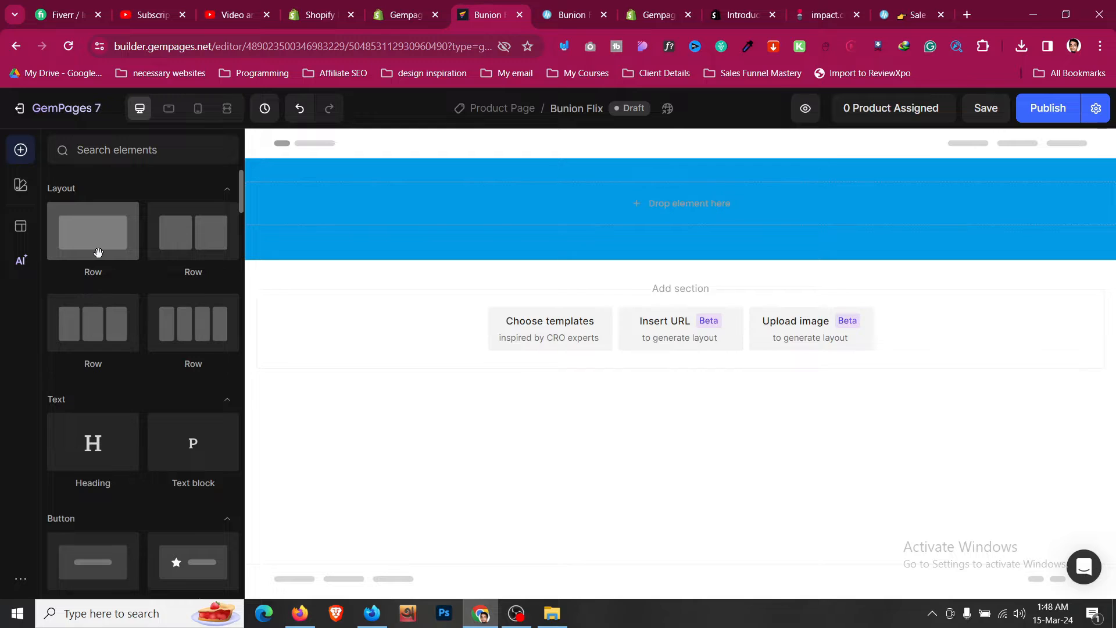
scroll(98, 252, down, 1)
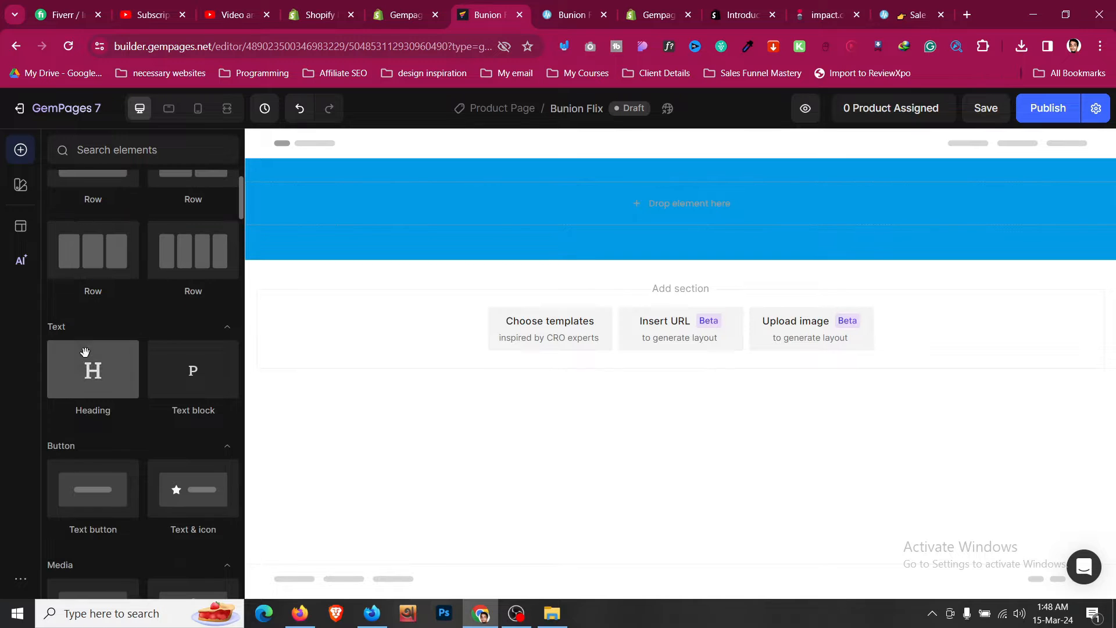
scroll(139, 367, down, 1)
scroll(142, 373, down, 1)
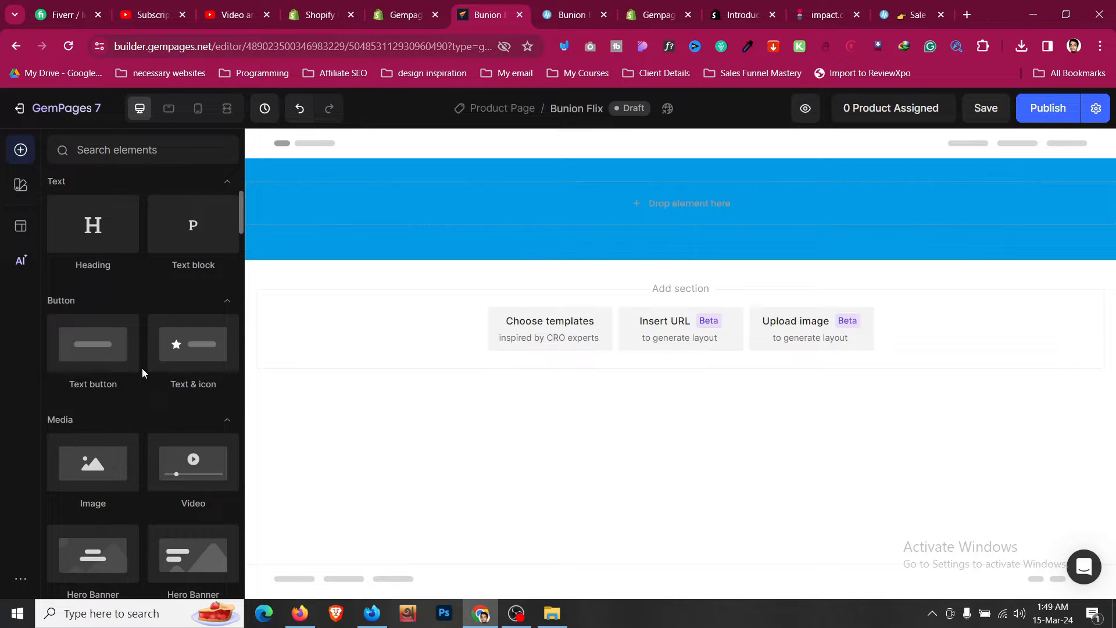
click(173, 152)
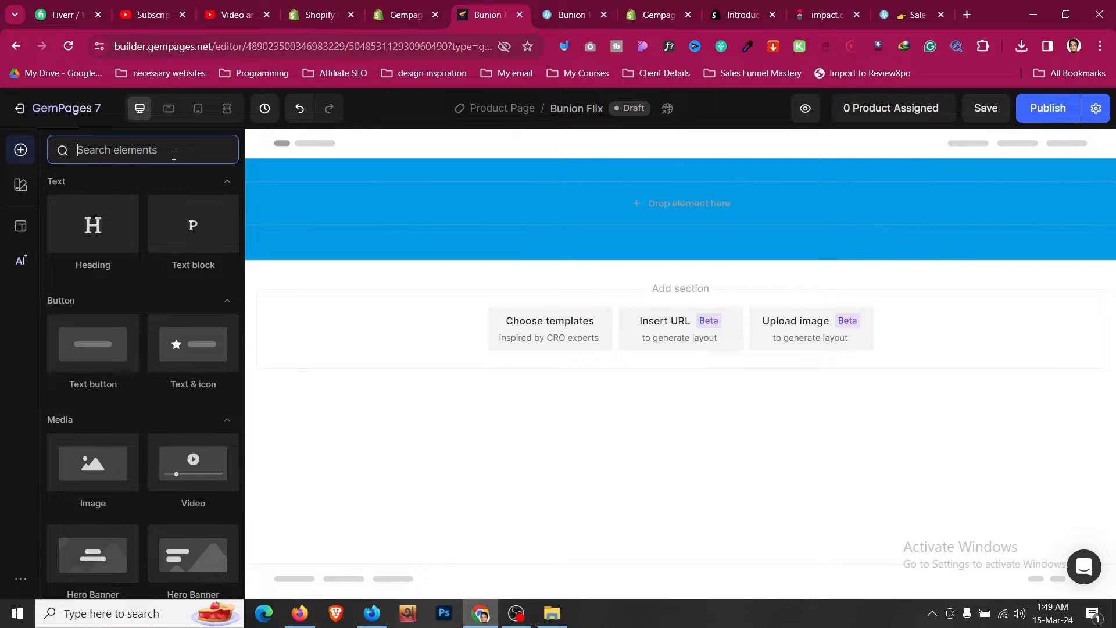
text(car)
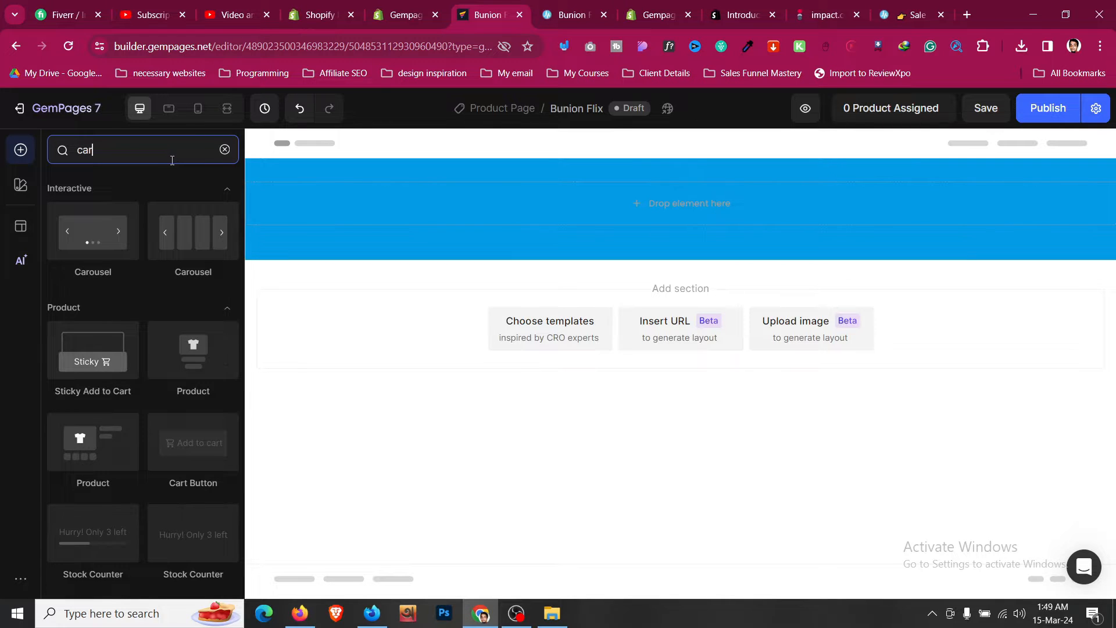
key(ctrl+a)
text(produ)
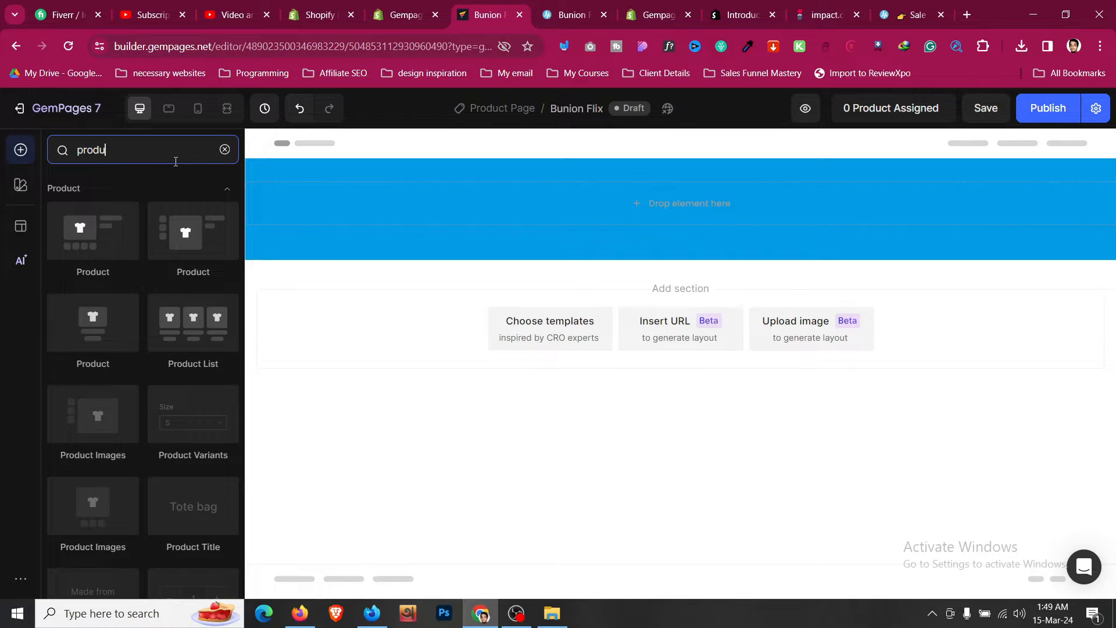
key(ctrl+a)
key(BackSpace)
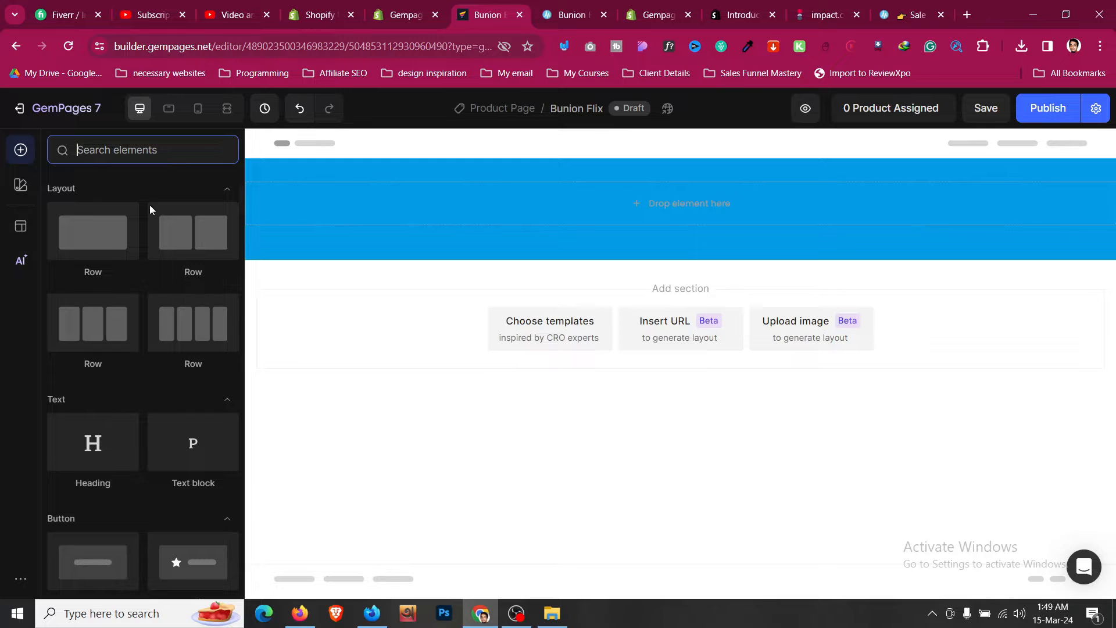
- Add a Text block into the blue announcement section and set its bottom margin to 0
drag(193, 443, 508, 210)
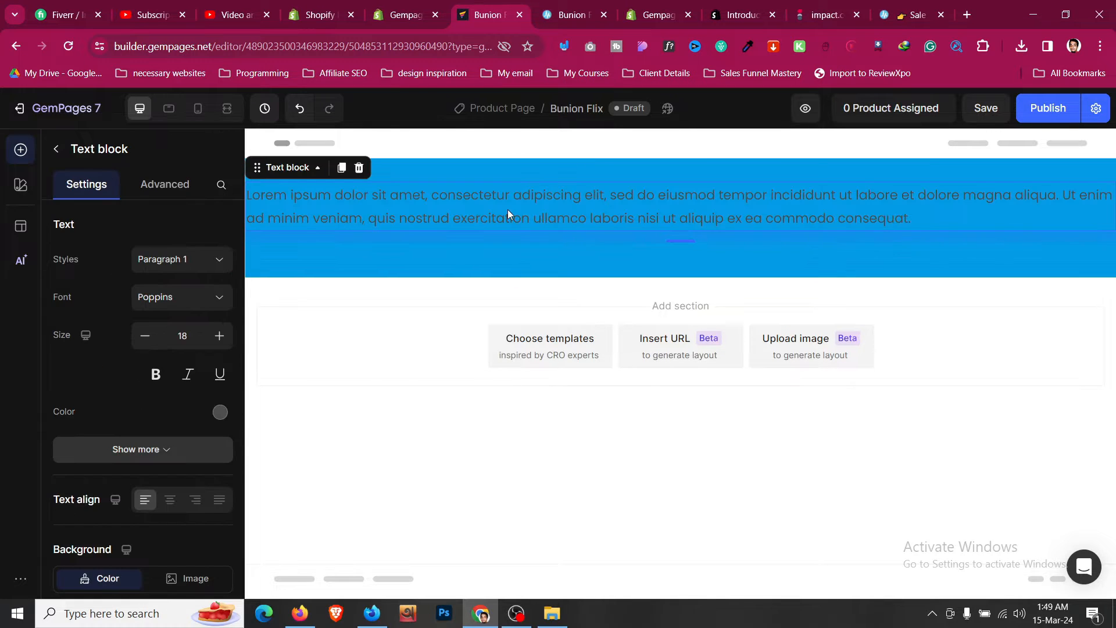
click(167, 187)
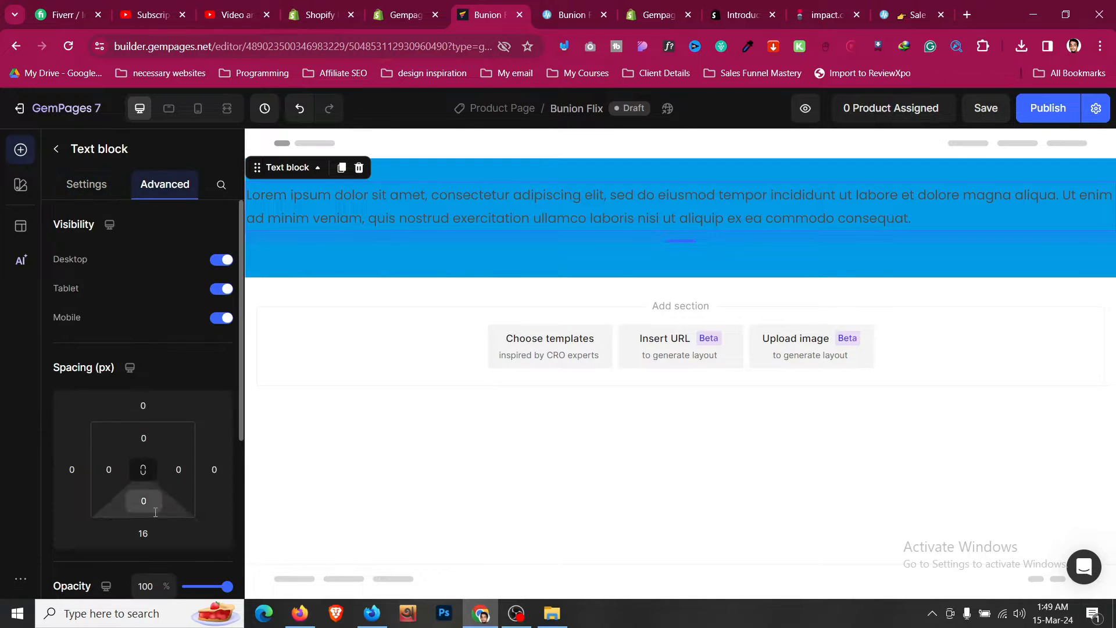
click(144, 534)
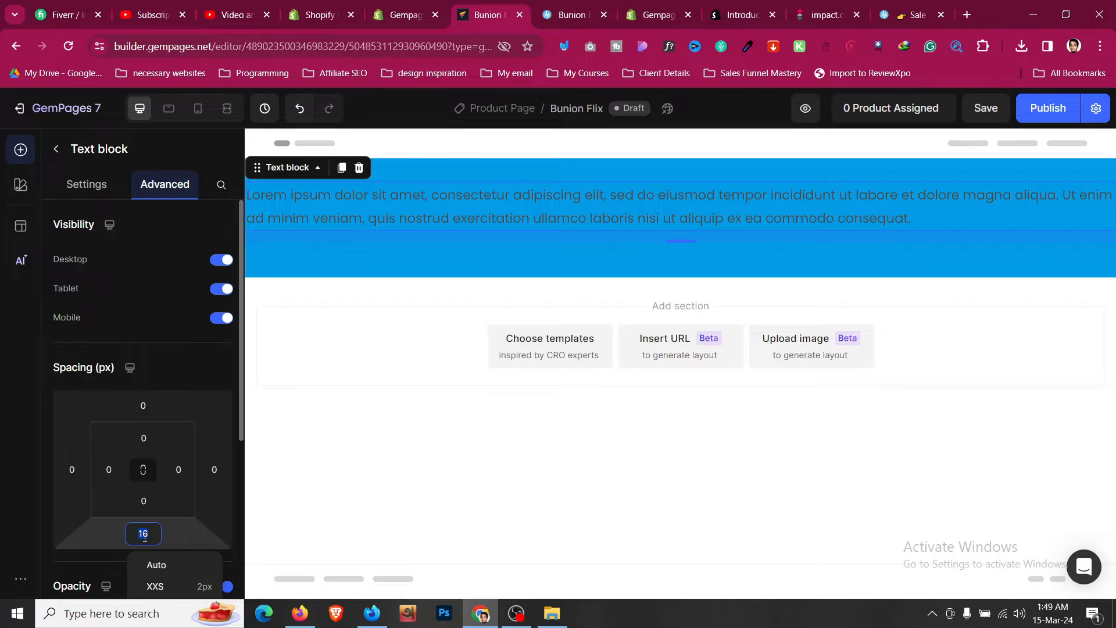
key(ctrl+s)
text(0)
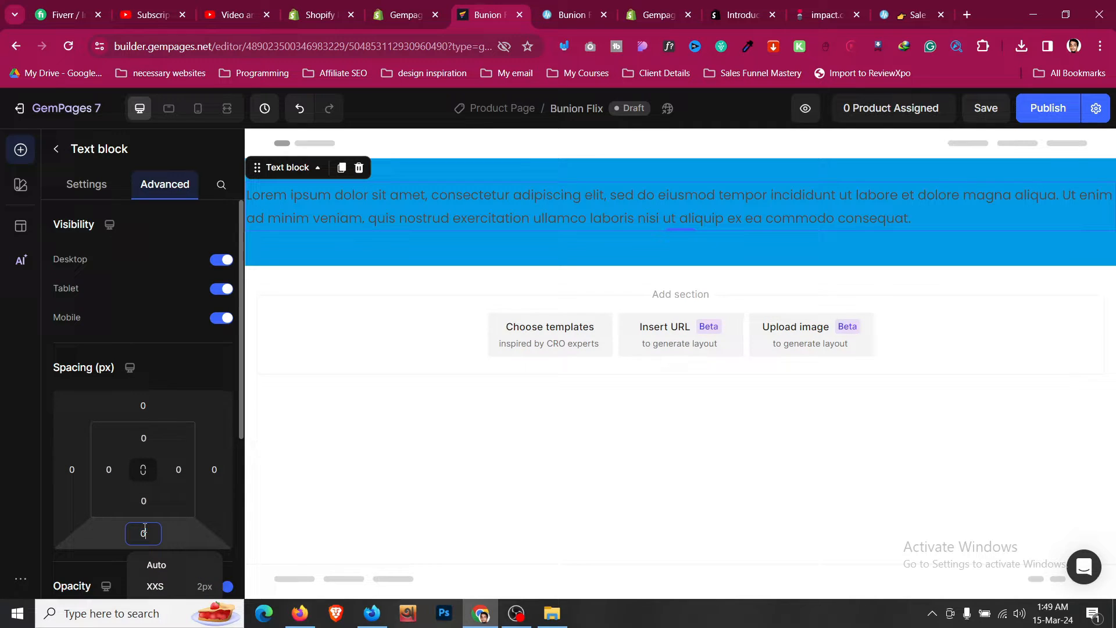
- Replace the text block's placeholder with the pasted SPRING SALE announcement text
click(538, 213)
triple_click(557, 217)
key(ctrl+v)
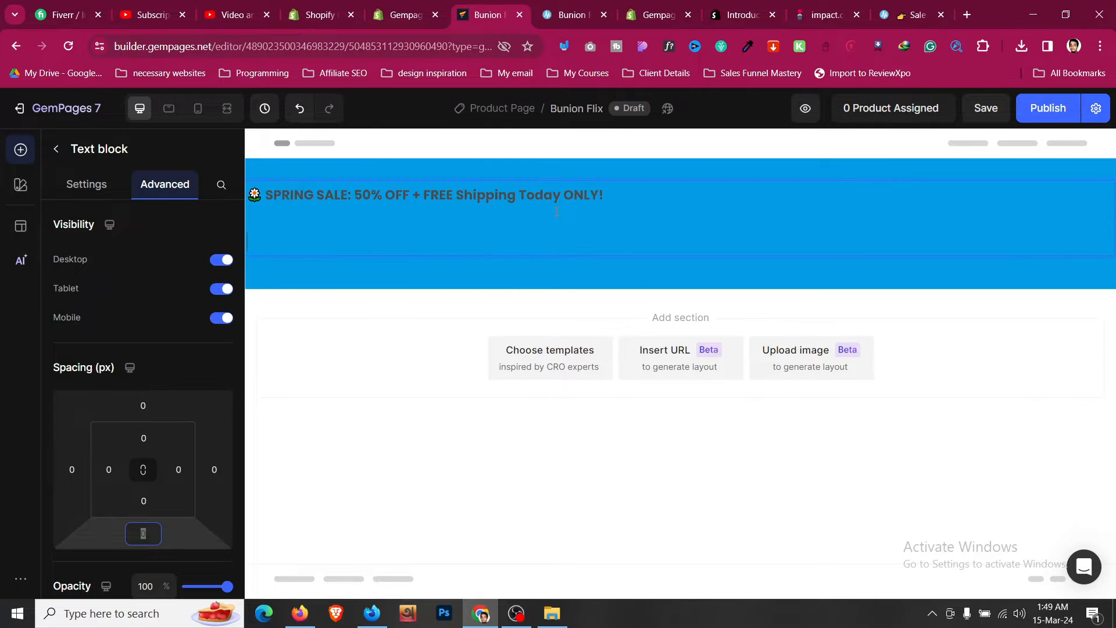
key(BackSpace)
key(BackSpace)
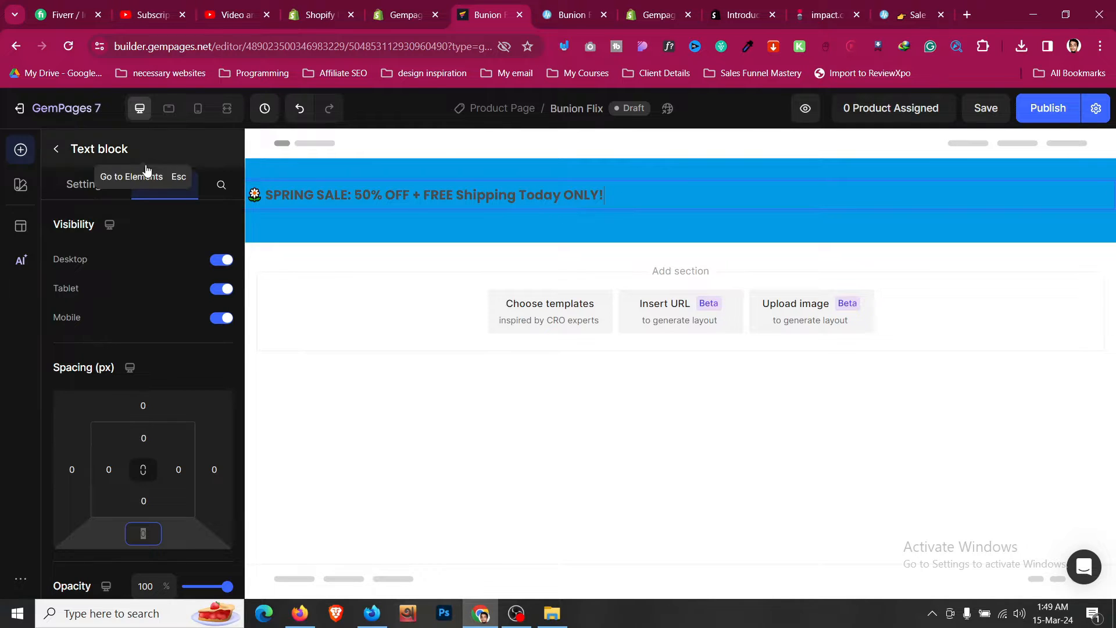
- Center-align the announcement text and set its size to 20
click(103, 186)
scroll(170, 459, down, 1)
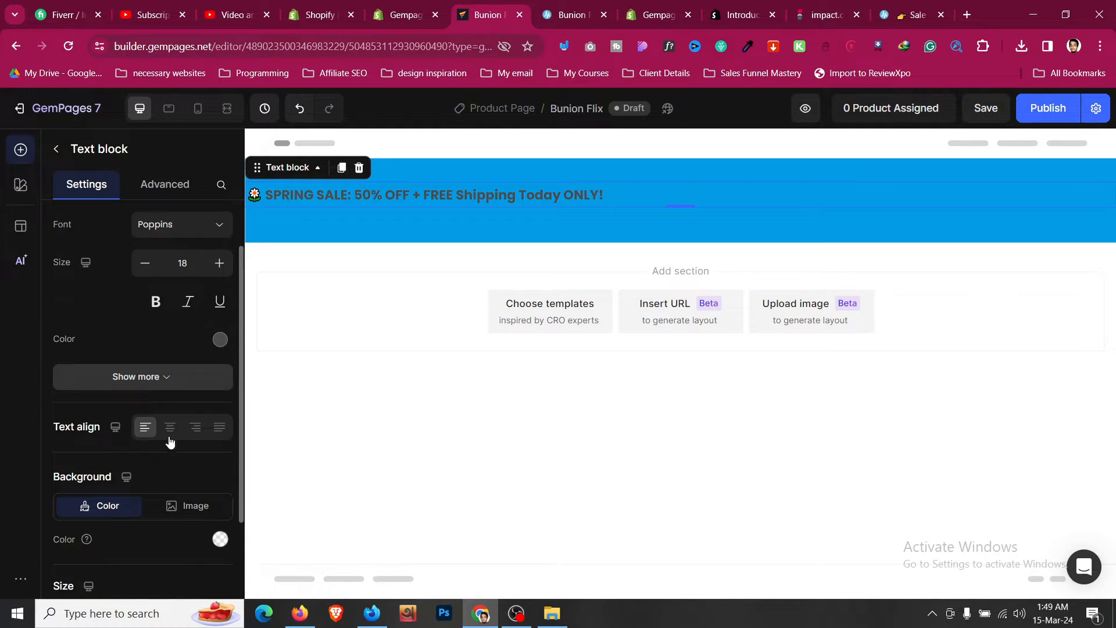
click(167, 428)
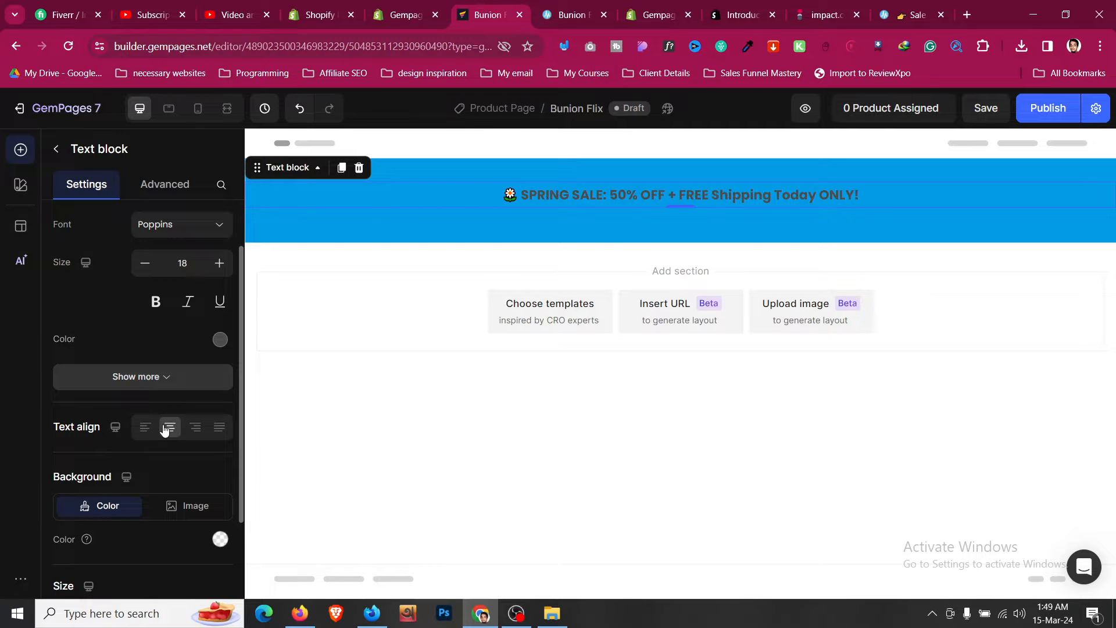
click(219, 263)
click(219, 263)
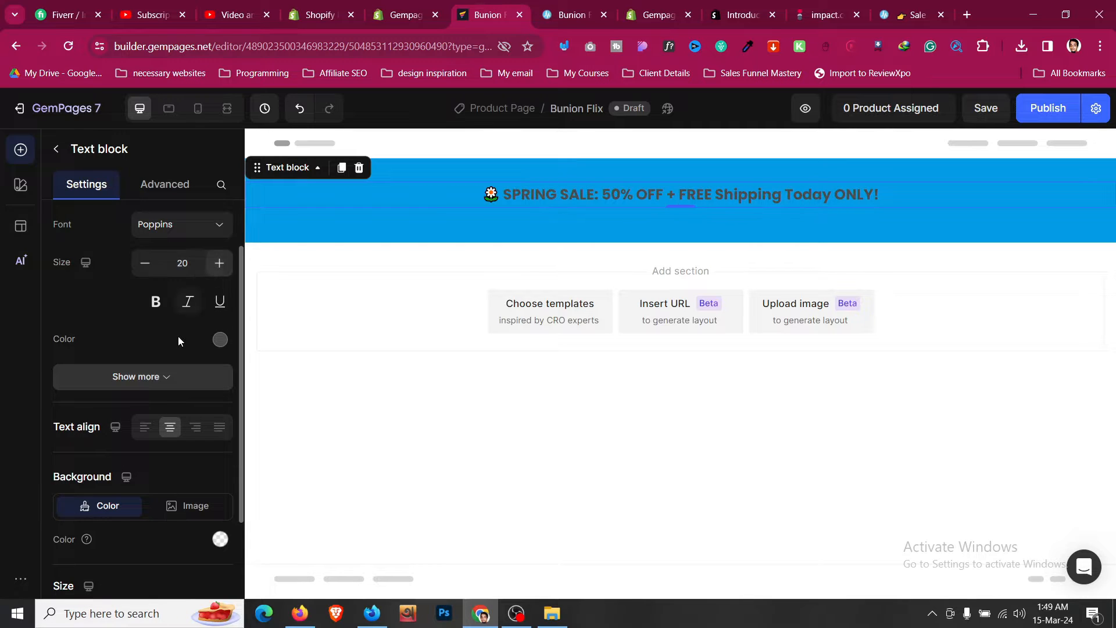
- Set the announcement text colour to white
scroll(178, 336, up, 1)
click(218, 412)
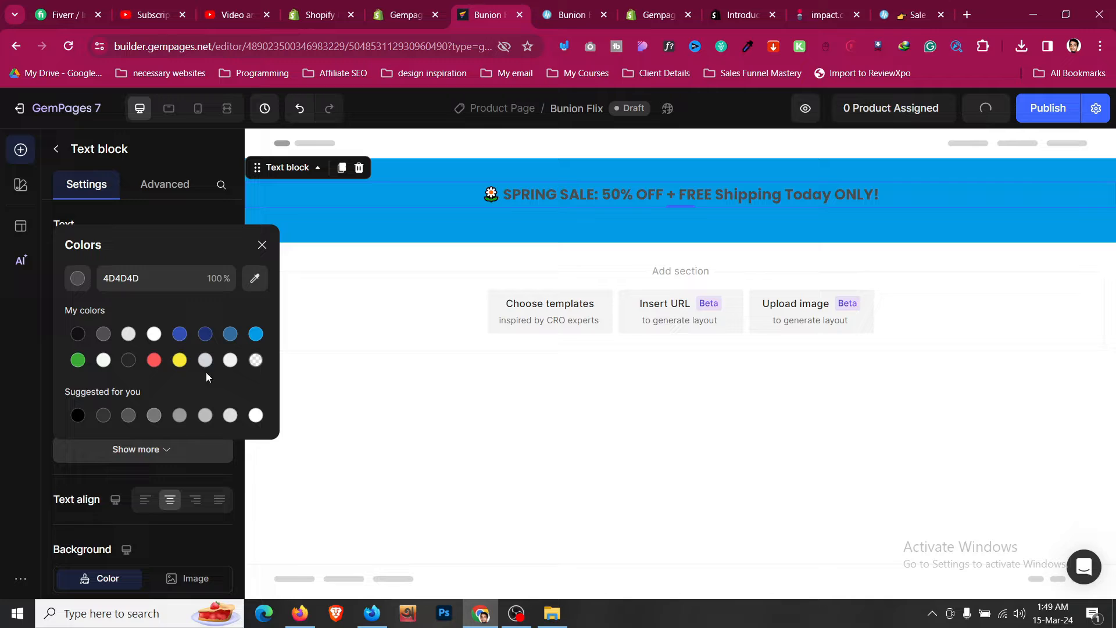
click(153, 334)
- Set the announcement section's top and bottom padding to 0
click(611, 4)
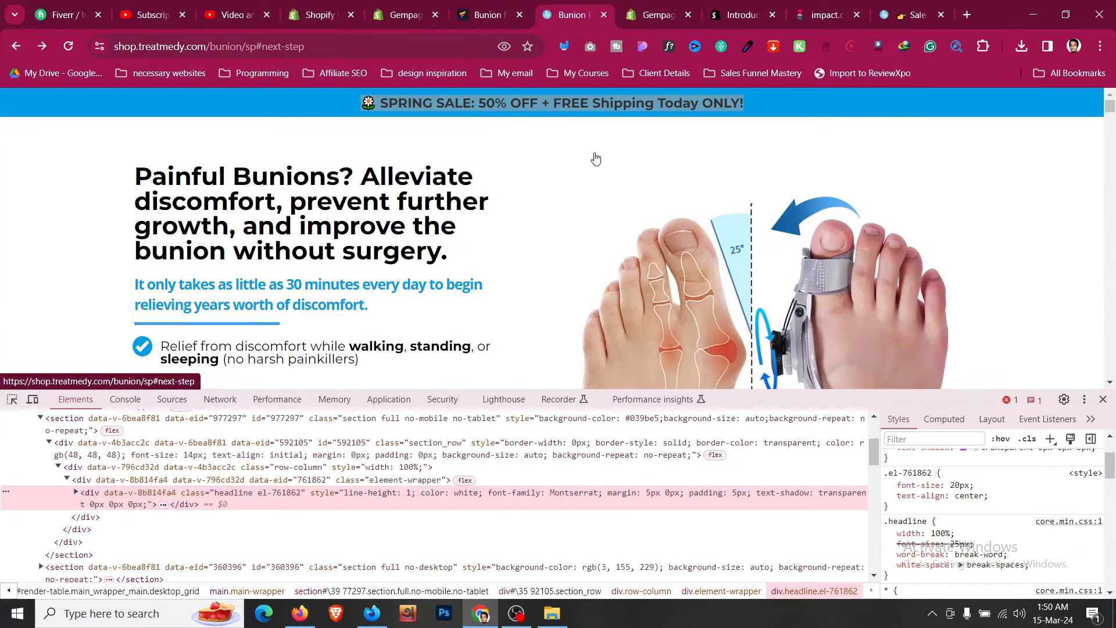
click(515, 5)
click(505, 176)
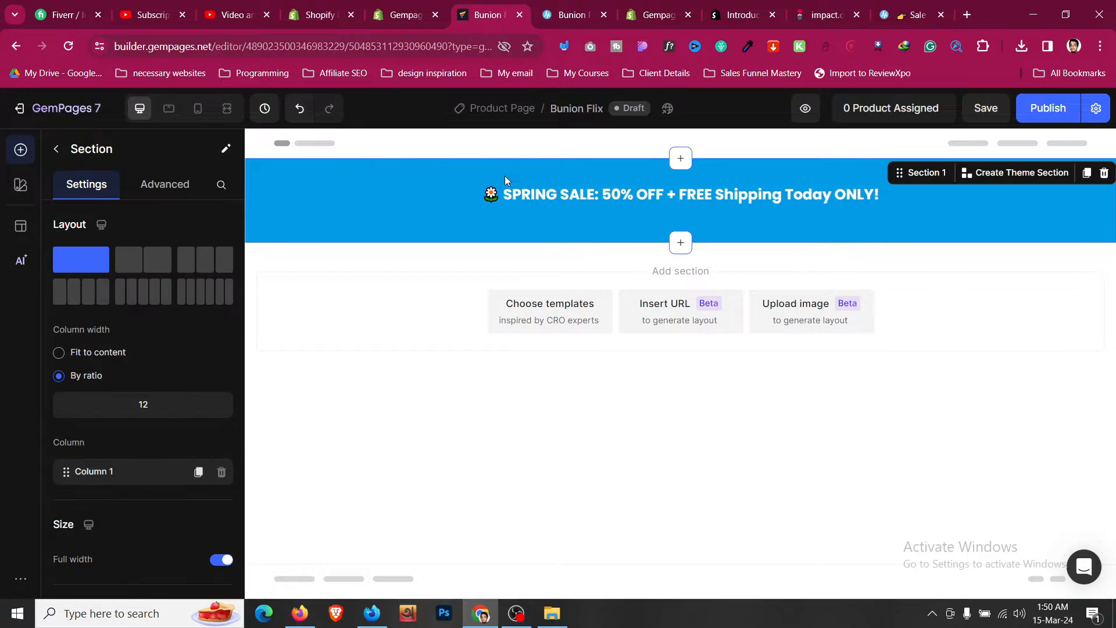
click(166, 185)
click(150, 436)
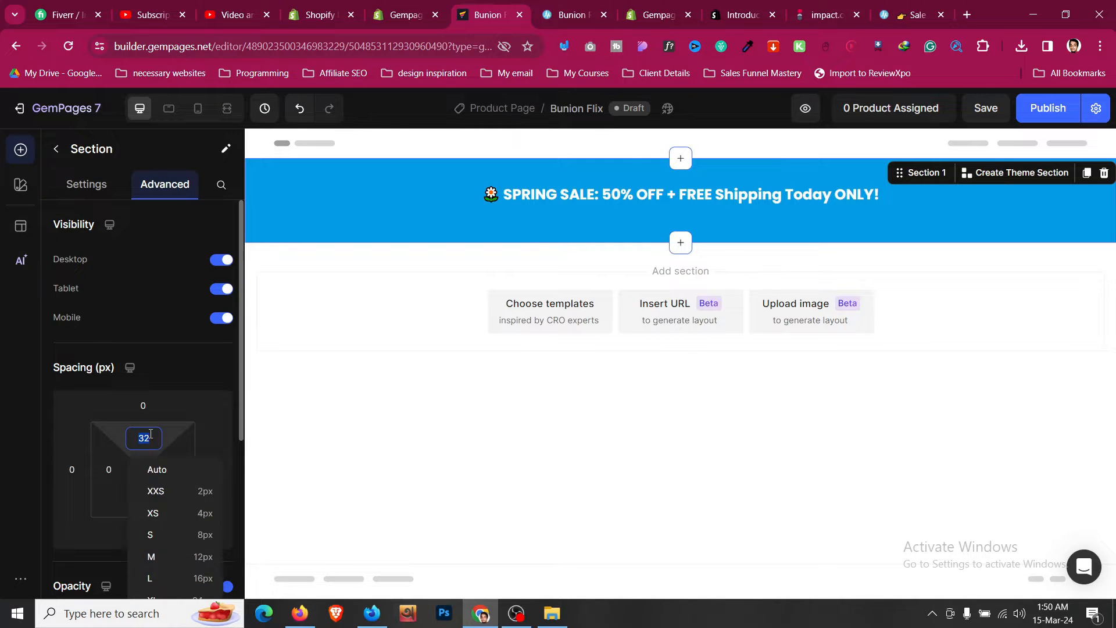
text(0)
click(110, 531)
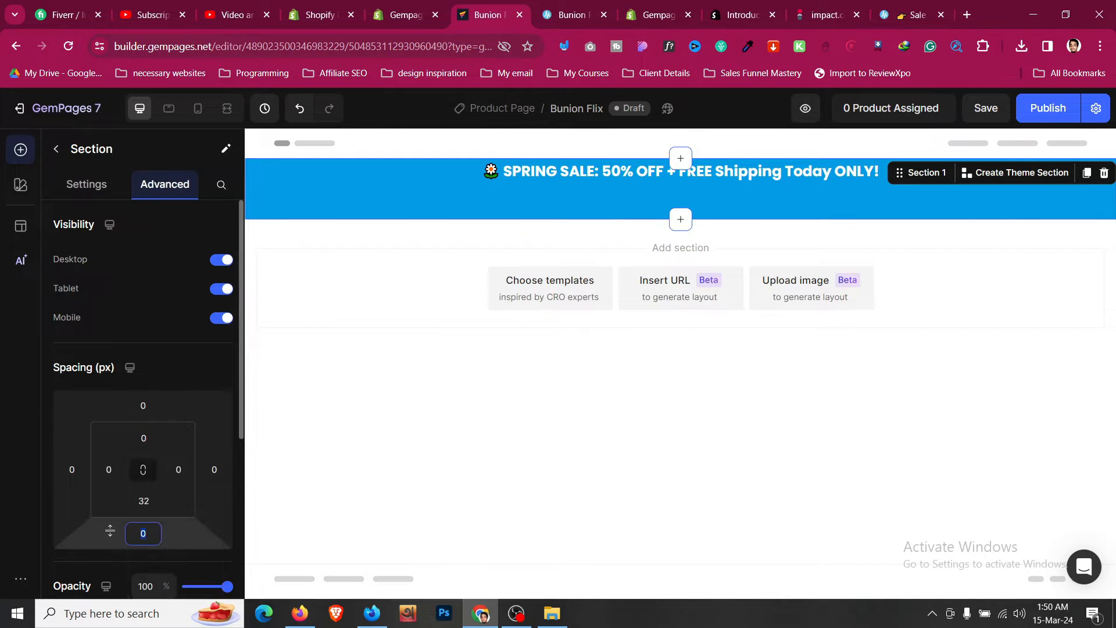
click(152, 504)
text(0)
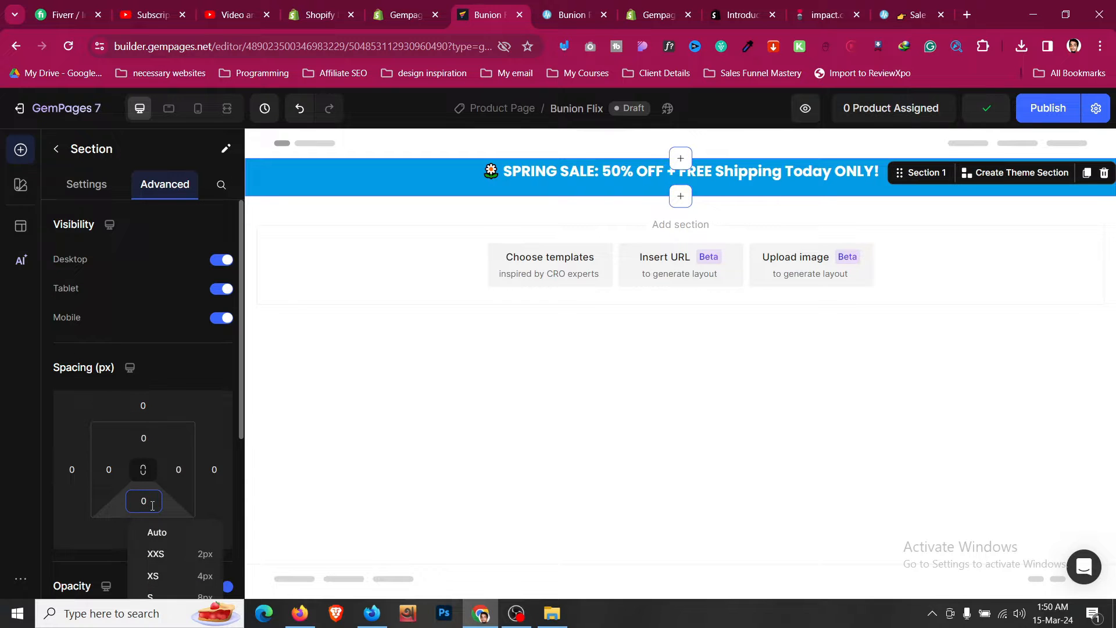
- Select the row holding the text block and set its bottom margin to 0
click(569, 177)
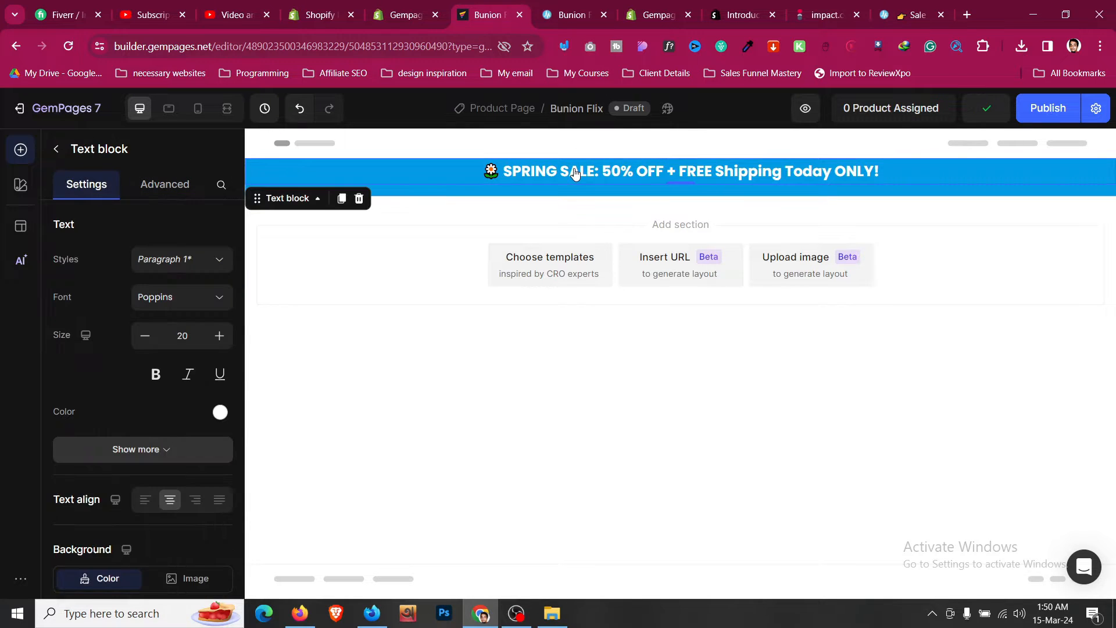
right_click(426, 178)
click(354, 232)
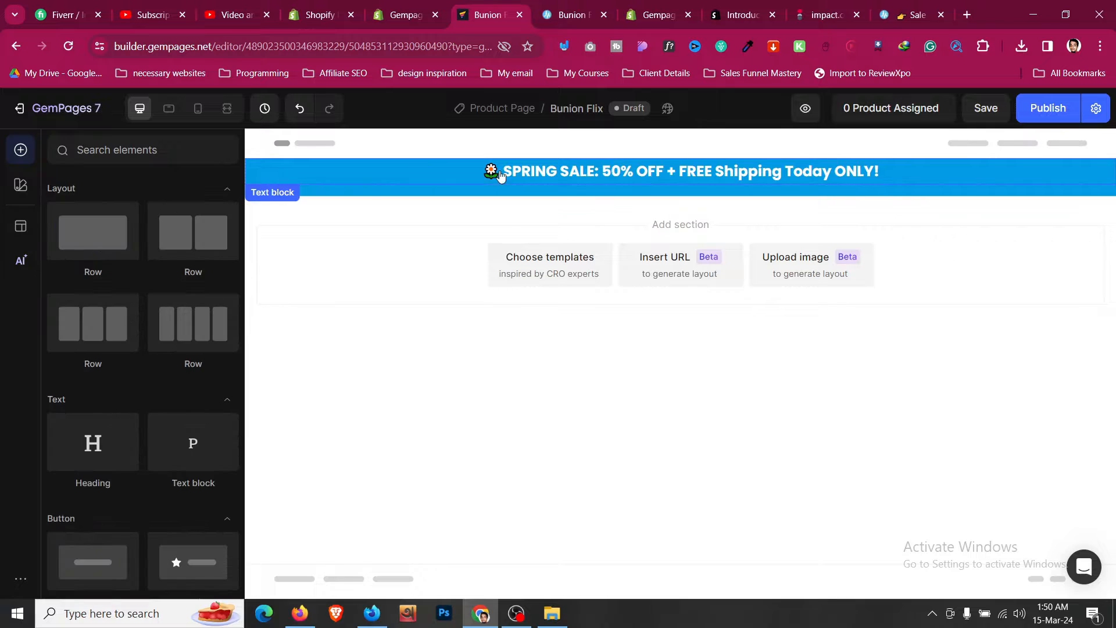
right_click(521, 171)
mouse_move(575, 184)
click(727, 217)
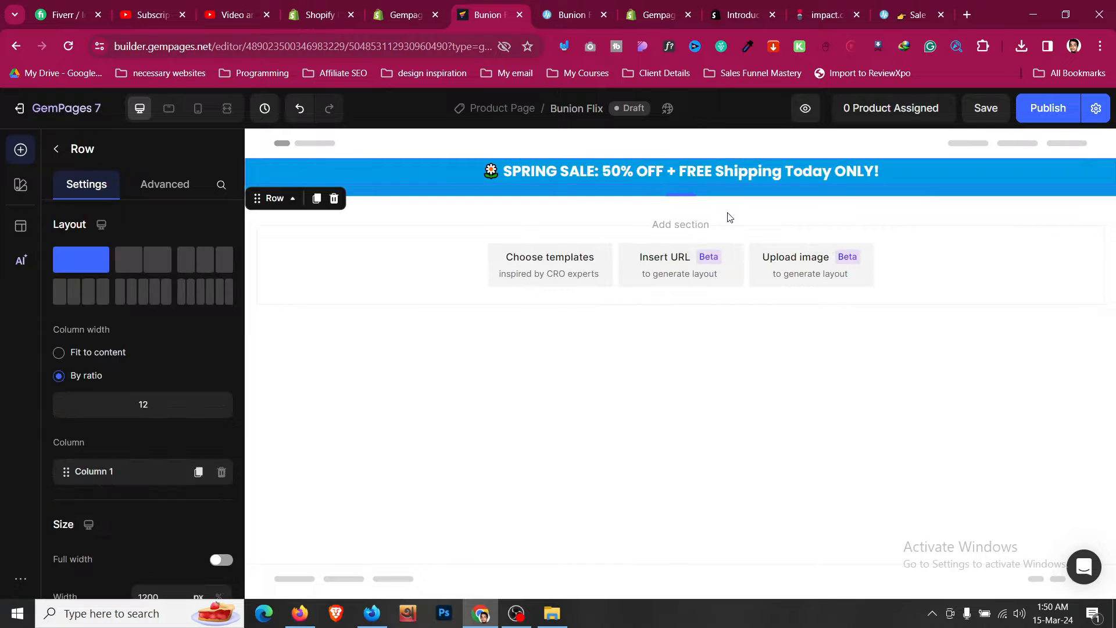
click(165, 183)
click(144, 532)
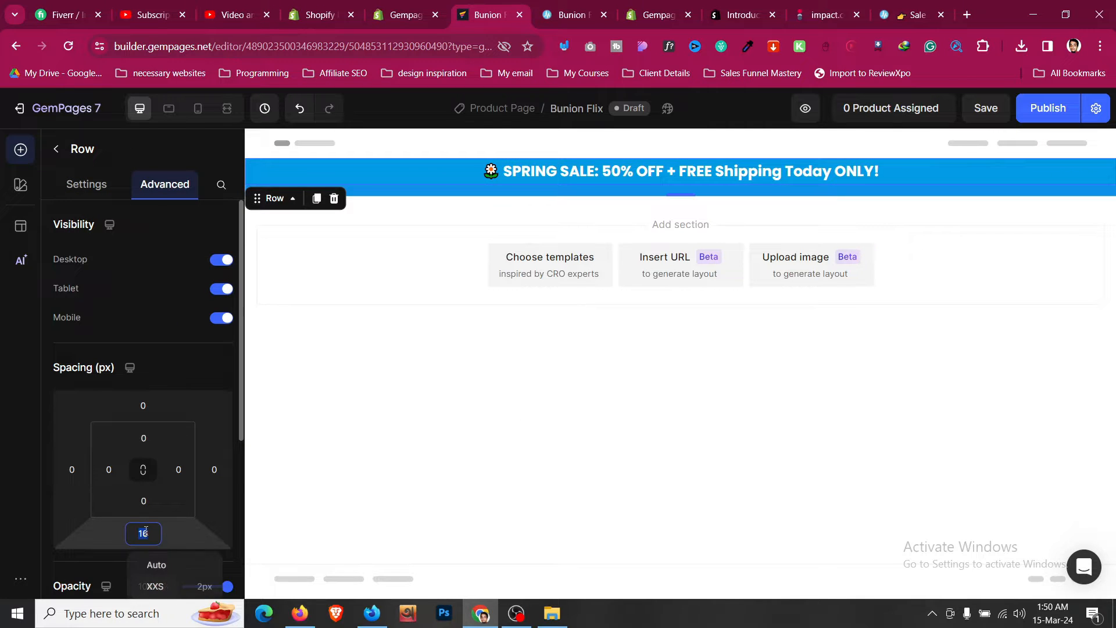
text(0)
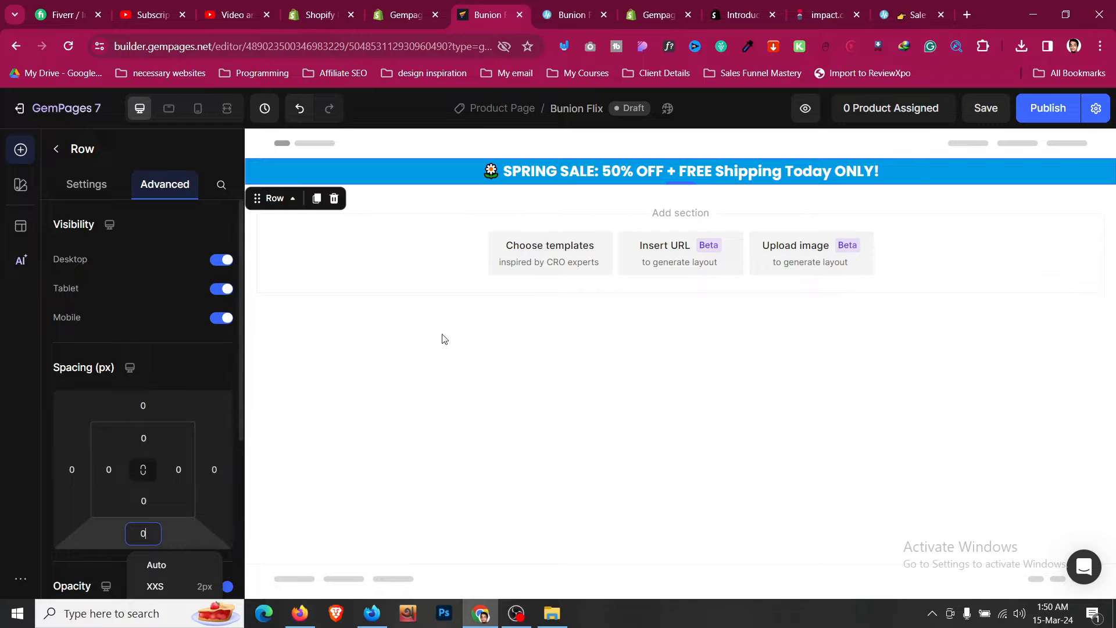
click(315, 169)
right_click(315, 169)
click(279, 201)
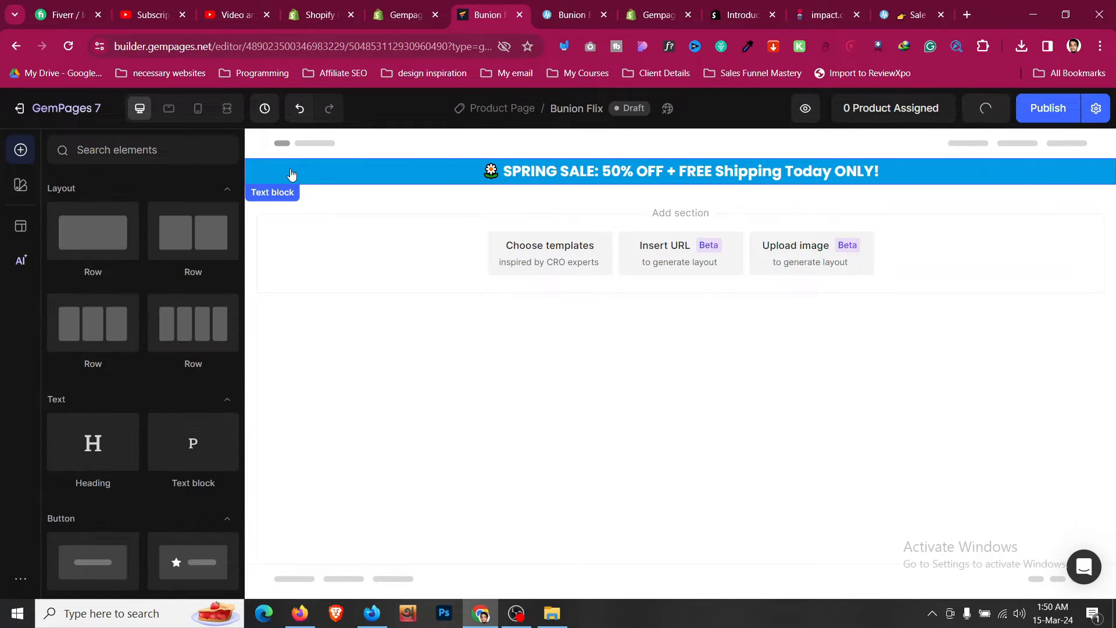
- Select the announcement's parent section and set its top and bottom padding to 8 px
right_click(290, 169)
mouse_move(369, 190)
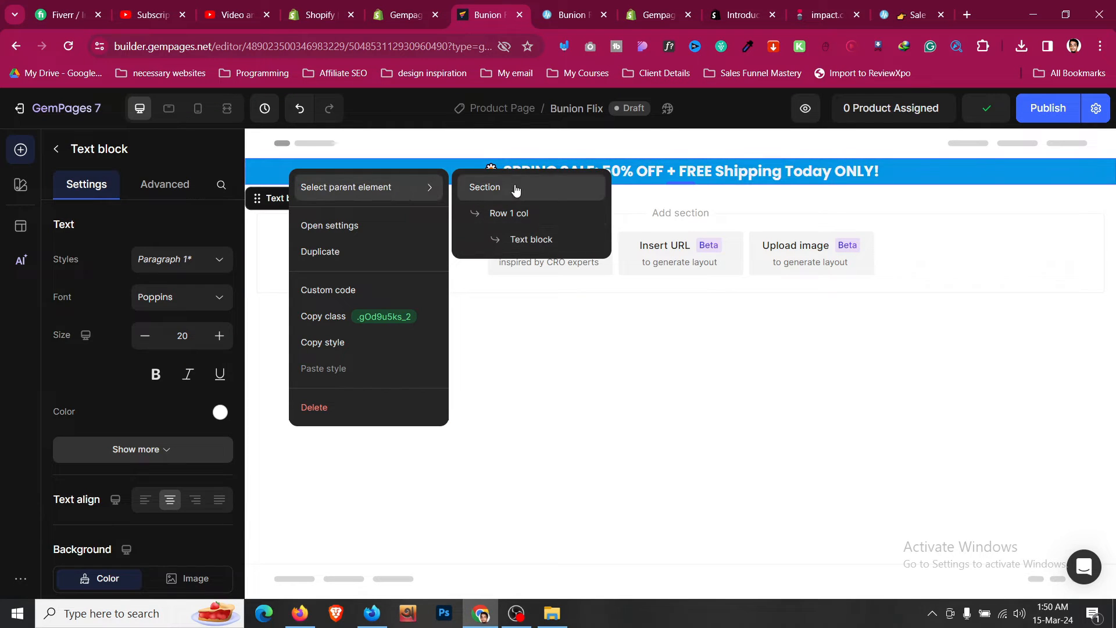
click(515, 188)
click(144, 438)
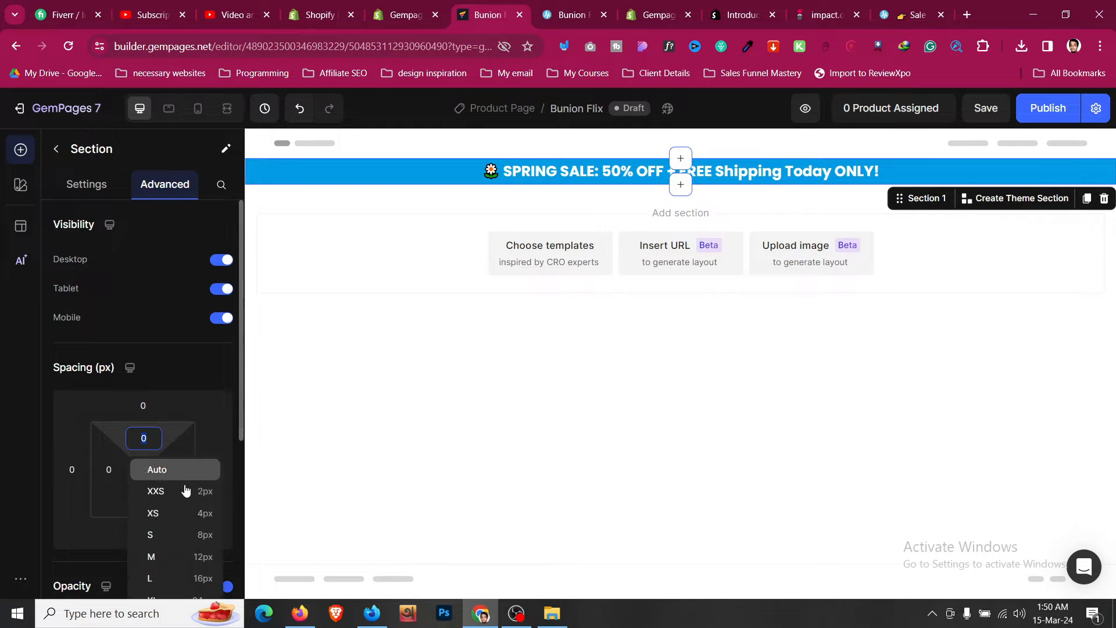
click(199, 533)
scroll(184, 452, down, 3)
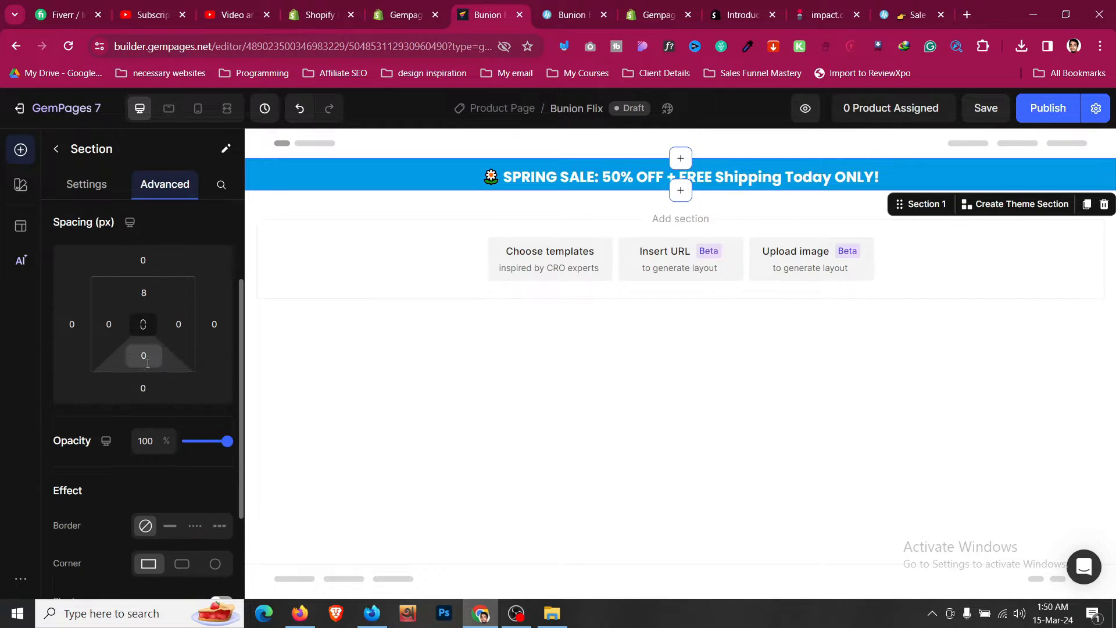
click(147, 357)
click(200, 454)
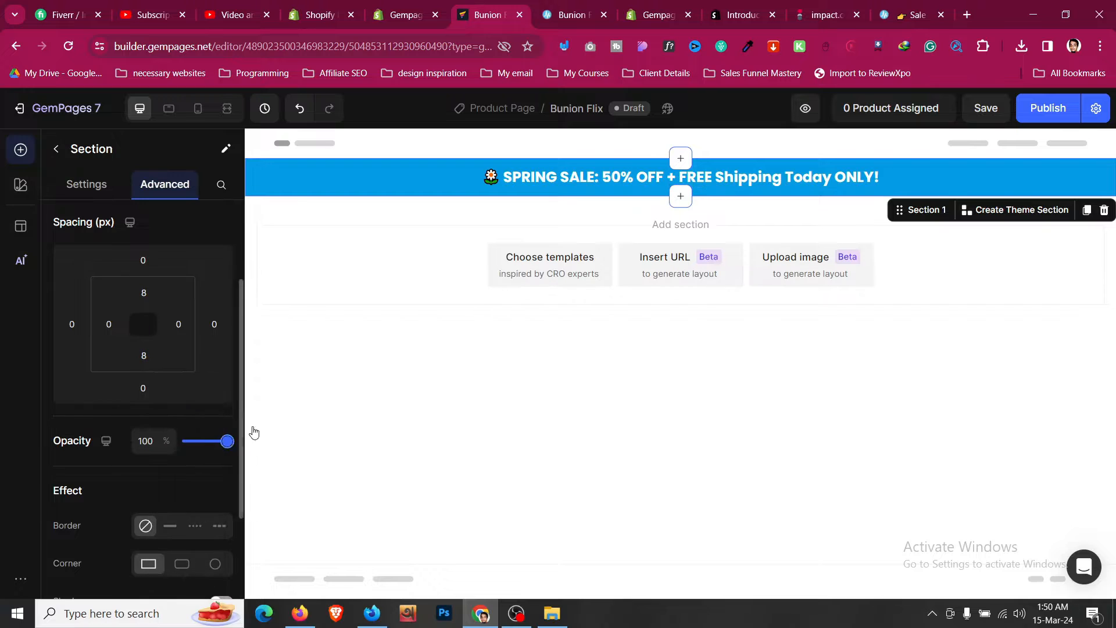
- Inspect the reference page's highlighted sale text and copy its colour as a hex code
click(734, 183)
click(573, 14)
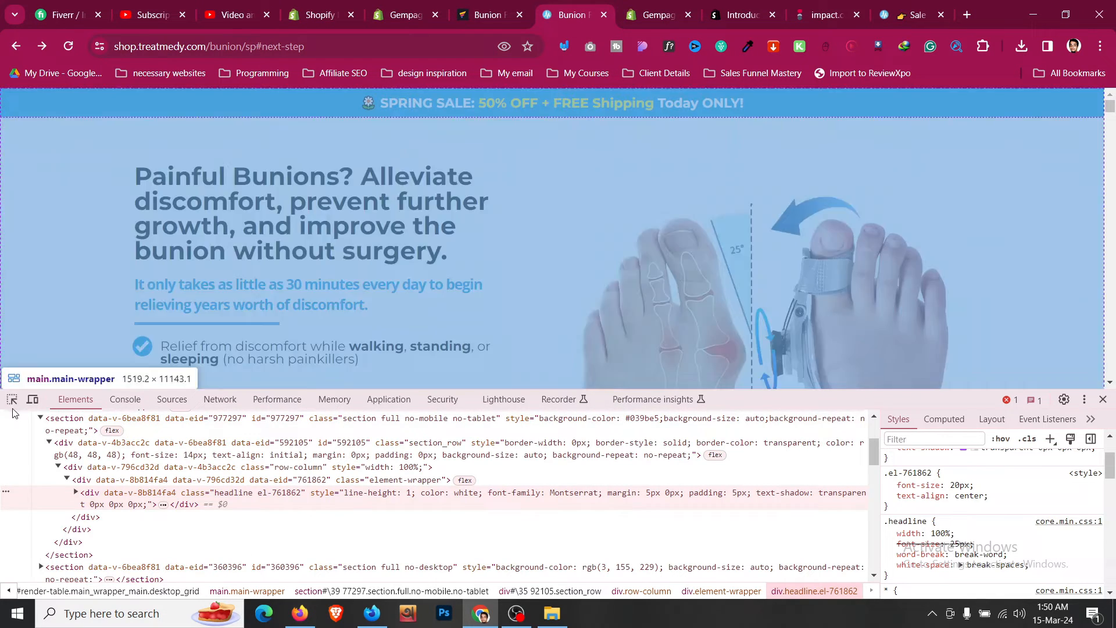
click(11, 398)
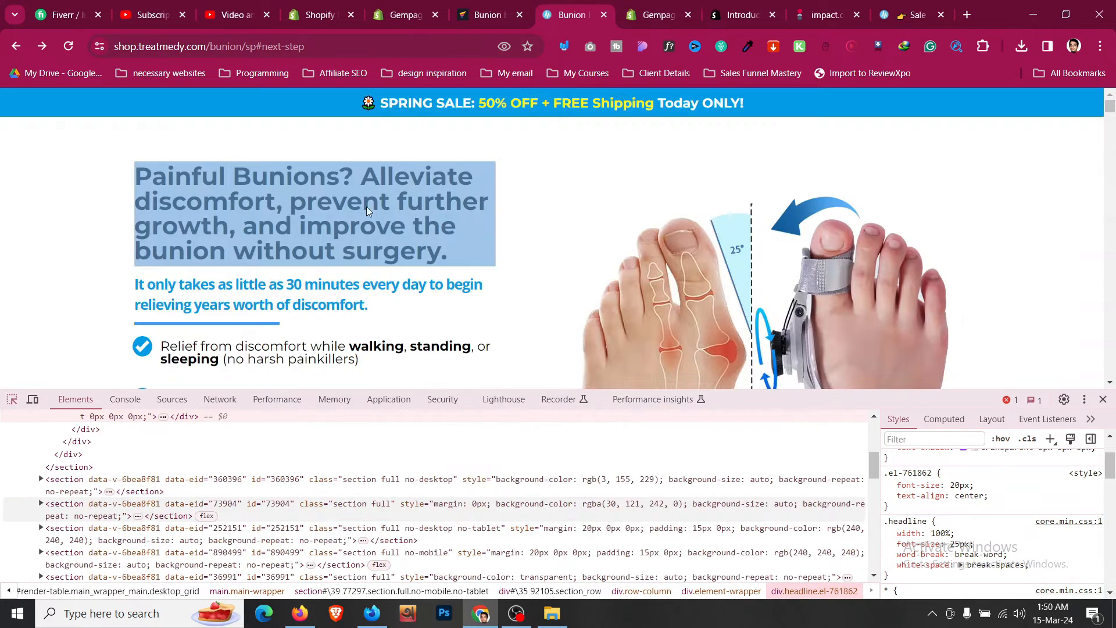
click(497, 105)
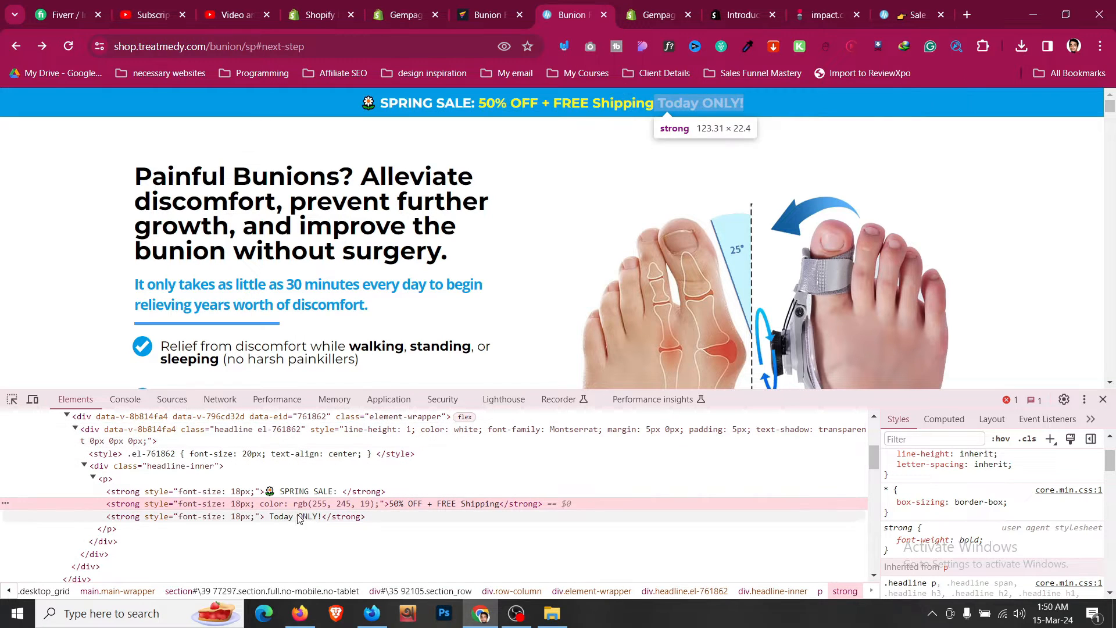
scroll(999, 499, up, 1)
scroll(999, 499, up, 2)
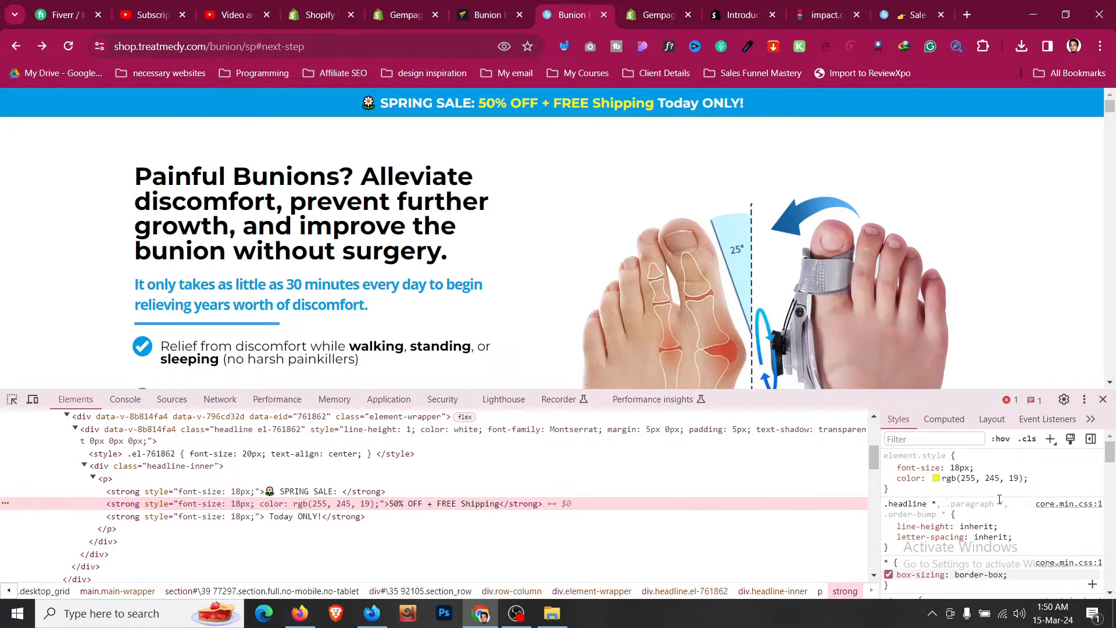
click(937, 478)
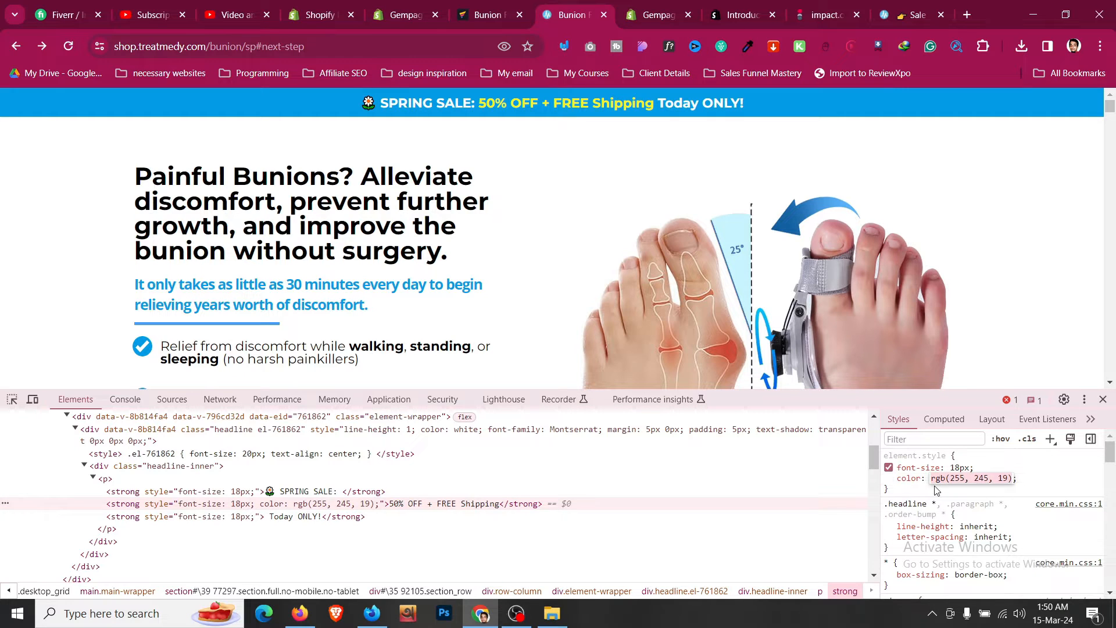
key(Escape)
click(936, 478)
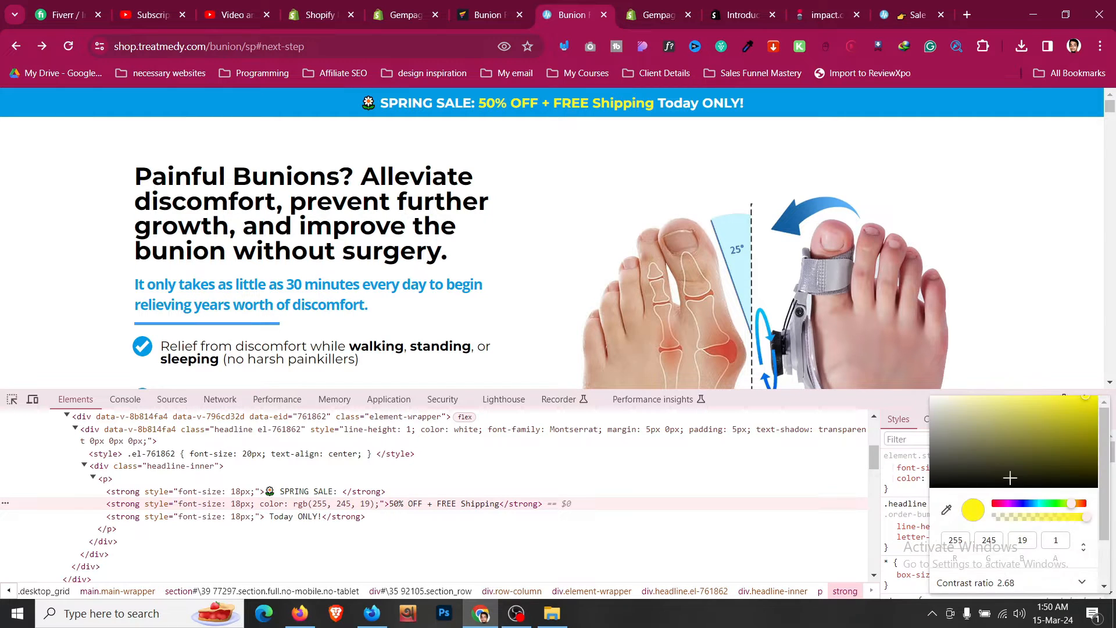
click(1084, 548)
click(1039, 406)
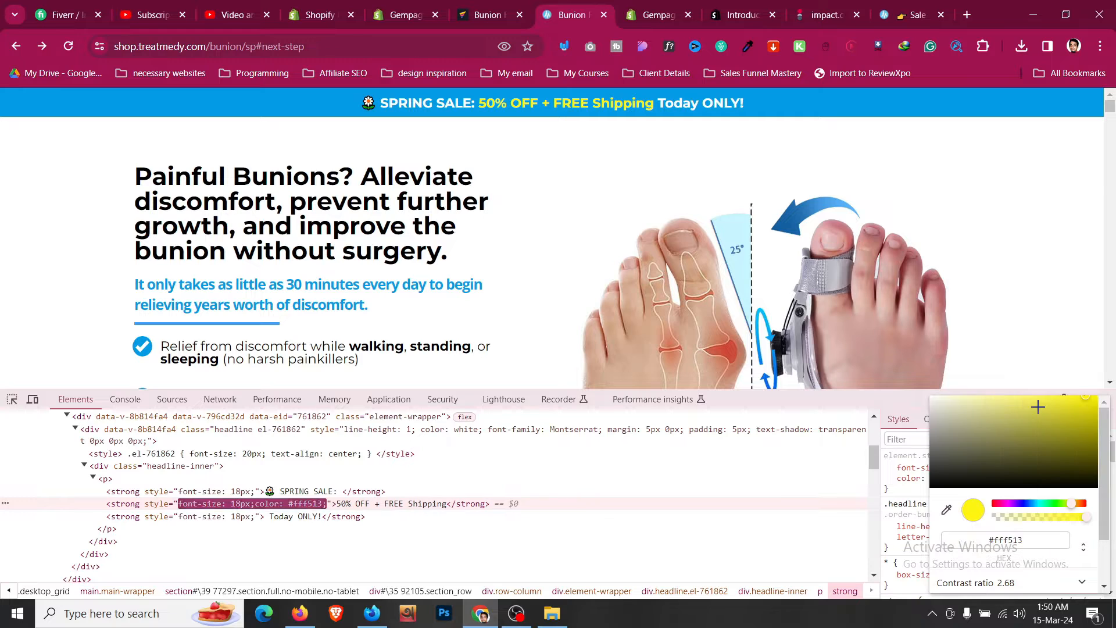
click(526, 6)
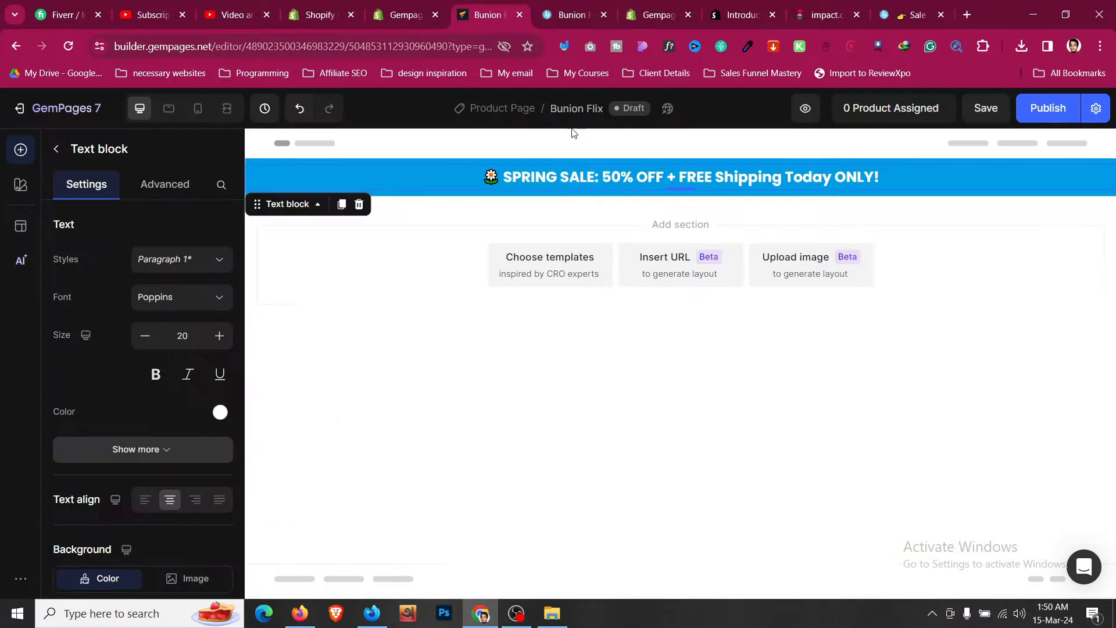
click(576, 7)
click(513, 7)
click(603, 177)
drag(603, 177, 680, 175)
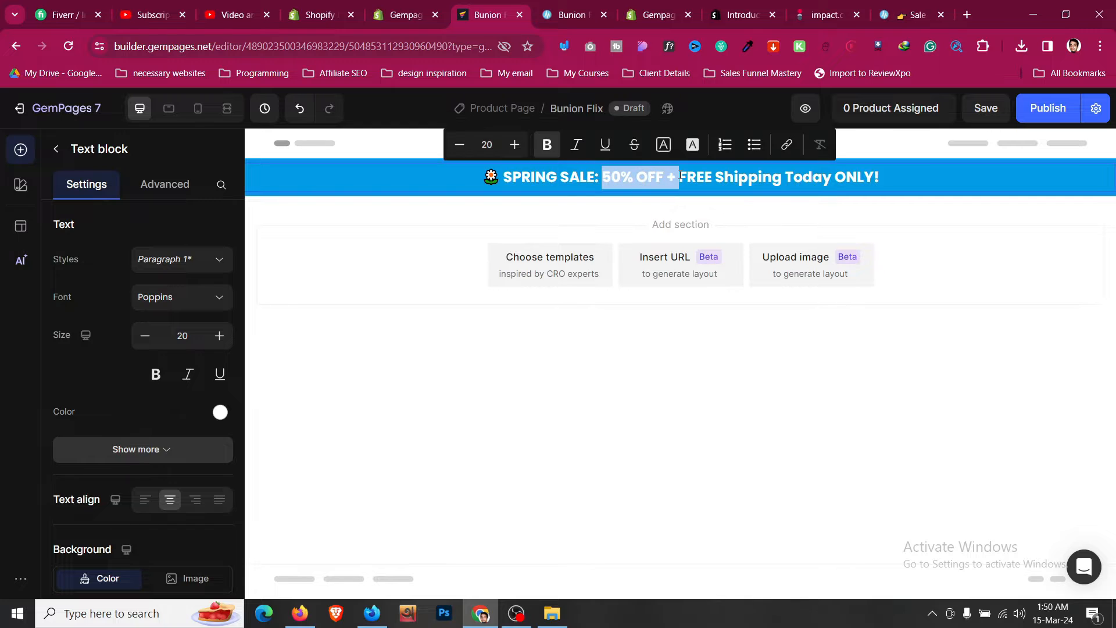
click(563, 5)
click(496, 5)
- Colour the "50% OFF + FREE Shipping" part of the announcement text FFF513
click(603, 177)
drag(603, 177, 752, 180)
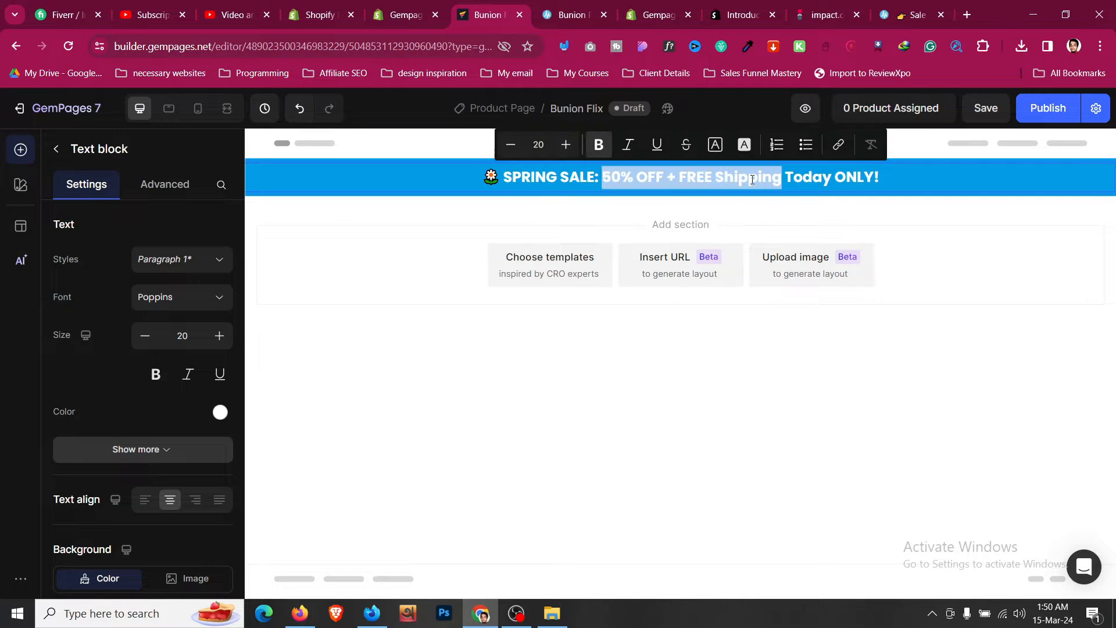
click(722, 147)
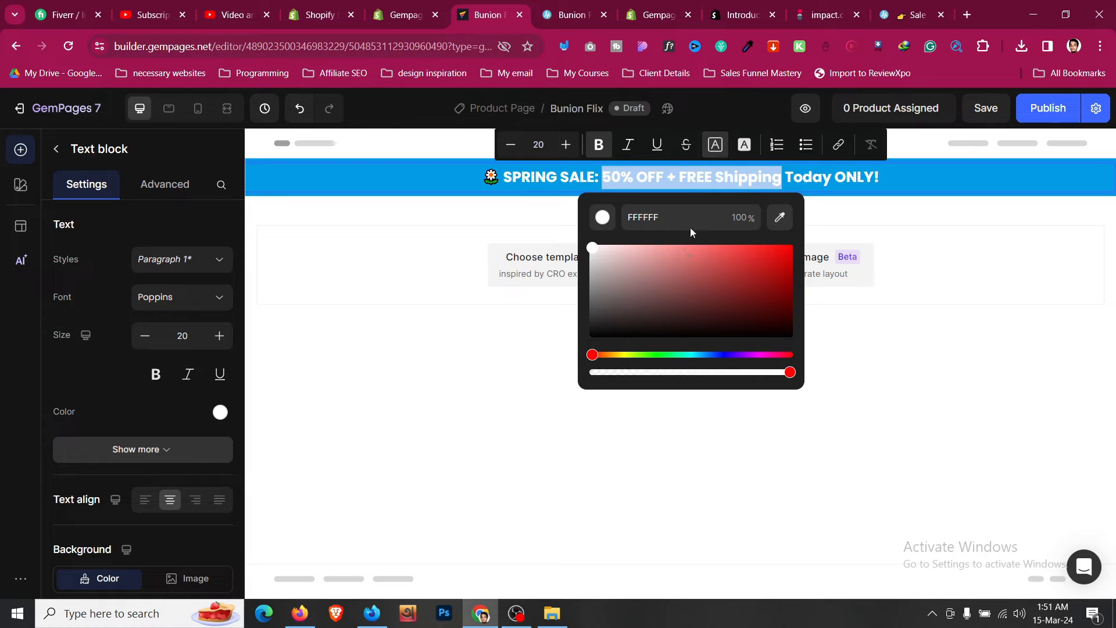
key(ctrl+a)
text(FFF513)
key(Return)
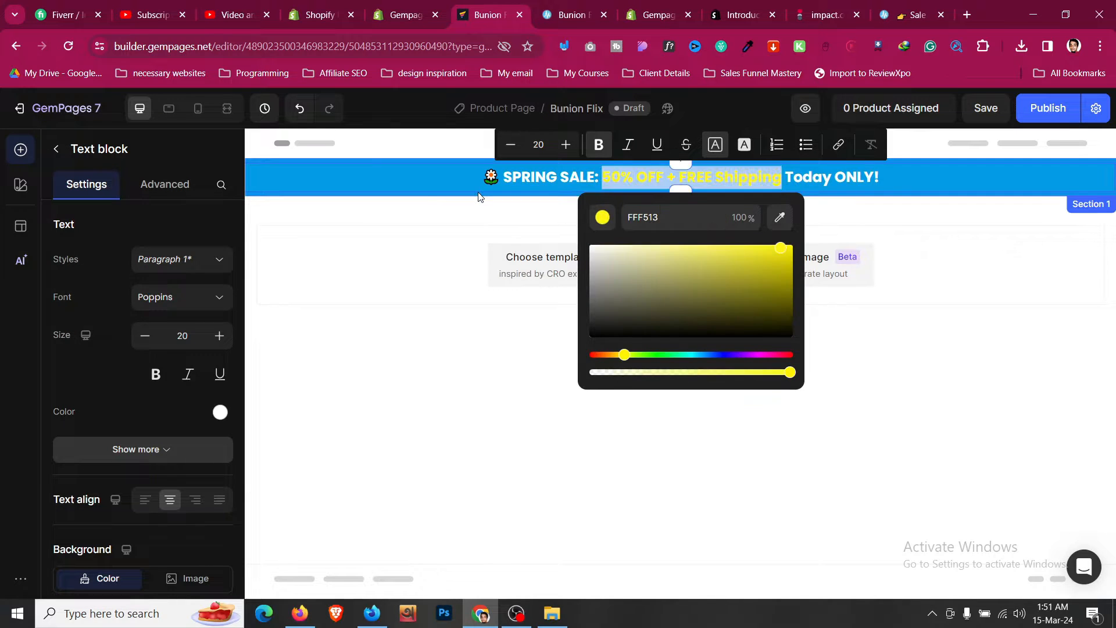
click(426, 188)
click(432, 221)
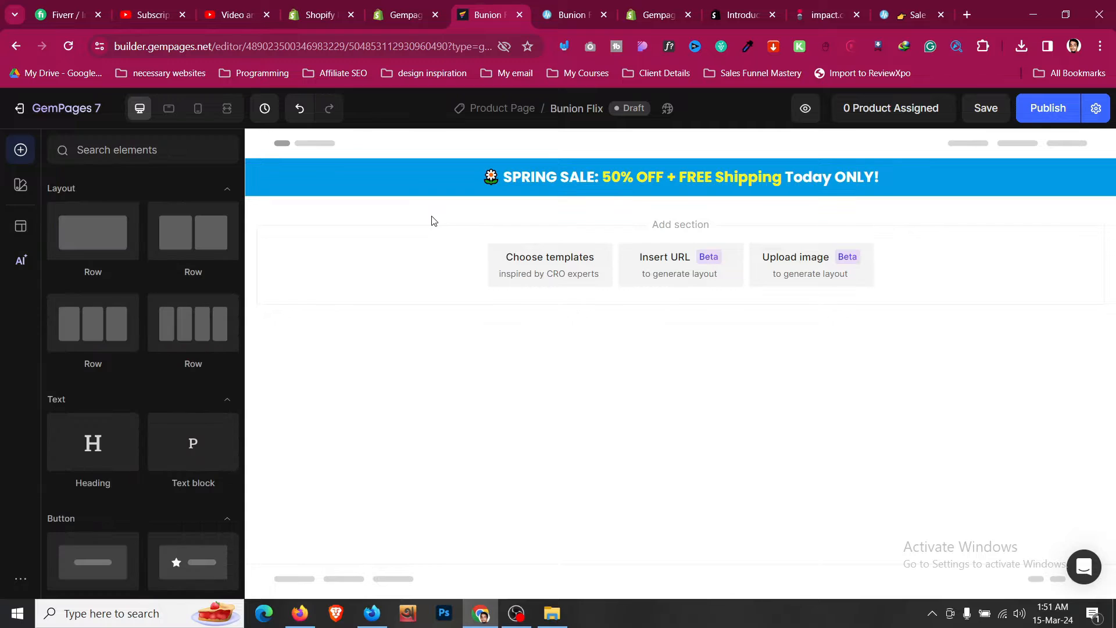
- Try adjusting the announcement text size
click(590, 18)
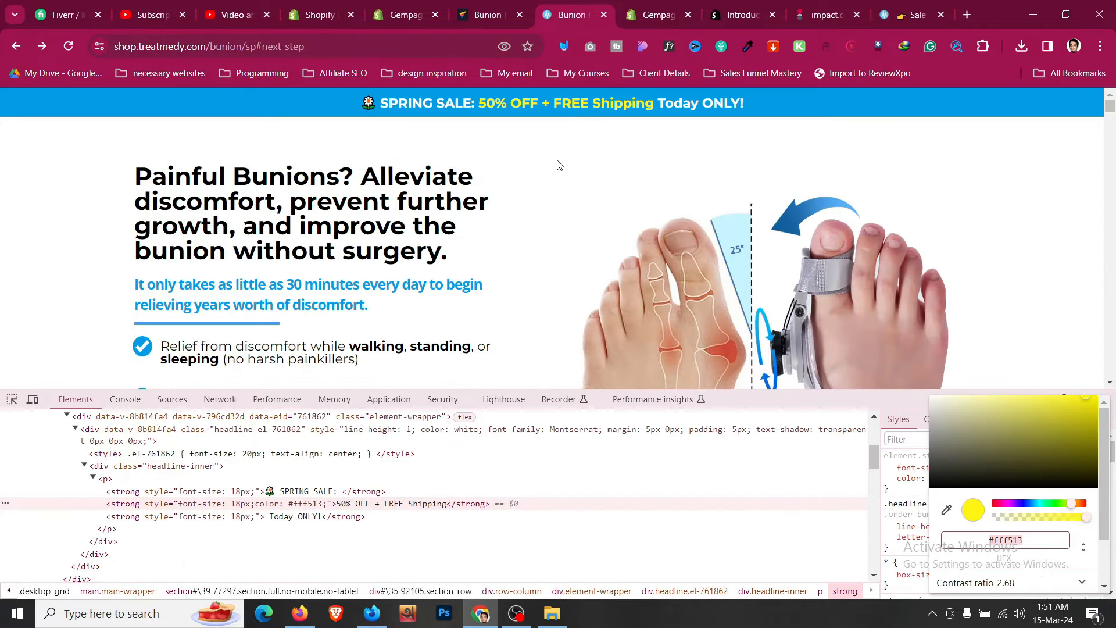
click(523, 13)
click(574, 169)
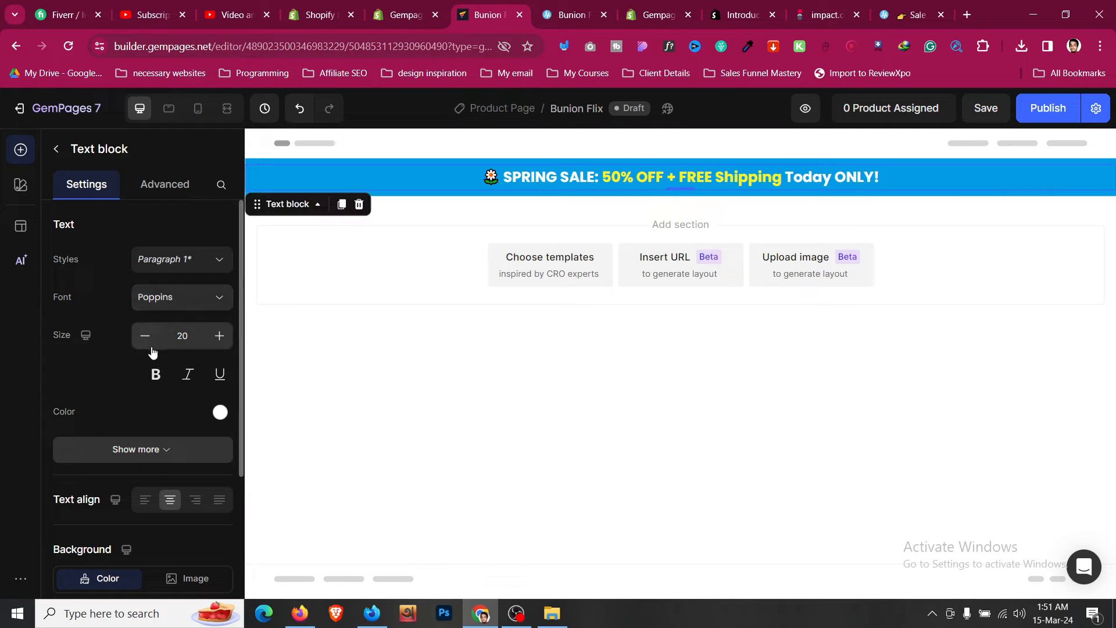
click(154, 340)
click(154, 340)
click(219, 341)
click(219, 341)
- In mobile view, set the announcement section's left and right padding to 8 px
click(441, 161)
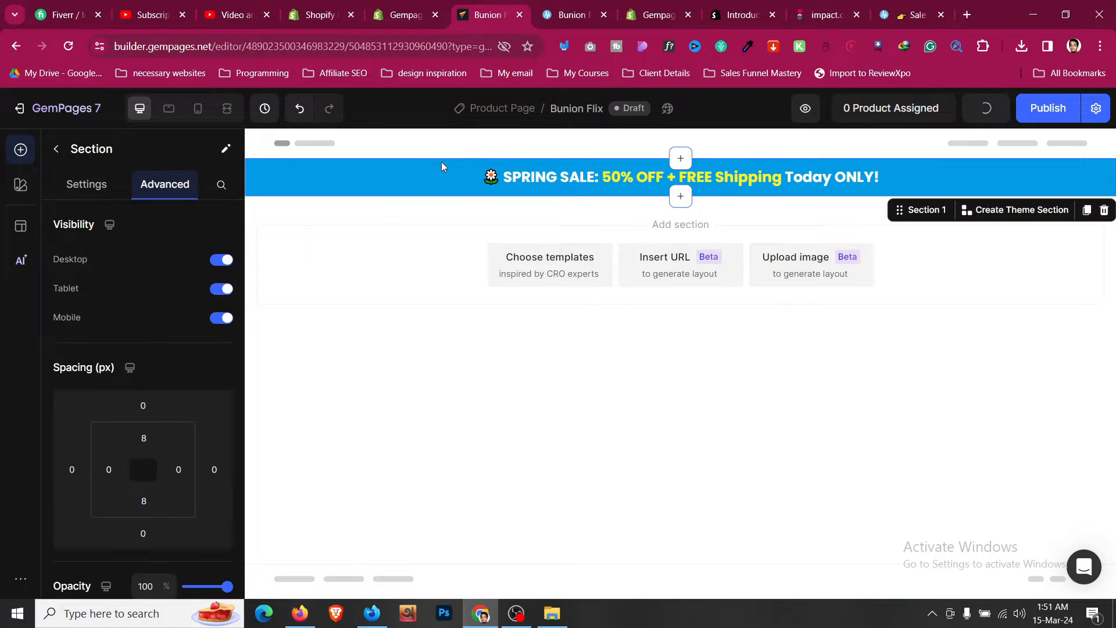
click(205, 119)
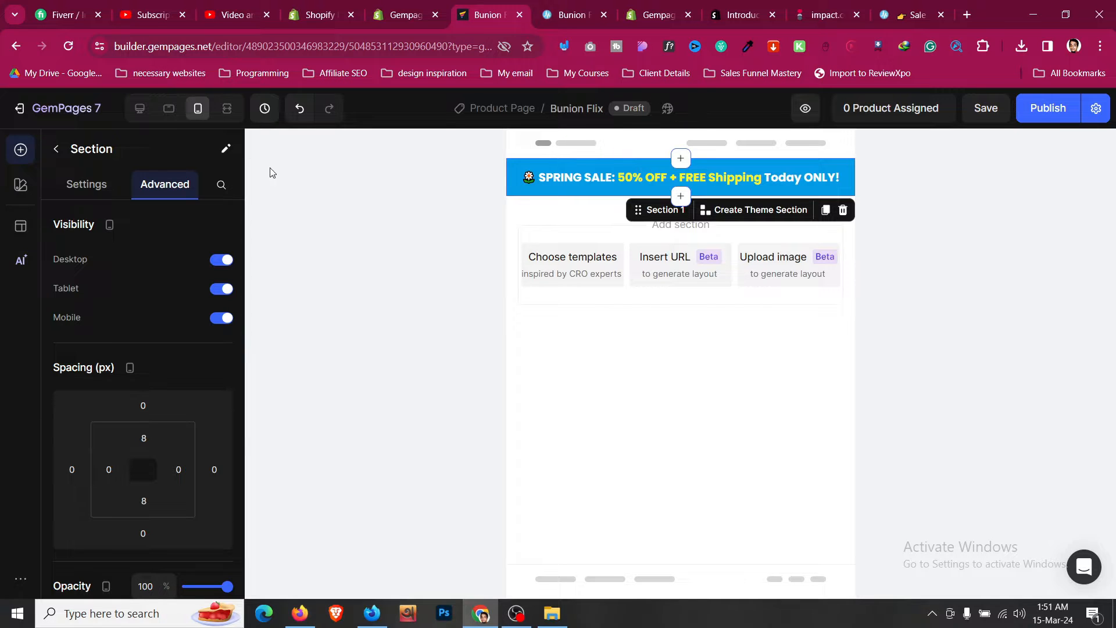
scroll(160, 364, down, 1)
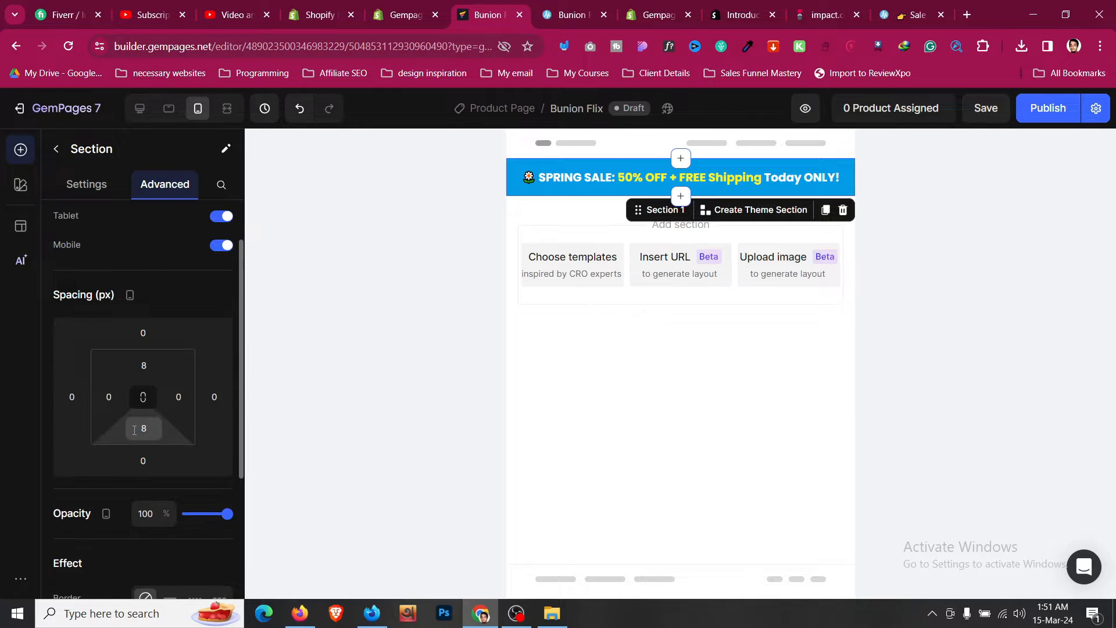
click(111, 399)
click(147, 494)
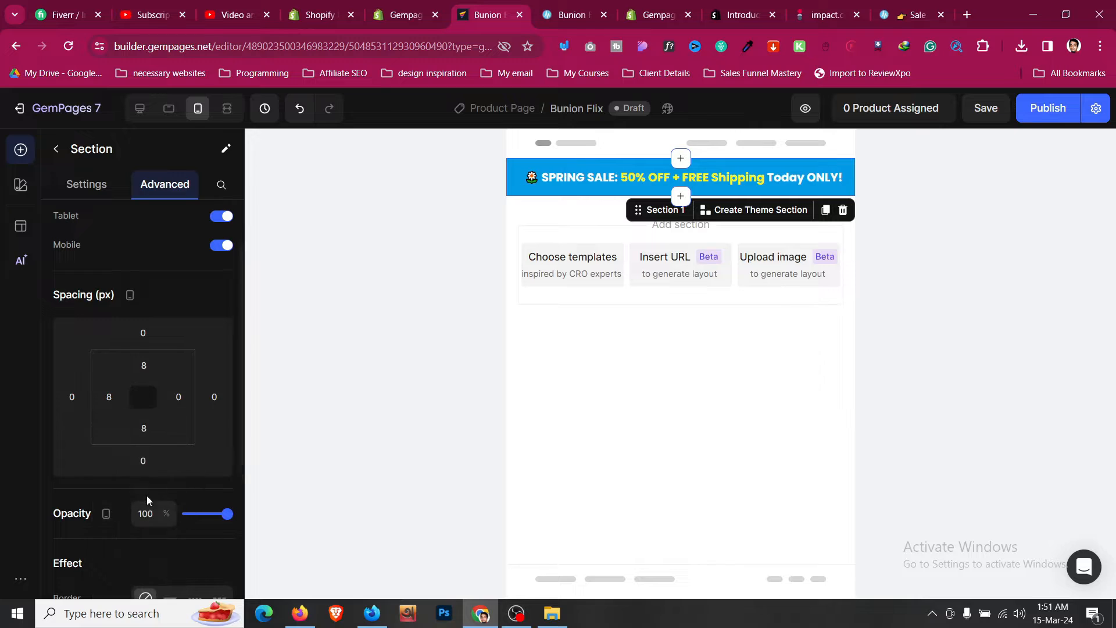
click(179, 399)
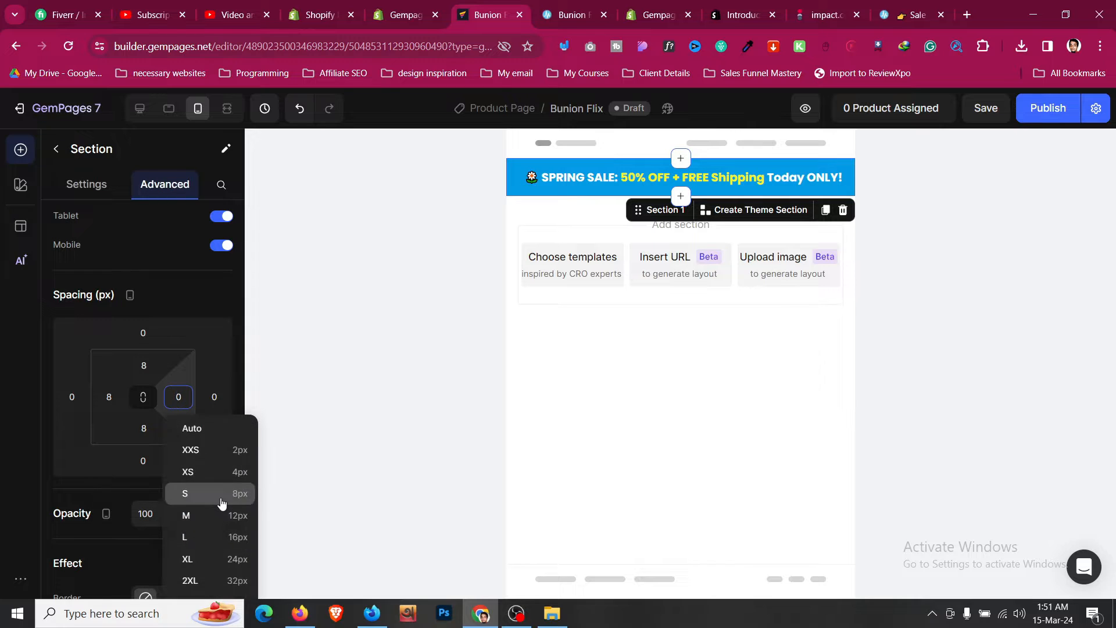
click(219, 494)
- Check the announcement text block's settings in mobile, tablet and desktop views
click(632, 185)
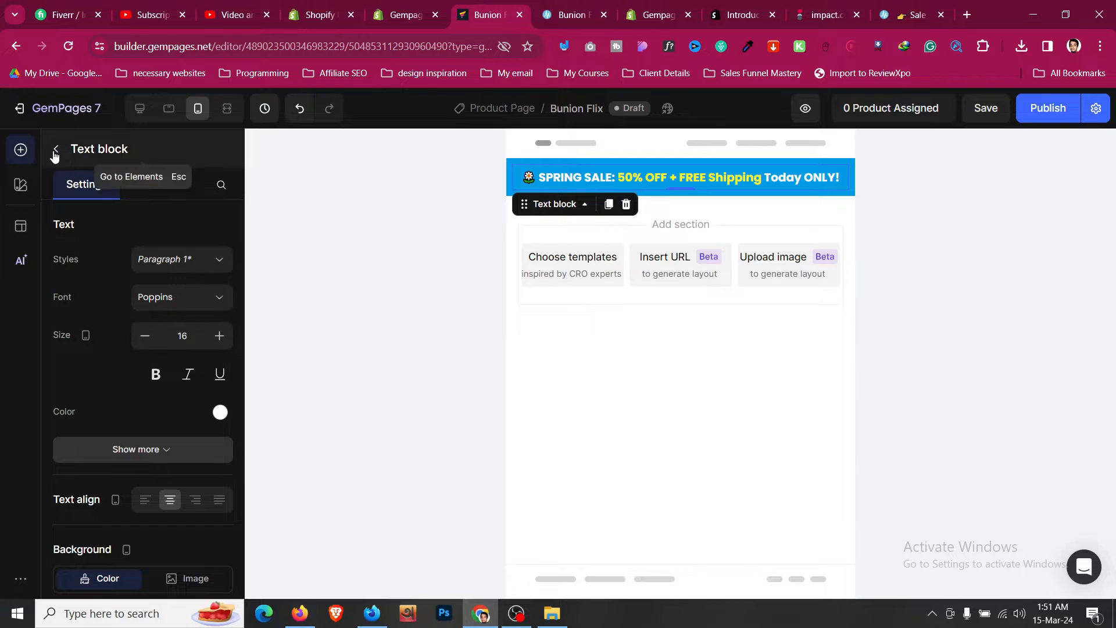
click(168, 119)
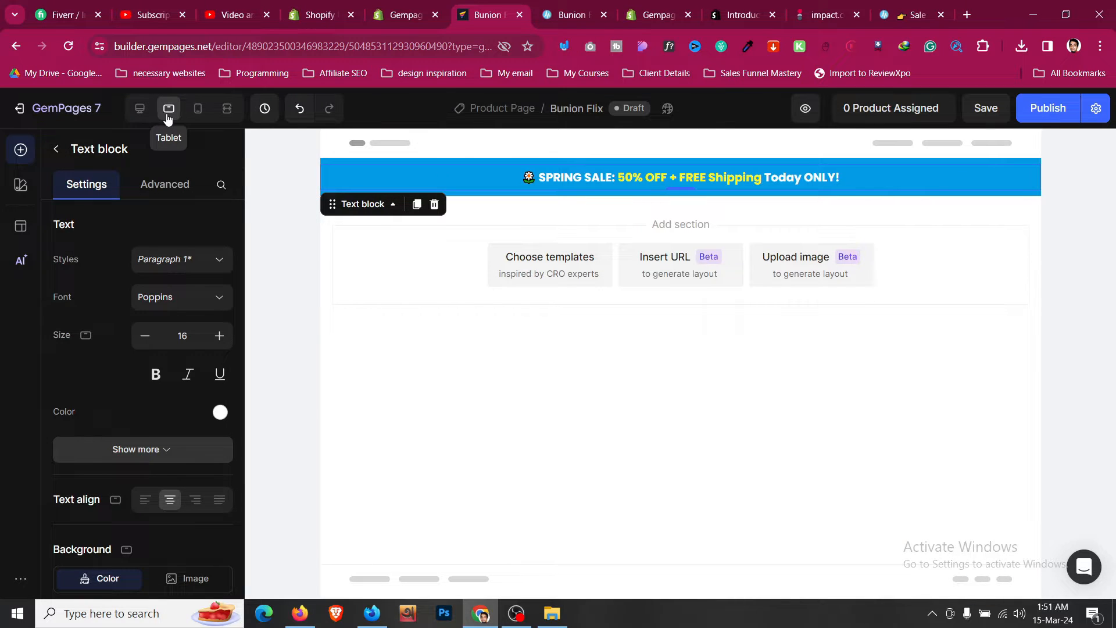
click(140, 108)
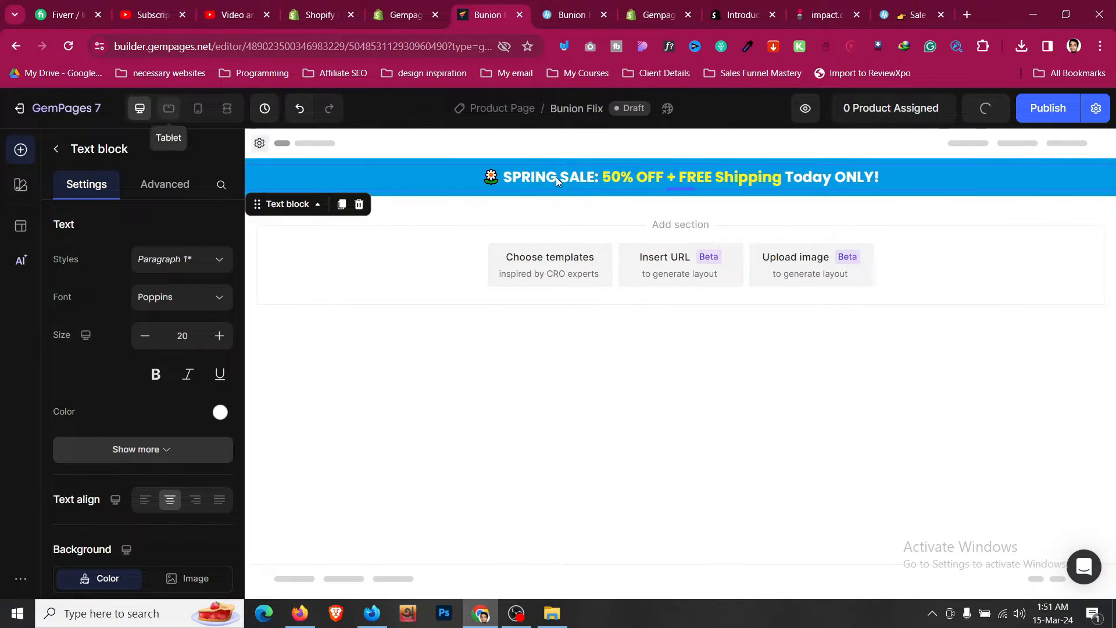
- Examine the reference page's hero section, including its headline, checklist icons and call-to-action button
click(583, 7)
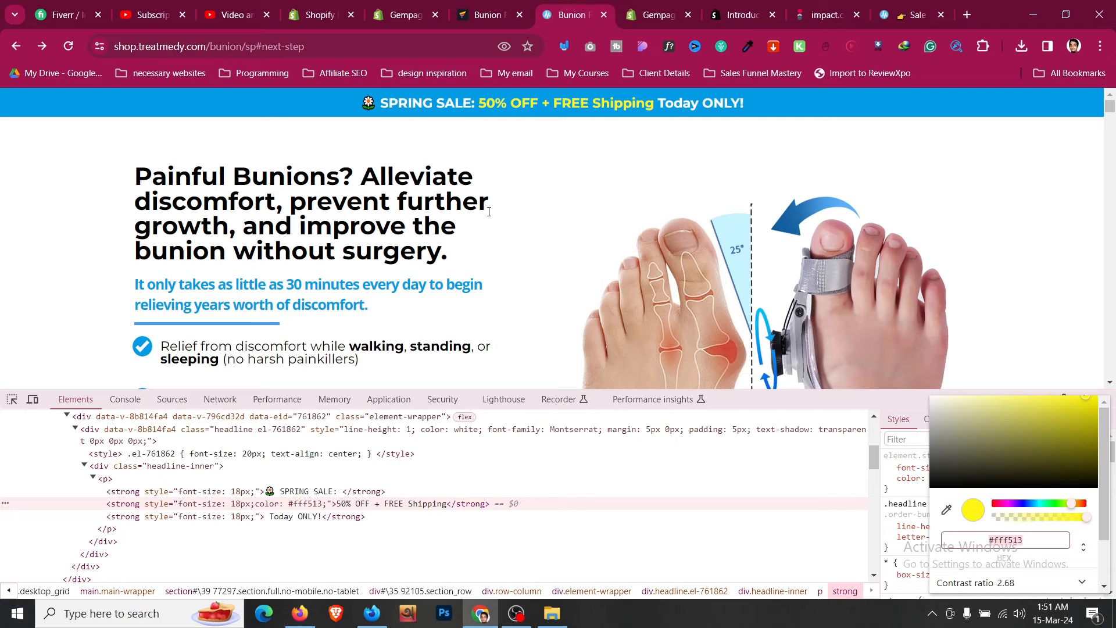
click(157, 466)
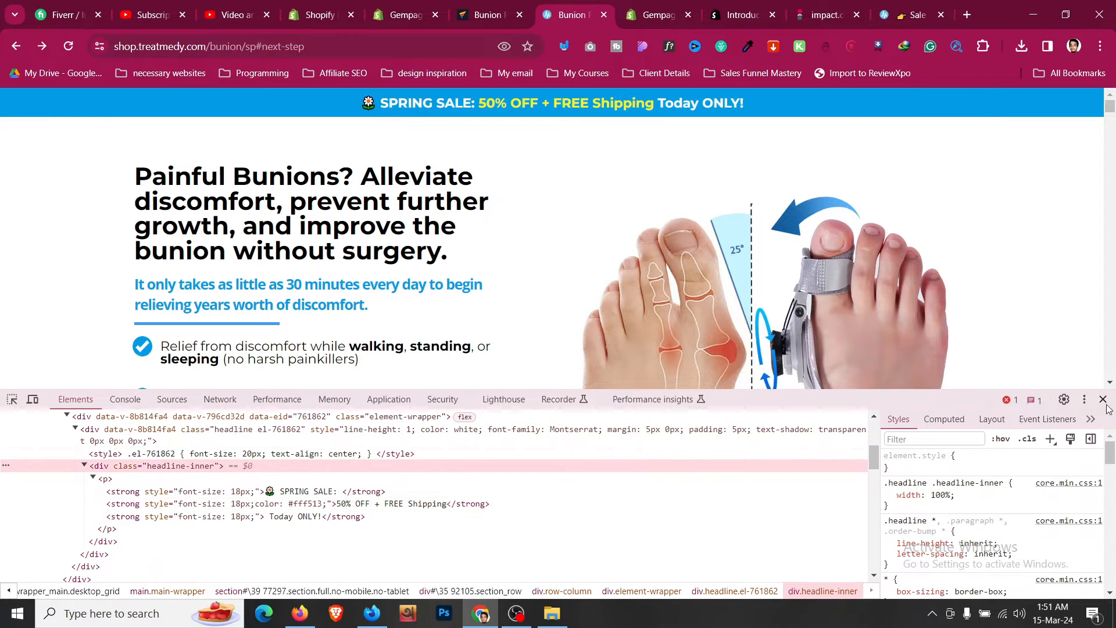
click(1107, 399)
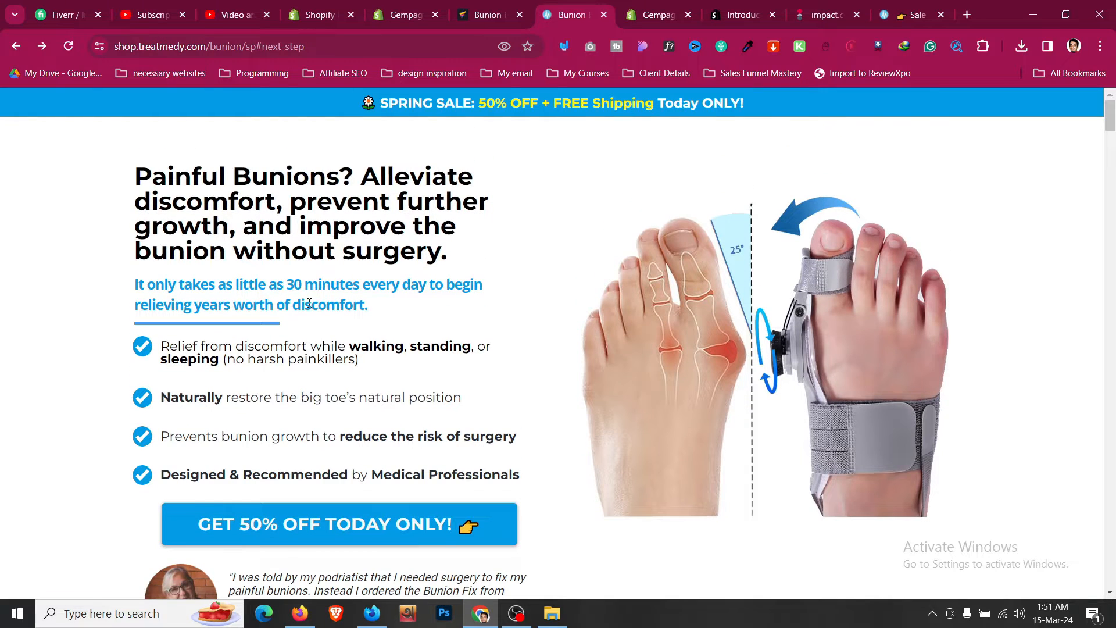
drag(278, 327, 232, 349)
click(232, 326)
scroll(229, 329, down, 1)
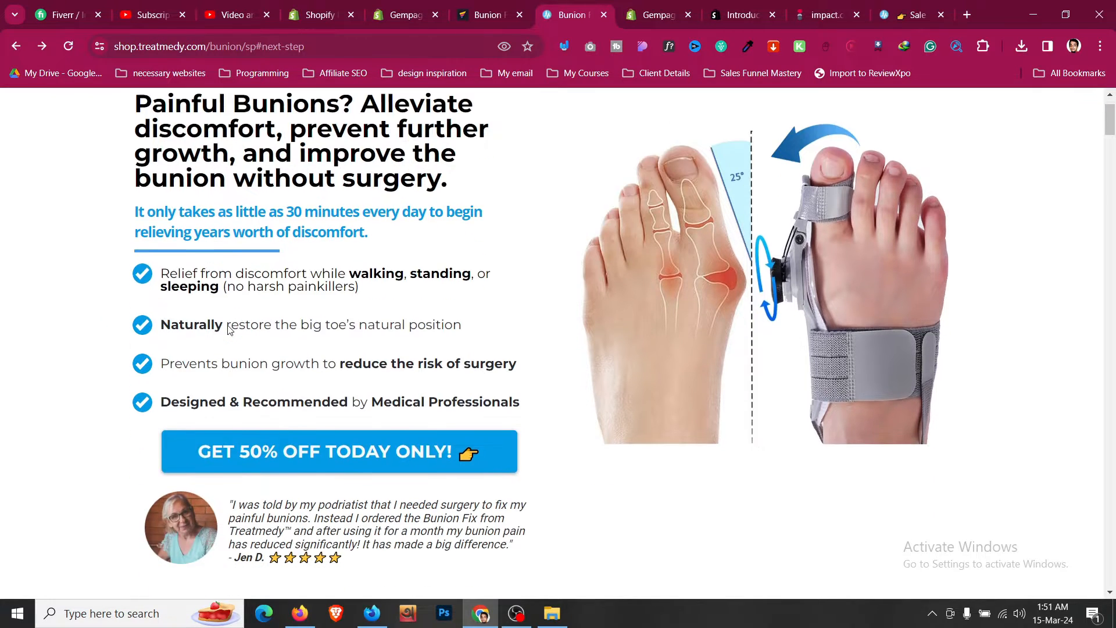
drag(143, 273, 108, 298)
right_click(147, 273)
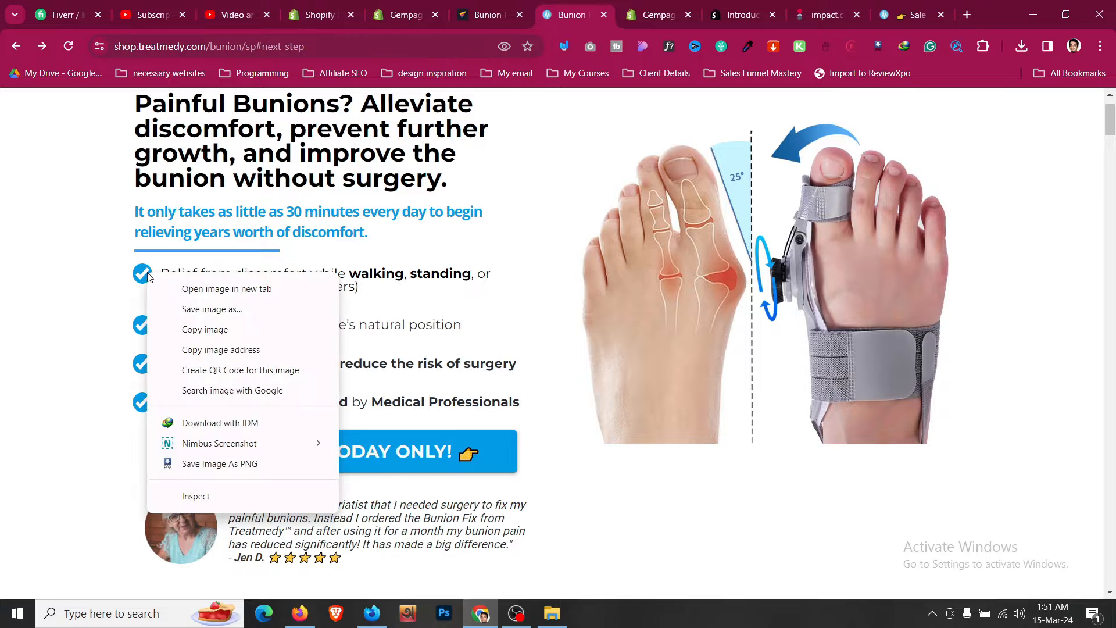
click(144, 242)
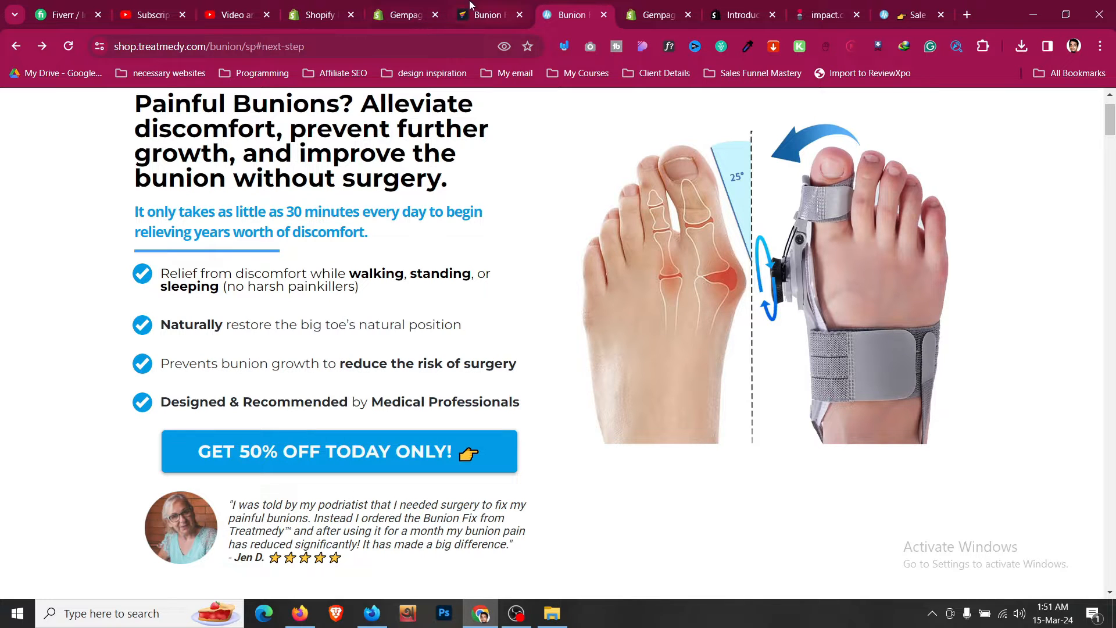
scroll(401, 265, up, 3)
key(ctrl+shift+Tab)
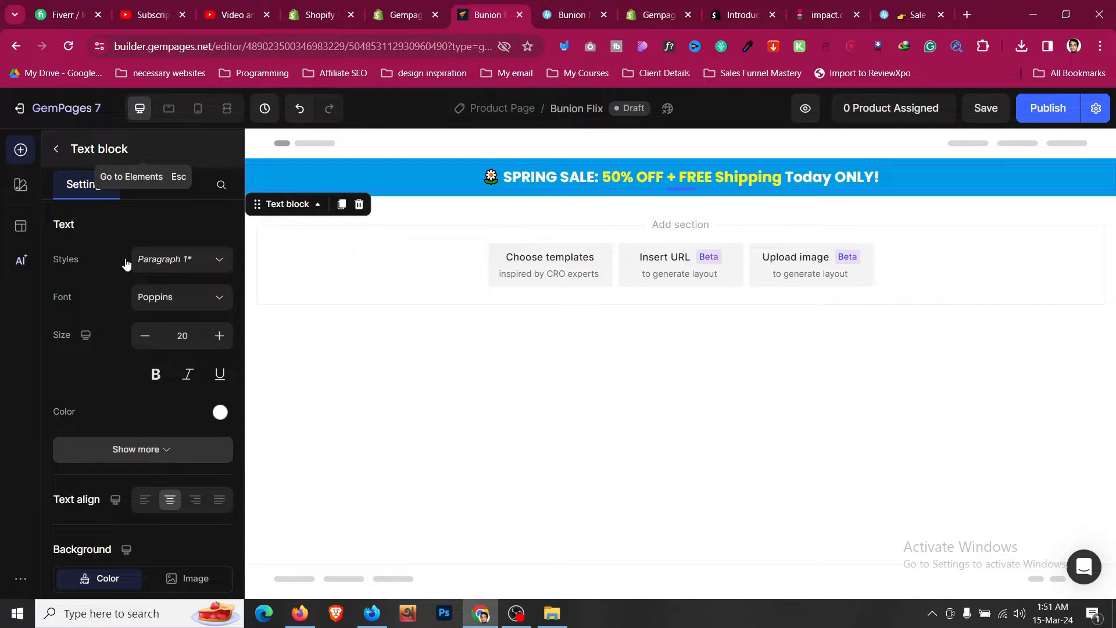
- Add a two-column row below the announcement section
key(Escape)
drag(189, 249, 585, 238)
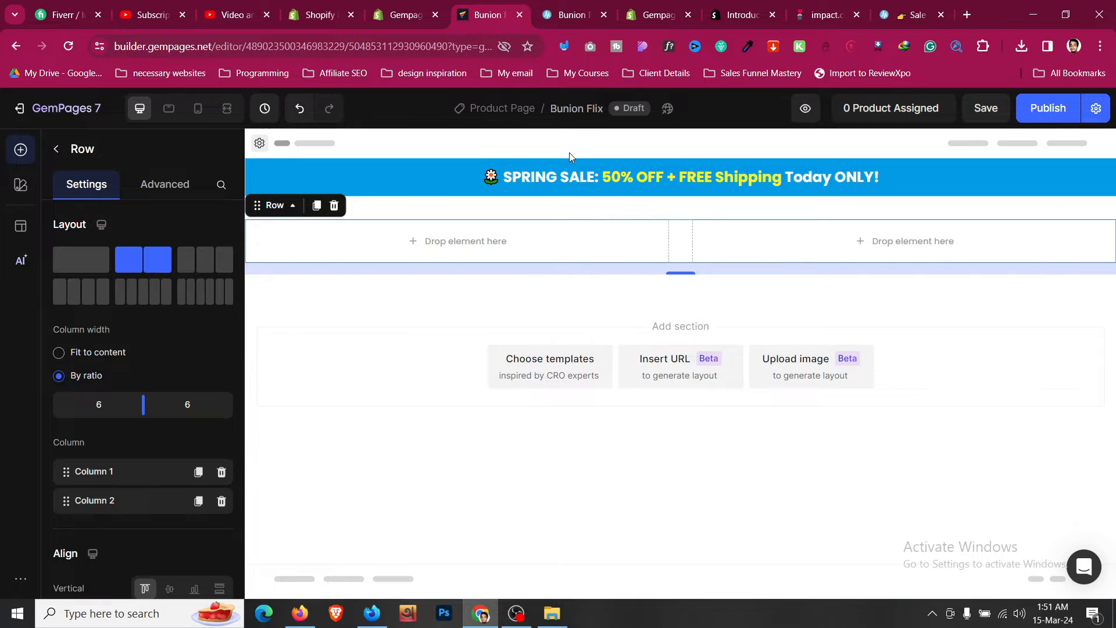
- Add a Heading element into the left column of the new two-column row
click(579, 7)
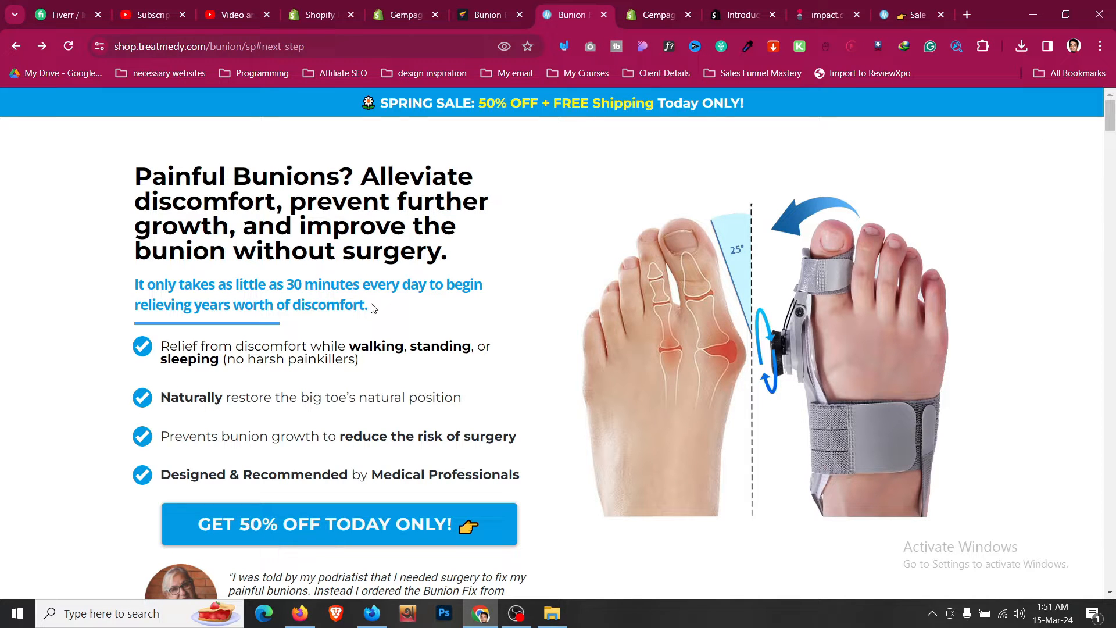
scroll(375, 372, down, 2)
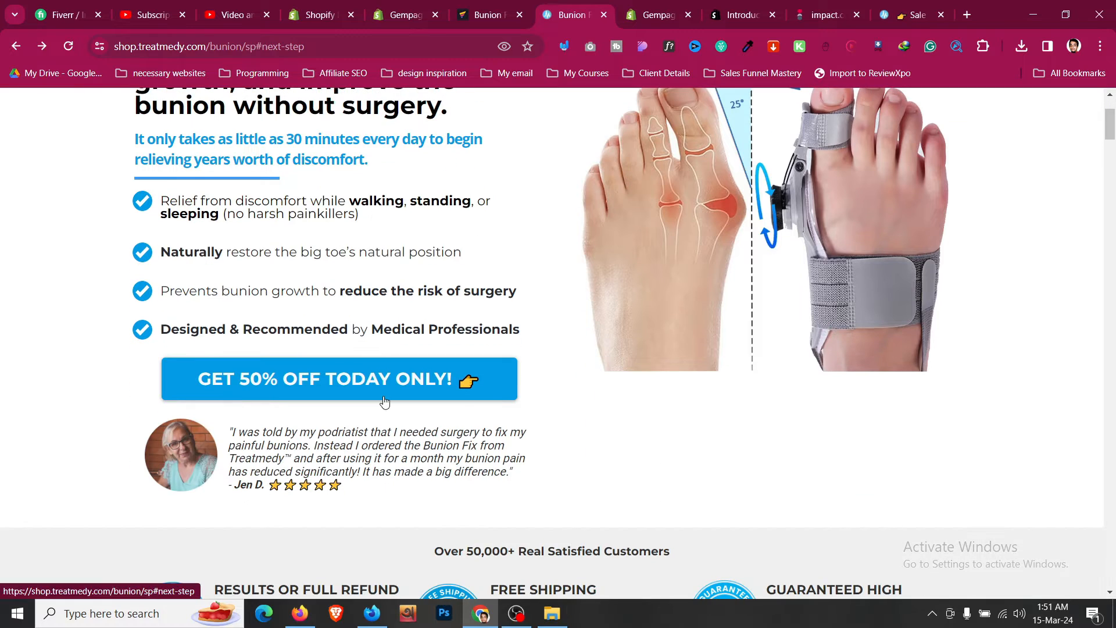
scroll(571, 441, up, 2)
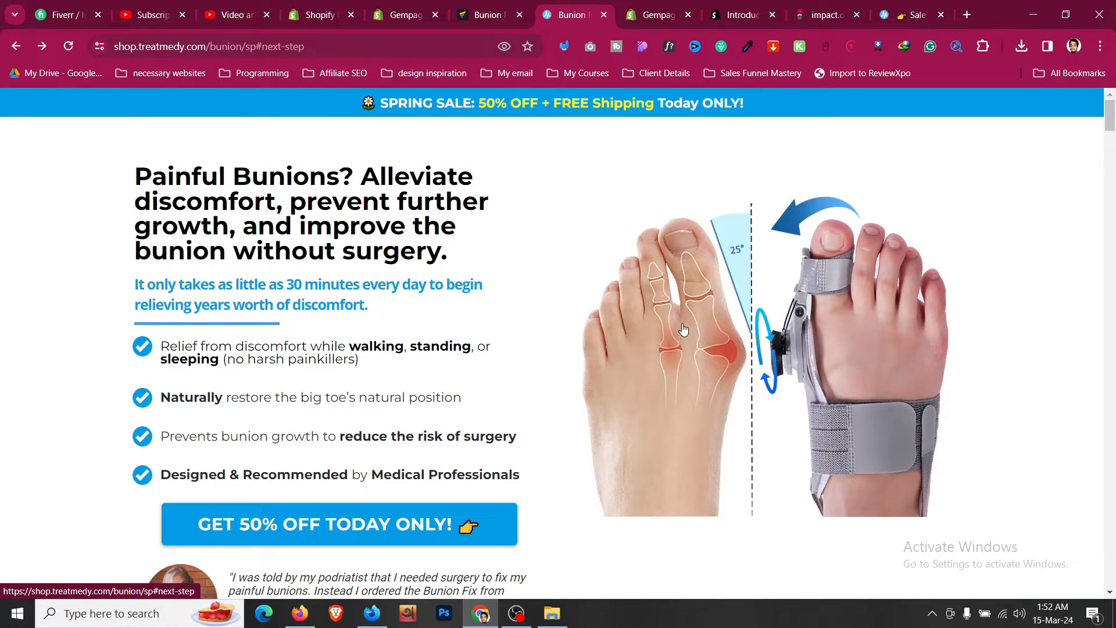
click(527, 7)
click(55, 149)
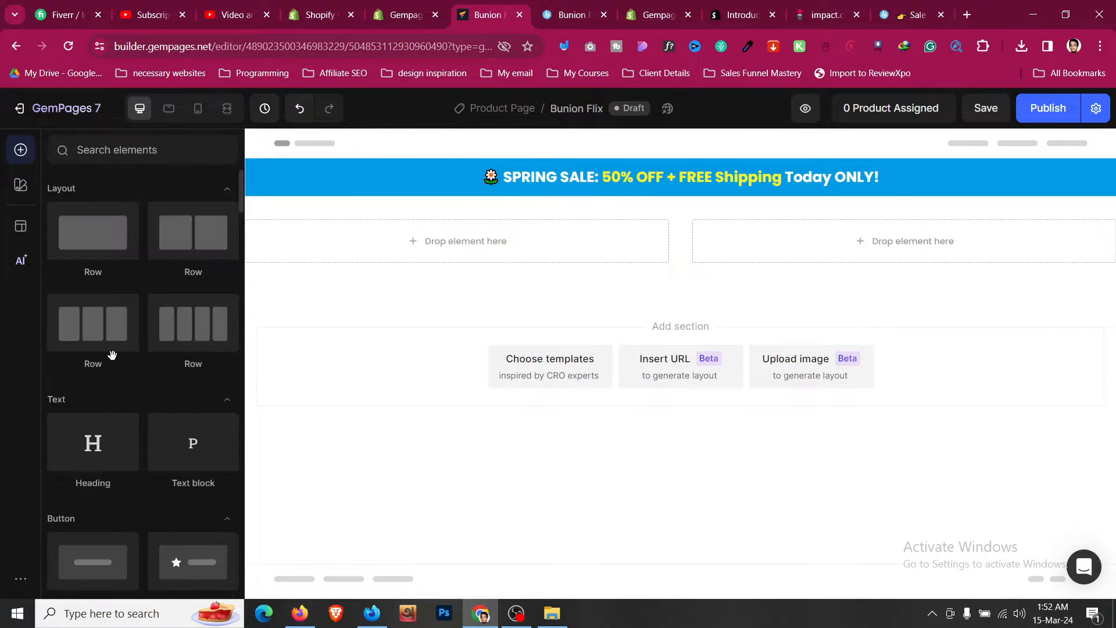
drag(95, 429, 372, 247)
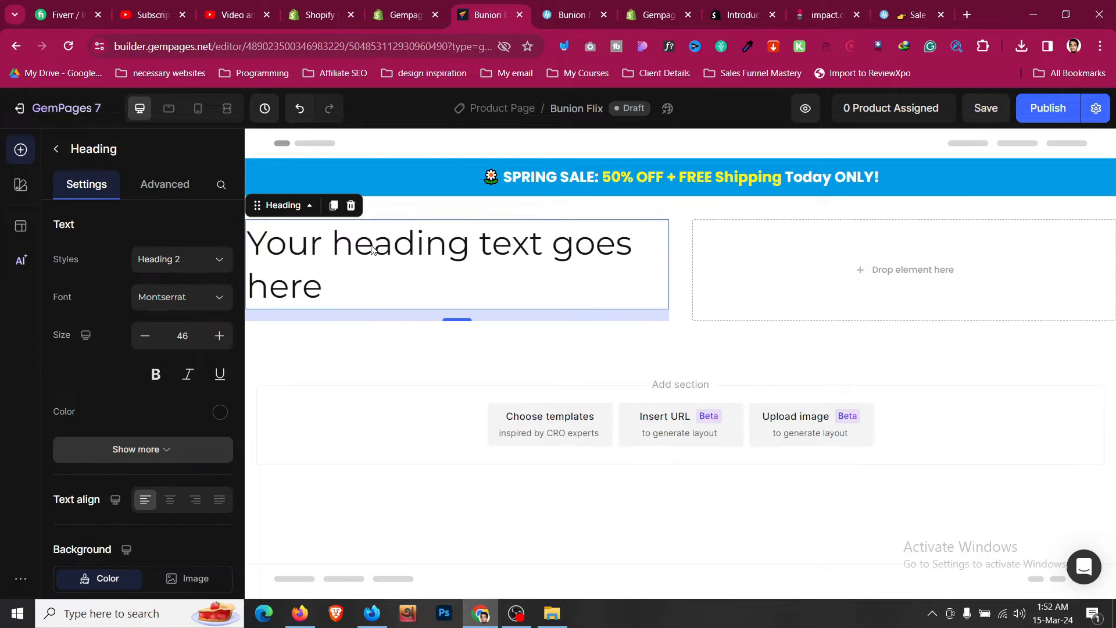
- Inspect the reference page headline's font and style properties in the browser developer tools
click(603, 5)
right_click(228, 235)
click(341, 550)
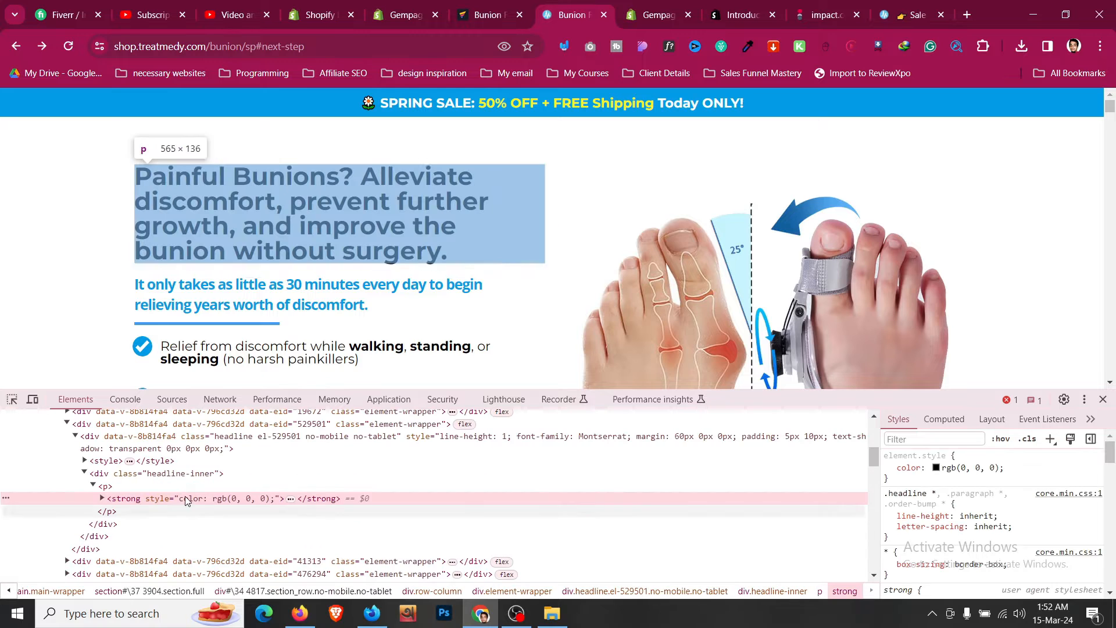
click(180, 488)
scroll(988, 523, down, 5)
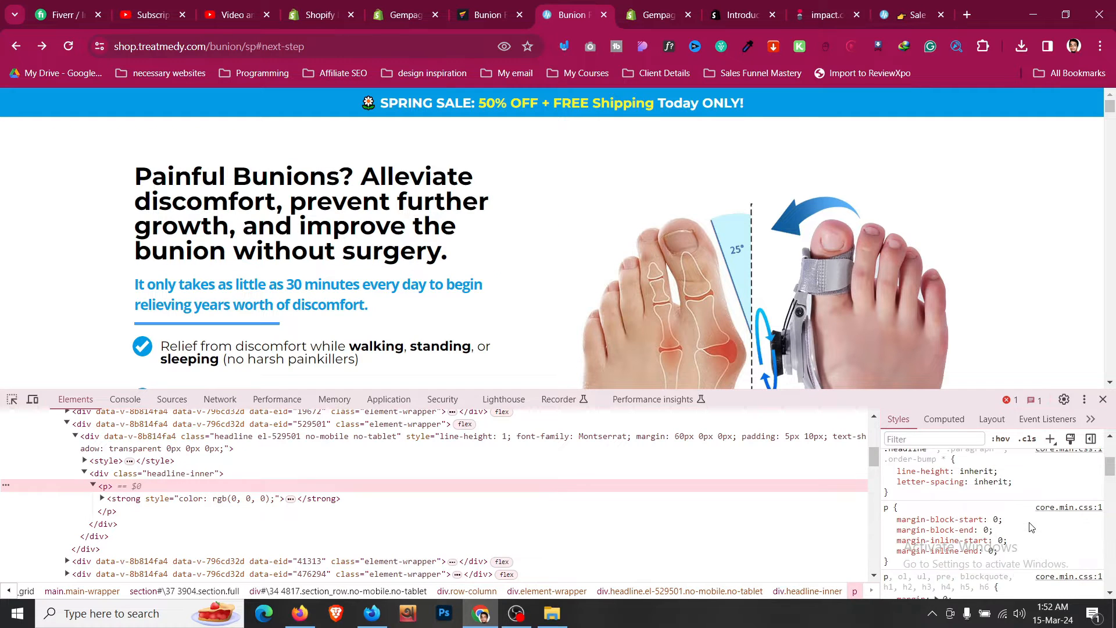
click(157, 473)
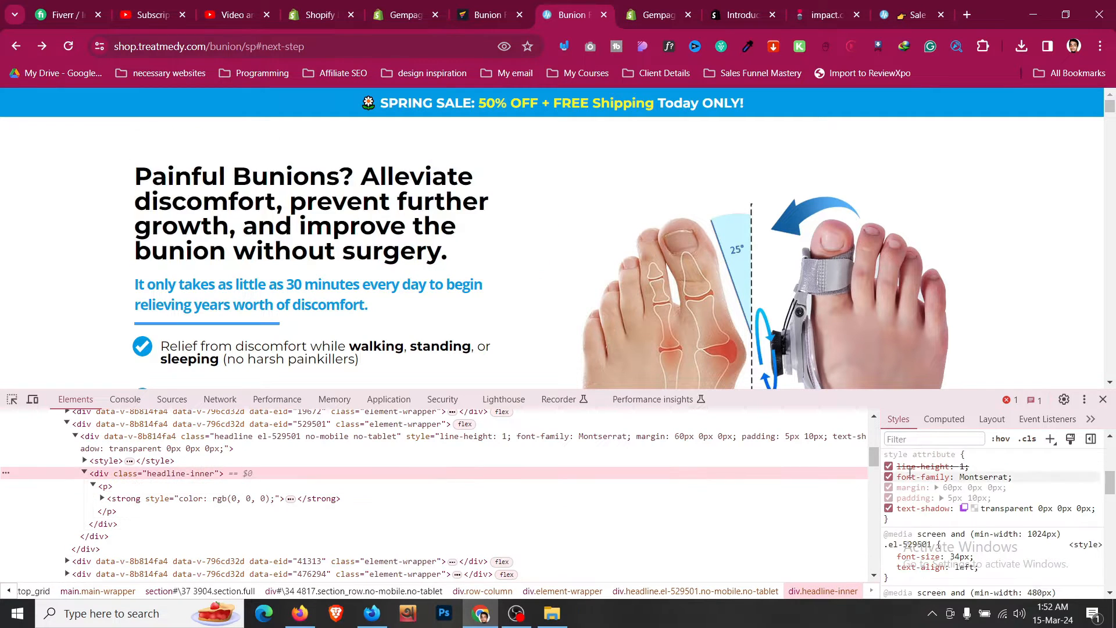
scroll(937, 478, down, 3)
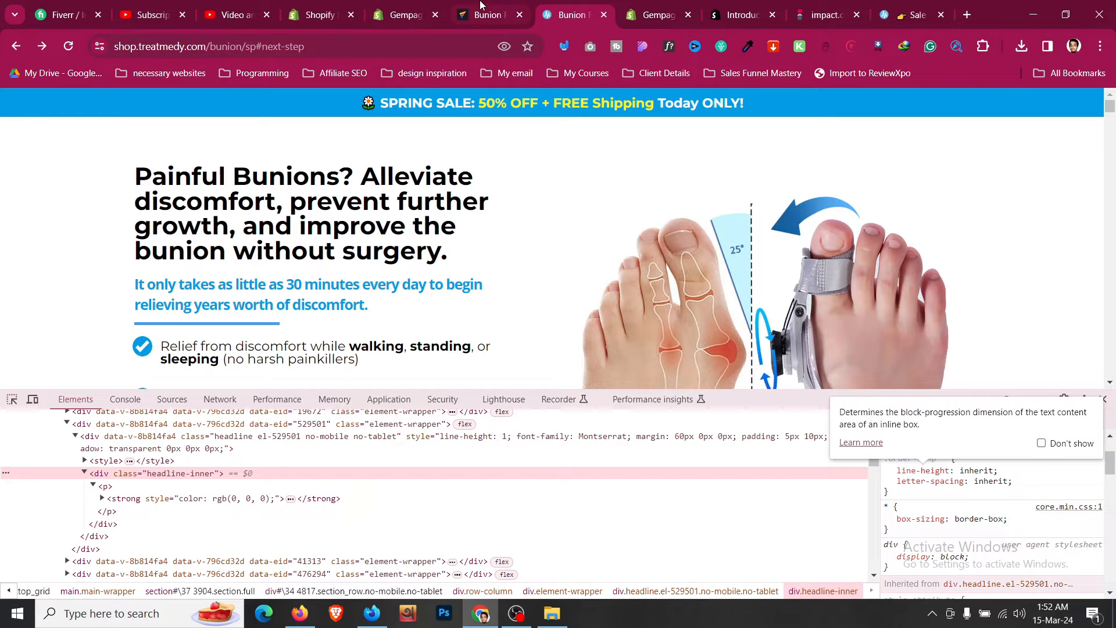
- Reduce the heading's font size to 40
key(ctrl+shift+Tab)
click(142, 338)
click(142, 338)
click(142, 339)
click(142, 338)
click(142, 339)
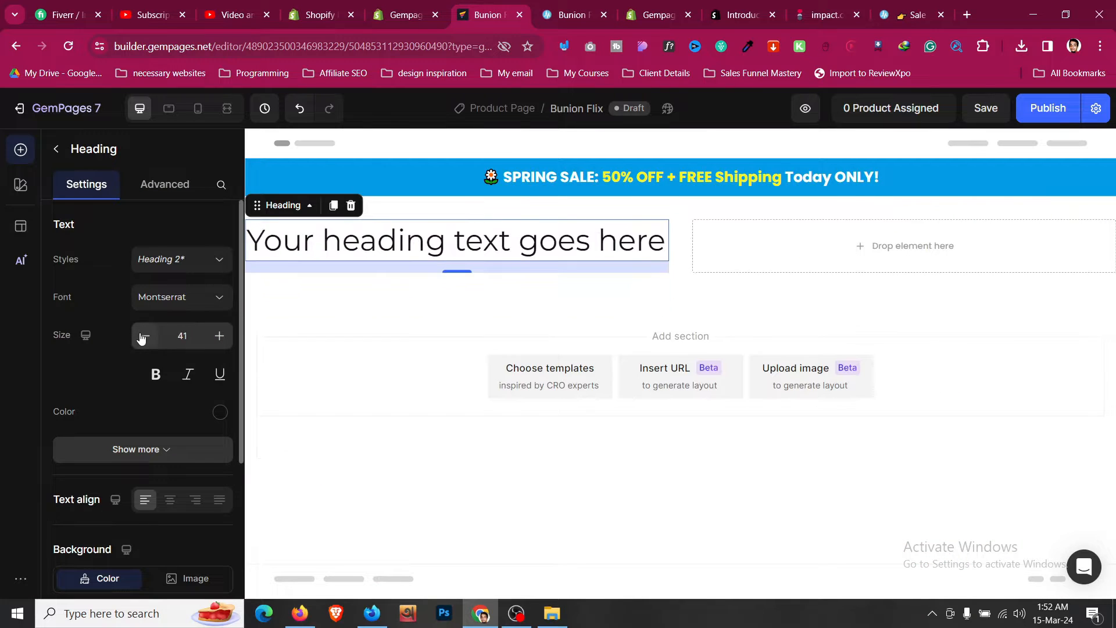
click(142, 339)
click(142, 338)
click(142, 338)
click(215, 346)
click(215, 346)
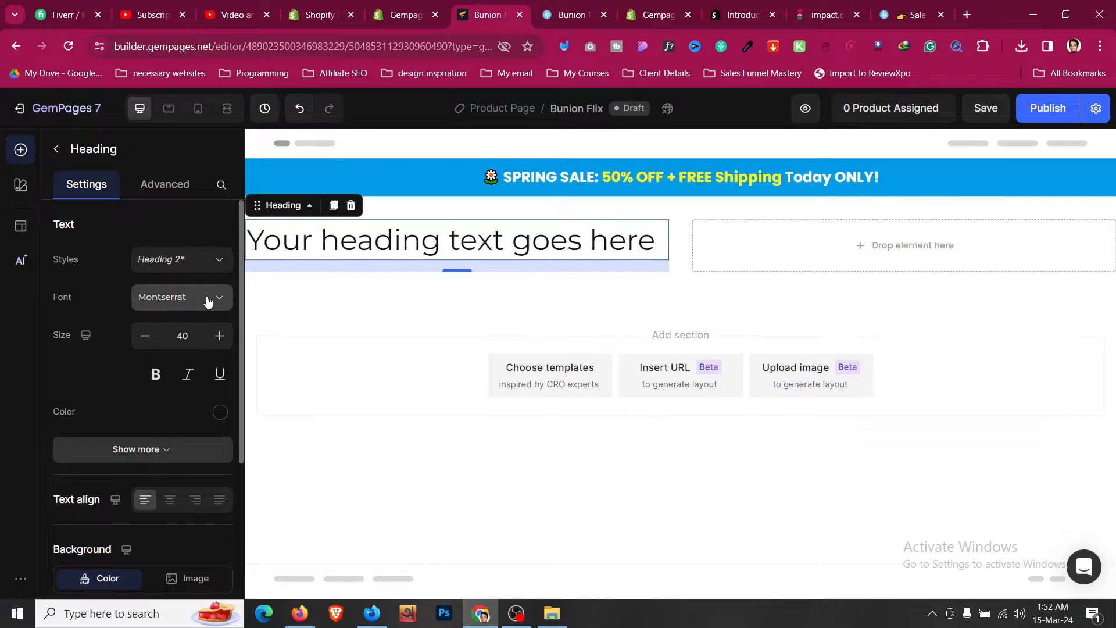
- Replace the heading text with the headline 'Painful Bunions? Alleviate discomfort, prevent further growth, and improve the bunion without surgery.'
click(558, 4)
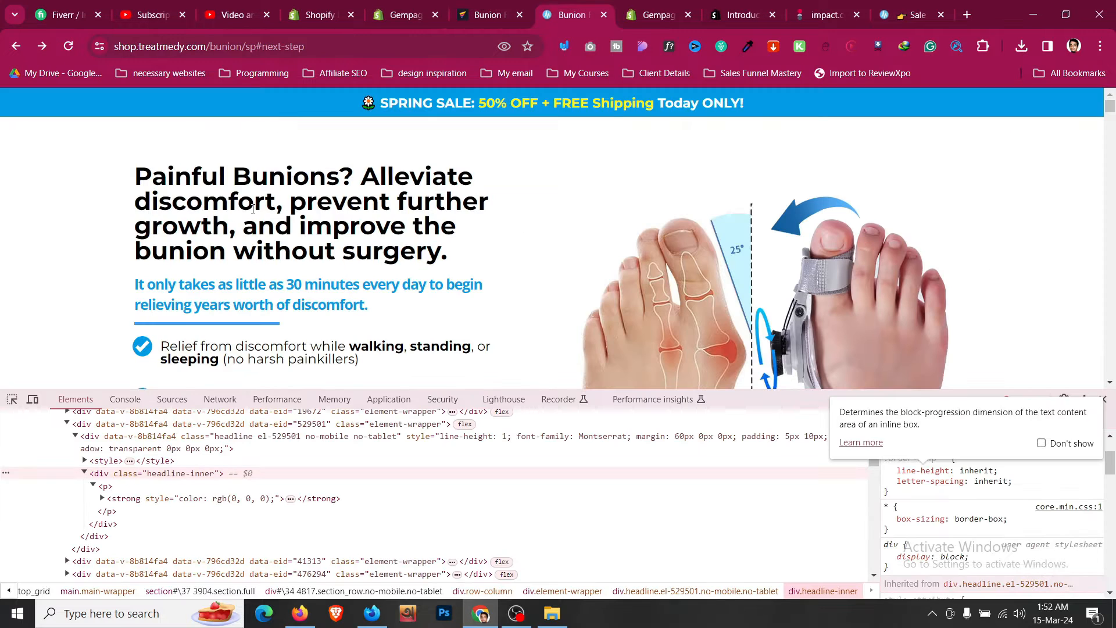
click(460, 16)
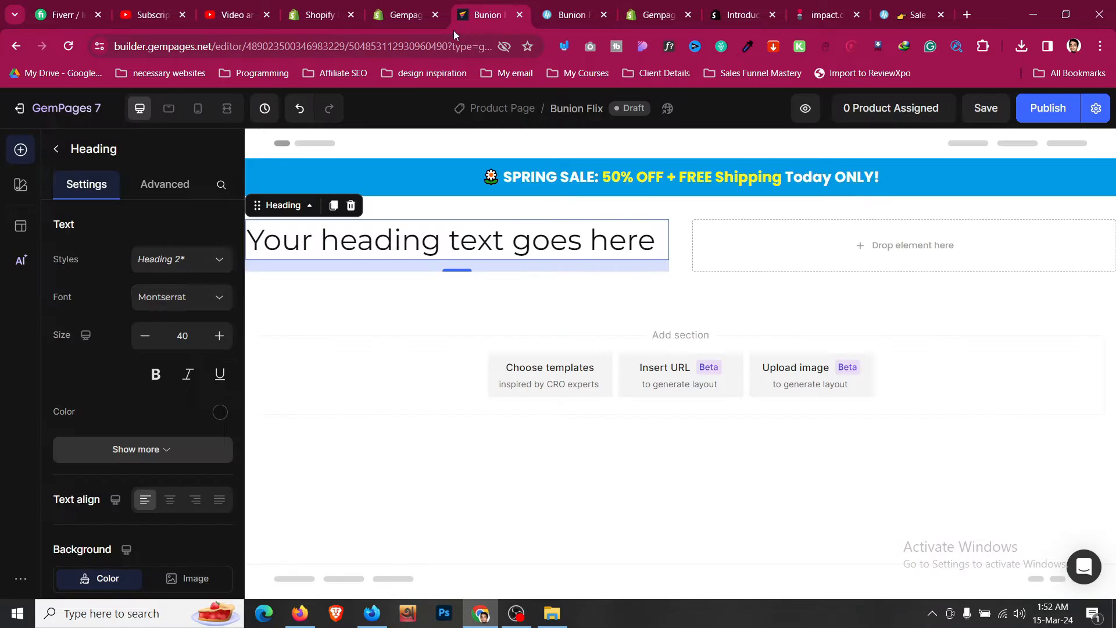
click(494, 237)
key(ctrl+a)
text(Painful Bunions? Alleviate discomfort, prevent further growth, and improve the bunion without surgery.)
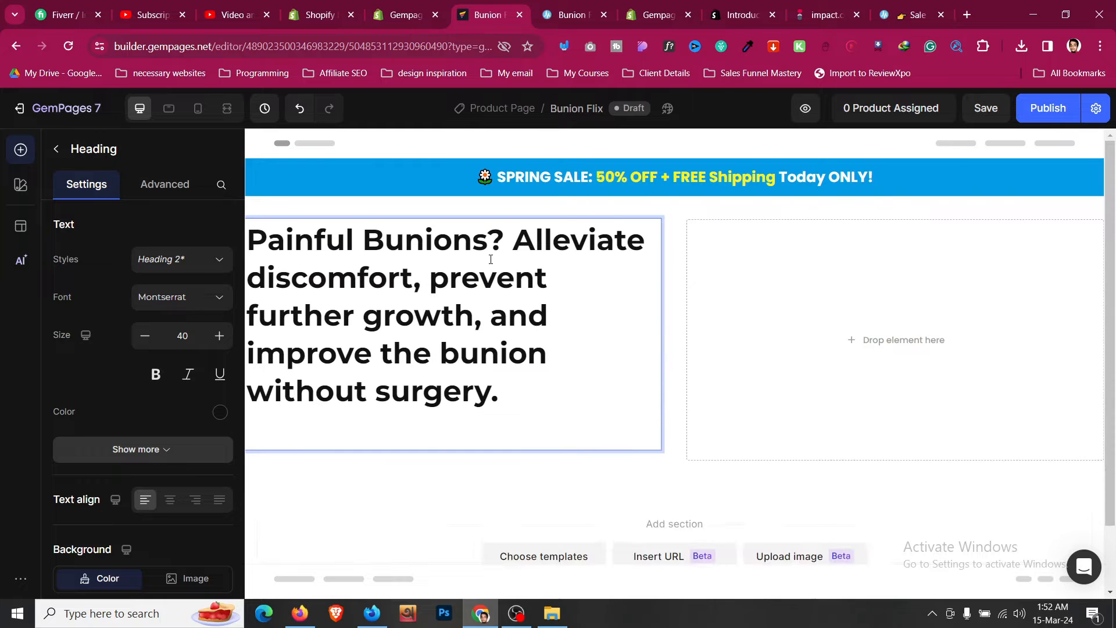
- Reduce the heading's font size to 33 while comparing with the reference headline
click(145, 341)
click(146, 340)
click(146, 340)
click(146, 341)
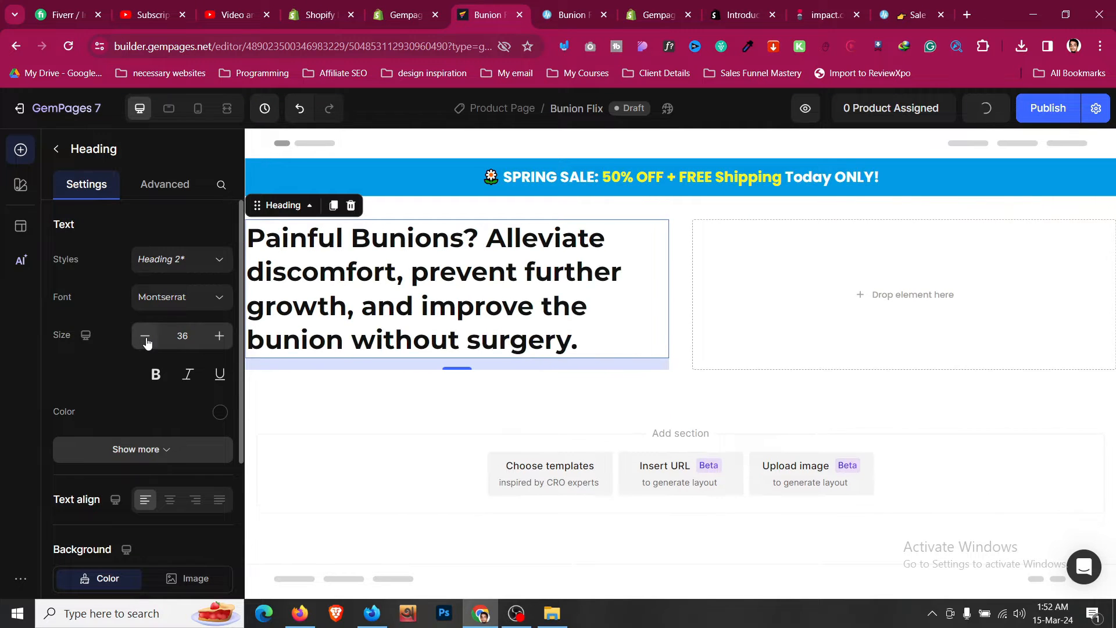
click(146, 340)
click(146, 341)
click(146, 341)
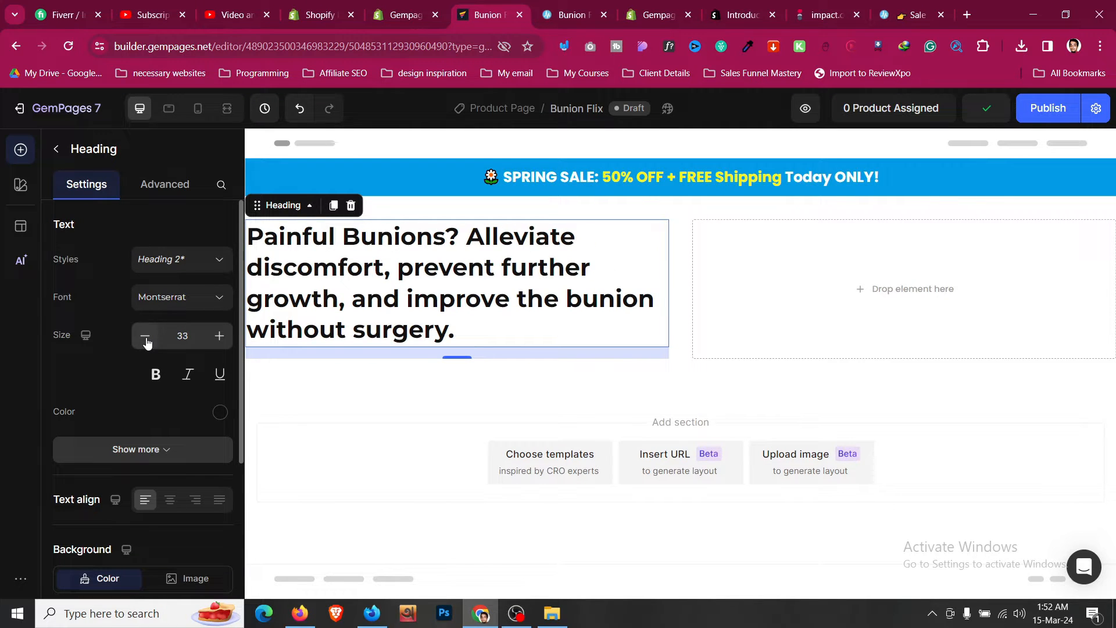
click(222, 336)
click(552, 15)
click(433, 158)
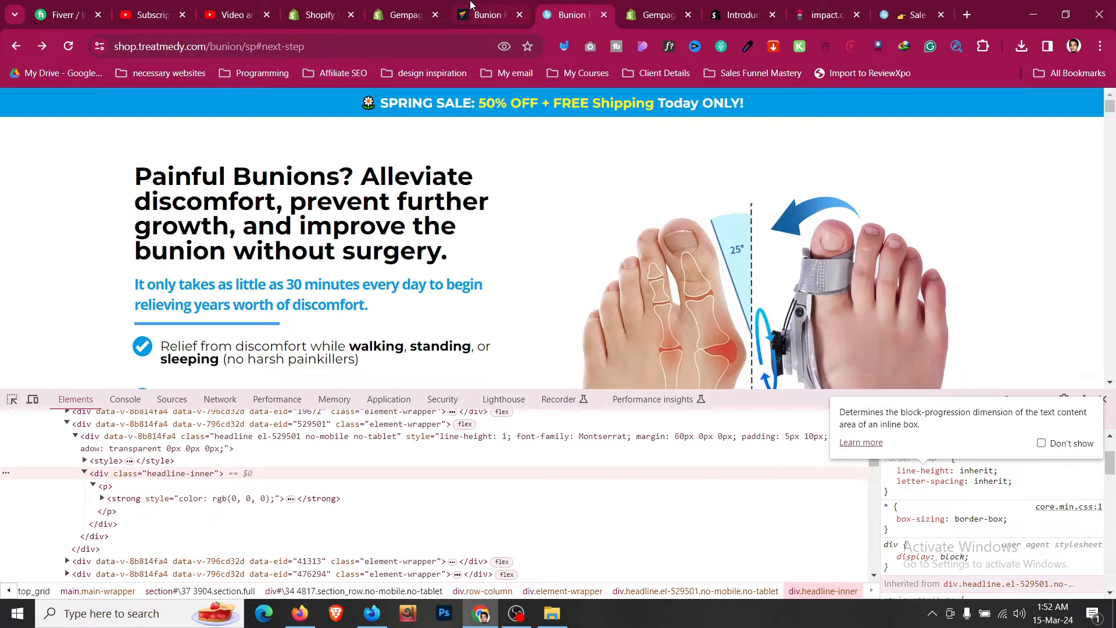
- Set the heading's line height to 120%
click(483, 15)
scroll(185, 436, down, 3)
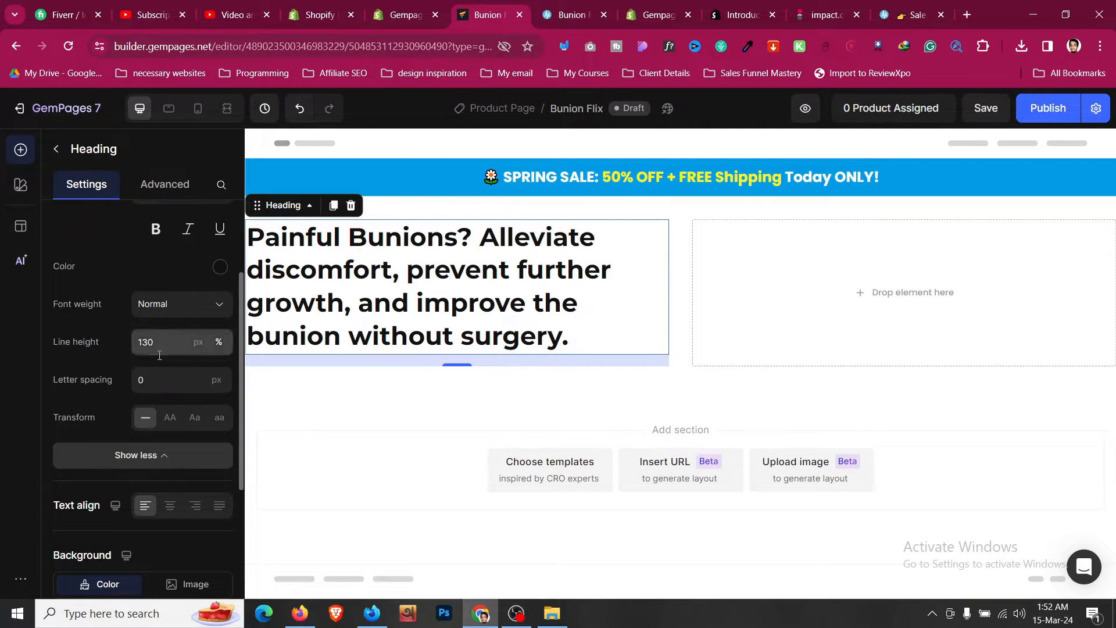
click(169, 336)
click(164, 380)
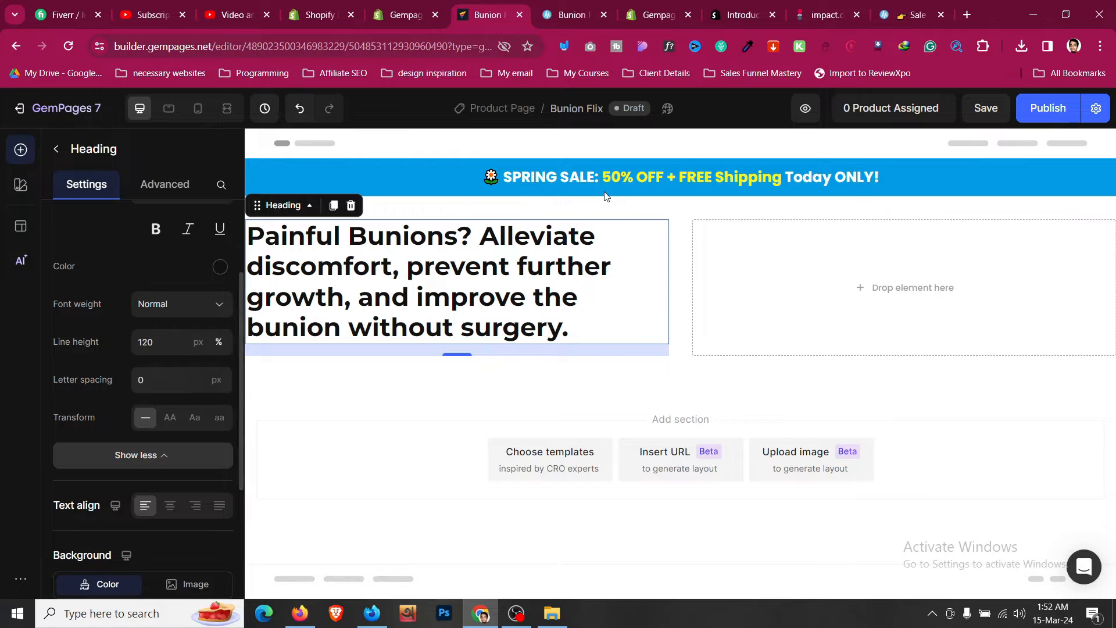
click(564, 6)
click(505, 4)
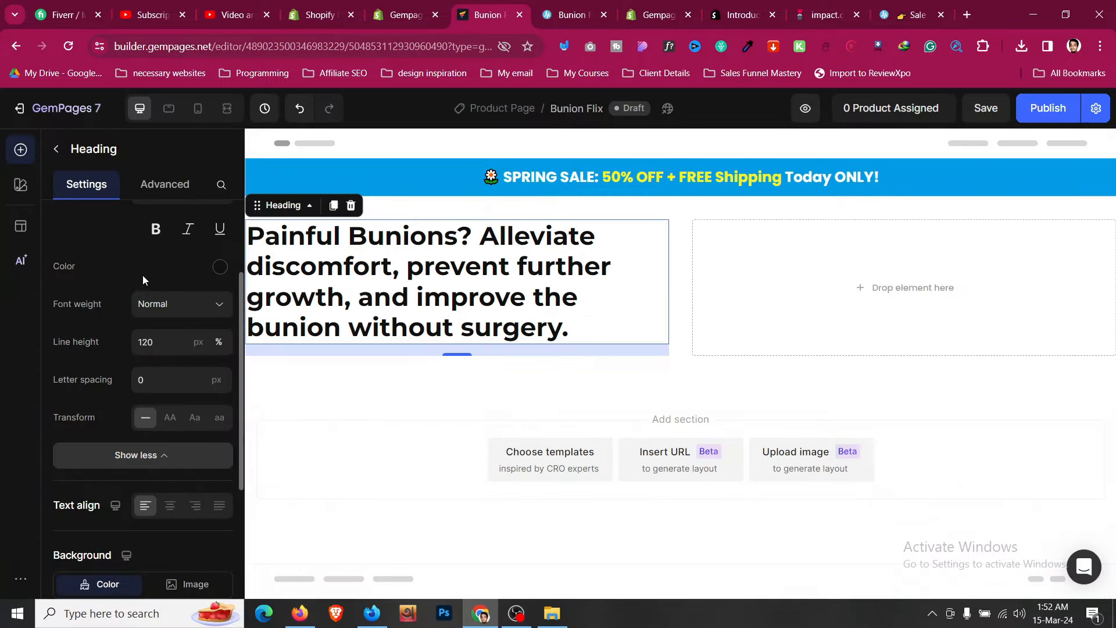
key(ctrl+Tab)
key(ctrl+shift+Tab)
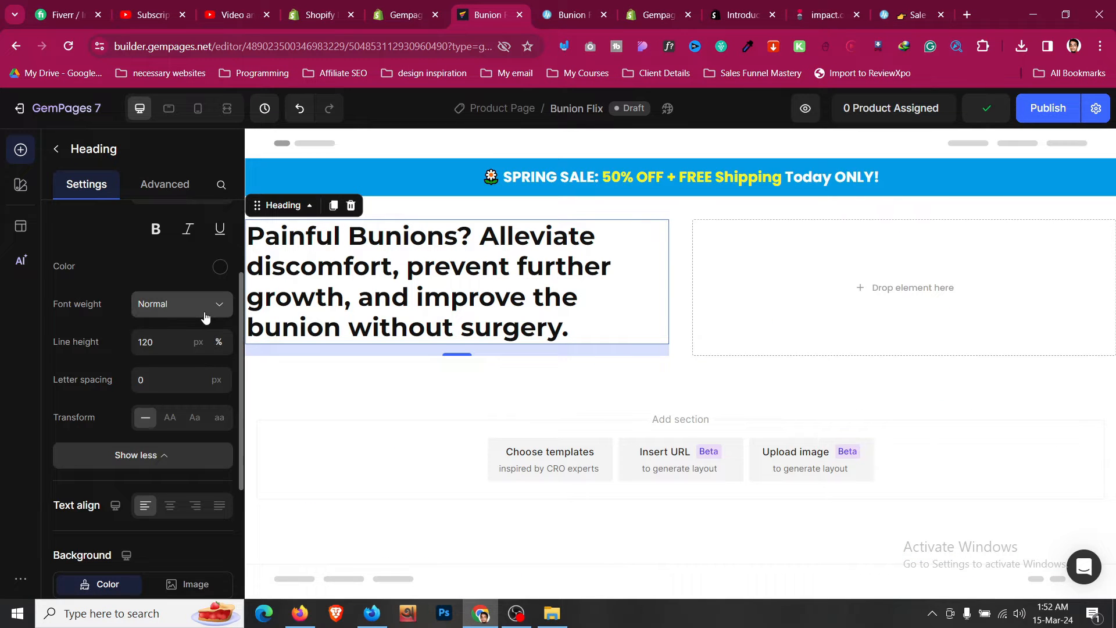
- Try Semi Bold and then Medium font weights for the heading
click(186, 305)
click(194, 466)
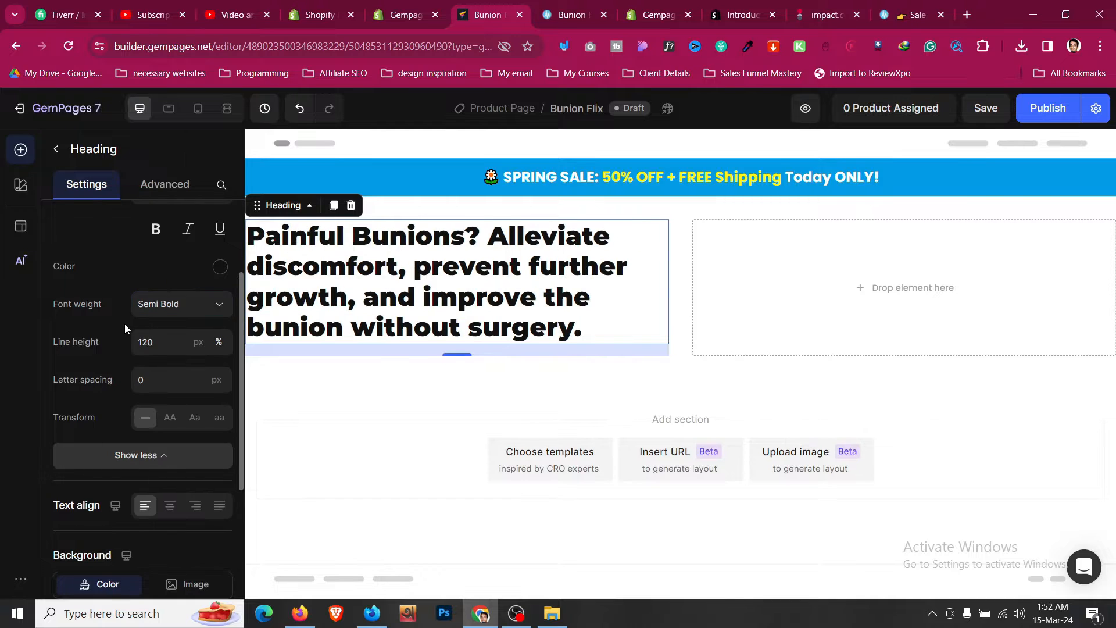
click(179, 308)
click(172, 443)
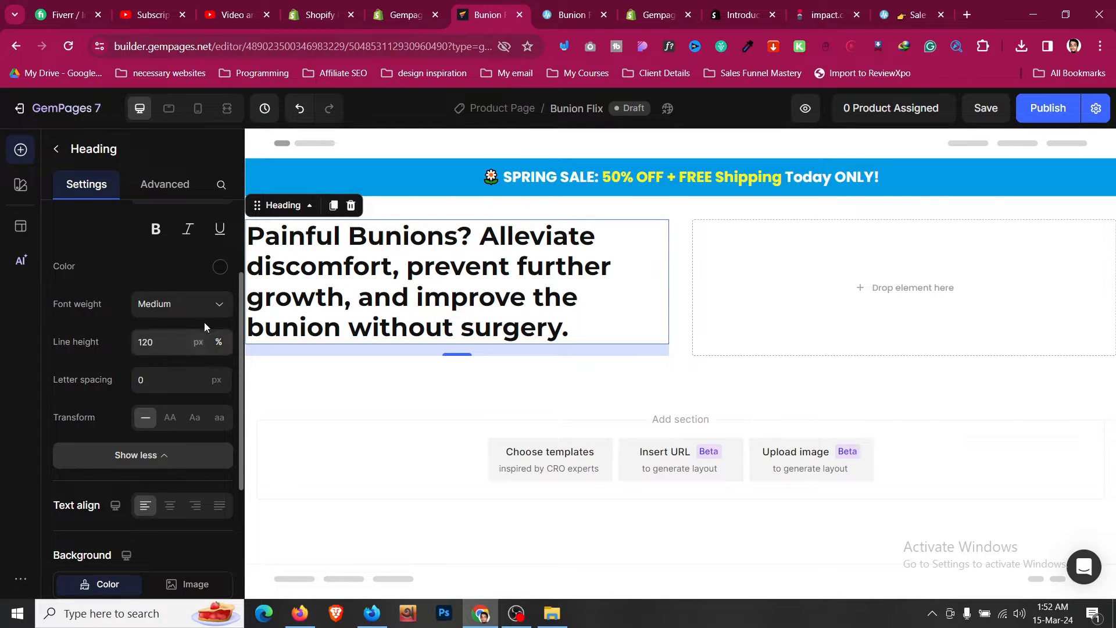
- Set the heading's font size to 35 and its font weight to Semi Bold
scroll(209, 331, up, 3)
click(220, 336)
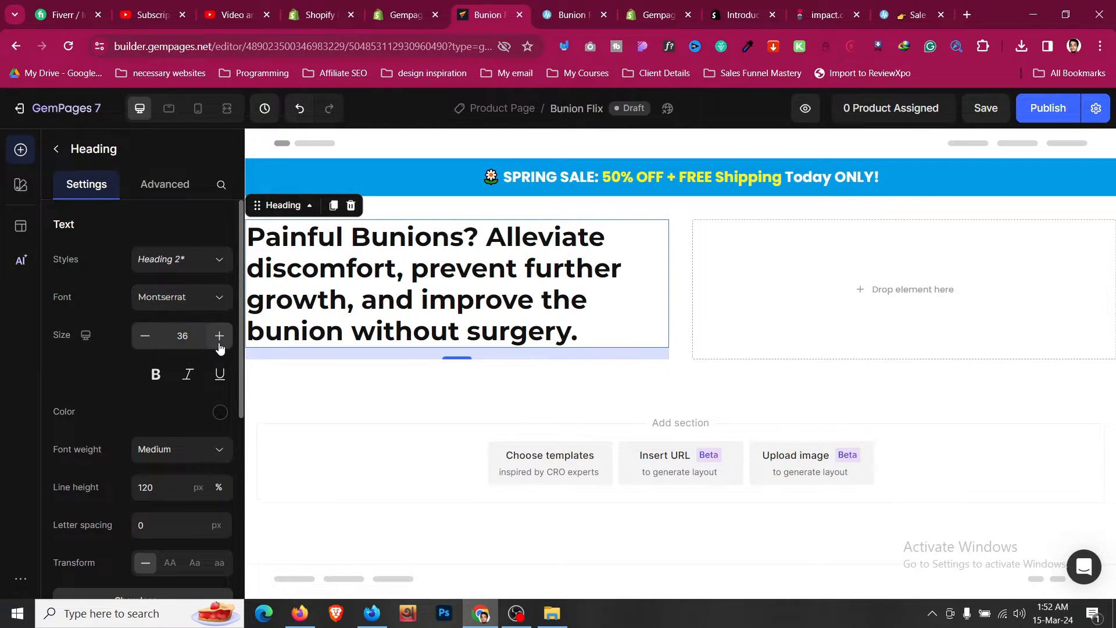
click(145, 336)
scroll(142, 348, down, 2)
click(154, 377)
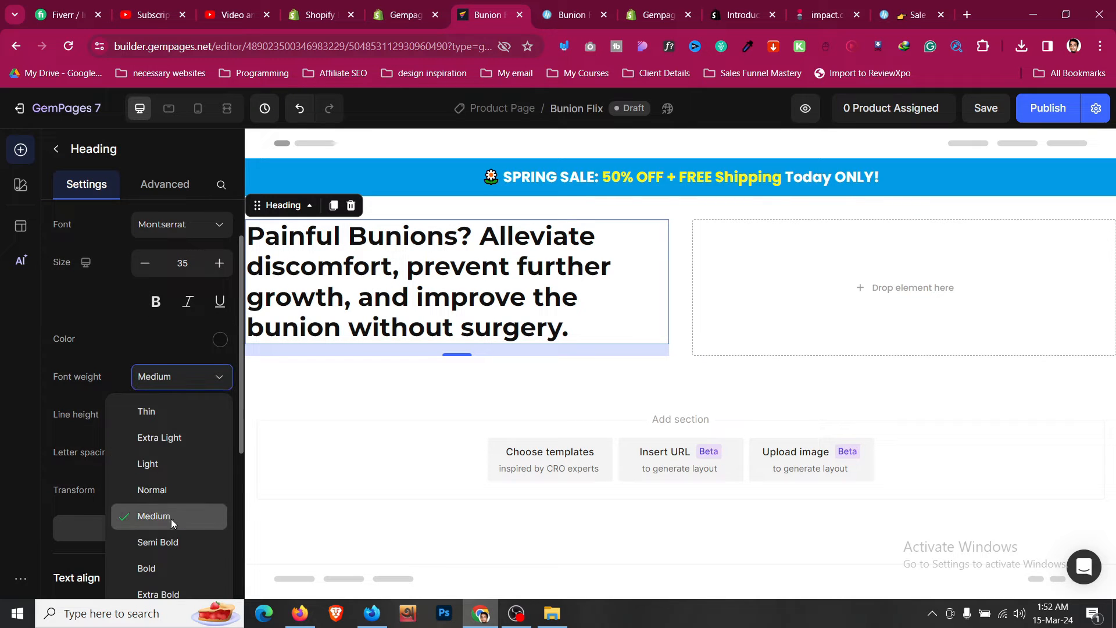
click(178, 542)
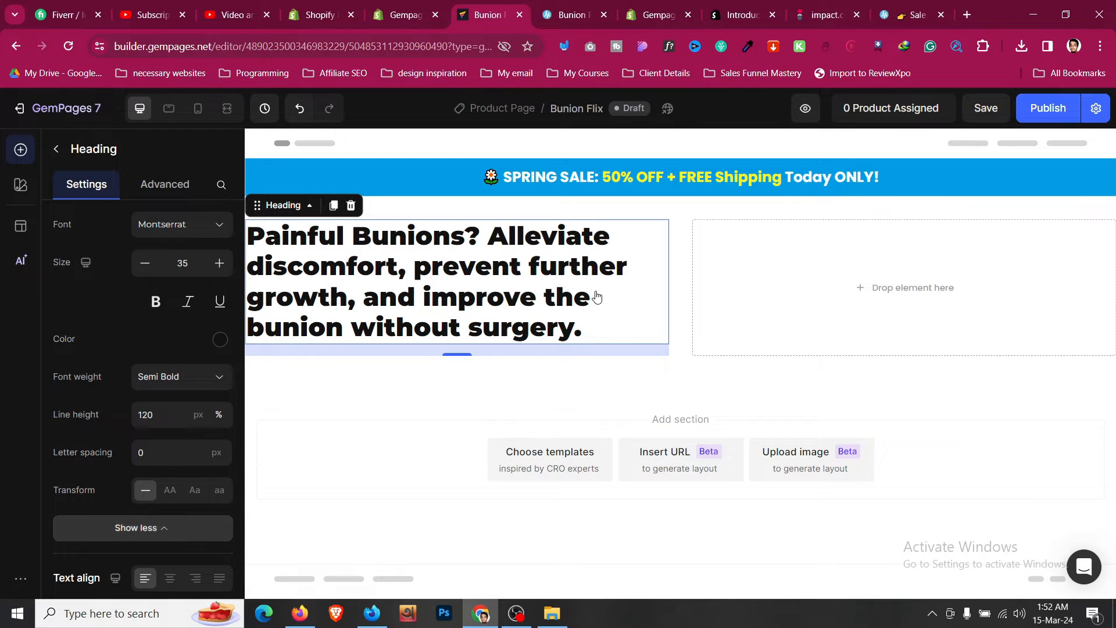
- Change the heading's font to Poppins
click(599, 219)
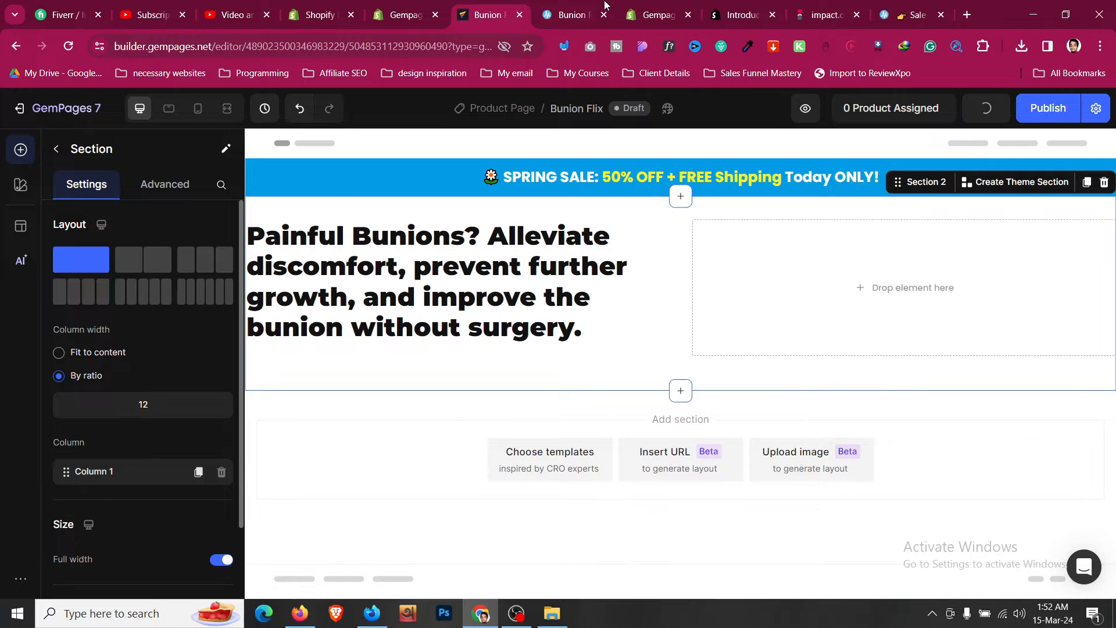
click(604, 4)
click(514, 5)
click(416, 278)
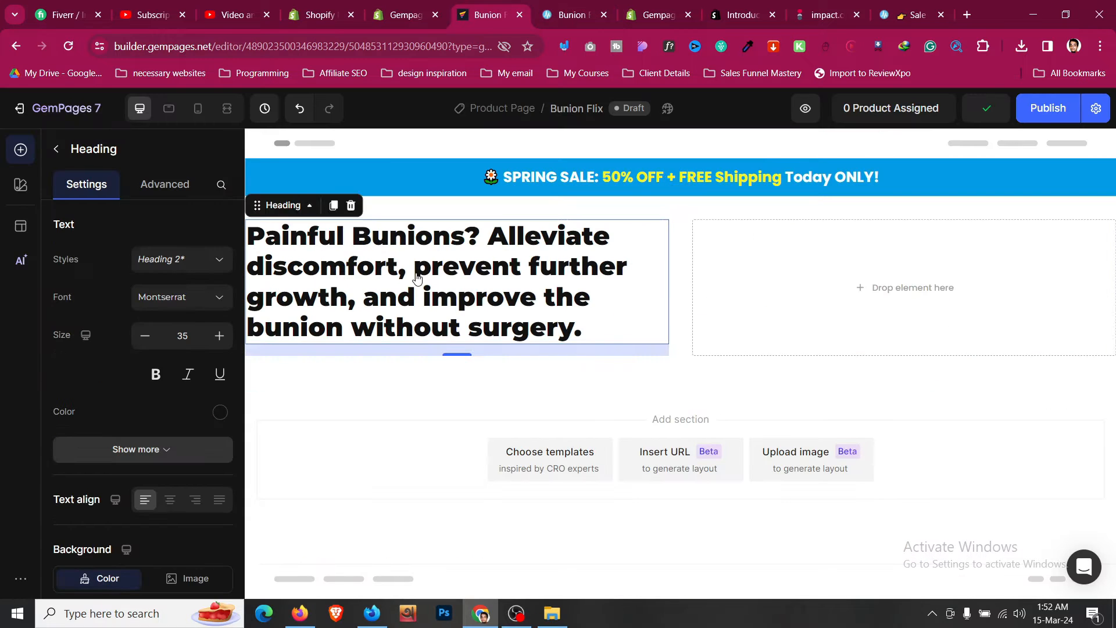
click(216, 298)
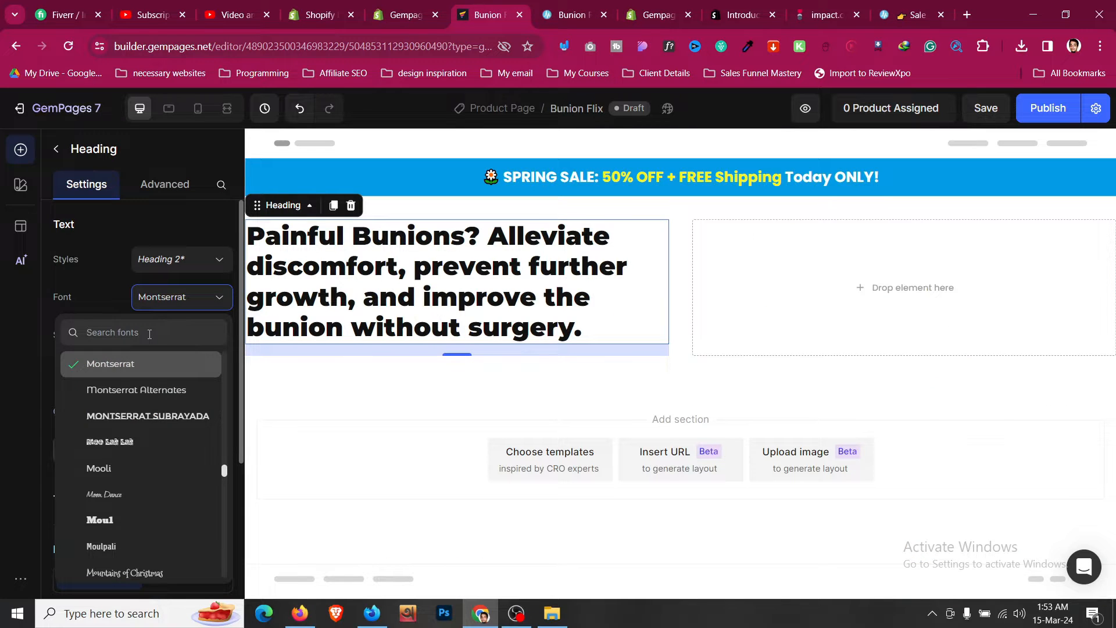
text(poppi)
click(147, 361)
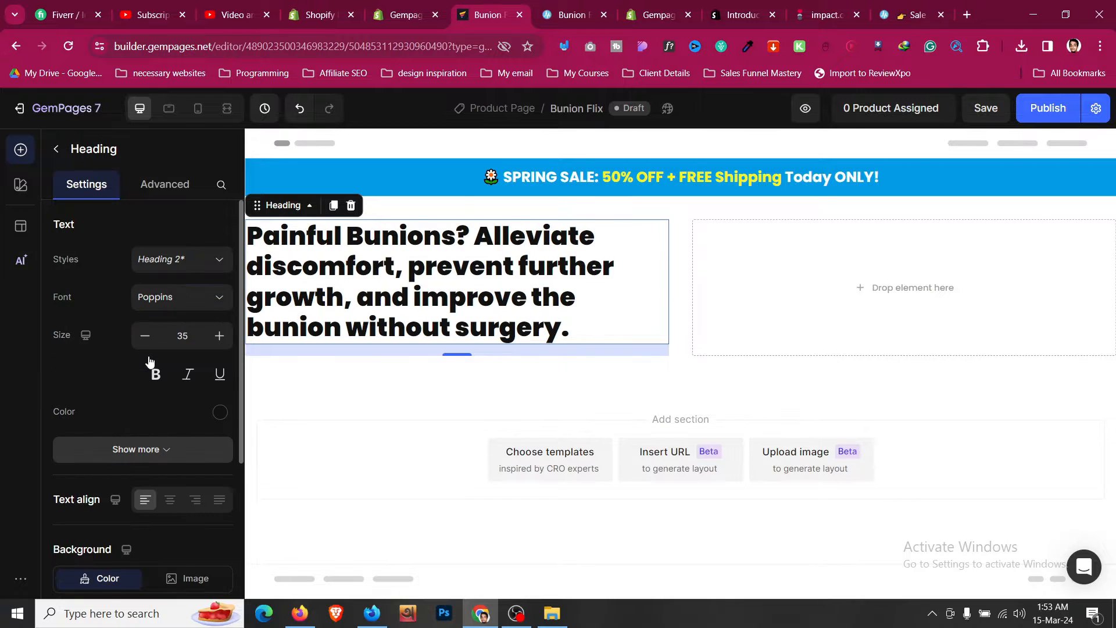
- Select the whole headline text and clear its inline formatting
scroll(179, 369, down, 1)
click(411, 297)
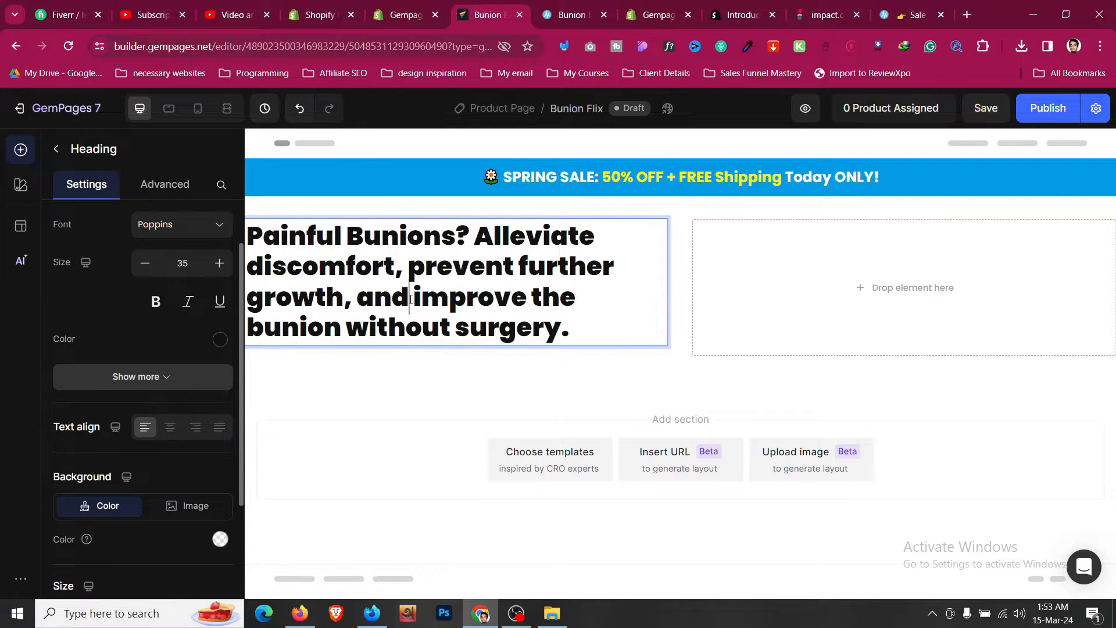
triple_click(411, 230)
click(625, 197)
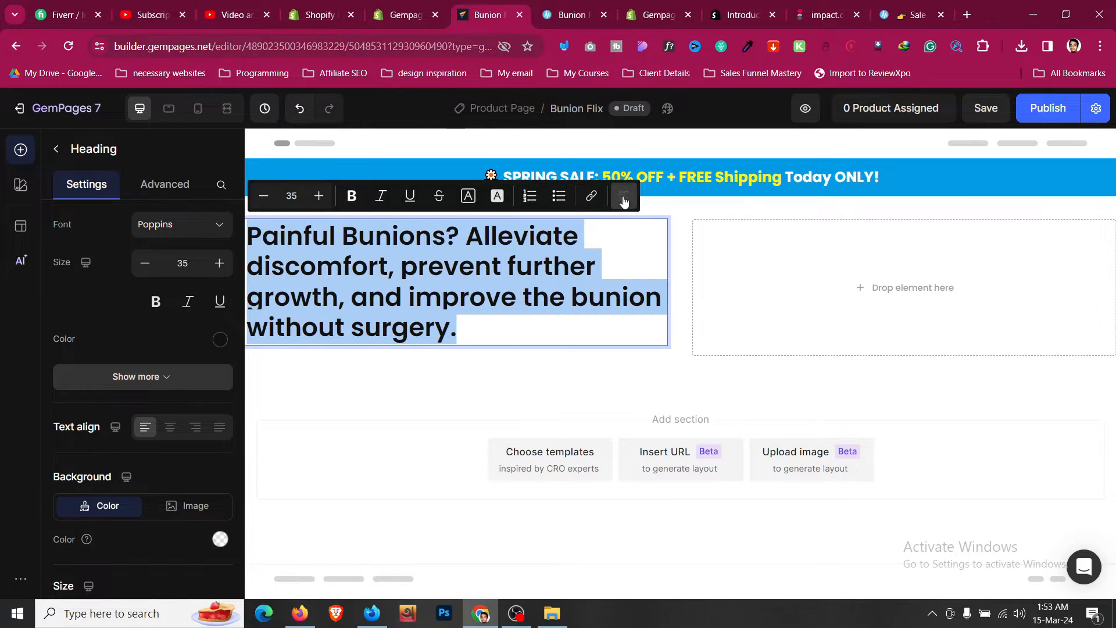
click(486, 297)
scroll(203, 238, up, 1)
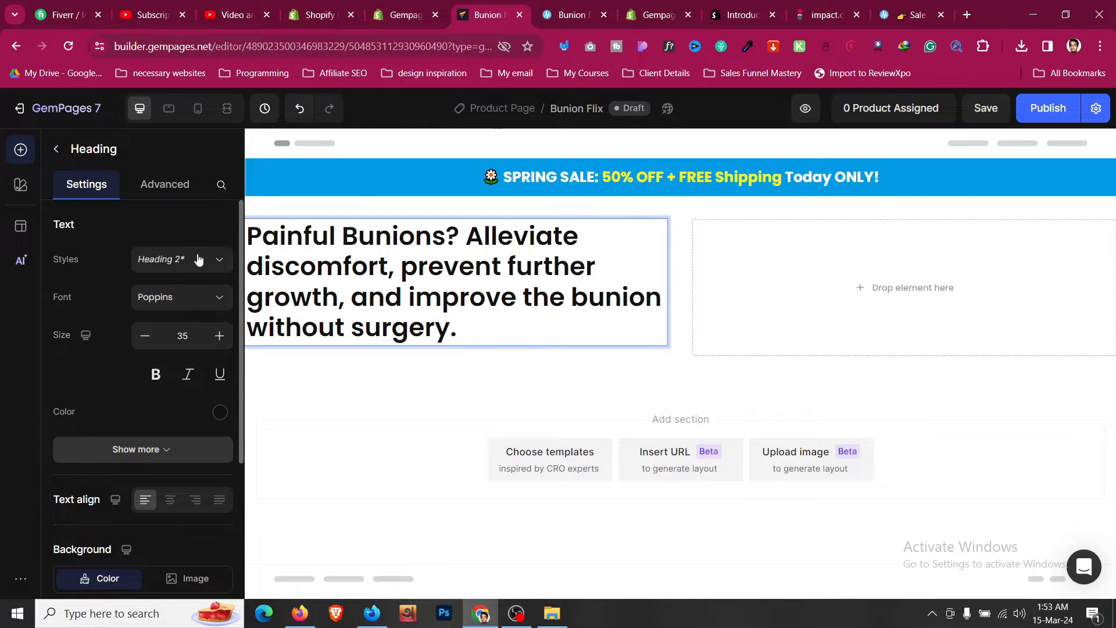
- Switch the heading's font to Montserrat with a Bold font weight
click(200, 261)
click(69, 290)
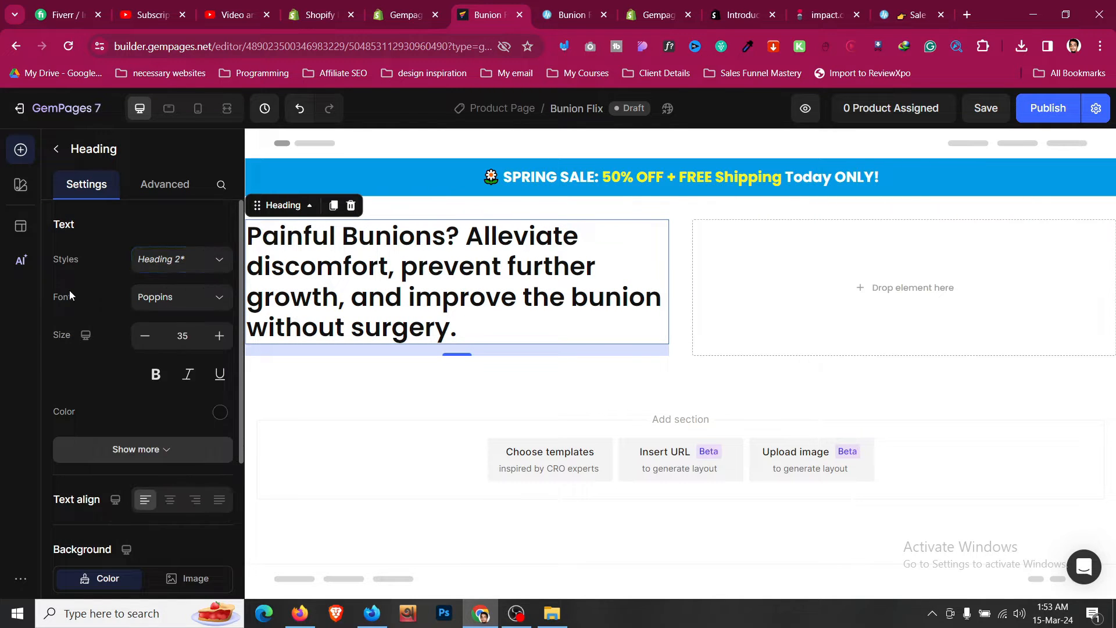
scroll(134, 378, down, 1)
click(134, 378)
scroll(175, 325, down, 1)
click(177, 318)
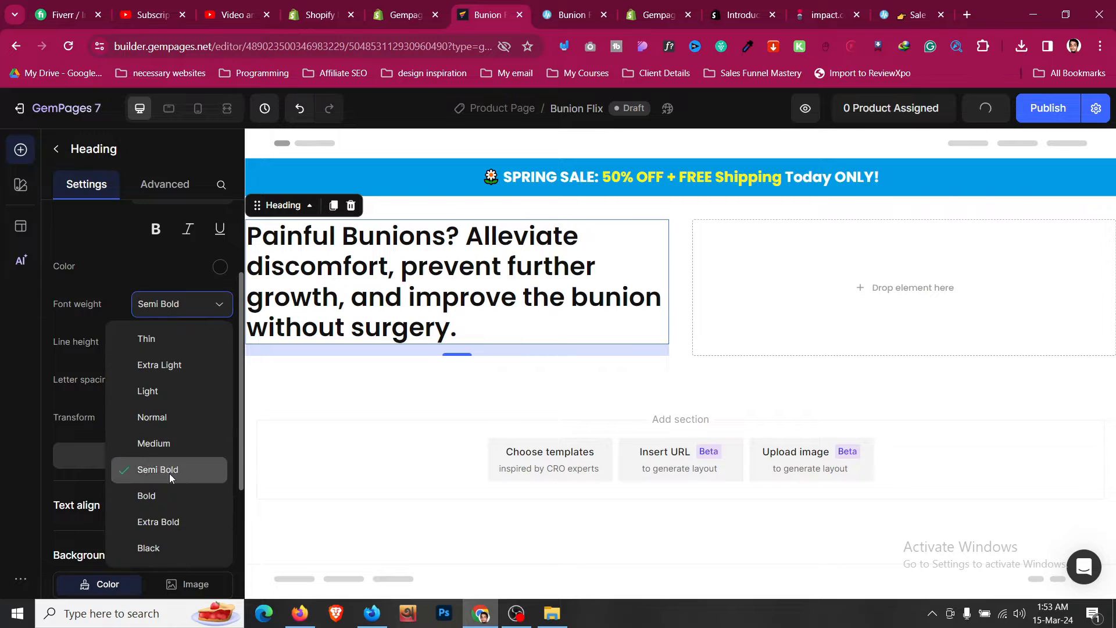
click(173, 492)
scroll(174, 360, up, 1)
click(193, 226)
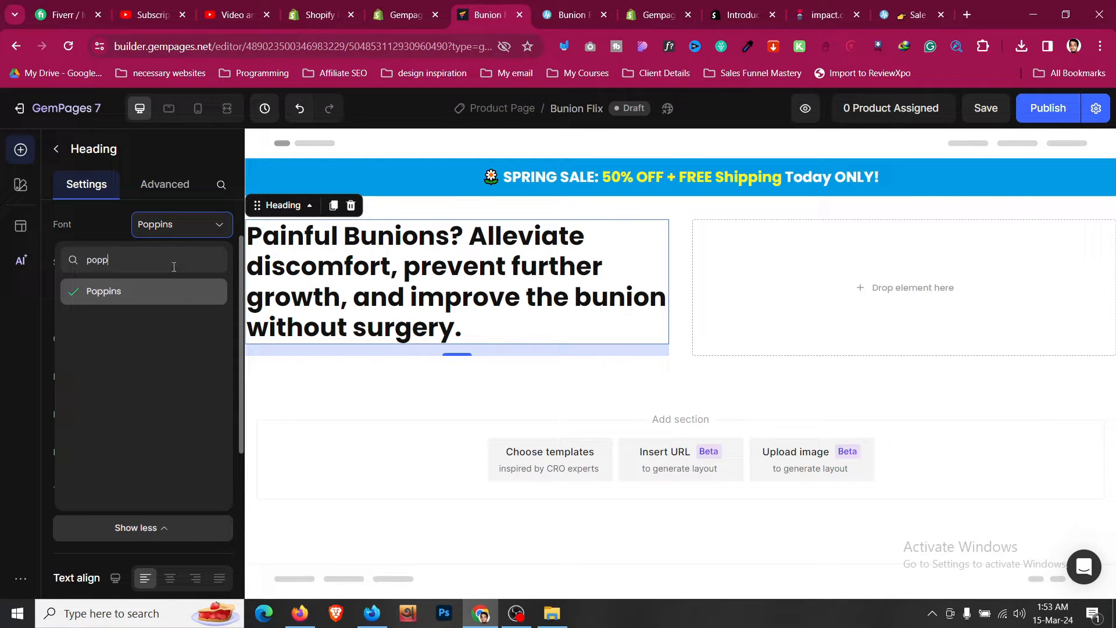
key(ctrl+a)
text(mont)
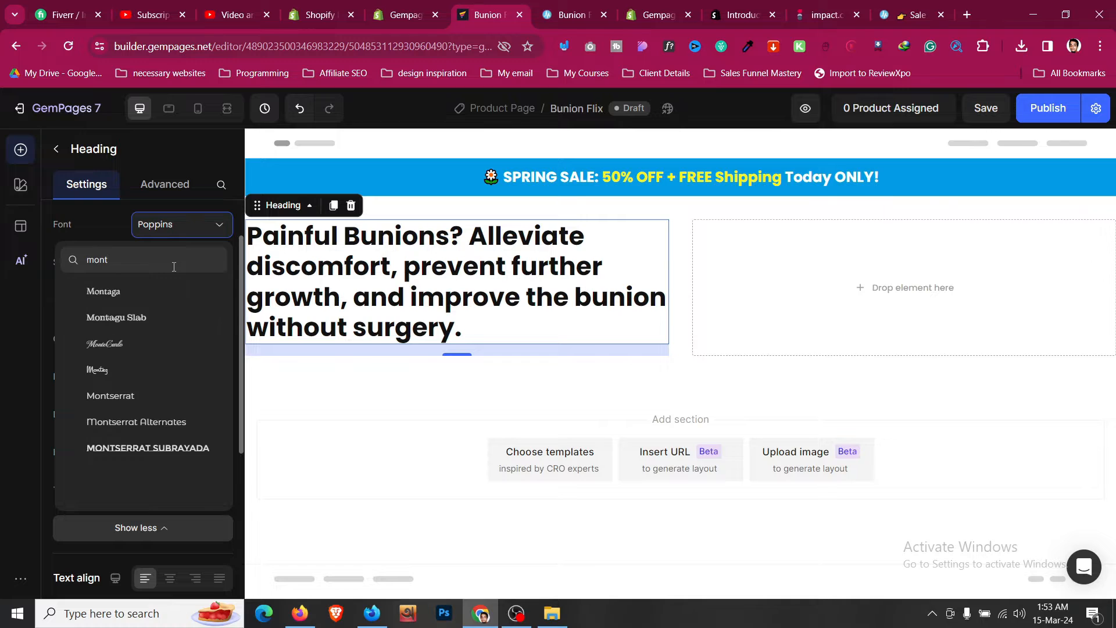
click(169, 394)
- Try Semi Bold weight and nudging the heading size up to 37 and back down to 35
click(175, 377)
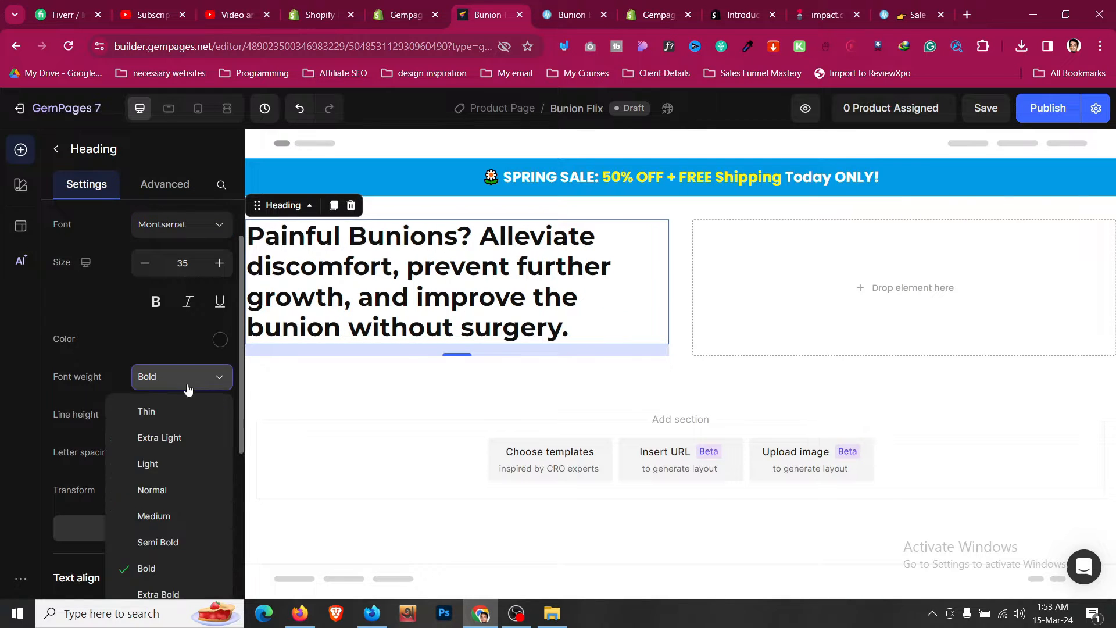
click(169, 542)
click(220, 262)
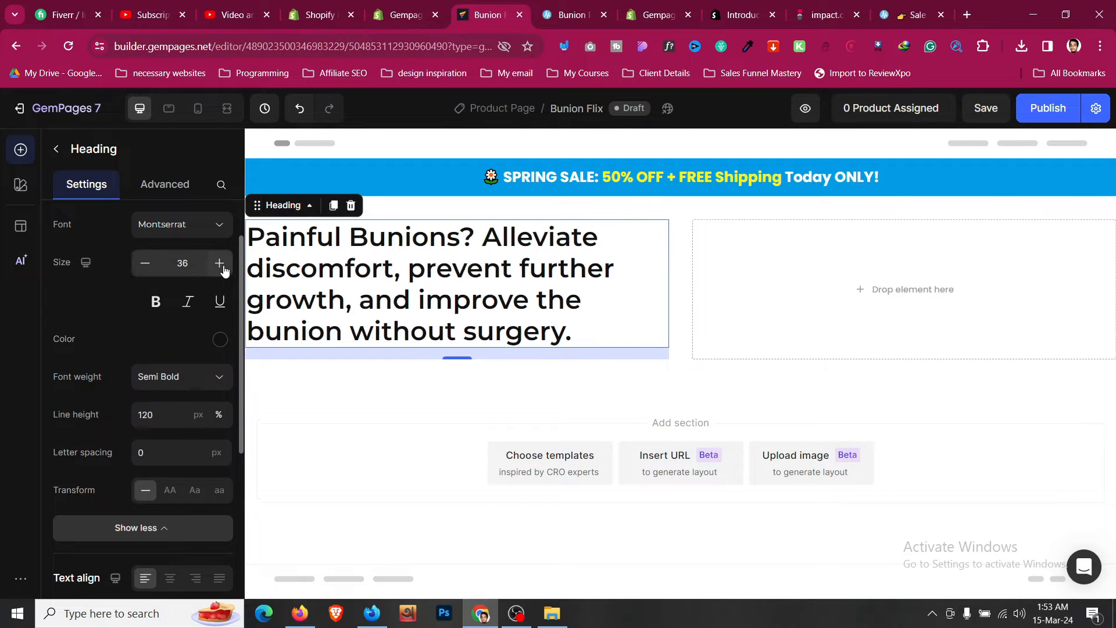
click(219, 263)
click(145, 263)
click(145, 262)
- Set the heading's font weight back to Bold
click(155, 303)
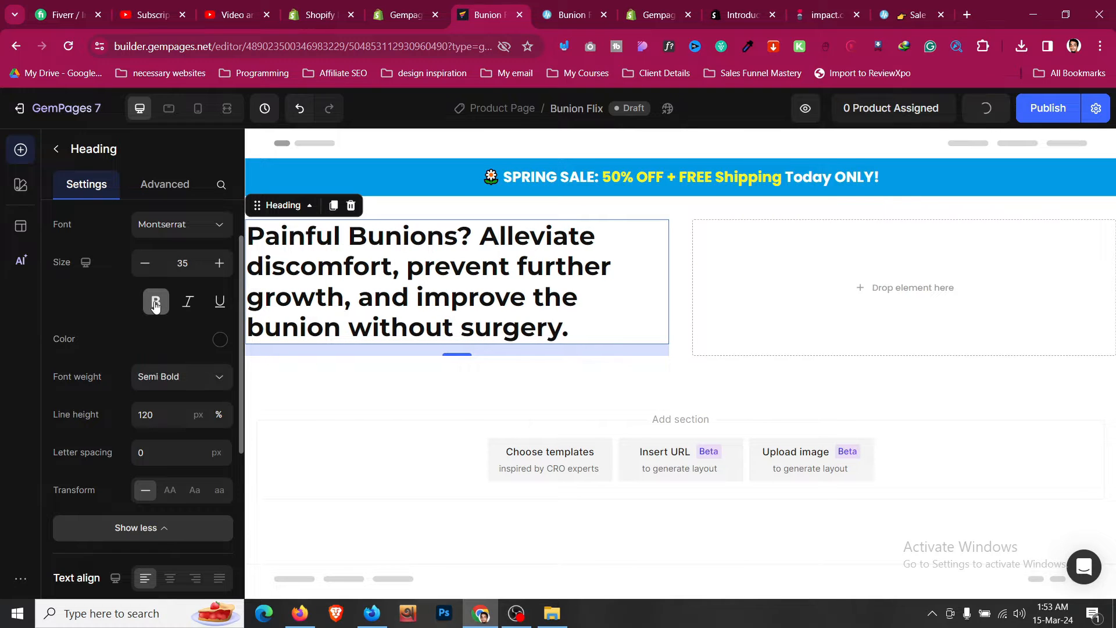
click(165, 386)
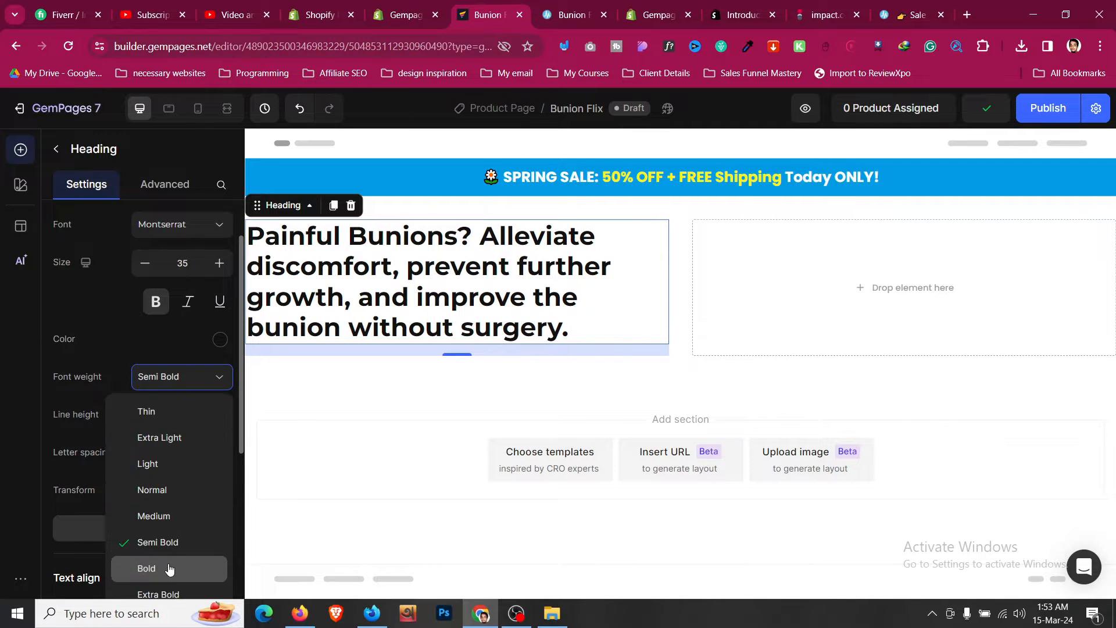
click(150, 567)
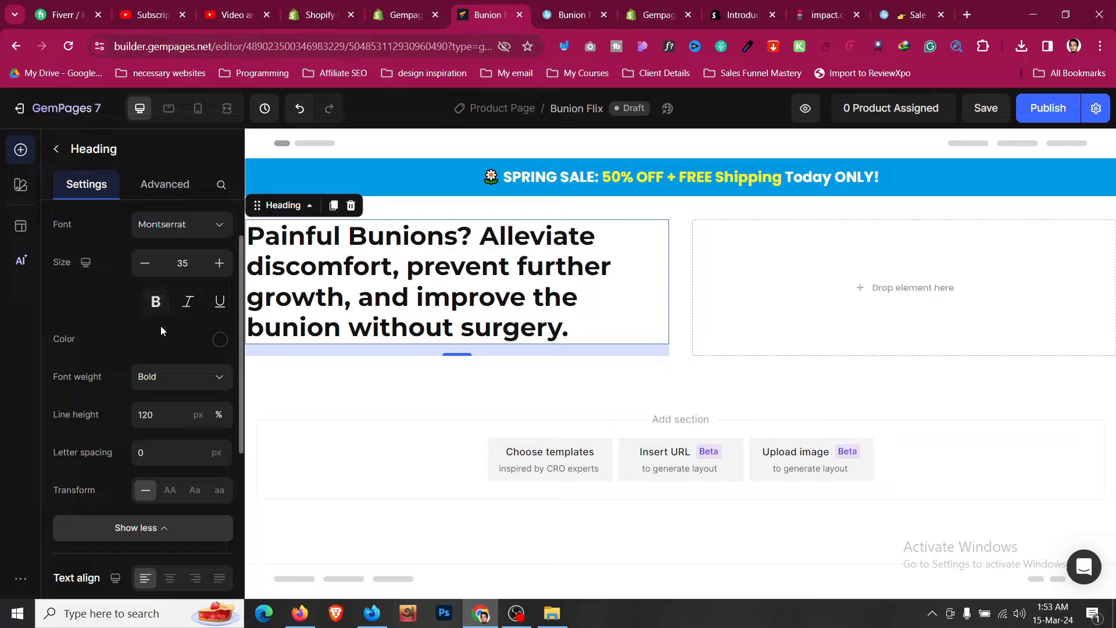
- Duplicate the sale banner text block and move the copy below the headline
click(568, 7)
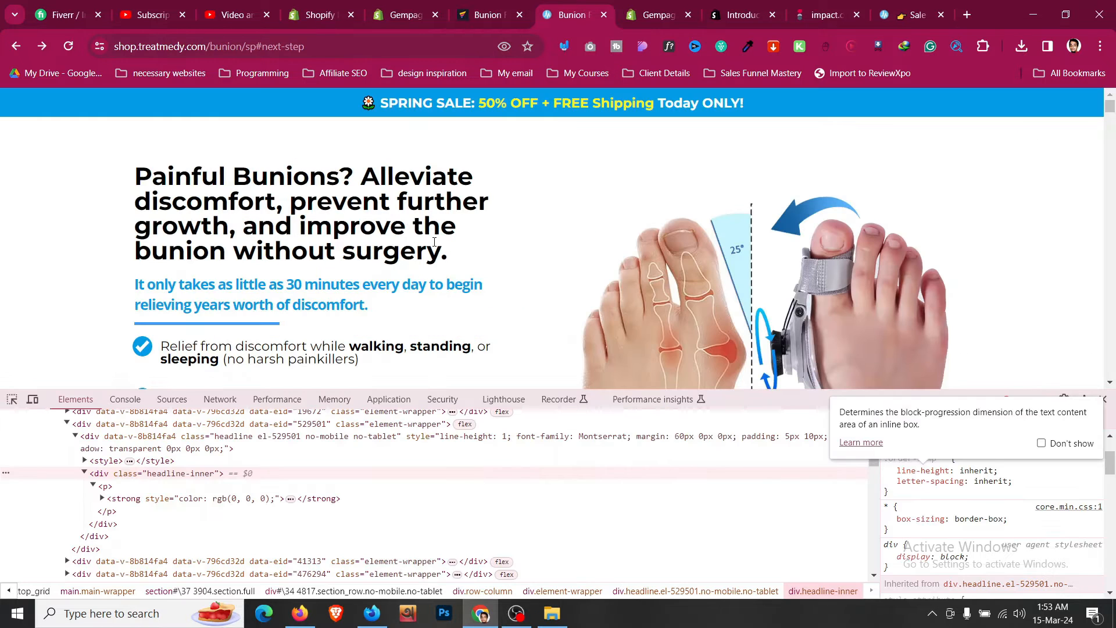
scroll(413, 281, down, 1)
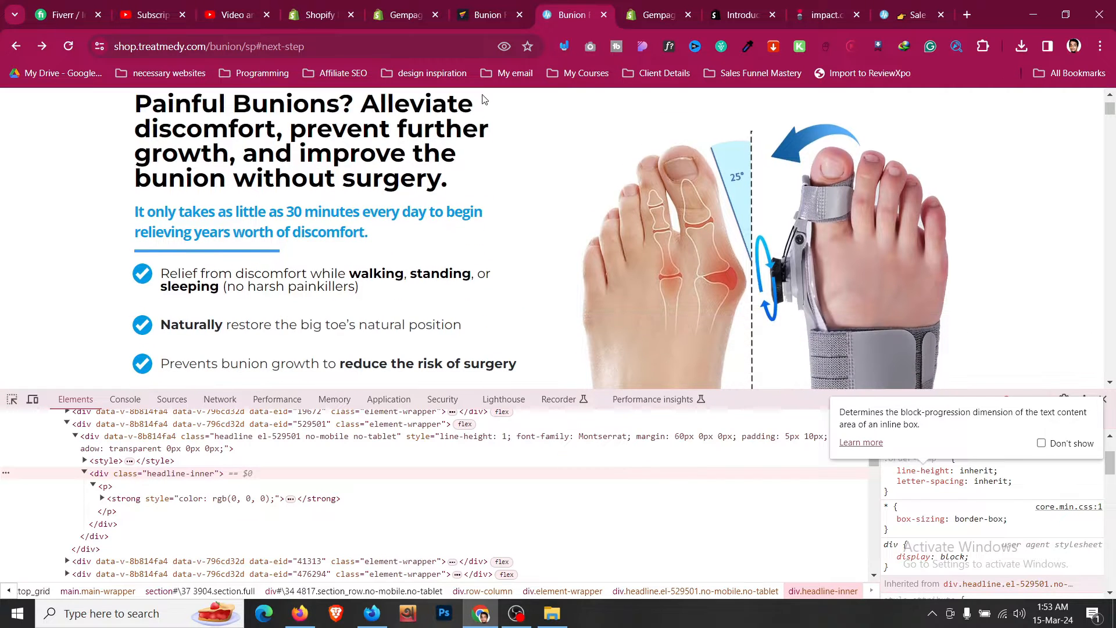
click(484, 10)
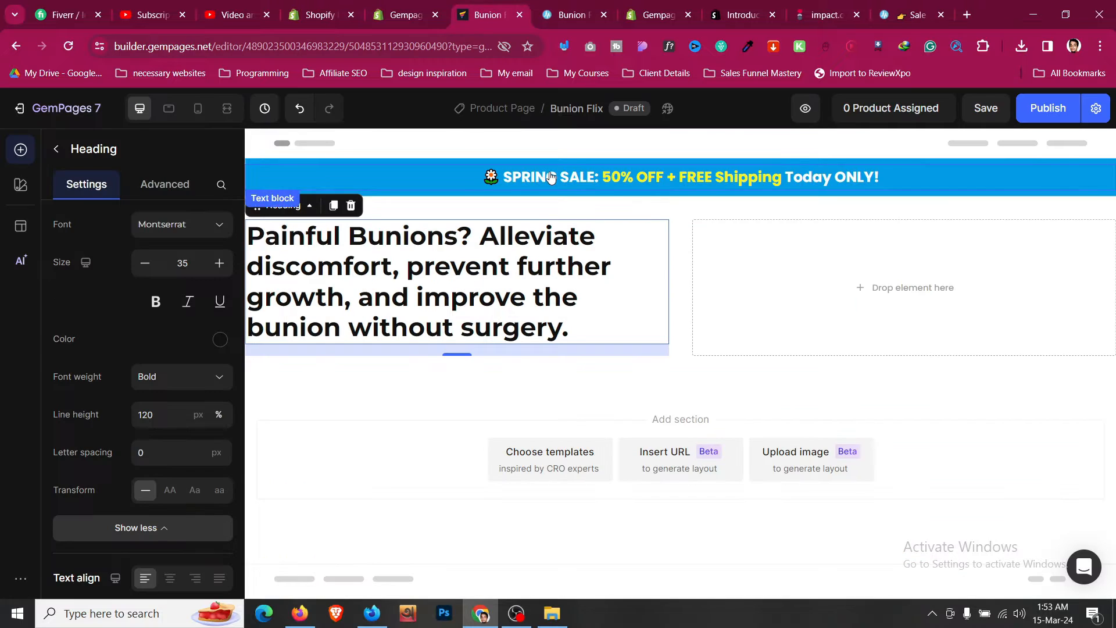
click(342, 204)
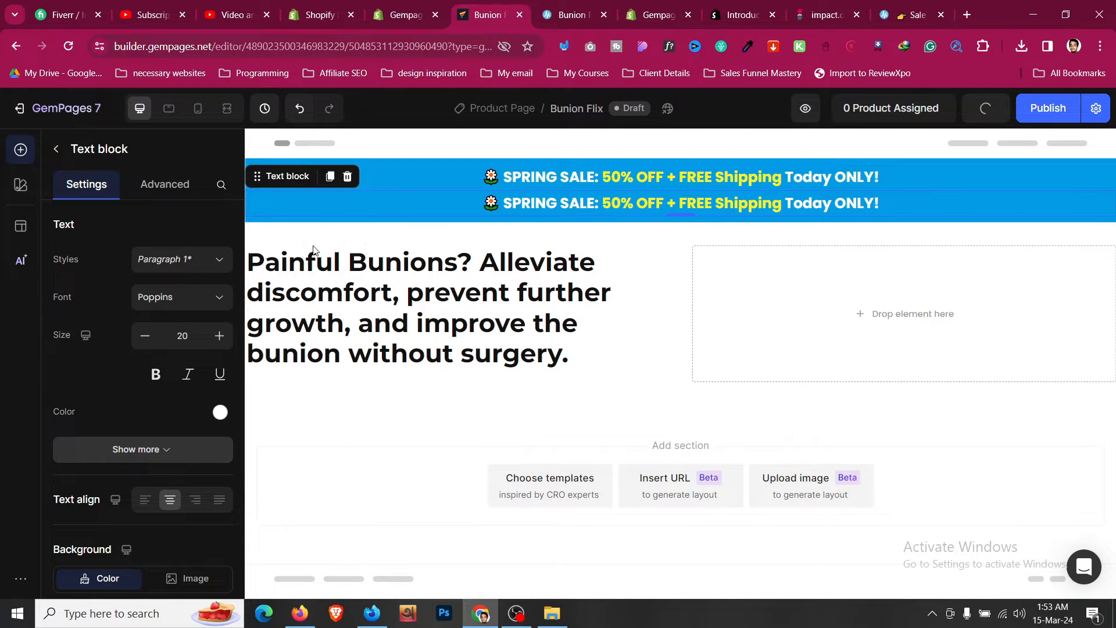
drag(292, 173, 314, 364)
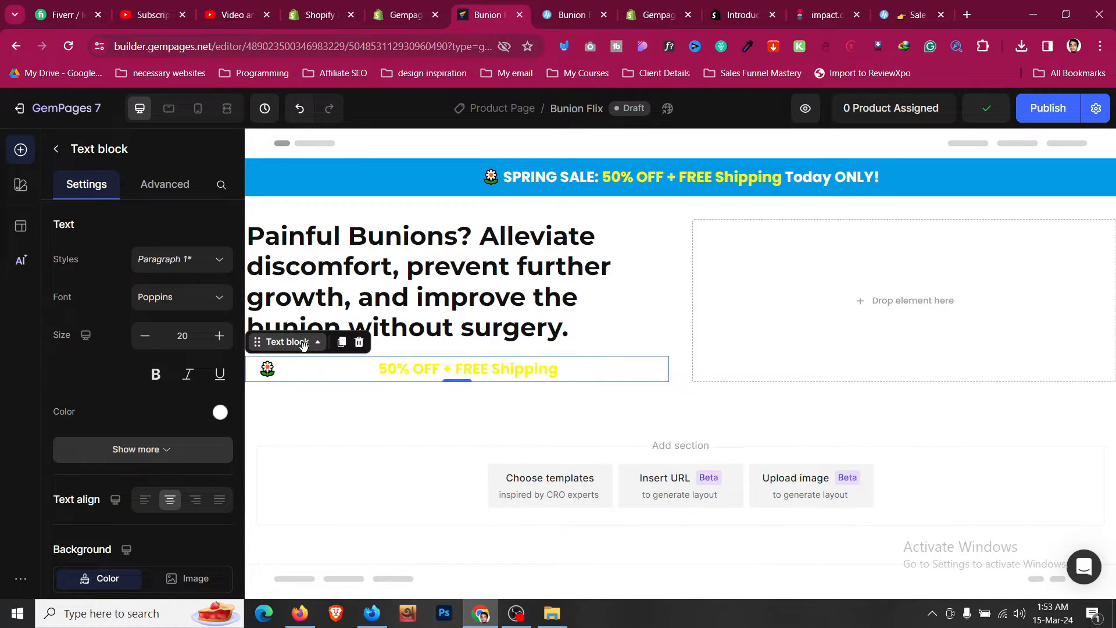
click(670, 381)
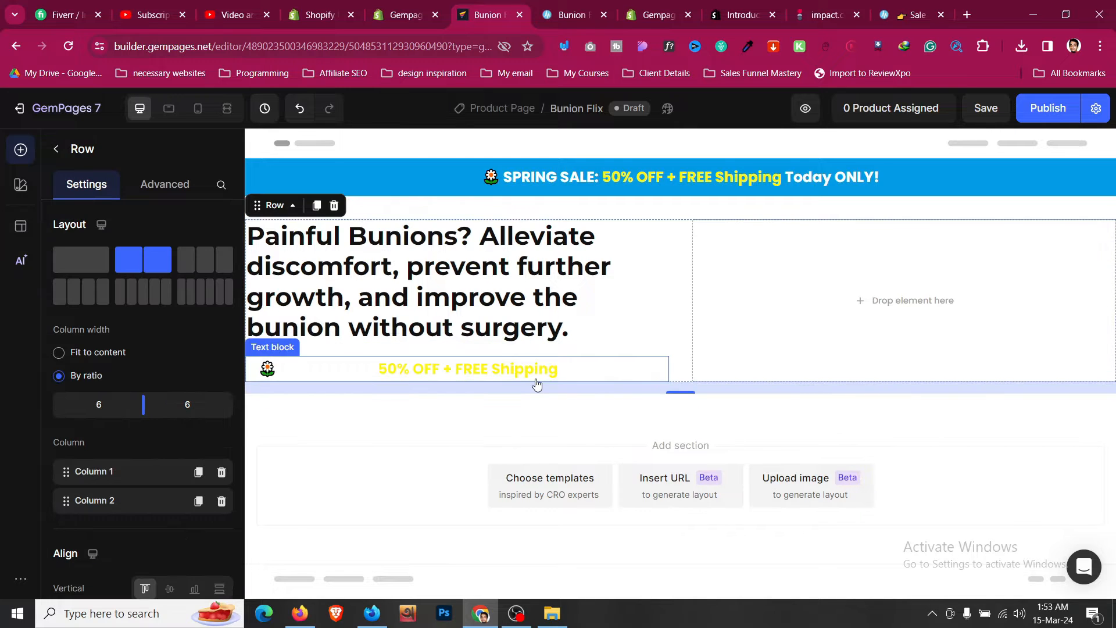
- Replace the copied block's text with the reference subheading 'It only takes as little as 30 minutes every day to begin relieving years worth of discomfort.' and left-align it
click(572, 16)
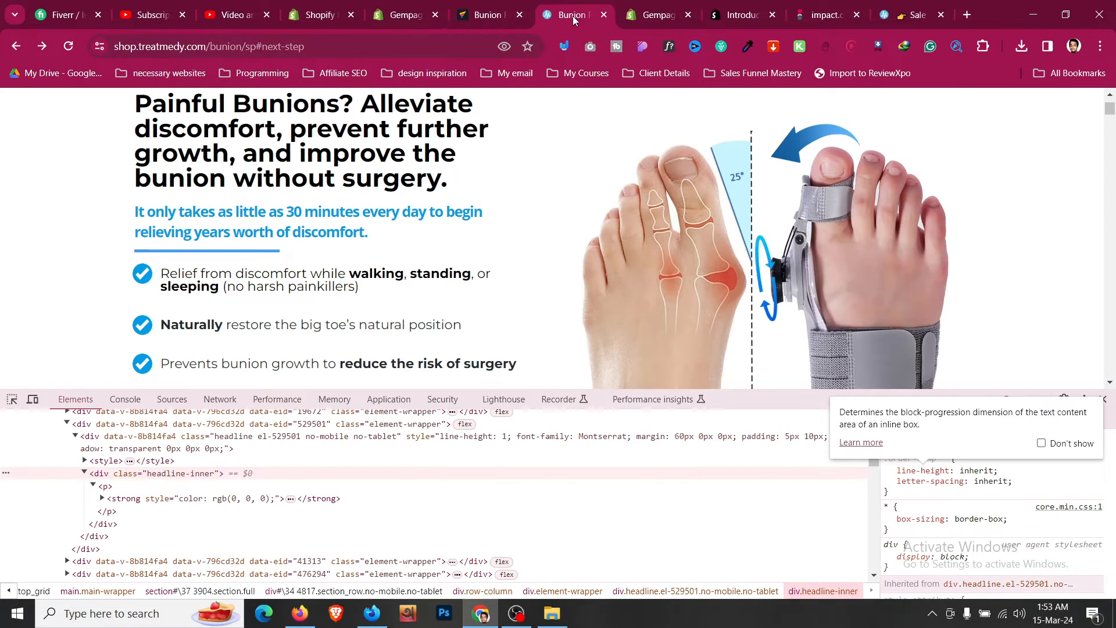
triple_click(356, 231)
click(488, 15)
click(486, 370)
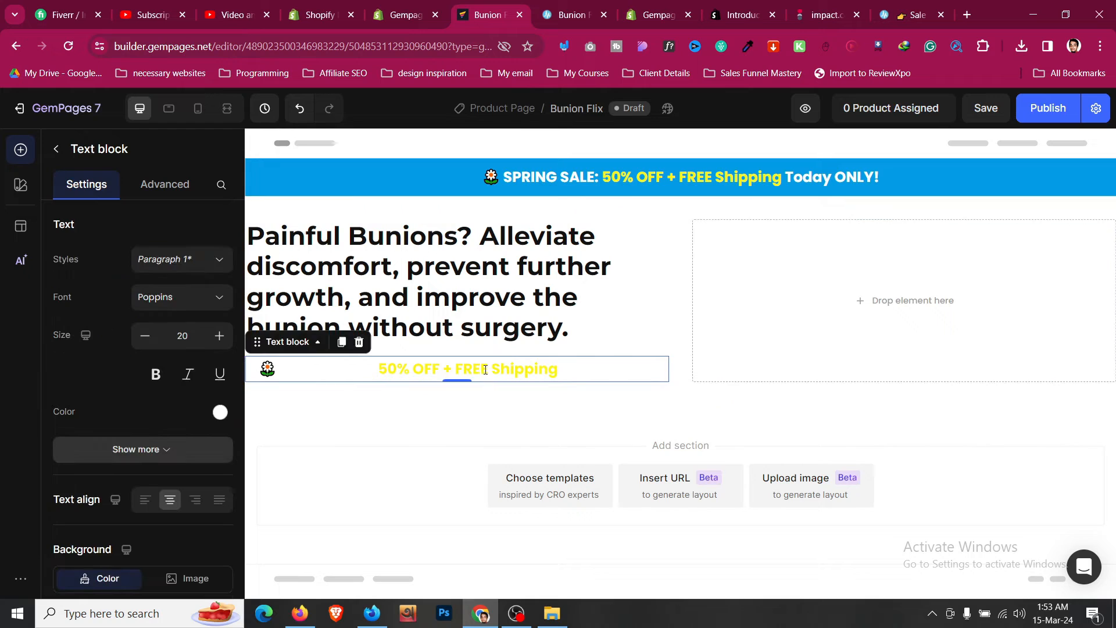
click(486, 370)
key(ctrl+a)
key(ctrl+v)
key(BackSpace)
key(BackSpace)
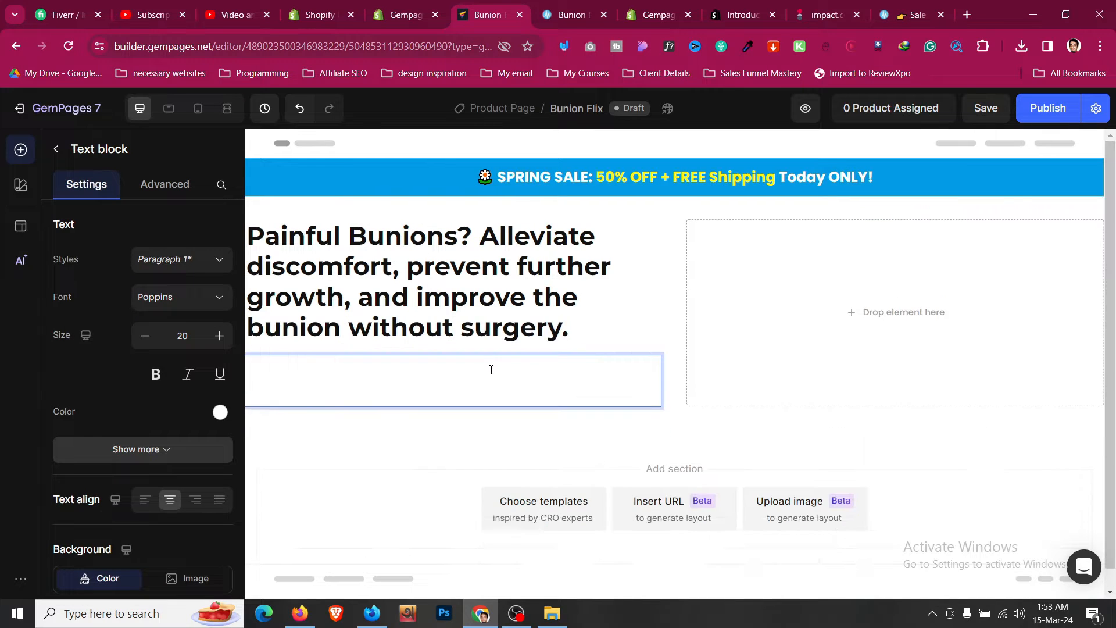
click(490, 320)
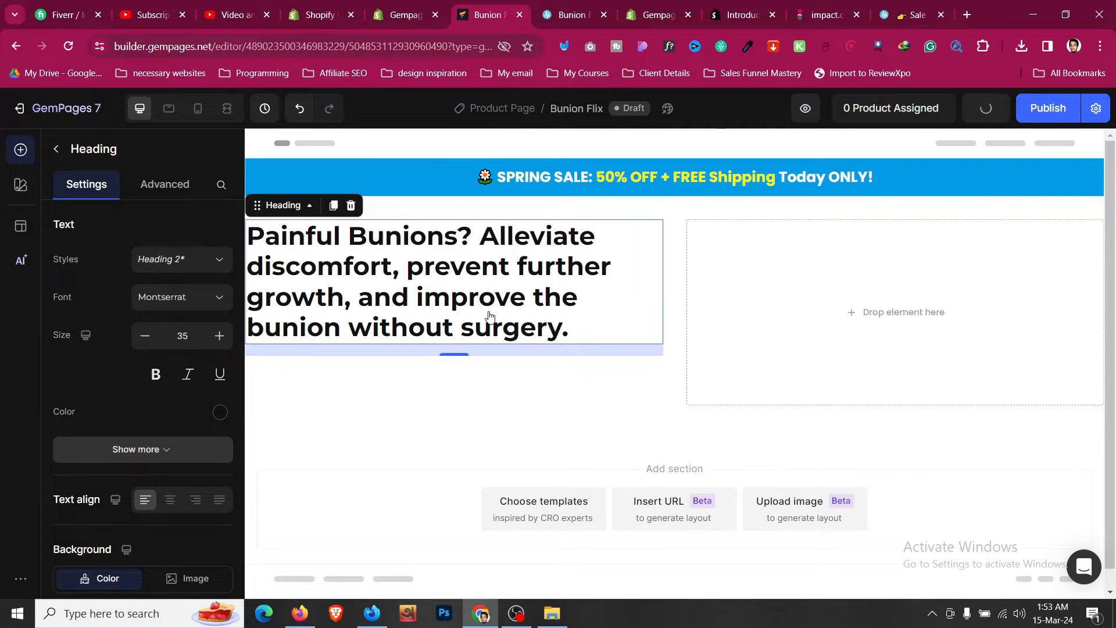
click(168, 184)
click(541, 378)
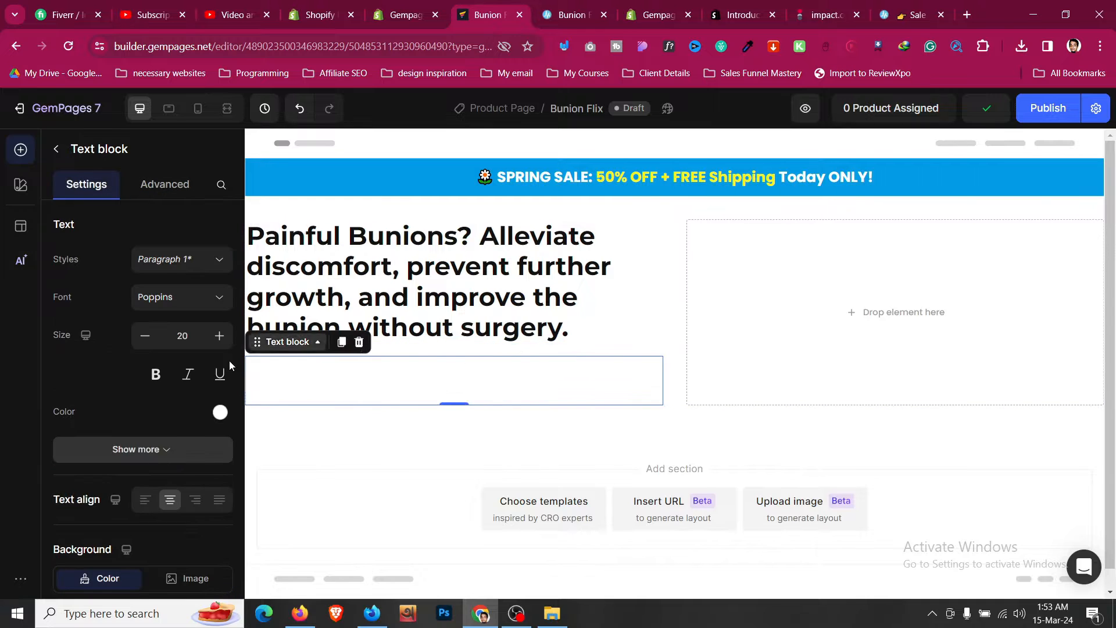
click(144, 504)
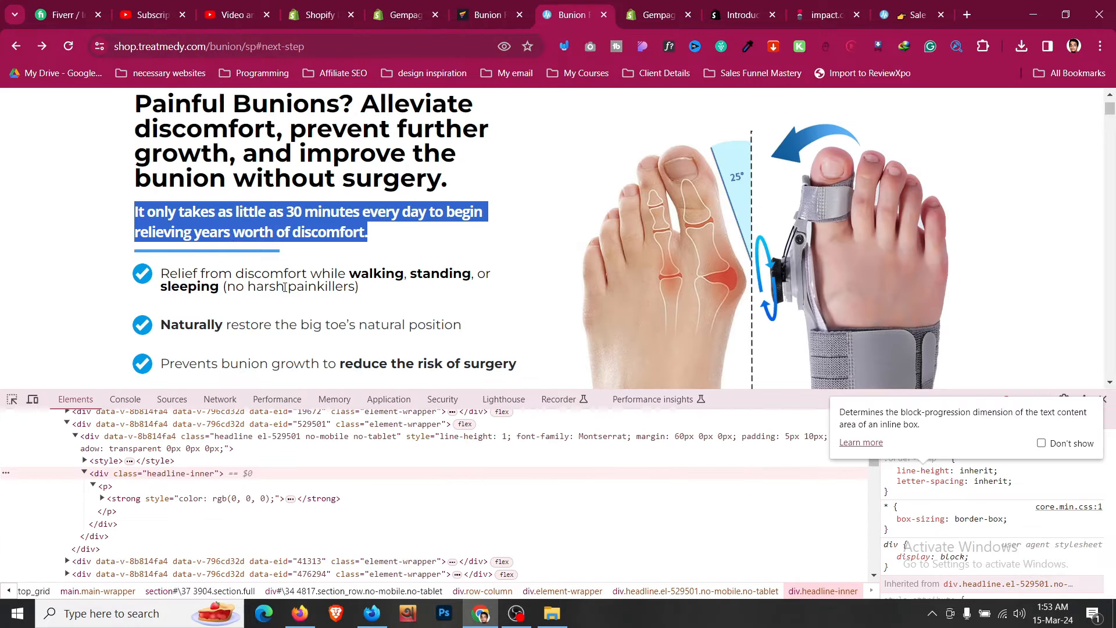
- Inspect the reference subheading's styles in the developer tools and copy its text color value
key(ctrl+Tab)
click(12, 400)
click(221, 230)
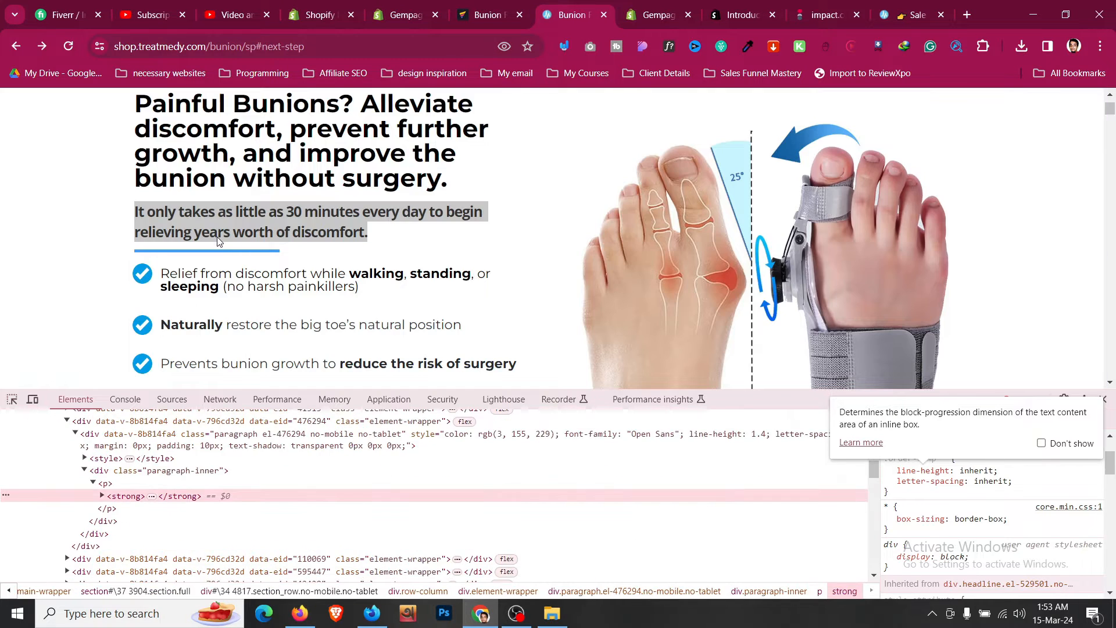
click(210, 472)
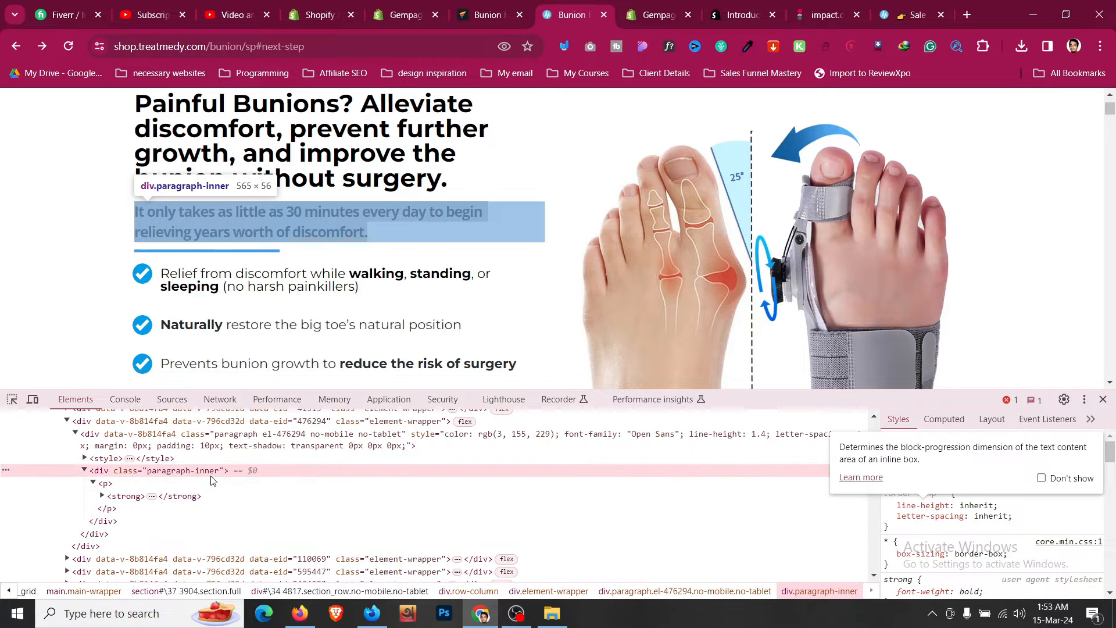
click(283, 483)
scroll(1006, 527, down, 6)
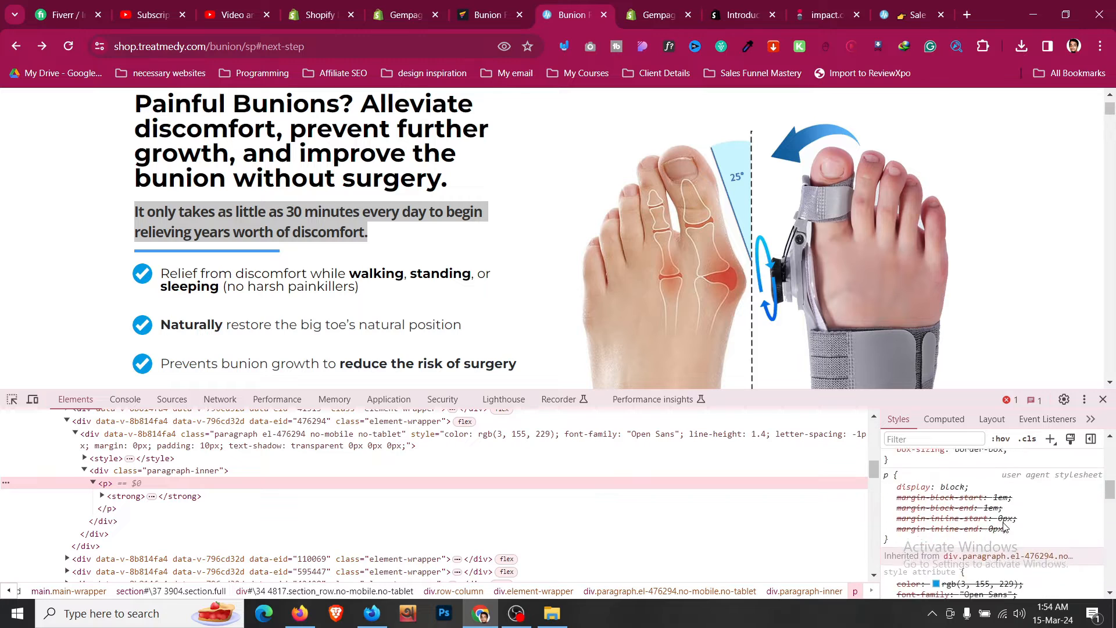
click(936, 513)
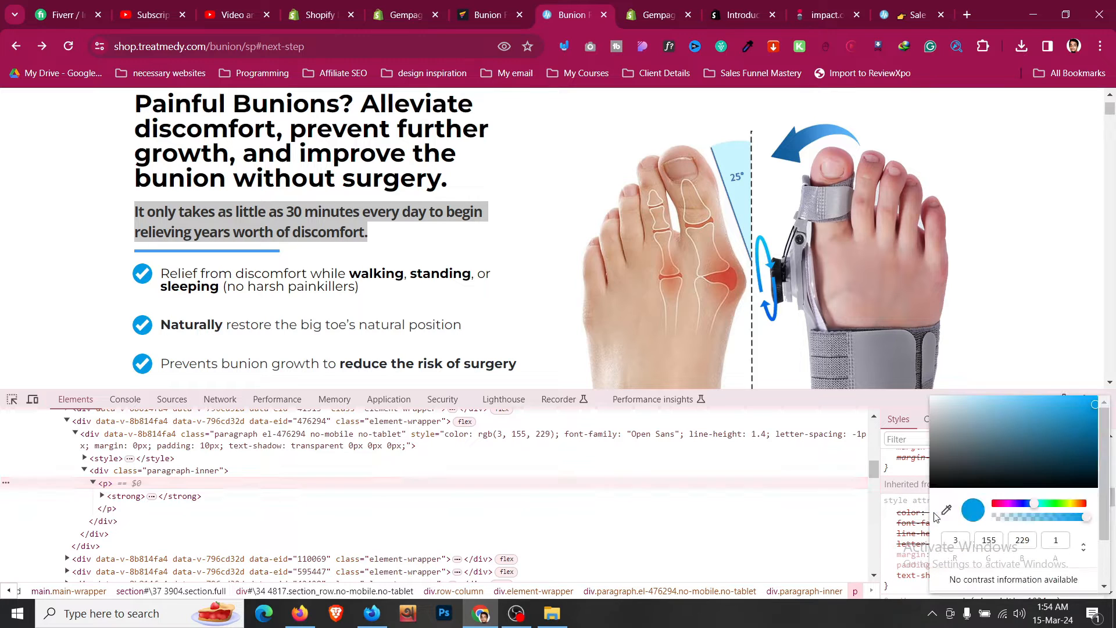
click(1084, 547)
click(1013, 406)
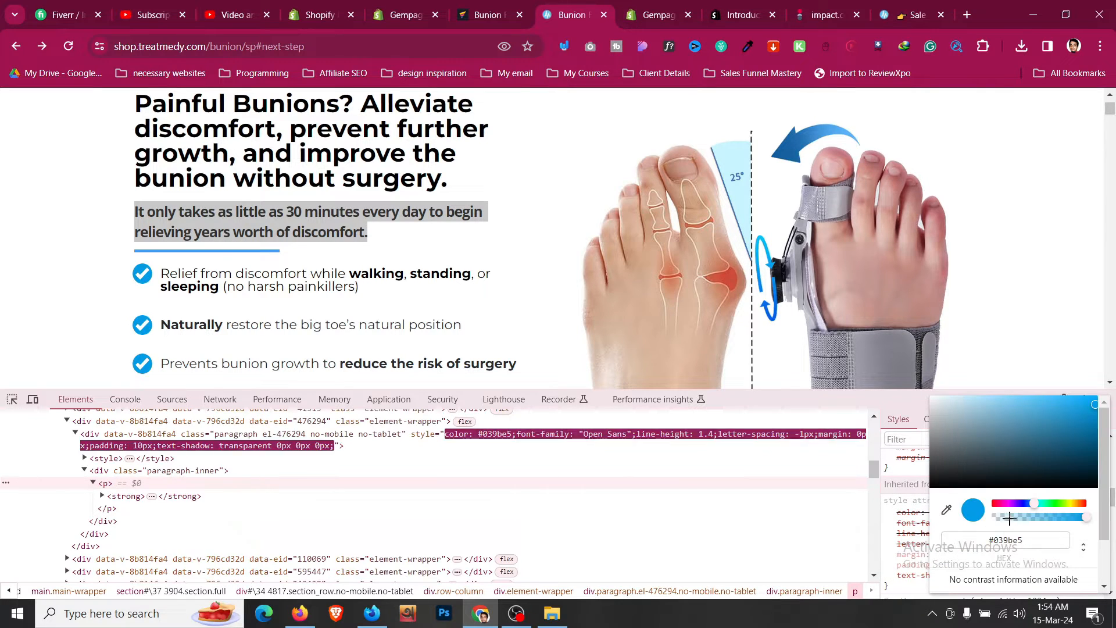
click(1019, 540)
- Set the subheading text block's color to #039be5
click(489, 14)
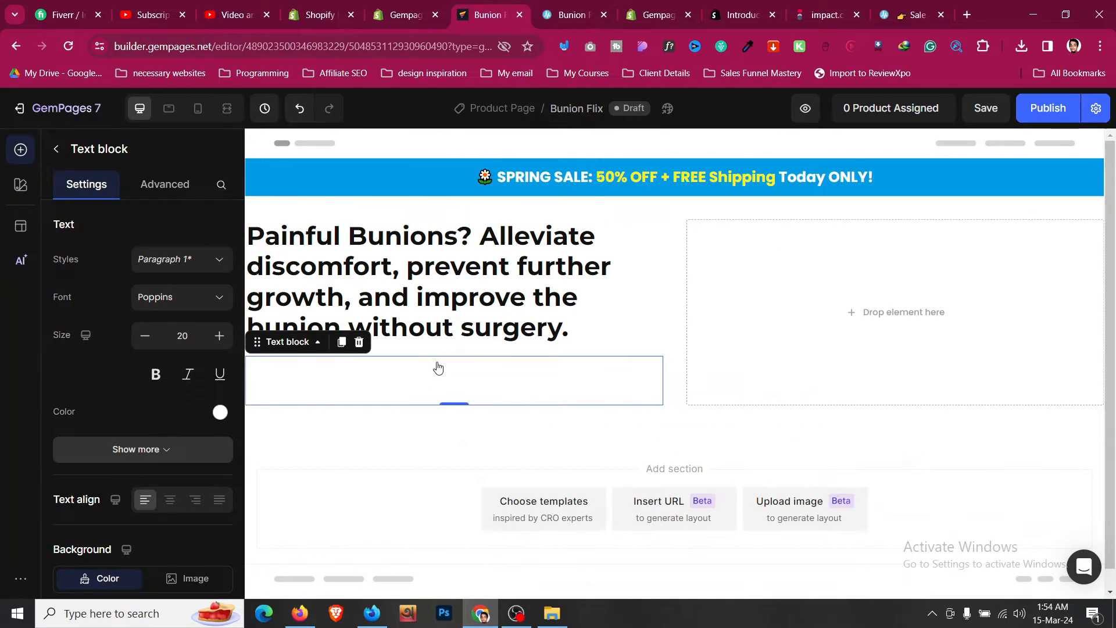
click(224, 413)
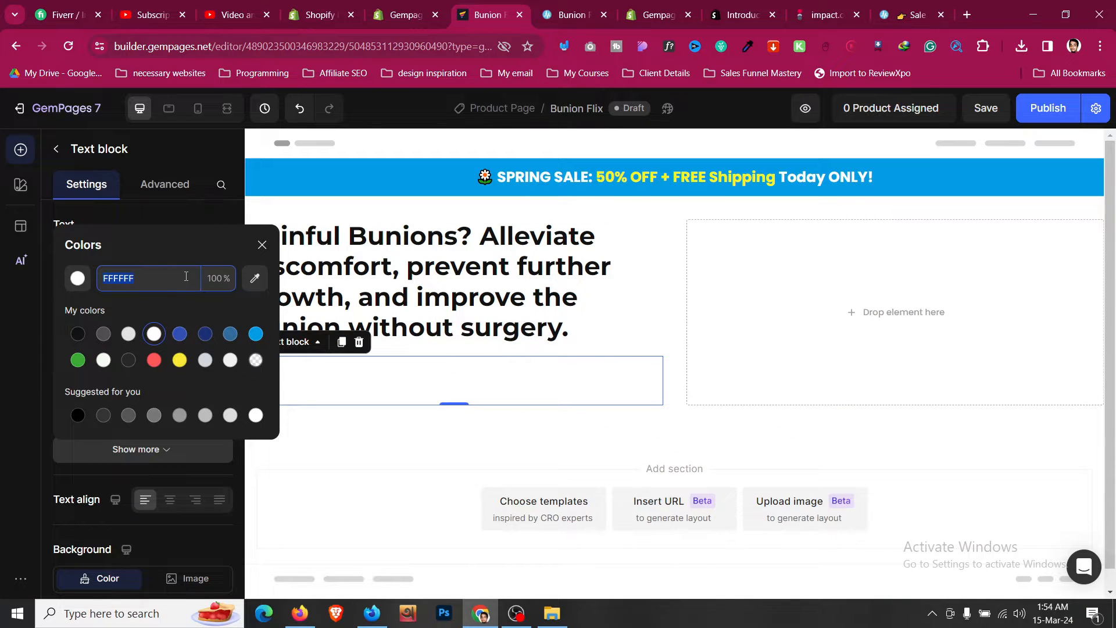
text(039BE5)
click(187, 215)
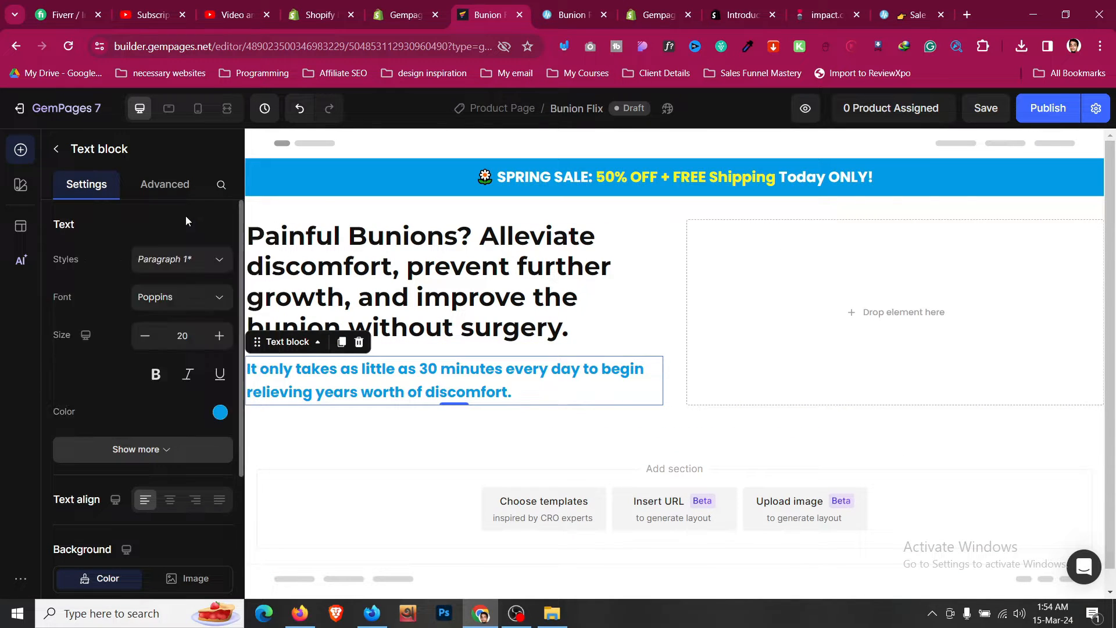
- Set the subheading's font size to 18 and its line height to 120%
click(144, 336)
click(145, 336)
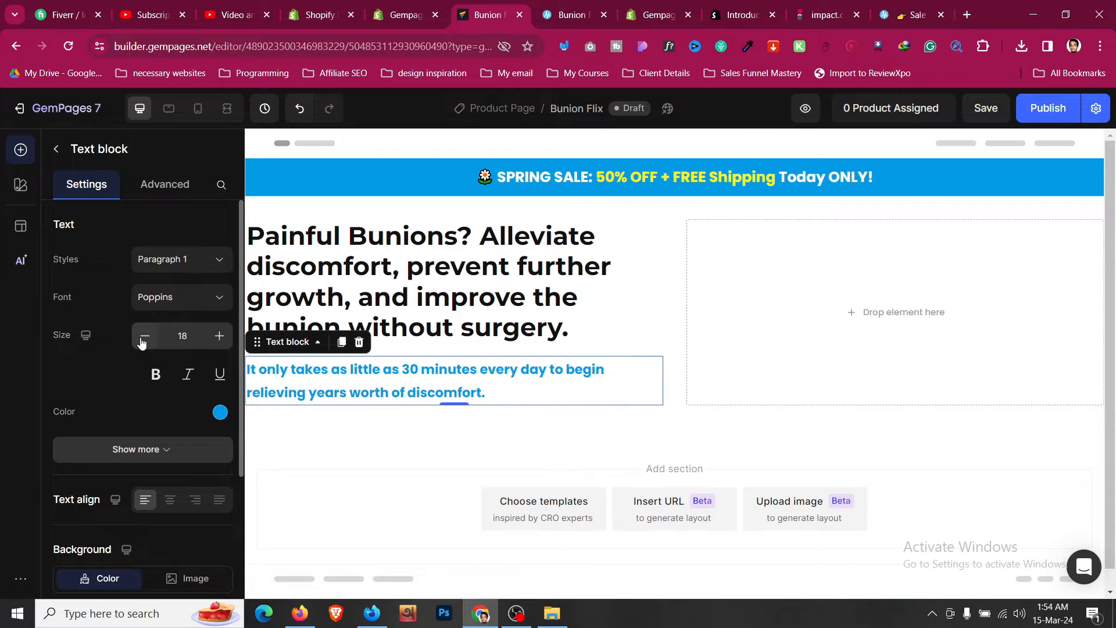
click(140, 449)
scroll(173, 413, down, 1)
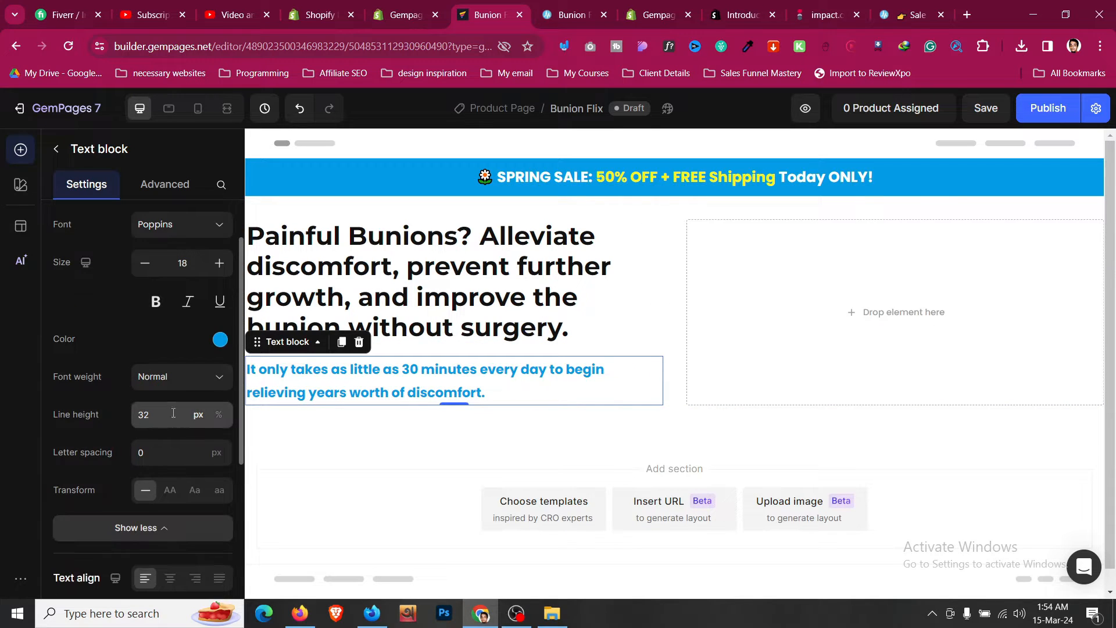
click(219, 422)
click(154, 415)
click(150, 451)
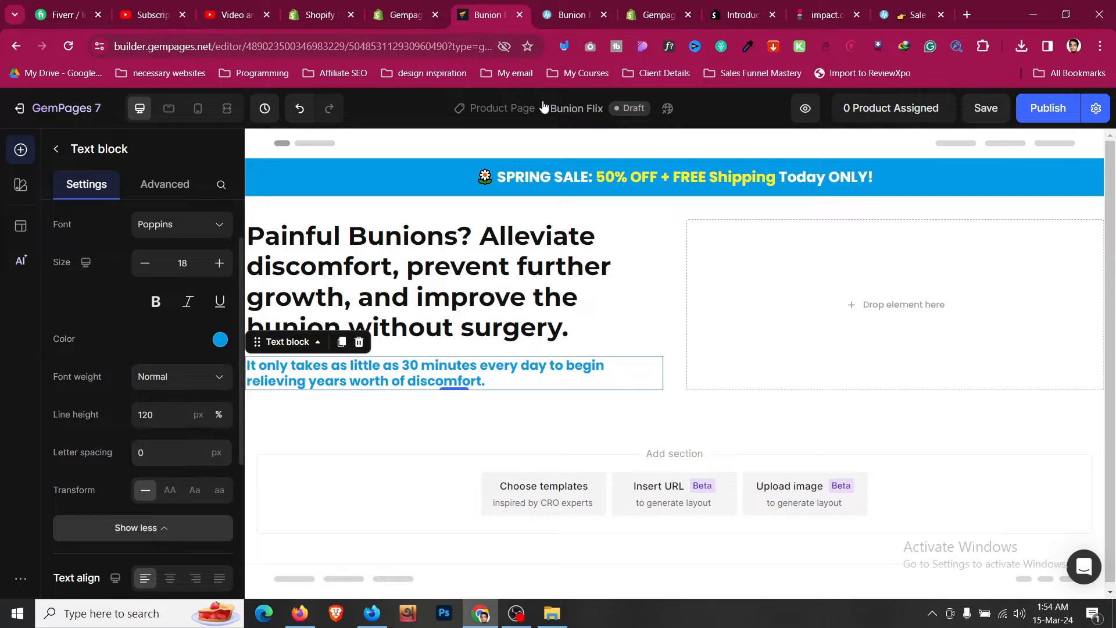
- Compare the subheading against the Treatmedy reference page
click(565, 6)
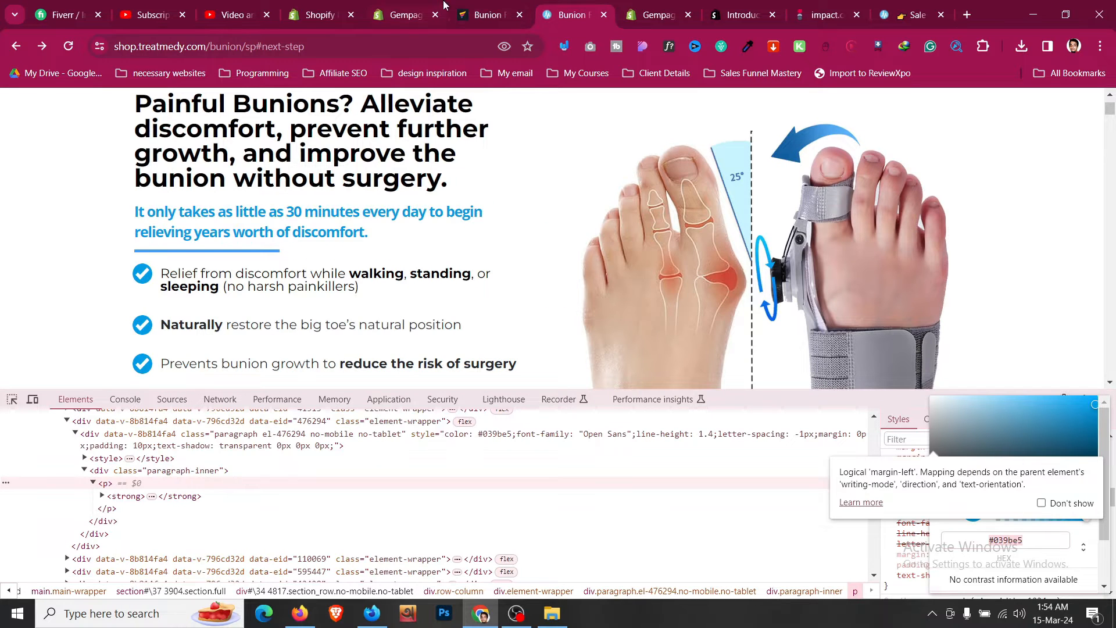
click(444, 6)
click(489, 6)
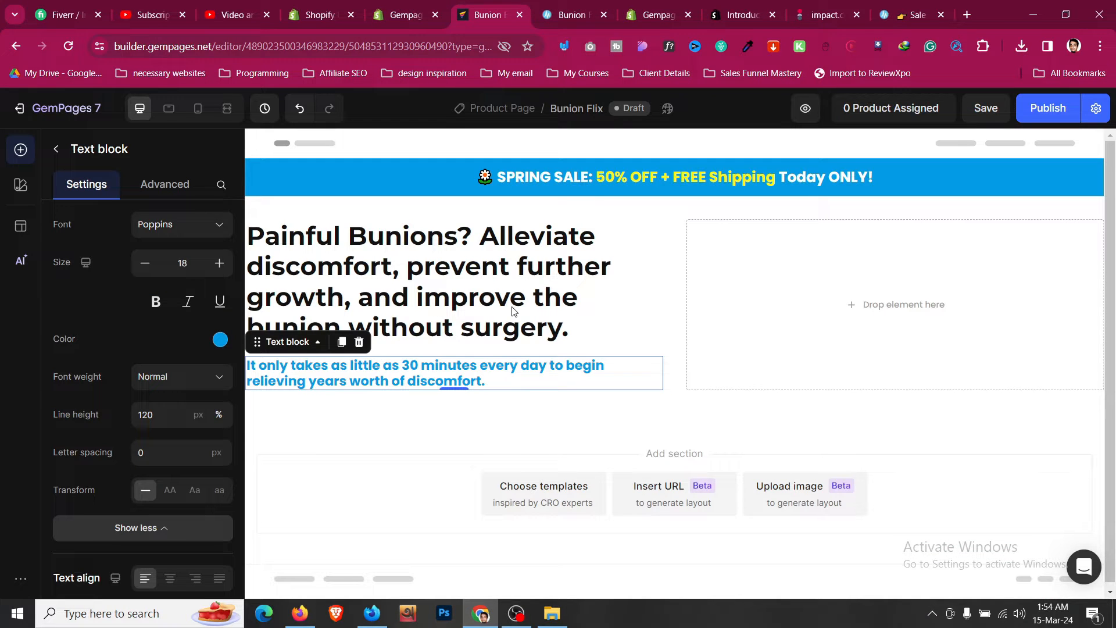
click(589, 5)
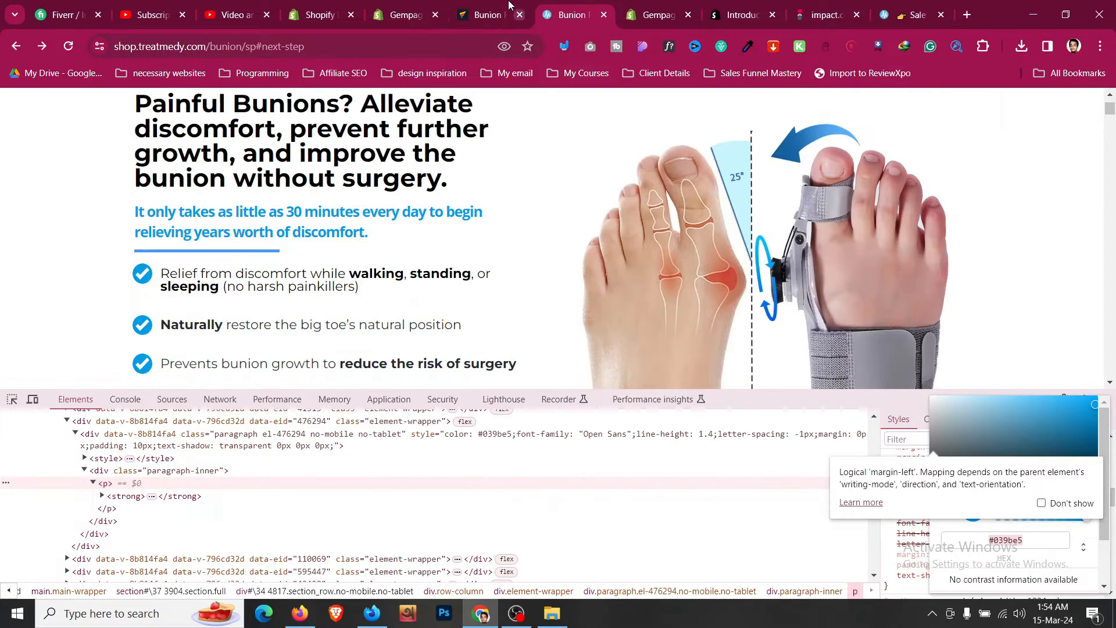
- Return to the builder and set the main heading's bottom spacing to 8 px
click(488, 15)
click(590, 277)
click(679, 333)
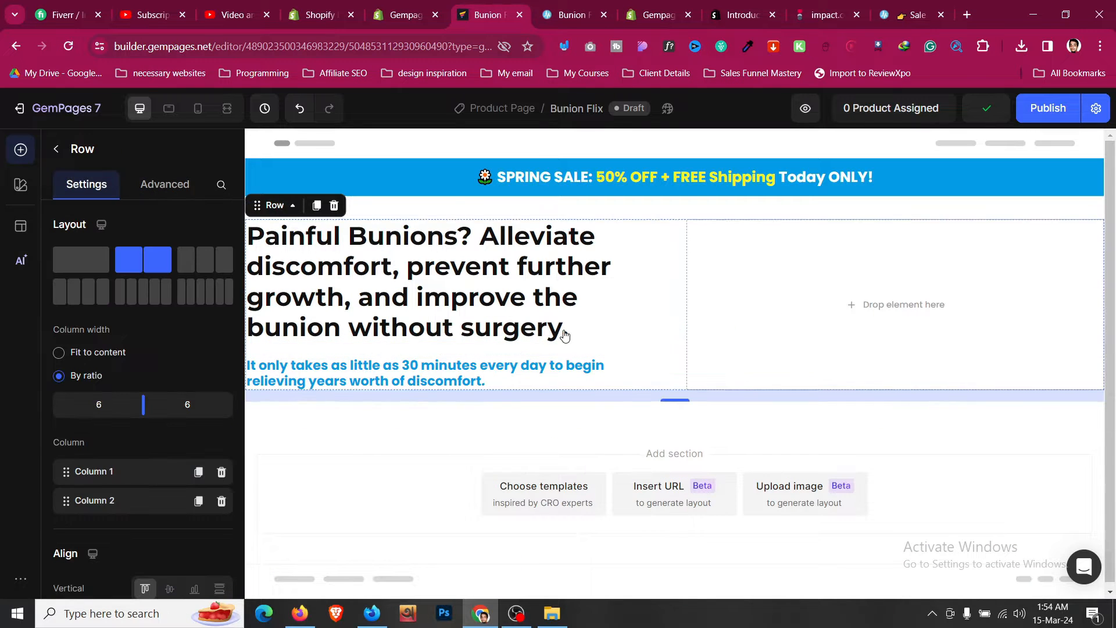
click(557, 328)
scroll(166, 326, down, 1)
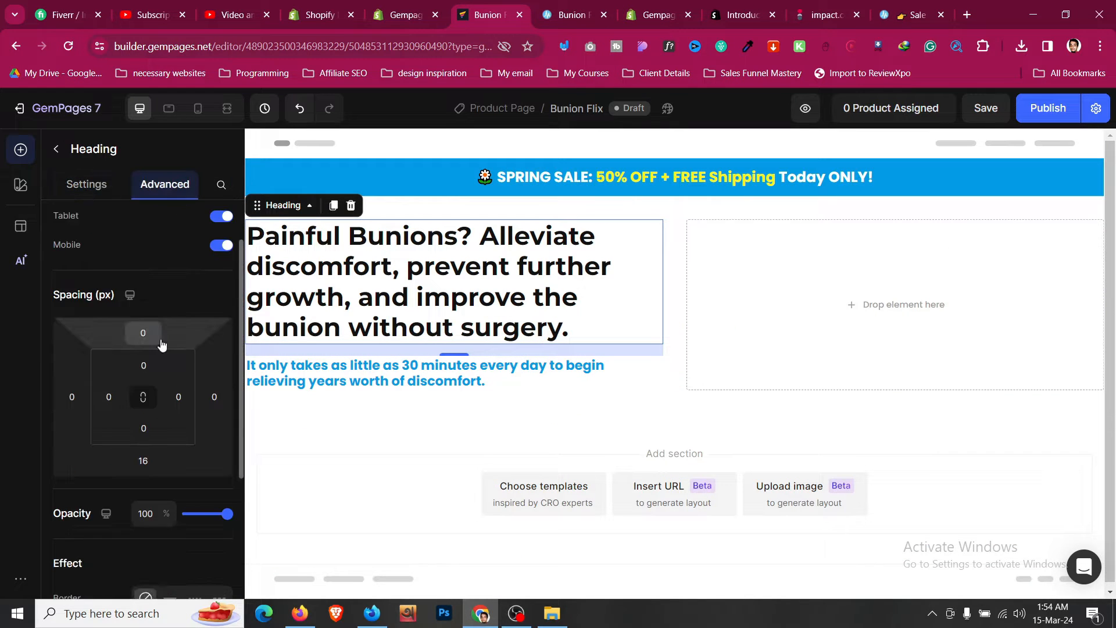
click(143, 461)
click(200, 559)
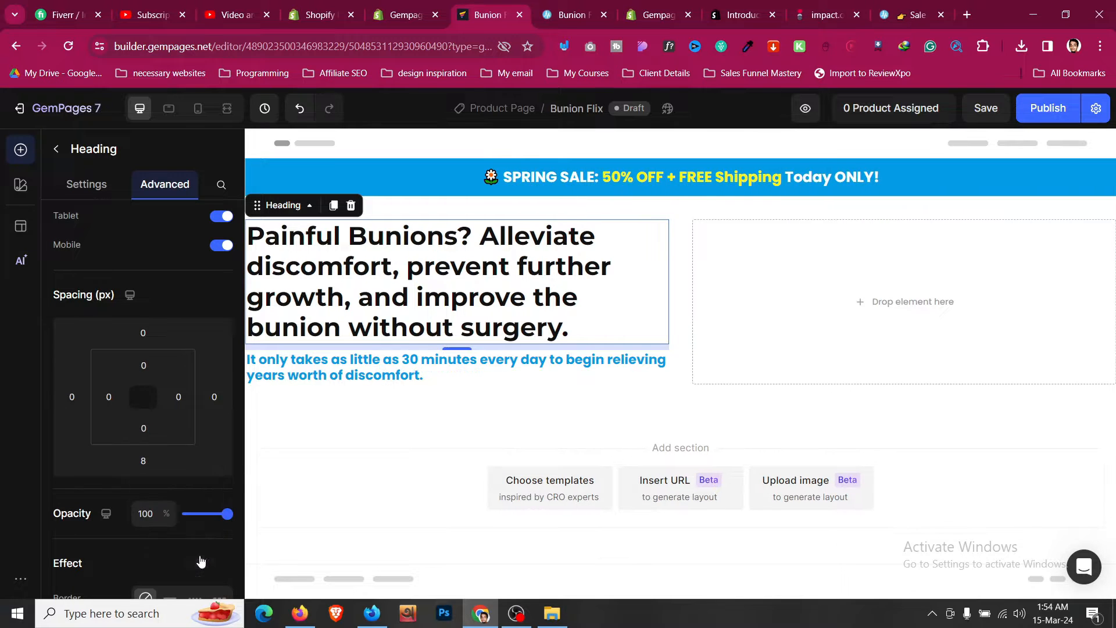
- Inspect the subheading text block's advanced spacing settings
click(574, 374)
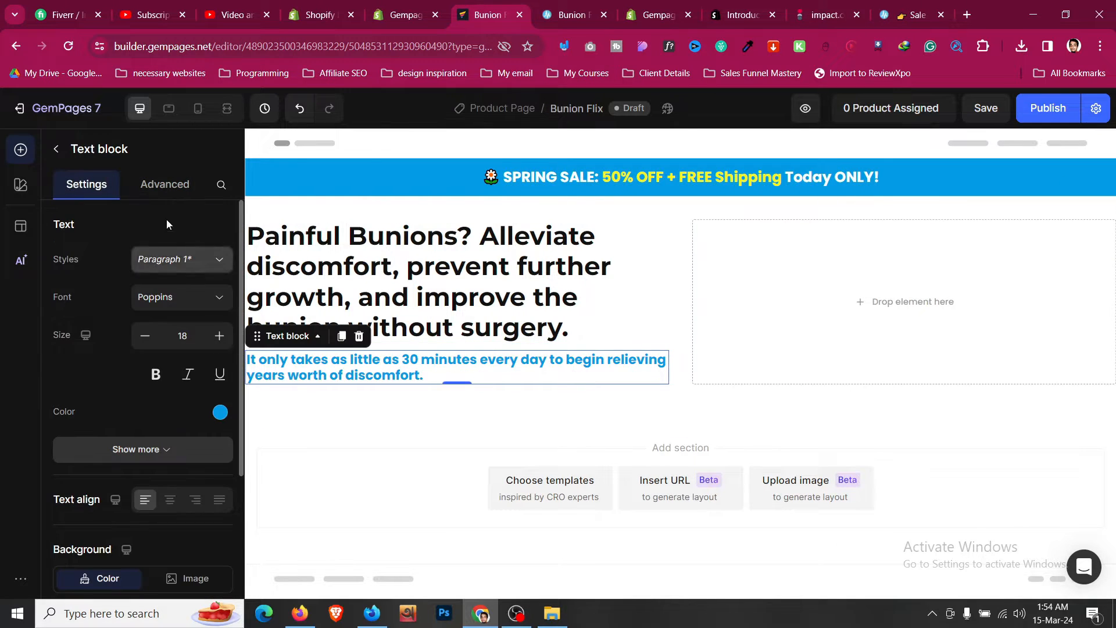
click(164, 184)
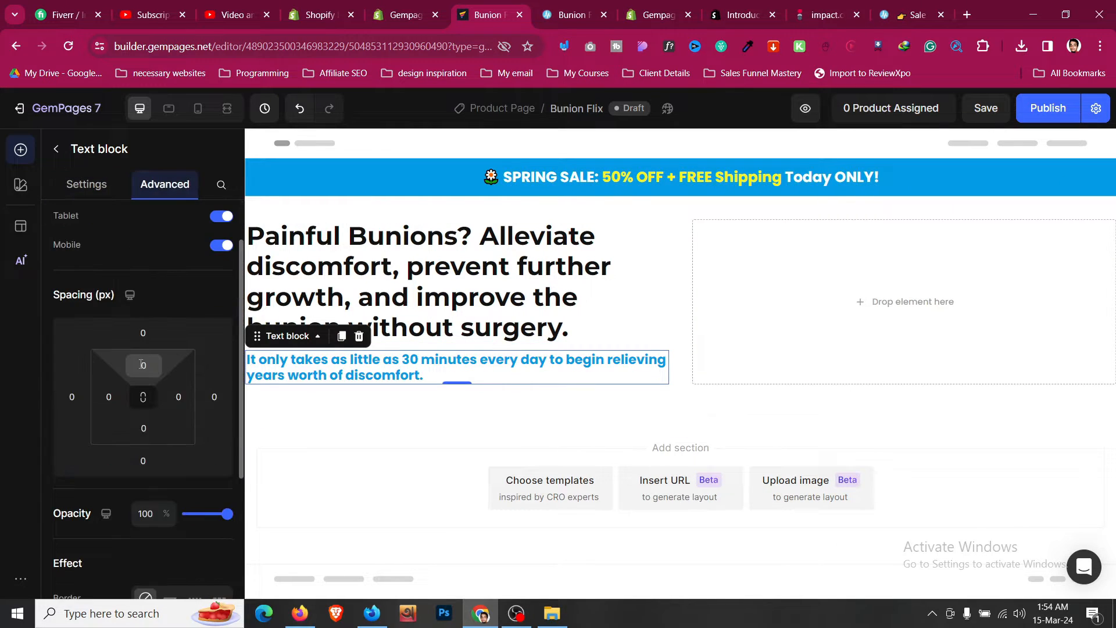
click(406, 260)
- Add a Line element directly beneath the subheading in the left column
click(56, 150)
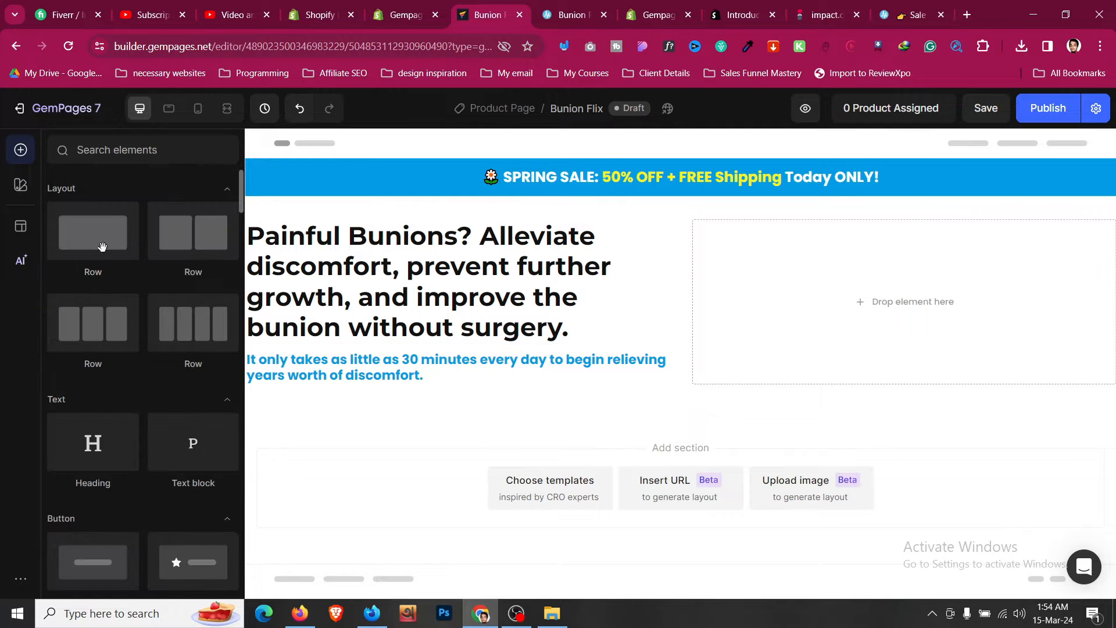
scroll(137, 325, down, 6)
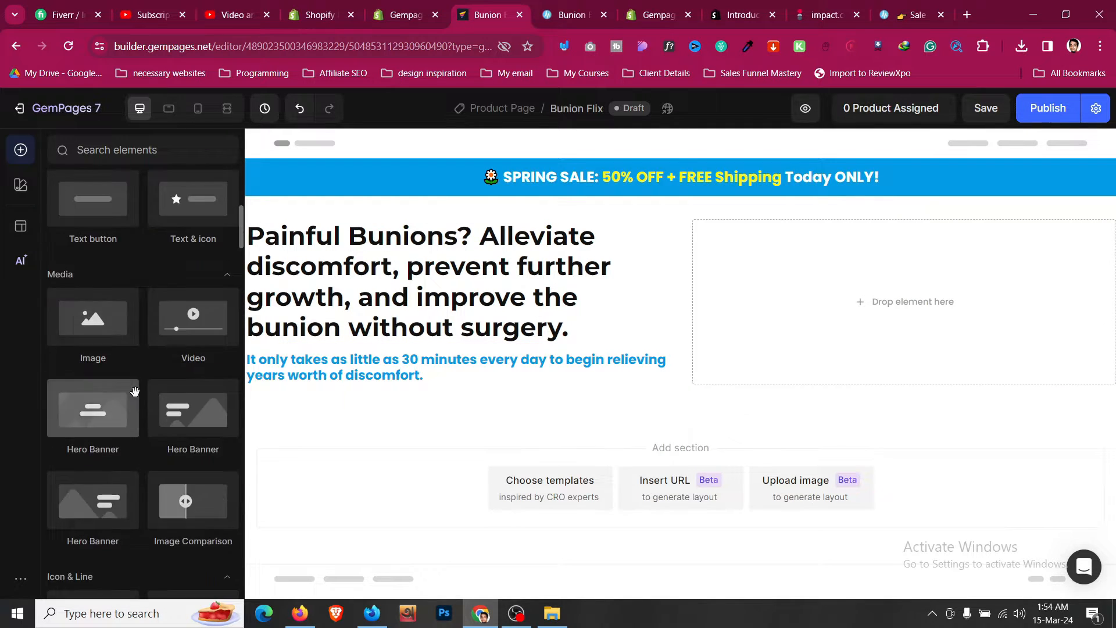
scroll(134, 391, down, 5)
drag(120, 423, 322, 375)
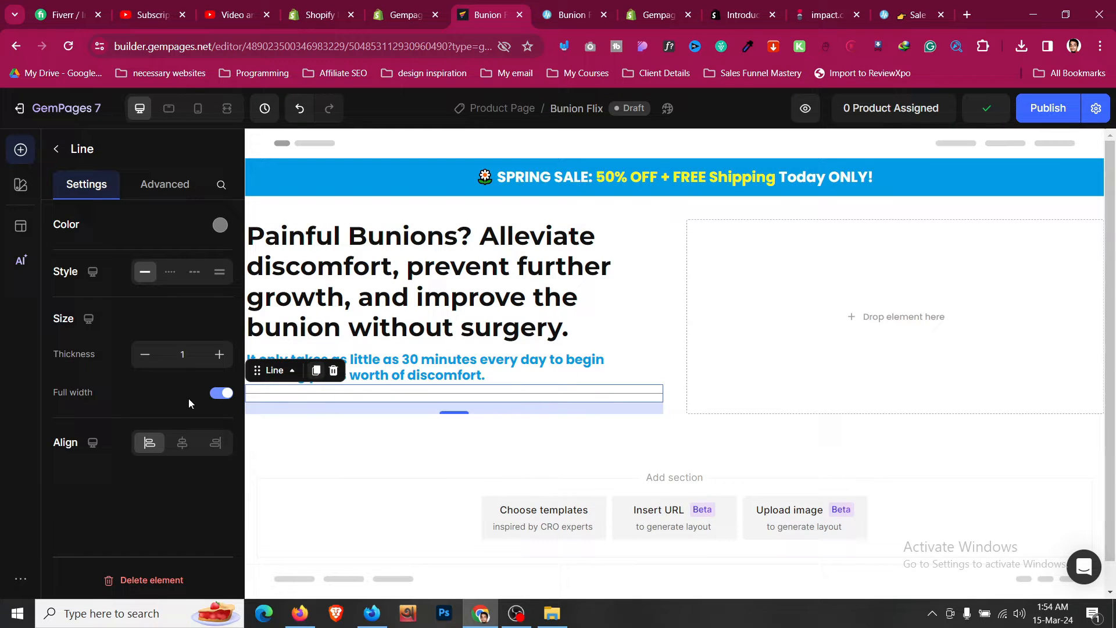
- Set the line's thickness to 2, turn off full width, and start editing its width in px
click(219, 354)
click(223, 393)
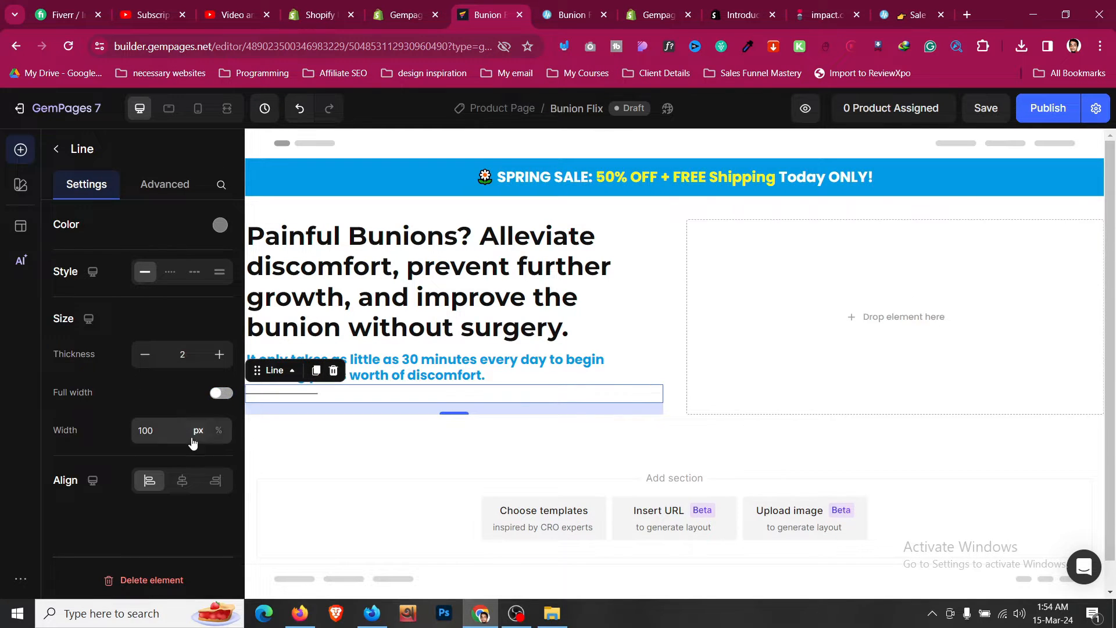
click(175, 437)
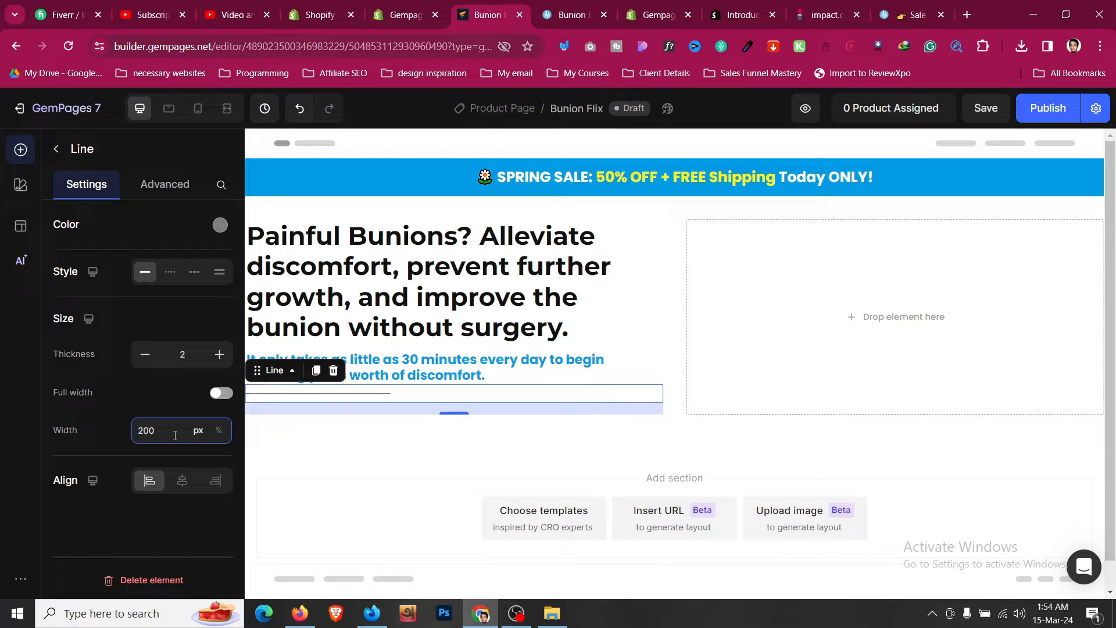
- Set the line's color to the blue 039BE5 swatch
click(226, 229)
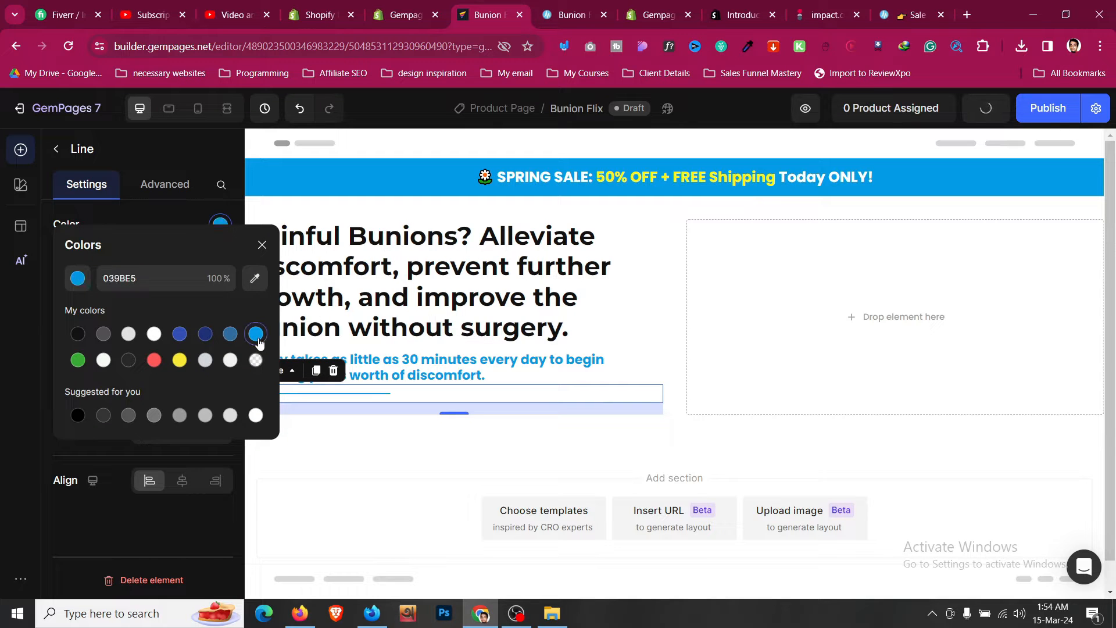
click(194, 220)
- Set the subheading text block's bottom spacing to the S preset of 8 px
click(477, 332)
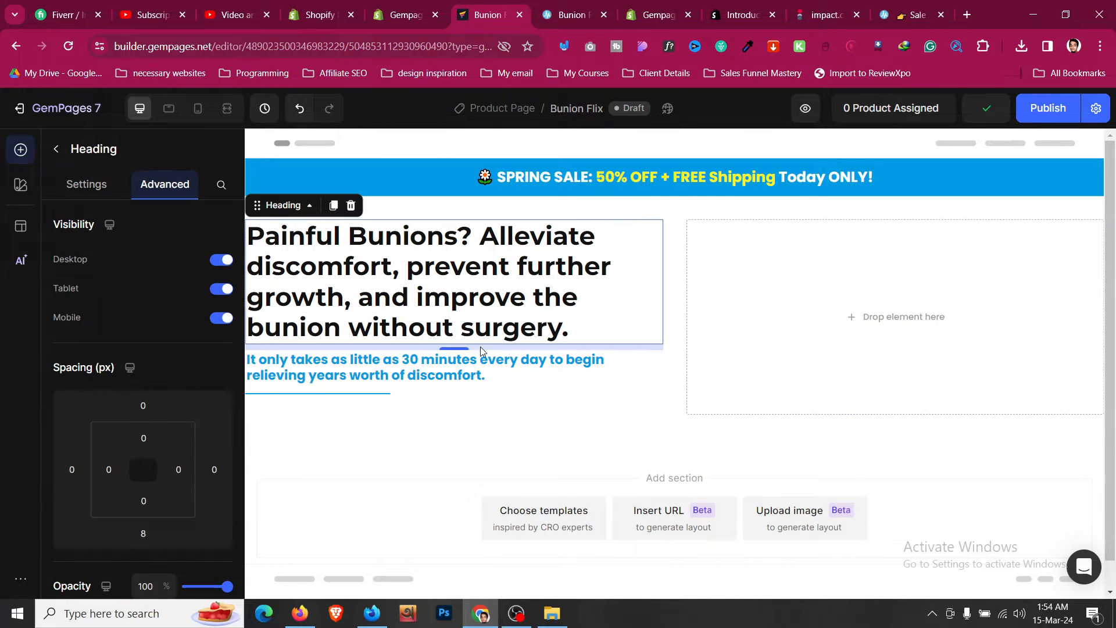
click(490, 370)
scroll(142, 301, down, 1)
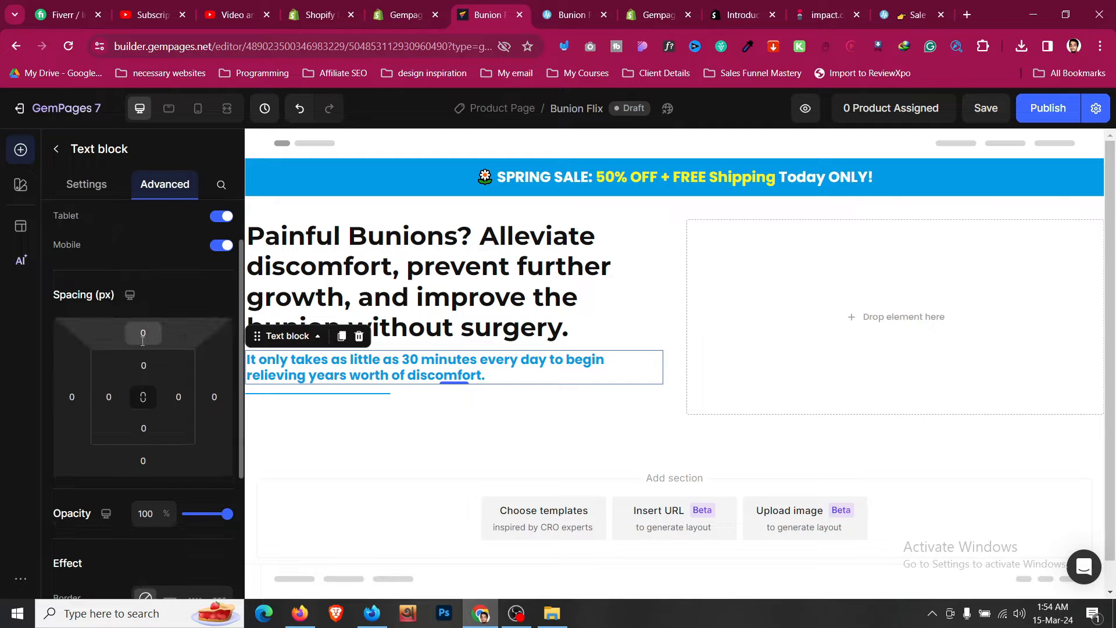
click(145, 459)
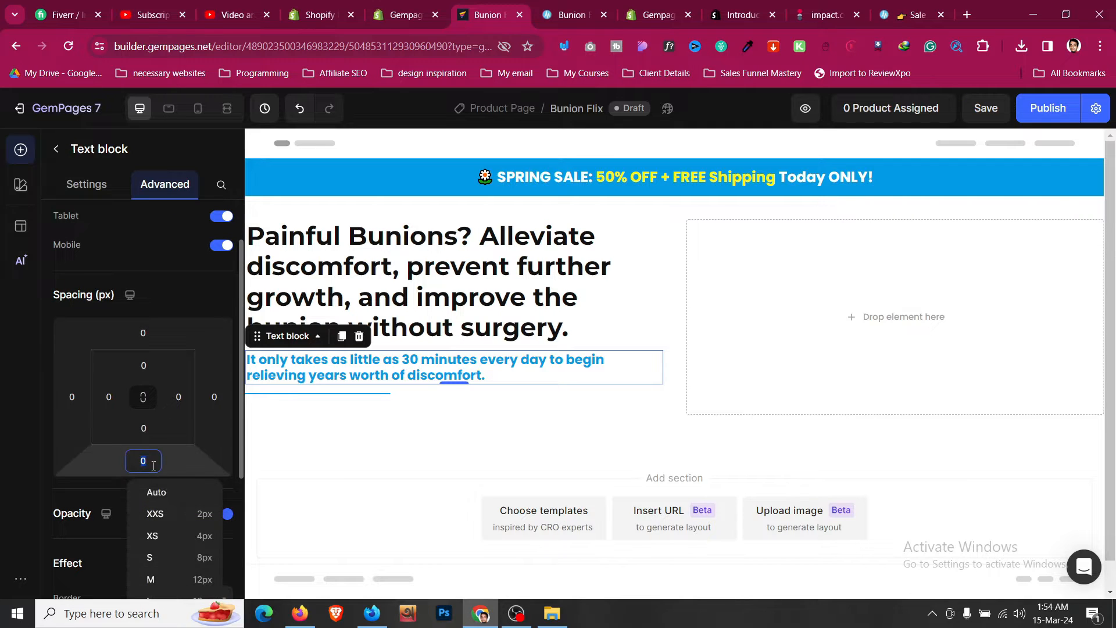
click(198, 558)
click(550, 280)
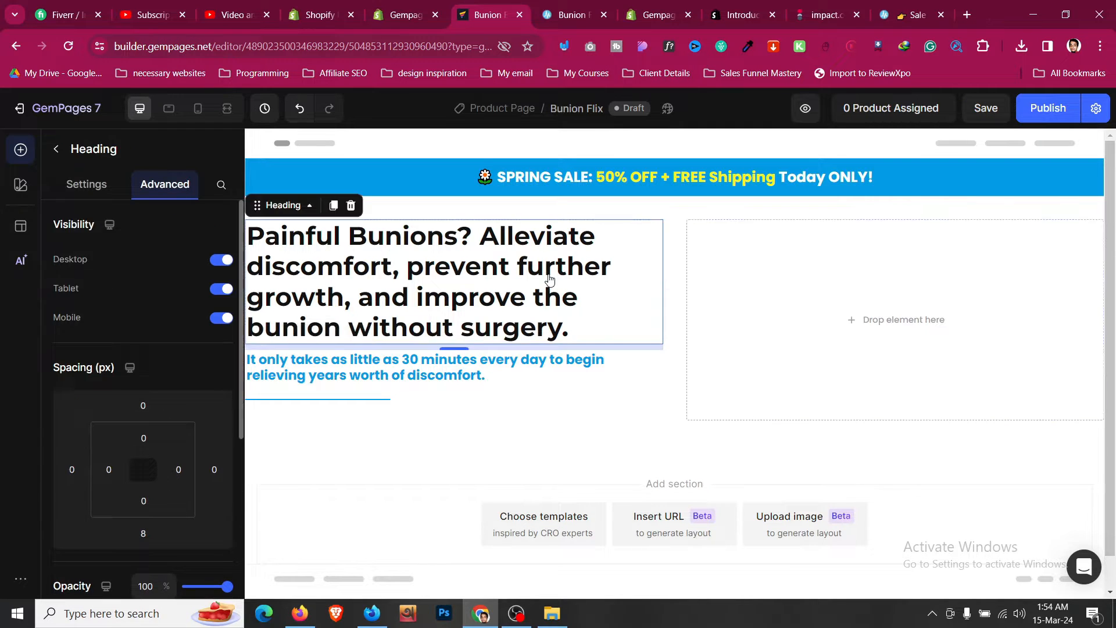
- Compare with the reference page, then add an Item list element beneath the line in the left column
click(565, 8)
scroll(392, 239, down, 1)
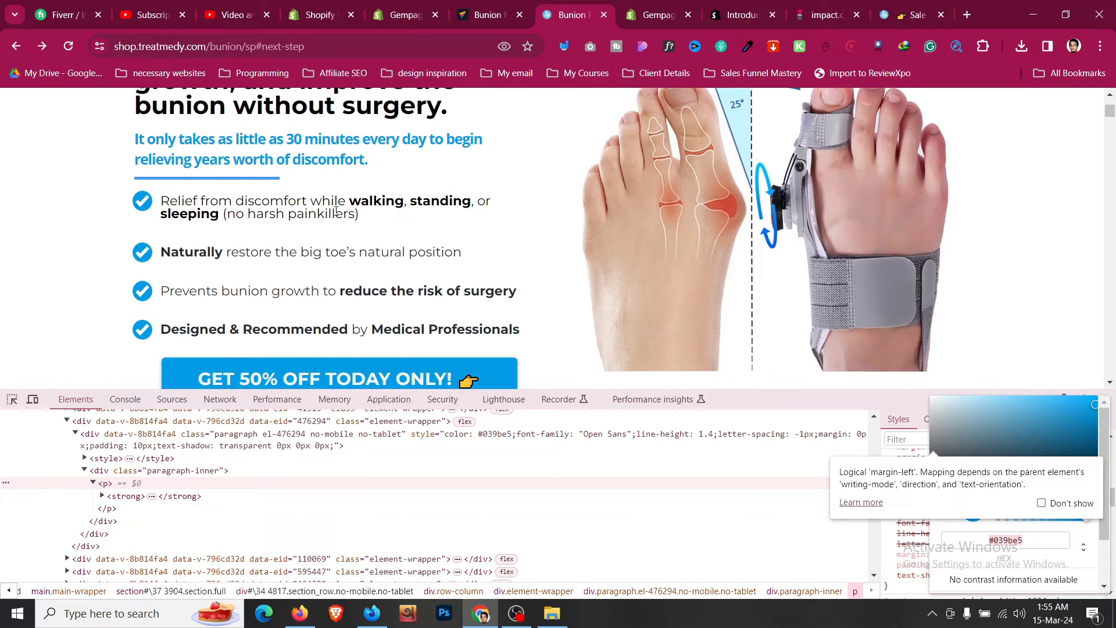
click(465, 7)
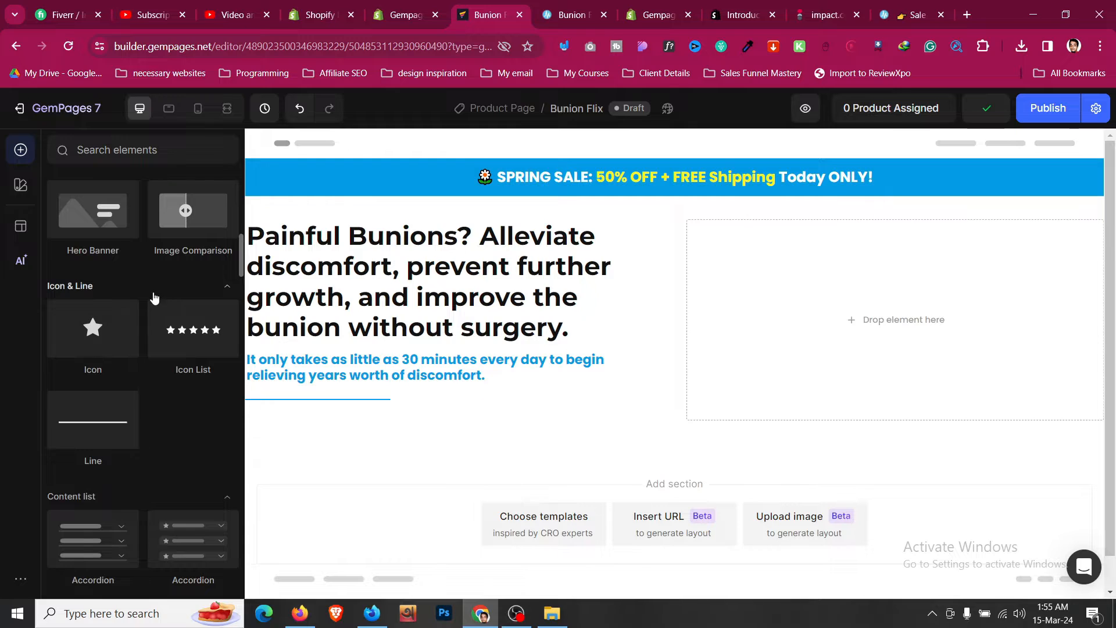
scroll(154, 297, down, 1)
scroll(169, 335, down, 1)
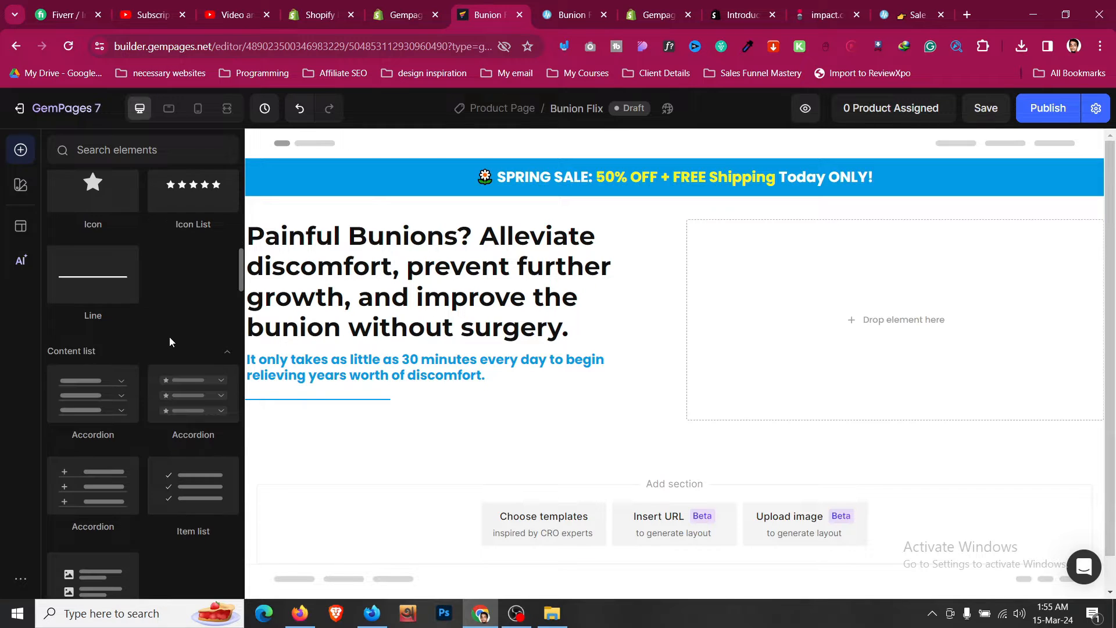
drag(223, 495, 368, 409)
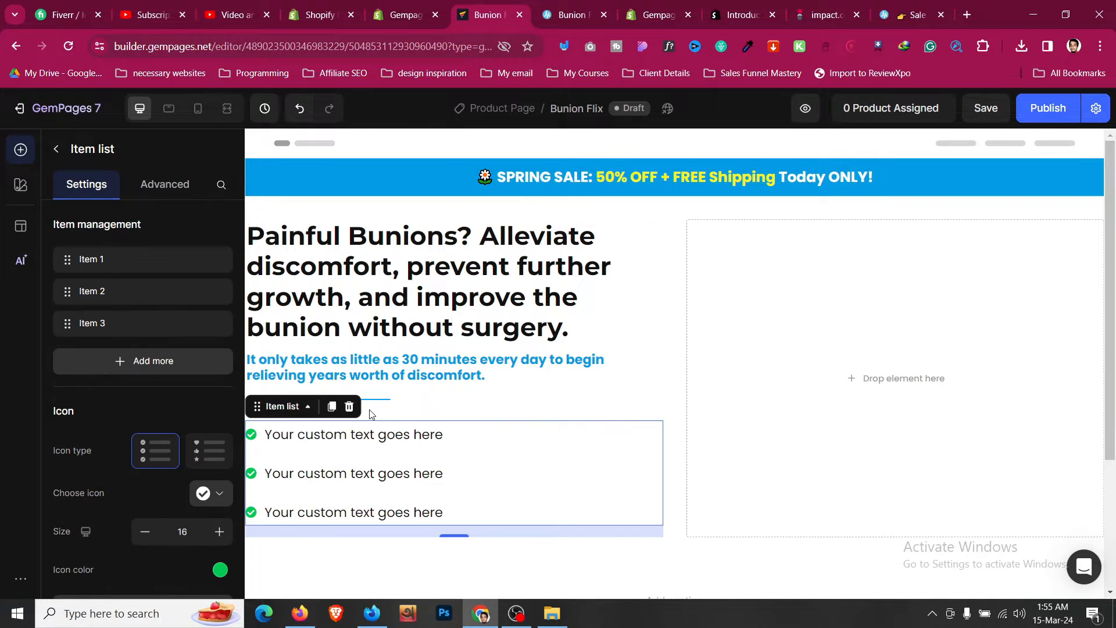
- Set the line's bottom spacing to 8 px
click(501, 372)
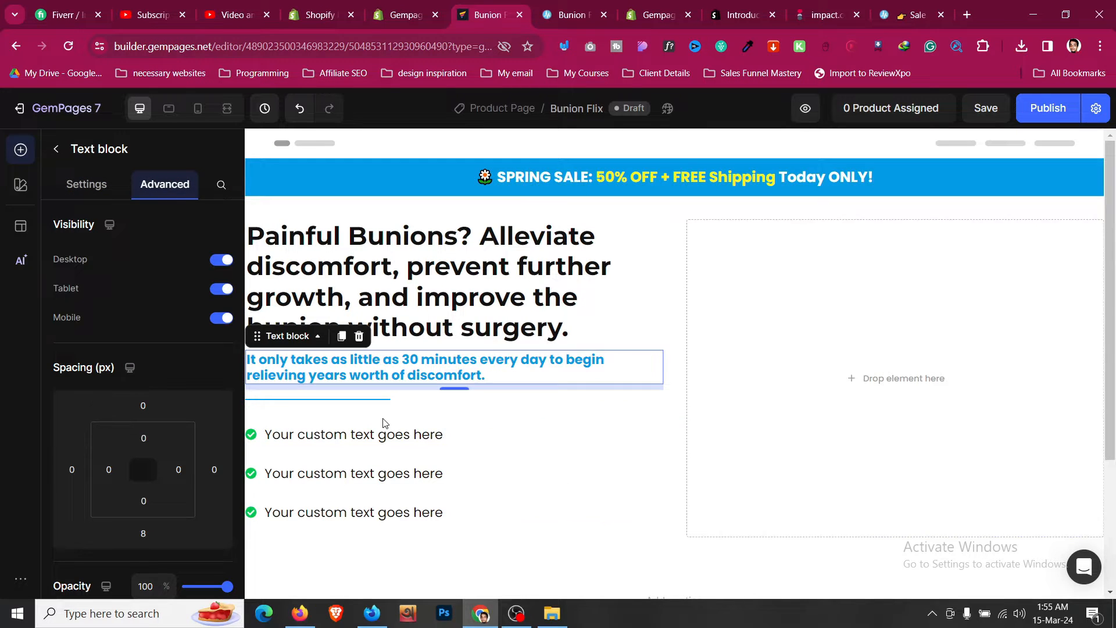
click(528, 444)
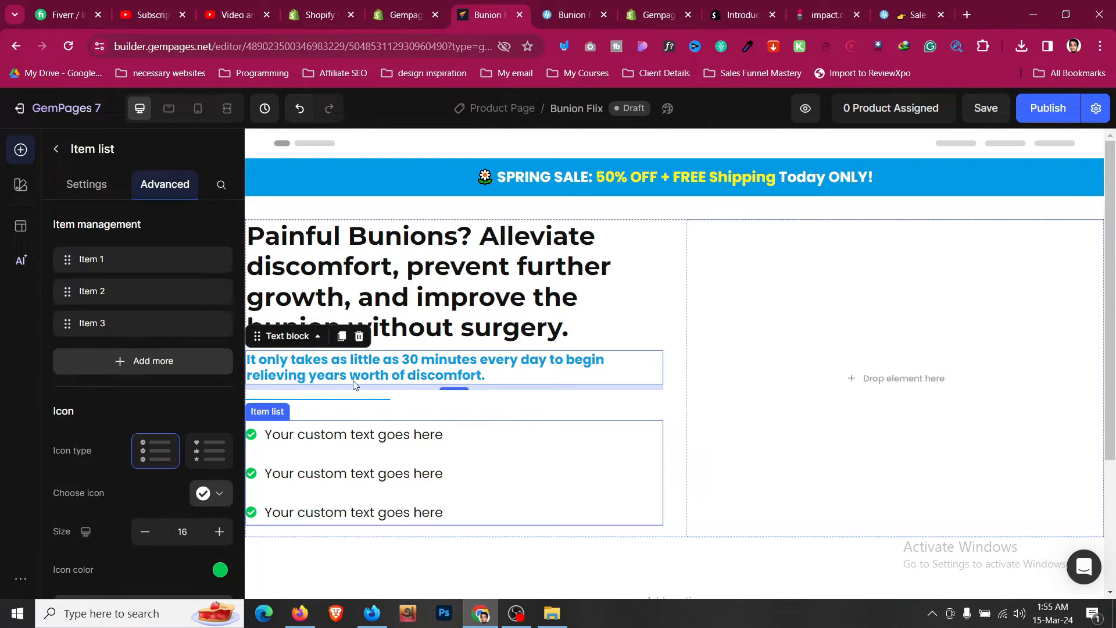
click(186, 190)
click(520, 403)
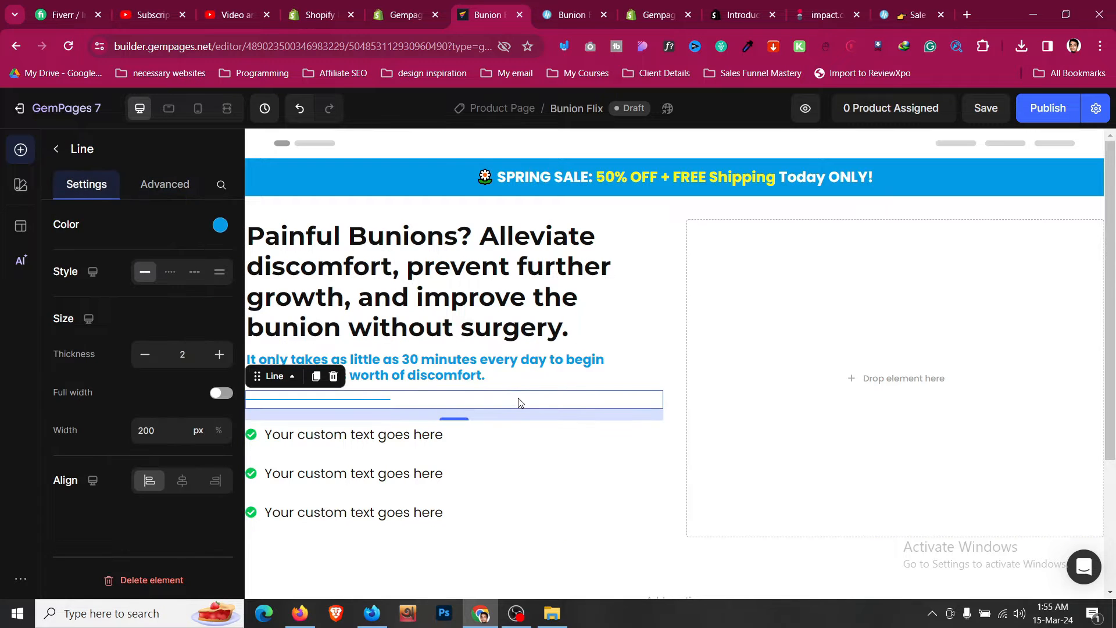
click(173, 196)
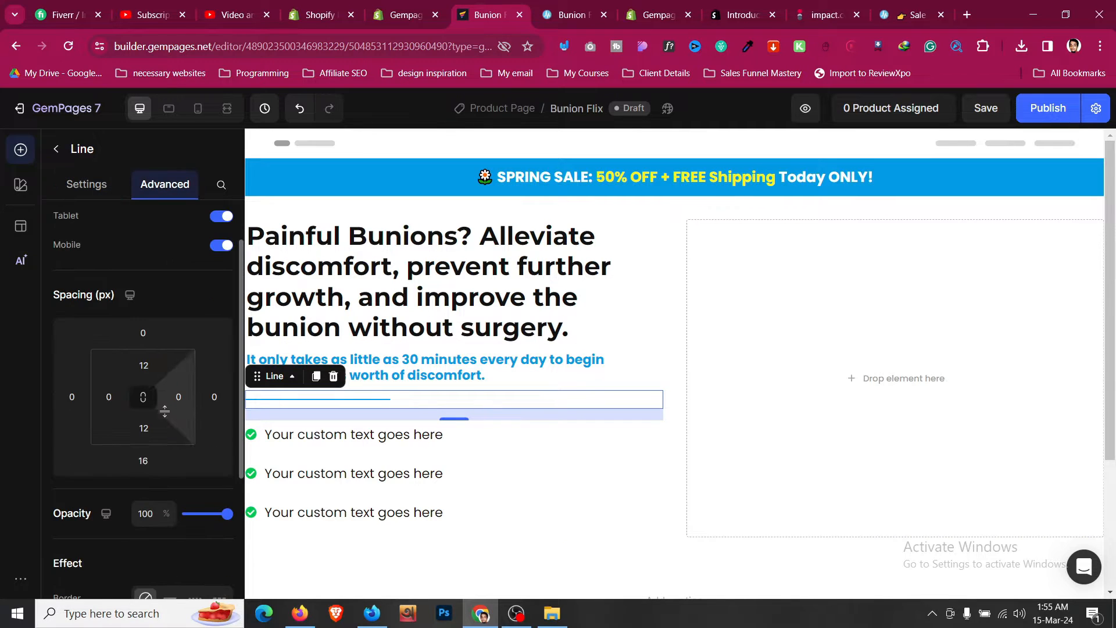
click(142, 458)
scroll(168, 495, down, 1)
click(173, 490)
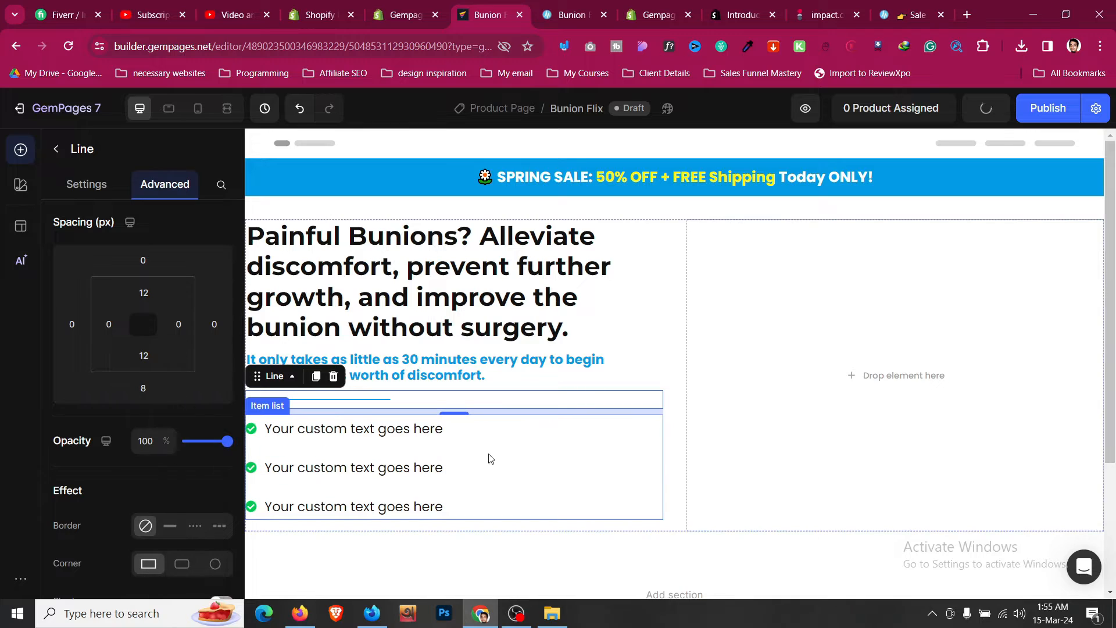
- Set the item list's icon color to the blue 039BE5 swatch
click(534, 438)
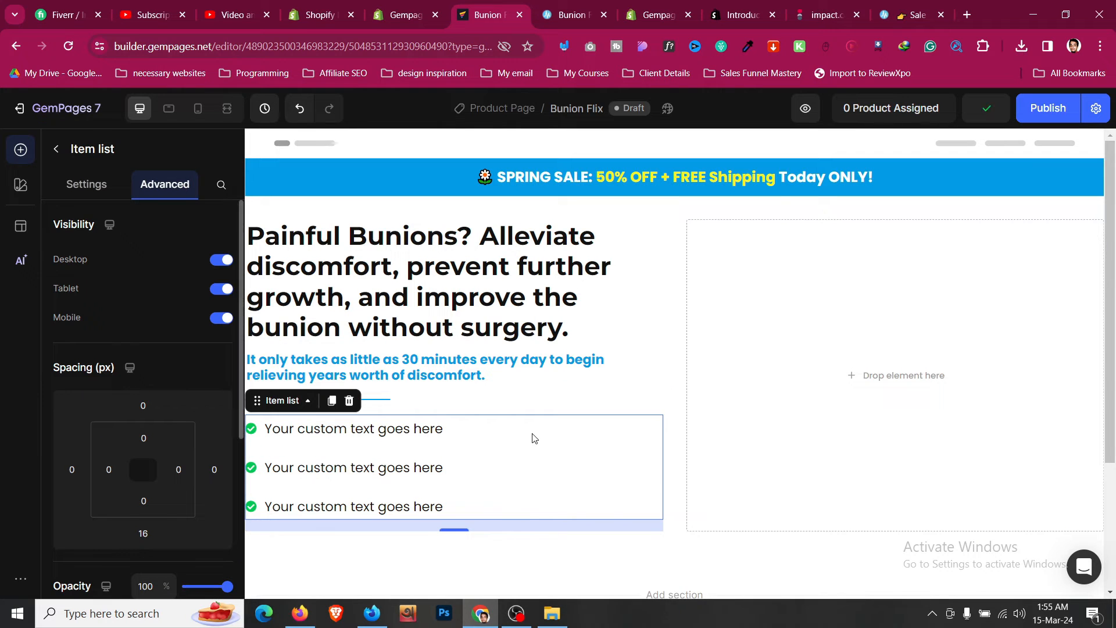
click(102, 185)
scroll(145, 346, down, 2)
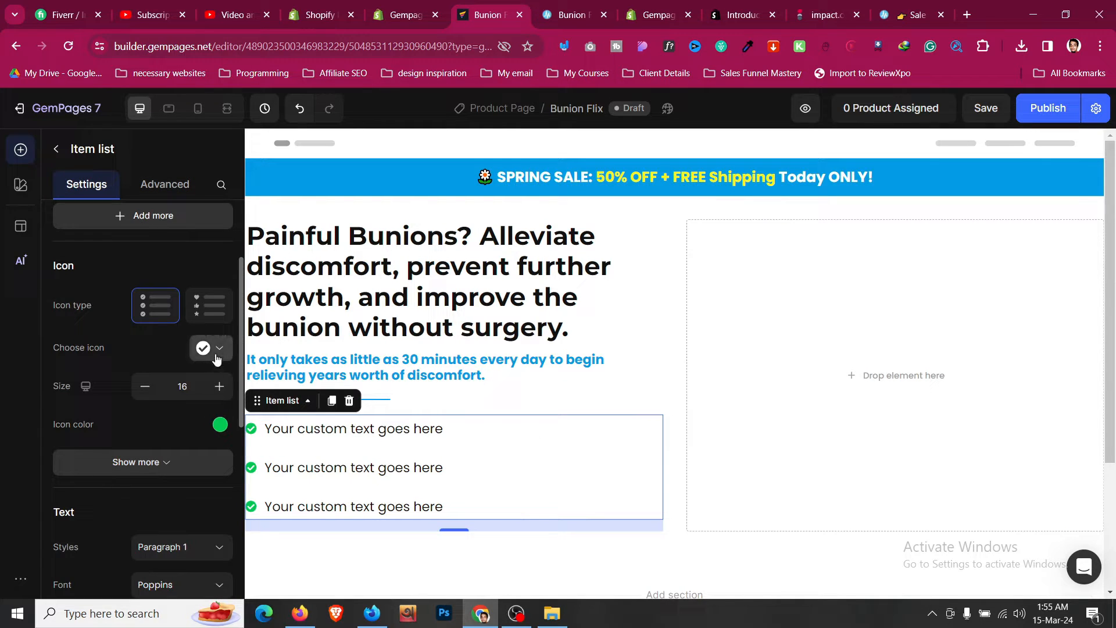
click(221, 426)
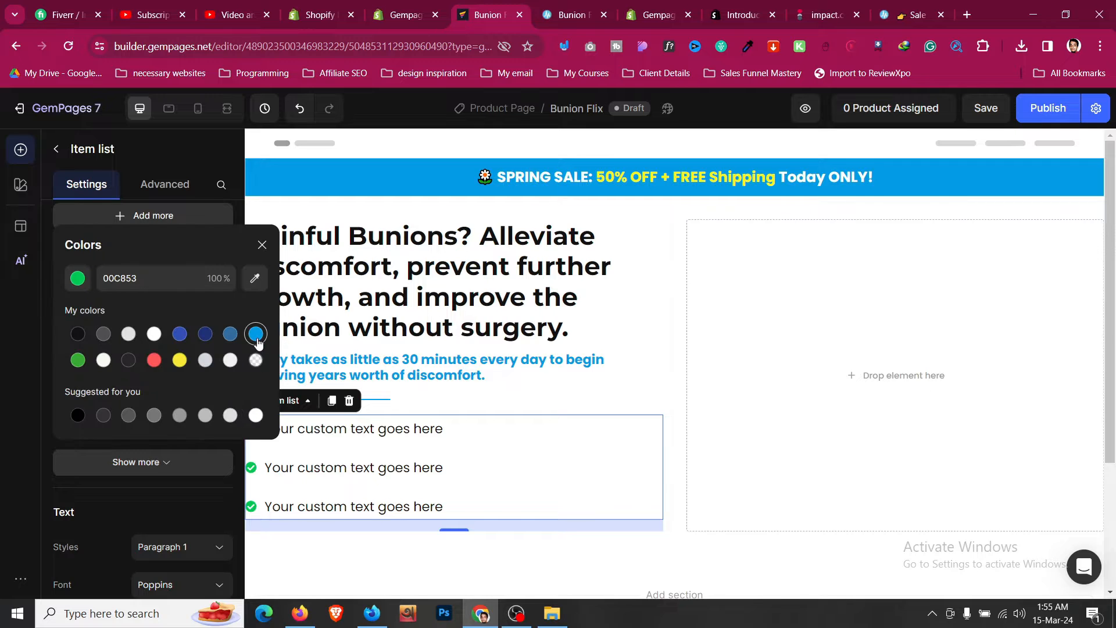
click(550, 6)
click(514, 6)
click(194, 197)
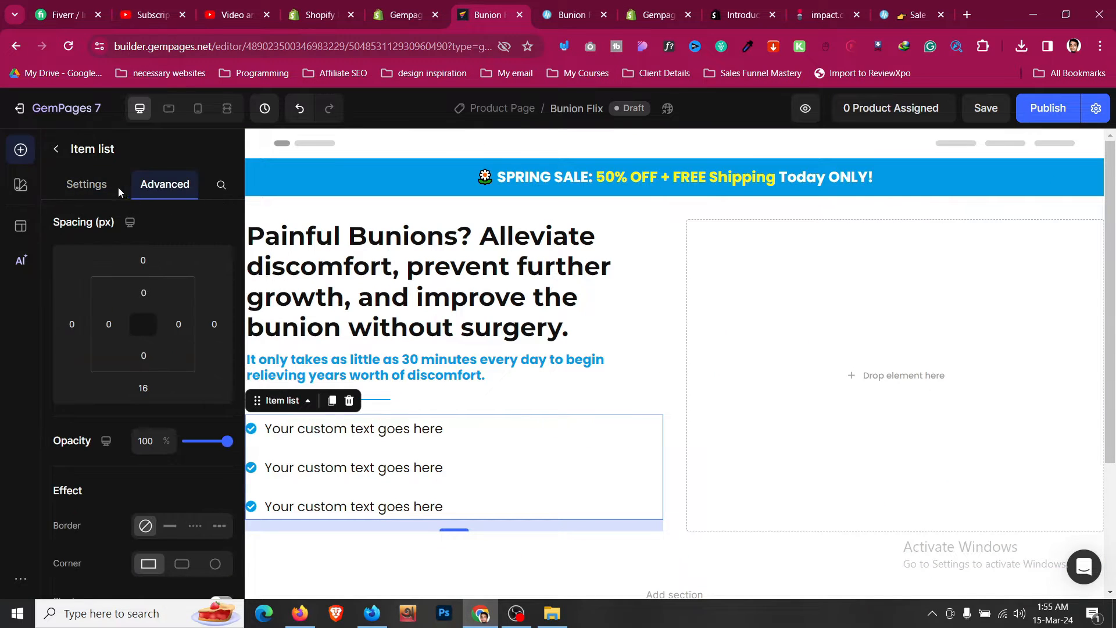
- Increase the item list's icon size to 20
click(118, 189)
click(221, 393)
click(222, 393)
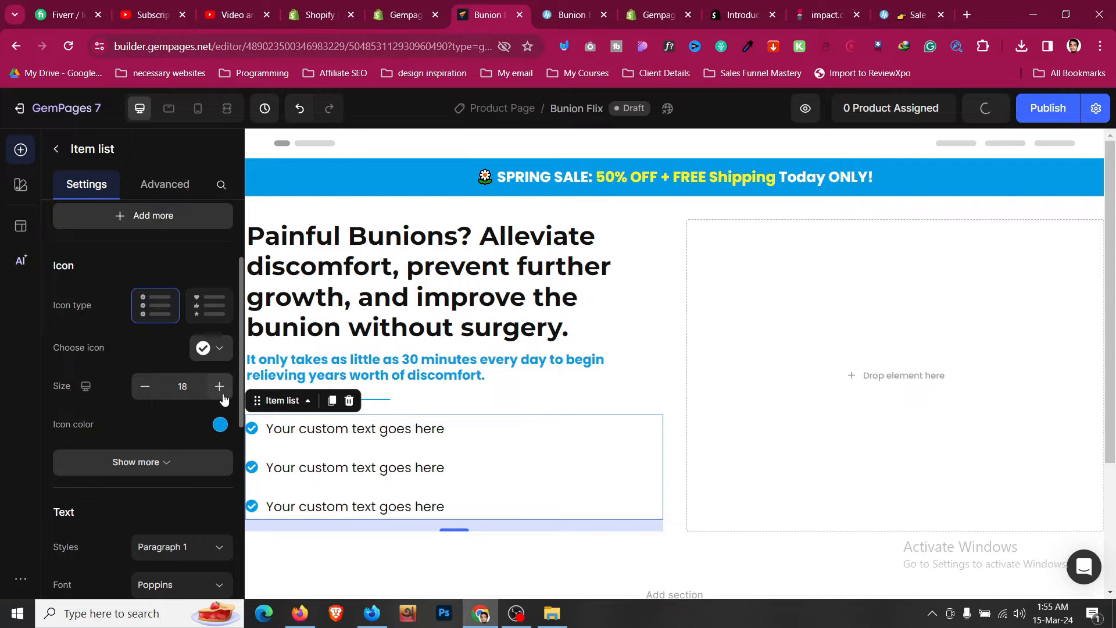
click(221, 394)
click(220, 387)
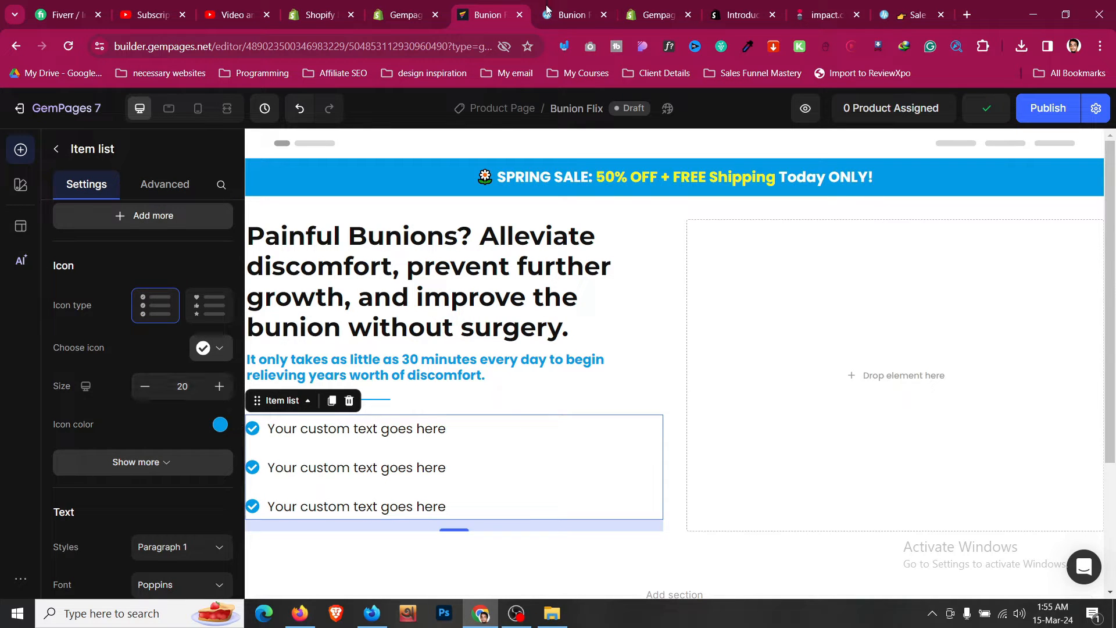
- Copy the reference page's first bullet and paste it as the first list item: "Relief from discomfort while walking, standing, or sleeping (no harsh painkillers)"
key(ctrl+Tab)
triple_click(308, 214)
key(ctrl+c)
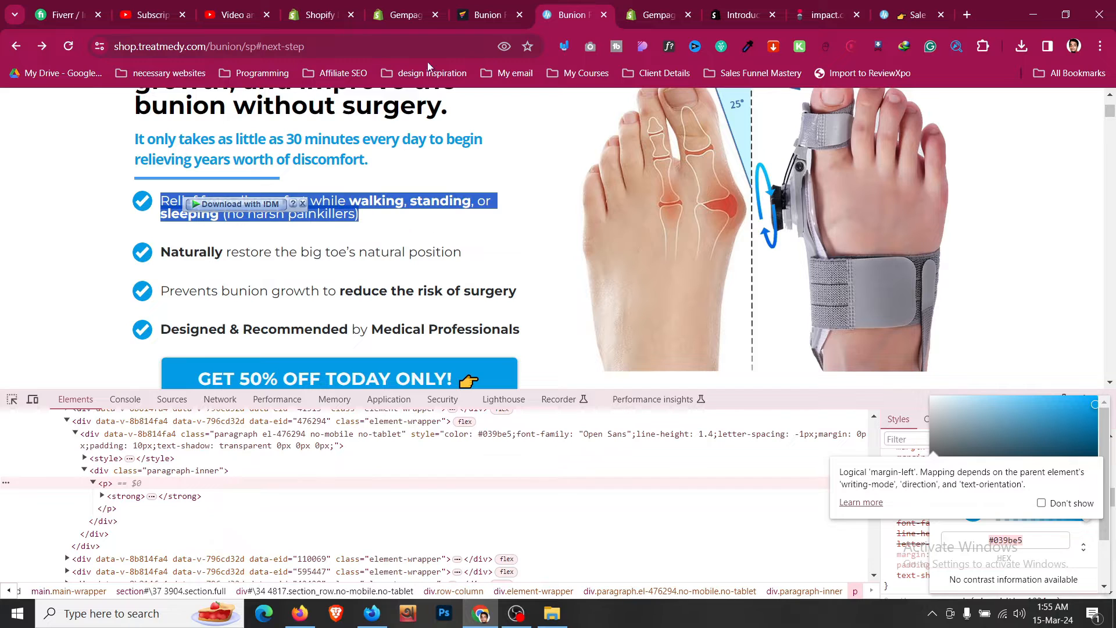
click(490, 5)
click(399, 429)
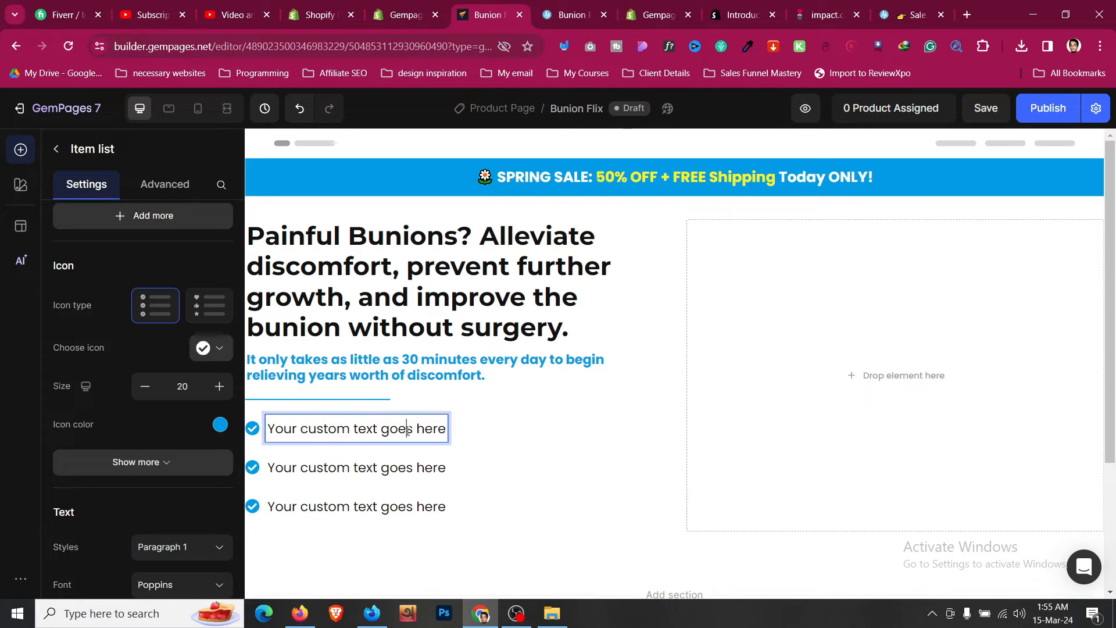
triple_click(407, 430)
key(ctrl+v)
key(BackSpace)
key(BackSpace)
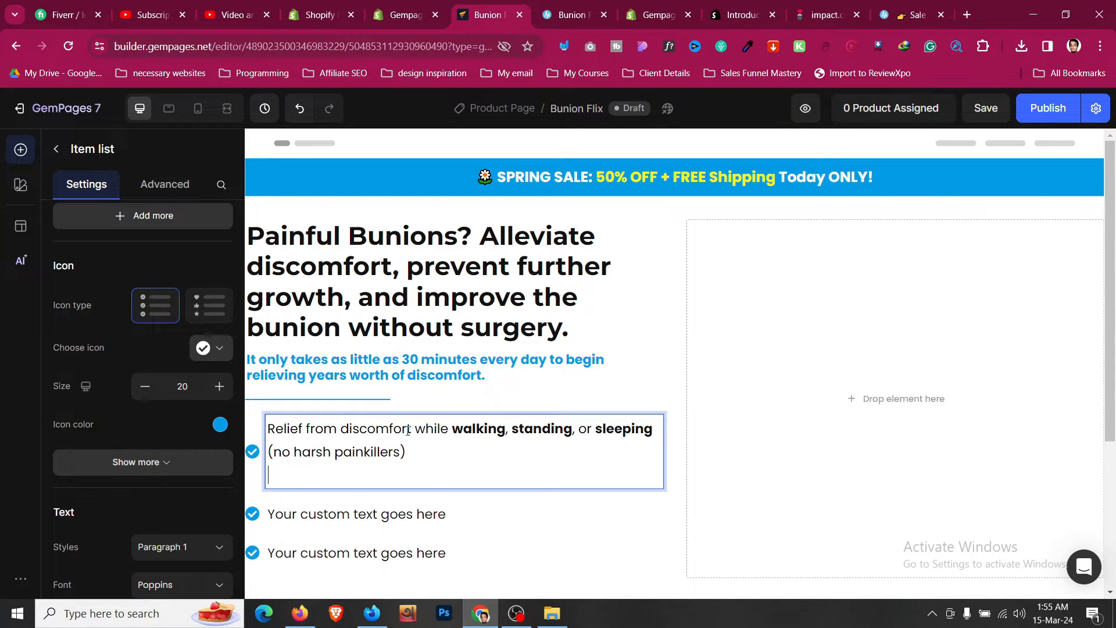
key(BackSpace)
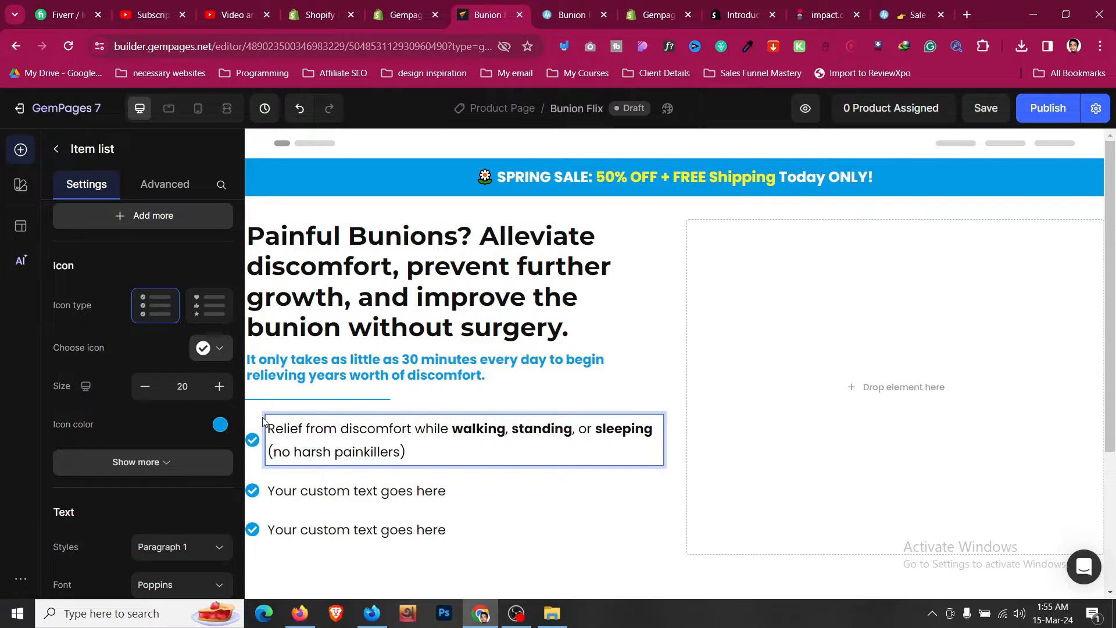
- Set the item list's icon position to Align top
scroll(152, 409, down, 9)
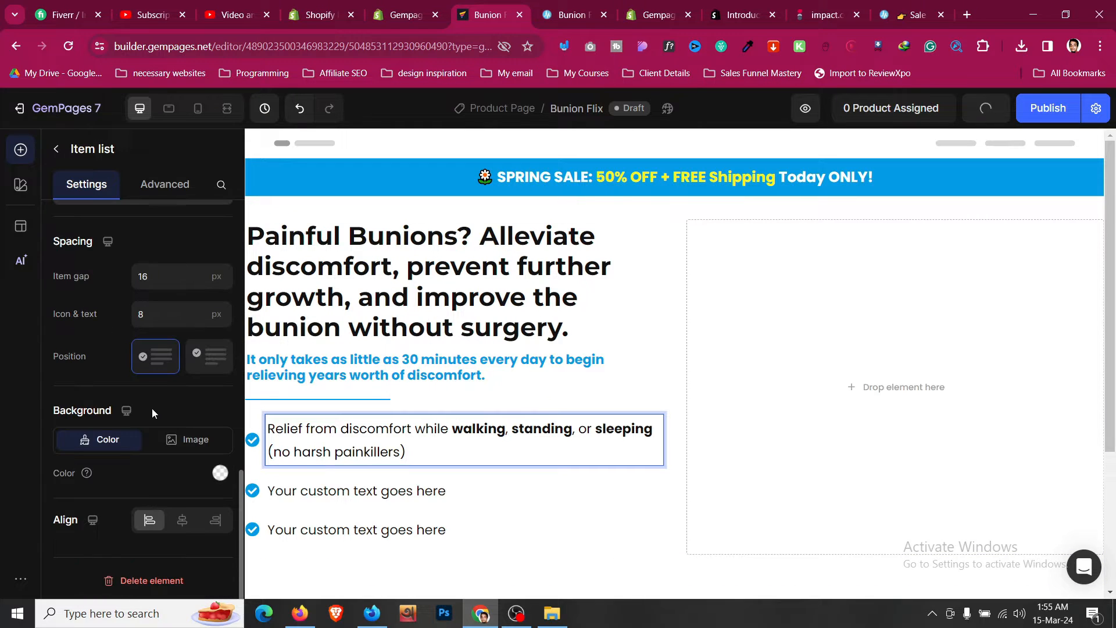
click(182, 520)
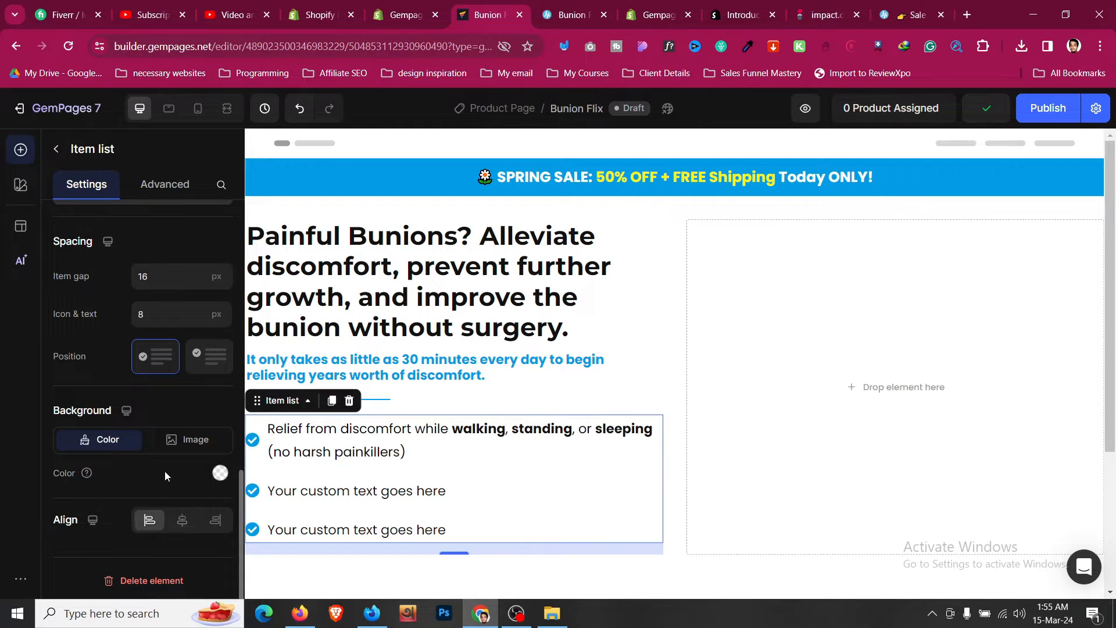
scroll(165, 471, up, 4)
scroll(165, 471, down, 1)
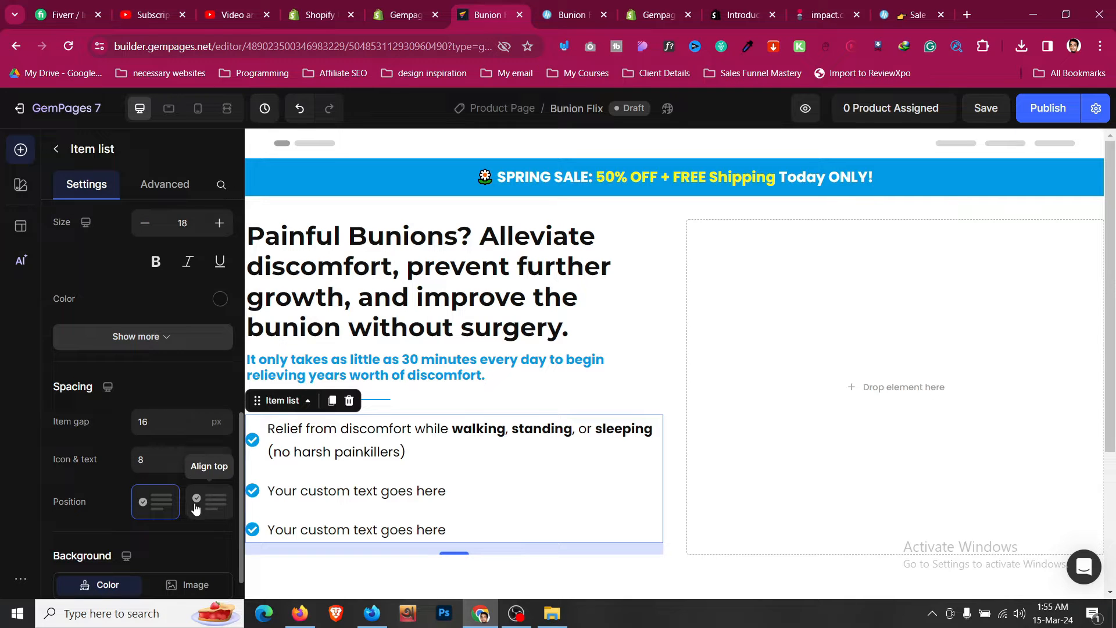
click(583, 7)
click(522, 5)
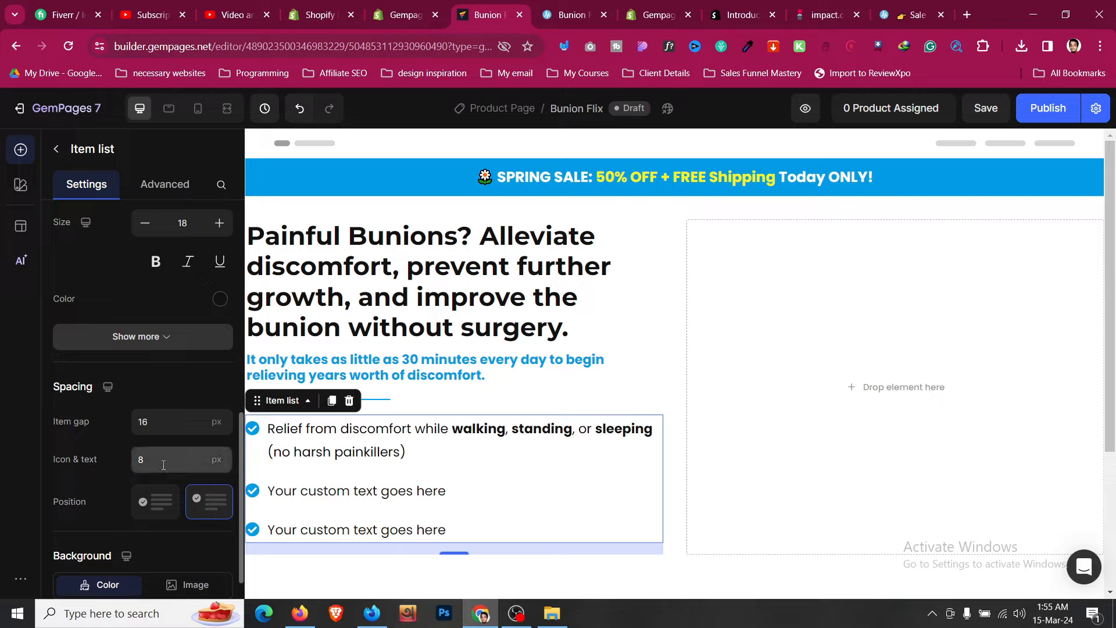
- Set the item list's item gap to 12 px
click(574, 4)
click(516, 4)
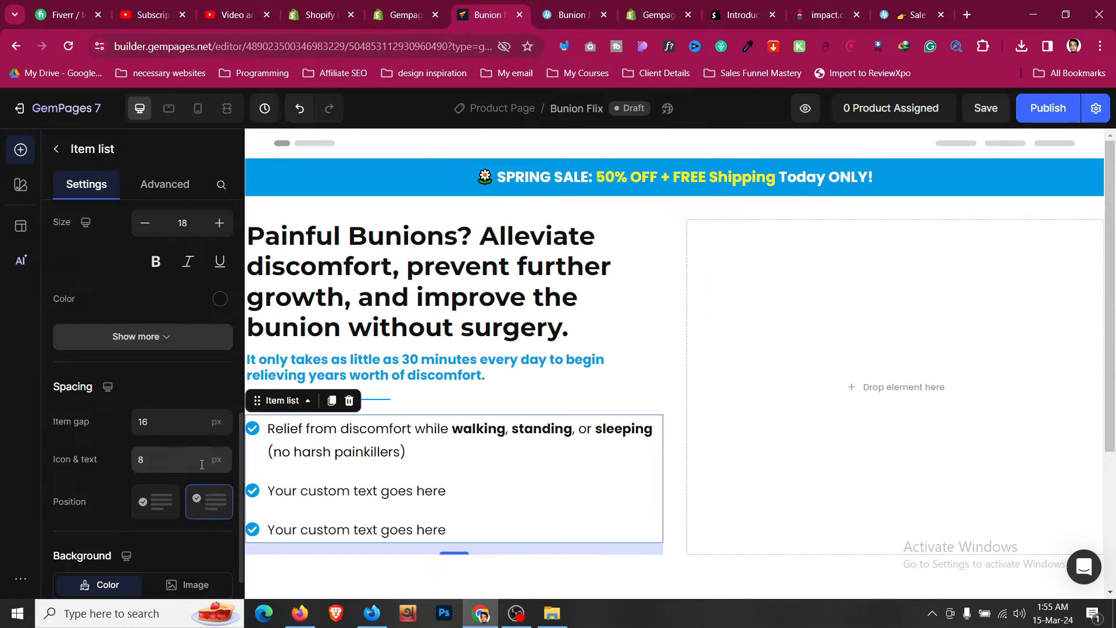
click(173, 462)
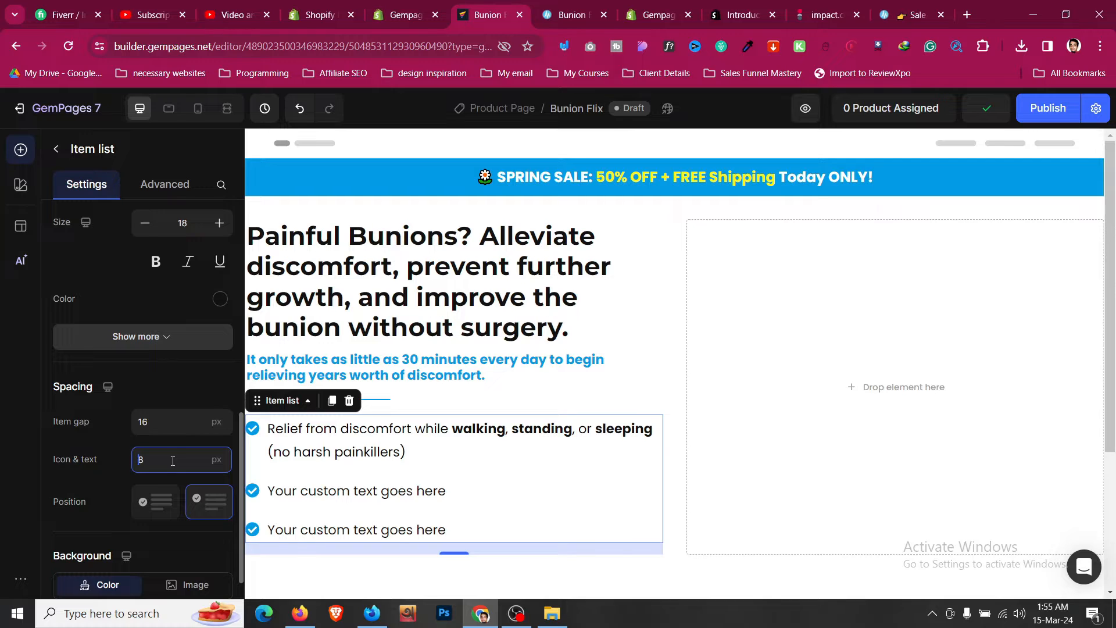
click(175, 425)
key(BackSpace)
text(2)
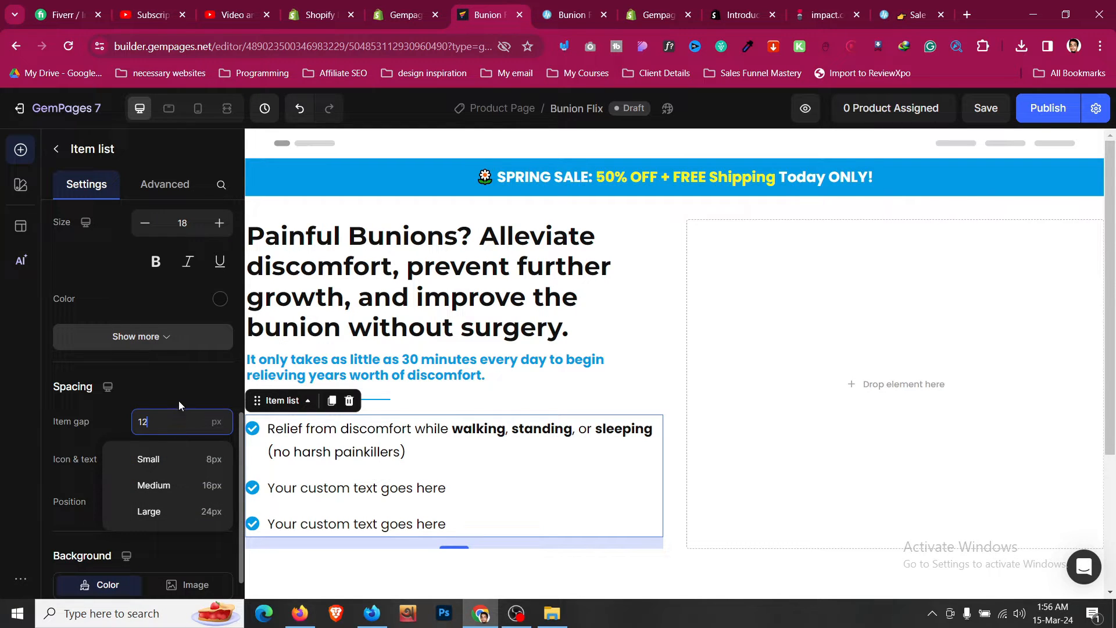
click(179, 401)
- Copy the reference page's second bullet and paste it as the second list item: "Naturally restore the big toe's natural position"
click(572, 15)
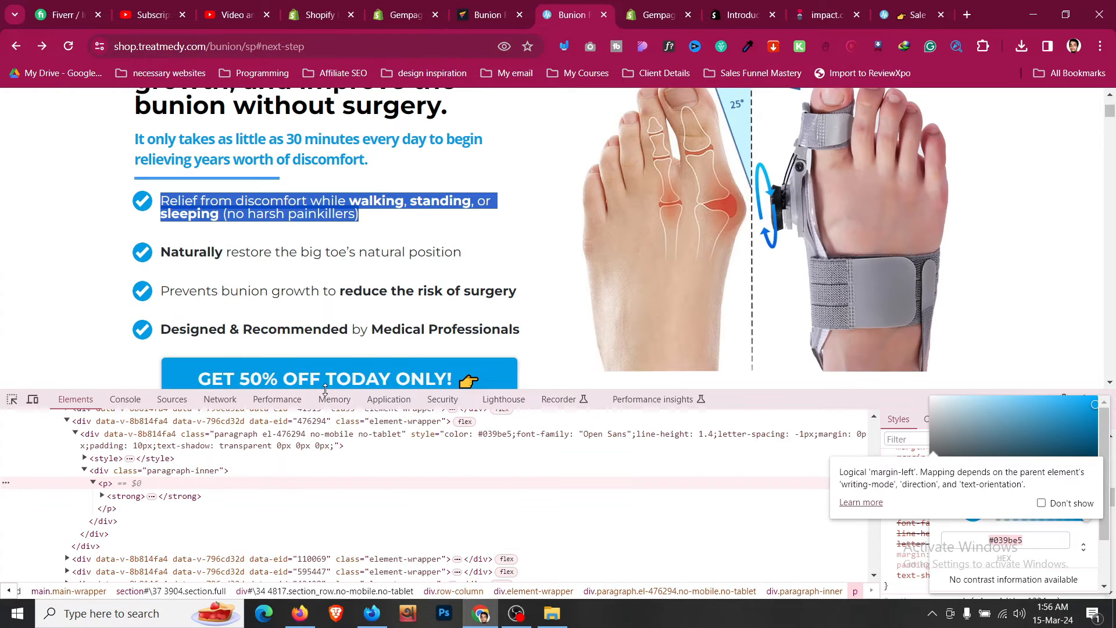
triple_click(322, 252)
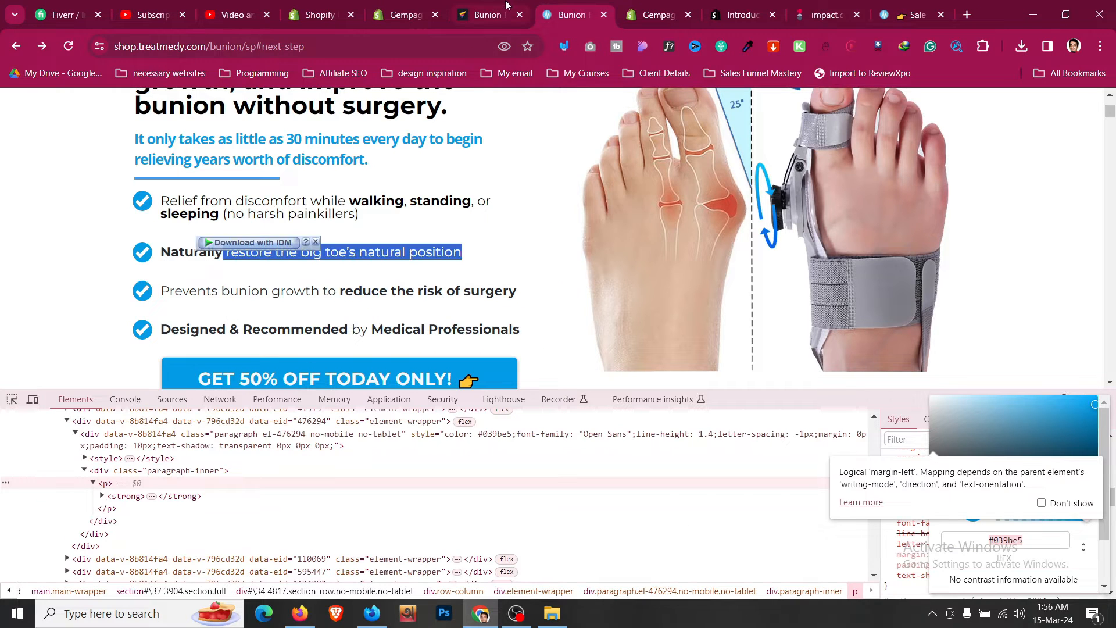
click(372, 281)
drag(480, 252, 203, 251)
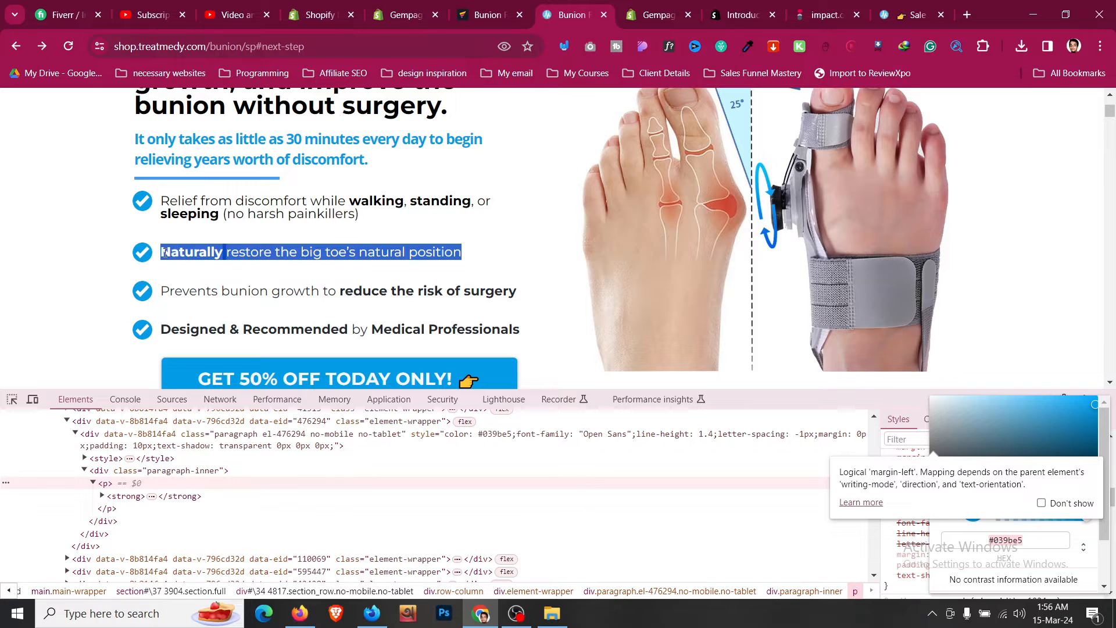
click(475, 5)
click(432, 488)
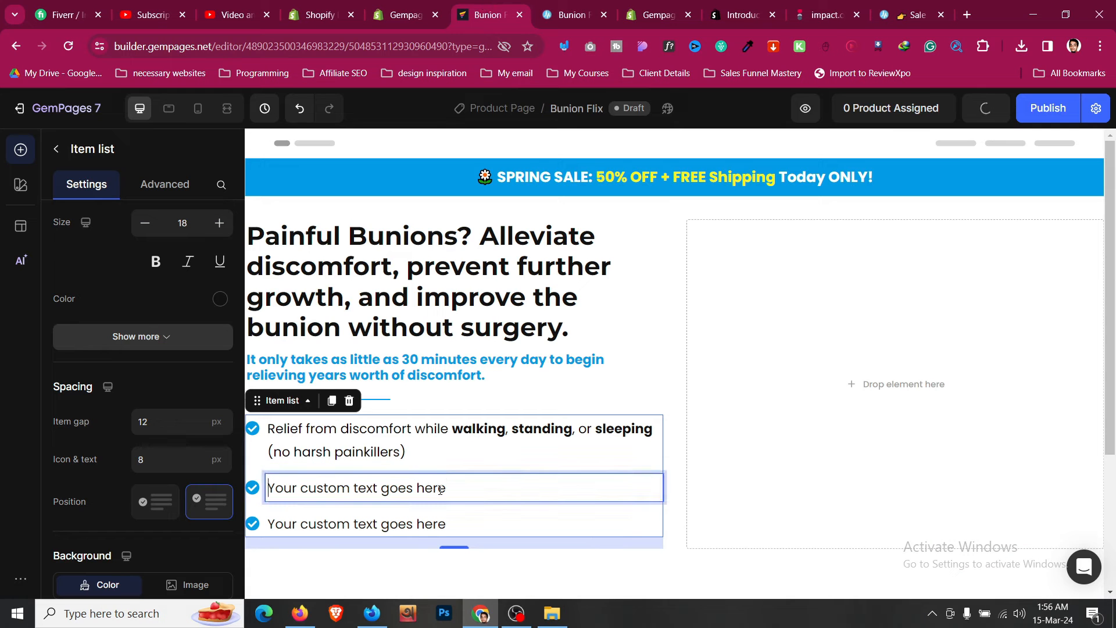
double_click(441, 489)
text(Naturally restore the big toe’s natural position)
- Copy the reference's third bullet and paste it into the third list item: "Prevents bunion growth to reduce the risk of surgery"
click(589, 3)
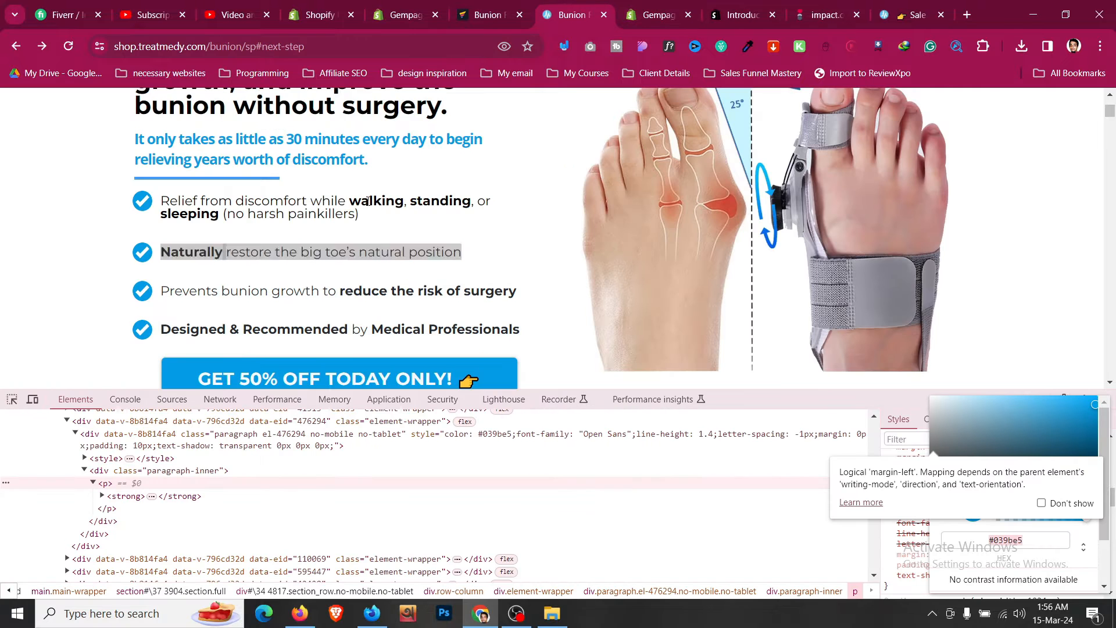
scroll(371, 189, down, 2)
triple_click(379, 148)
key(ctrl+c)
click(500, 5)
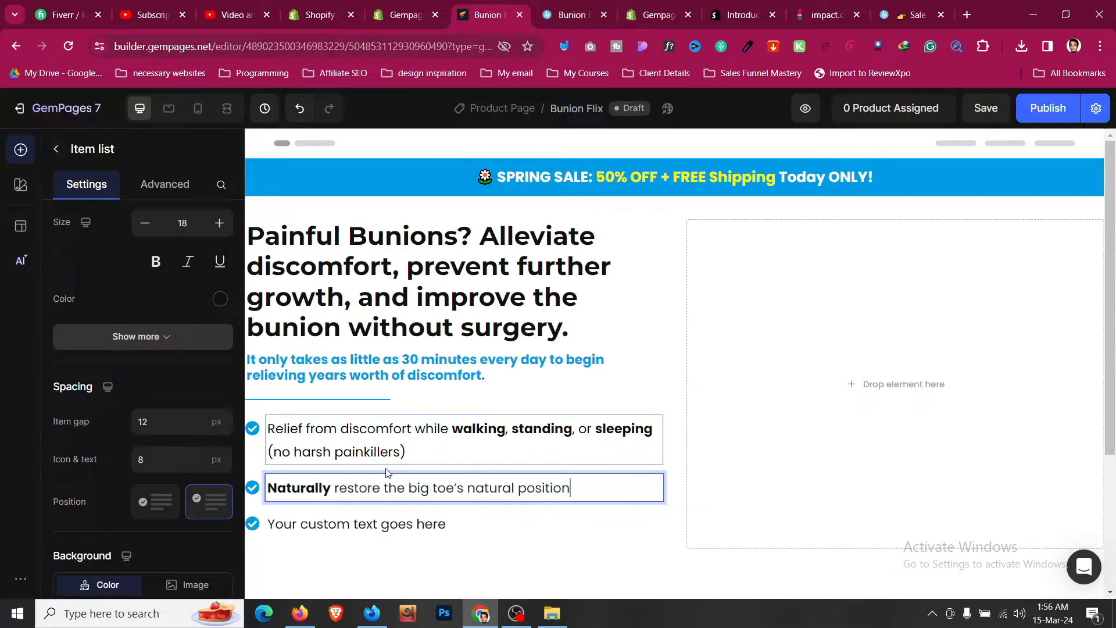
click(401, 529)
double_click(406, 526)
key(ctrl+v)
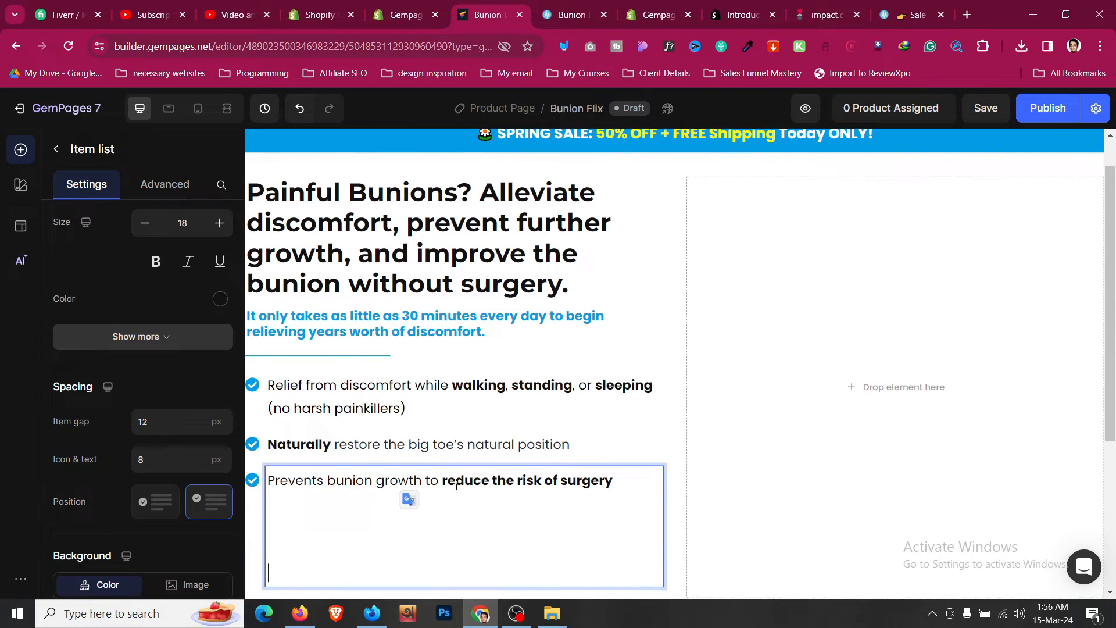
key(BackSpace)
key(BackSpace)
key(BackSpace)
key(BackSpace)
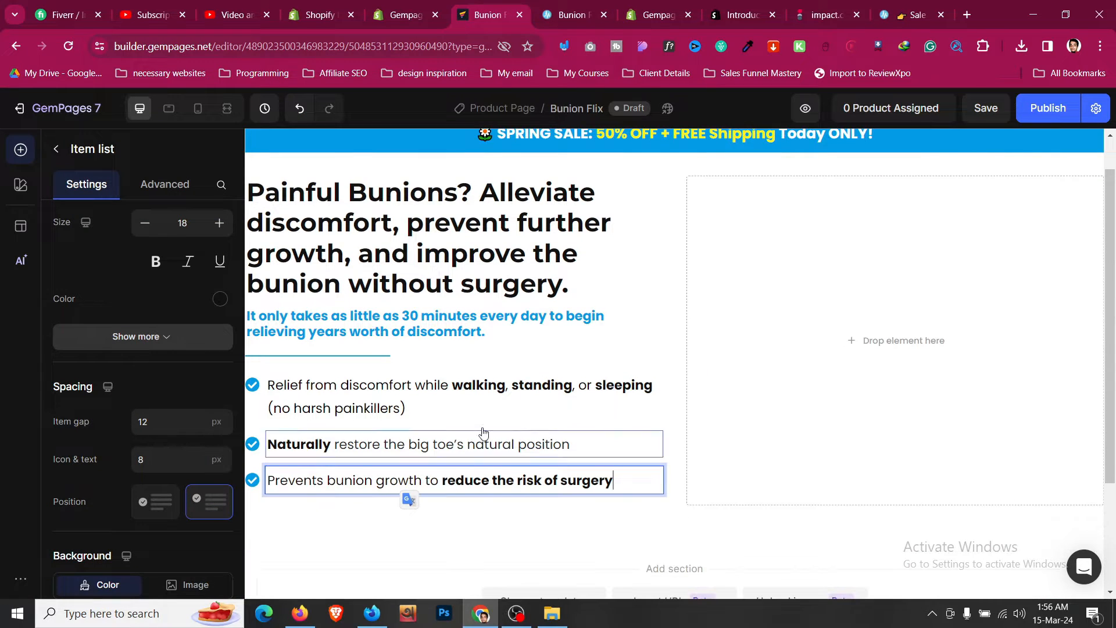
- Add a fourth item to the item list
click(522, 372)
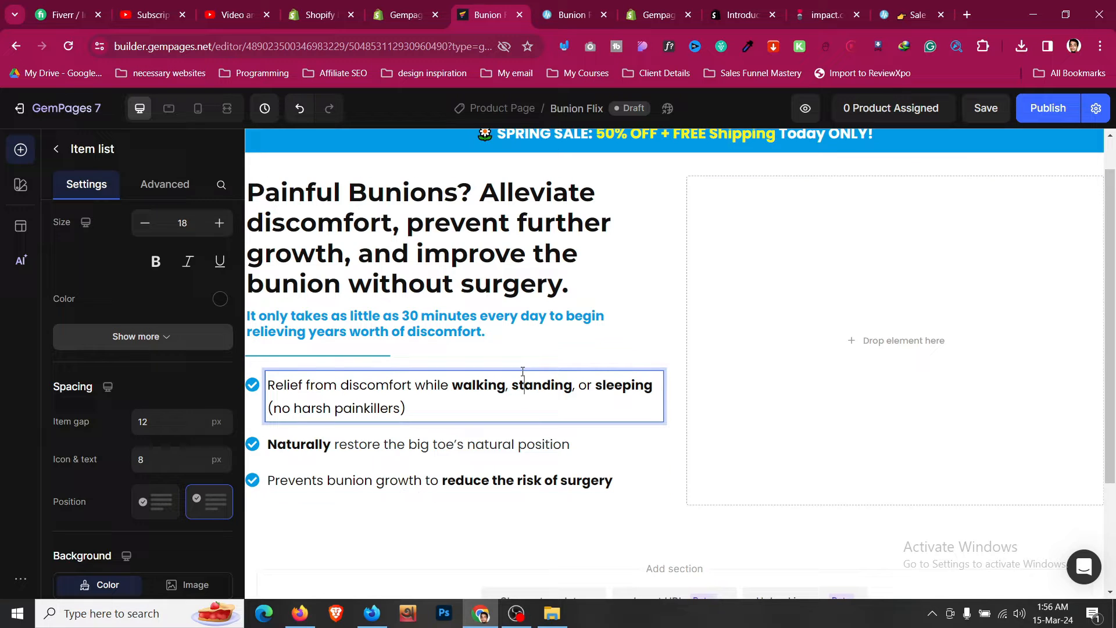
right_click(463, 398)
scroll(152, 306, up, 10)
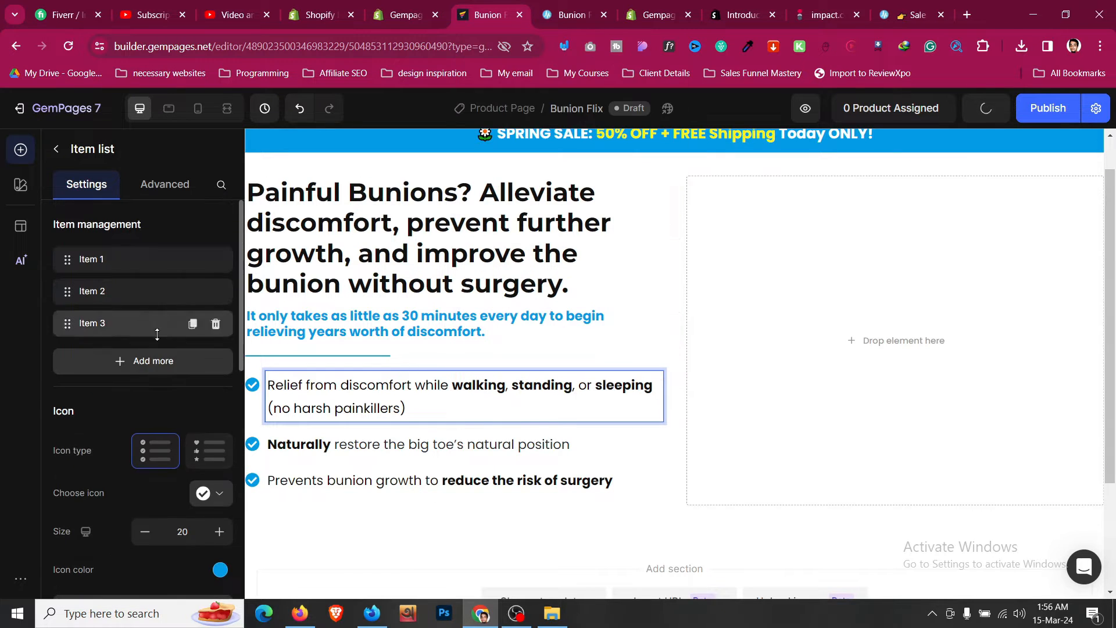
click(161, 361)
- Copy the reference's fourth bullet and paste it into the new item: "Designed & Recommended by Medical Professionals"
click(569, 12)
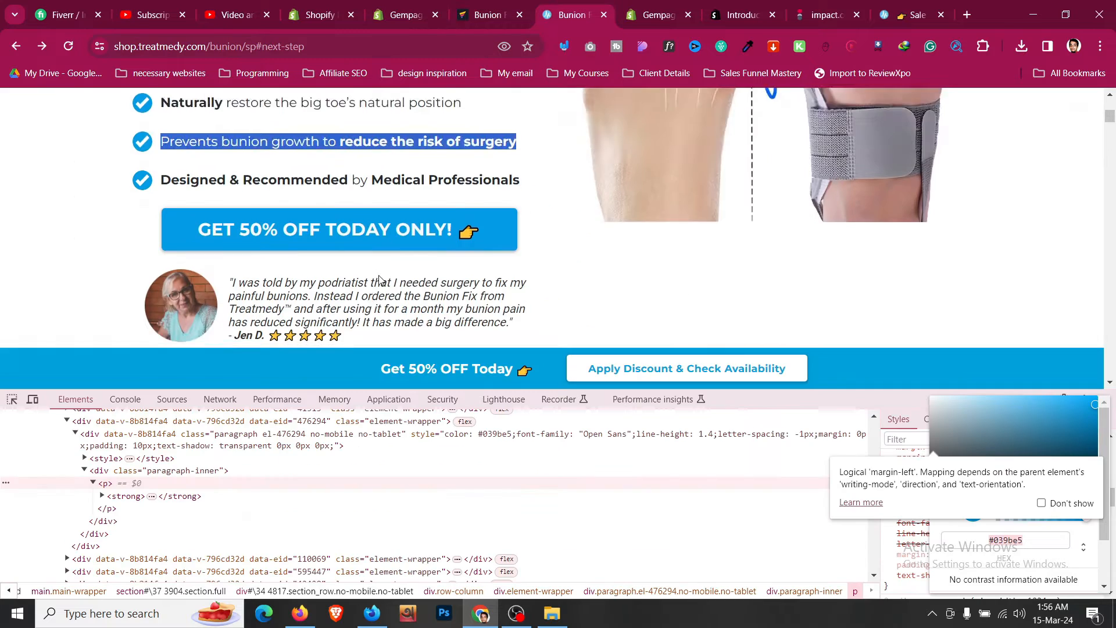
scroll(354, 191, down, 1)
scroll(354, 191, up, 1)
triple_click(377, 186)
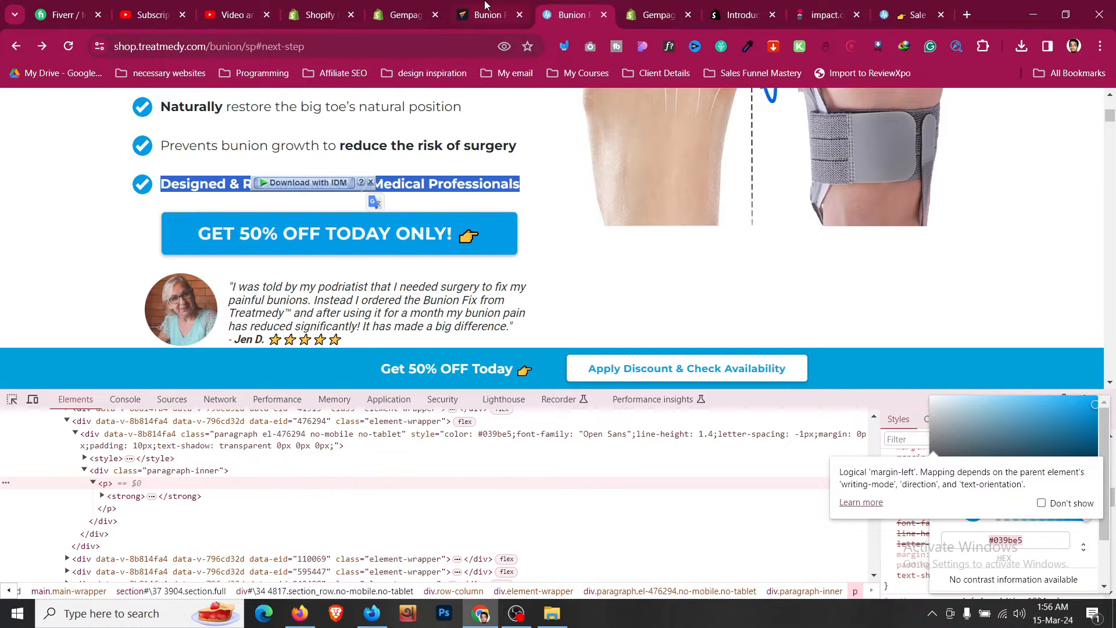
click(484, 9)
click(432, 517)
click(462, 518)
key(ctrl+a)
key(ctrl+v)
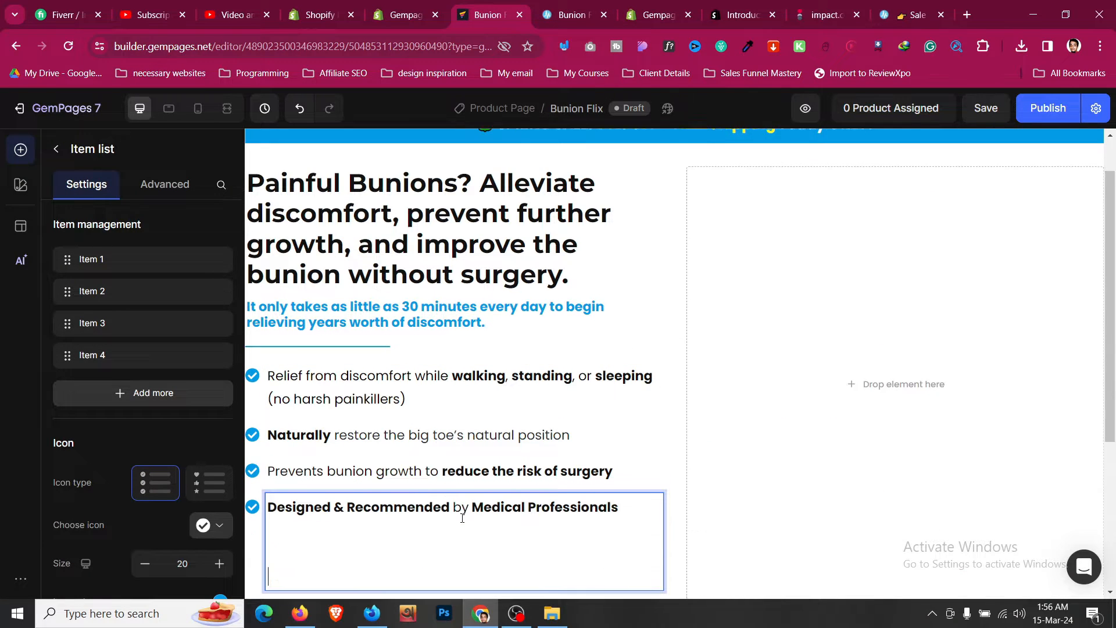
key(BackSpace)
key(BackSpace)
key(BackSpace)
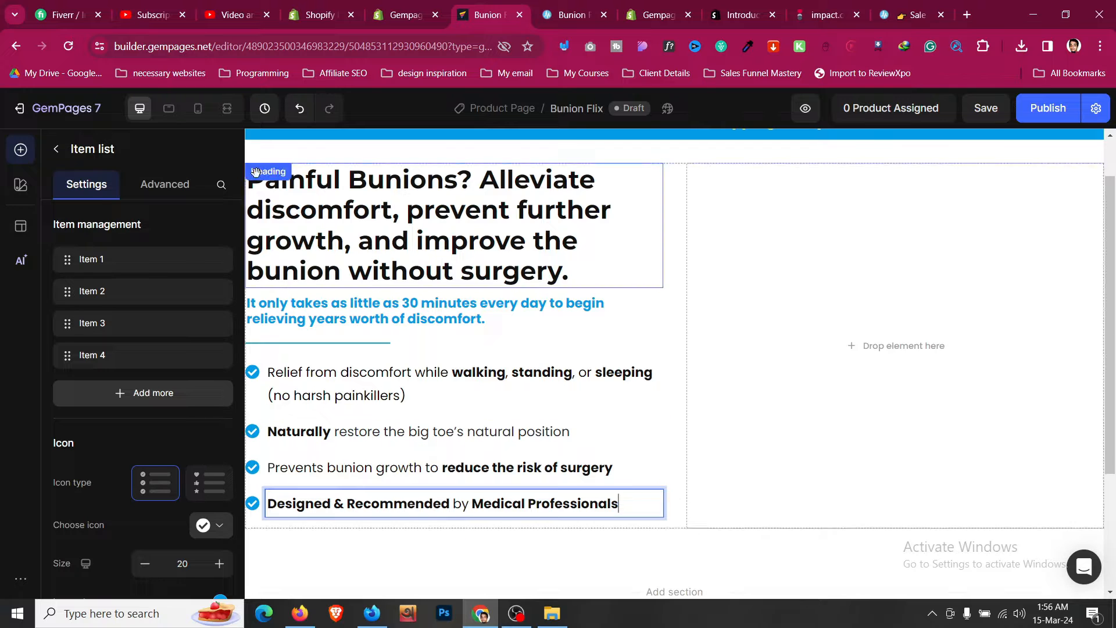
- Switch to mobile view and set the hero section's left and right padding to 24 px
click(198, 110)
scroll(633, 446, down, 3)
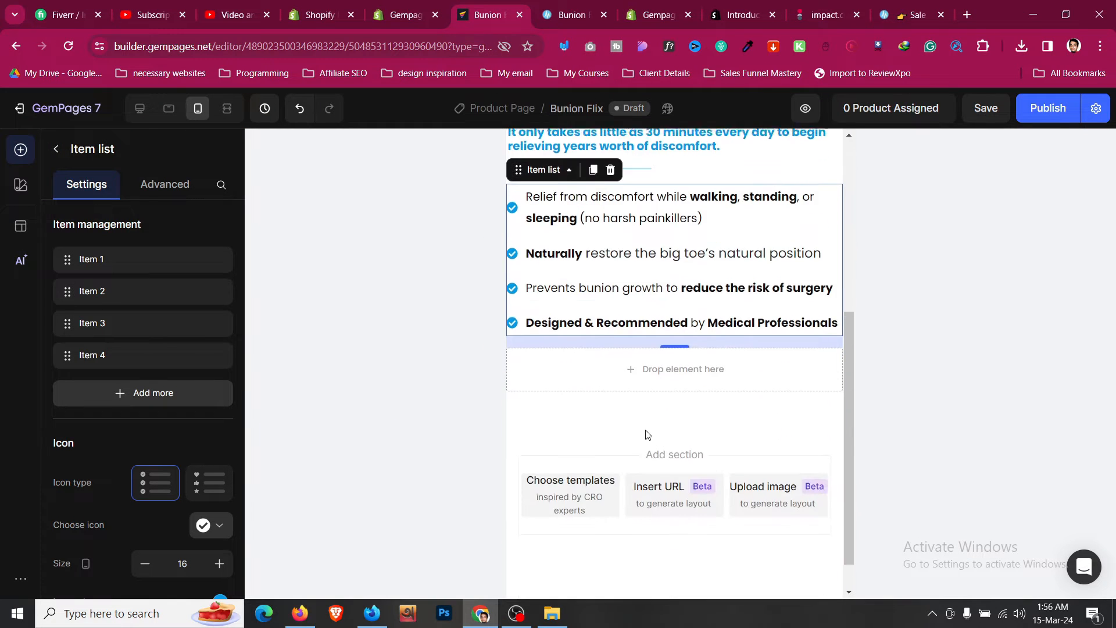
scroll(647, 434, up, 6)
click(675, 358)
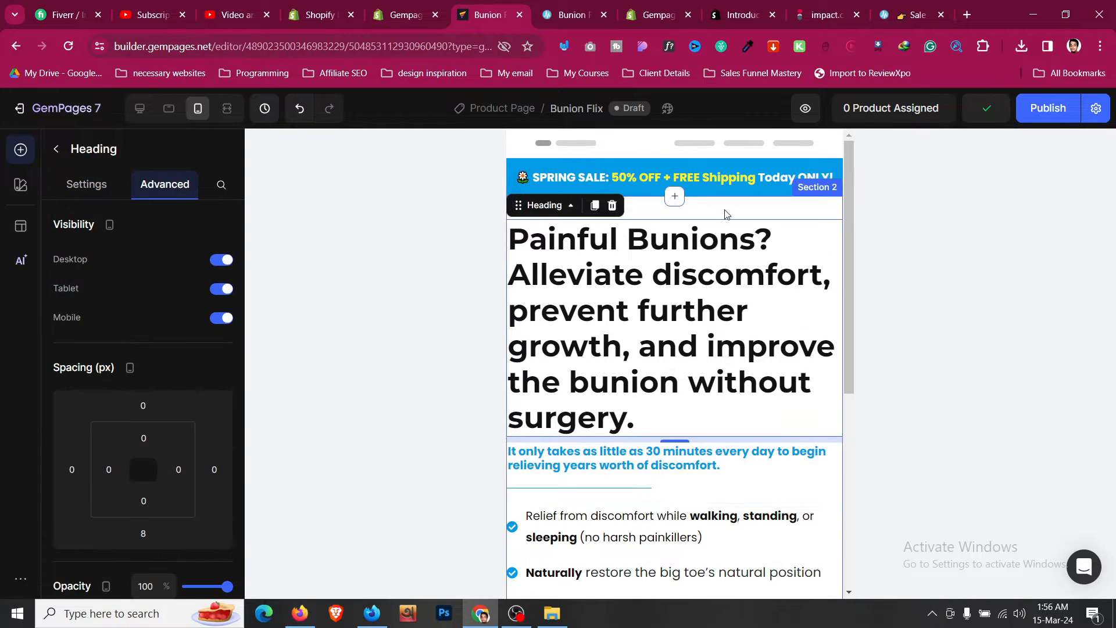
click(676, 185)
click(164, 184)
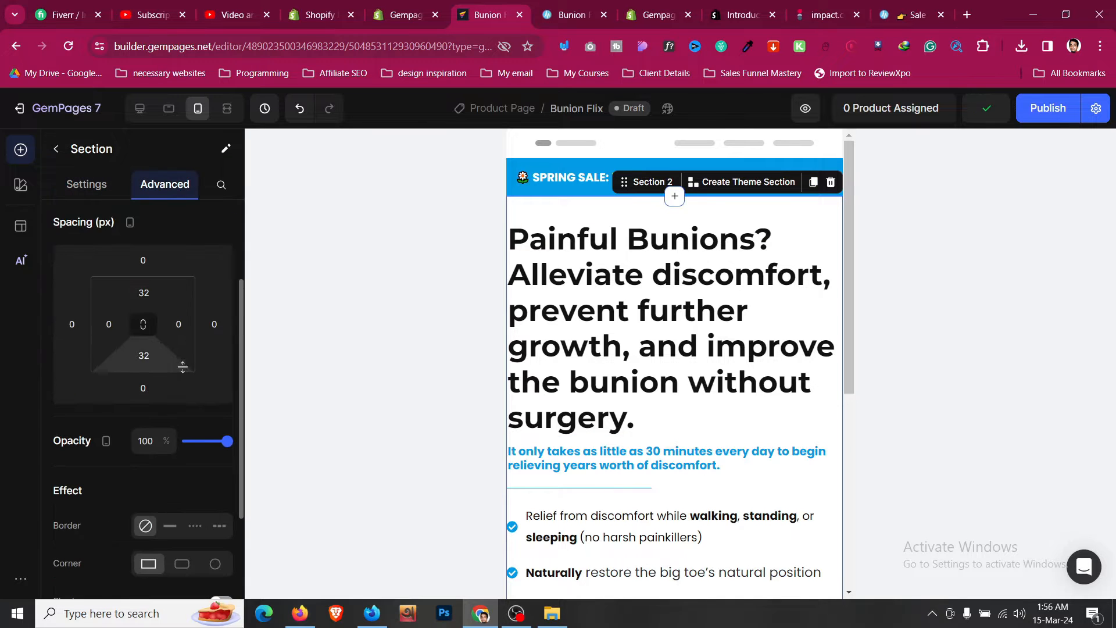
click(109, 324)
click(163, 486)
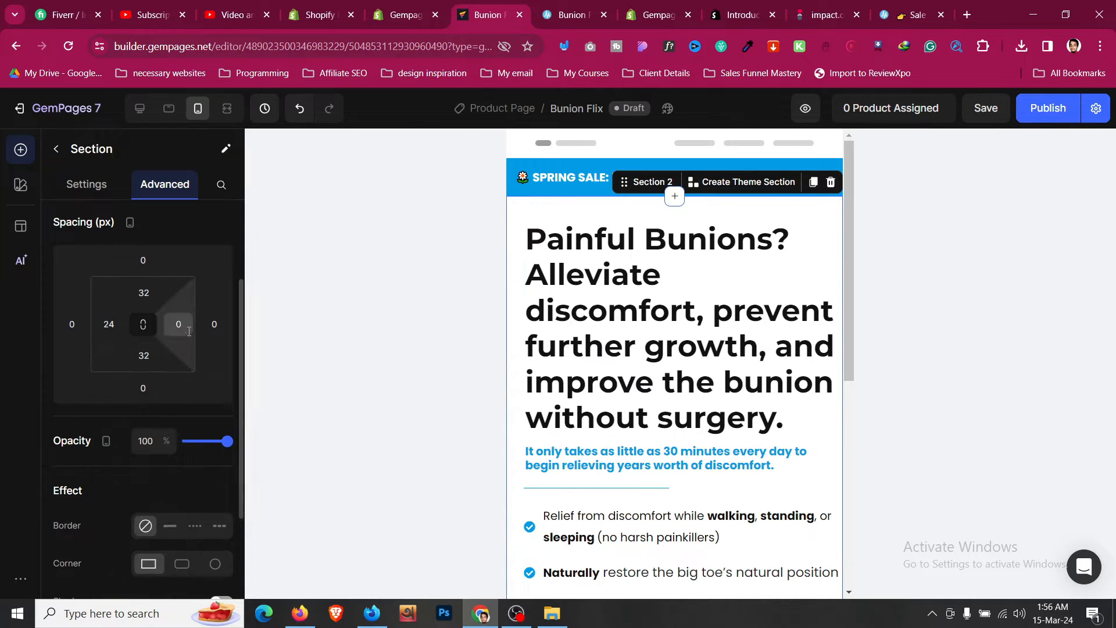
click(178, 324)
click(212, 486)
- Shrink the main heading's font size for mobile to about 26
click(599, 267)
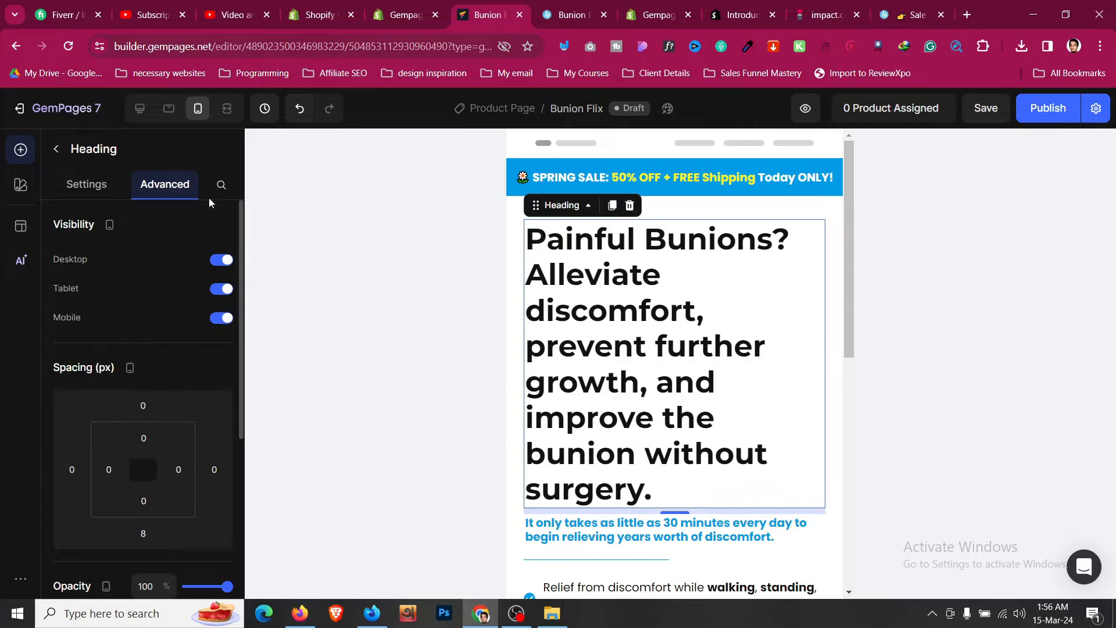
click(87, 184)
click(143, 336)
click(143, 336)
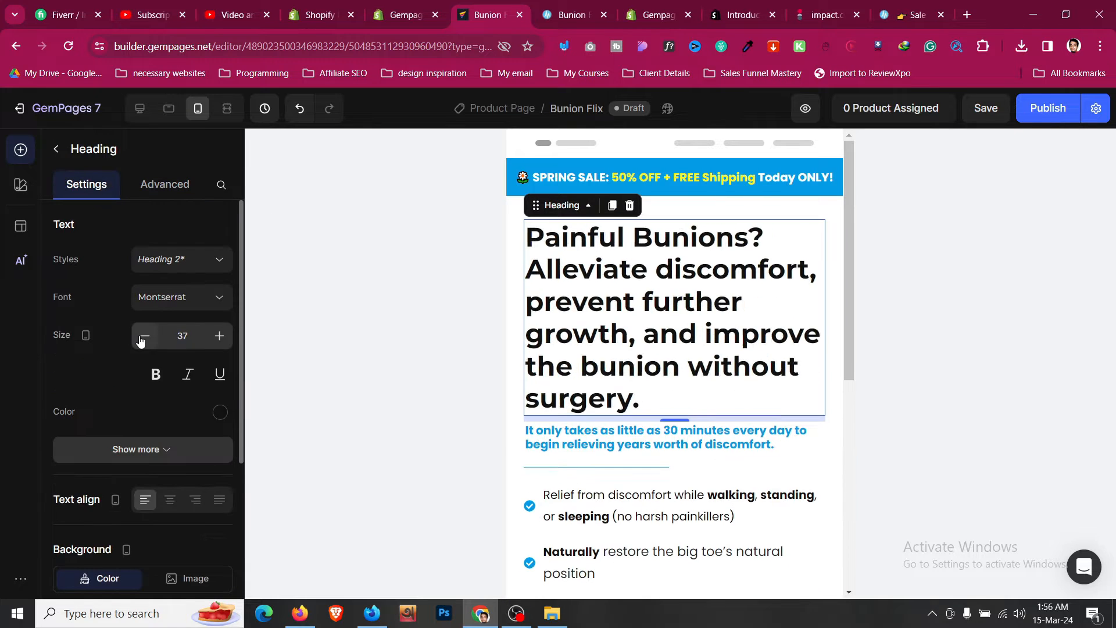
click(143, 336)
click(143, 336)
click(143, 336)
click(143, 336)
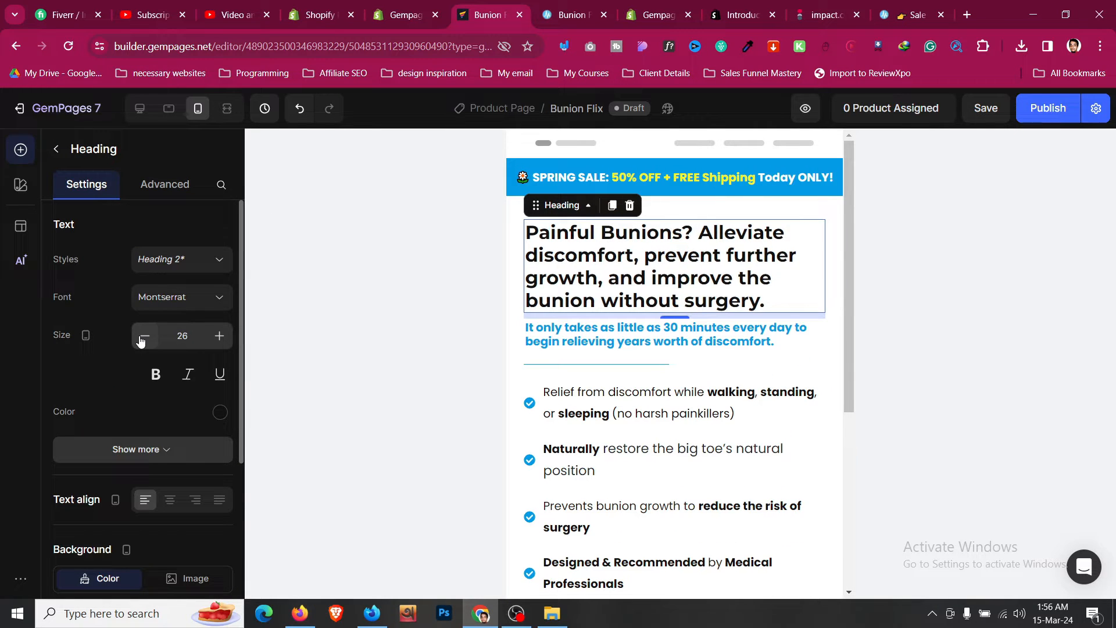
click(143, 336)
- Set the item list's icon position to Align top for mobile
click(620, 321)
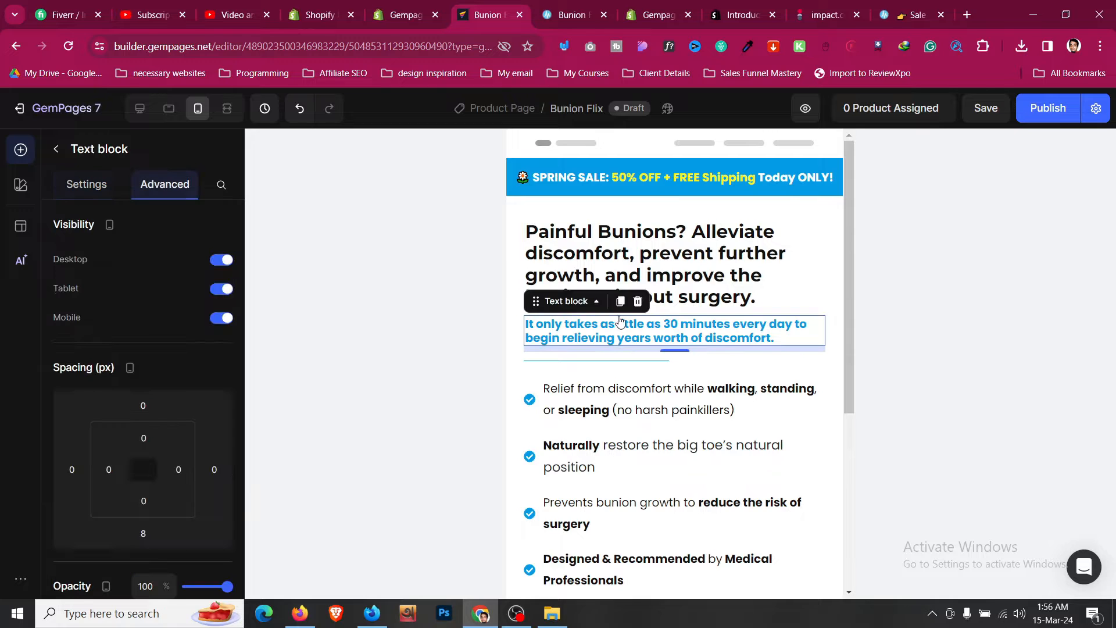
click(87, 184)
scroll(581, 325, down, 1)
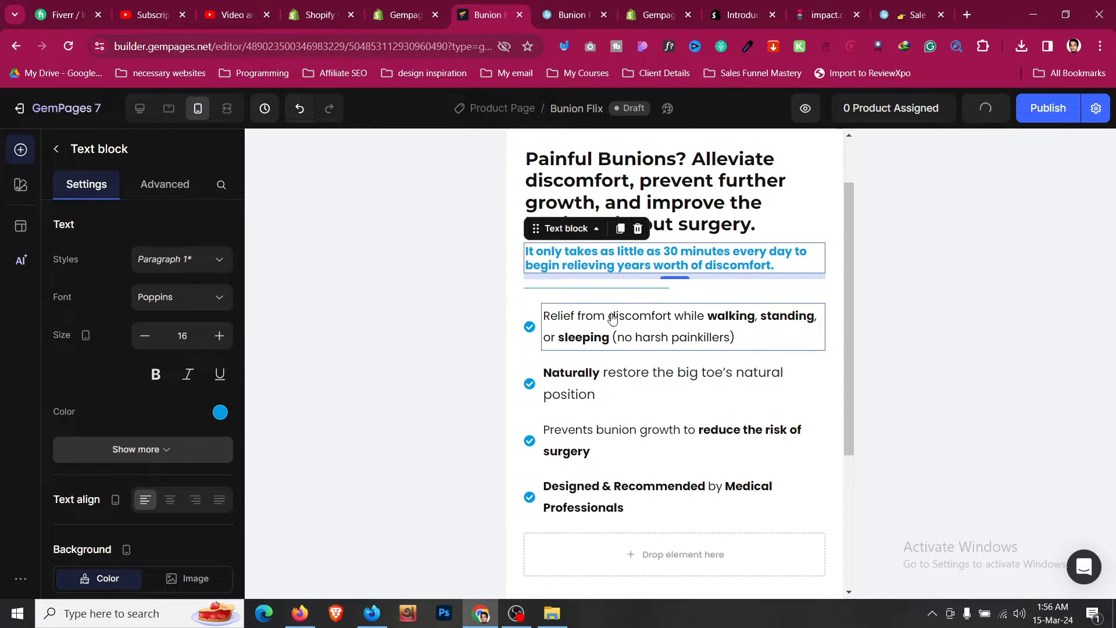
click(539, 314)
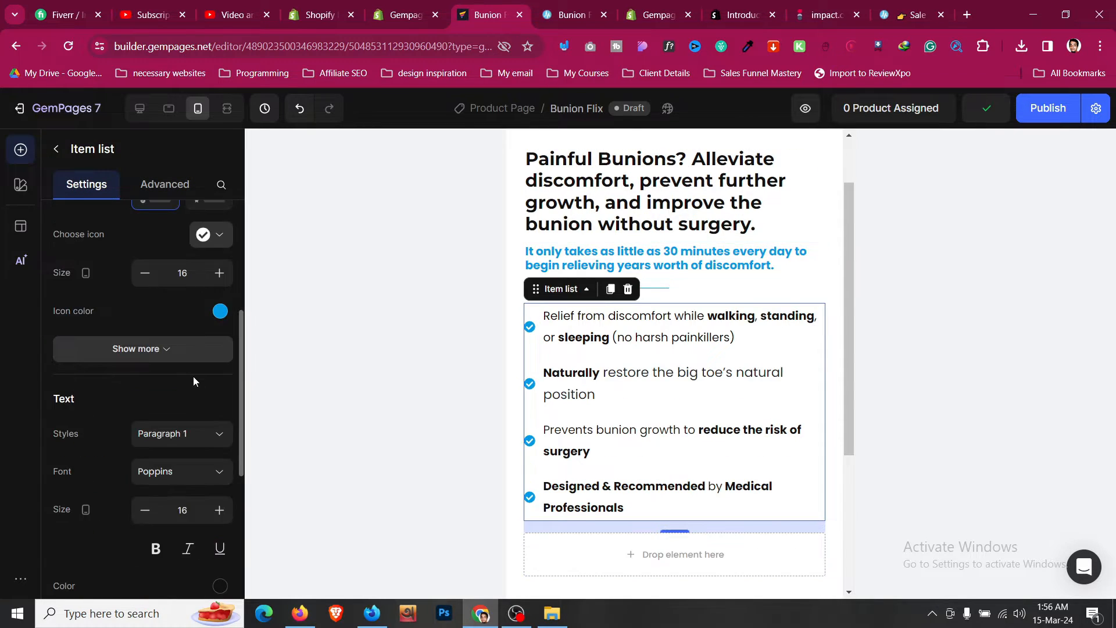
scroll(194, 376, down, 6)
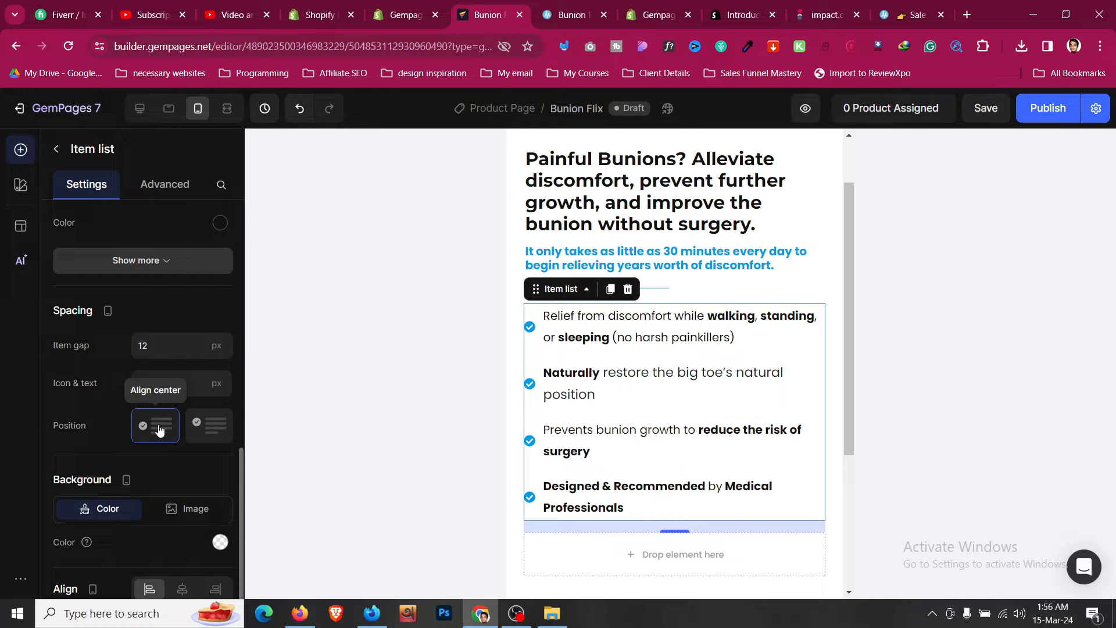
click(213, 429)
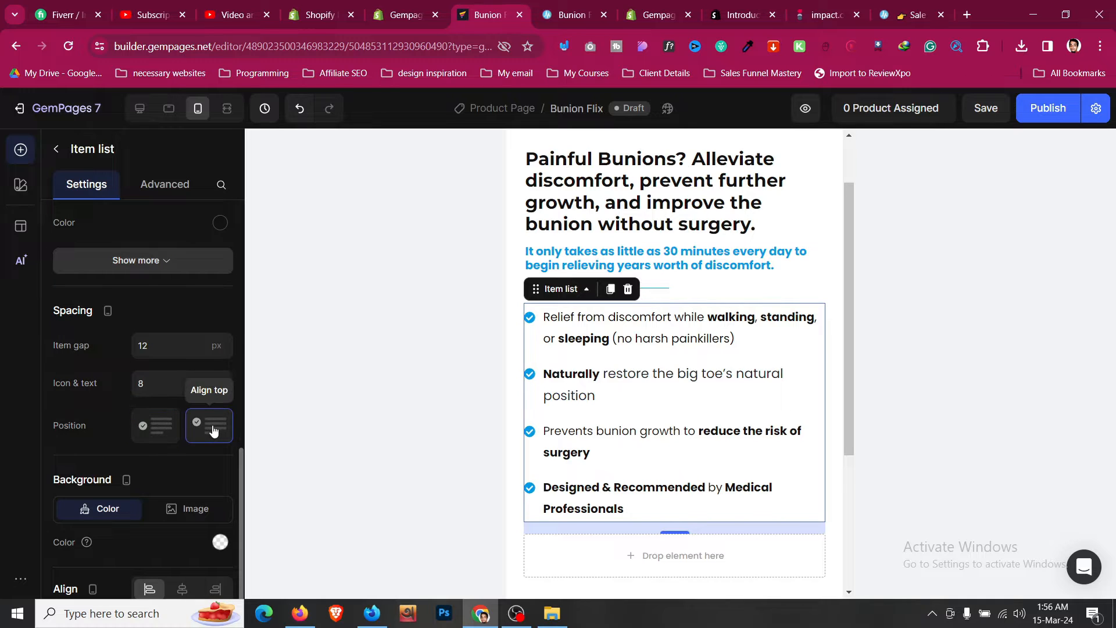
- Review the mobile layout of the hero section's list, row and section
click(665, 336)
scroll(162, 340, up, 1)
scroll(162, 336, up, 4)
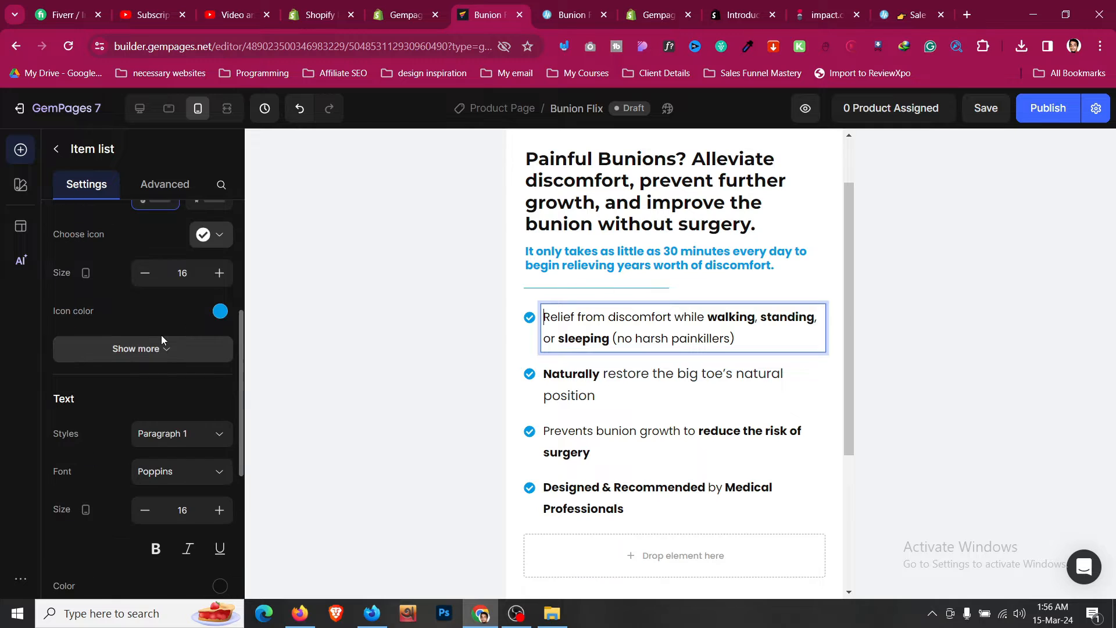
scroll(161, 338, up, 4)
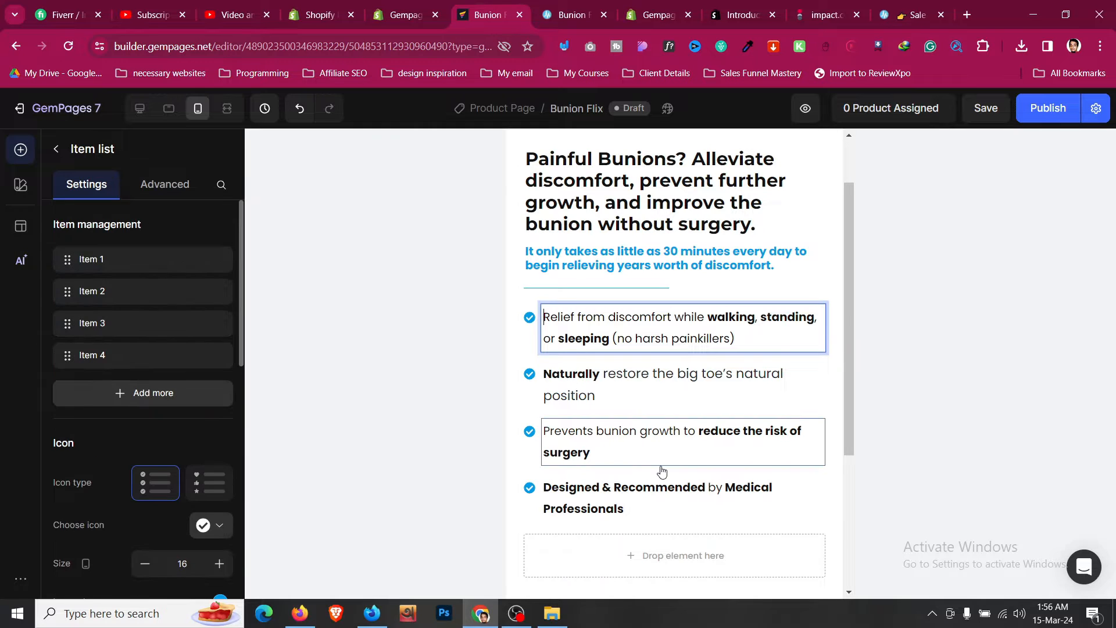
scroll(732, 463, down, 1)
click(701, 460)
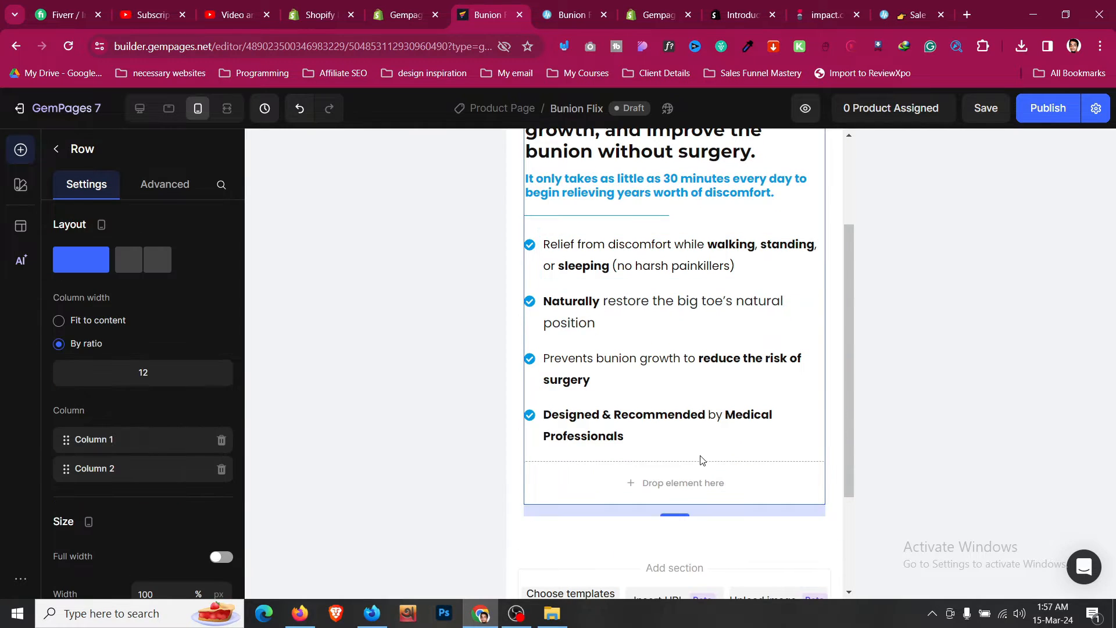
scroll(702, 460, up, 2)
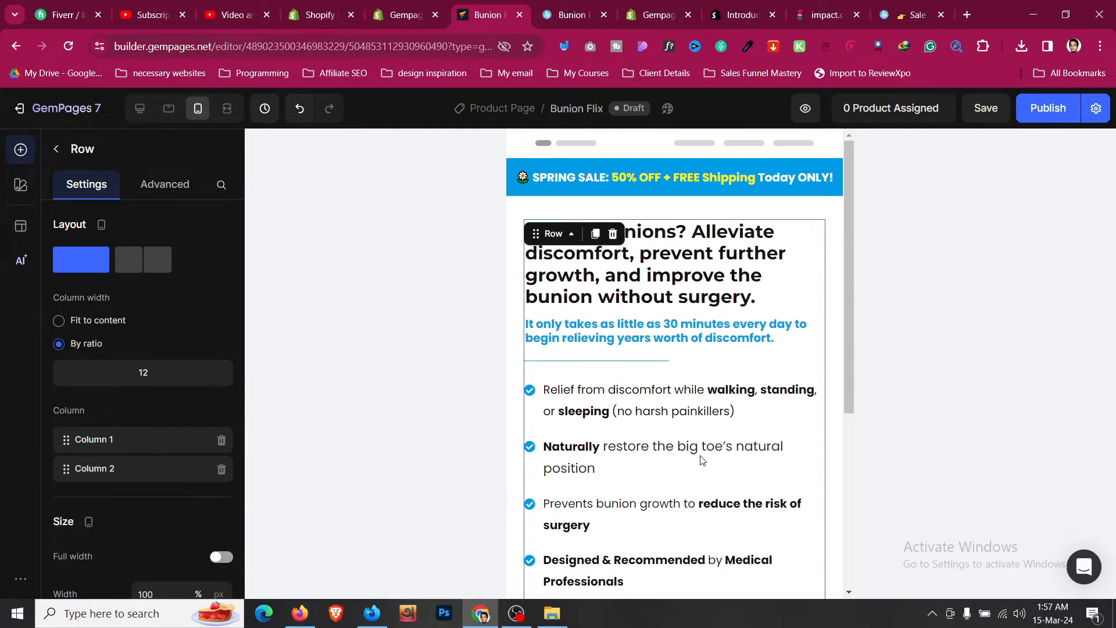
click(613, 210)
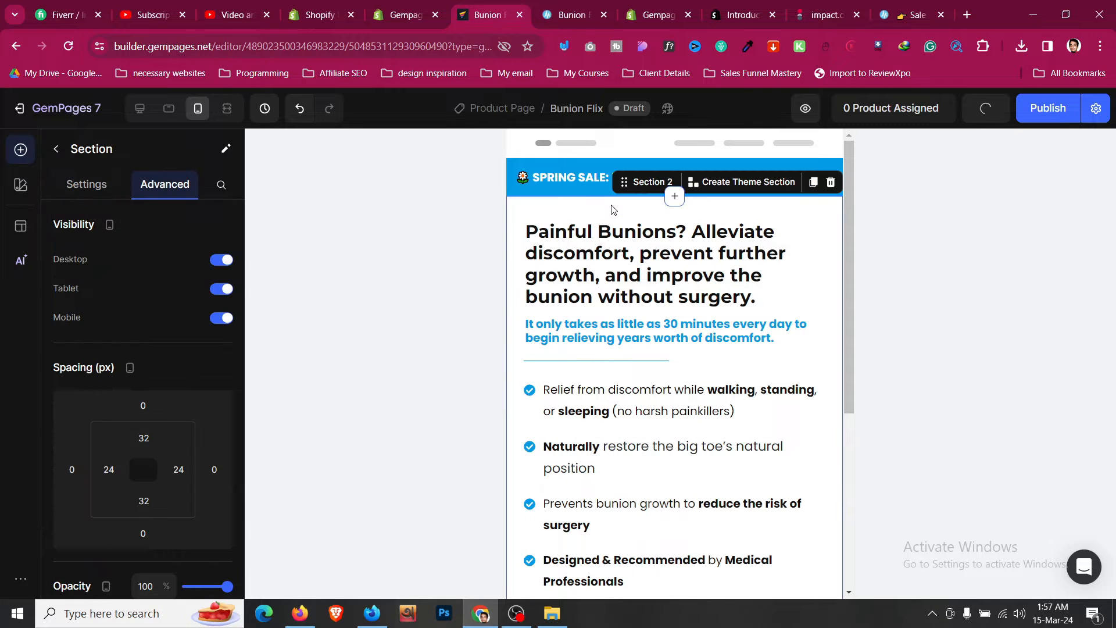
- Switch to tablet view and reduce the main heading's font size to 28
click(172, 112)
click(420, 346)
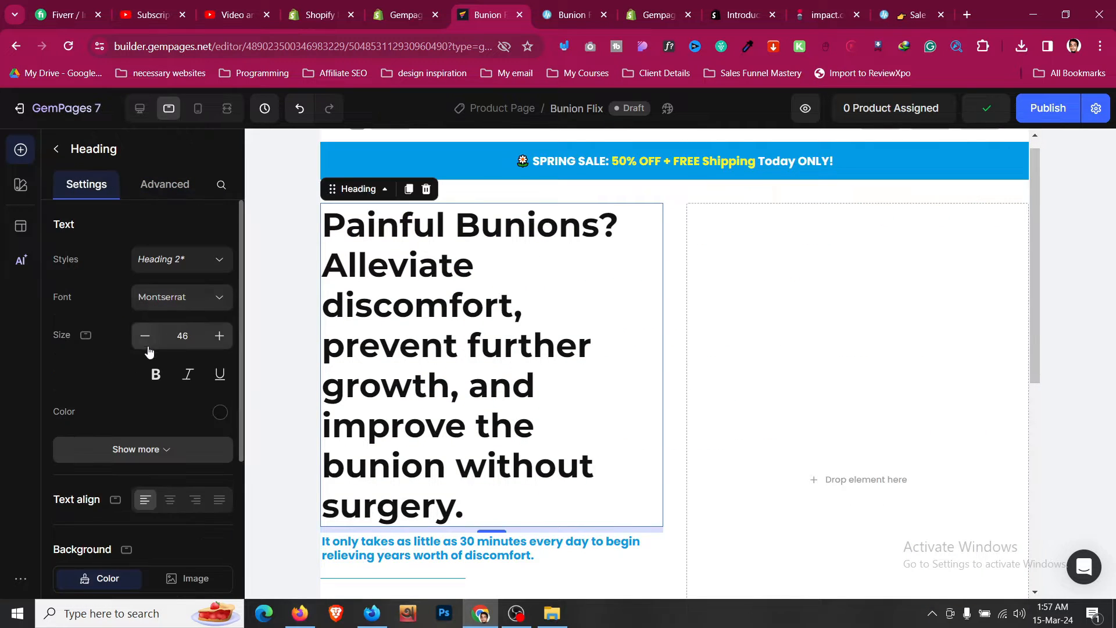
click(146, 343)
click(146, 343)
click(145, 343)
click(146, 343)
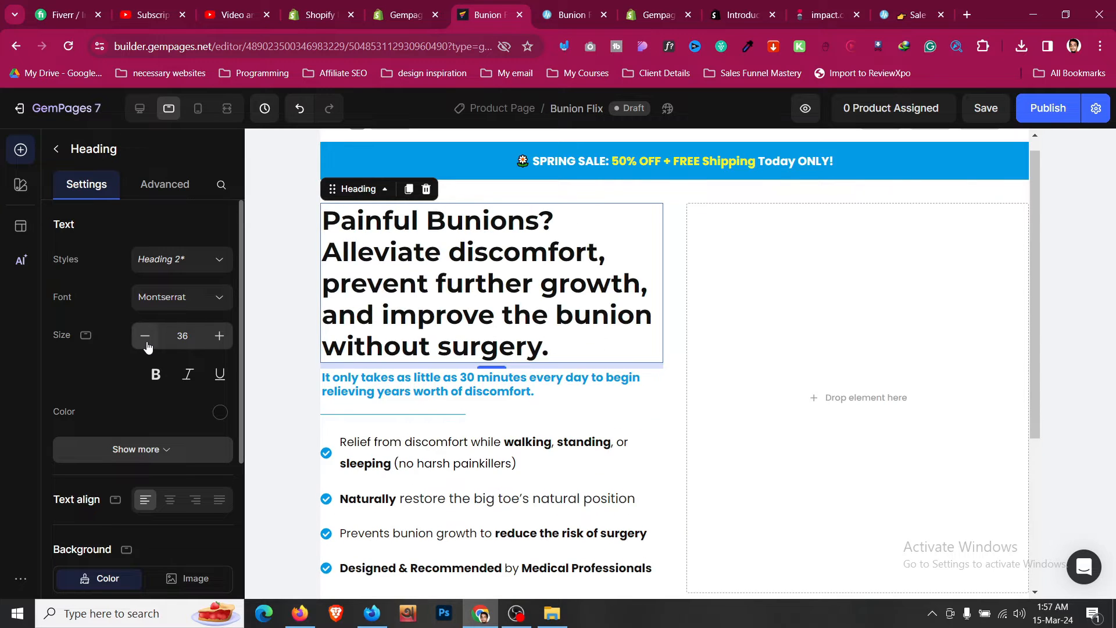
click(146, 336)
click(145, 336)
click(146, 336)
click(219, 336)
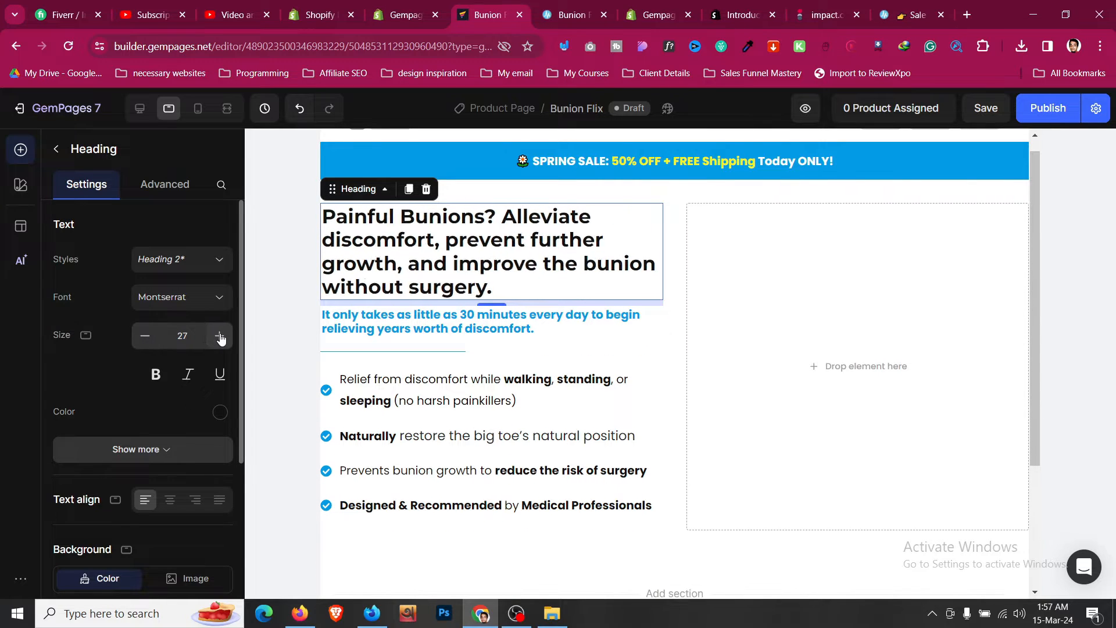
click(219, 336)
click(219, 337)
click(219, 336)
- Set the hero section's left and right padding to XL (24px) in tablet view
click(155, 184)
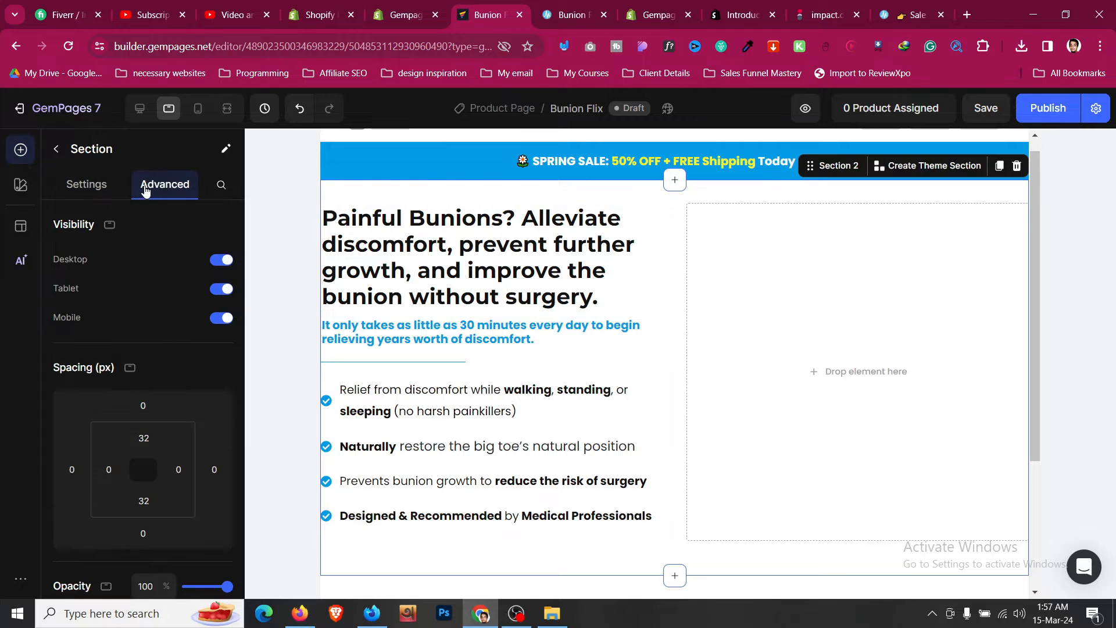
scroll(150, 349, down, 2)
click(121, 396)
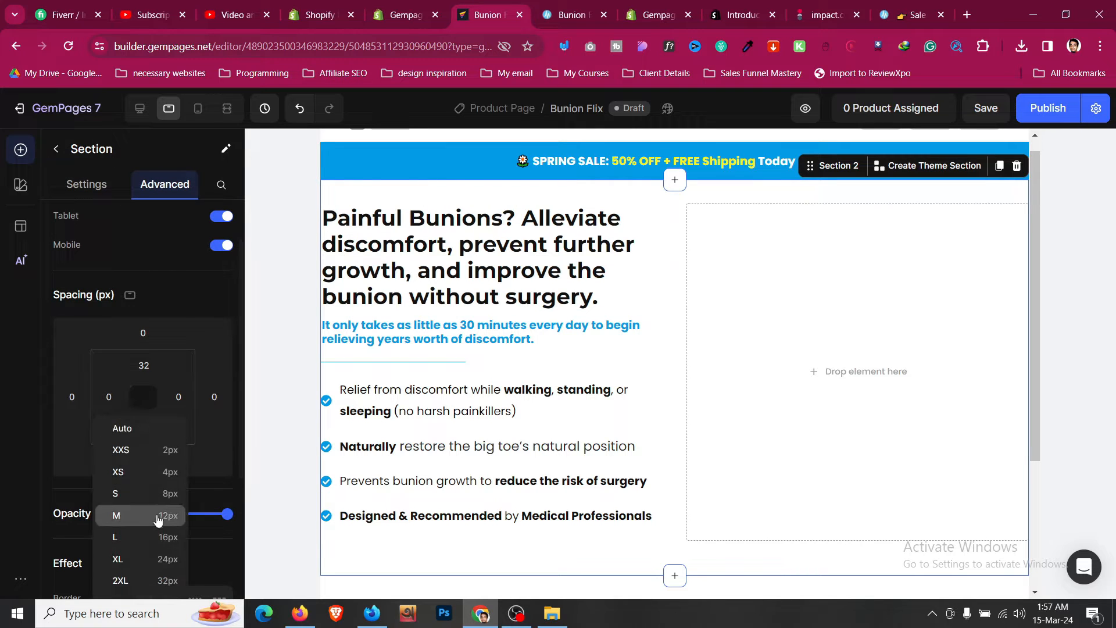
click(166, 560)
click(178, 397)
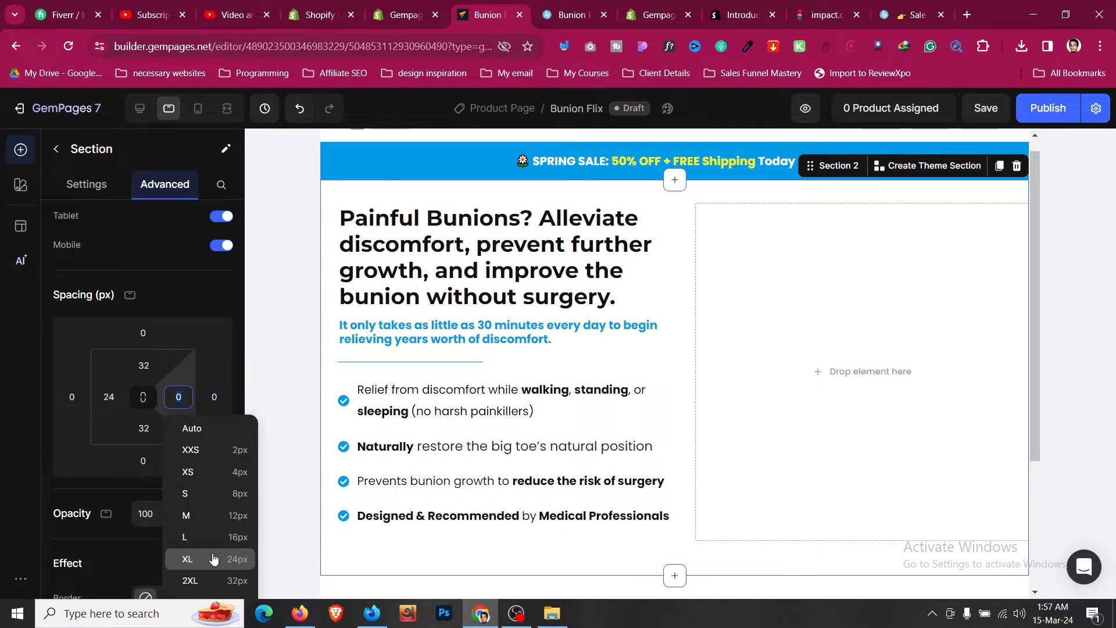
click(210, 560)
- Set the item list's icon position to Align top for tablet
scroll(547, 433, down, 1)
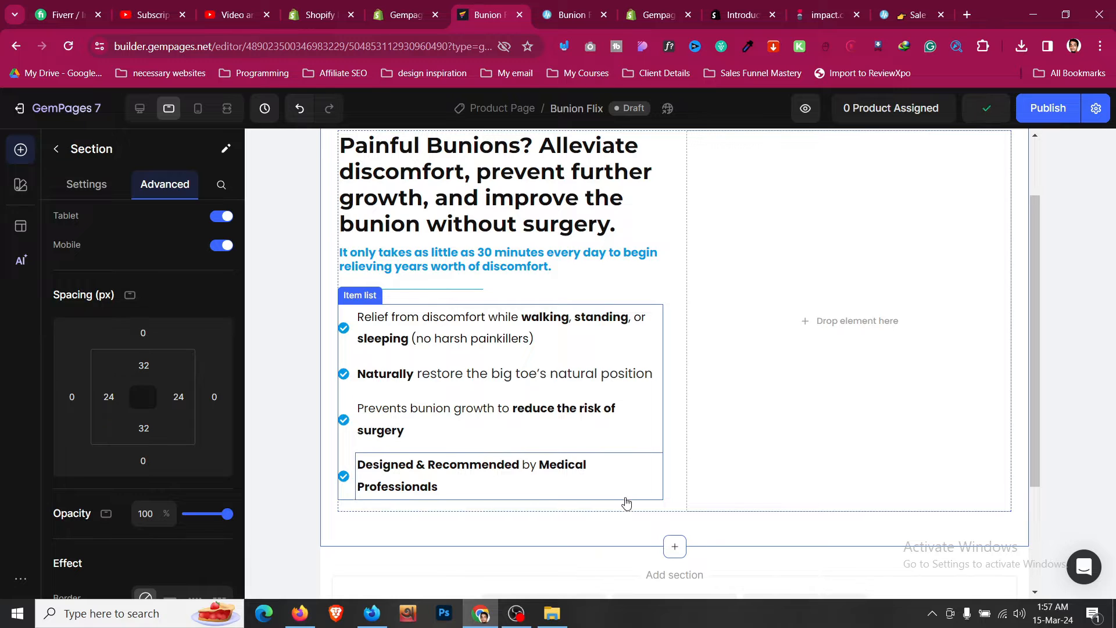
click(346, 319)
scroll(134, 343, down, 10)
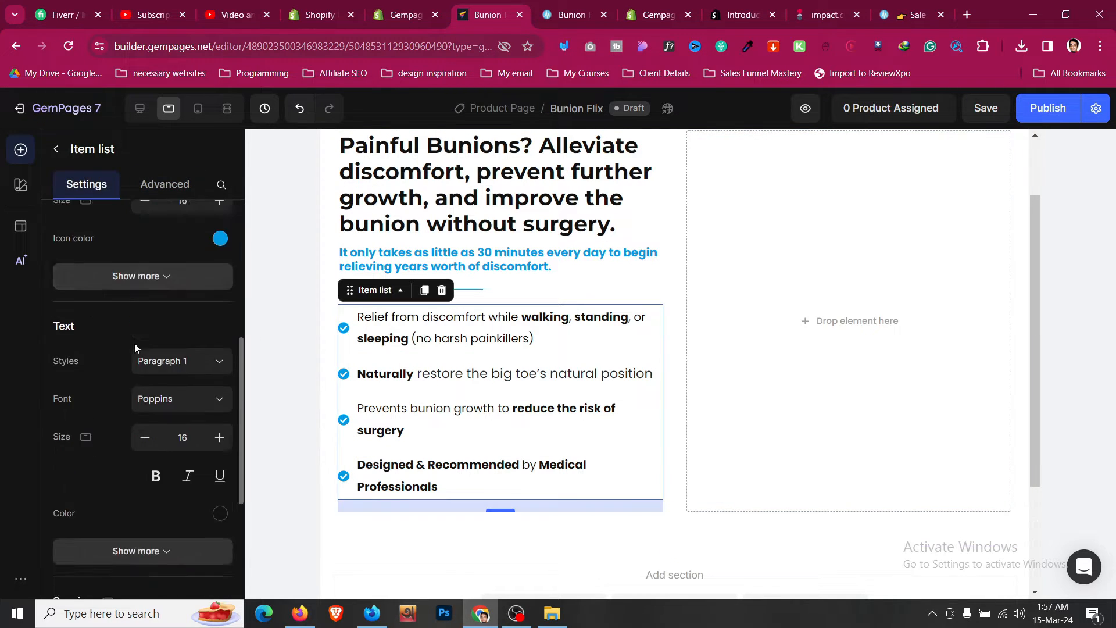
scroll(134, 347, down, 3)
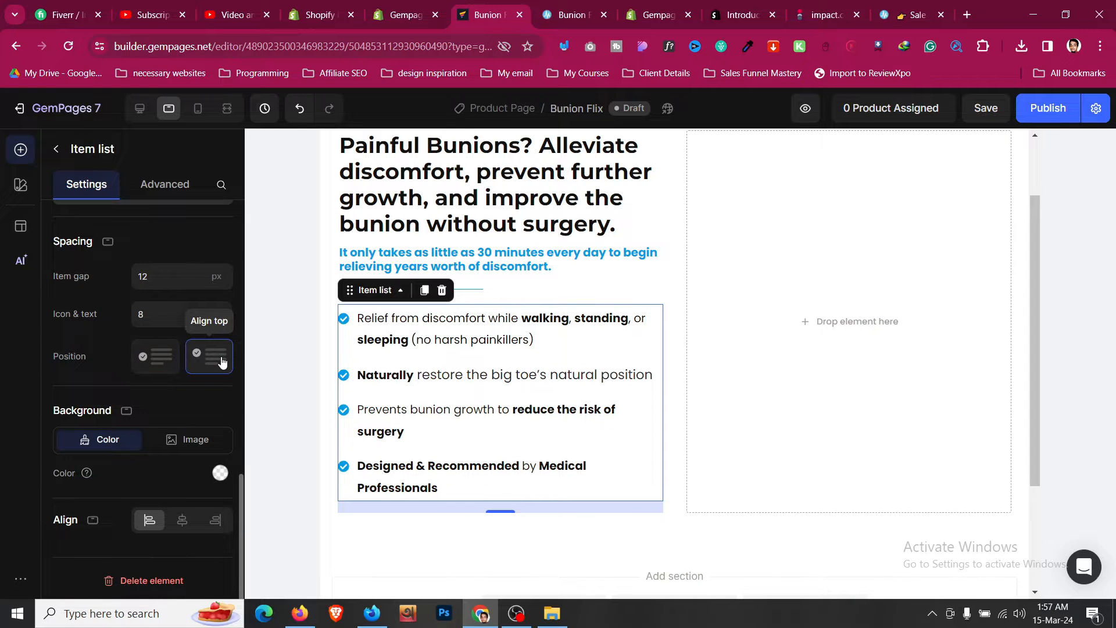
click(221, 360)
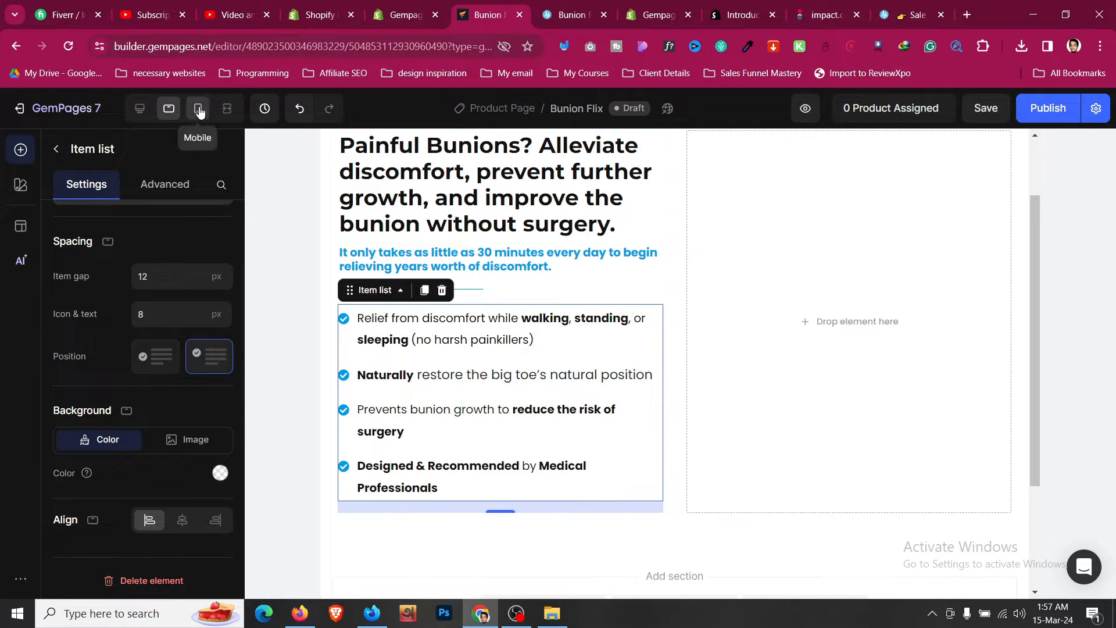
- Switch to desktop view and add an Image element to the hero section's empty right column
click(140, 108)
scroll(715, 329, up, 3)
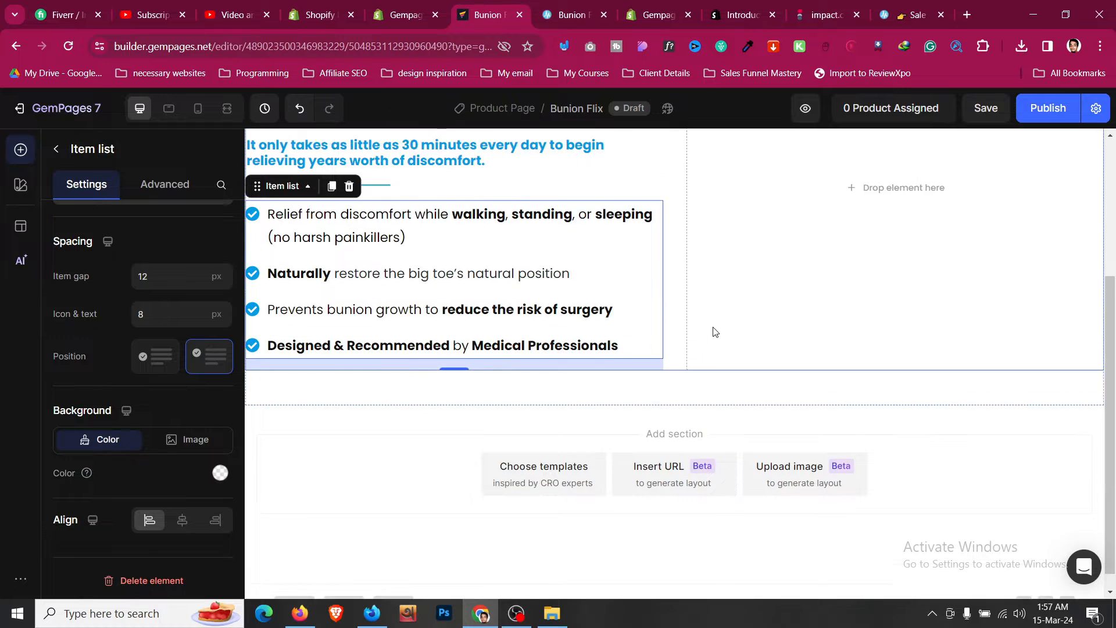
key(ctrl+Tab)
scroll(728, 313, down, 1)
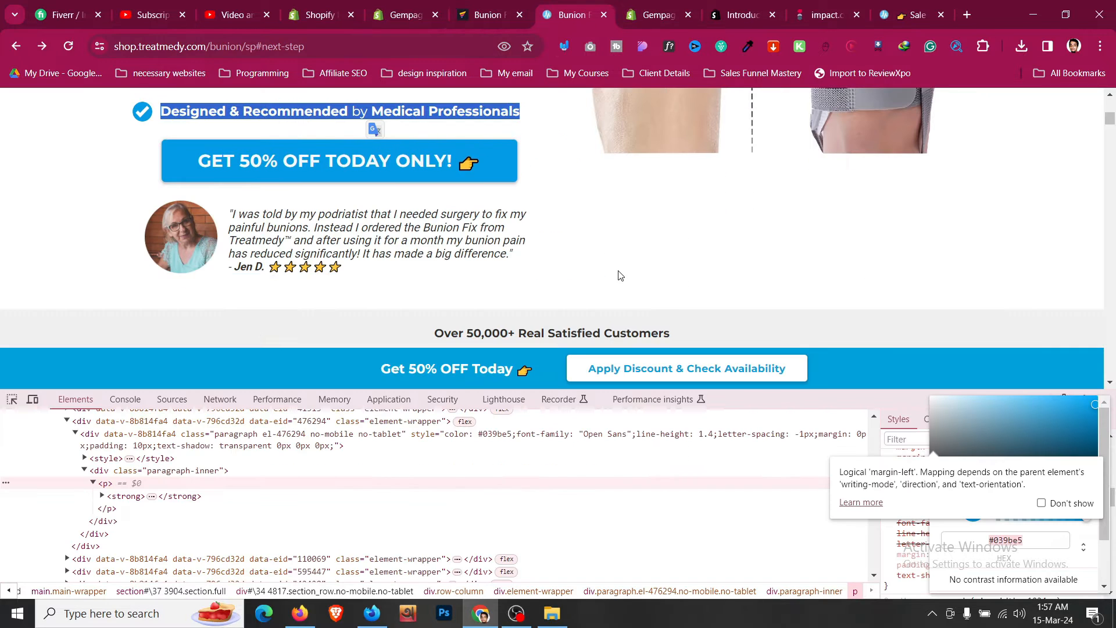
click(524, 6)
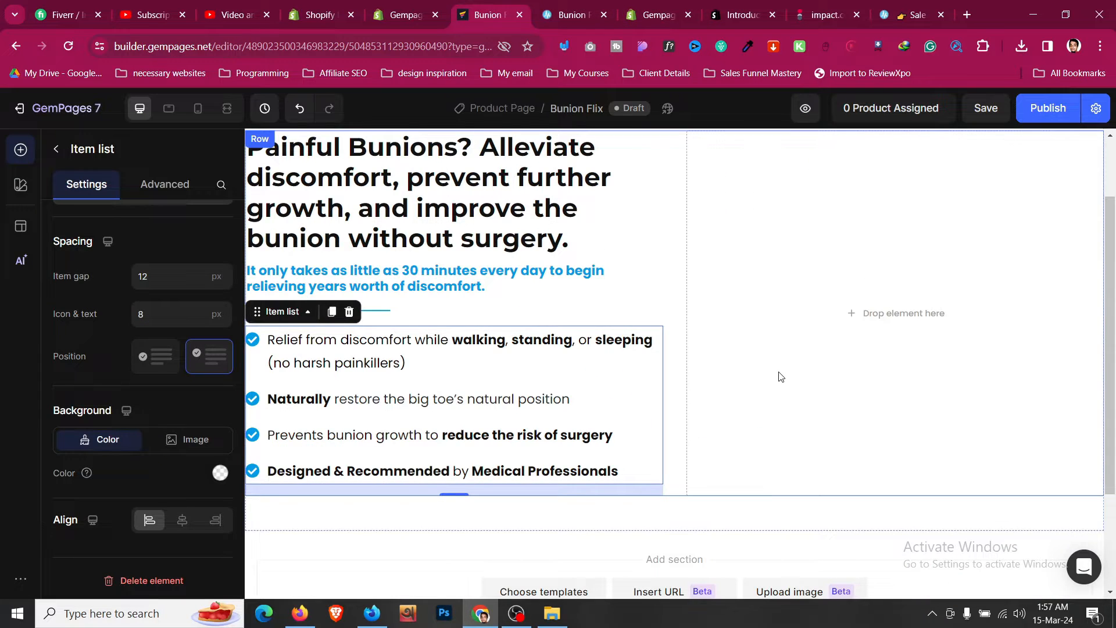
scroll(779, 377, up, 2)
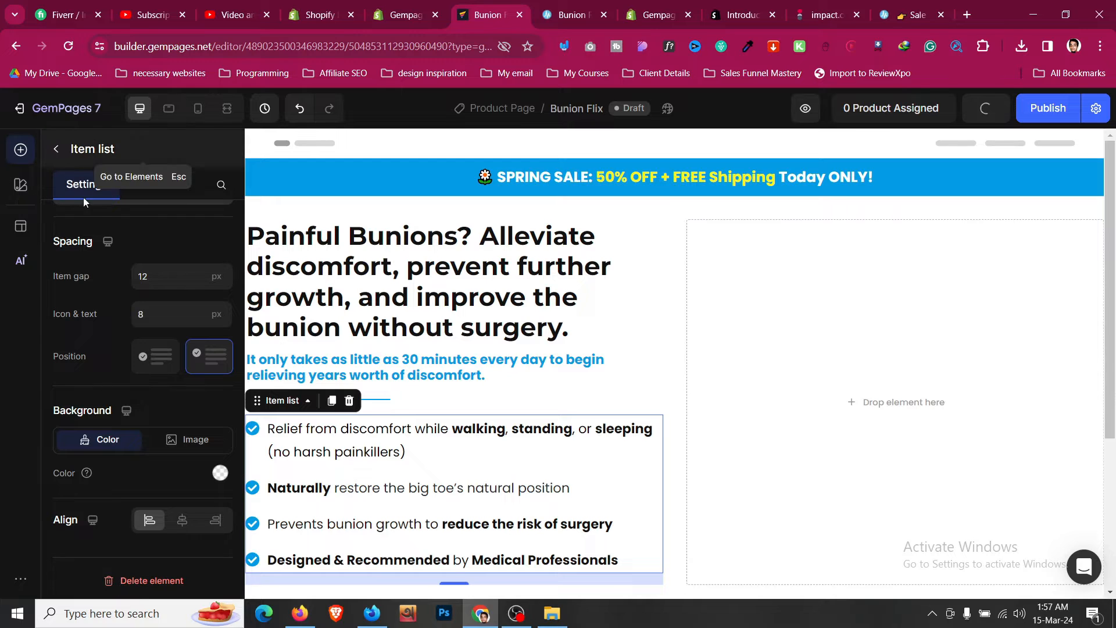
key(Escape)
scroll(120, 267, up, 5)
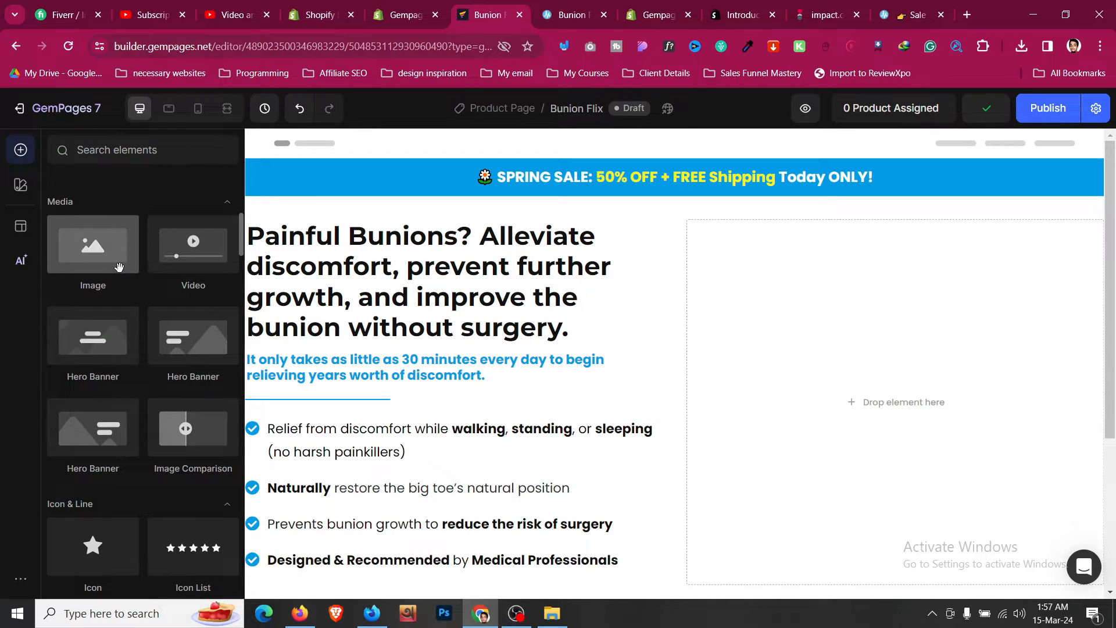
drag(119, 267, 810, 361)
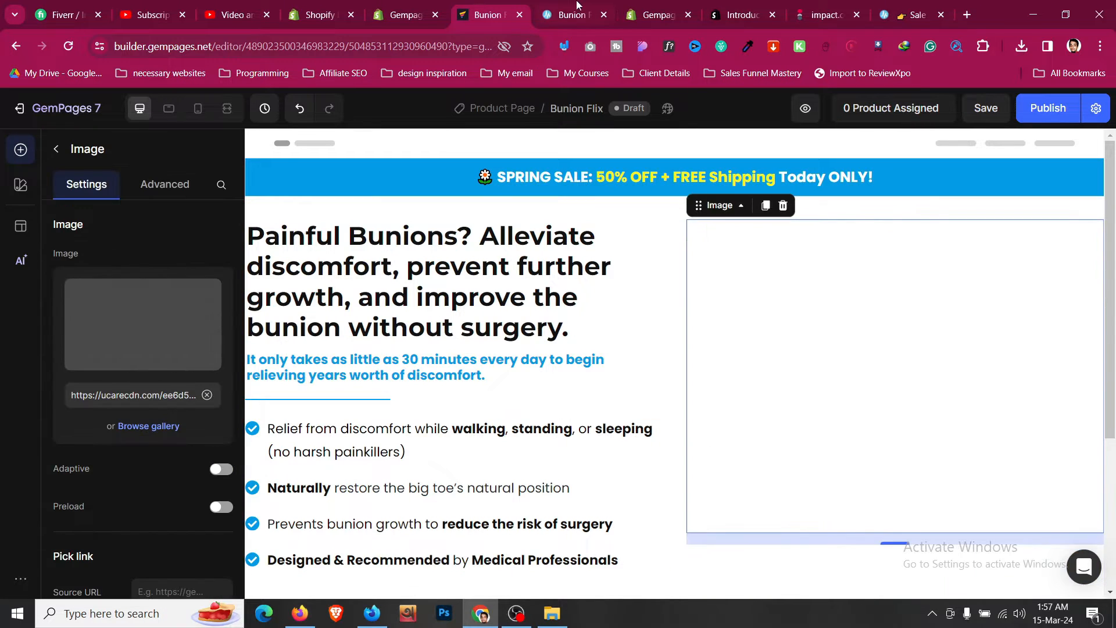
- Upload pic1_900x.webp from Downloads as the hero image
click(577, 6)
scroll(716, 263, up, 4)
click(490, 15)
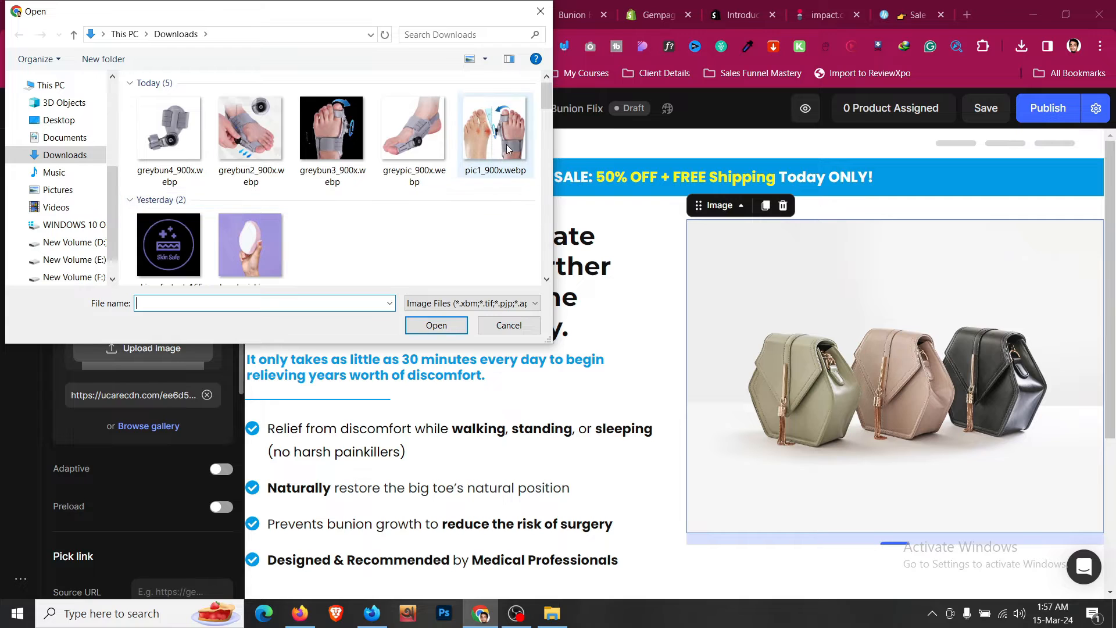
click(508, 149)
click(447, 333)
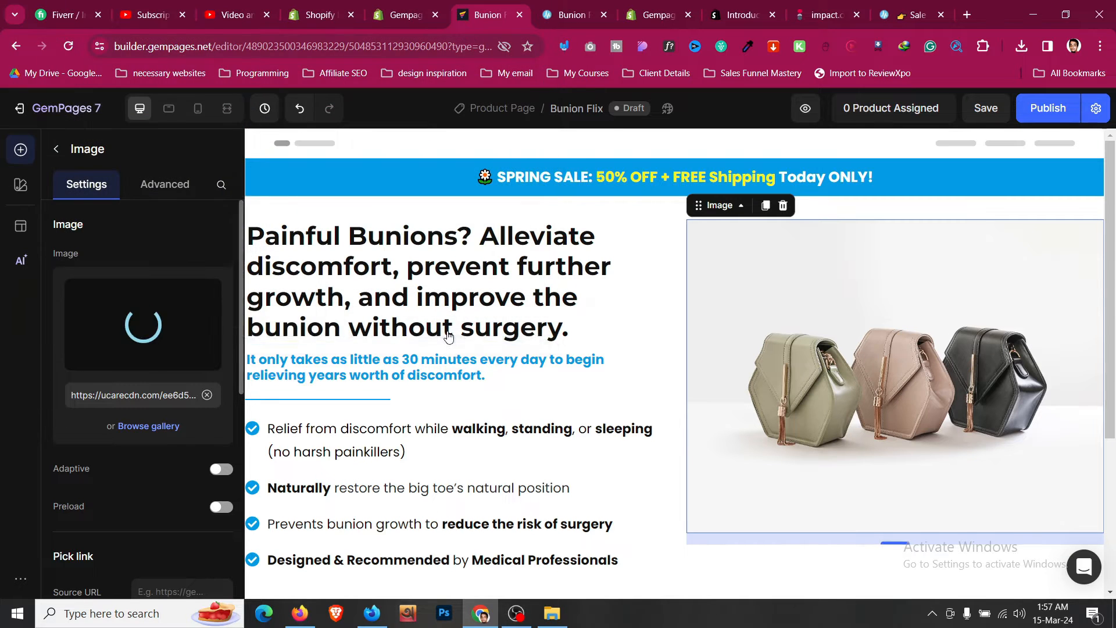
- Set the image's bottom margin to 0 in its advanced spacing settings
click(164, 186)
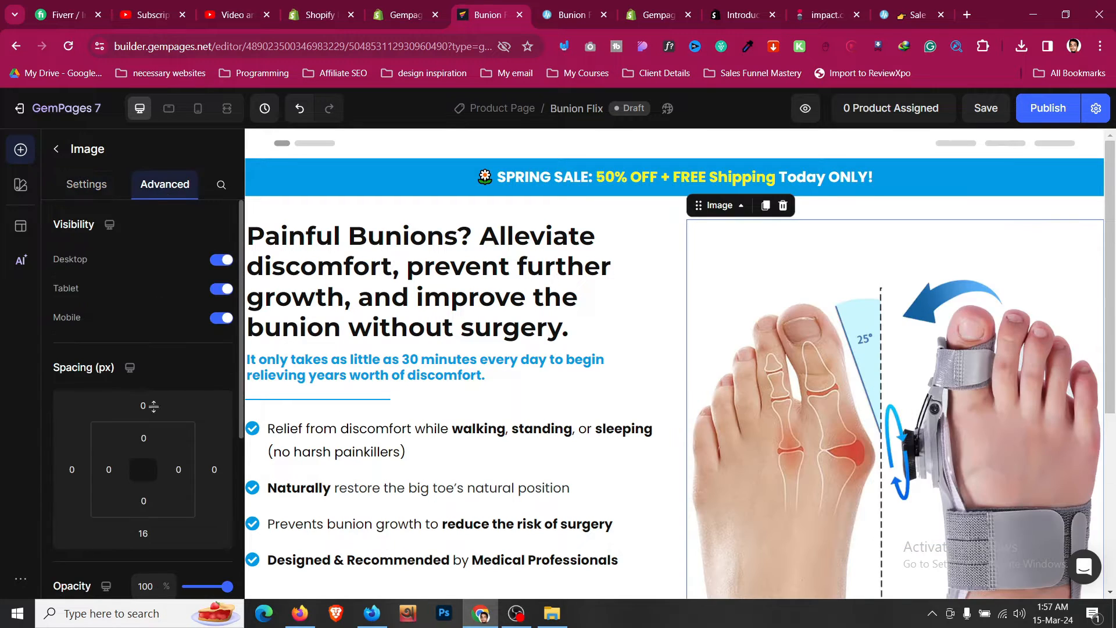
click(148, 532)
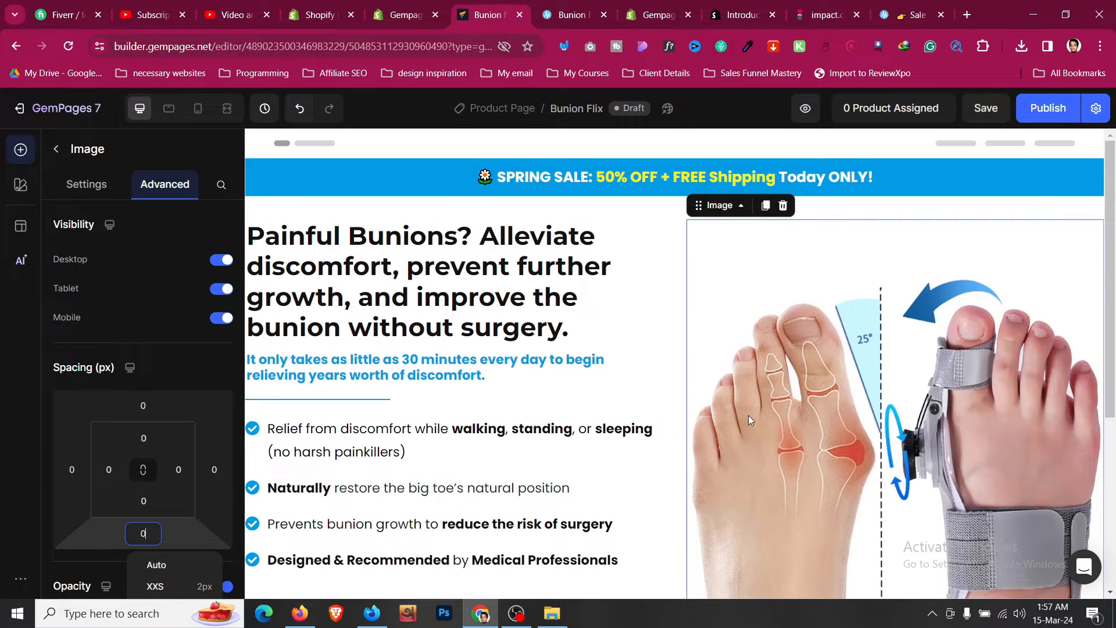
scroll(749, 416, down, 4)
click(665, 416)
scroll(666, 415, up, 4)
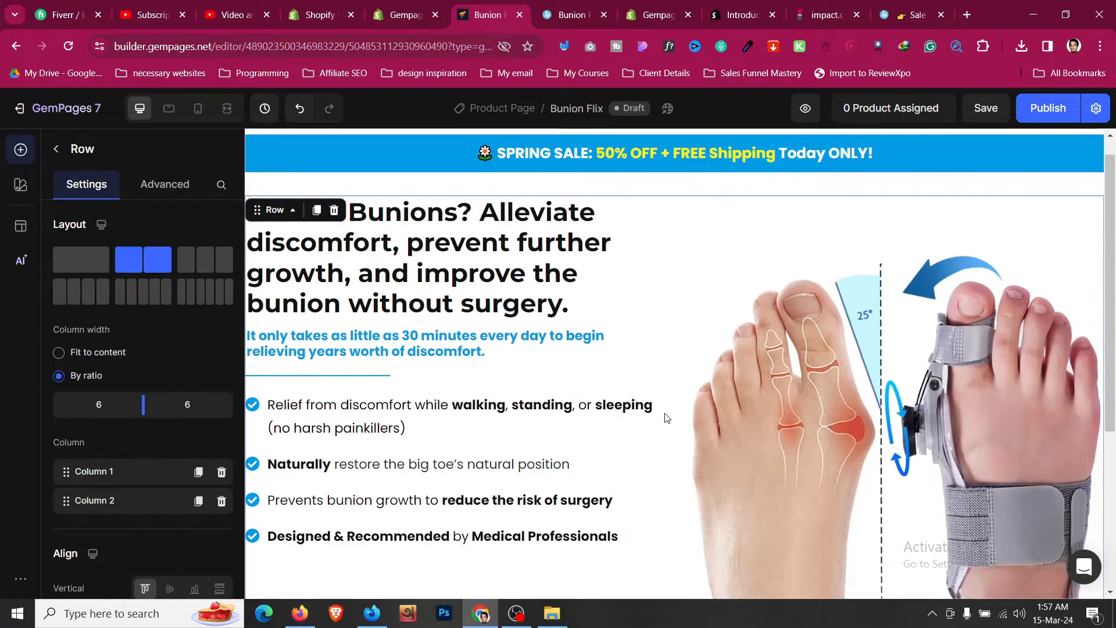
- Add a Text button element below the item list in the hero section's left column
scroll(667, 417, up, 1)
click(611, 20)
scroll(403, 188, down, 1)
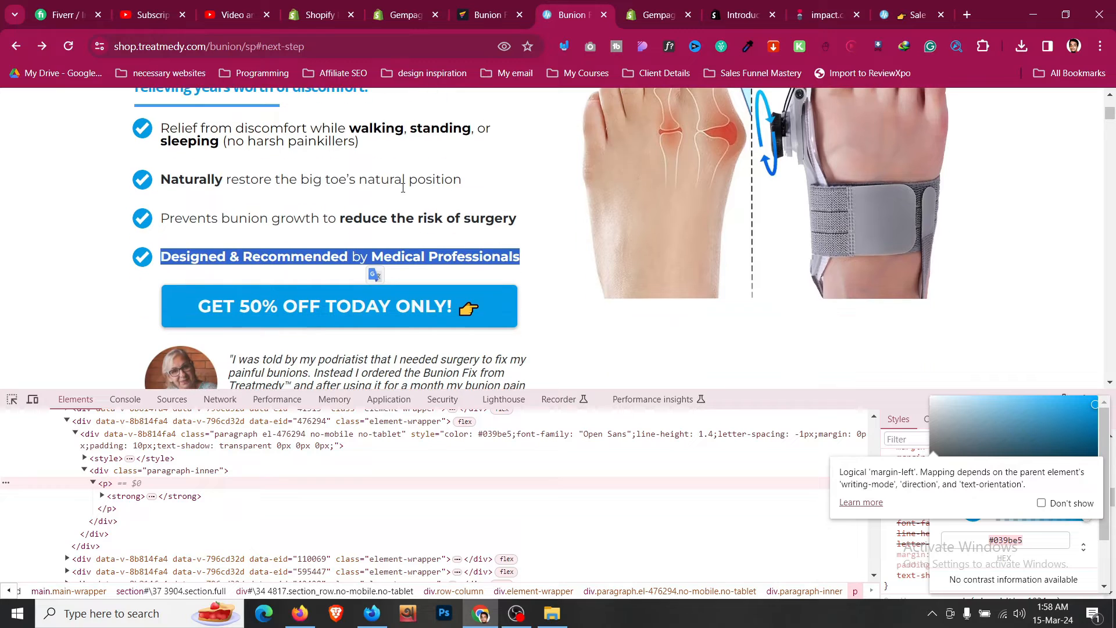
click(429, 255)
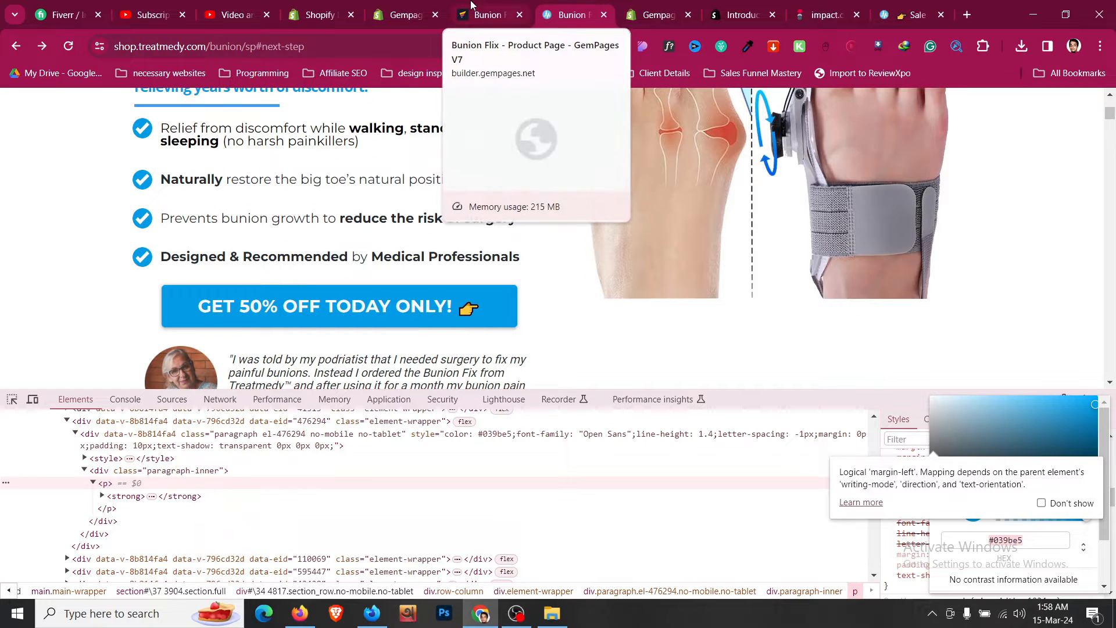
click(471, 5)
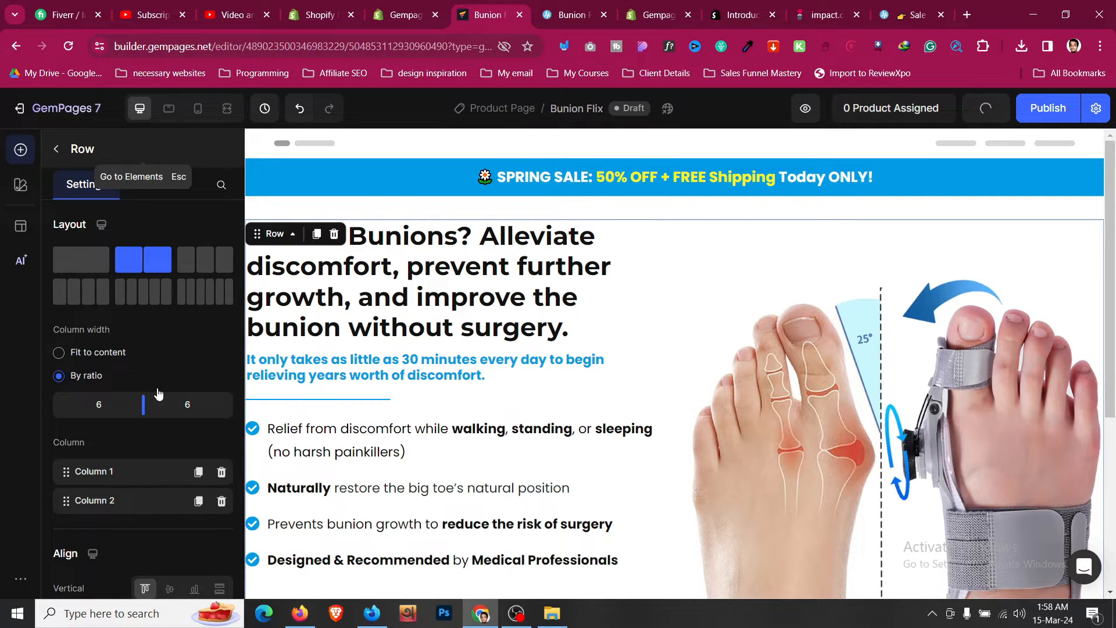
key(Escape)
scroll(157, 389, down, 1)
scroll(157, 389, down, 2)
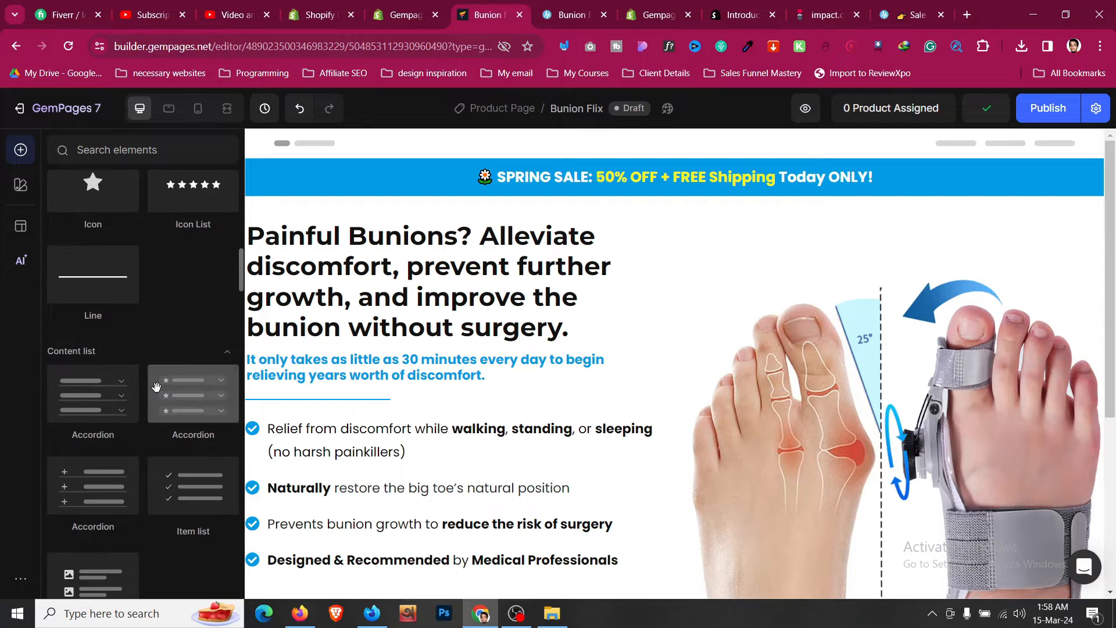
scroll(157, 389, up, 5)
scroll(410, 353, down, 4)
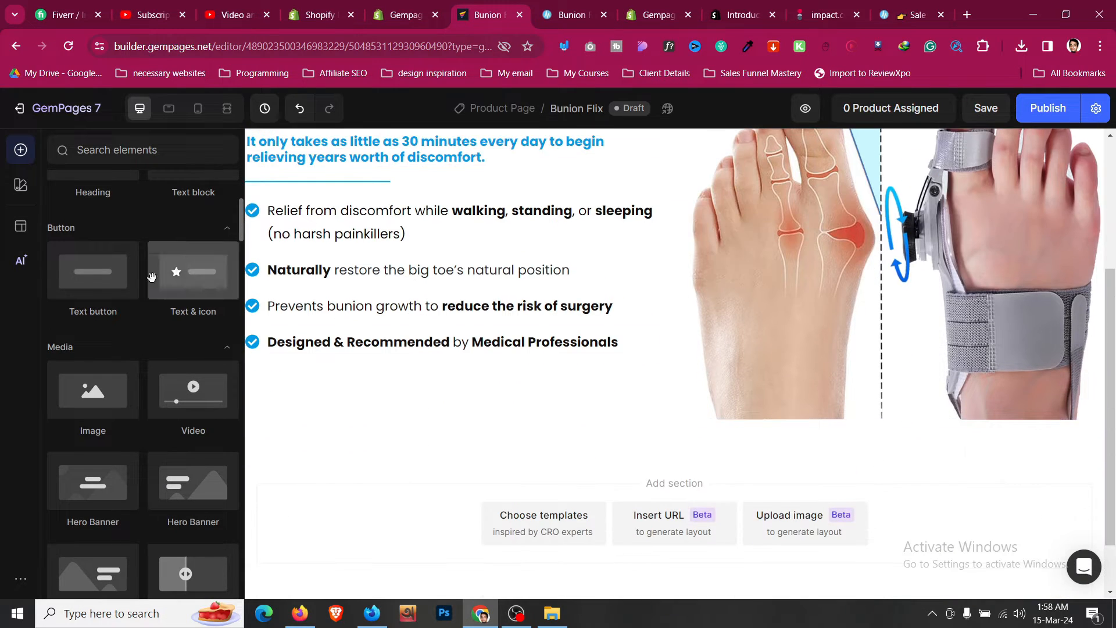
drag(134, 277, 438, 362)
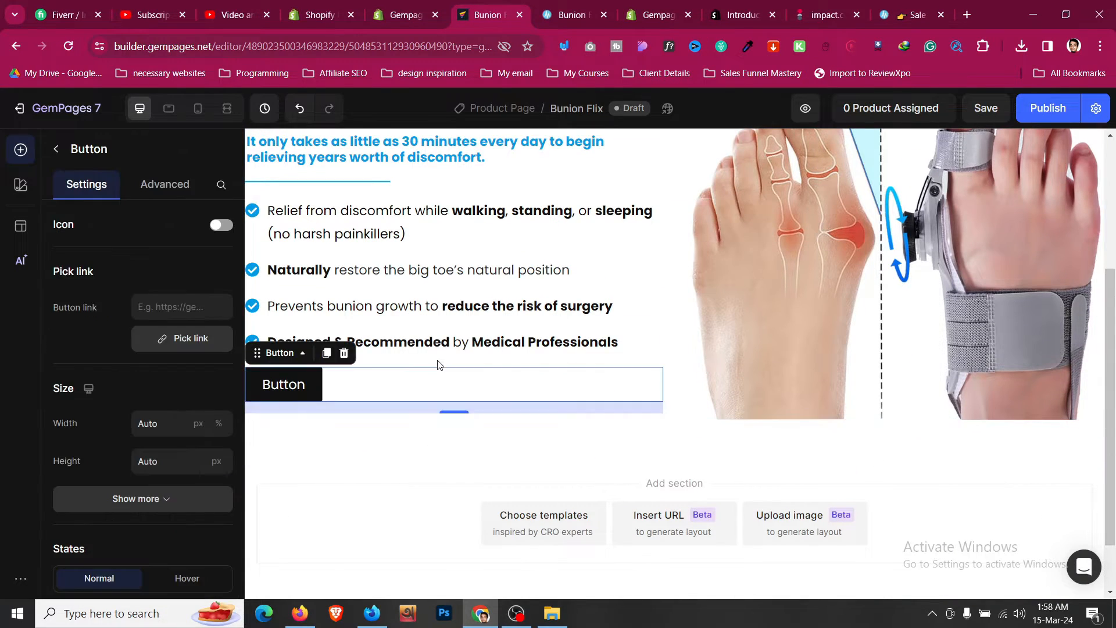
- Set the button's normal-state background color to 039BE5
click(580, 5)
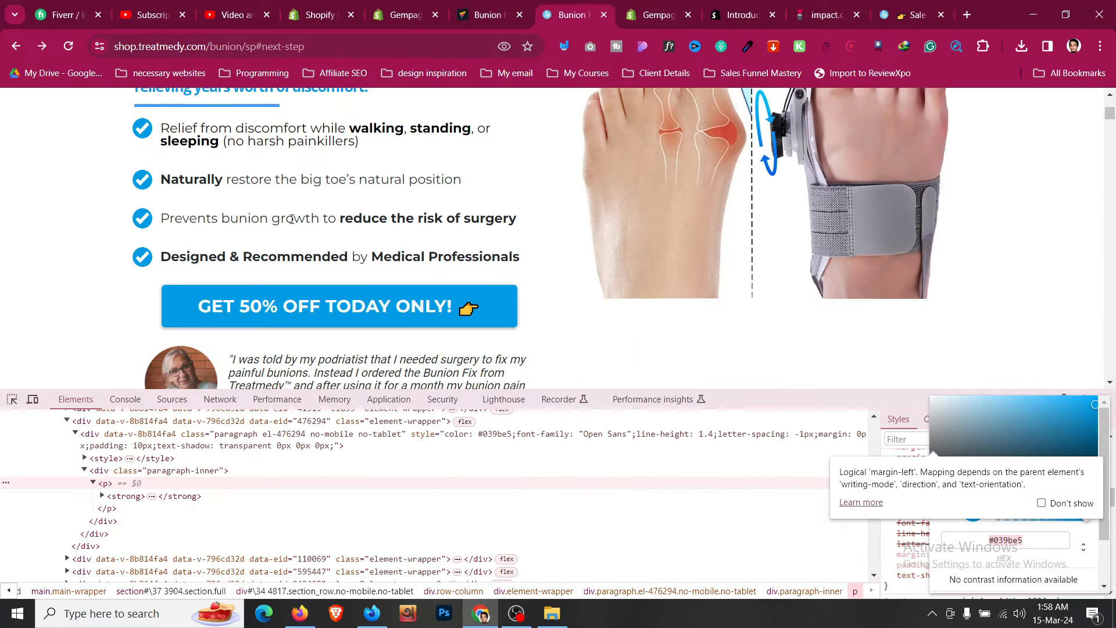
scroll(291, 219, down, 1)
right_click(168, 249)
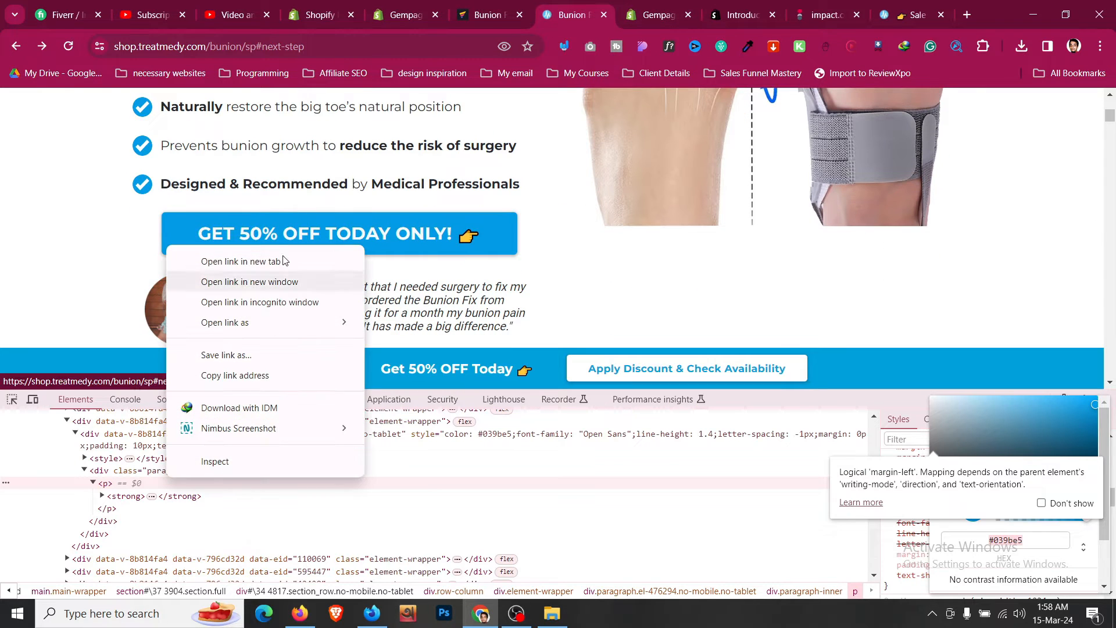
key(Escape)
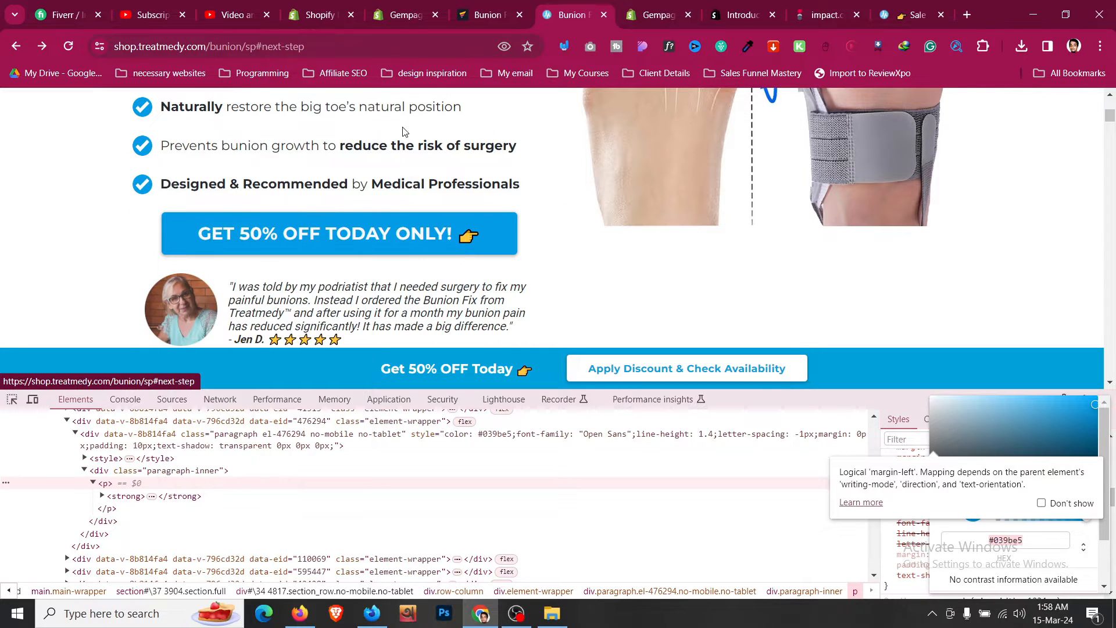
click(482, 13)
scroll(194, 406, down, 3)
scroll(196, 395, down, 1)
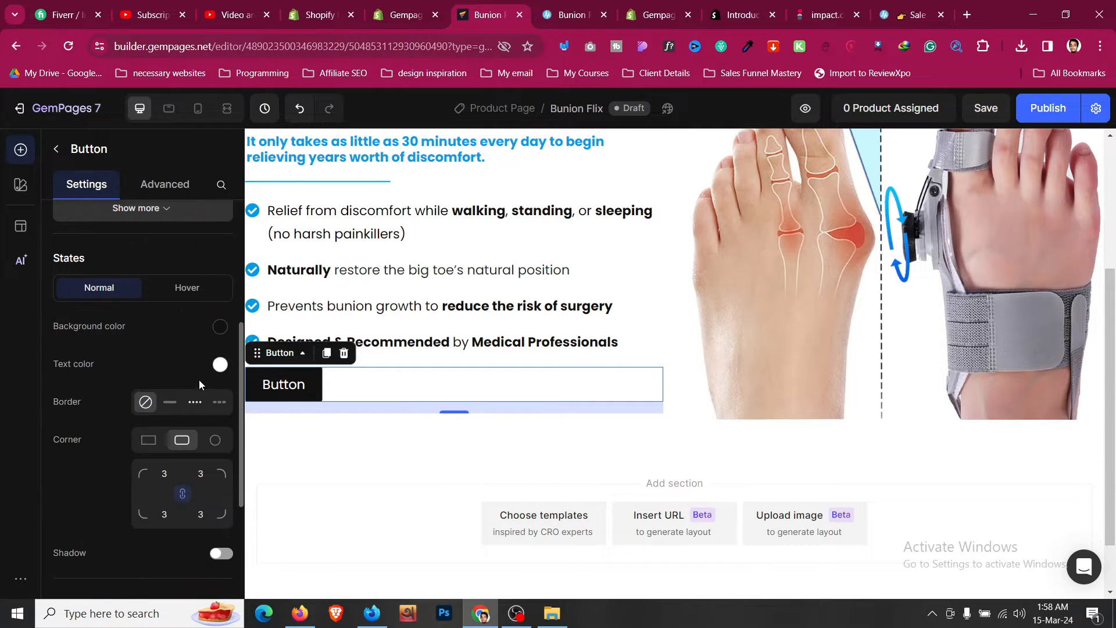
click(220, 327)
click(249, 333)
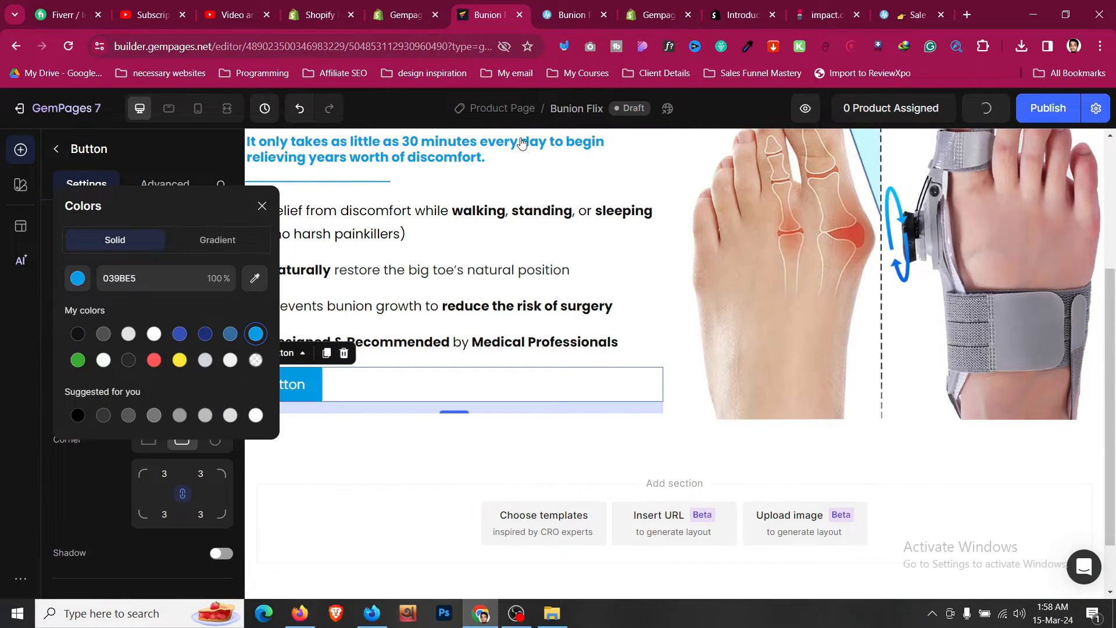
- Copy the reference page's call-to-action label GET 50% OFF TODAY ONLY! 👉 from its page source
key(ctrl+Tab)
click(495, 5)
click(549, 4)
click(11, 400)
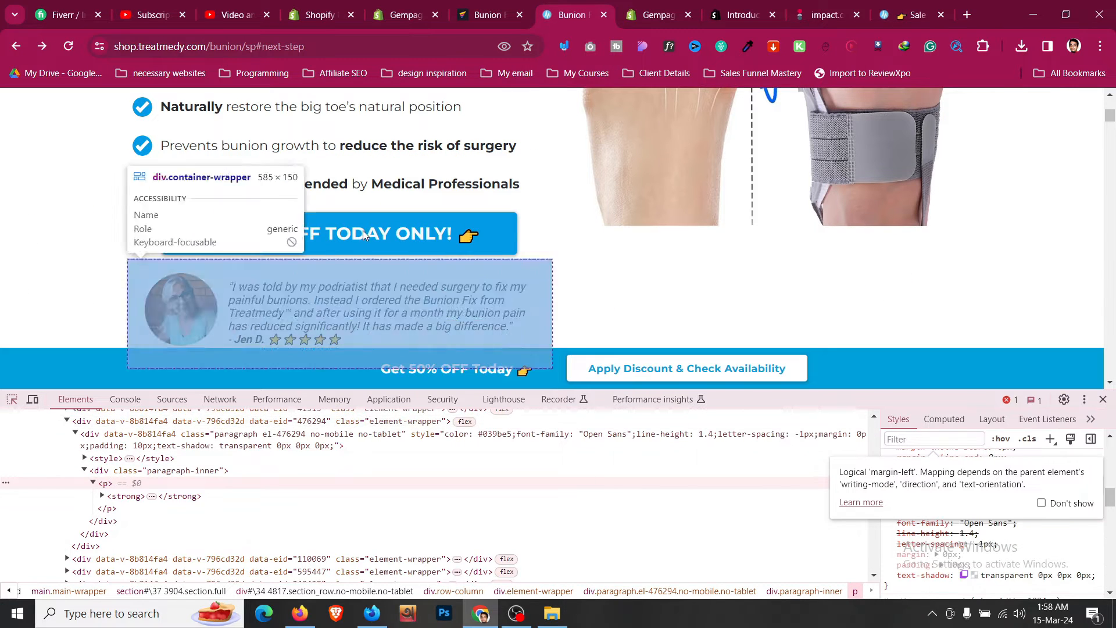
click(366, 228)
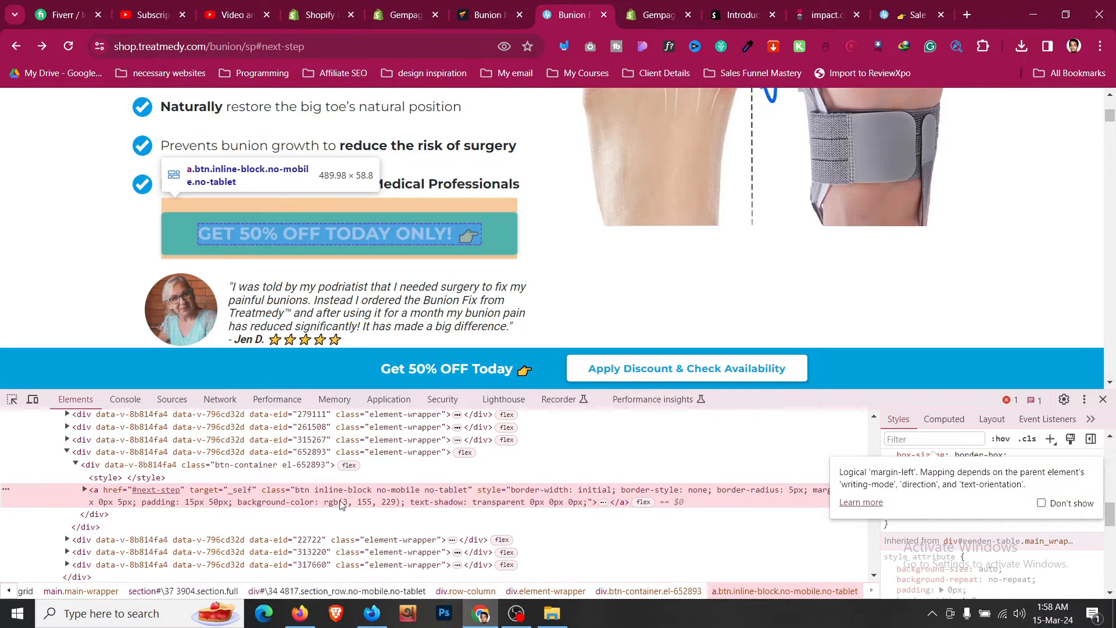
click(85, 490)
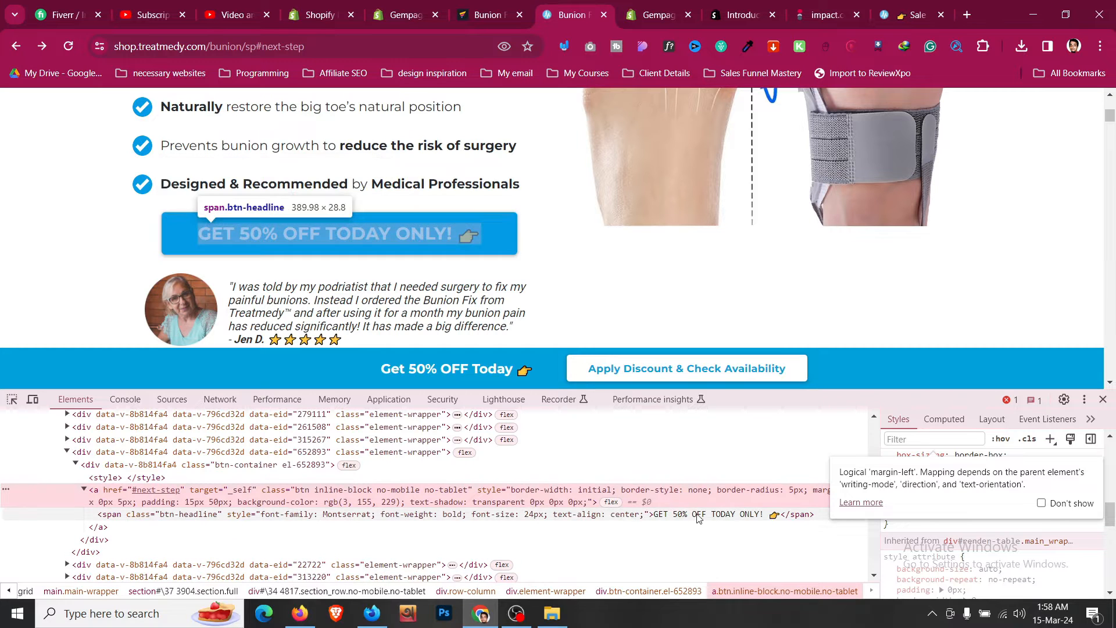
click(717, 515)
click(492, 7)
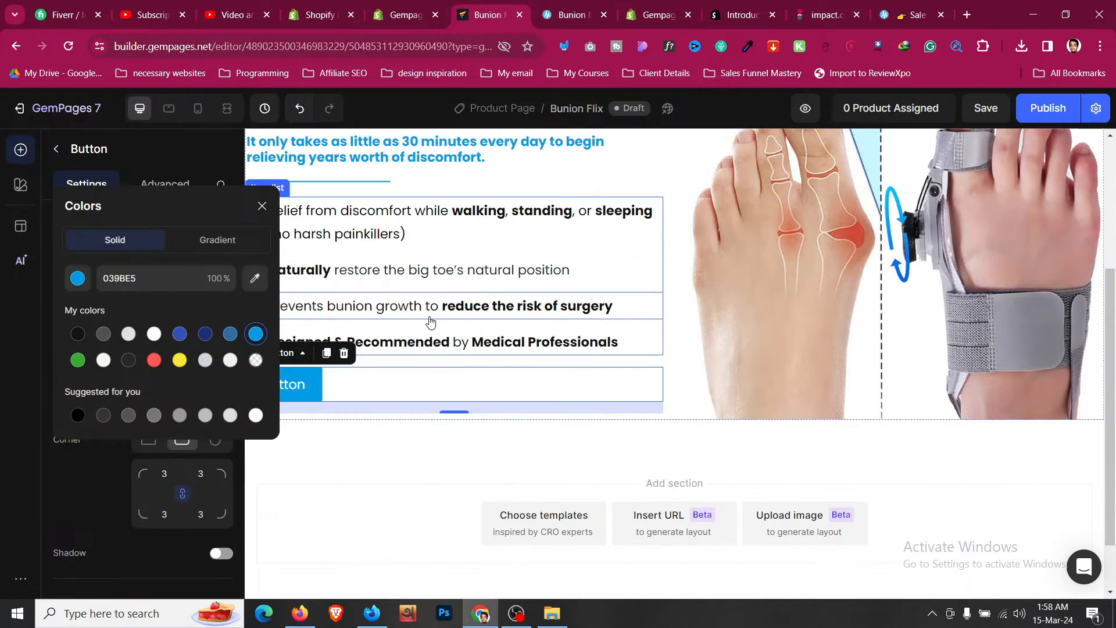
click(967, 14)
text(GET 50% OFF TODAY ONLY! 👉)
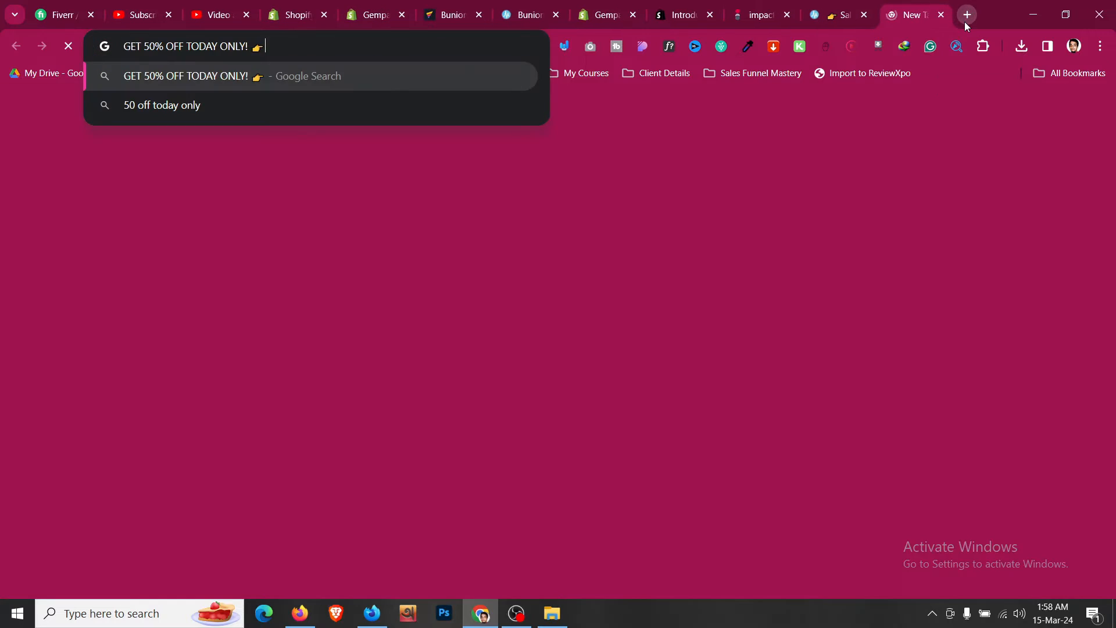
key(ctrl+a)
key(ctrl+c)
click(422, 7)
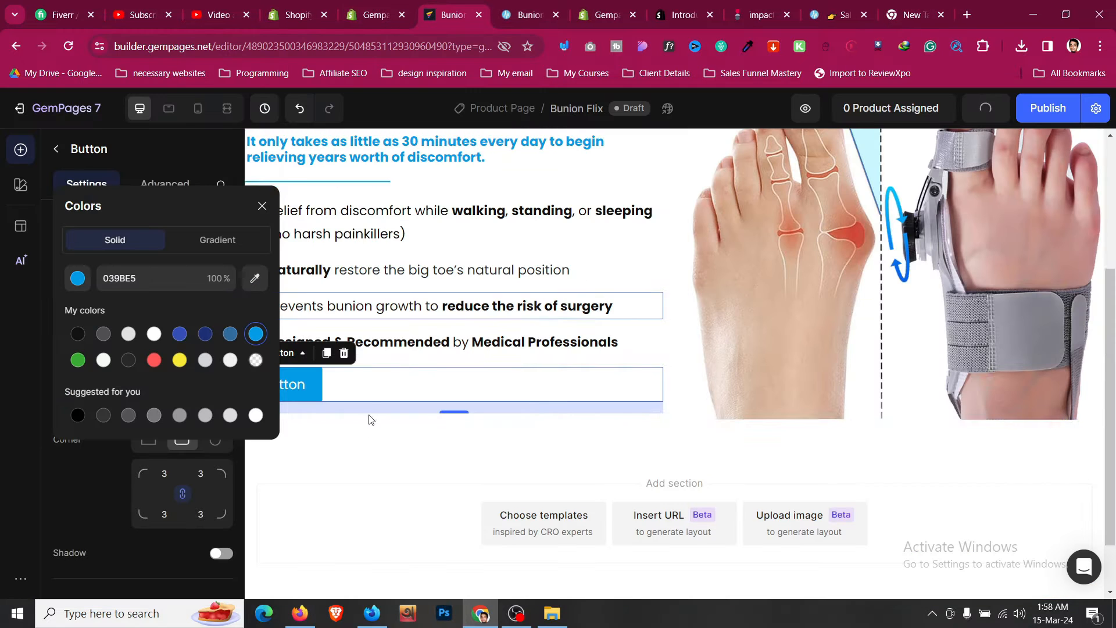
- Replace the button's label with the copied text GET 50% OFF TODAY ONLY! 👉
double_click(294, 385)
key(ctrl+v)
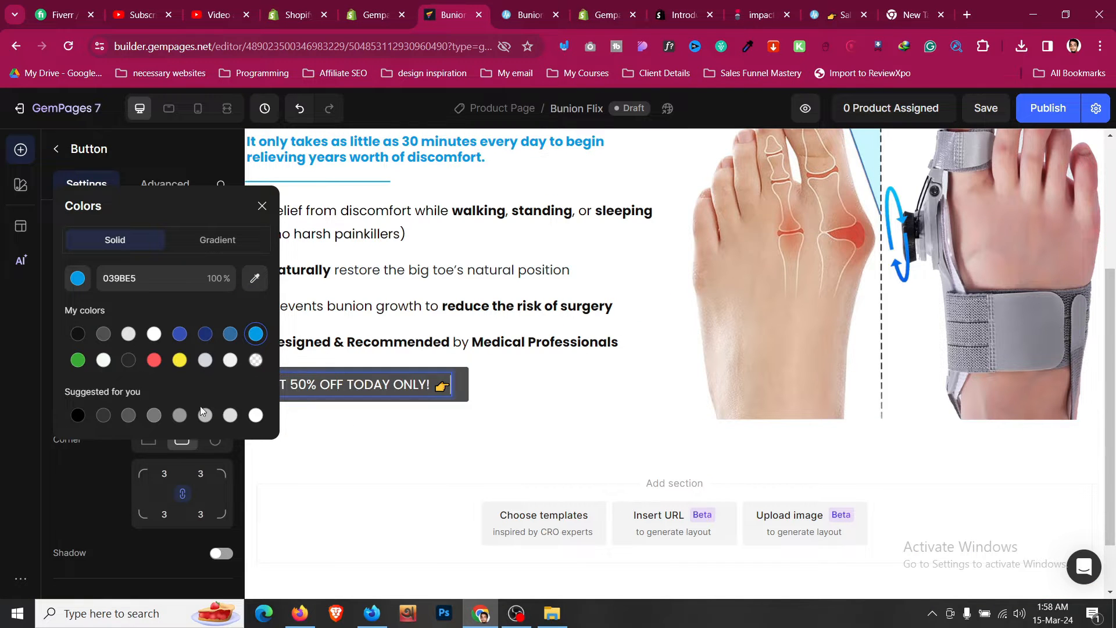
click(117, 469)
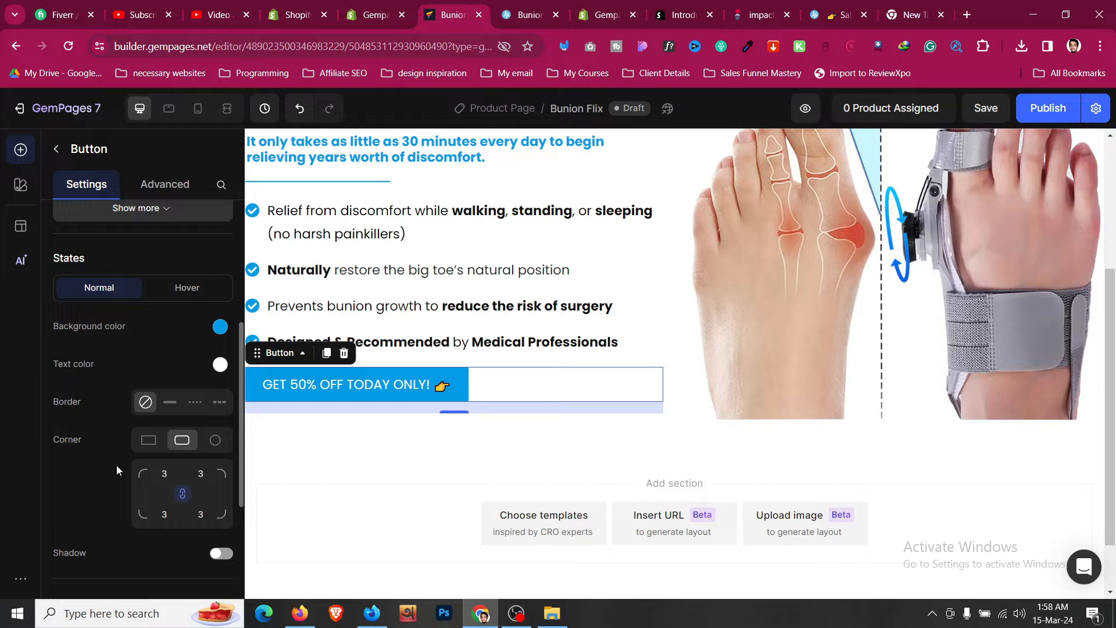
- Set the button's hover-state background color to 039BE5
click(186, 288)
click(218, 328)
click(263, 342)
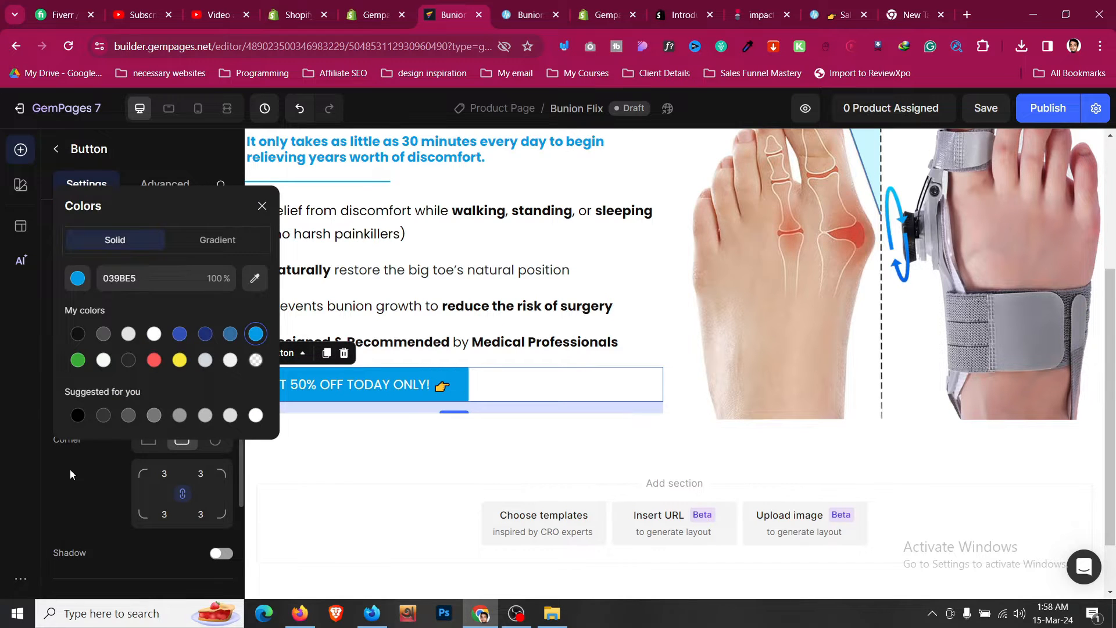
click(70, 470)
- Increase the button's text size to 20
scroll(112, 413, up, 5)
scroll(129, 397, down, 8)
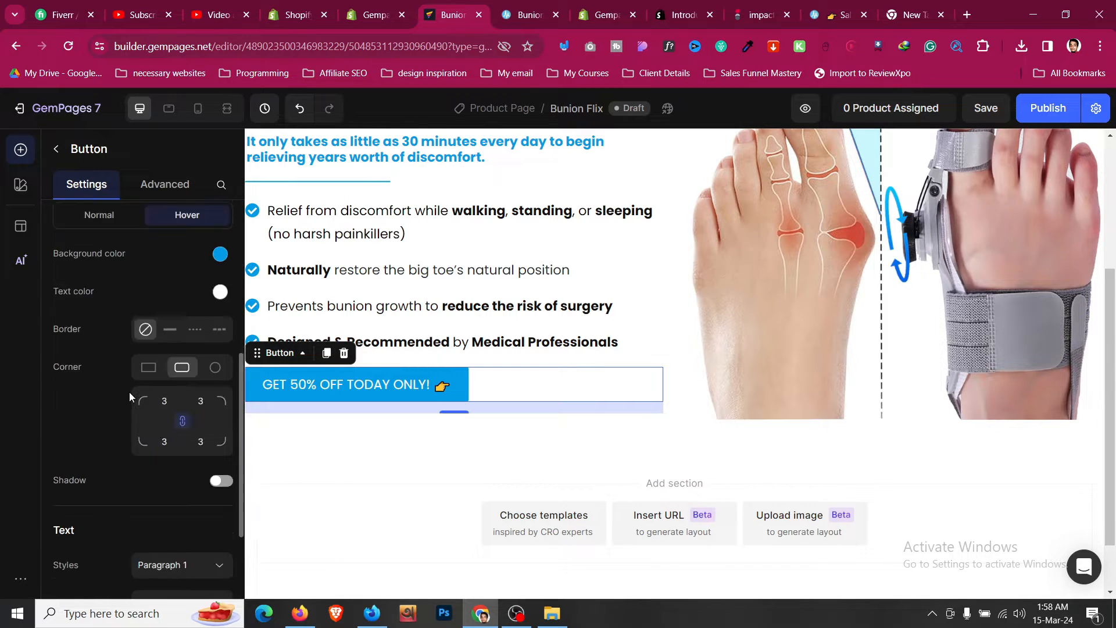
click(219, 394)
click(219, 393)
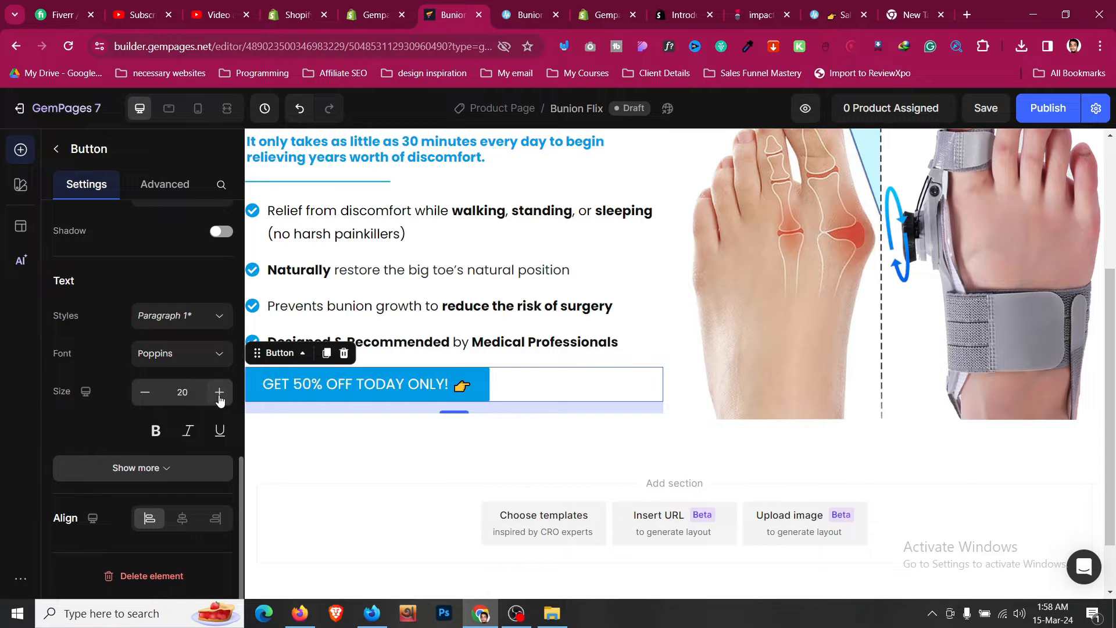
- Set the button's top and bottom padding to L (16 px)
scroll(165, 462, up, 6)
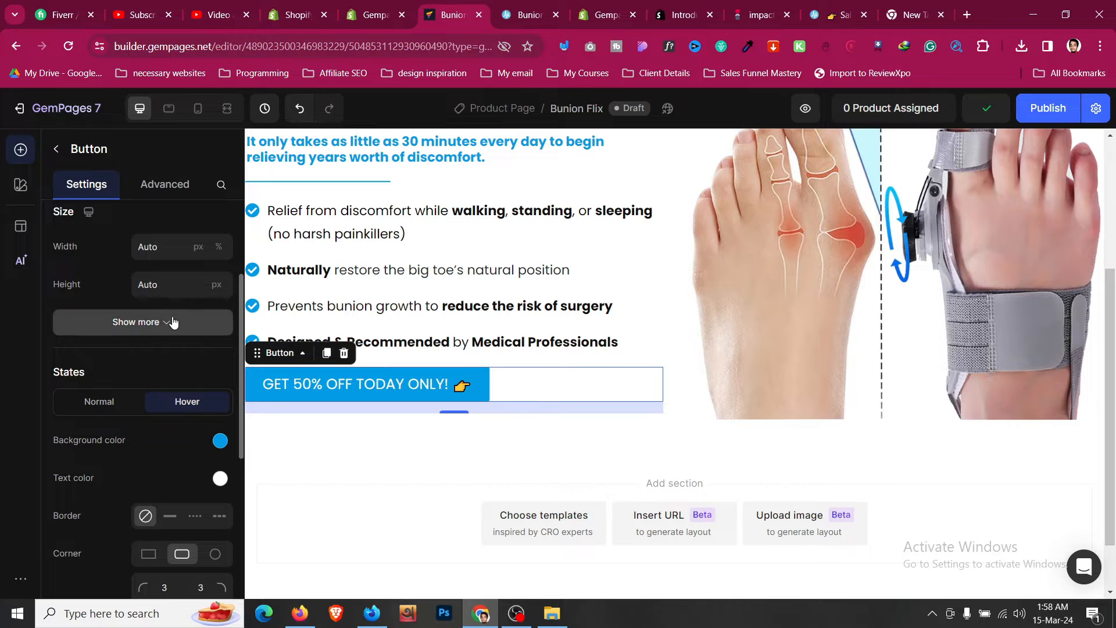
click(173, 327)
click(184, 290)
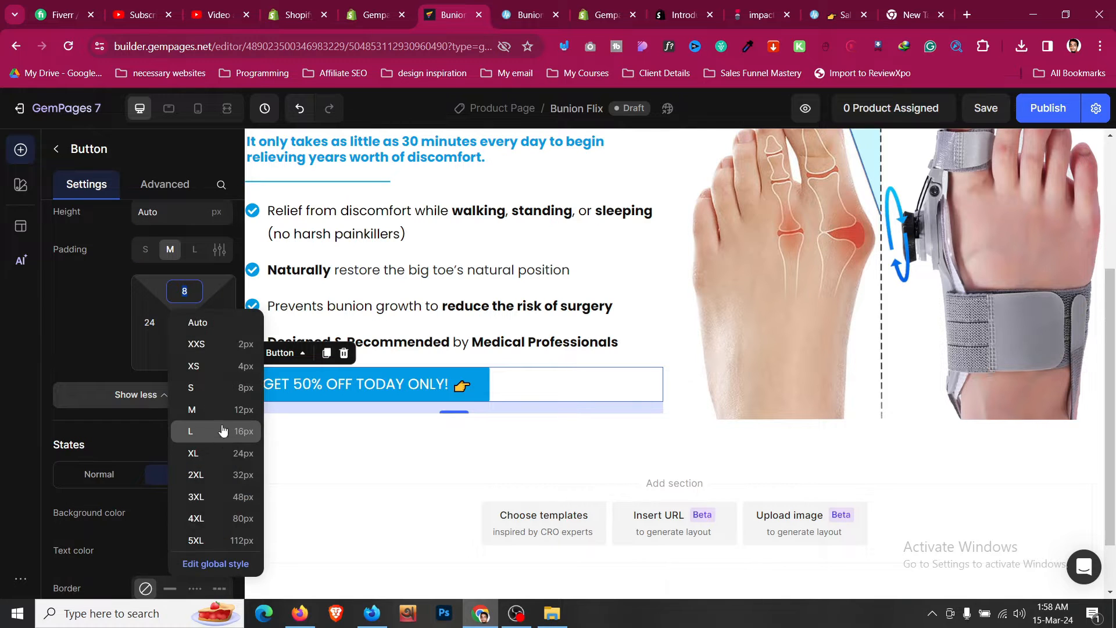
click(223, 431)
click(184, 354)
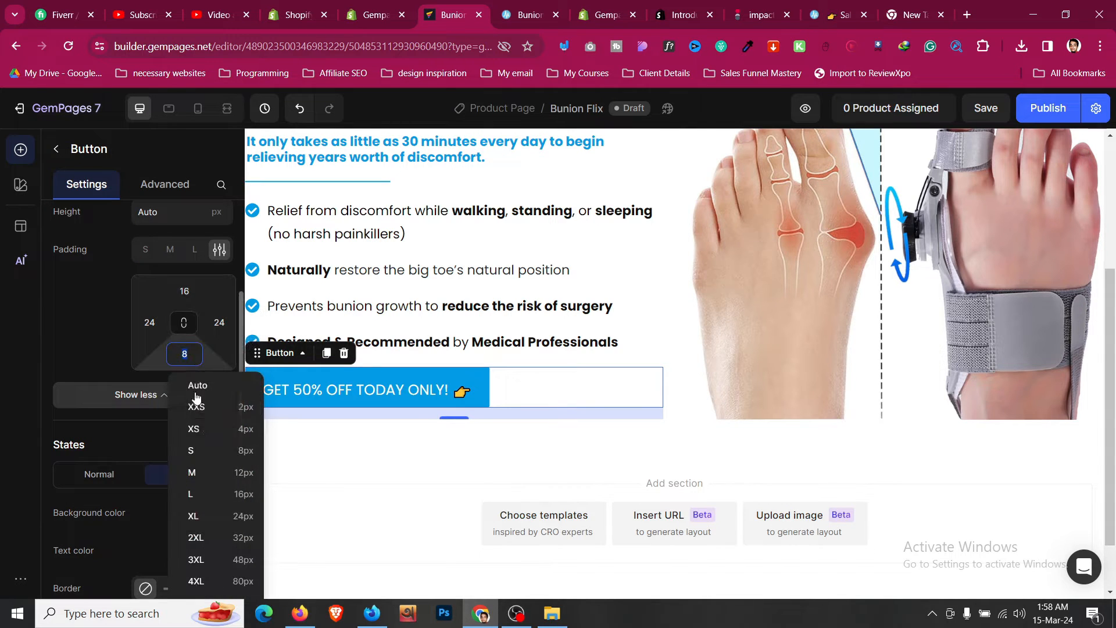
click(223, 494)
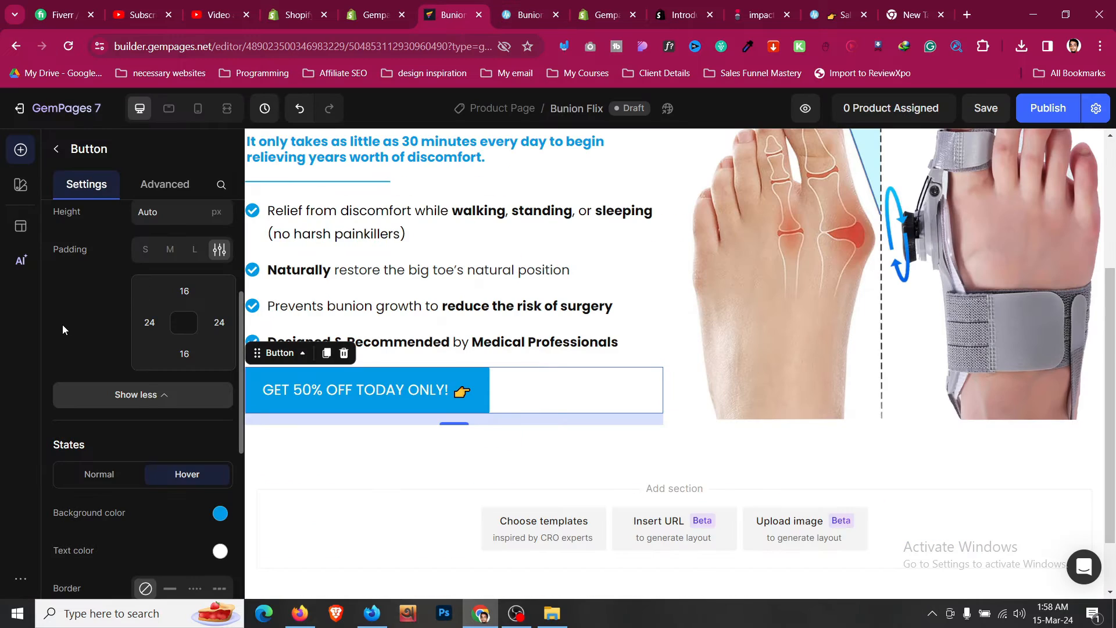
- Make the button's text bold
scroll(61, 325, down, 2)
scroll(62, 325, up, 6)
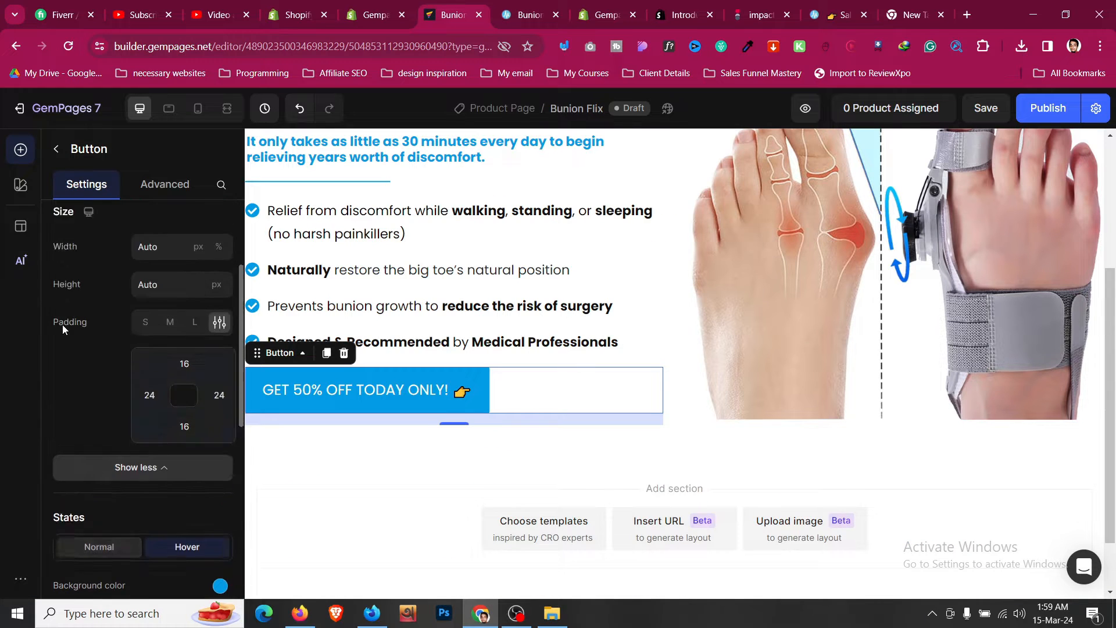
scroll(64, 327, down, 10)
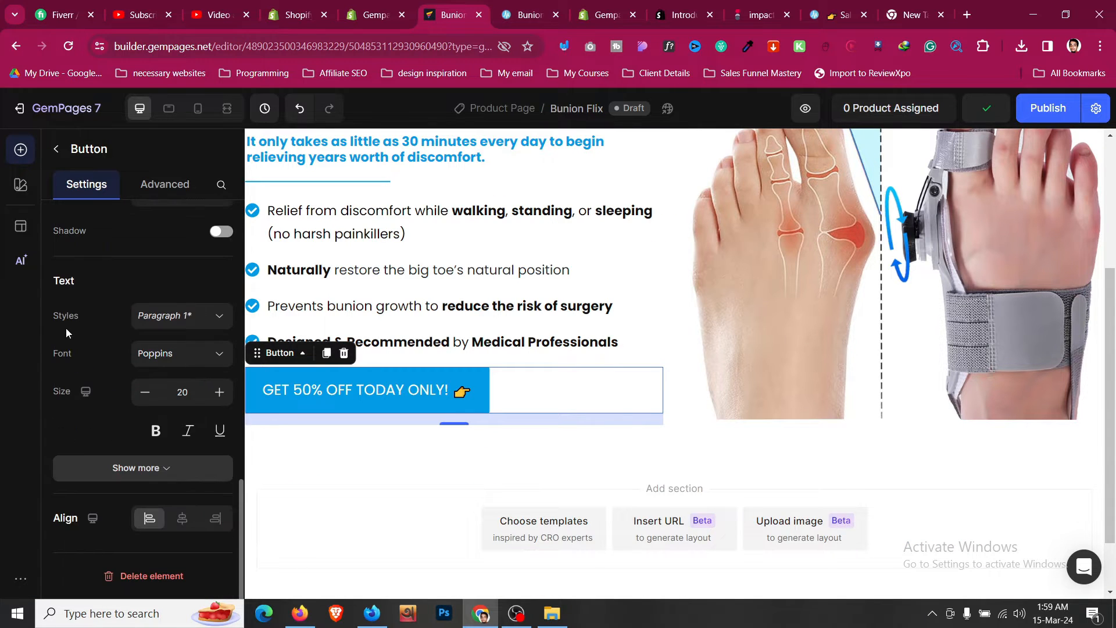
click(156, 431)
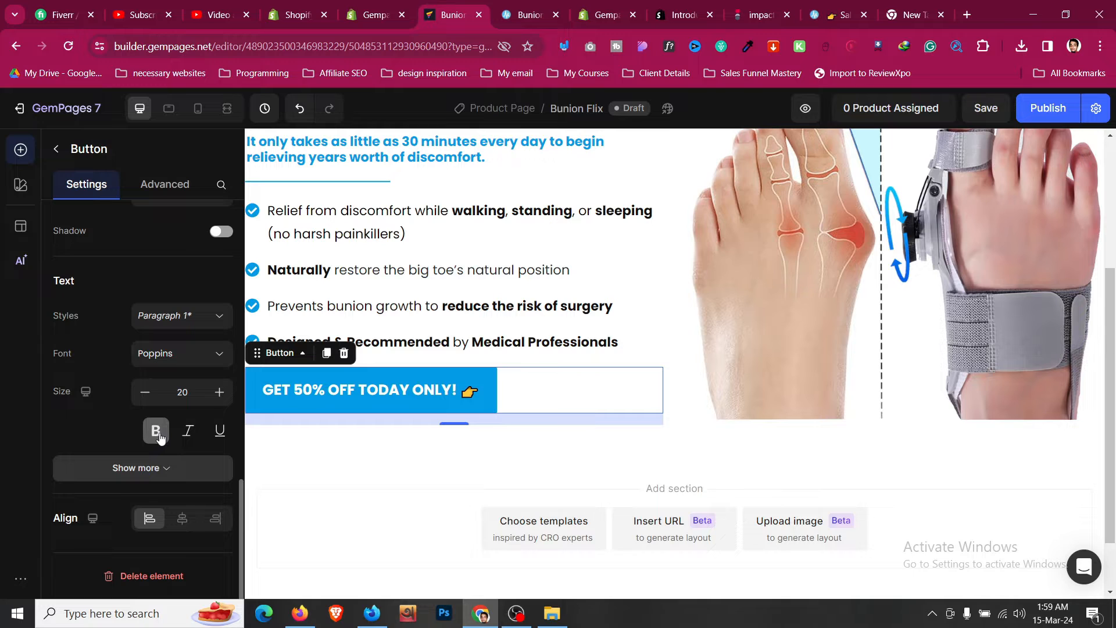
- Compare with the reference button and raise the button's text size to 25
click(552, 6)
click(450, 6)
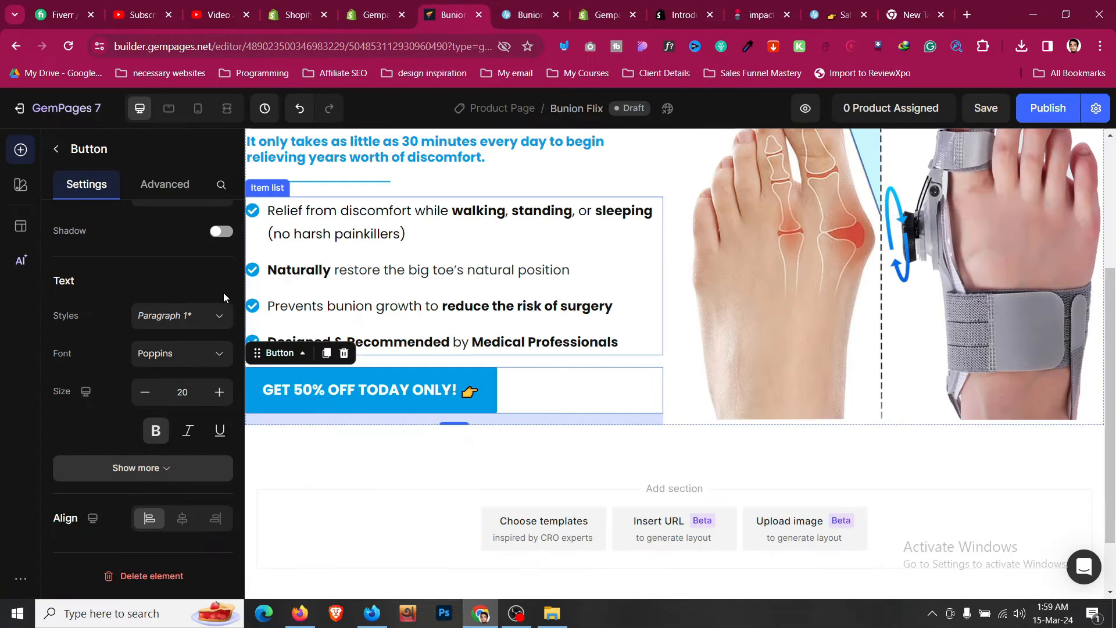
click(220, 392)
click(219, 392)
click(219, 391)
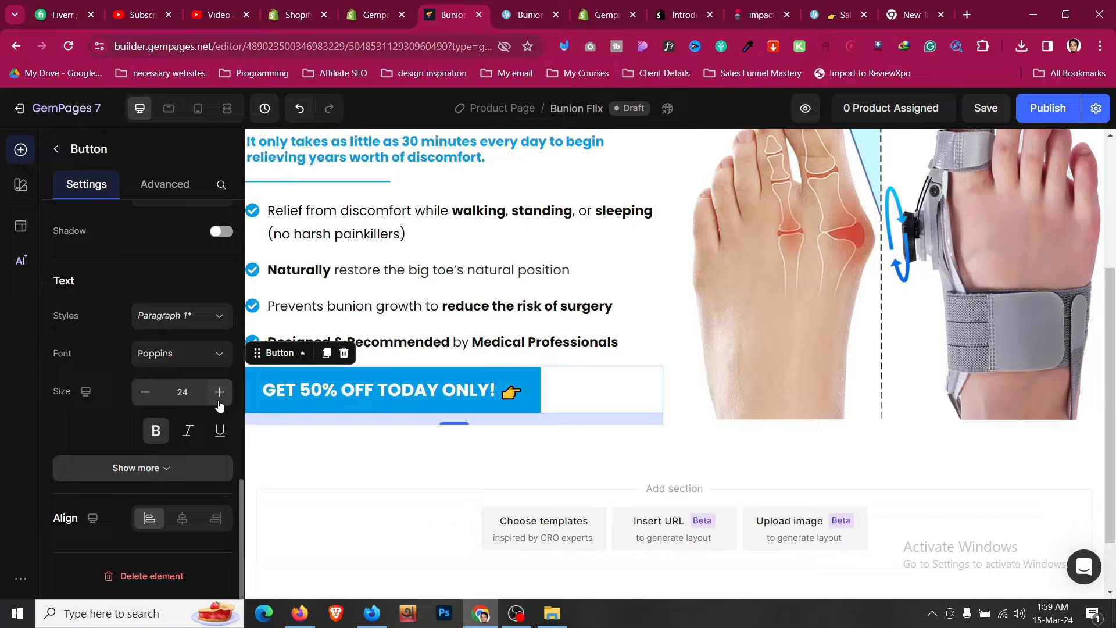
click(219, 392)
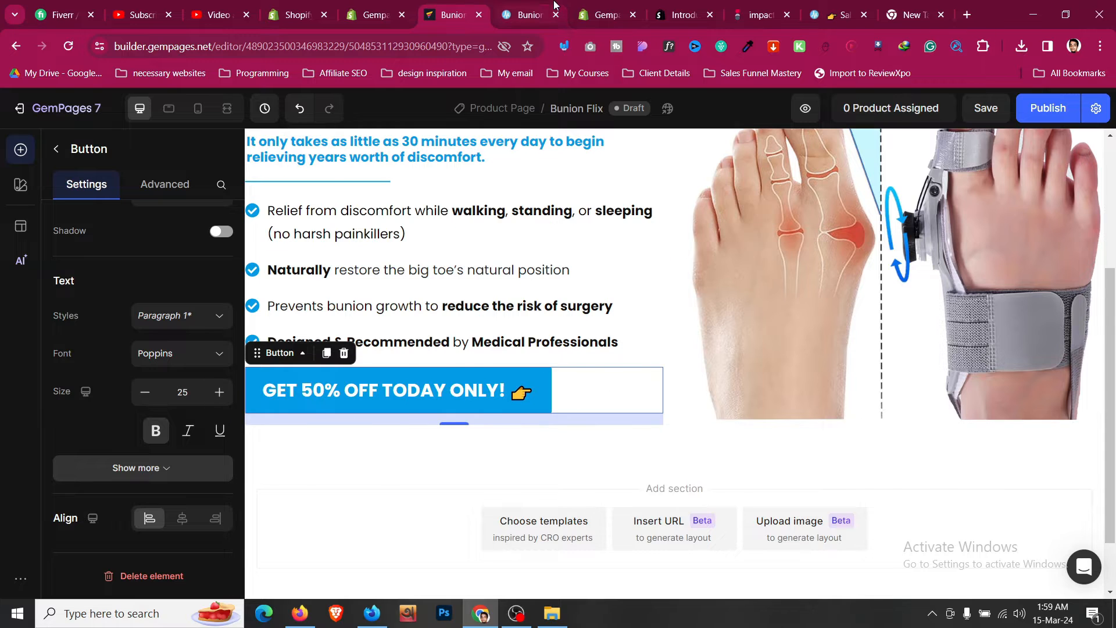
- Set the button's width to Full (100%)
click(530, 14)
click(453, 14)
scroll(224, 243, up, 10)
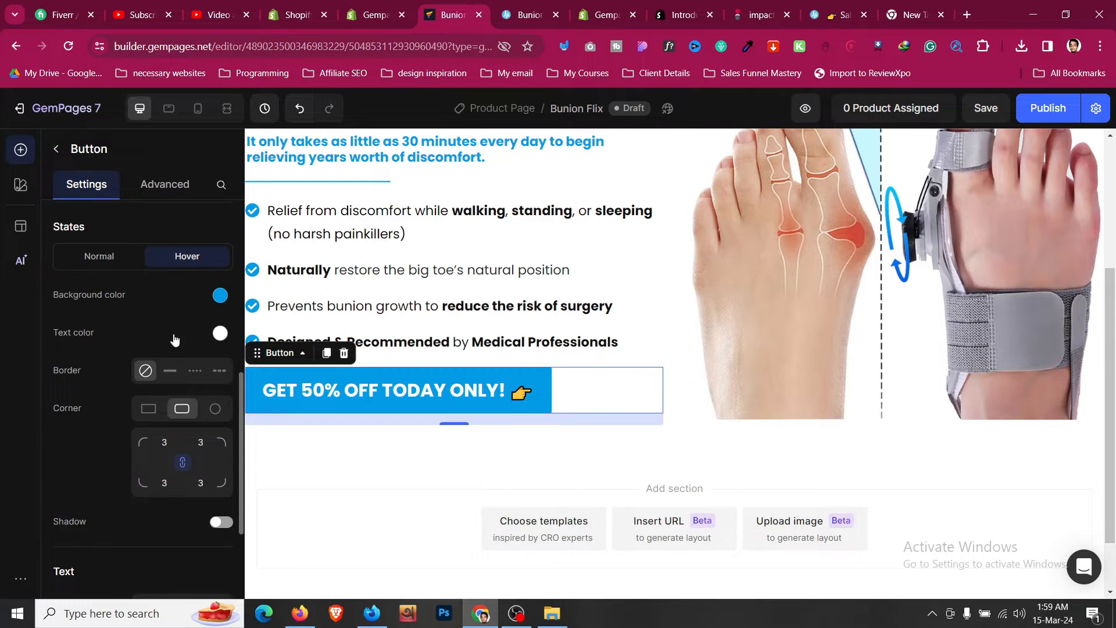
click(168, 423)
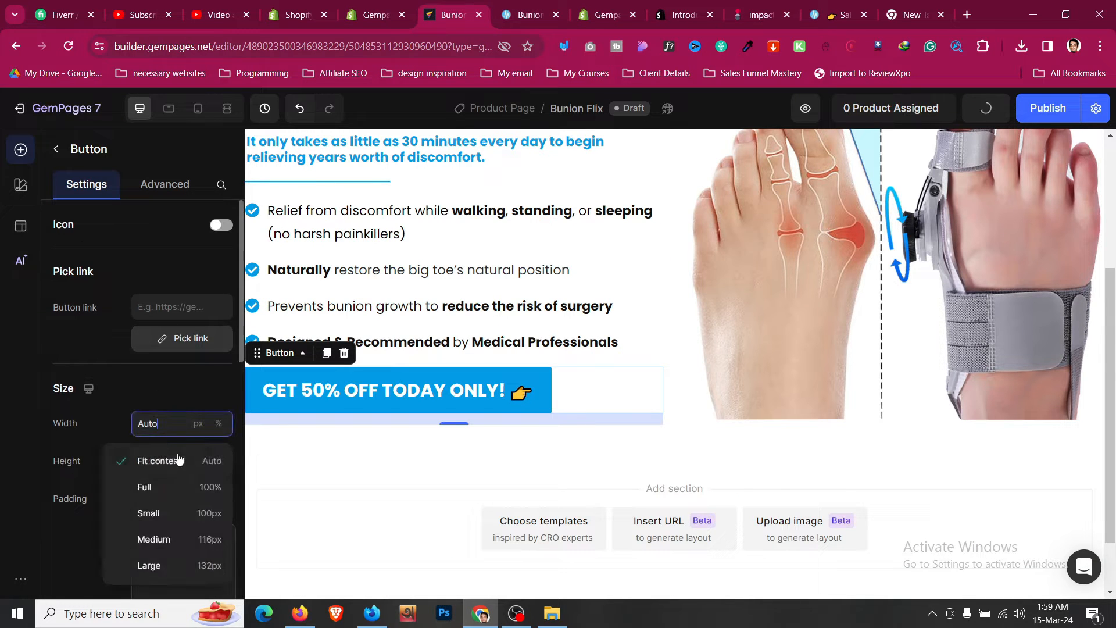
click(185, 490)
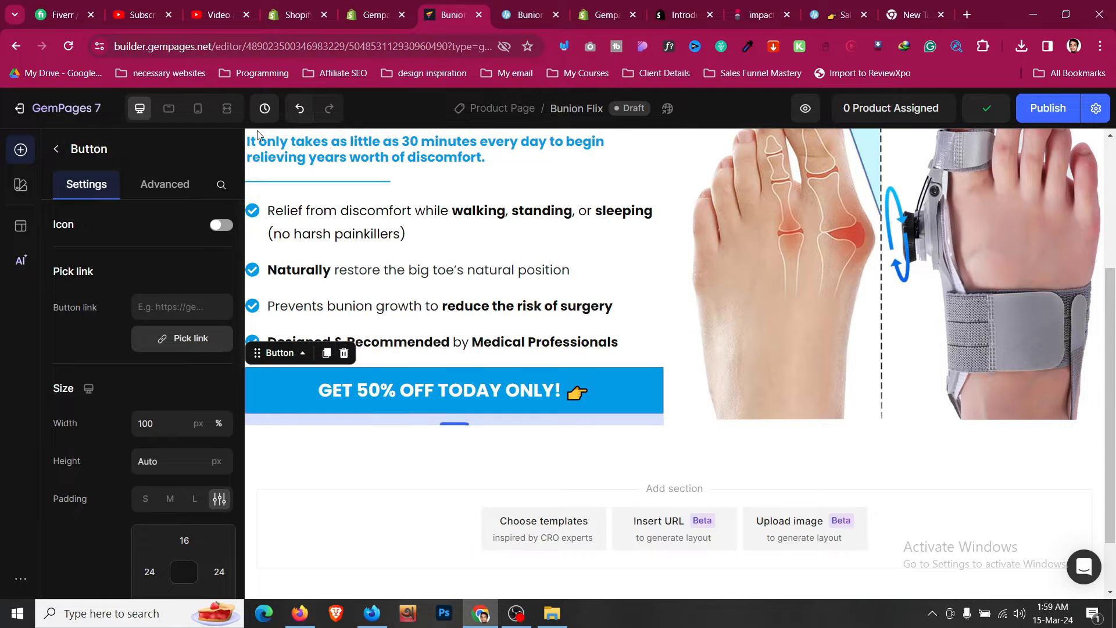
- Compare the button against the reference page and save the page
click(523, 6)
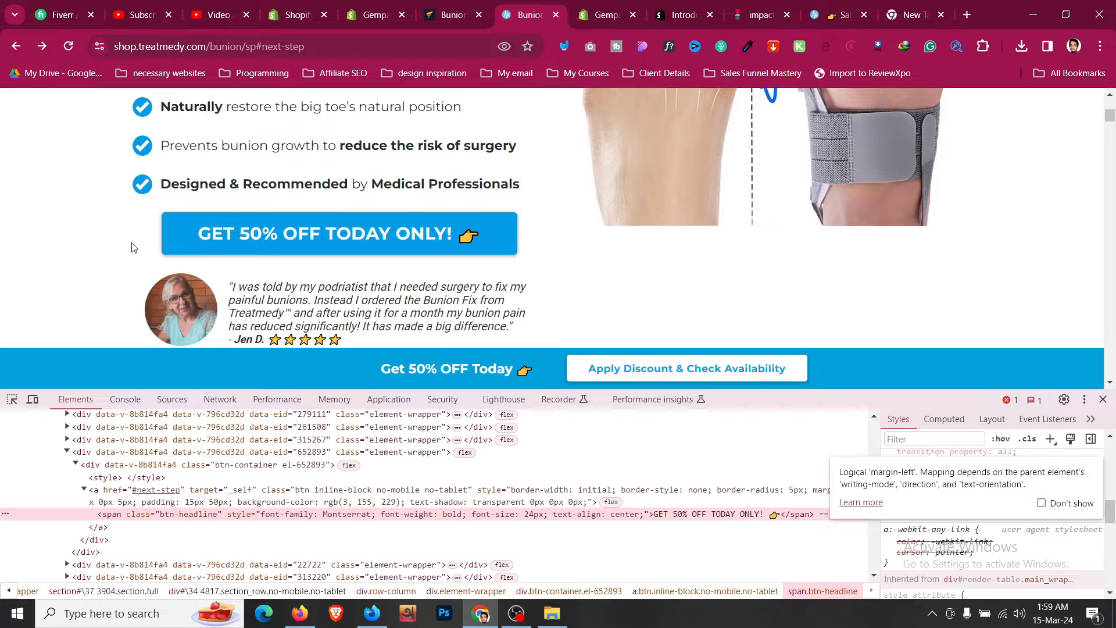
scroll(133, 247, up, 4)
scroll(133, 247, down, 5)
scroll(133, 247, up, 3)
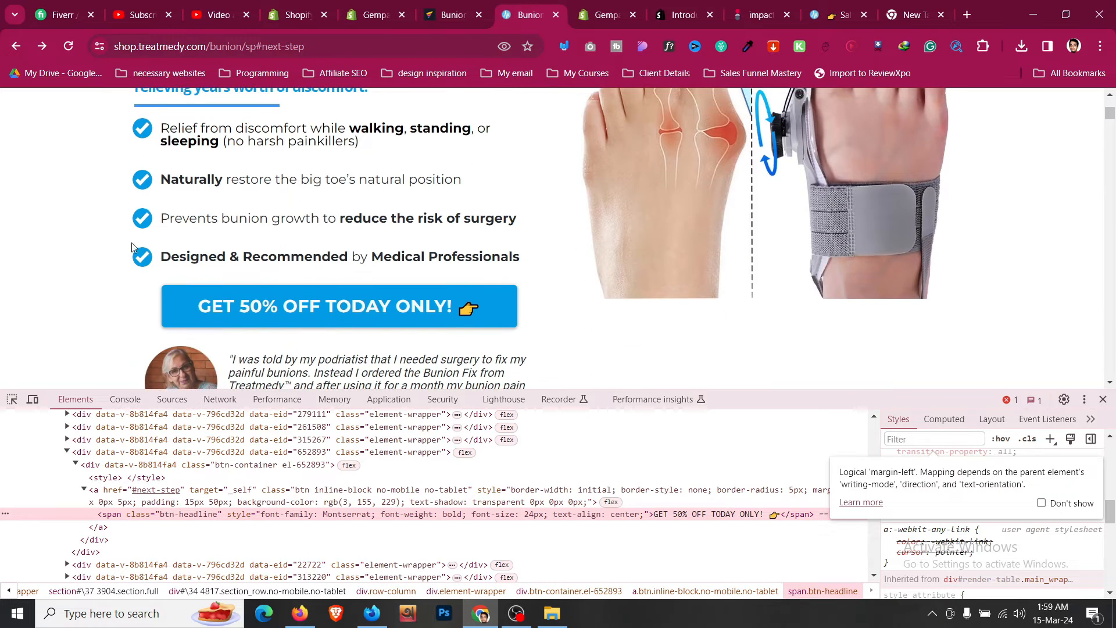
click(450, 15)
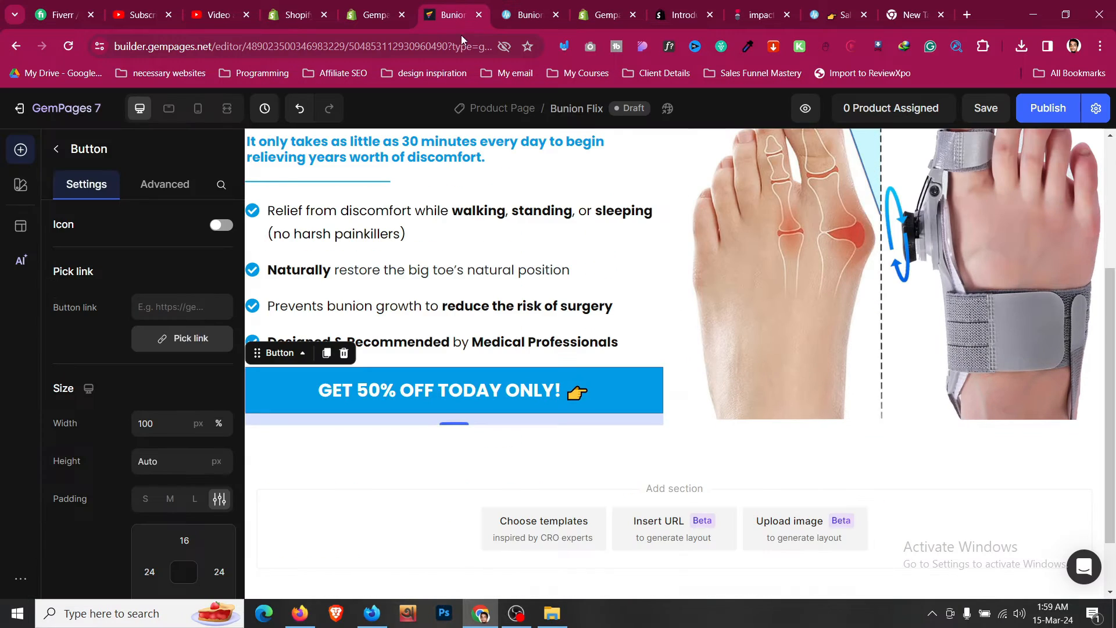
key(ctrl+s)
- Set the button's corner radius to Medium (8 px)
click(549, 6)
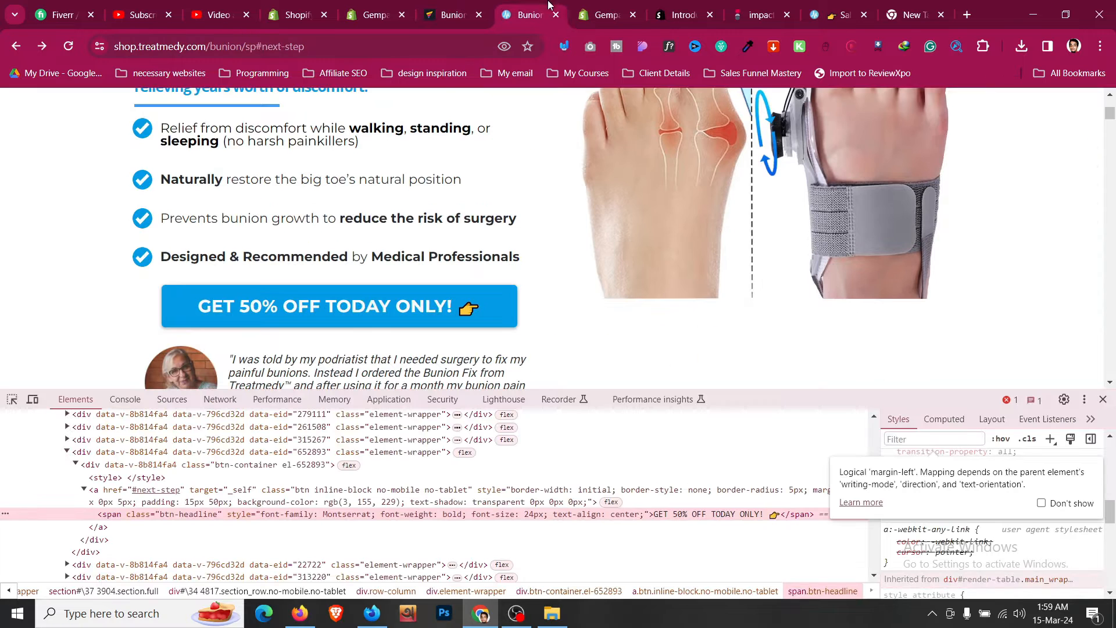
click(448, 7)
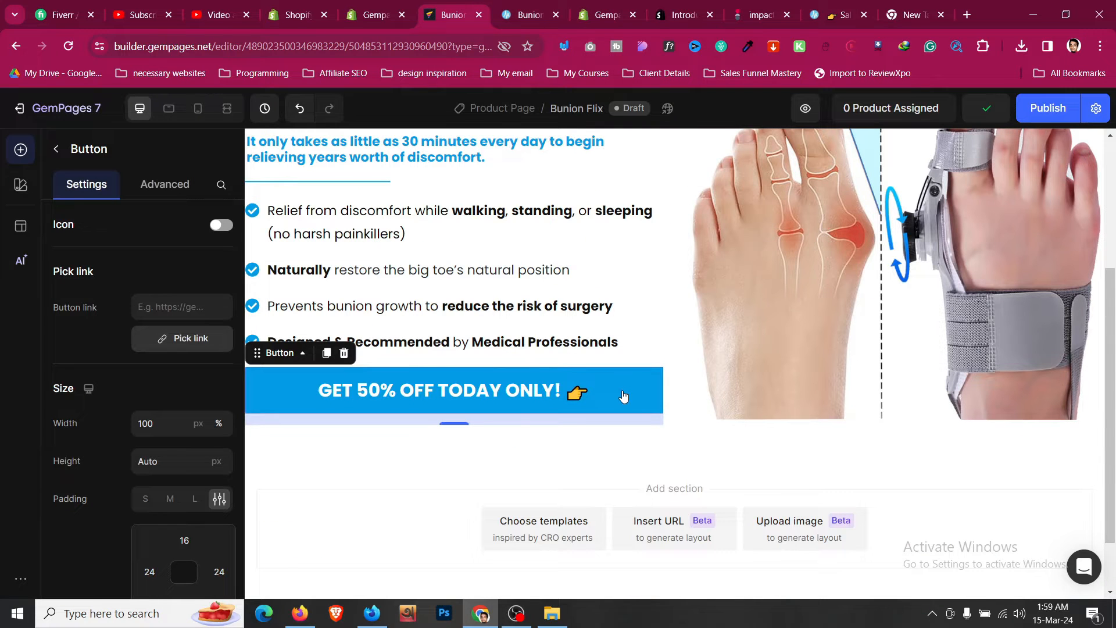
scroll(107, 335, down, 9)
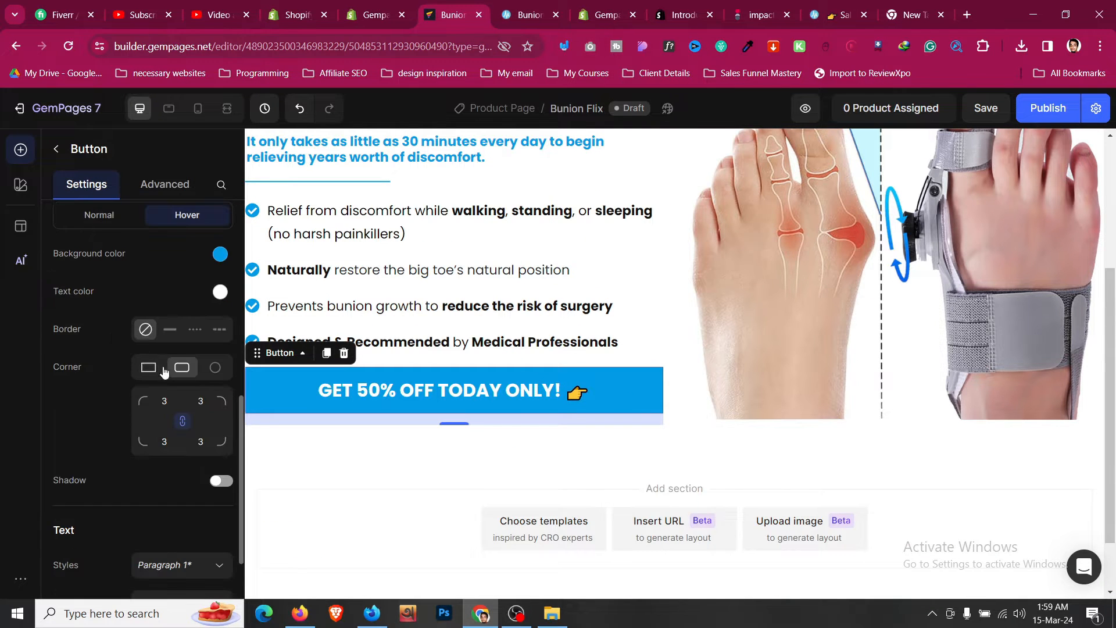
click(160, 401)
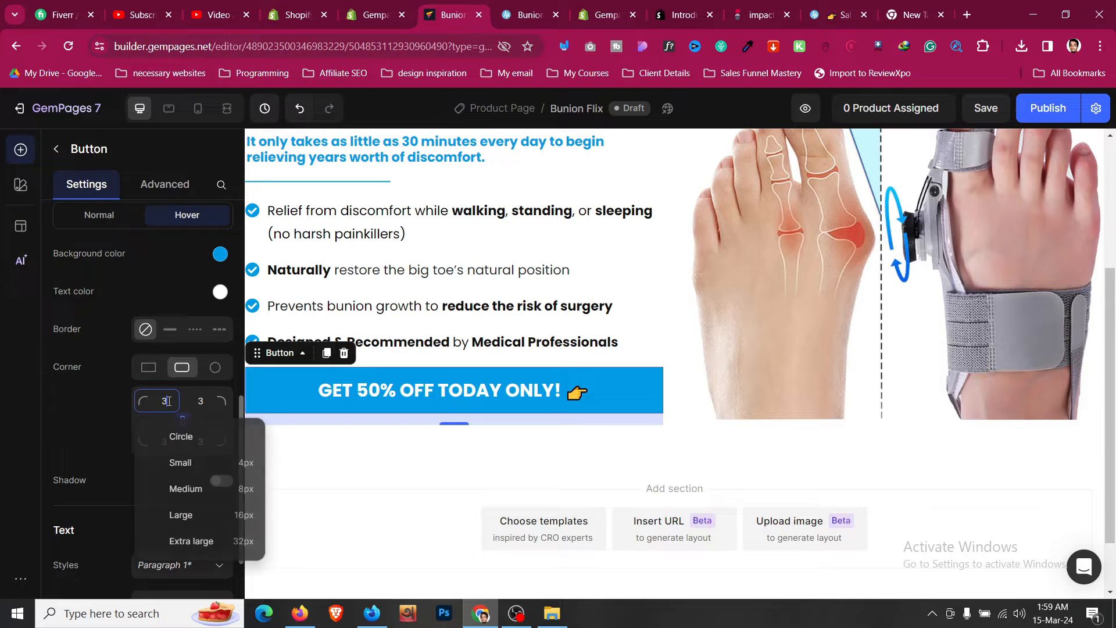
click(245, 489)
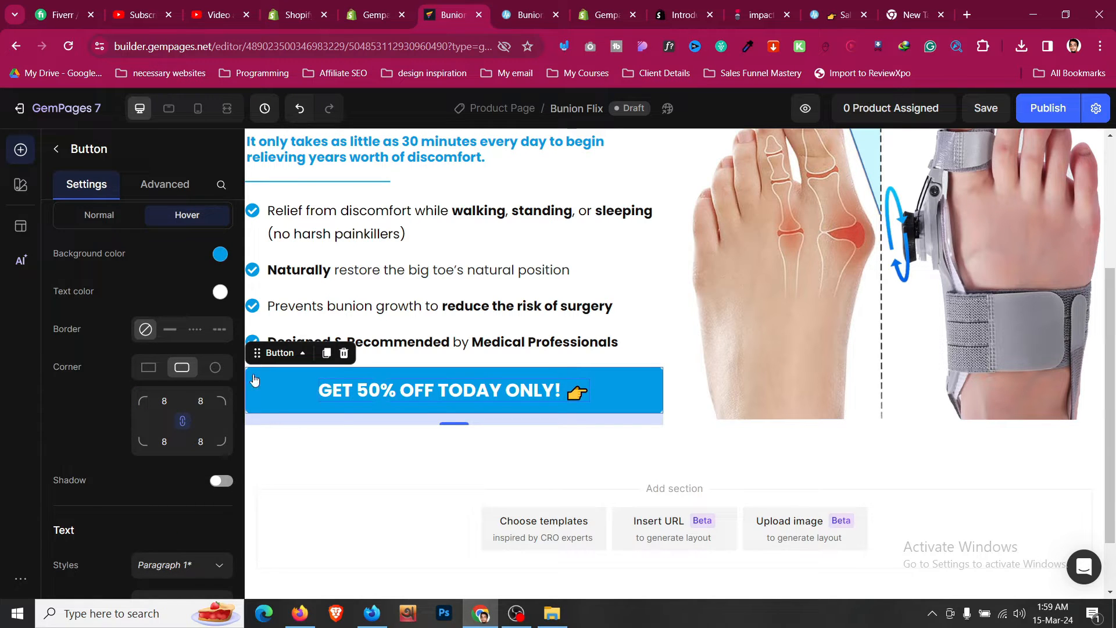
- Turn on the button's shadow
scroll(201, 331, down, 3)
click(224, 284)
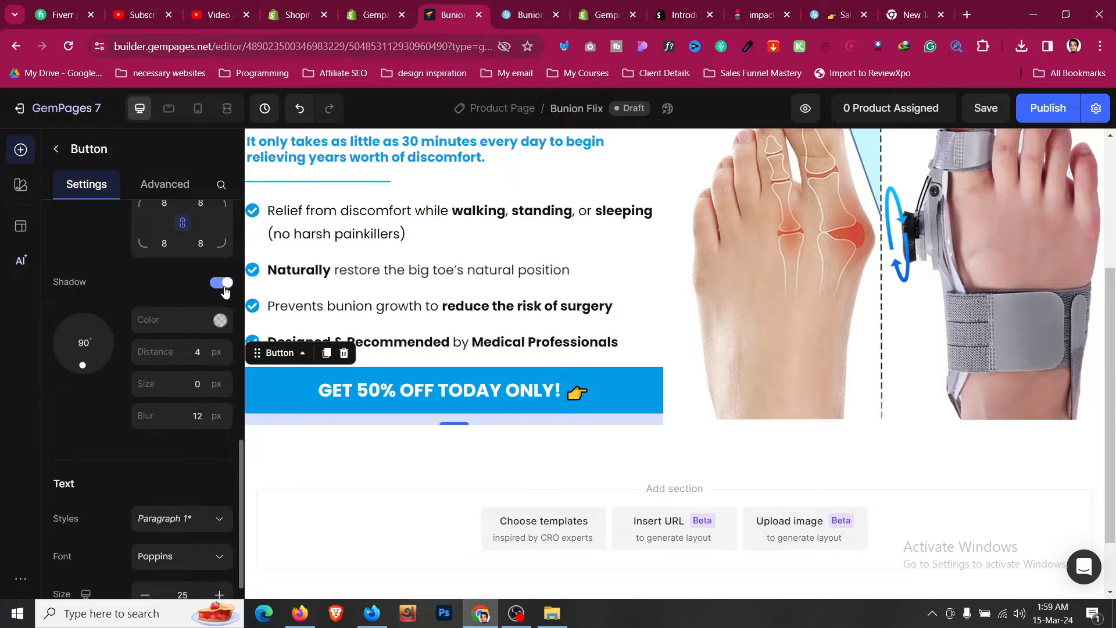
click(525, 3)
click(454, 7)
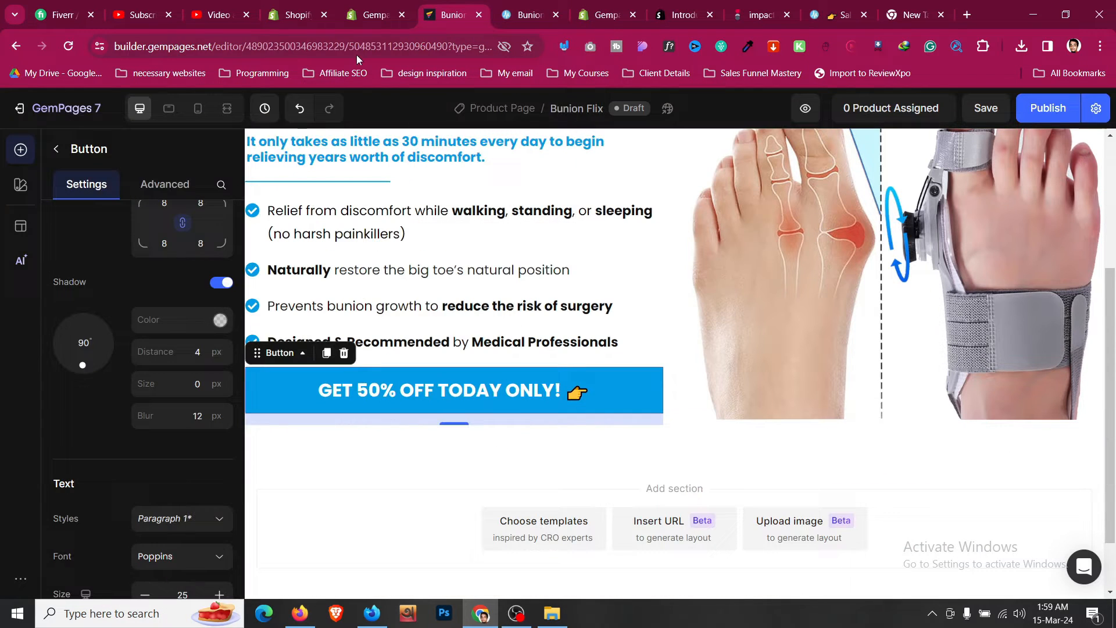
- Set the button's left and right margins to 2XL (32 px) in its advanced spacing settings
click(164, 184)
scroll(82, 447, up, 5)
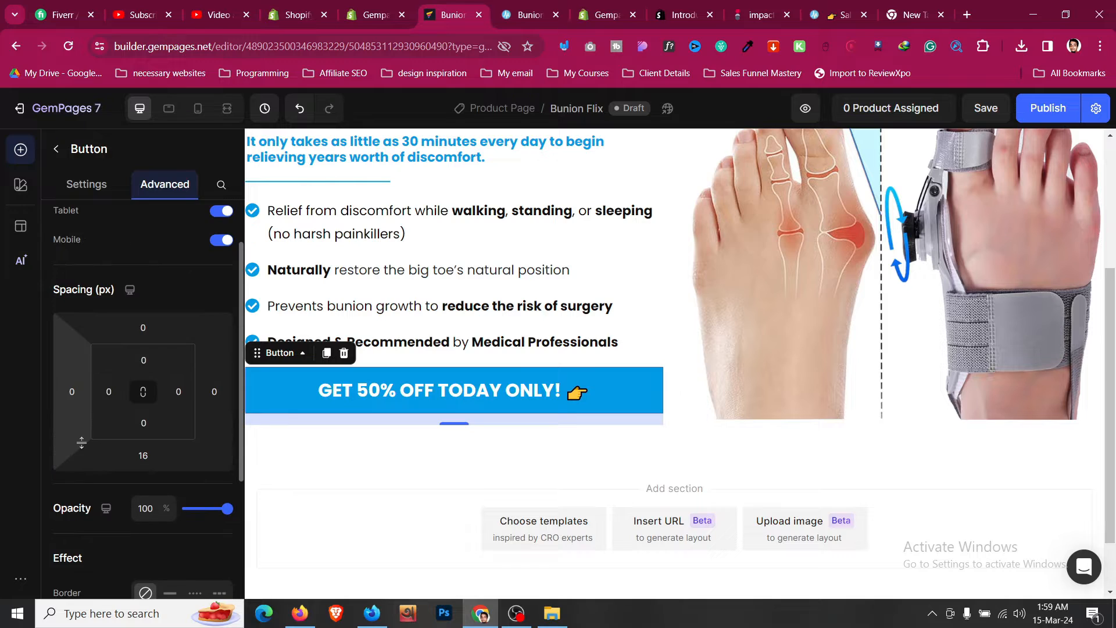
click(74, 404)
click(102, 492)
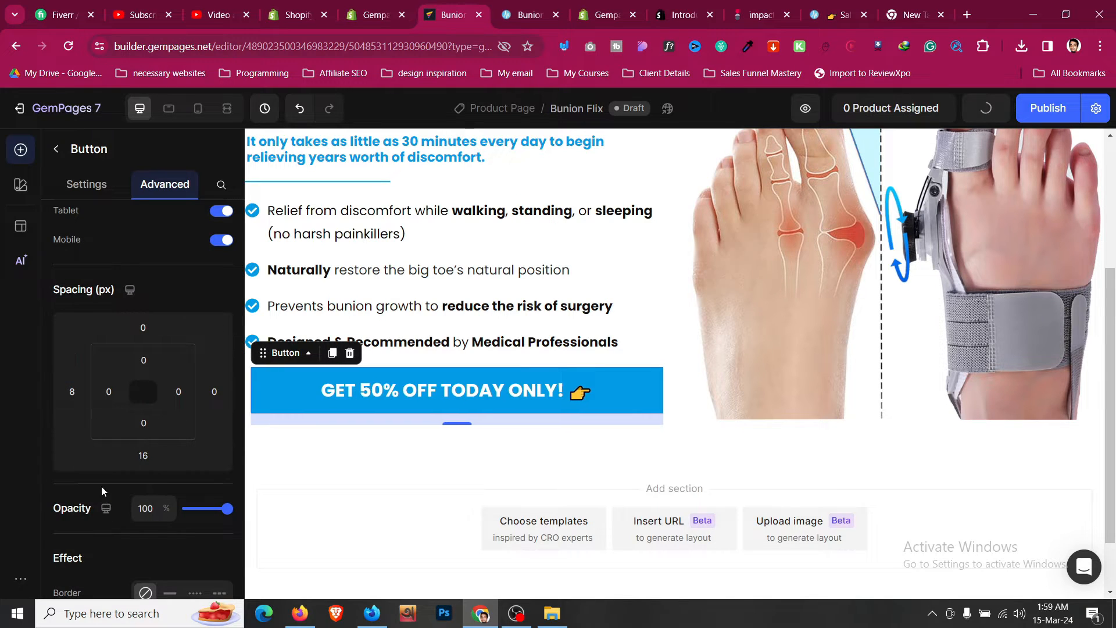
click(72, 392)
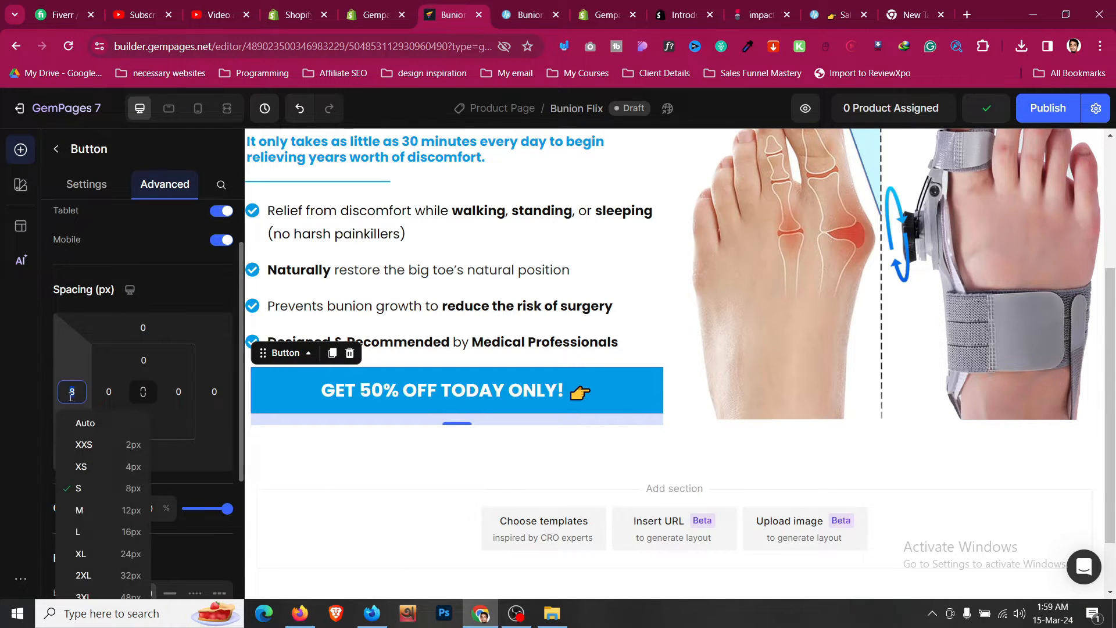
click(107, 555)
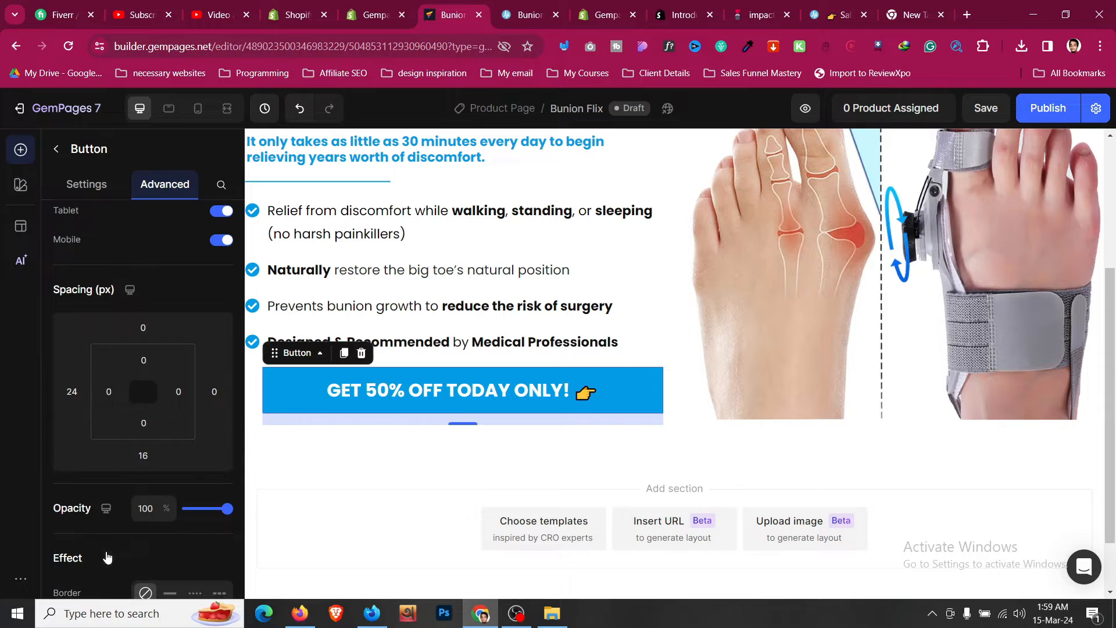
click(213, 392)
click(259, 554)
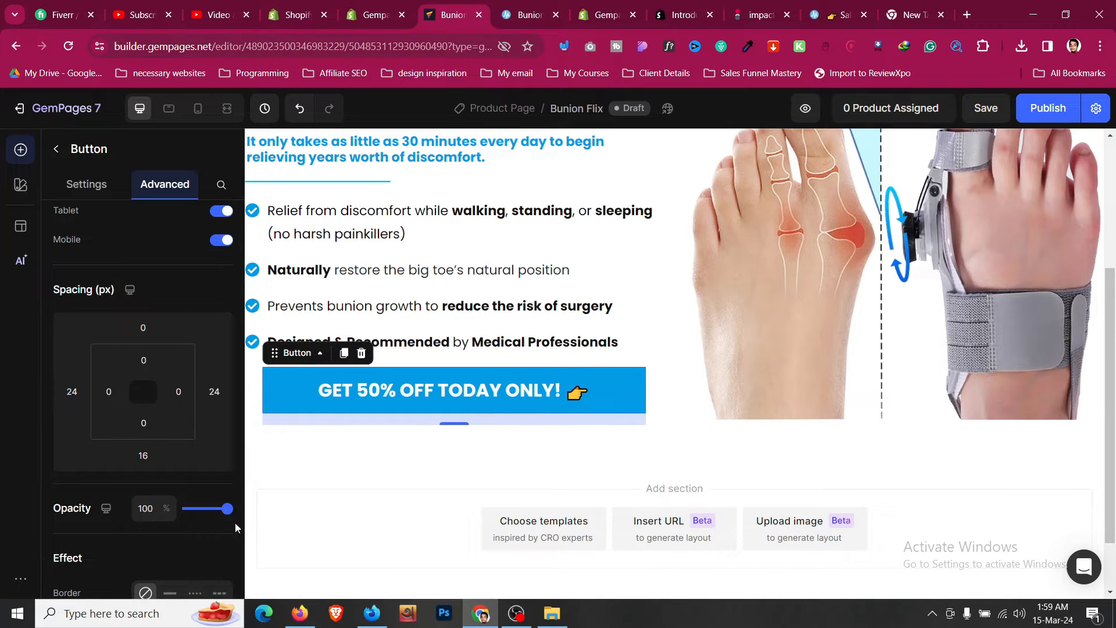
click(73, 391)
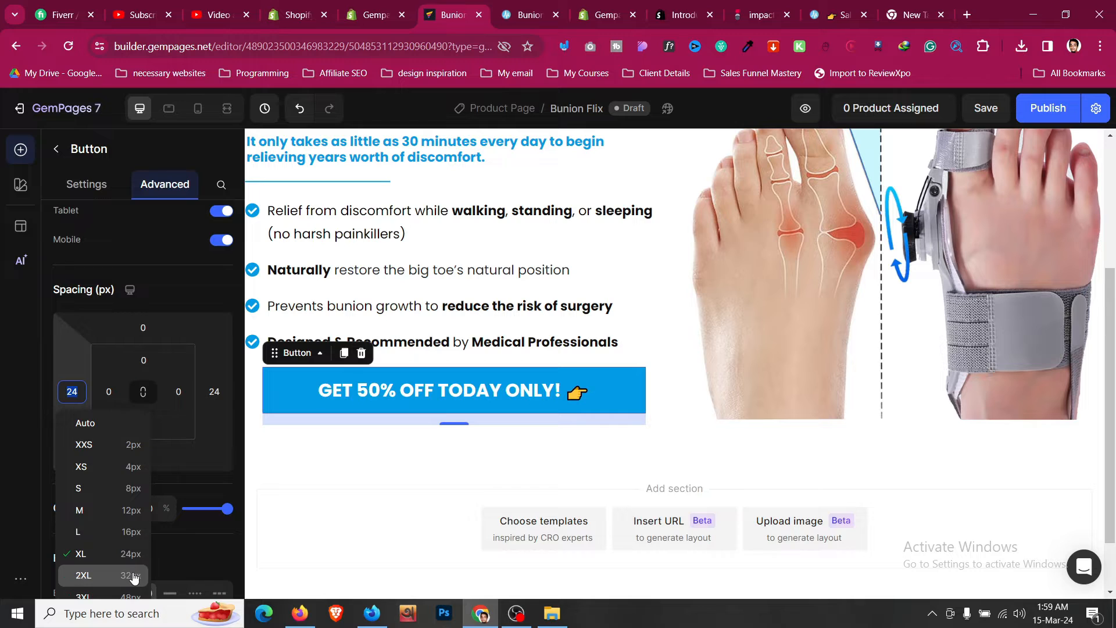
click(133, 575)
click(214, 392)
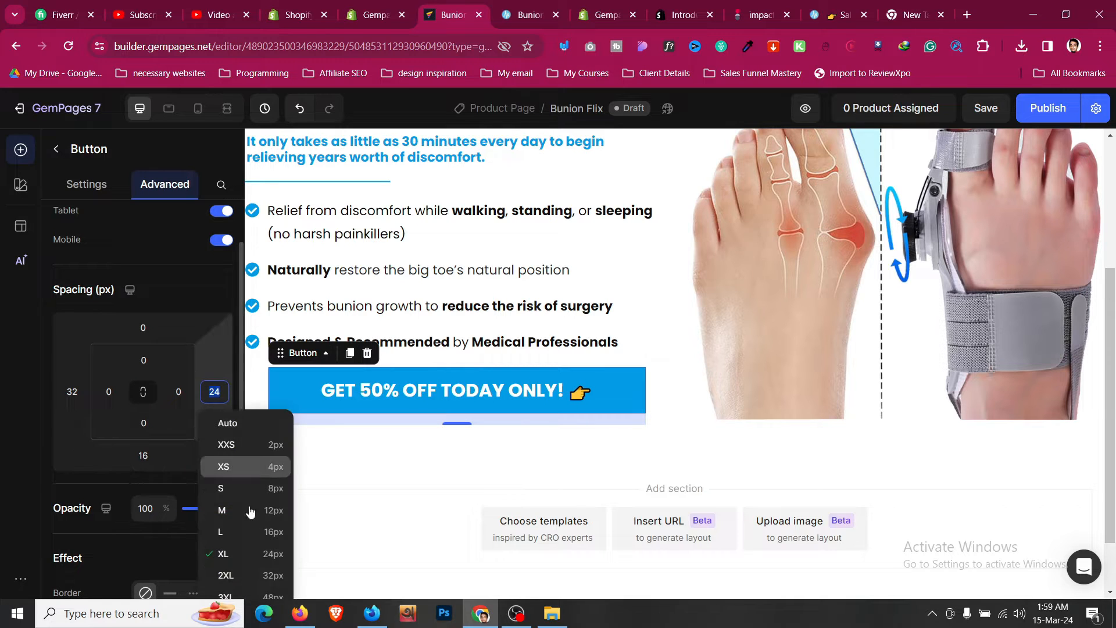
click(265, 574)
- Switch the editor to tablet view
click(232, 111)
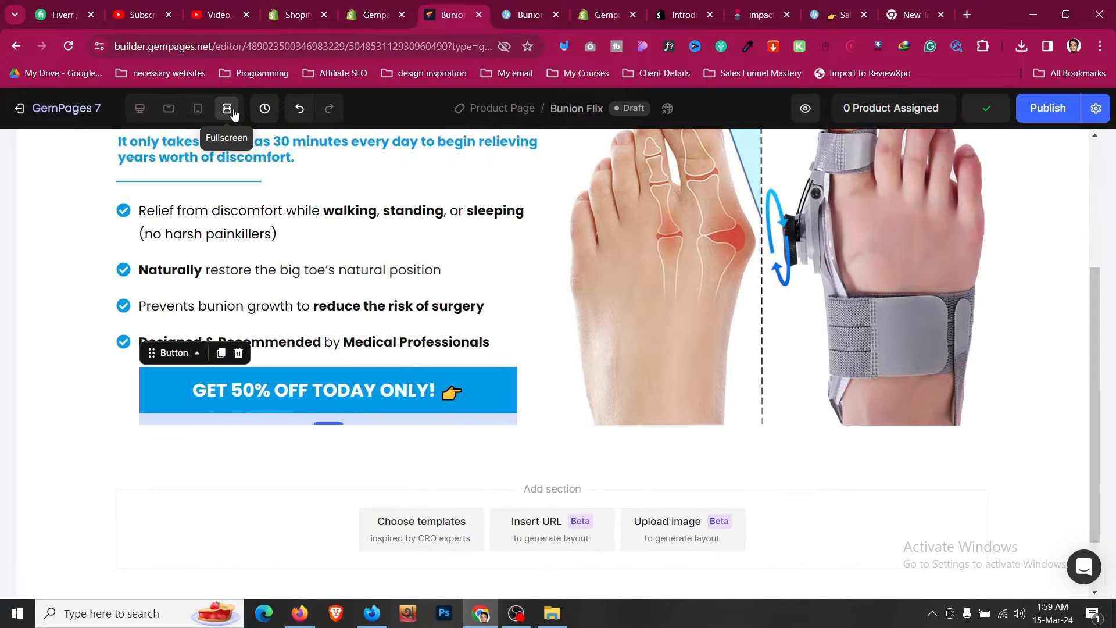
- Return to desktop view and set the button's top margin to 16 px
click(514, 5)
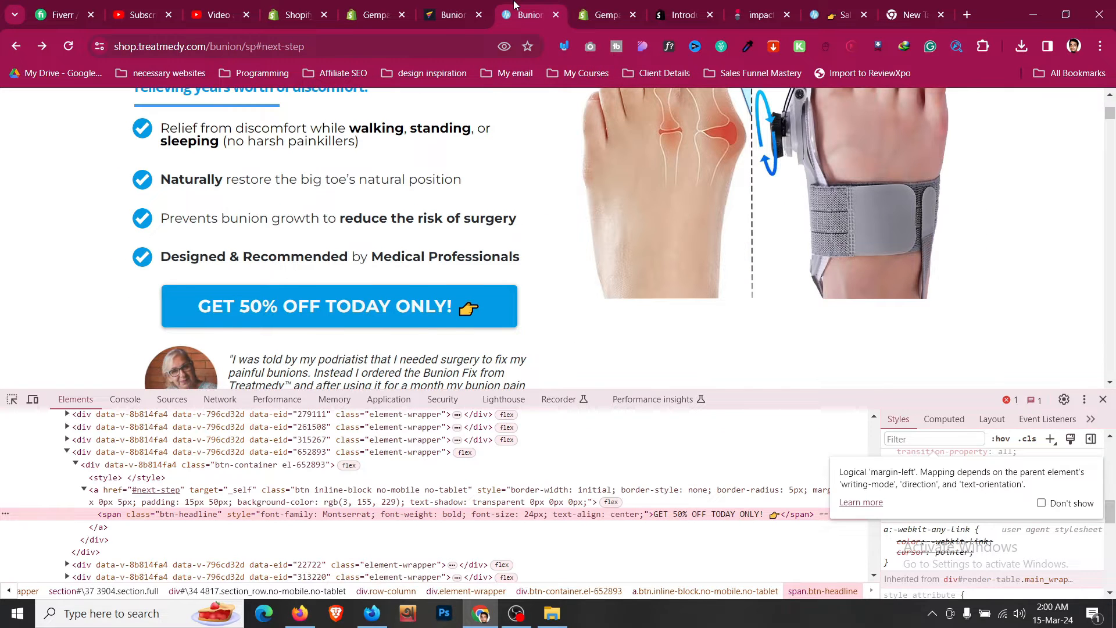
click(448, 12)
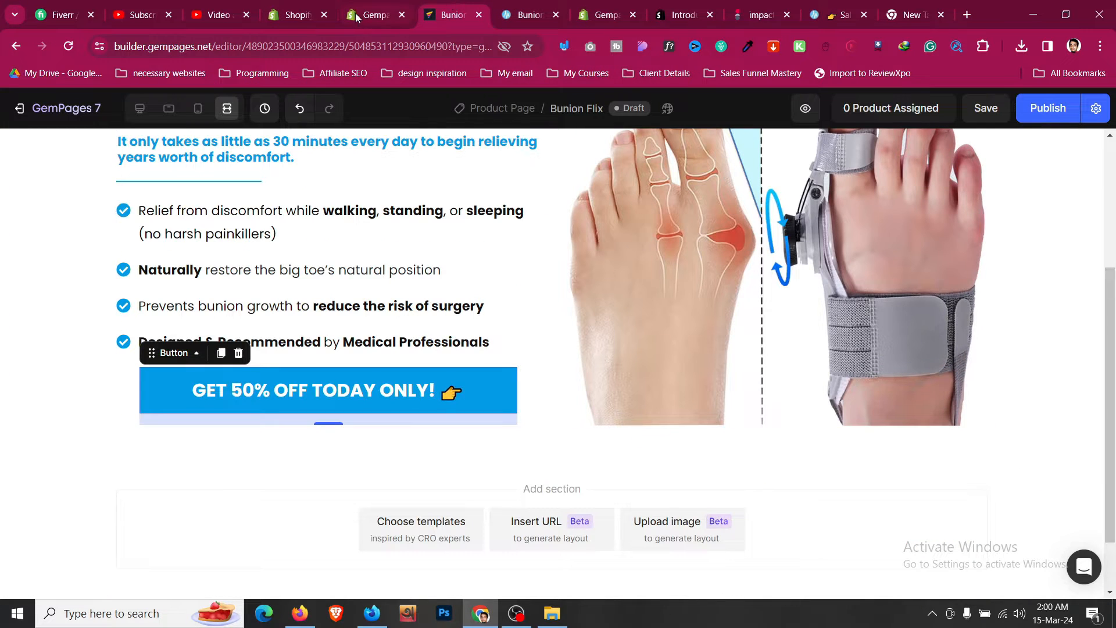
click(139, 108)
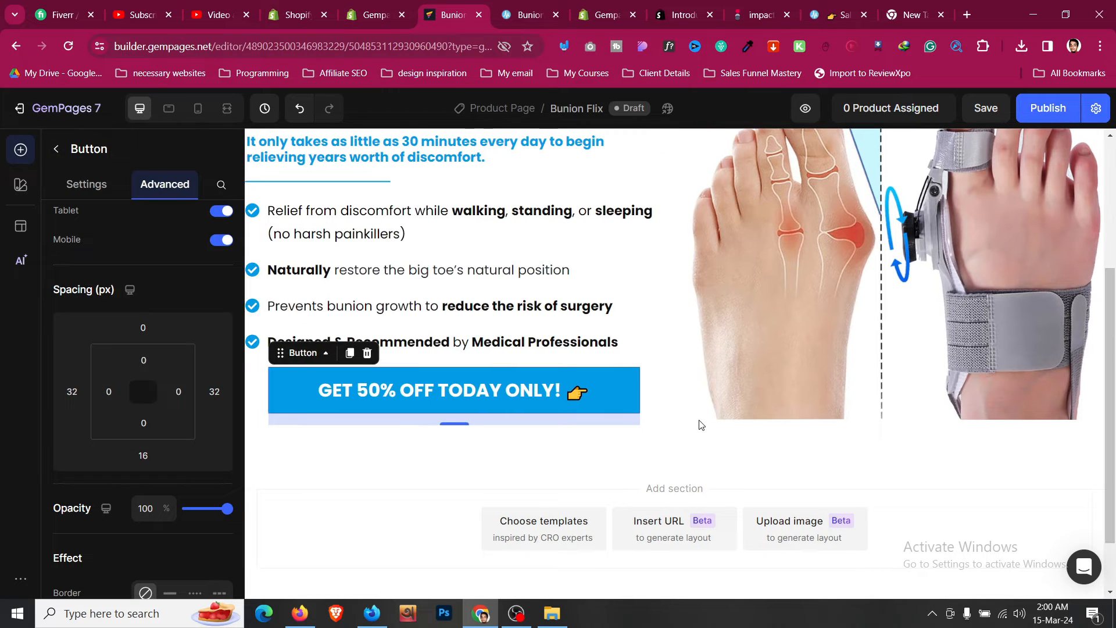
click(143, 328)
click(182, 468)
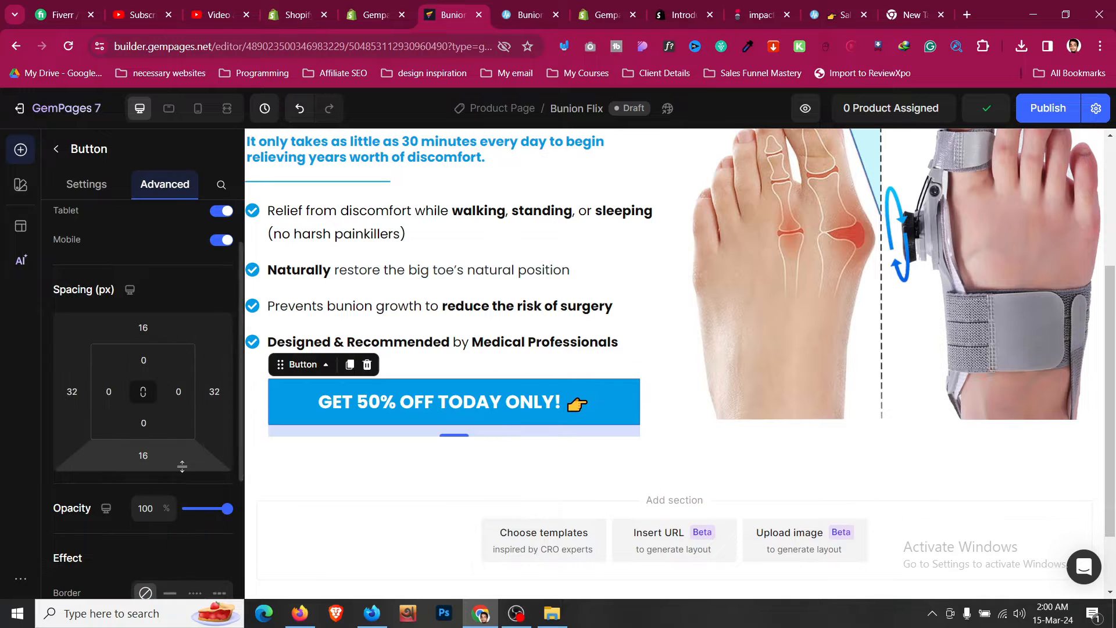
- Add a two-column row below the button and place an Image element in its first column
click(503, 4)
scroll(306, 254, down, 3)
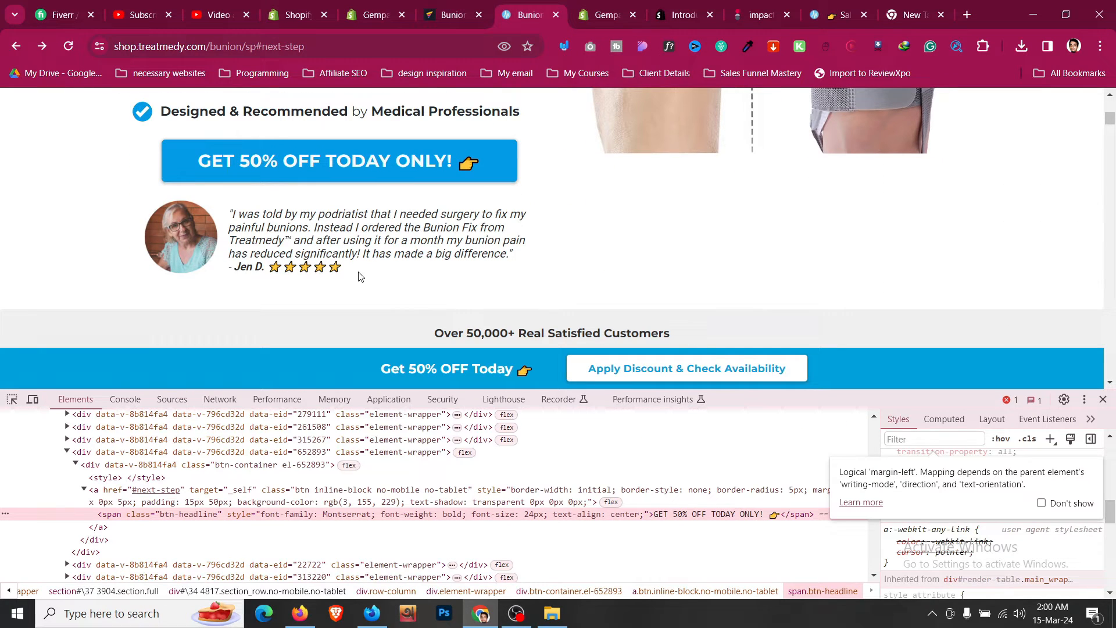
click(463, 4)
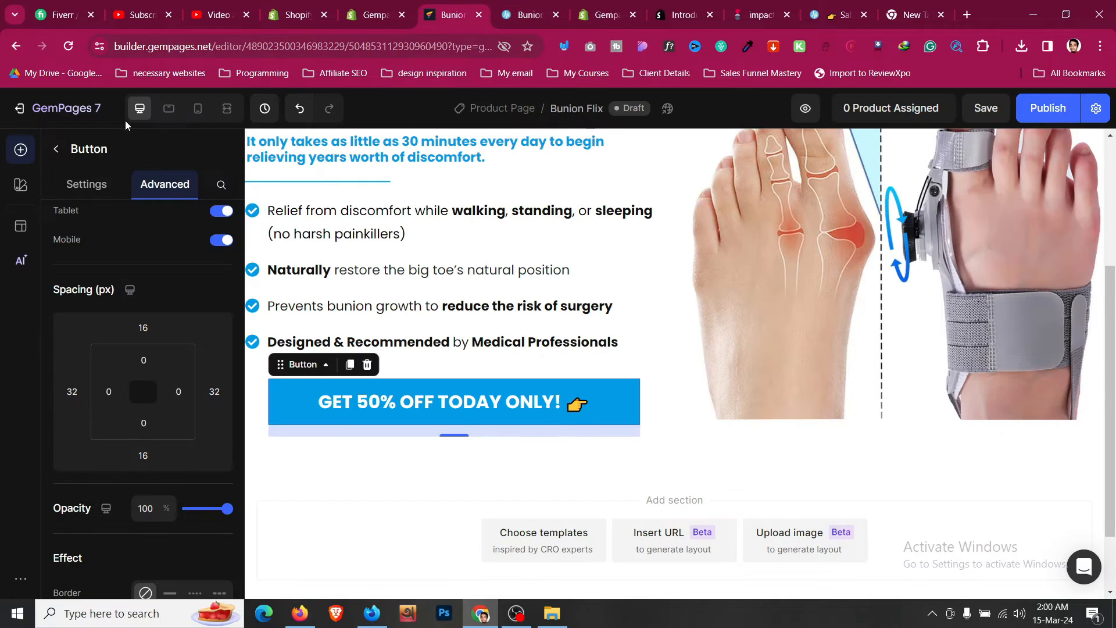
click(56, 152)
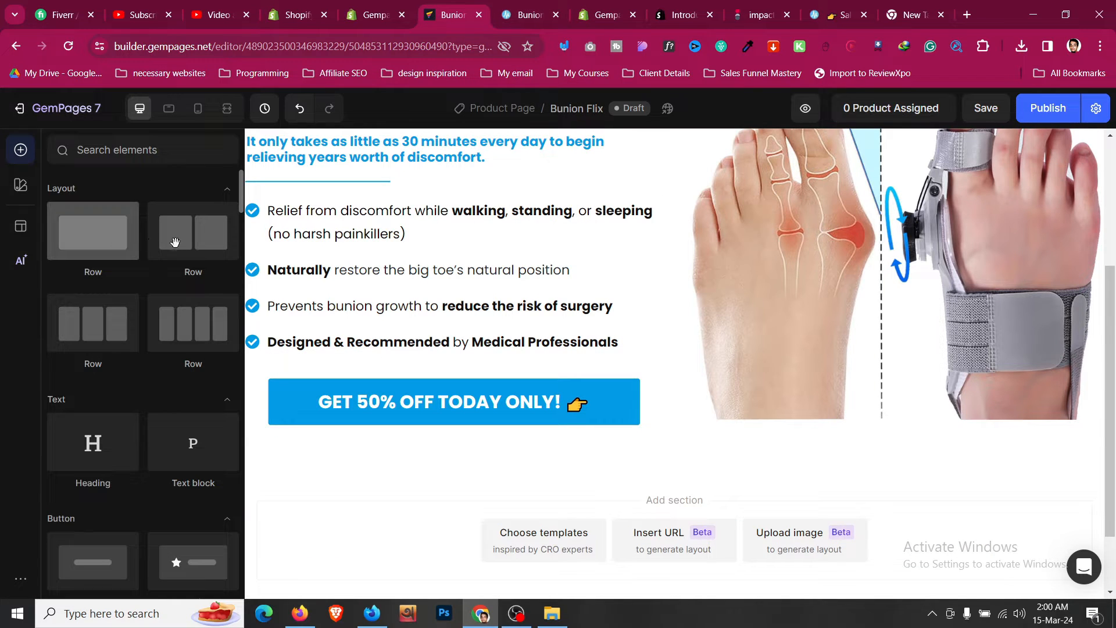
drag(175, 242, 447, 424)
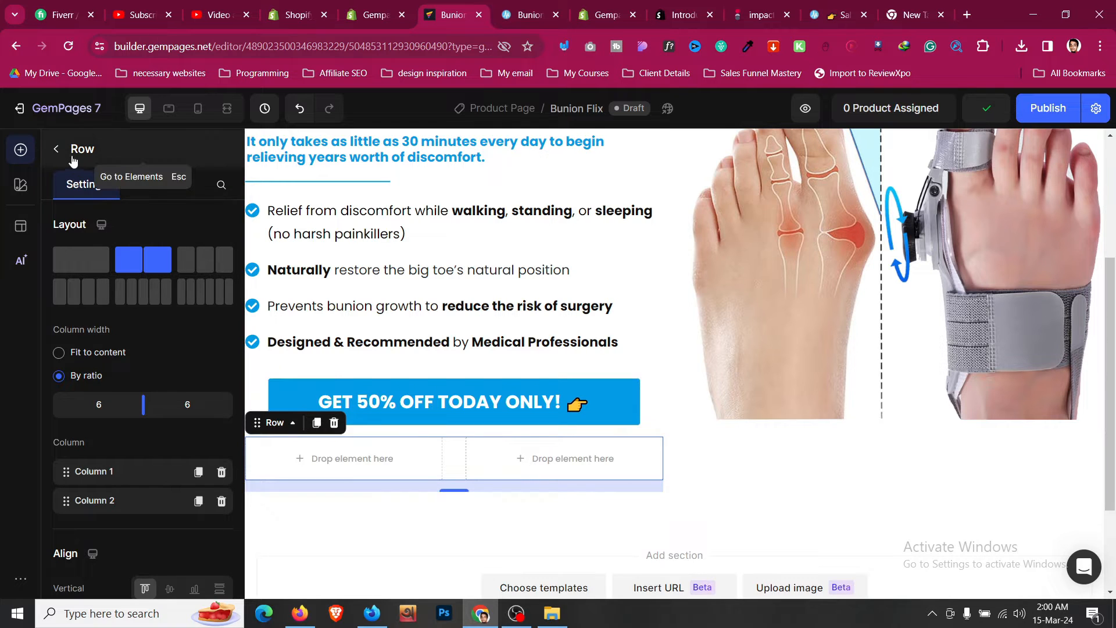
key(Escape)
scroll(150, 356, down, 6)
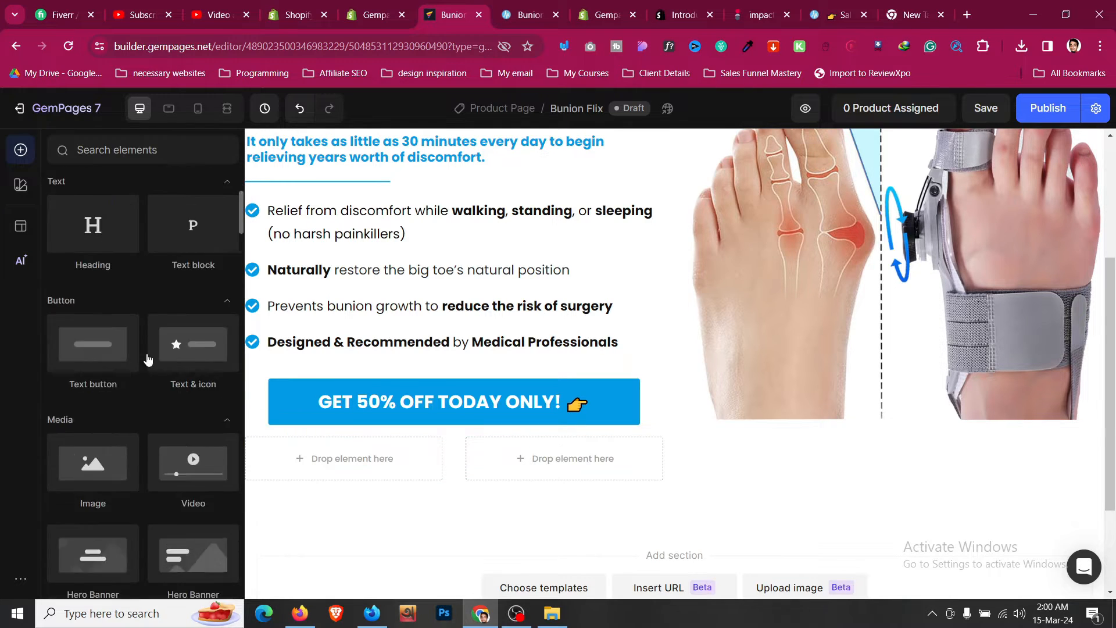
drag(93, 317, 329, 460)
- Copy the reviewer photo's address from the reference testimonial and paste it as the image's source URL
click(553, 7)
scroll(165, 184, down, 2)
scroll(165, 183, up, 2)
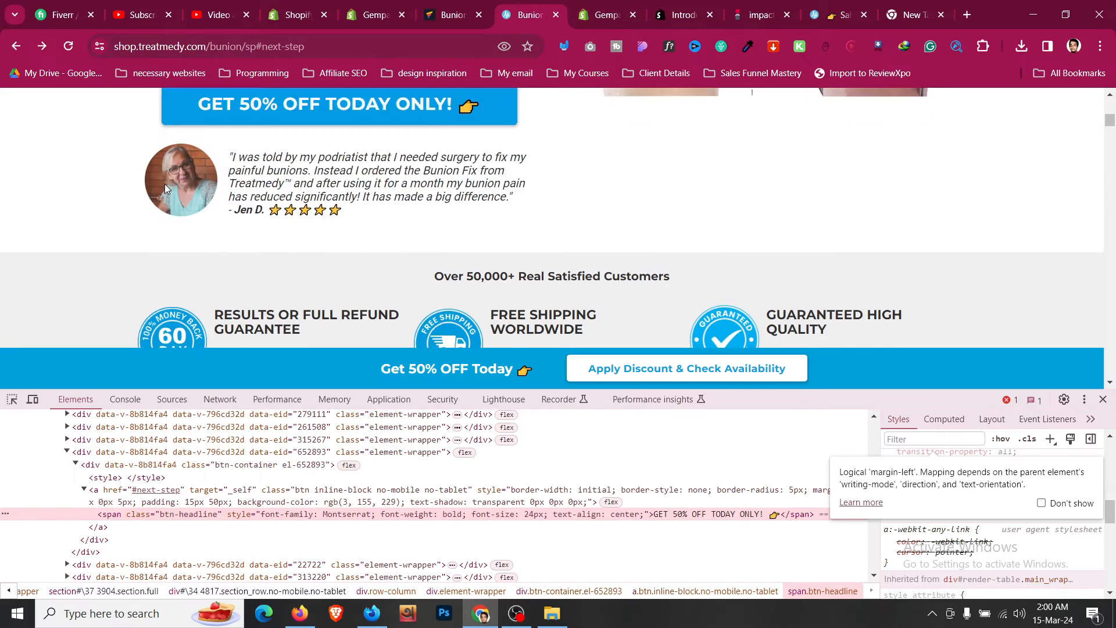
right_click(180, 227)
click(254, 301)
click(450, 14)
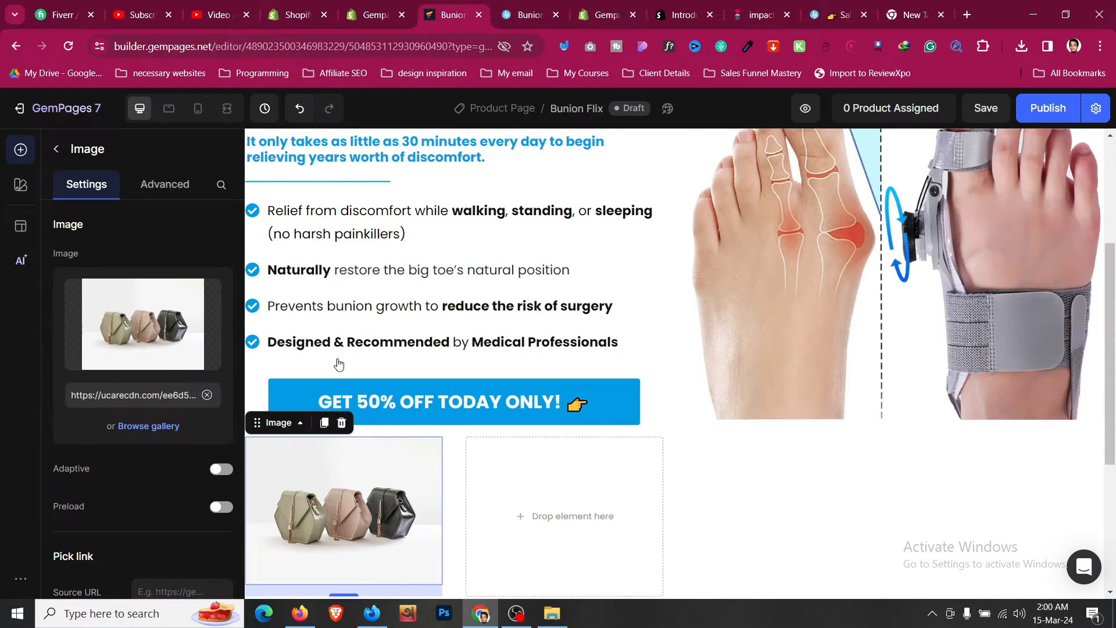
click(207, 395)
key(ctrl+v)
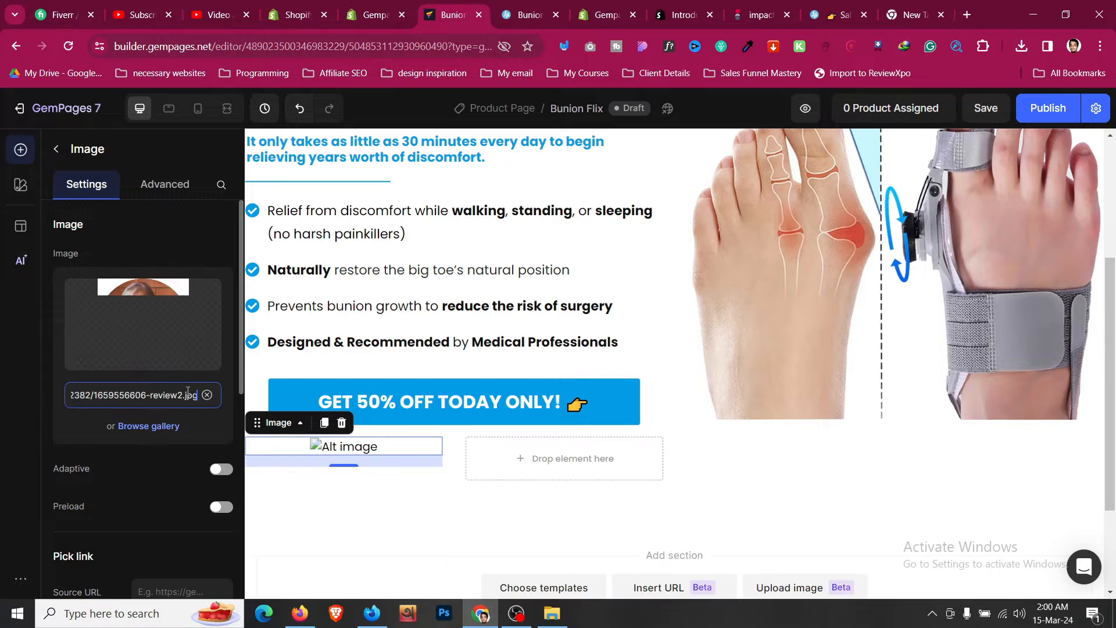
- Set the image width to 90 px and align it left
scroll(182, 472, down, 7)
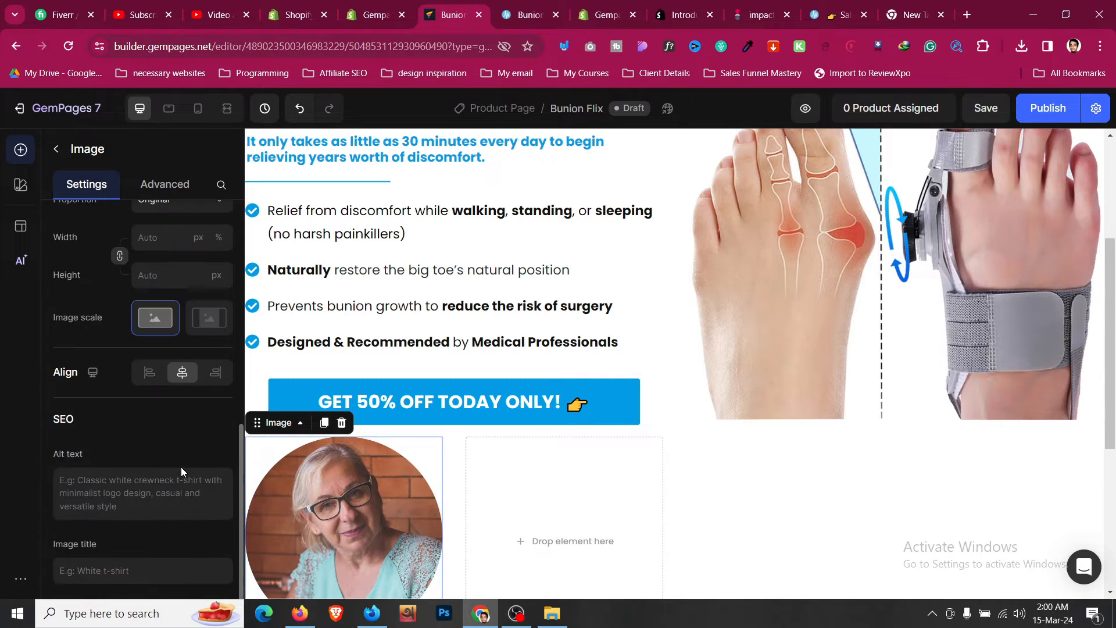
click(169, 310)
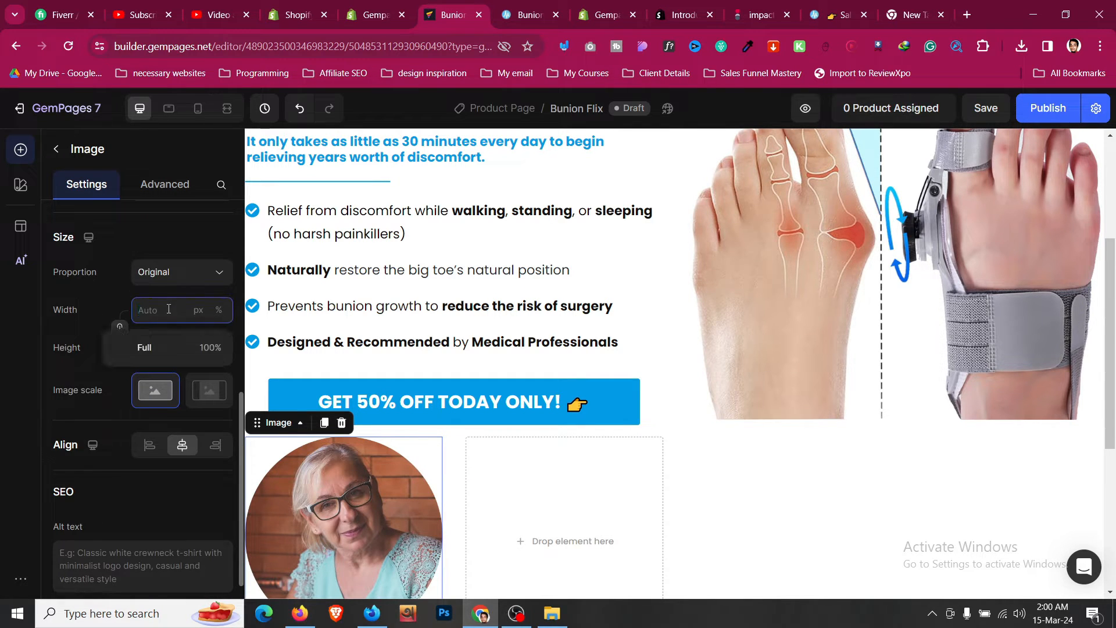
text(90)
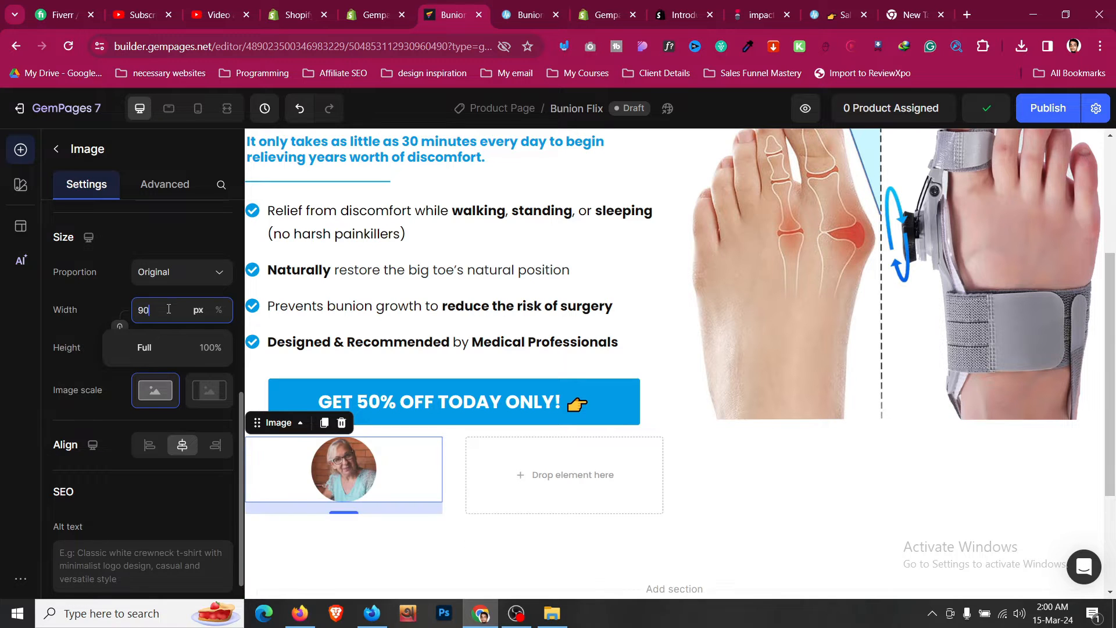
click(149, 446)
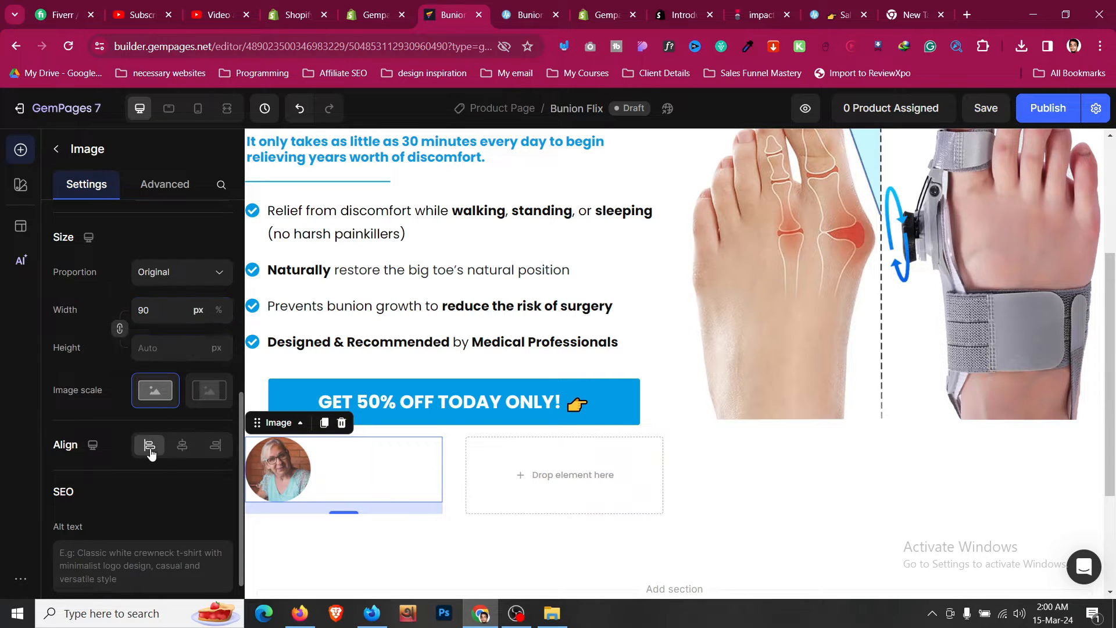
- Add a Text block into the row's second column
scroll(399, 247, up, 2)
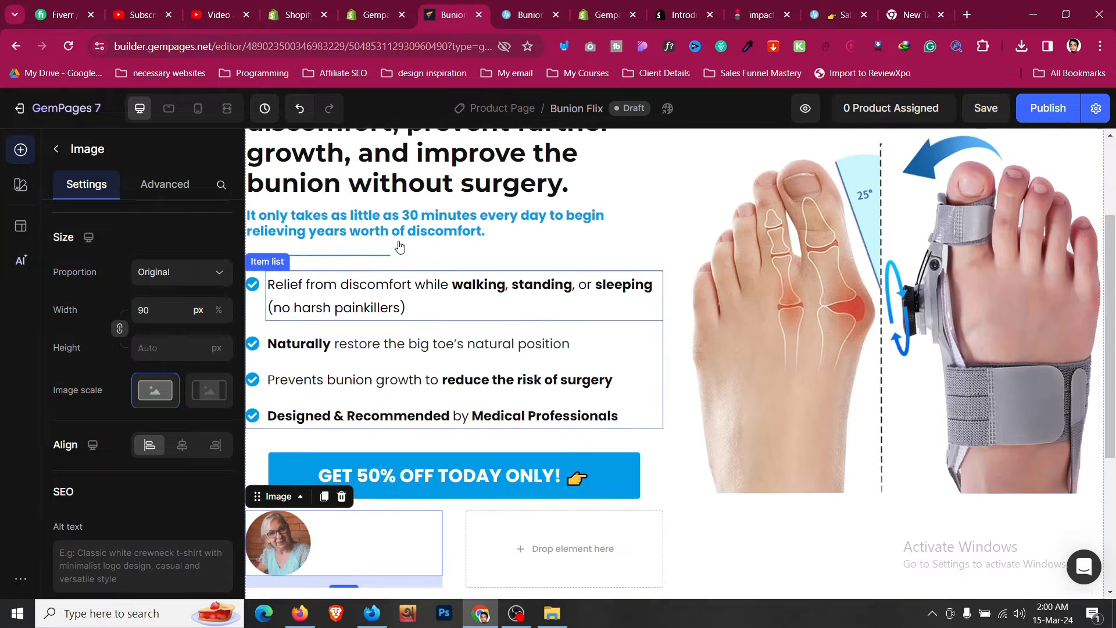
click(536, 6)
click(455, 7)
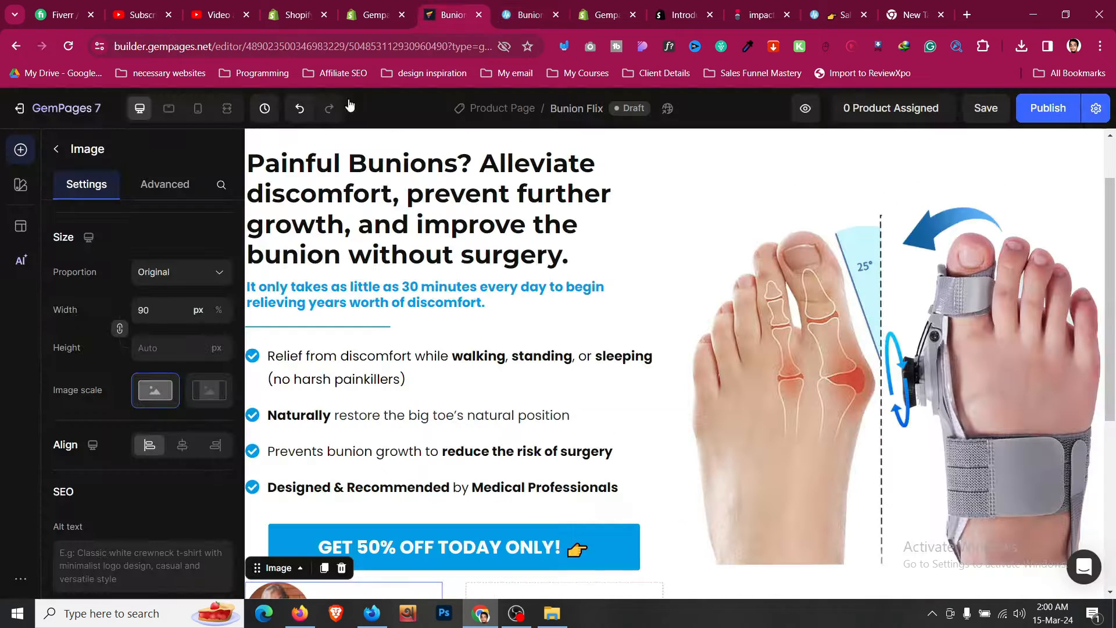
key(Escape)
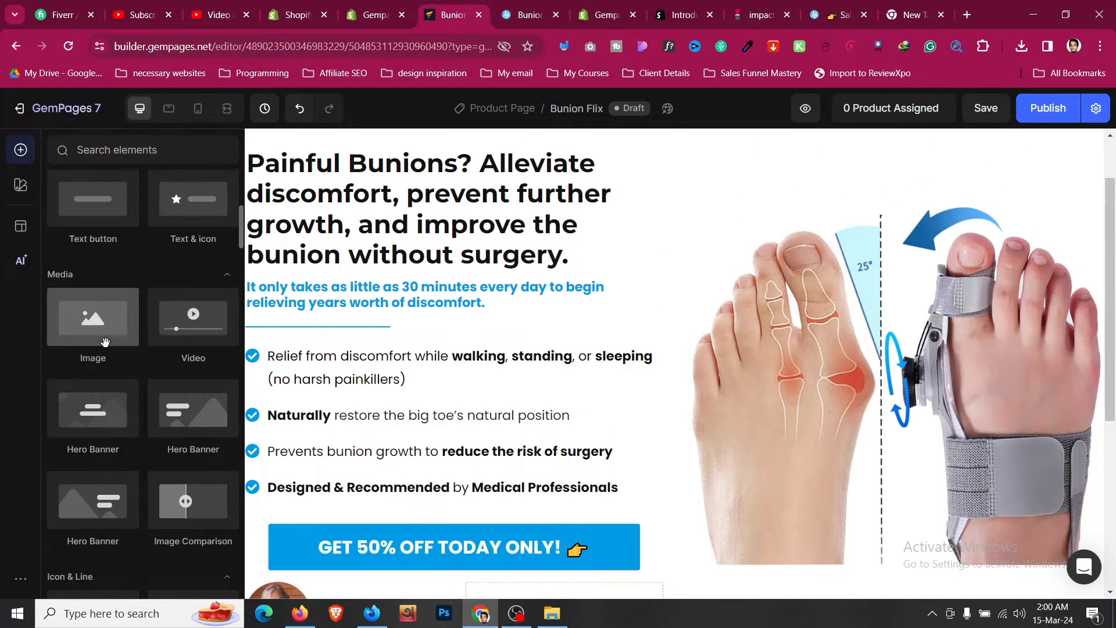
scroll(106, 342, up, 6)
scroll(113, 350, down, 5)
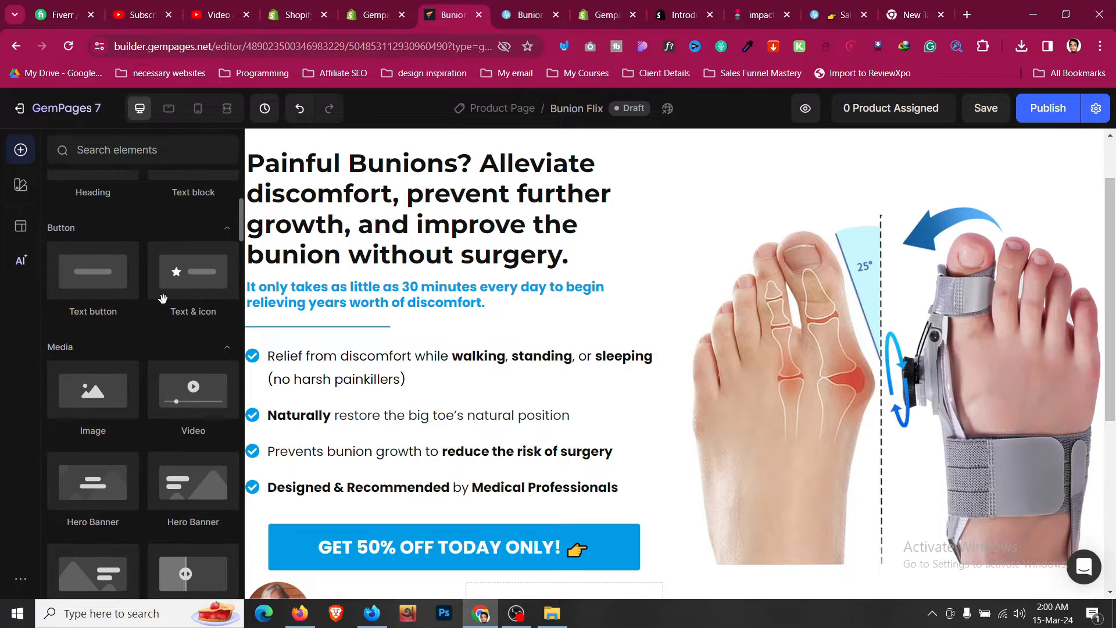
drag(195, 188, 545, 453)
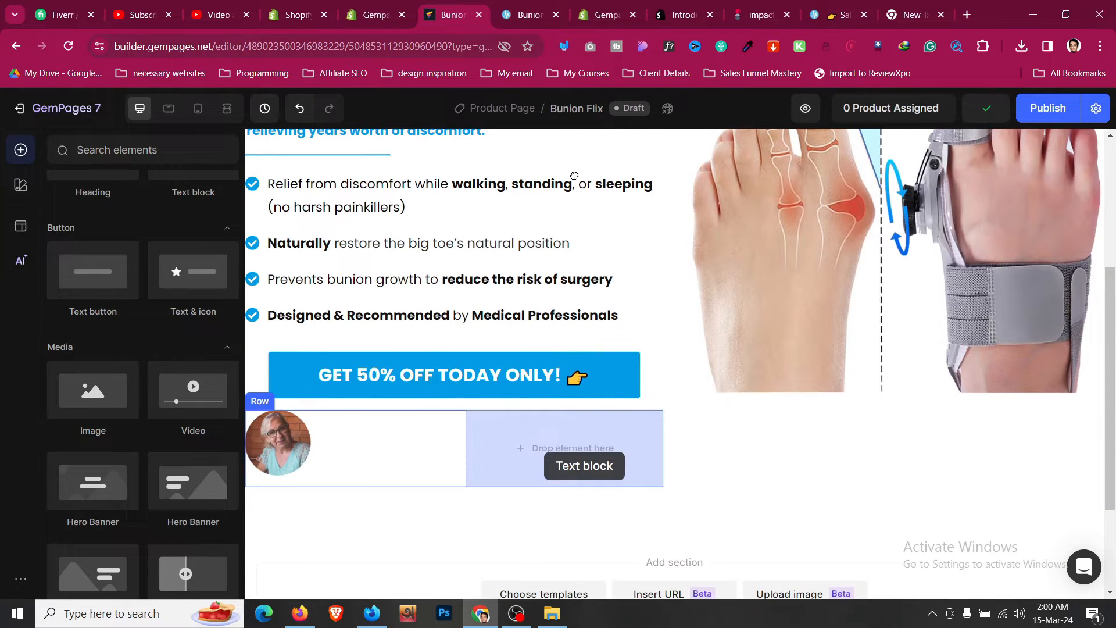
- Replace the text block's placeholder with the testimonial quote copied from the reference page
click(532, 3)
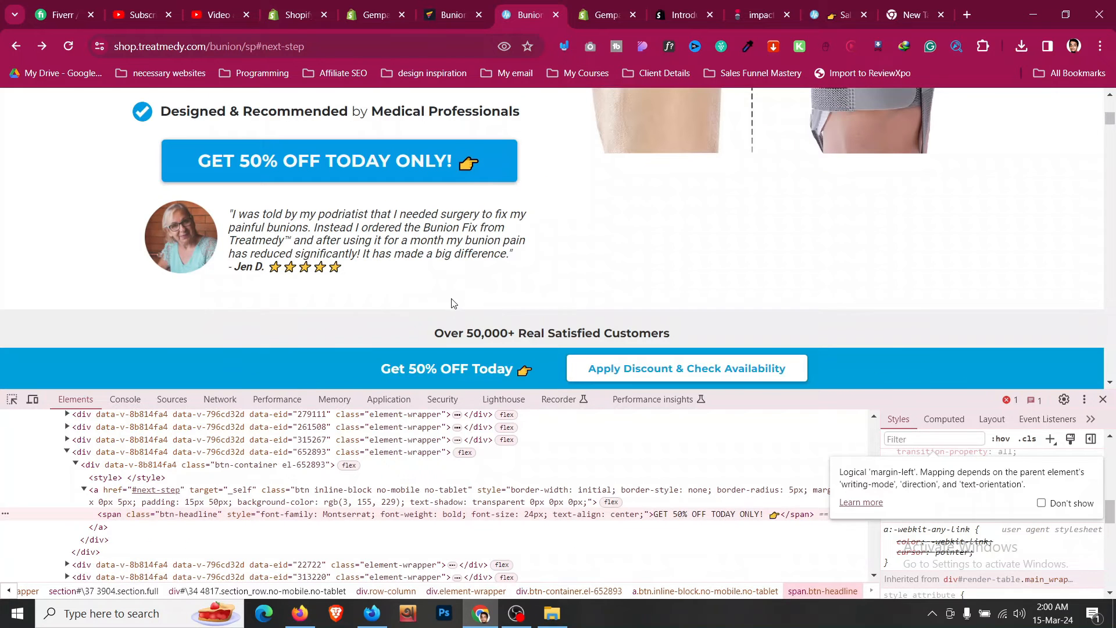
triple_click(388, 243)
click(473, 5)
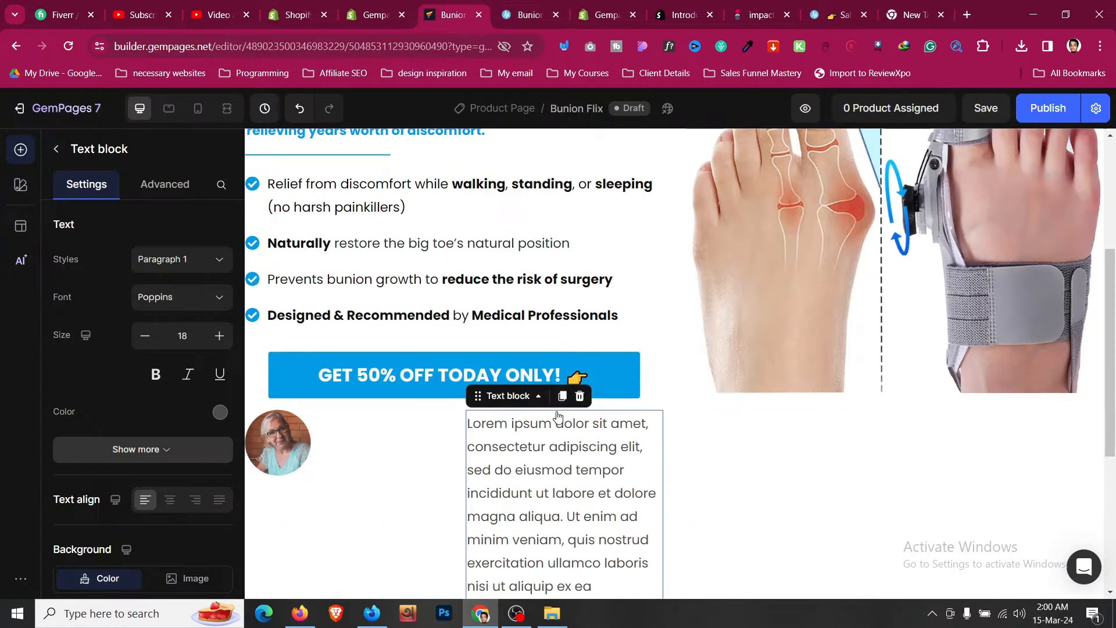
triple_click(560, 445)
key(ctrl+v)
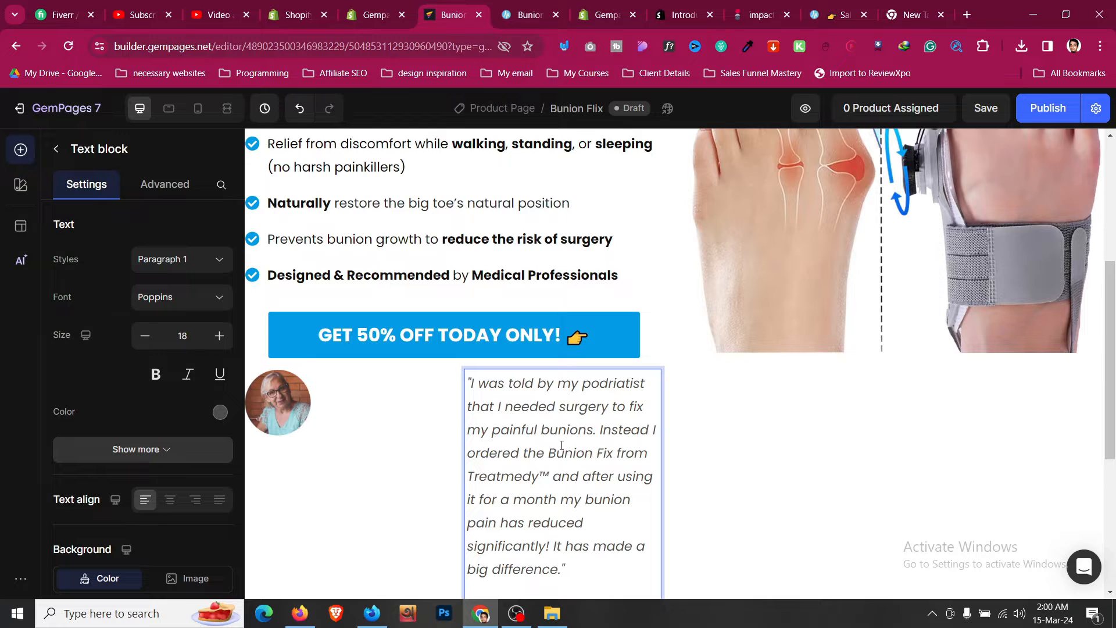
- Remove the trailing blank line and set the testimonial text size to 16
key(BackSpace)
key(BackSpace)
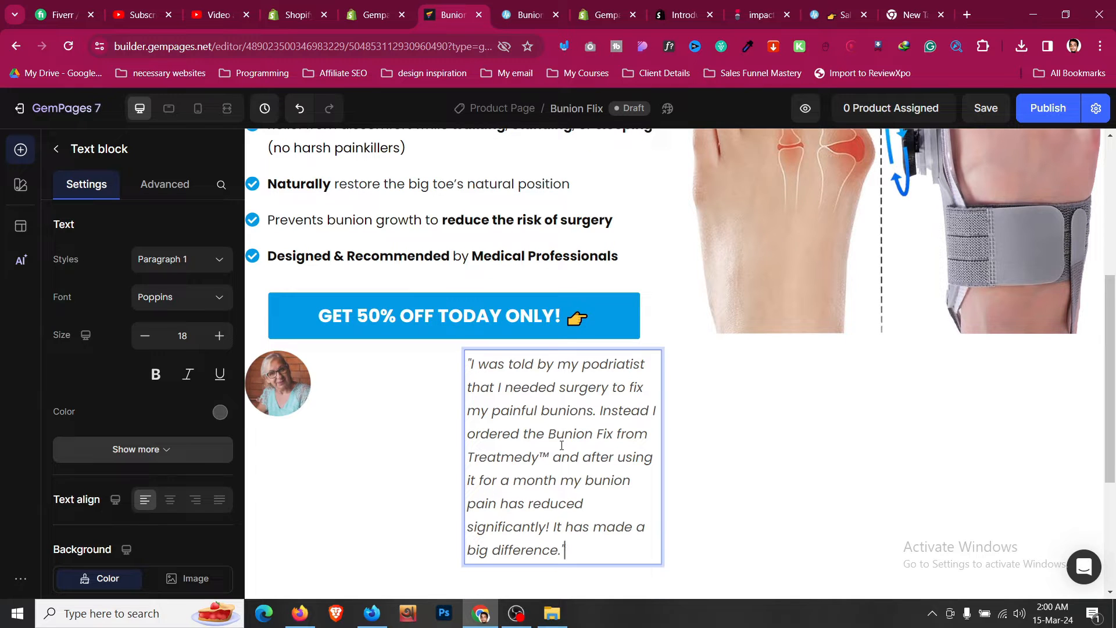
click(145, 337)
click(145, 337)
click(145, 336)
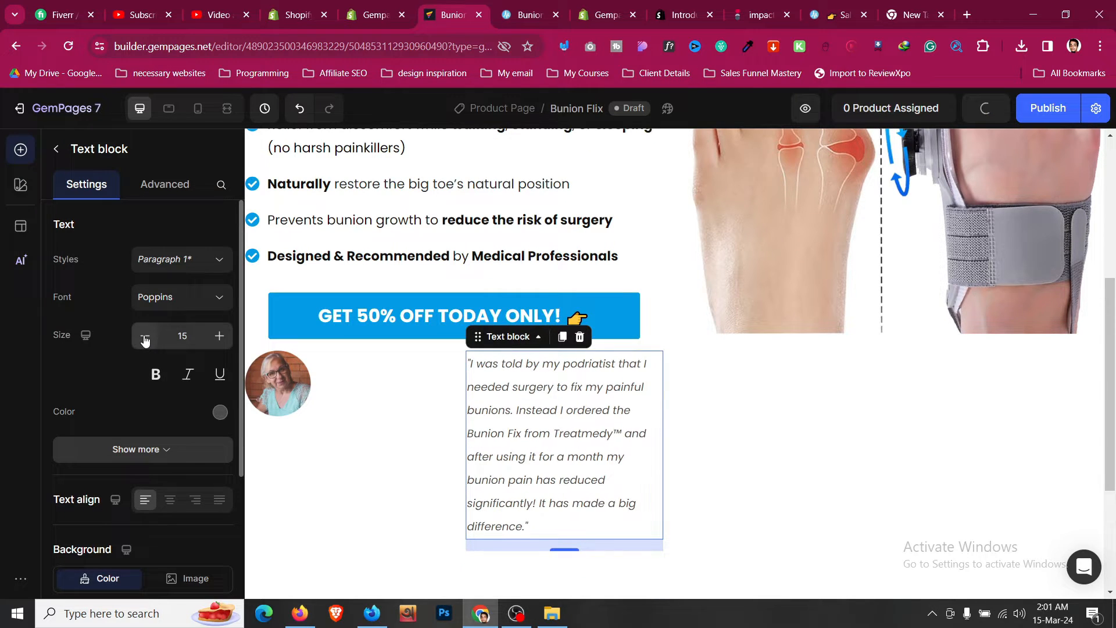
click(220, 336)
- Set the testimonial text's line height to 120%
click(177, 449)
scroll(181, 442, down, 1)
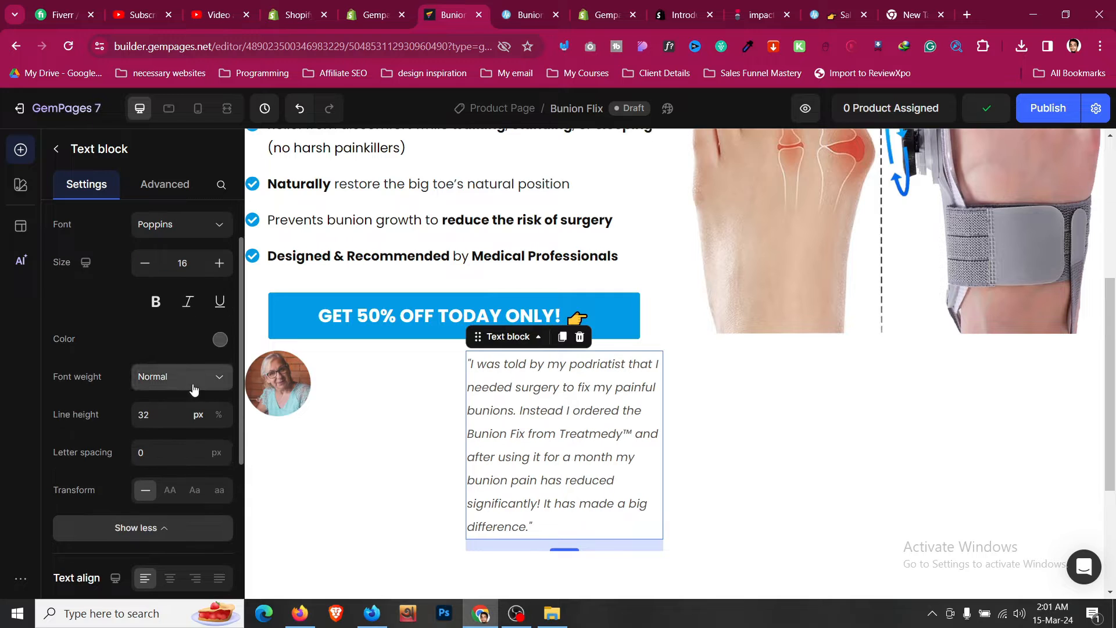
click(219, 415)
click(170, 420)
click(148, 452)
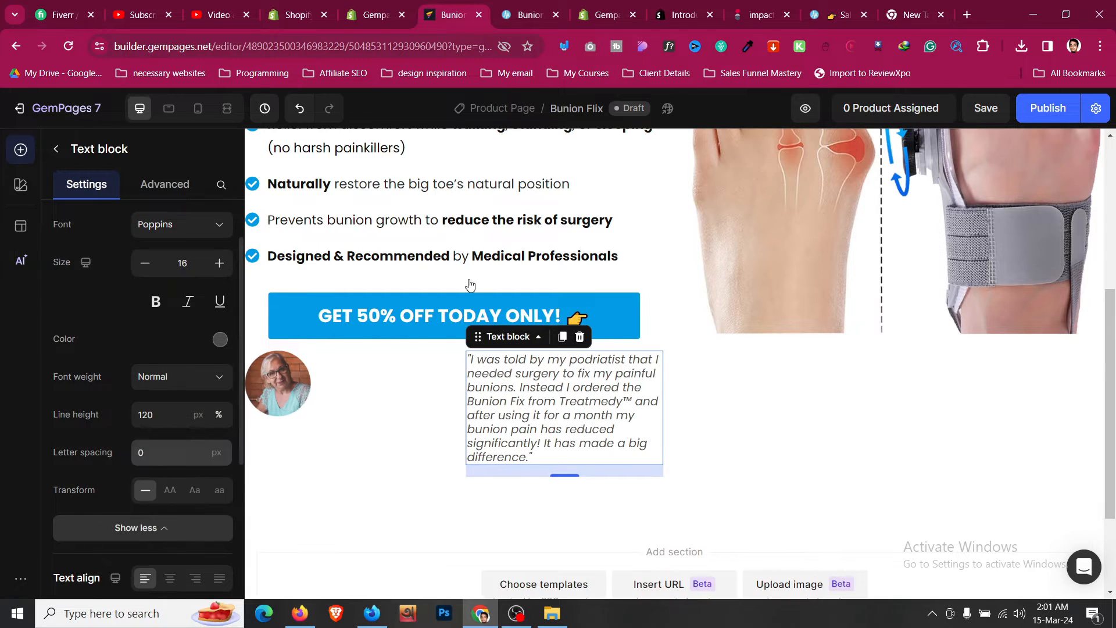
- Copy the reviewer's signature with five stars from the reference and append it below the quote
key(ctrl+Tab)
drag(365, 284, 245, 267)
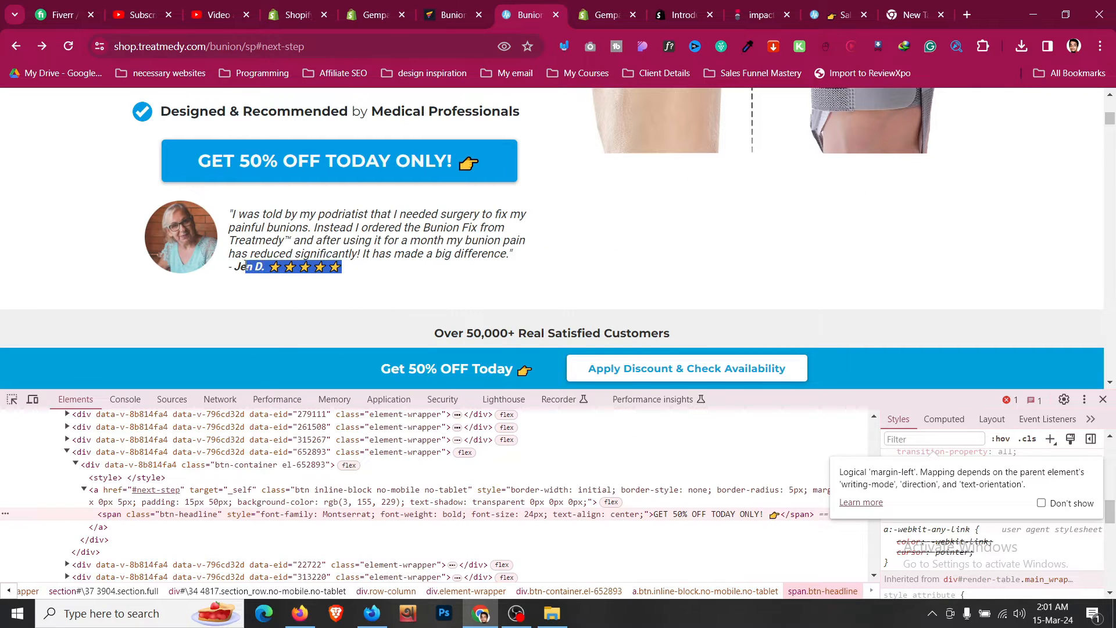
click(421, 13)
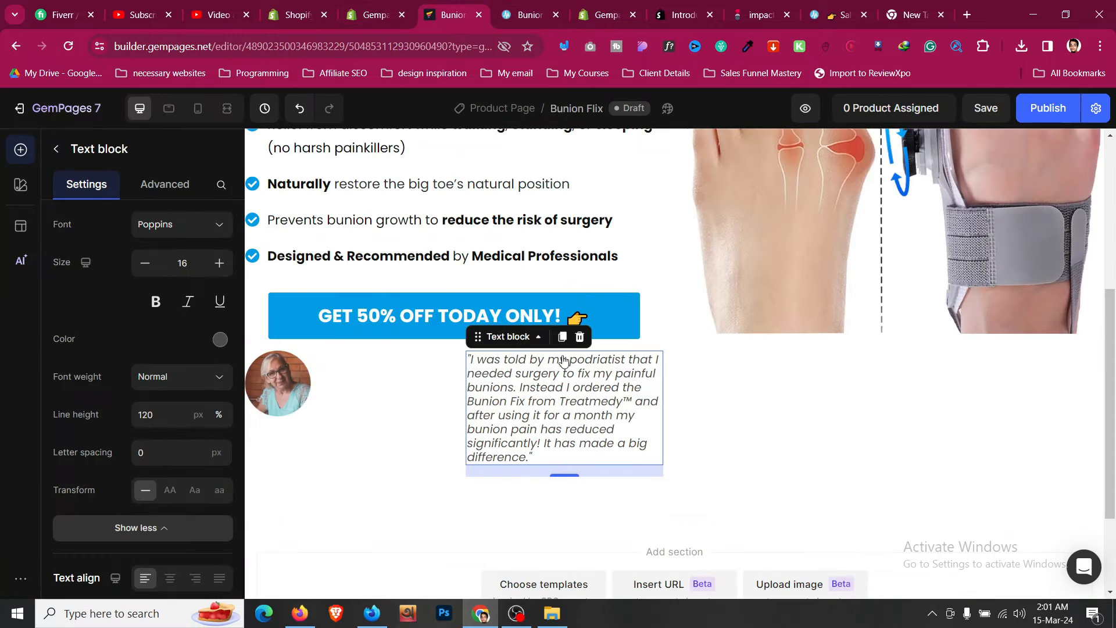
click(566, 458)
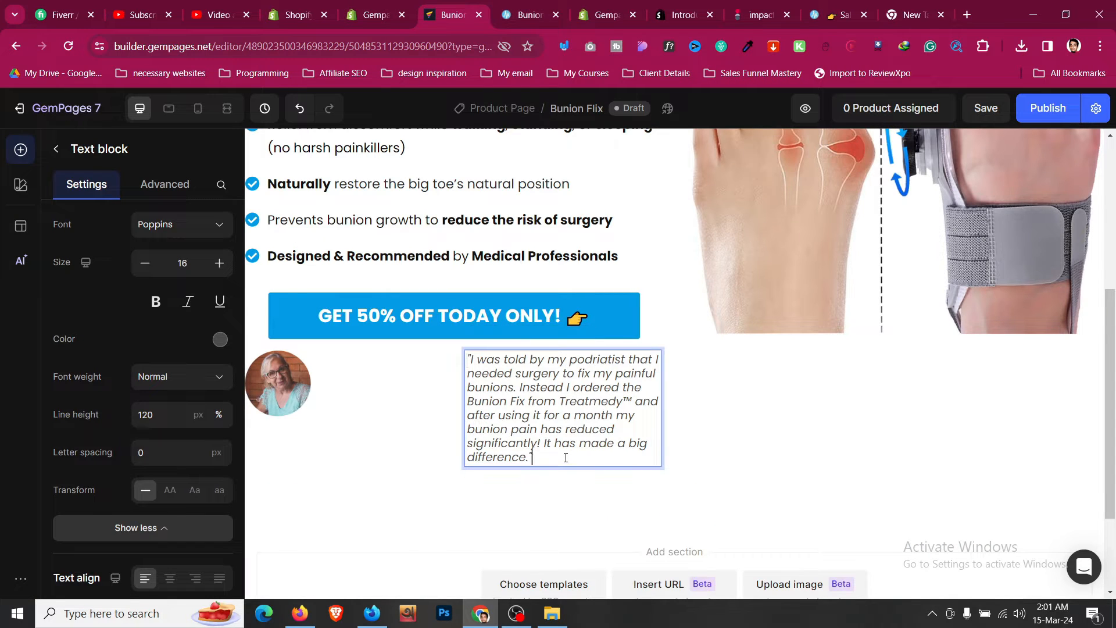
text(- Jen D. ⭐⭐⭐⭐⭐)
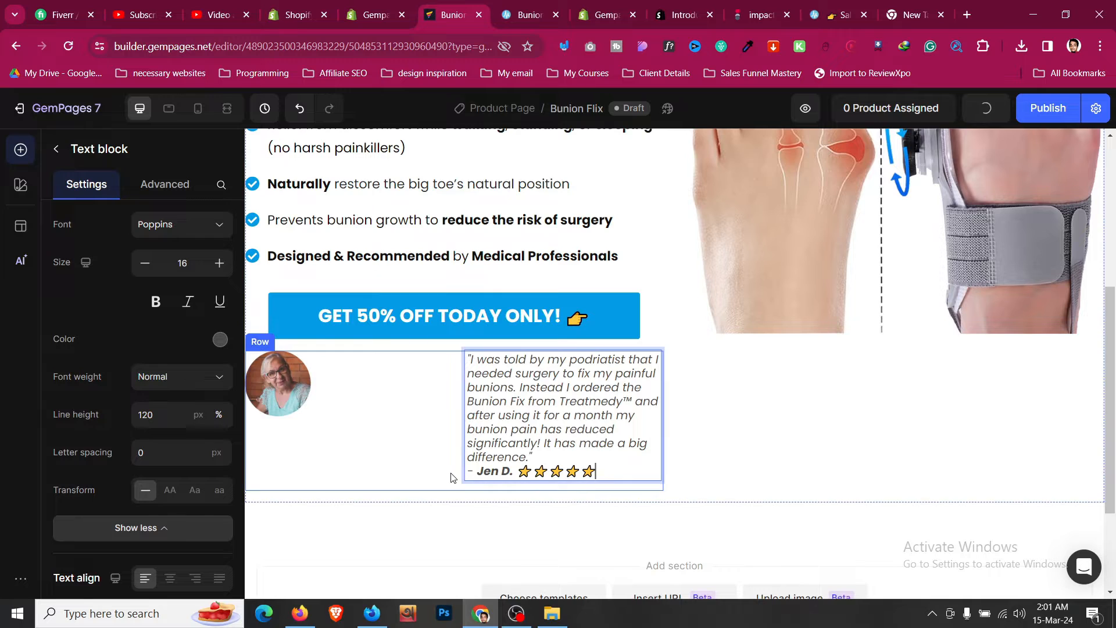
click(455, 473)
- Set the testimonial row's column width to fit content and select the text block
click(59, 352)
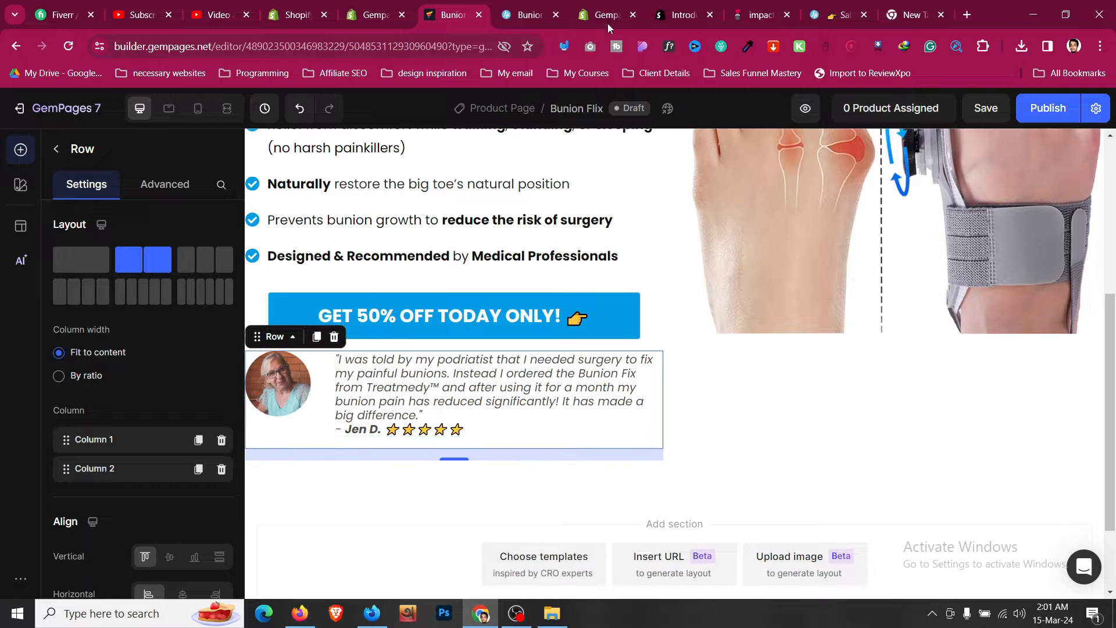
click(553, 5)
click(486, 7)
click(379, 398)
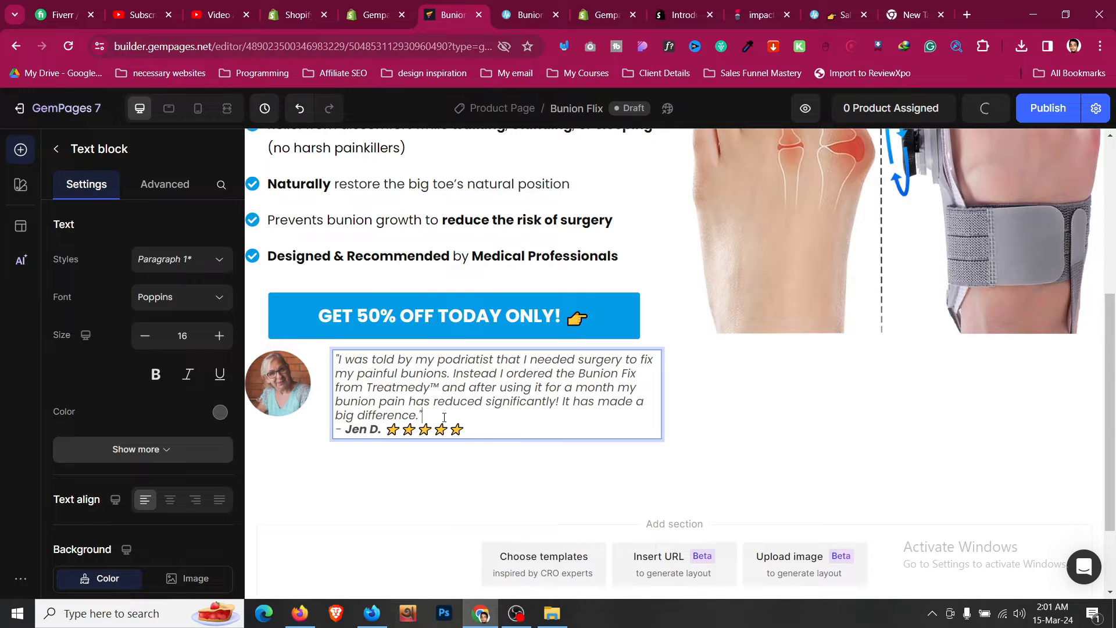
- Insert a blank line between the testimonial quote and the reviewer's signature
key(Return)
click(318, 449)
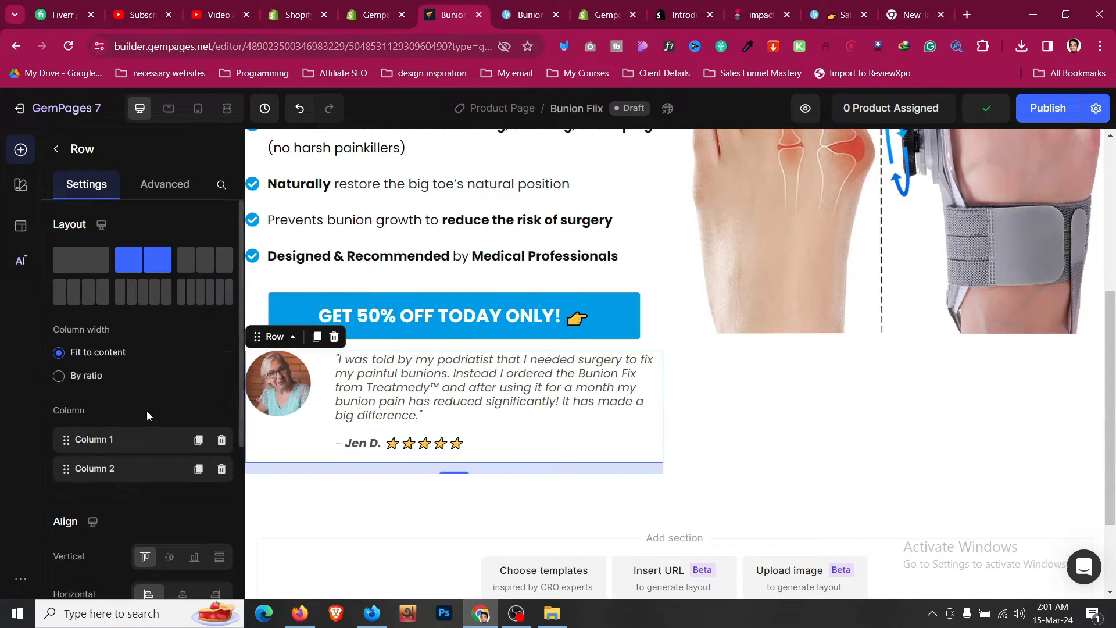
- Set the testimonial row's column gap to 25 px and align its columns vertically to the middle
scroll(149, 418, down, 3)
click(179, 539)
key(Down)
key(Down)
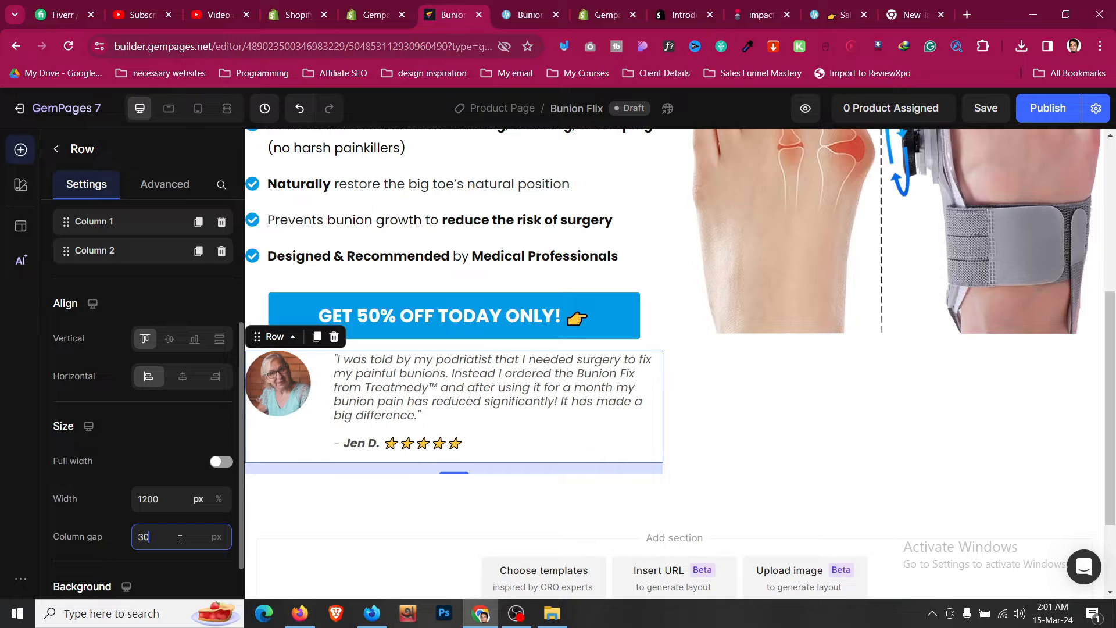
key(Down)
key(Down)
key(Down)
key(Down)
key(Down)
key(Down)
key(Down)
key(Up)
key(Up)
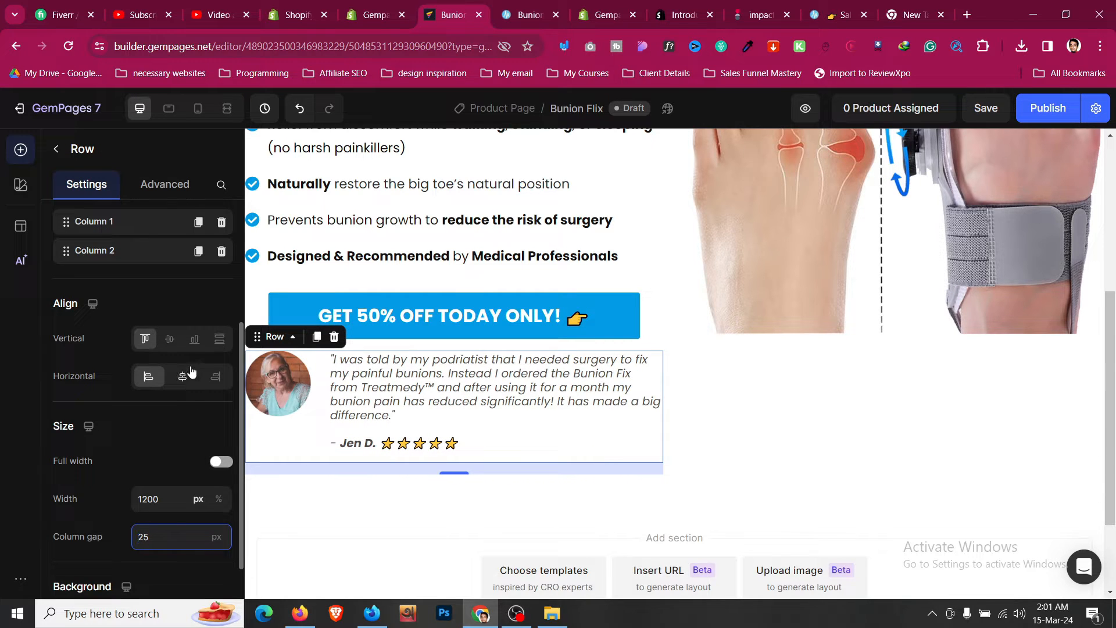
click(170, 342)
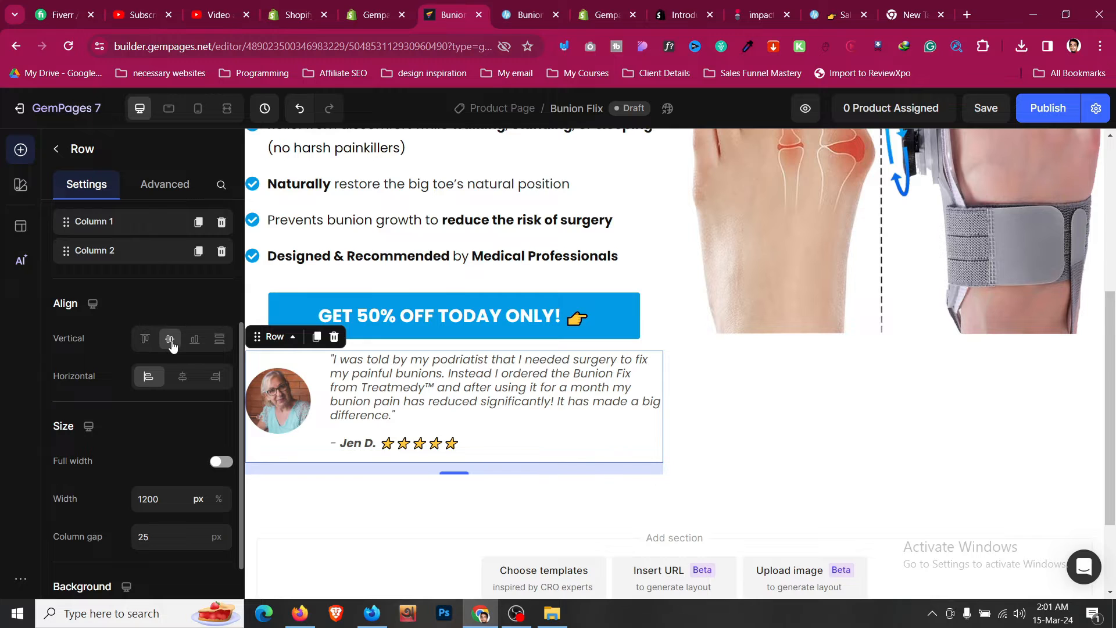
- Reduce the testimonial text size to 15
click(532, 3)
click(472, 6)
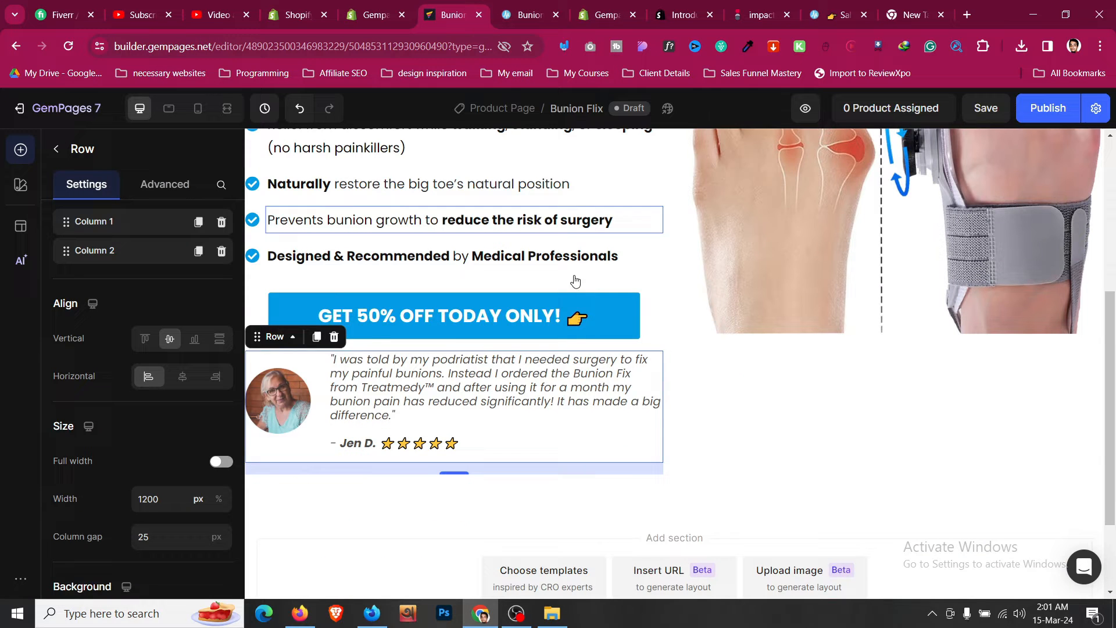
click(566, 384)
click(146, 338)
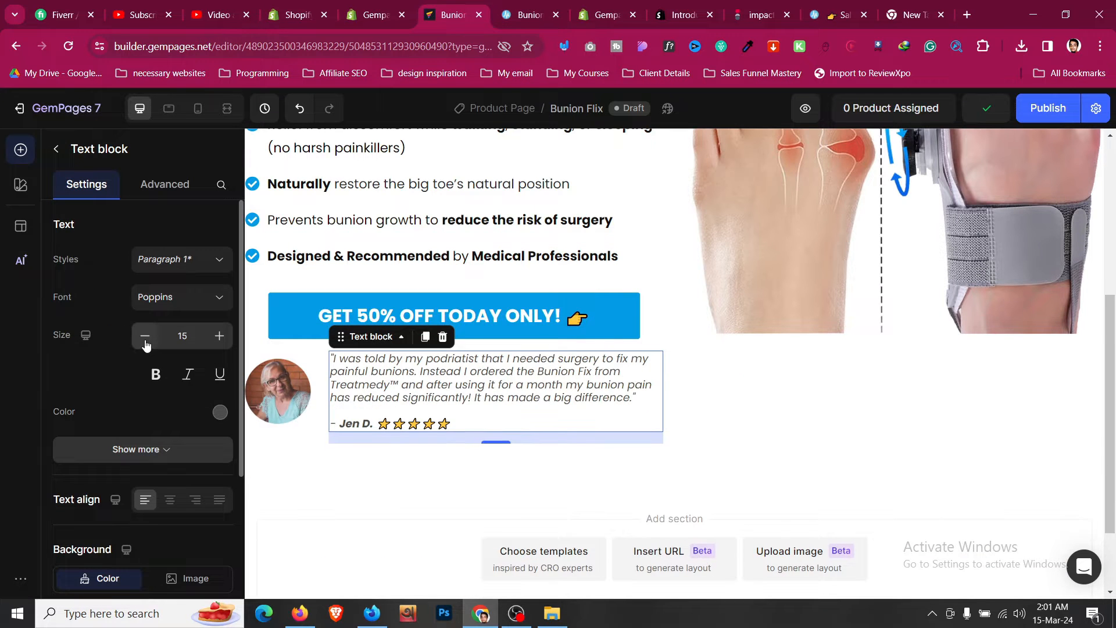
- Set the testimonial row's top and bottom margins to 0
click(301, 432)
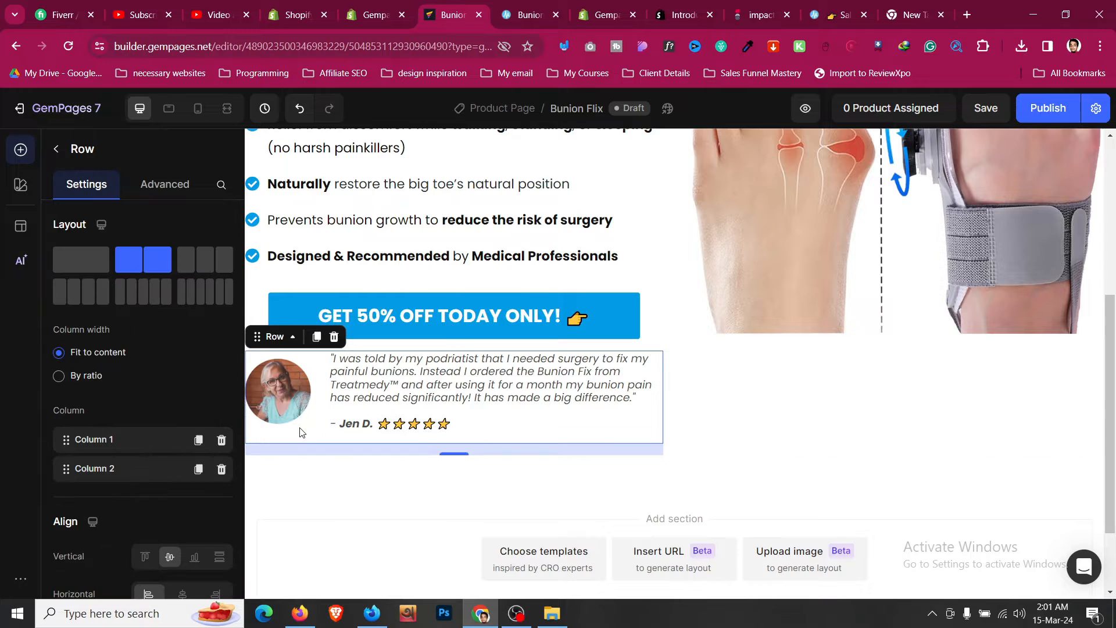
click(535, 5)
click(468, 7)
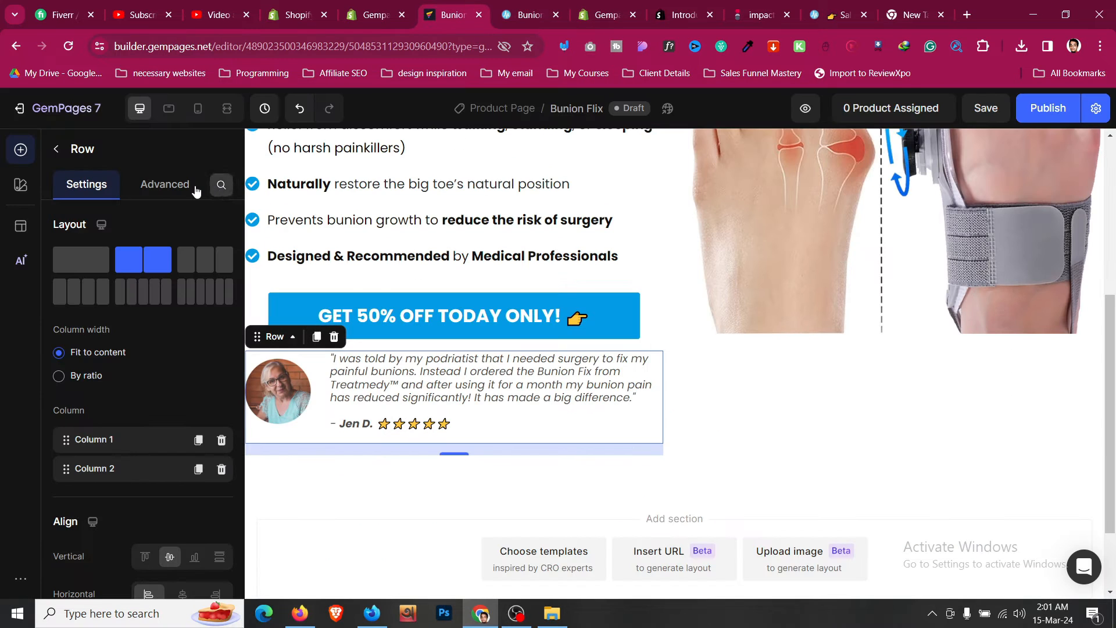
click(195, 191)
scroll(179, 266, down, 2)
click(142, 261)
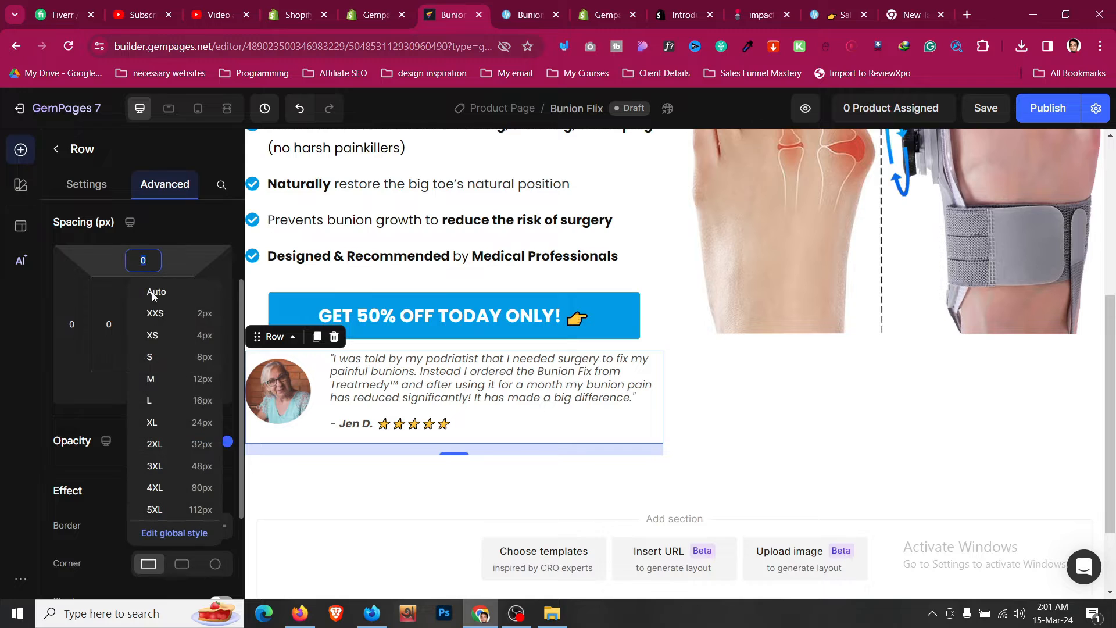
click(195, 379)
click(145, 388)
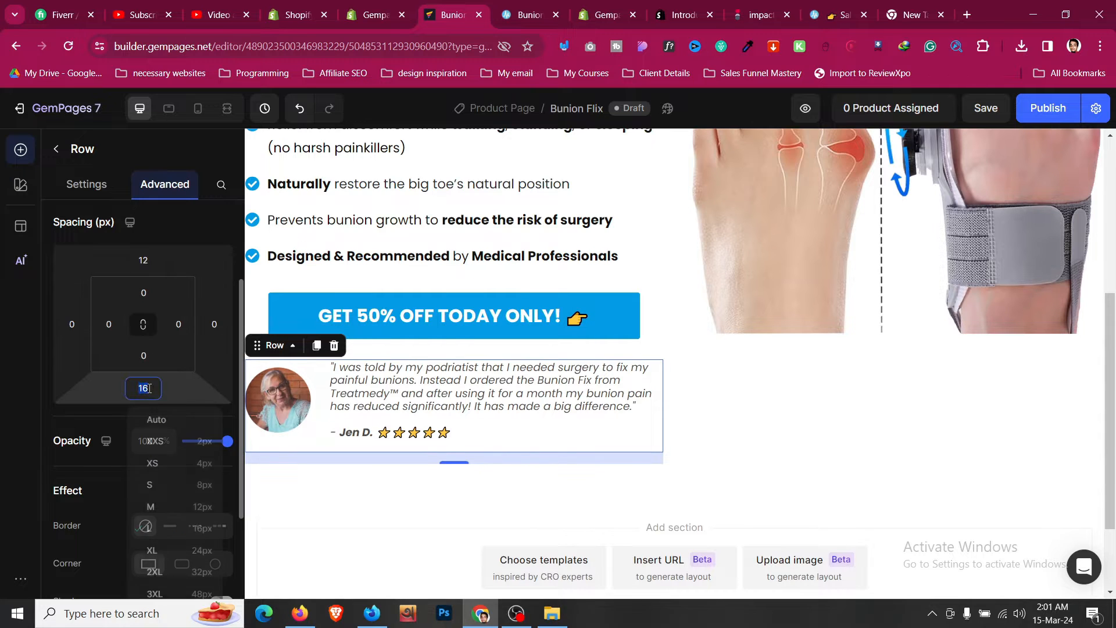
text(0)
click(143, 260)
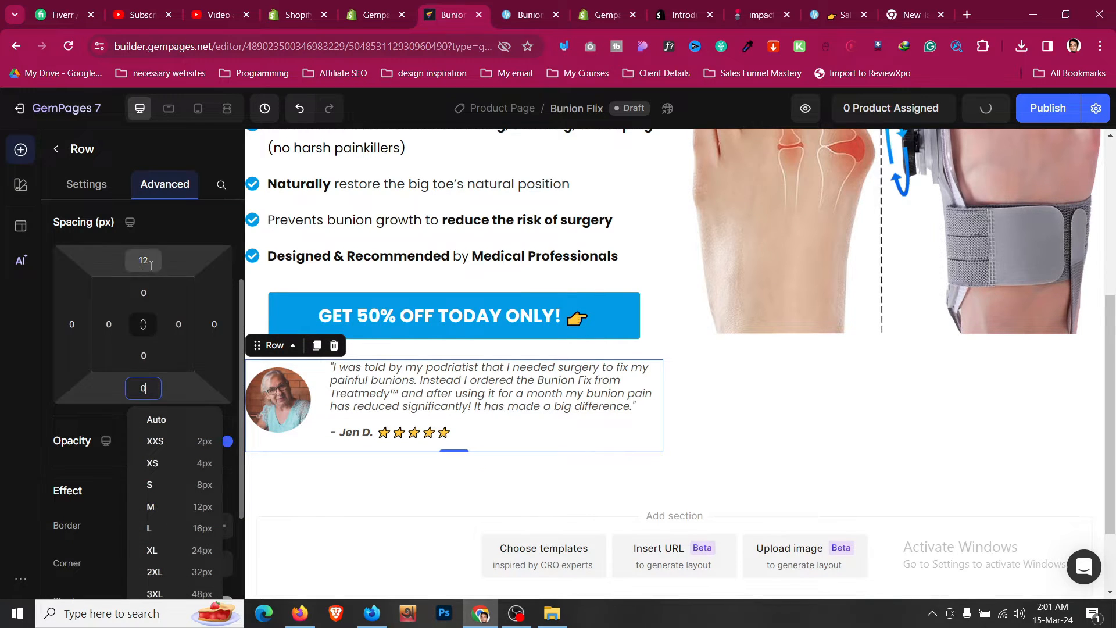
text(0)
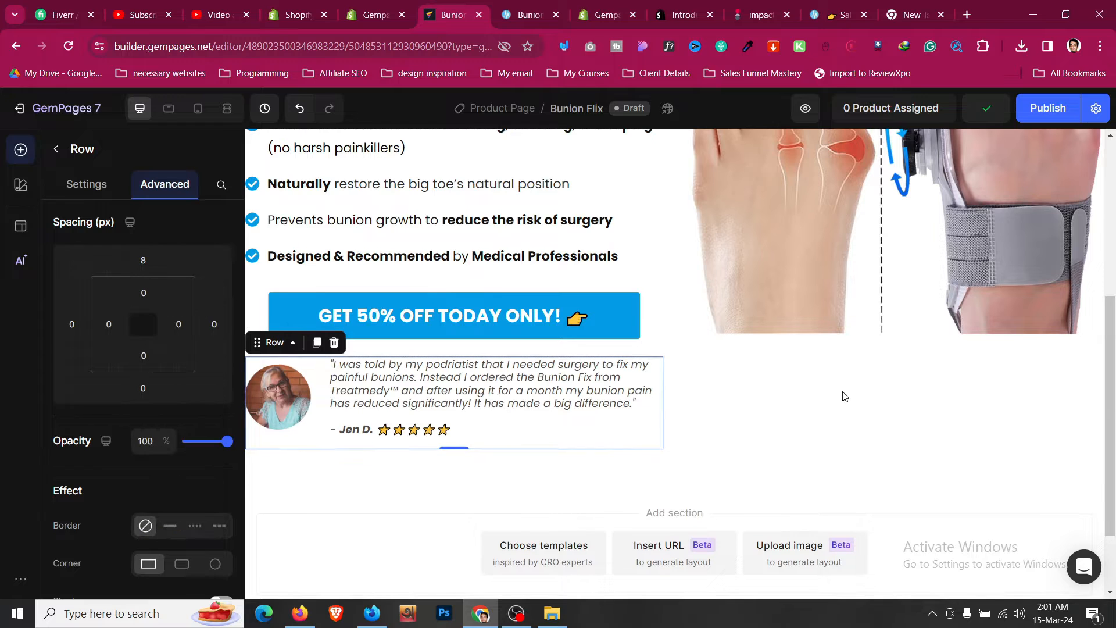
- Compare the builder page against the Treatmedy reference page in the other tab
click(844, 411)
scroll(845, 413, up, 4)
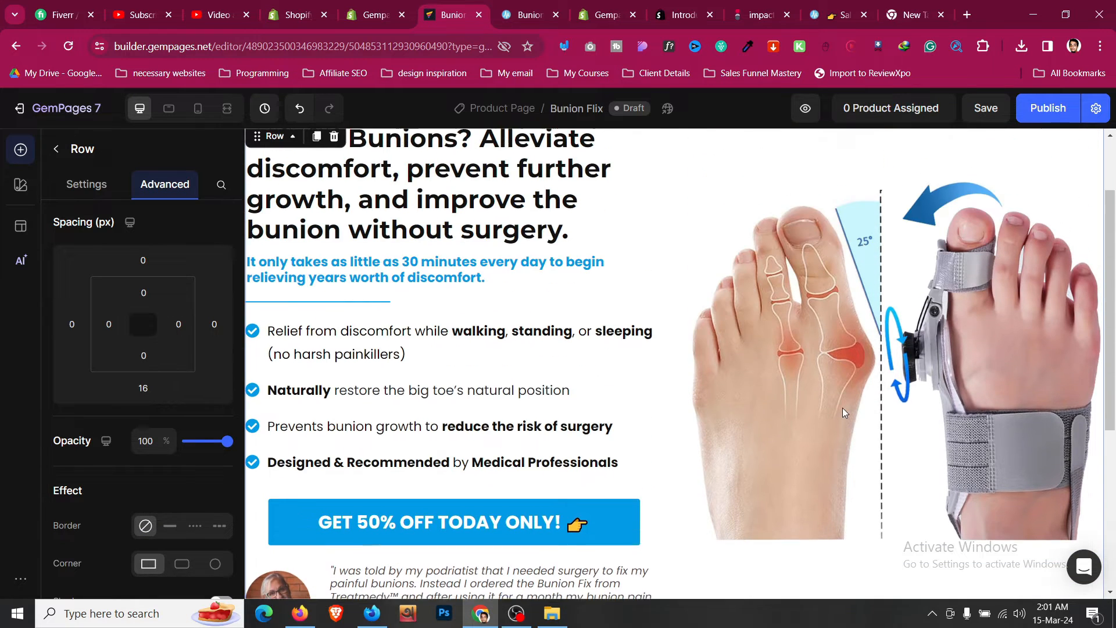
key(ctrl+Tab)
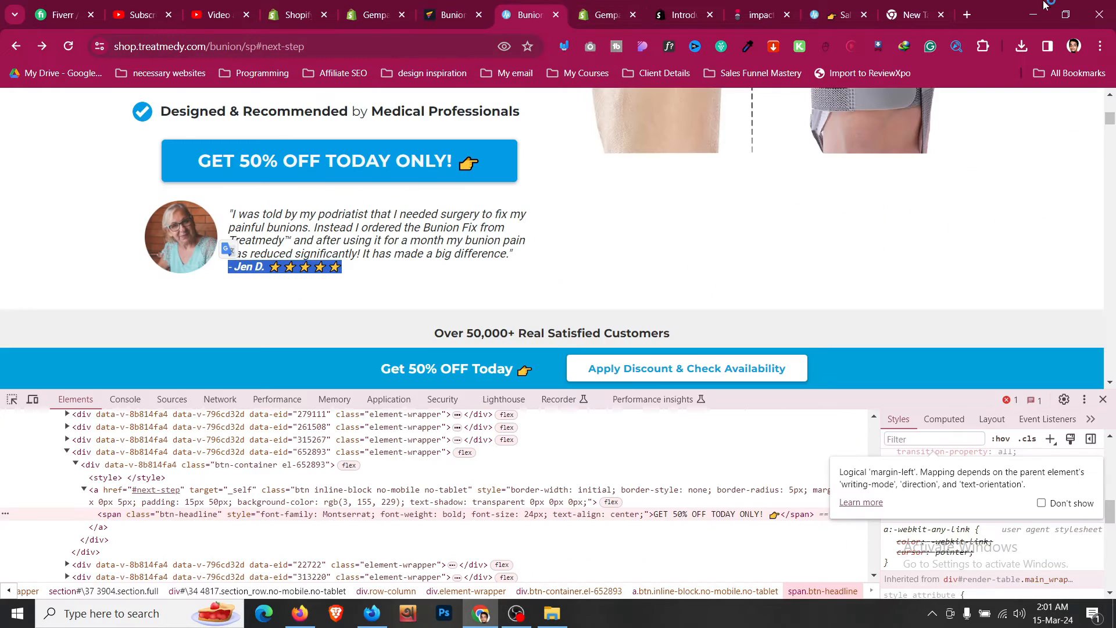
click(1103, 400)
click(1066, 15)
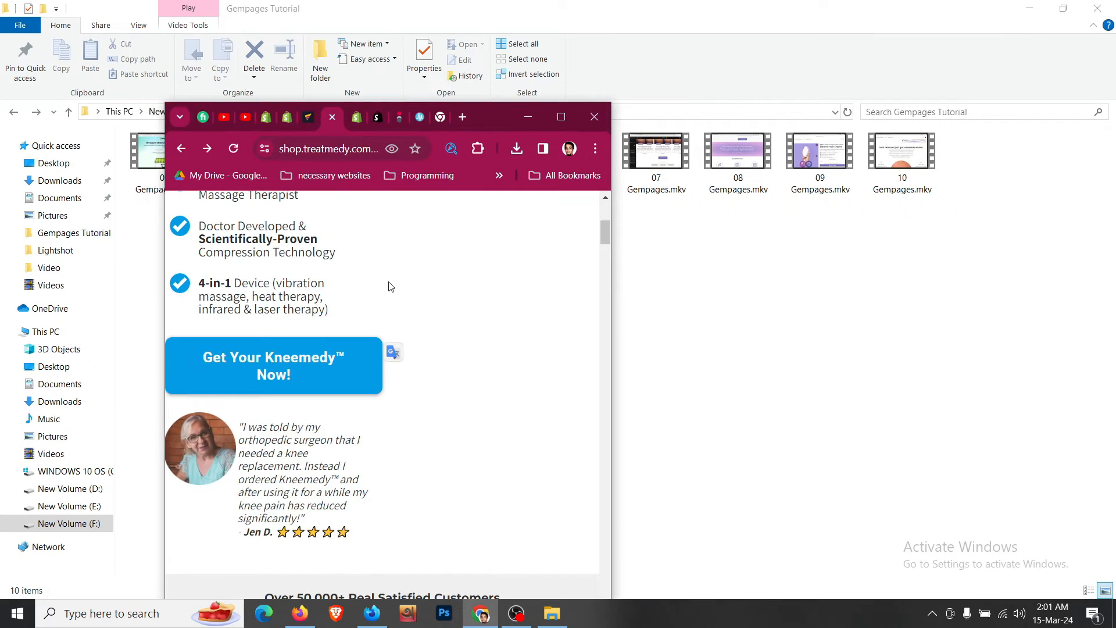
scroll(448, 333, up, 5)
scroll(454, 340, down, 14)
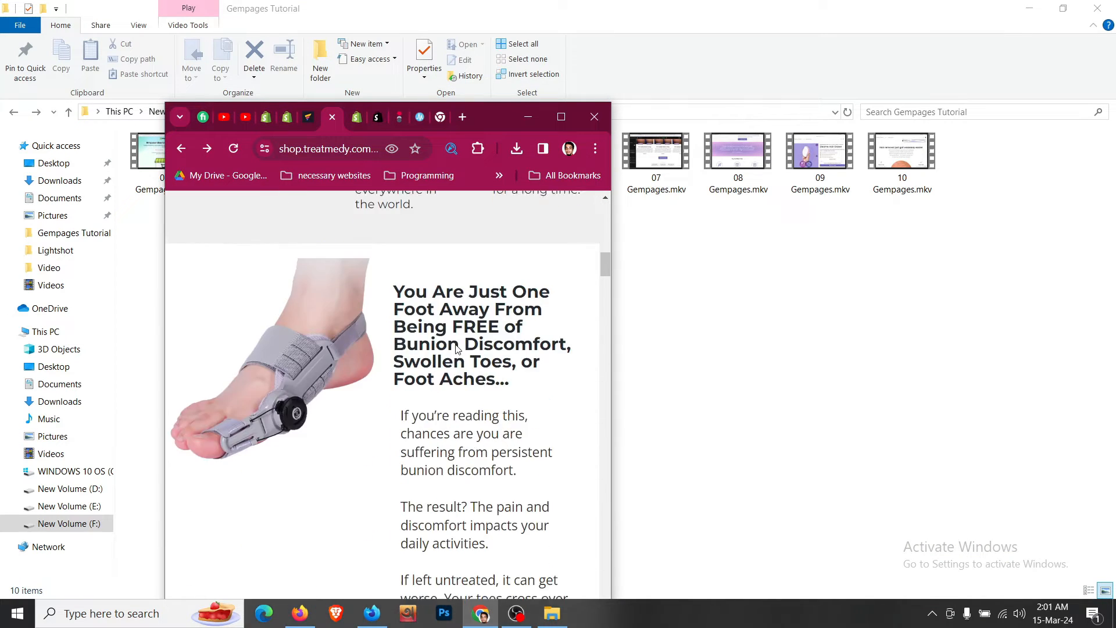
scroll(458, 349, up, 4)
scroll(457, 349, up, 5)
click(564, 123)
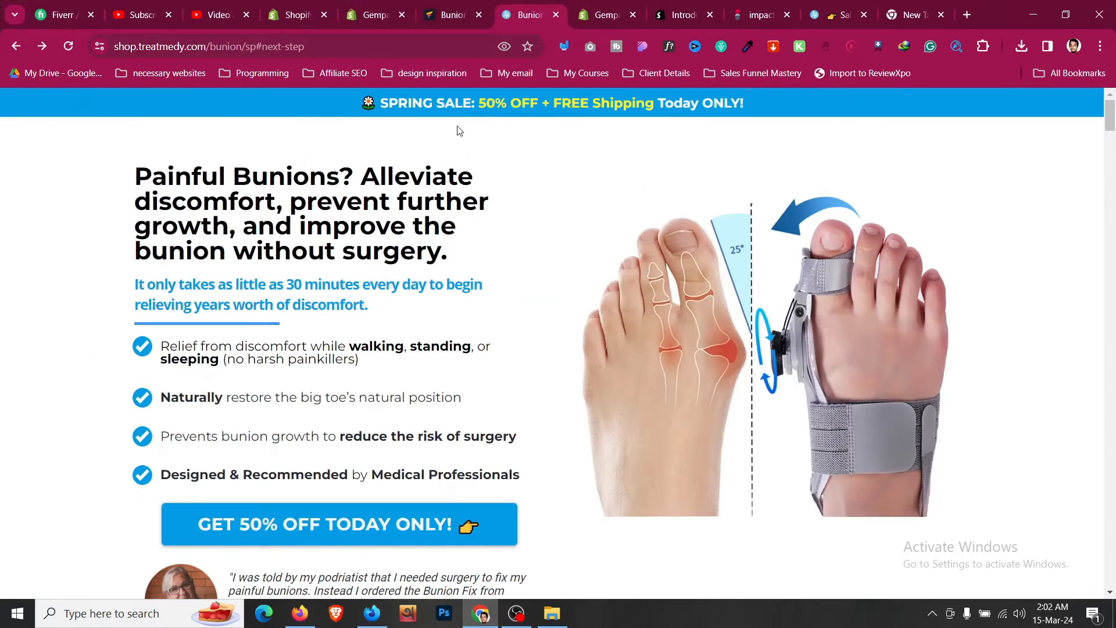
- Save the page in the builder
click(433, 3)
key(ctrl+s)
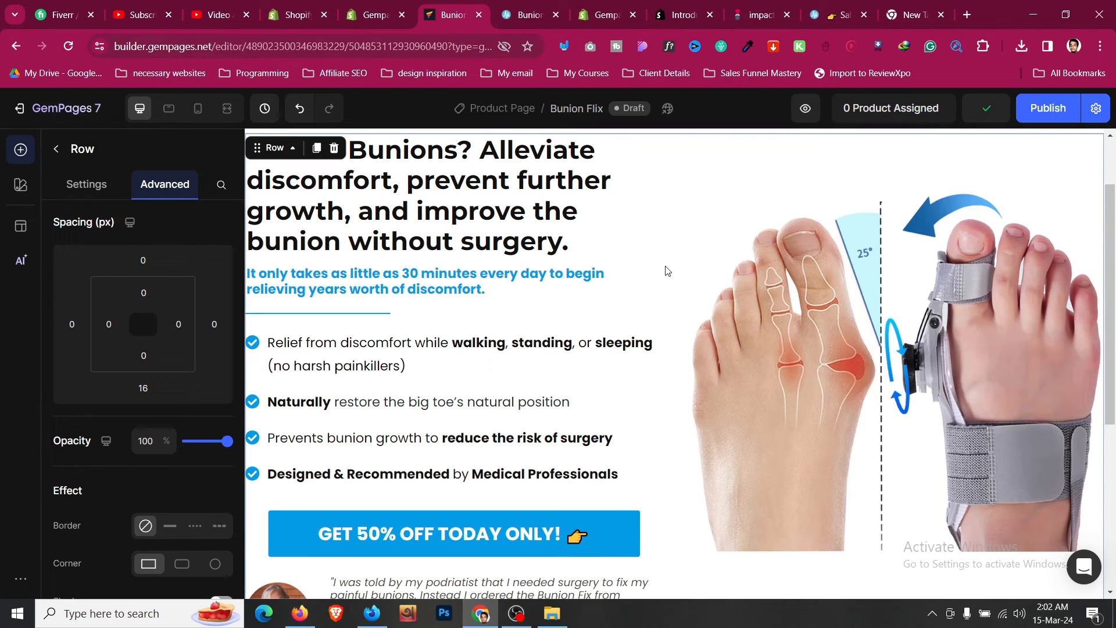
scroll(667, 271, up, 1)
scroll(666, 269, down, 5)
scroll(796, 339, up, 1)
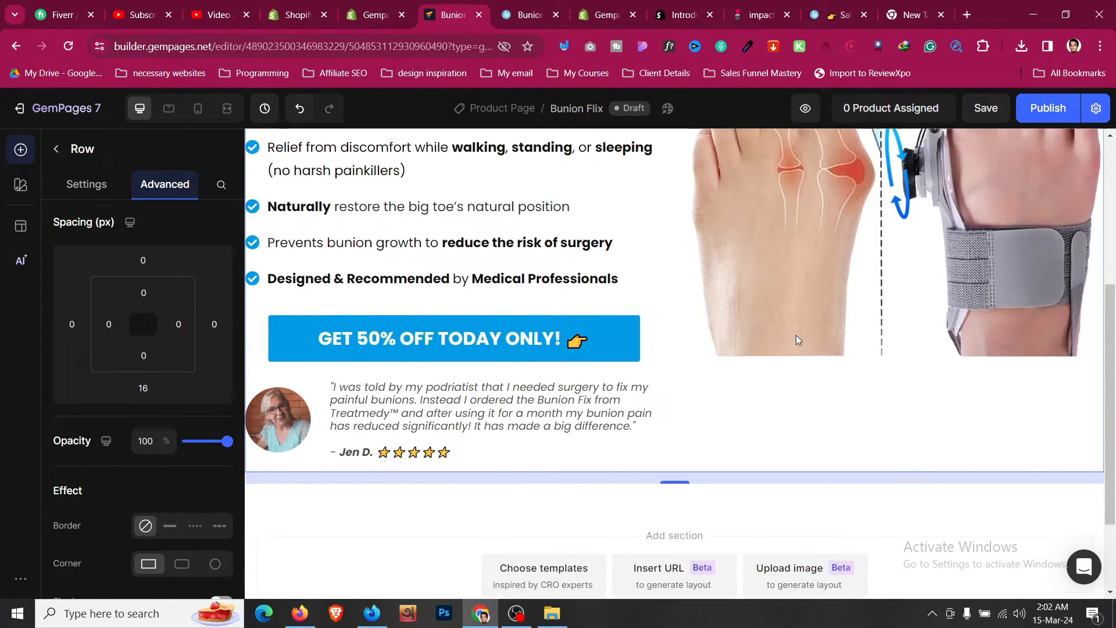
- Set the hero checklist's item gap to 5 px in mobile view
scroll(797, 339, up, 5)
scroll(645, 261, down, 8)
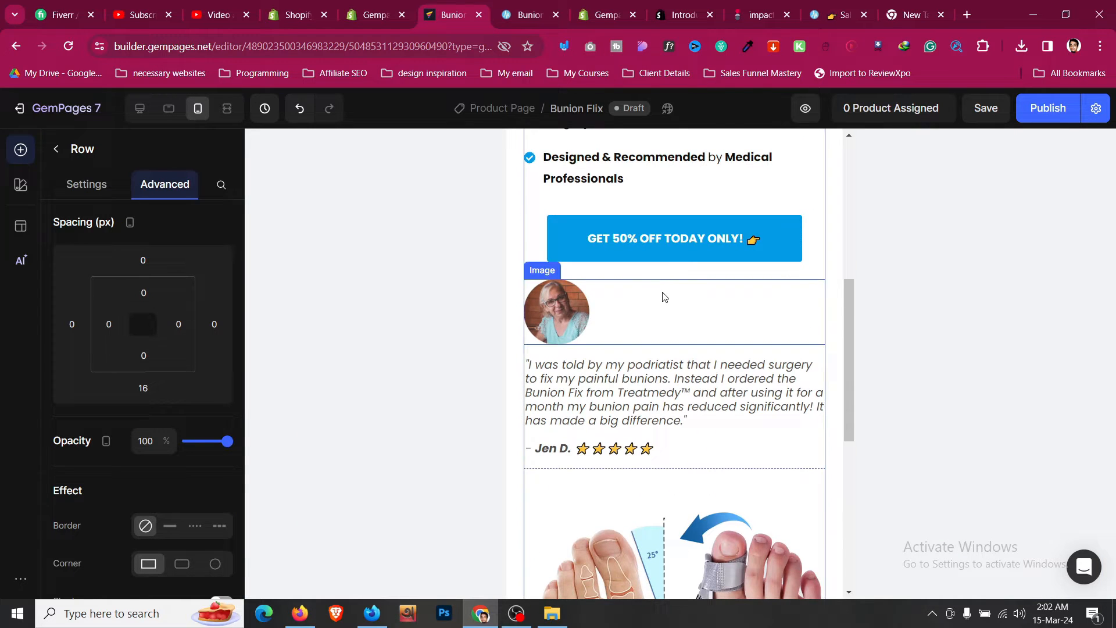
scroll(625, 307, up, 4)
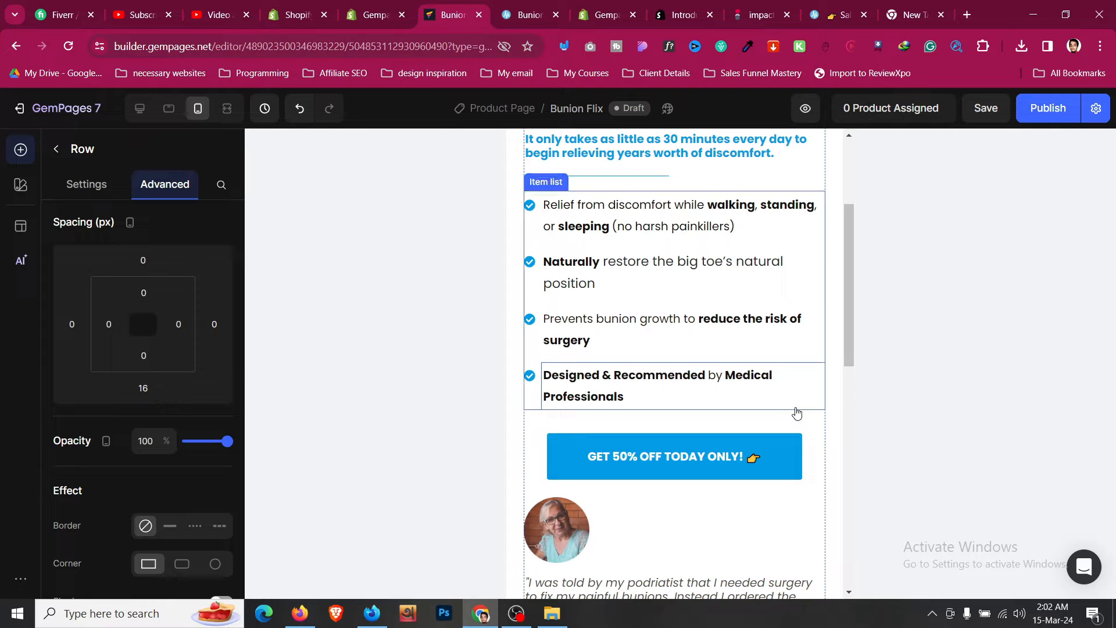
click(527, 411)
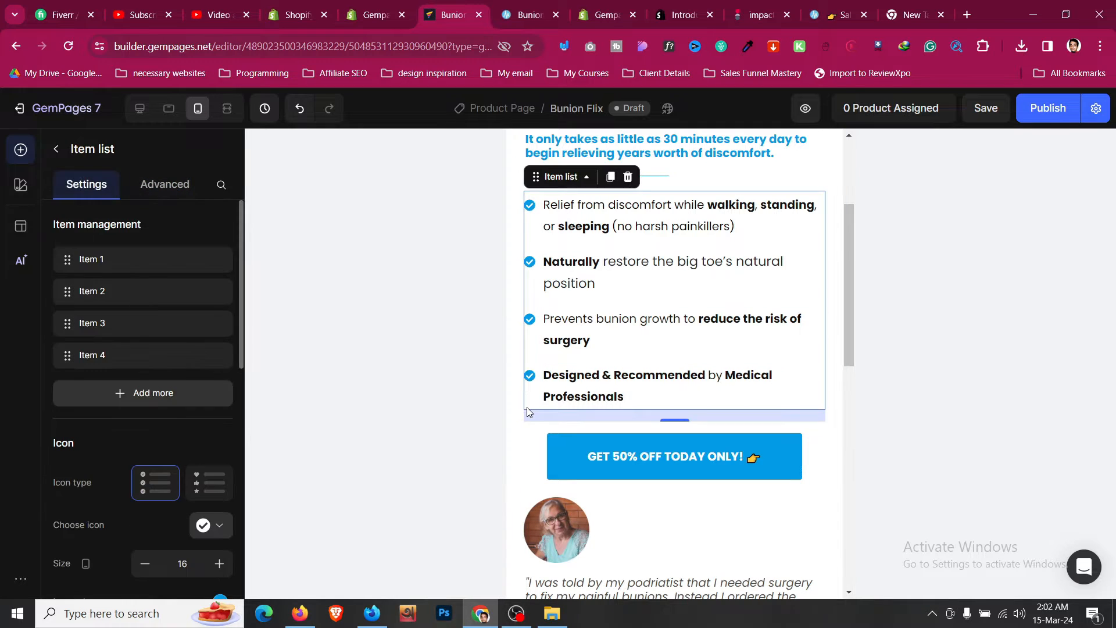
scroll(155, 399, down, 8)
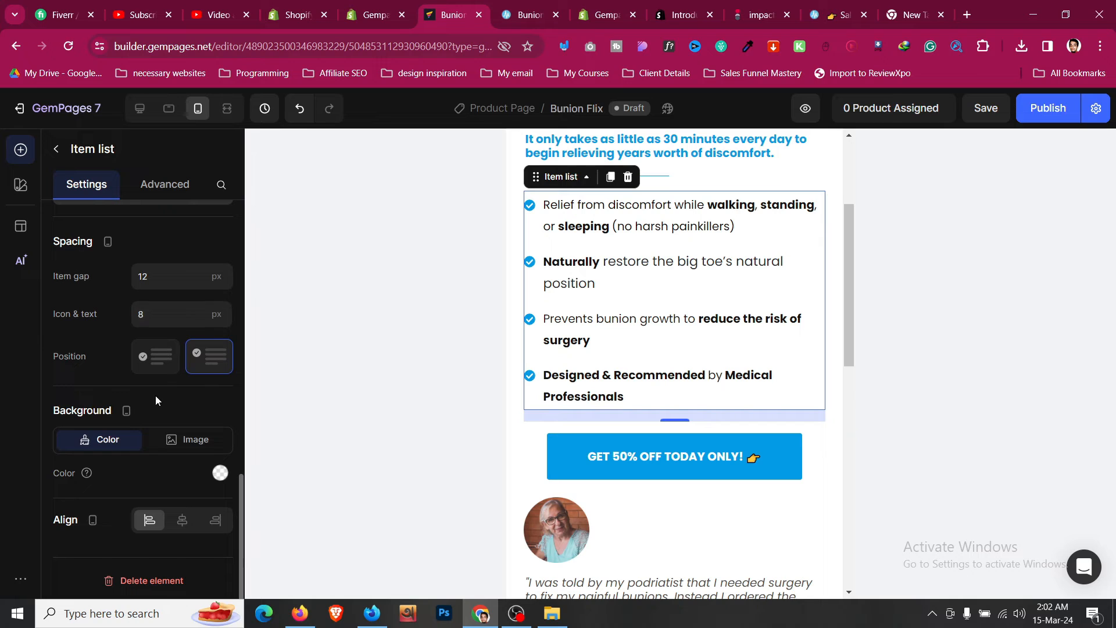
click(172, 283)
key(BackSpace)
key(BackSpace)
text(6)
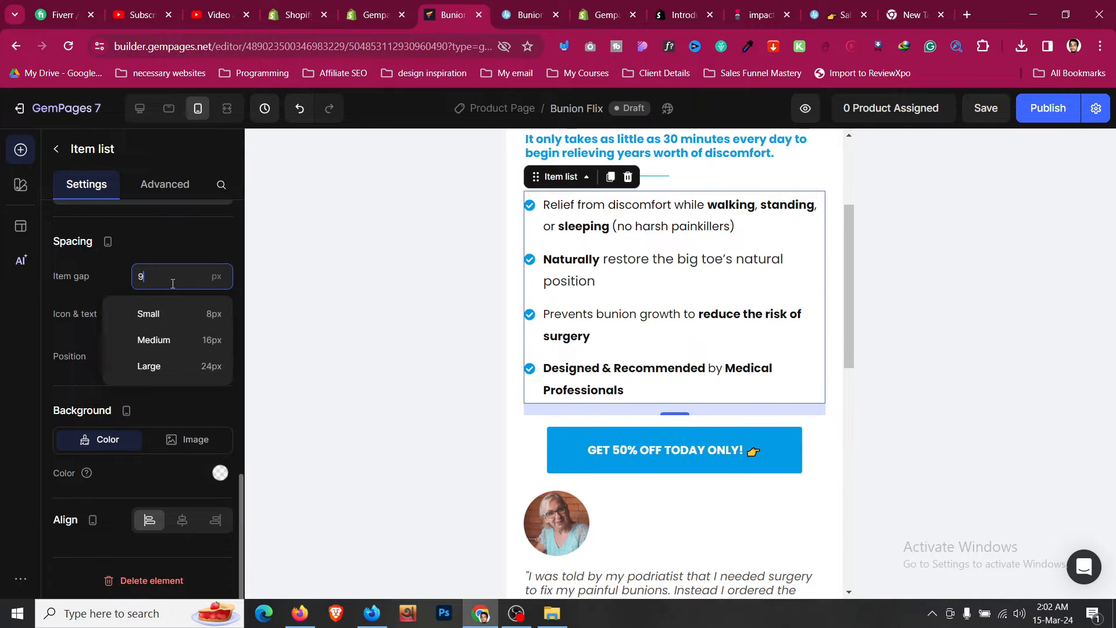
key(BackSpace)
text(5)
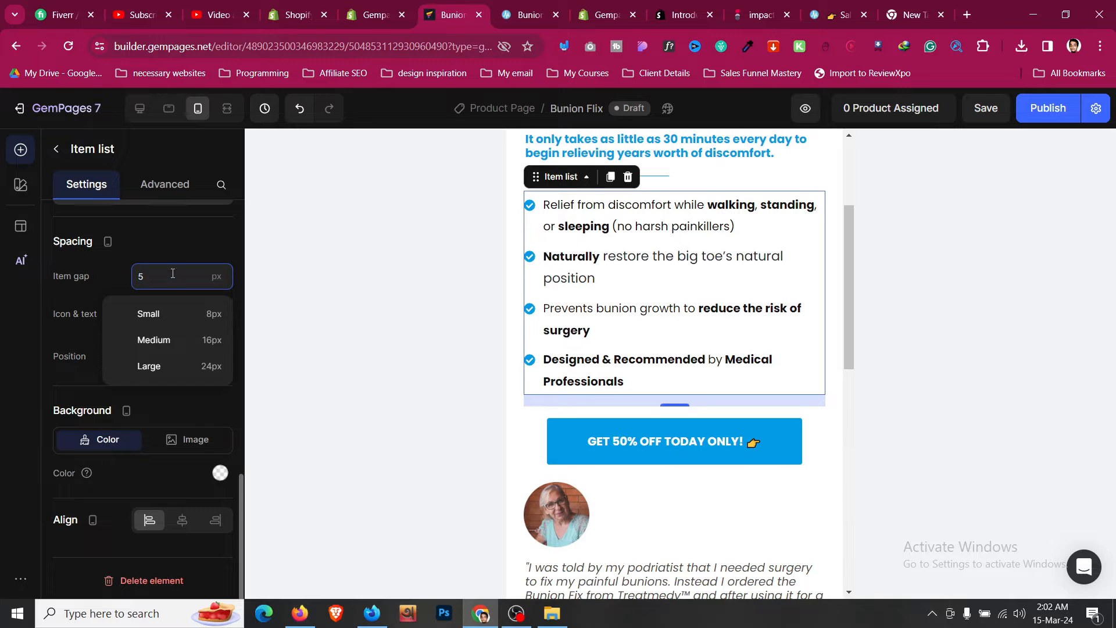
- Set the checklist's item gap to 5 px in desktop view
click(140, 109)
click(158, 279)
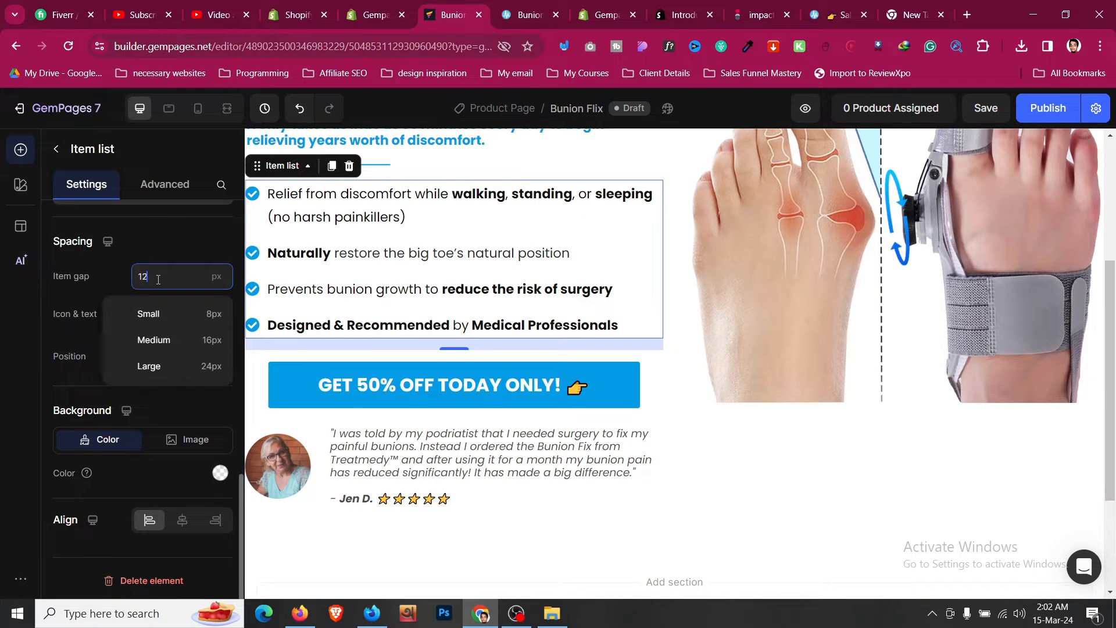
key(Down)
key(Down)
key(Down)
key(Down)
key(Down)
key(Down)
key(Down)
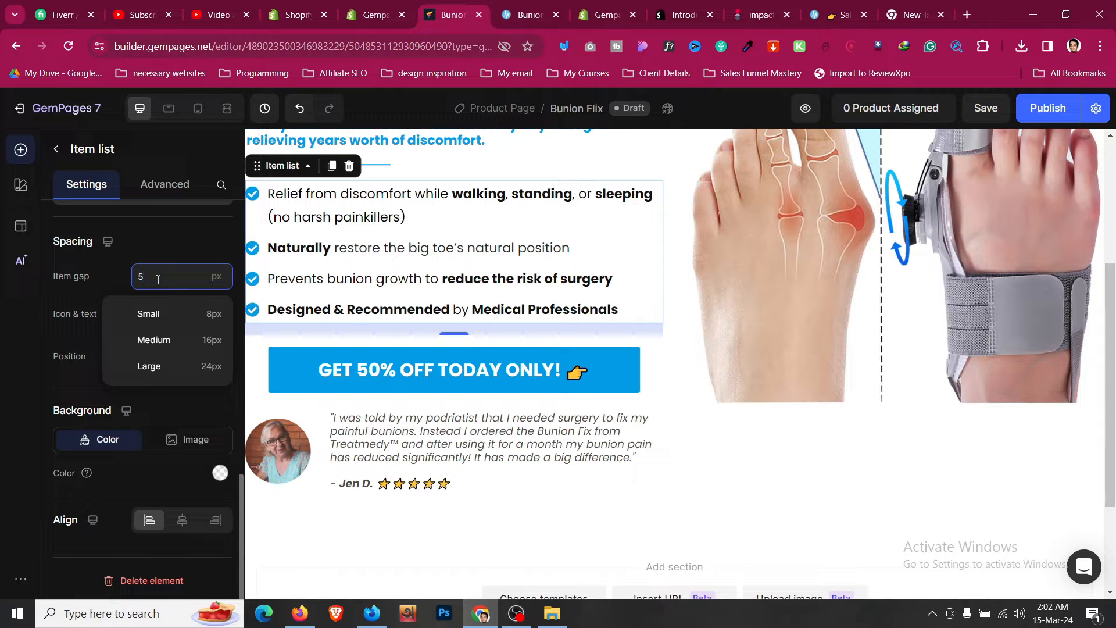
- In tablet view, set the GET 50% OFF button's left and right margins to 0
click(169, 109)
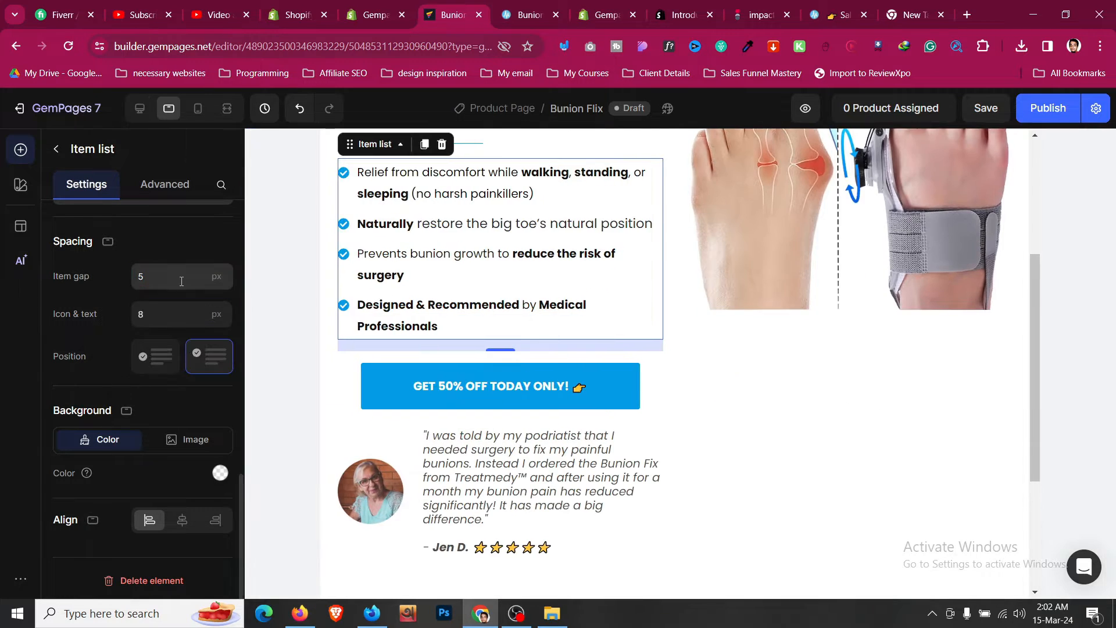
click(181, 282)
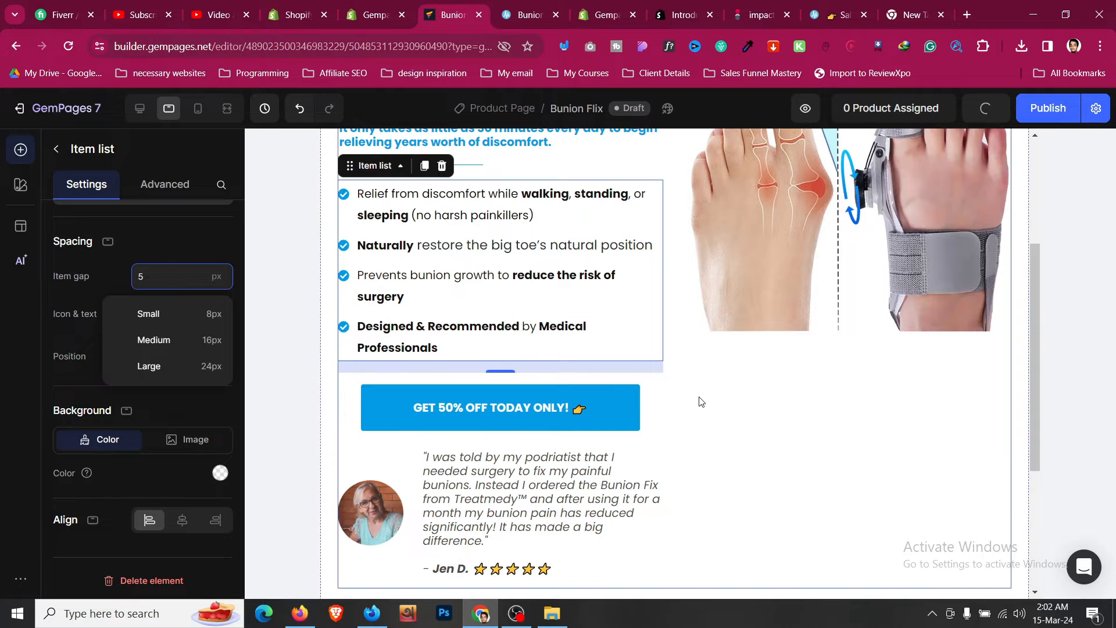
scroll(702, 402, down, 1)
click(501, 345)
click(183, 197)
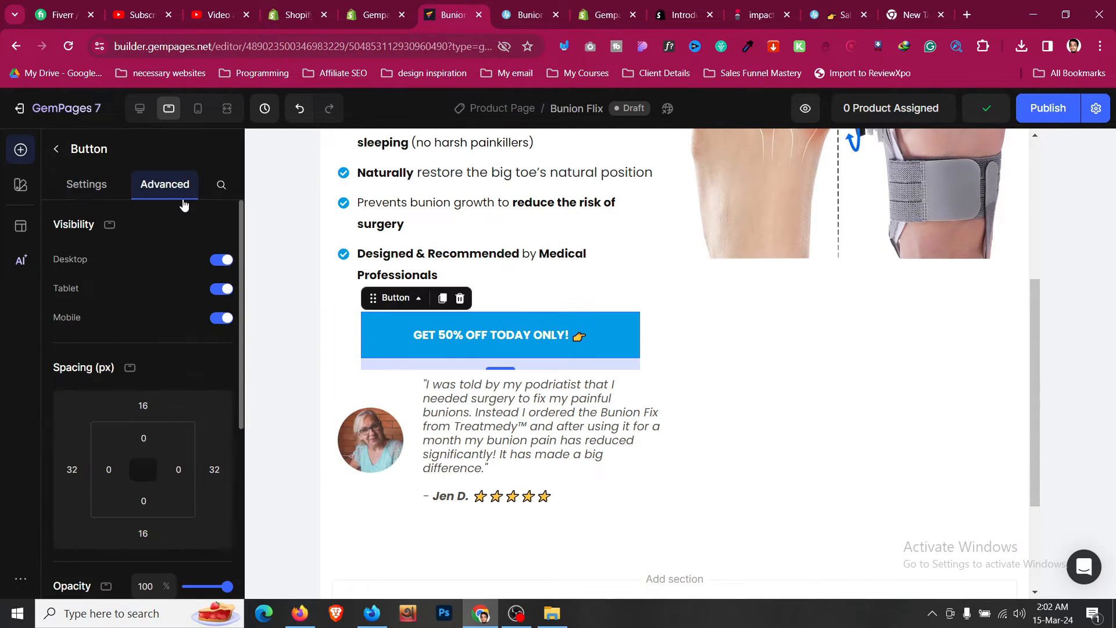
scroll(175, 262, down, 2)
click(83, 318)
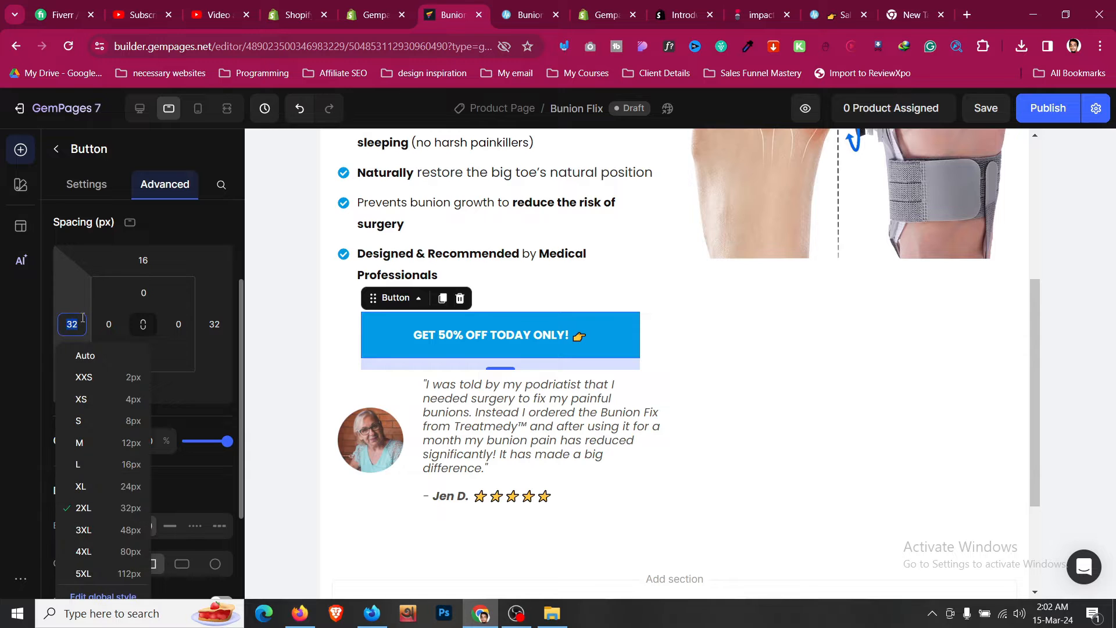
text(0)
click(218, 326)
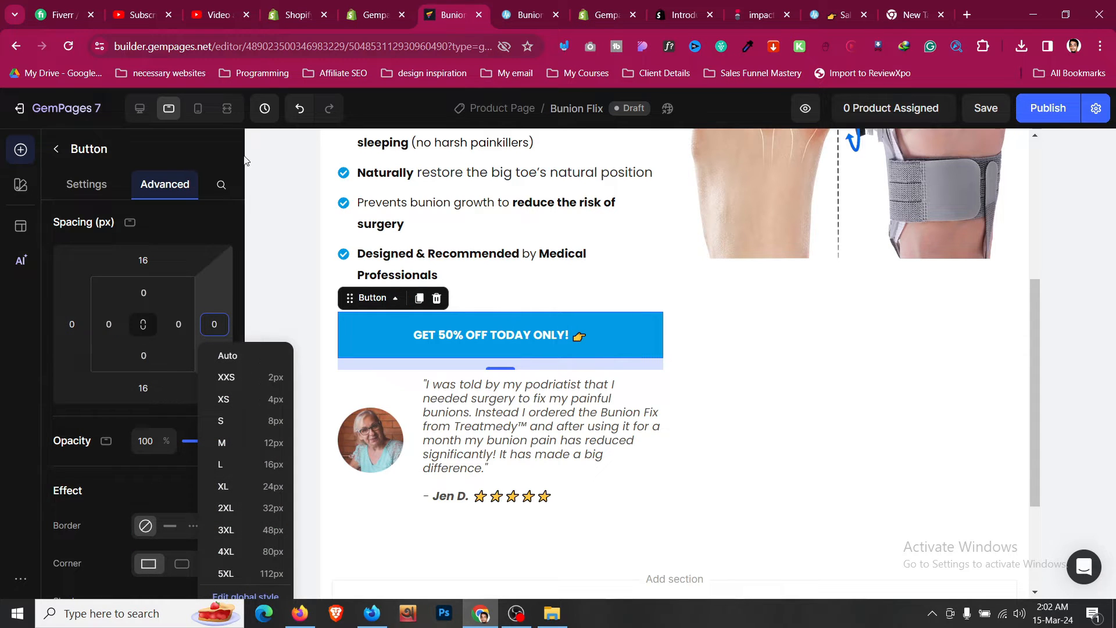
- In mobile view, set the GET 50% OFF TODAY ONLY! button's text size to 20
click(198, 108)
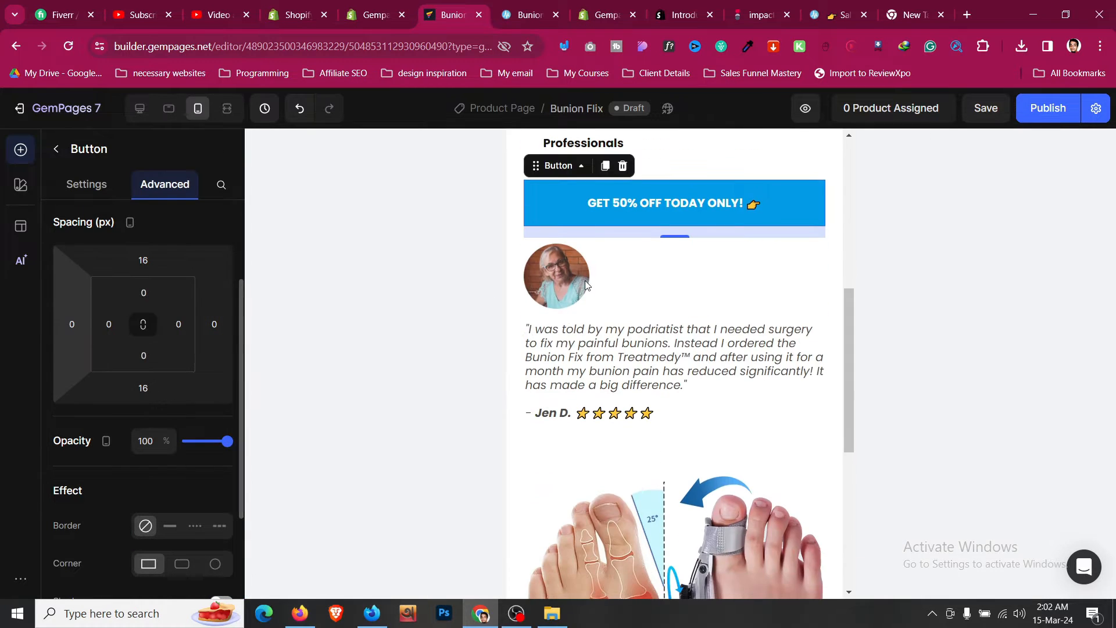
scroll(586, 285, up, 3)
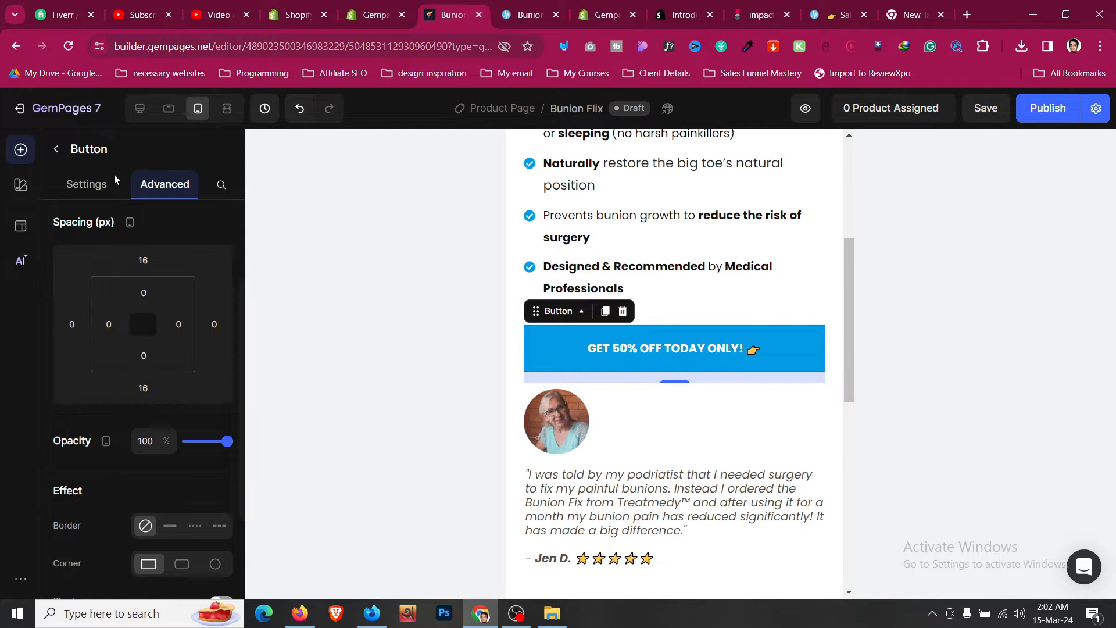
click(90, 192)
scroll(130, 318, down, 6)
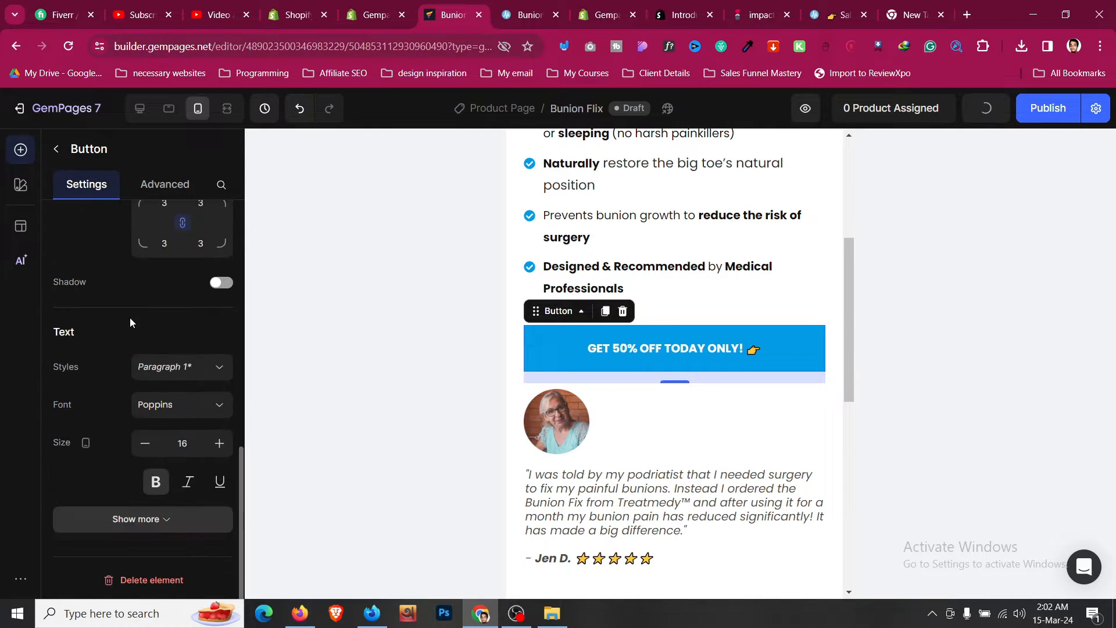
click(219, 443)
click(219, 444)
click(220, 444)
click(219, 443)
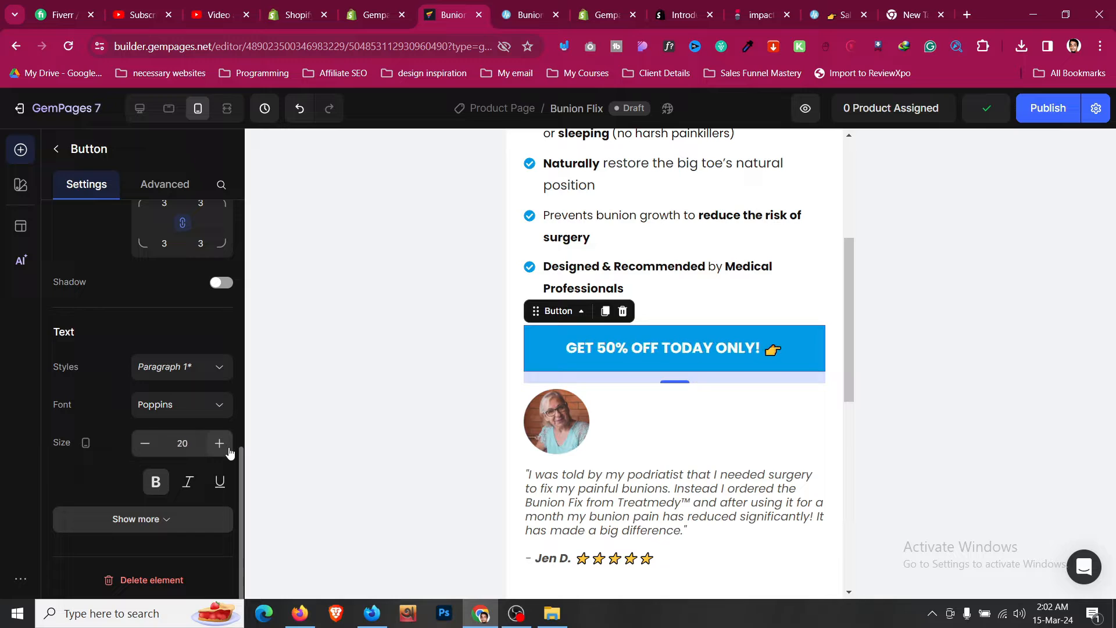
- Select the testimonial's parent row and switch it to a two-column layout with columns fitted to content
right_click(633, 409)
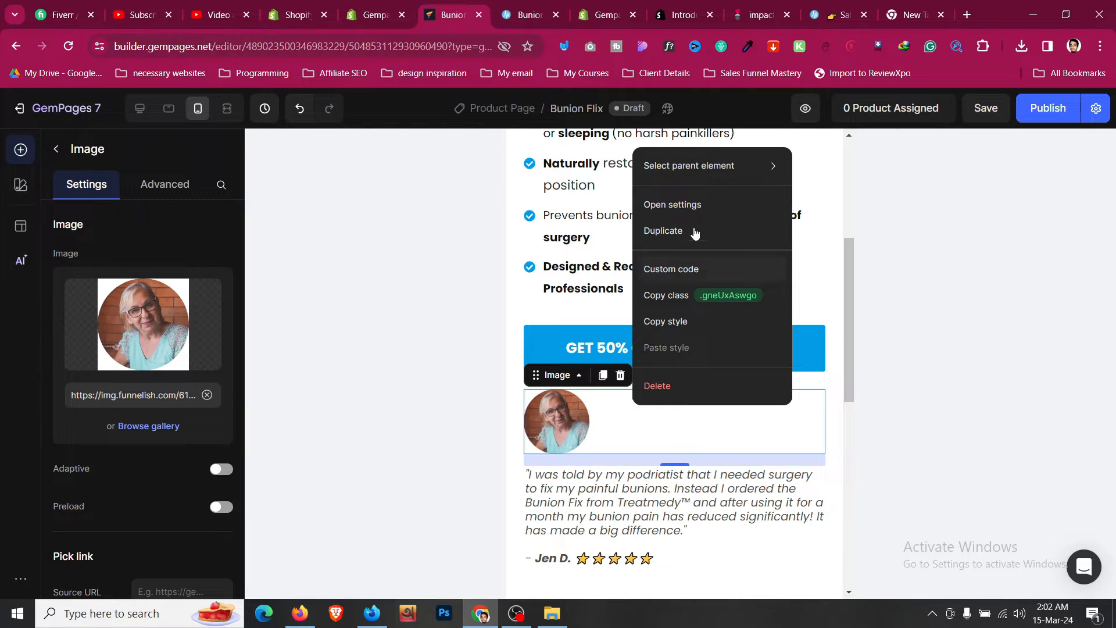
mouse_move(721, 169)
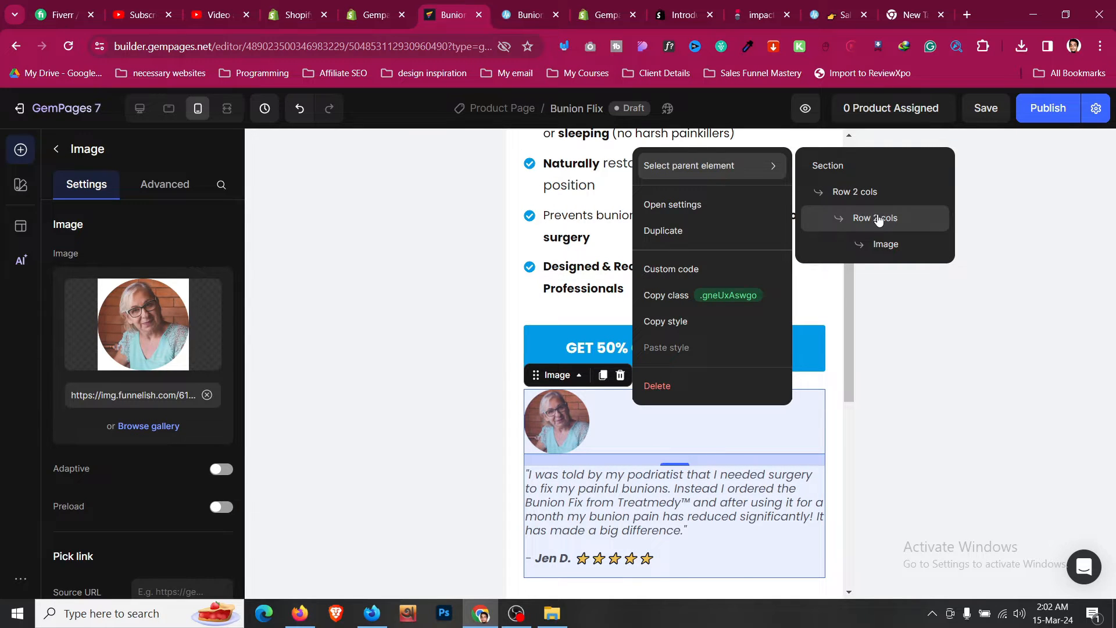
click(878, 219)
click(91, 195)
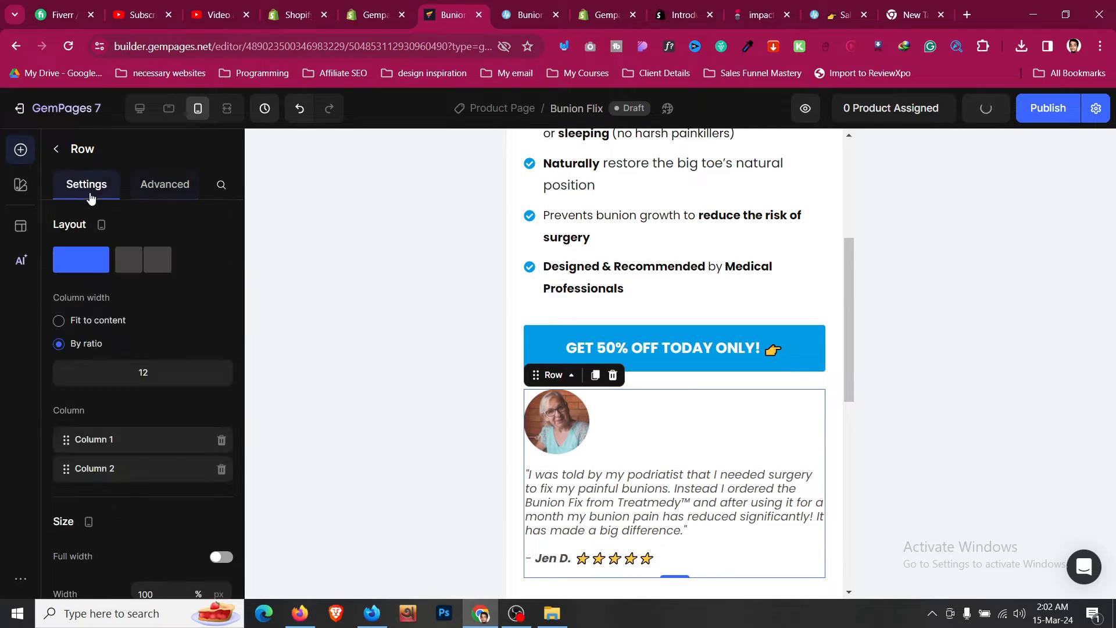
click(146, 263)
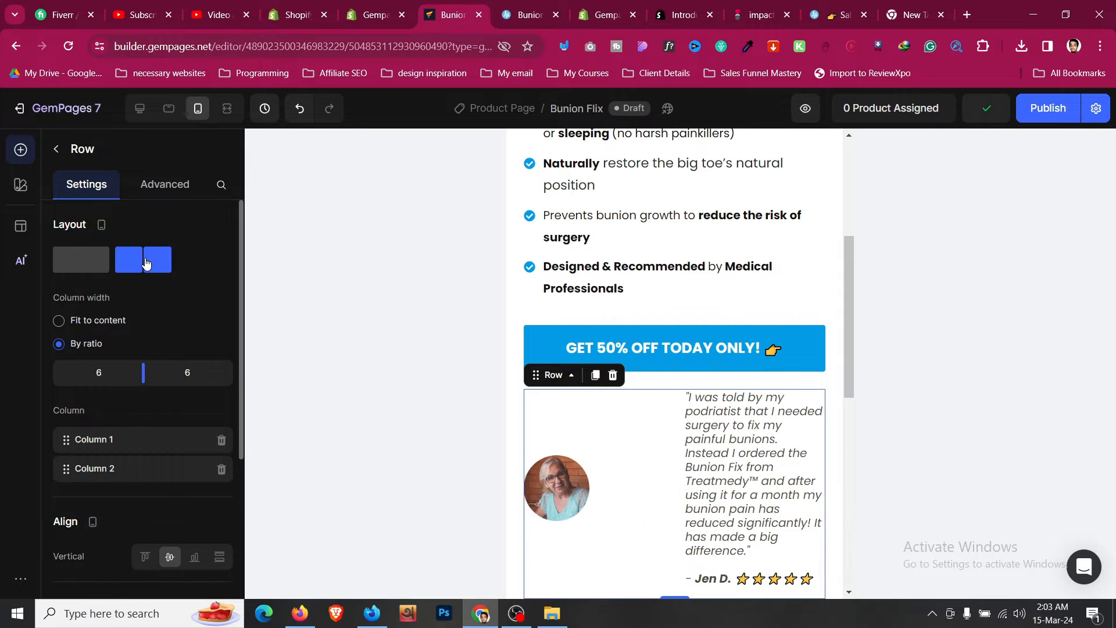
click(114, 332)
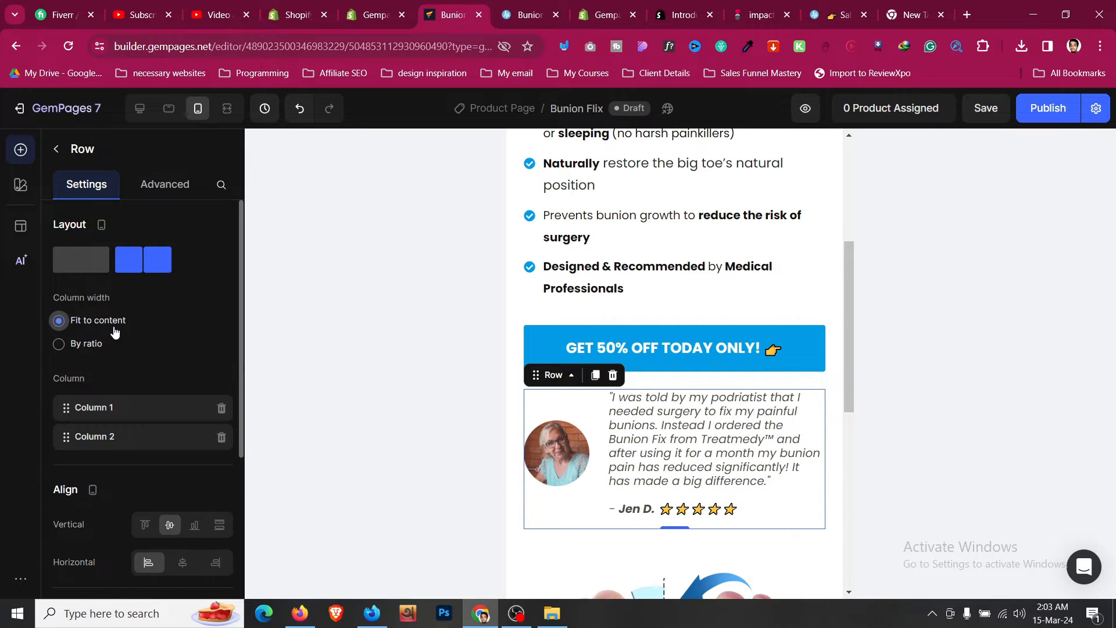
- Align the testimonial row's content vertically to the top
click(747, 422)
click(144, 340)
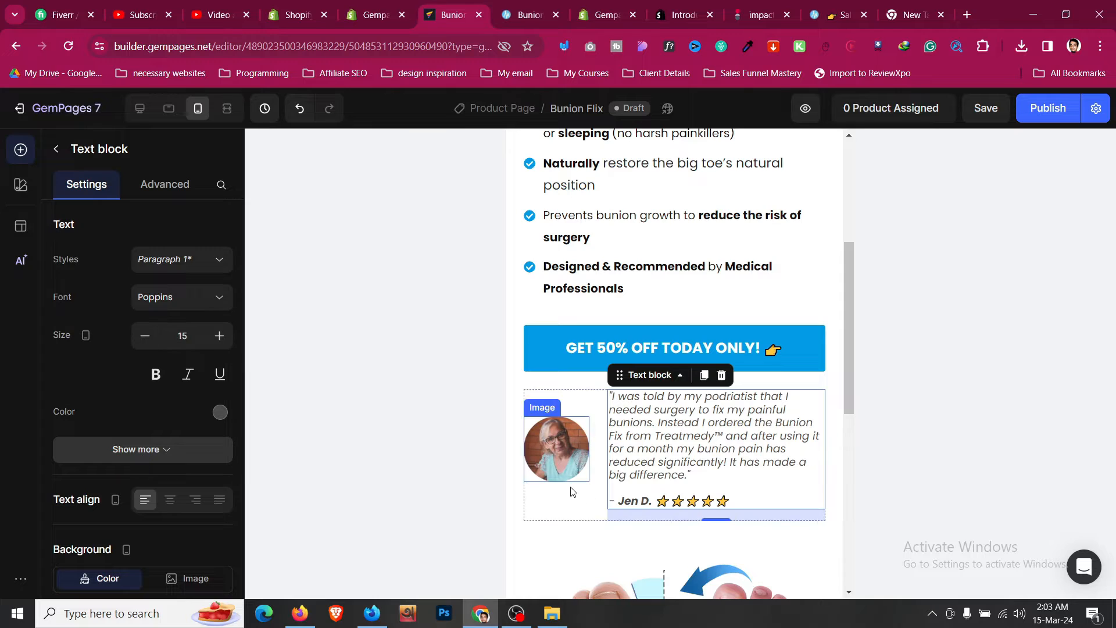
click(581, 510)
scroll(234, 361, down, 3)
scroll(235, 362, down, 1)
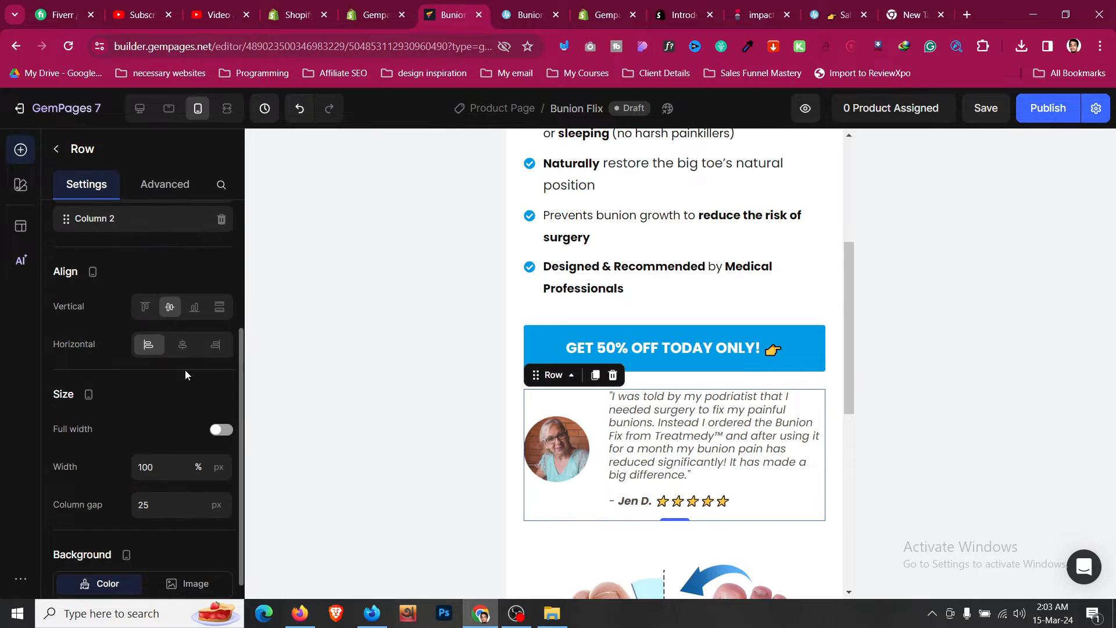
click(146, 307)
- Set the testimonial row's column gap to 20 px
scroll(640, 407, down, 3)
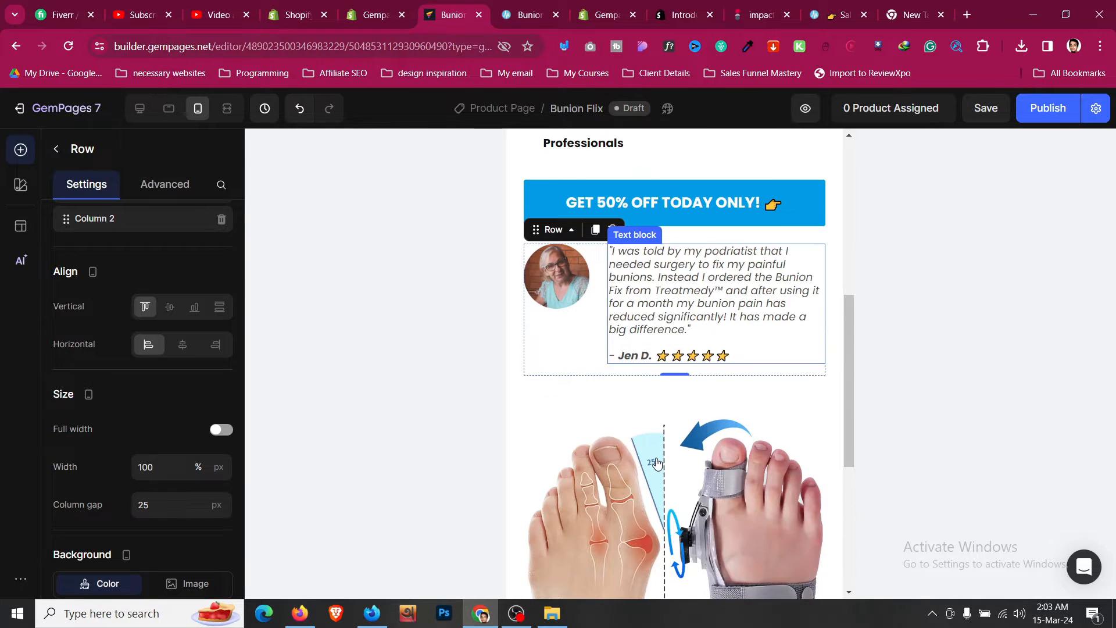
scroll(129, 428, down, 1)
click(162, 418)
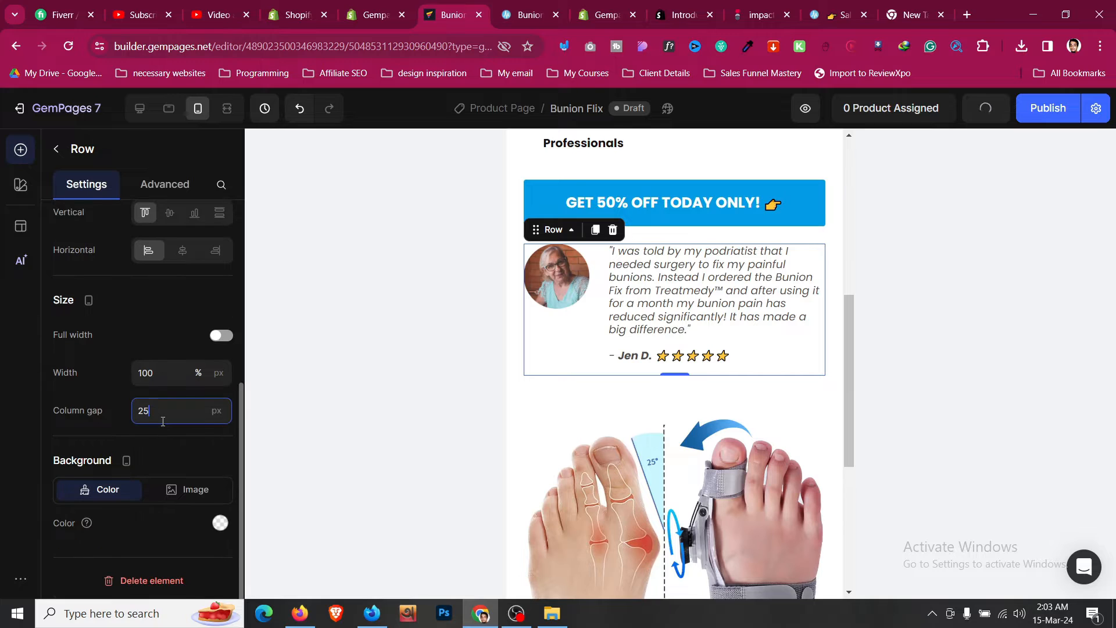
key(BackSpace)
text(0)
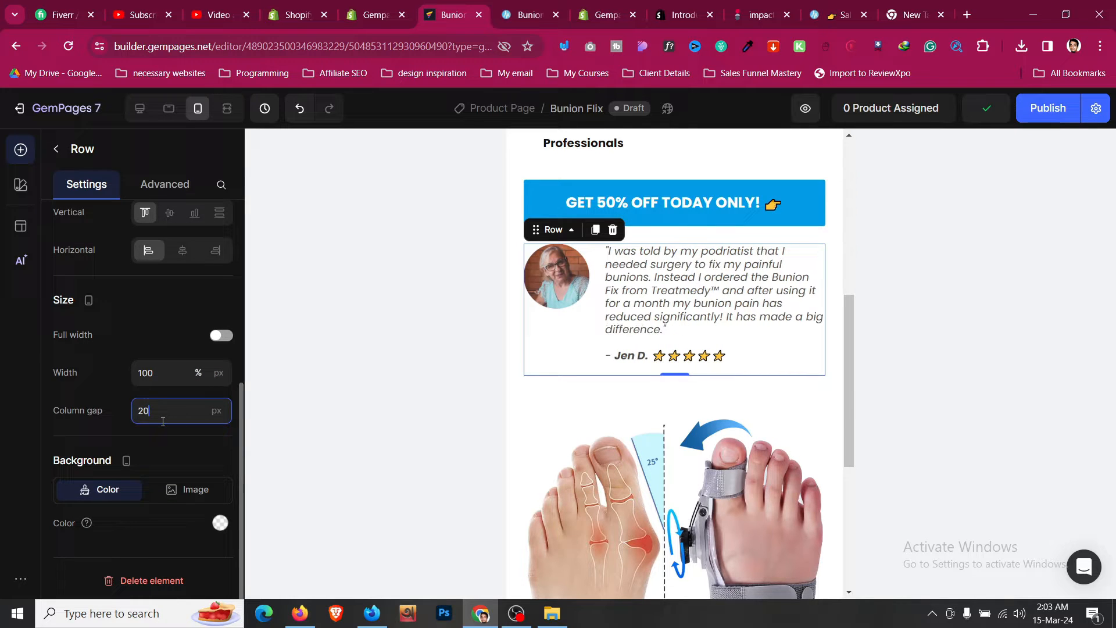
- Check the testimonial row in tablet and desktop views, return to mobile view, and save the page
click(169, 109)
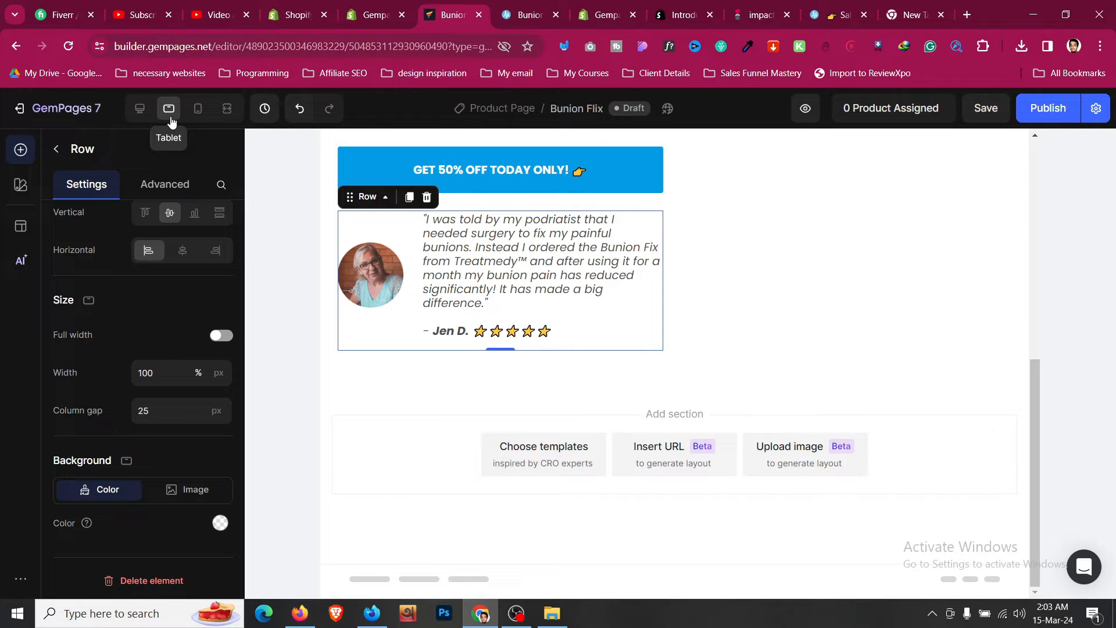
click(139, 110)
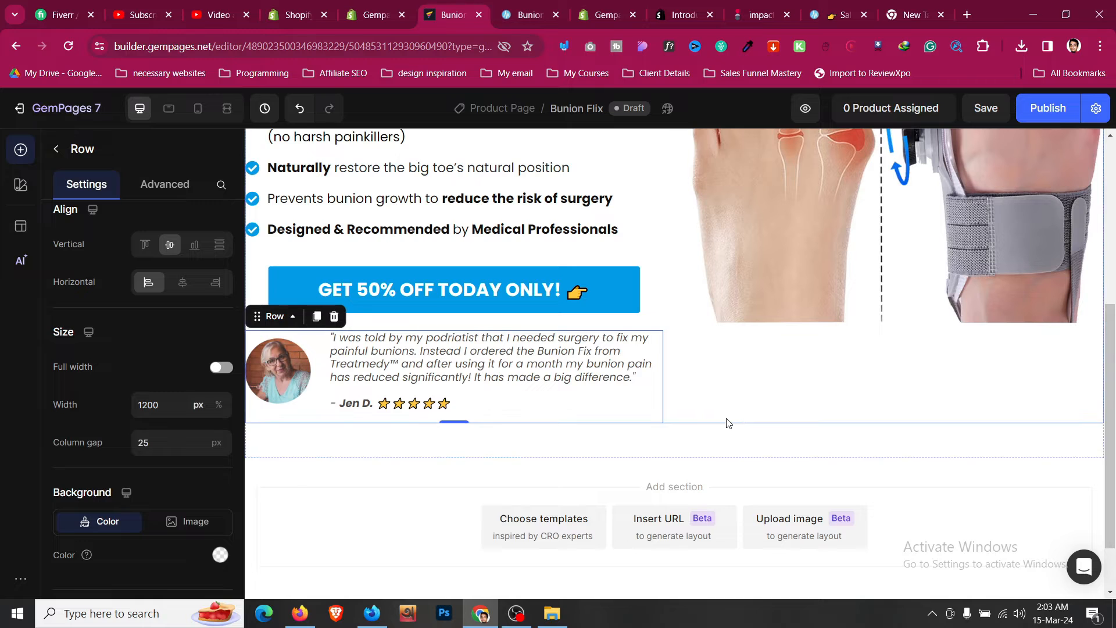
click(198, 109)
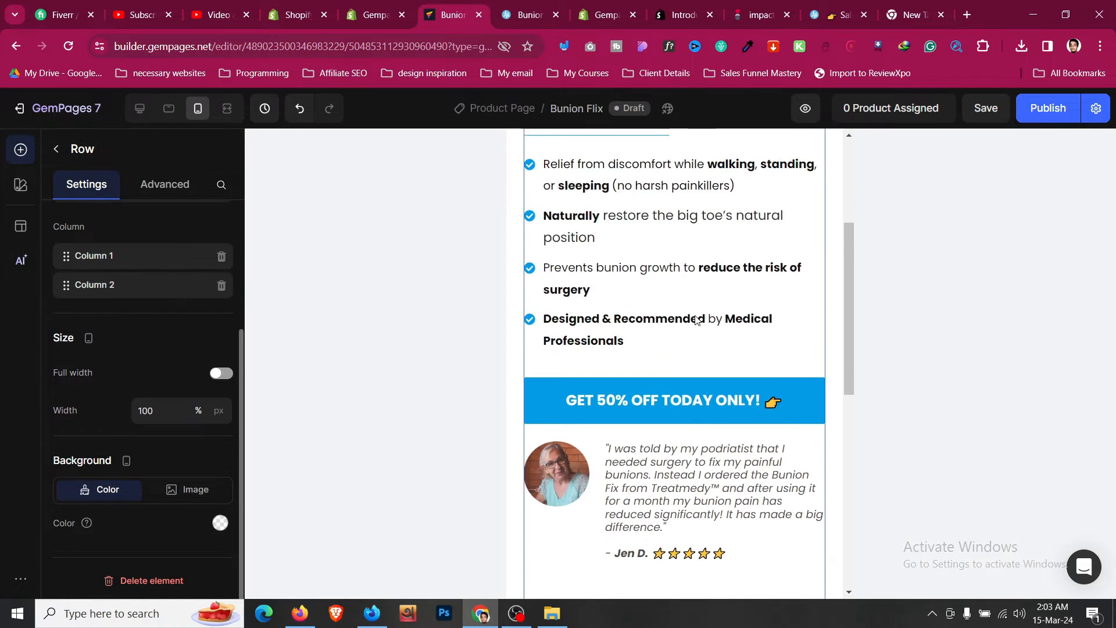
key(ctrl+s)
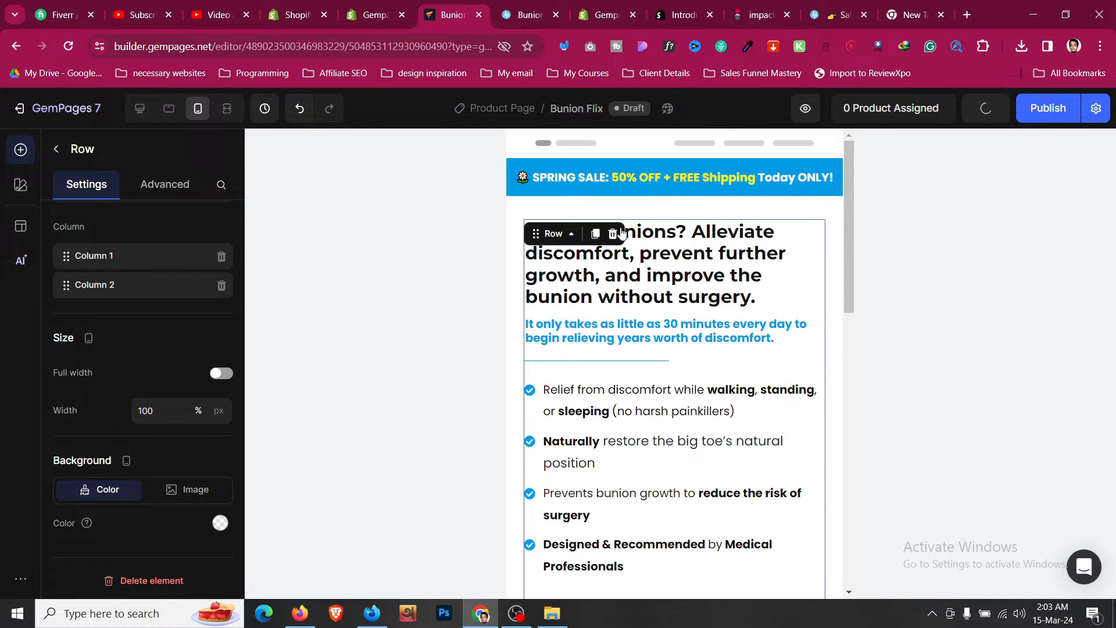
- In mobile view, reorder the hero row's columns so the product image column comes first
click(571, 234)
mouse_move(611, 259)
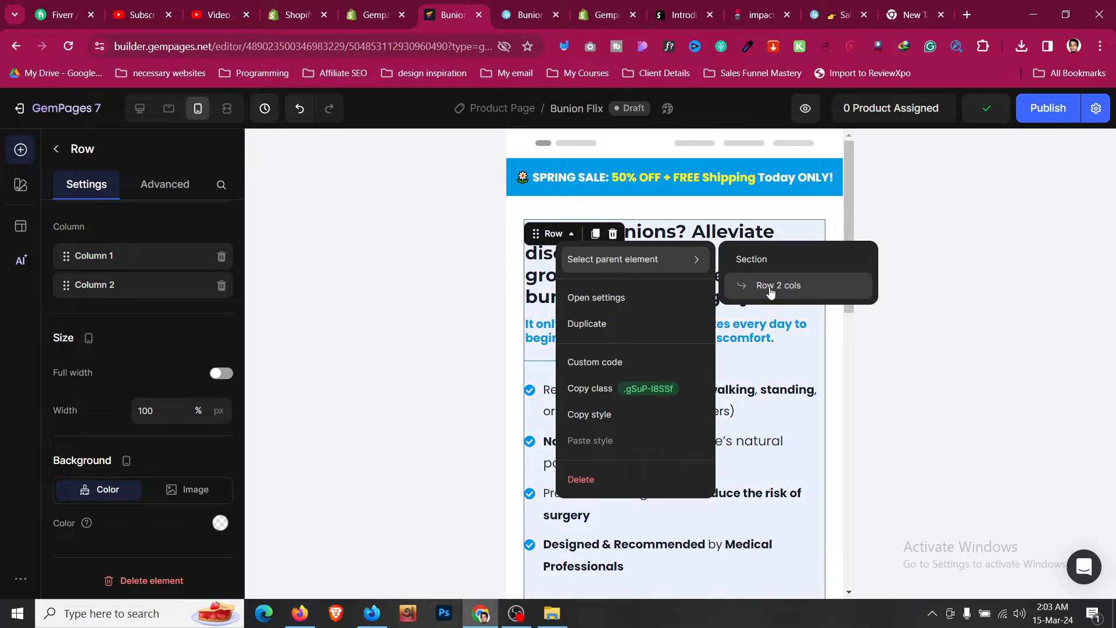
click(768, 286)
scroll(575, 367, down, 6)
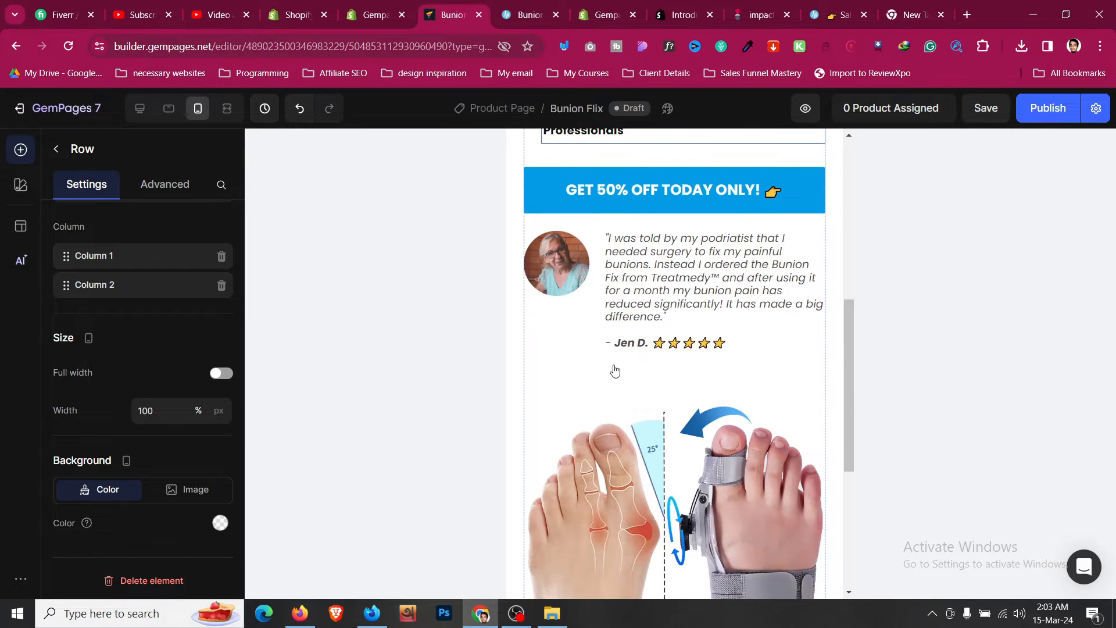
drag(67, 285, 84, 258)
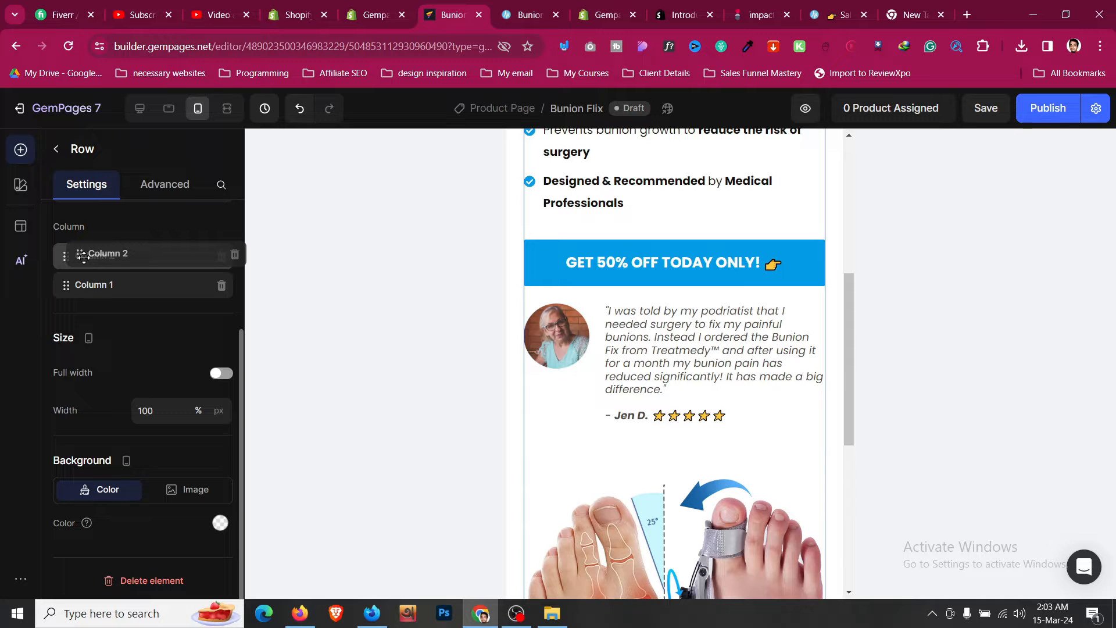
drag(85, 258, 85, 257)
scroll(541, 323, up, 10)
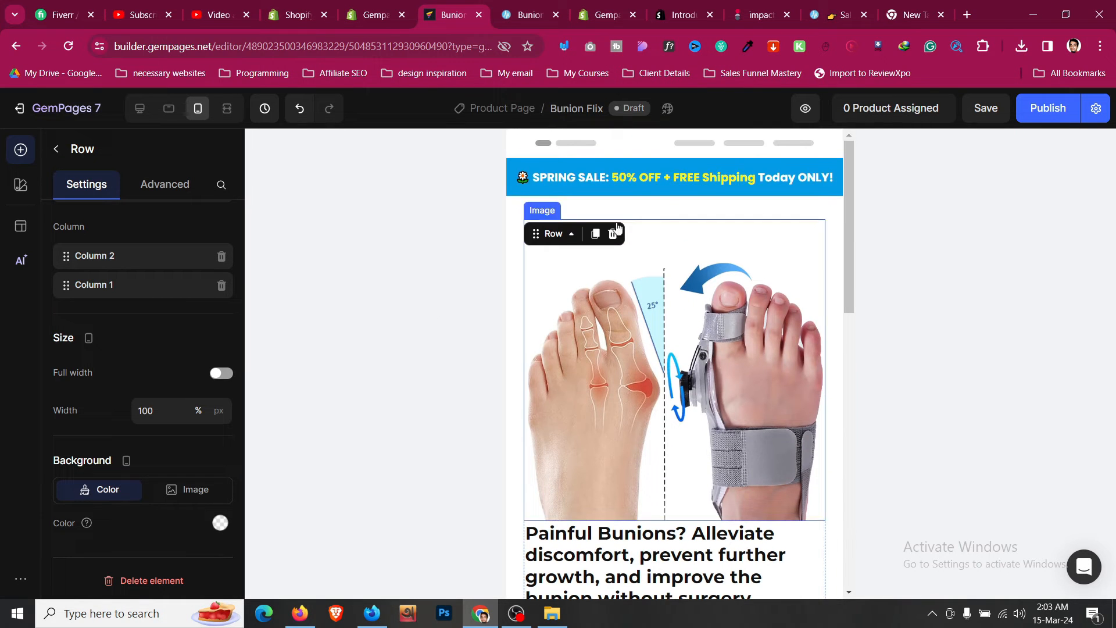
- Set the hero heading's top margin to L (16 px) in mobile view
click(645, 204)
scroll(644, 200, down, 4)
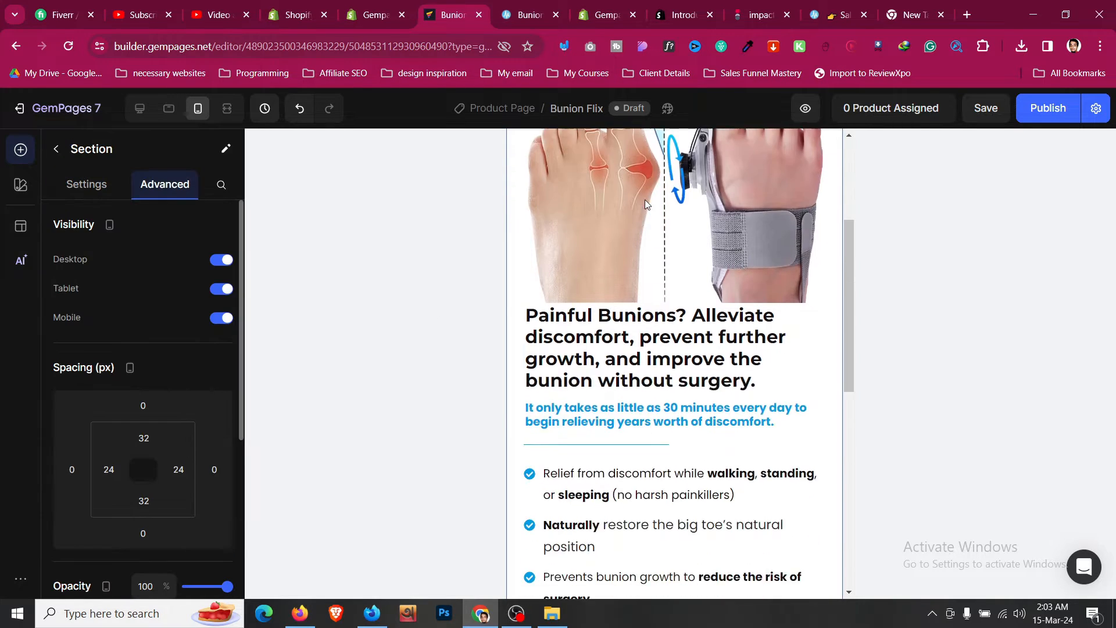
click(643, 329)
click(176, 195)
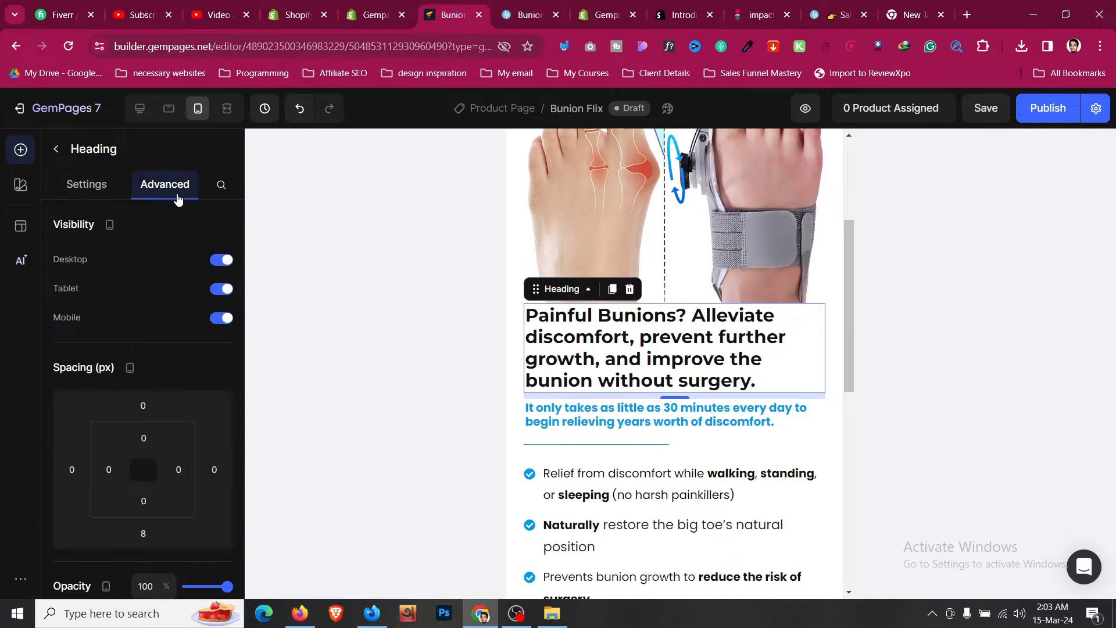
scroll(144, 338, down, 1)
click(144, 330)
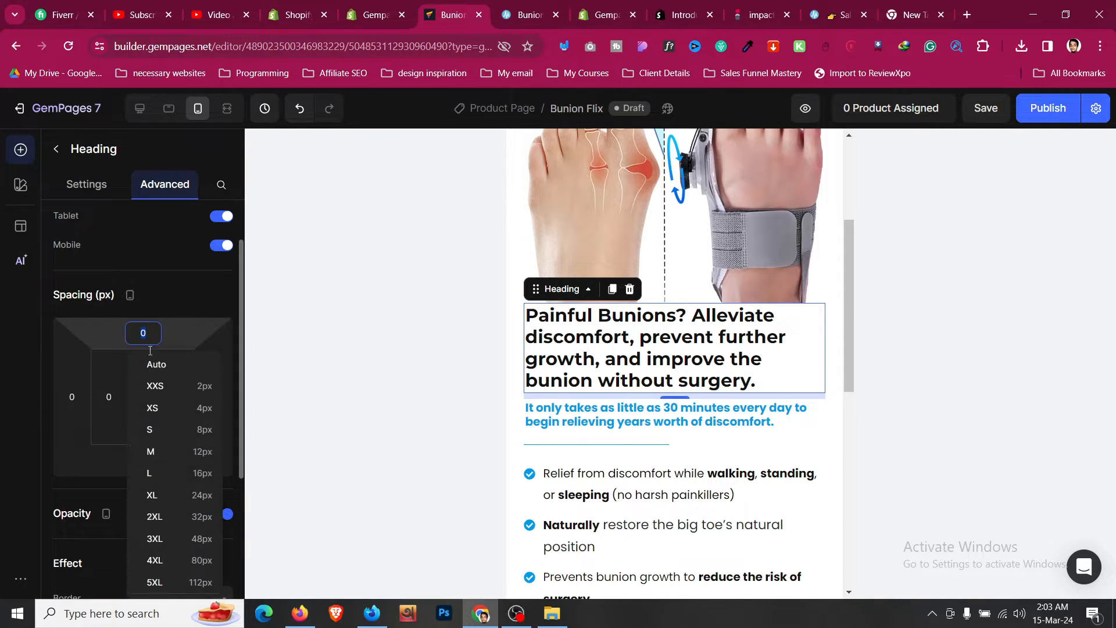
click(185, 468)
- In tablet view, reduce the hero heading's font size to 25
scroll(593, 341, down, 3)
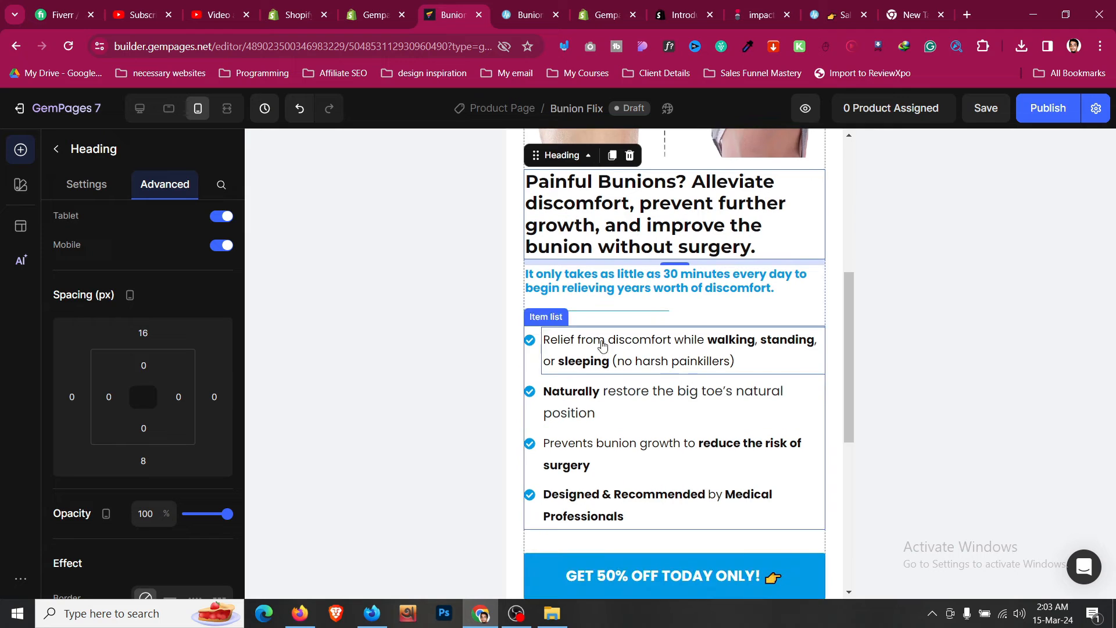
click(166, 114)
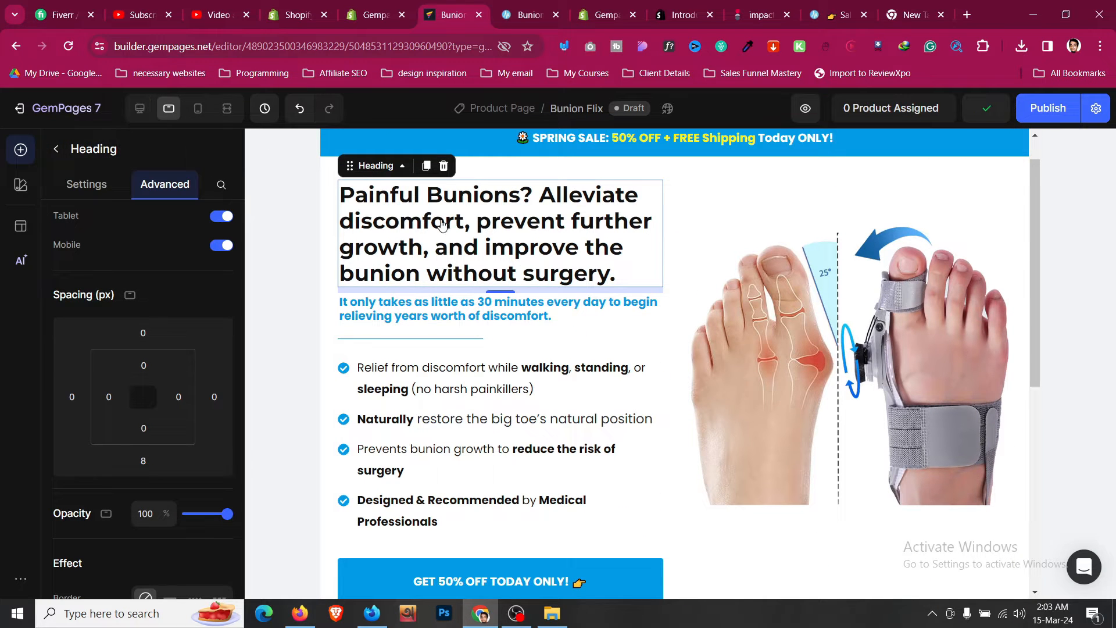
click(86, 183)
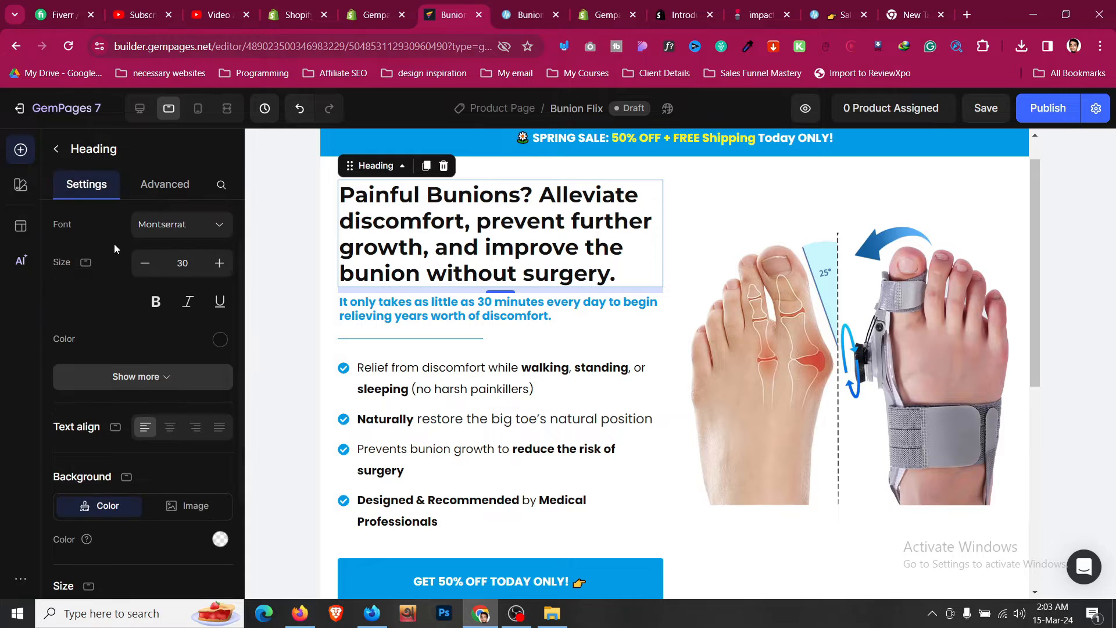
click(145, 264)
click(145, 264)
click(145, 265)
click(144, 265)
click(145, 265)
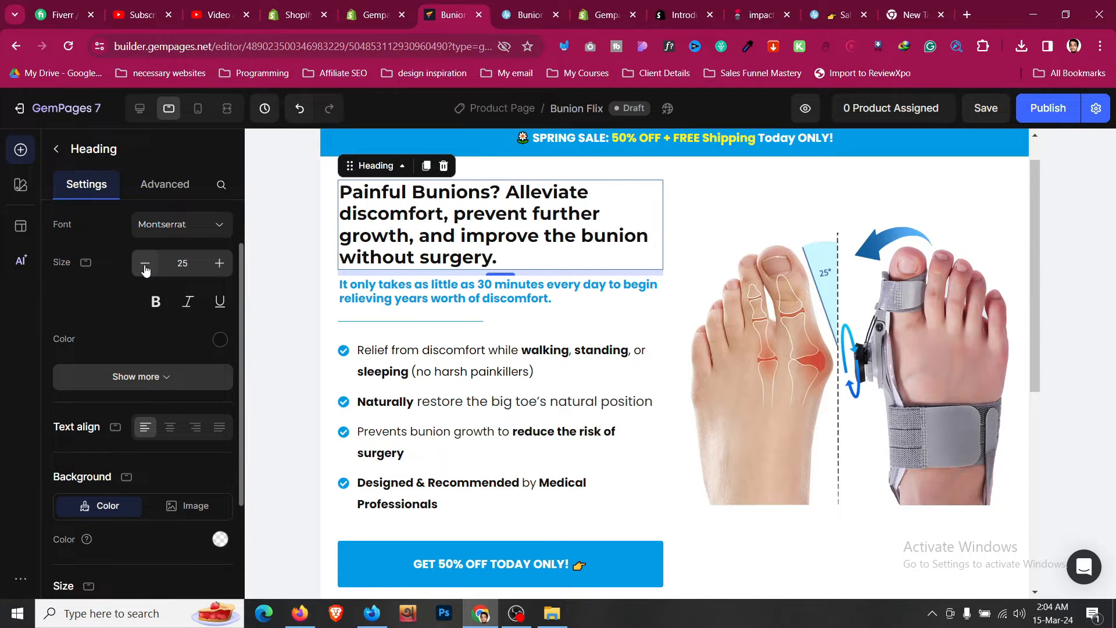
- Increase the blue subheading's font size and set its line height to 150% in tablet view
click(463, 295)
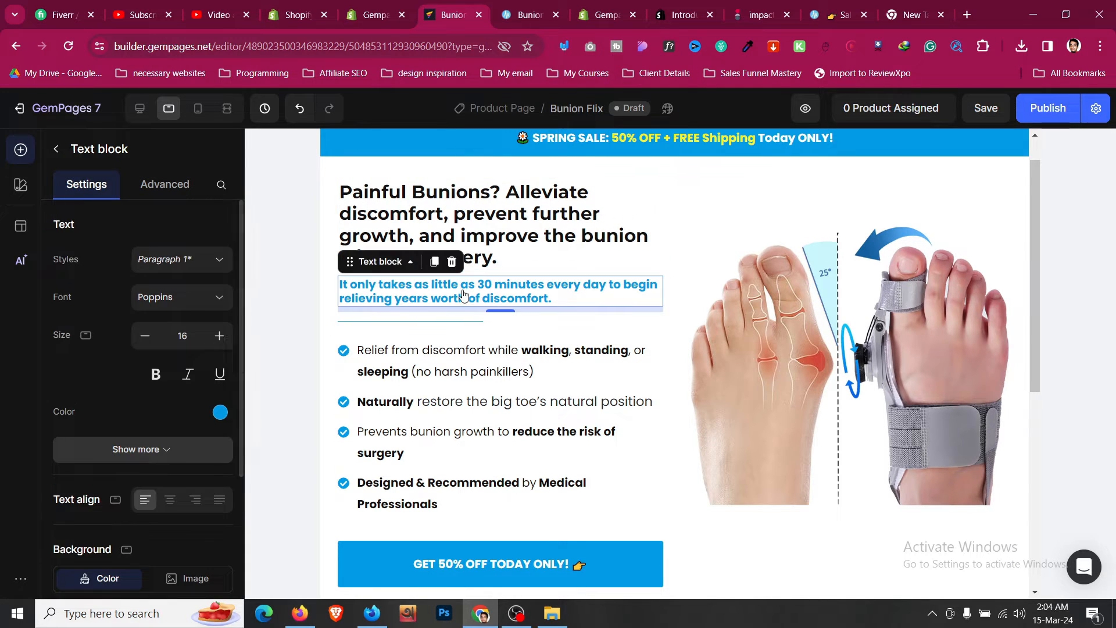
click(219, 335)
click(219, 336)
click(199, 447)
scroll(186, 401, down, 3)
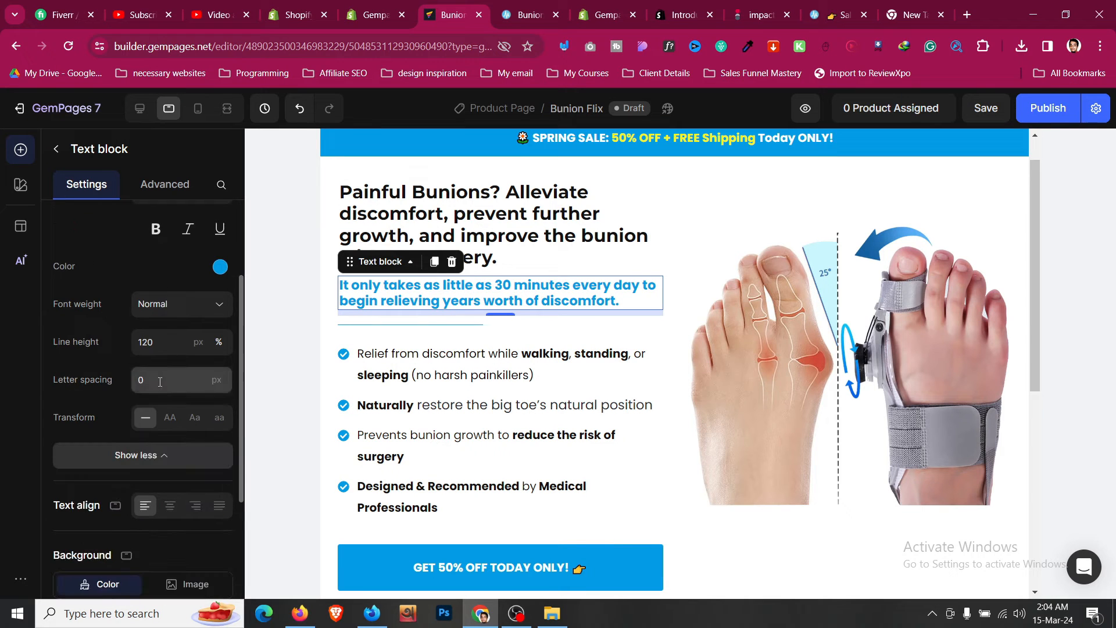
click(159, 343)
click(162, 403)
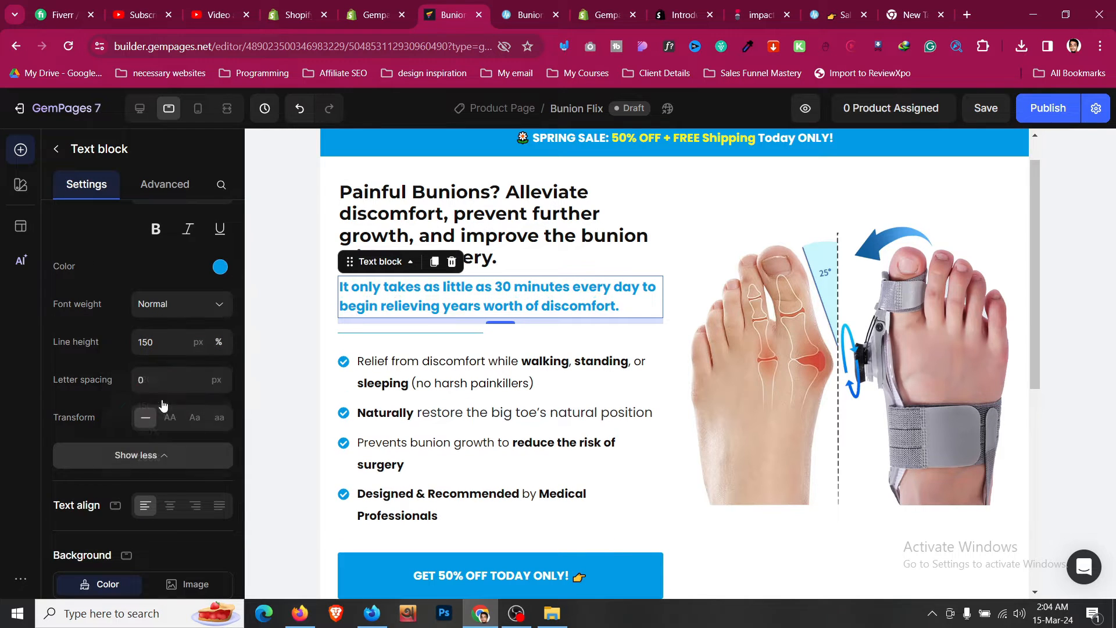
- Review the hero section in mobile and desktop views
click(198, 110)
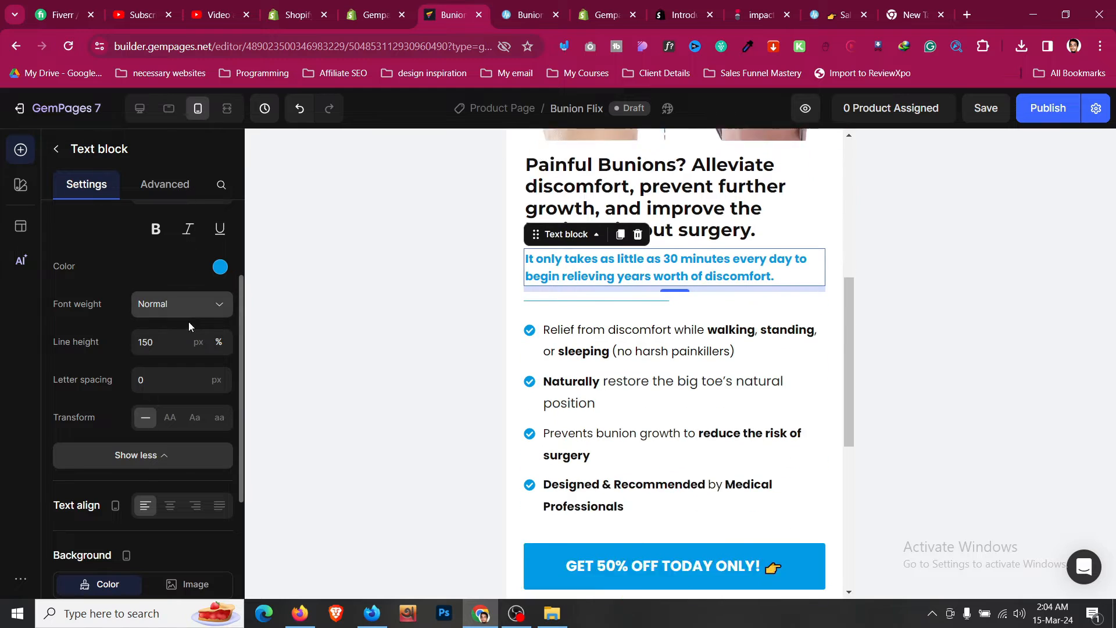
click(140, 109)
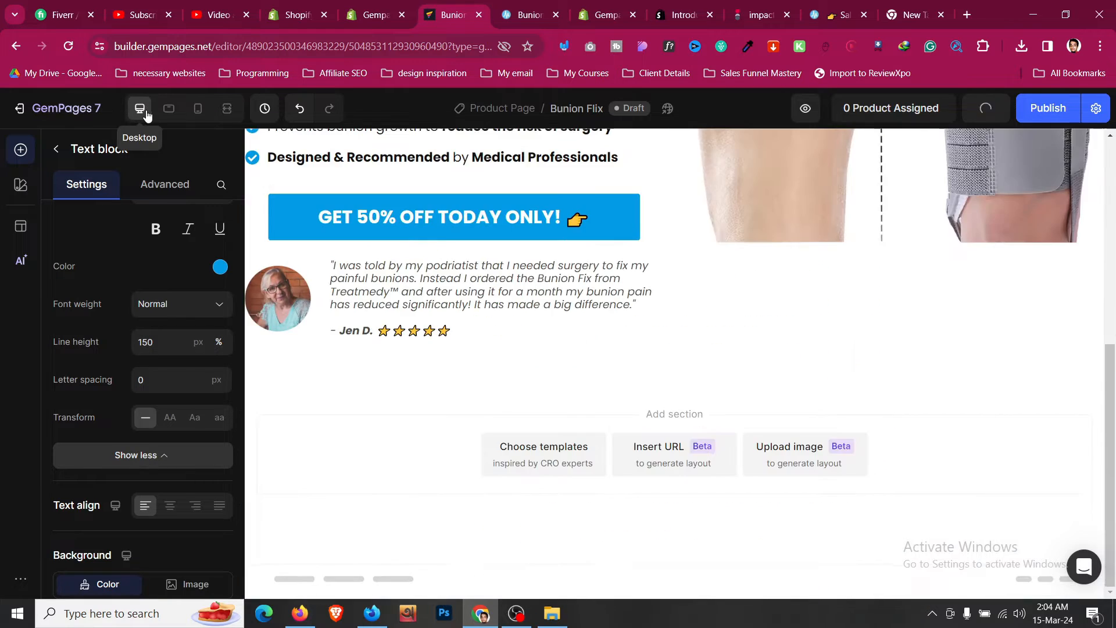
scroll(684, 403, down, 2)
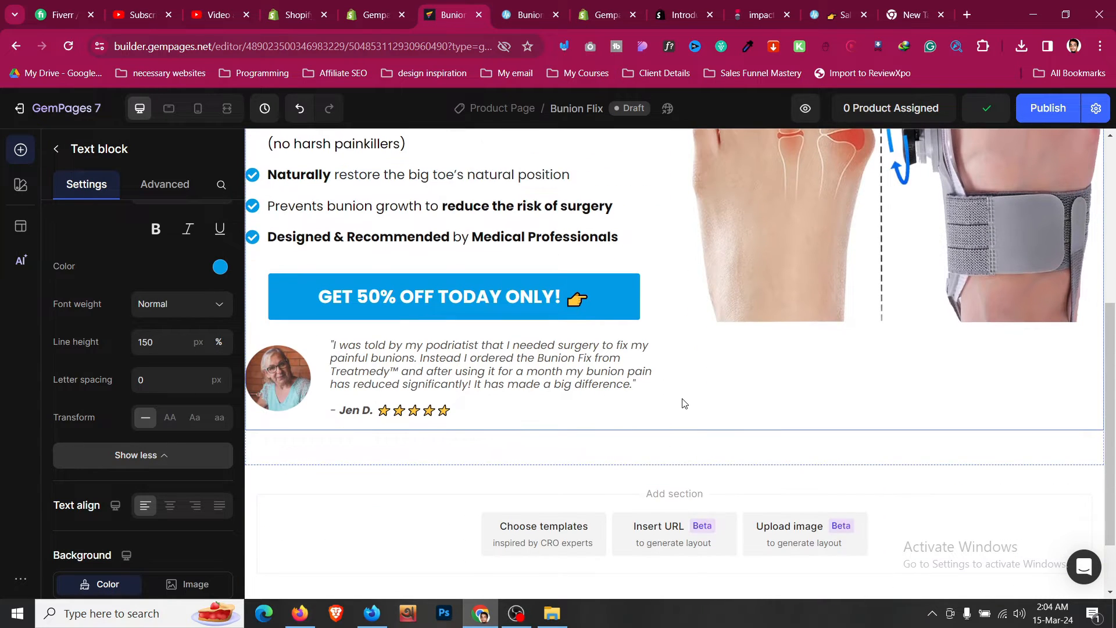
- Save the Bunion Flix page with its updated hero section
click(684, 404)
scroll(684, 403, up, 2)
scroll(684, 404, up, 3)
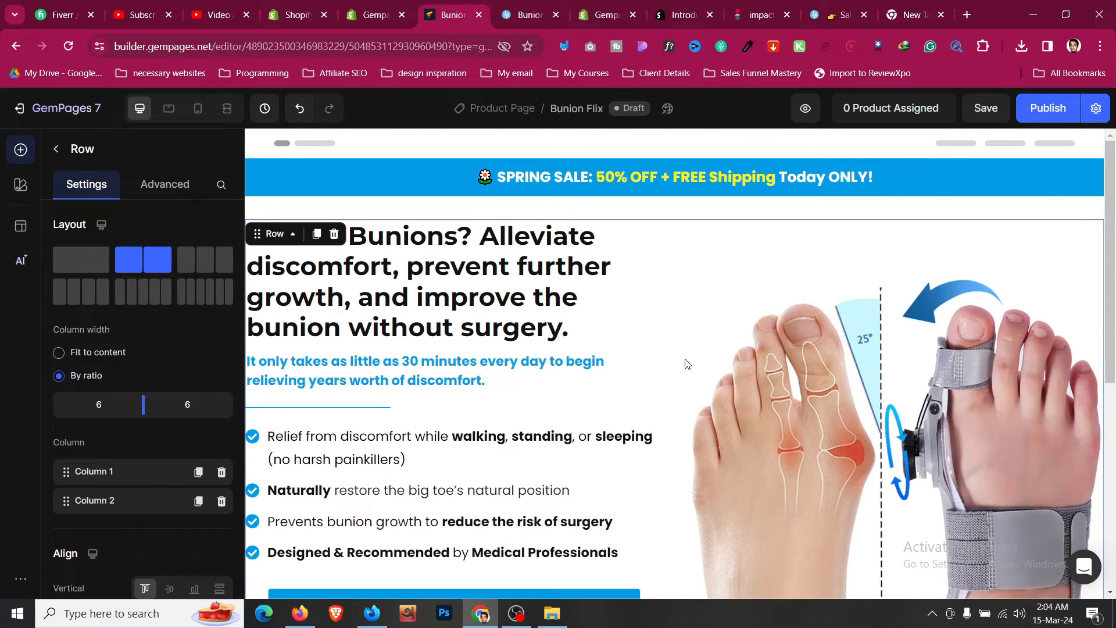
click(719, 214)
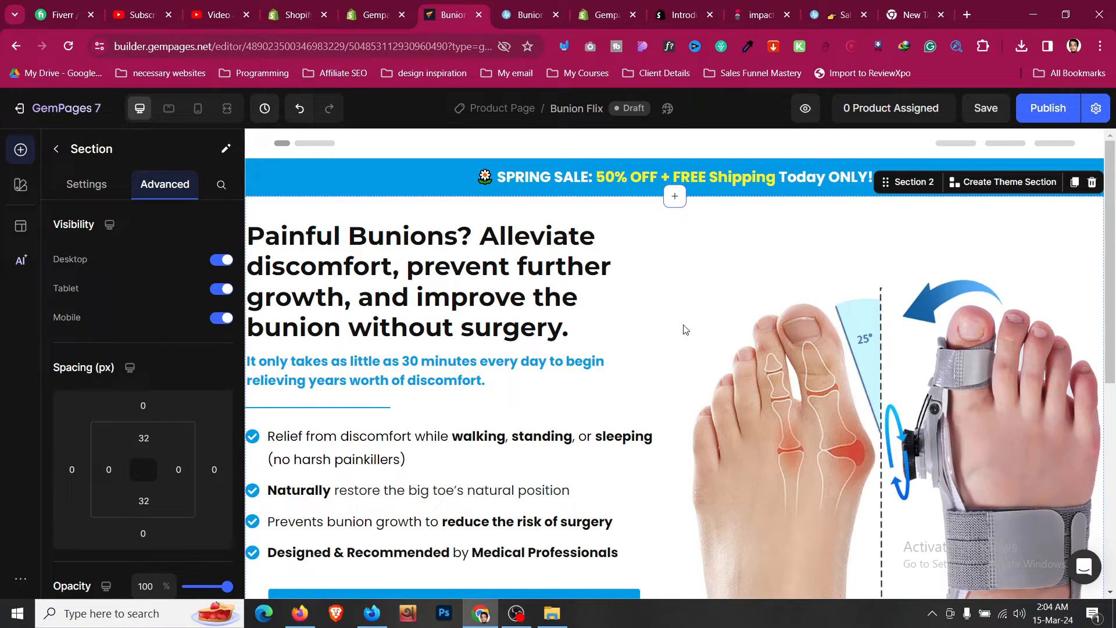
scroll(685, 326, down, 5)
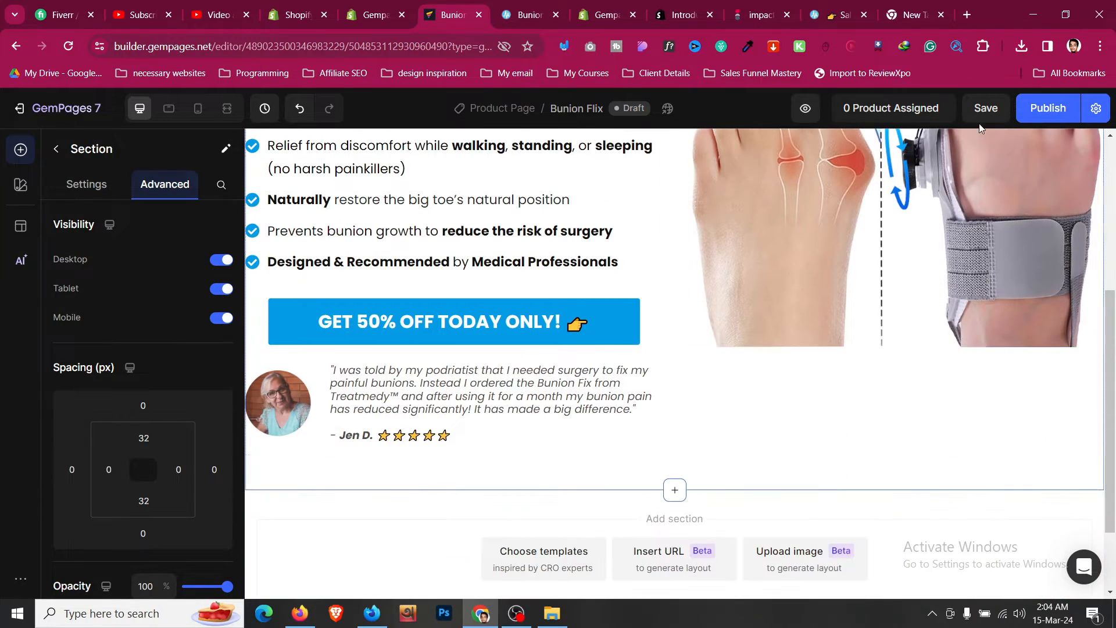
click(984, 109)
- Switch to the Treatmedy sales page and examine the customer guarantee section below the hero
click(529, 16)
scroll(619, 272, down, 4)
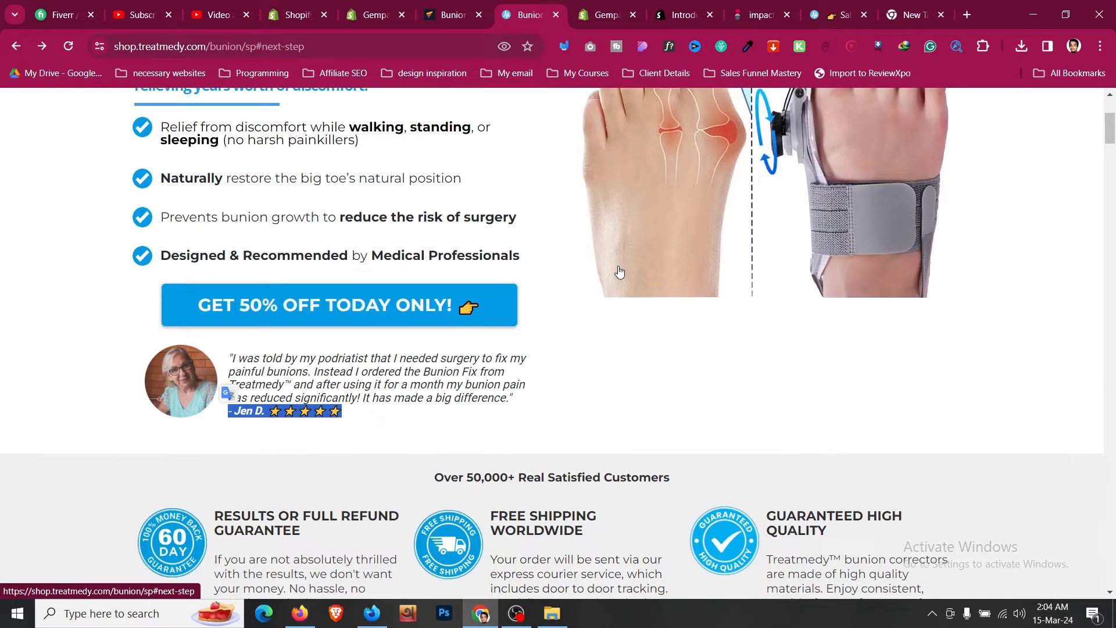
scroll(620, 272, down, 3)
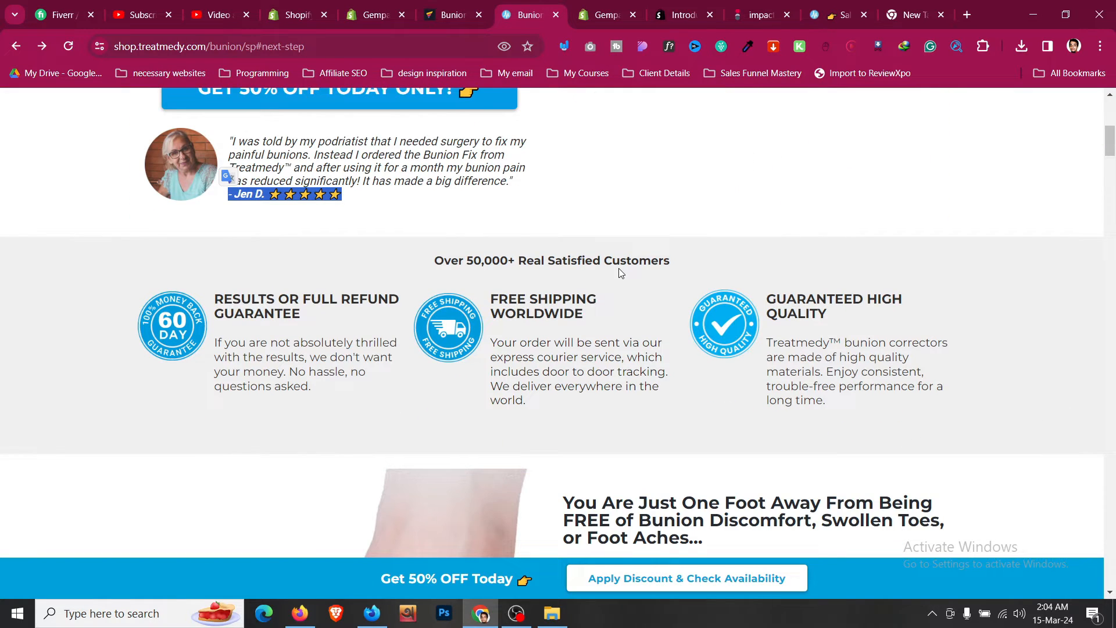
scroll(504, 223, down, 3)
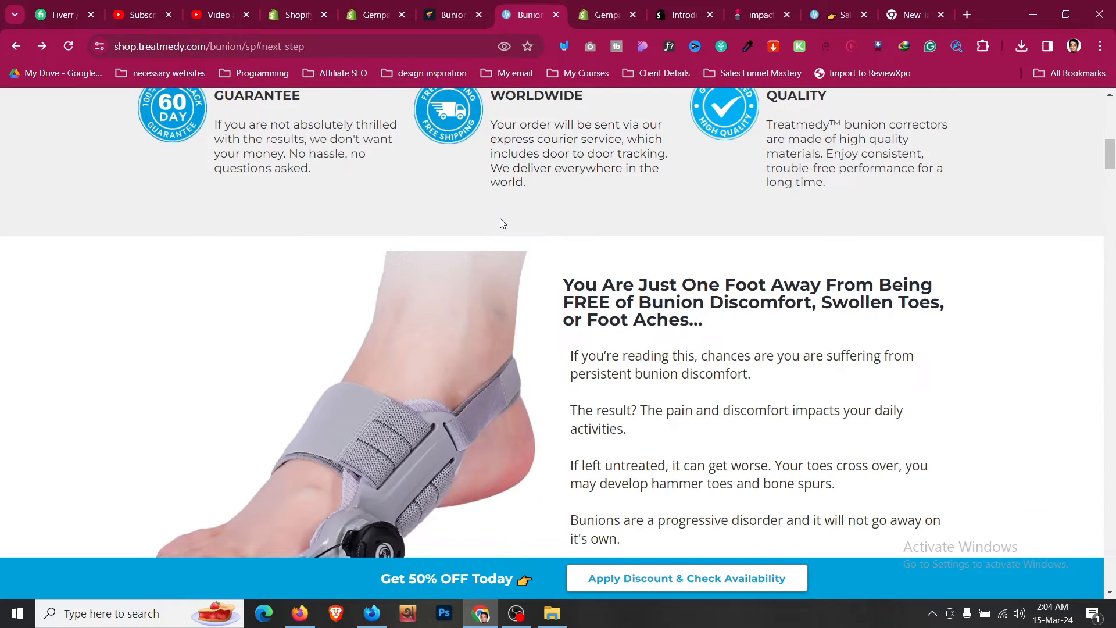
scroll(502, 223, up, 2)
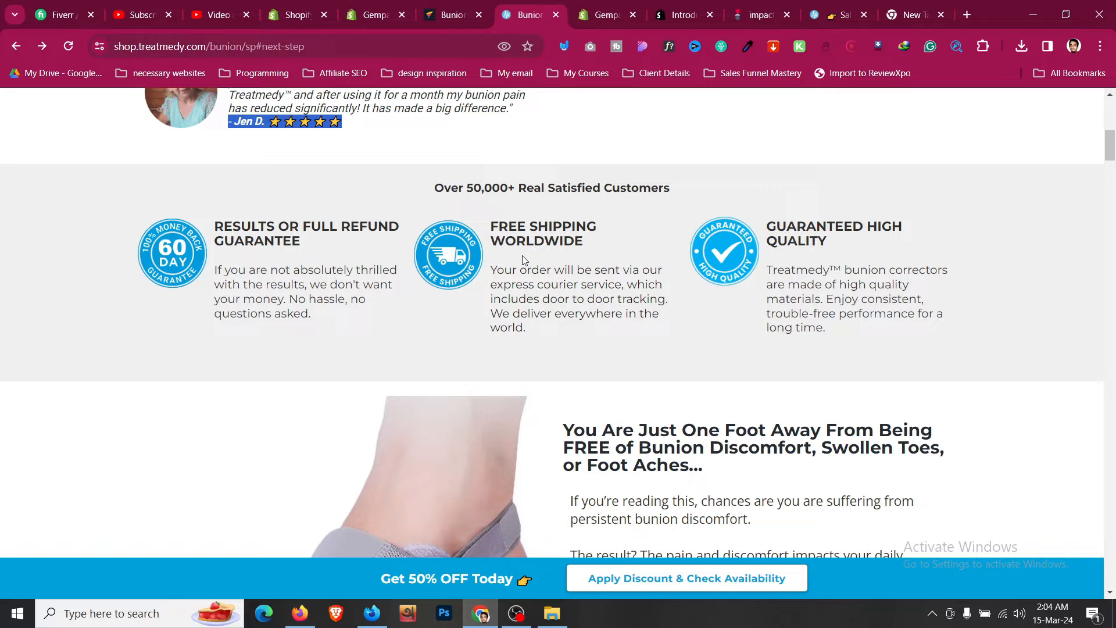
scroll(522, 258, down, 4)
scroll(415, 304, up, 6)
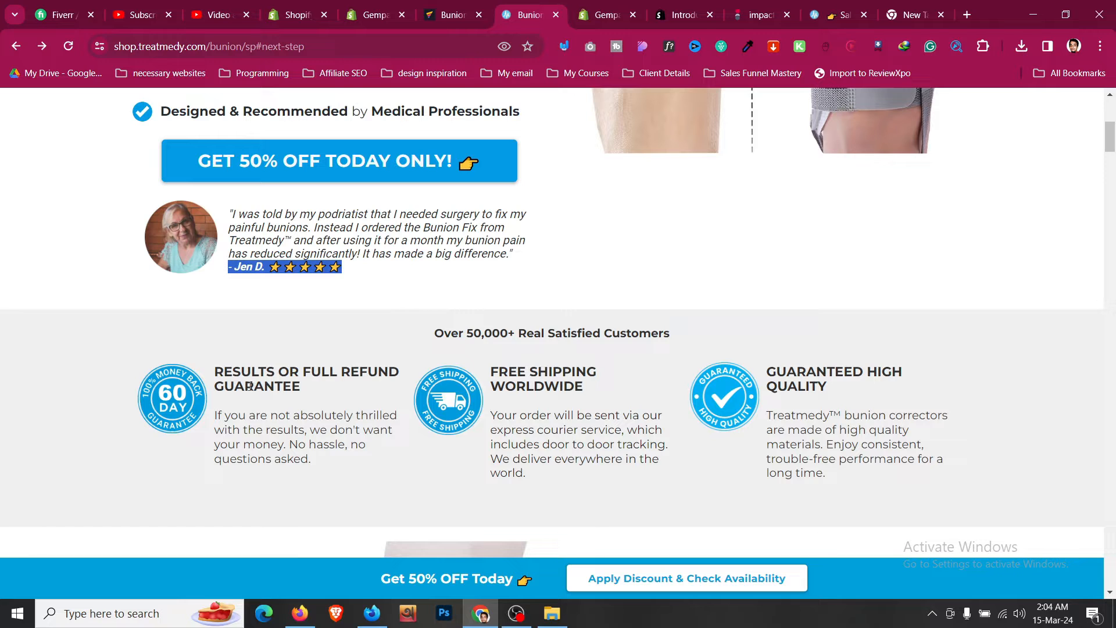
- Open the sales page's order button and review the linked Bunion Fix product page and its bundle options
scroll(327, 377, up, 3)
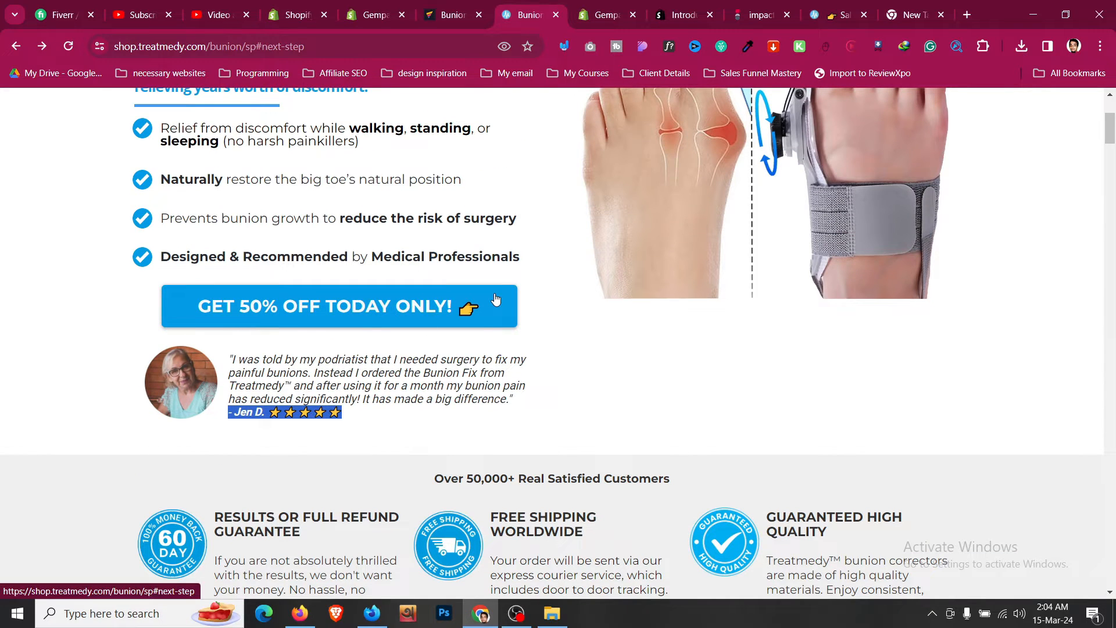
click(496, 299)
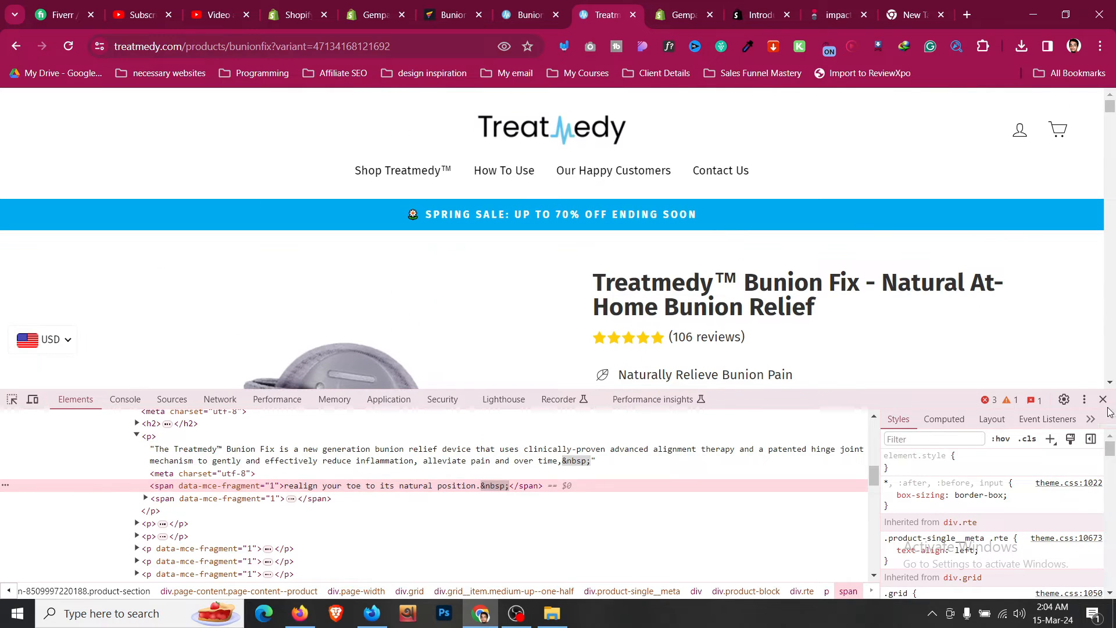
key(F12)
scroll(704, 385, down, 10)
scroll(703, 385, down, 5)
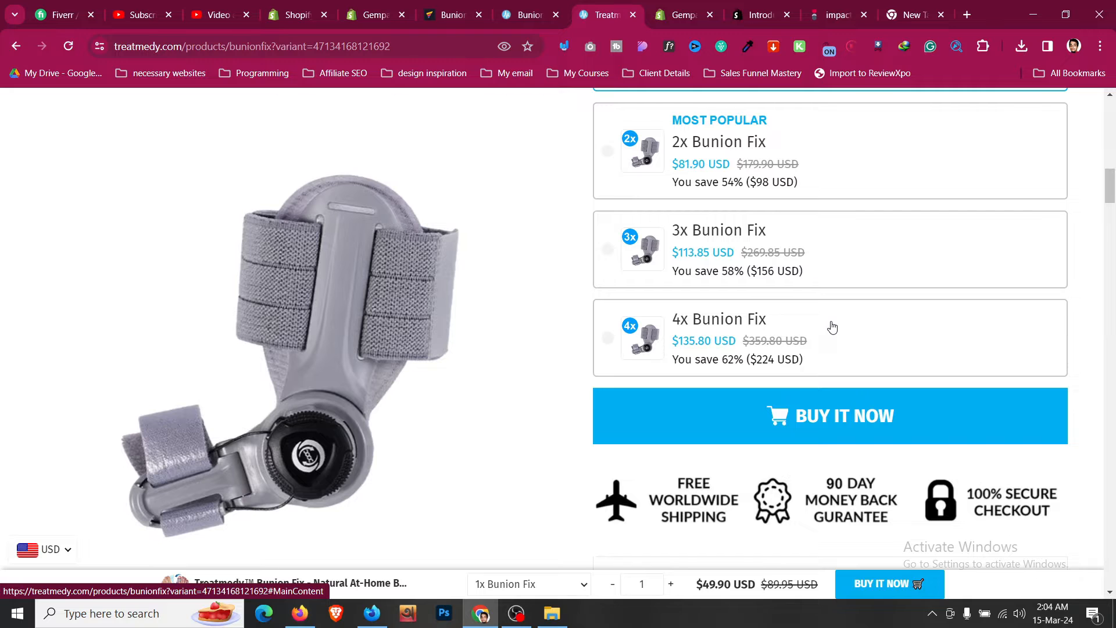
click(833, 327)
scroll(830, 324, down, 3)
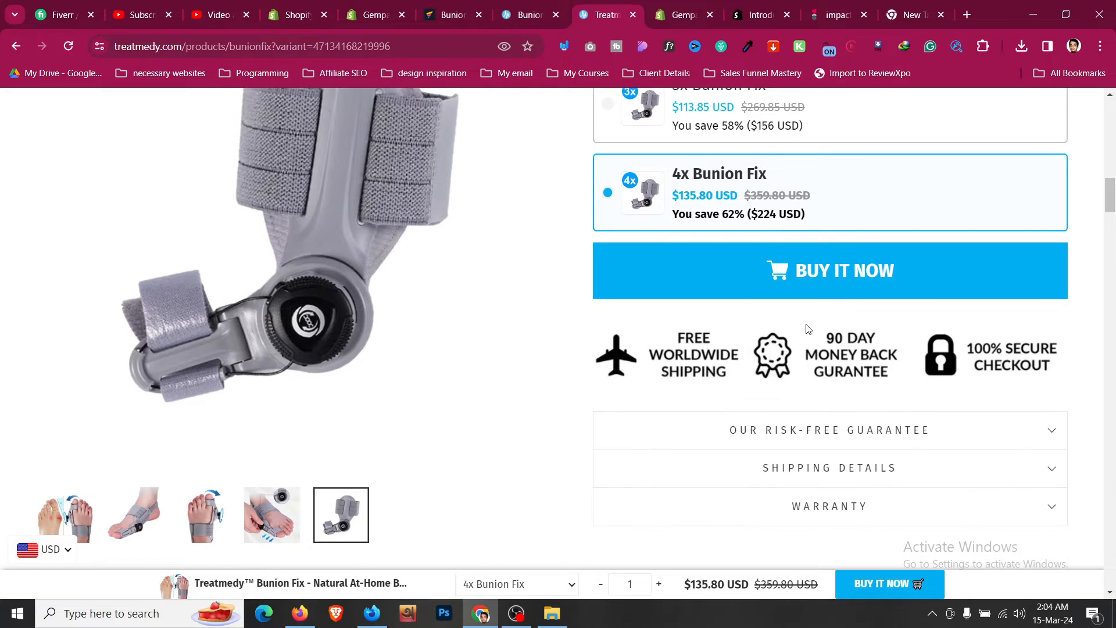
scroll(807, 329, up, 10)
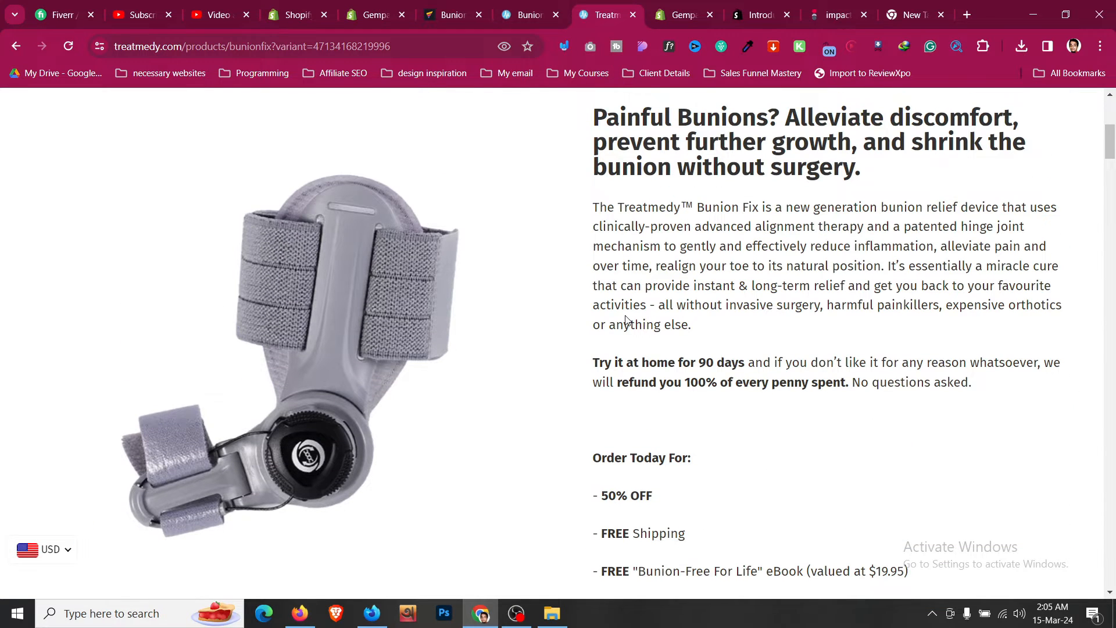
scroll(626, 320, up, 4)
click(555, 5)
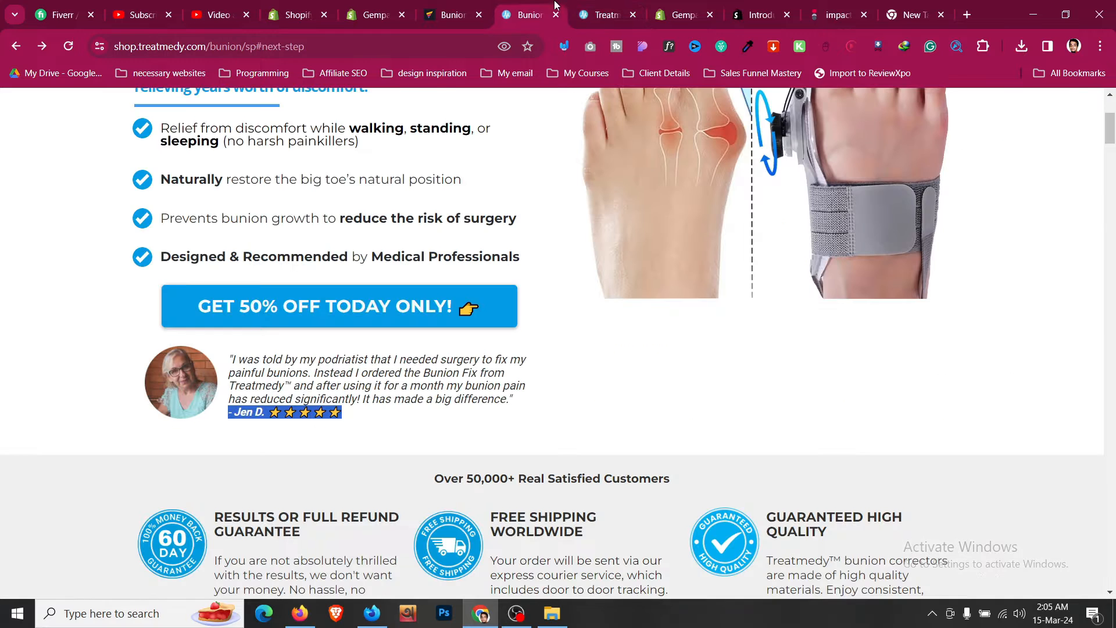
- Add a row as a new section below the hero and set the section's background color to F9F9F9
scroll(606, 298, up, 4)
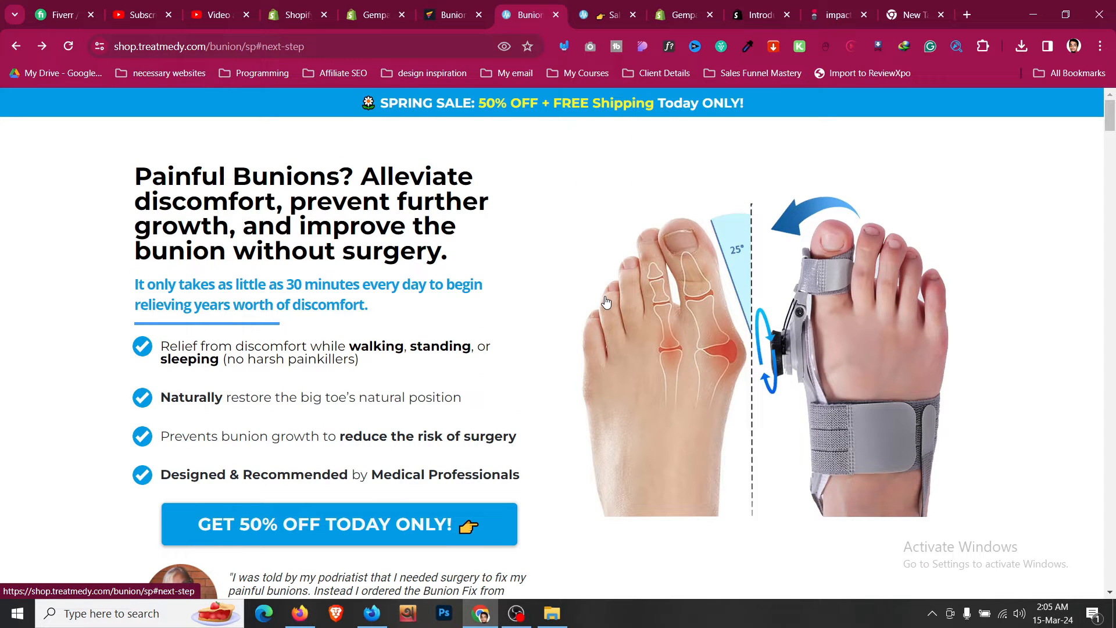
scroll(606, 302, down, 3)
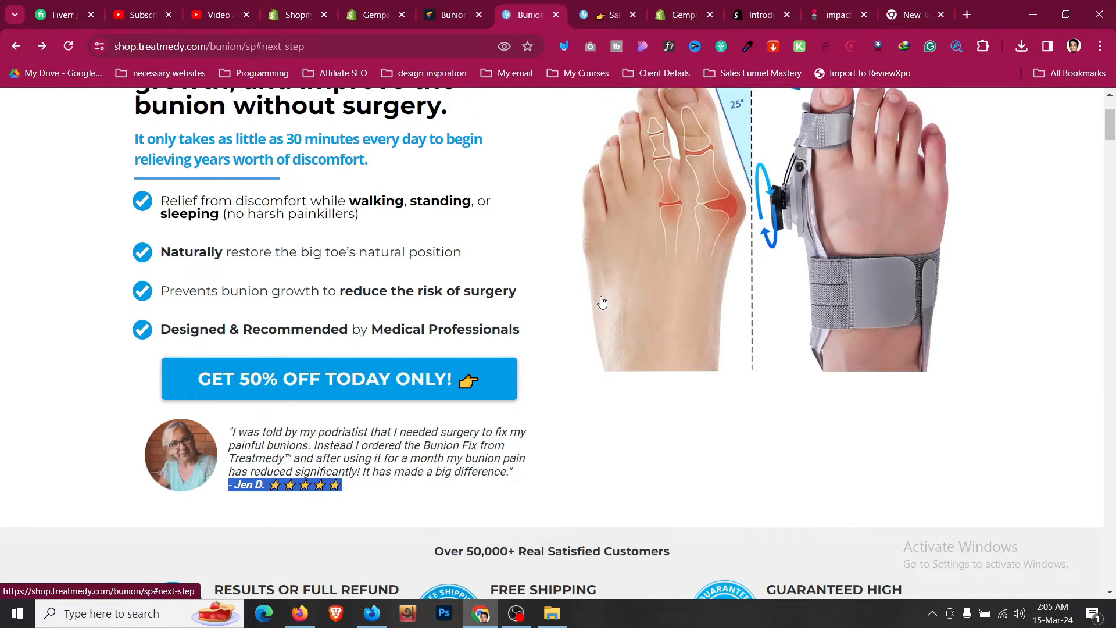
click(453, 14)
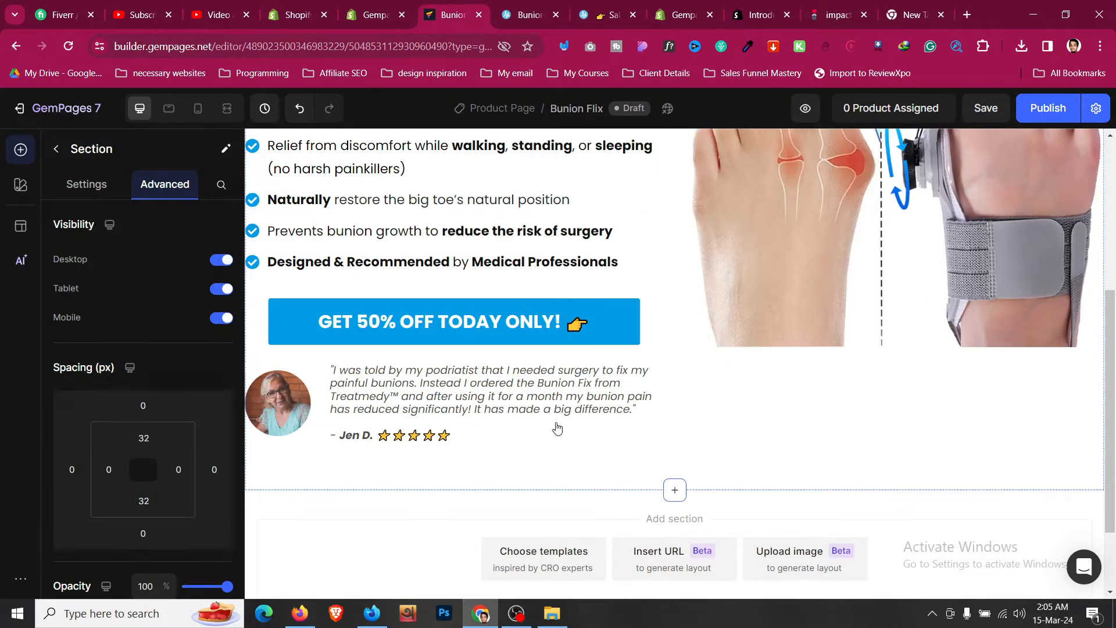
scroll(555, 429, down, 2)
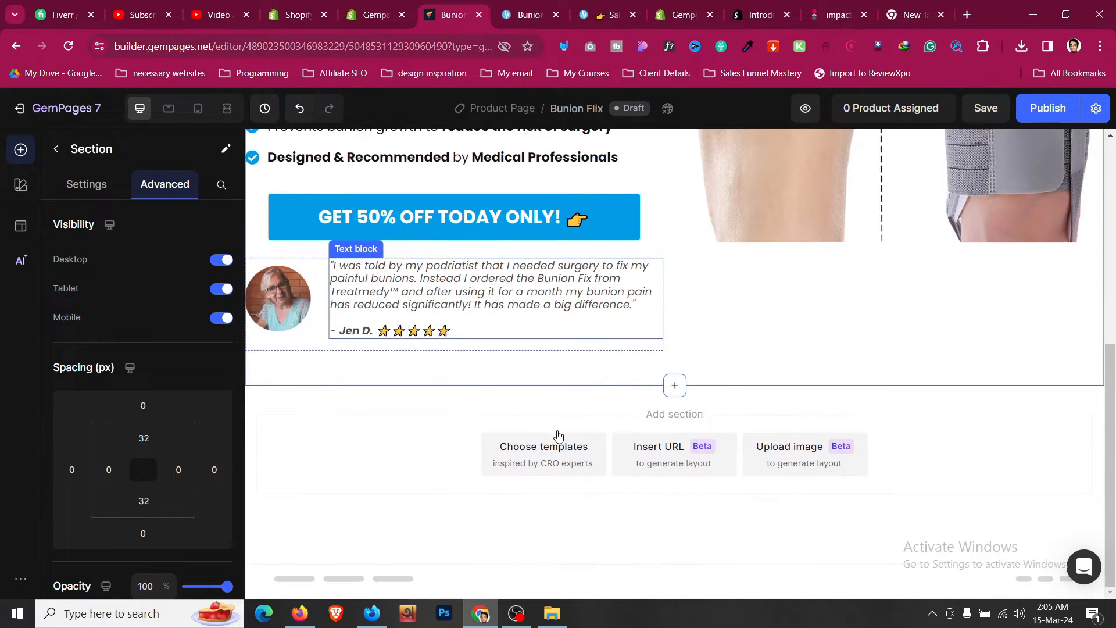
click(56, 160)
drag(116, 234, 659, 397)
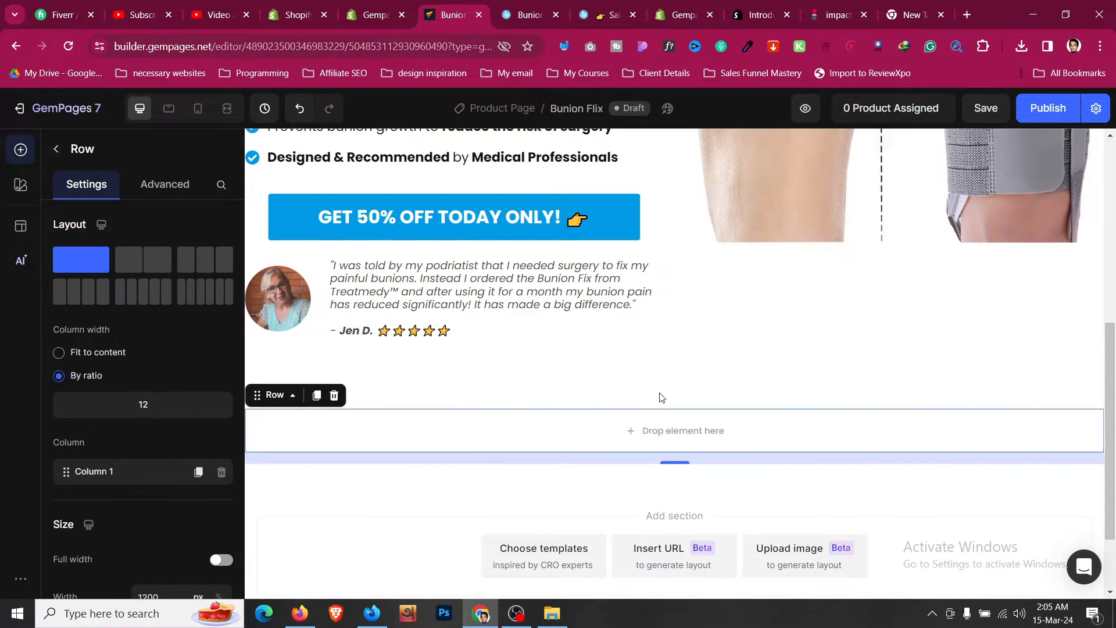
click(567, 405)
scroll(145, 291, down, 3)
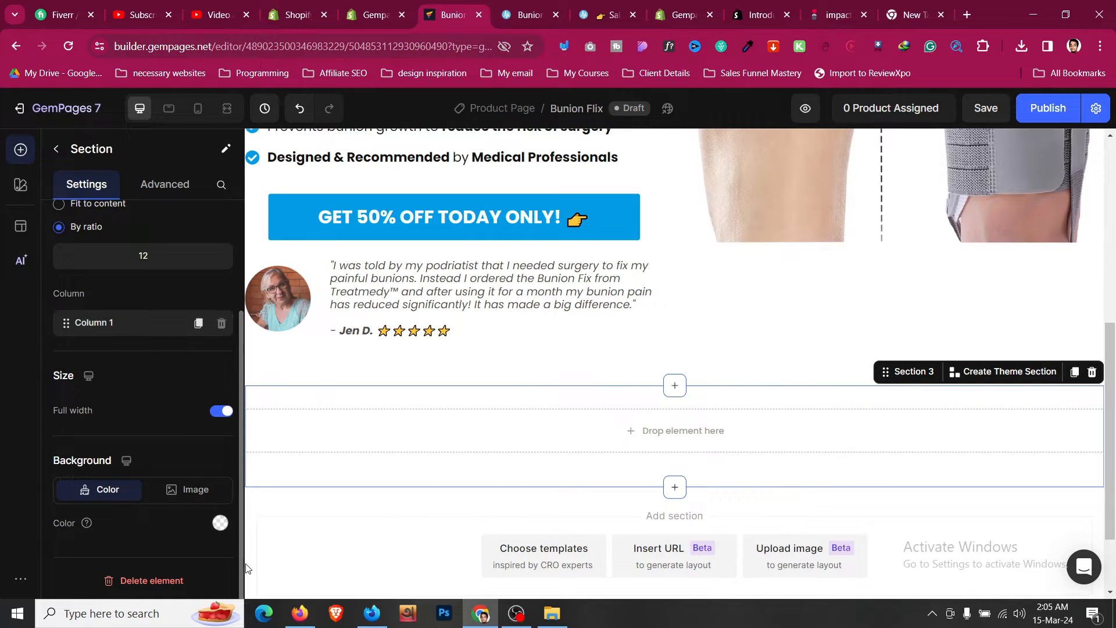
click(219, 524)
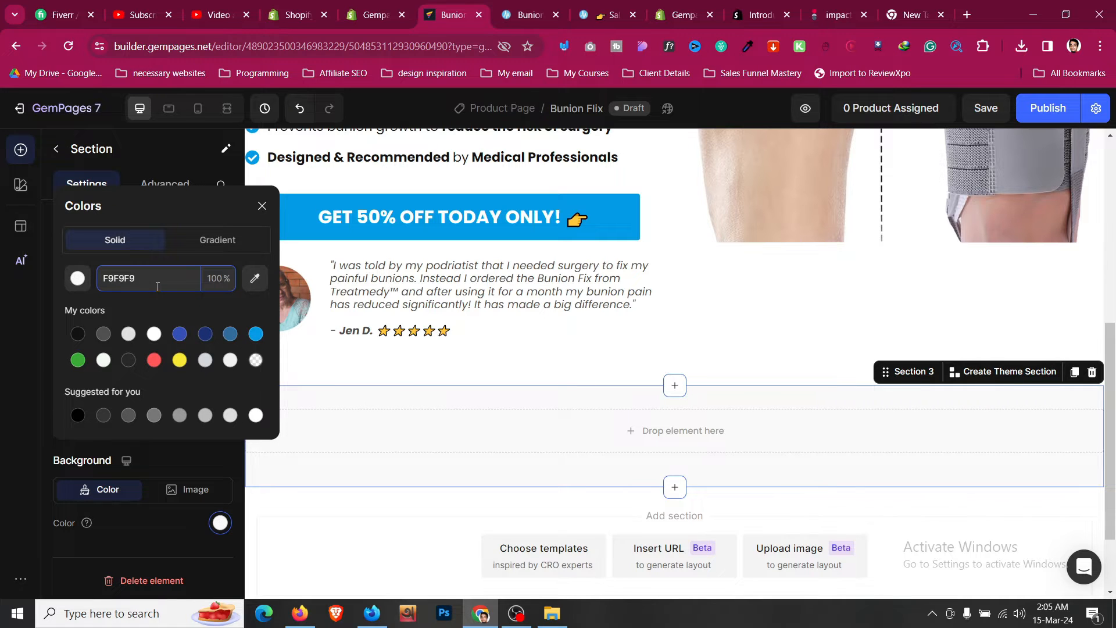
click(598, 367)
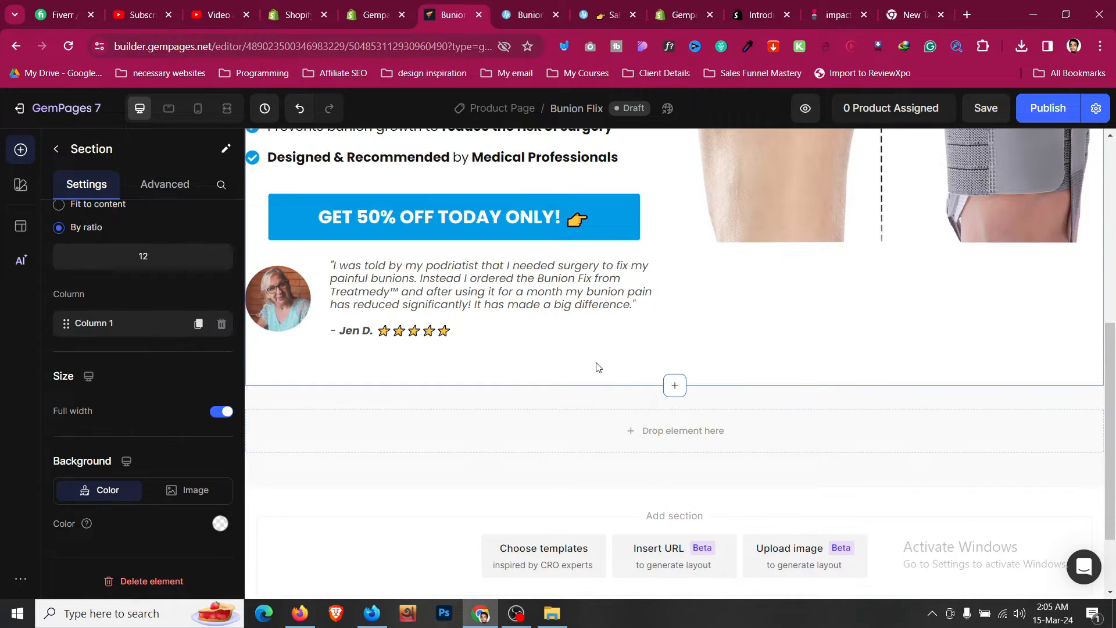
- Duplicate the hero's main heading and move the copy into the new section below the hero
click(523, 398)
scroll(523, 399, up, 6)
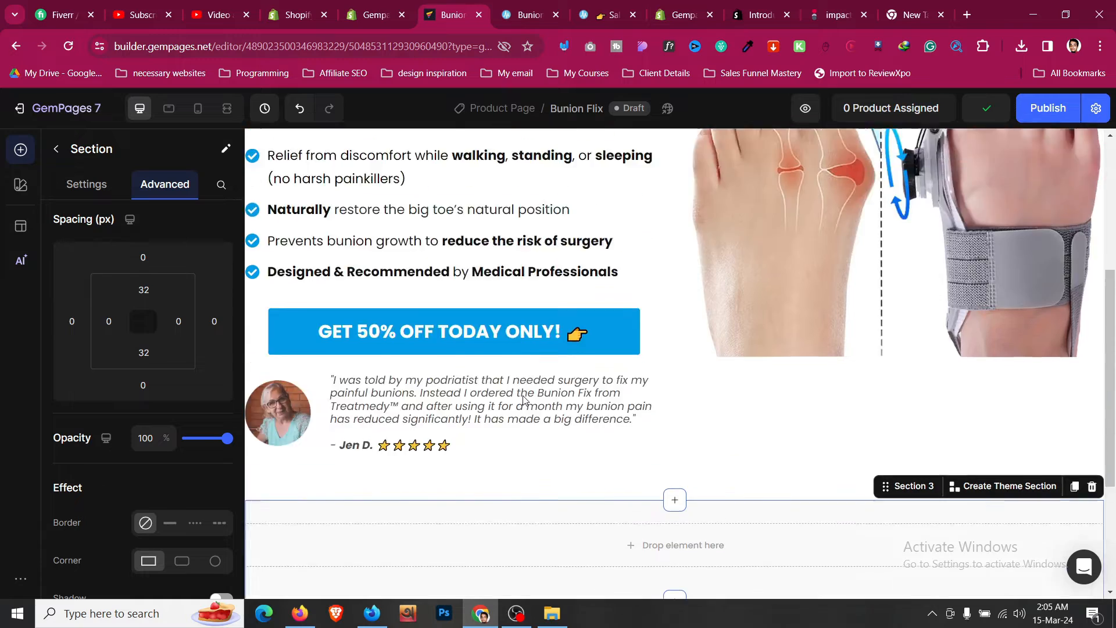
scroll(523, 400, down, 6)
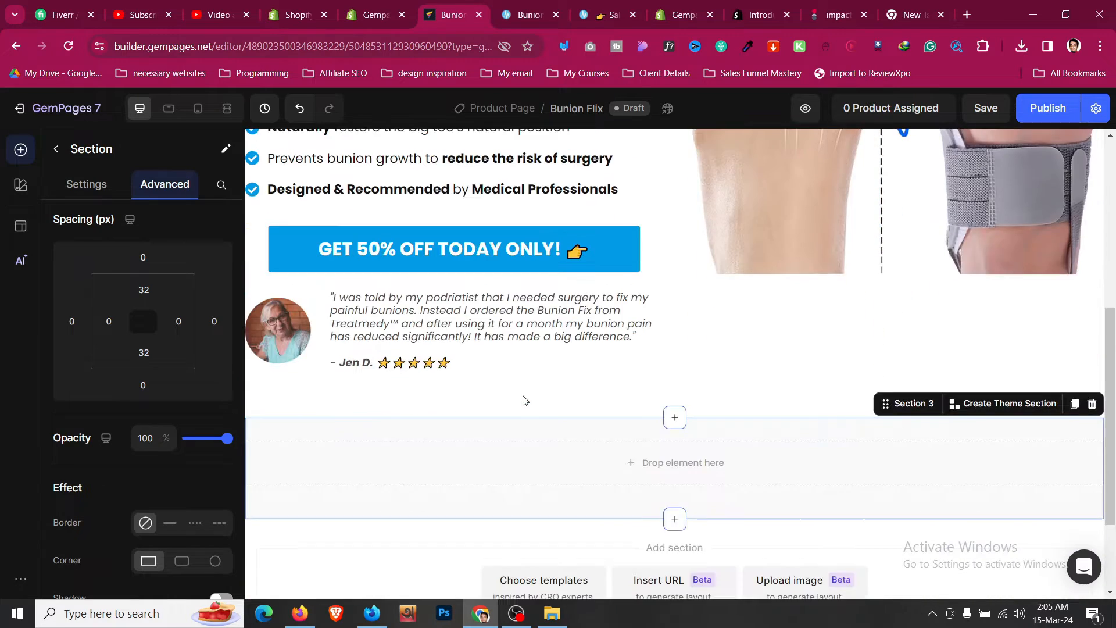
scroll(523, 400, up, 1)
scroll(522, 400, down, 2)
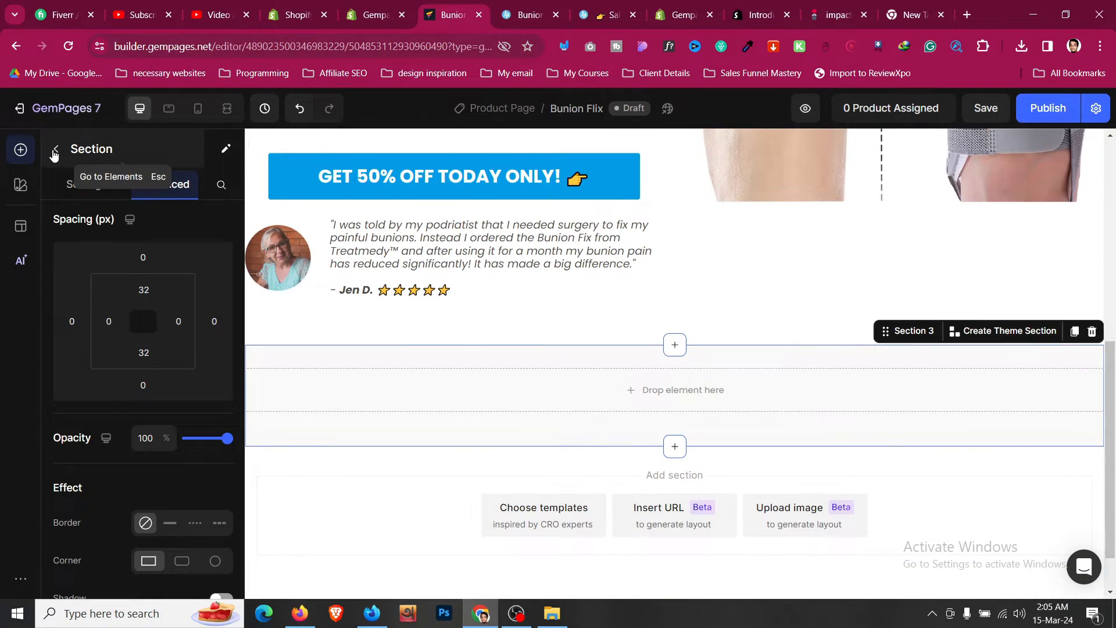
click(518, 18)
scroll(518, 266, down, 4)
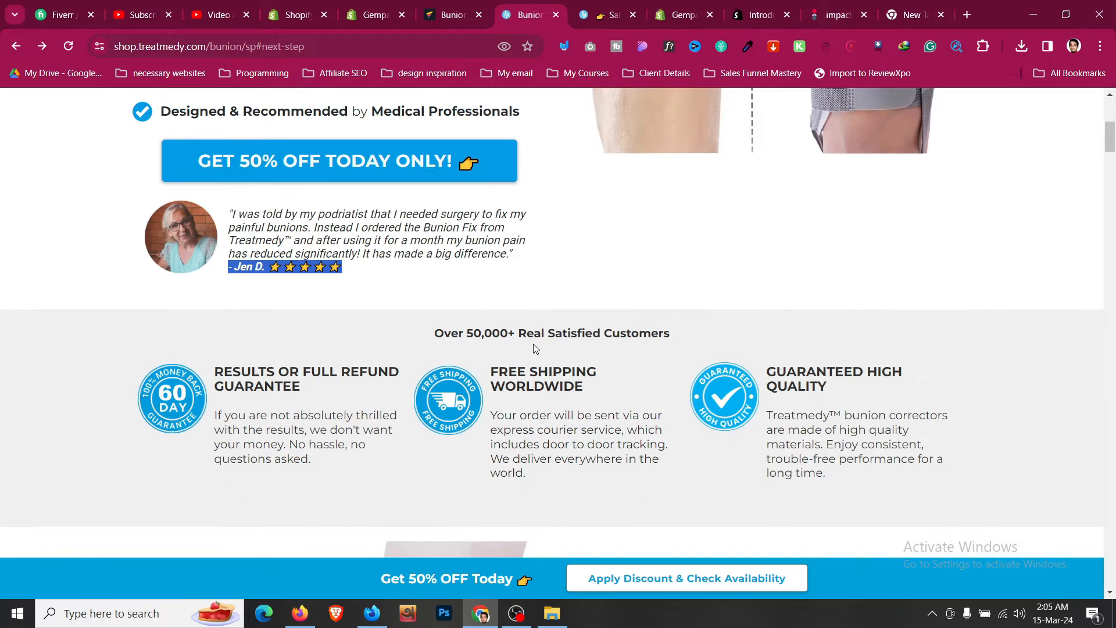
click(538, 332)
click(456, 6)
scroll(513, 329, up, 8)
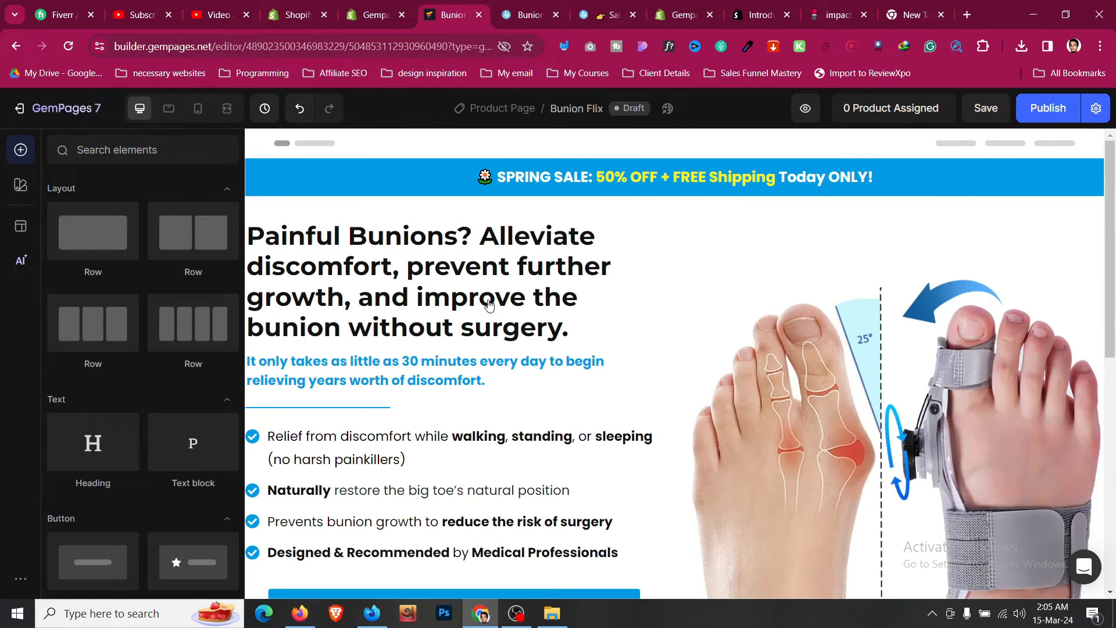
click(319, 255)
key(ctrl+d)
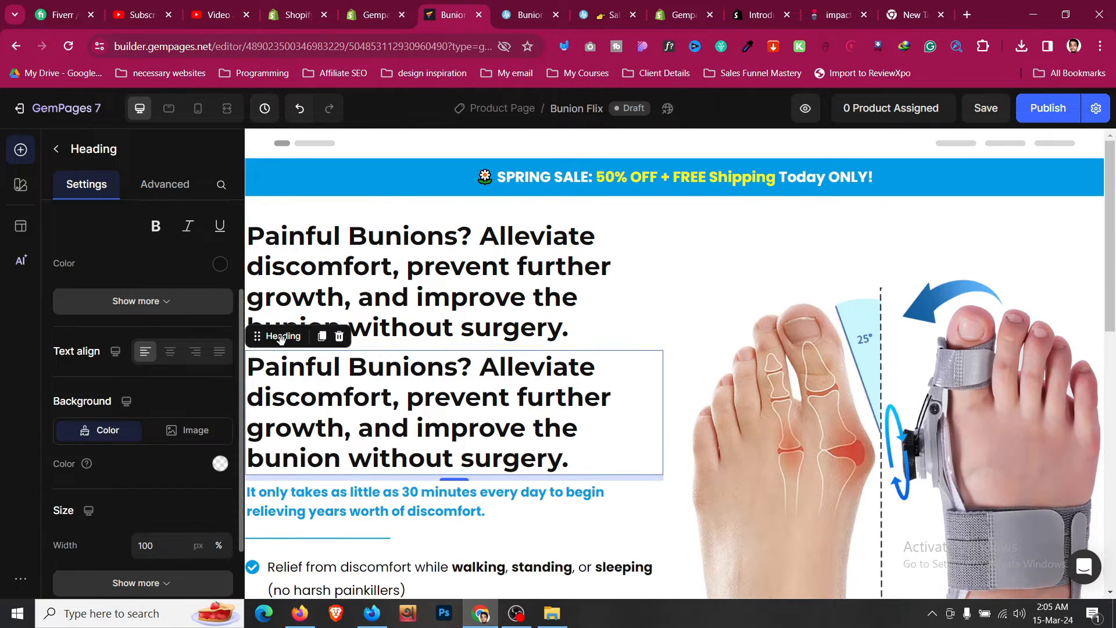
drag(283, 336, 656, 496)
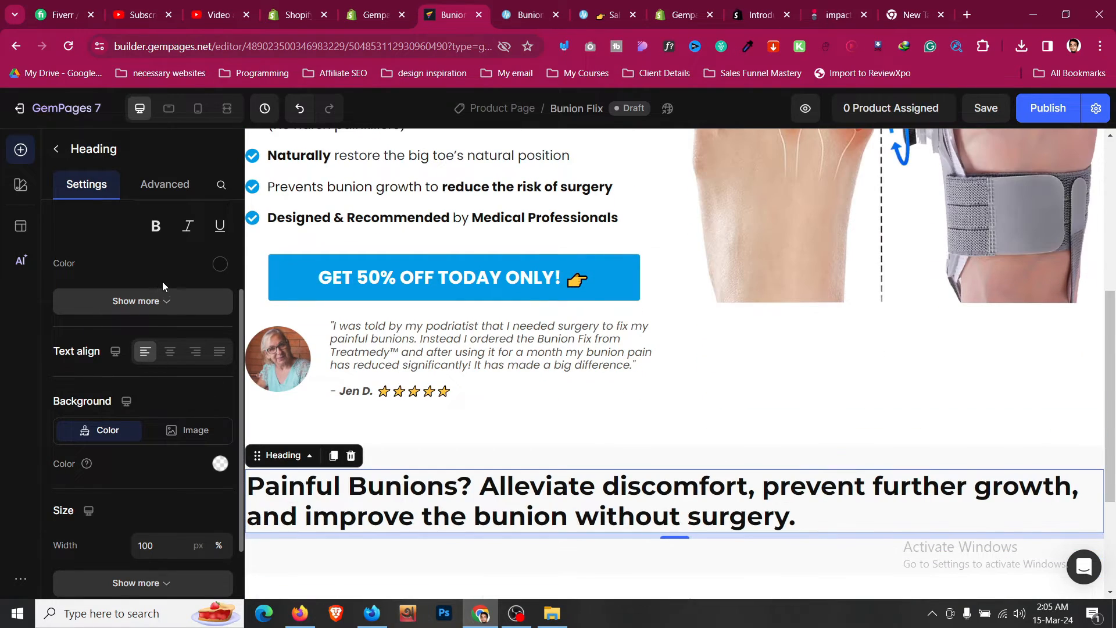
- Reduce the copied heading's font size to 25 and center-align it
scroll(163, 291, up, 3)
click(145, 336)
click(145, 336)
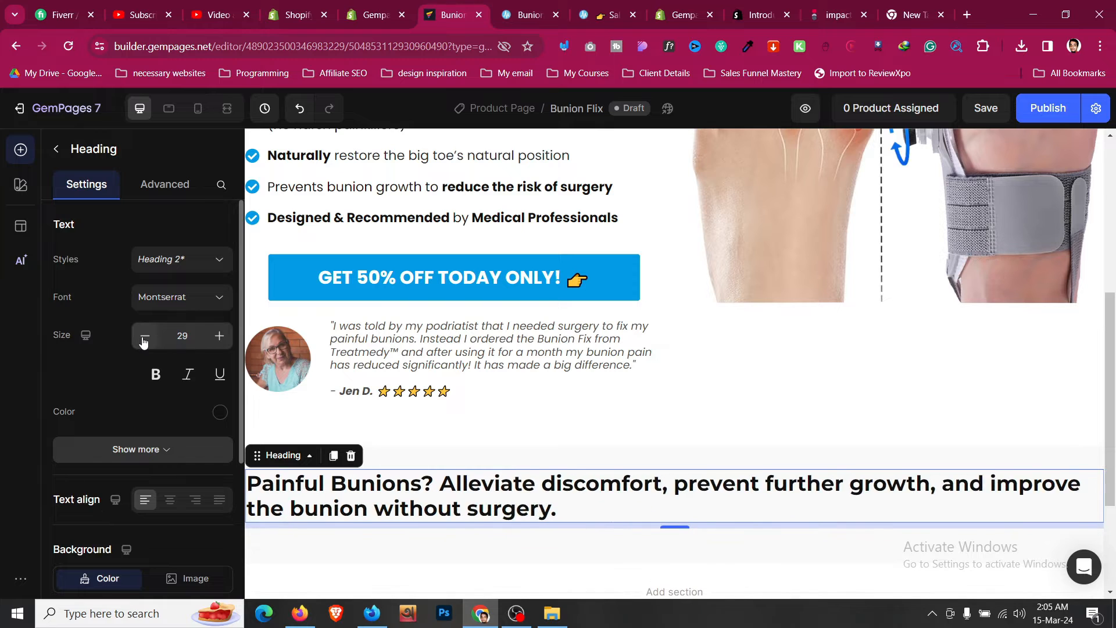
click(145, 336)
click(145, 336)
click(170, 500)
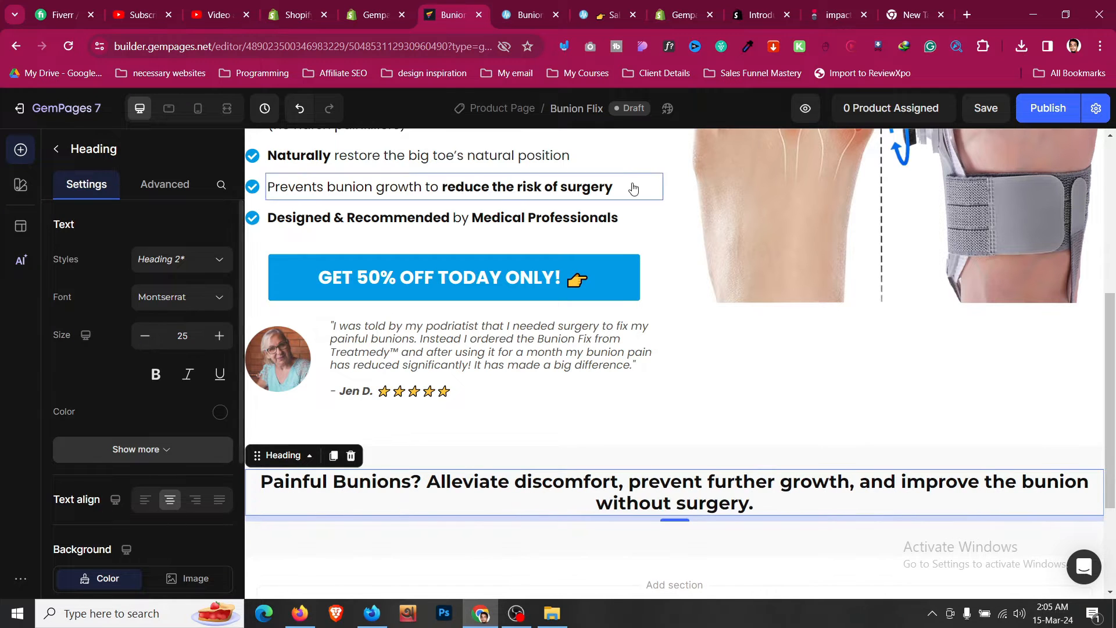
- Replace the copied heading's text with "Over 50,000+ Real Satisfied Customers" copied from the sales page
key(ctrl+Tab)
triple_click(517, 332)
key(ctrl+c)
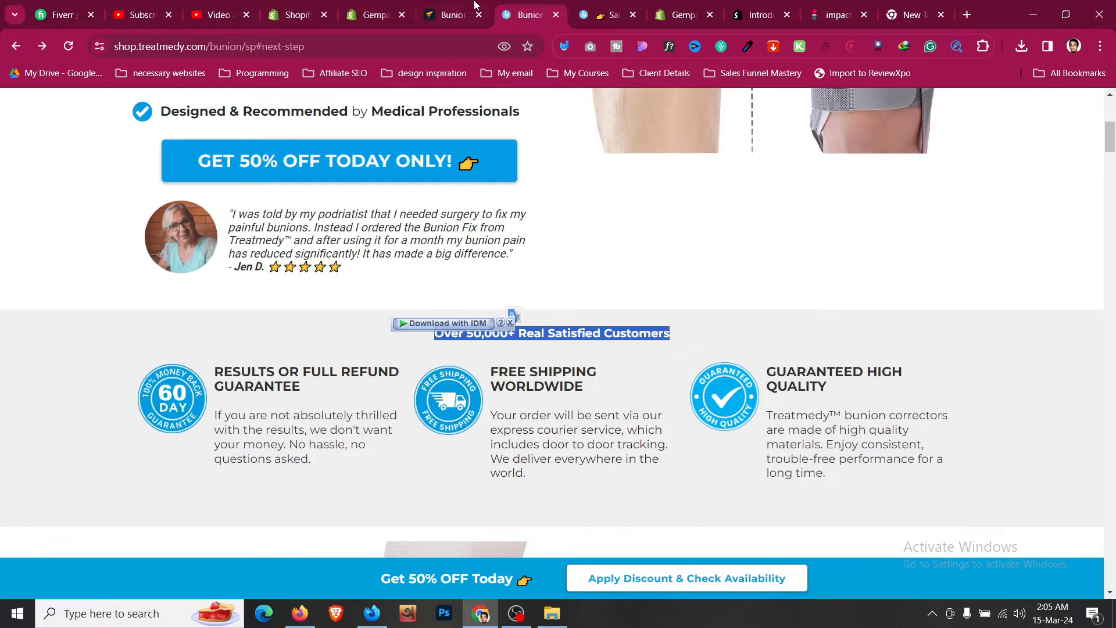
key(ctrl+shift+Tab)
click(599, 498)
key(ctrl+a)
key(ctrl+v)
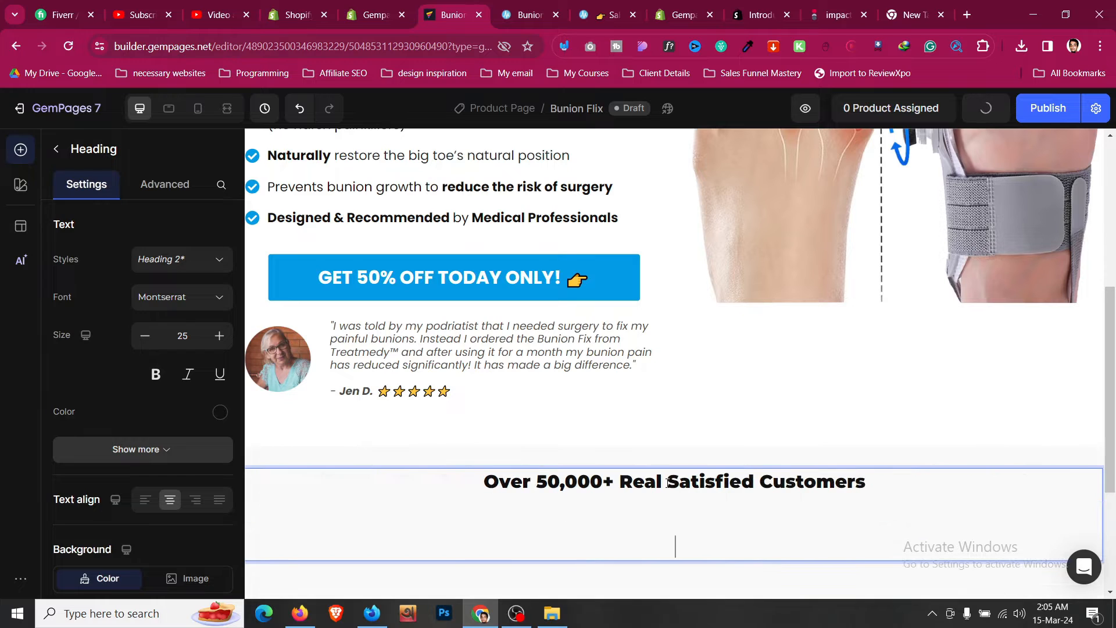
key(BackSpace)
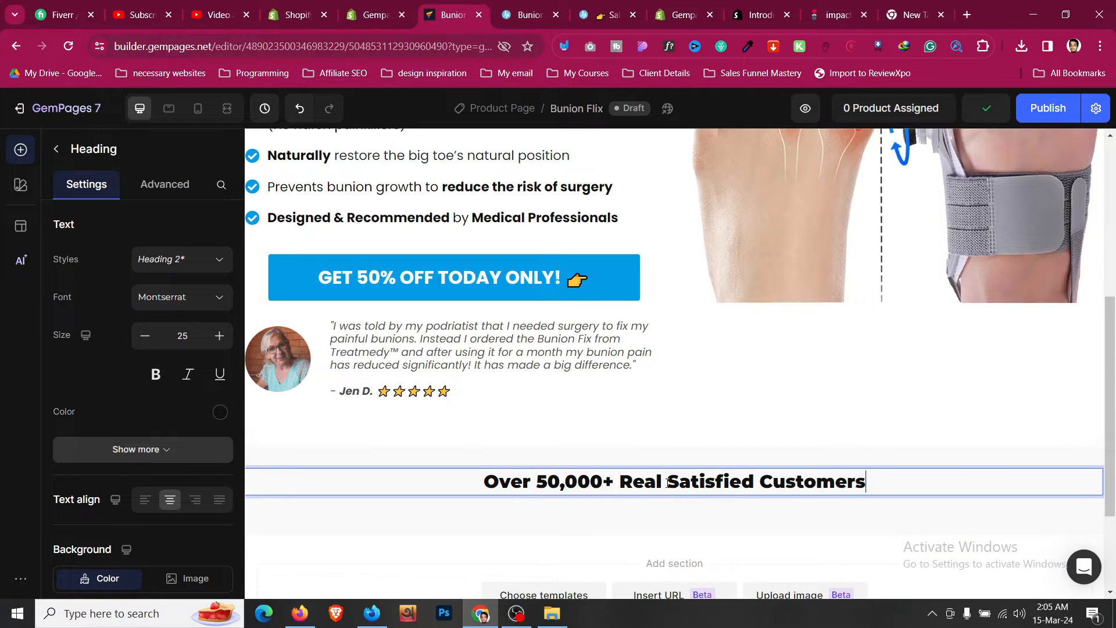
- Set the new heading's font weight to Medium
key(ctrl+a)
click(855, 448)
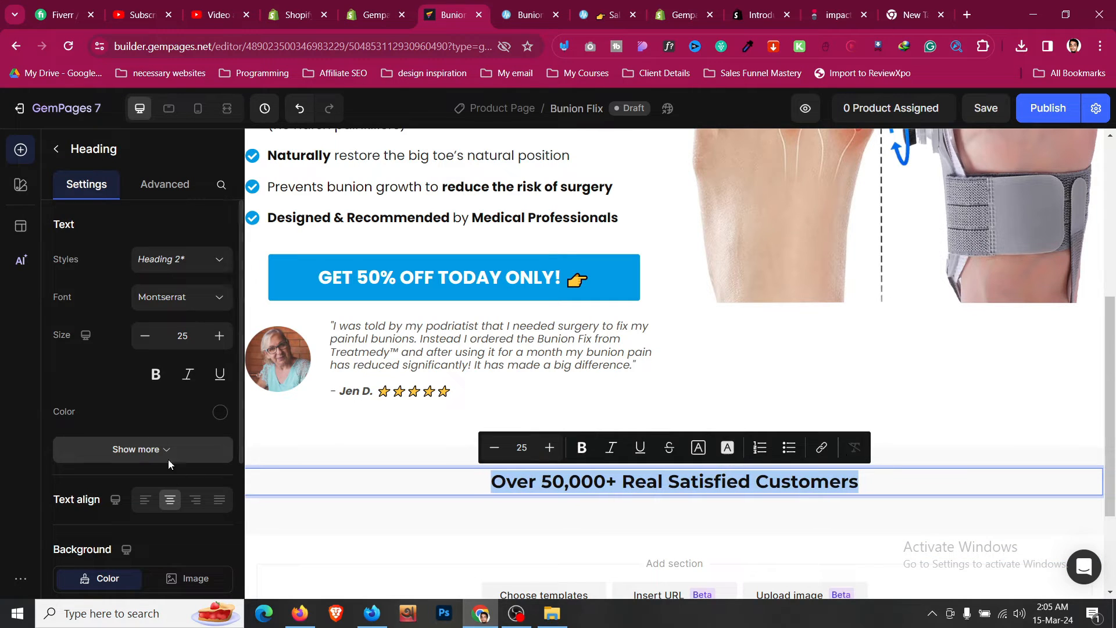
click(181, 449)
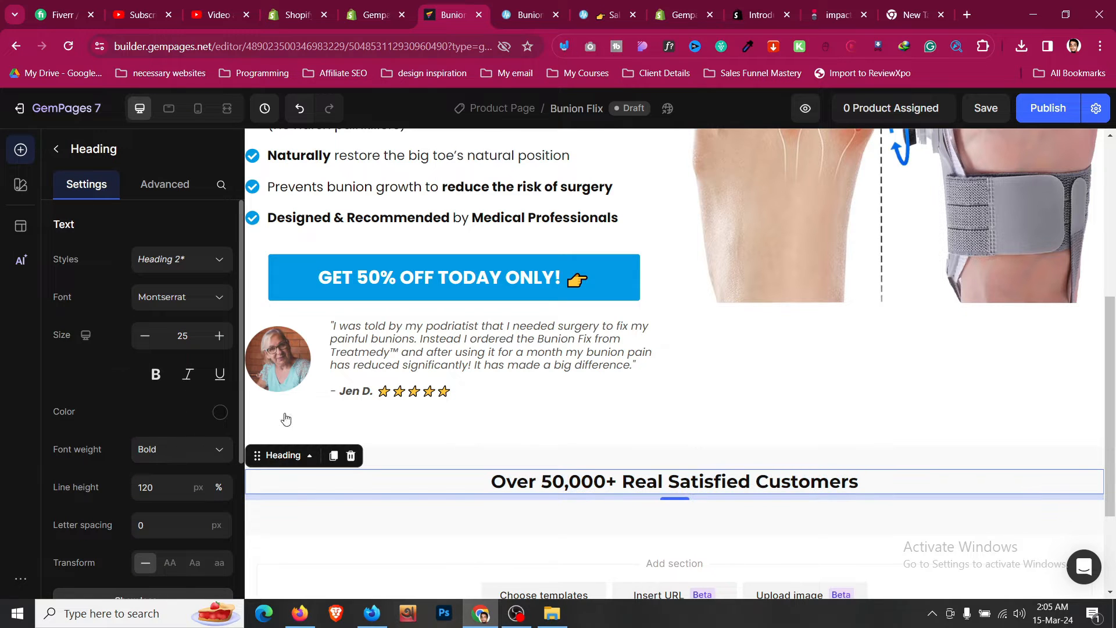
click(152, 451)
click(176, 284)
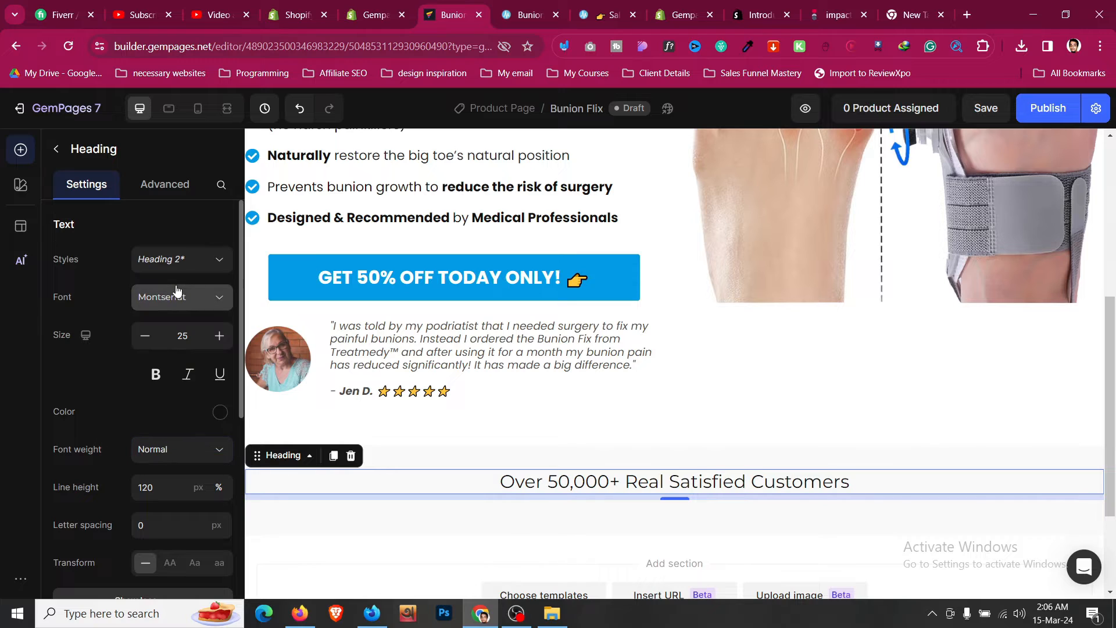
click(179, 448)
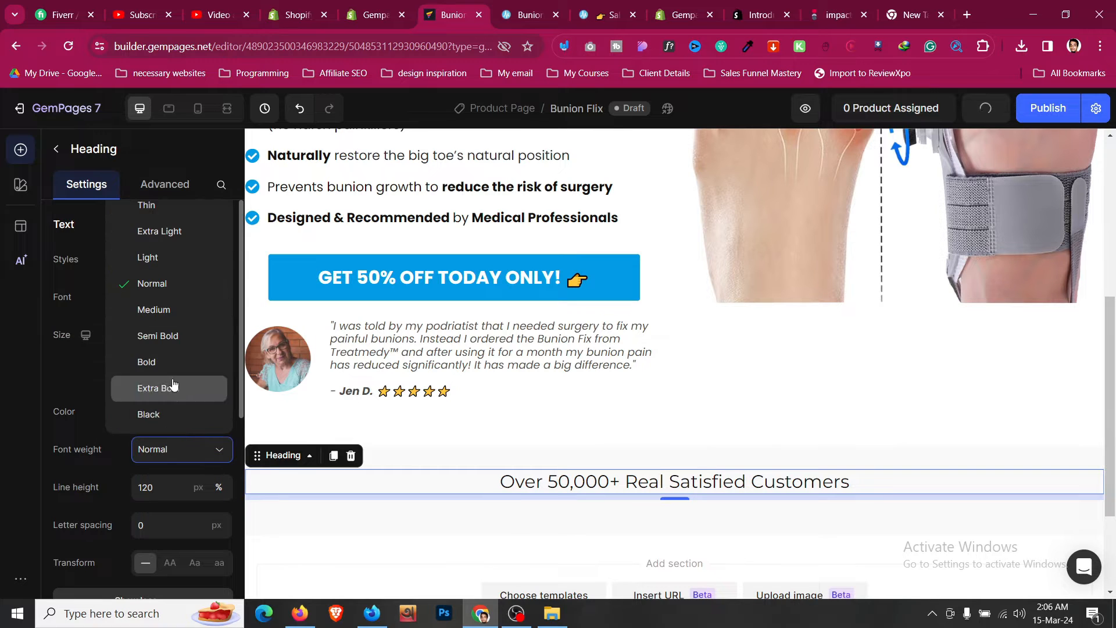
click(170, 315)
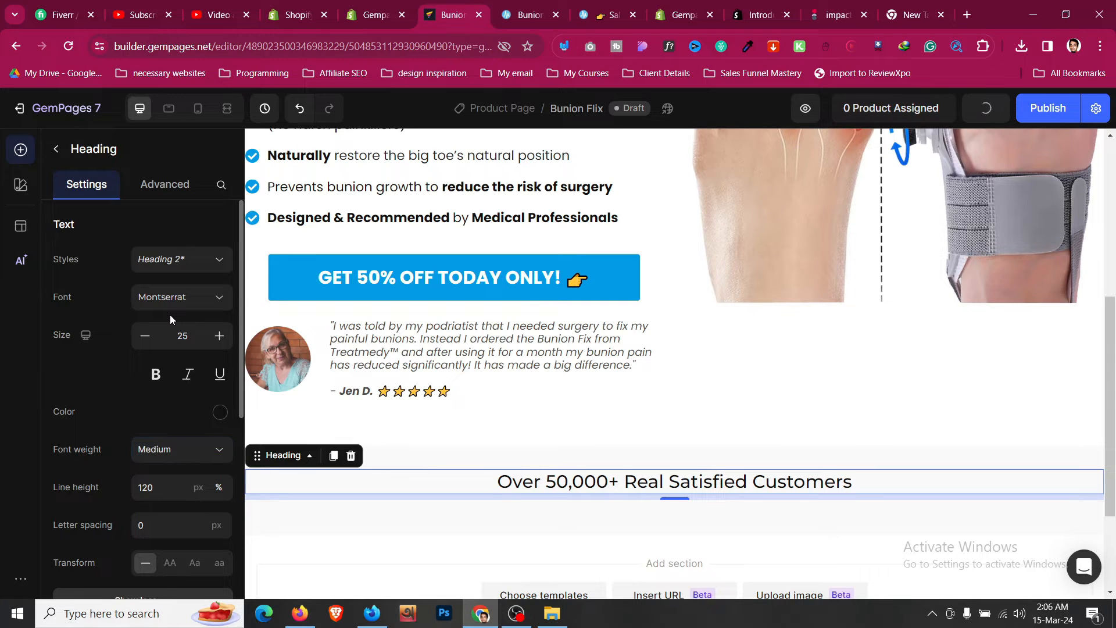
- Compare the new heading with the customer guarantee section on the sales page
click(529, 465)
scroll(545, 393, down, 1)
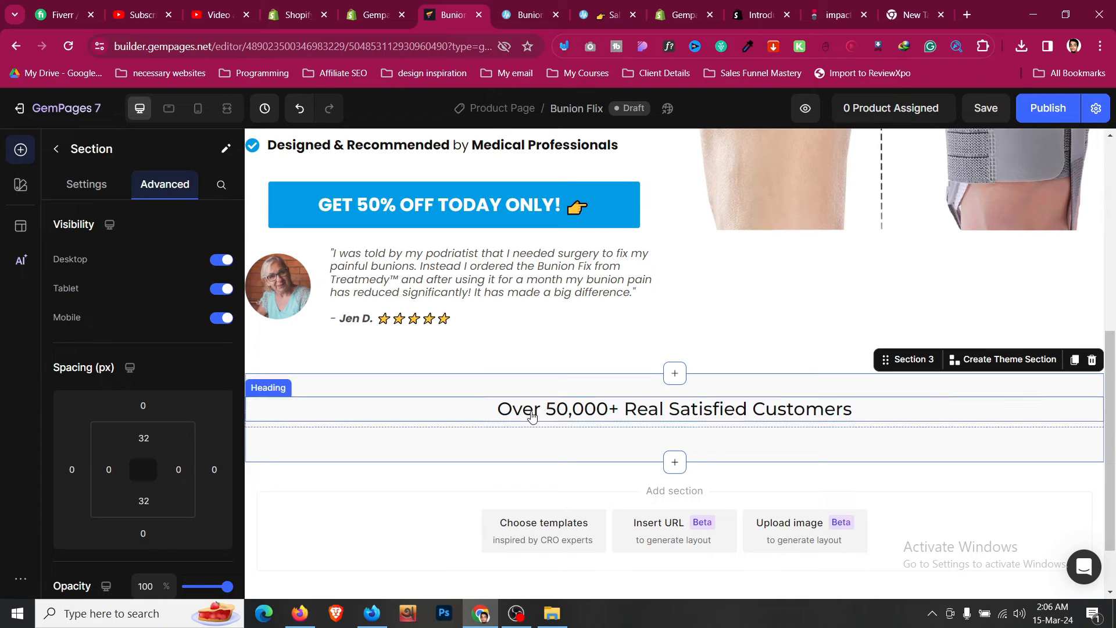
click(531, 412)
click(534, 5)
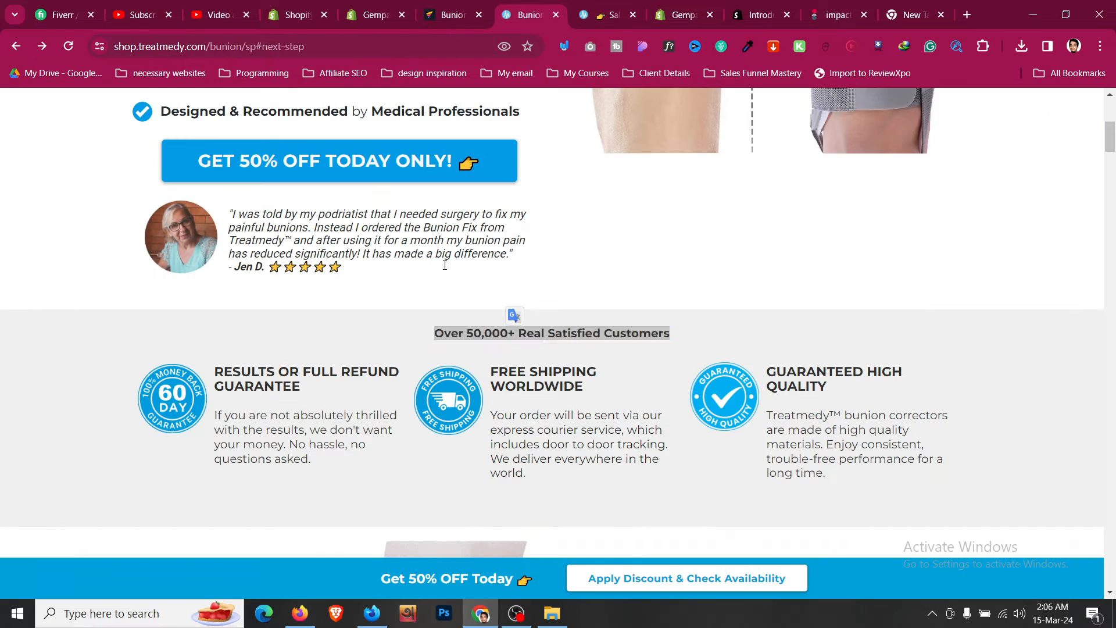
scroll(445, 296, down, 1)
click(407, 312)
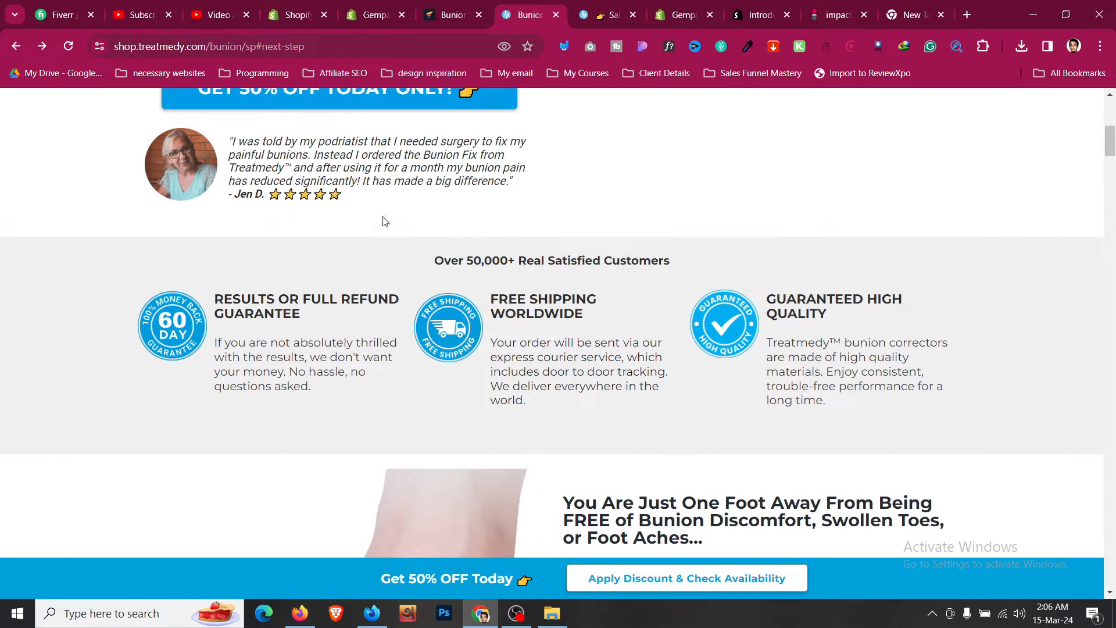
click(456, 5)
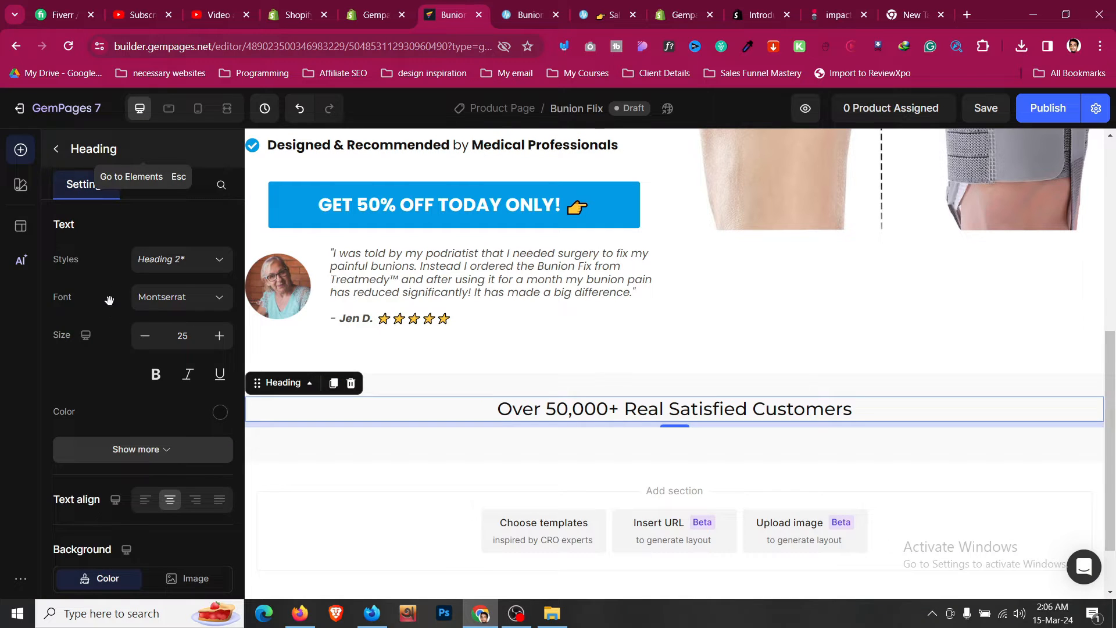
- Add a three-column row below the "Over 50,000+ Real Satisfied Customers" heading
key(Escape)
scroll(109, 301, down, 2)
scroll(109, 301, up, 2)
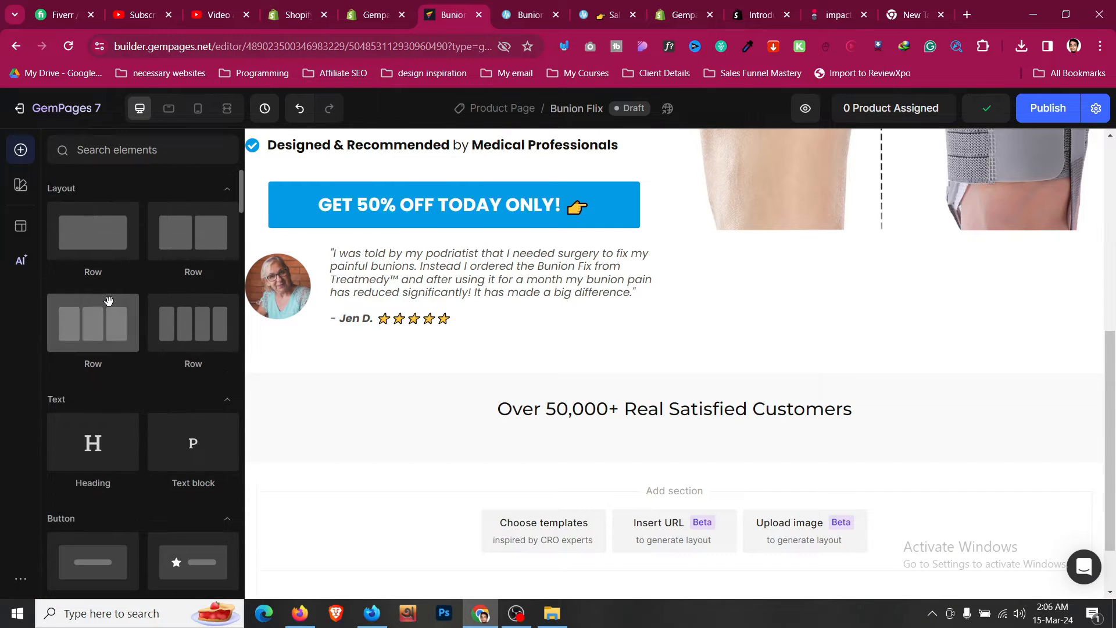
drag(113, 312, 632, 431)
- Examine the three guarantee columns under the customers heading on the sales page
click(525, 14)
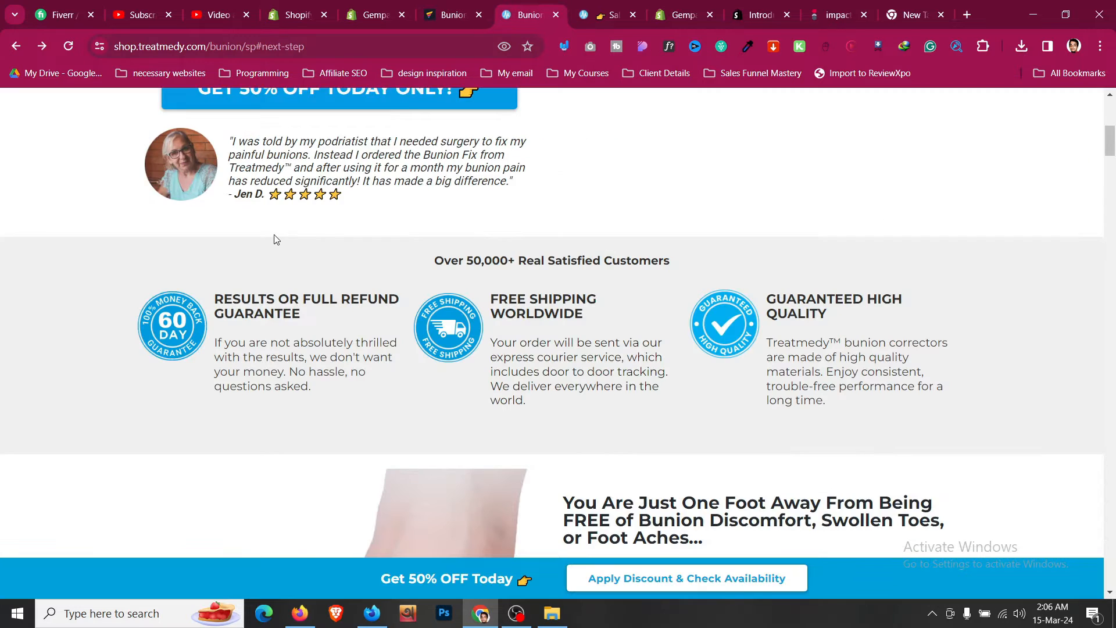
scroll(276, 239, down, 2)
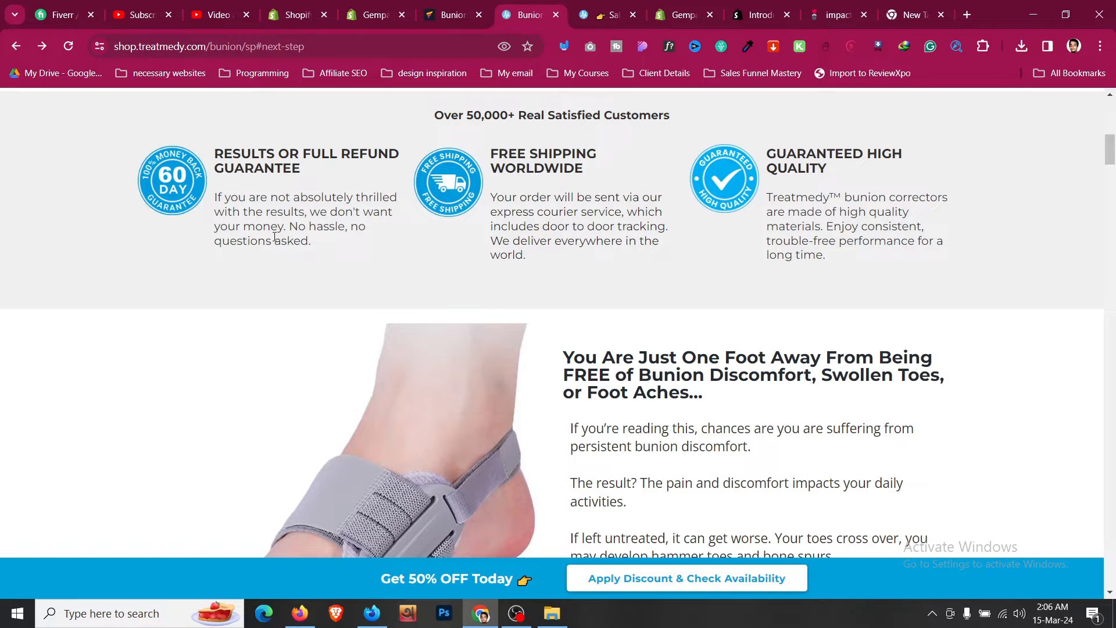
drag(248, 160, 369, 243)
click(373, 243)
click(455, 11)
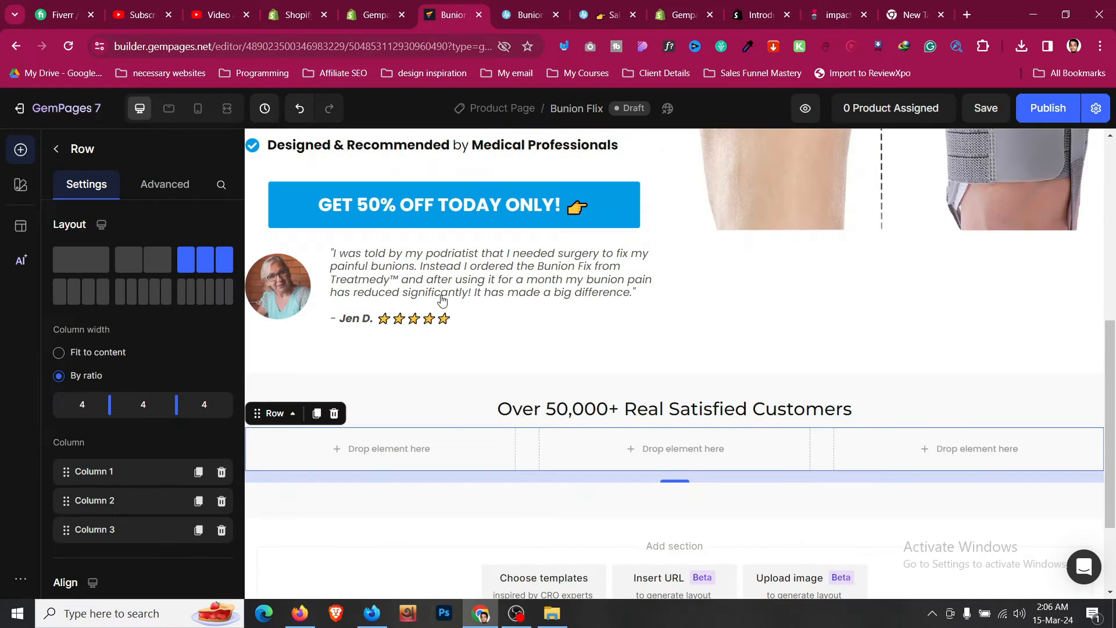
scroll(443, 301, down, 1)
click(529, 14)
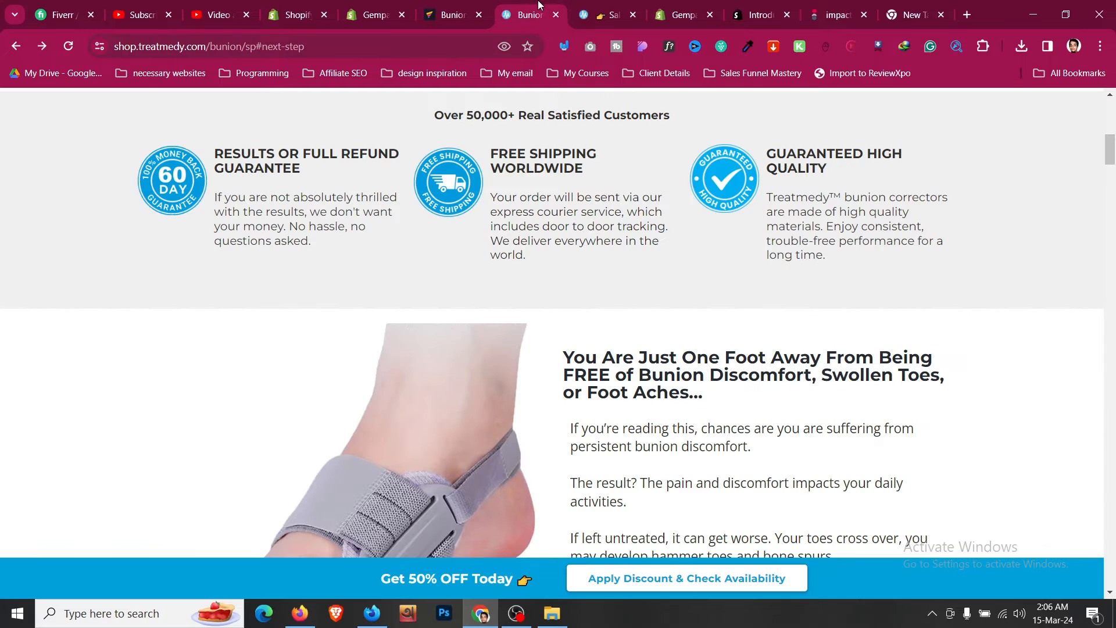
click(483, 6)
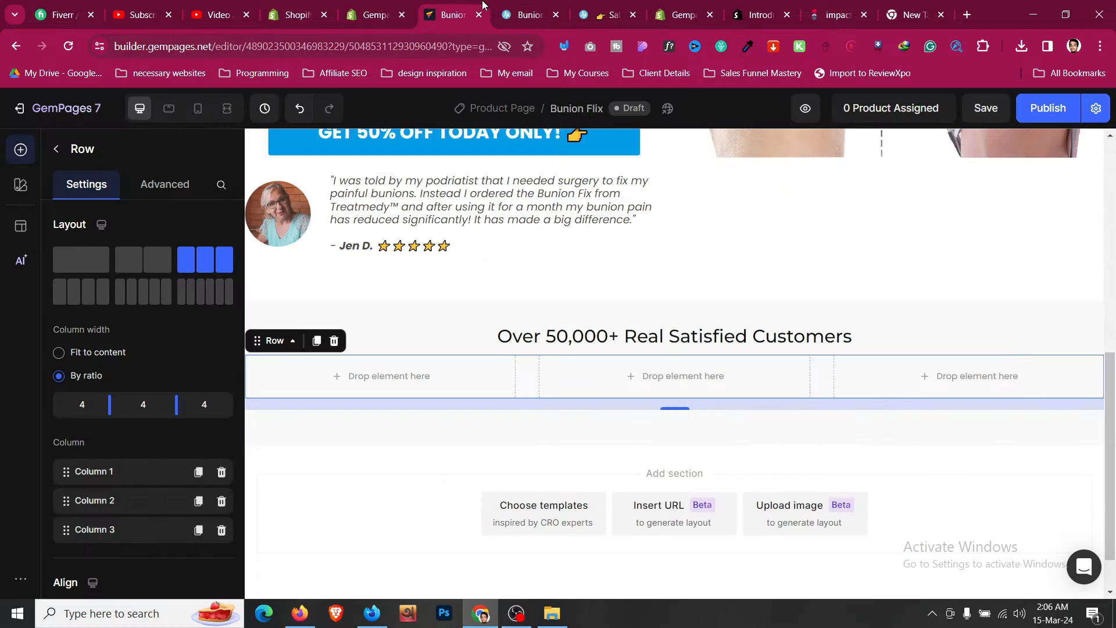
- Set the first column's top and bottom padding to 12 px (M)
click(59, 153)
drag(93, 233, 339, 365)
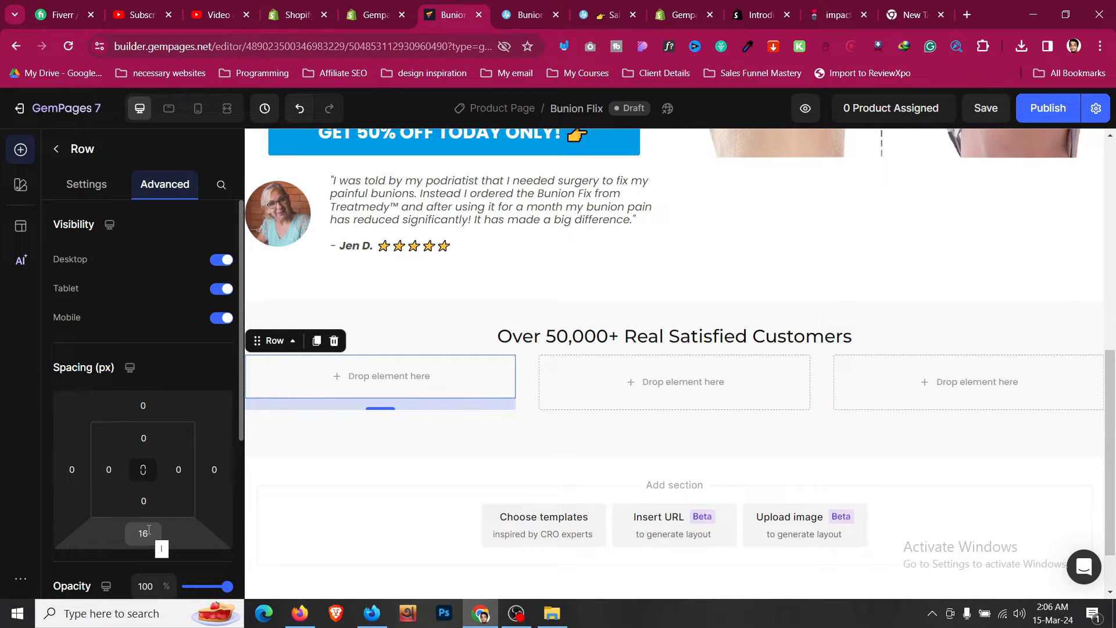
click(144, 438)
scroll(150, 460, down, 1)
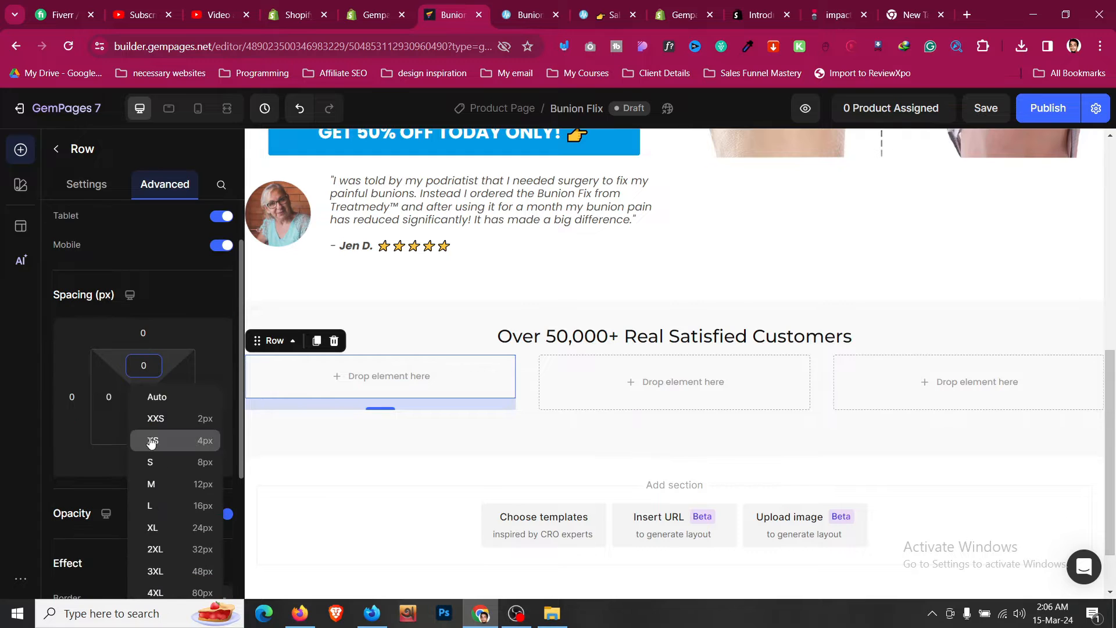
click(151, 484)
click(144, 429)
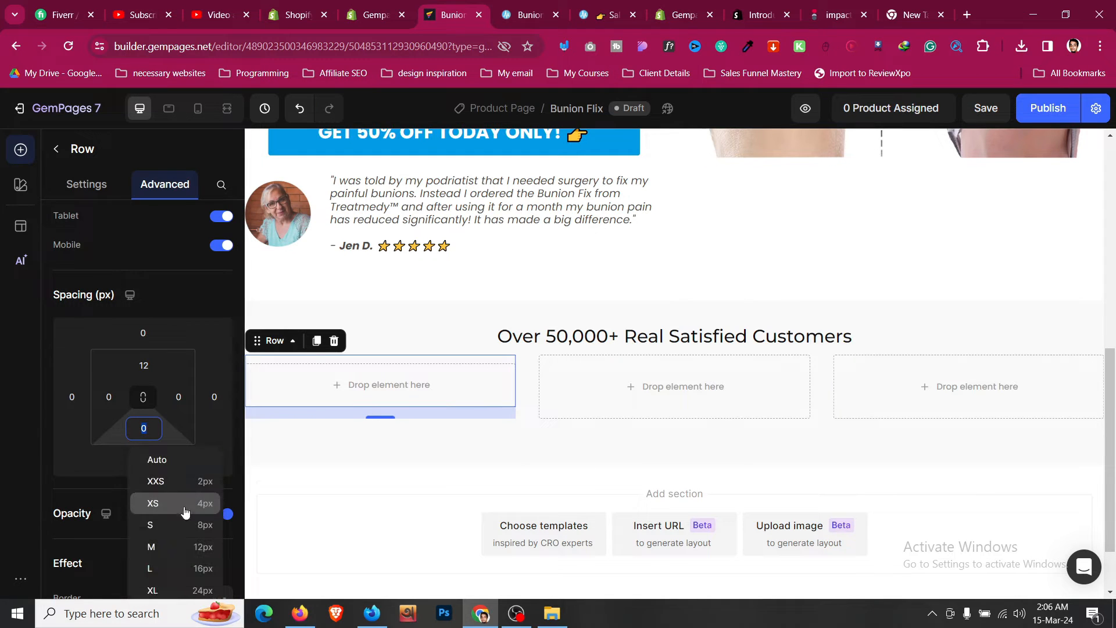
click(190, 545)
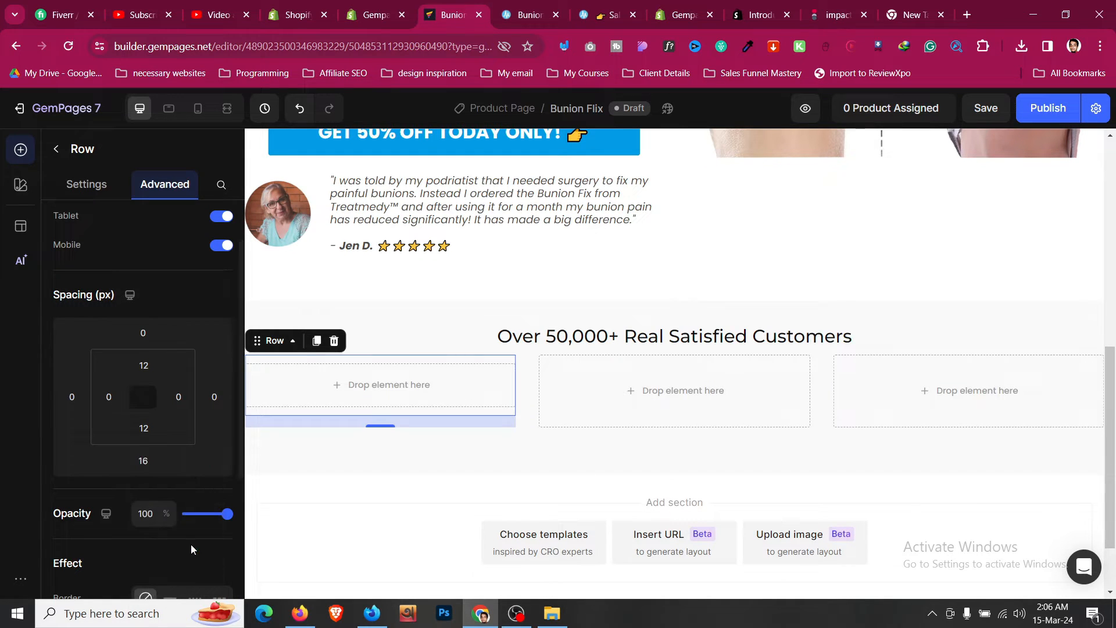
- Add an Image element into the first column of the new row
click(56, 150)
scroll(108, 348, down, 5)
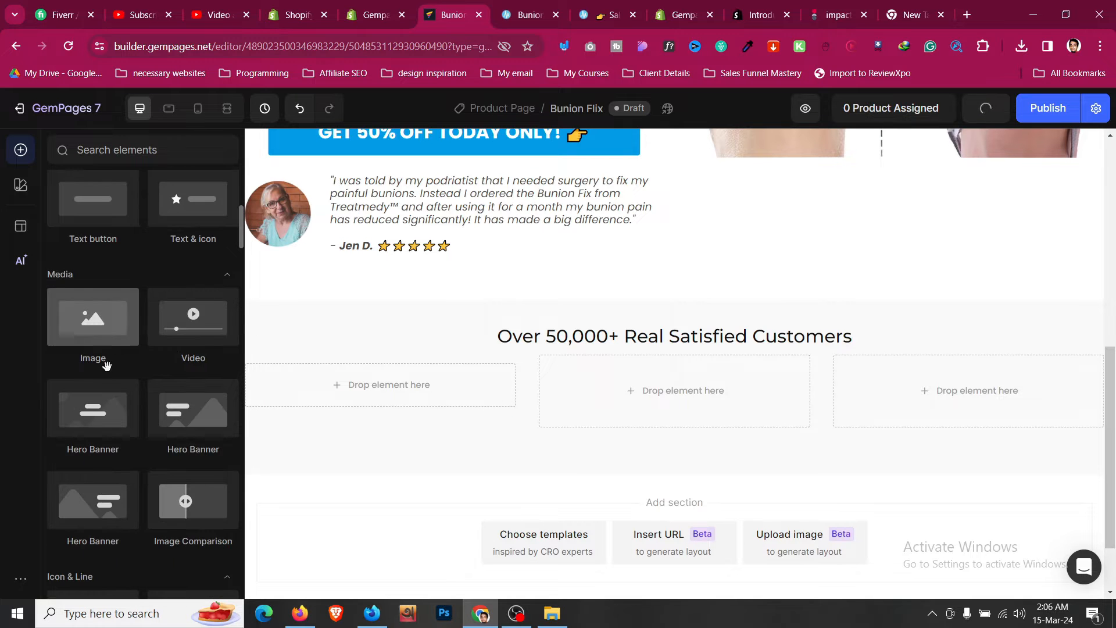
drag(114, 338, 349, 381)
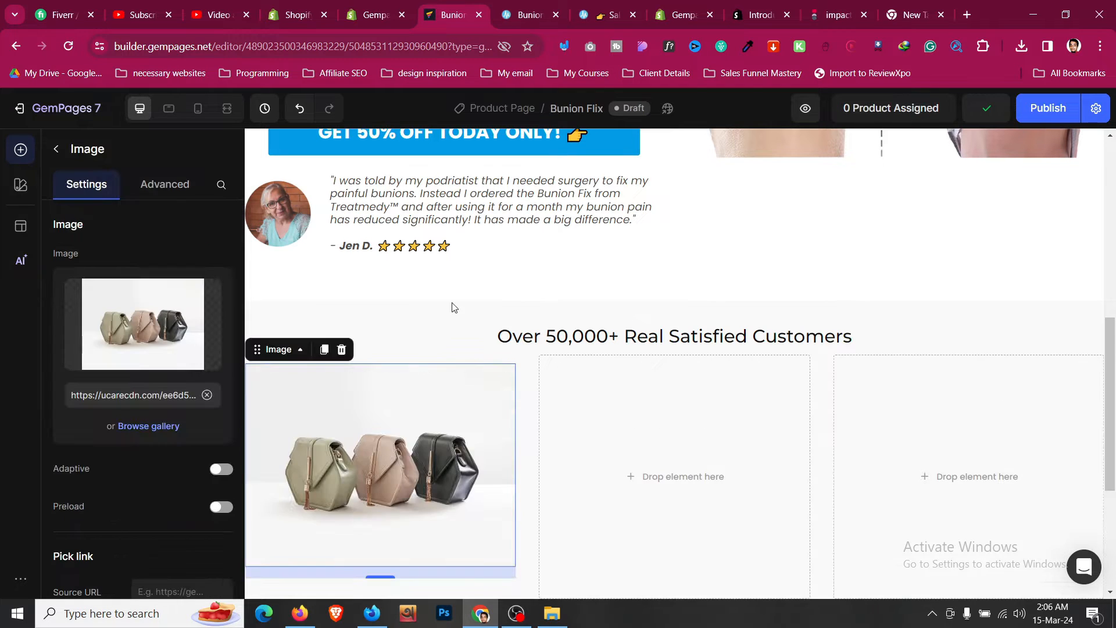
- Replace the placeholder image with the 60-day money-back badge image address copied from the sales page
click(546, 4)
scroll(358, 267, down, 4)
scroll(358, 267, up, 5)
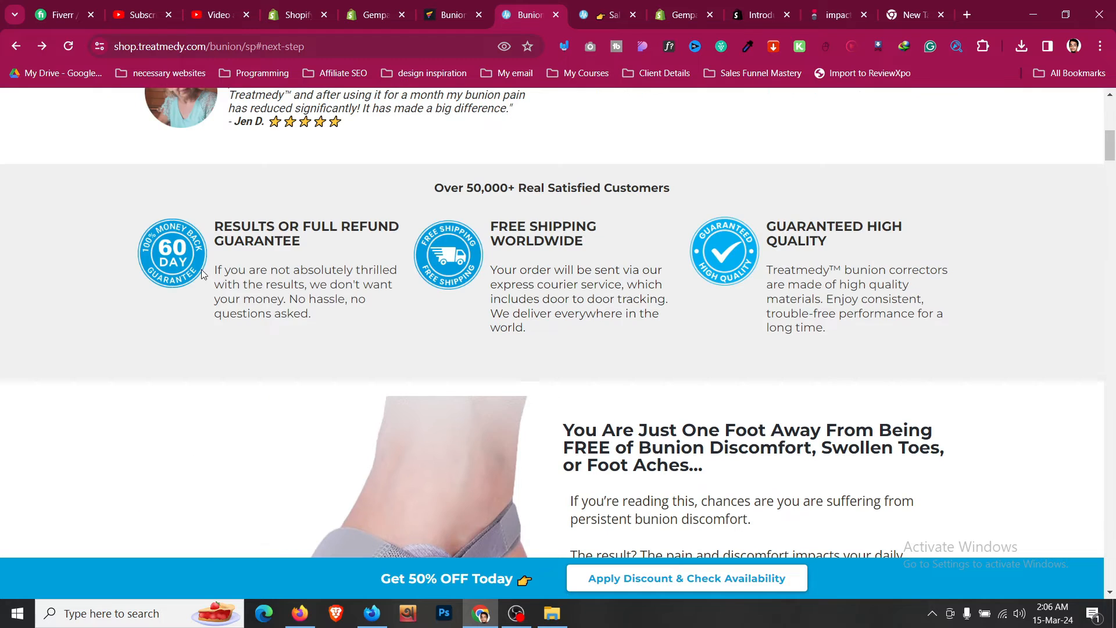
right_click(162, 258)
click(229, 335)
click(474, 8)
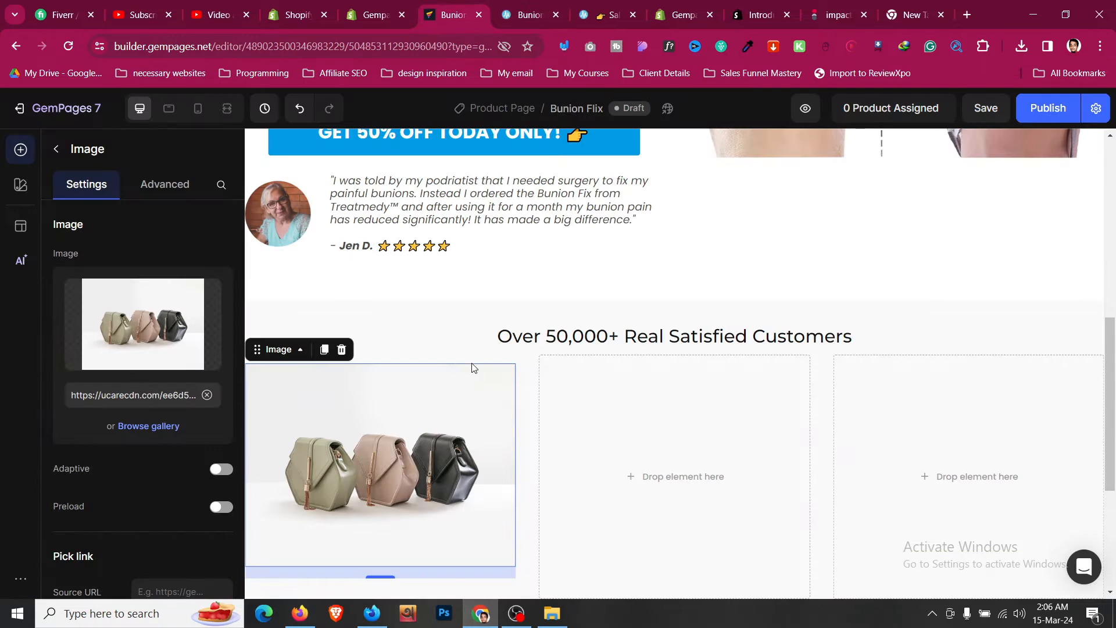
click(207, 395)
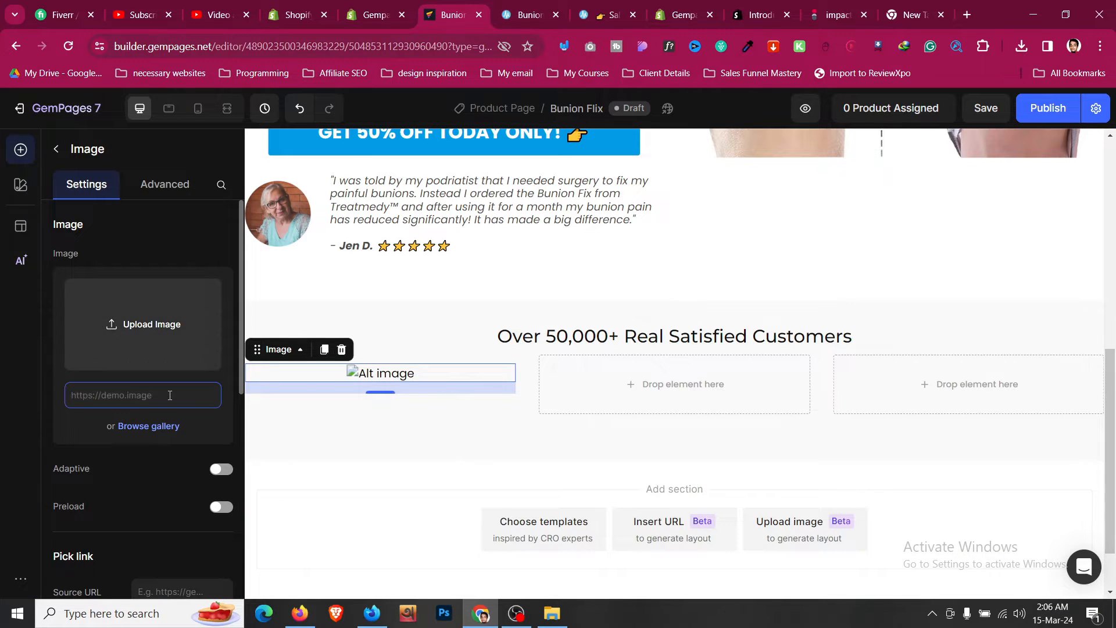
key(ctrl+v)
- Set the badge image's width to 90 px
scroll(176, 477, down, 1)
scroll(176, 477, down, 5)
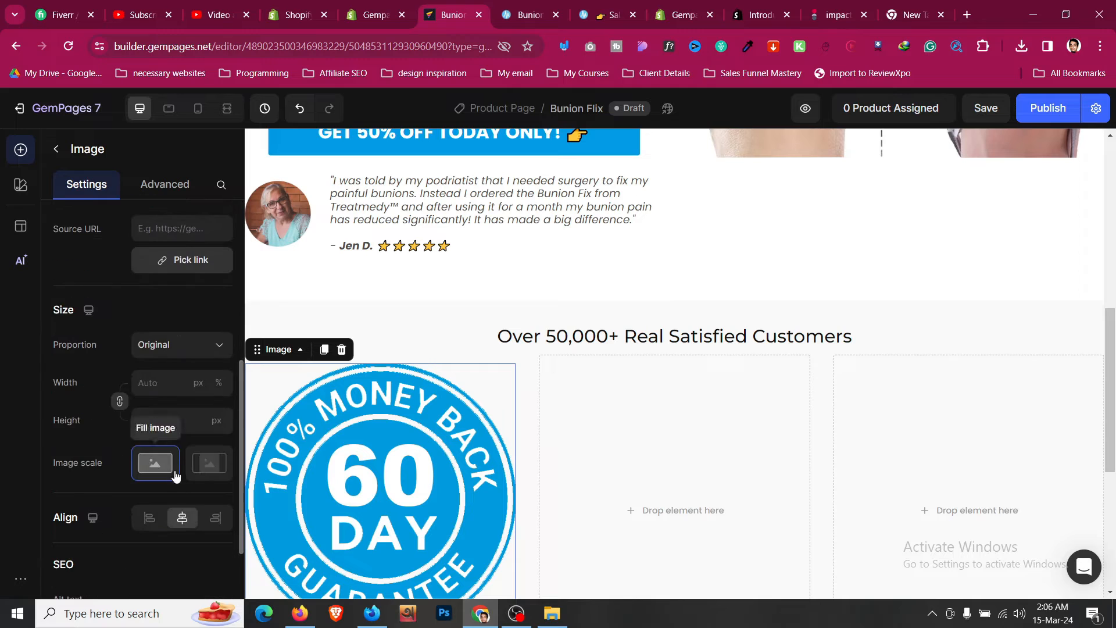
click(177, 388)
text(60)
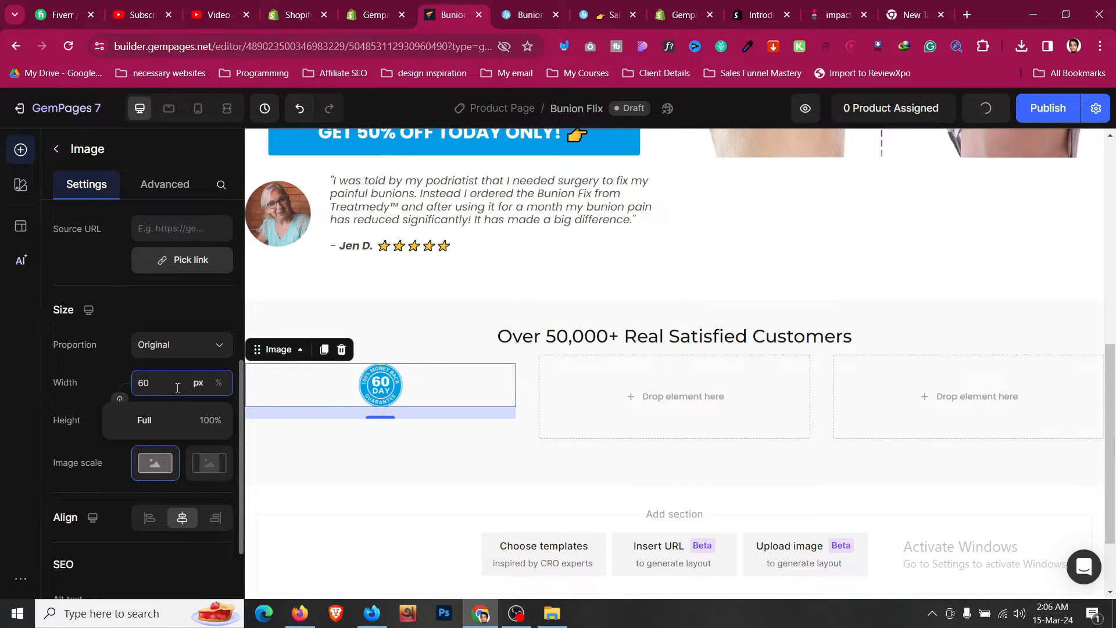
key(Up)
key(Up)
key(Up)
key(Up)
key(Up)
key(Up)
key(Up)
key(Up)
key(Up)
key(Up)
key(Up)
key(Up)
key(Up)
key(Up)
key(Up)
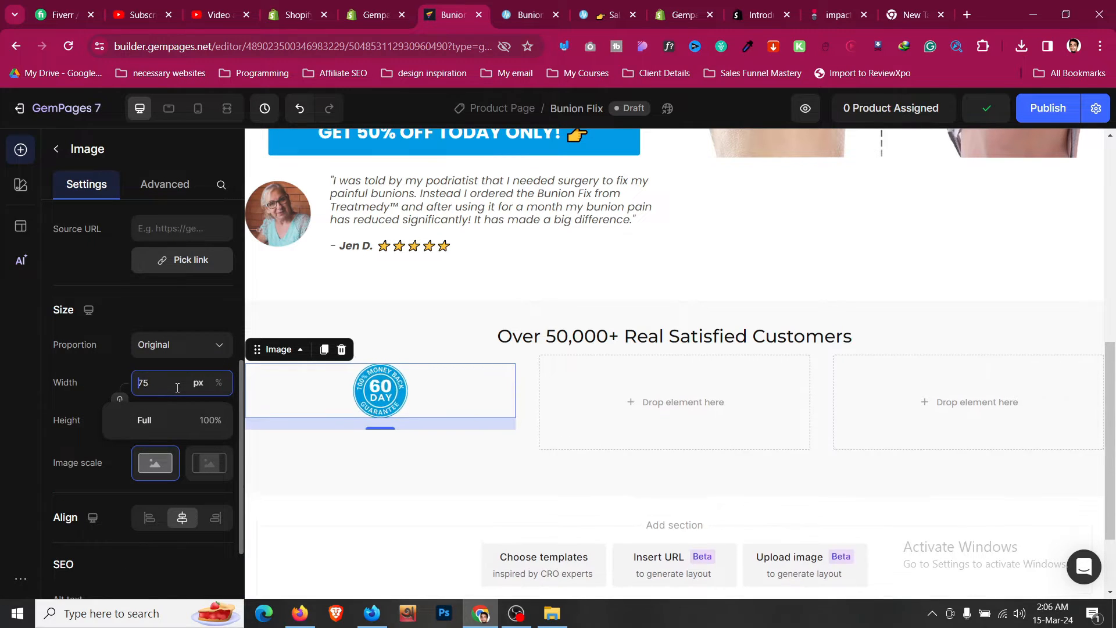
key(Up)
key(Up)
key(Up)
key(Up)
key(Up)
key(Up)
key(Up)
key(Up)
key(Up)
key(Up)
key(Up)
key(Up)
key(Up)
key(Up)
key(Up)
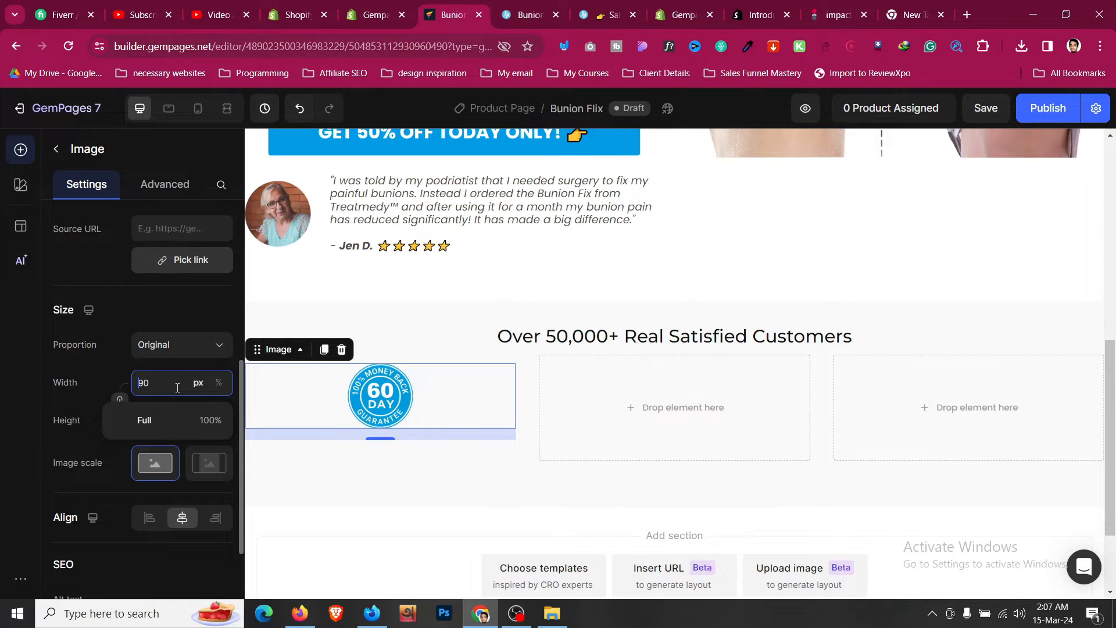
click(541, 5)
click(451, 15)
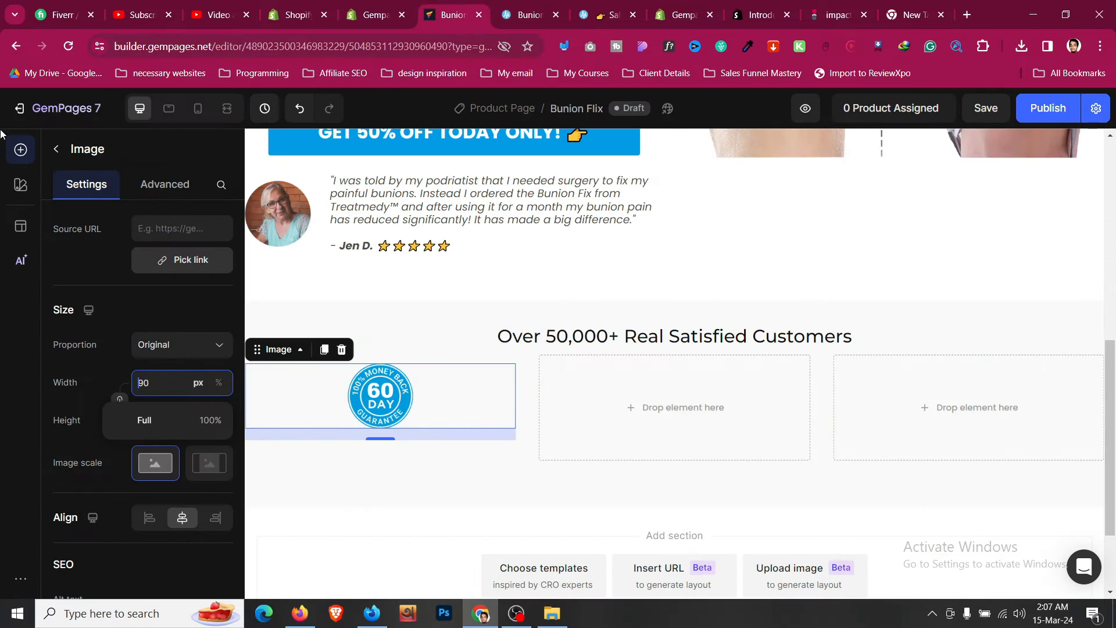
- Add a heading below the badge, apply the Heading 5 style and center-align it
click(56, 148)
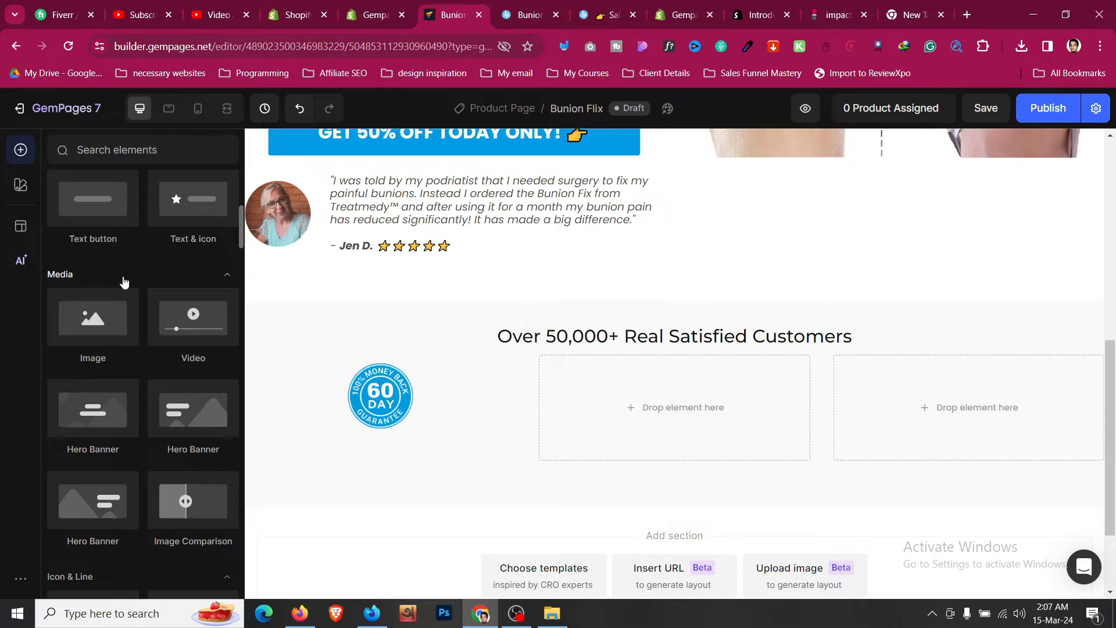
scroll(124, 282, up, 5)
drag(96, 442, 377, 409)
click(175, 259)
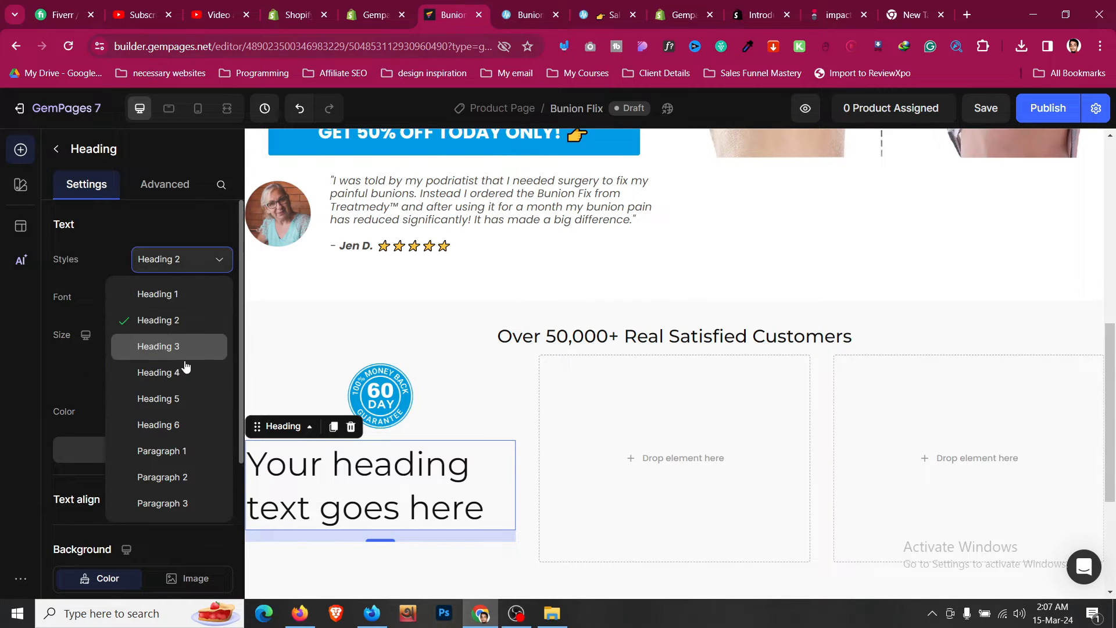
click(184, 398)
click(169, 500)
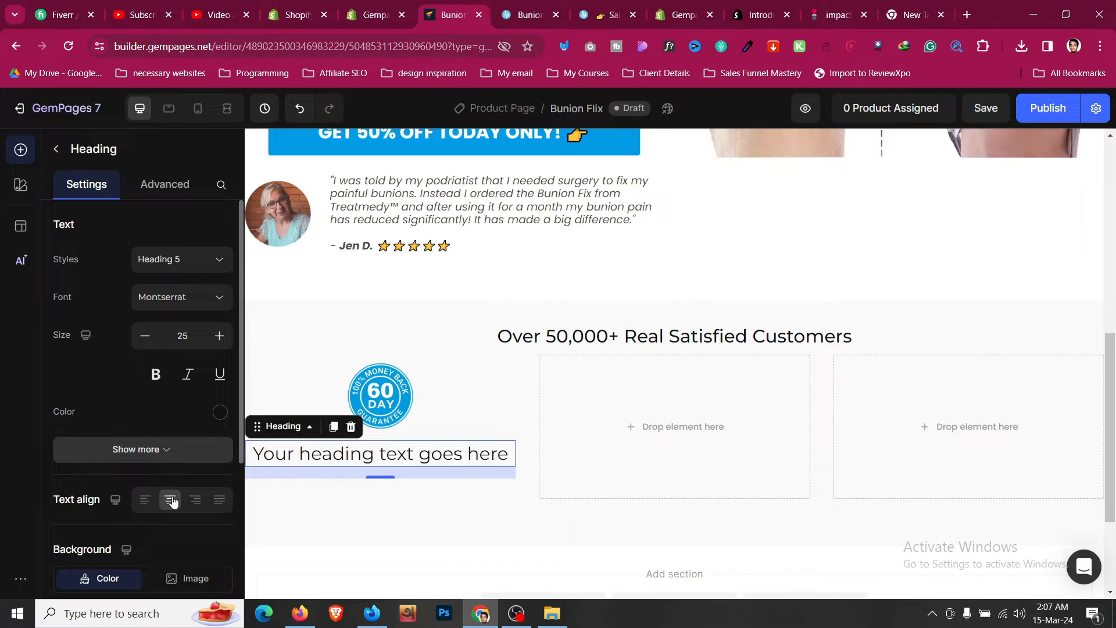
- Replace the heading text with "RESULTS OR FULL REFUND GUARANTEE" copied from the sales page
click(530, 13)
triple_click(299, 226)
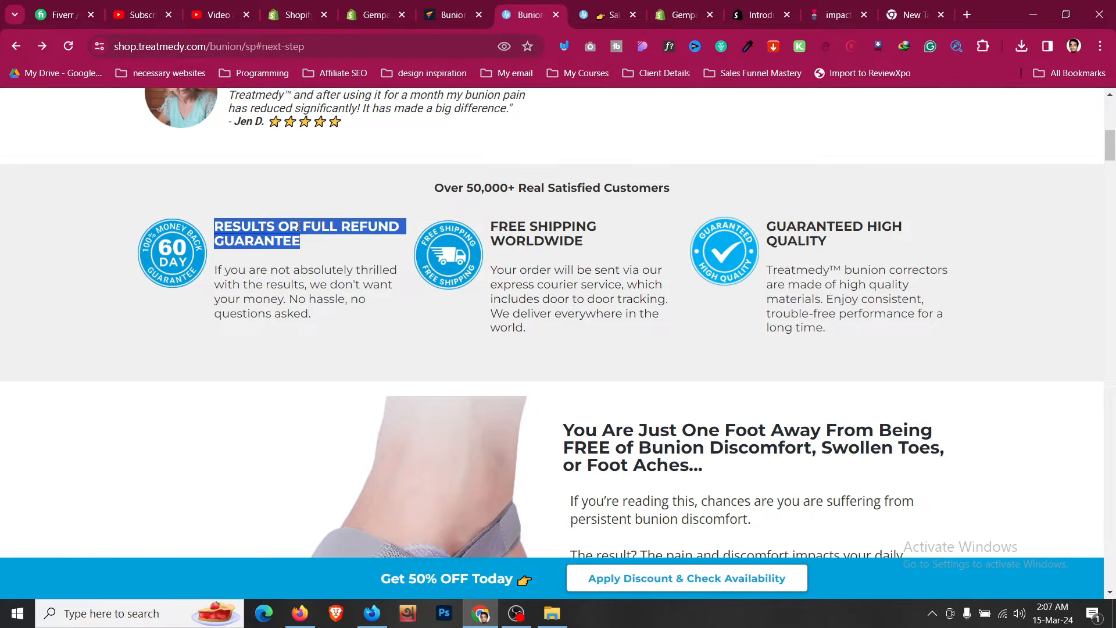
click(473, 6)
click(437, 465)
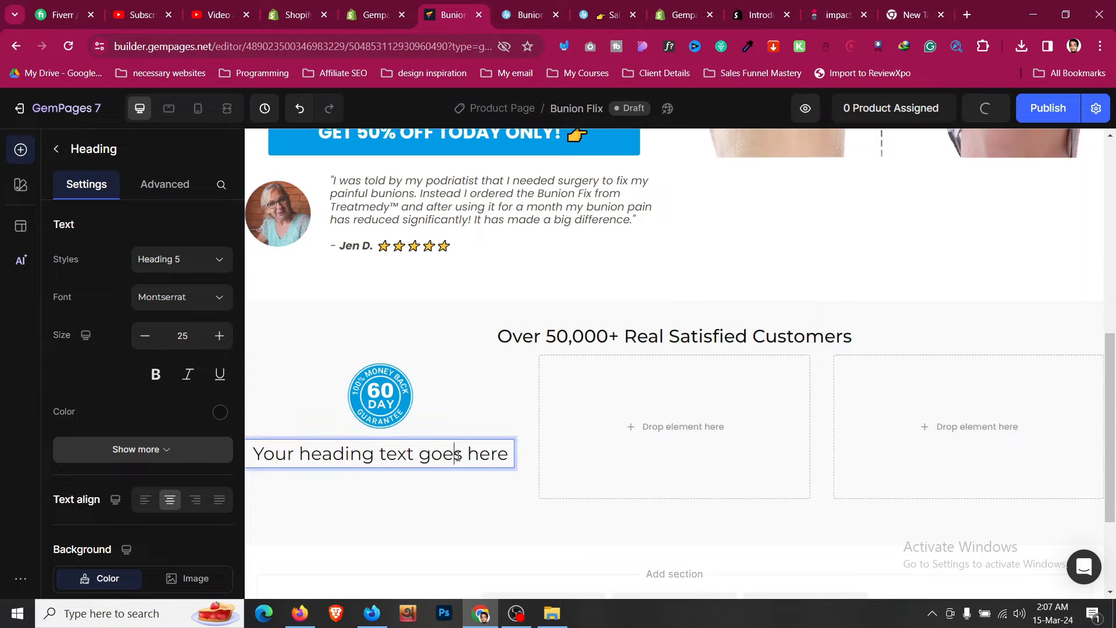
key(ctrl+a)
key(ctrl+v)
key(BackSpace)
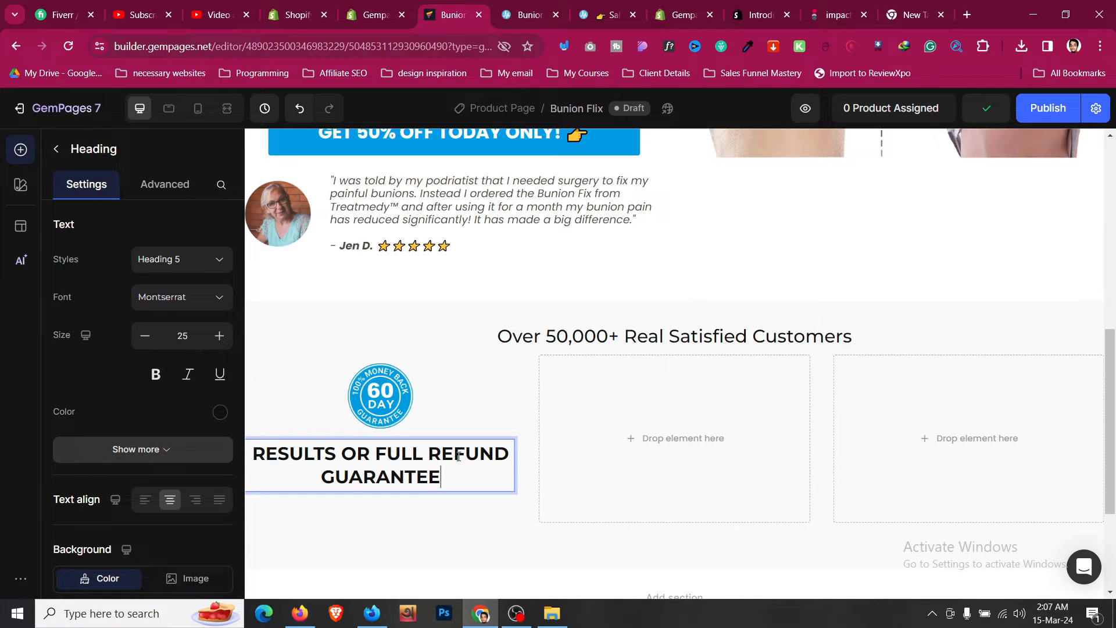
- Clear the heading text's formatting and set its font size to 20
key(ctrl+a)
click(622, 428)
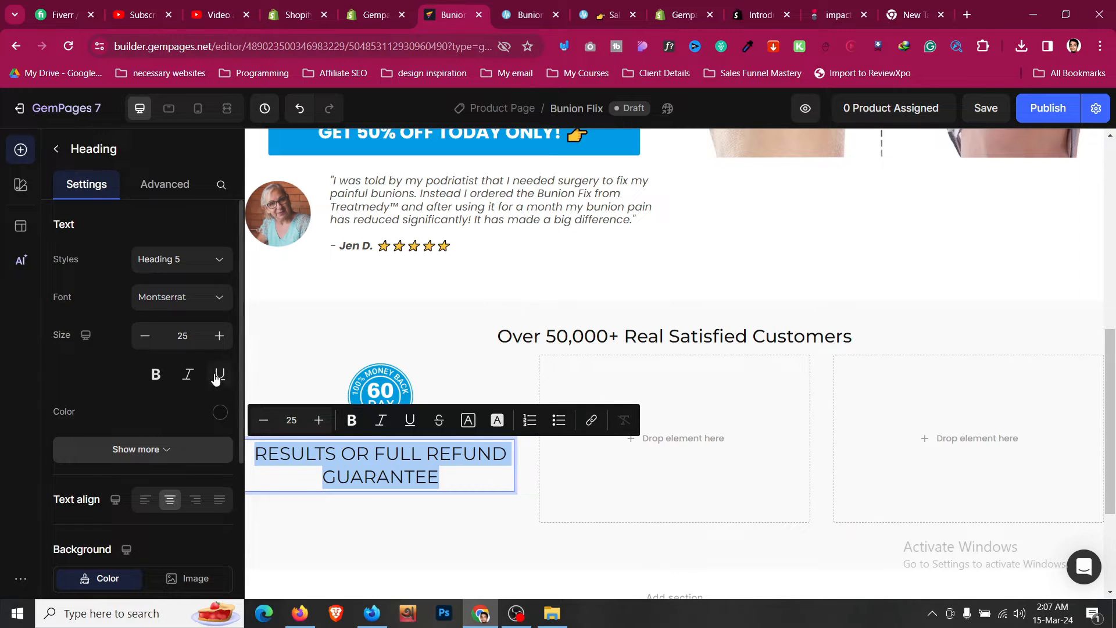
click(146, 337)
click(146, 336)
click(146, 336)
click(145, 336)
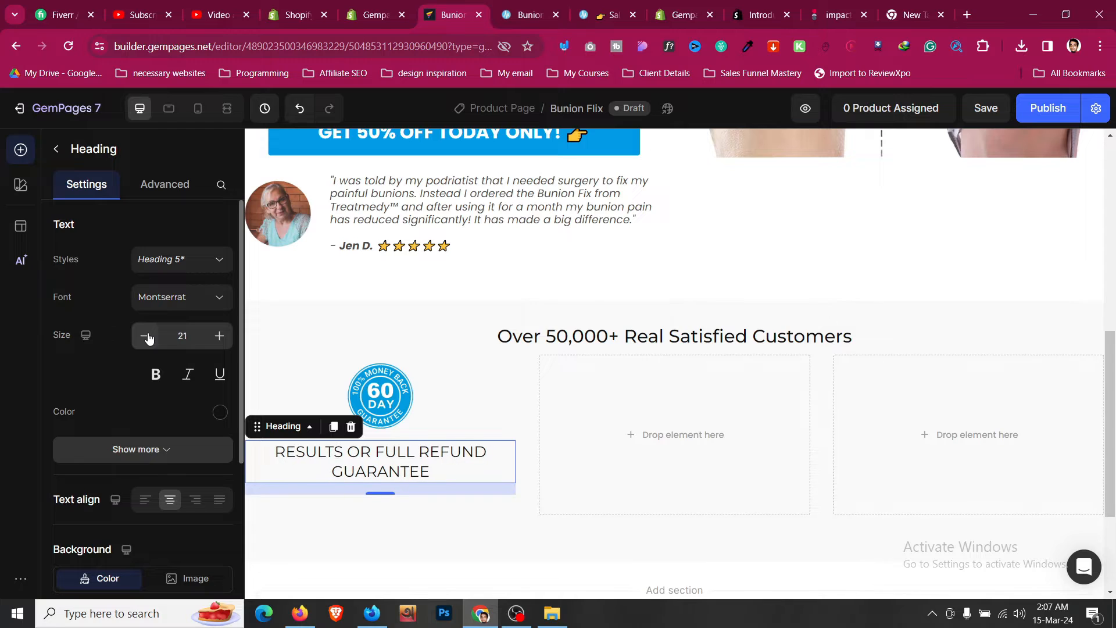
click(145, 336)
click(146, 336)
click(213, 340)
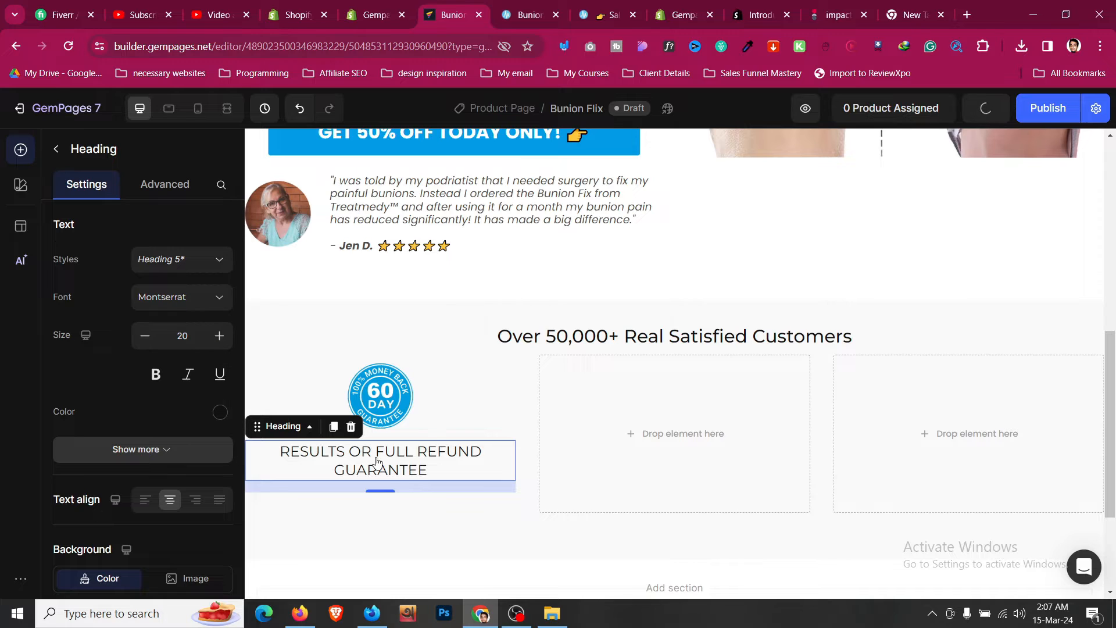
click(222, 343)
click(222, 343)
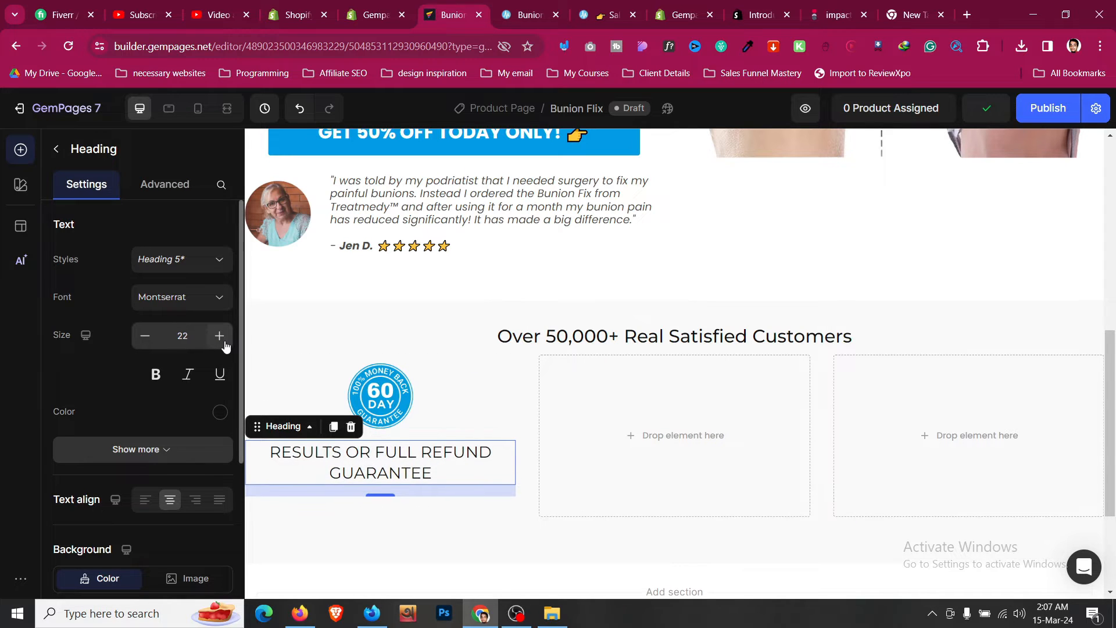
click(224, 345)
click(224, 345)
click(224, 345)
click(145, 336)
click(145, 336)
click(145, 336)
click(145, 336)
click(145, 337)
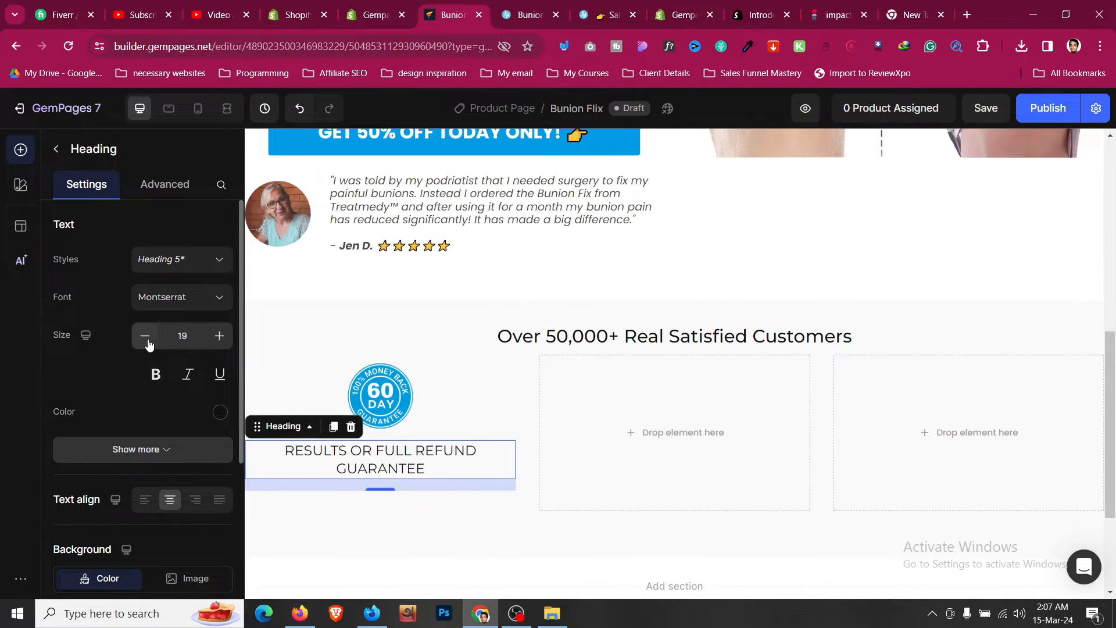
click(146, 336)
click(145, 336)
click(145, 336)
click(218, 338)
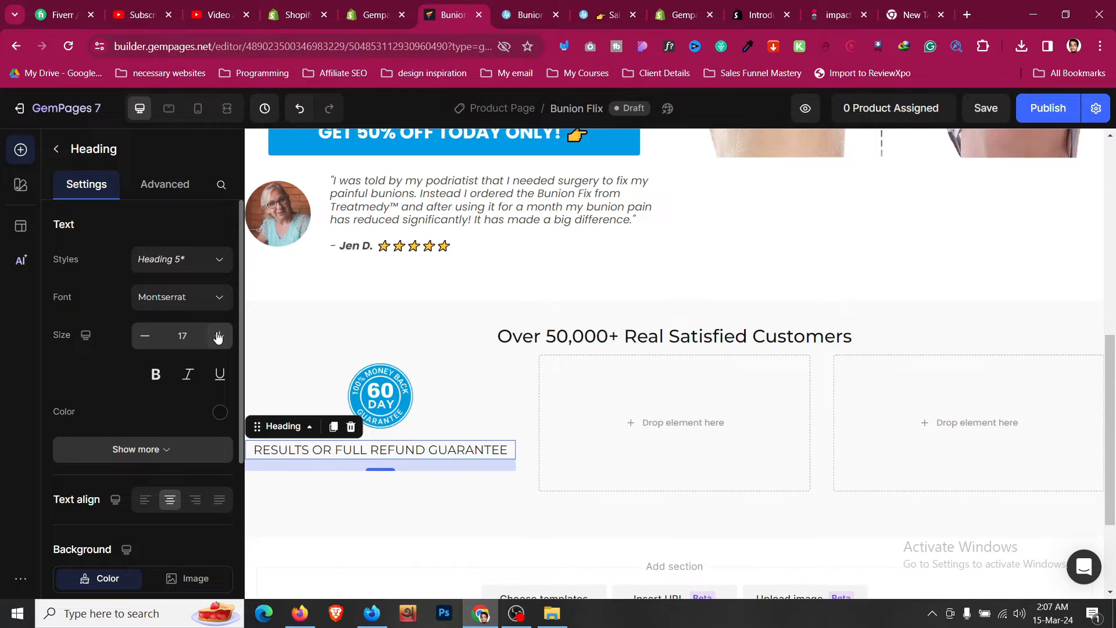
click(218, 337)
click(218, 337)
click(218, 337)
click(218, 337)
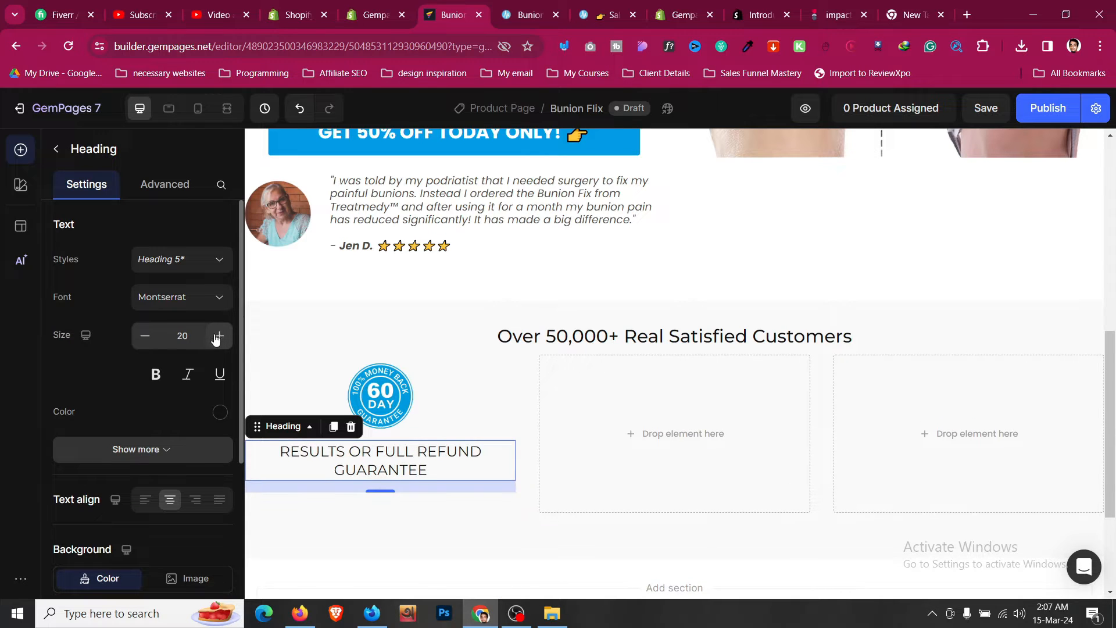
- Set the guarantee heading's line height to 150%
click(192, 447)
click(175, 343)
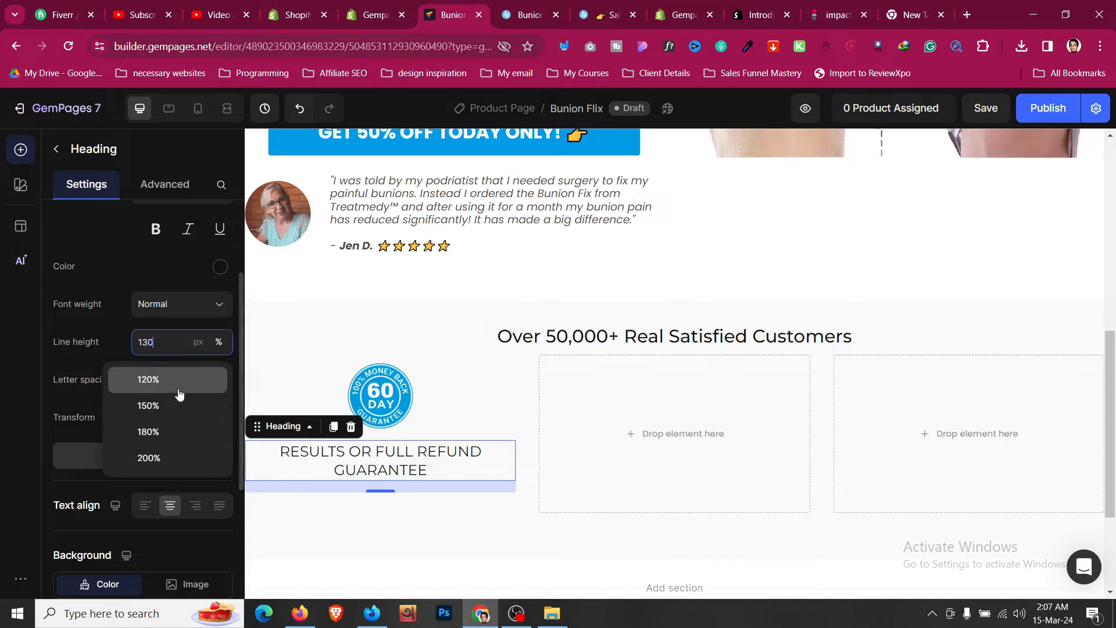
click(175, 405)
click(169, 347)
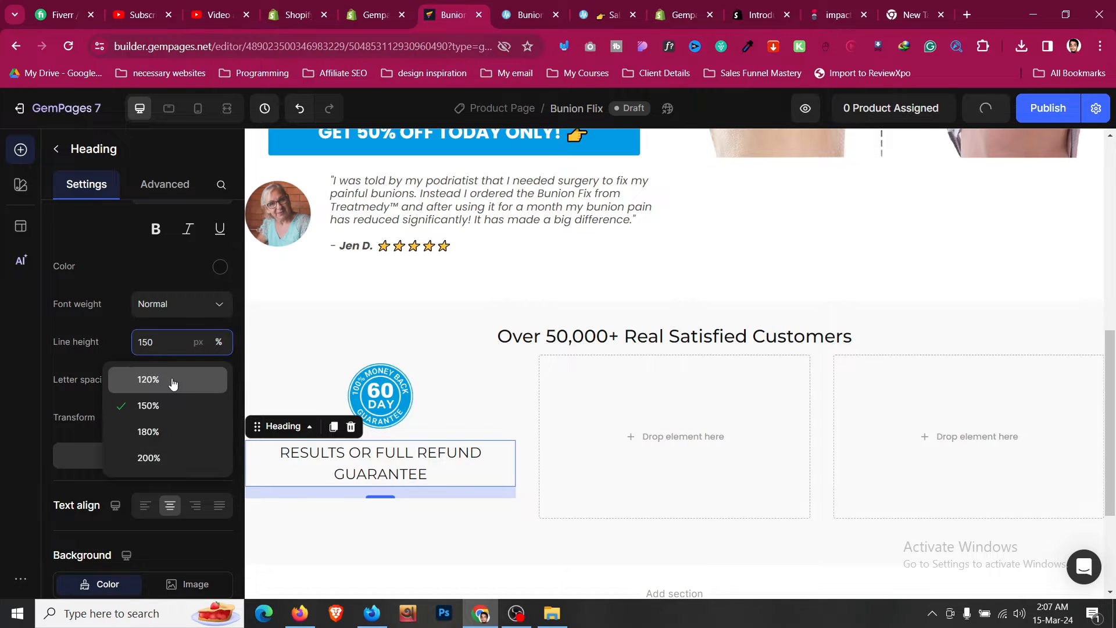
- Set the guarantee heading's line height to 120% and its font weight to Semi Bold
click(173, 384)
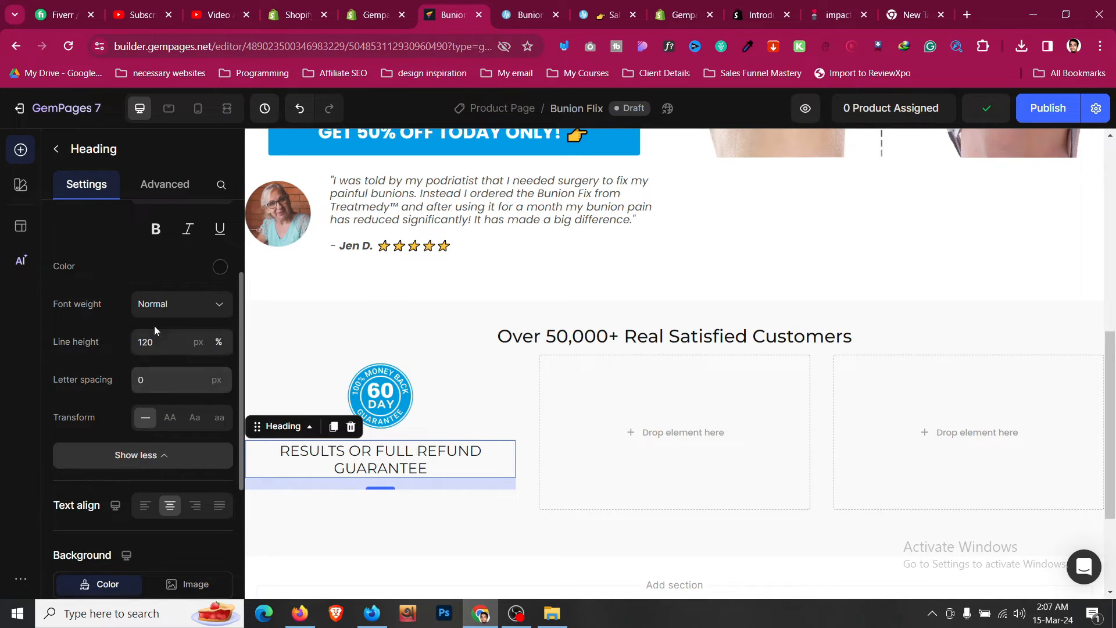
click(169, 303)
click(173, 469)
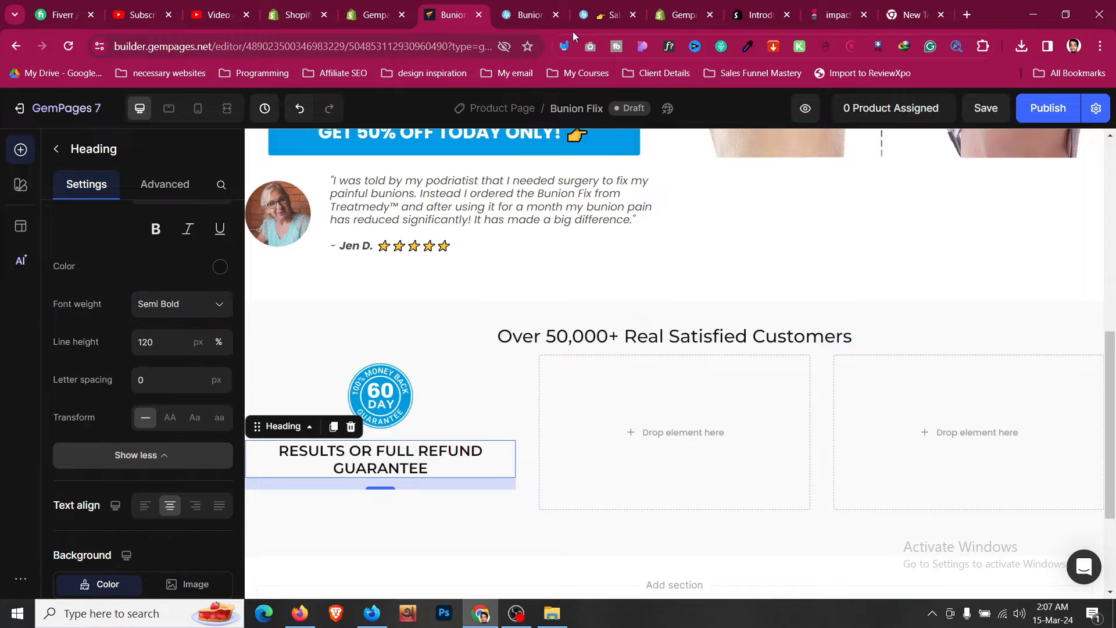
- Copy the guarantee description paragraph from the Treatmedy sales page
click(531, 15)
triple_click(357, 284)
key(ctrl+c)
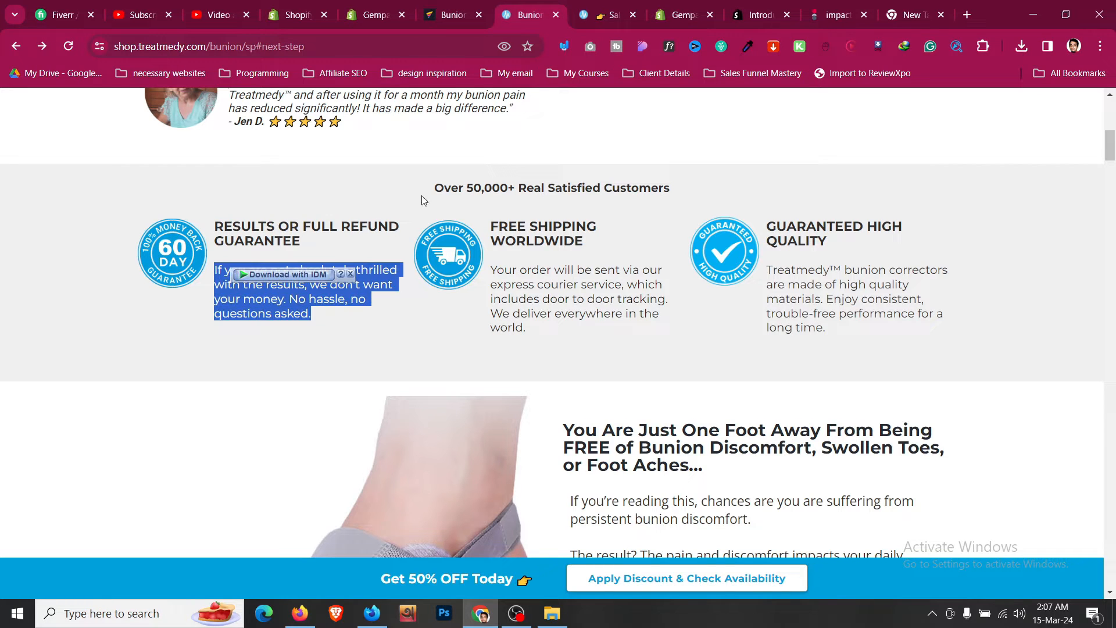
- Duplicate the testimonial text block, move the copy below the guarantee heading and center-align it
click(453, 15)
scroll(430, 302, up, 1)
click(433, 264)
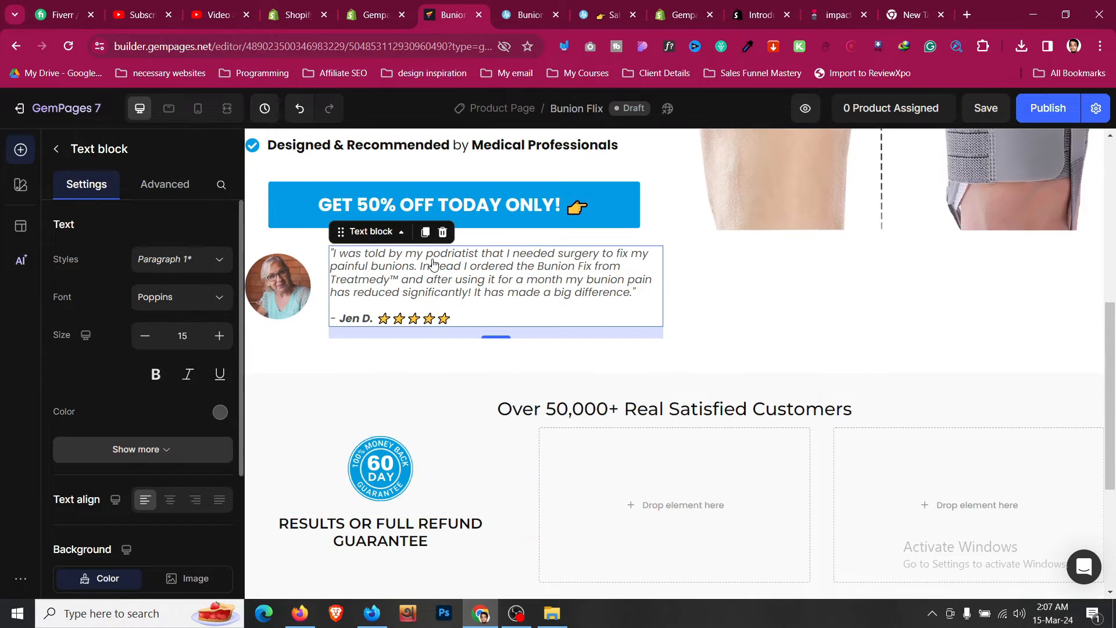
click(426, 233)
drag(380, 322, 407, 459)
click(169, 499)
- Replace the copied block's text with the pasted guarantee paragraph and remove the trailing blank lines
click(482, 476)
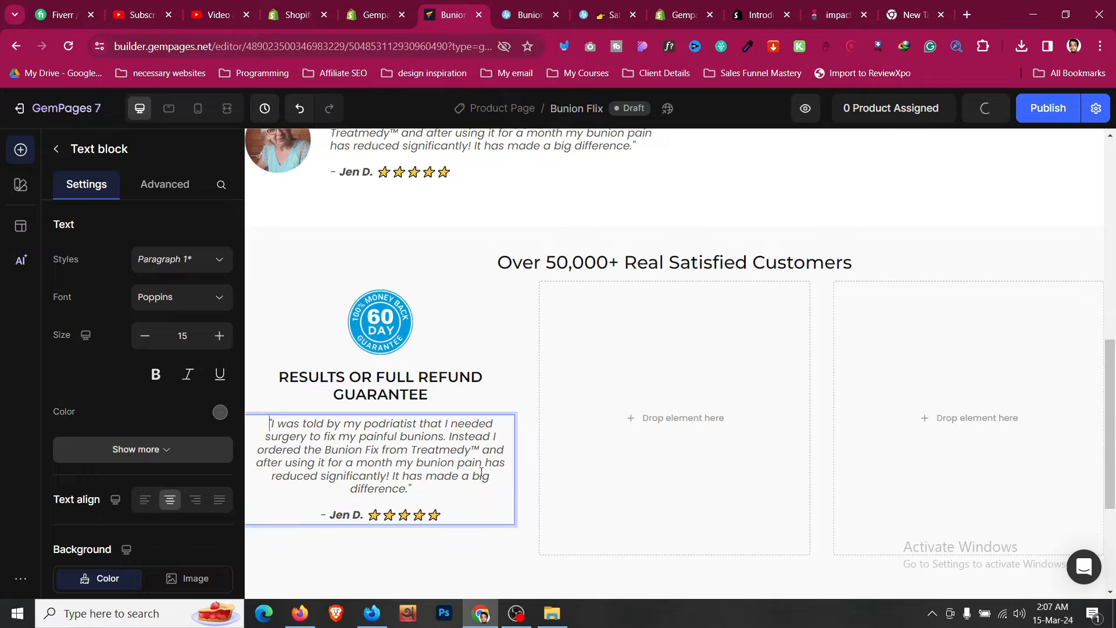
key(ctrl+a)
key(ctrl+v)
key(BackSpace)
key(BackSpace)
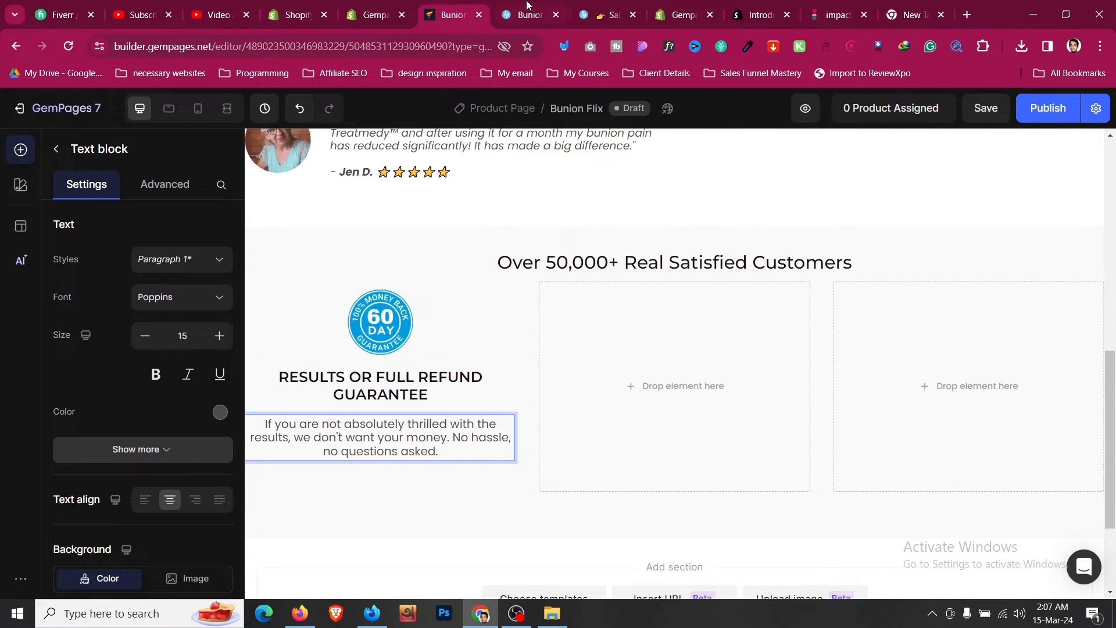
click(522, 17)
click(391, 319)
key(ctrl+Page_Up)
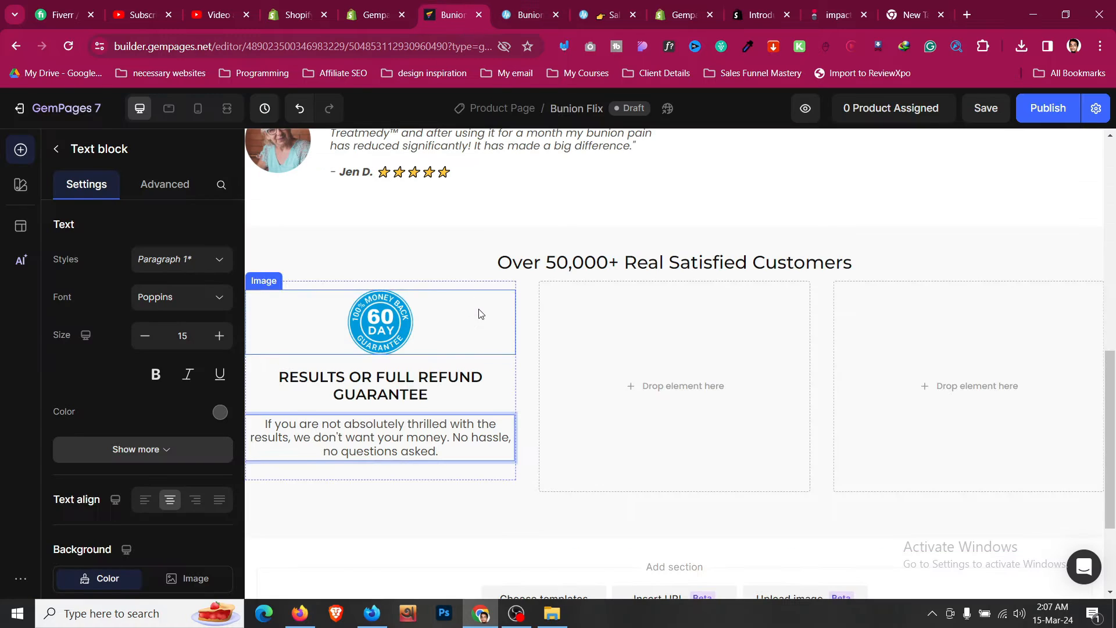
- Set the guarantee text block's bottom margin to 0
click(484, 295)
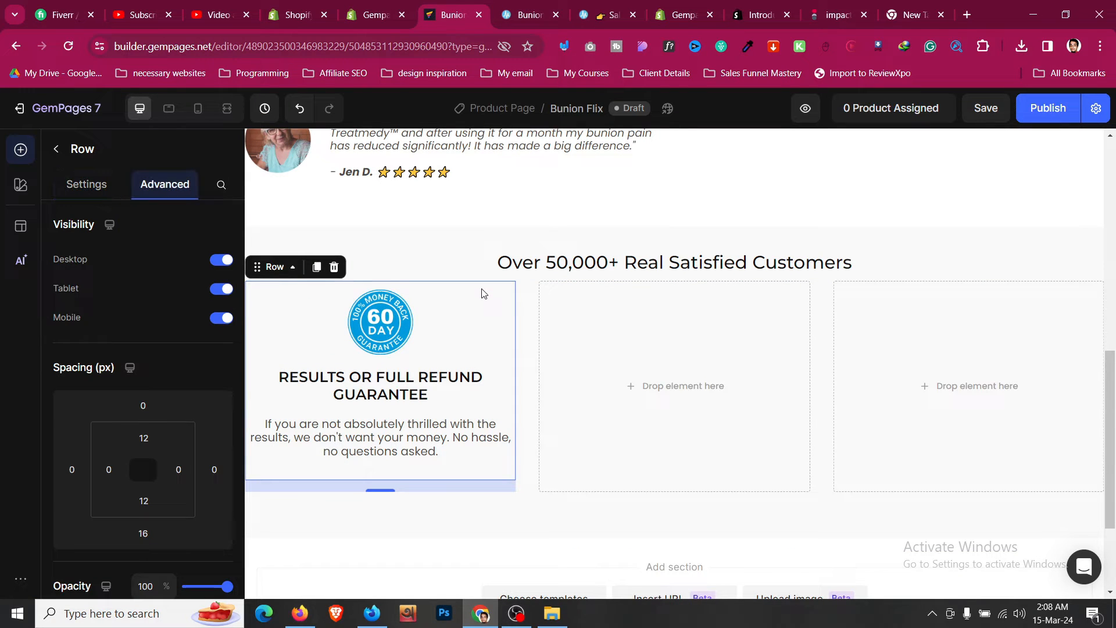
click(462, 441)
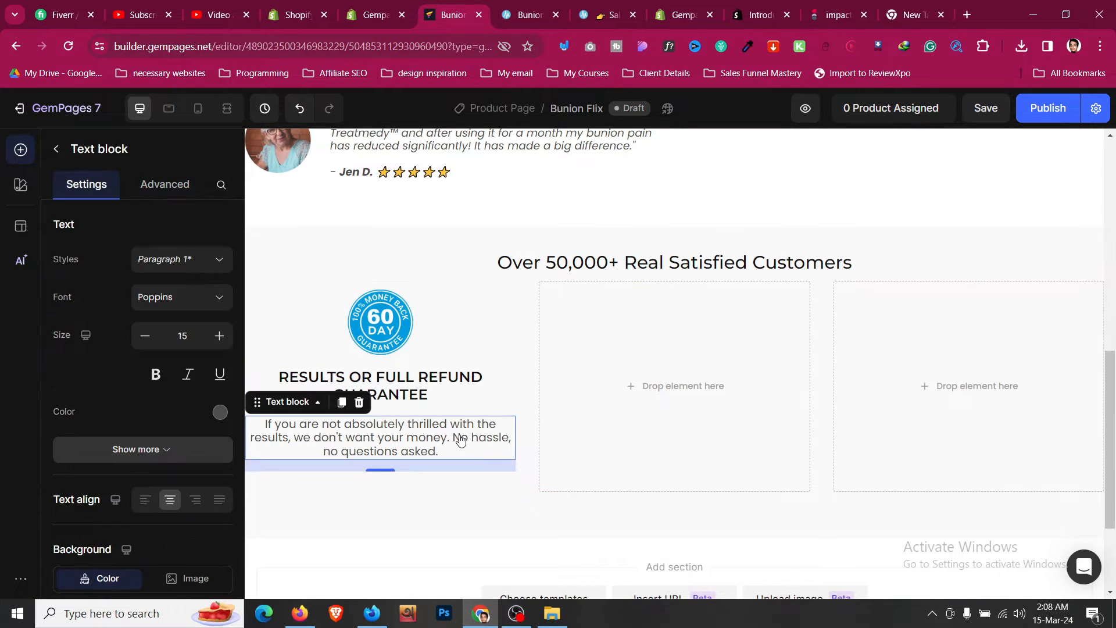
click(182, 186)
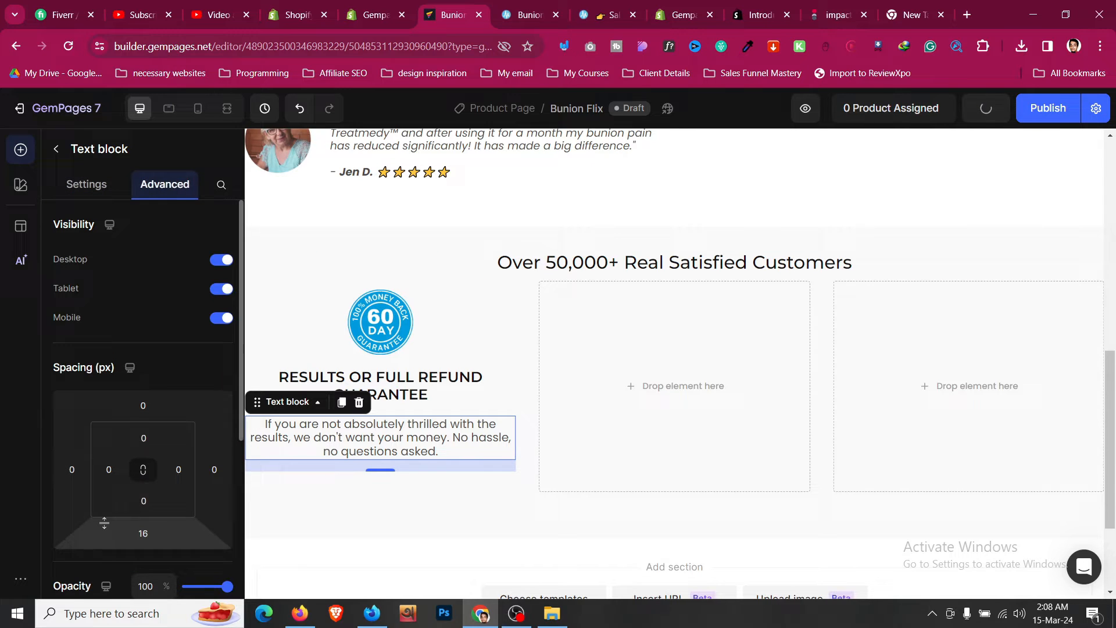
click(143, 534)
text(0)
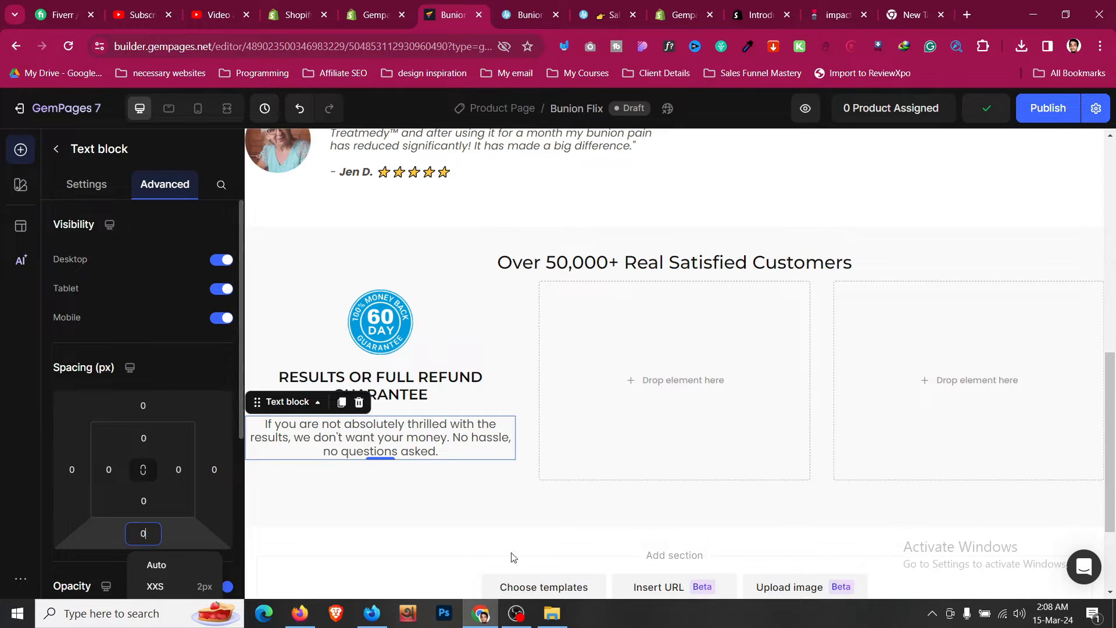
click(485, 471)
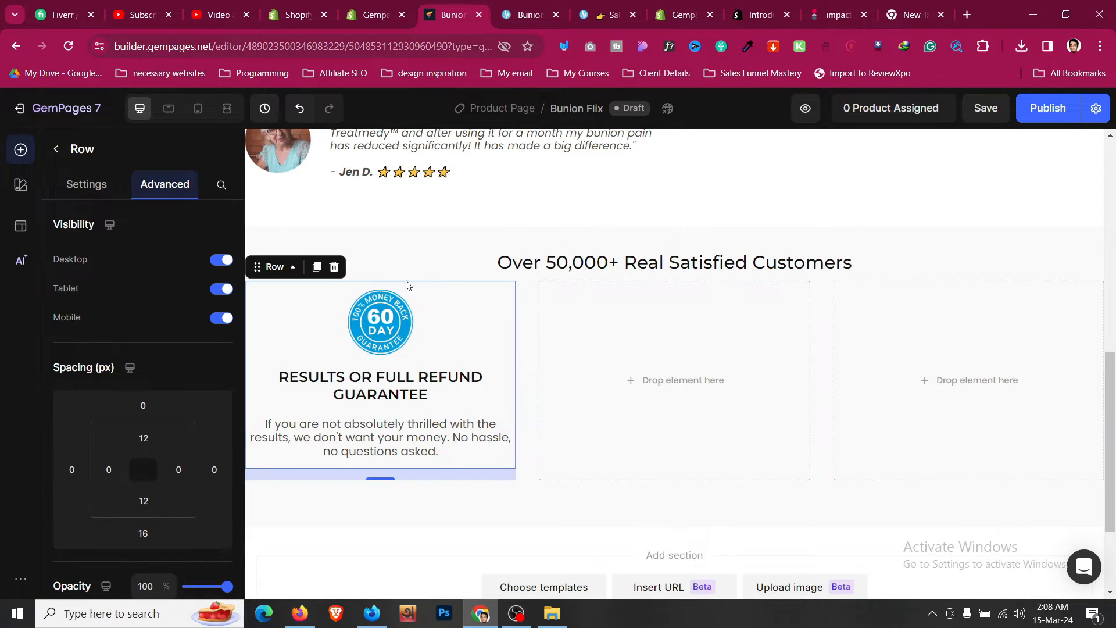
- In mobile view, reduce the guarantee heading's font size to 20
click(197, 108)
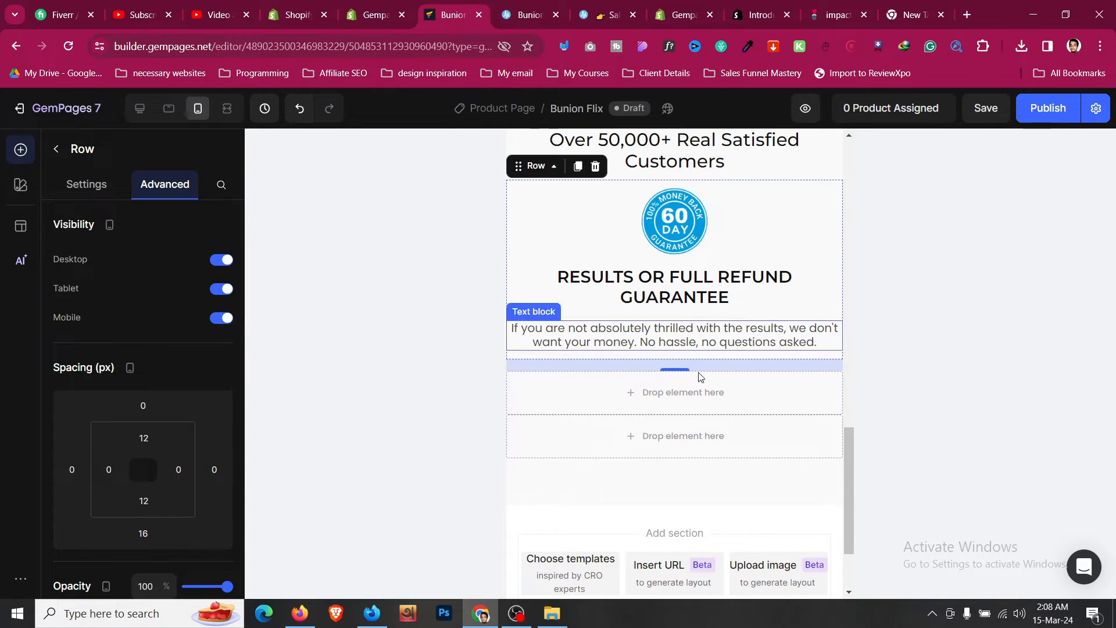
click(715, 294)
click(145, 345)
click(145, 344)
click(145, 344)
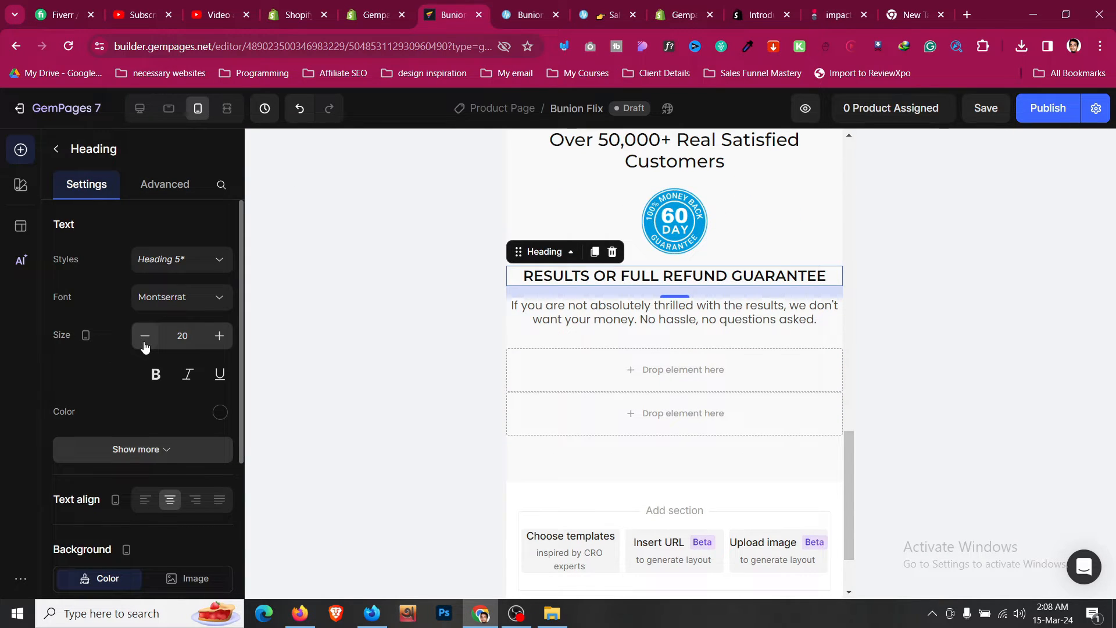
- Give the customers section 24 px left and right padding in mobile view
scroll(528, 314, up, 3)
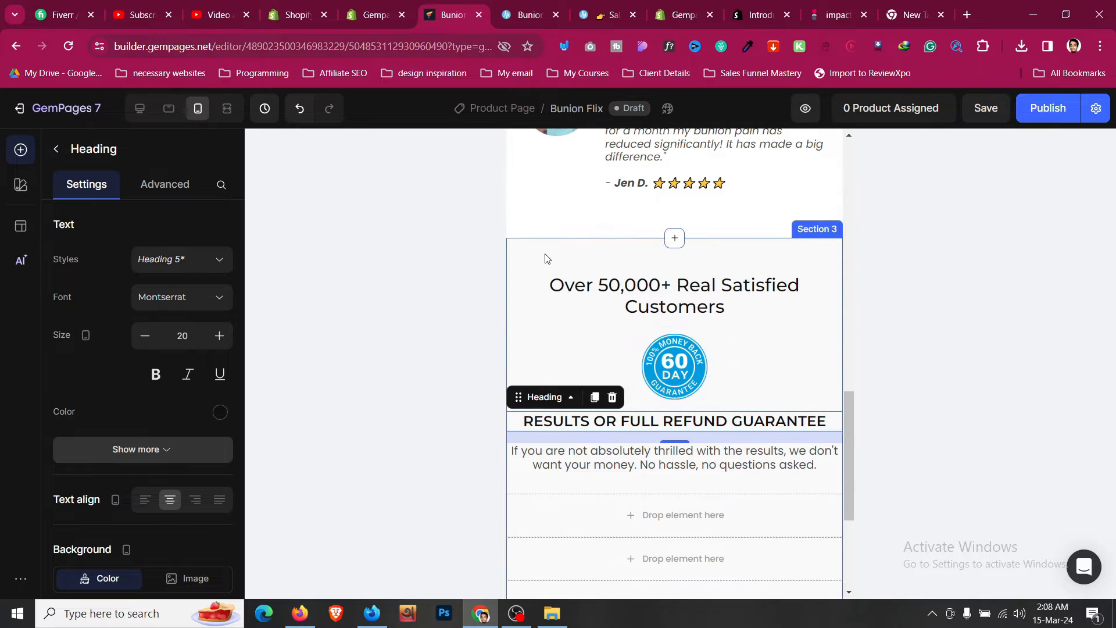
click(547, 258)
click(164, 184)
scroll(146, 320, down, 3)
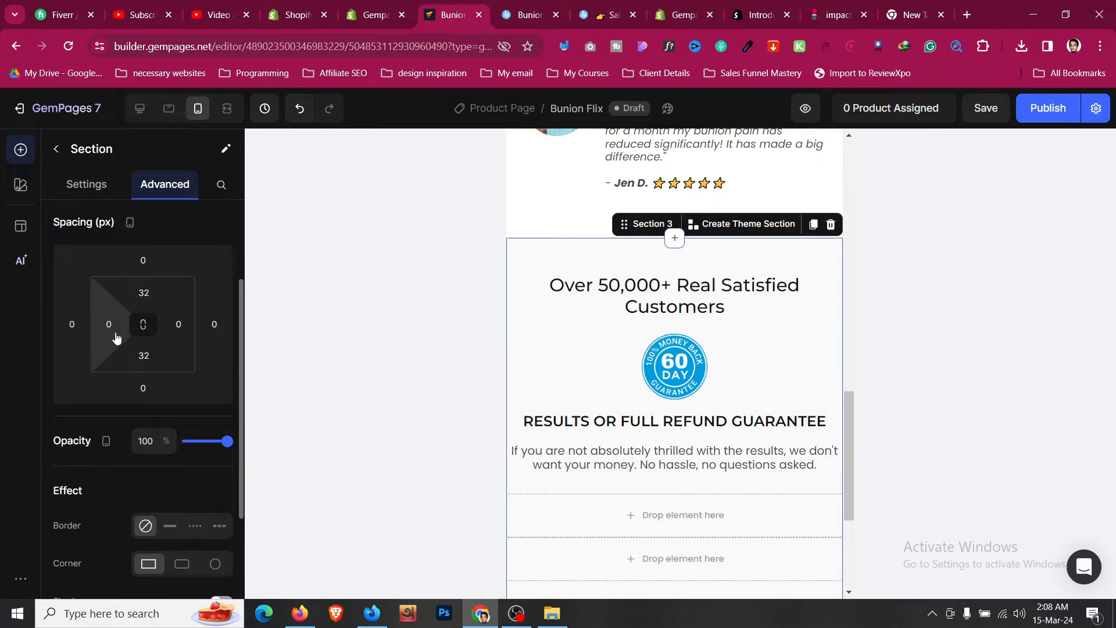
click(116, 336)
click(163, 488)
click(182, 326)
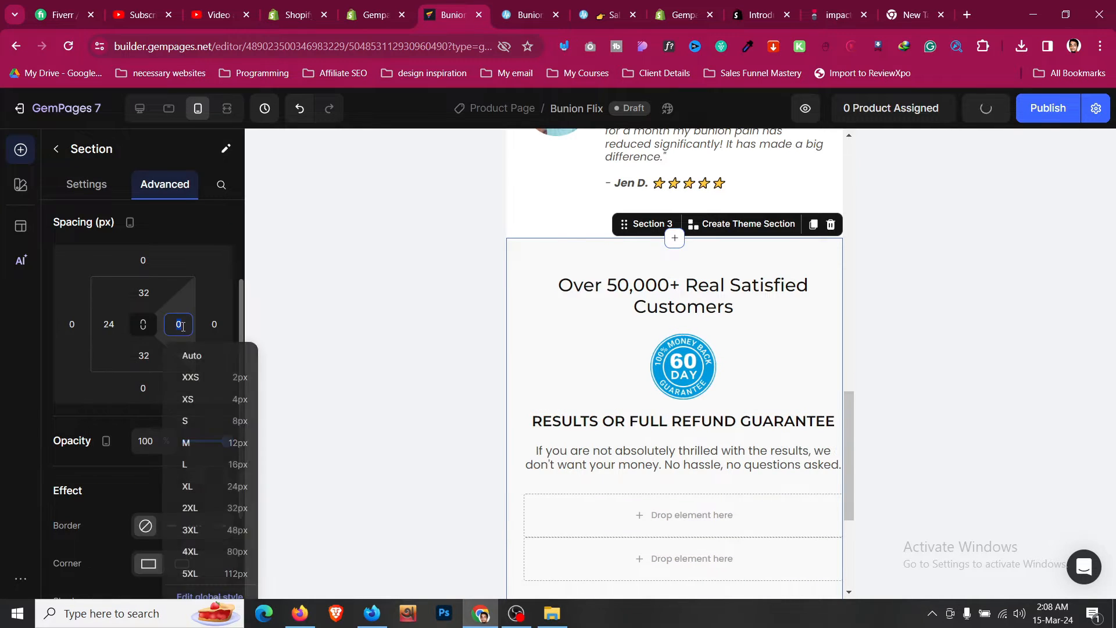
click(221, 487)
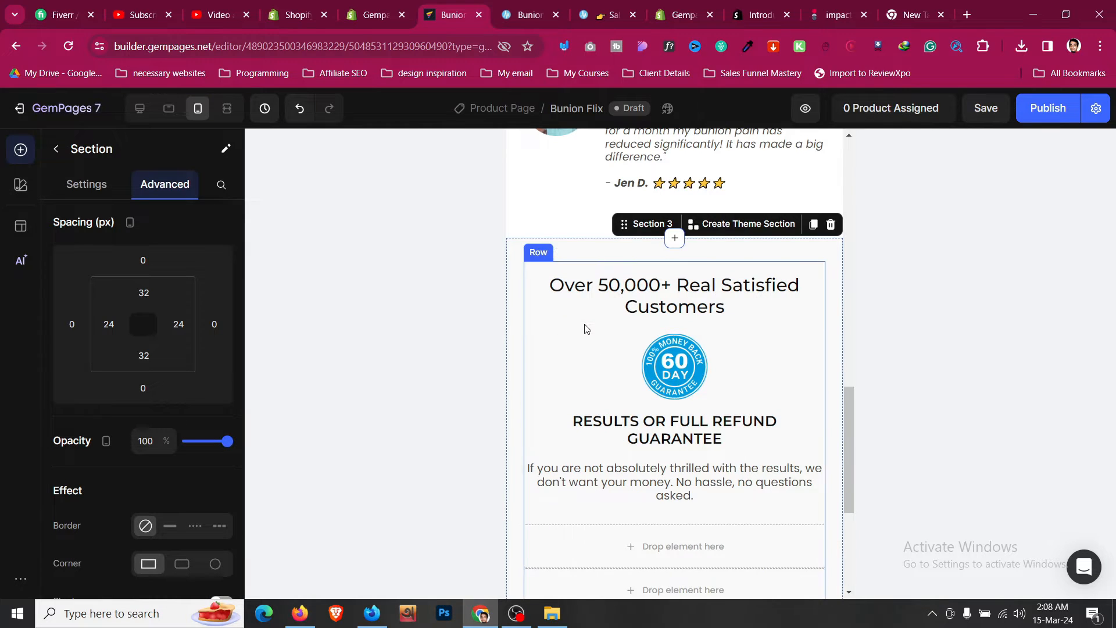
- Set the "Over 50,000+ Real Satisfied Customers" heading's top margin to 0 on mobile
click(620, 288)
click(180, 185)
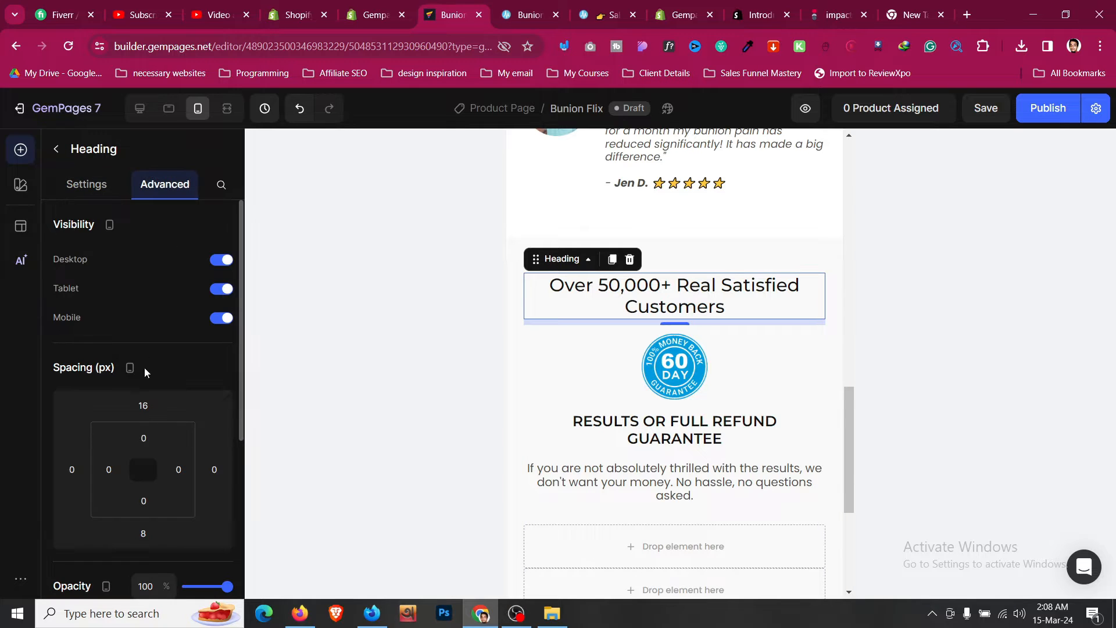
click(143, 405)
text(0)
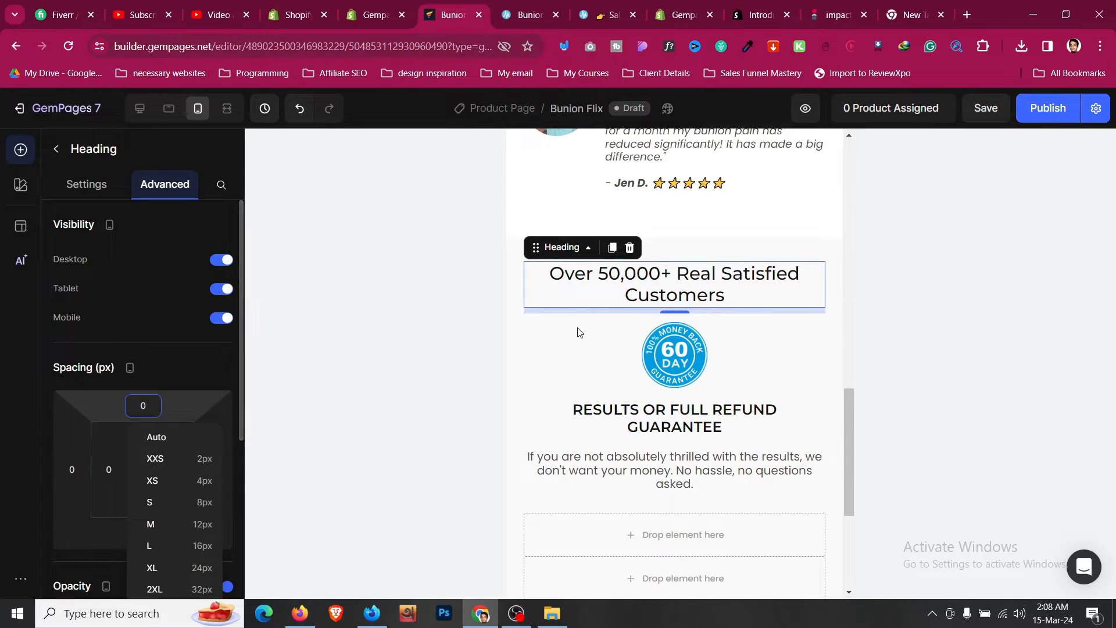
- In tablet view, set the guarantee heading's font size to 20
click(169, 109)
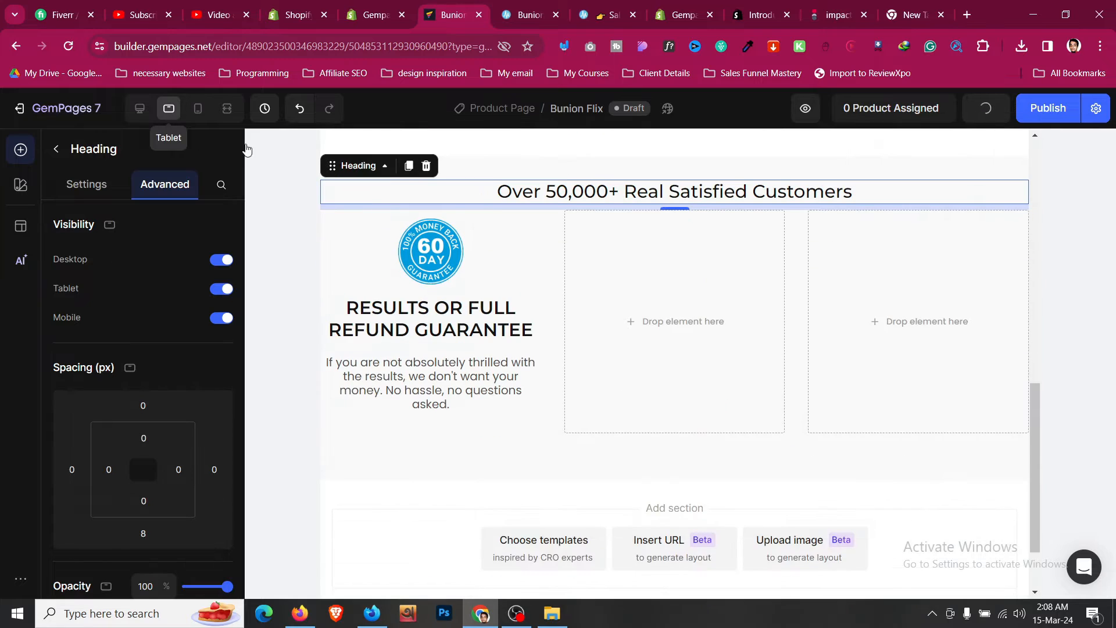
click(487, 320)
click(87, 185)
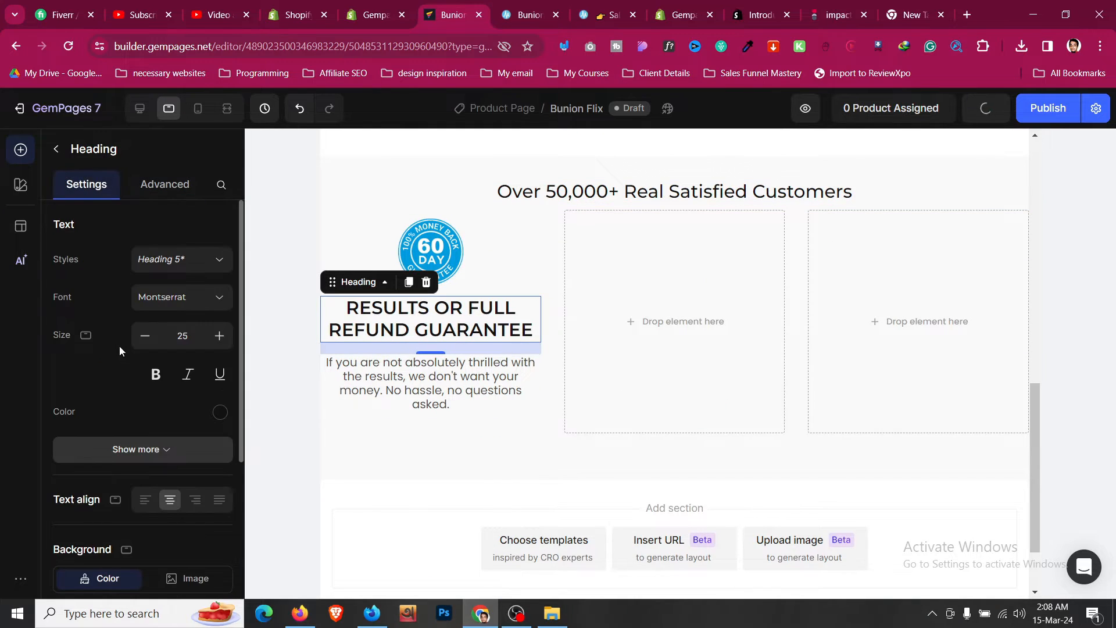
click(144, 336)
click(145, 336)
click(145, 336)
click(145, 336)
click(145, 336)
click(145, 336)
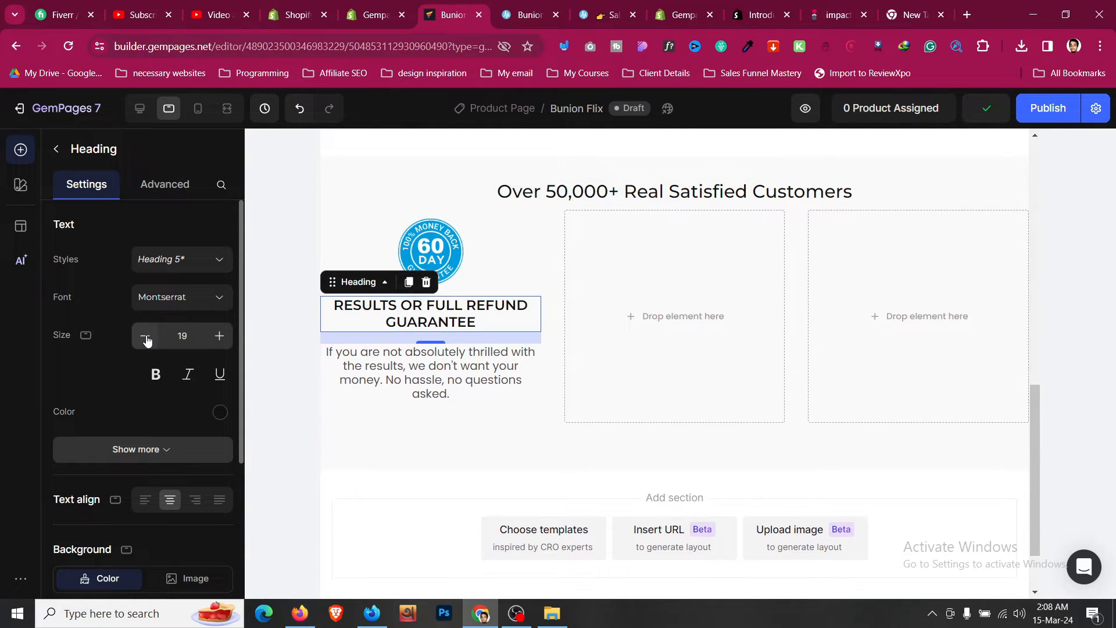
click(215, 340)
- Give the customers section 24 px left and right padding in tablet view
scroll(401, 378, up, 3)
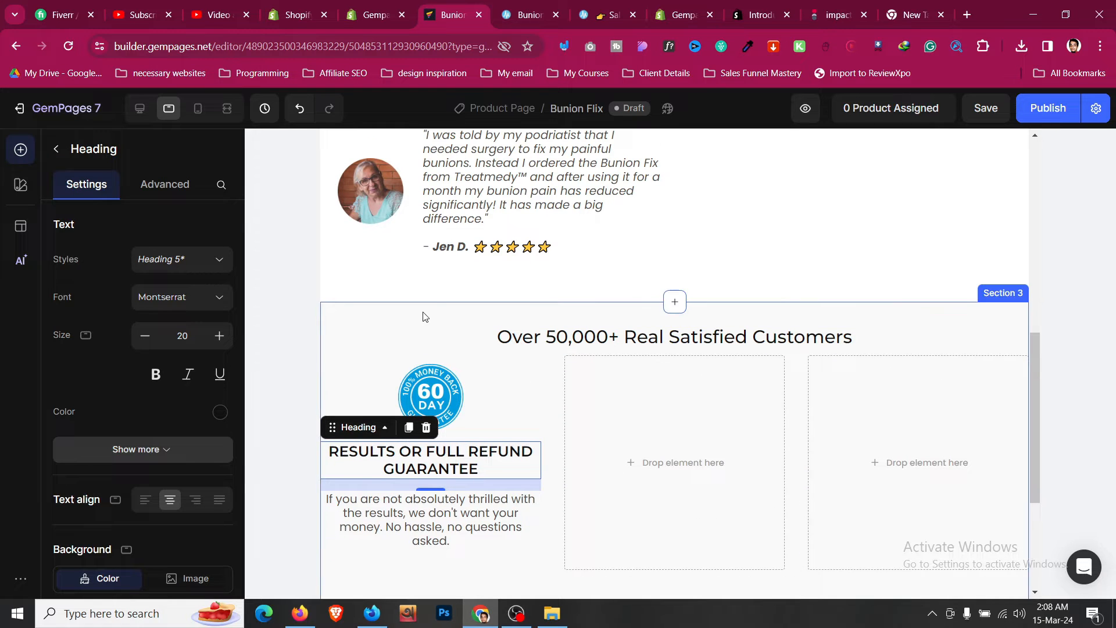
click(424, 317)
scroll(111, 361, down, 1)
click(109, 396)
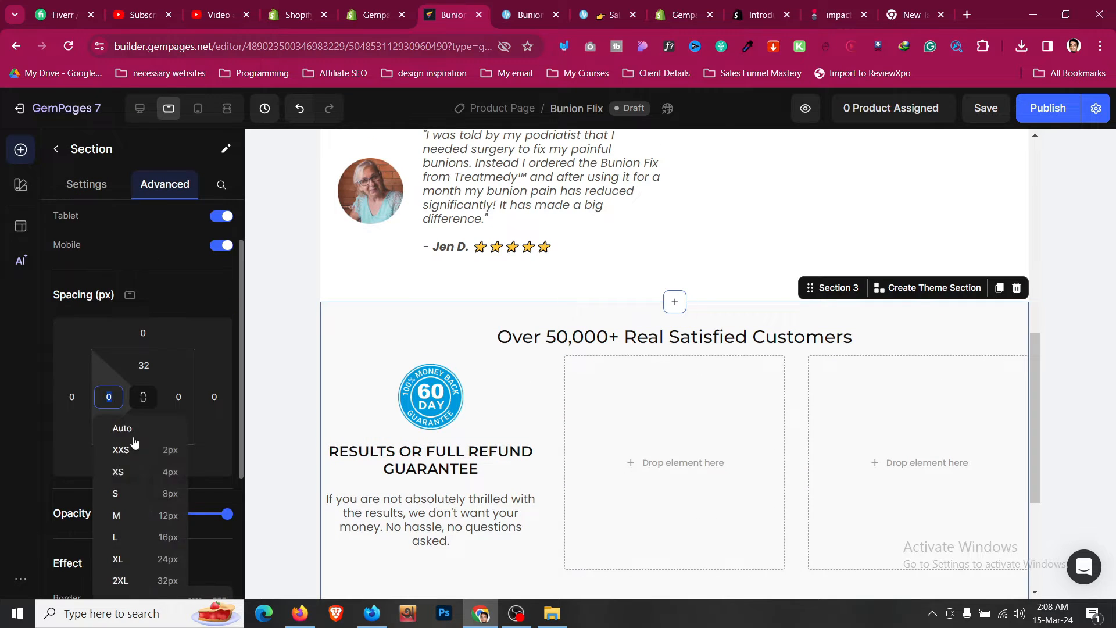
click(167, 559)
click(178, 396)
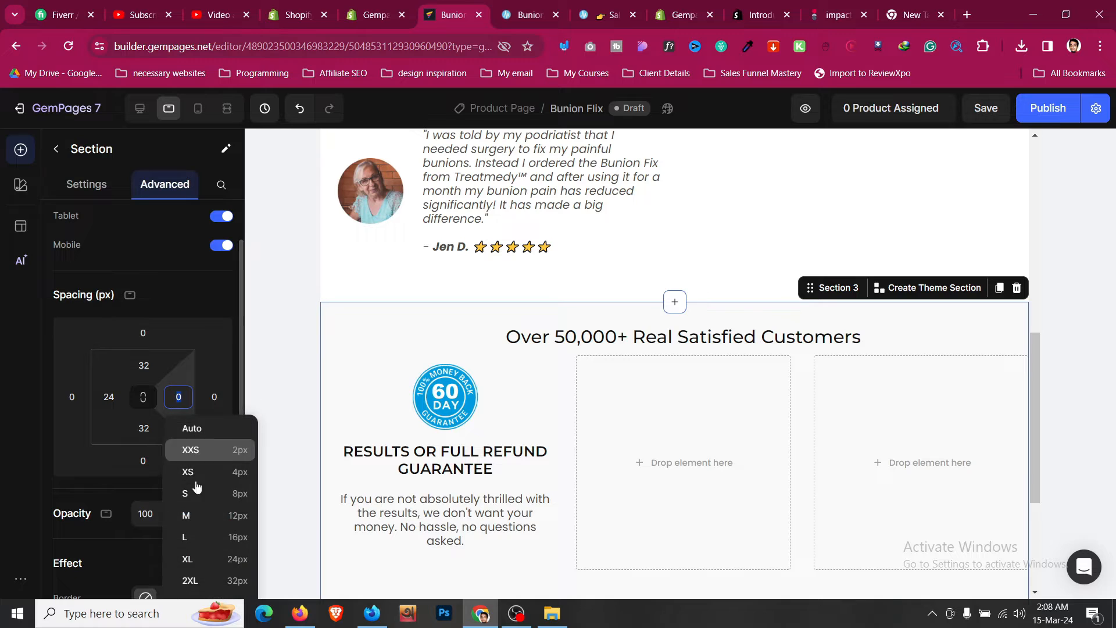
click(224, 558)
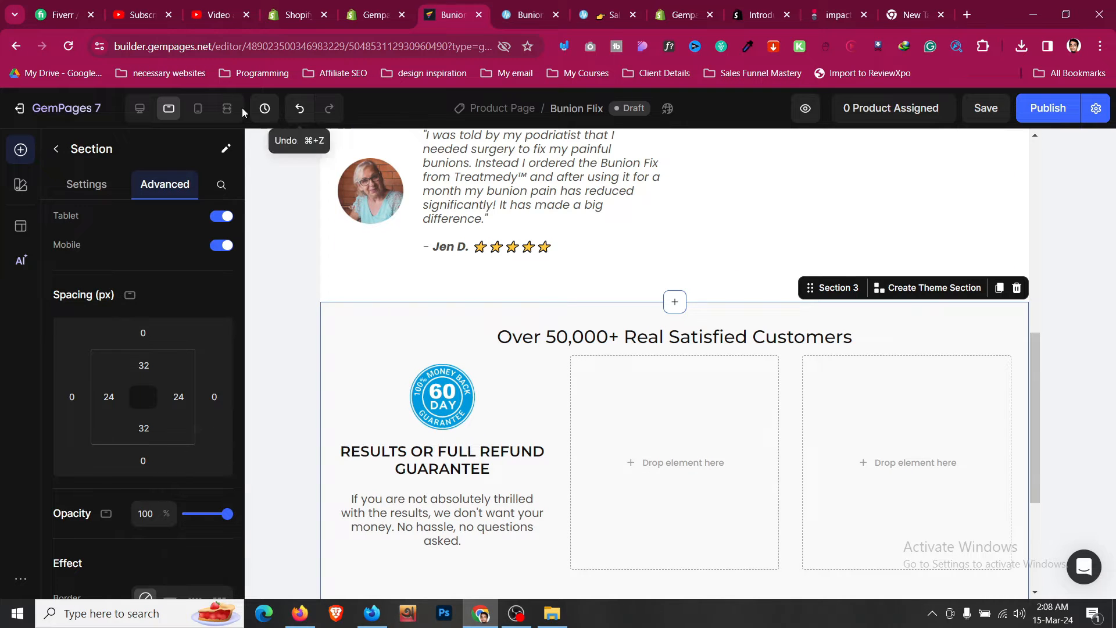
- In desktop view, set the guarantee row's top margin to 16 px
click(140, 109)
scroll(521, 217, down, 4)
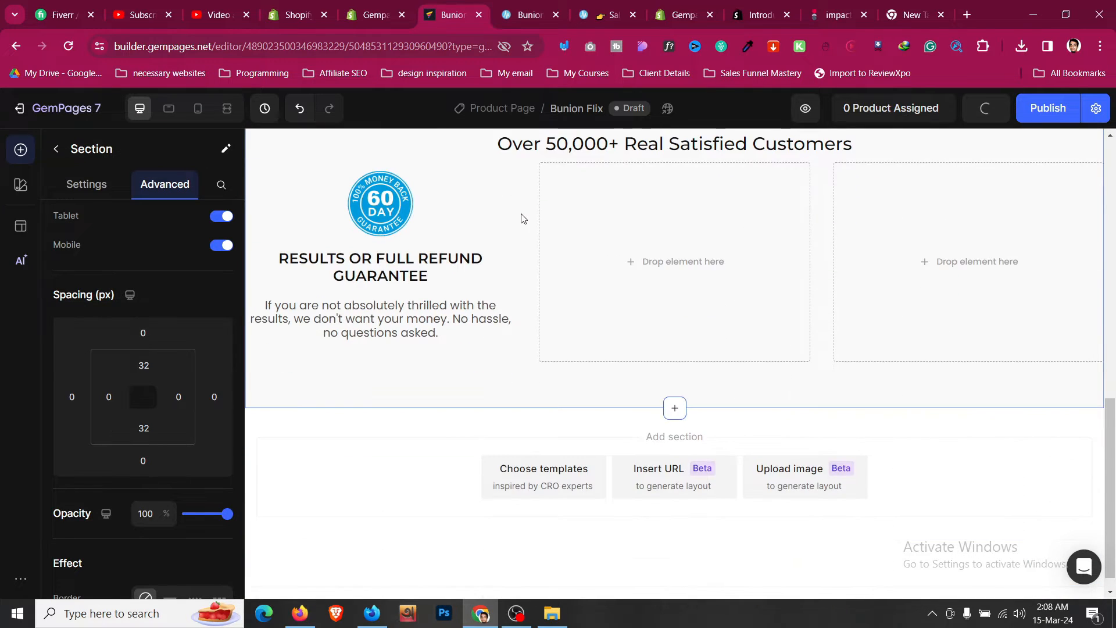
click(529, 173)
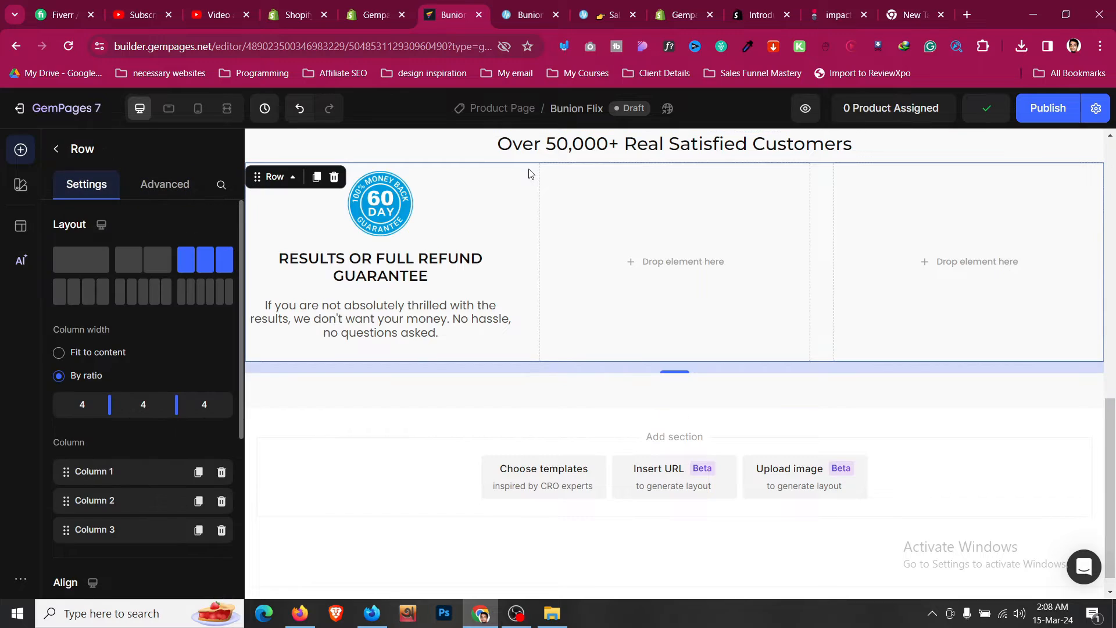
click(183, 194)
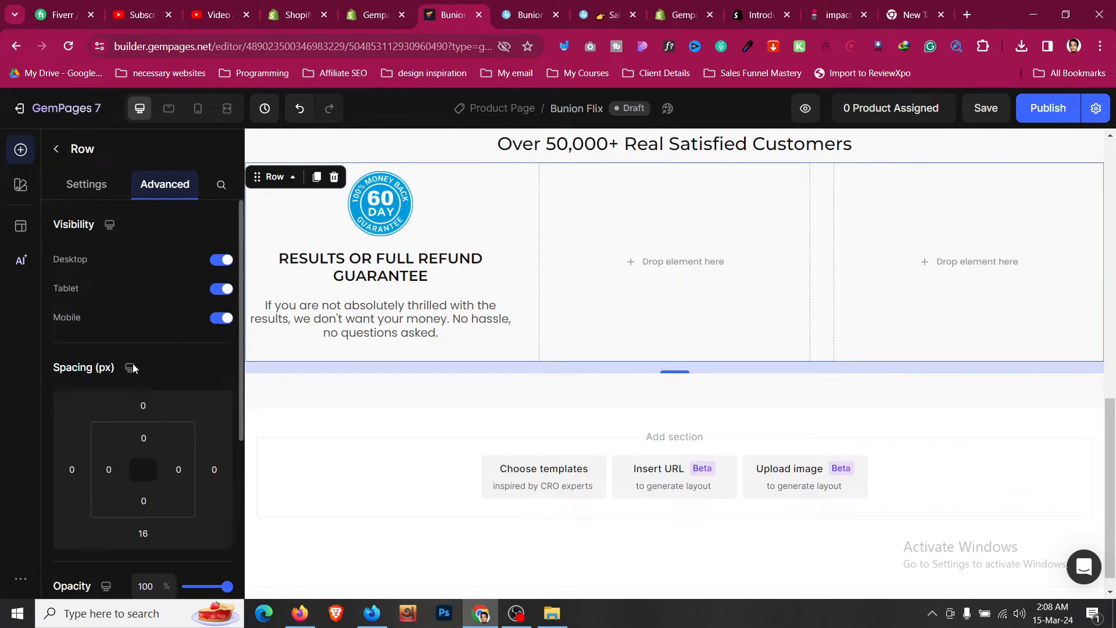
scroll(132, 364, down, 1)
click(143, 333)
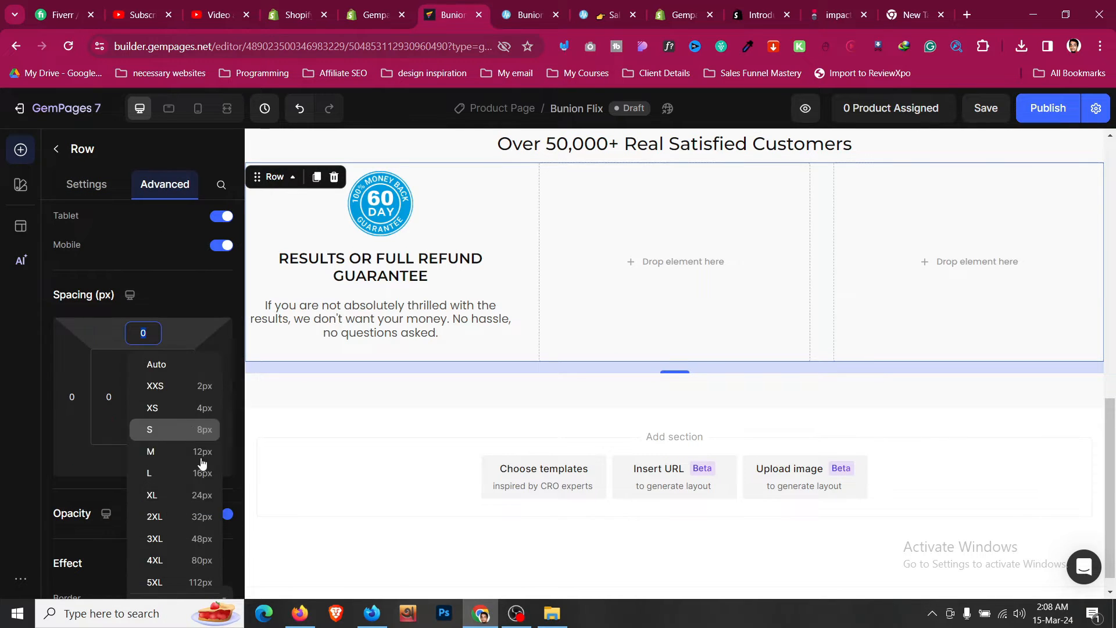
click(207, 496)
click(152, 335)
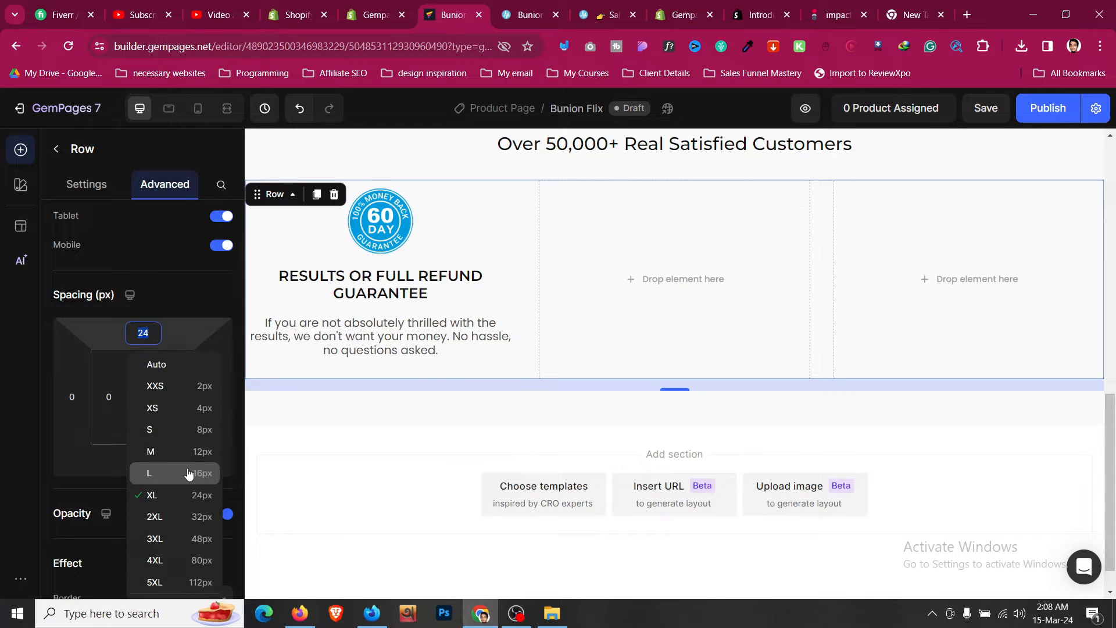
click(188, 471)
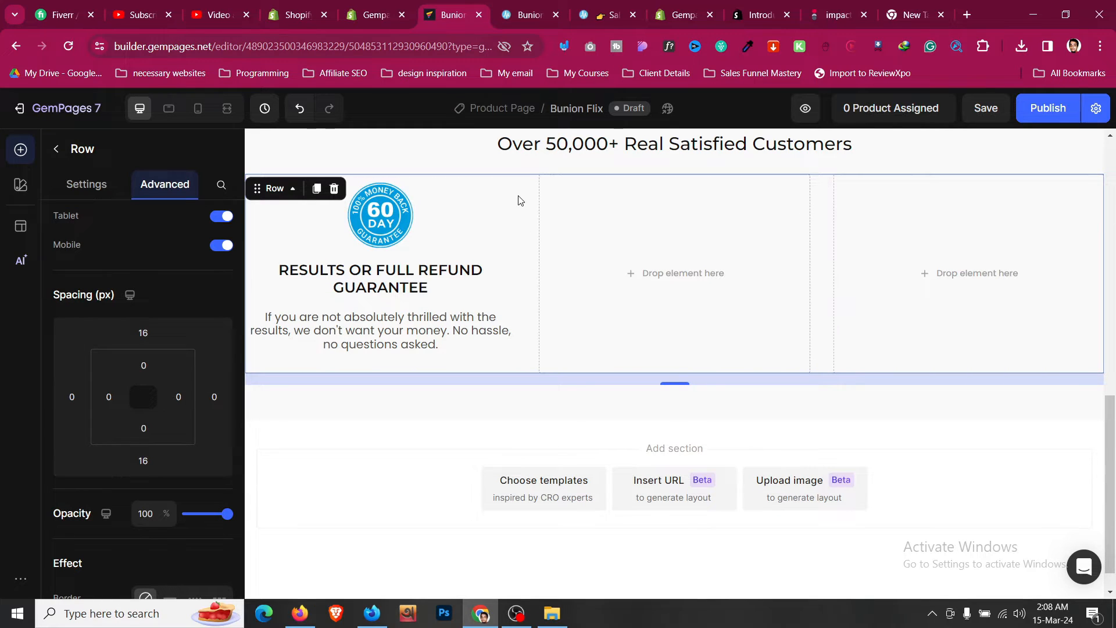
- Duplicate the guarantee block containing the badge, heading and paragraph
click(500, 285)
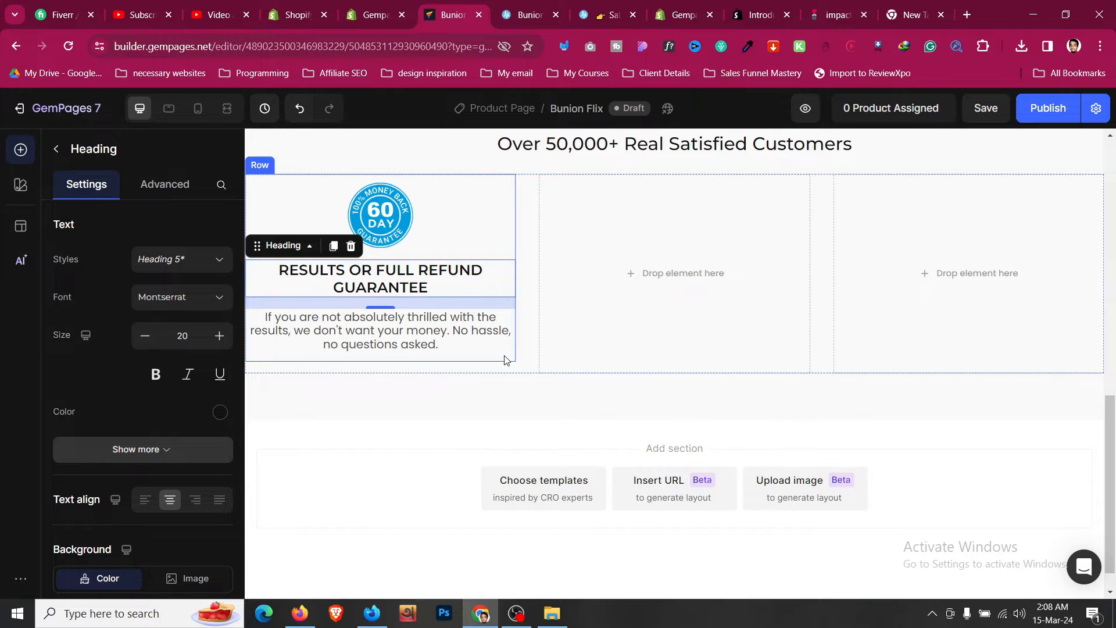
click(505, 360)
click(305, 187)
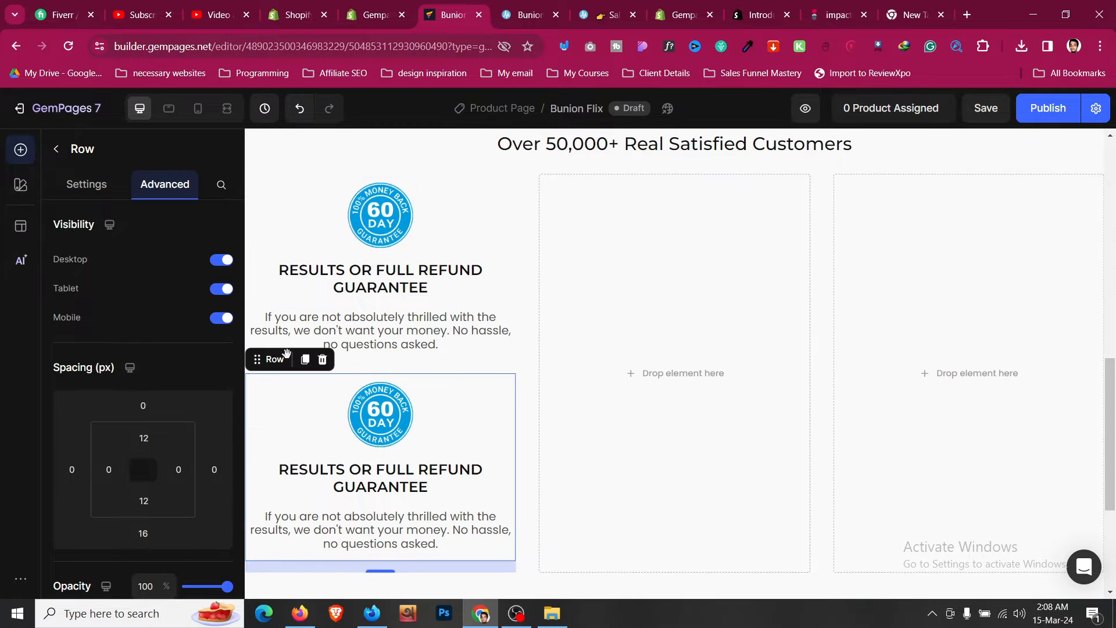
- Move the duplicated guarantee block into the second column, then duplicate it into the third column
drag(268, 359, 600, 319)
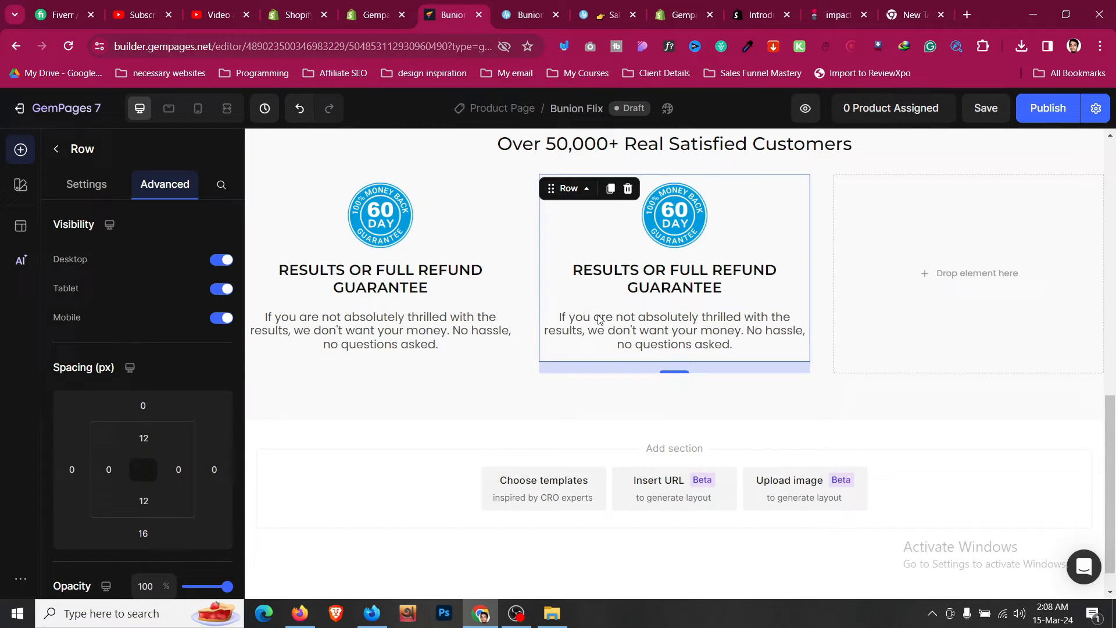
click(611, 190)
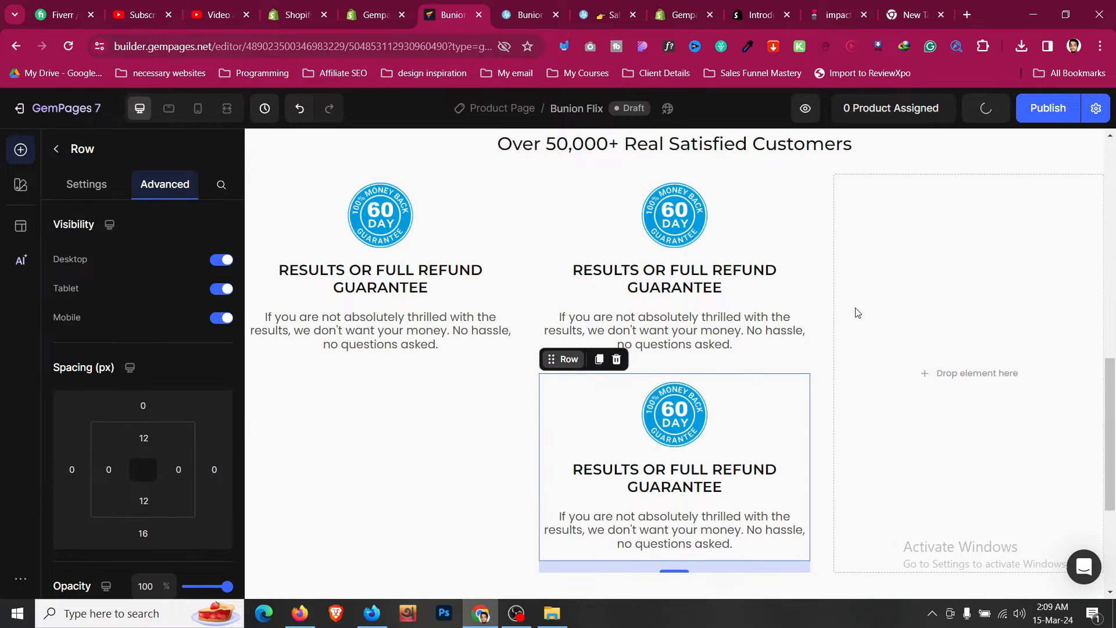
drag(858, 313, 877, 311)
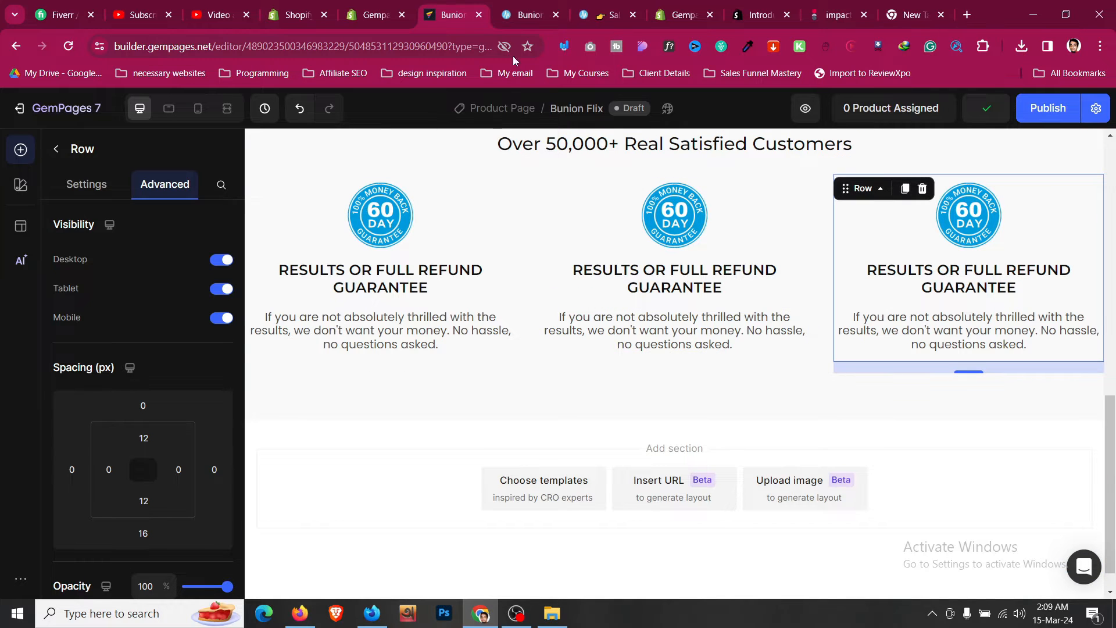
- Replace the second column's heading with FREE SHIPPING WORLDWIDE copied from the reference page
click(531, 6)
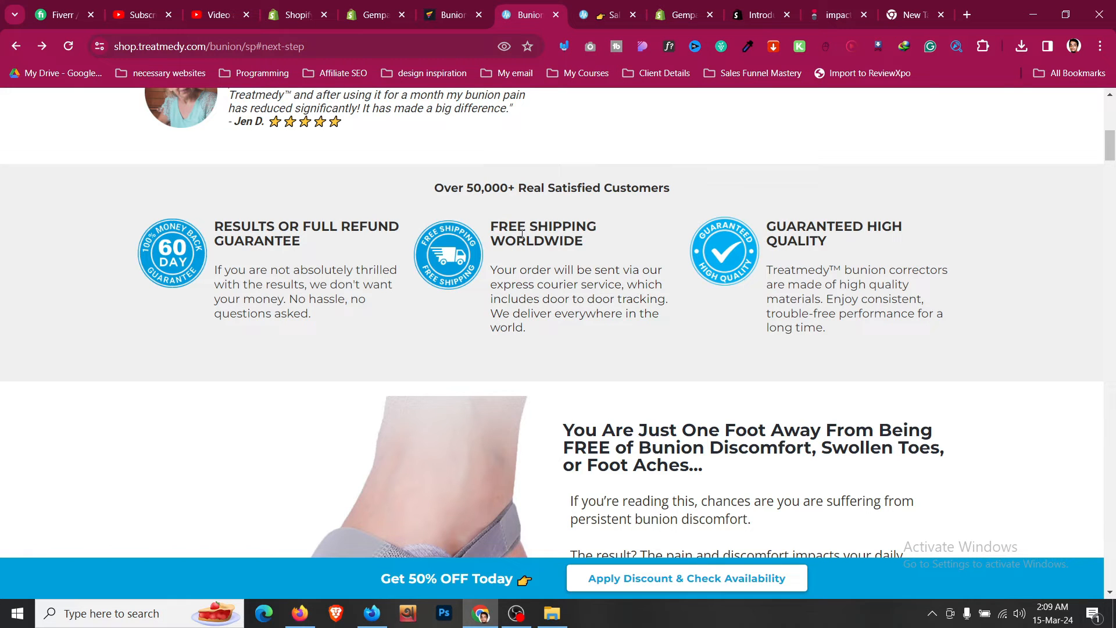
click(465, 5)
click(529, 6)
click(474, 5)
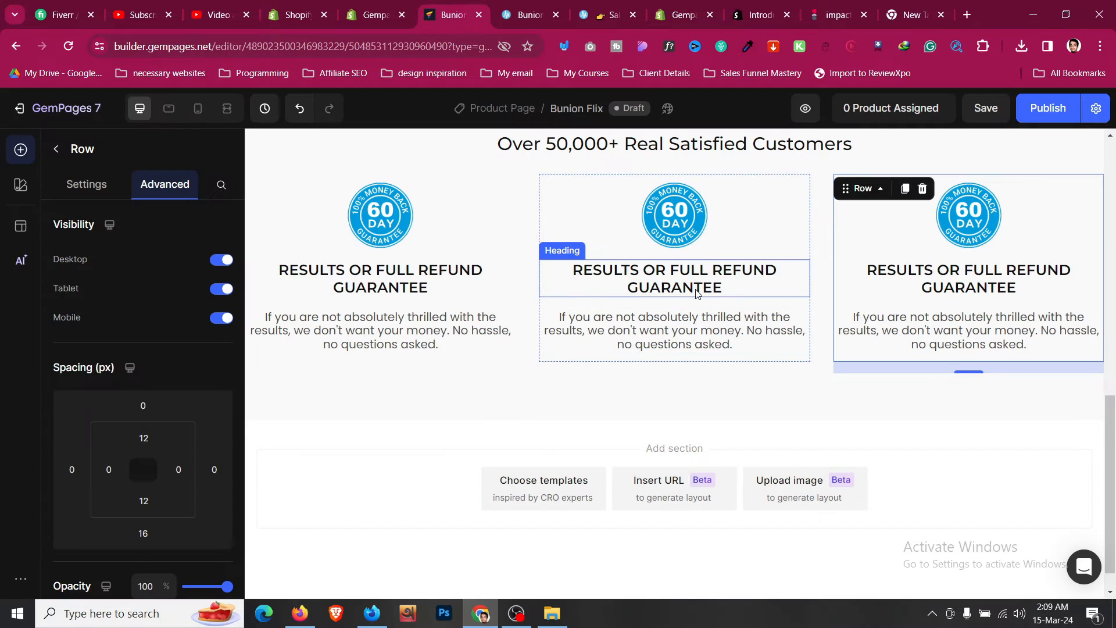
click(733, 285)
key(ctrl+a)
text(FREE SHIPPING WORLDWIDE)
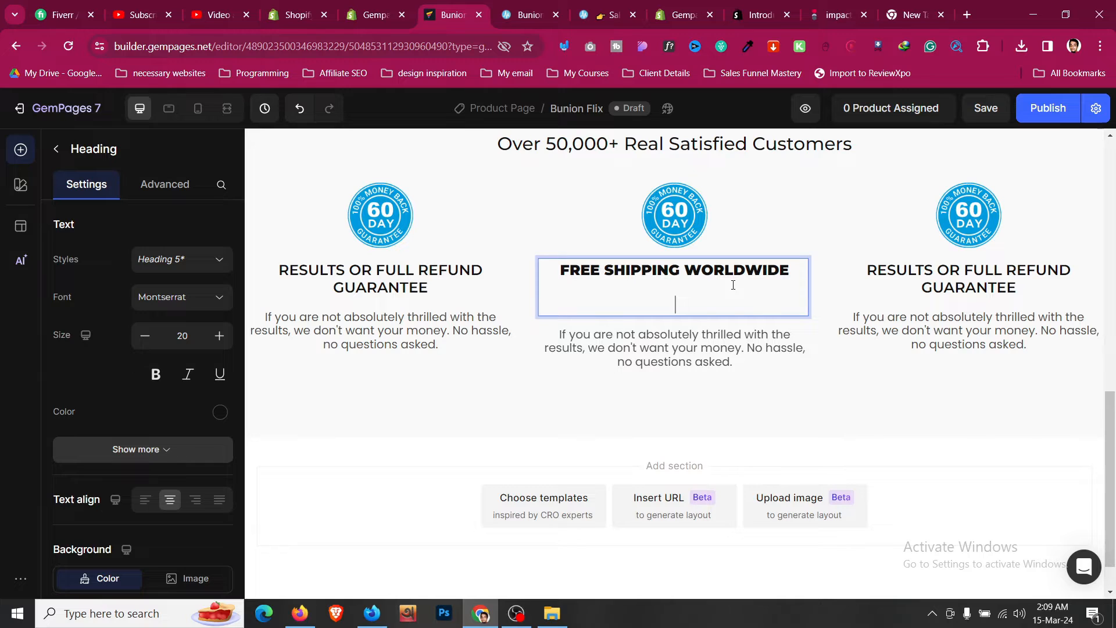
key(BackSpace)
- Clear the new heading's formatting and paste the first guarantee heading's style onto it
triple_click(745, 267)
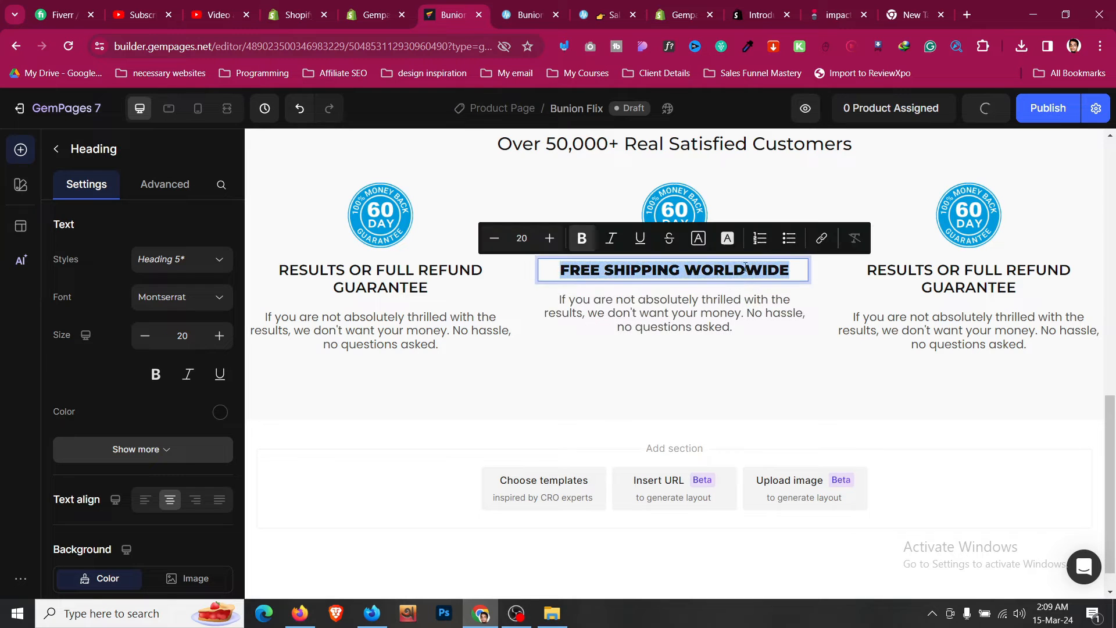
click(849, 243)
right_click(421, 293)
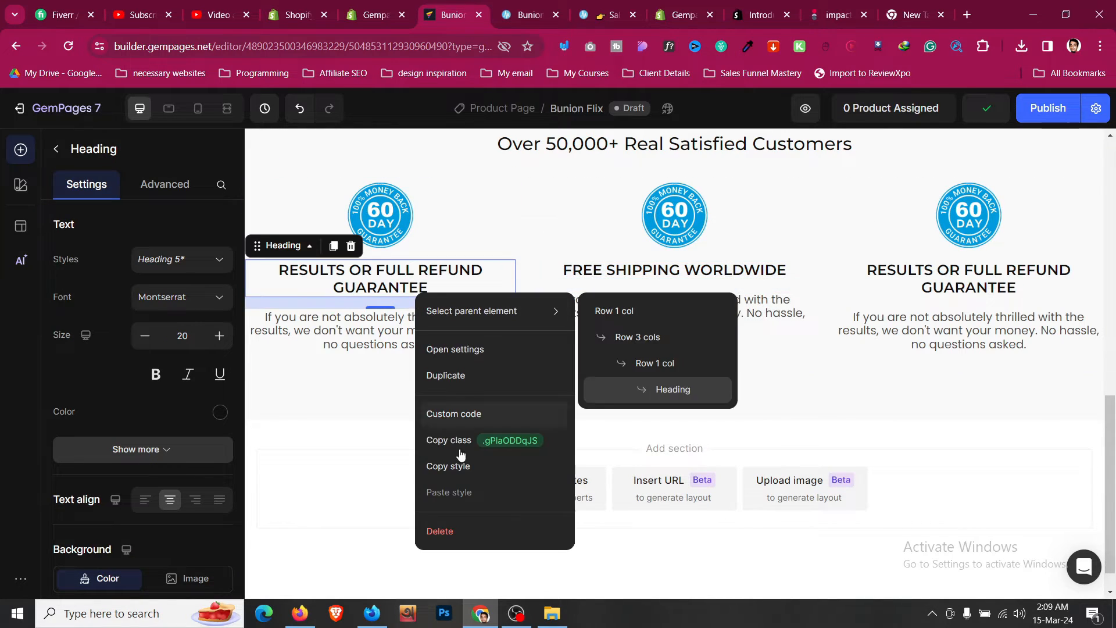
right_click(650, 272)
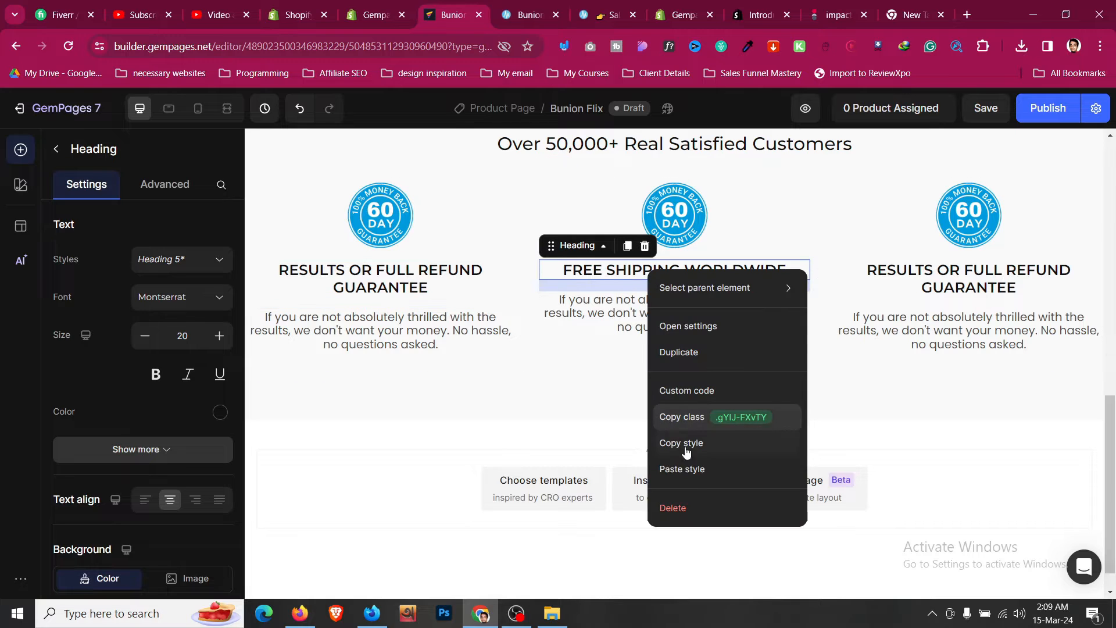
click(693, 470)
- Replace the second column's paragraph with the free shipping description copied from the reference page
click(537, 5)
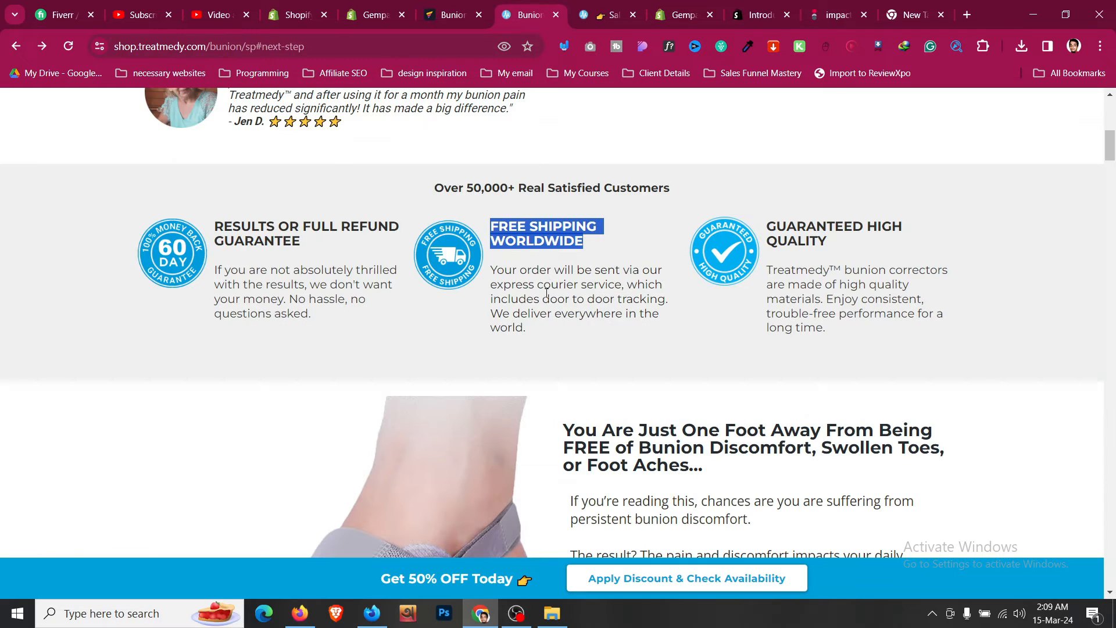
triple_click(553, 286)
click(464, 5)
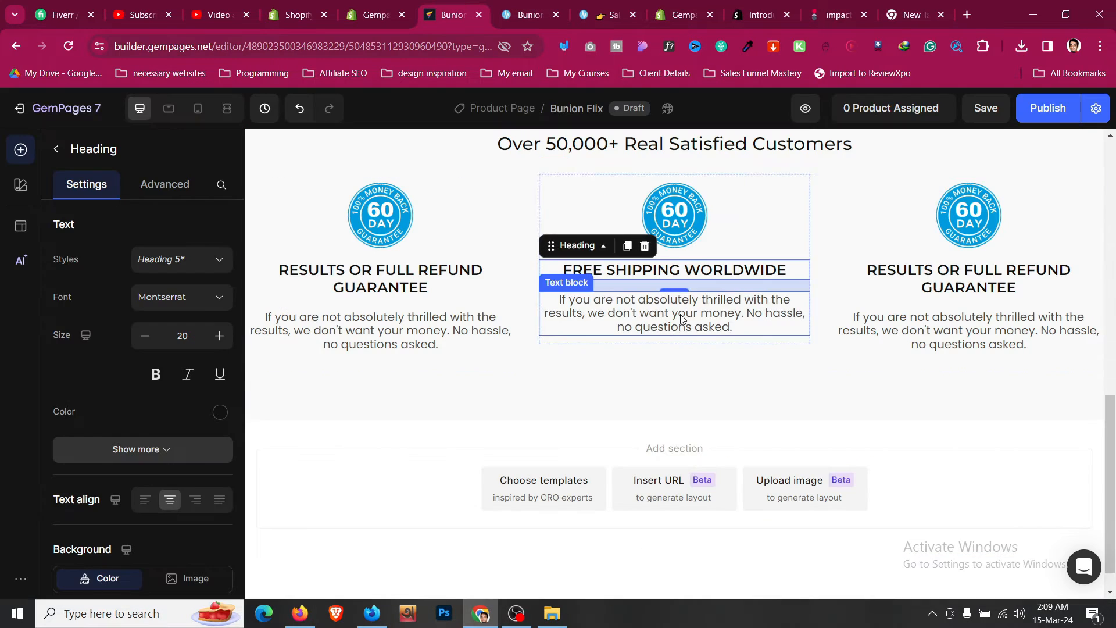
double_click(663, 325)
triple_click(734, 320)
text(Your order will be sent via our express courier service, which includes door to door tracking. We deliver everywhere in the world.)
key(BackSpace)
key(BackSpace)
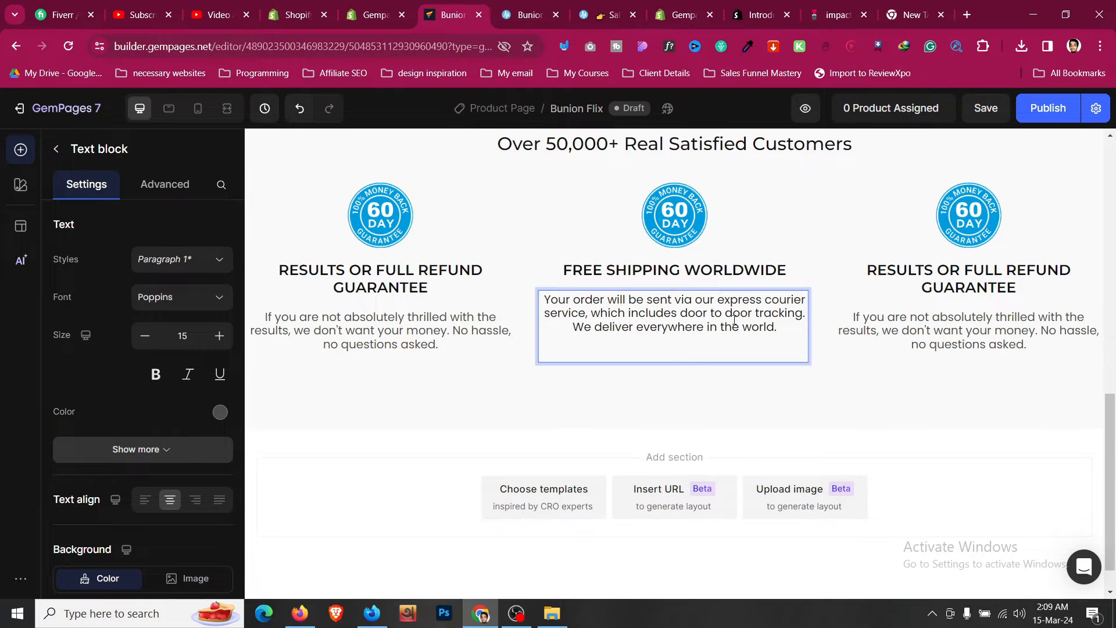
- Copy the first guarantee paragraph's style and paste it onto the free shipping paragraph
right_click(441, 349)
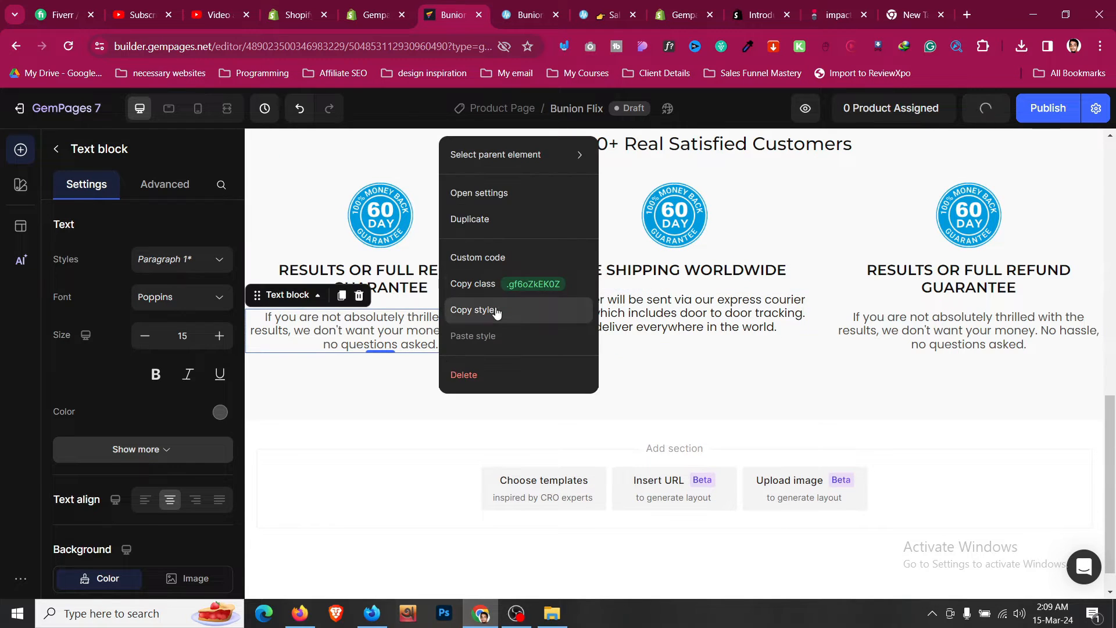
click(472, 310)
right_click(642, 322)
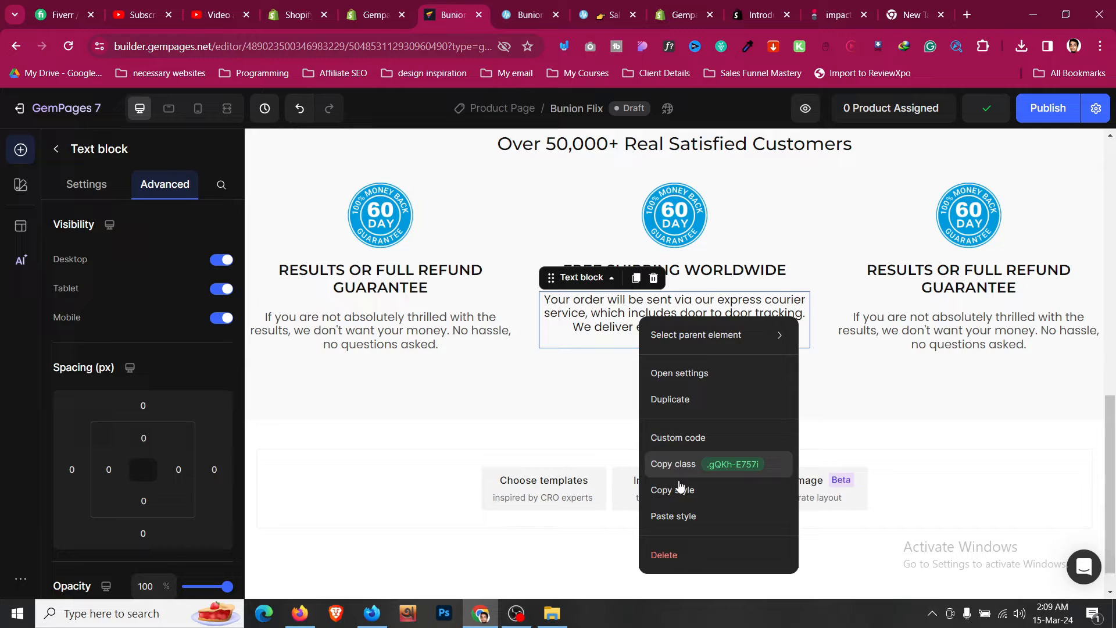
click(689, 517)
click(656, 337)
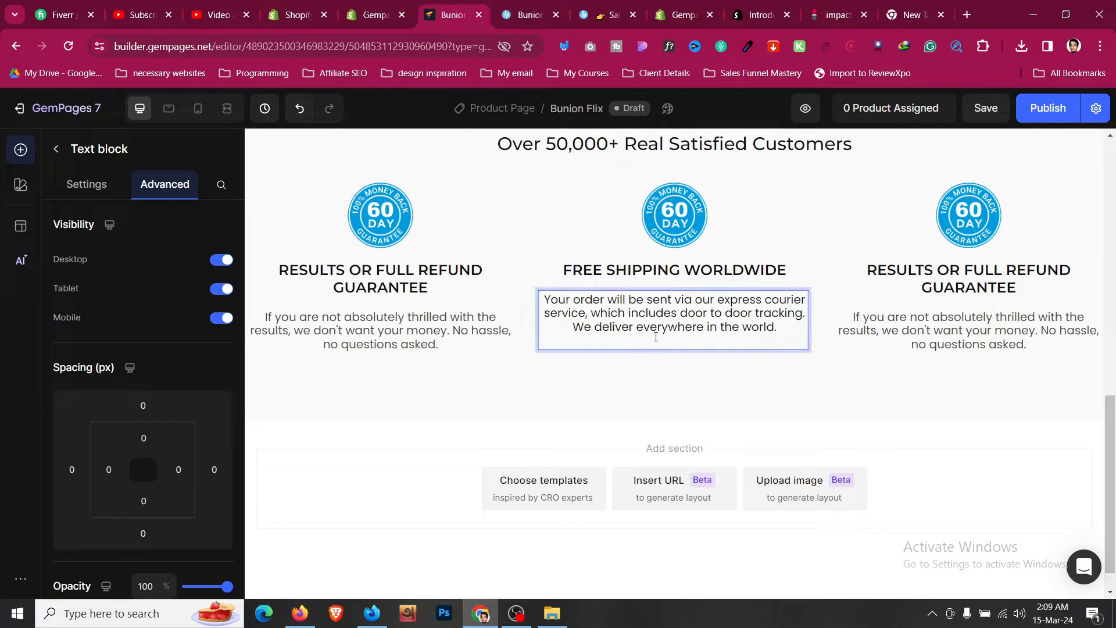
- Clear the free shipping paragraph's inline formatting and paste the first paragraph's style onto it again
click(657, 358)
click(604, 329)
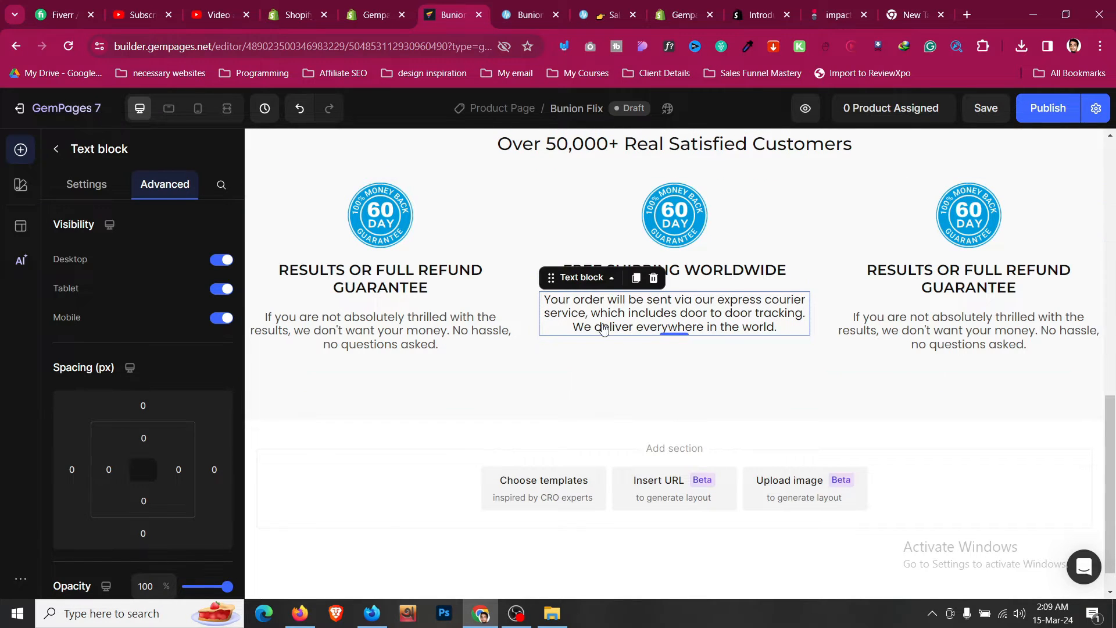
click(87, 185)
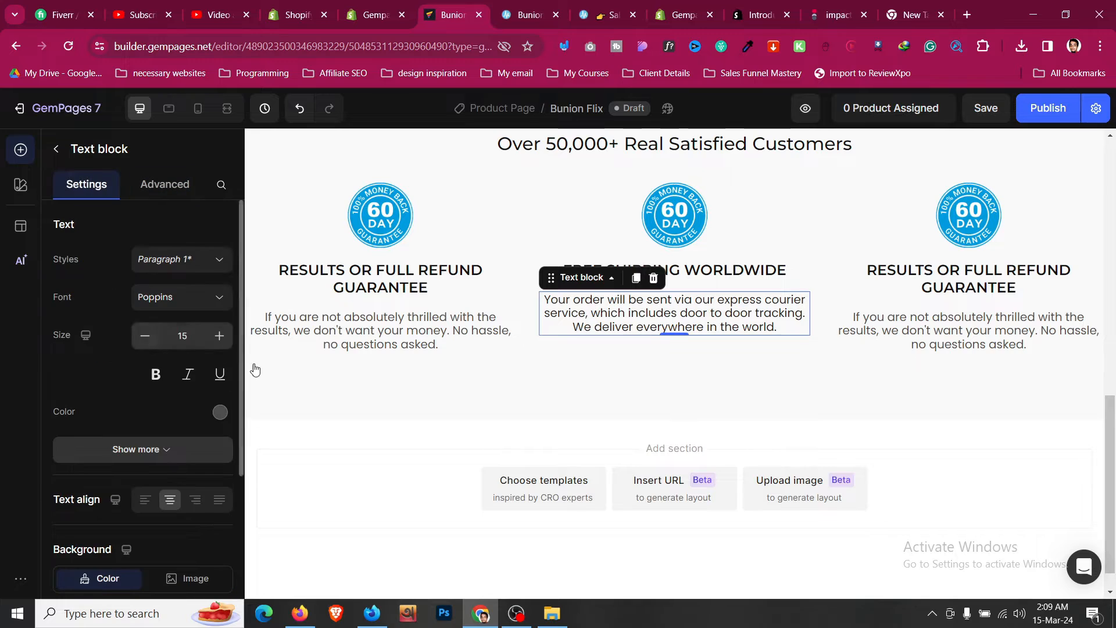
click(223, 414)
click(764, 314)
key(ctrl+a)
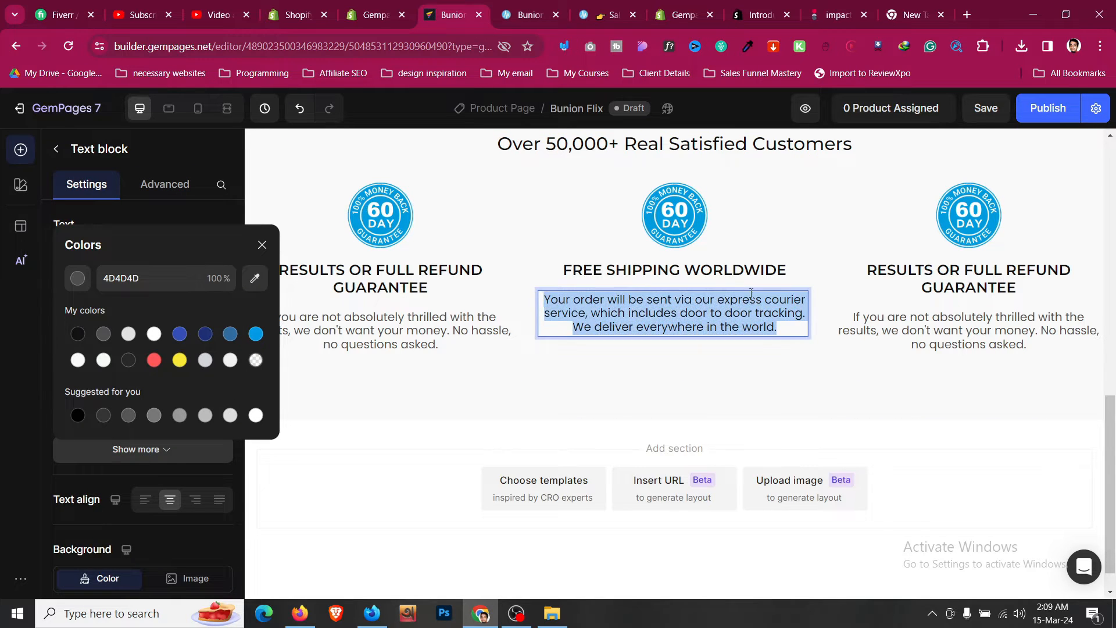
click(850, 276)
right_click(417, 340)
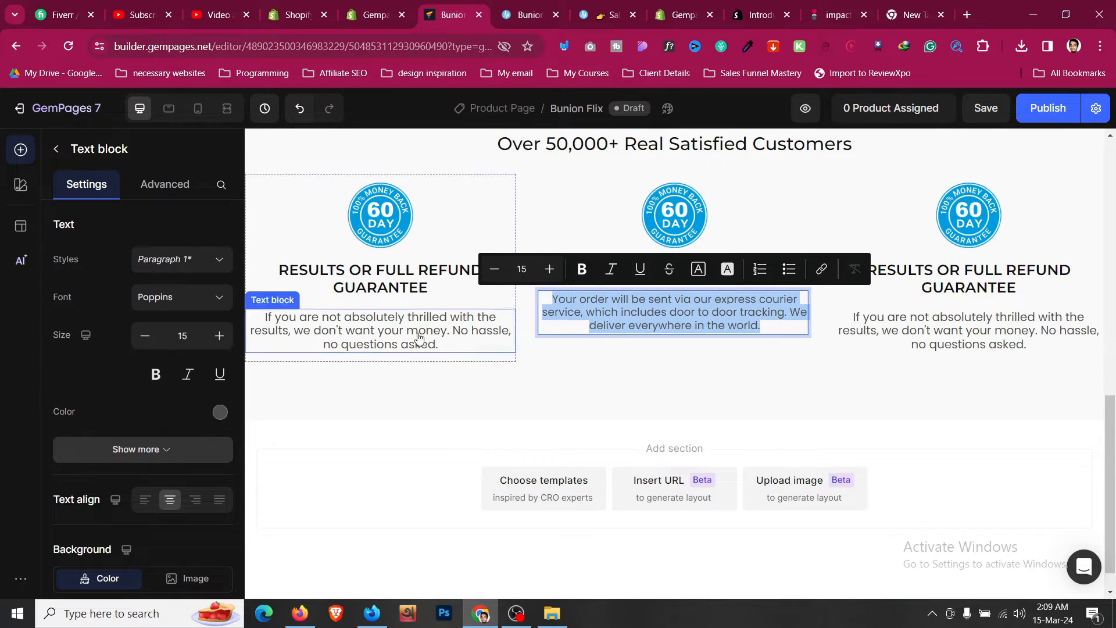
click(451, 506)
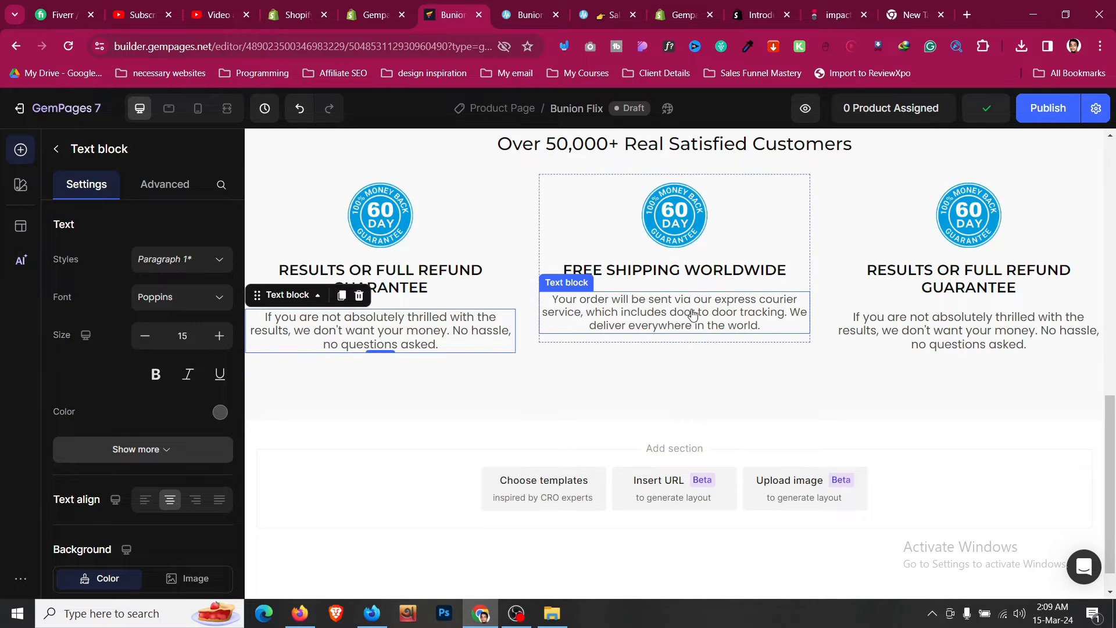
right_click(692, 314)
click(748, 513)
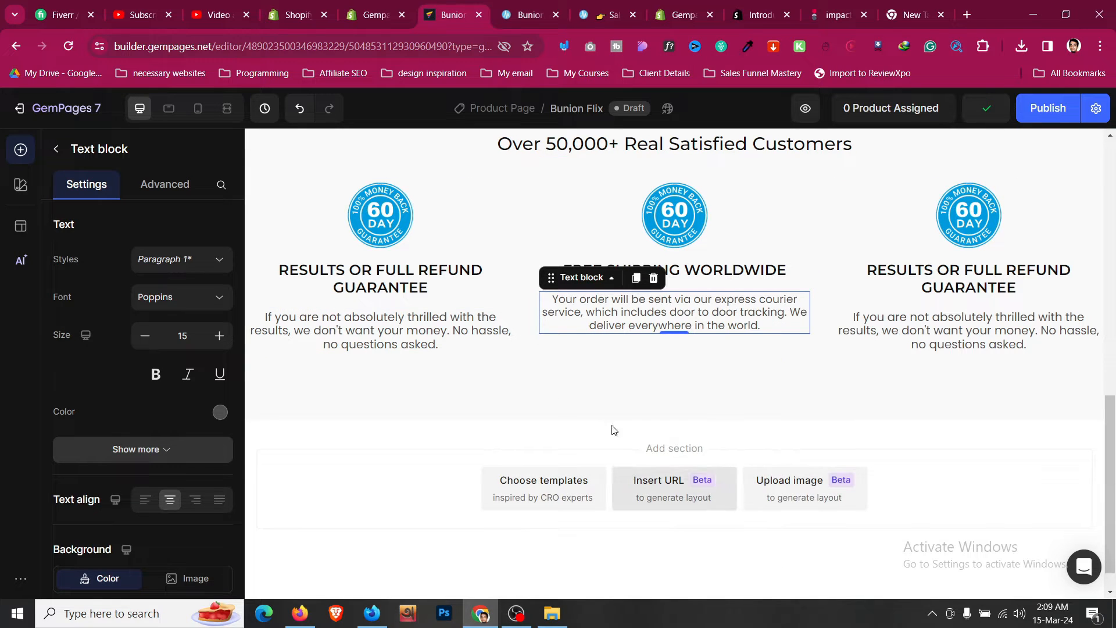
- Try centering the guarantee row's columns vertically, then return them to top alignment
click(586, 360)
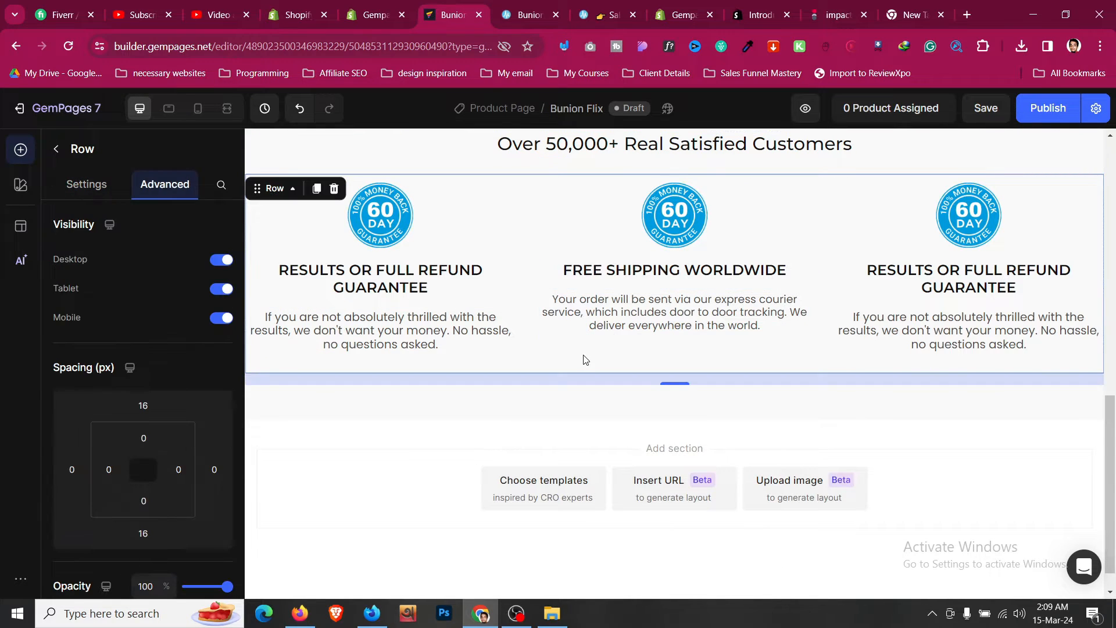
click(91, 184)
scroll(121, 309, down, 5)
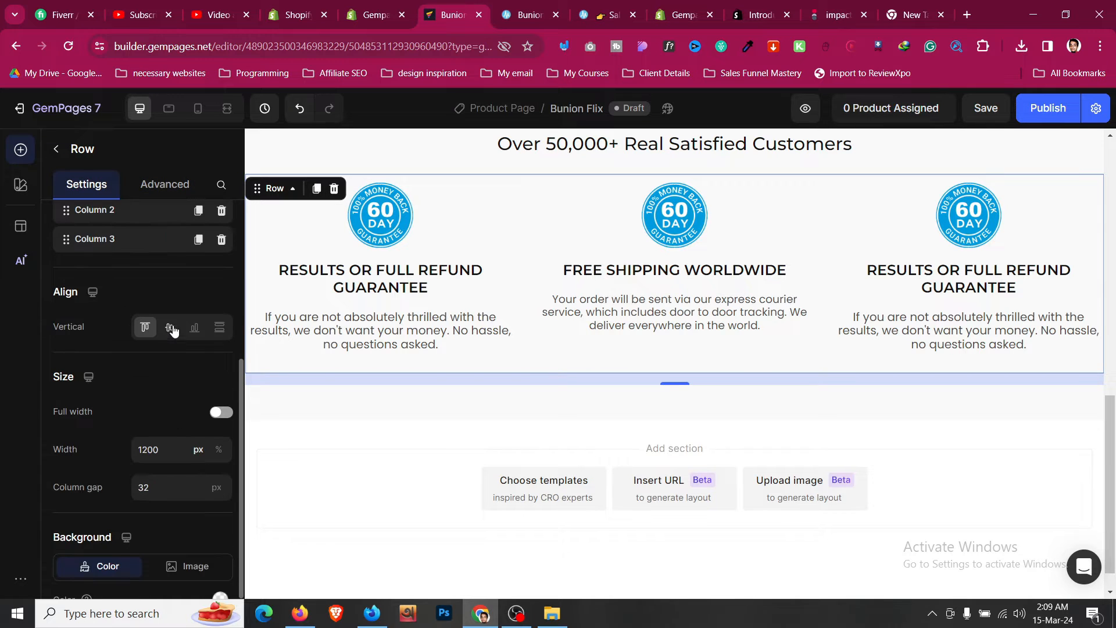
click(171, 328)
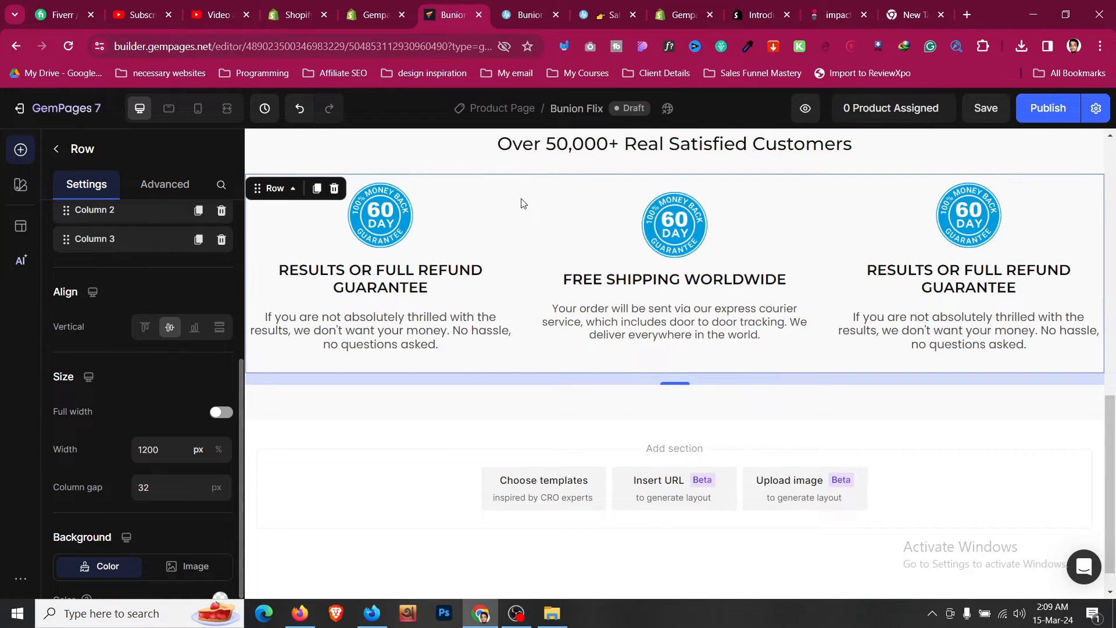
click(526, 14)
click(487, 9)
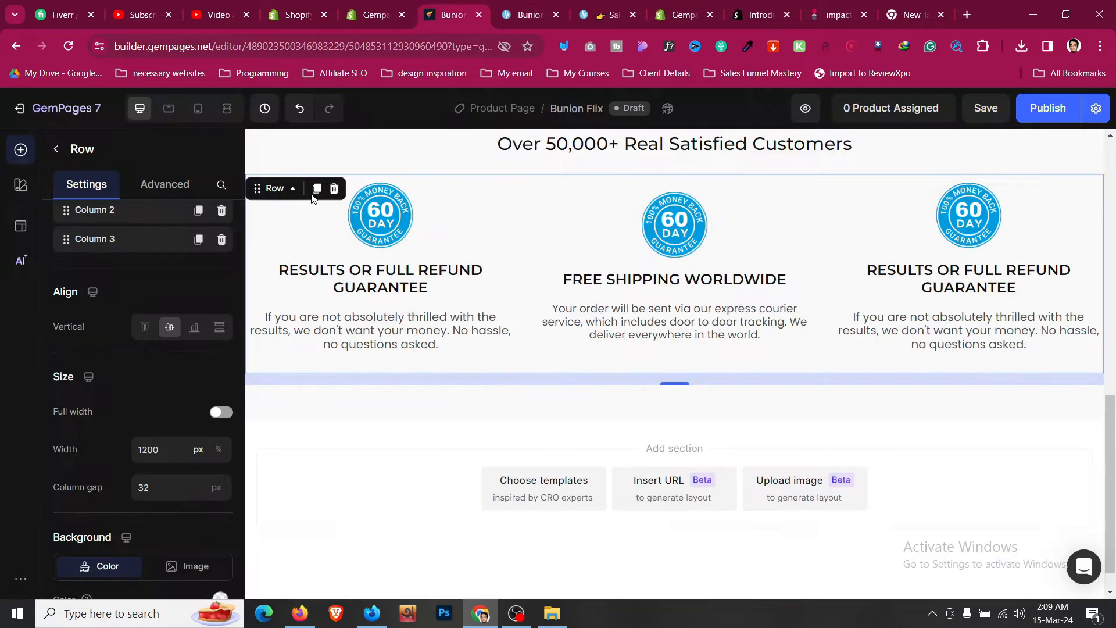
click(144, 328)
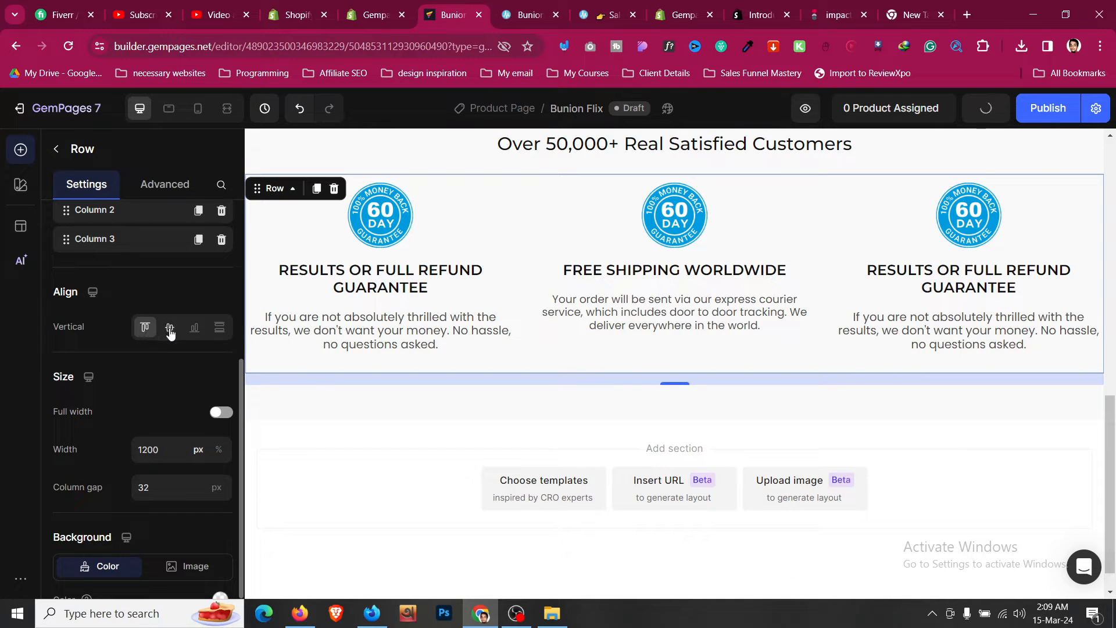
click(170, 330)
click(144, 329)
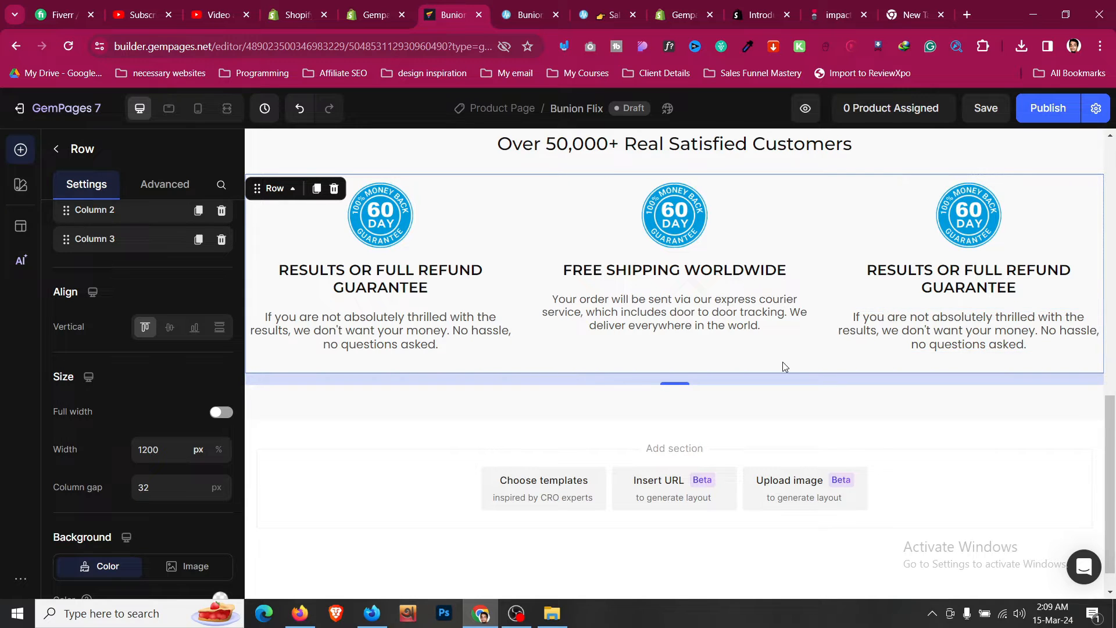
- Preview the customers section in mobile view
scroll(430, 205, up, 1)
click(435, 195)
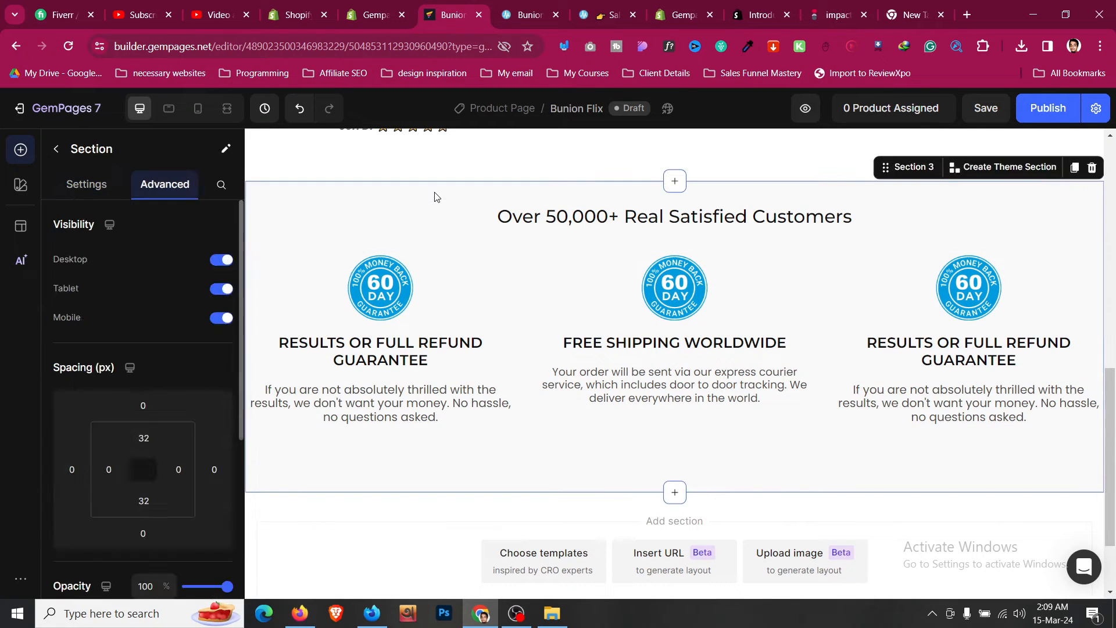
scroll(436, 194, down, 2)
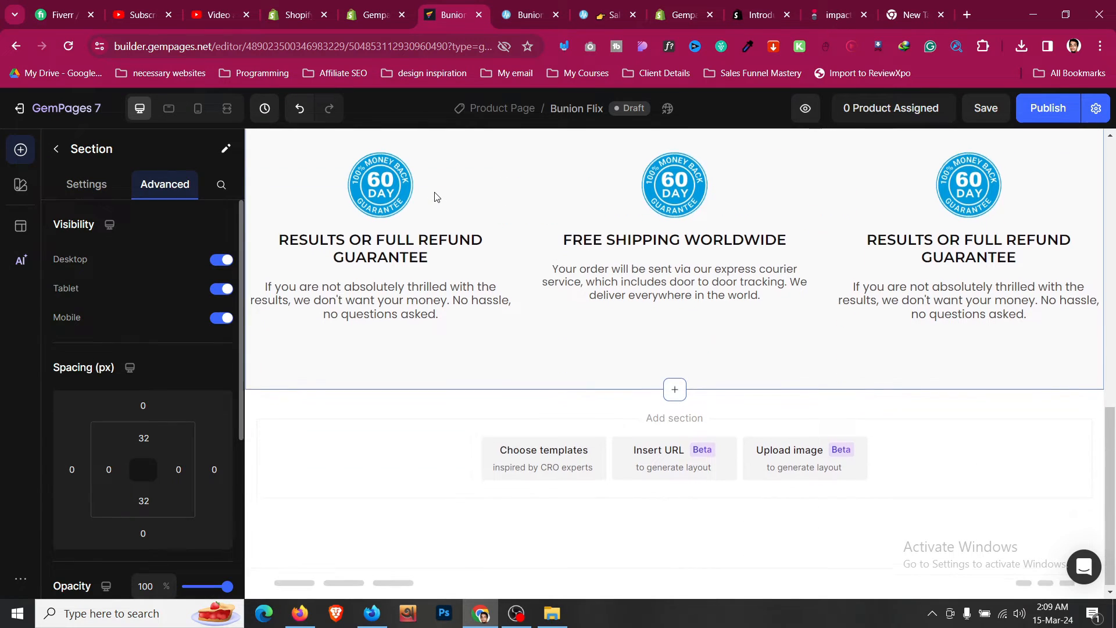
click(203, 118)
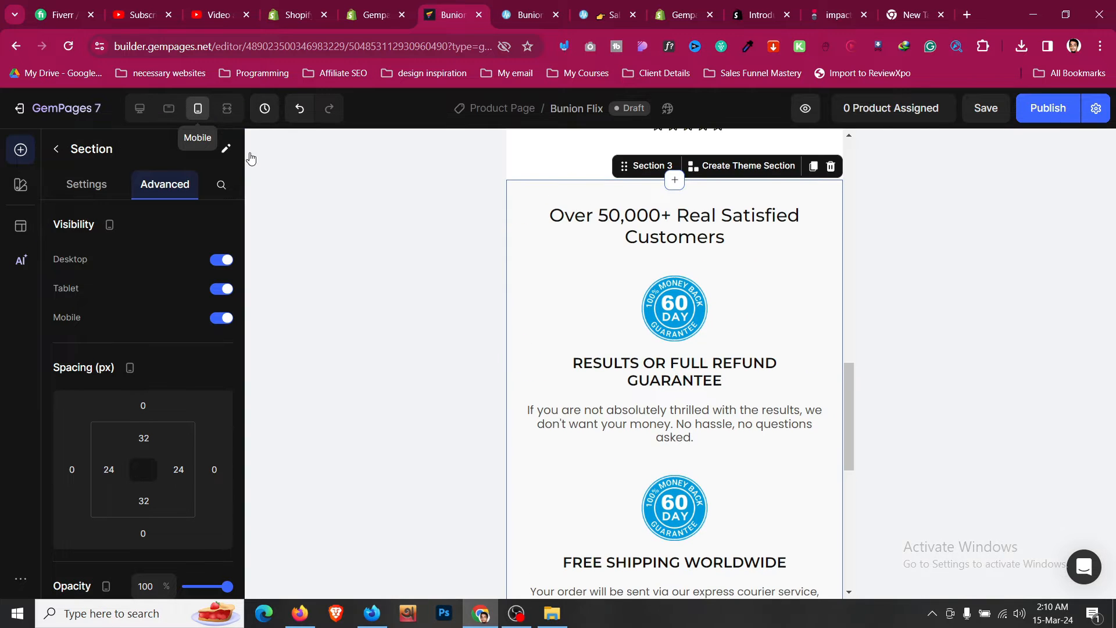
scroll(524, 264, down, 6)
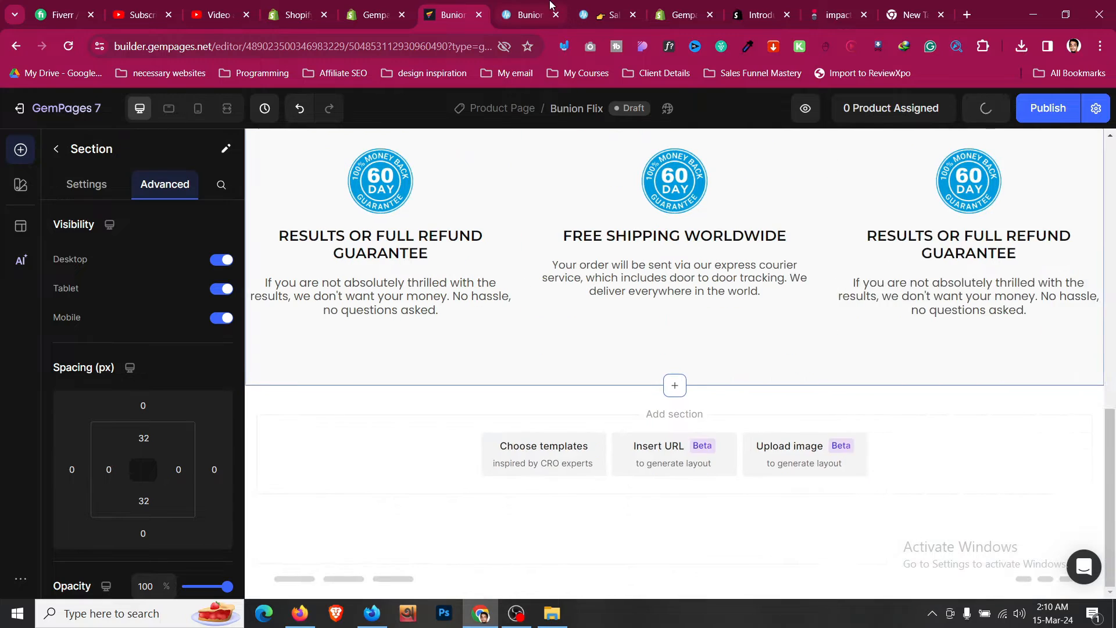
- Review the sections following the guarantees on the reference sales page
click(526, 15)
click(334, 301)
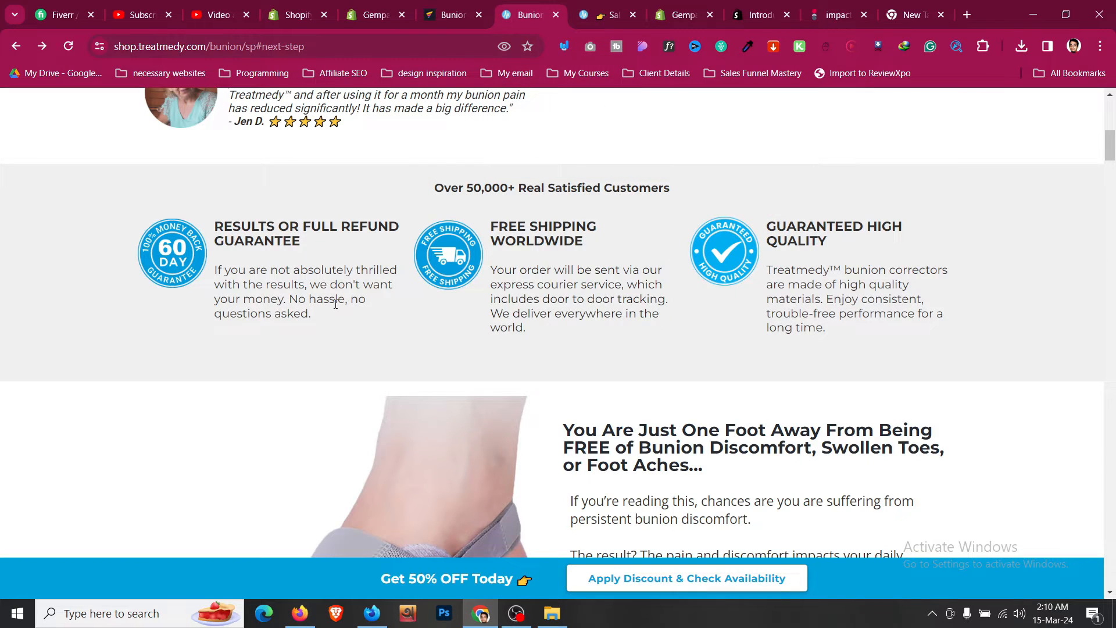
scroll(334, 301, down, 11)
scroll(350, 301, down, 8)
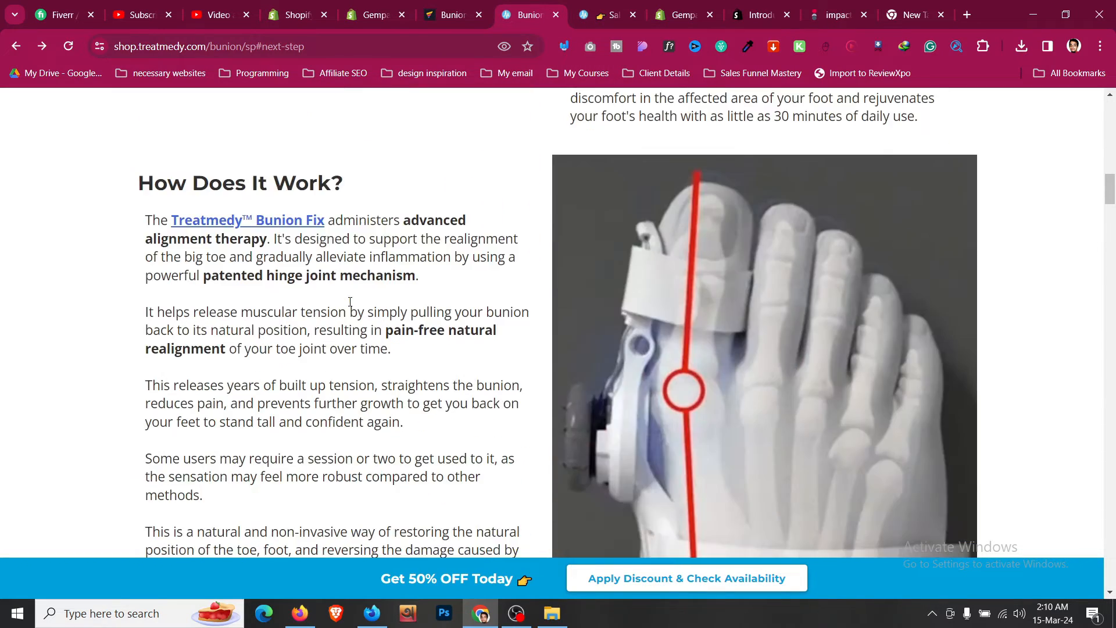
scroll(355, 306, up, 11)
scroll(364, 312, up, 3)
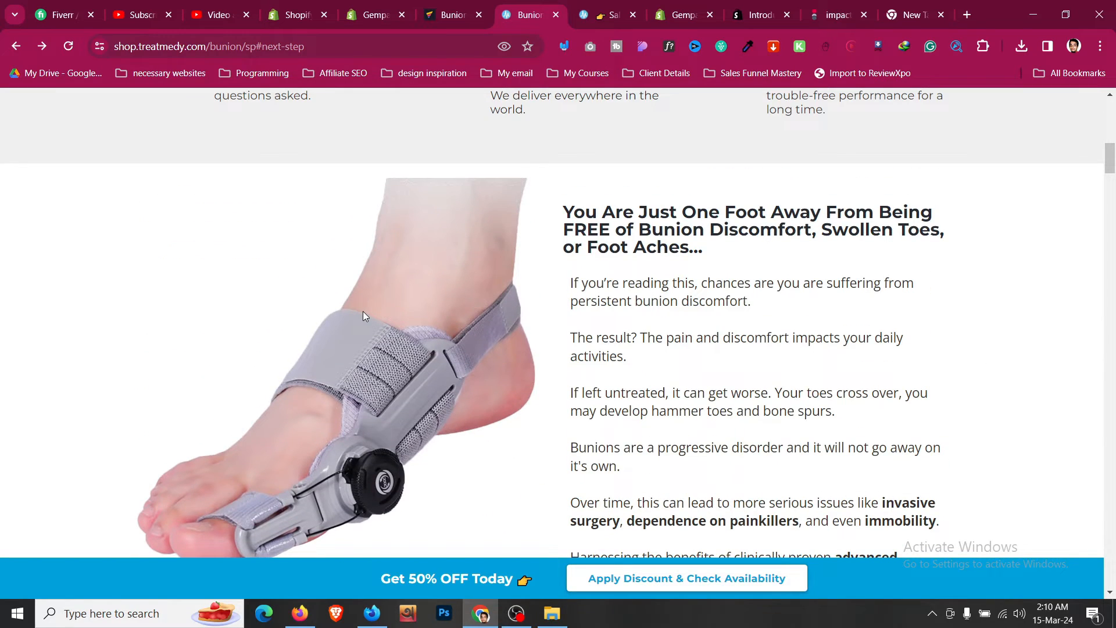
scroll(363, 312, down, 6)
scroll(389, 323, up, 8)
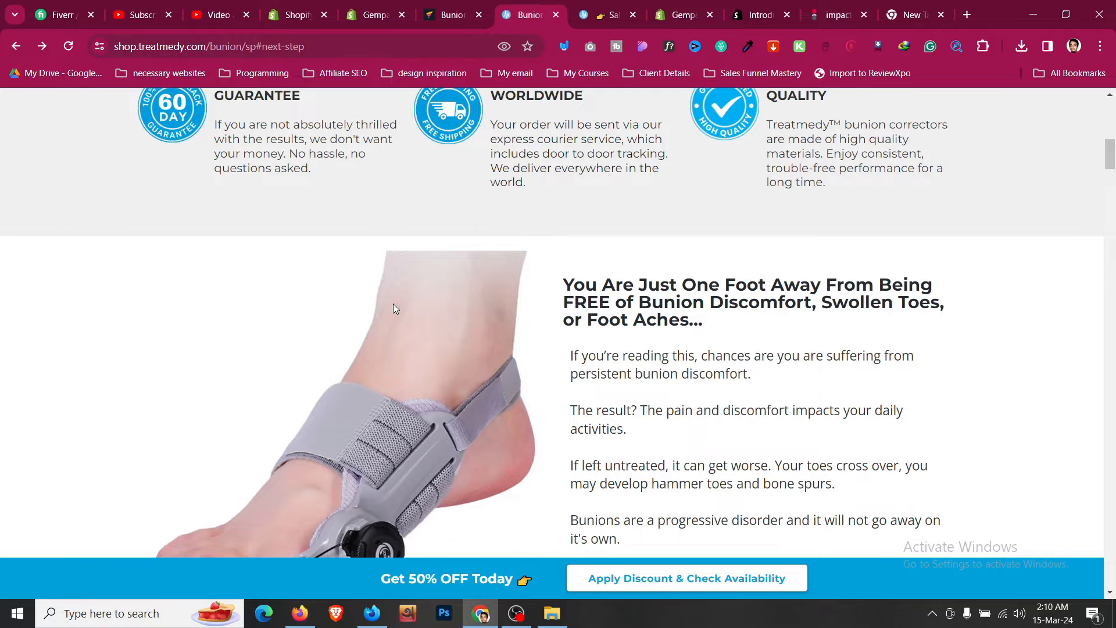
- Add a two-column row as a new section below the guarantees section
scroll(393, 306, down, 6)
scroll(394, 306, up, 6)
click(451, 13)
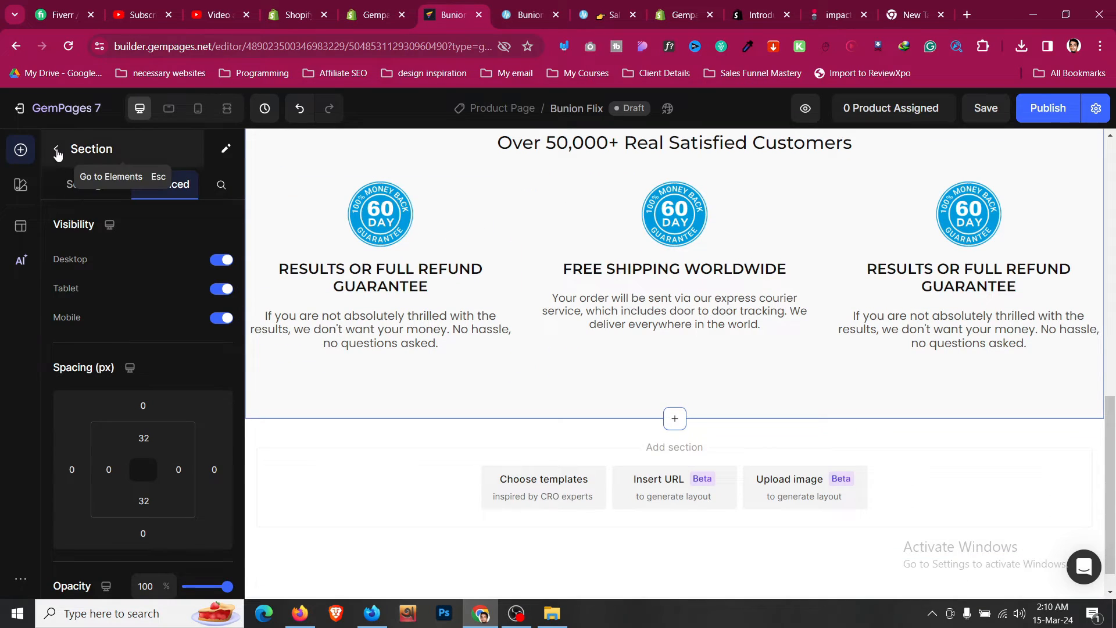
key(Escape)
drag(174, 249, 533, 433)
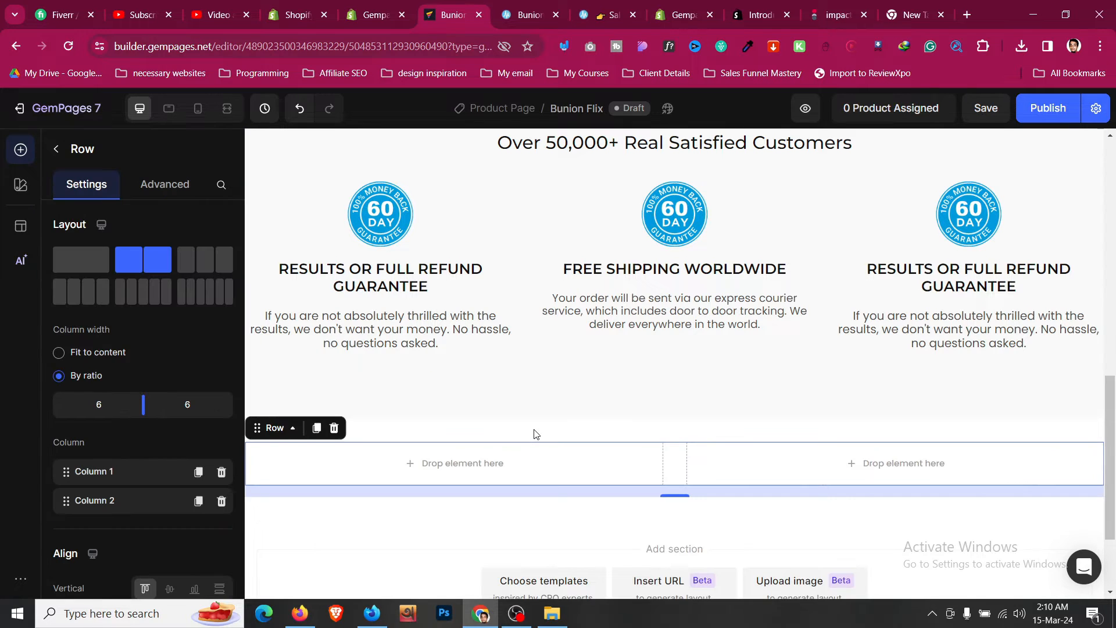
- Place an image element in the new row's left column and set it to the pic1_900x.webp gallery picture
click(511, 18)
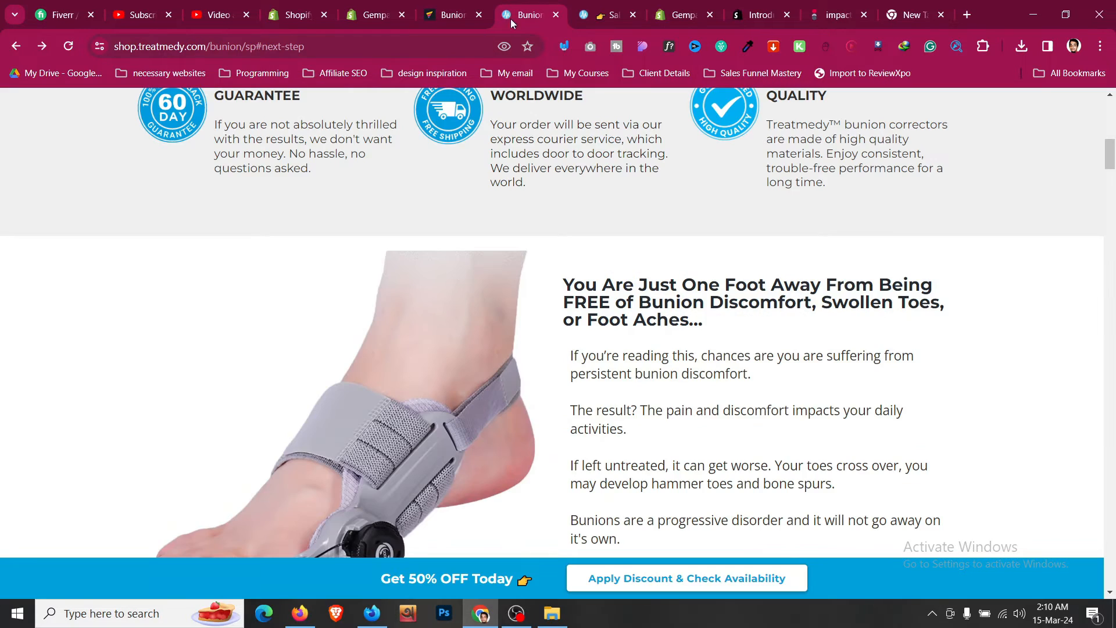
click(458, 17)
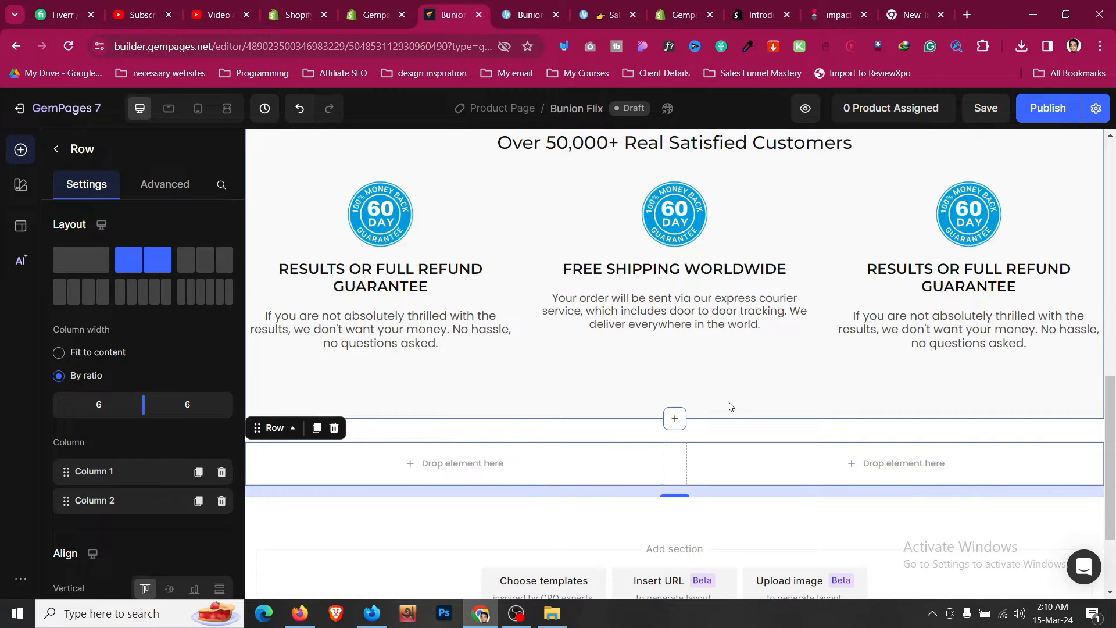
click(731, 407)
scroll(727, 409, up, 3)
scroll(730, 407, down, 5)
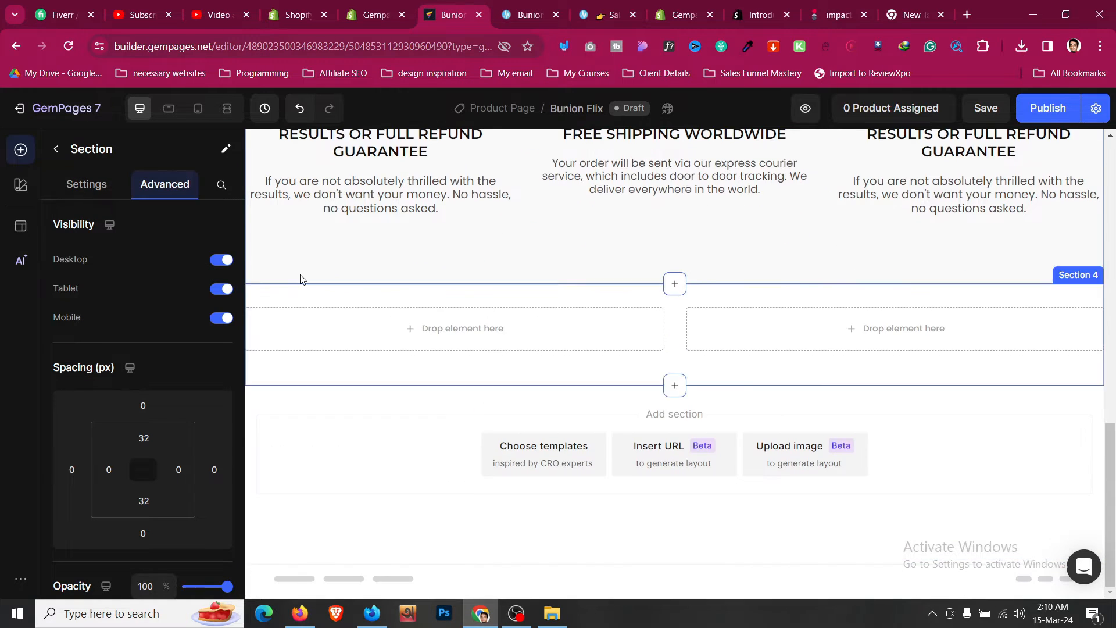
click(56, 149)
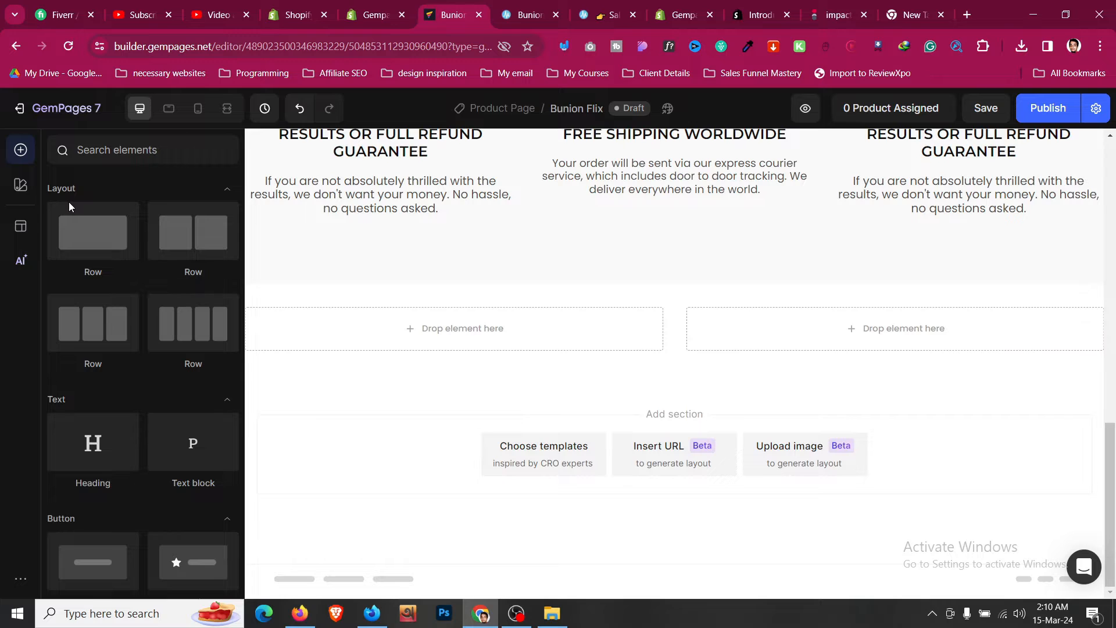
scroll(69, 201, down, 4)
drag(92, 319, 375, 321)
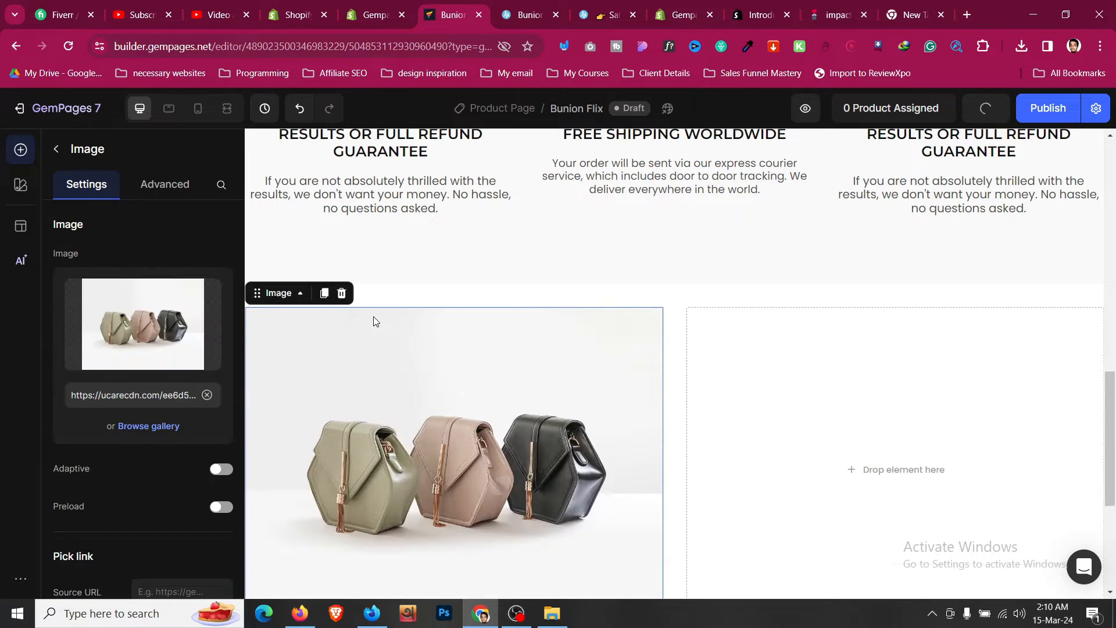
click(163, 426)
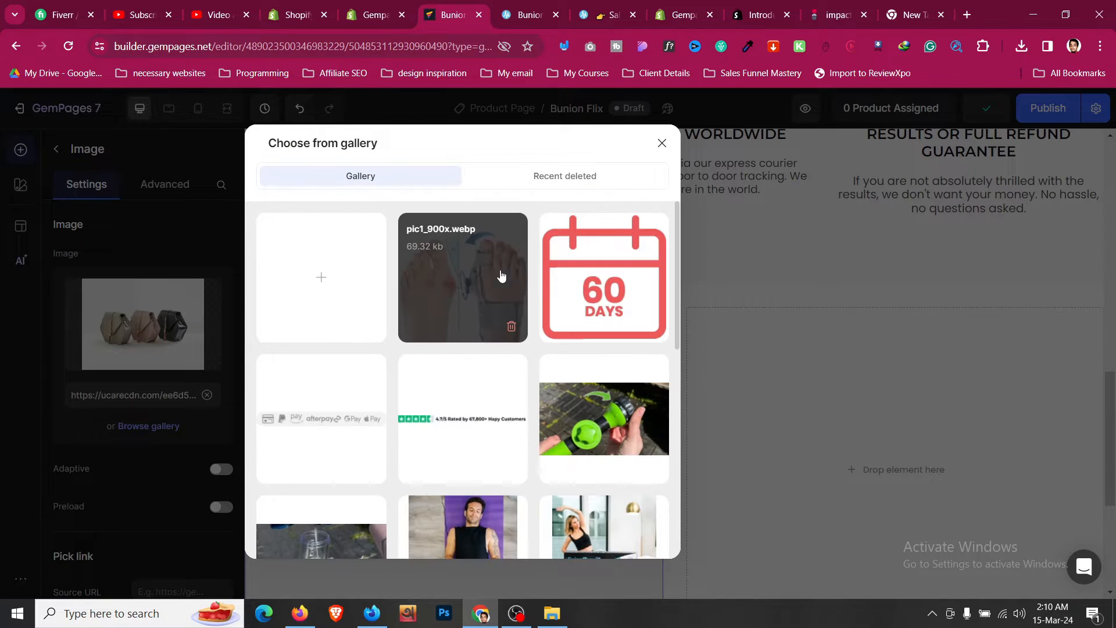
click(480, 258)
scroll(721, 393, down, 5)
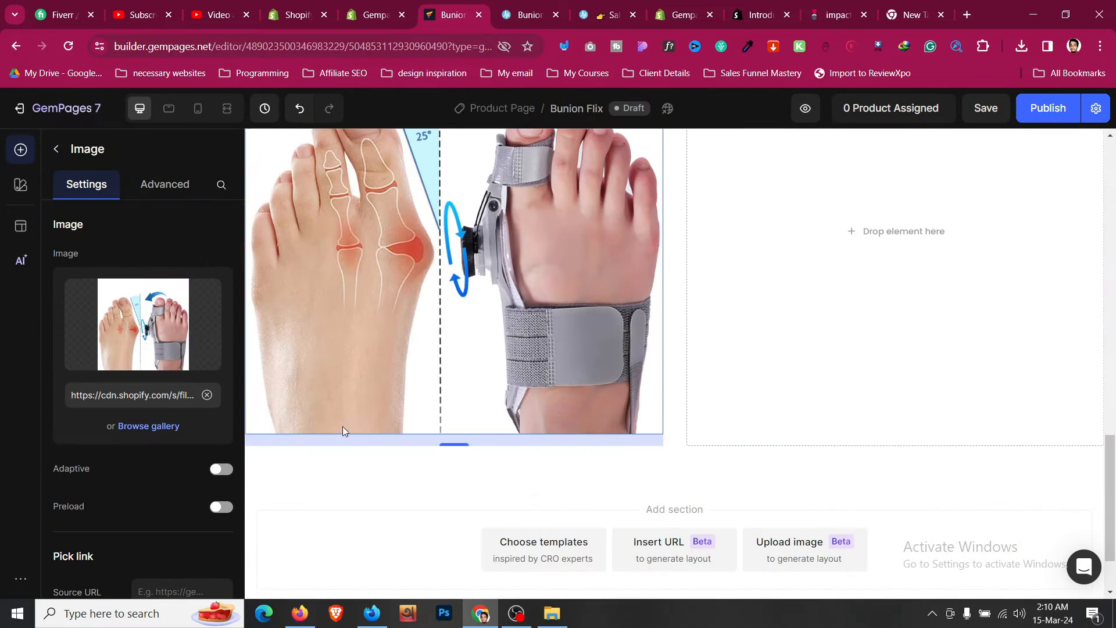
- Set the image's bottom margin to 0
click(174, 195)
click(144, 533)
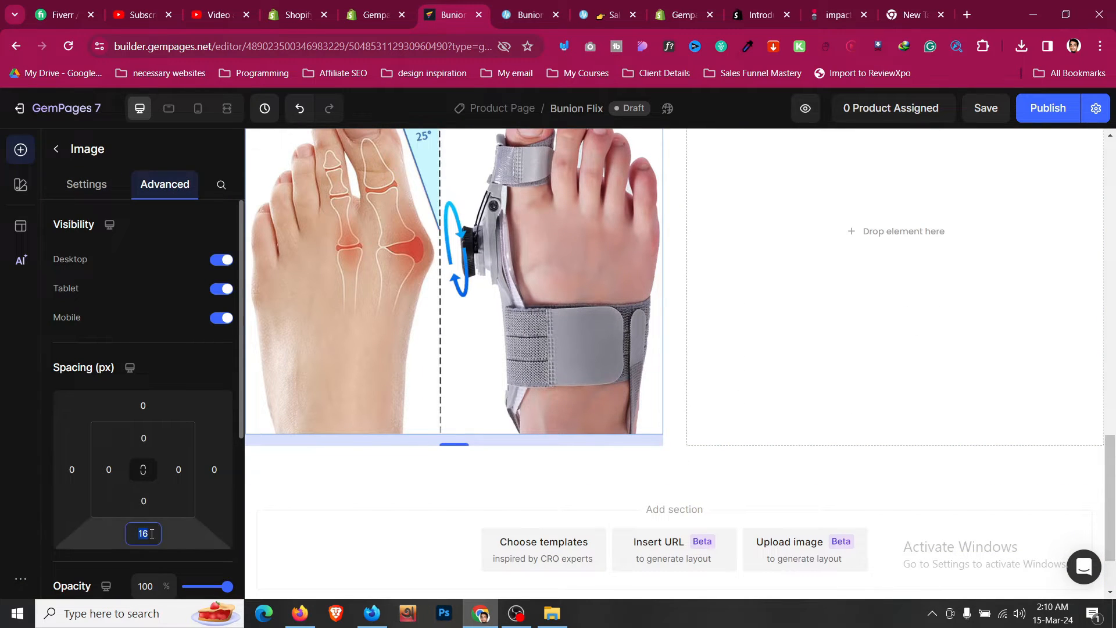
scroll(546, 418, up, 2)
scroll(546, 417, down, 5)
scroll(545, 417, up, 2)
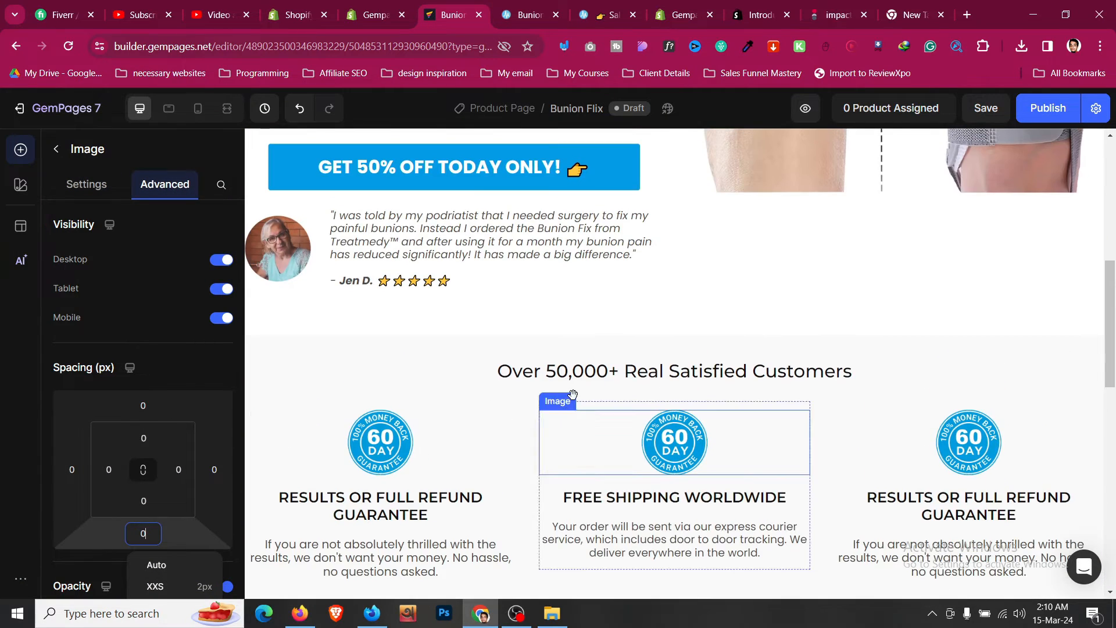
- Copy the customers heading into the right column and replace its text with the reference's 'You Are Just One Foot Away' headline
click(570, 377)
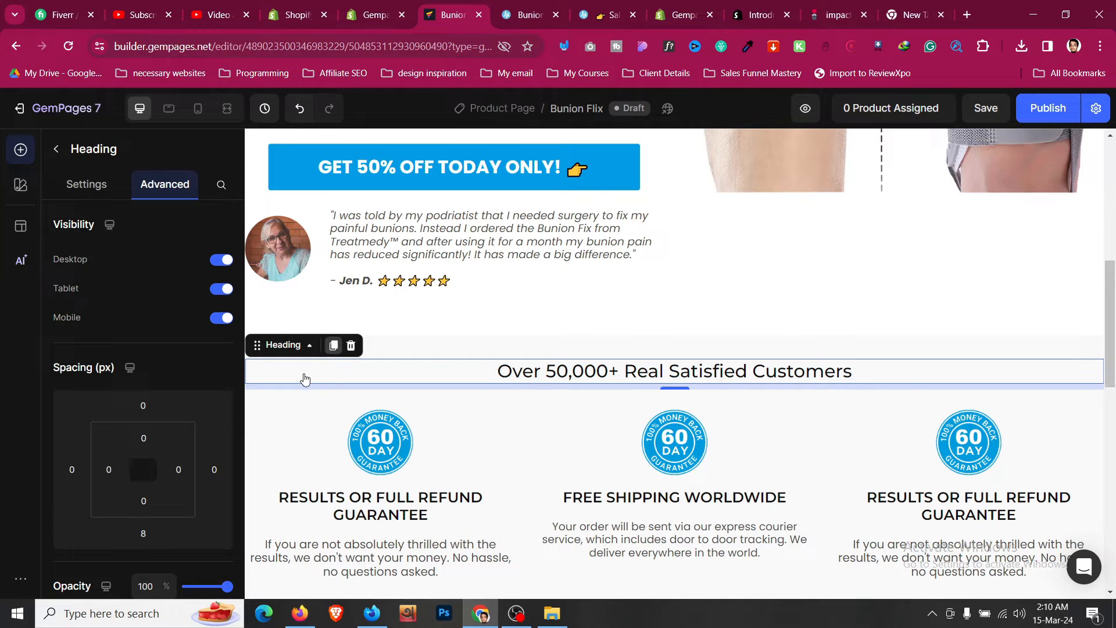
drag(305, 379, 847, 436)
click(524, 11)
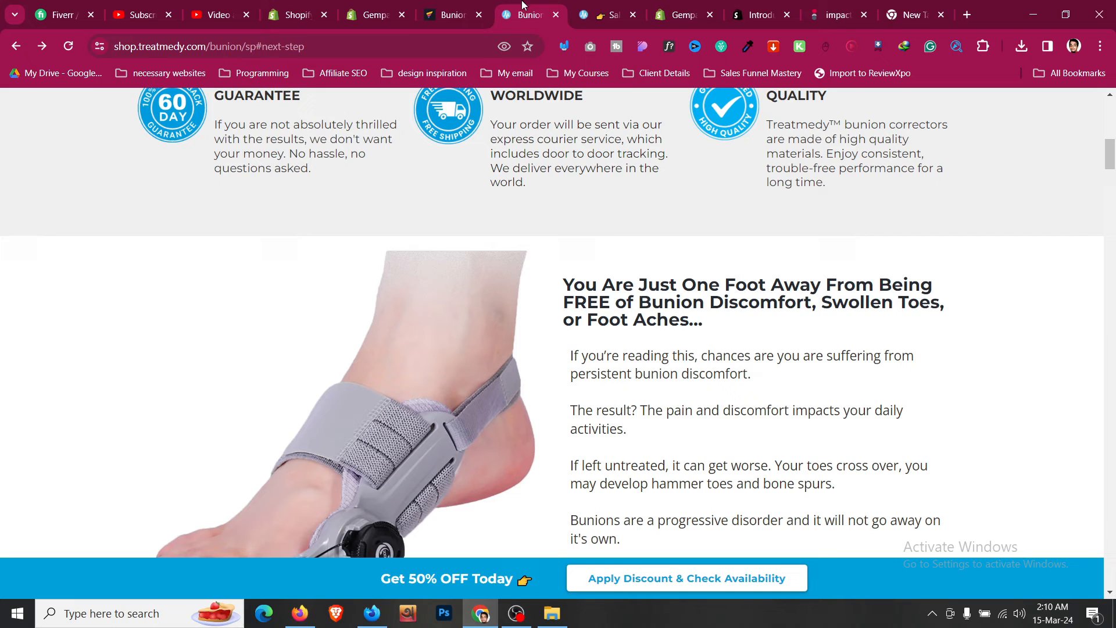
triple_click(652, 303)
key(ctrl+c)
click(484, 7)
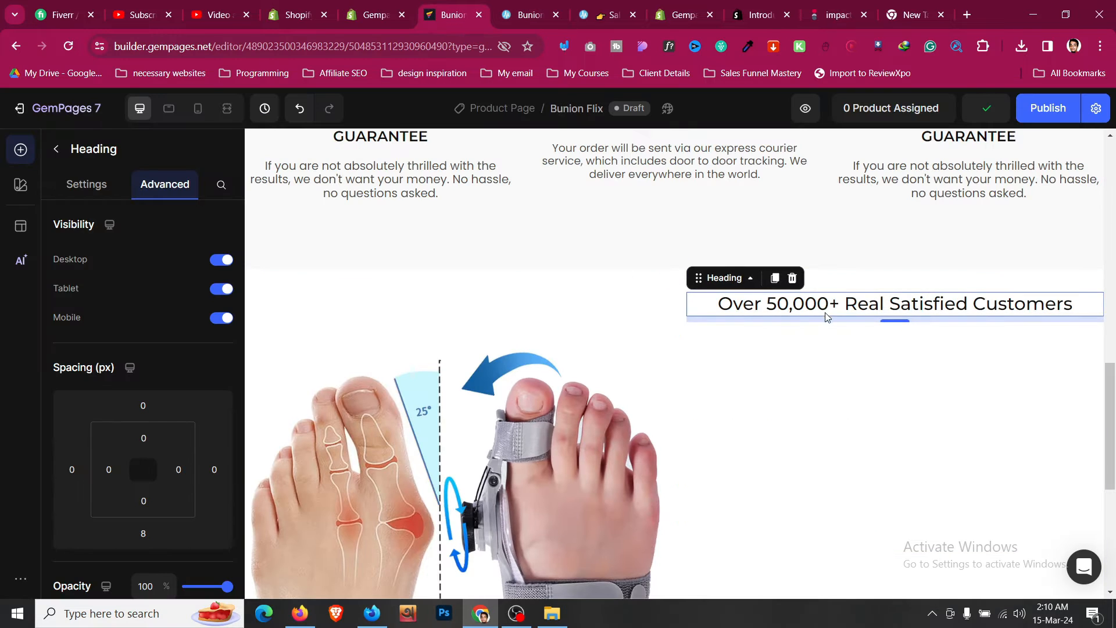
click(843, 302)
key(ctrl+a)
key(ctrl+v)
key(BackSpace)
key(BackSpace)
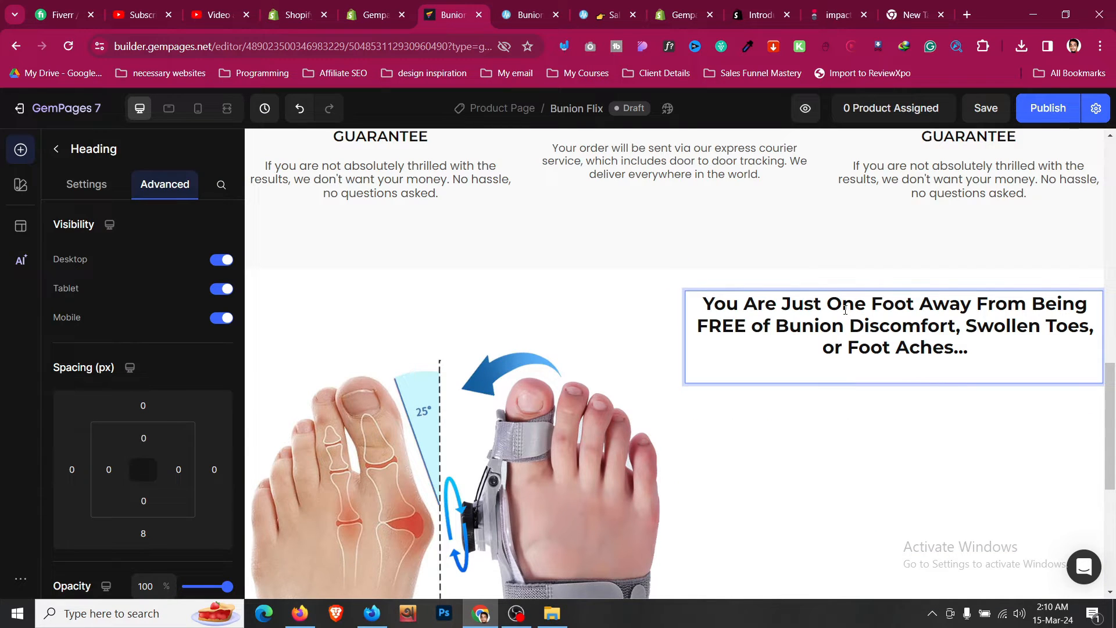
- Clear the new headline's inline formatting and left-align it
key(ctrl+a)
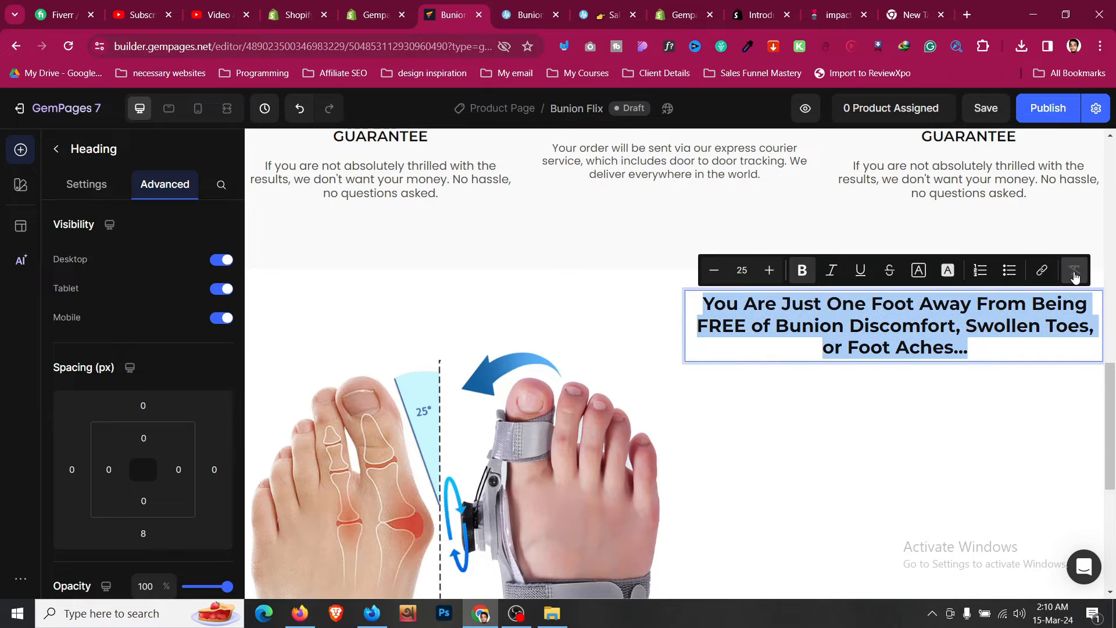
click(1074, 274)
click(99, 189)
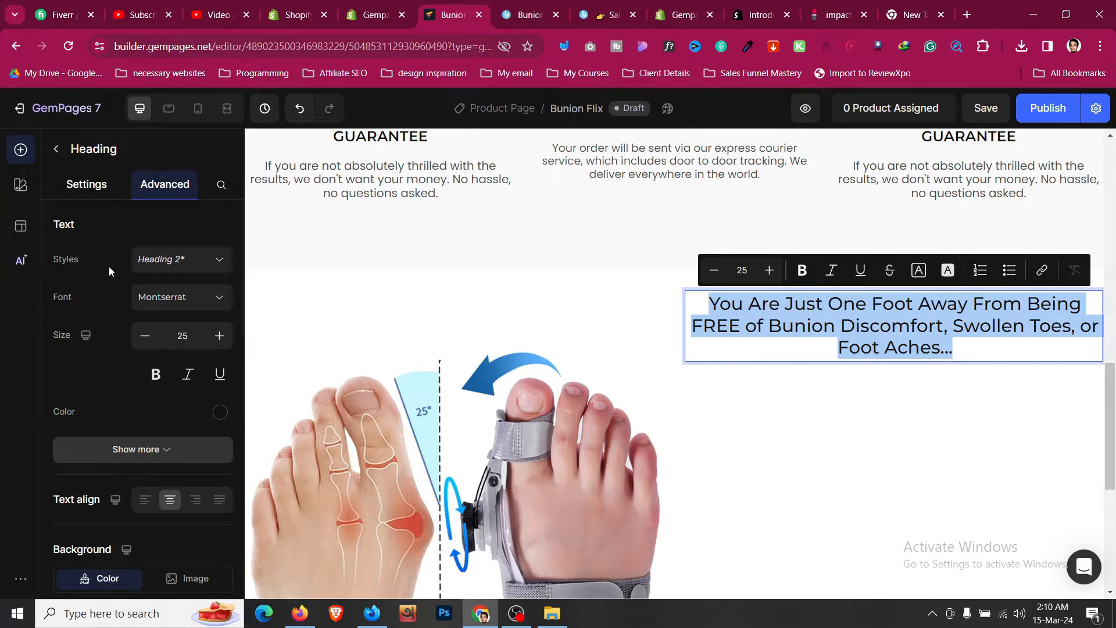
click(145, 500)
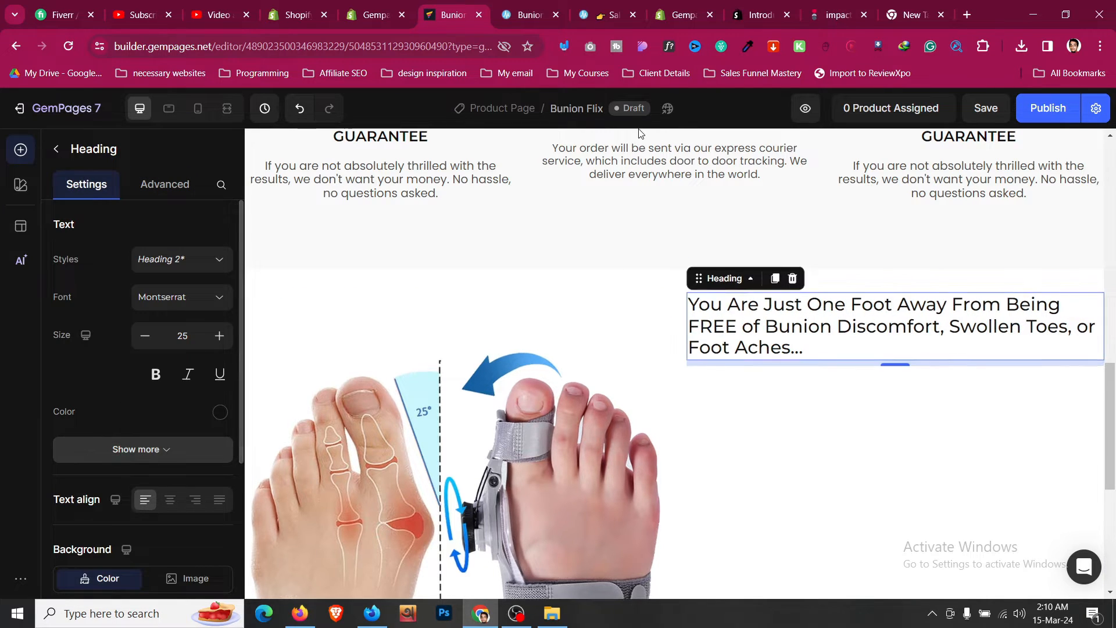
- Duplicate the free shipping paragraph and move the copy under the headline in the right column
click(538, 17)
click(766, 417)
scroll(766, 417, up, 3)
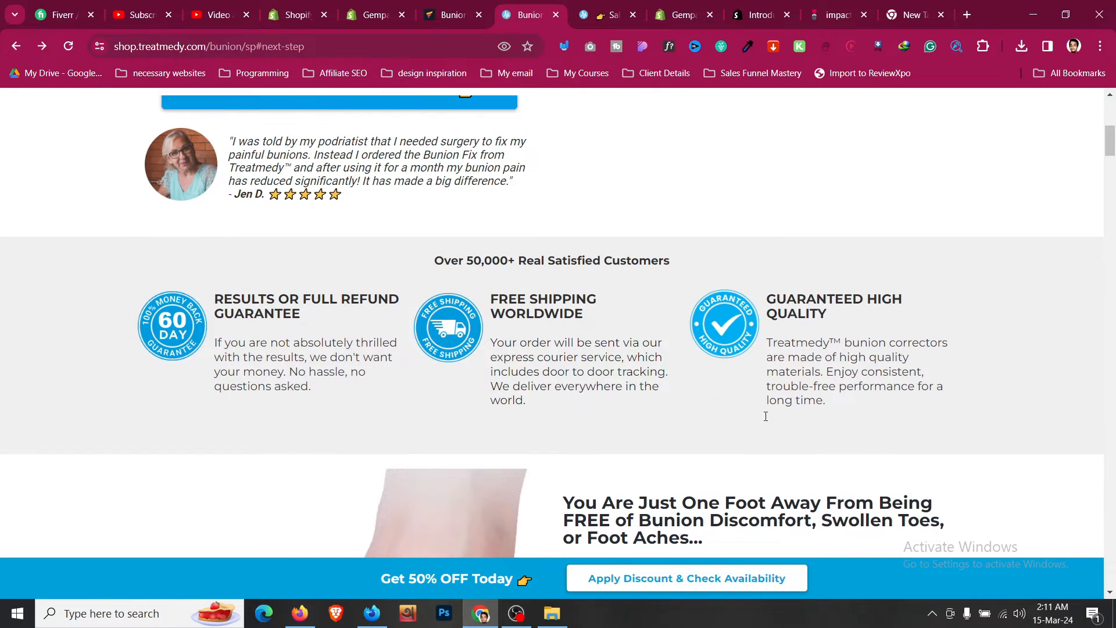
click(480, 6)
scroll(630, 297, up, 2)
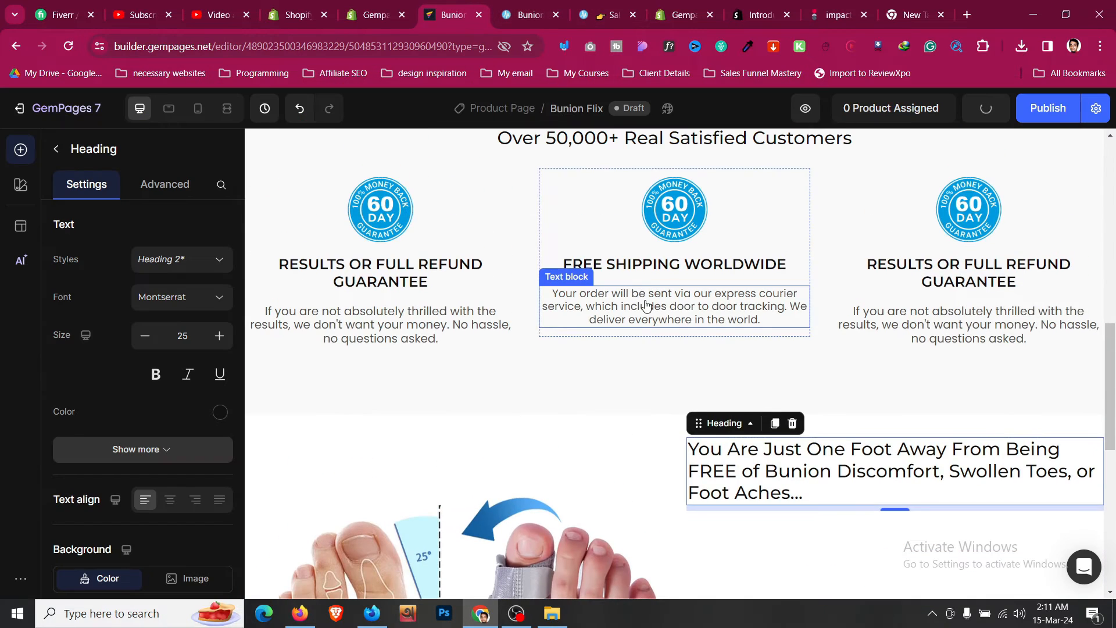
click(630, 297)
click(636, 272)
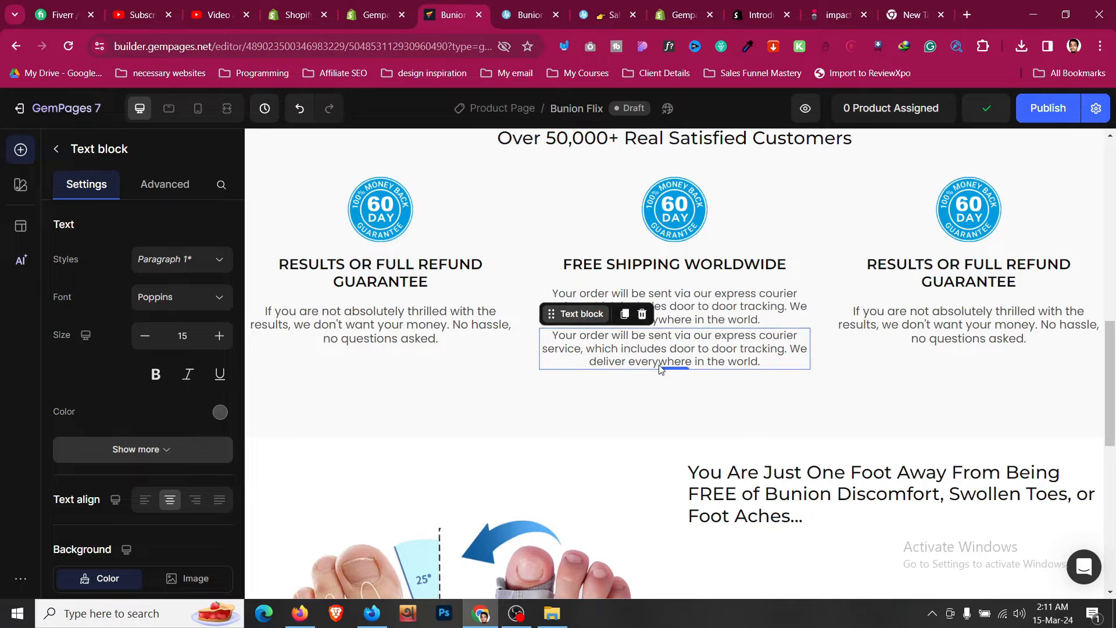
drag(660, 369, 838, 524)
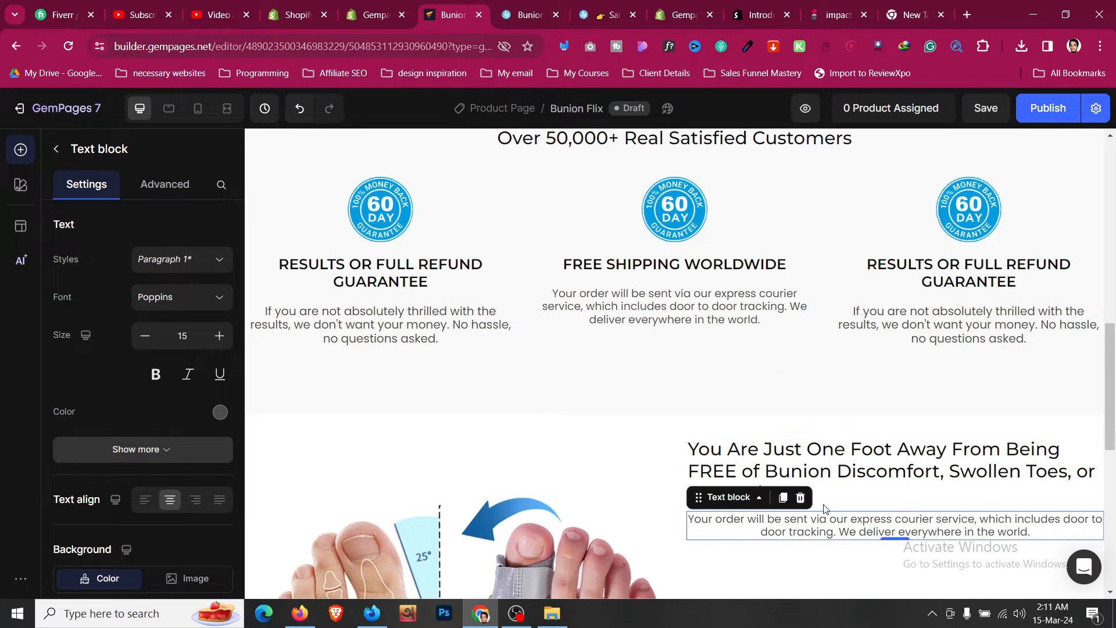
- Replace the copied paragraph's text with the reference's body paragraphs, from 'If you're reading this' to the daily use sentence
click(567, 4)
scroll(958, 324, down, 10)
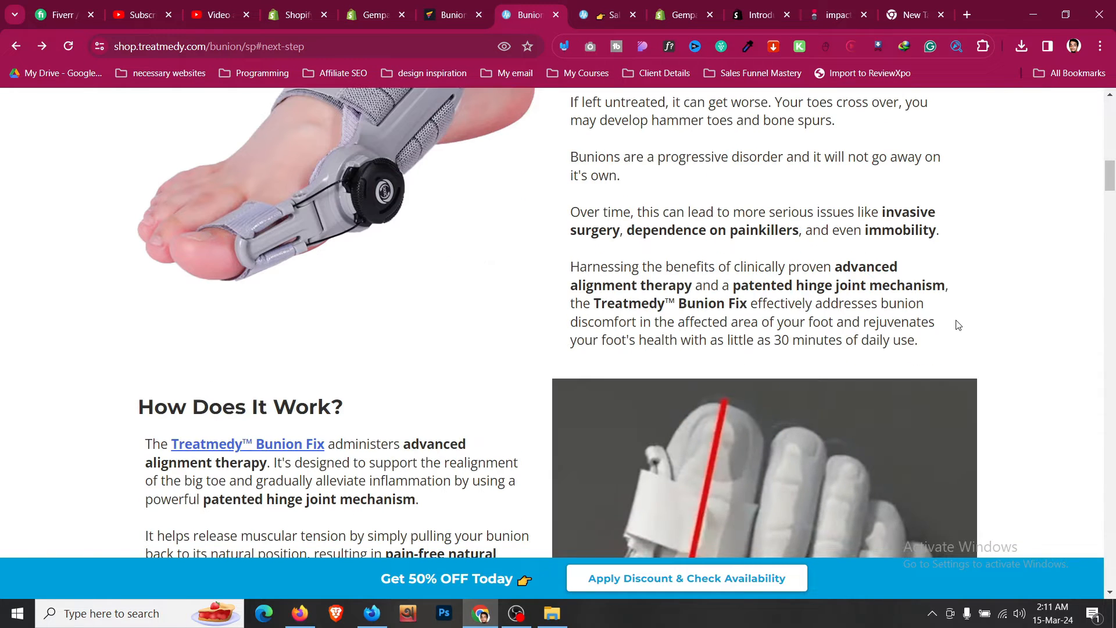
drag(925, 346, 570, 291)
key(ctrl+c)
click(453, 15)
scroll(834, 386, down, 3)
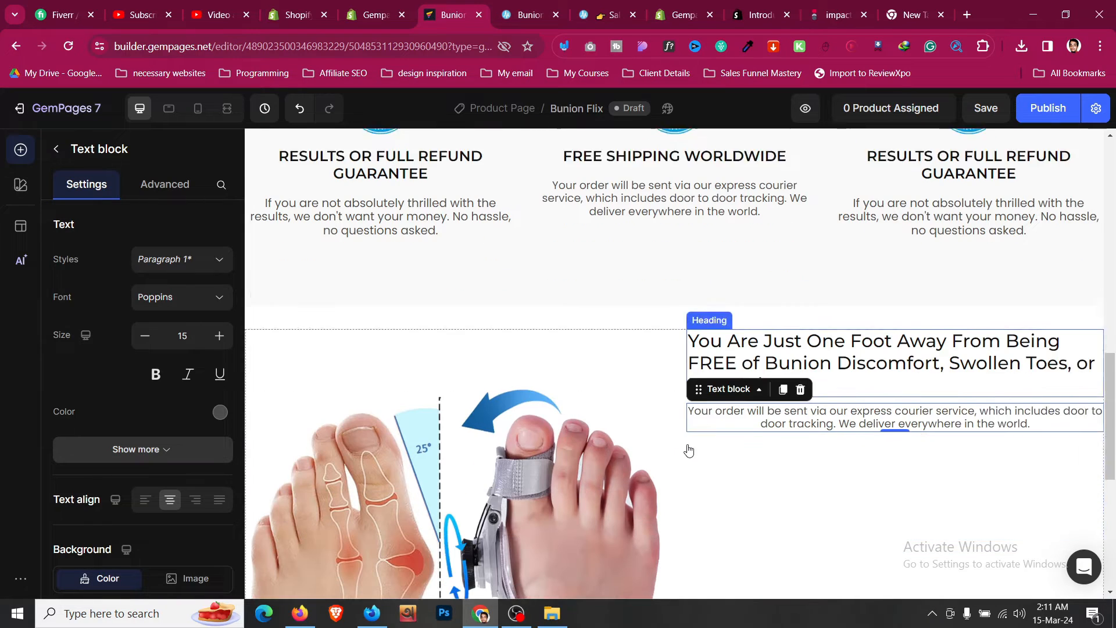
key(ctrl+a)
key(ctrl+v)
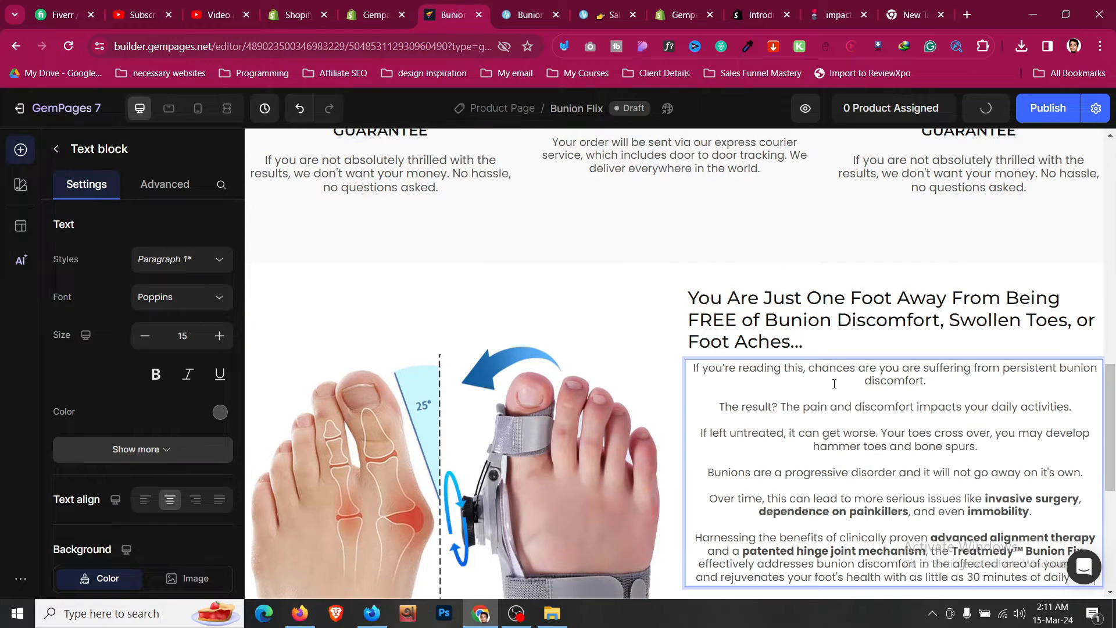
- Left-align the body paragraphs and increase their font size to 18
key(ctrl+a)
click(146, 500)
click(221, 339)
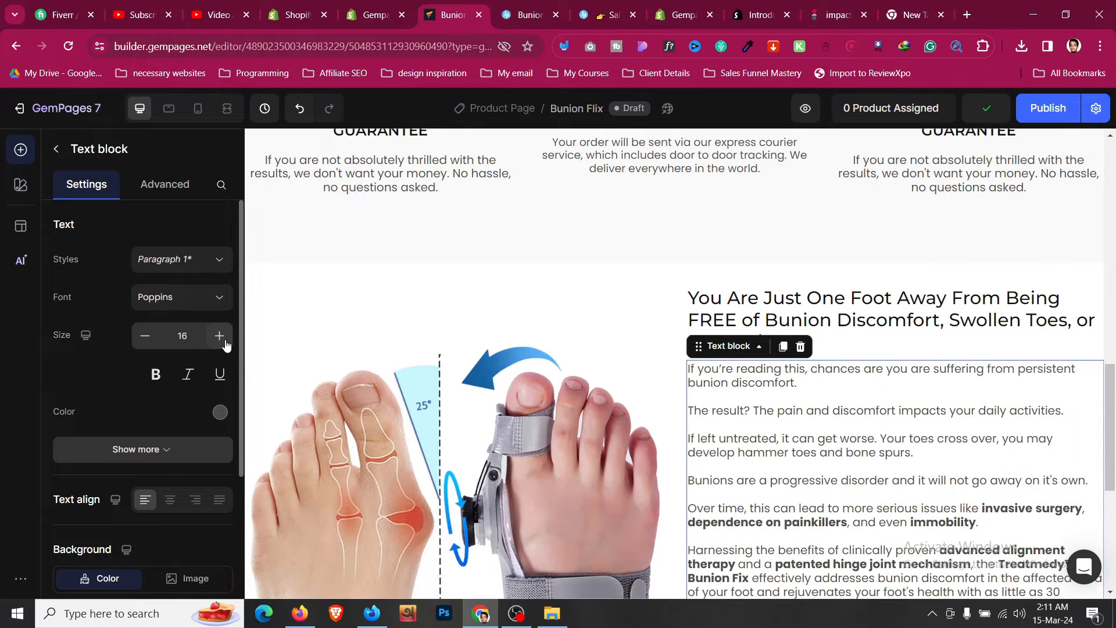
click(221, 338)
click(221, 338)
scroll(180, 400, down, 1)
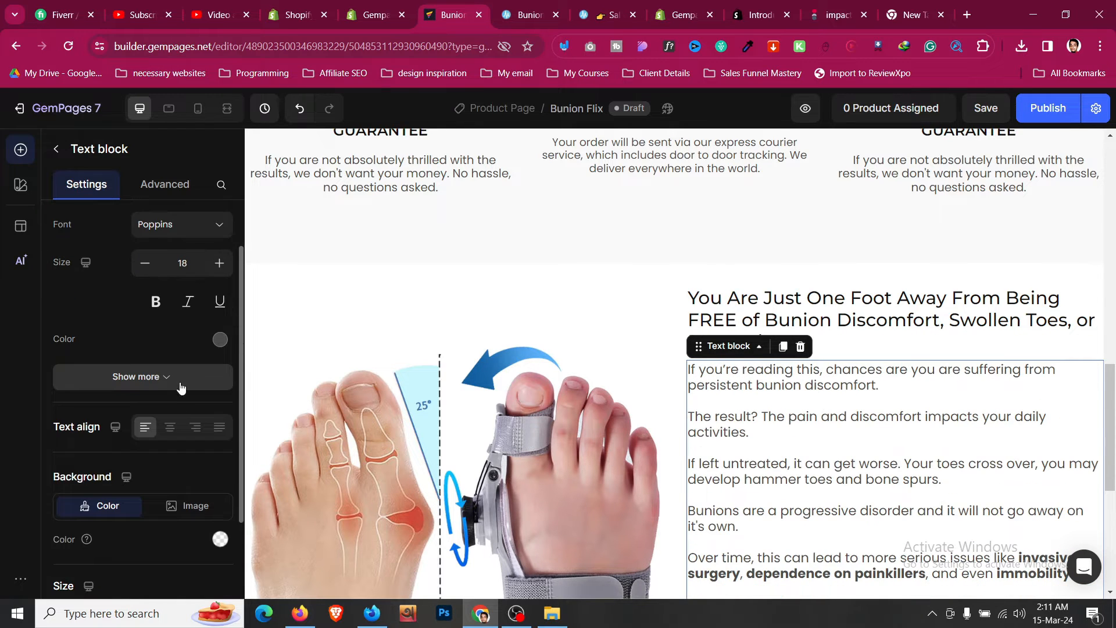
click(180, 384)
scroll(747, 468, down, 3)
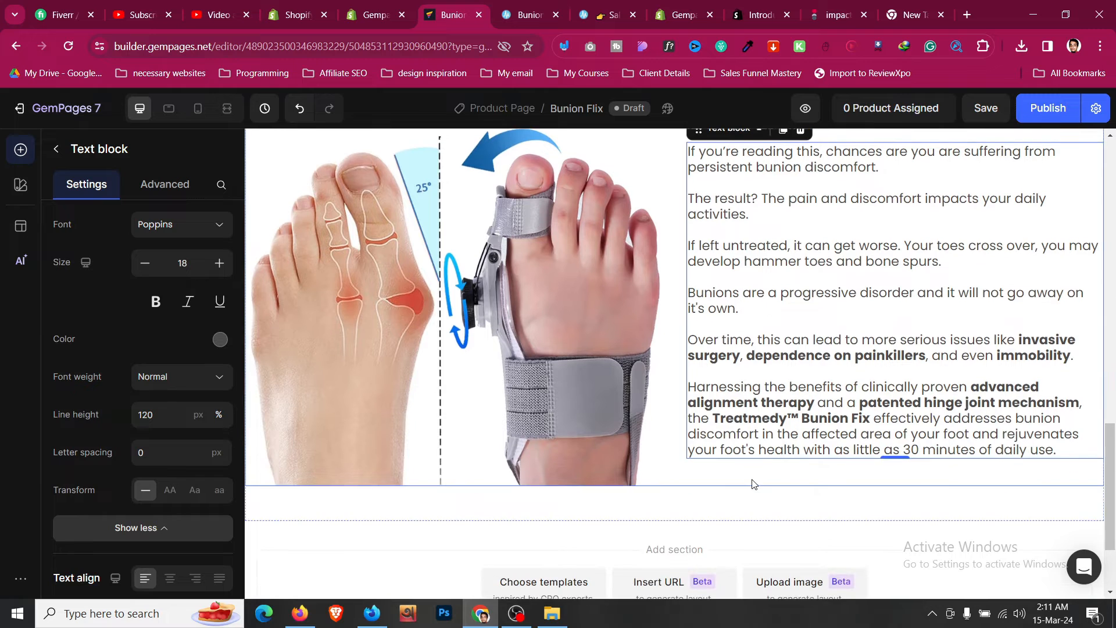
- Center the image and text row's columns vertically
click(754, 485)
scroll(668, 461, up, 2)
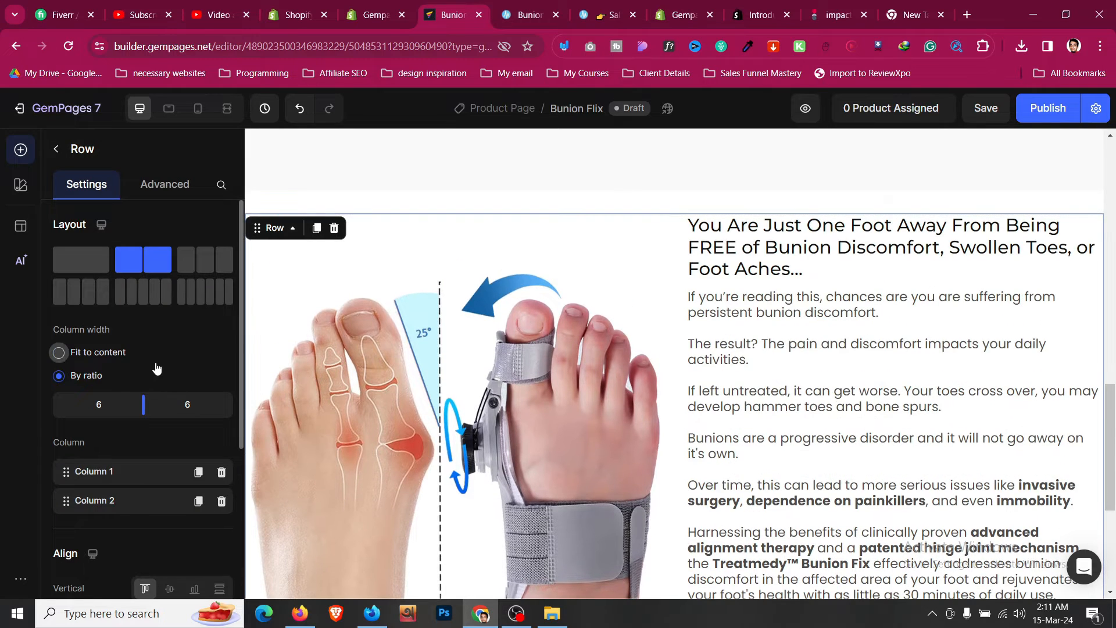
scroll(157, 360, down, 3)
click(170, 375)
scroll(809, 399, down, 3)
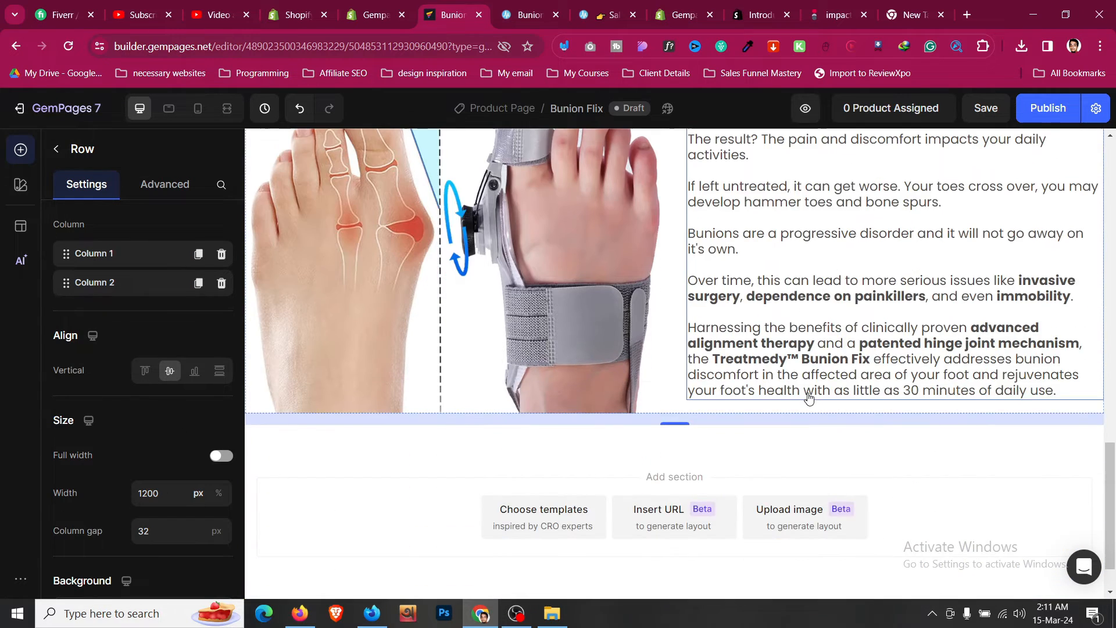
scroll(809, 398, up, 3)
scroll(748, 267, up, 3)
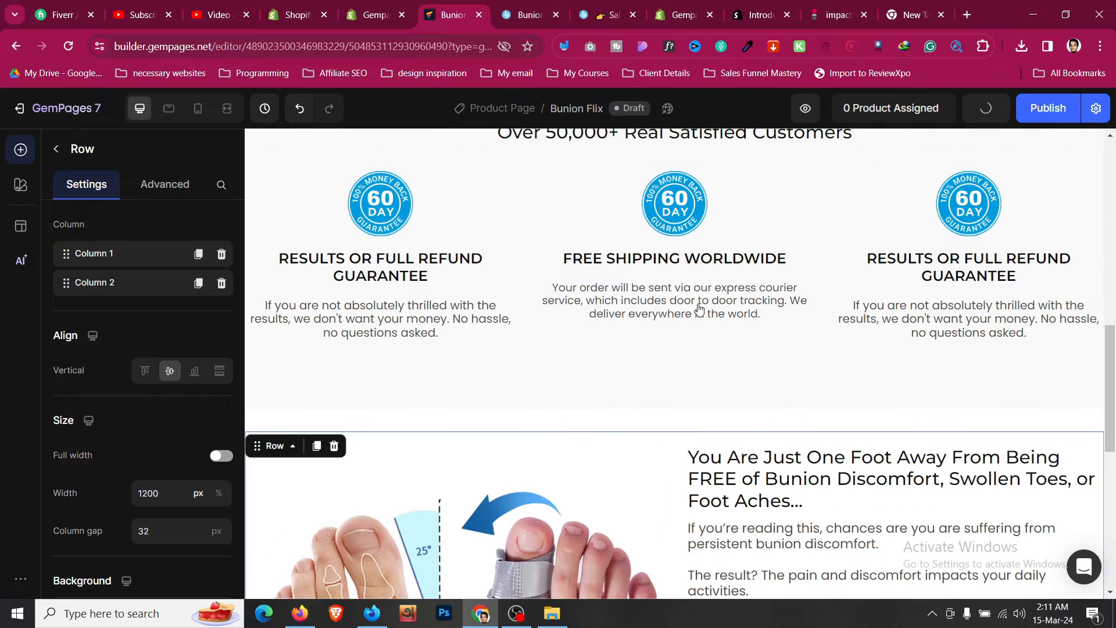
- Set the first guarantee paragraph's font size to 18 and clear its inline formatting
click(699, 309)
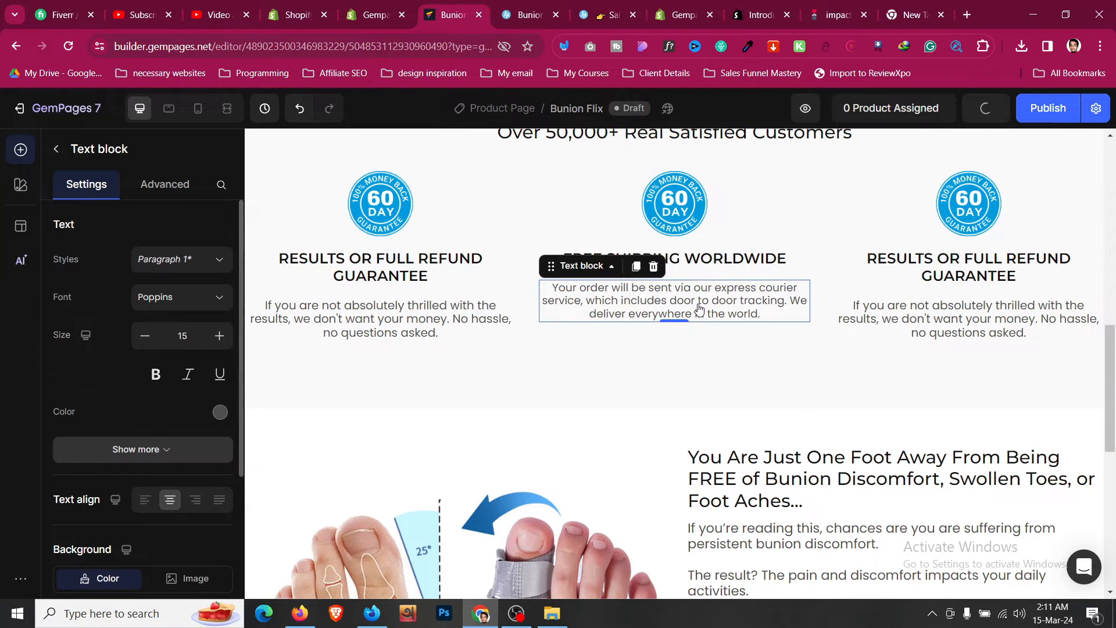
click(340, 332)
click(219, 336)
click(219, 336)
click(220, 336)
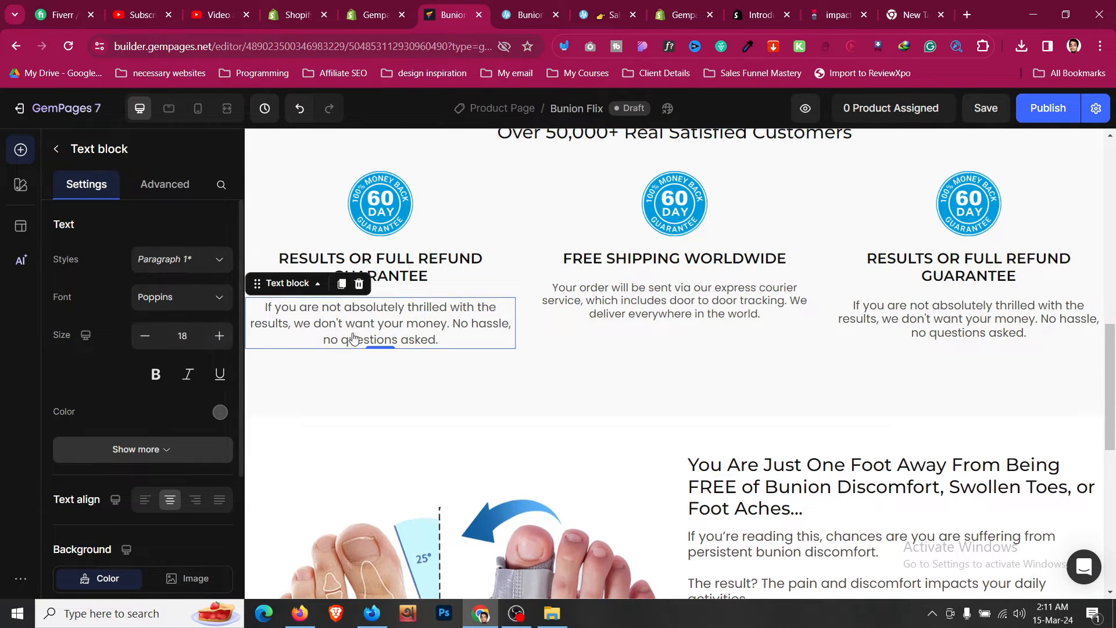
click(409, 323)
triple_click(408, 323)
click(636, 281)
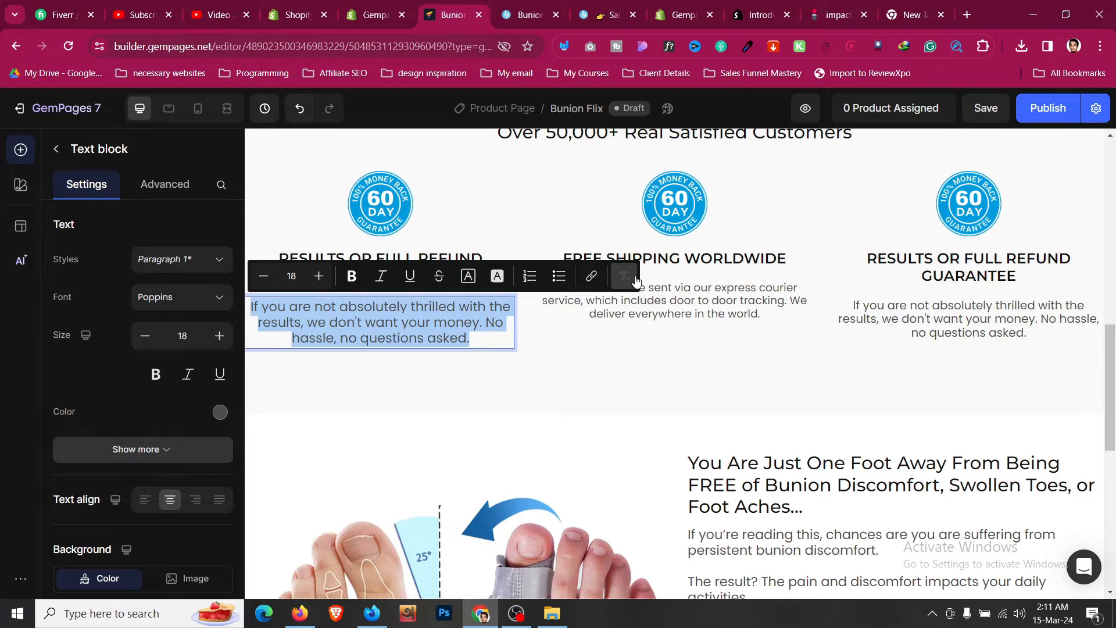
click(192, 456)
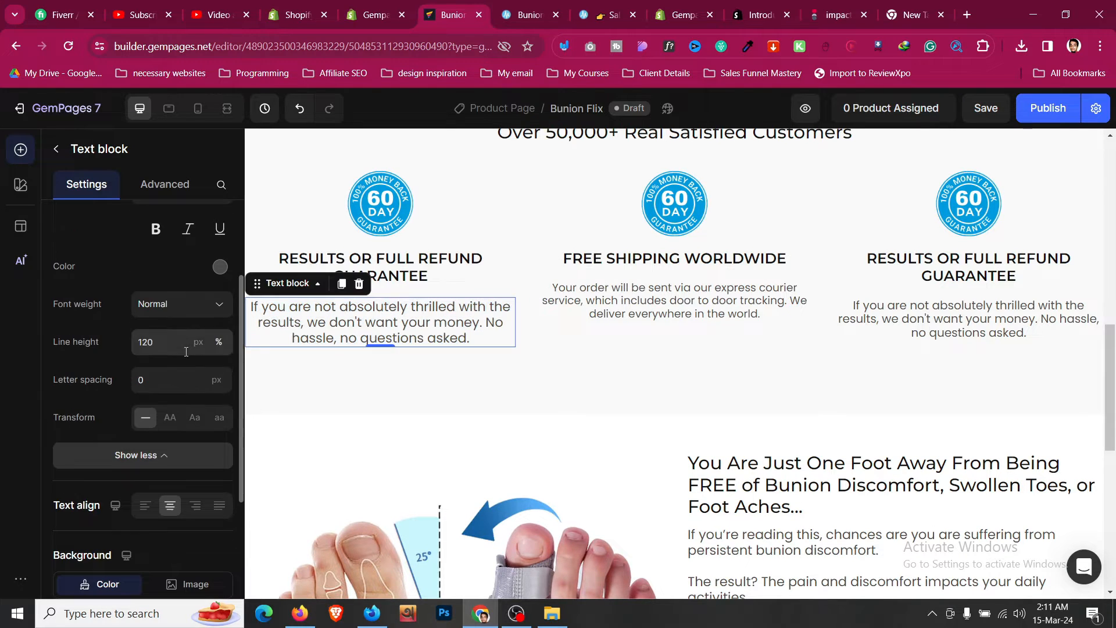
- Set the first guarantee paragraph's line height to 150% and copy its style
click(169, 401)
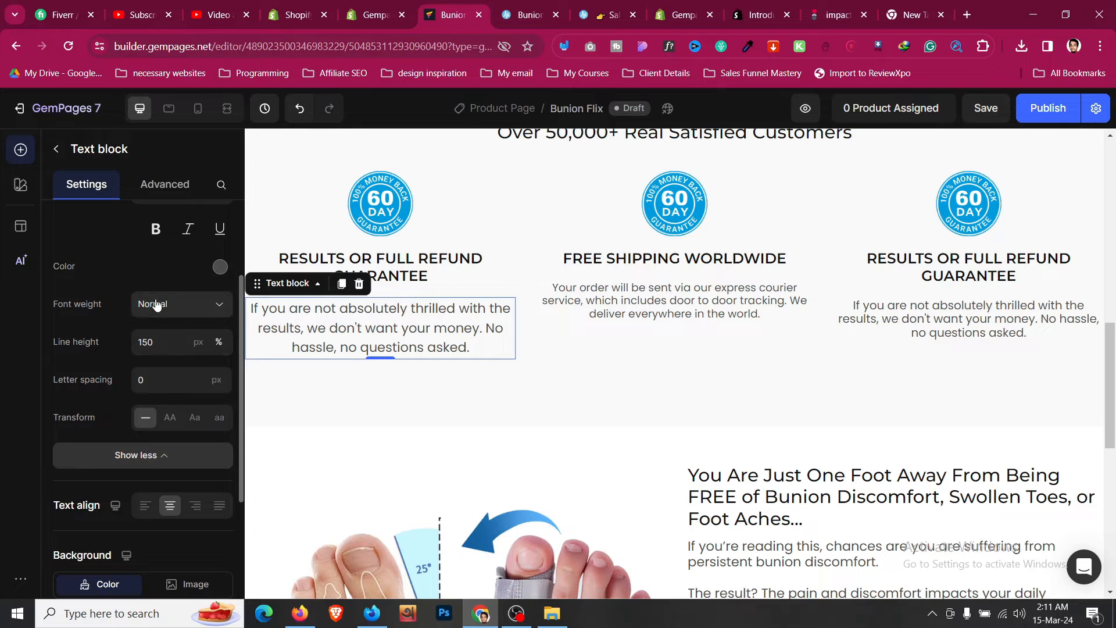
scroll(172, 262, up, 1)
right_click(336, 323)
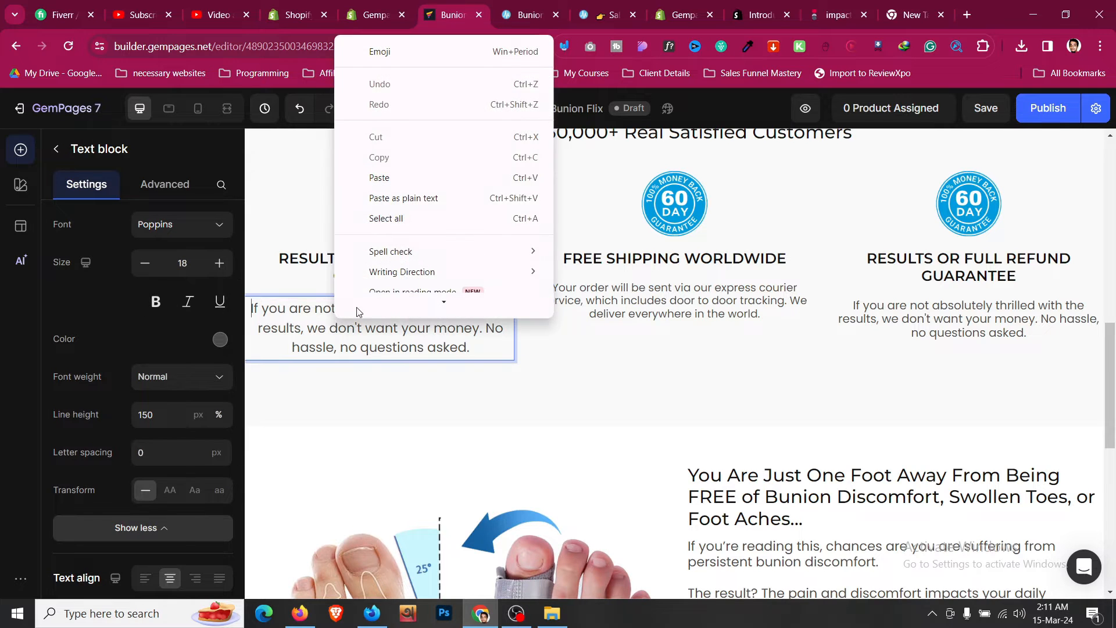
key(Escape)
click(309, 421)
right_click(321, 330)
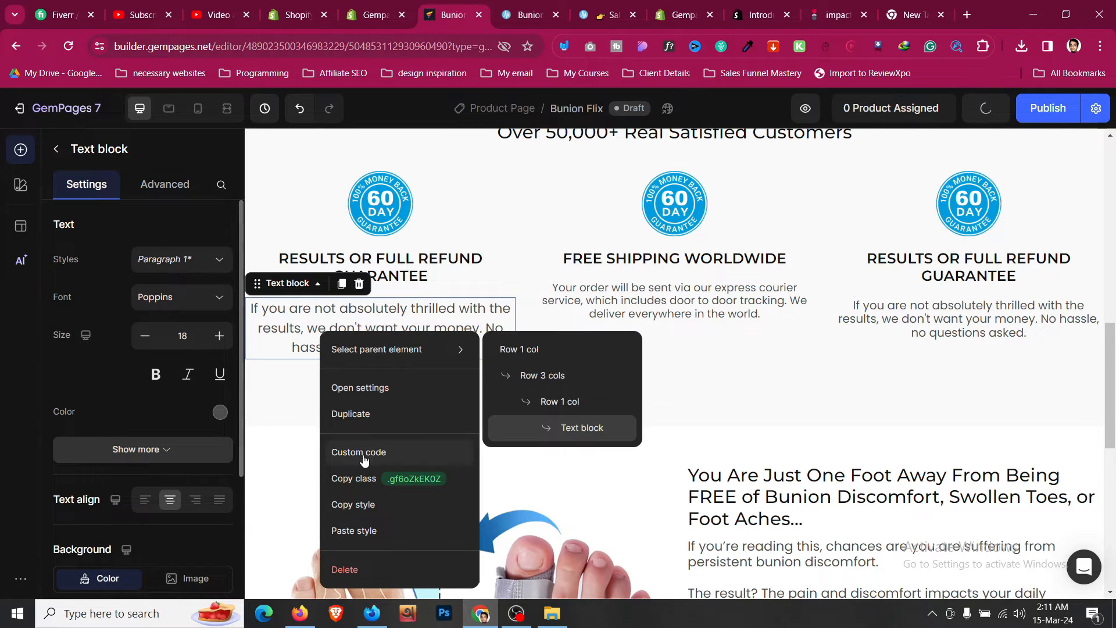
click(364, 503)
- Paste the copied style onto the other two guarantee paragraphs
right_click(658, 314)
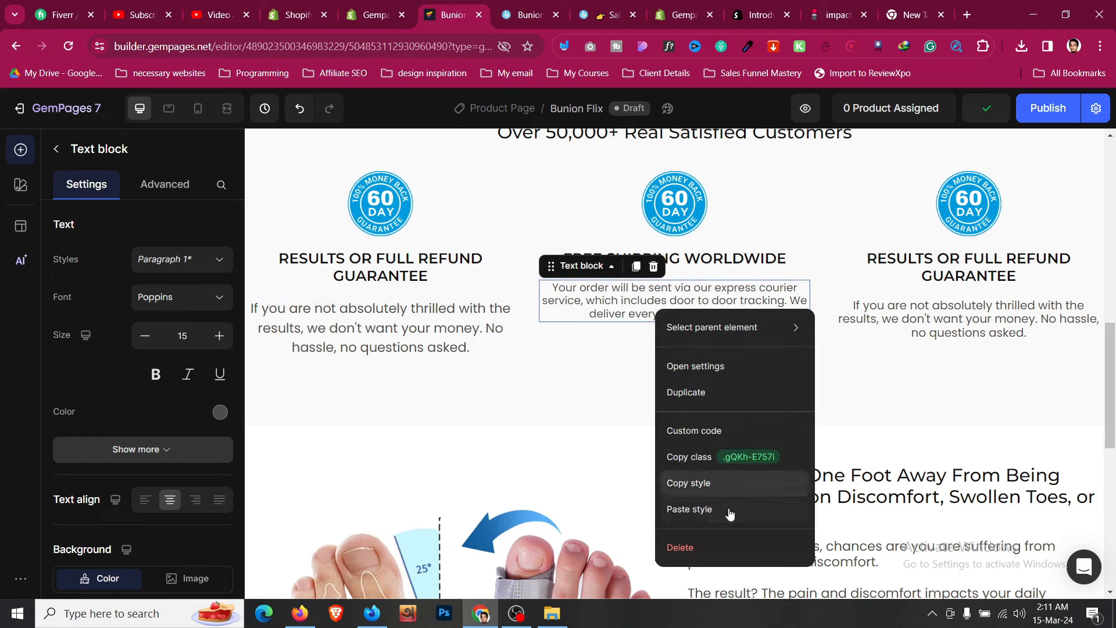
click(690, 509)
right_click(928, 317)
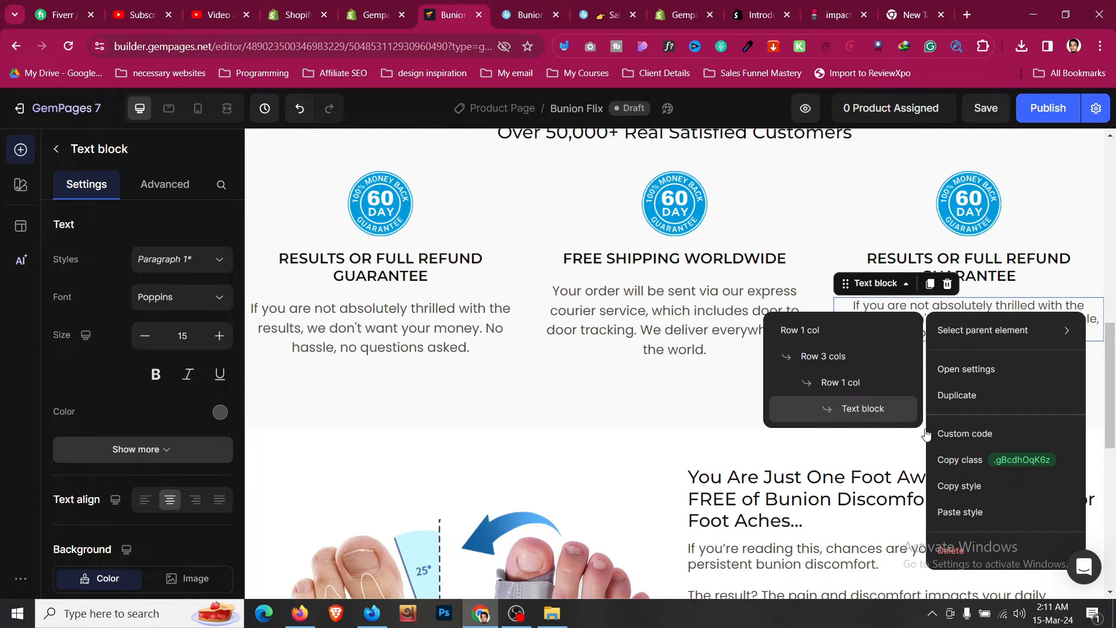
click(966, 513)
- Paste the copied style onto the body paragraphs and set them back to left alignment
scroll(775, 403, down, 3)
right_click(775, 402)
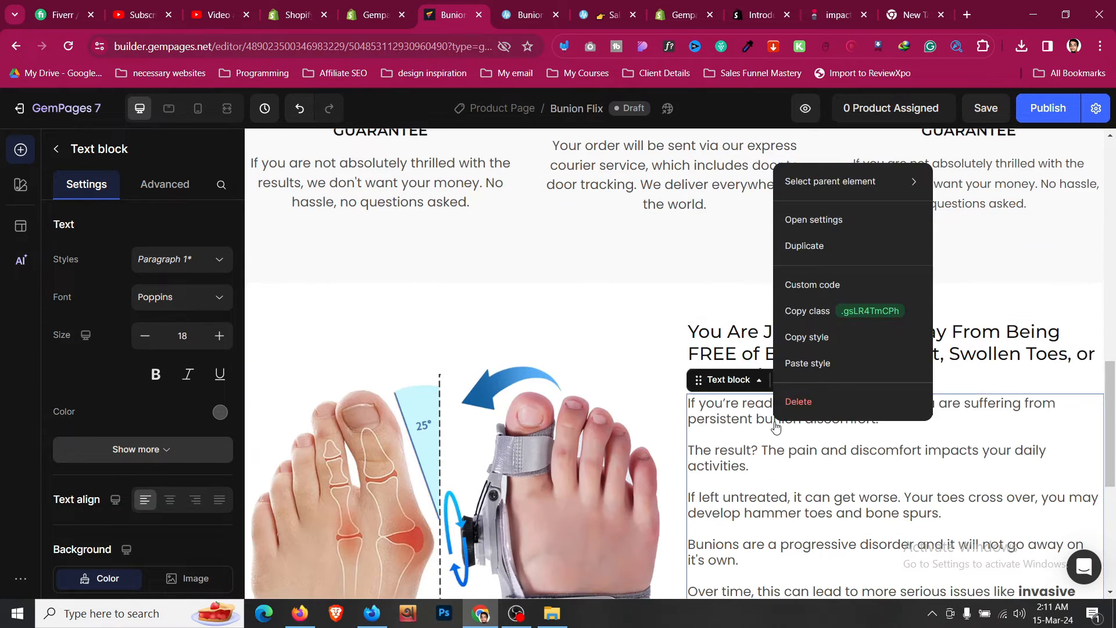
click(811, 365)
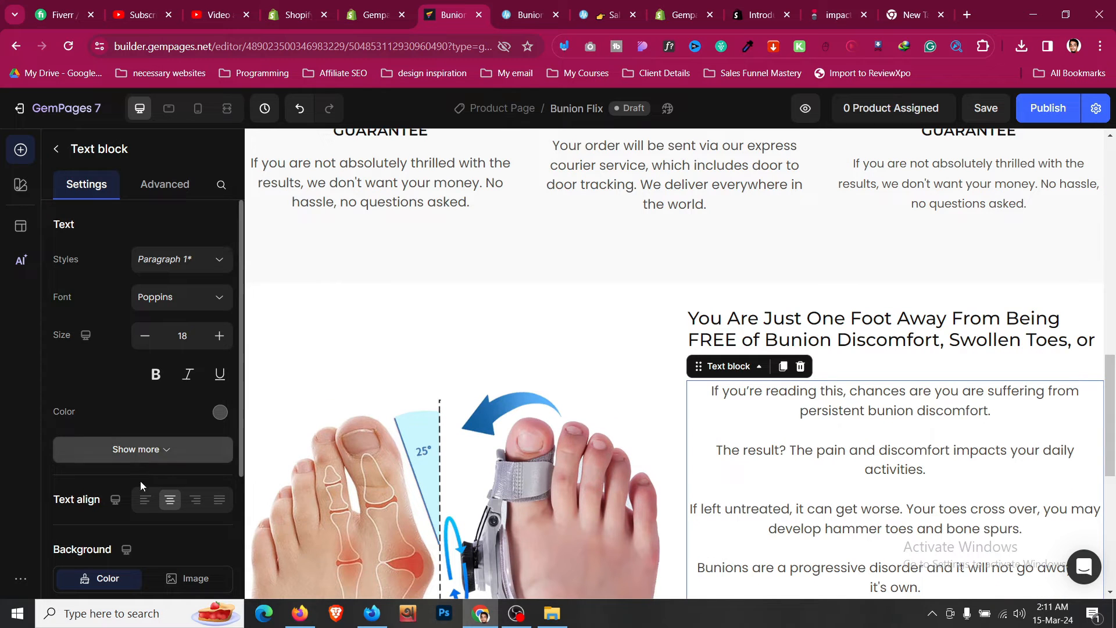
click(145, 504)
- Compare the heading with the reference page and set its font weight to Bold
scroll(781, 453, down, 5)
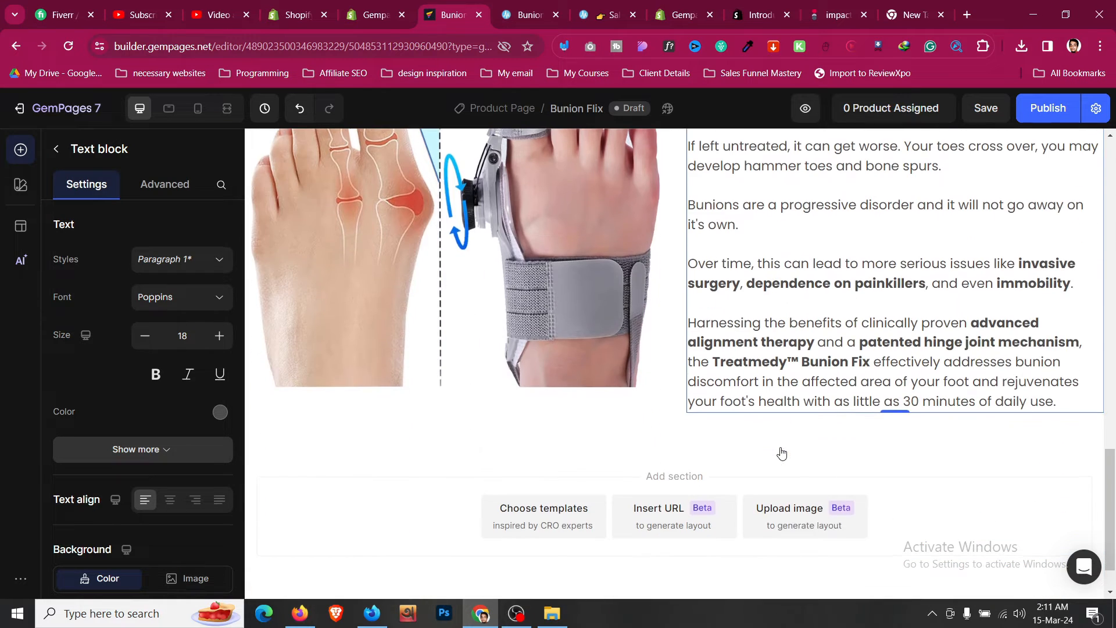
click(667, 410)
scroll(668, 409, up, 8)
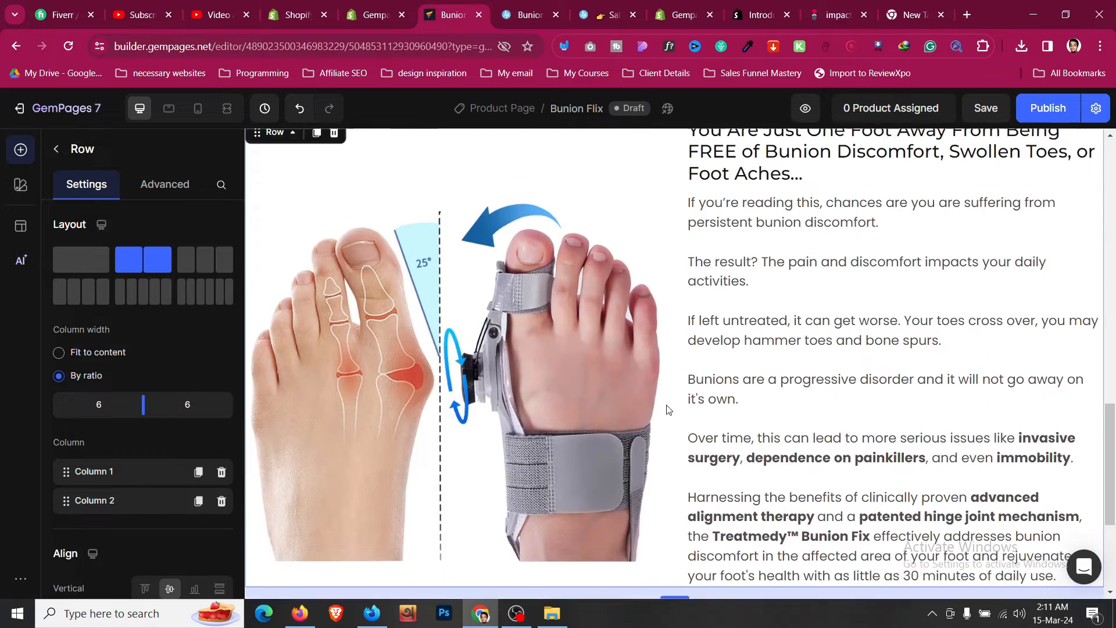
click(524, 8)
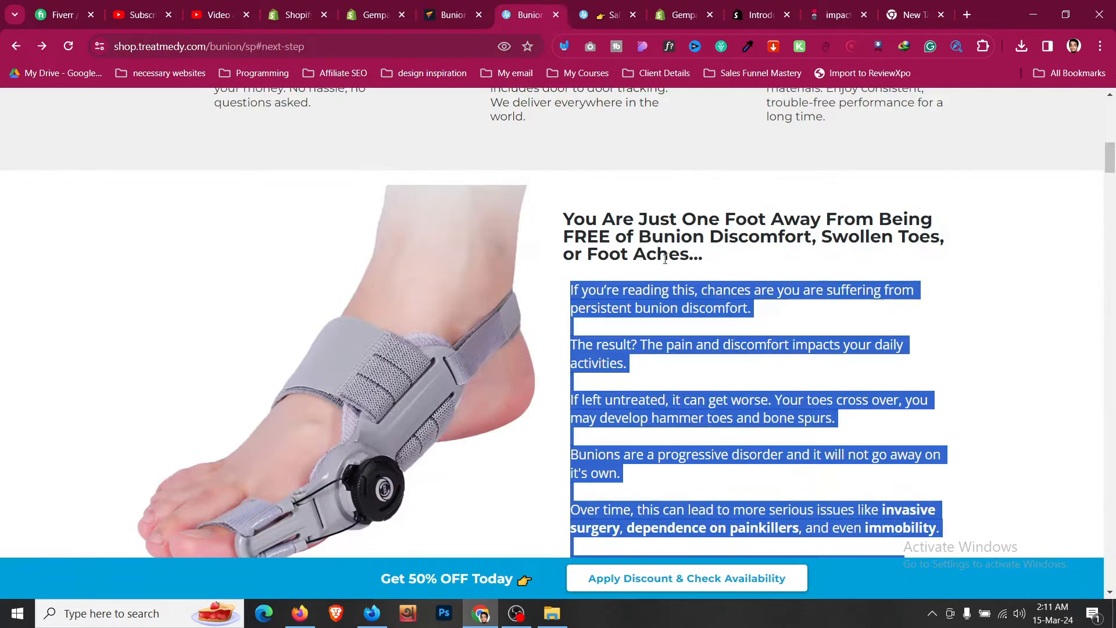
click(665, 255)
click(464, 6)
click(825, 411)
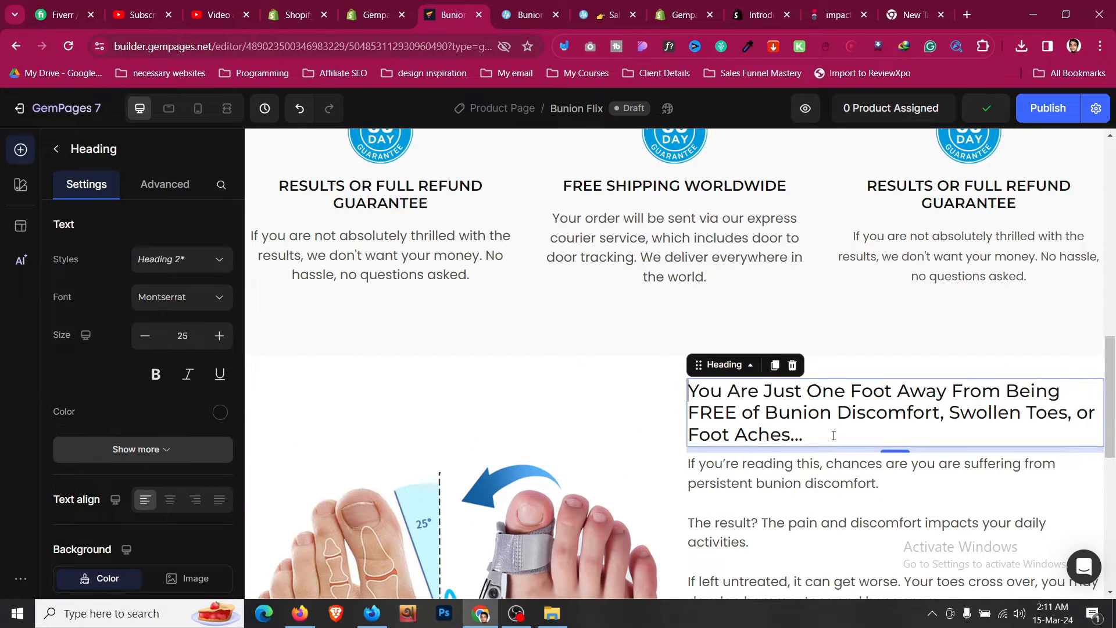
scroll(197, 383, down, 2)
click(194, 389)
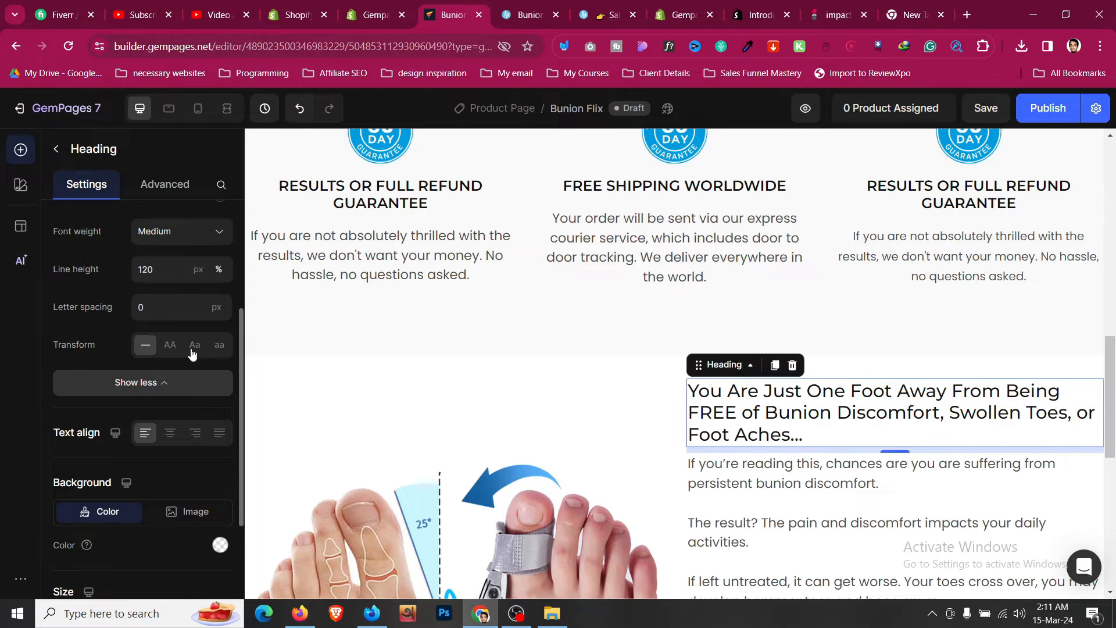
click(189, 230)
click(167, 421)
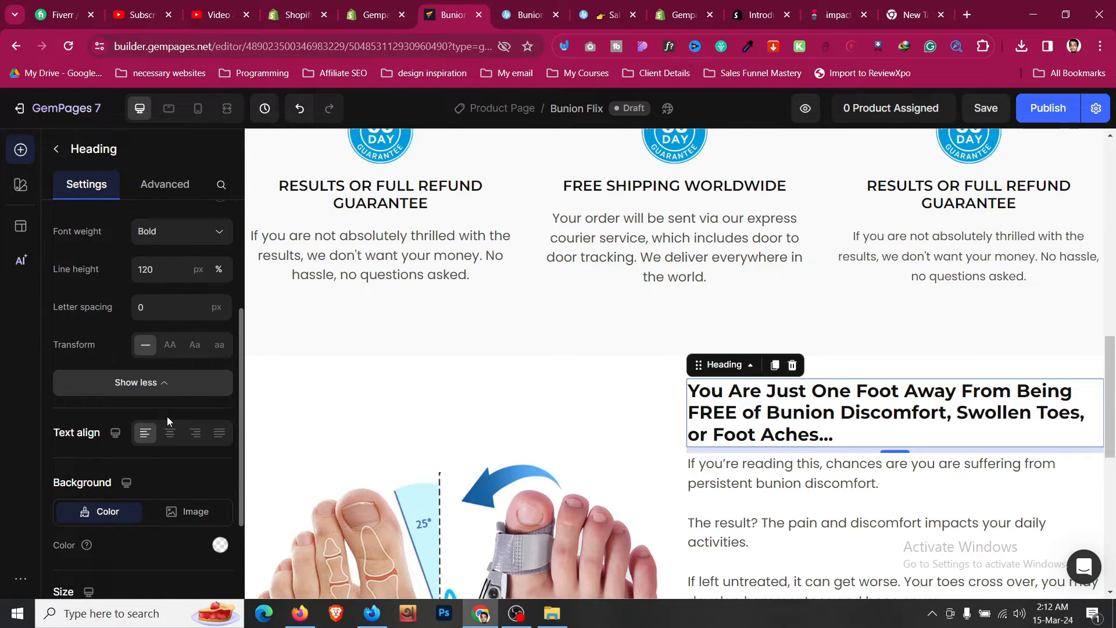
- Examine the reference page's sections that follow the bunion discomfort section
scroll(834, 499, up, 3)
click(834, 498)
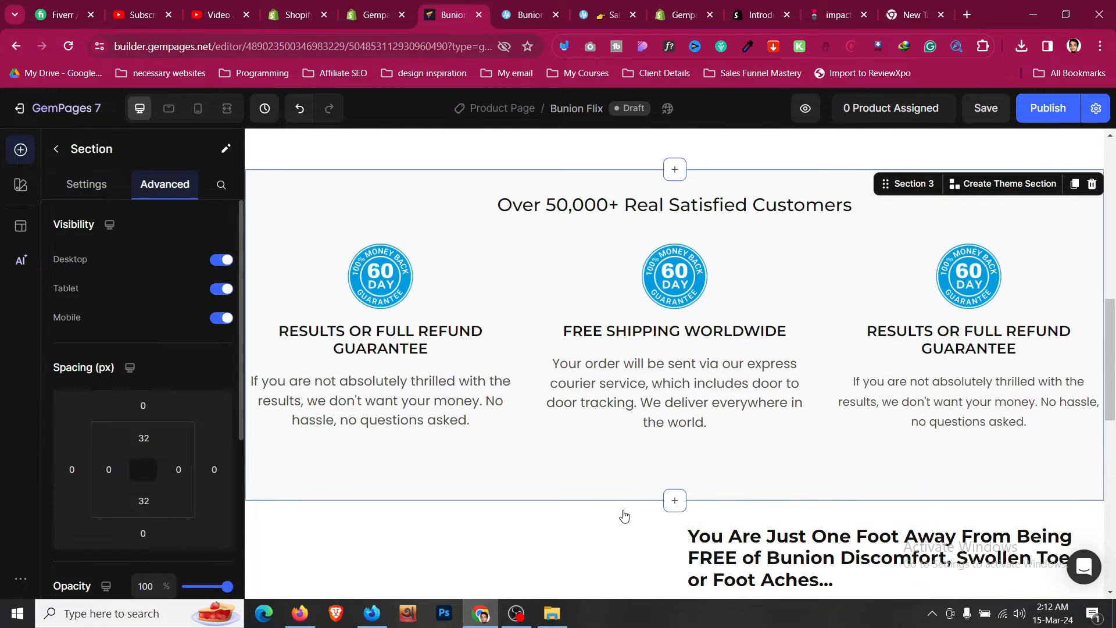
click(570, 522)
scroll(569, 522, down, 10)
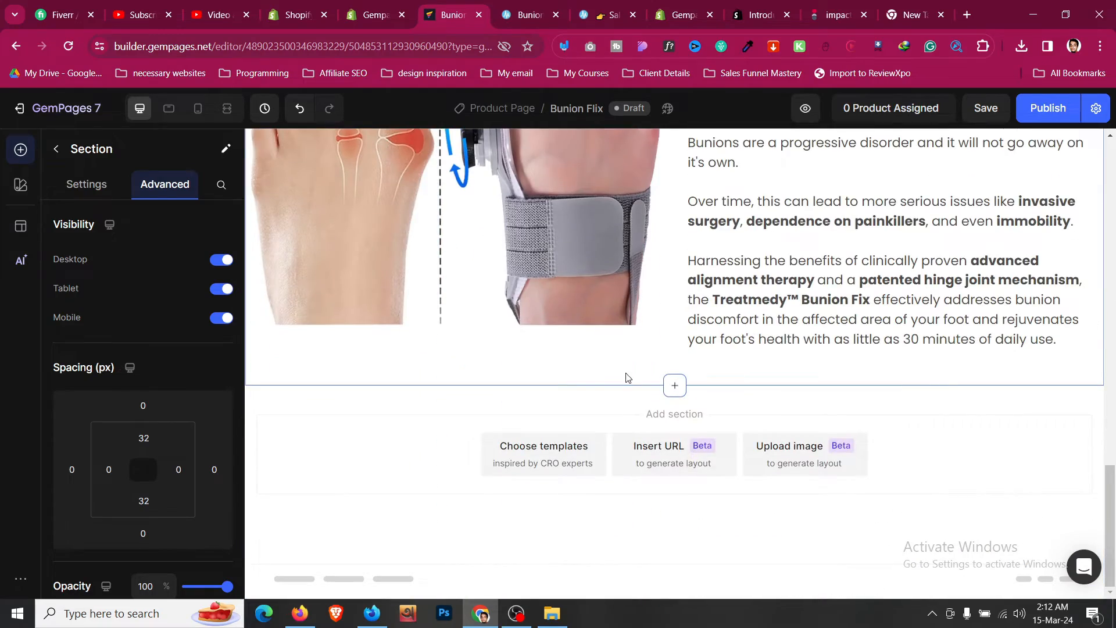
click(526, 14)
scroll(535, 245, down, 15)
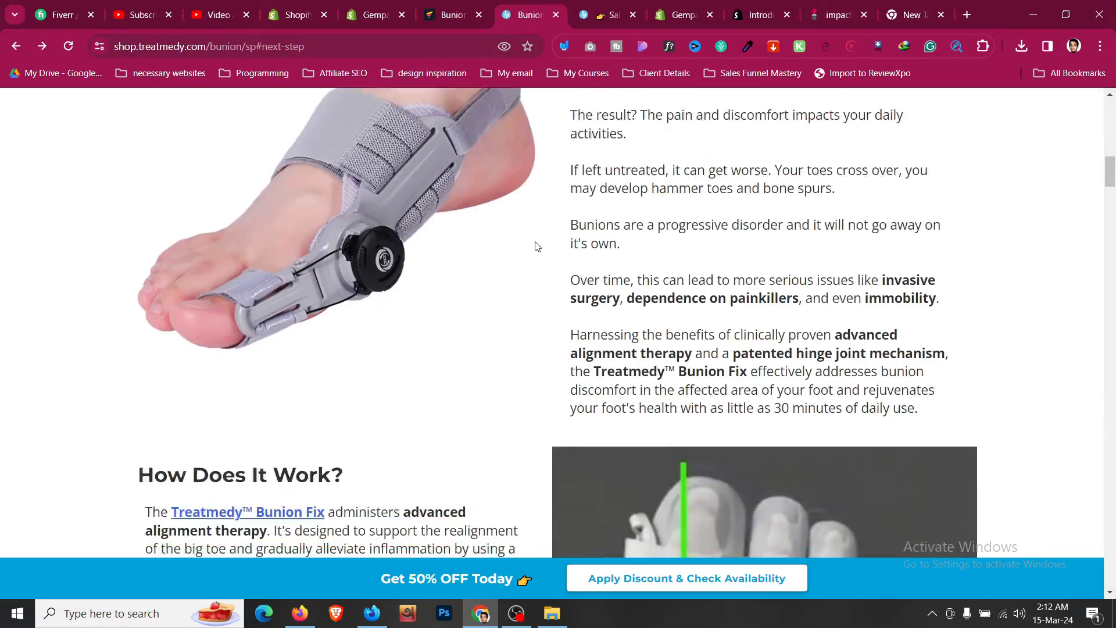
scroll(536, 245, down, 5)
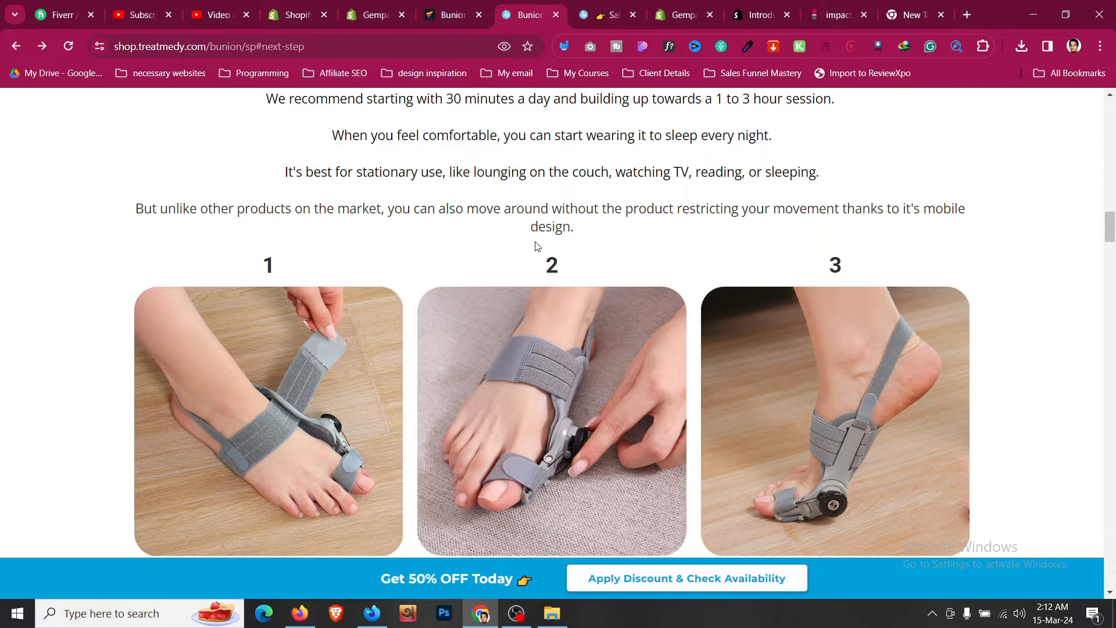
scroll(536, 246, up, 4)
click(452, 14)
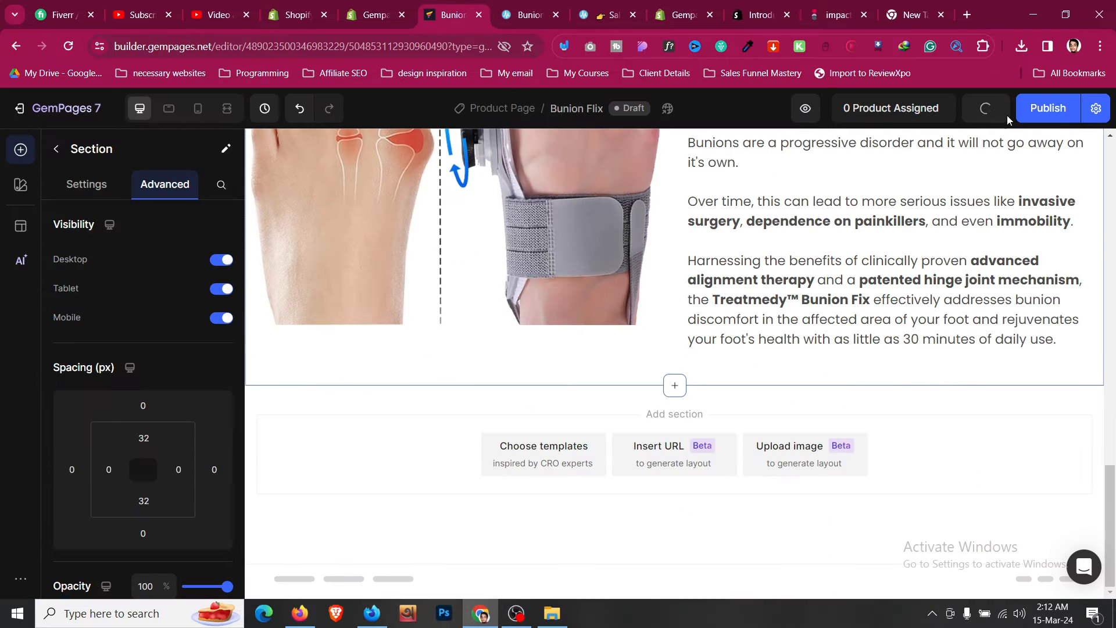
click(531, 13)
scroll(526, 236, up, 6)
click(453, 15)
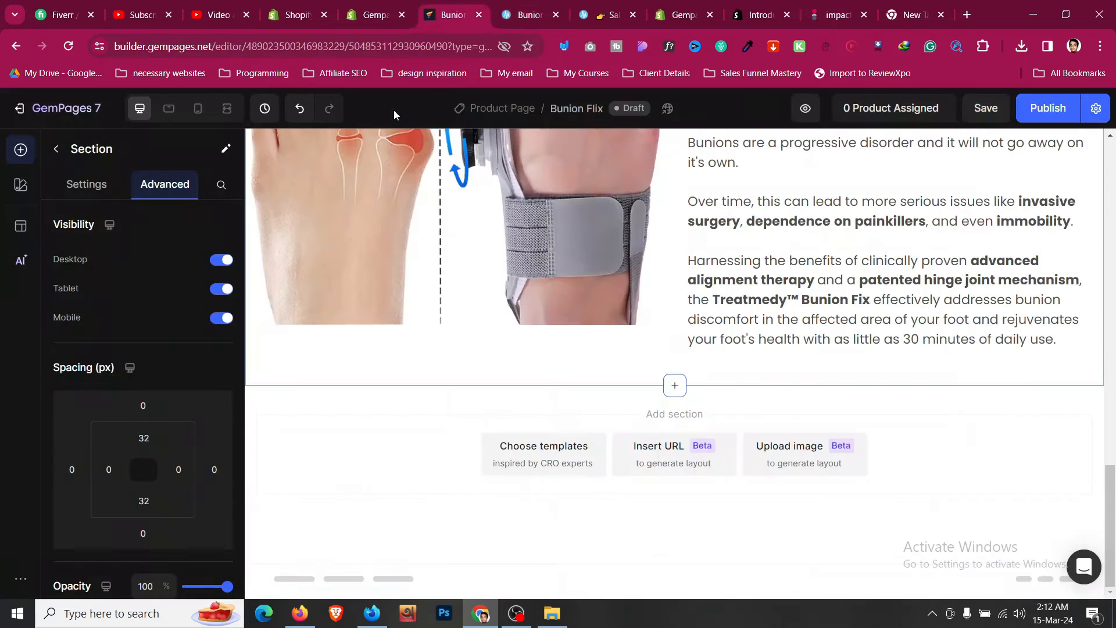
- Switch to mobile view and set the body paragraphs' mobile font size to 18
click(191, 116)
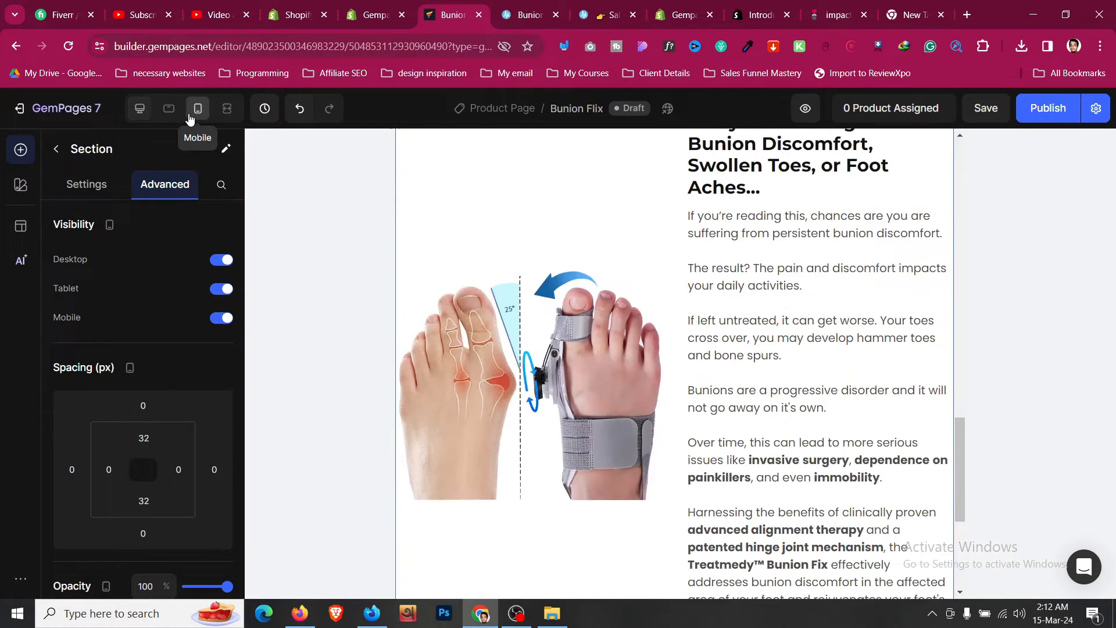
scroll(625, 325, down, 5)
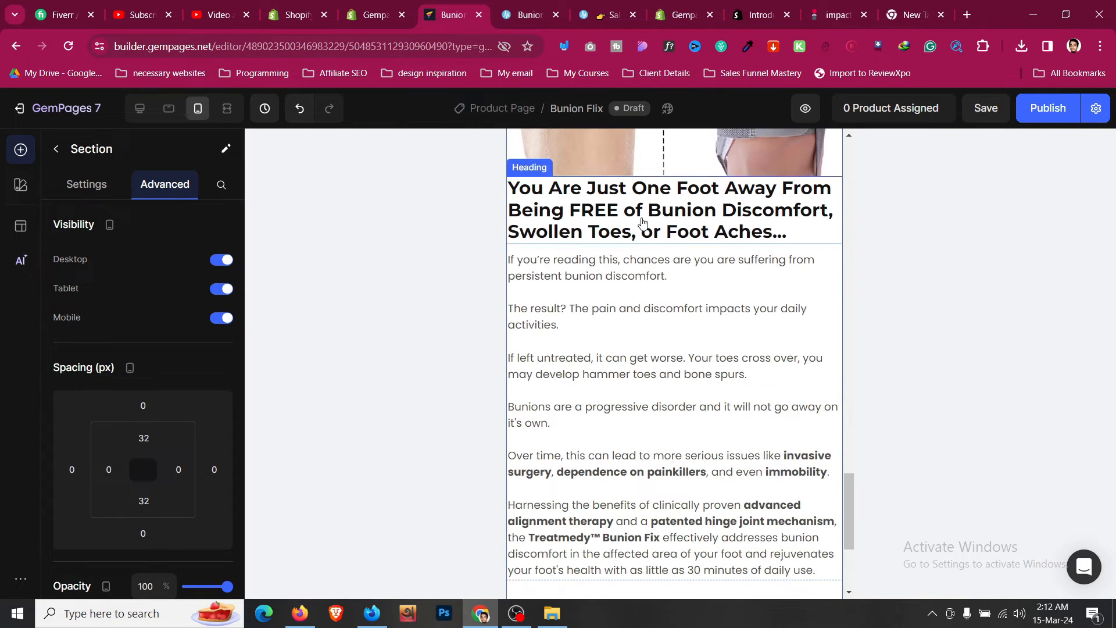
click(634, 365)
click(220, 336)
click(220, 336)
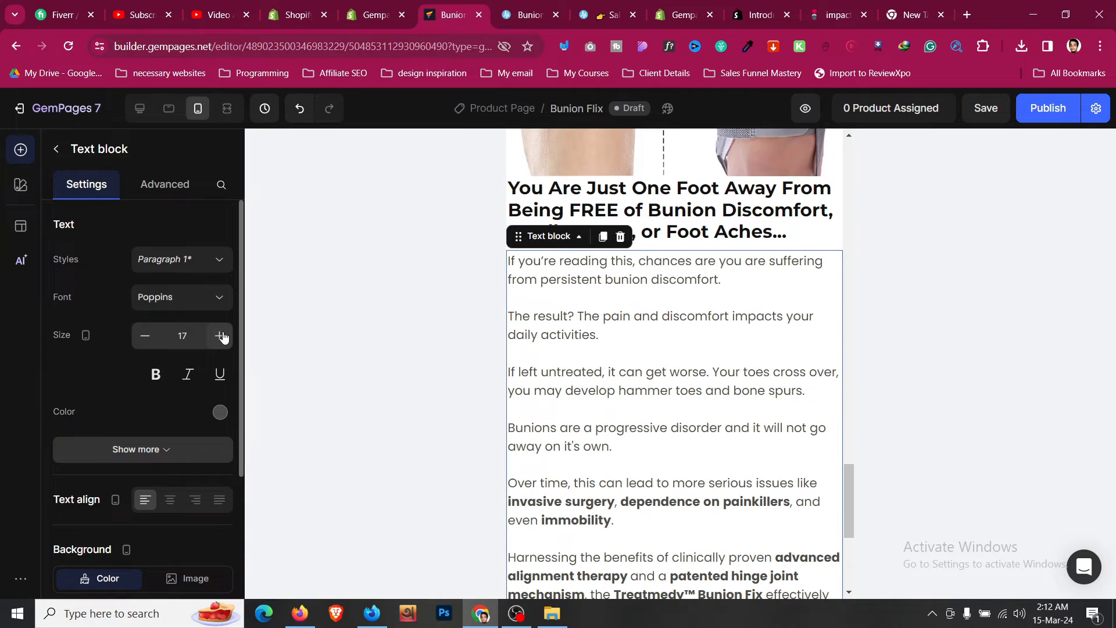
click(219, 336)
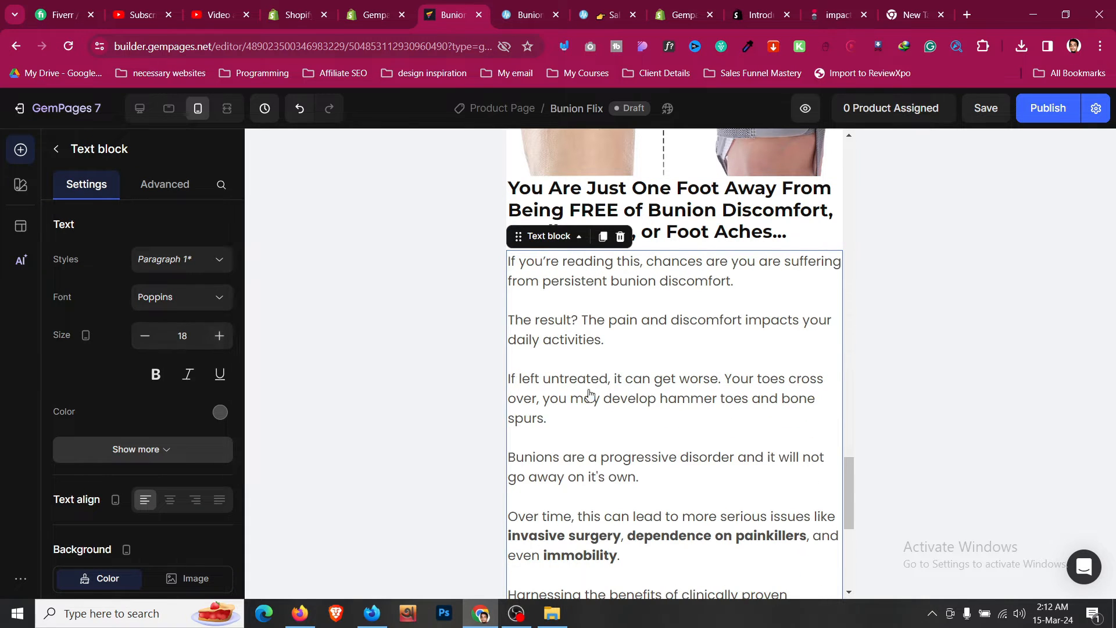
- Give the heading a 16 px top margin on mobile
click(755, 231)
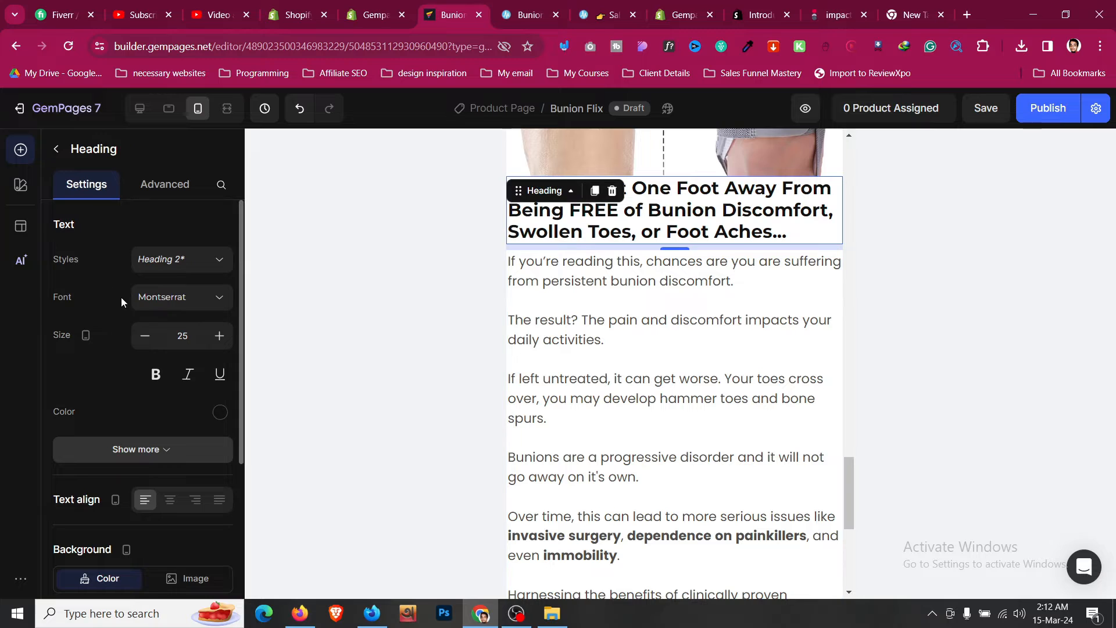
click(165, 185)
click(152, 405)
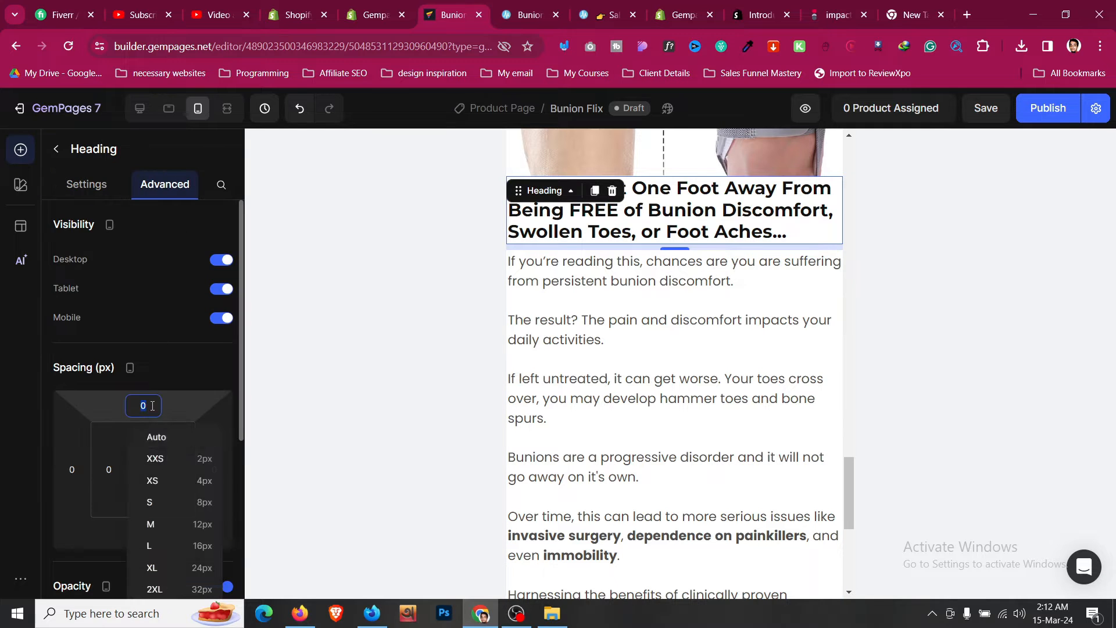
click(204, 545)
- Inspect the guarantee section's text blocks and row in mobile view
scroll(699, 318, up, 10)
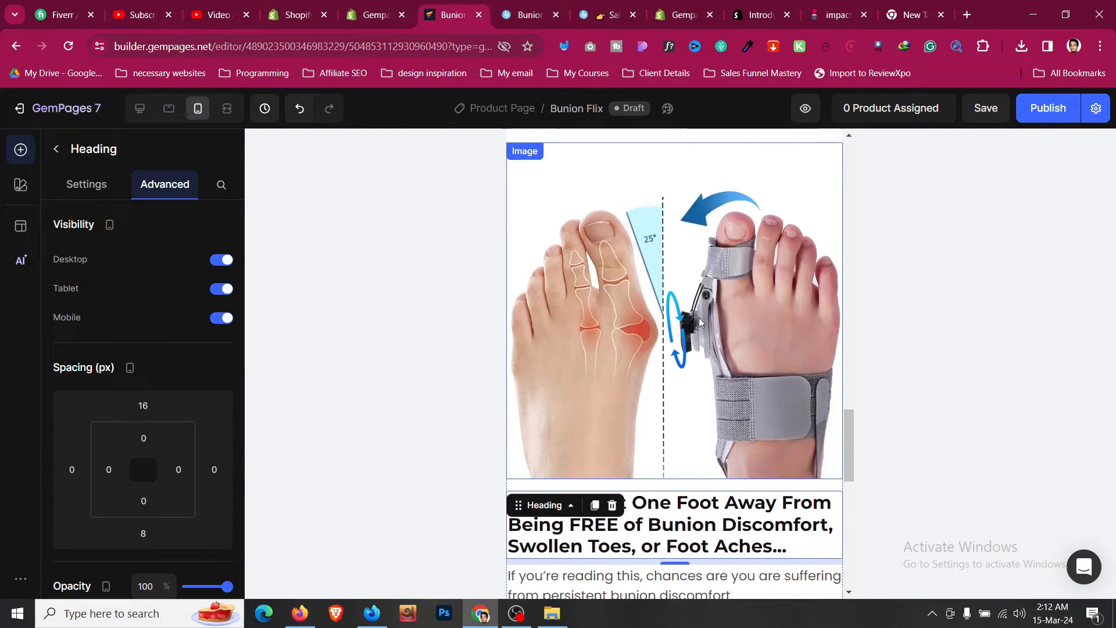
scroll(686, 314, up, 5)
click(685, 200)
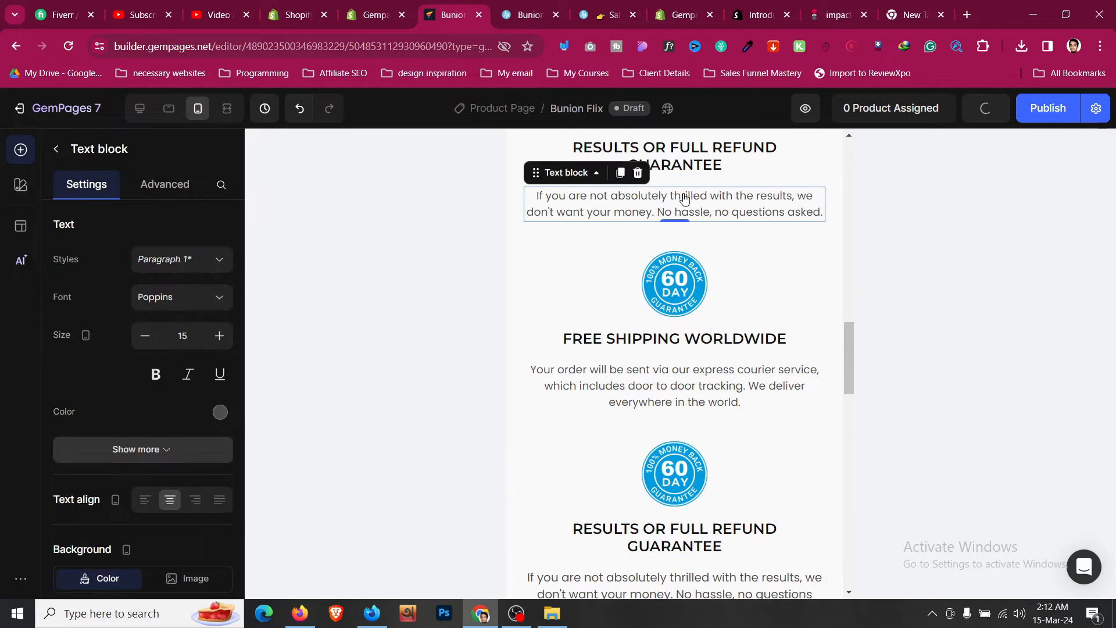
click(709, 382)
scroll(707, 381, down, 4)
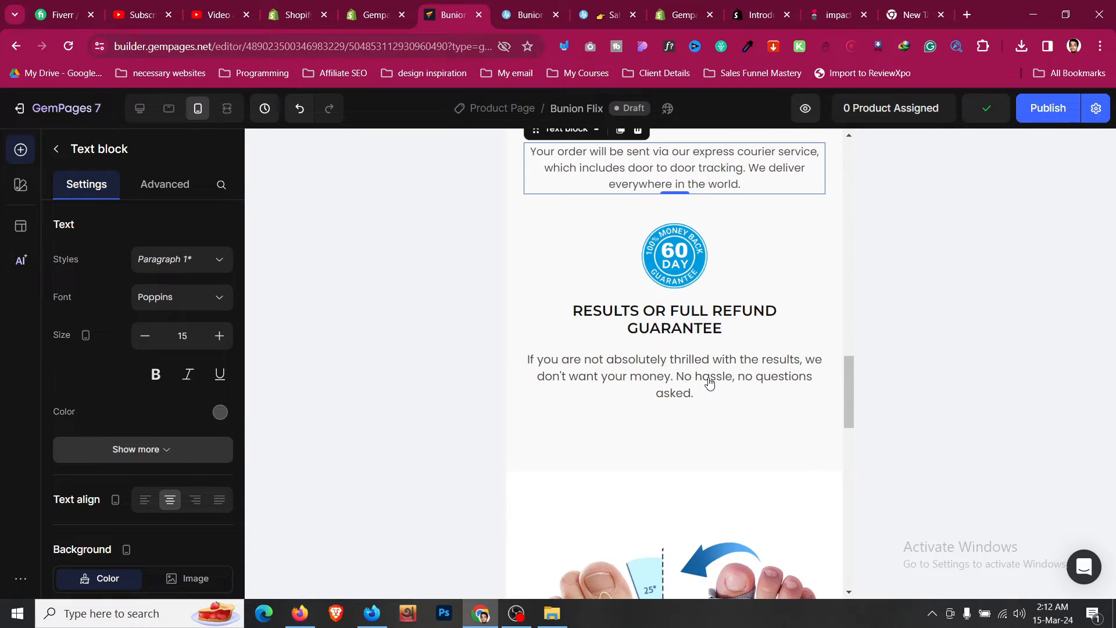
click(708, 381)
click(669, 434)
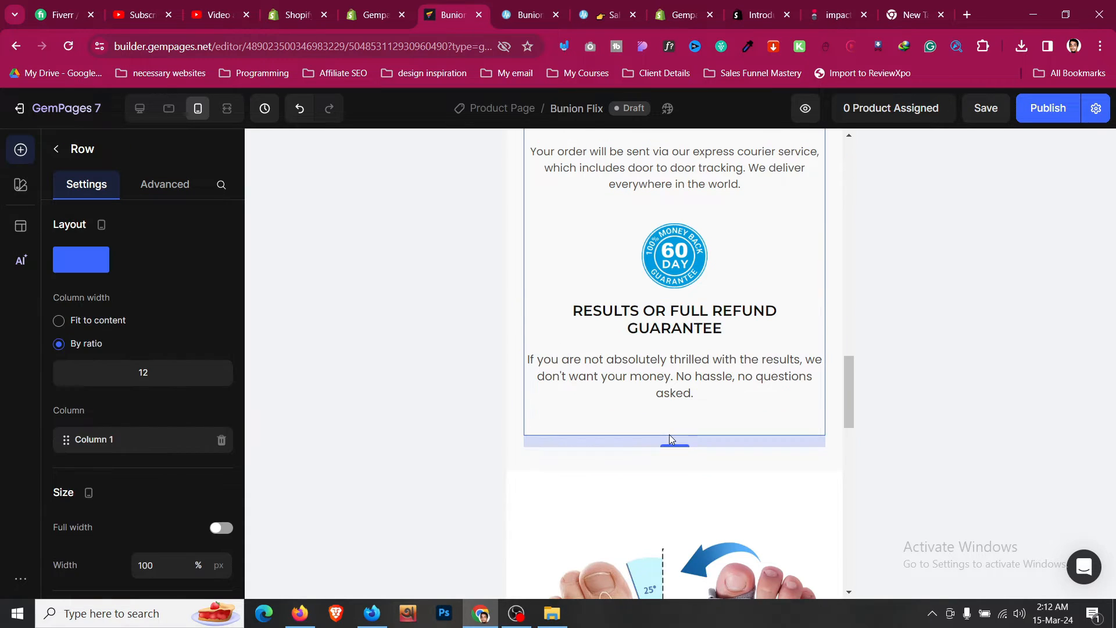
- Set the image and text section's left and right padding to 24 px on mobile
click(587, 495)
scroll(587, 495, down, 10)
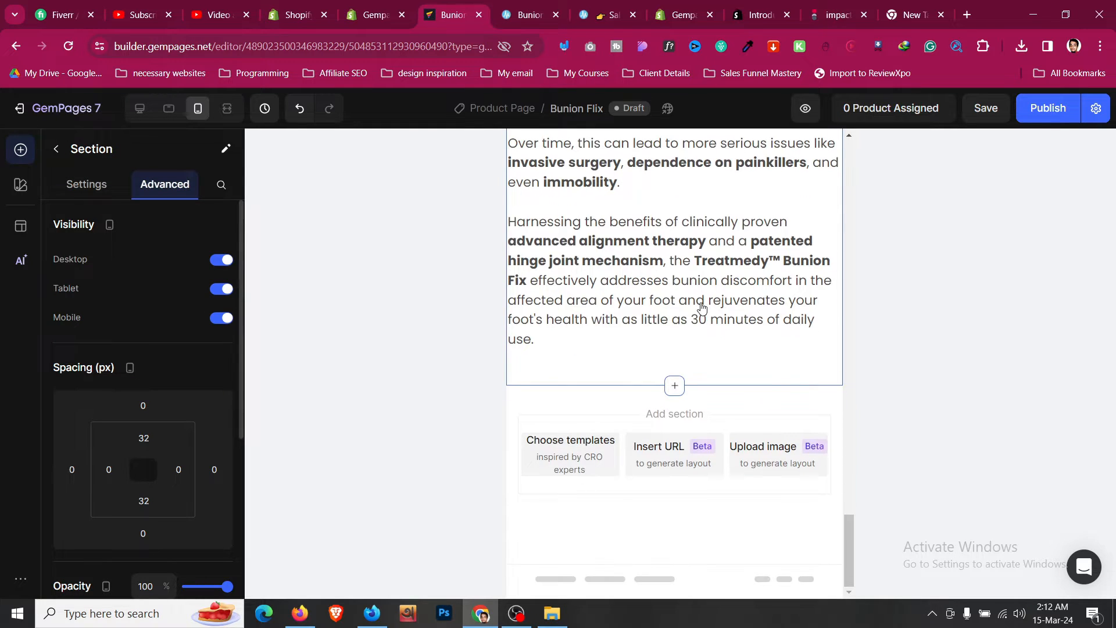
scroll(705, 307, up, 10)
scroll(589, 275, up, 1)
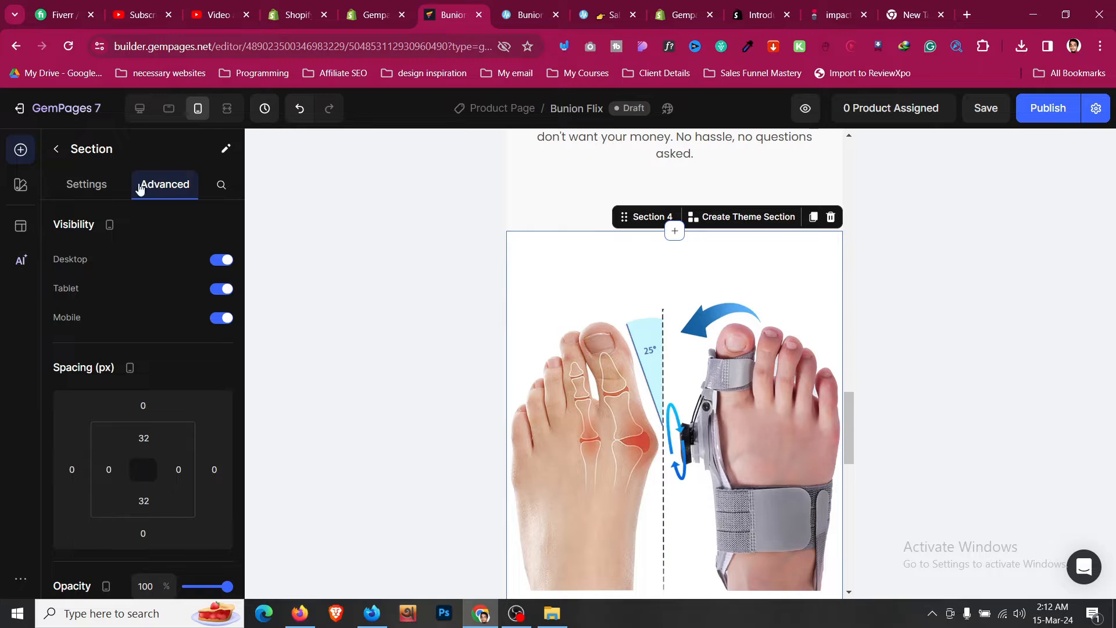
scroll(120, 339, down, 3)
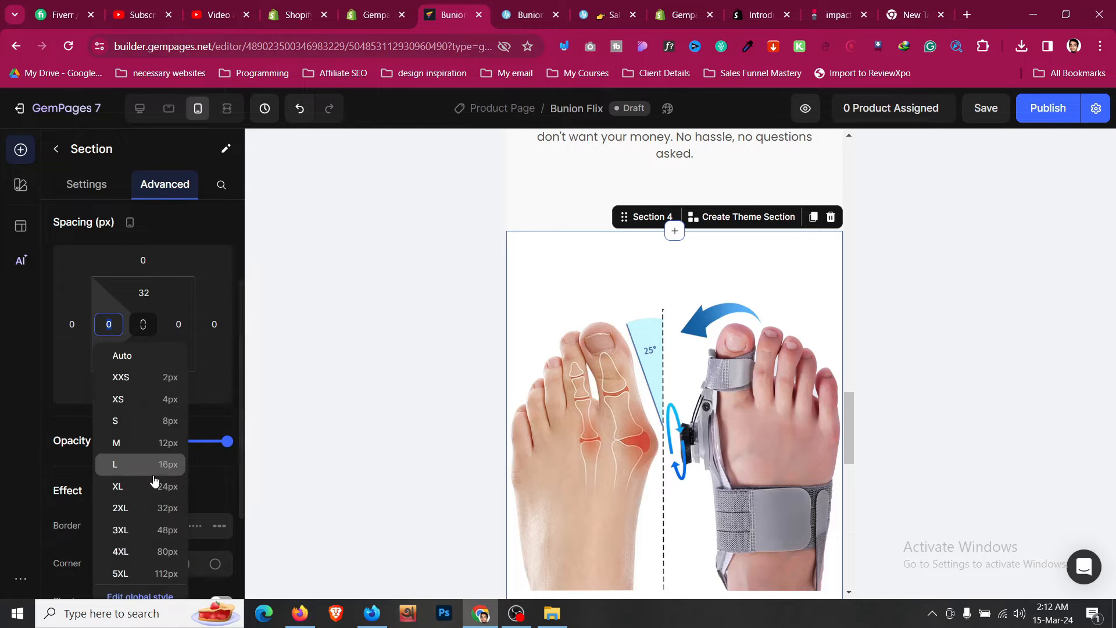
click(146, 486)
click(178, 324)
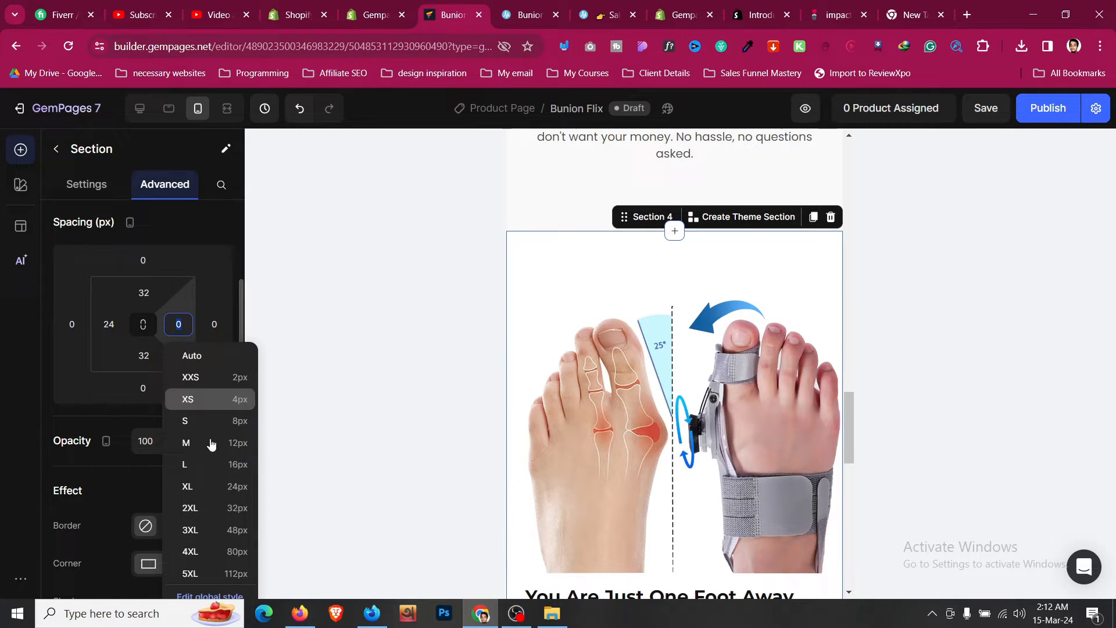
click(230, 487)
scroll(605, 356, down, 10)
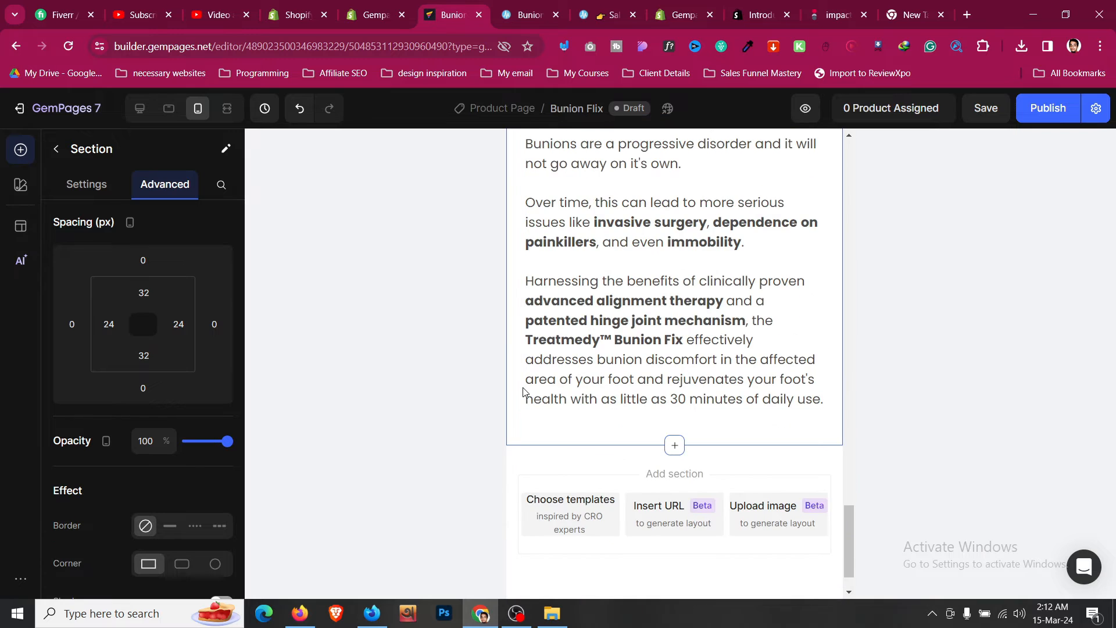
scroll(522, 393, up, 10)
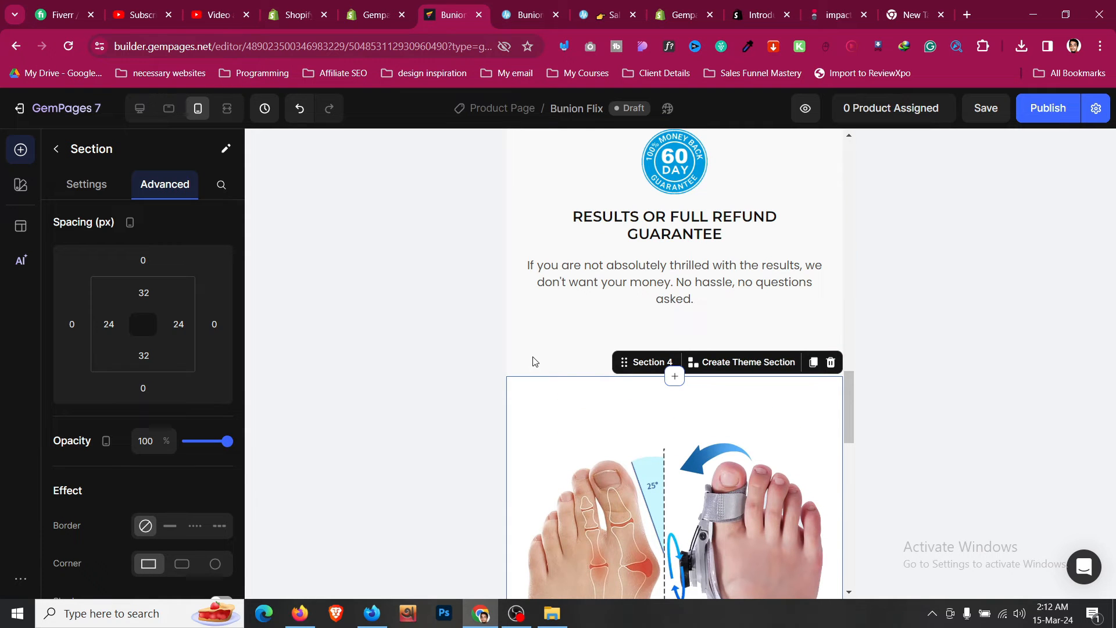
scroll(533, 356, down, 3)
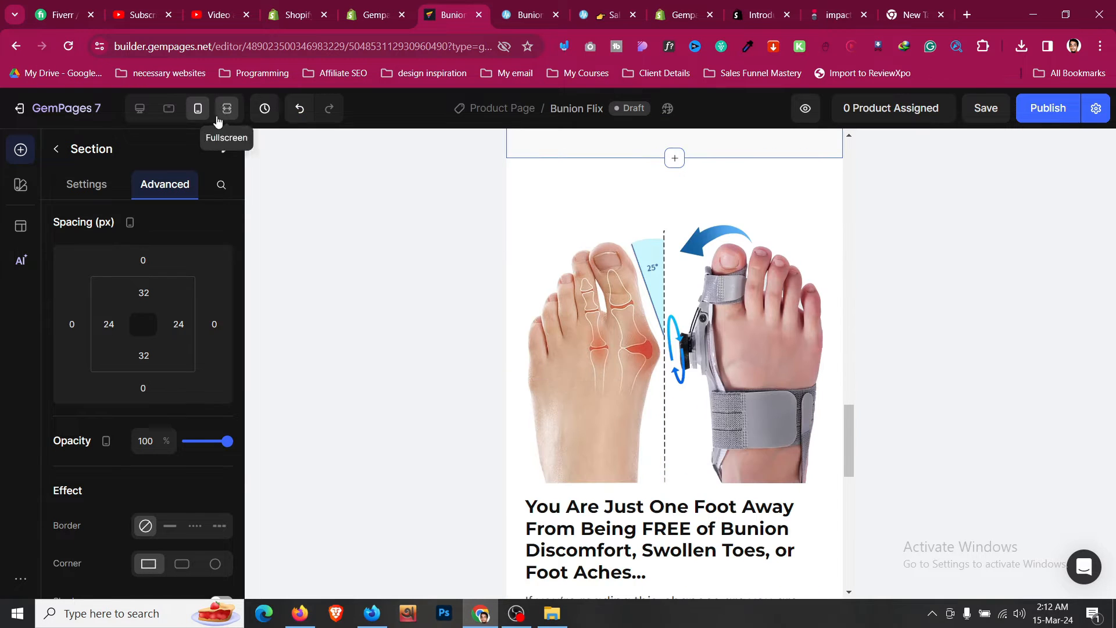
- Switch to tablet view and set the image and text section's left and right padding to 24 px
click(169, 109)
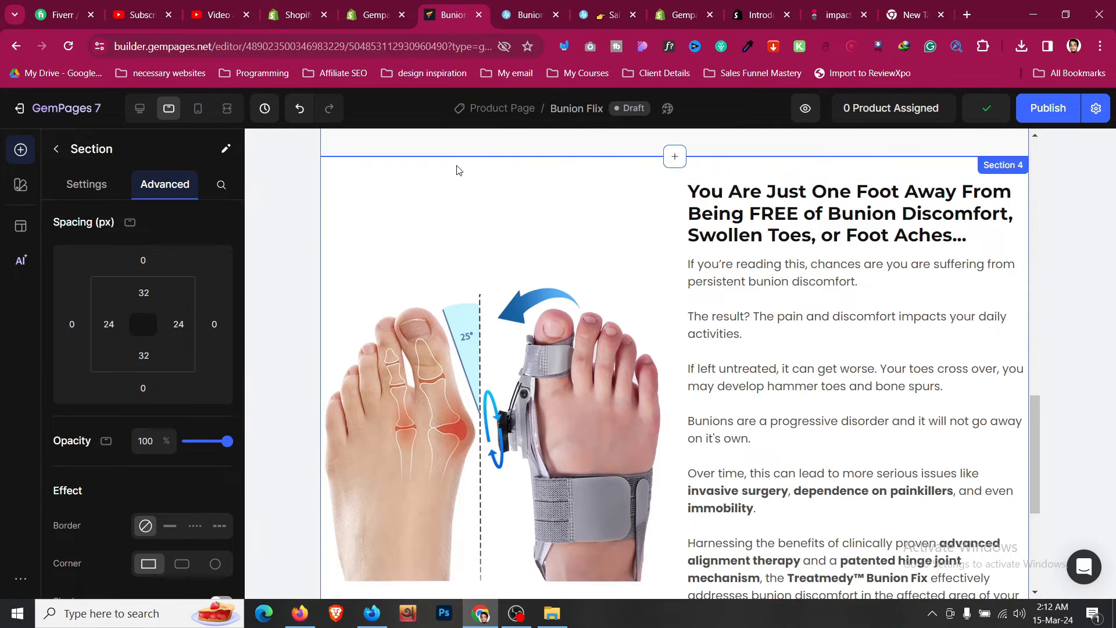
click(109, 324)
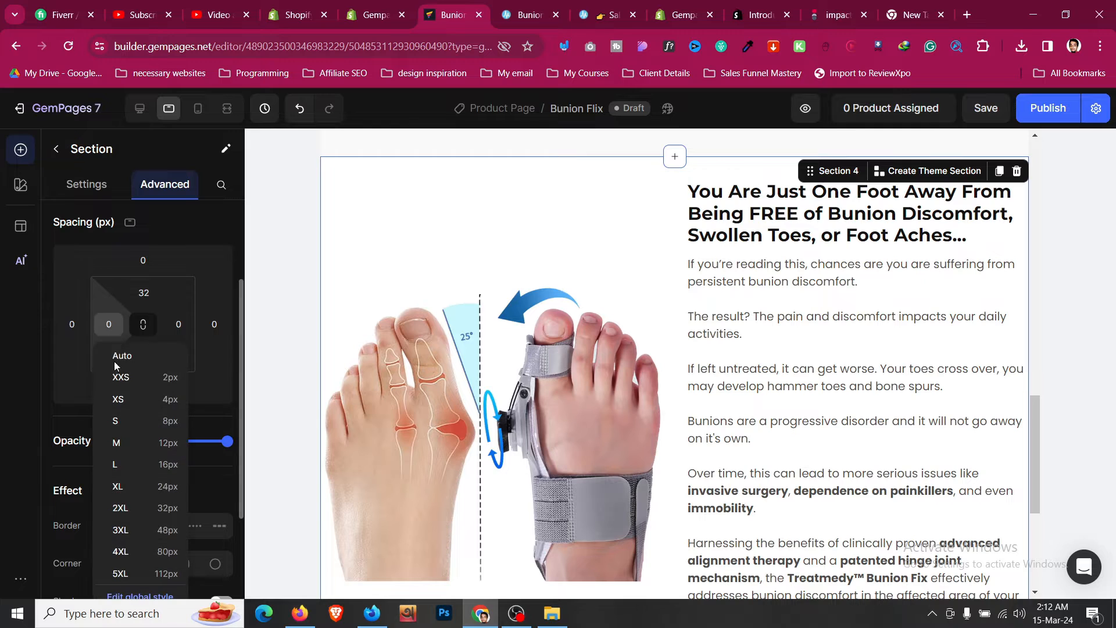
click(156, 487)
click(178, 324)
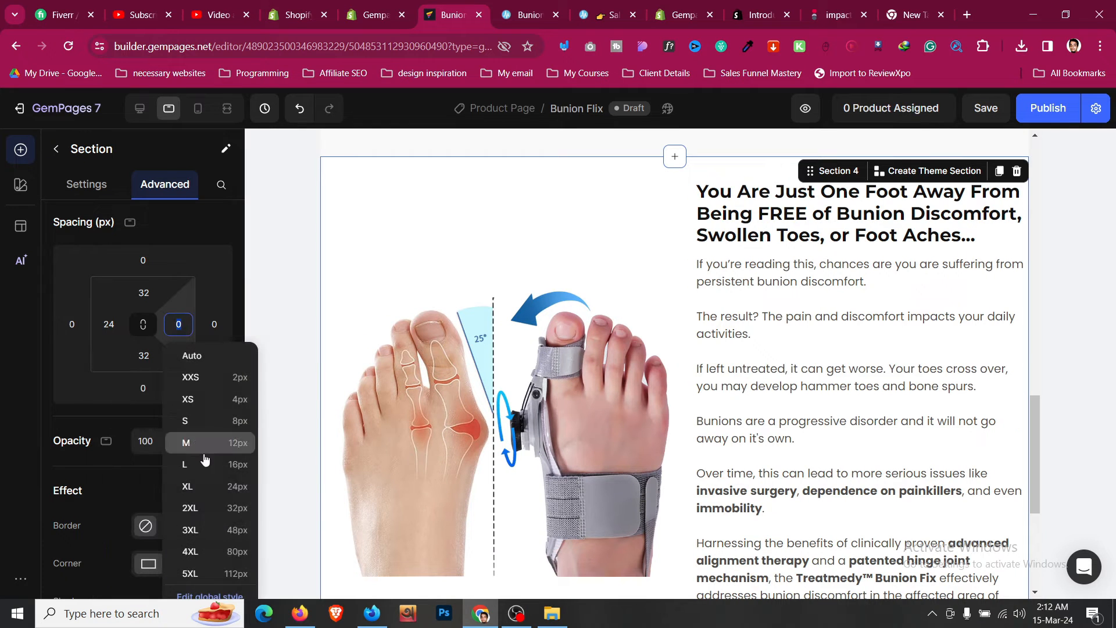
click(215, 486)
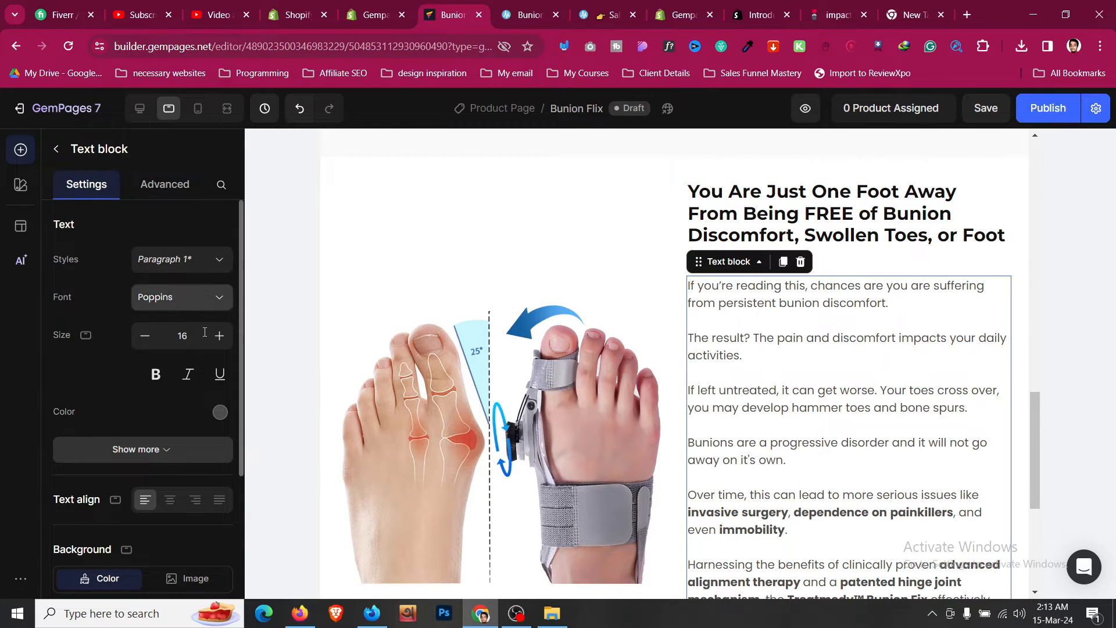
- Select the section and save the page
scroll(592, 352, up, 4)
click(474, 284)
scroll(649, 366, down, 10)
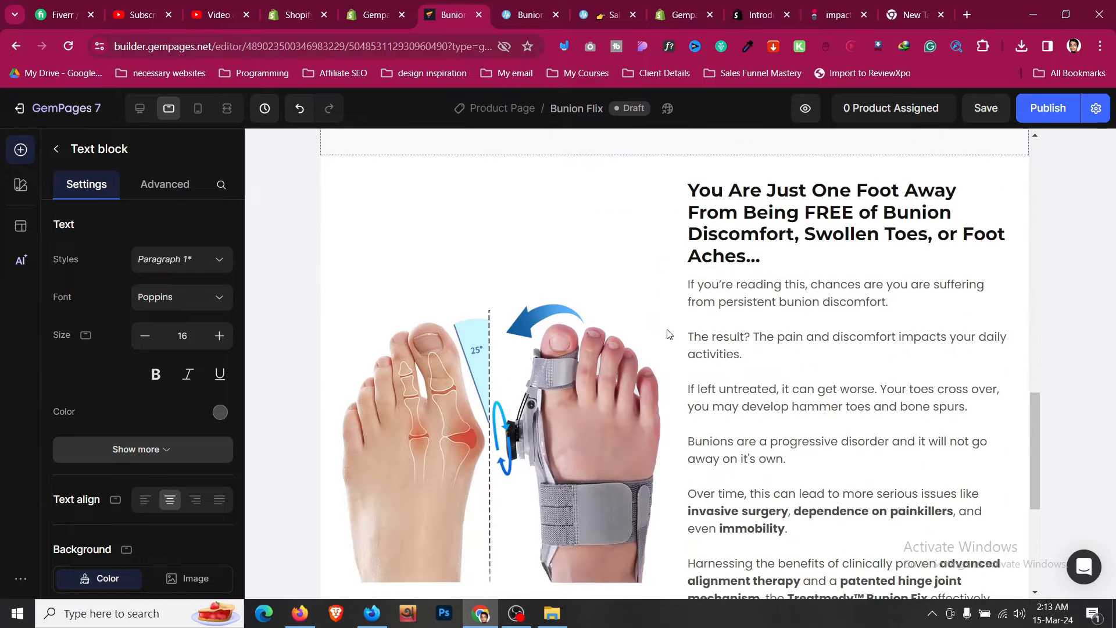
click(650, 378)
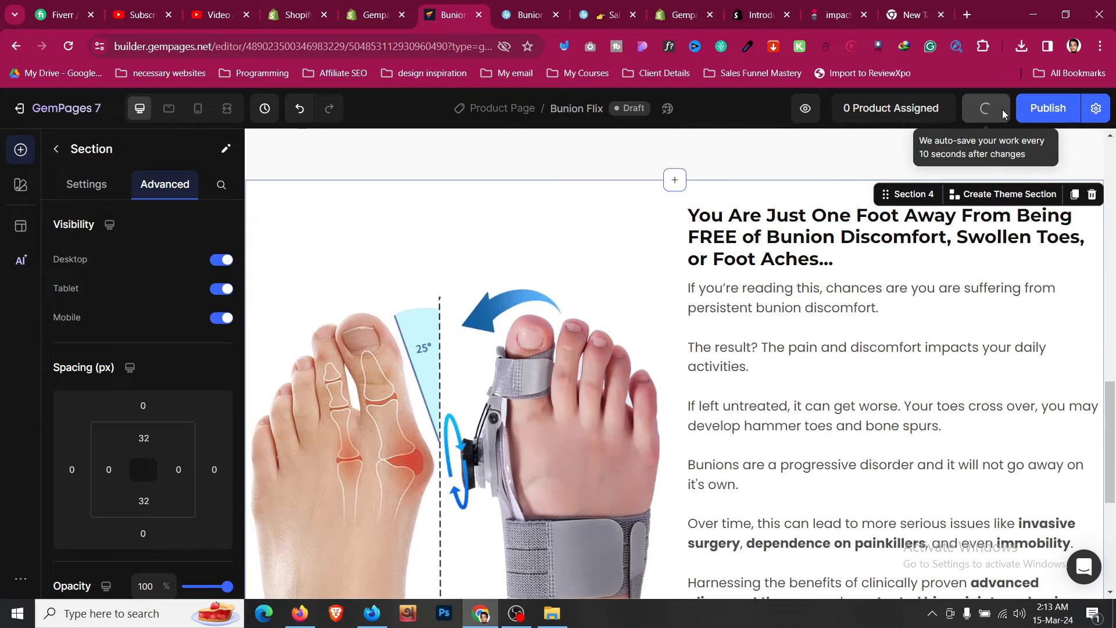
click(998, 108)
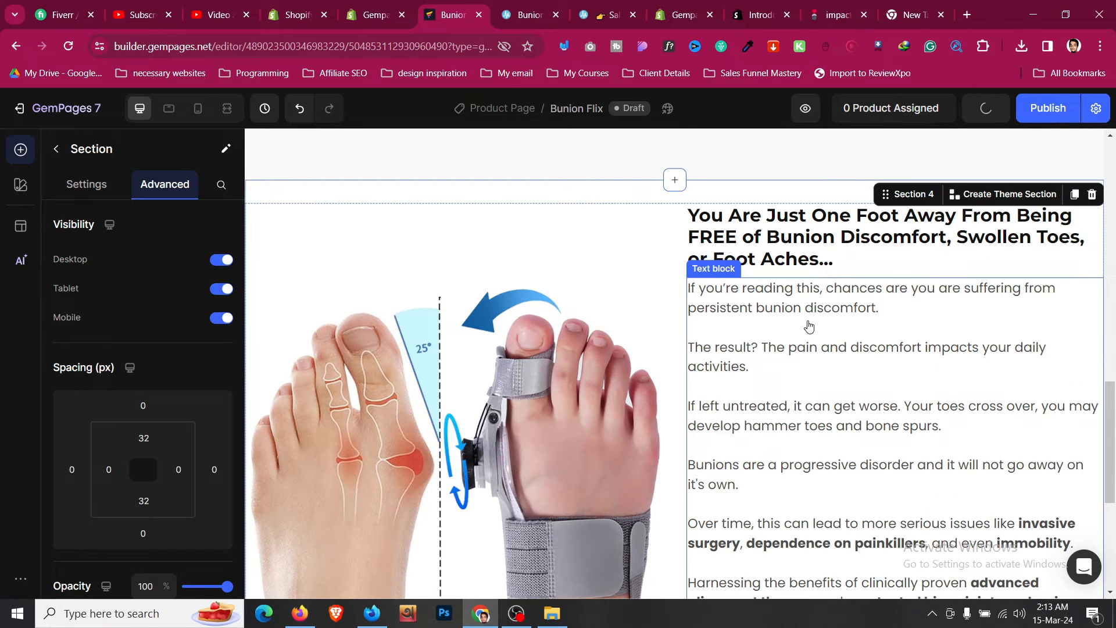
scroll(810, 326, up, 2)
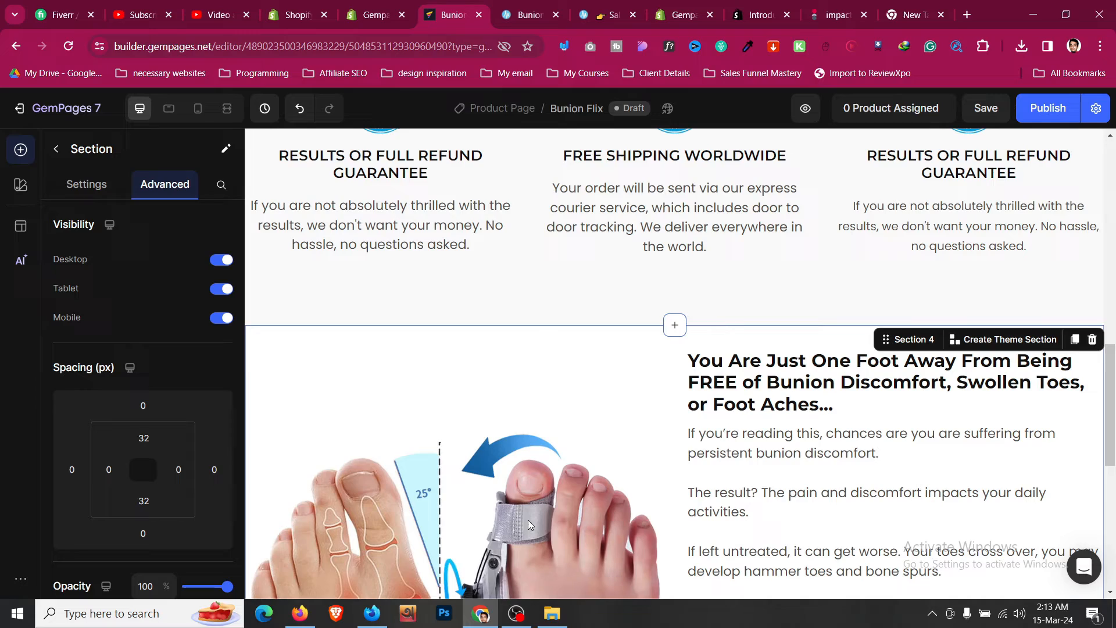
click(516, 613)
click(772, 456)
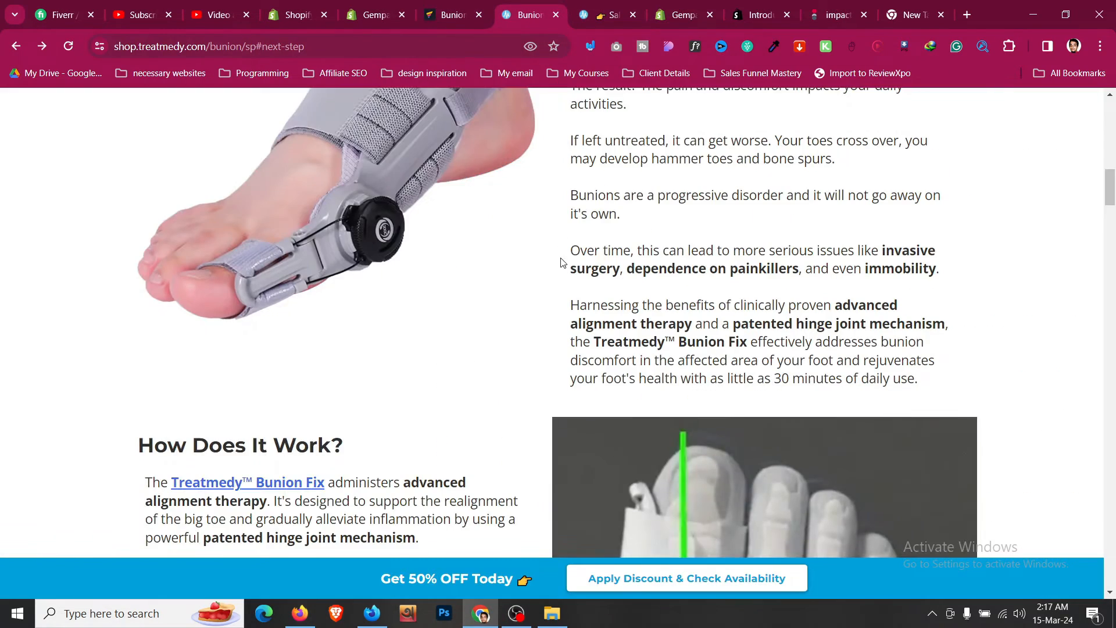
- Compare with the reference's How Does It Work section and duplicate the image and text row below itself
scroll(563, 262, down, 5)
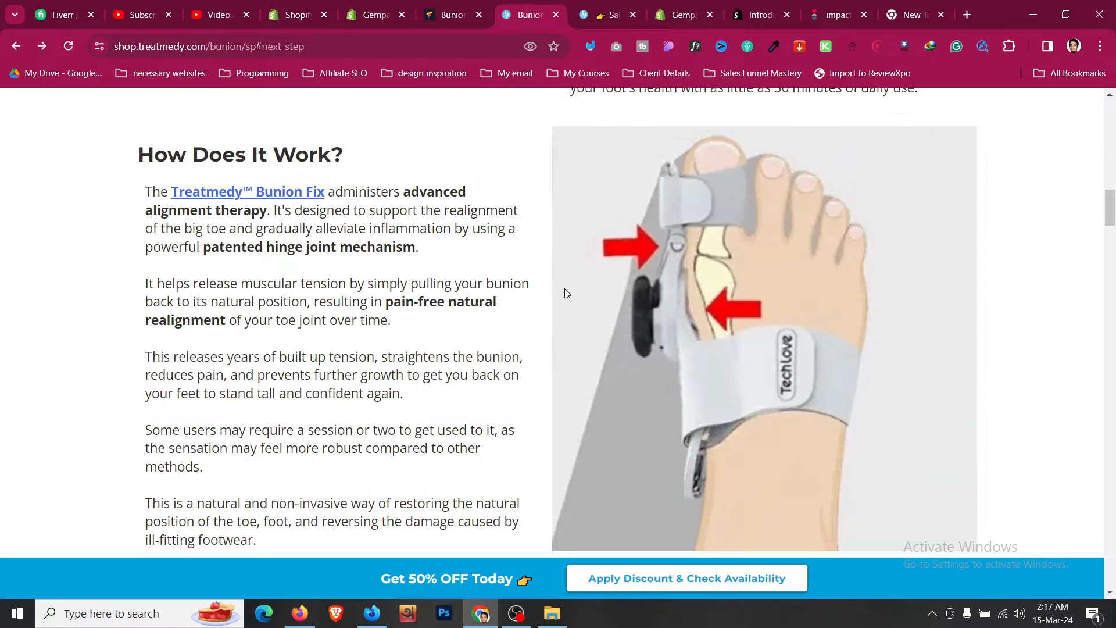
click(449, 5)
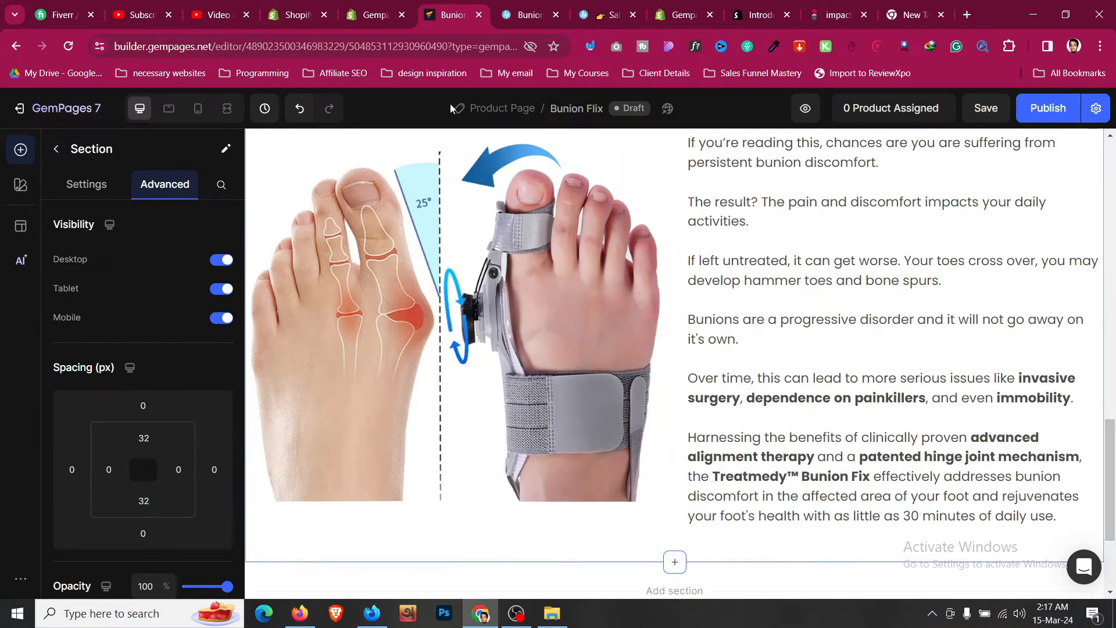
scroll(573, 402, down, 3)
click(669, 381)
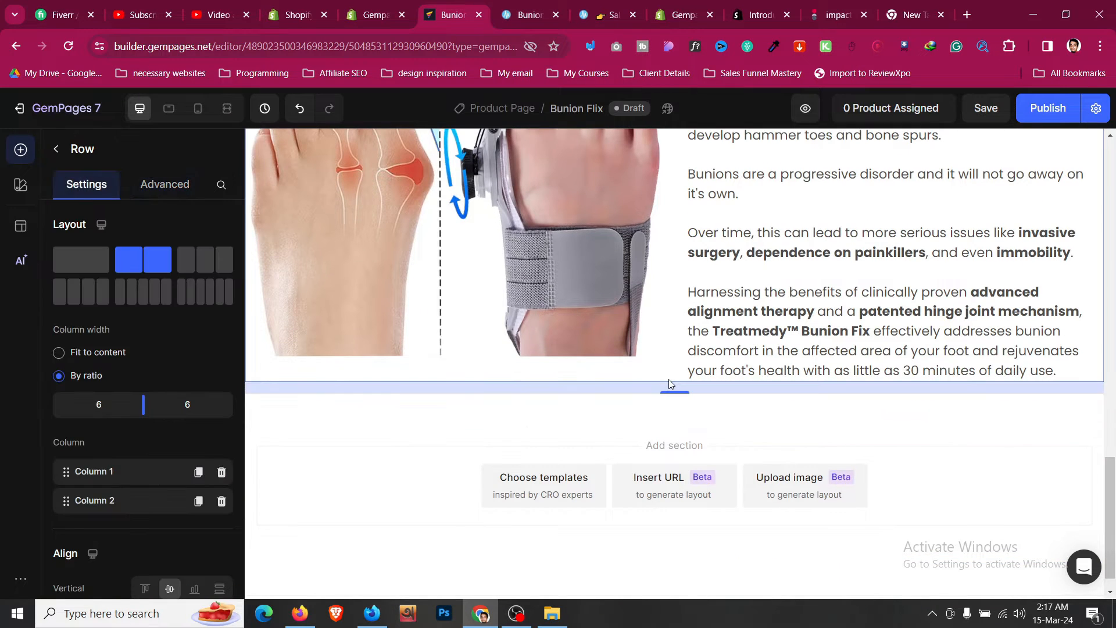
scroll(669, 380, up, 6)
click(317, 291)
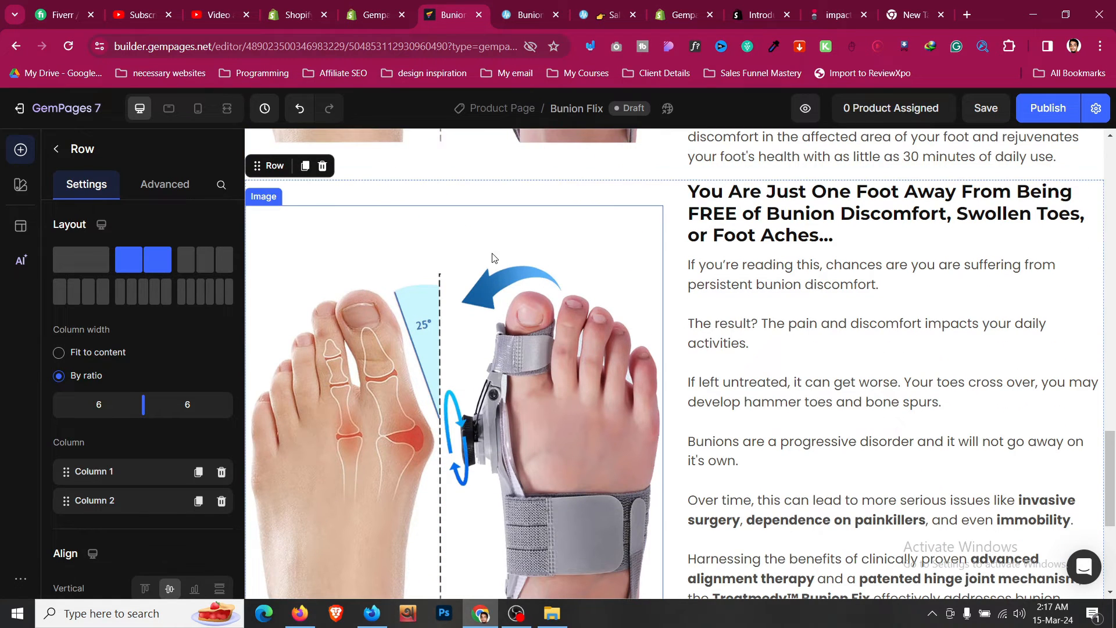
- Swap the duplicated row's content so the heading and text block sit left and the image right
click(754, 188)
drag(746, 168, 576, 250)
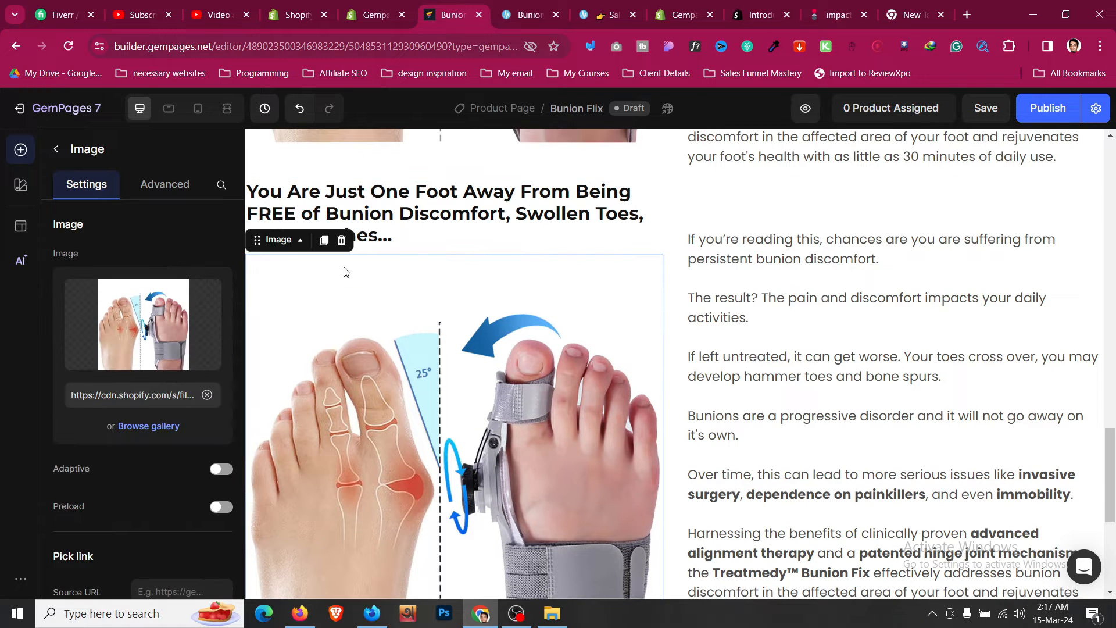
drag(278, 241, 793, 288)
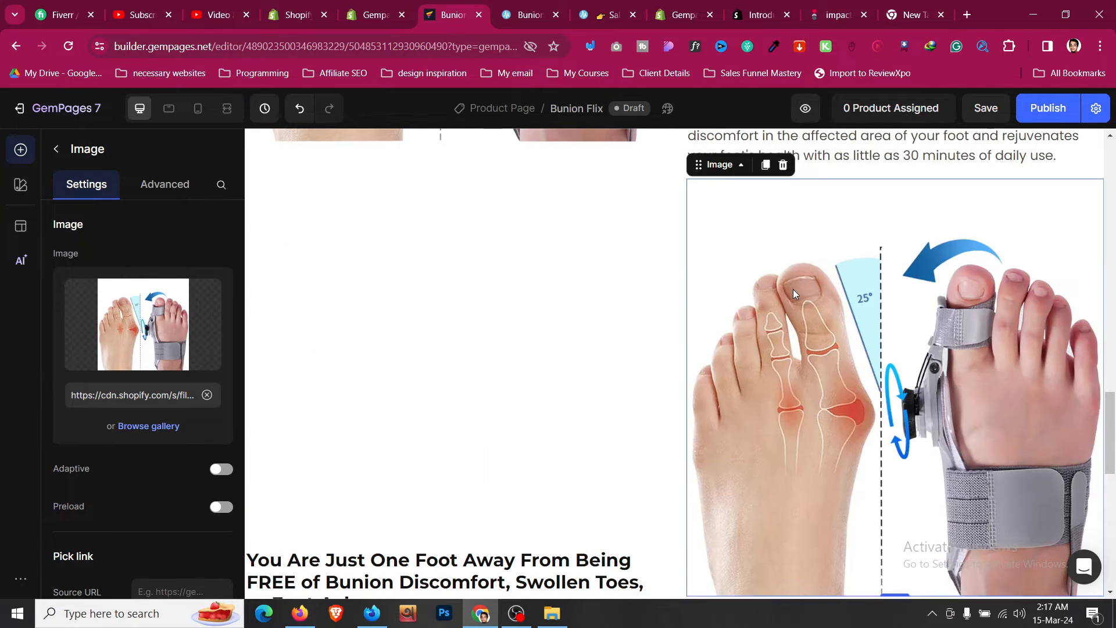
click(759, 265)
drag(731, 222, 574, 274)
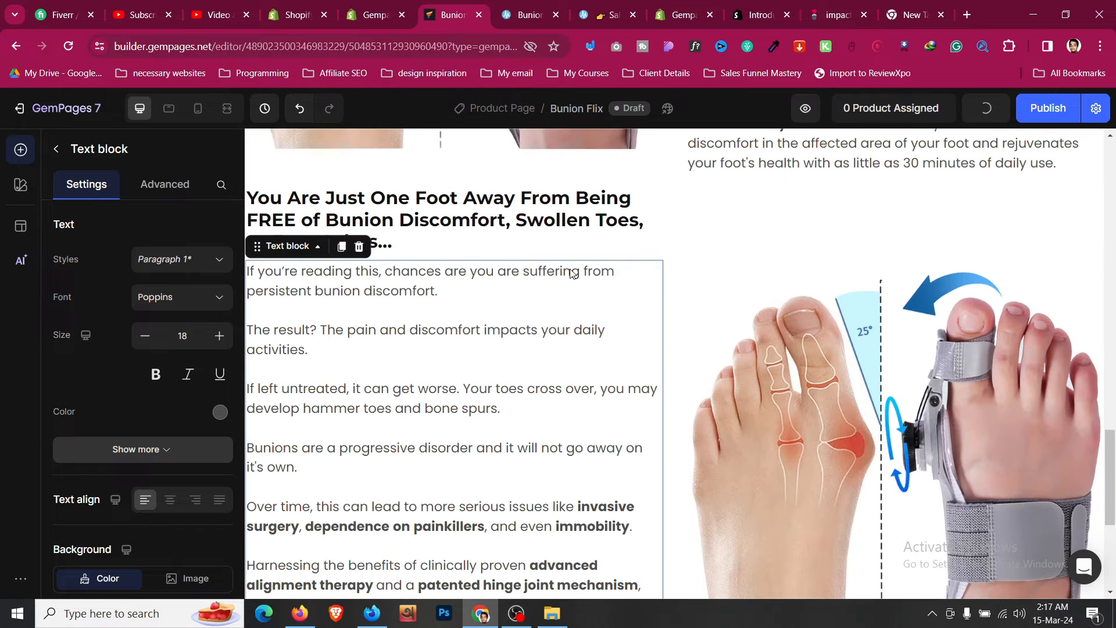
- Give the duplicated row a 16 px top margin on desktop
click(746, 194)
scroll(748, 216, up, 3)
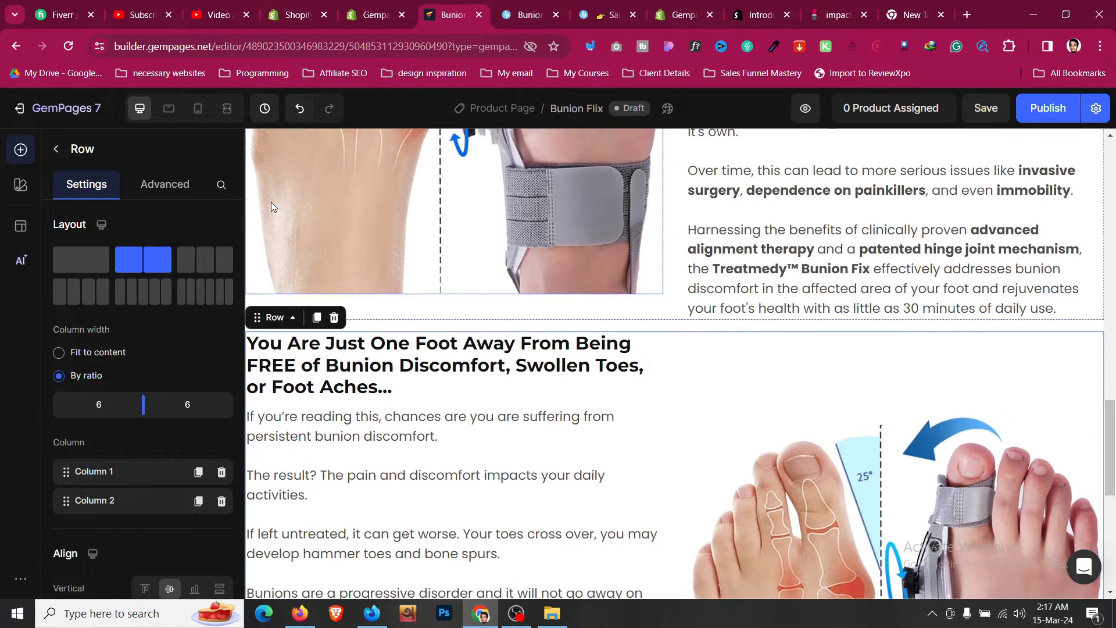
click(186, 195)
click(155, 407)
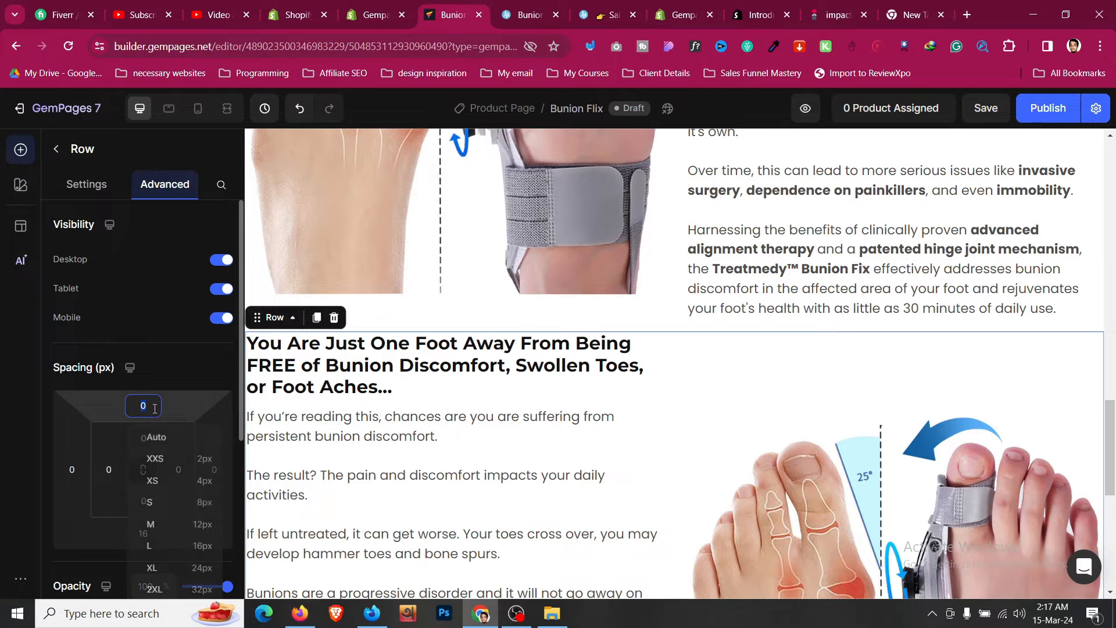
click(207, 549)
scroll(660, 403, down, 3)
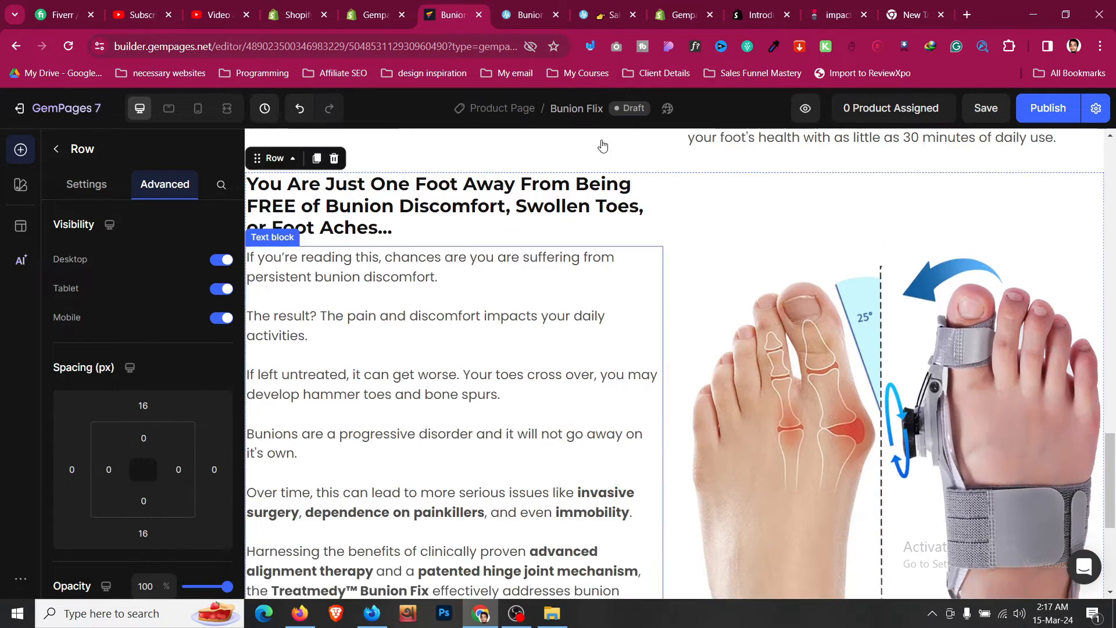
- Switch to mobile view and reorder the row's columns so Column 2, the image, stacks above the text
click(514, 18)
scroll(563, 207, up, 5)
click(457, 9)
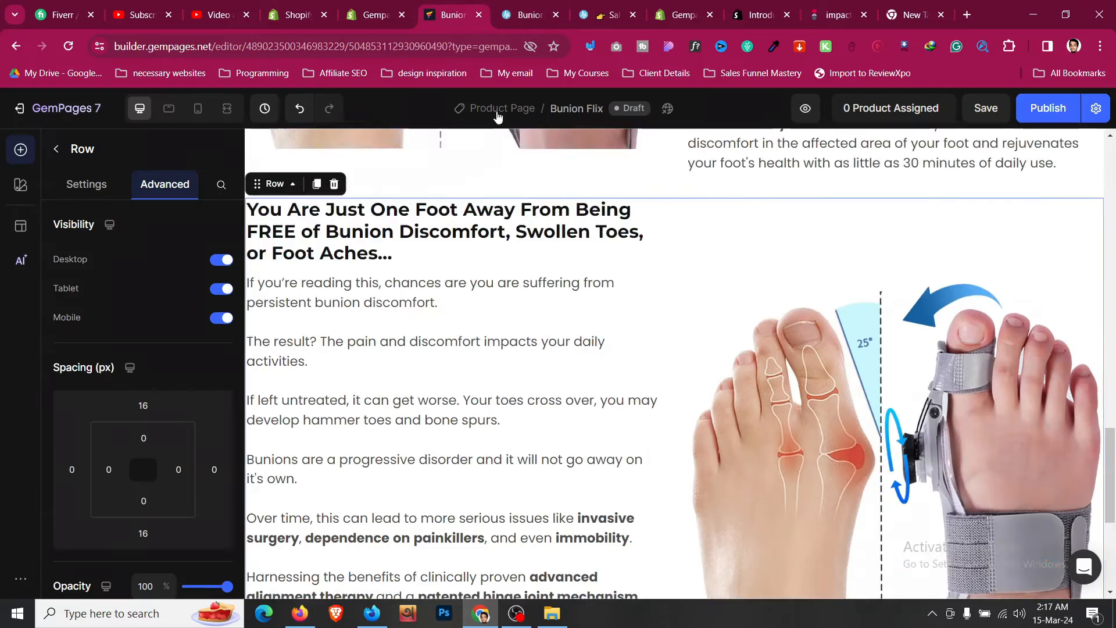
scroll(338, 202, down, 3)
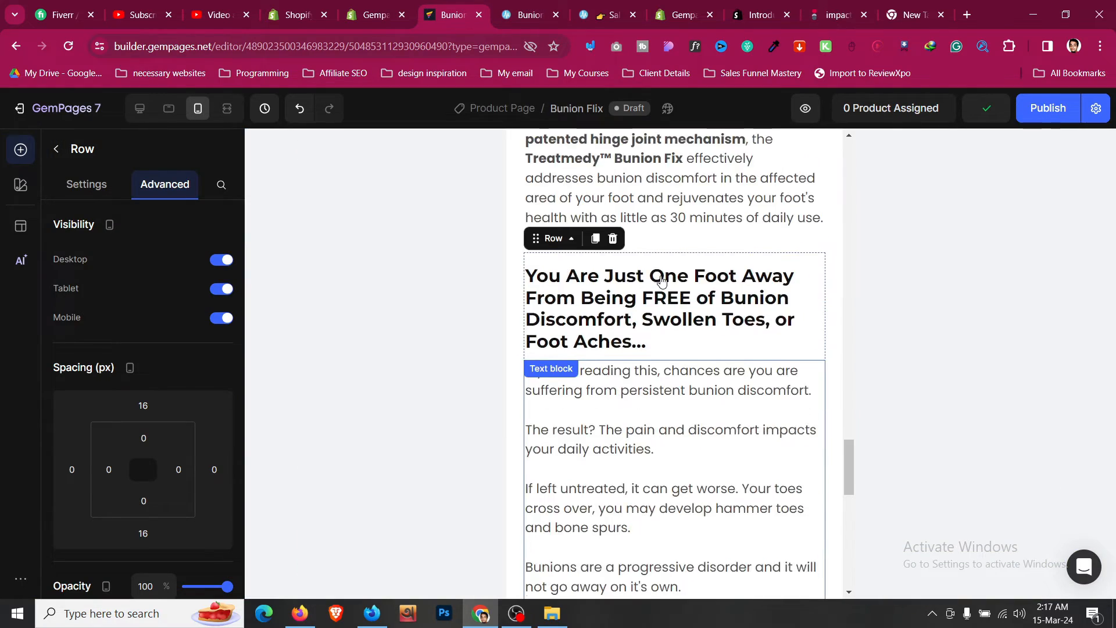
scroll(645, 331, down, 1)
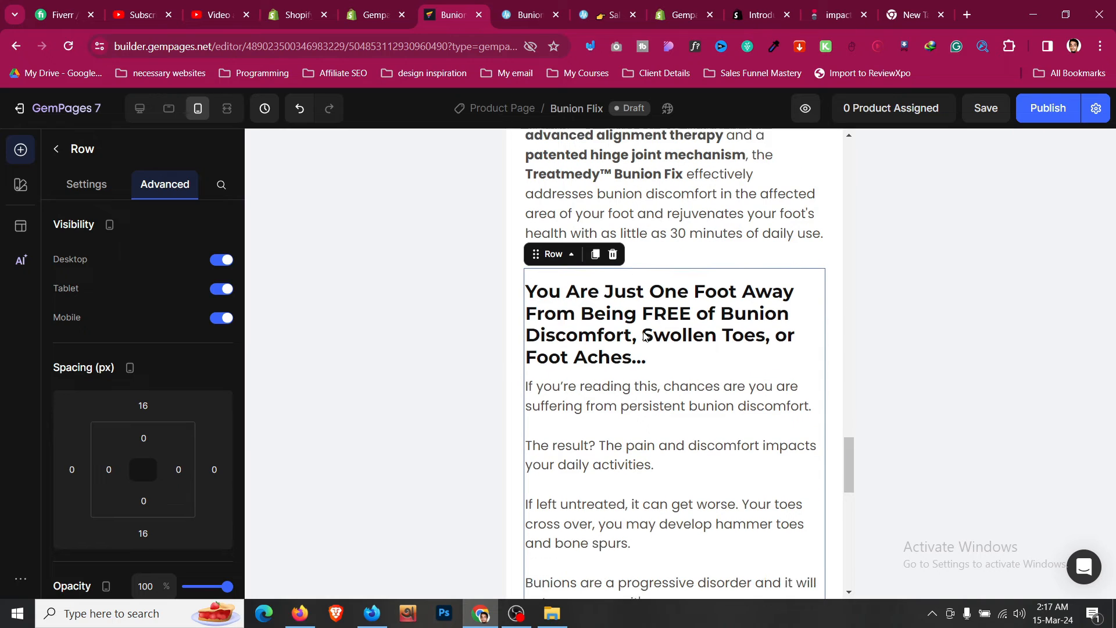
click(68, 191)
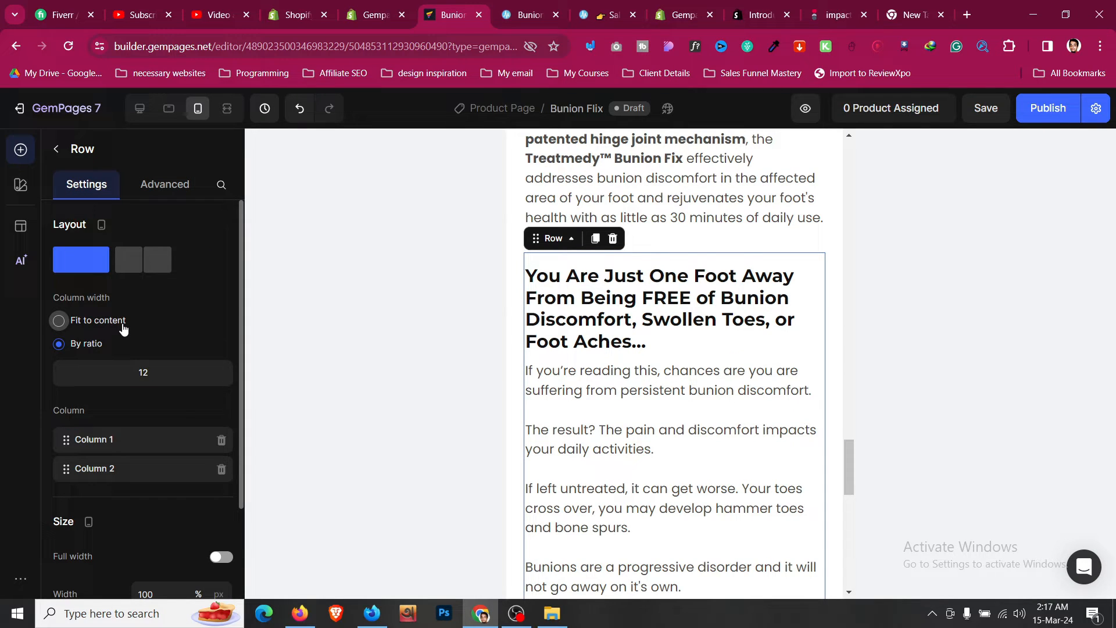
scroll(628, 269, down, 4)
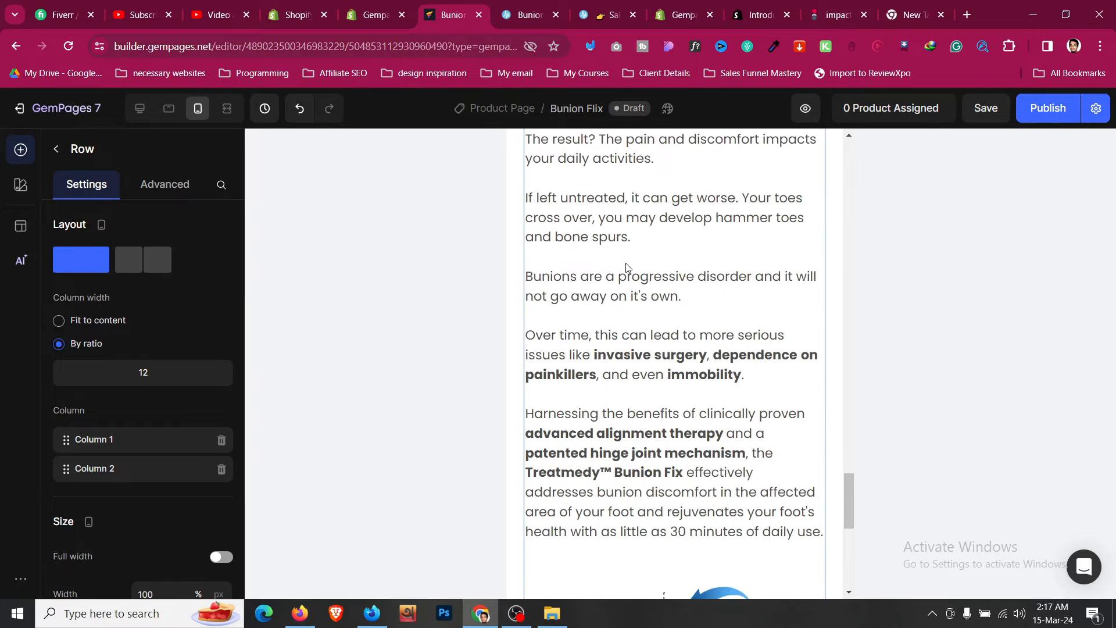
scroll(628, 269, up, 3)
drag(65, 468, 65, 441)
- Review the new row in mobile, tablet and desktop views, then examine the reference page's How To Use section
scroll(582, 377, down, 5)
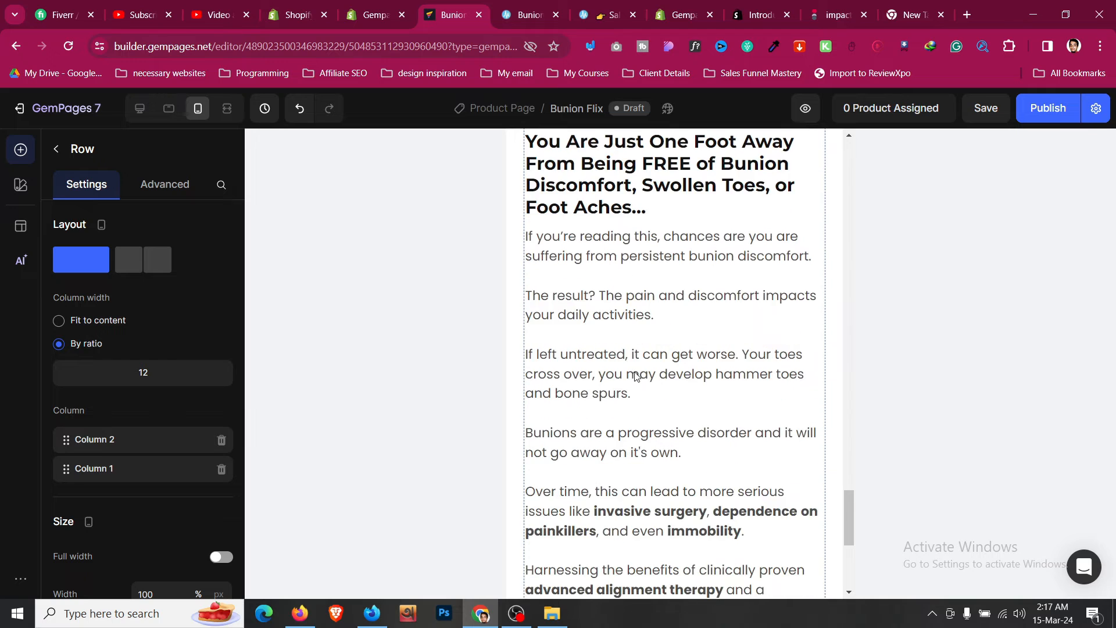
scroll(636, 375, up, 2)
scroll(647, 359, down, 1)
scroll(647, 359, down, 6)
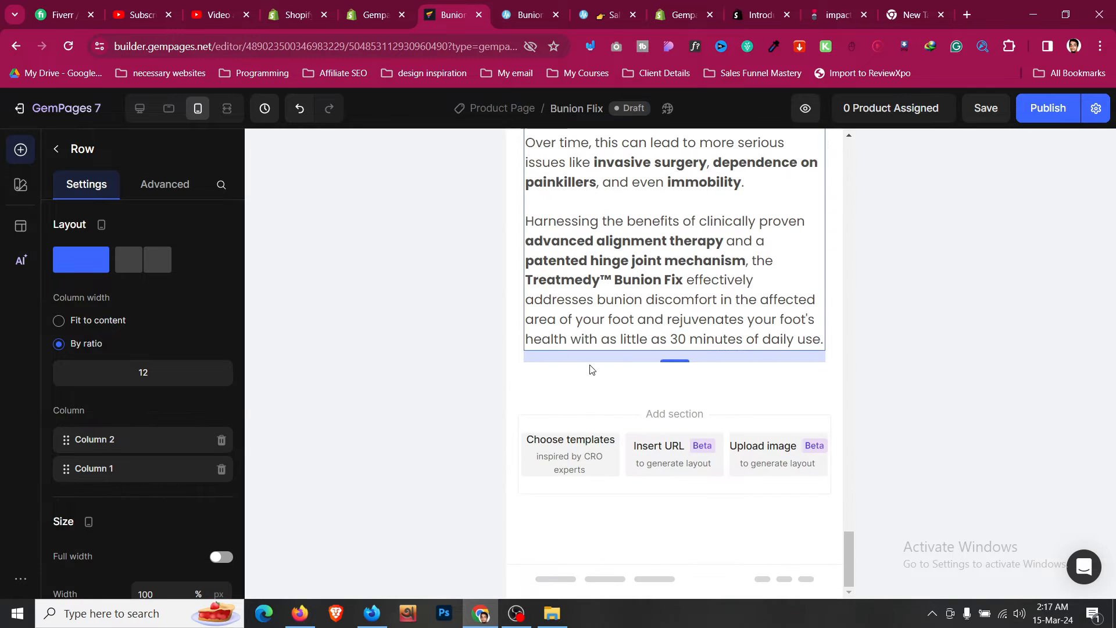
click(164, 120)
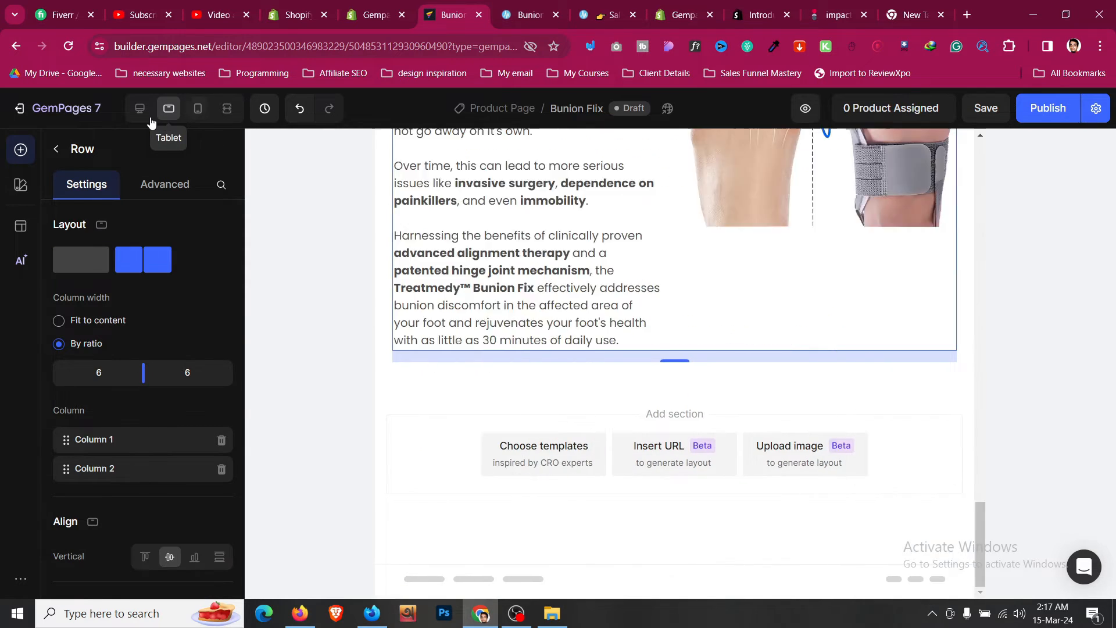
click(142, 113)
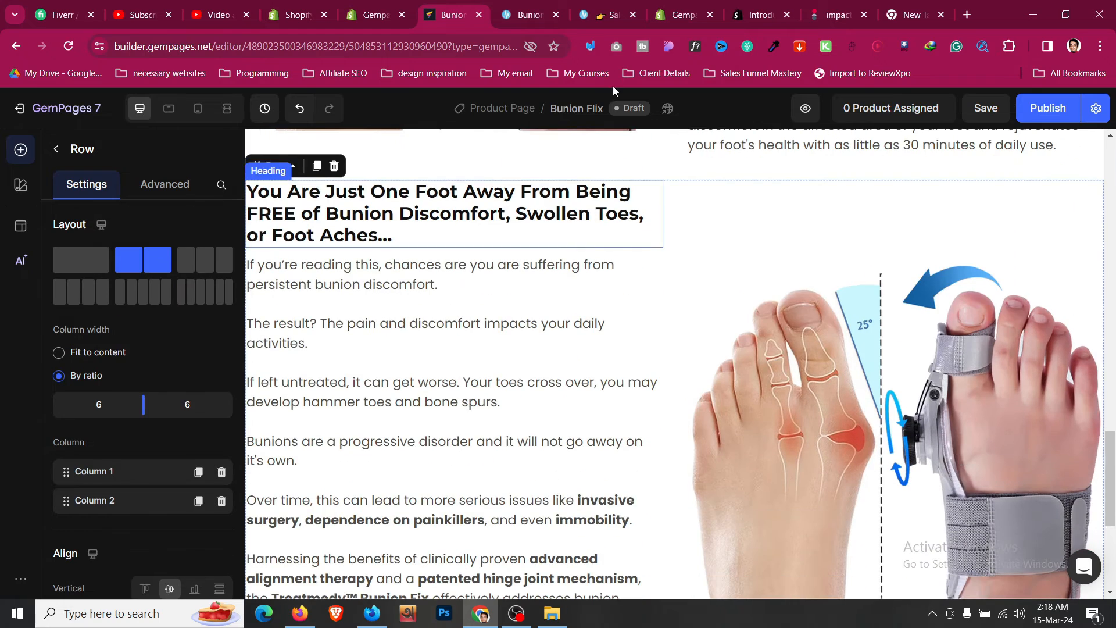
click(523, 15)
scroll(639, 263, down, 10)
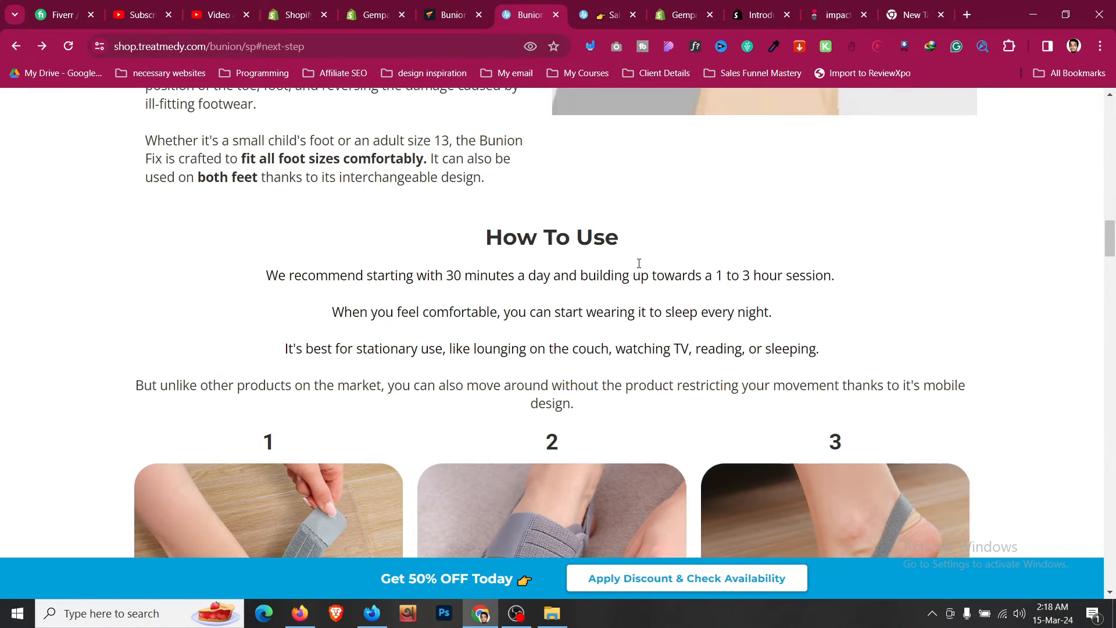
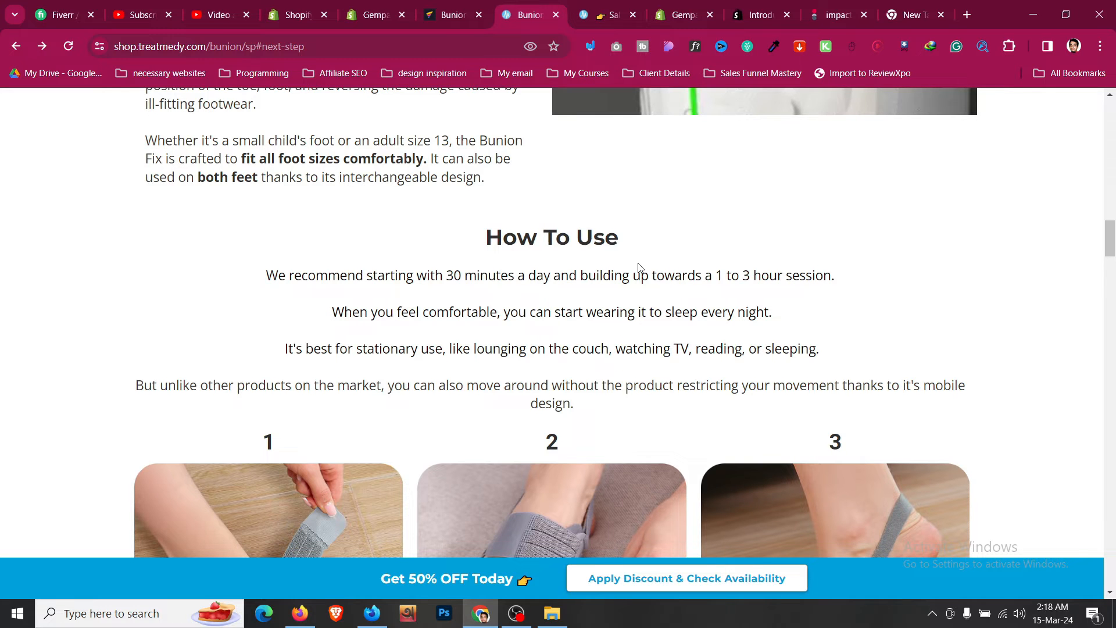
- Examine the reference sales page and the Treatmedy product page's bundle options and offer section
scroll(638, 263, down, 15)
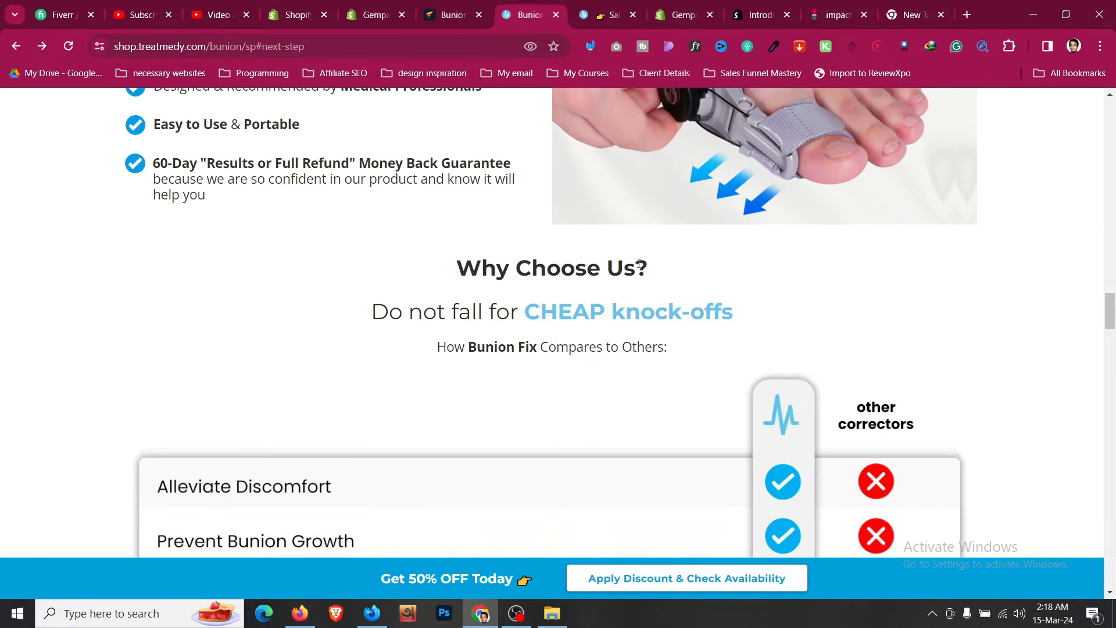
scroll(639, 263, down, 5)
scroll(639, 264, up, 9)
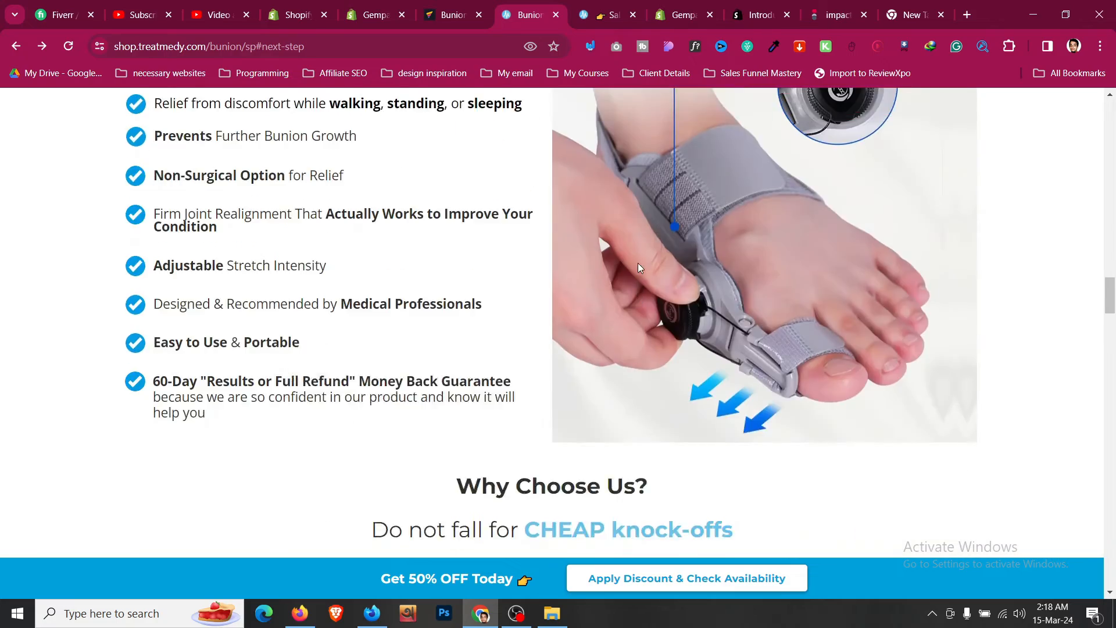
scroll(638, 263, up, 20)
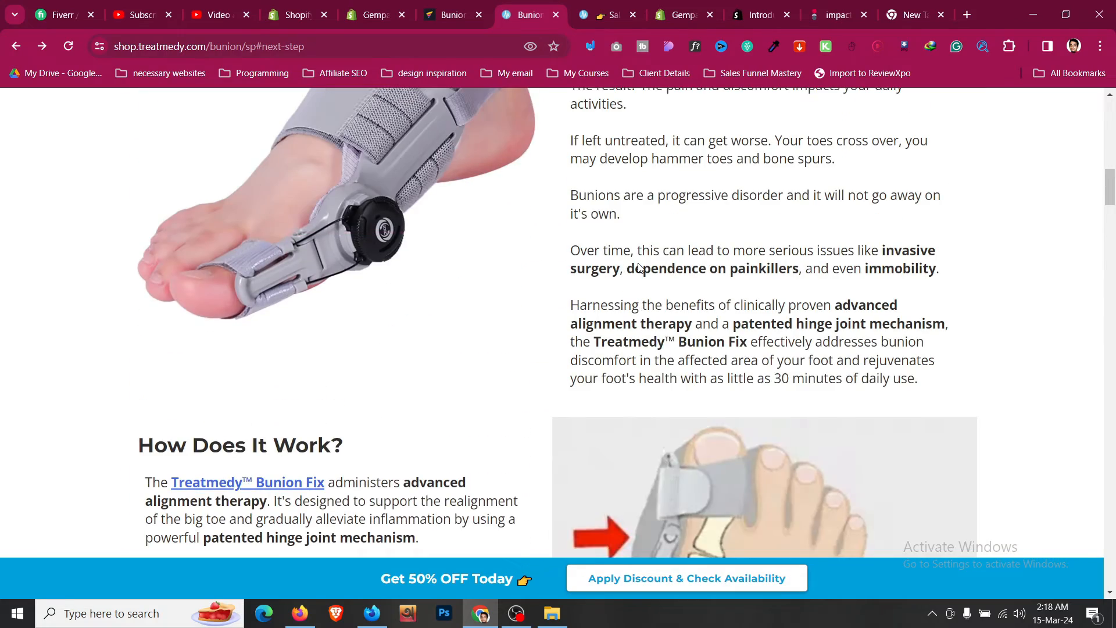
click(616, 20)
scroll(757, 267, down, 10)
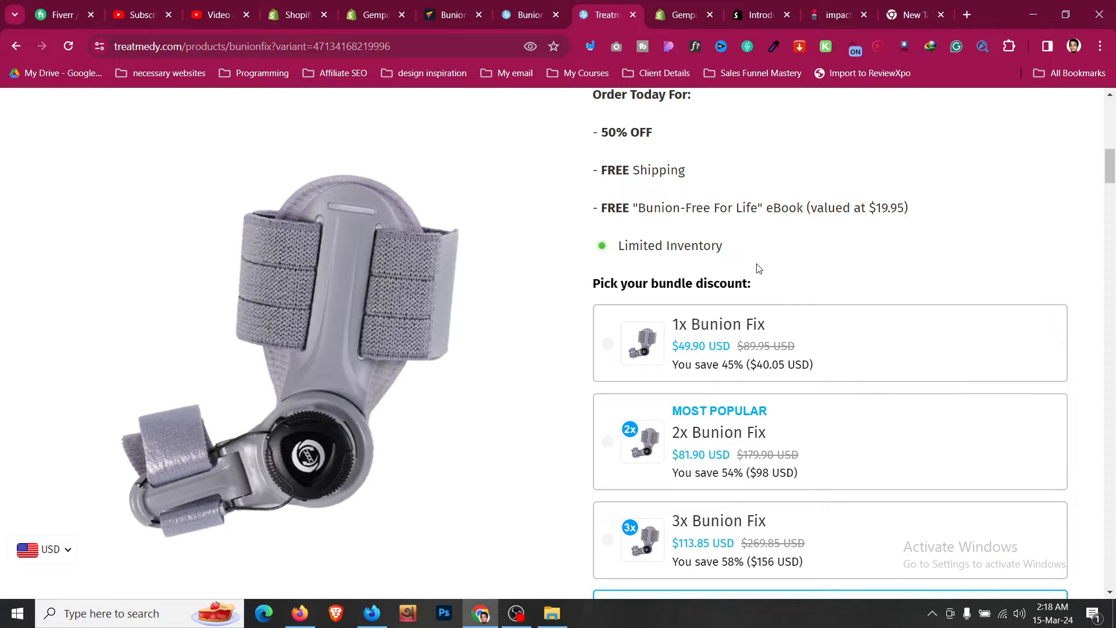
scroll(757, 268, down, 7)
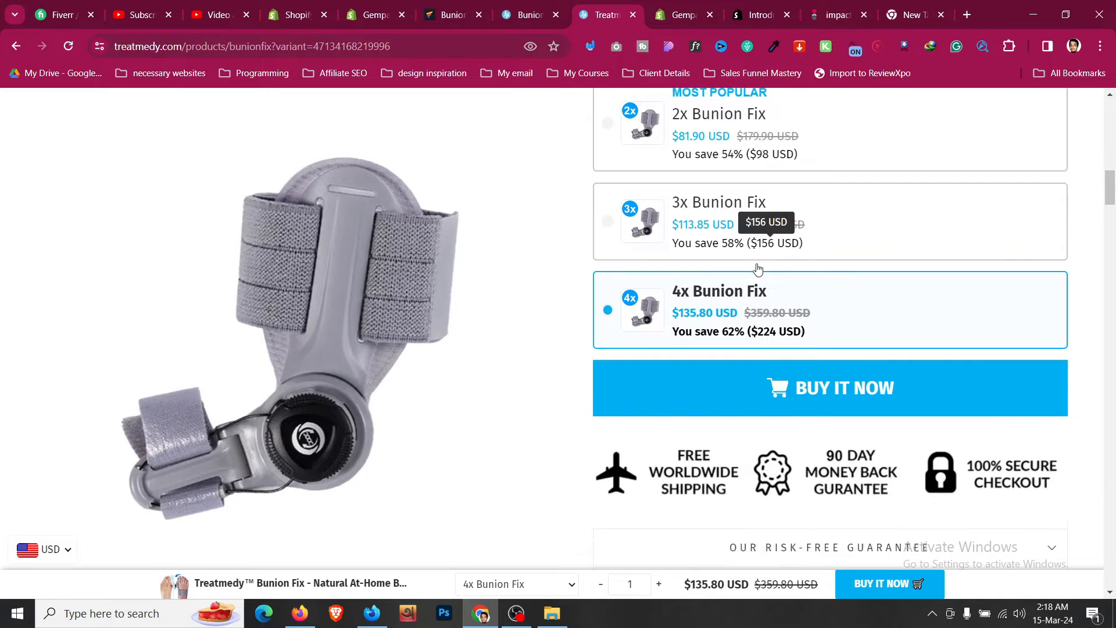
scroll(757, 268, up, 2)
click(668, 259)
click(690, 189)
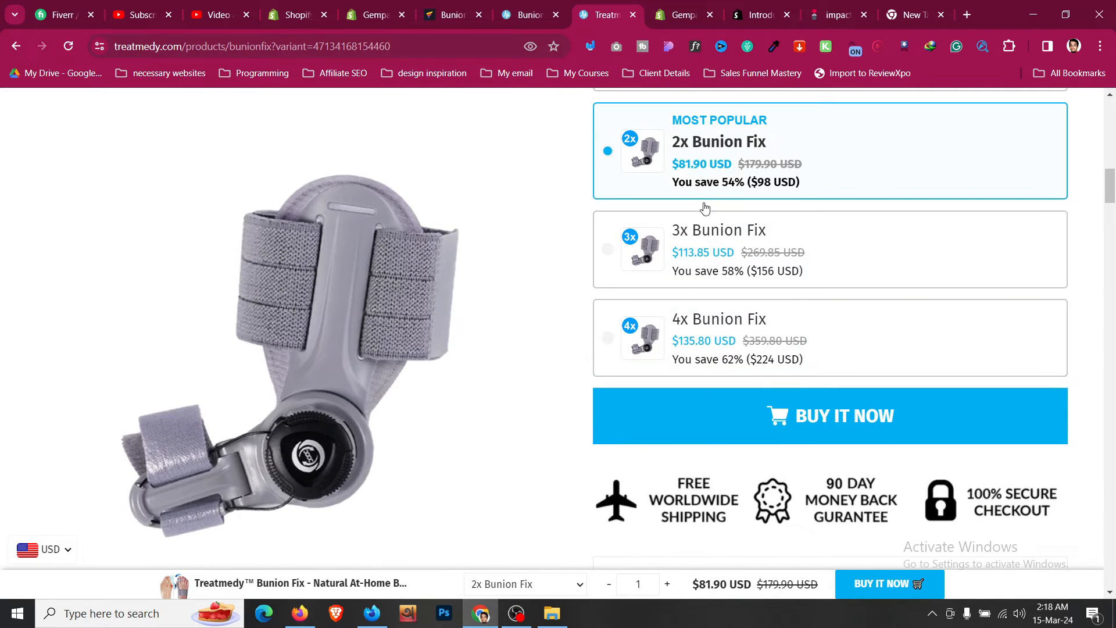
scroll(706, 211, up, 2)
click(749, 233)
click(751, 291)
click(756, 384)
scroll(762, 384, down, 3)
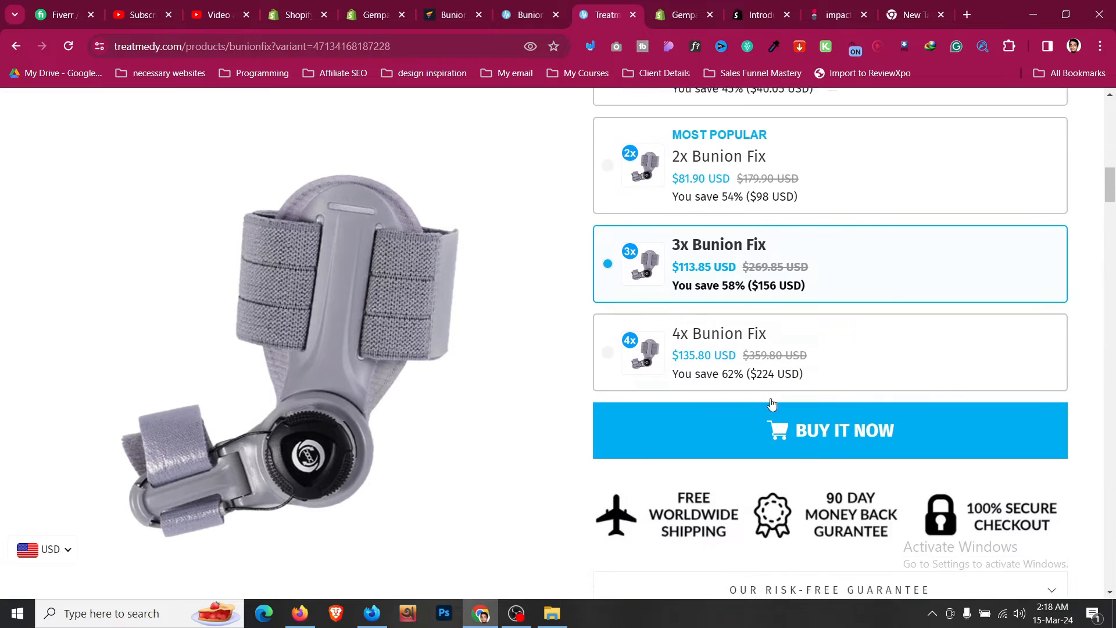
click(786, 353)
scroll(785, 353, down, 4)
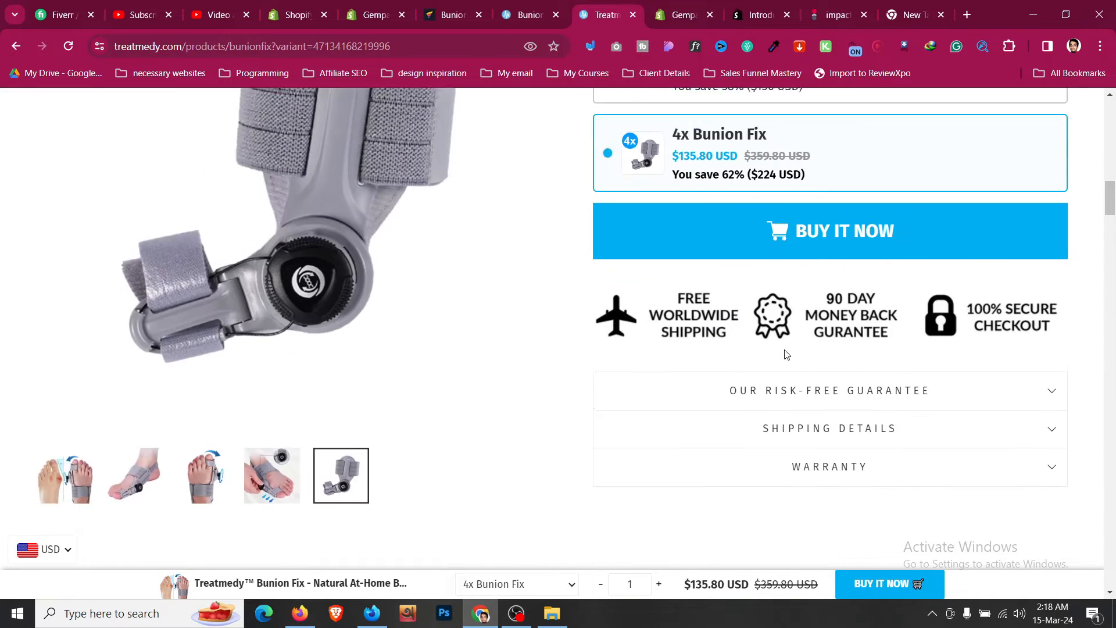
scroll(785, 353, up, 5)
- Return to the builder and add a new one-column row below the last section
click(511, 4)
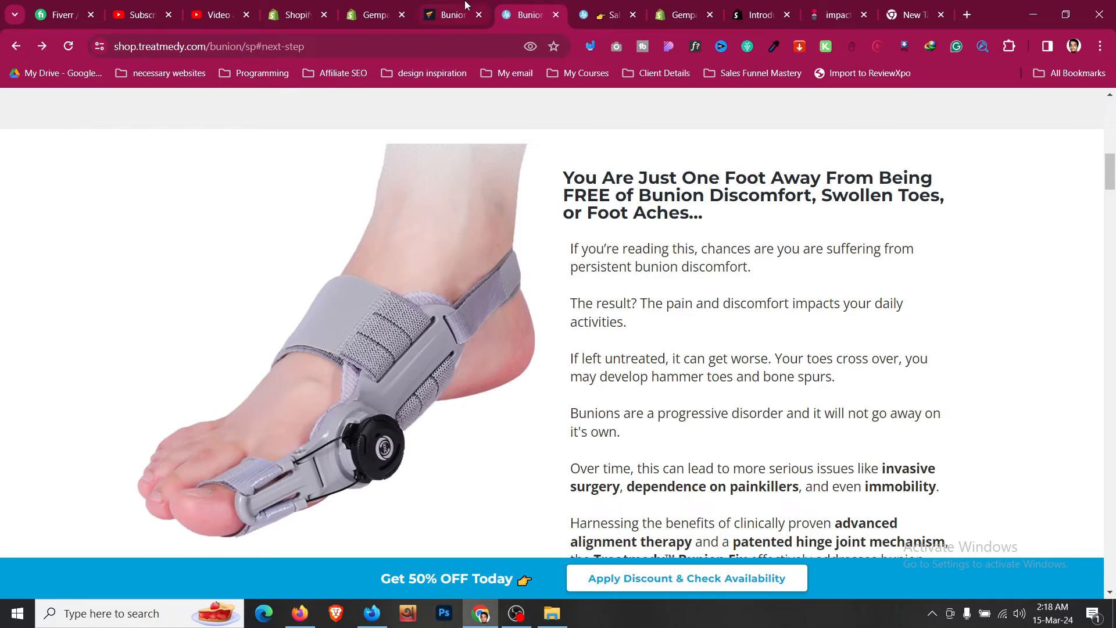
click(465, 3)
scroll(569, 289, down, 5)
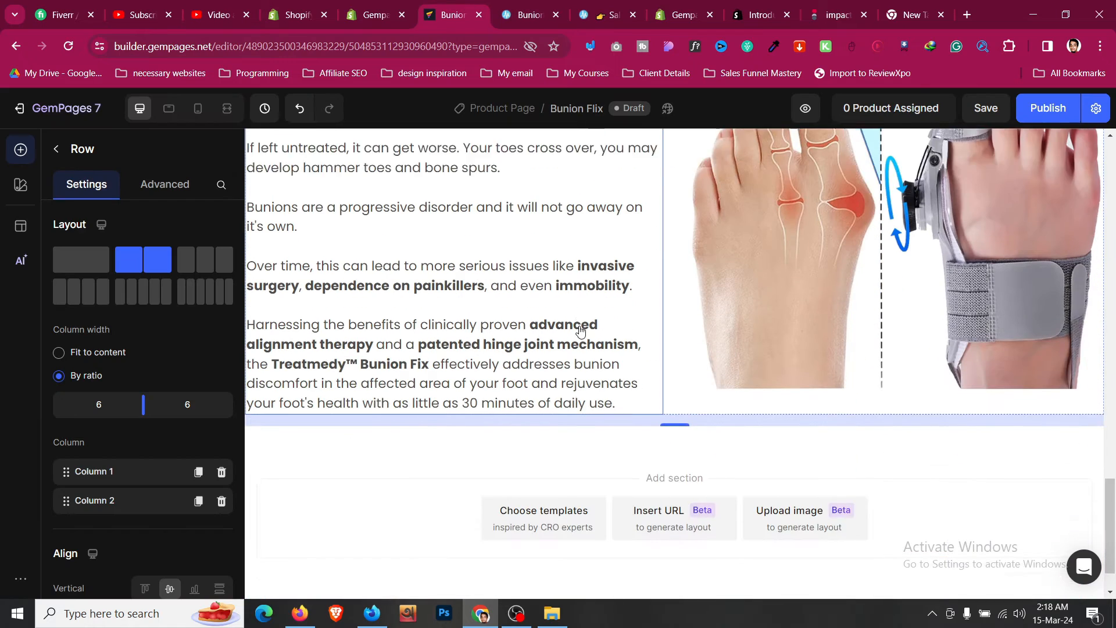
click(56, 150)
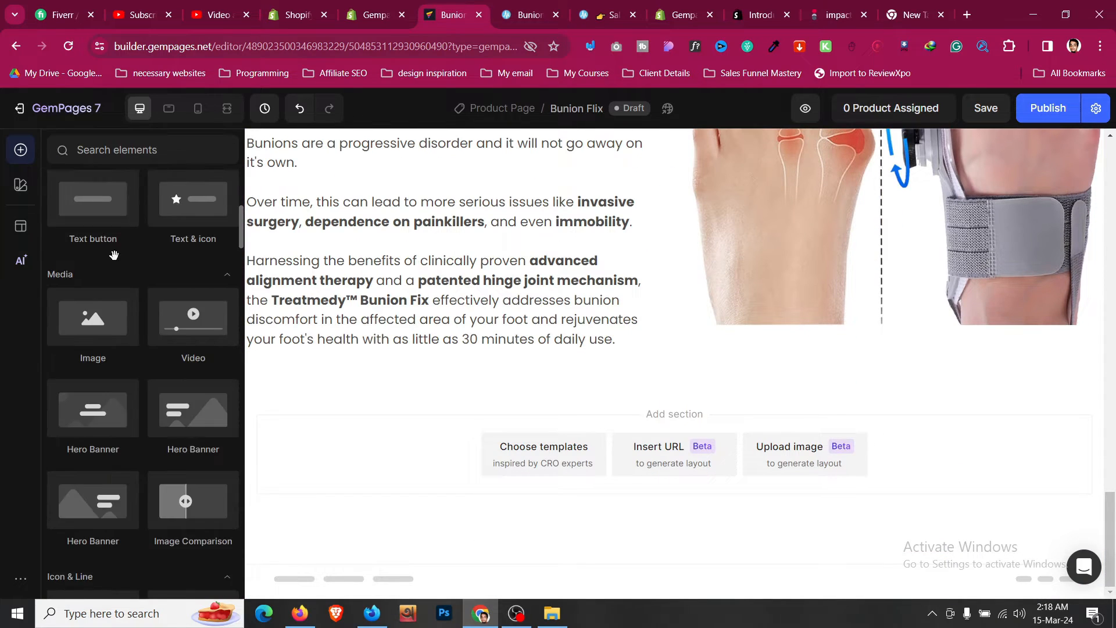
drag(457, 367, 543, 406)
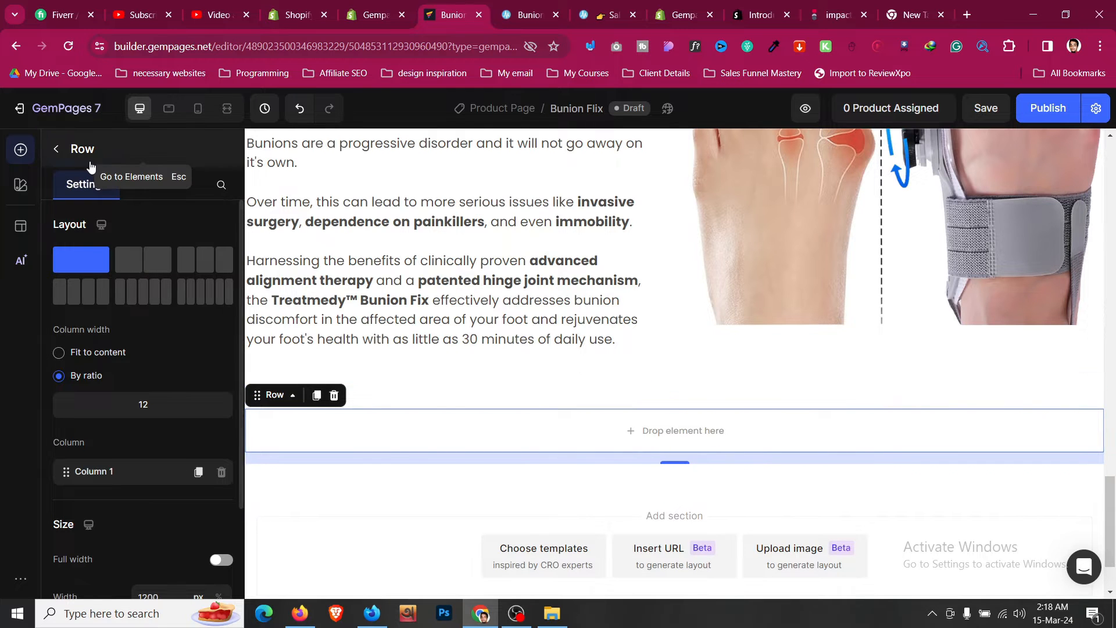
- Drop a Product element into the new row
click(59, 154)
scroll(93, 276, down, 10)
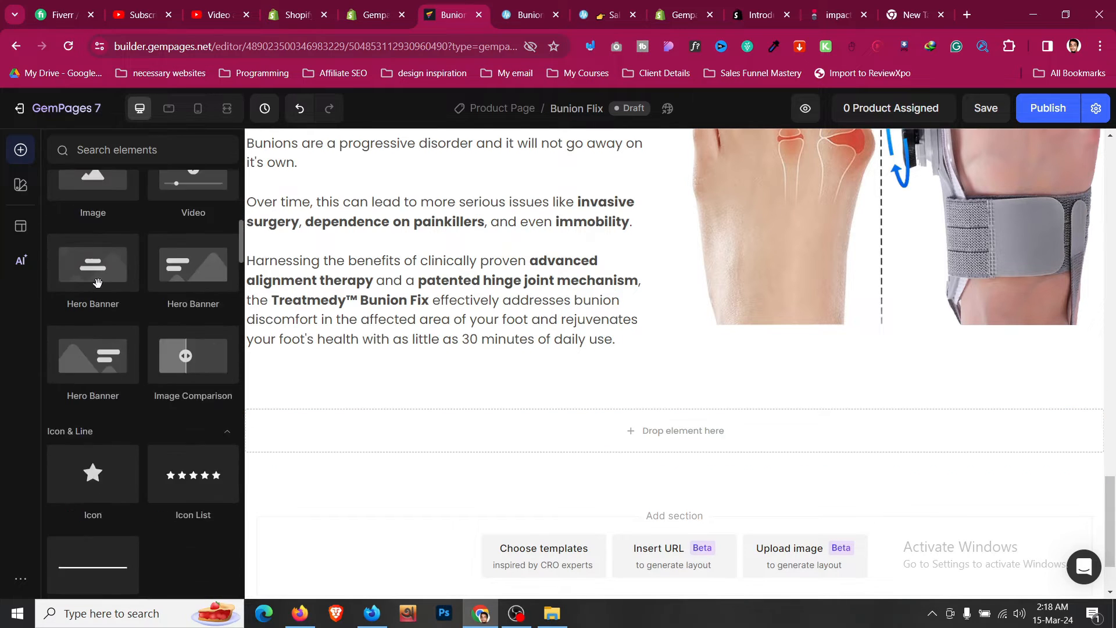
scroll(98, 283, down, 9)
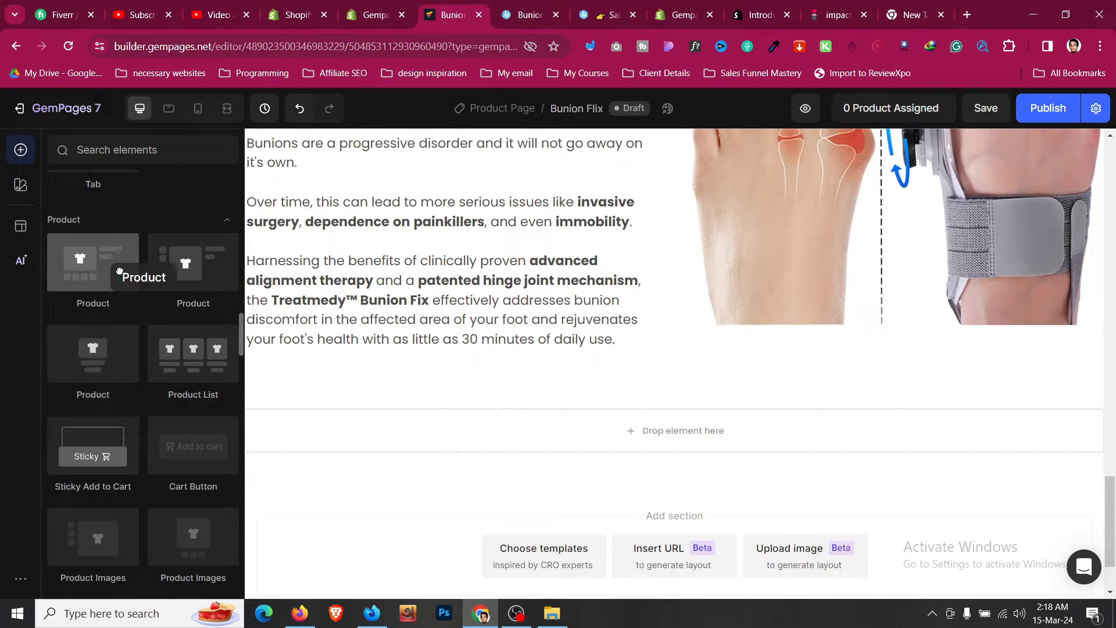
drag(120, 272, 481, 418)
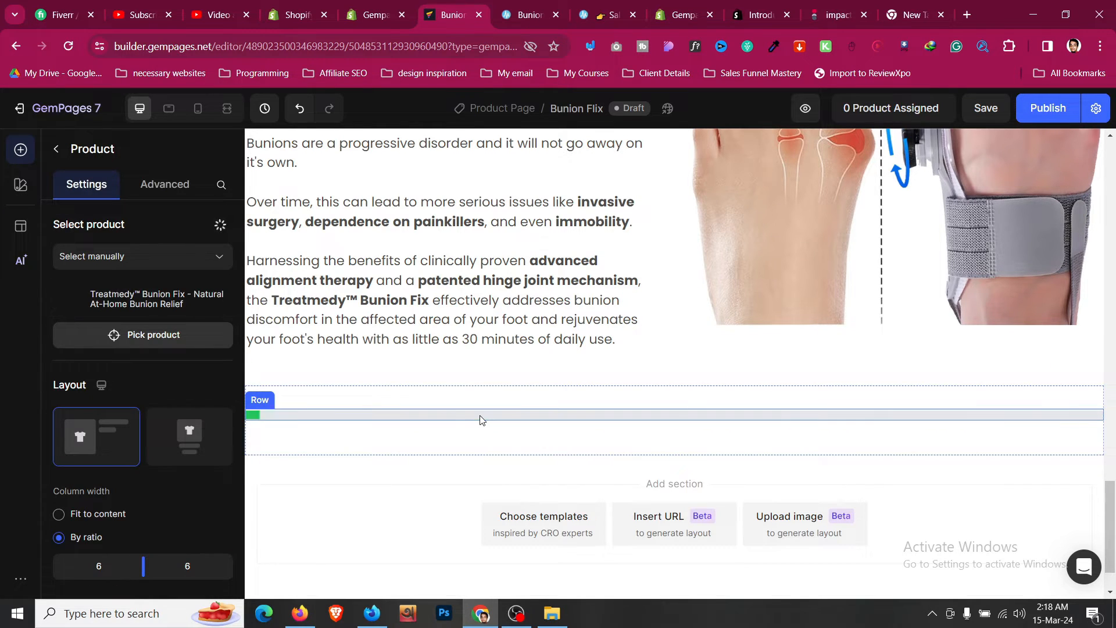
scroll(481, 419, down, 7)
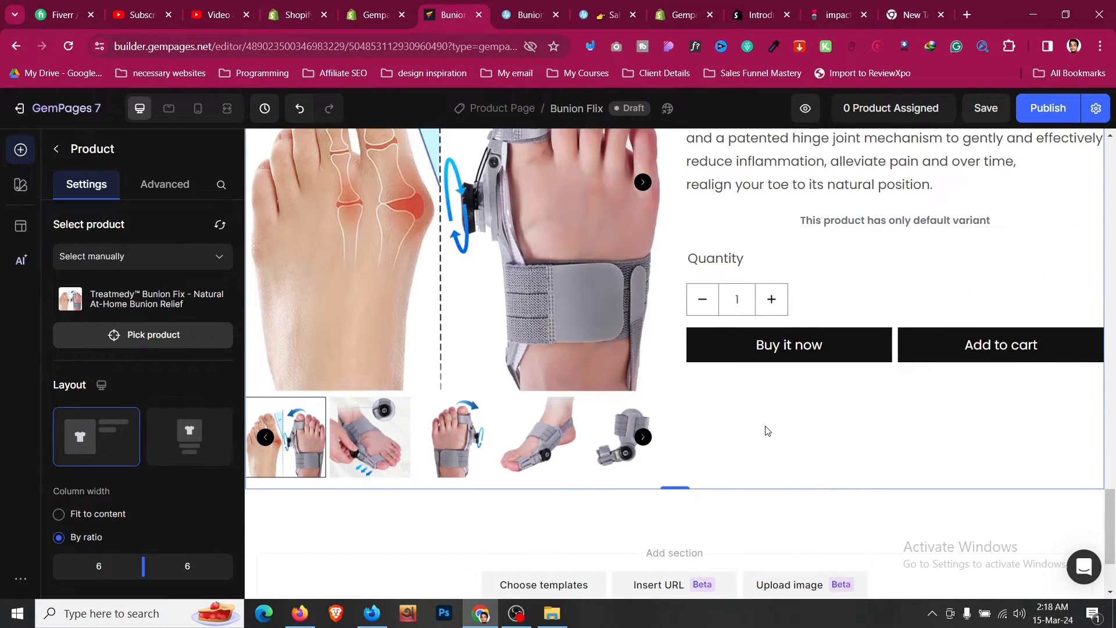
scroll(762, 428, up, 6)
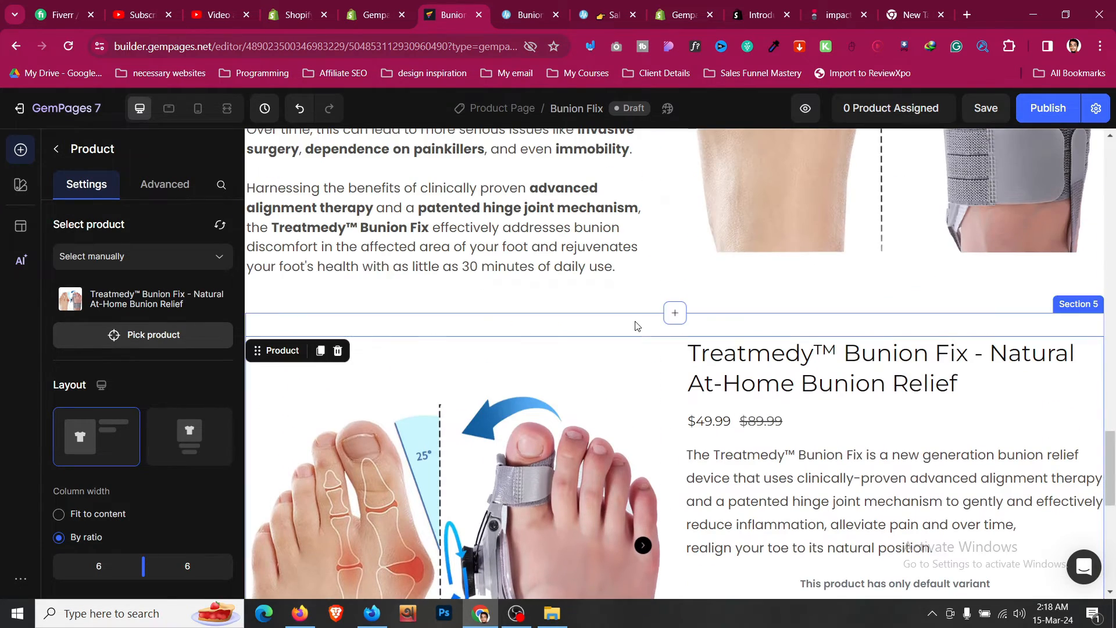
scroll(756, 337, down, 1)
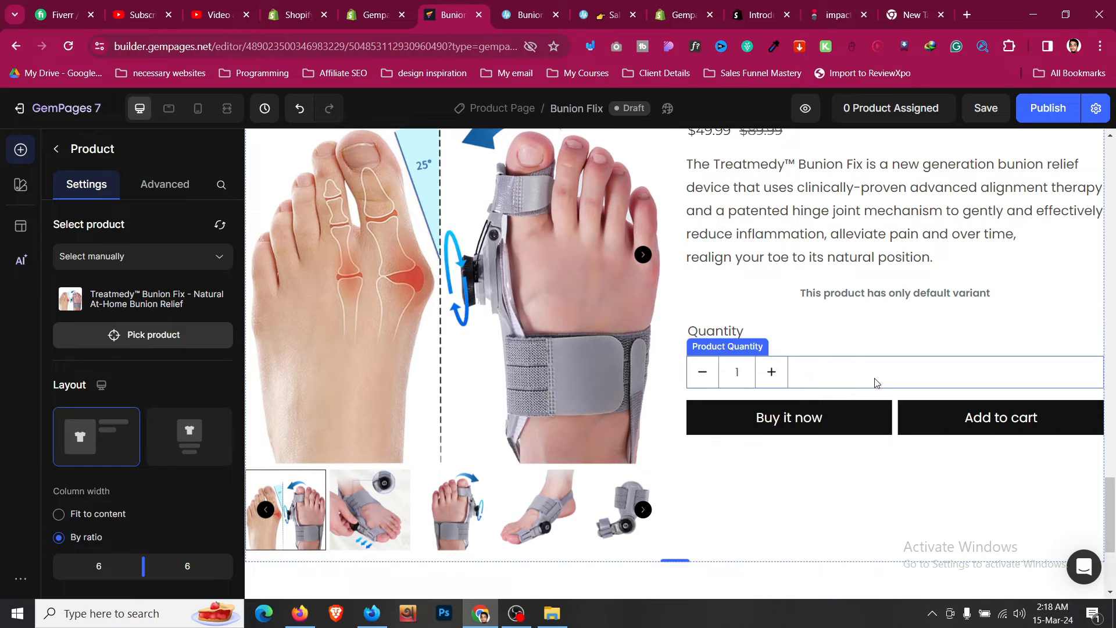
scroll(886, 376, up, 3)
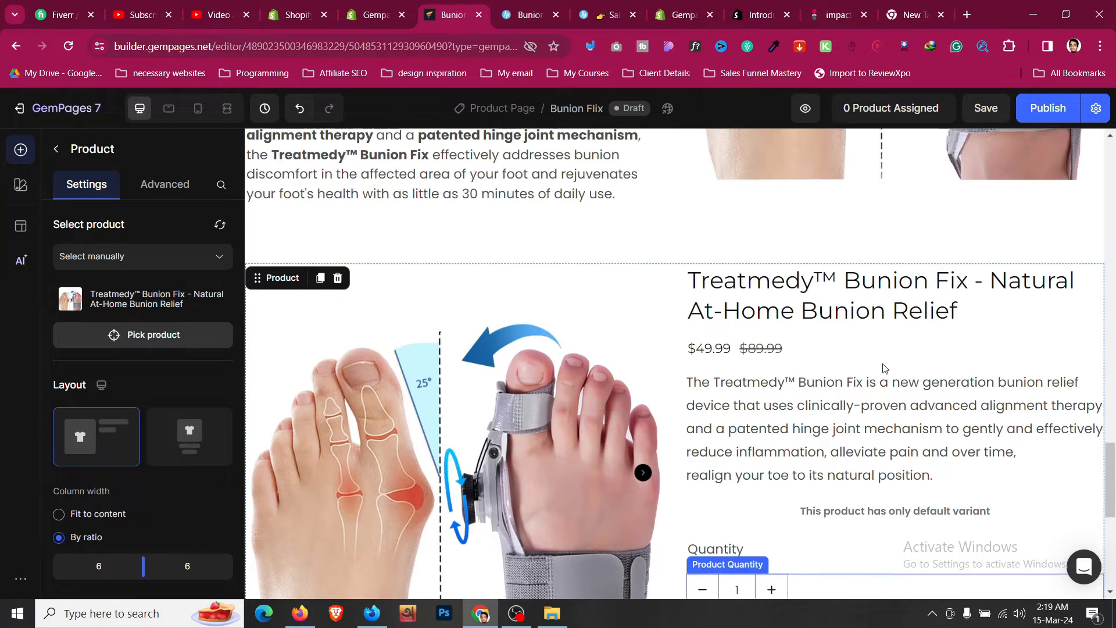
- Set the product title's style to Heading 1 and its size to 30
click(872, 297)
click(182, 317)
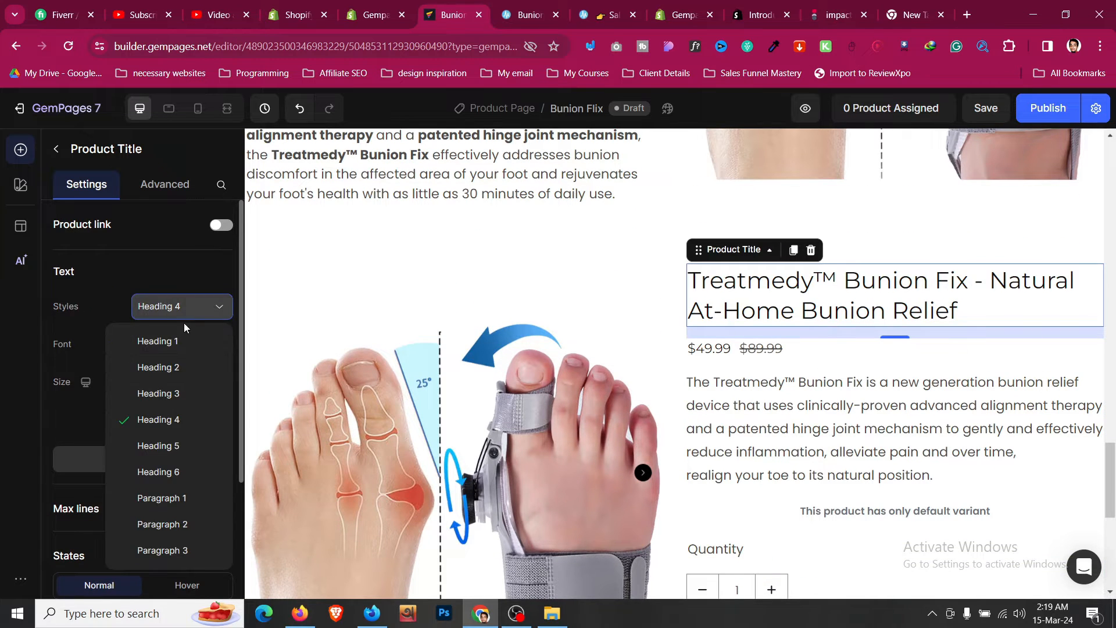
click(182, 339)
click(140, 389)
click(140, 388)
click(140, 388)
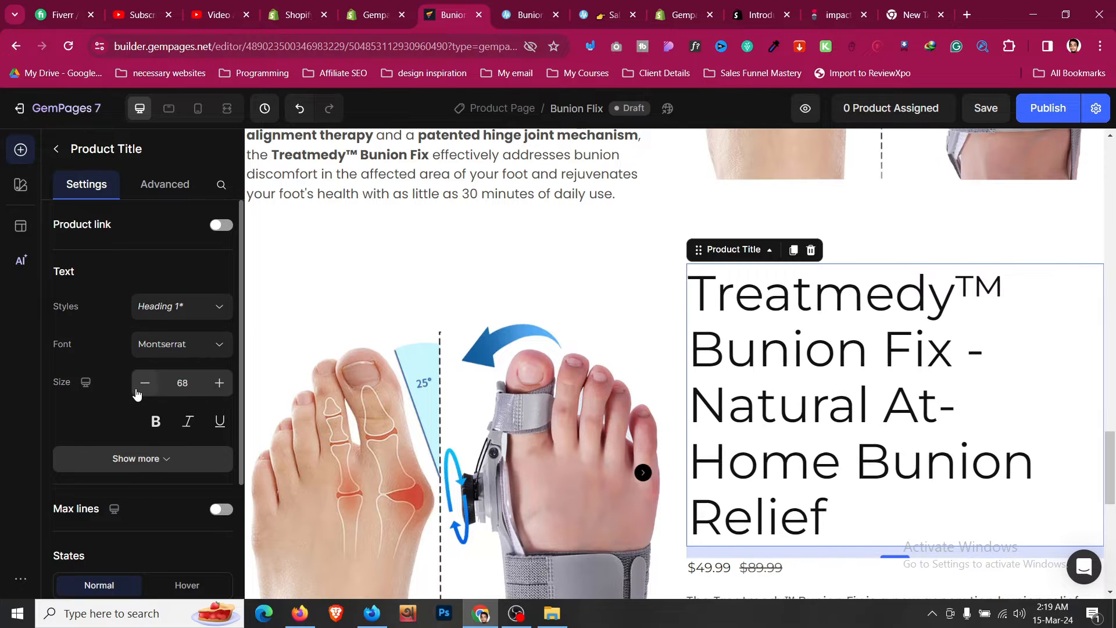
click(140, 389)
click(139, 388)
click(140, 389)
click(140, 388)
click(139, 388)
click(143, 385)
click(142, 385)
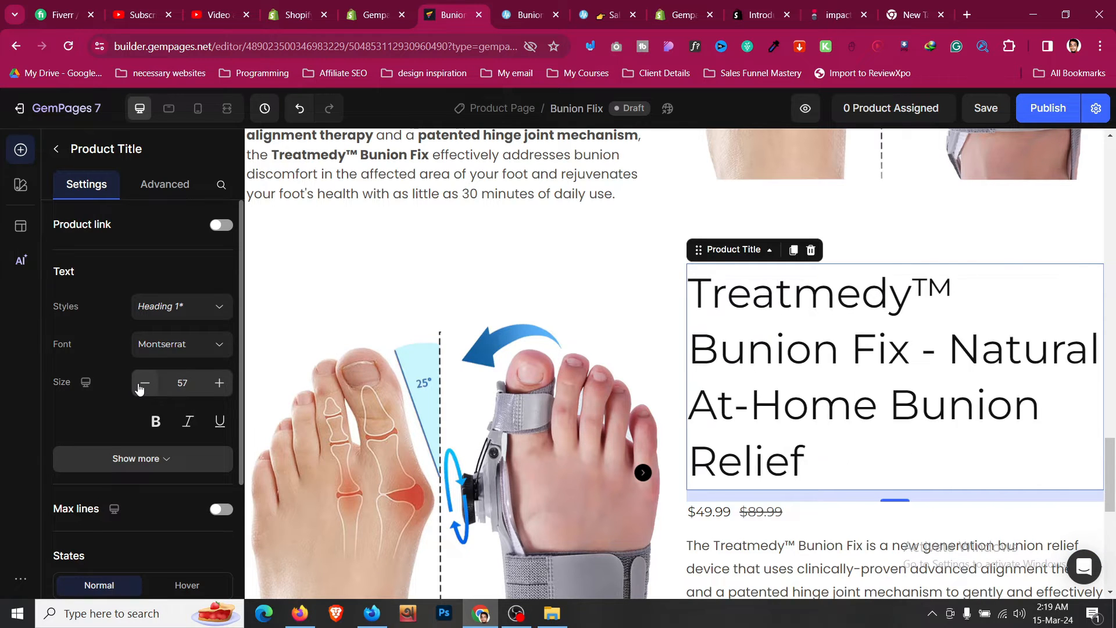
click(143, 385)
click(144, 385)
click(143, 385)
click(143, 385)
click(144, 386)
click(144, 386)
click(143, 386)
click(144, 386)
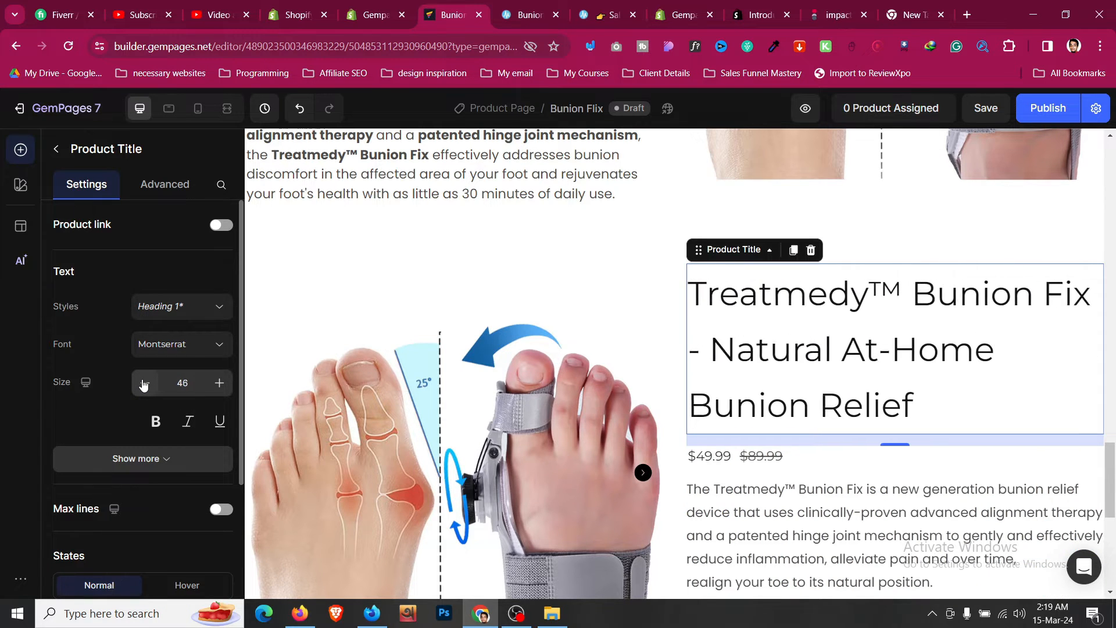
click(143, 386)
click(144, 385)
click(143, 385)
click(143, 386)
click(144, 385)
click(144, 385)
click(143, 385)
click(144, 385)
click(144, 386)
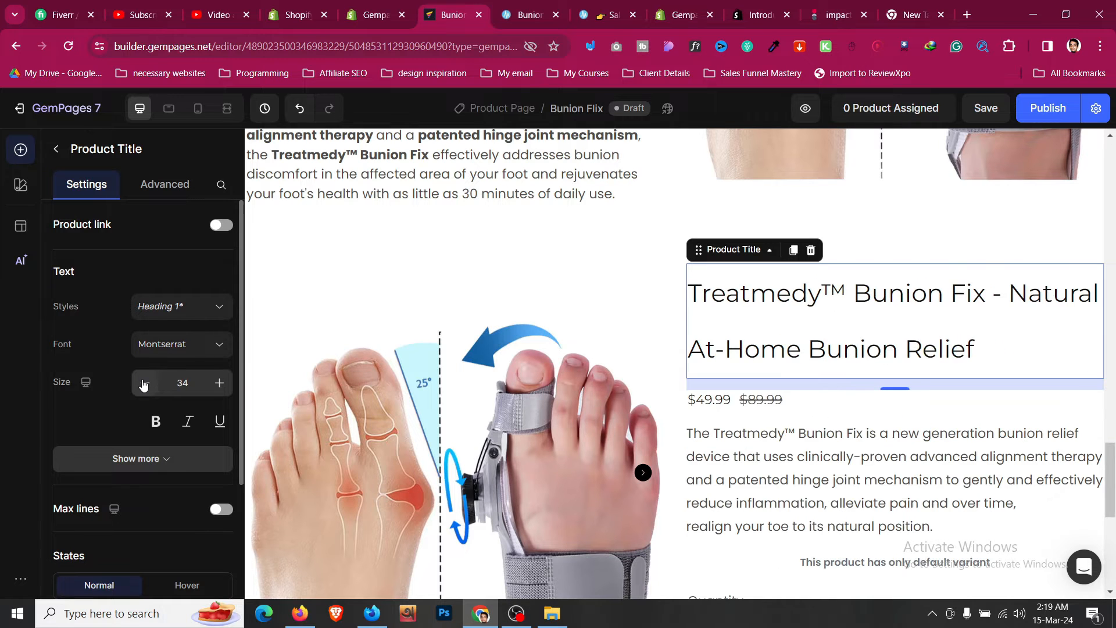
click(144, 386)
click(144, 385)
click(144, 386)
click(143, 386)
- Set the product title's font weight to Bold and line height to 120%
click(166, 459)
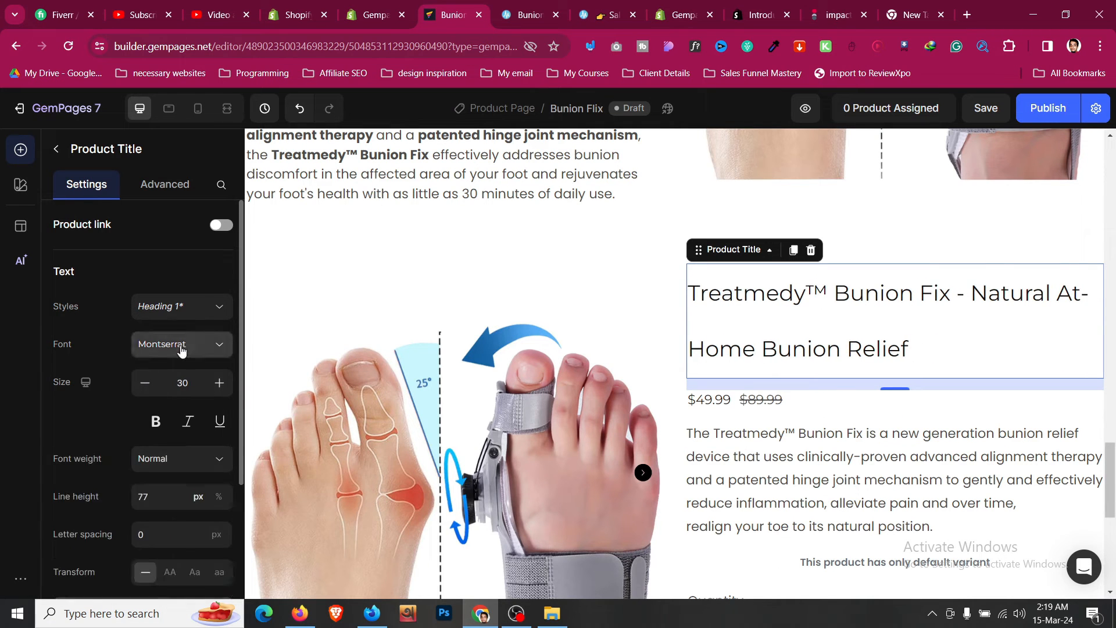
scroll(189, 318, up, 1)
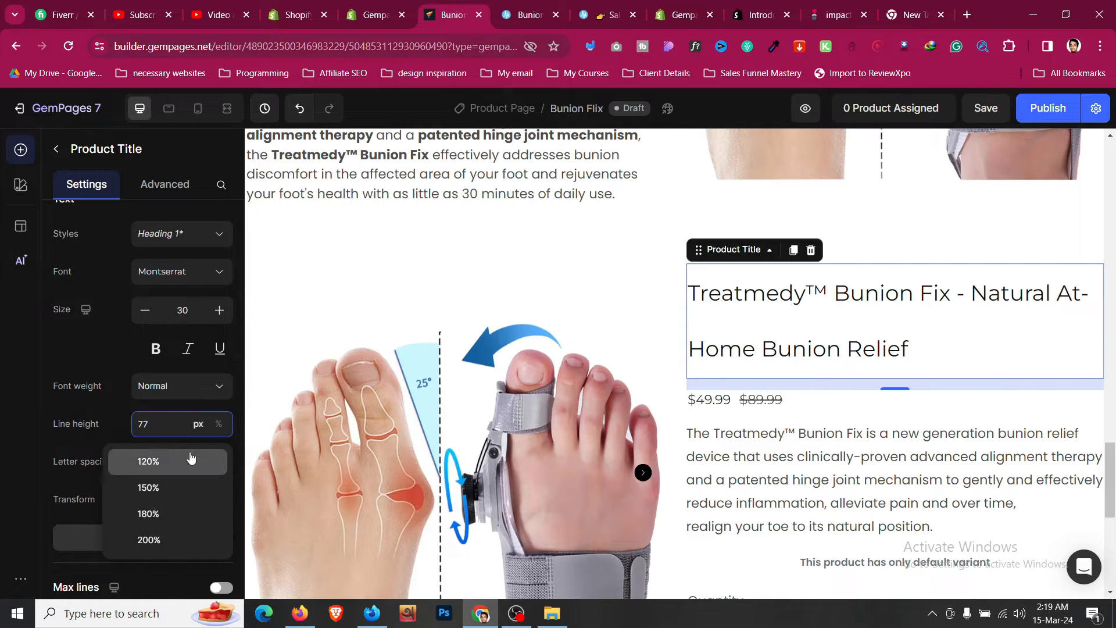
click(189, 457)
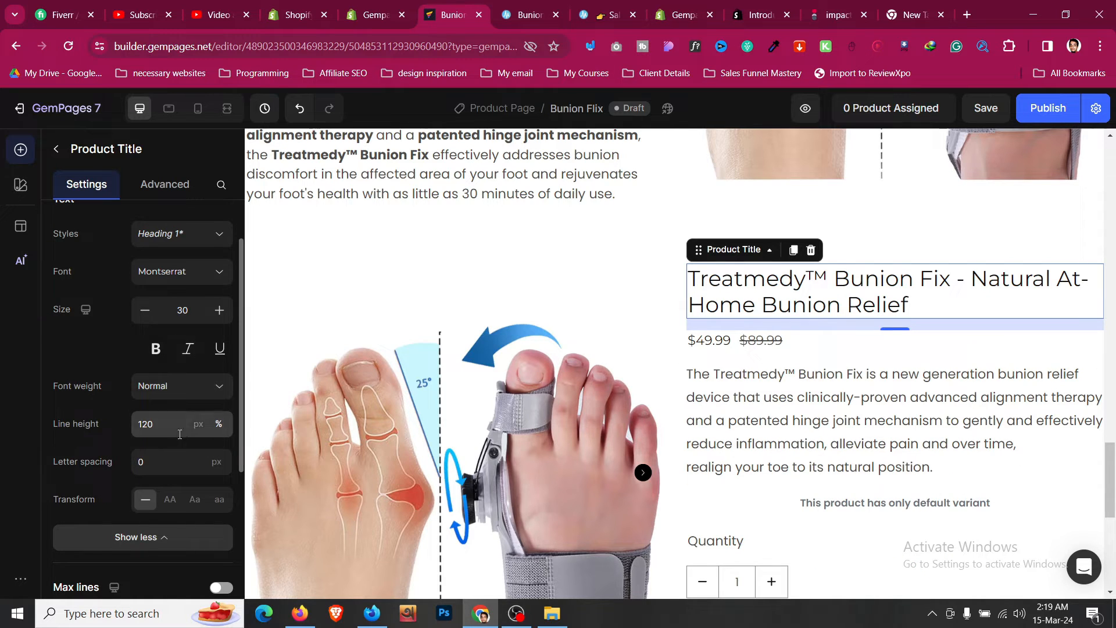
click(177, 427)
click(156, 491)
scroll(127, 403, down, 1)
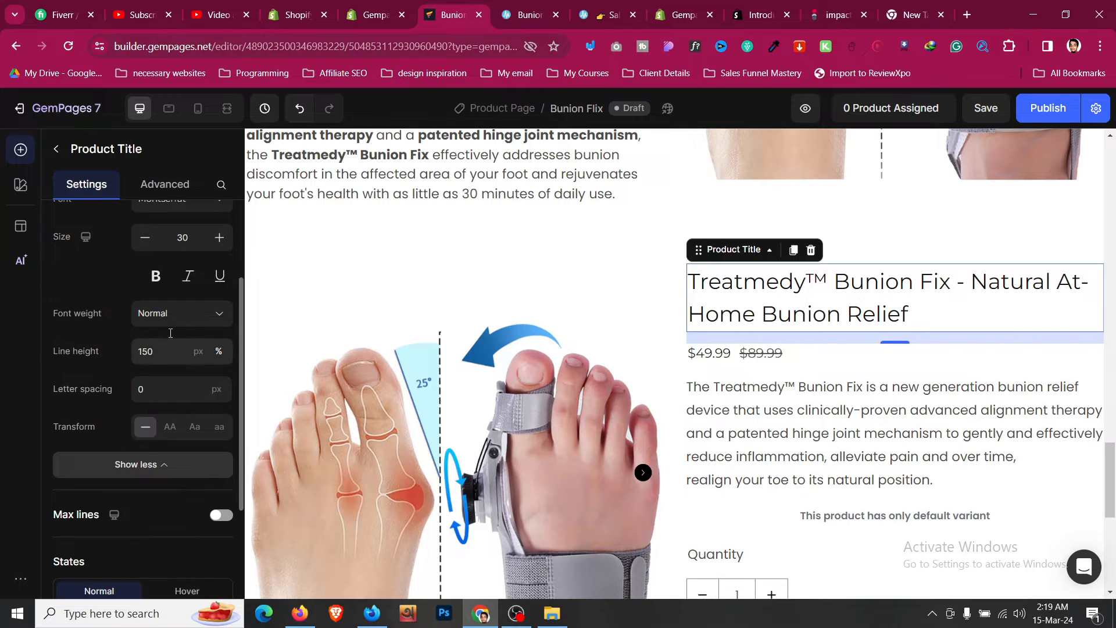
click(179, 318)
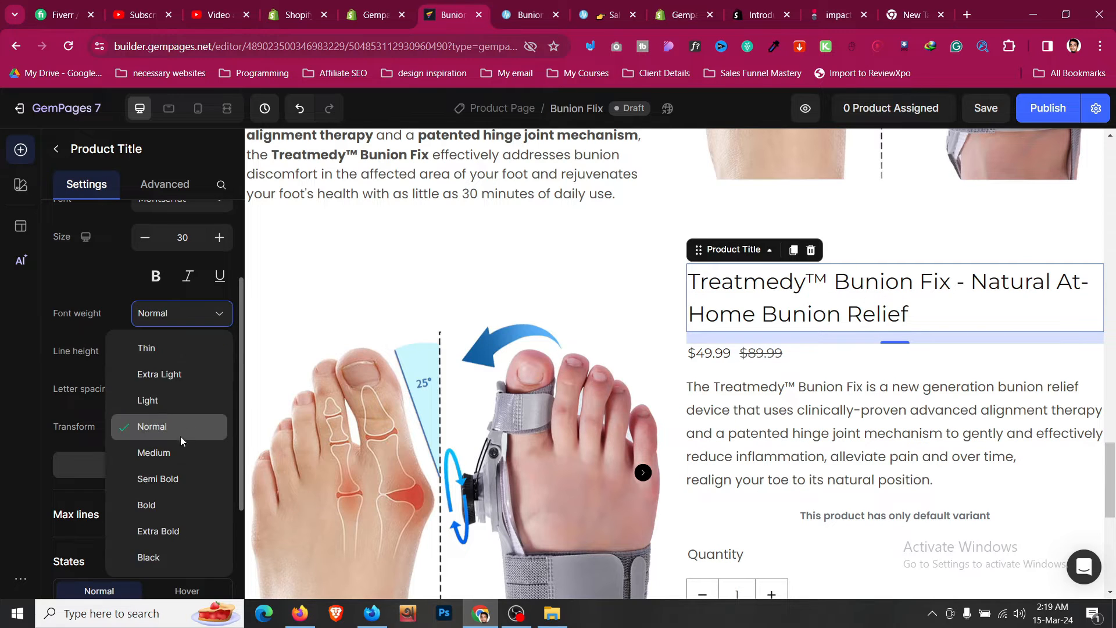
click(173, 504)
click(164, 352)
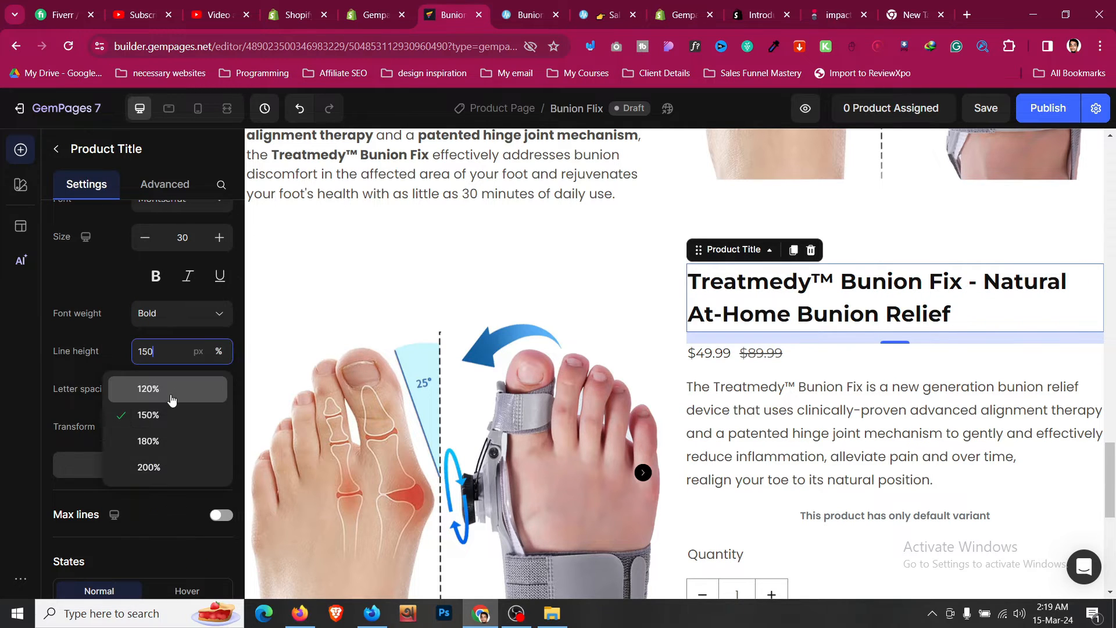
click(172, 393)
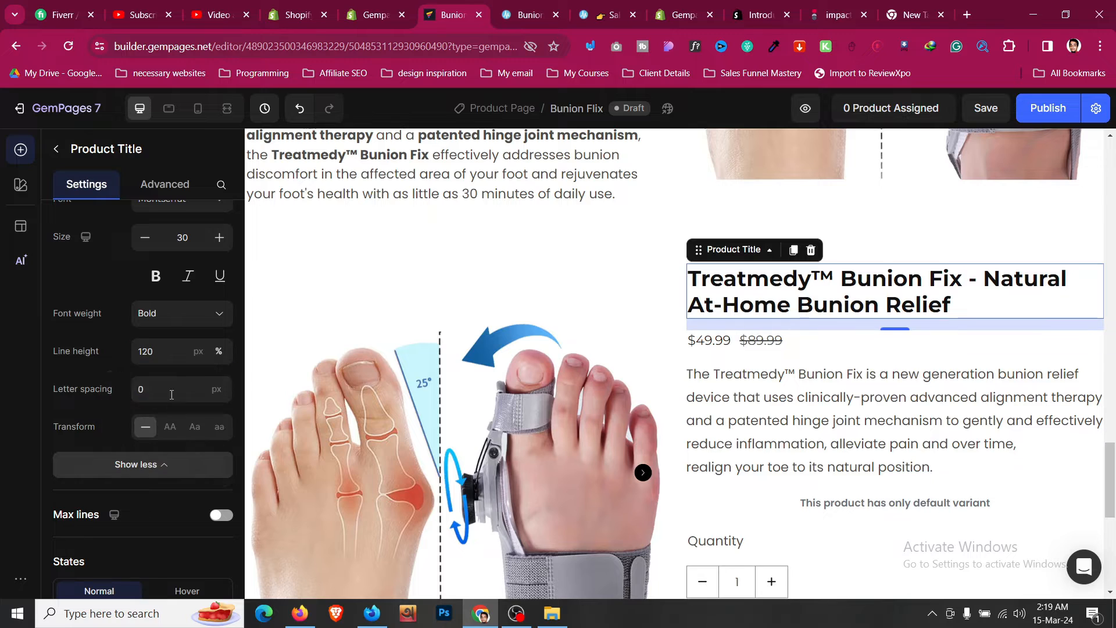
- Set the product price's size to 25 and make it bold
click(801, 342)
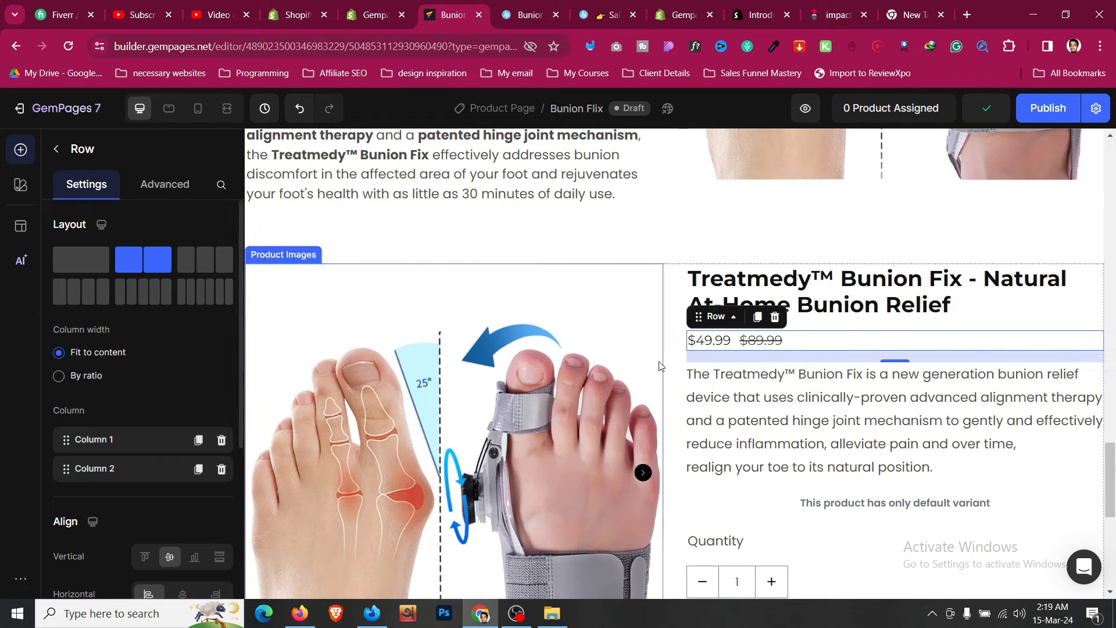
click(720, 349)
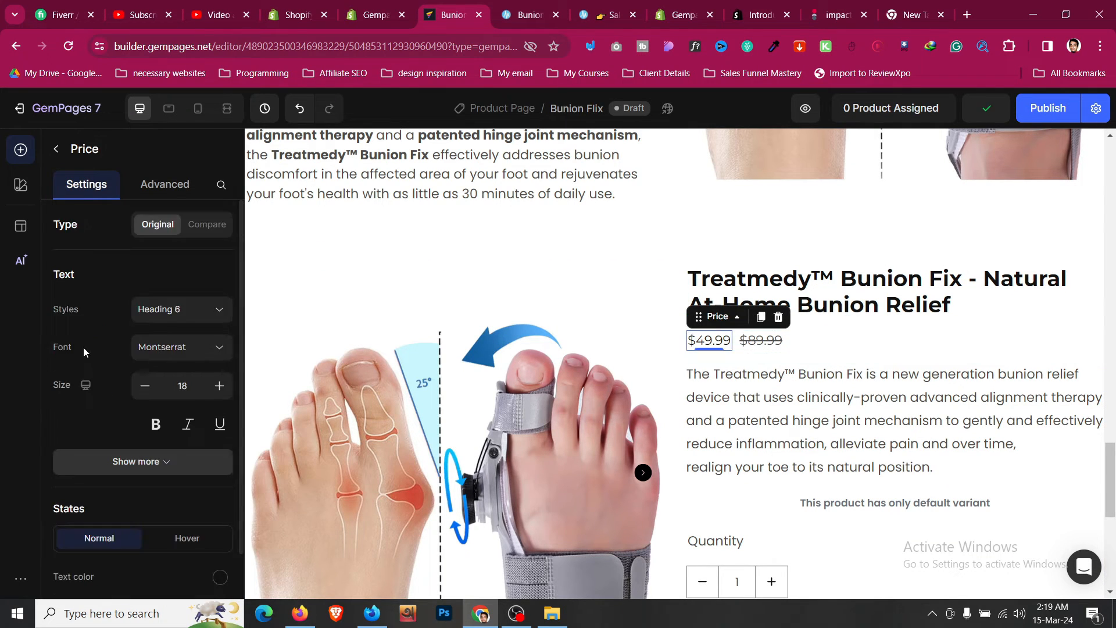
click(219, 386)
click(219, 386)
click(219, 385)
click(219, 385)
click(220, 385)
click(219, 386)
click(219, 385)
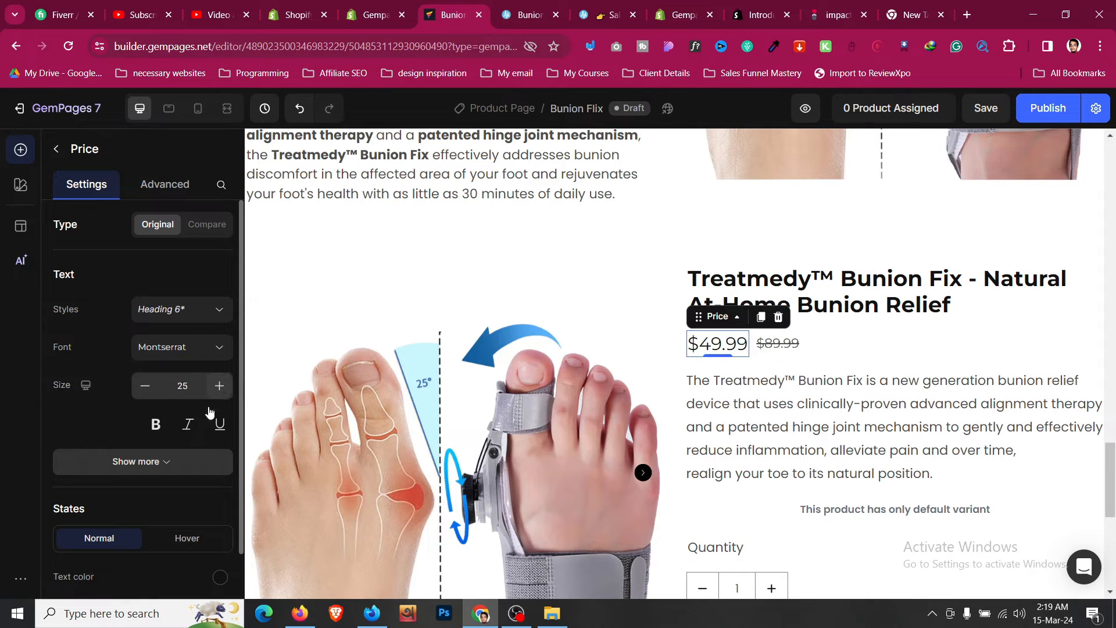
click(155, 424)
- Compare the product price block with the Treatmedy reference sales page
click(777, 343)
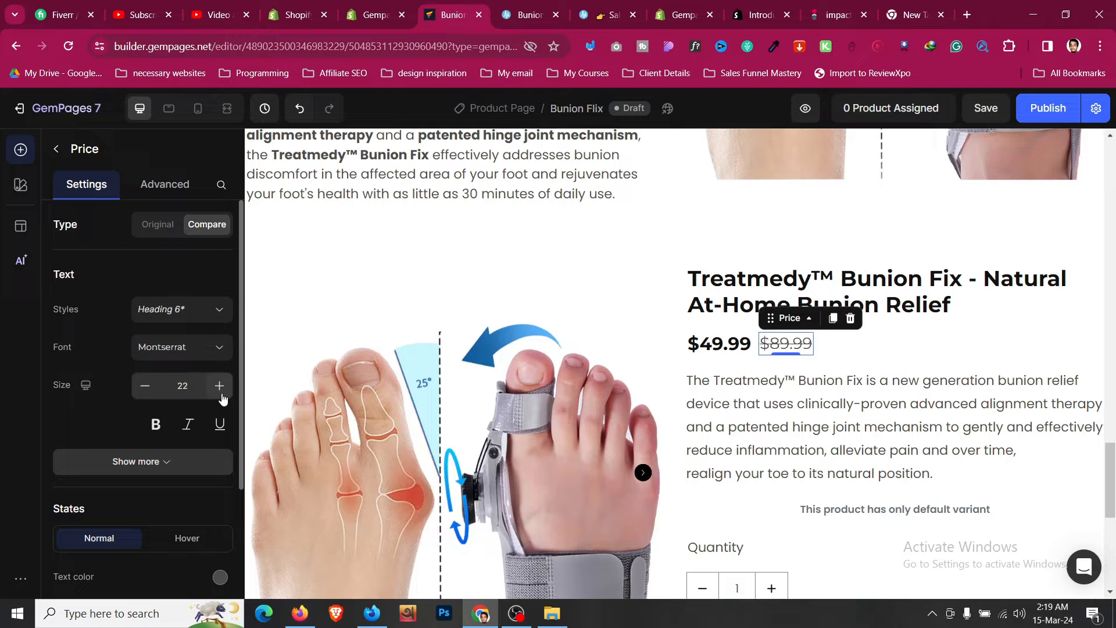
click(542, 6)
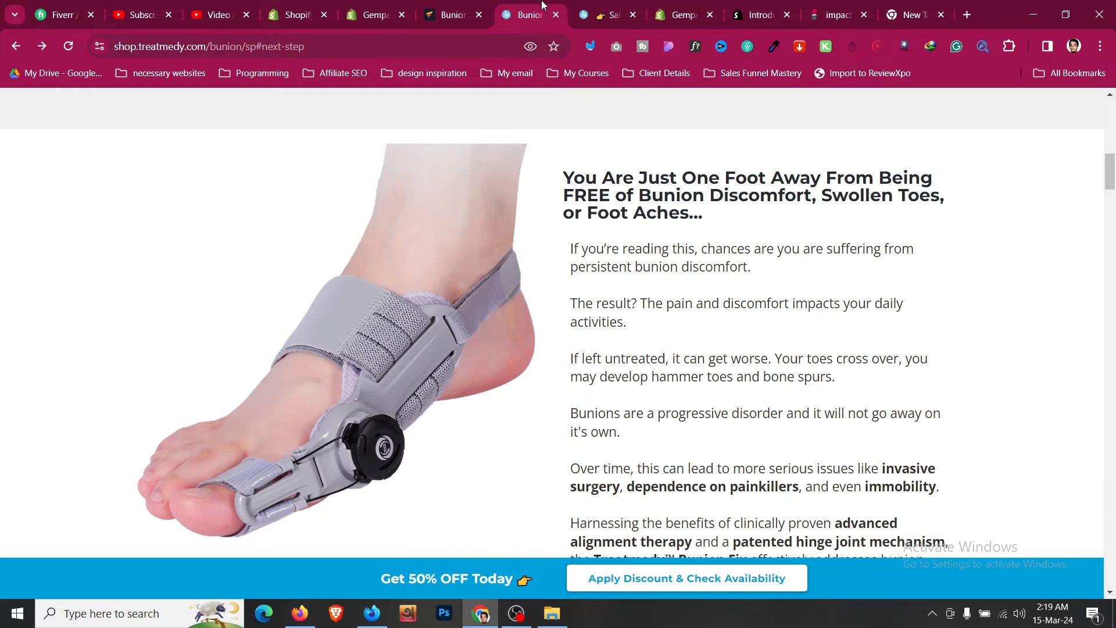
click(442, 6)
- Delete the product description and the Product Variants & Swatches element from the product section
click(897, 348)
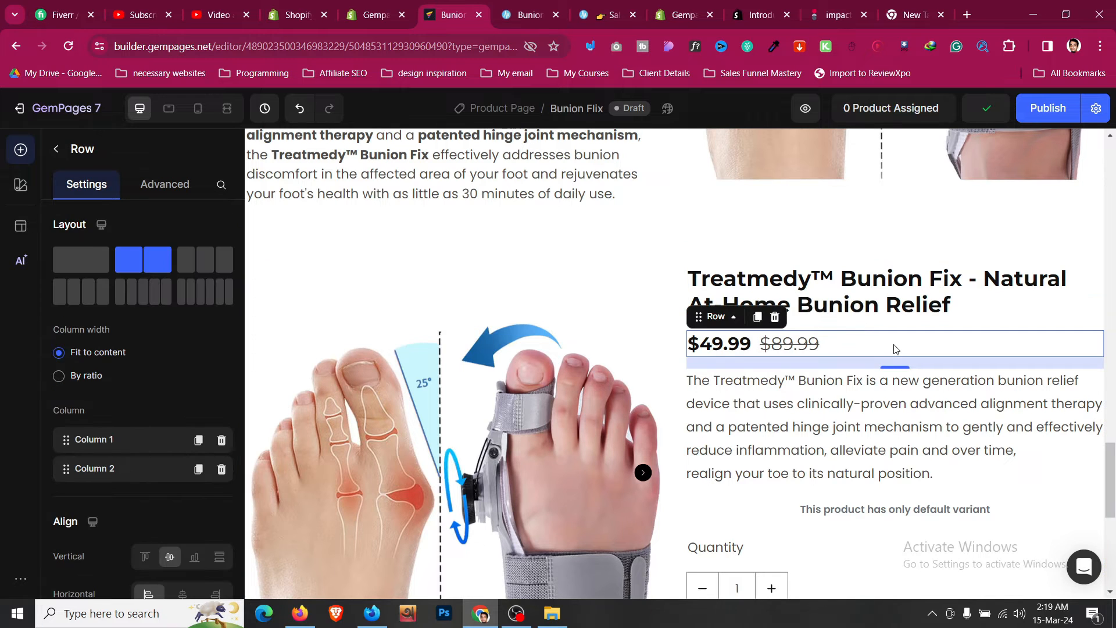
click(909, 312)
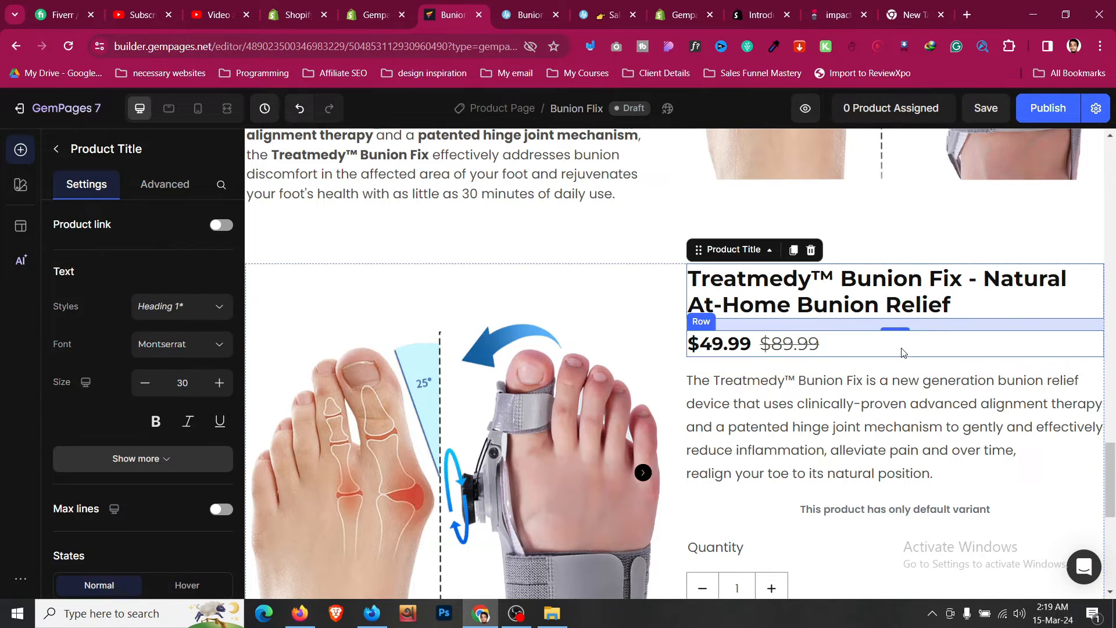
click(903, 353)
click(830, 401)
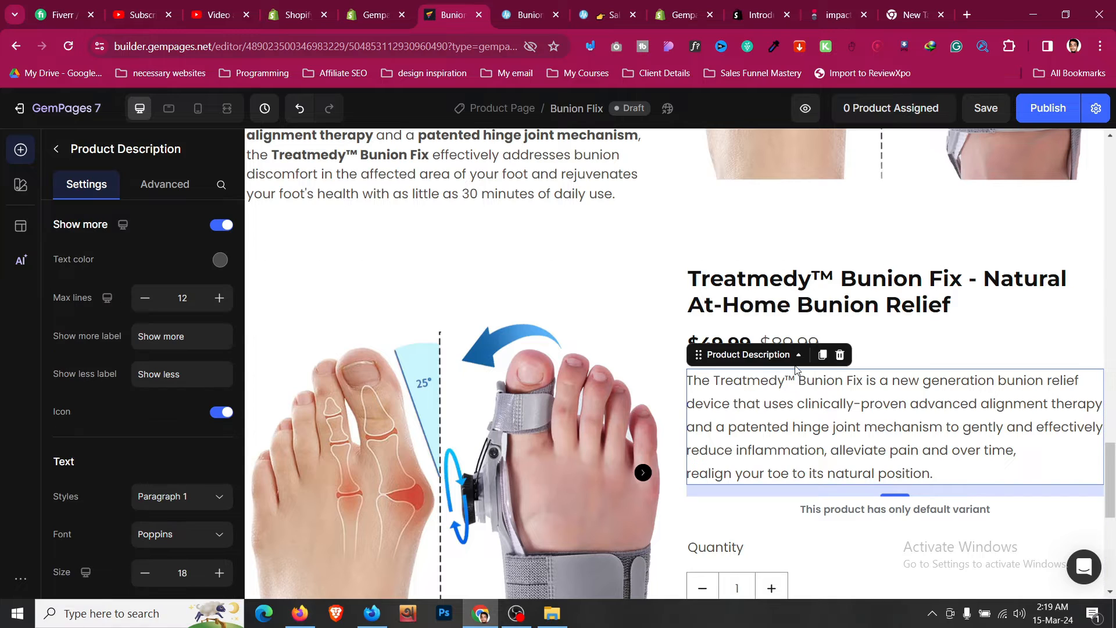
click(841, 357)
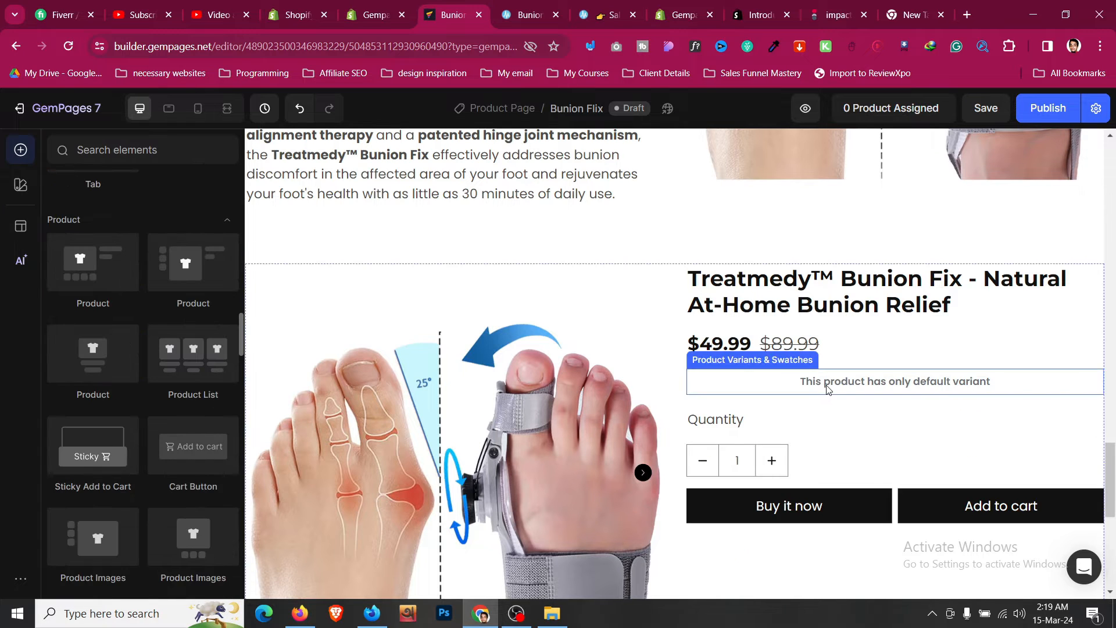
click(826, 384)
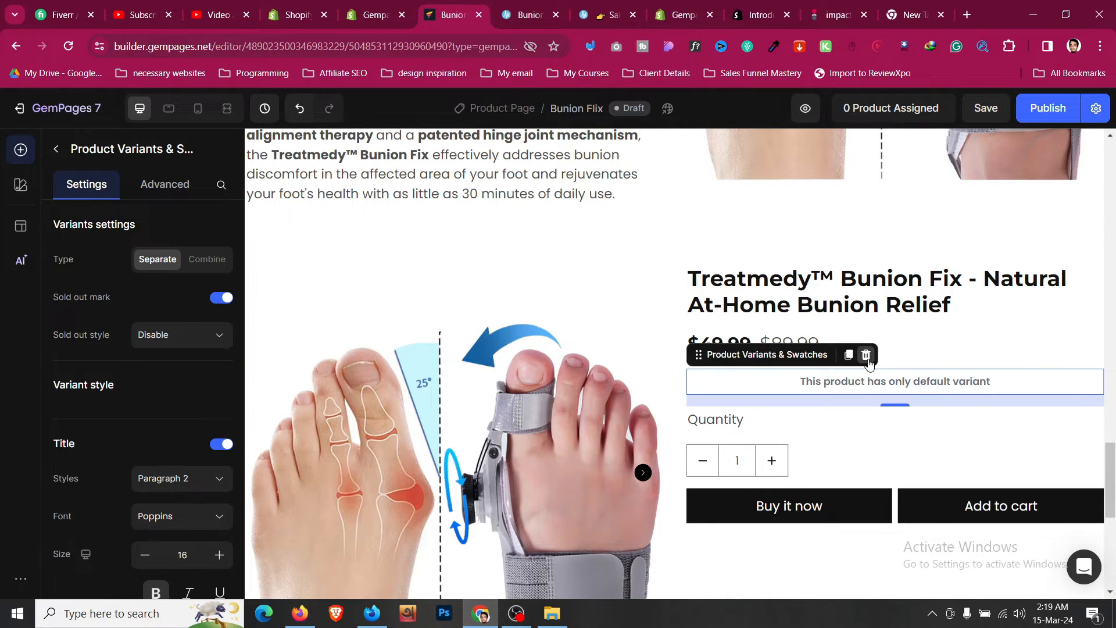
click(867, 356)
- Move the benefits item list into the product section below the price
scroll(846, 364, up, 15)
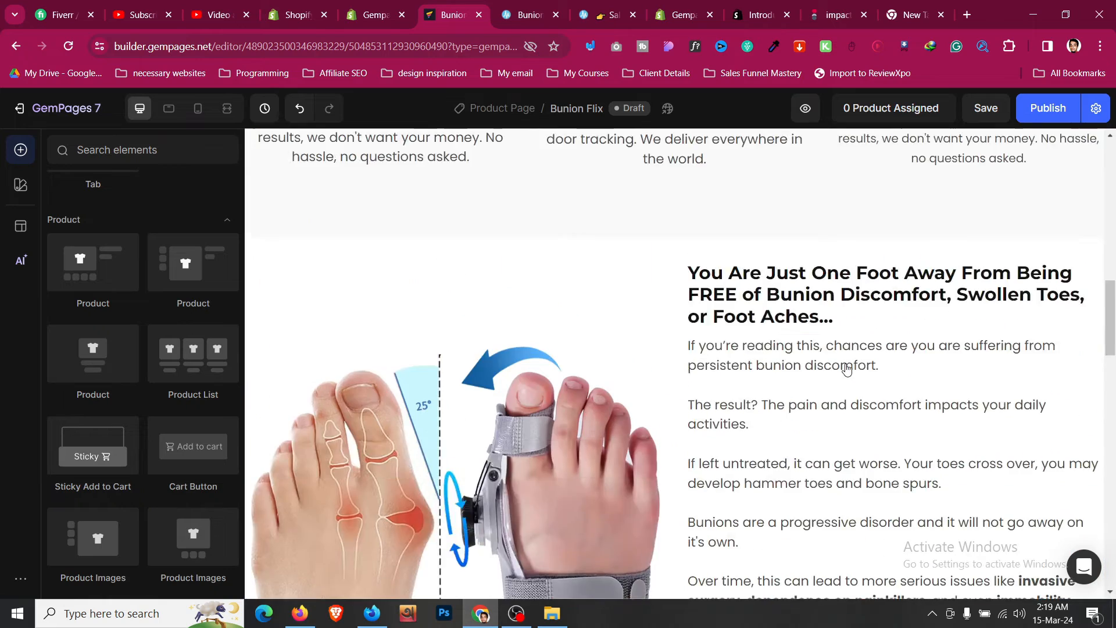
scroll(847, 370, up, 4)
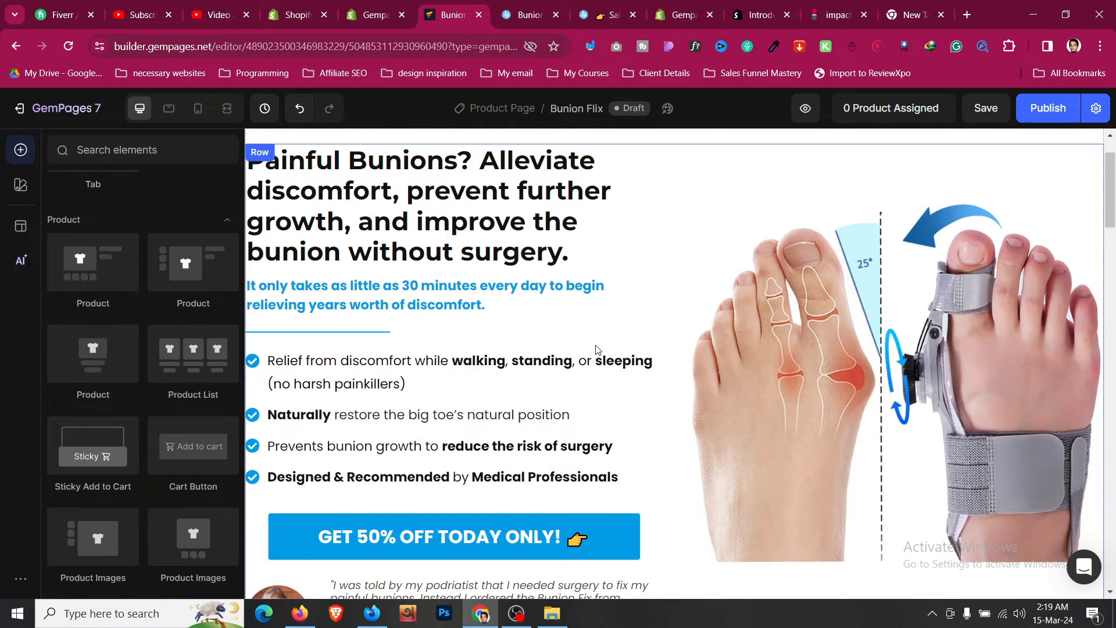
click(263, 488)
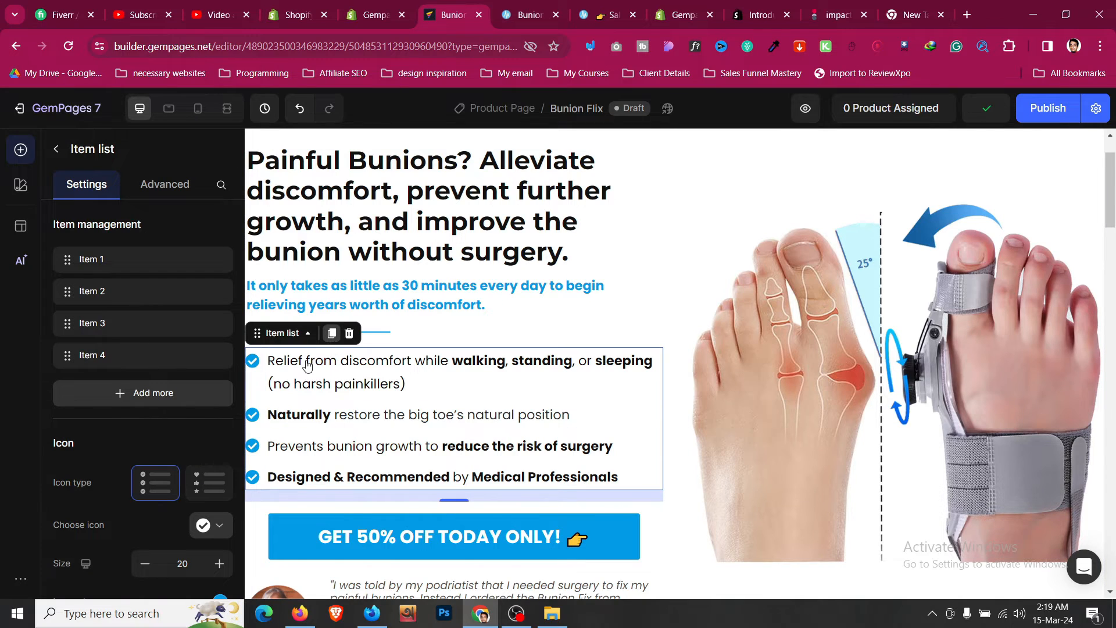
scroll(303, 370, down, 3)
drag(278, 162, 795, 278)
- Review the Treatmedy product page layout for reference
click(552, 13)
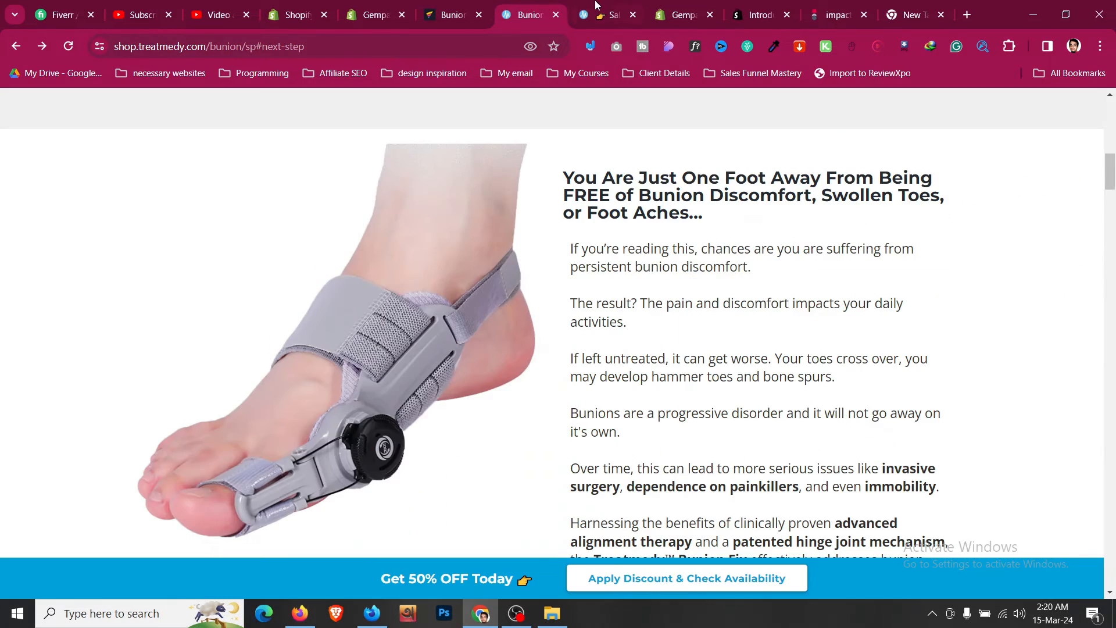
click(605, 15)
scroll(647, 289, up, 8)
scroll(647, 289, down, 3)
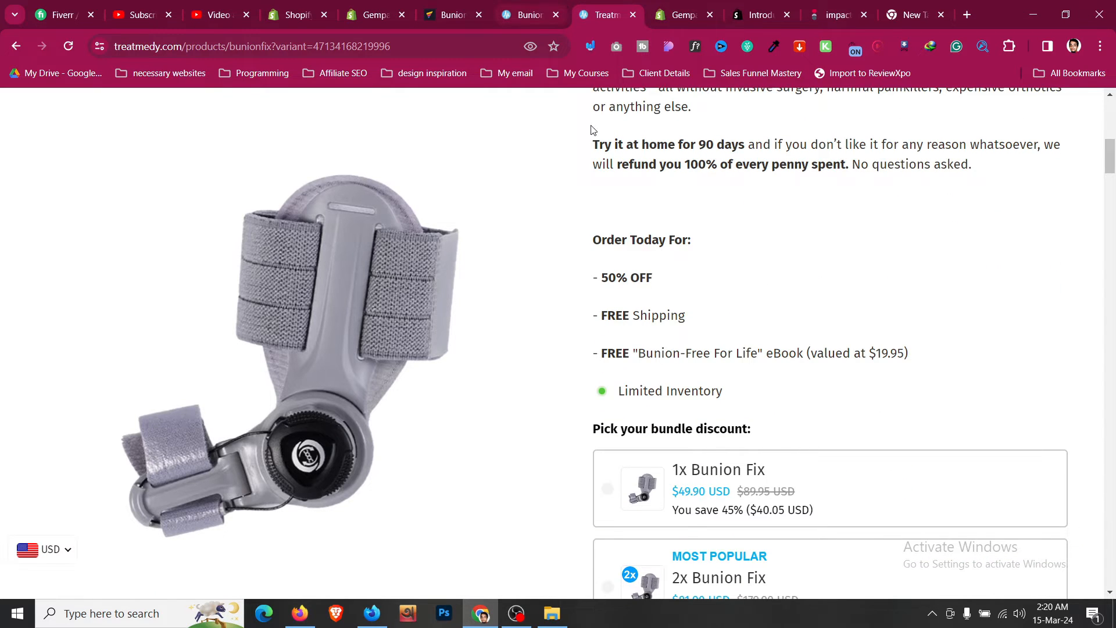
scroll(593, 129, up, 7)
scroll(661, 265, up, 2)
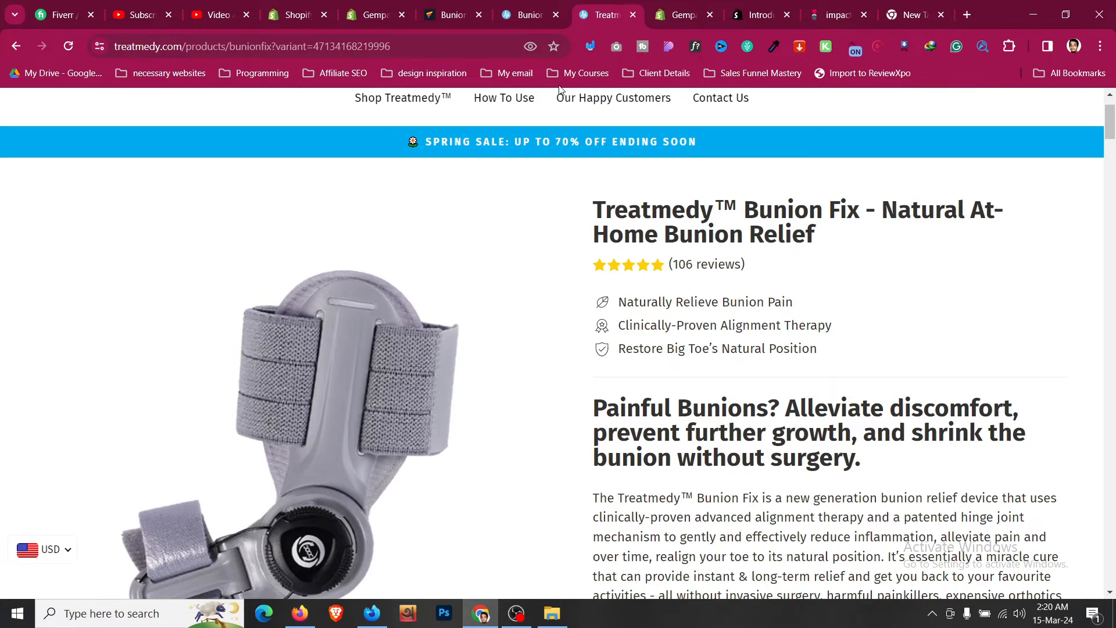
click(522, 6)
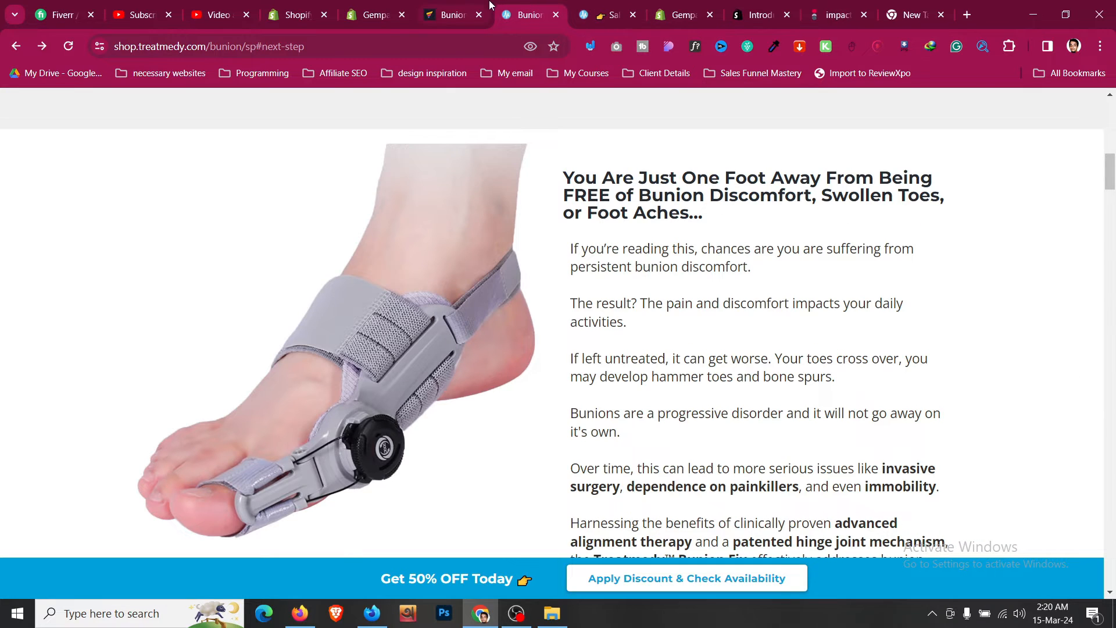
click(490, 5)
- Set the row holding the Buy it now and Add to cart buttons to a single-column layout
click(847, 451)
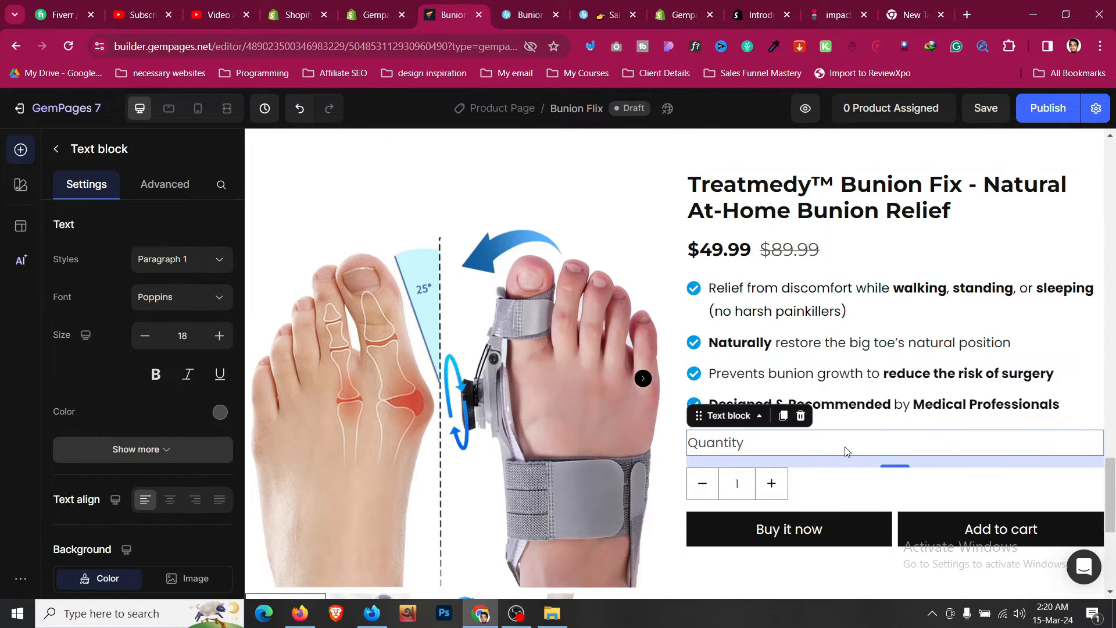
scroll(847, 452, down, 1)
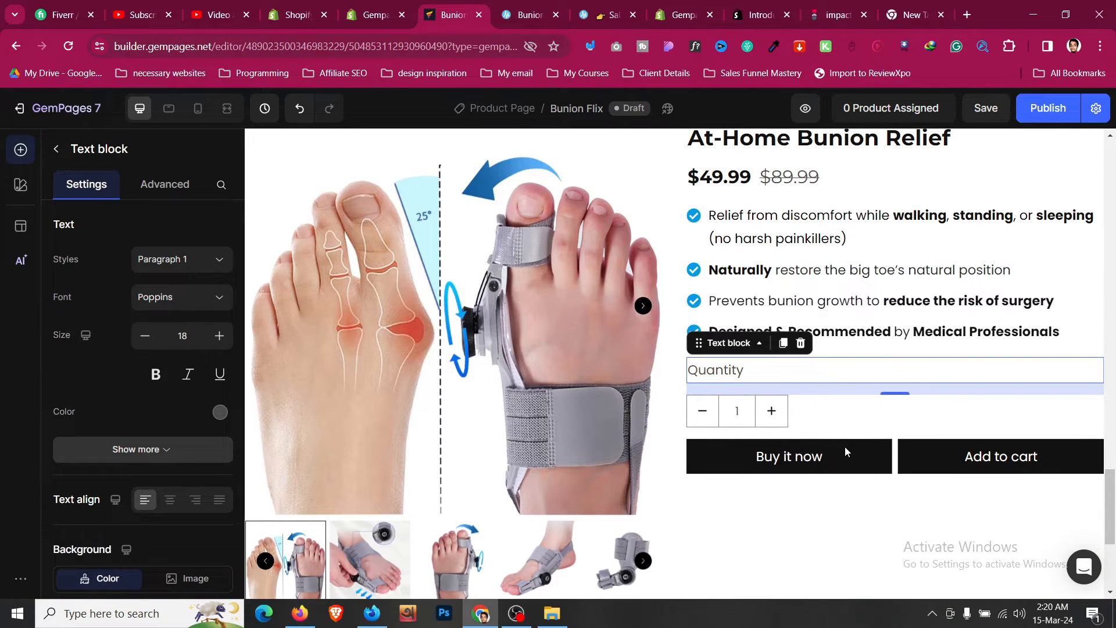
click(896, 447)
click(83, 269)
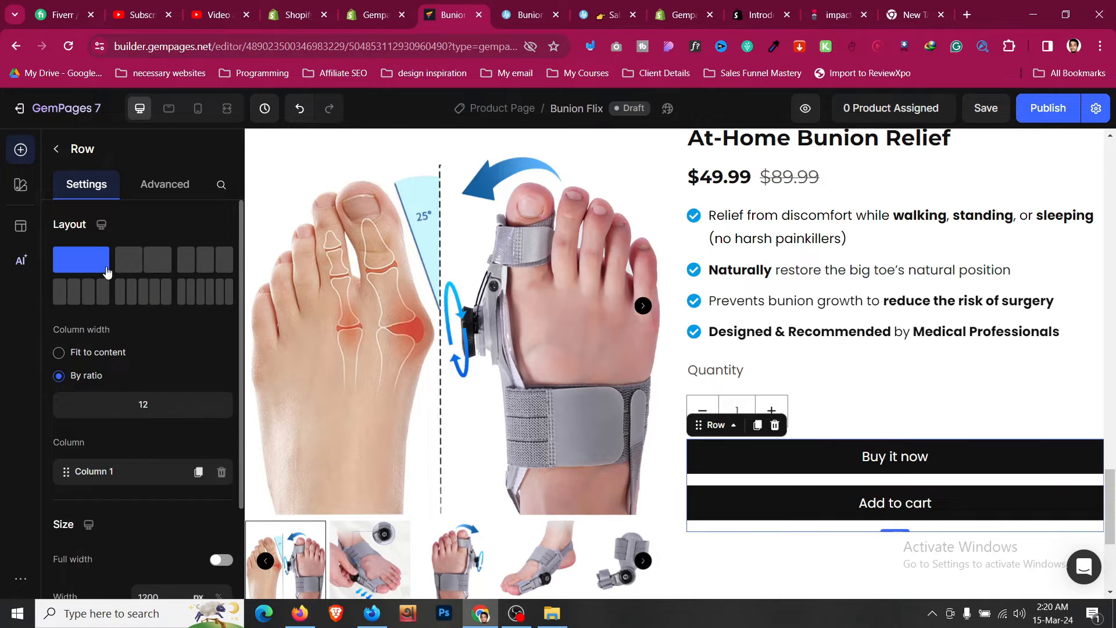
- Delete the Buy it now button
scroll(715, 419, down, 1)
right_click(770, 414)
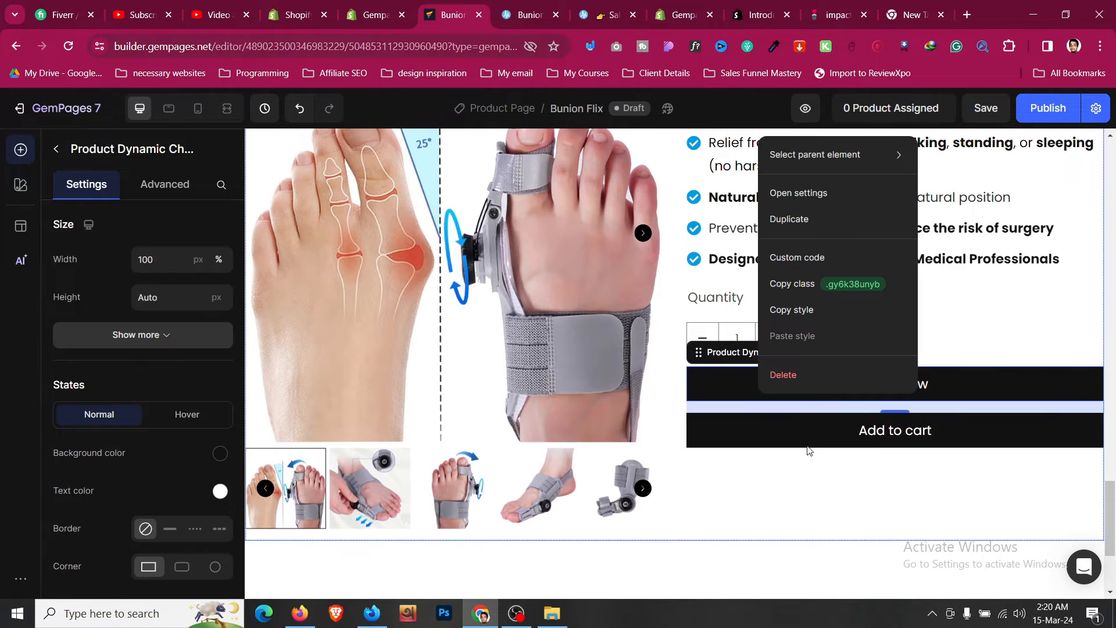
click(815, 385)
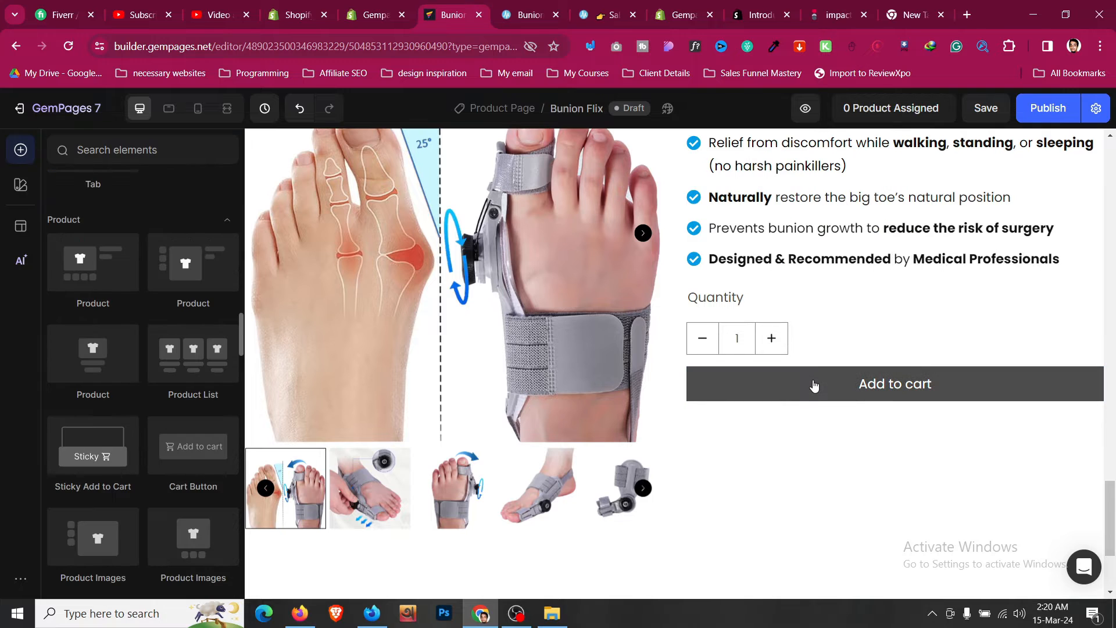
- Set the Add to cart button's label size to 20 and its background color to blue
click(815, 385)
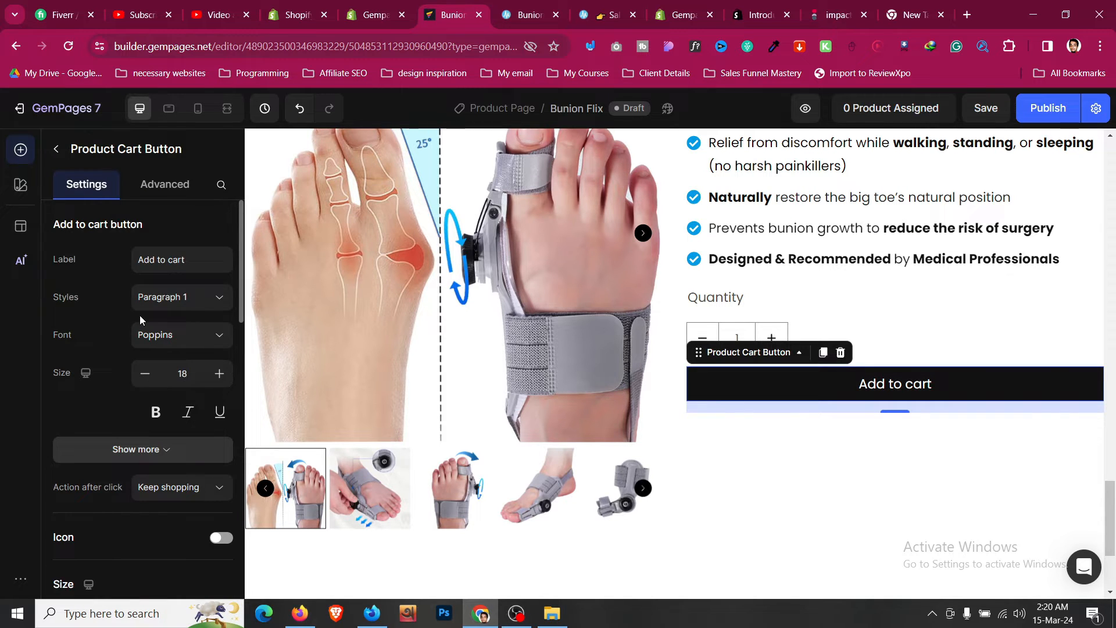
click(220, 375)
scroll(141, 337, down, 5)
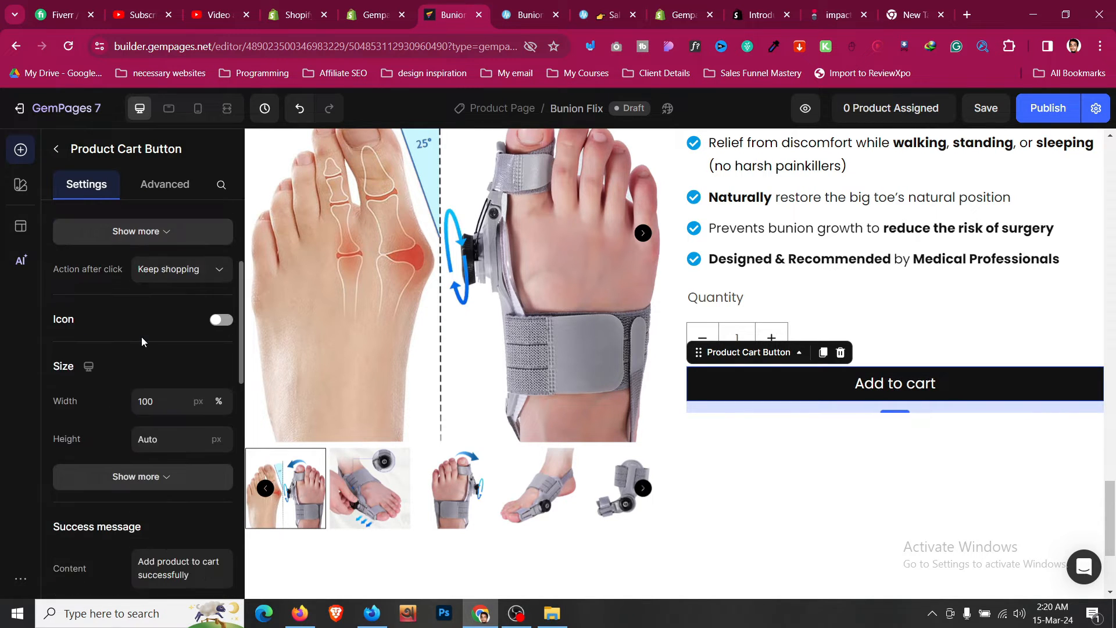
scroll(157, 330, down, 8)
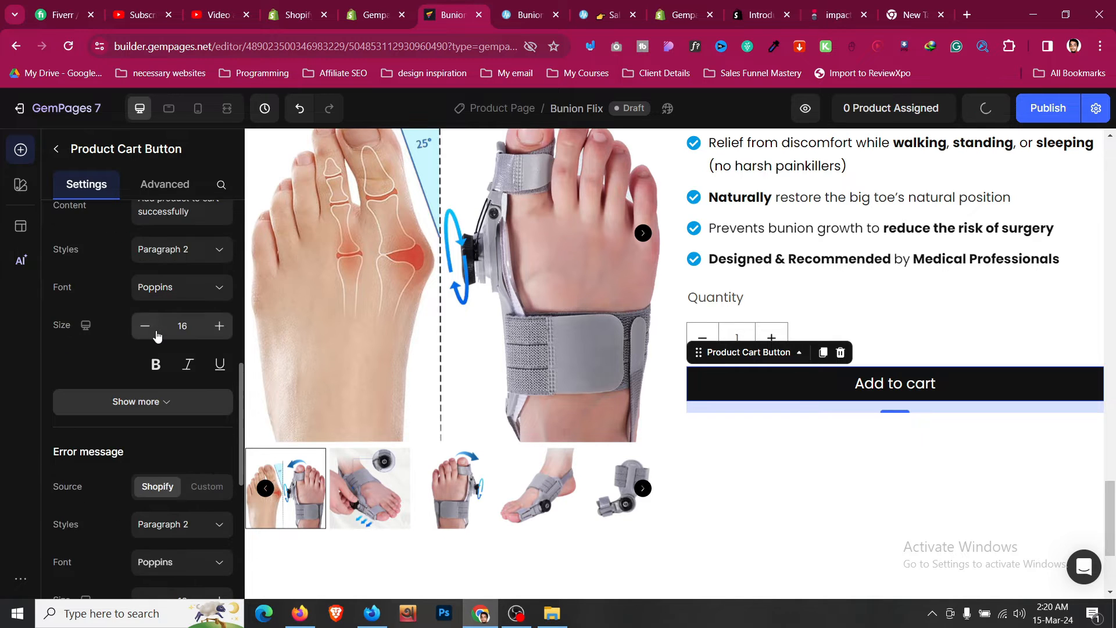
scroll(156, 330, down, 4)
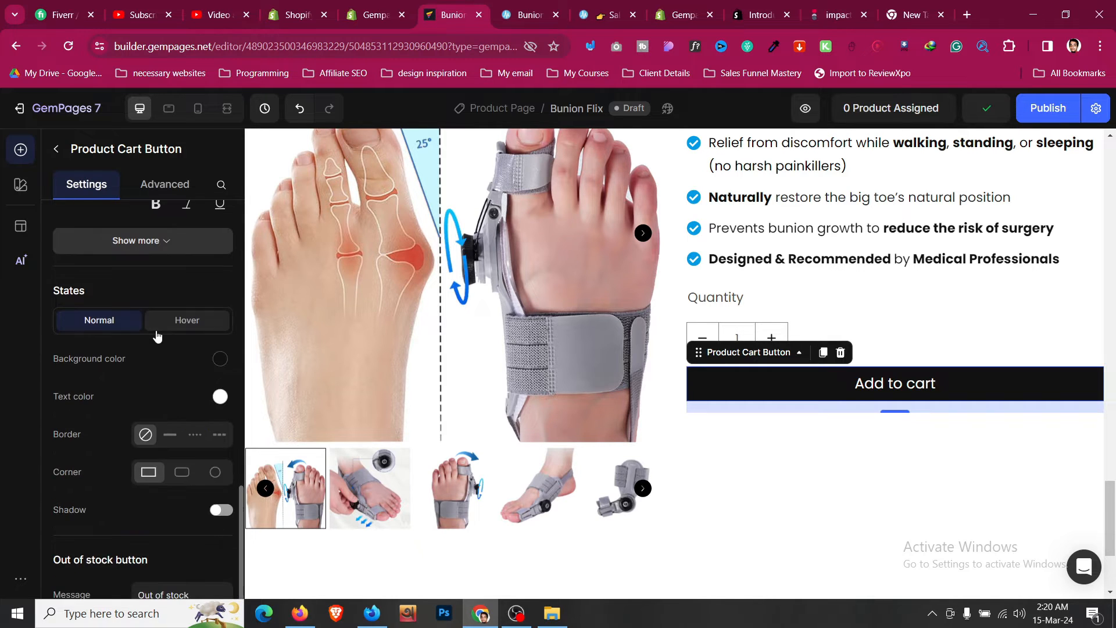
click(220, 359)
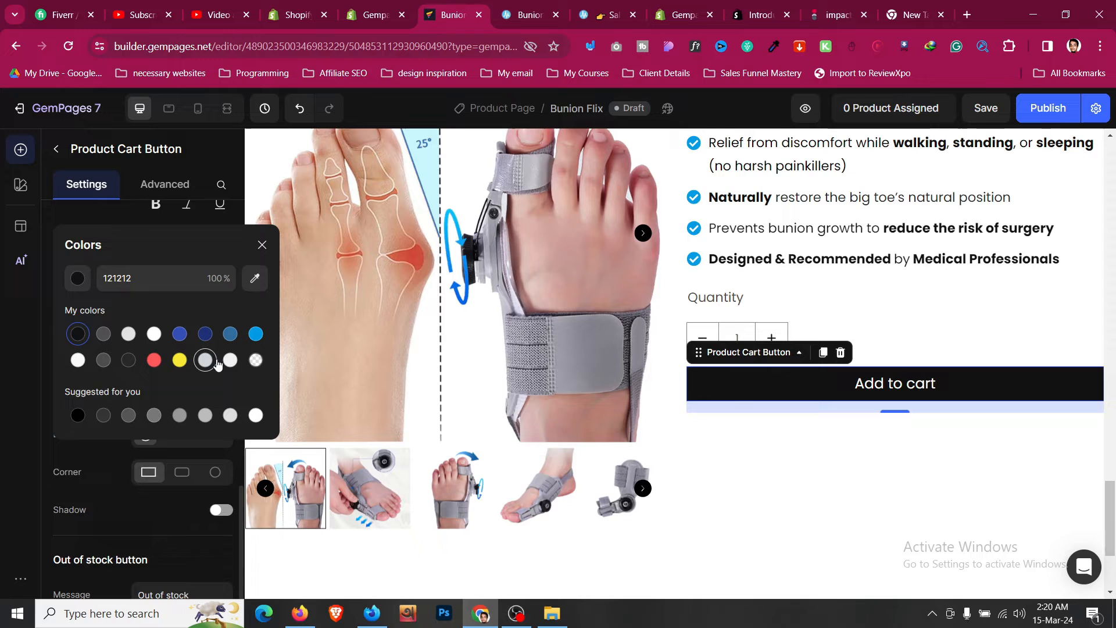
click(261, 338)
click(97, 463)
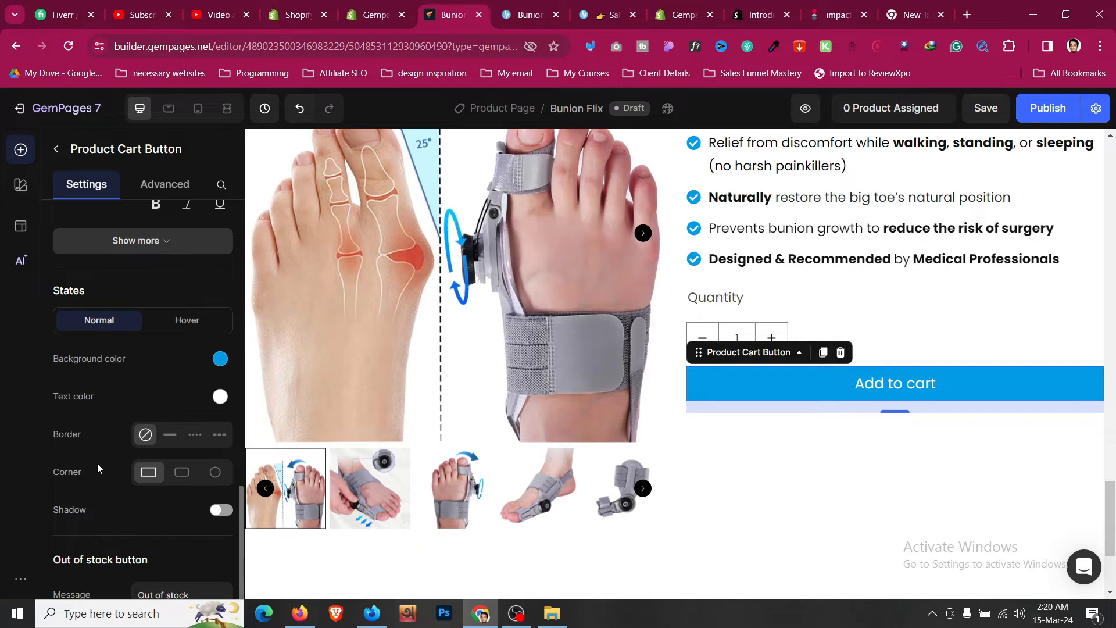
- Set the Add to cart button's hover background color to blue
click(195, 325)
click(220, 359)
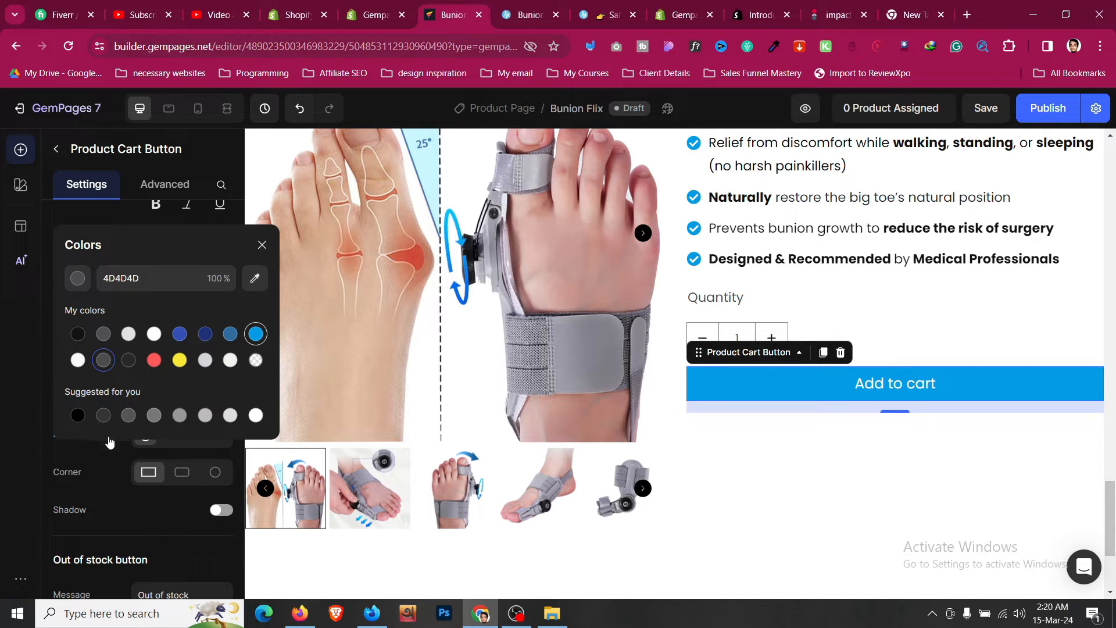
click(99, 462)
- Review the remaining Add to cart button settings
scroll(100, 462, down, 10)
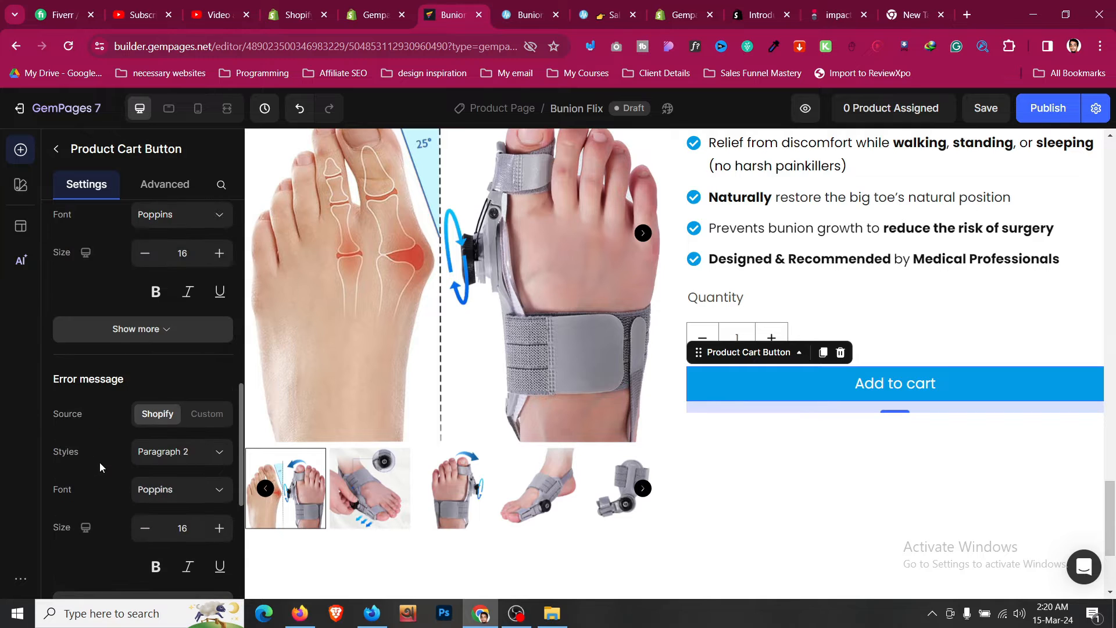
scroll(99, 463, up, 3)
scroll(138, 434, down, 8)
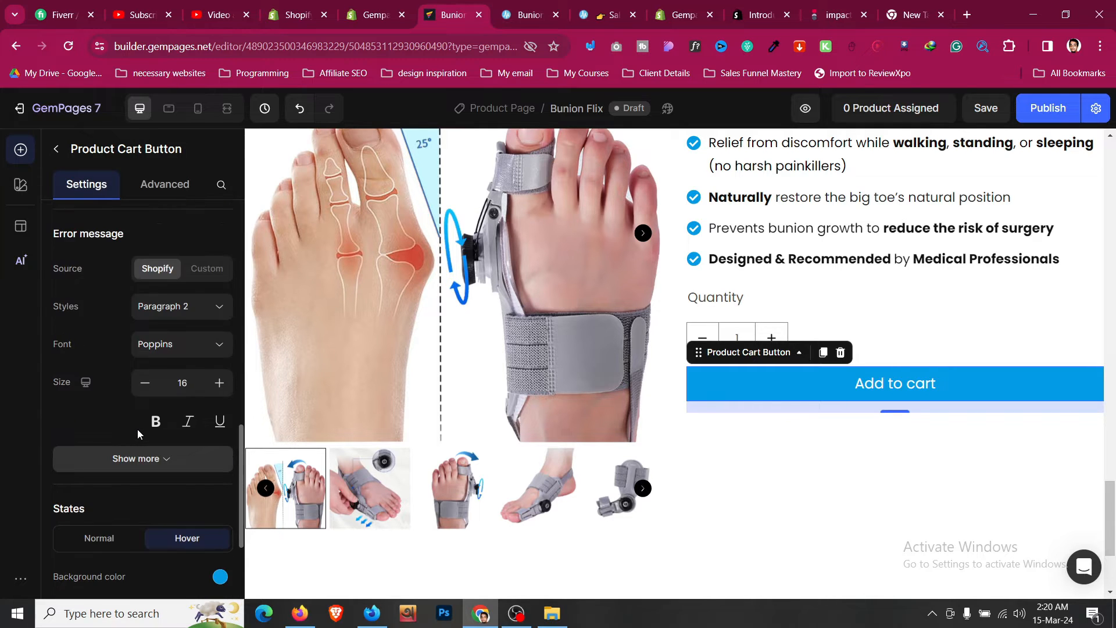
scroll(138, 433, up, 8)
scroll(139, 434, up, 1)
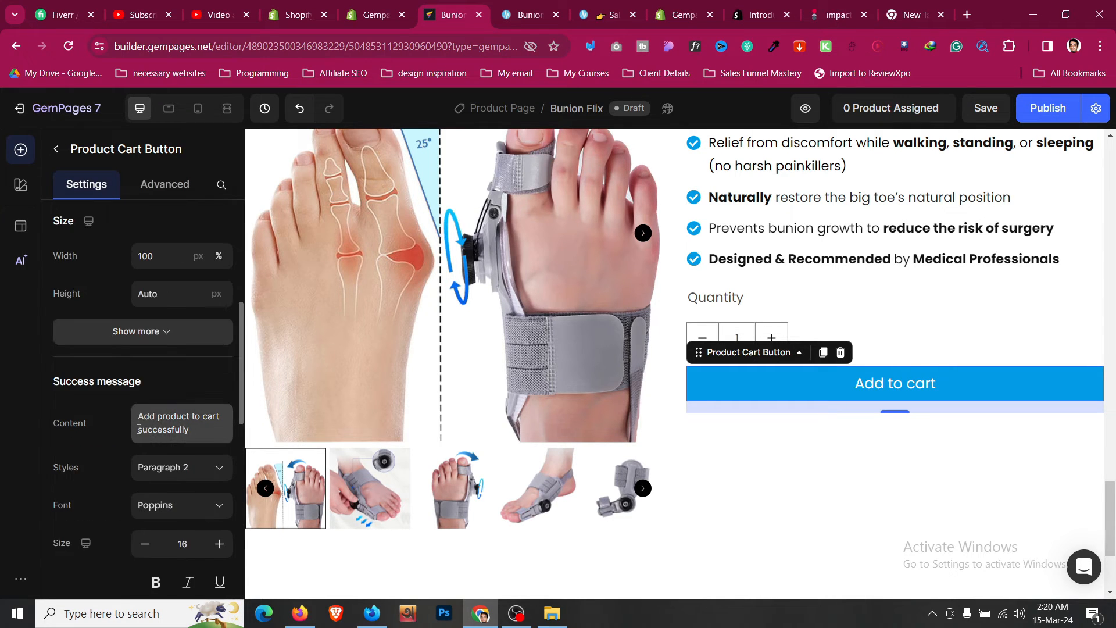
scroll(92, 438, down, 4)
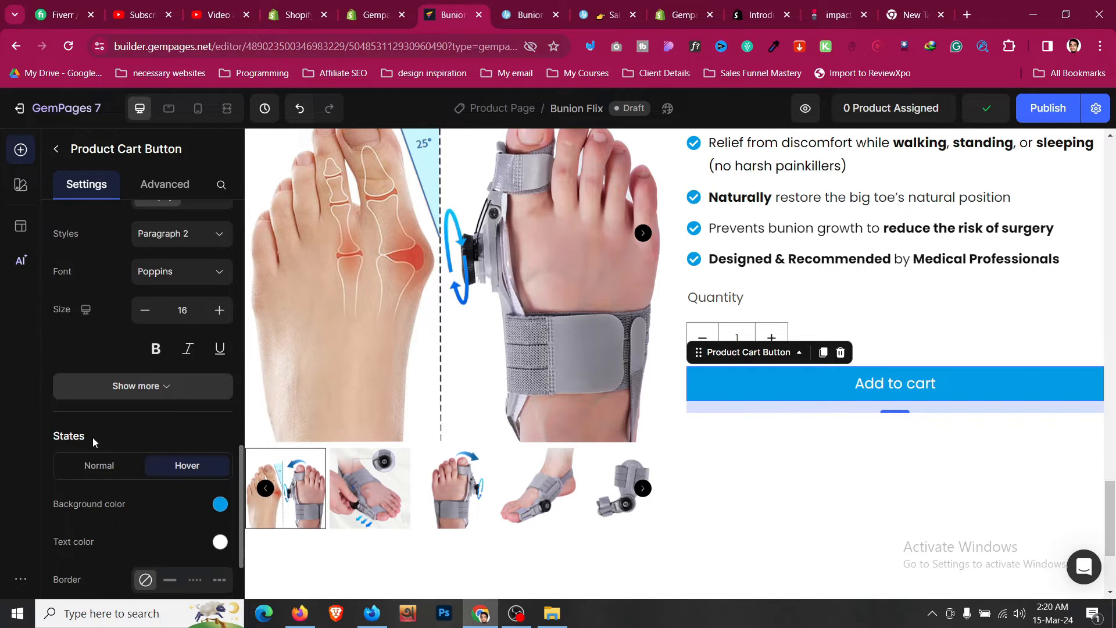
scroll(92, 437, down, 3)
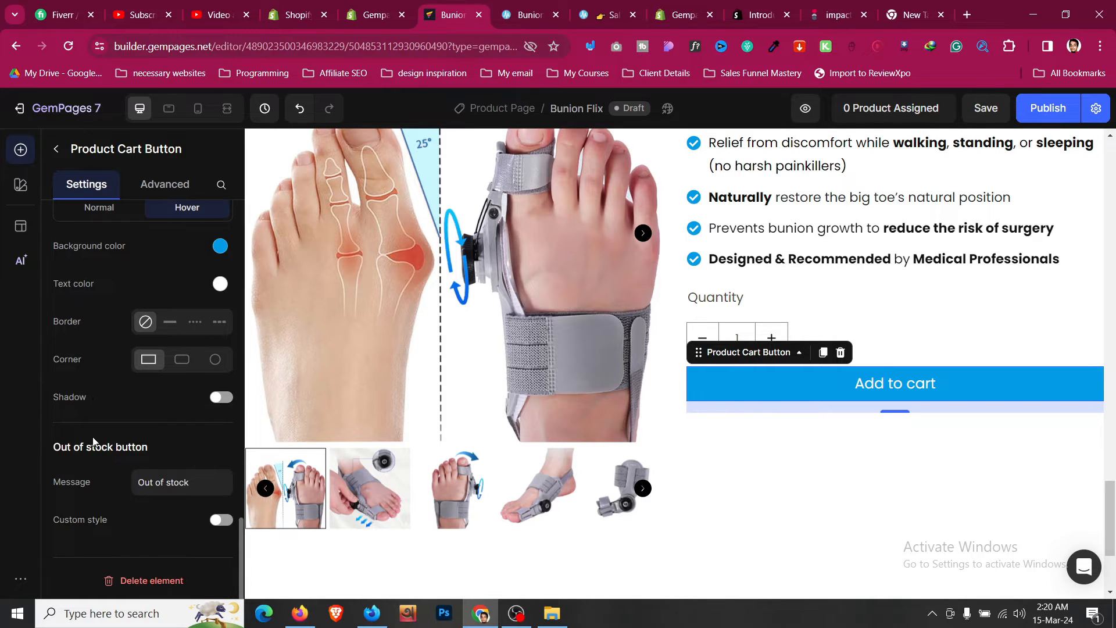
scroll(92, 438, up, 2)
scroll(92, 438, up, 8)
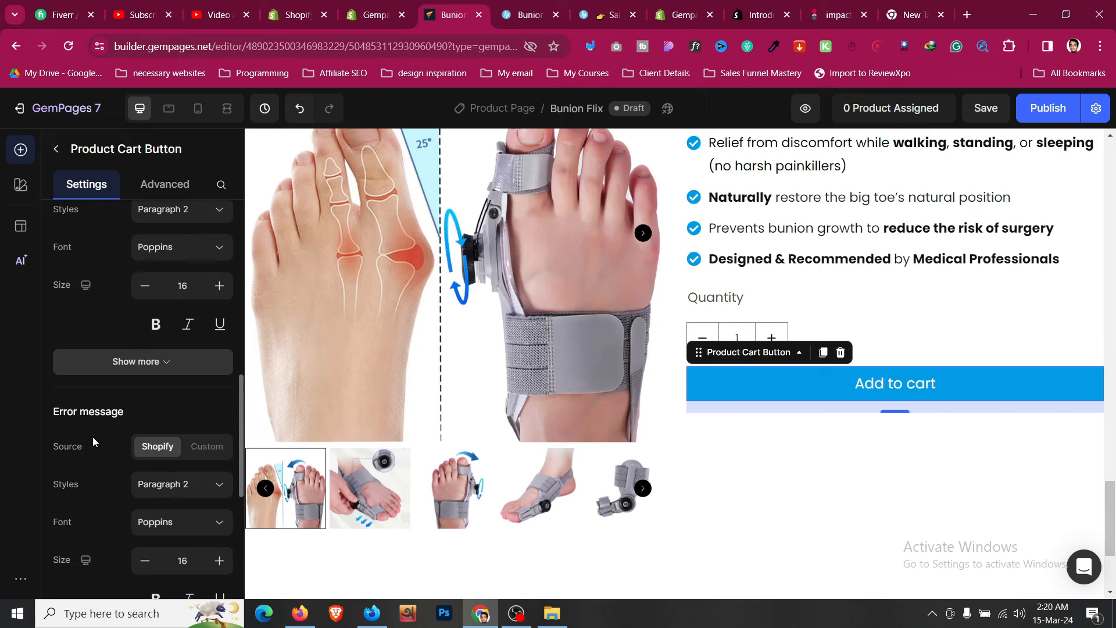
scroll(93, 438, up, 1)
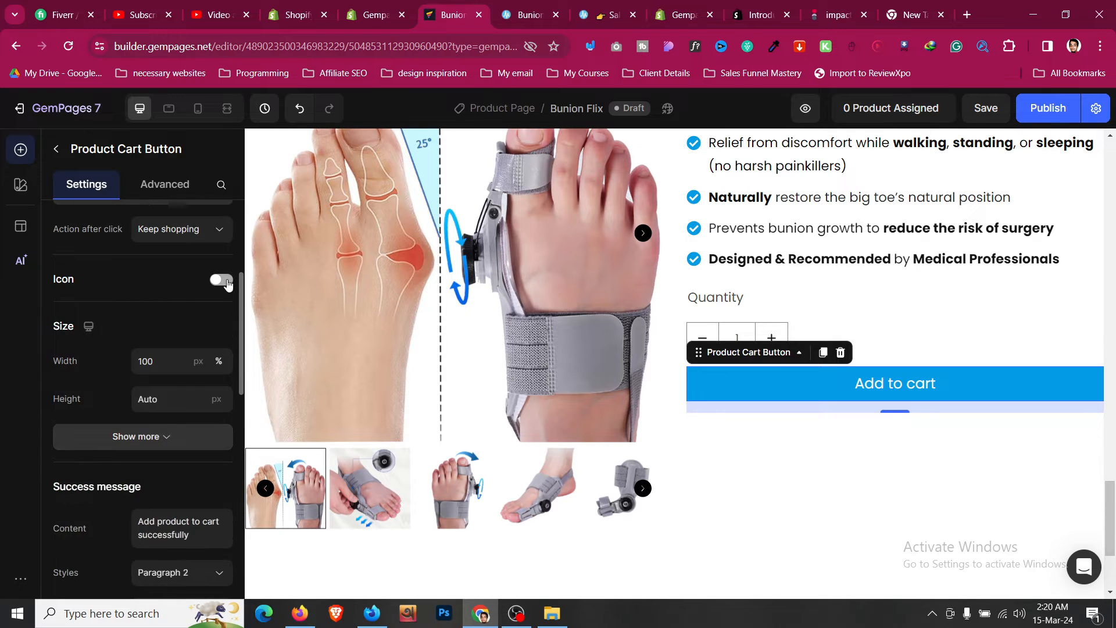
click(224, 280)
click(225, 281)
click(508, 12)
click(450, 14)
- Set the Add to cart button's text transform to uppercase
scroll(153, 320, up, 2)
click(156, 337)
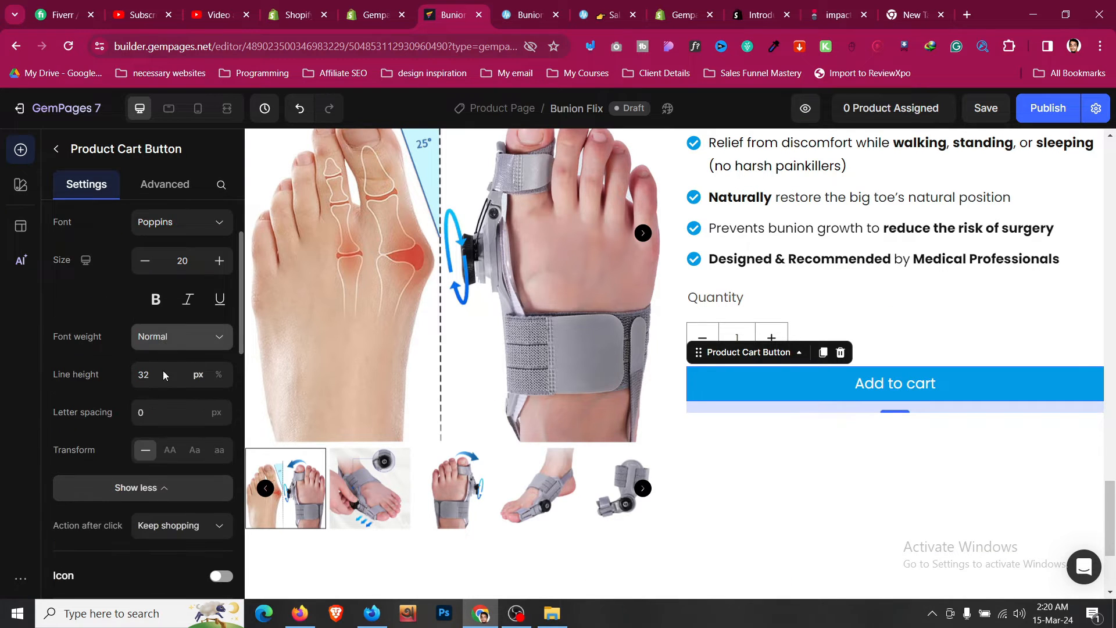
click(172, 452)
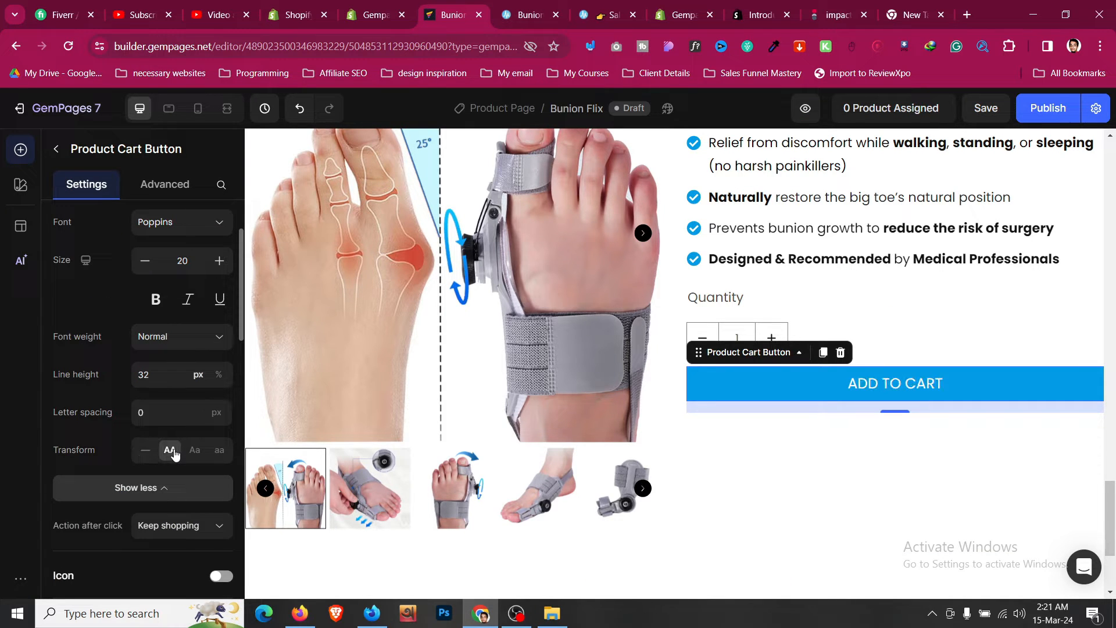
- Add the pointing-hand emoji from the discount button to the start of the Add to cart button's label
scroll(504, 351, up, 15)
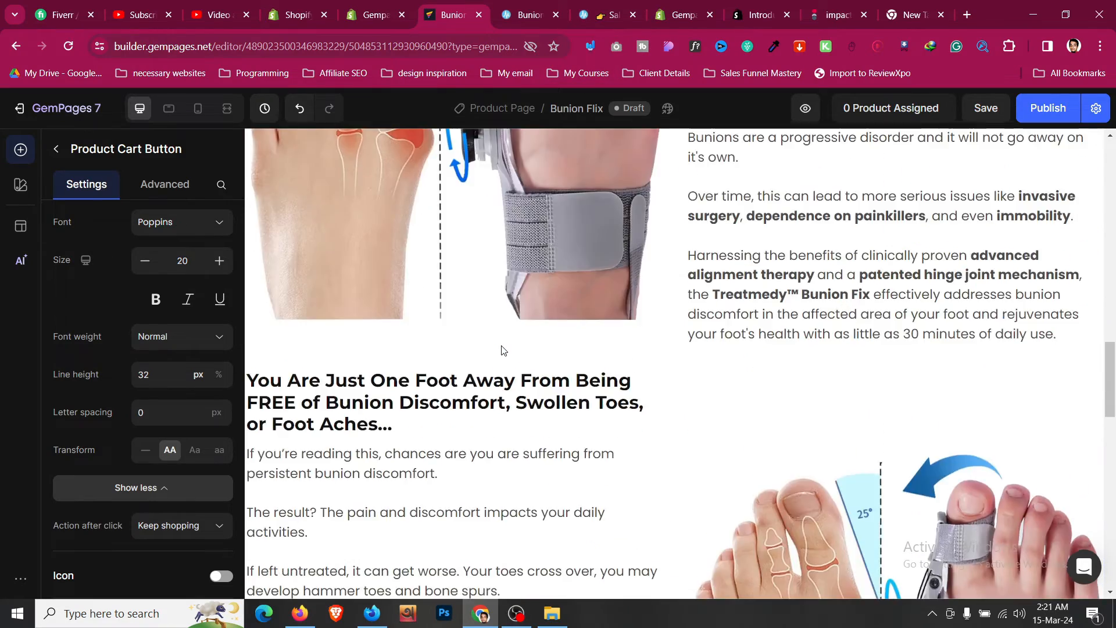
scroll(504, 351, up, 7)
scroll(538, 402, down, 2)
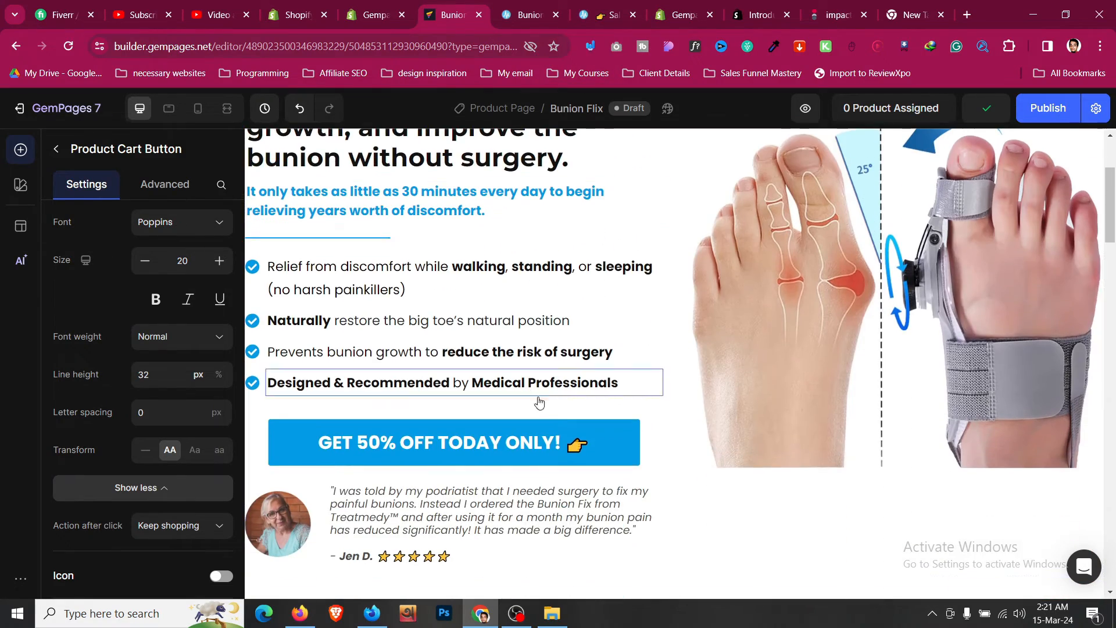
click(577, 445)
click(578, 446)
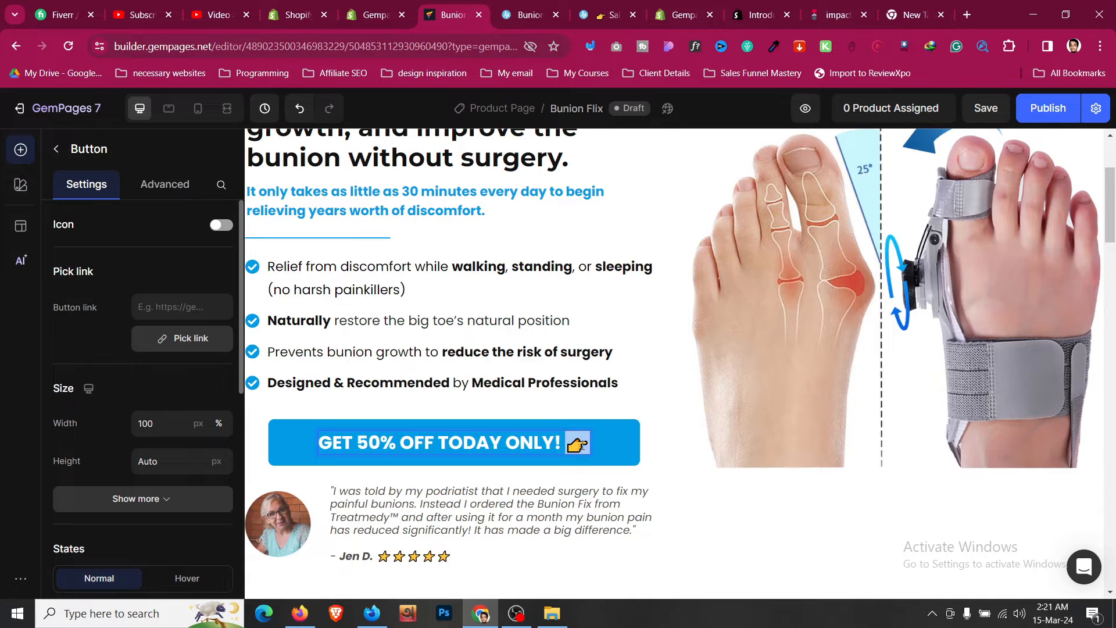
scroll(723, 429, down, 15)
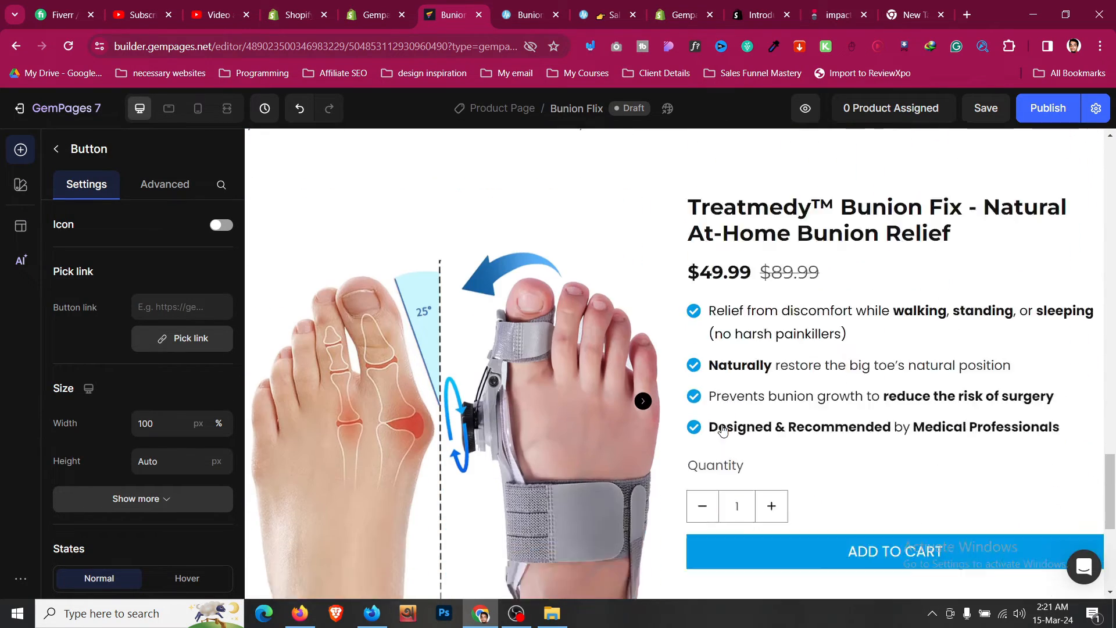
scroll(723, 429, down, 2)
click(855, 463)
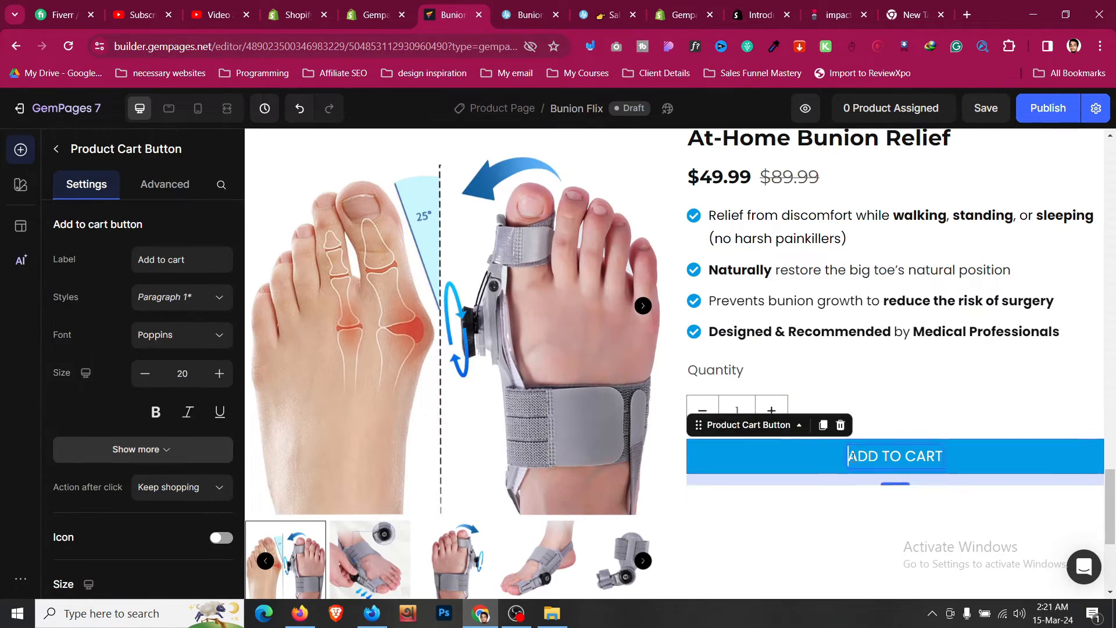
click(852, 457)
click(1028, 472)
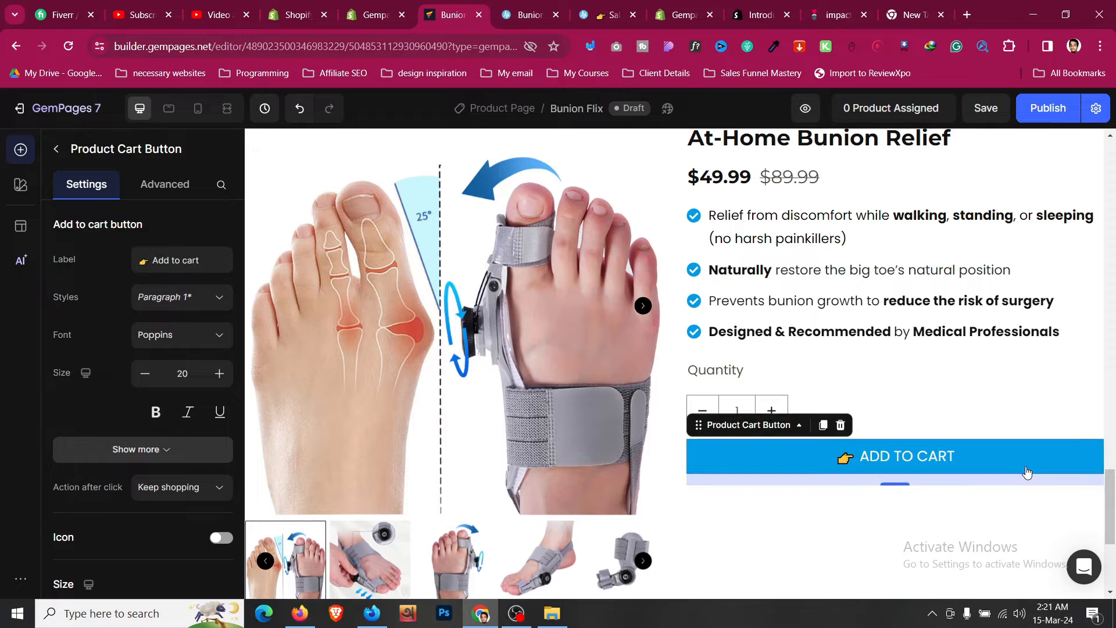
- Set the Add to cart button's top and bottom padding to 16
scroll(134, 318, down, 5)
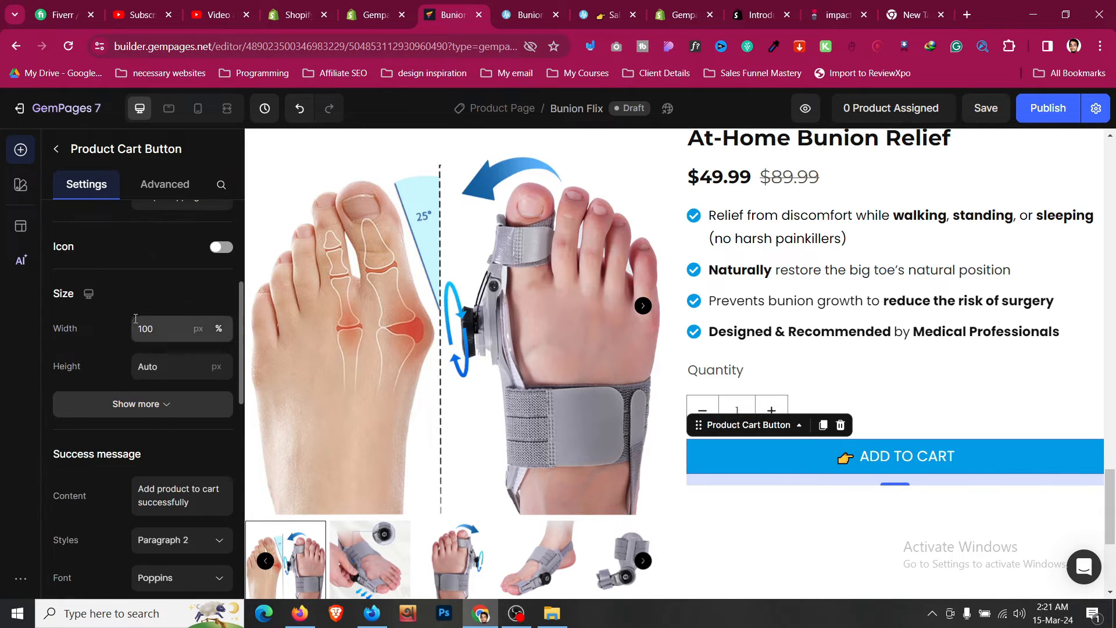
click(162, 406)
scroll(162, 378, down, 2)
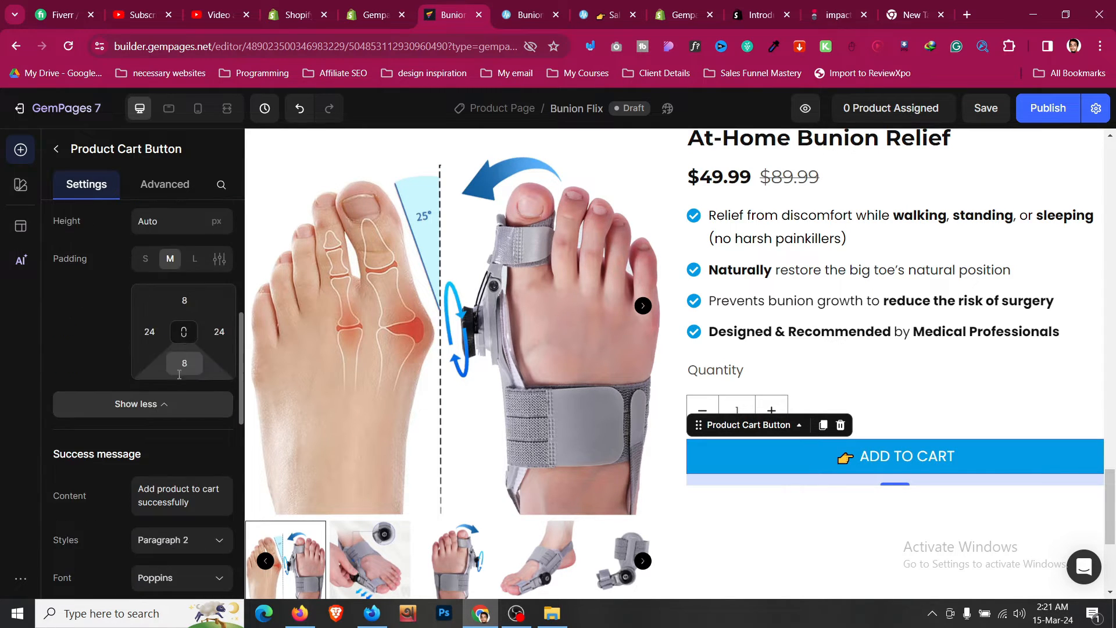
click(185, 305)
click(219, 440)
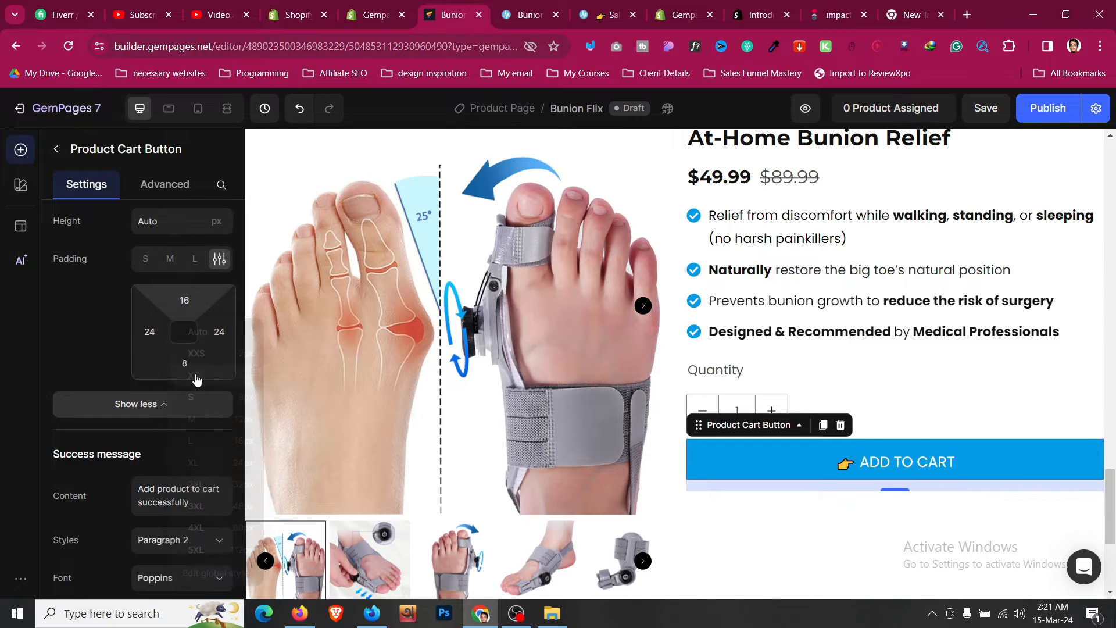
click(184, 362)
click(218, 503)
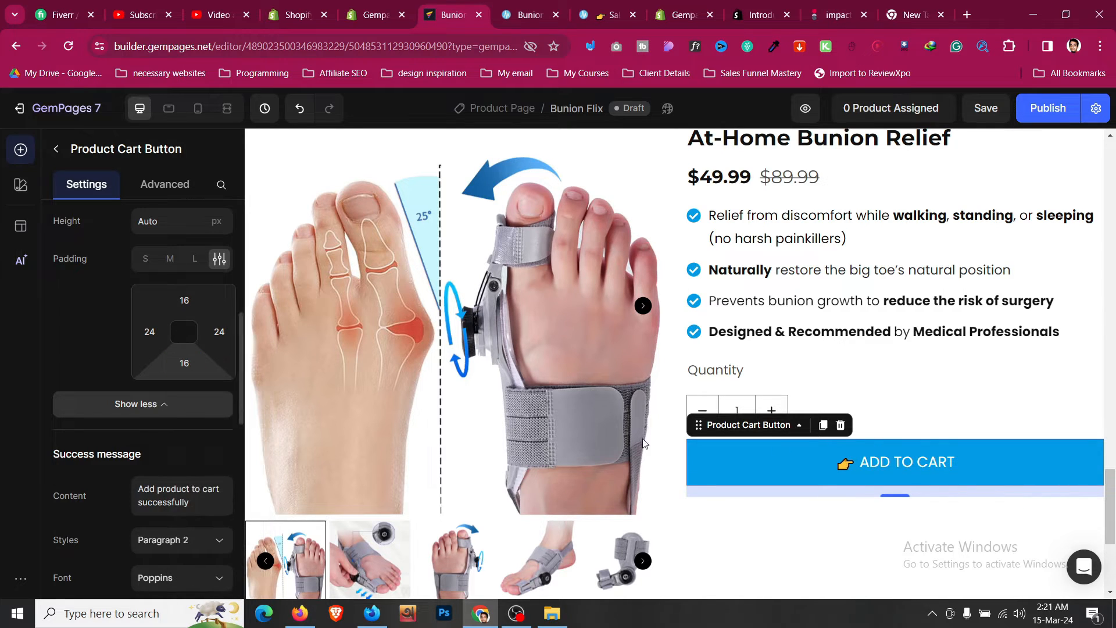
- Set the Quantity label's font weight to Semi Bold
click(937, 422)
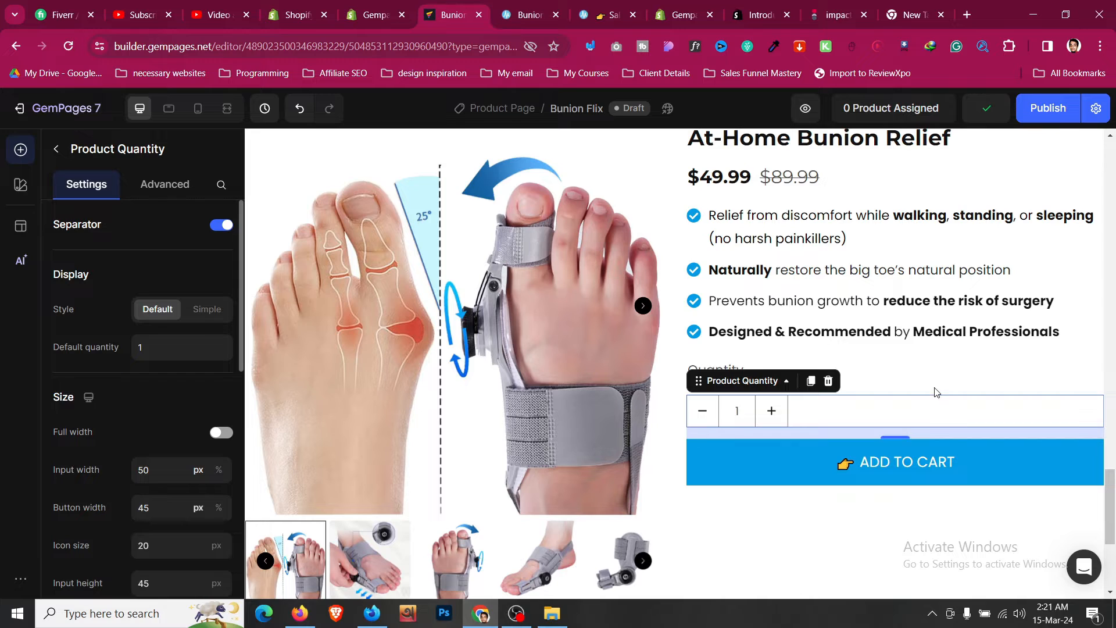
click(937, 389)
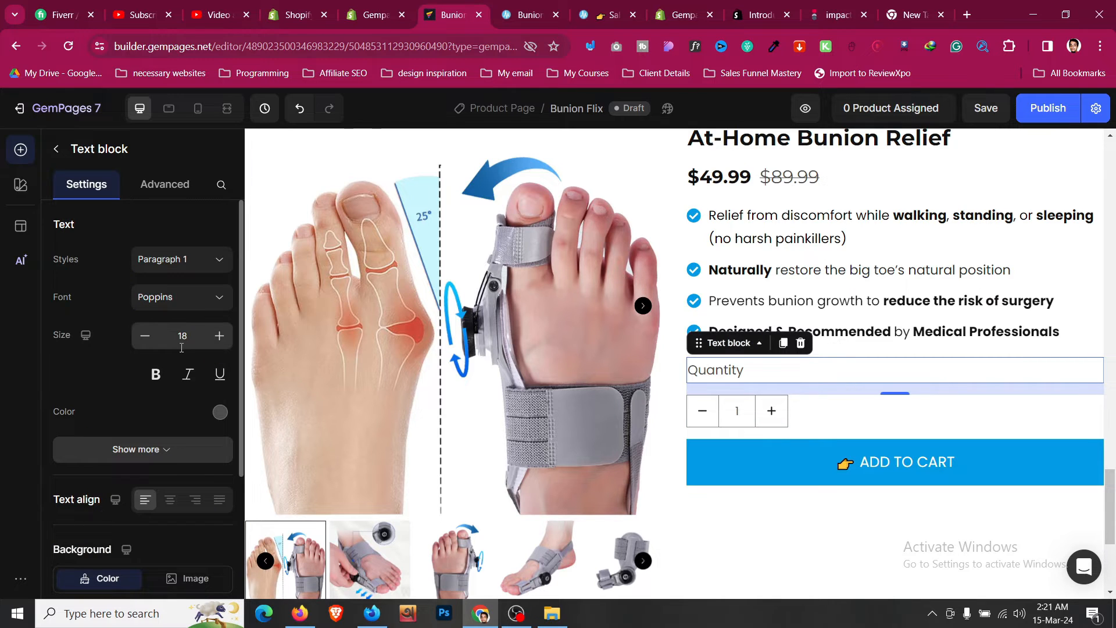
click(220, 412)
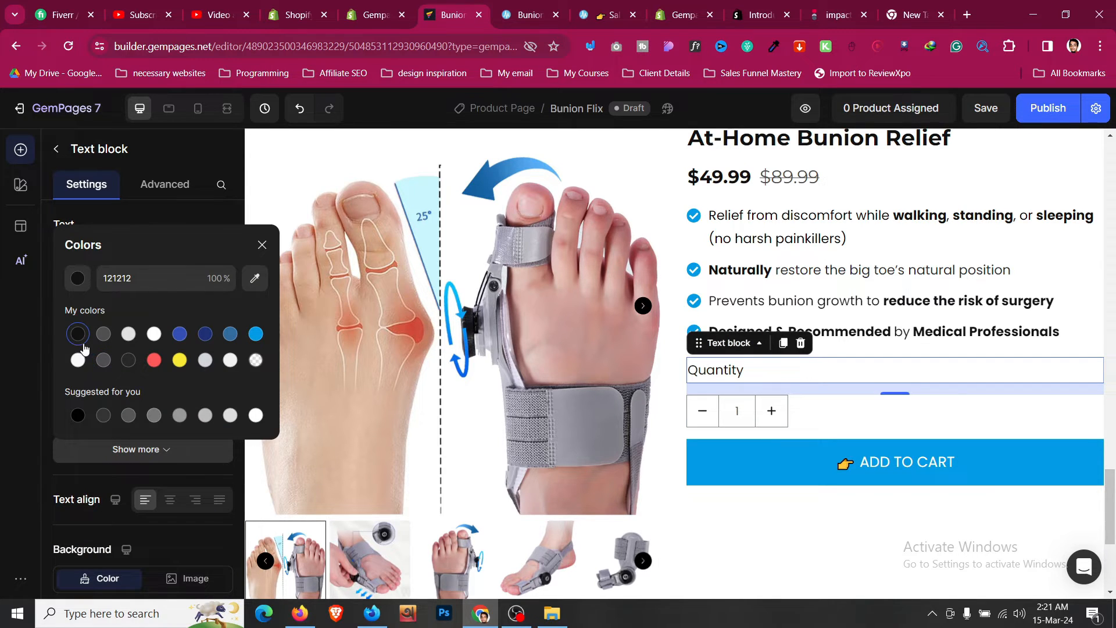
click(203, 179)
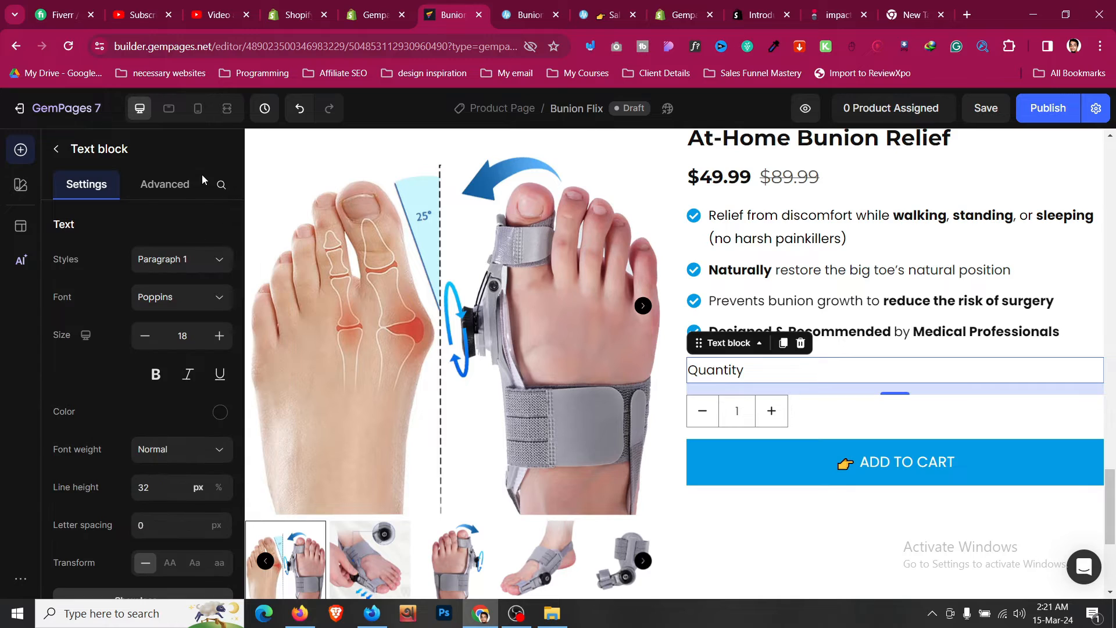
click(181, 449)
scroll(174, 250, up, 1)
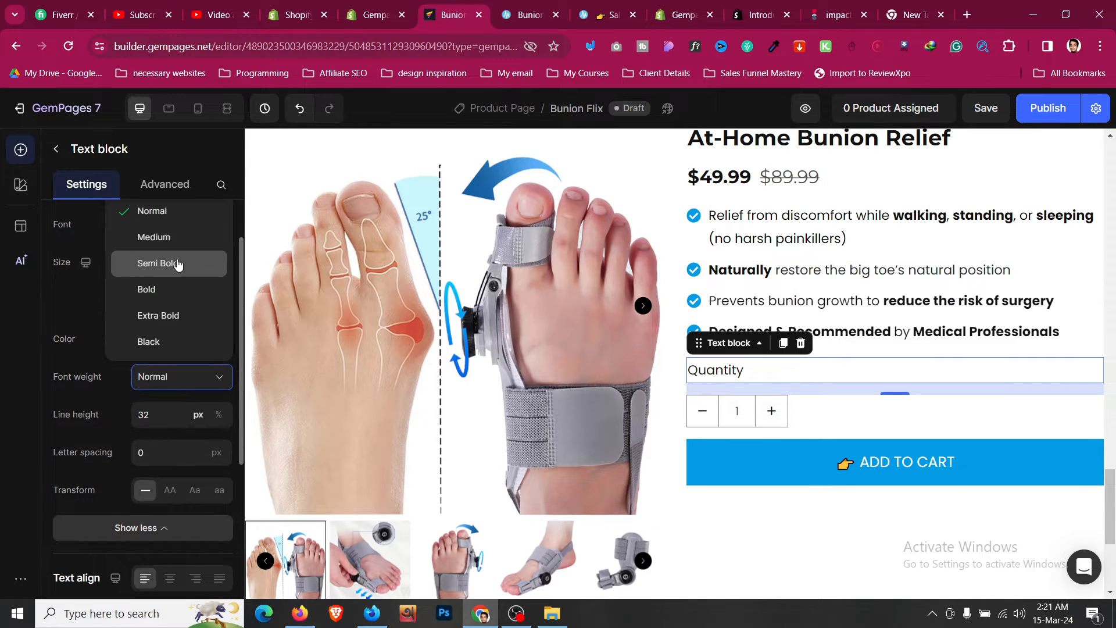
click(178, 271)
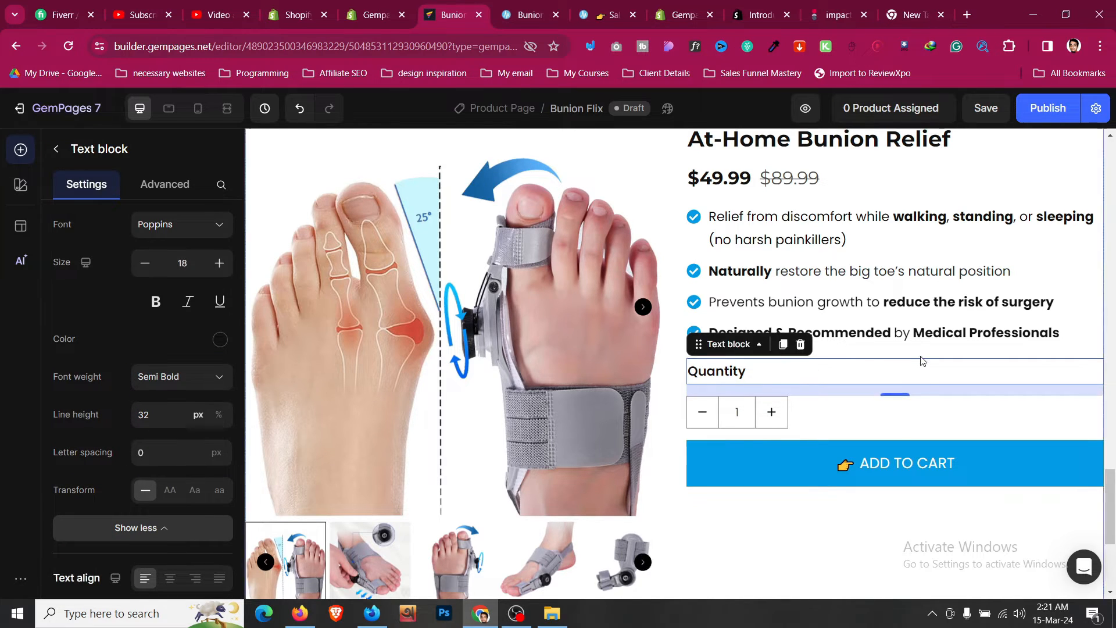
- Compare the reference sales page with the product section in the editor
scroll(798, 231, up, 2)
click(526, 14)
scroll(655, 181, down, 4)
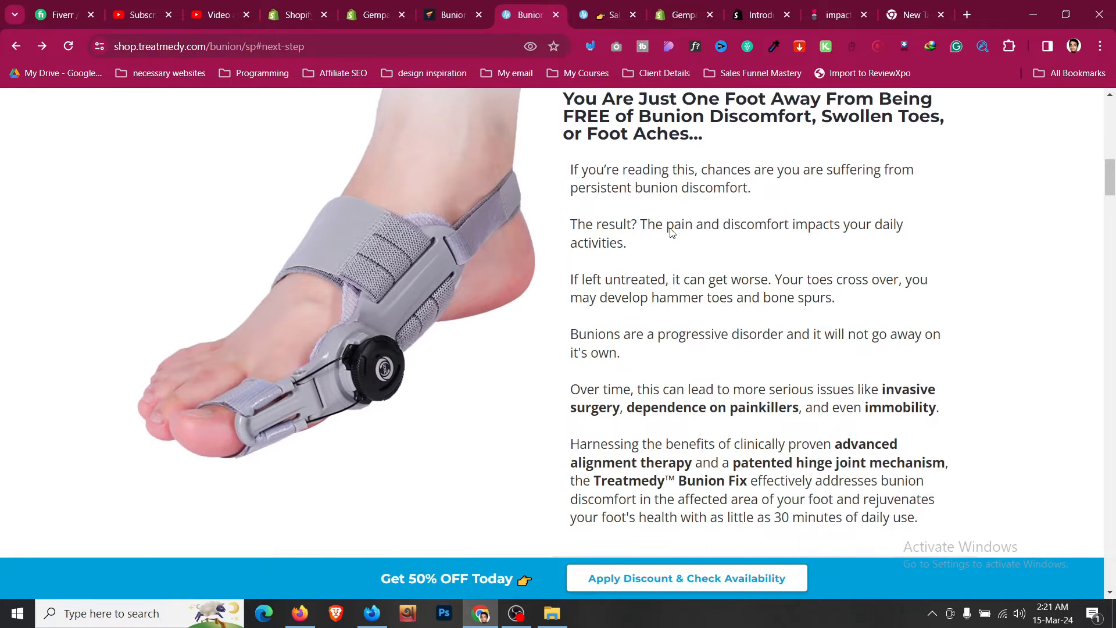
click(448, 14)
scroll(628, 322, down, 5)
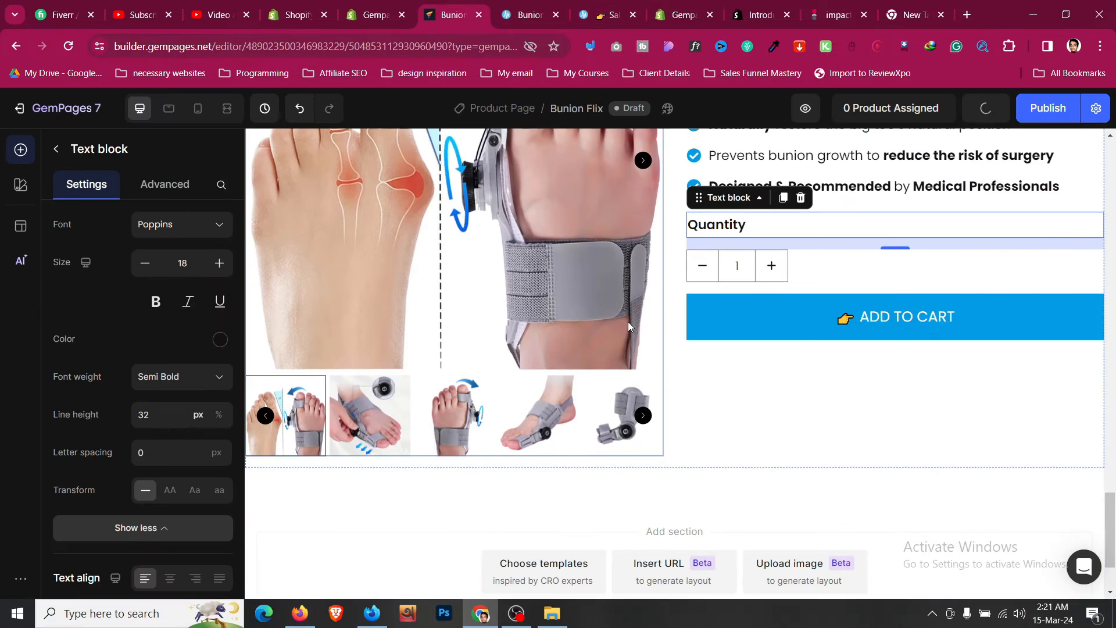
- Delete the empty row above the product section
click(745, 437)
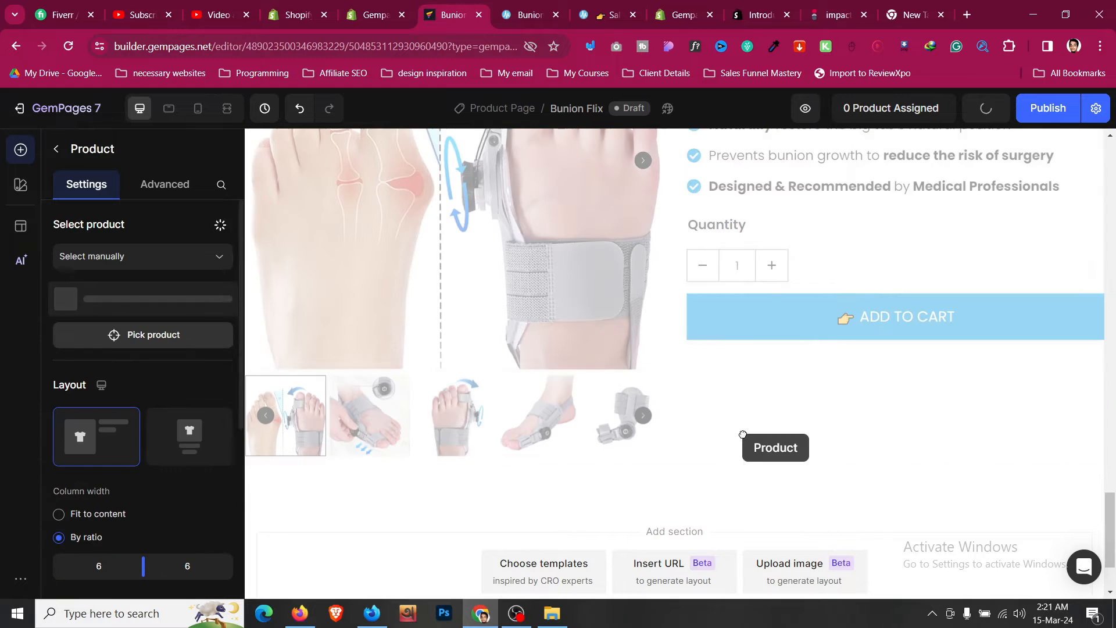
drag(743, 435, 755, 364)
scroll(754, 384, up, 5)
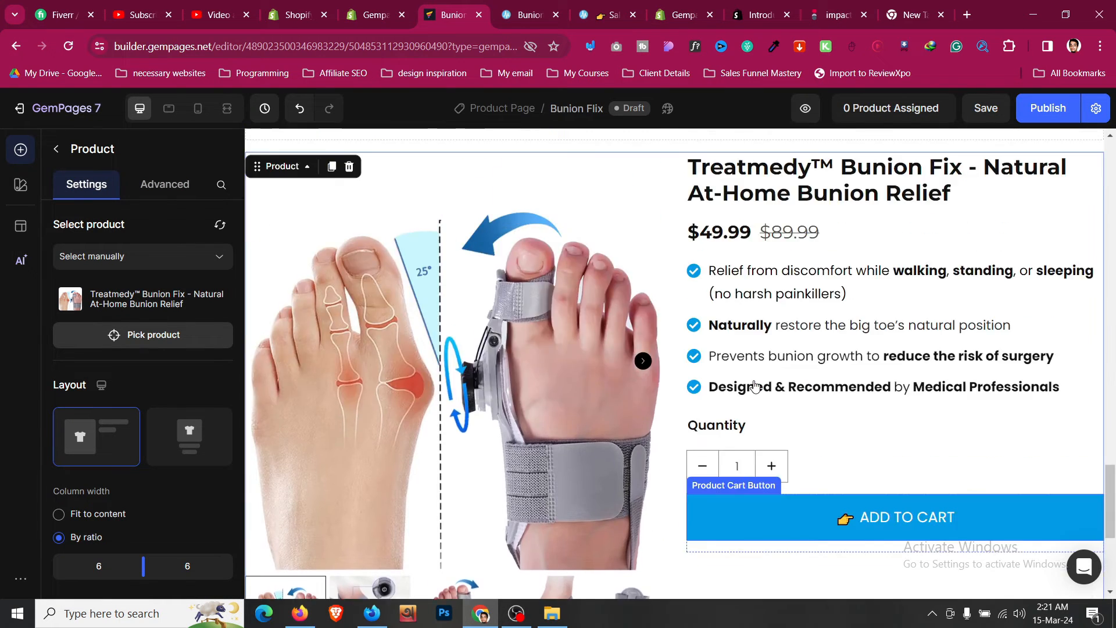
scroll(755, 386, down, 7)
scroll(560, 314, up, 6)
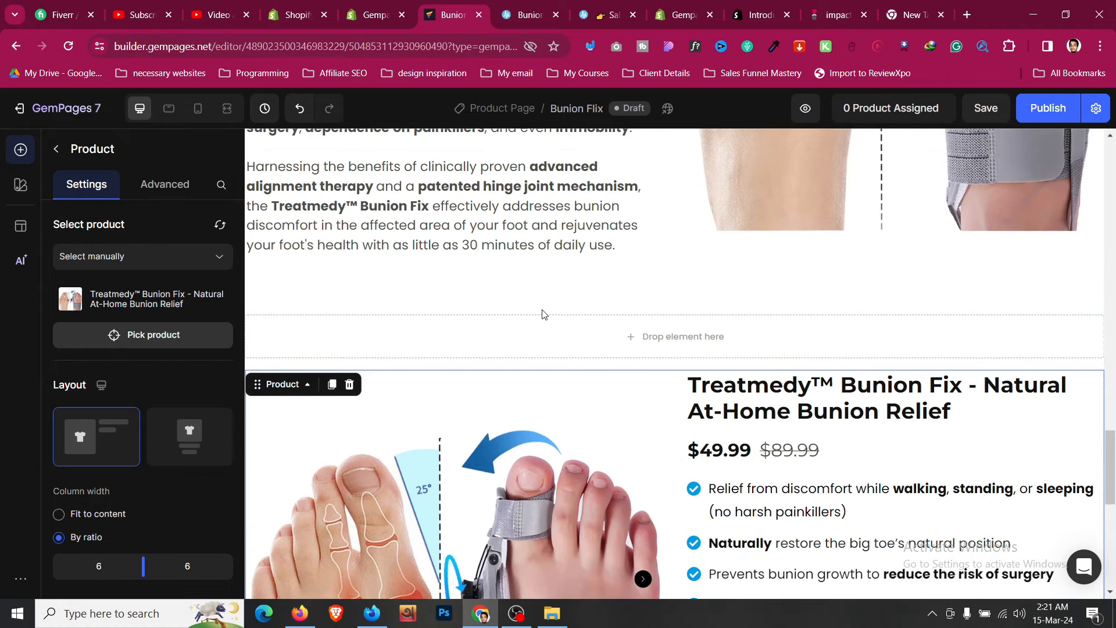
click(544, 314)
click(546, 327)
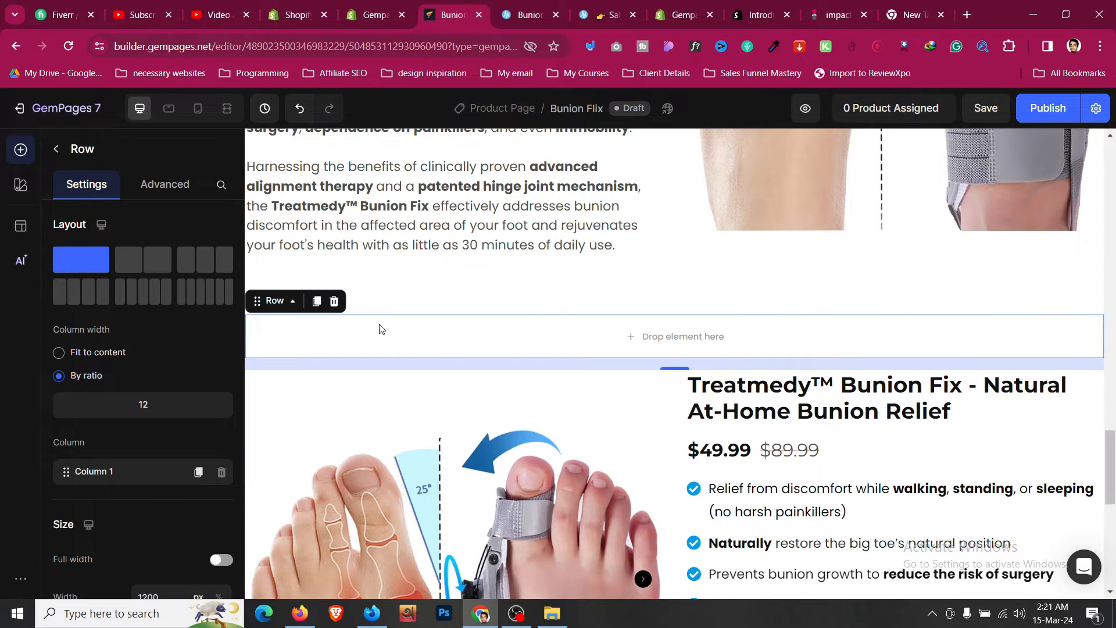
click(334, 302)
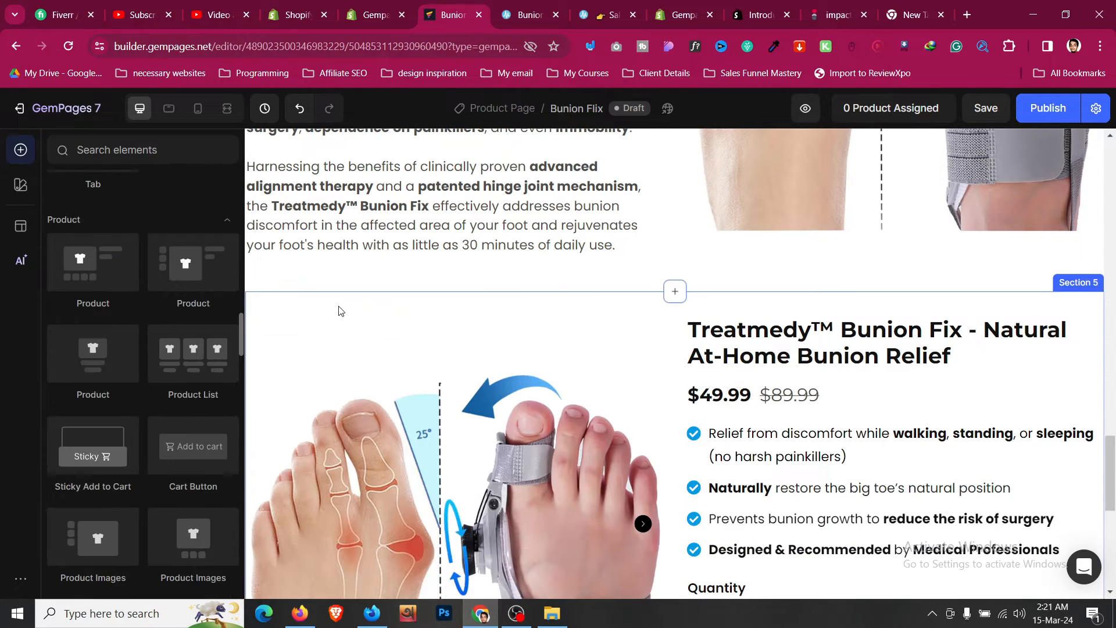
- Examine the reference product page's guarantee and shipping accordions and the sales page's following sections
scroll(835, 398, down, 5)
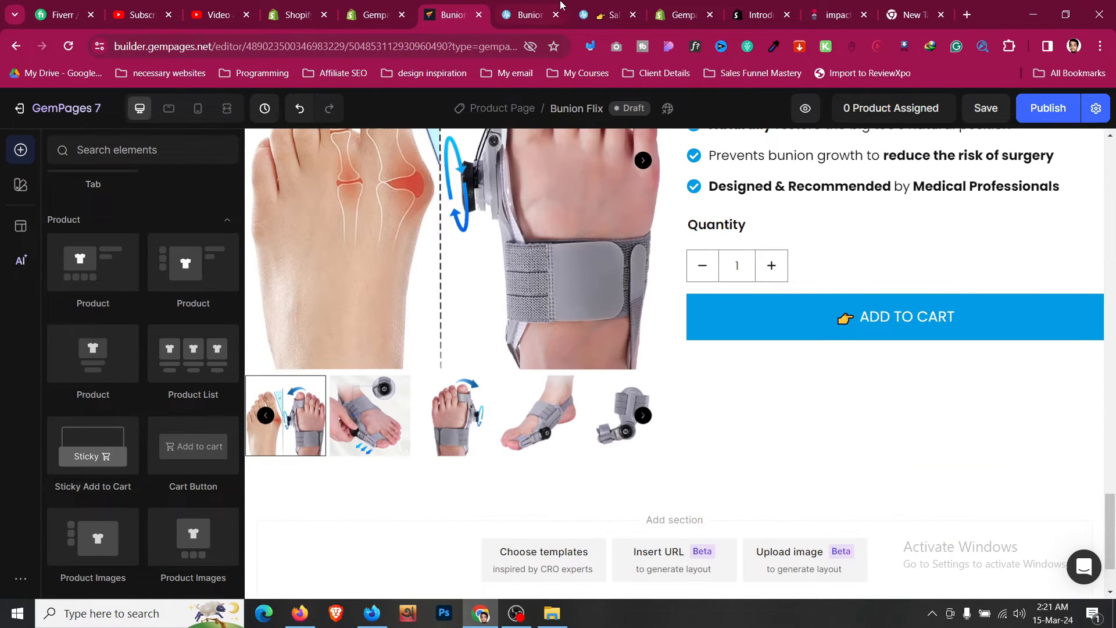
click(604, 15)
scroll(639, 211, down, 10)
scroll(639, 211, down, 8)
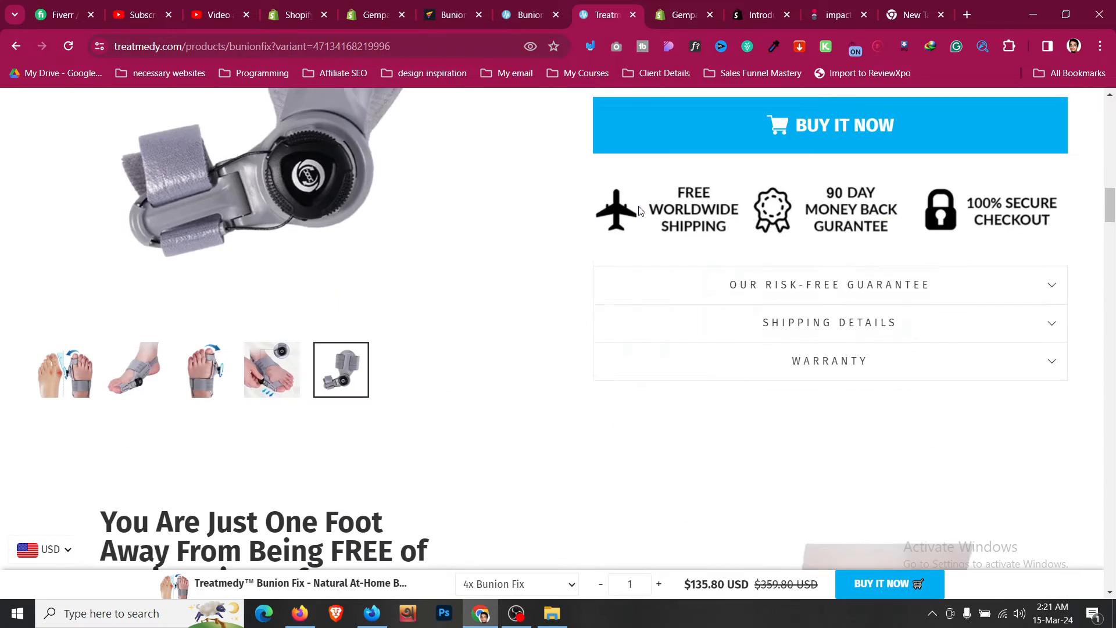
click(707, 152)
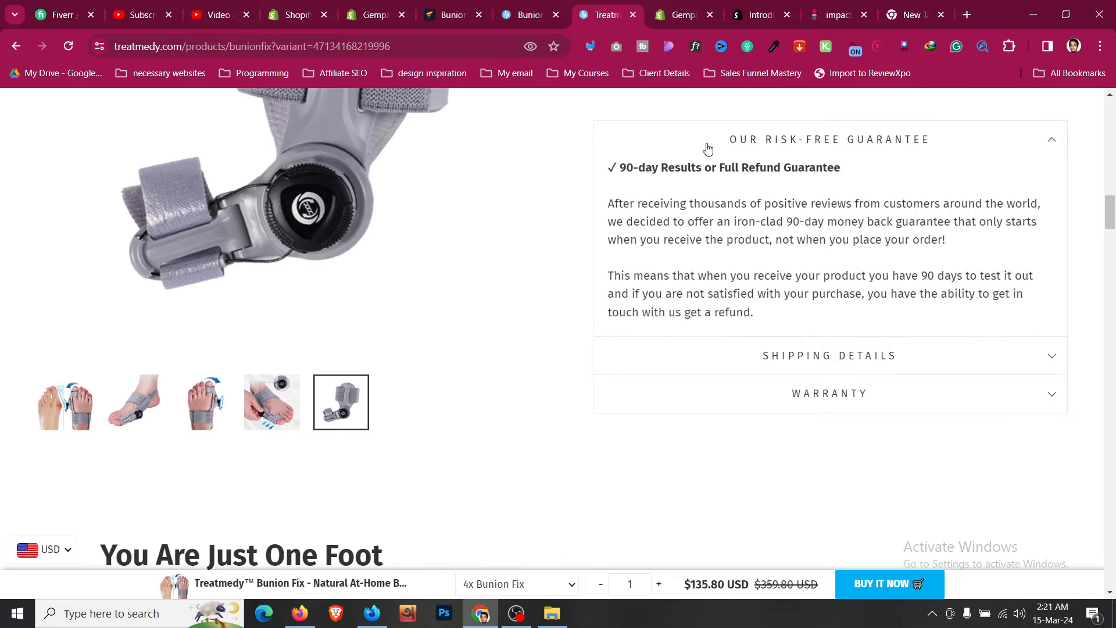
click(706, 150)
scroll(708, 149, up, 2)
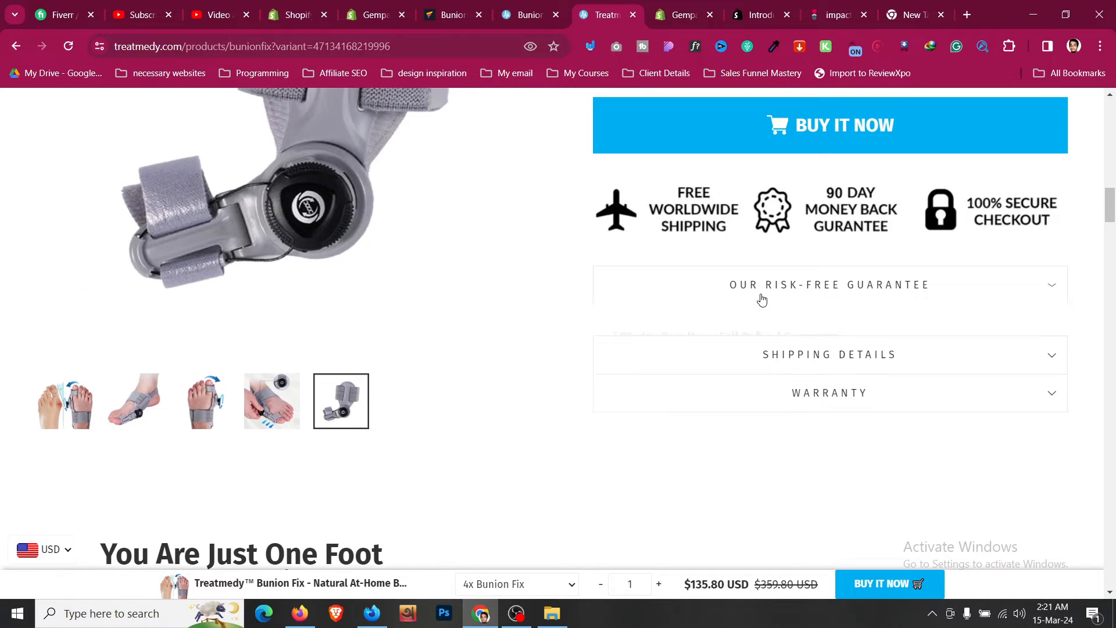
click(762, 301)
click(762, 301)
key(ctrl+shift+Tab)
scroll(615, 167, down, 2)
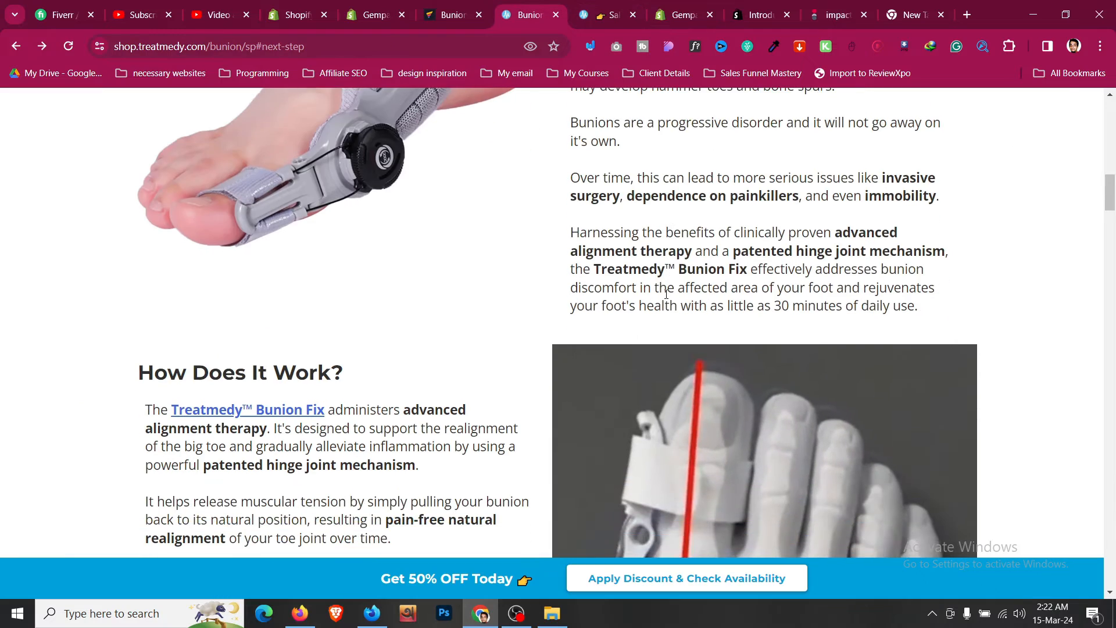
scroll(633, 267, up, 6)
scroll(482, 269, down, 5)
scroll(482, 268, down, 9)
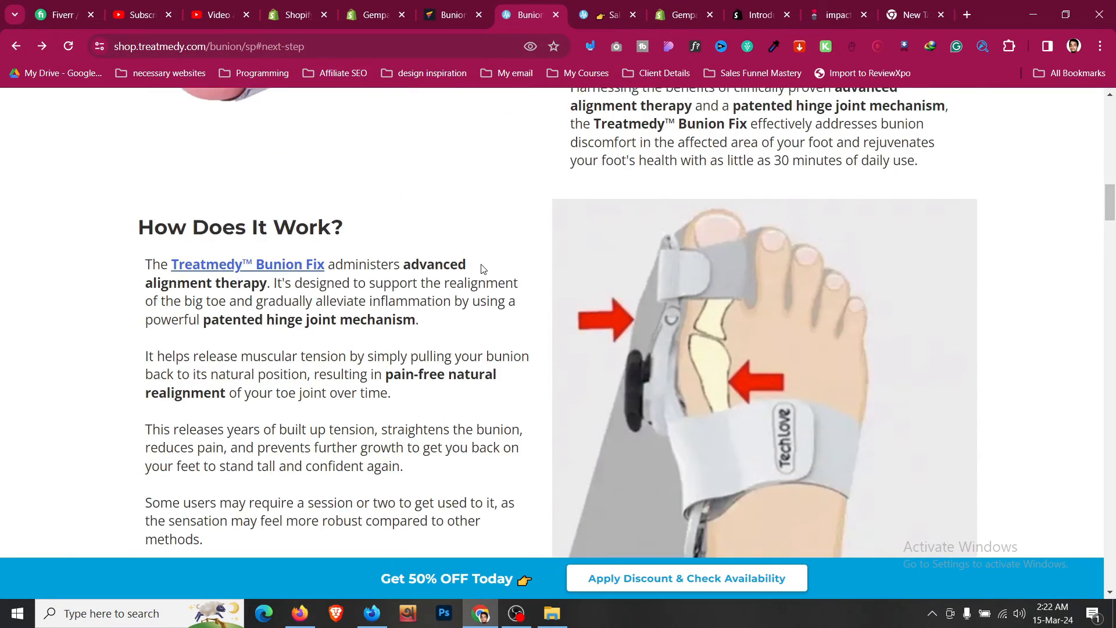
click(478, 6)
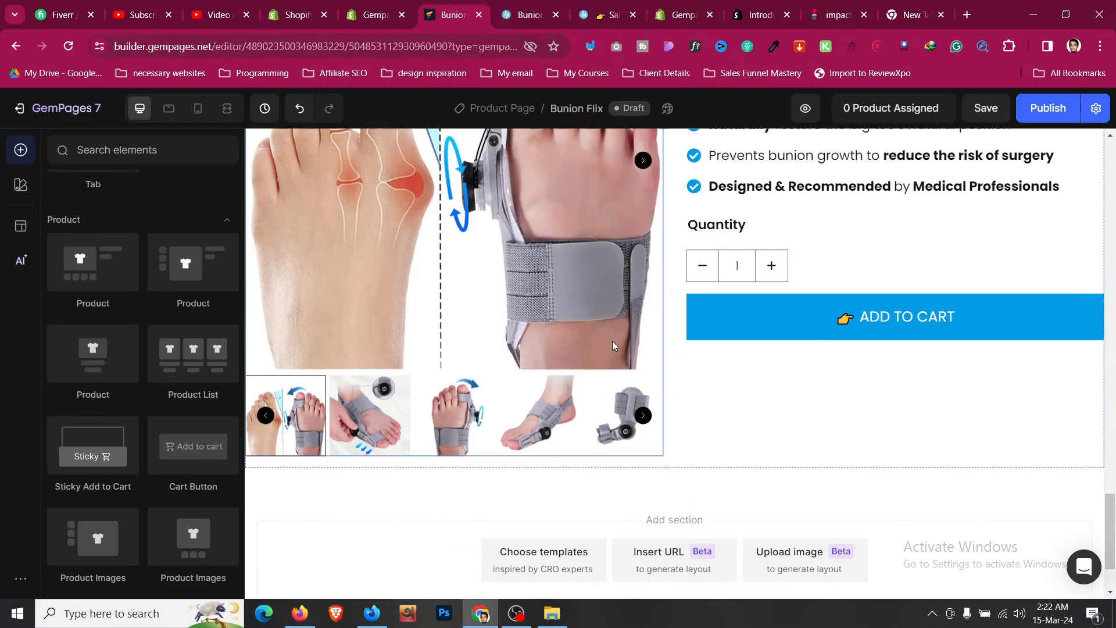
- Review the product section and the Add to cart button's settings
click(728, 399)
scroll(727, 398, up, 2)
scroll(730, 399, down, 5)
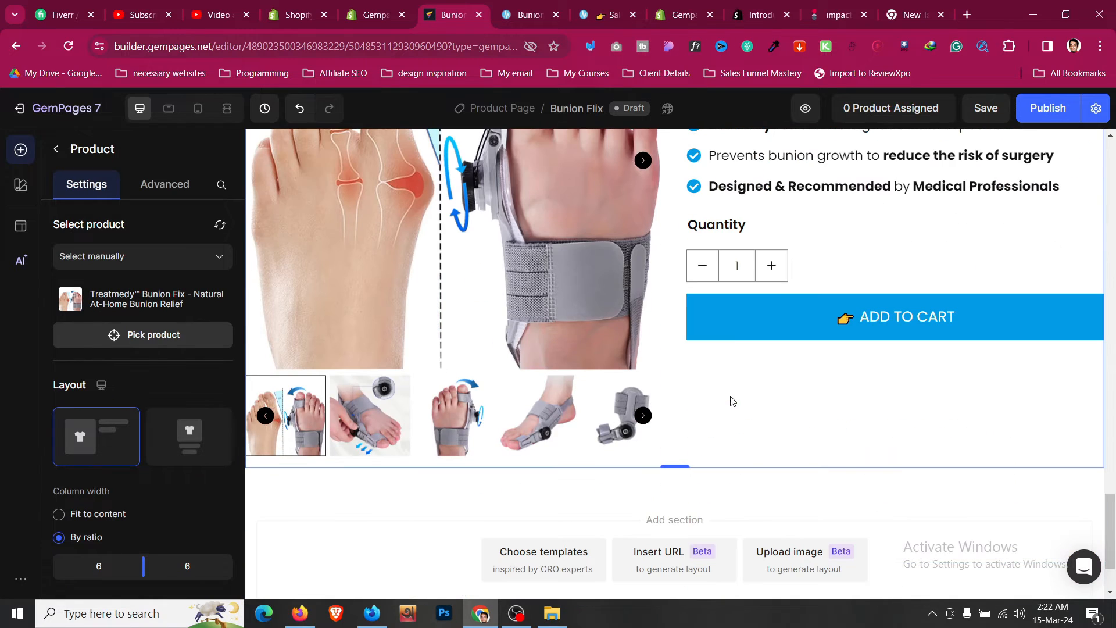
click(756, 317)
scroll(155, 344, down, 8)
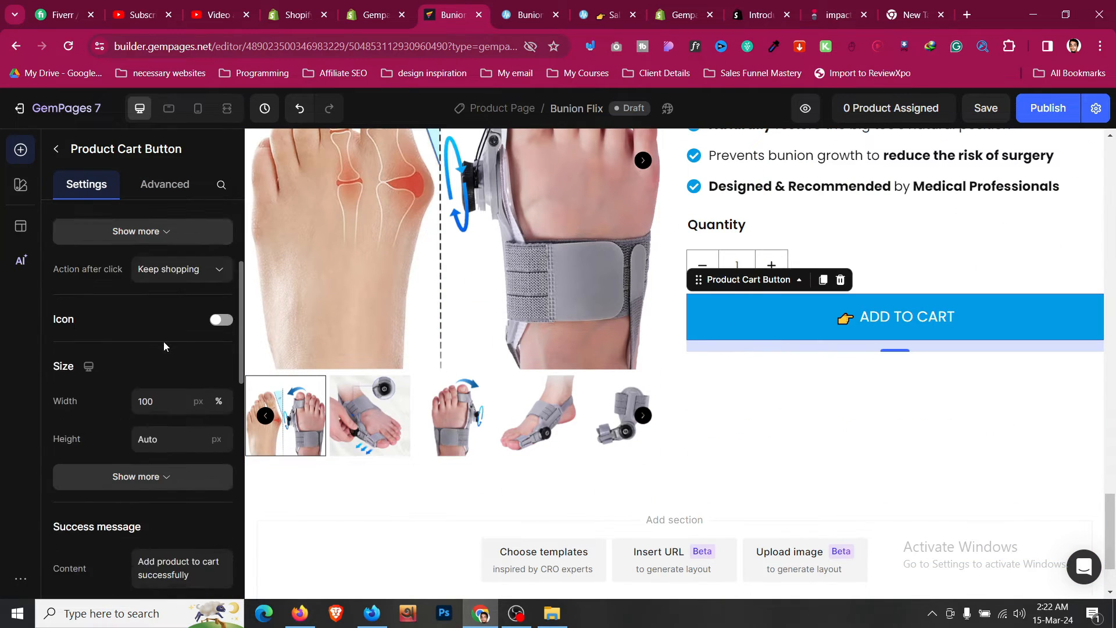
scroll(115, 352, down, 8)
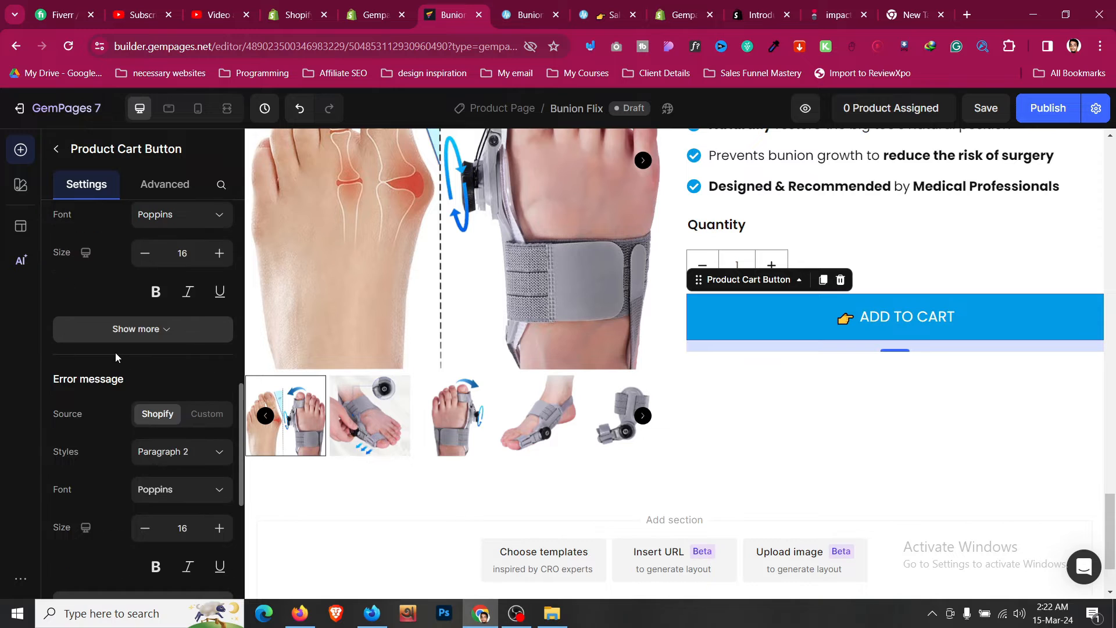
scroll(115, 352, down, 2)
scroll(115, 353, up, 10)
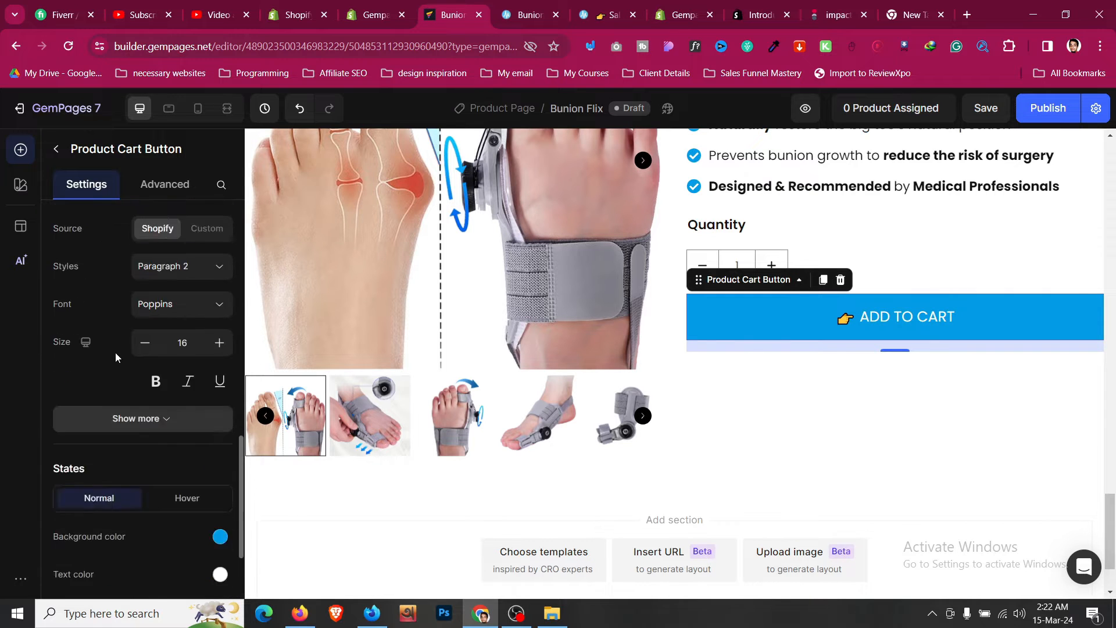
scroll(115, 352, up, 1)
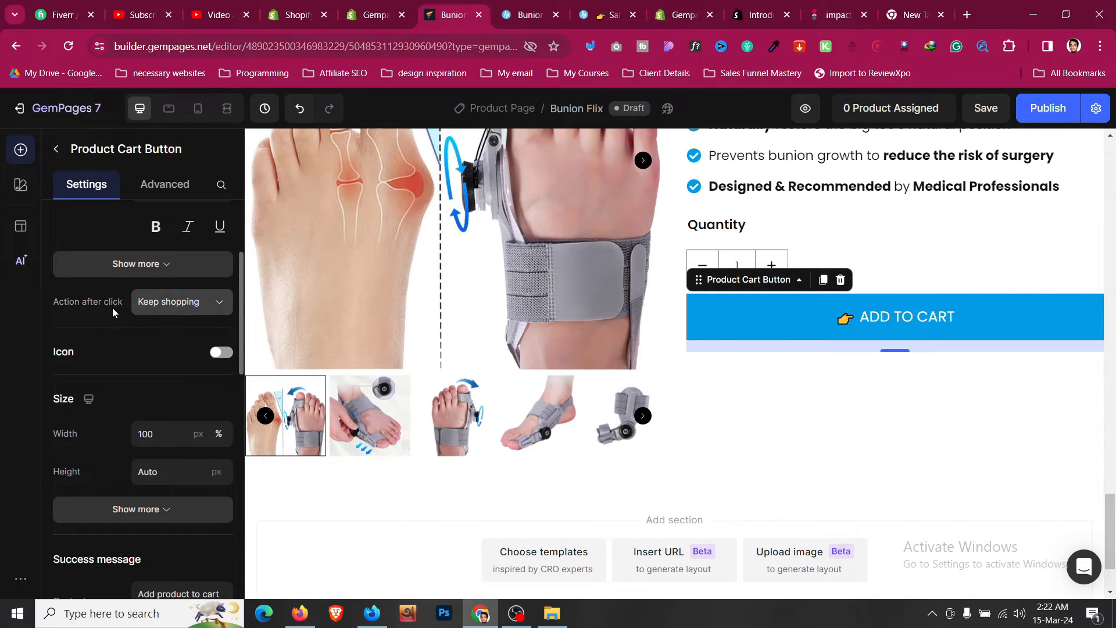
- Set the Add to cart button's action after click to Go to checkout
click(148, 309)
click(163, 362)
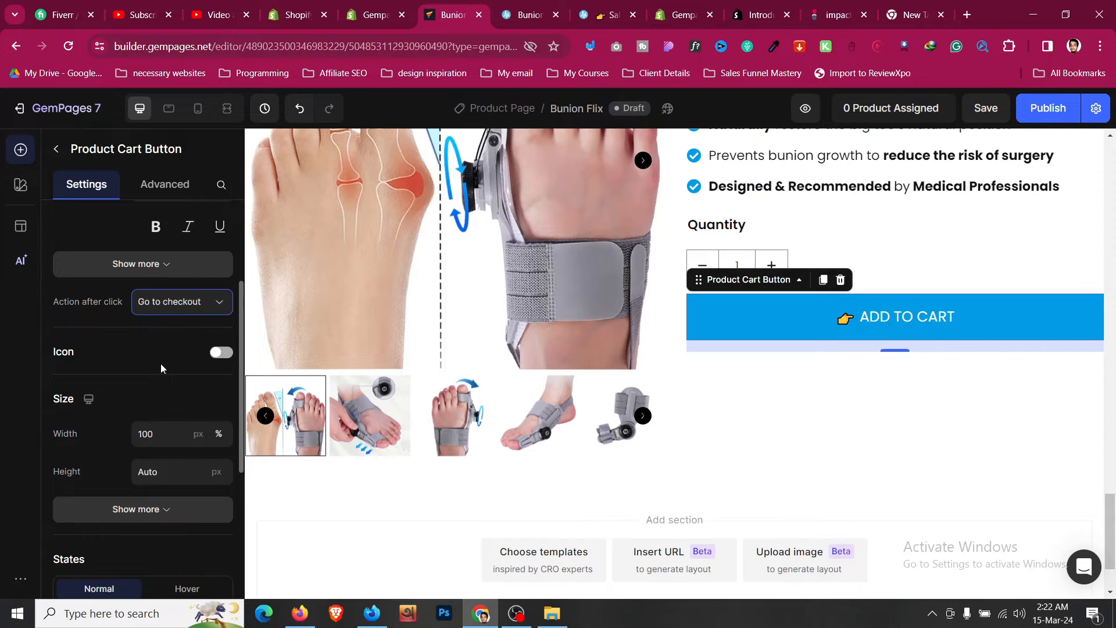
click(173, 303)
click(178, 308)
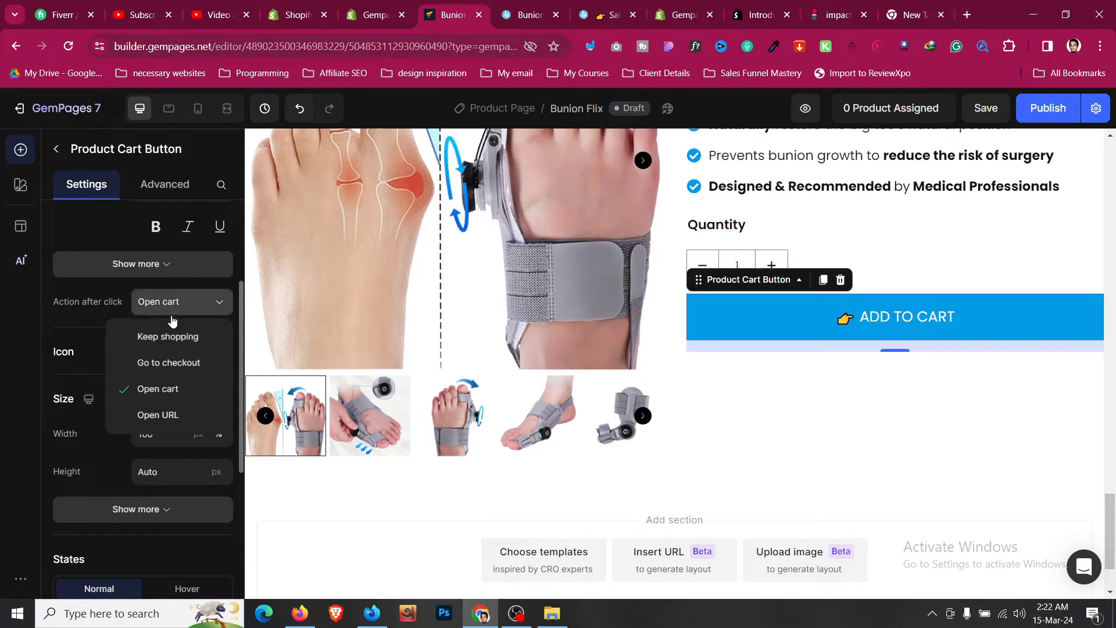
click(166, 336)
click(174, 308)
click(168, 362)
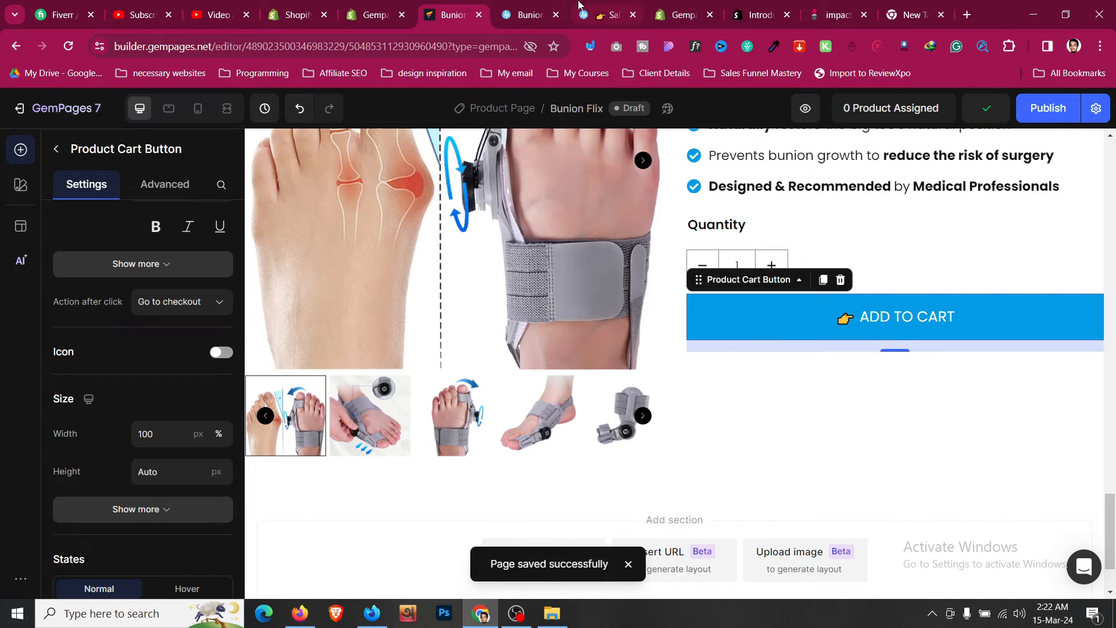
- Examine the reference page's How To Use section and the empty area below the product section in the editor
click(530, 13)
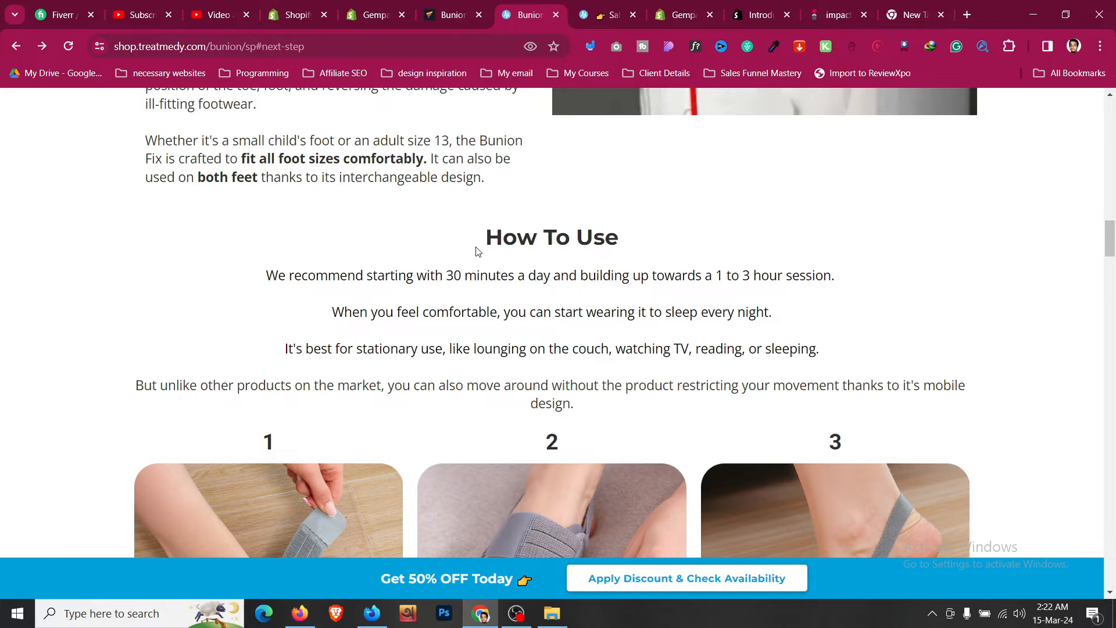
scroll(475, 251, down, 6)
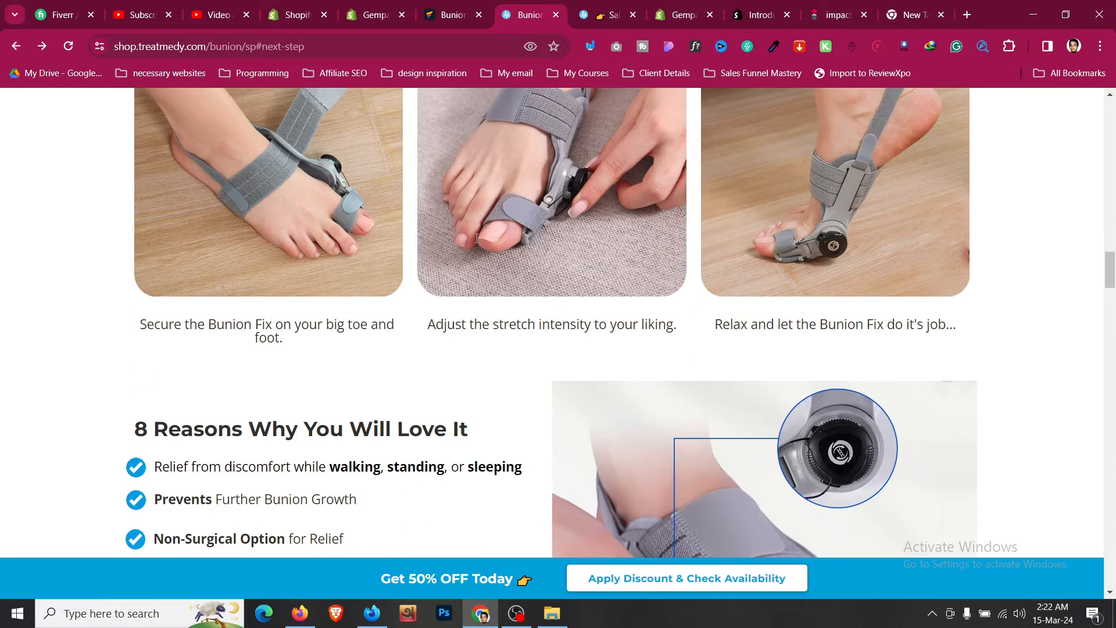
scroll(476, 243, up, 3)
scroll(476, 243, up, 3)
click(477, 5)
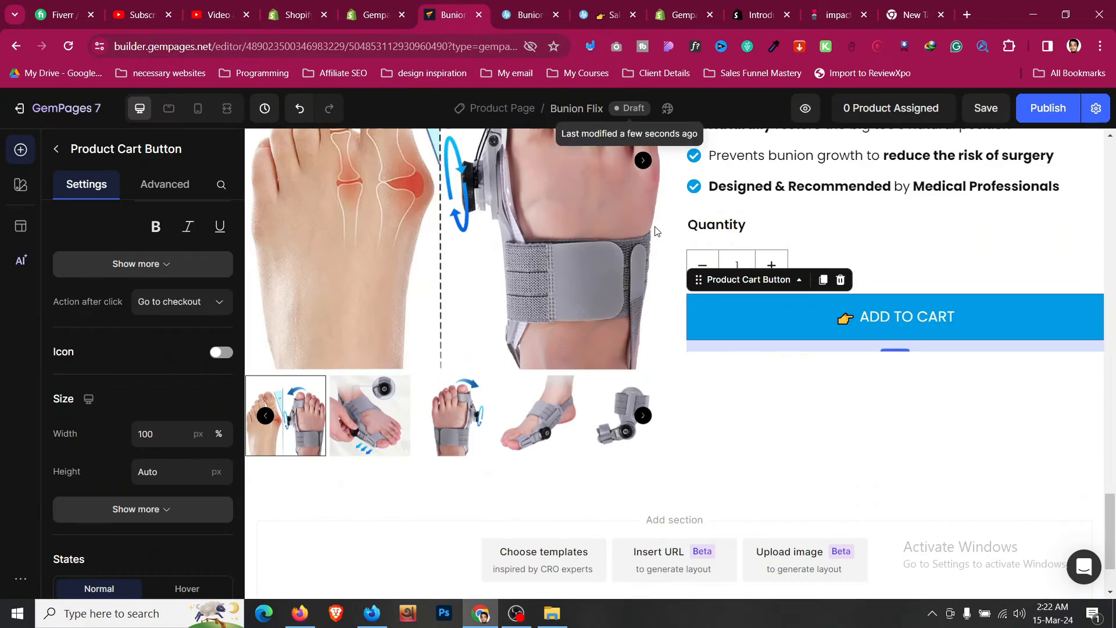
click(516, 613)
click(745, 457)
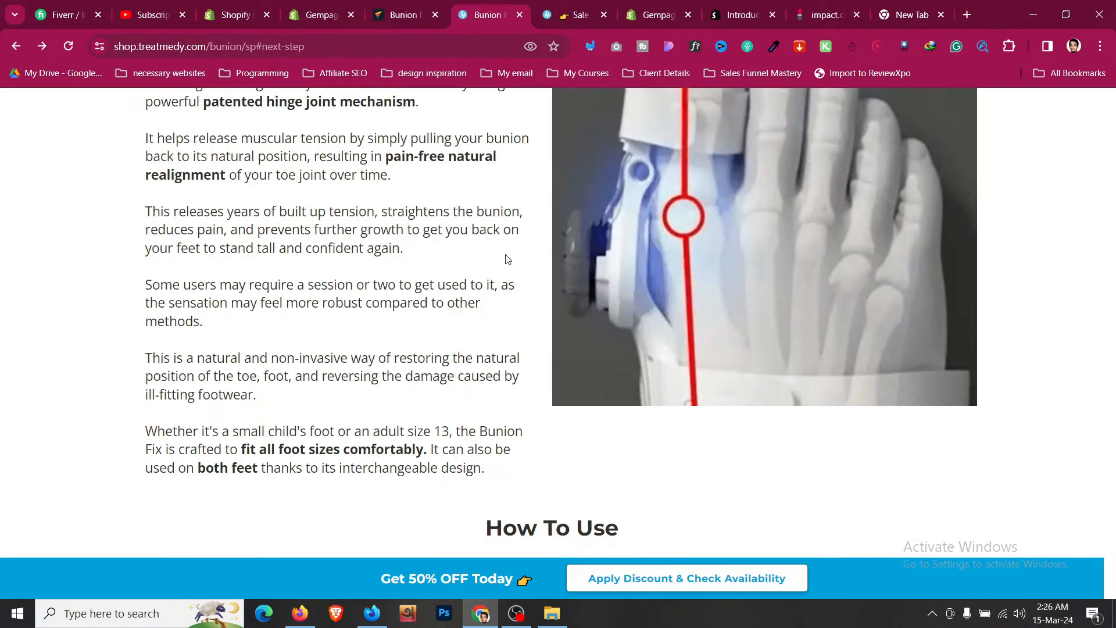
scroll(506, 259, down, 5)
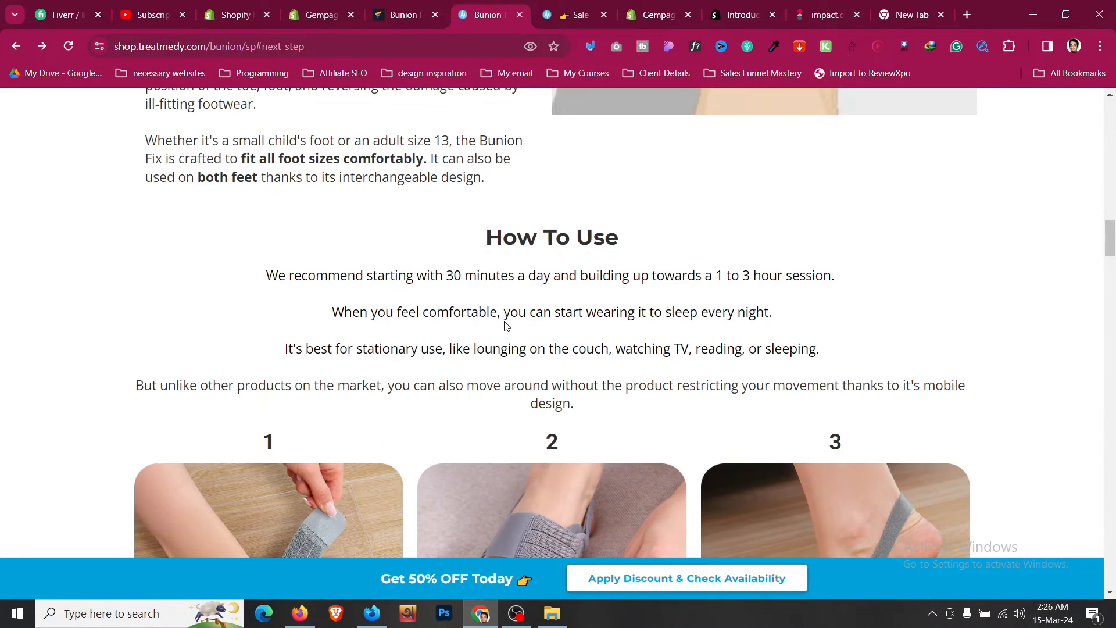
click(409, 5)
scroll(512, 399, down, 2)
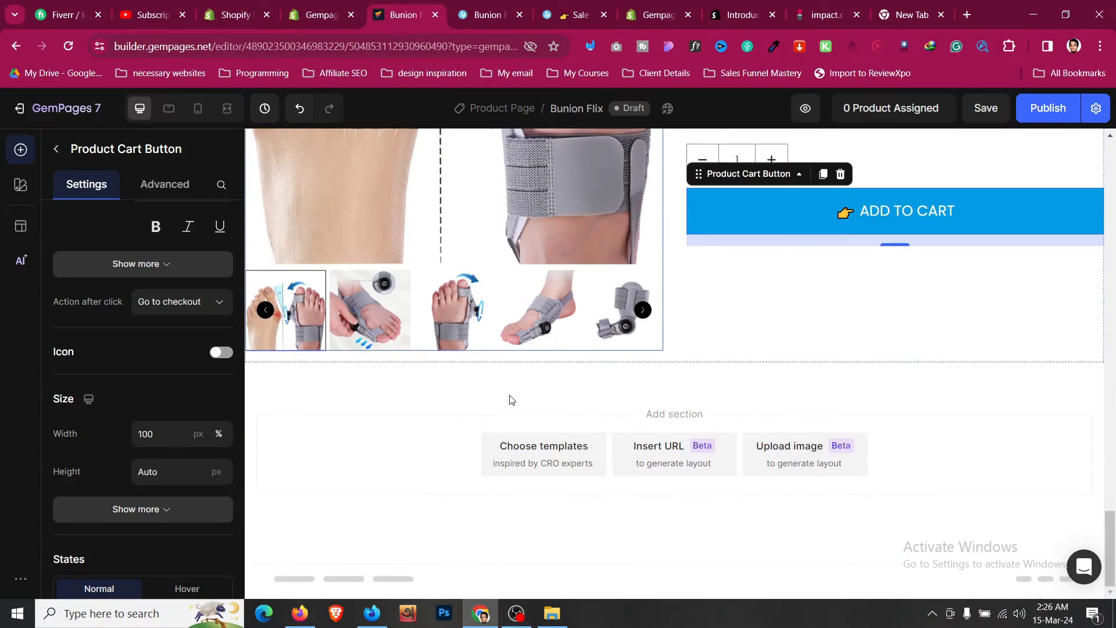
scroll(504, 387, up, 8)
scroll(505, 390, up, 15)
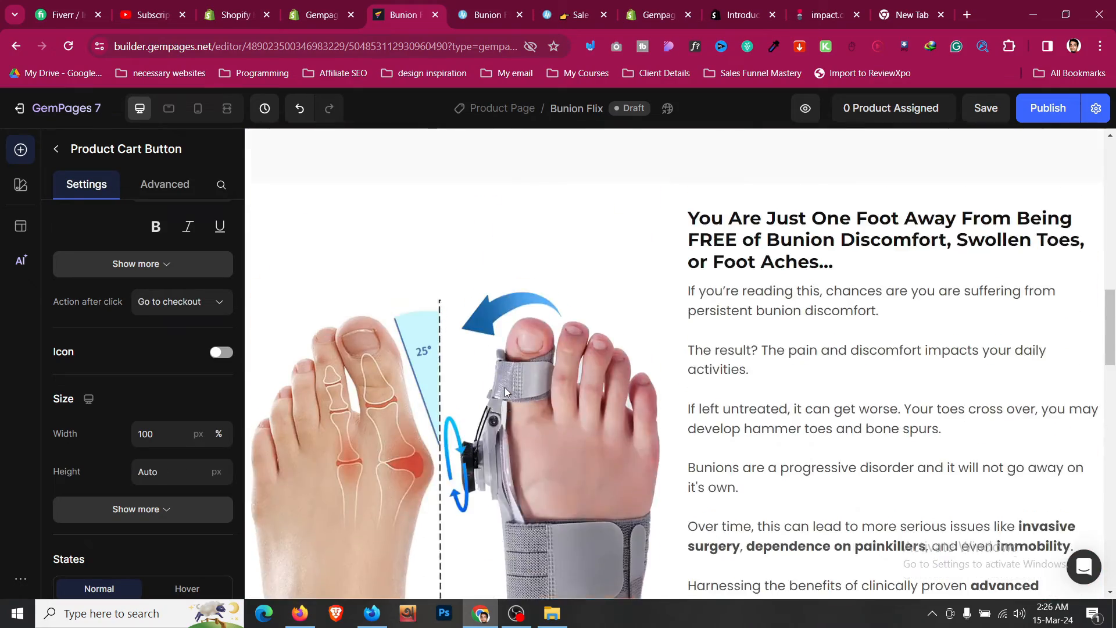
scroll(508, 393, up, 3)
scroll(511, 402, down, 20)
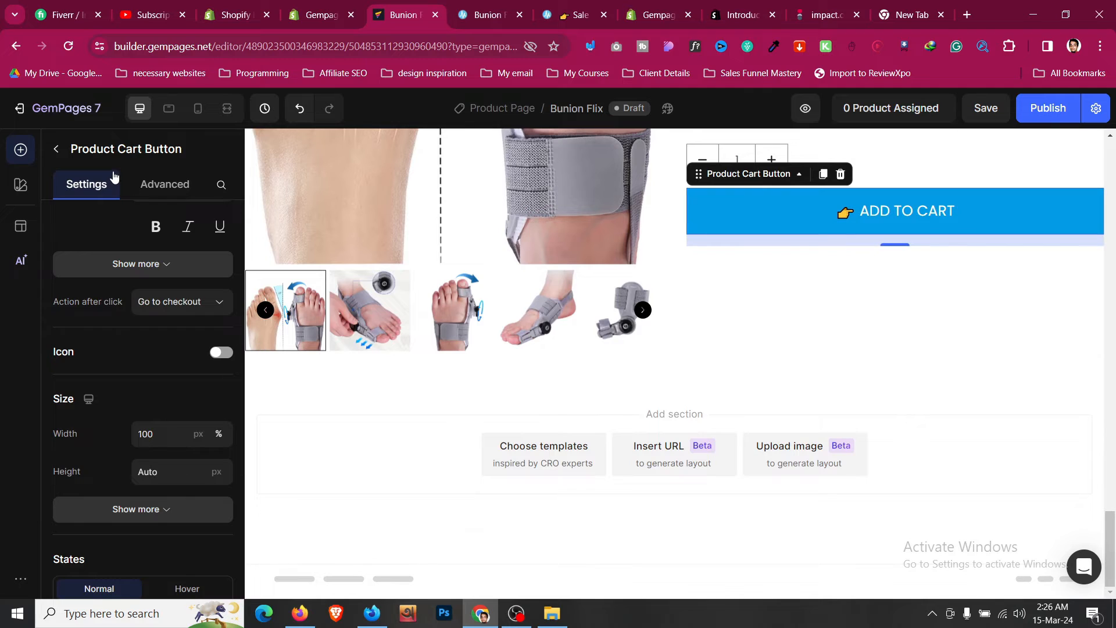
- Add a one-column row as a new section below the product section
click(62, 154)
scroll(126, 290, up, 15)
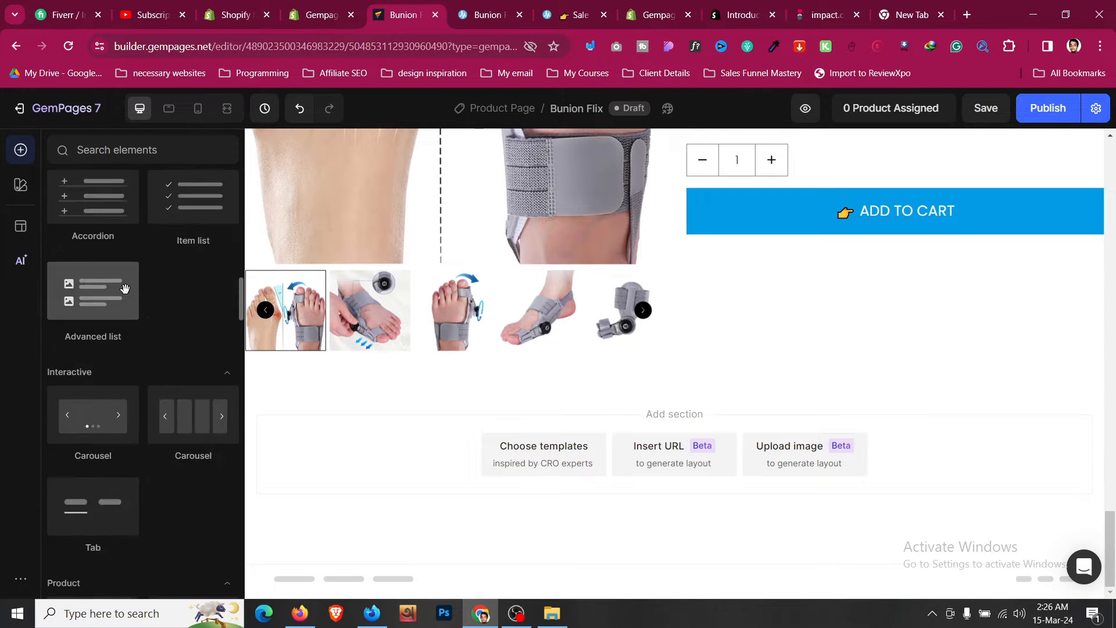
drag(102, 248, 697, 413)
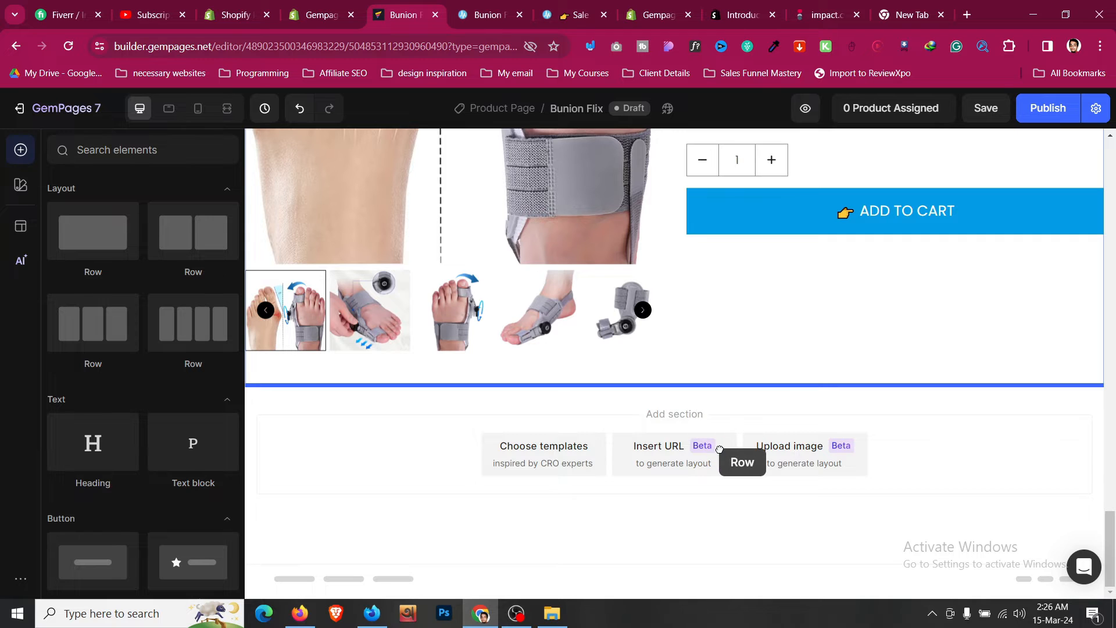
drag(720, 449, 720, 449)
- Duplicate the "You Are Just One Foot Away…" heading into the new section and center-align it
scroll(719, 399, up, 8)
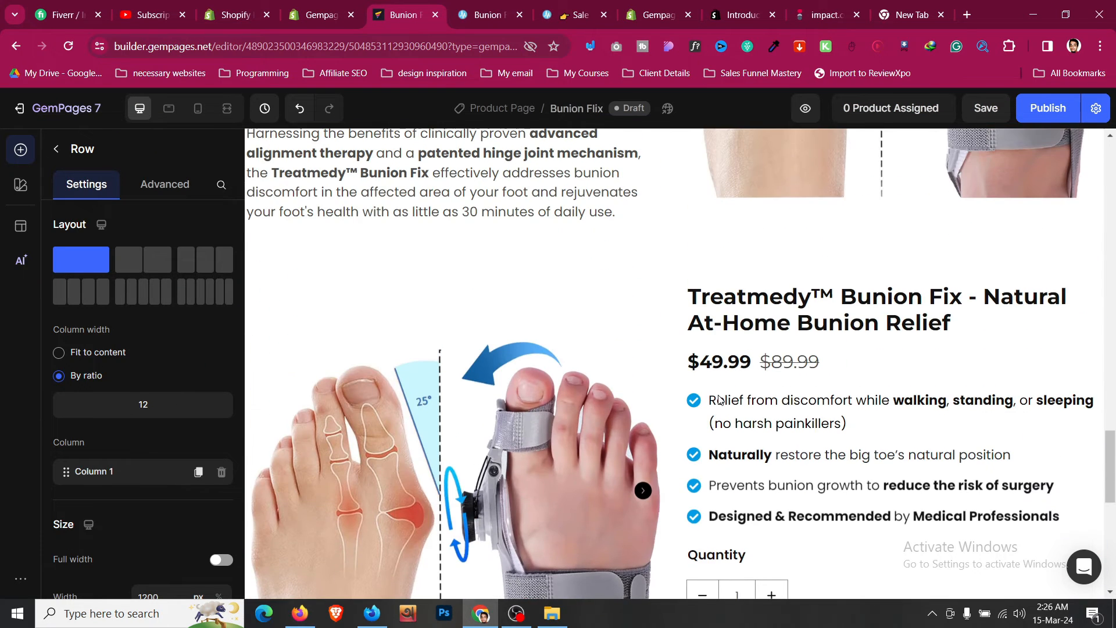
scroll(719, 399, up, 6)
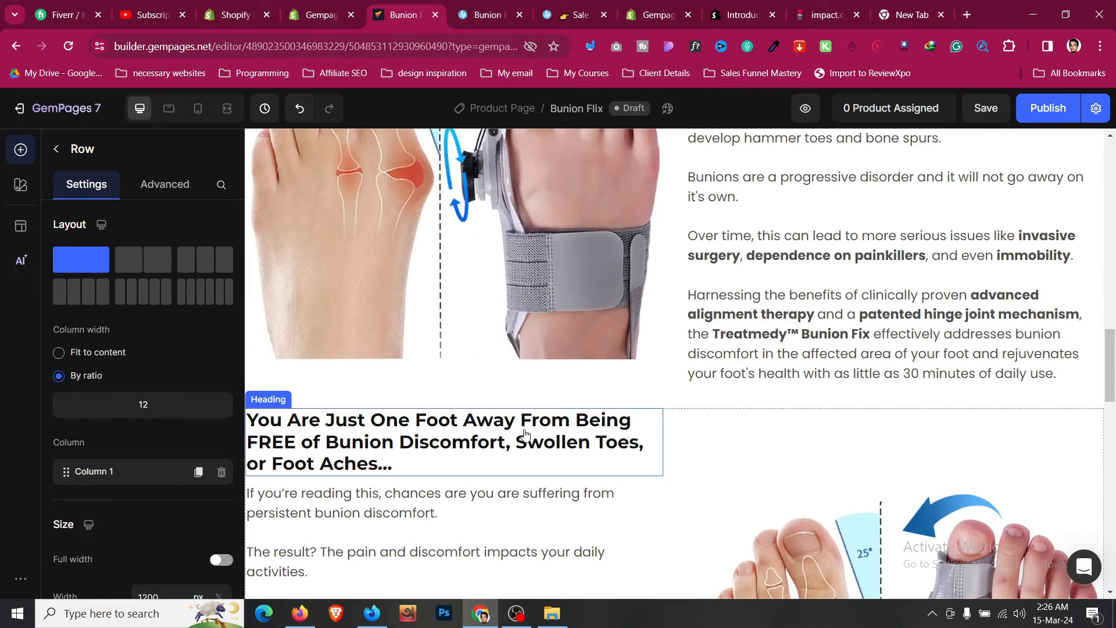
click(391, 441)
click(333, 402)
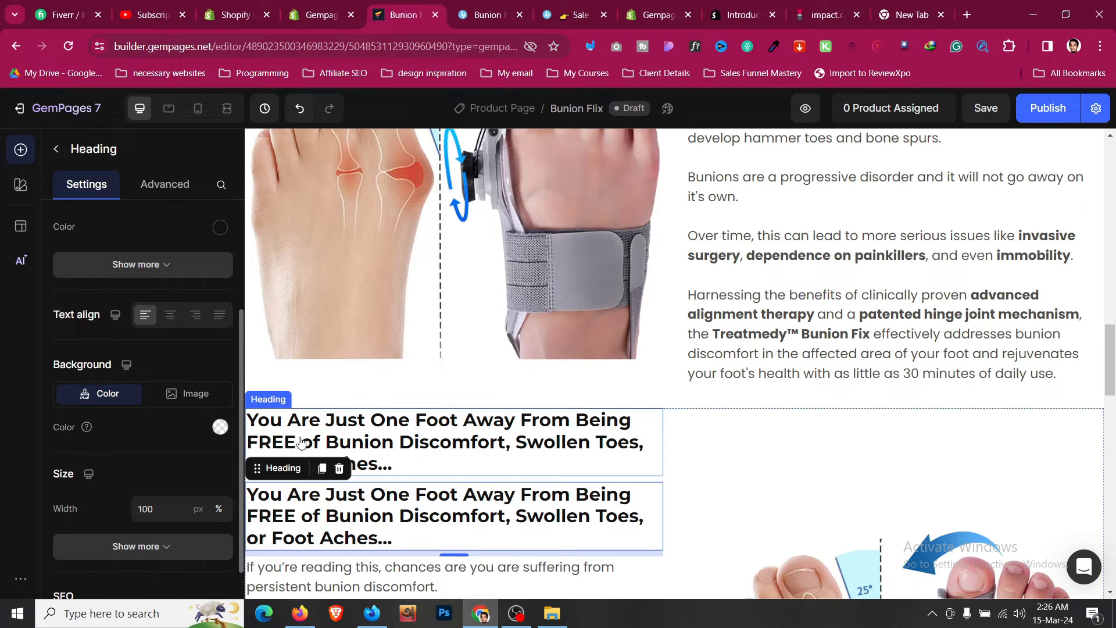
drag(285, 467, 586, 334)
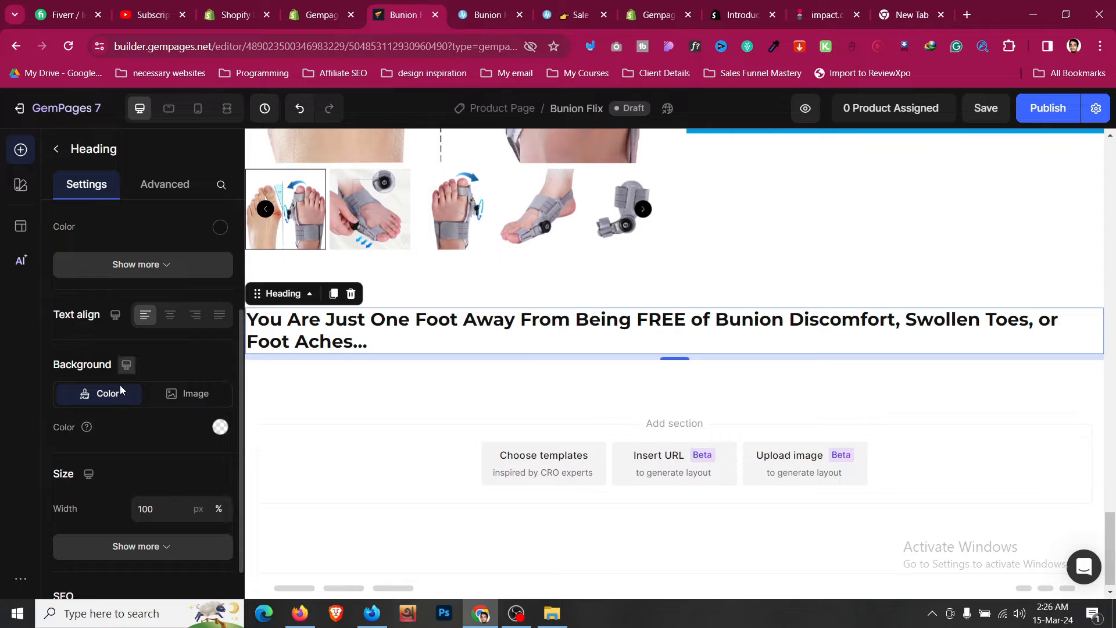
click(169, 316)
- Replace the copied heading's text with "How To Use" copied from the reference page
click(488, 15)
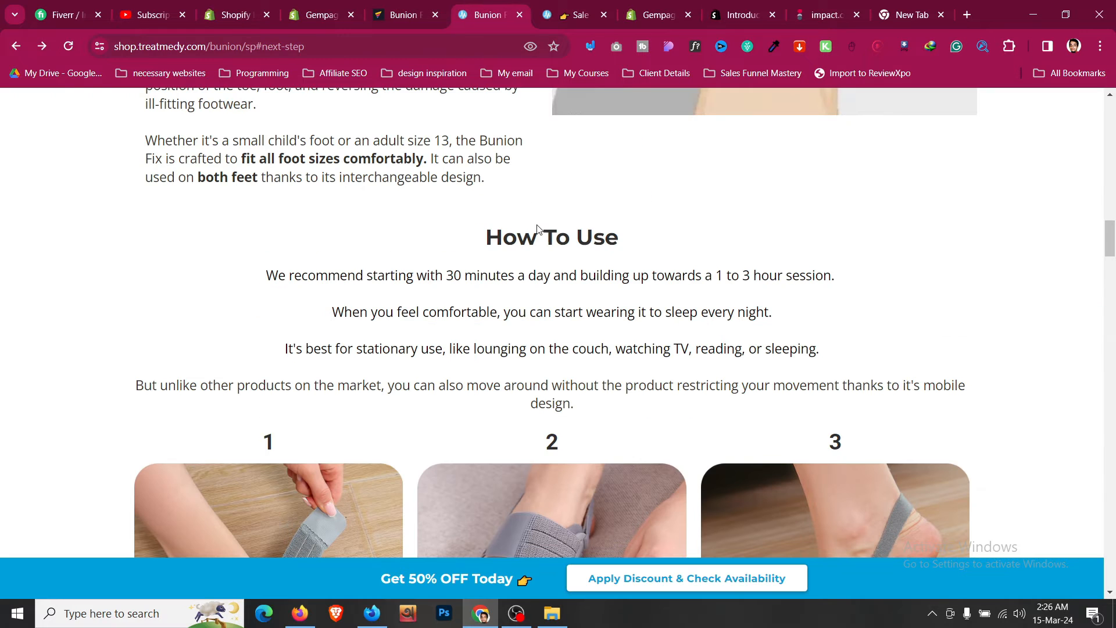
triple_click(547, 244)
key(ctrl+shift+Tab)
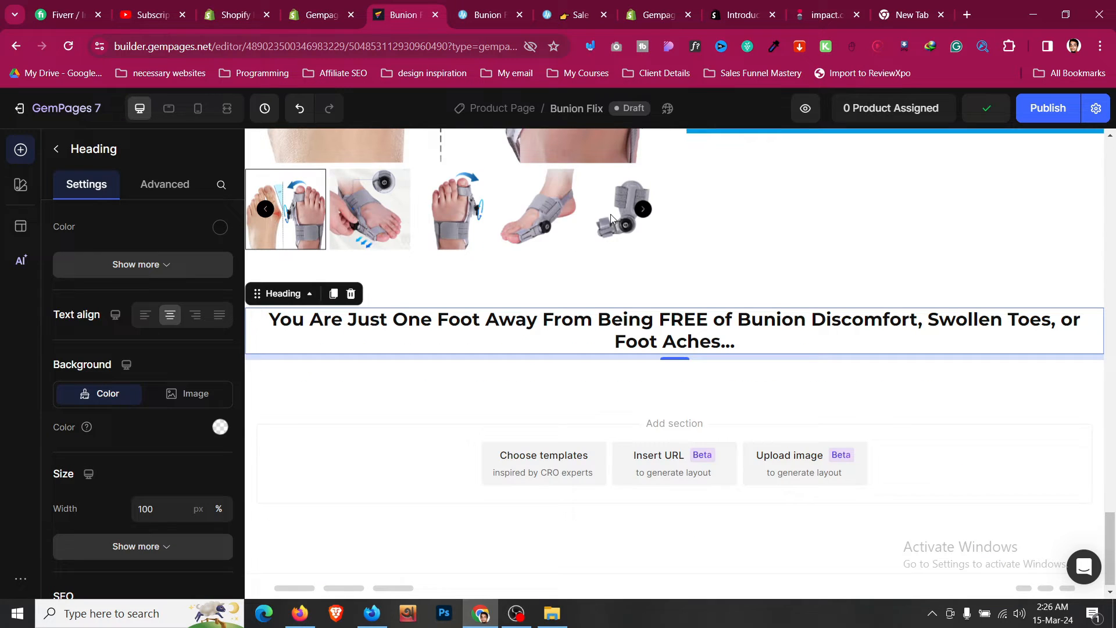
click(682, 341)
key(ctrl+a)
key(ctrl+v)
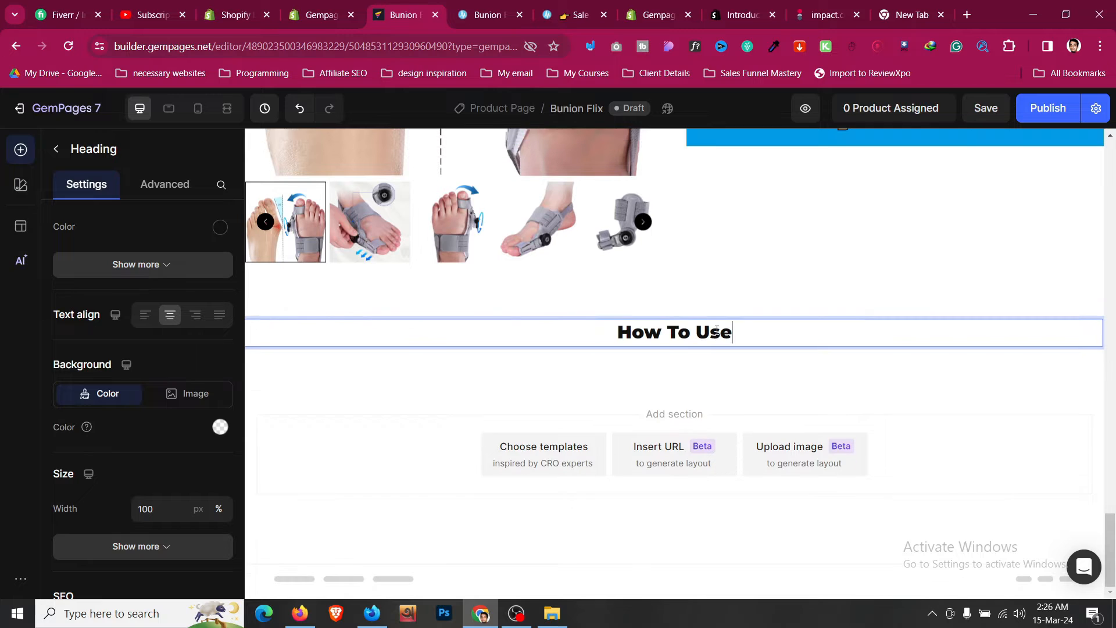
key(ctrl+a)
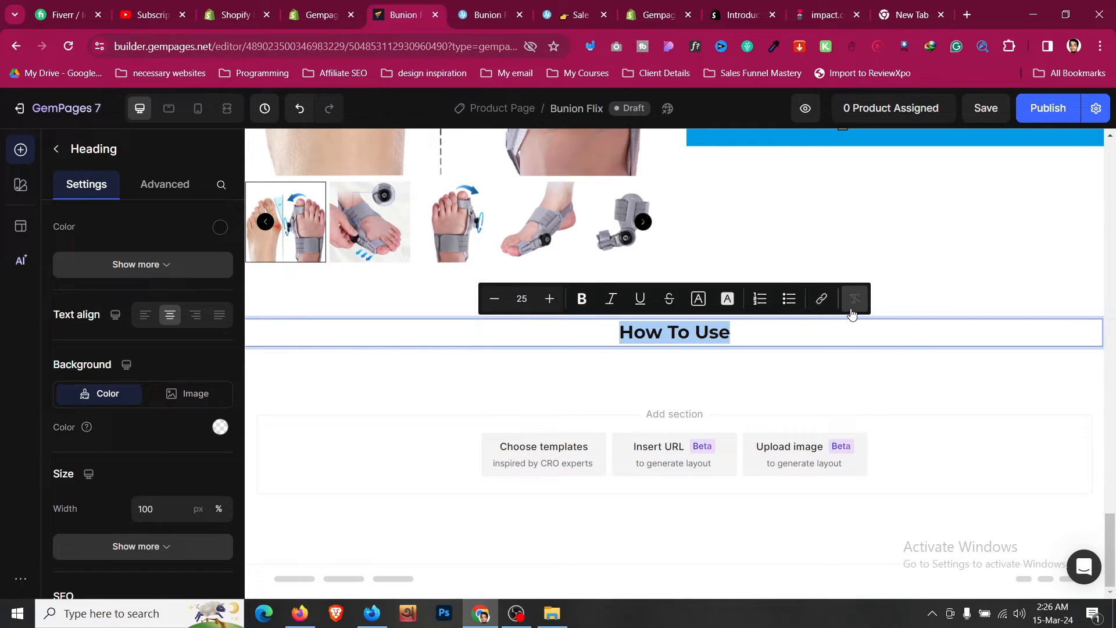
- Duplicate the bunion-discomfort paragraph text block below the How To Use heading and center-align it
click(496, 6)
click(374, 248)
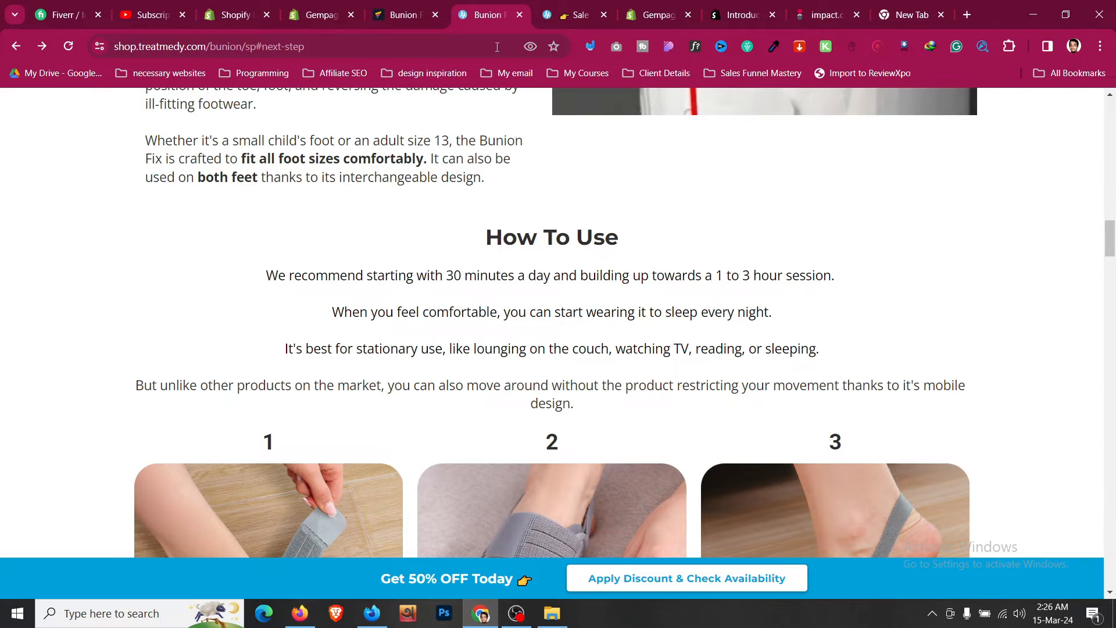
click(431, 5)
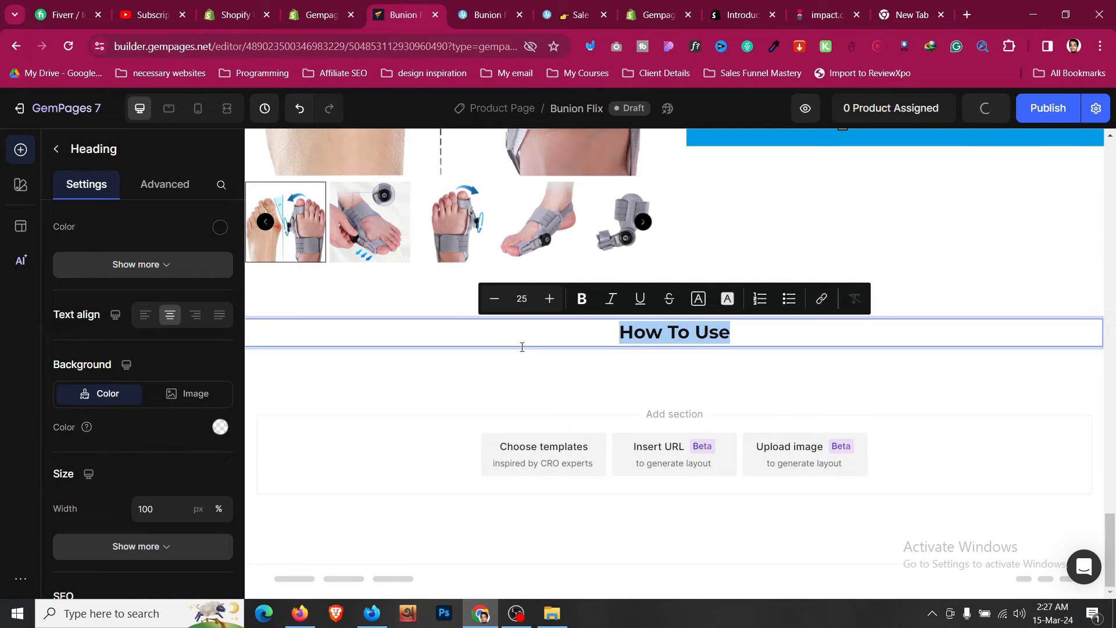
scroll(773, 342, up, 10)
scroll(773, 342, up, 2)
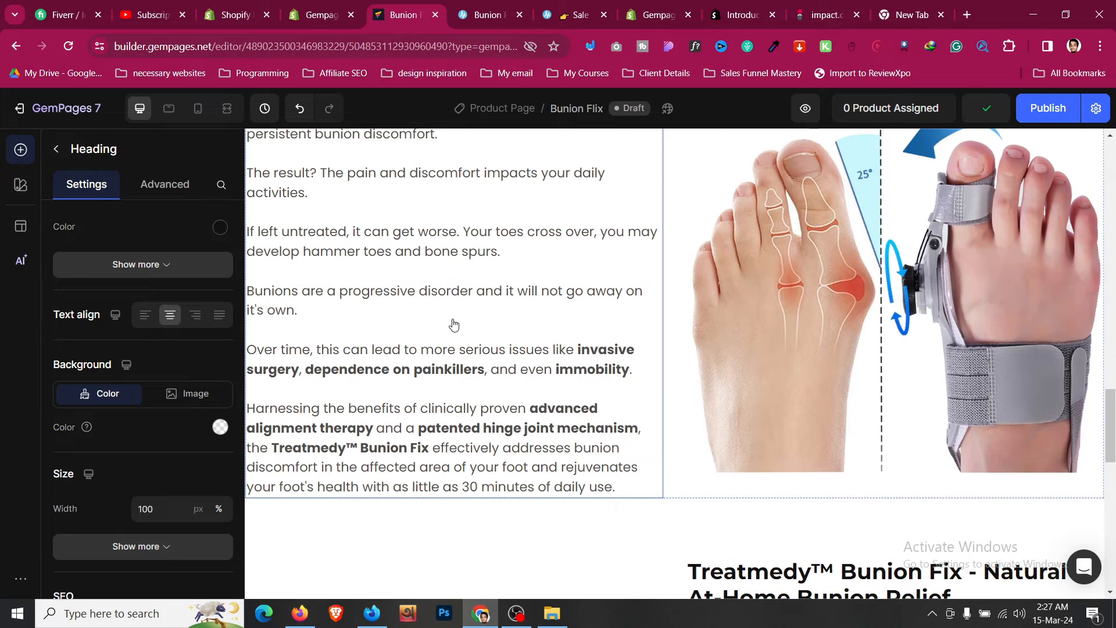
click(365, 279)
scroll(371, 355, up, 3)
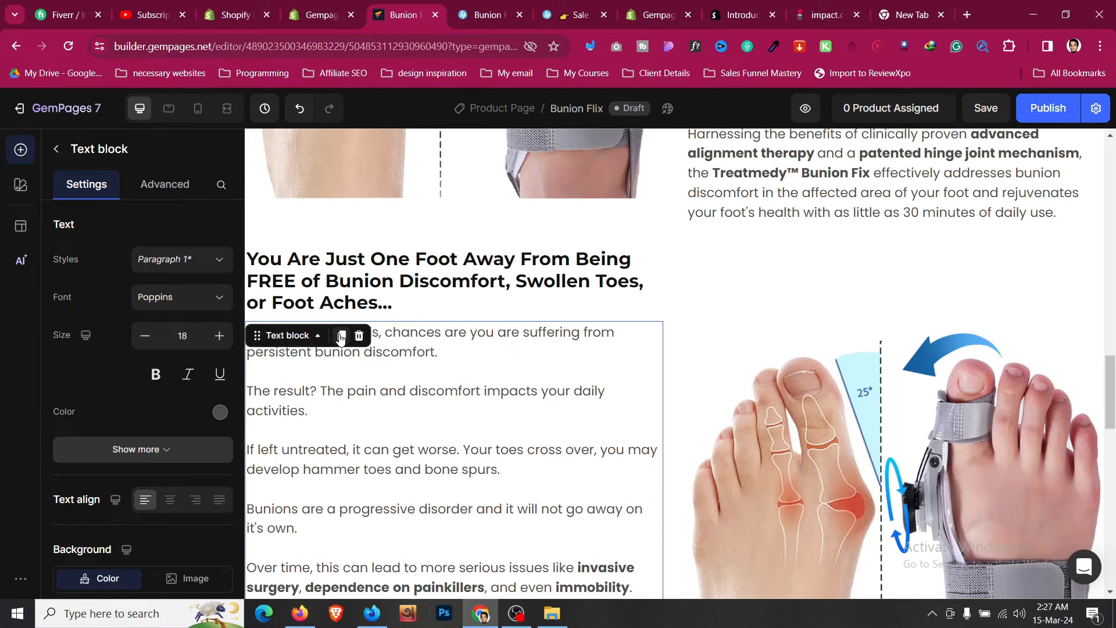
click(342, 335)
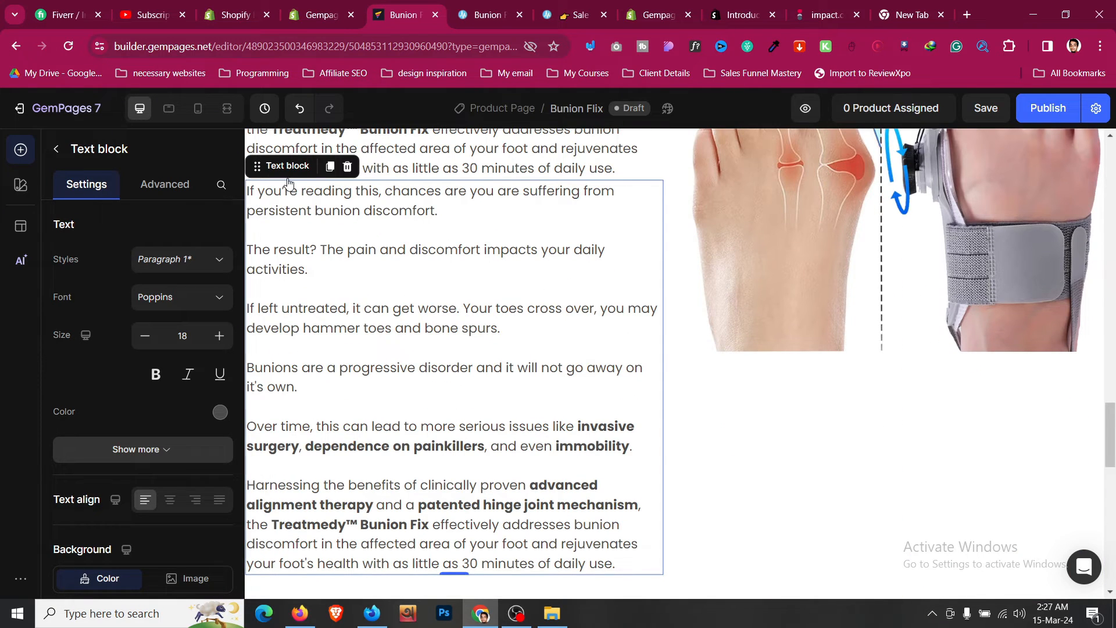
drag(286, 169, 703, 349)
click(170, 500)
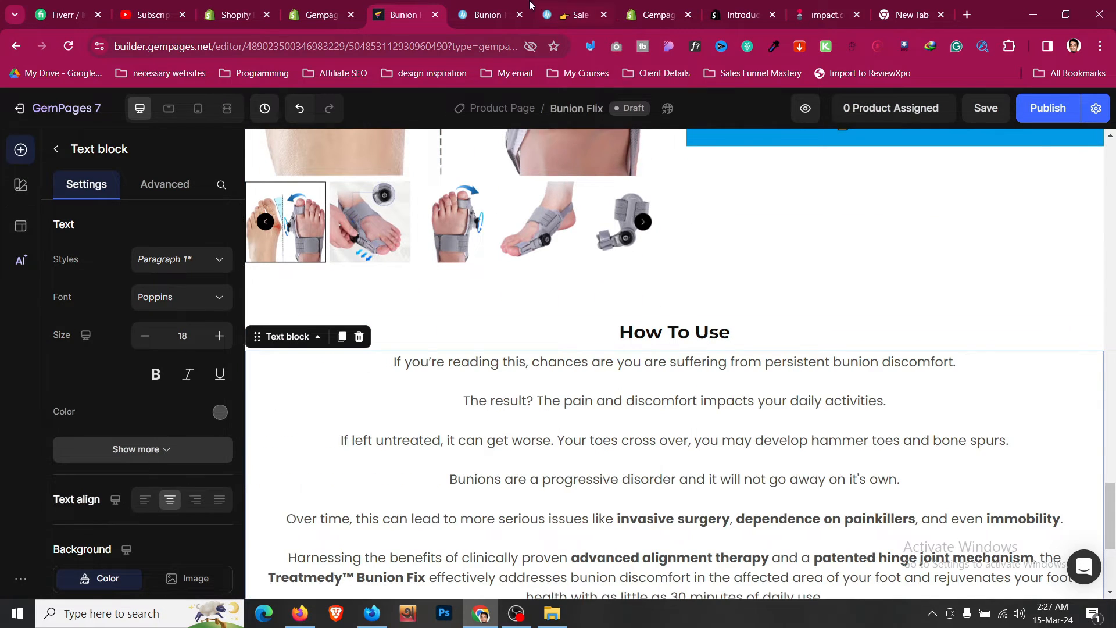
- Replace the text block's content with the four How To Use paragraphs copied from the reference page
click(528, 7)
drag(265, 278, 646, 377)
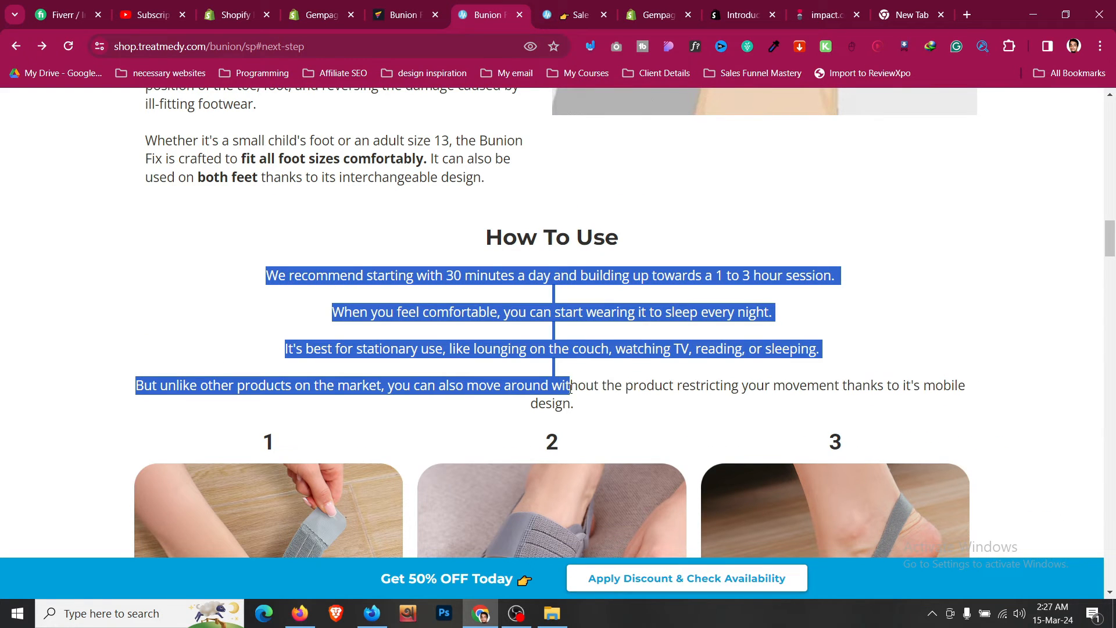
drag(571, 388, 584, 404)
click(430, 7)
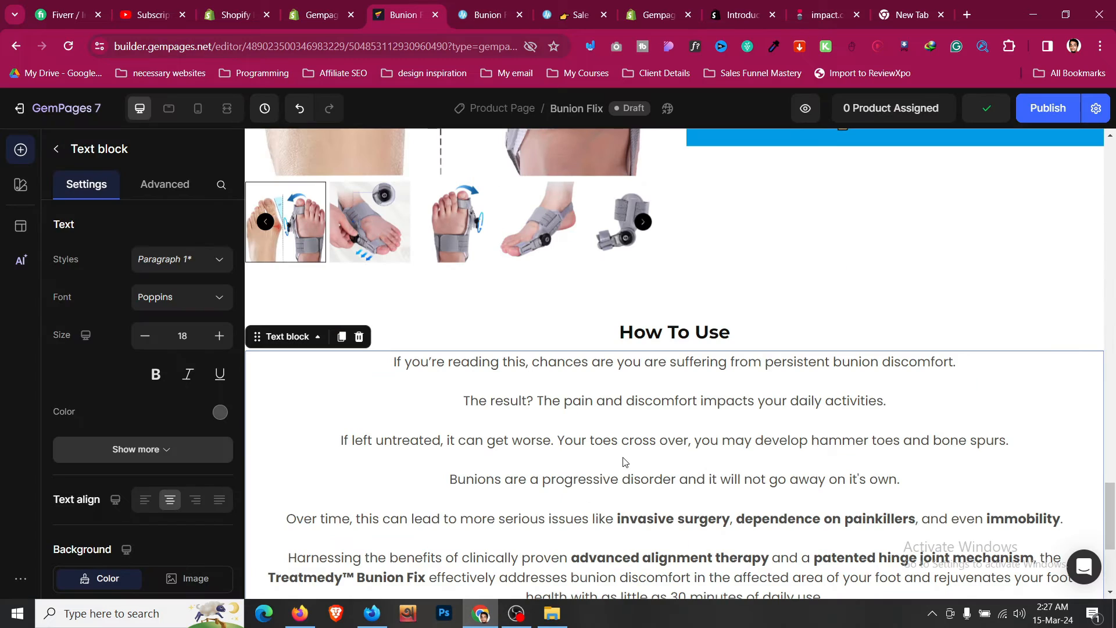
key(ctrl+a)
key(ctrl+v)
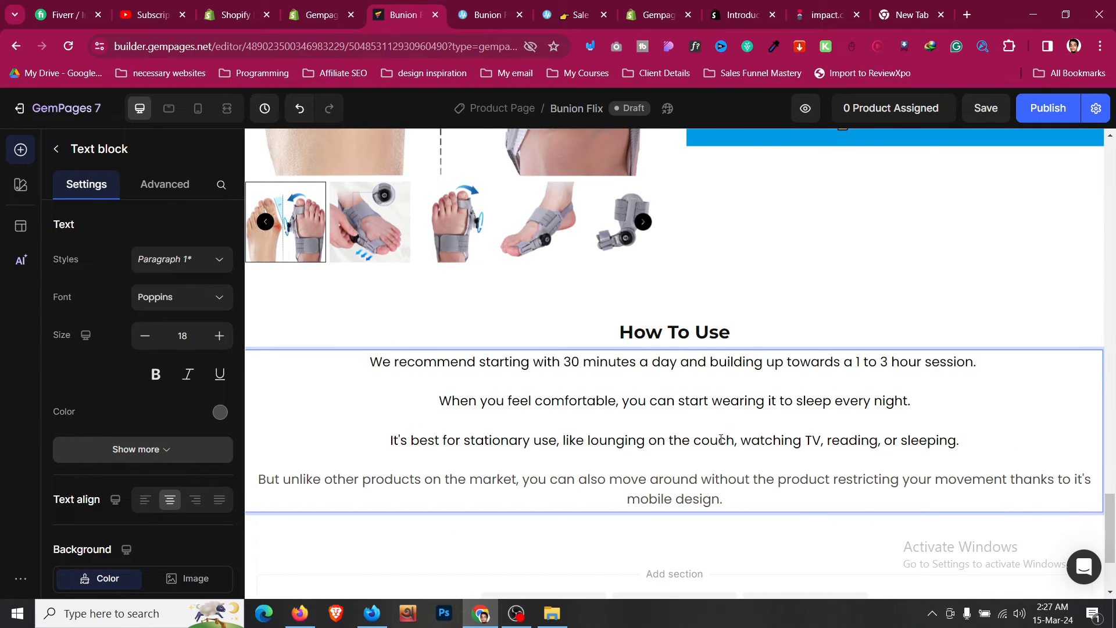
- Set the How To Use text block's color to 121212
key(ctrl+a)
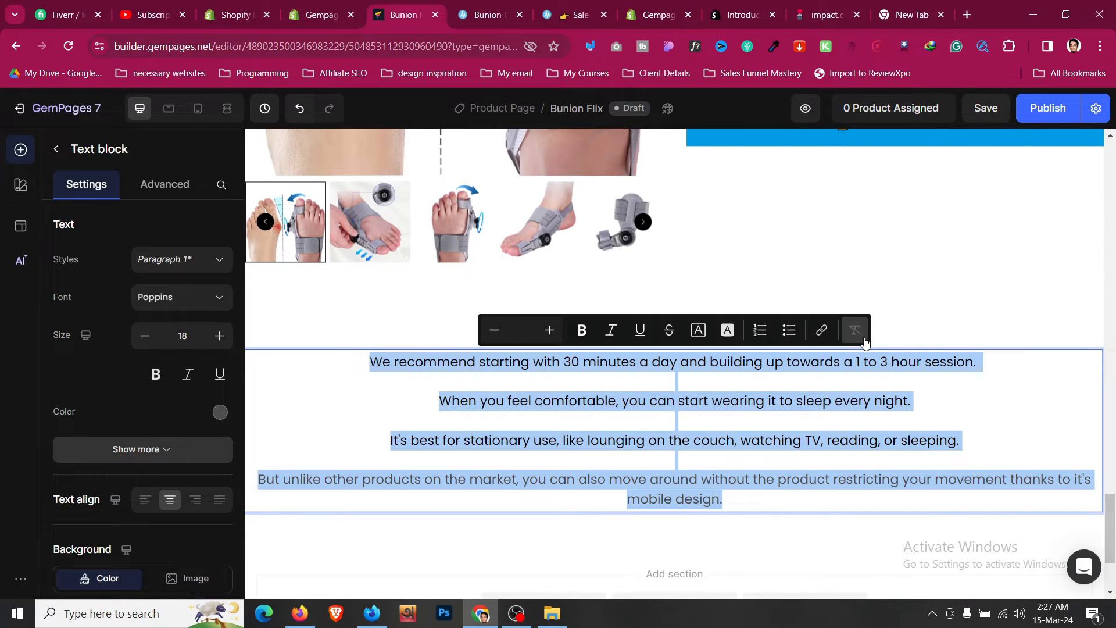
click(759, 435)
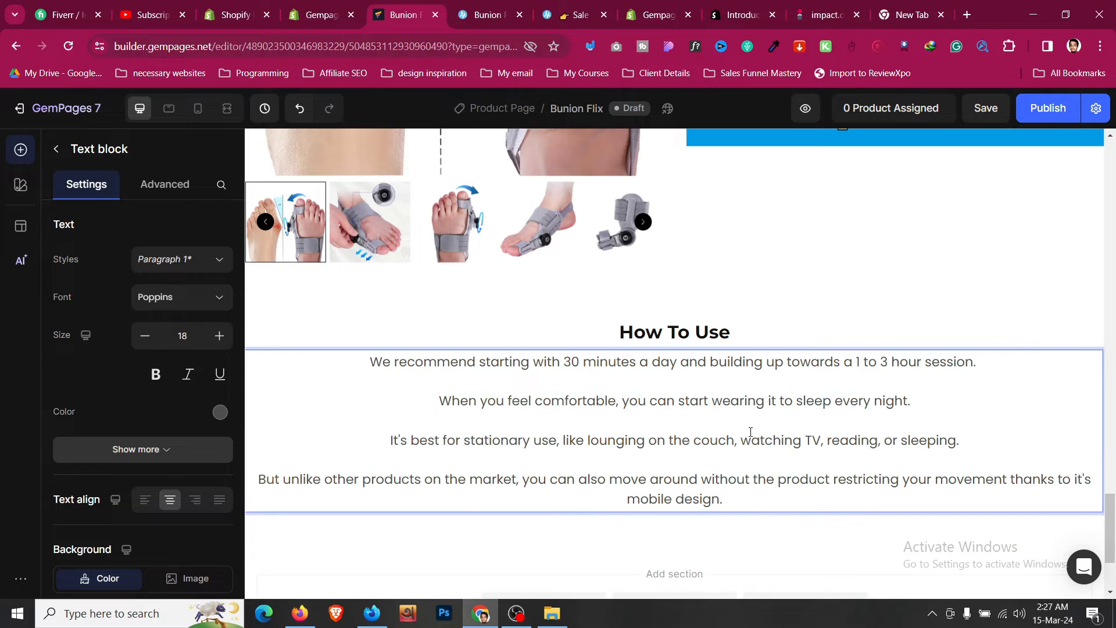
key(ctrl+a)
click(220, 411)
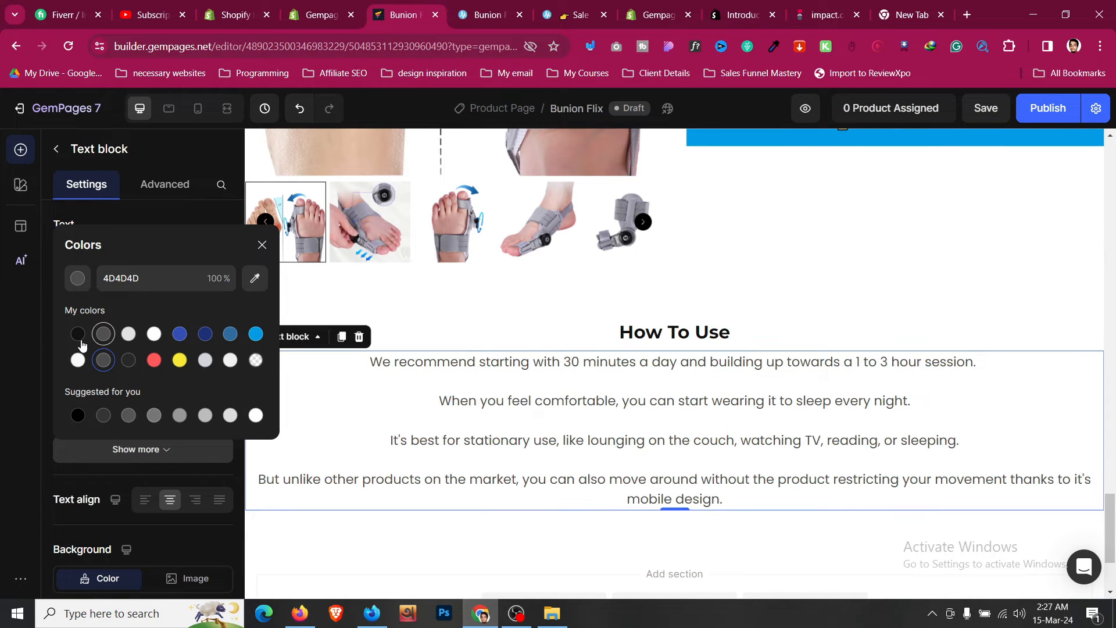
click(78, 334)
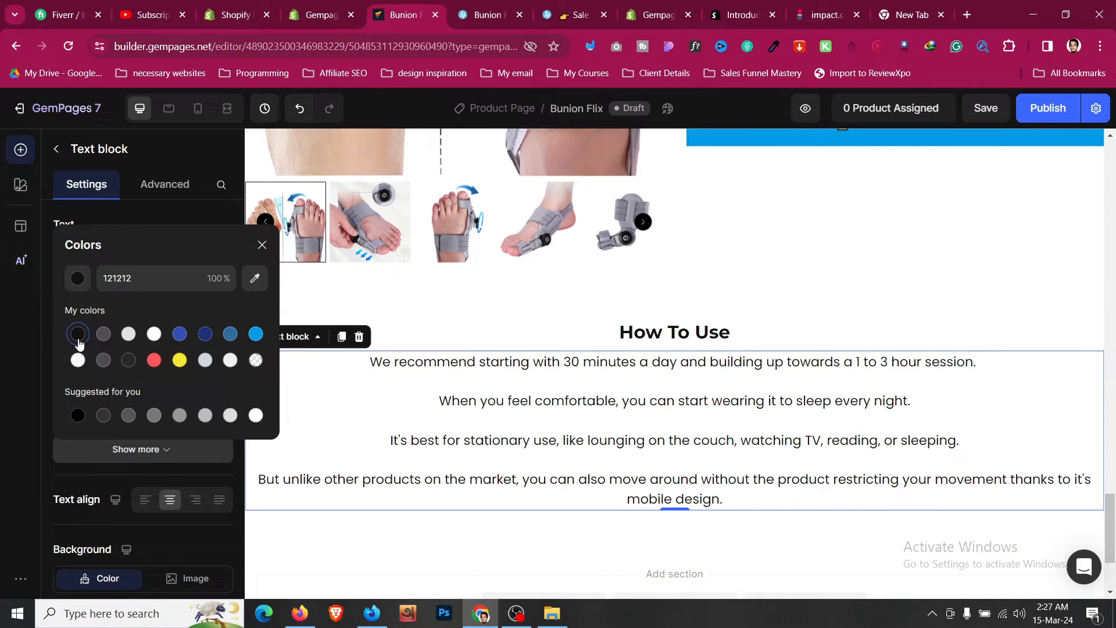
click(760, 529)
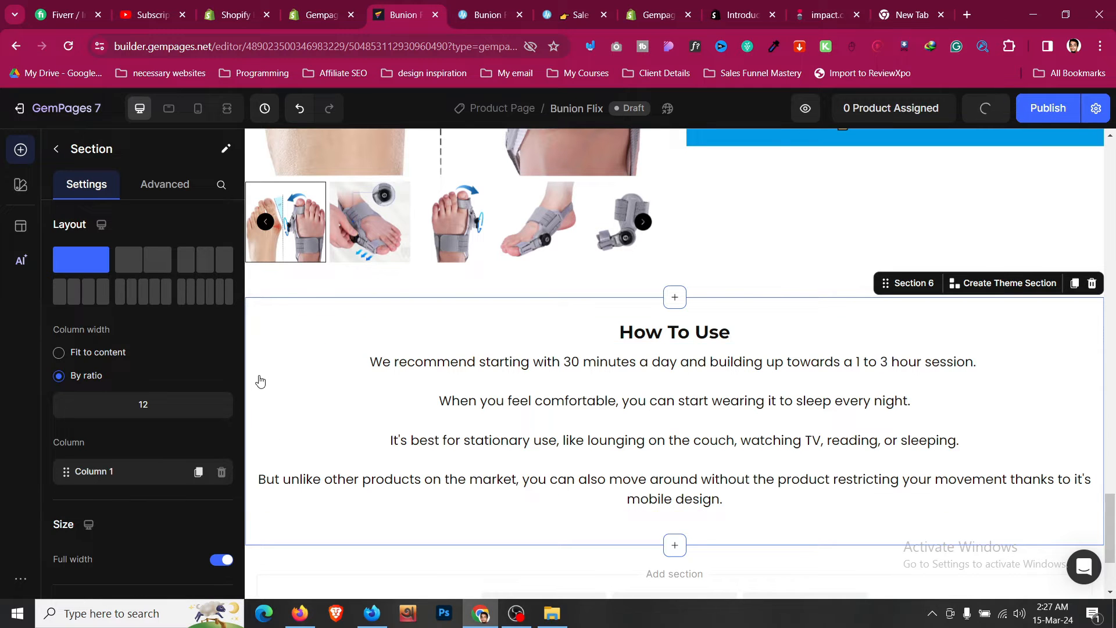
- Select the How To Use section's row and set its width to 750 px
right_click(446, 343)
mouse_move(490, 365)
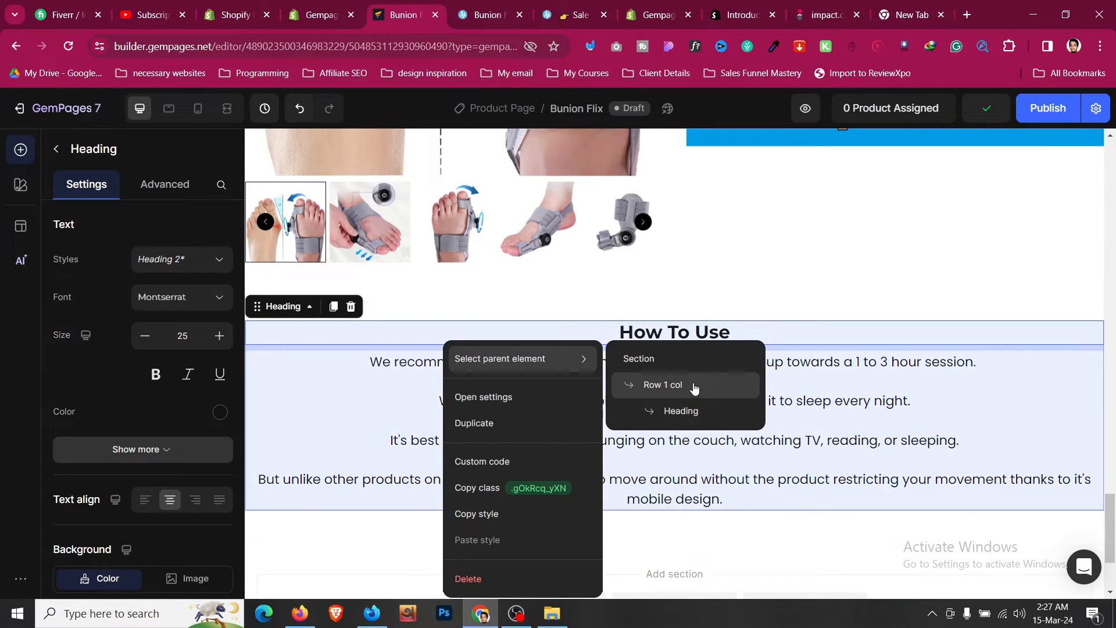
click(686, 385)
scroll(182, 447, down, 3)
click(180, 415)
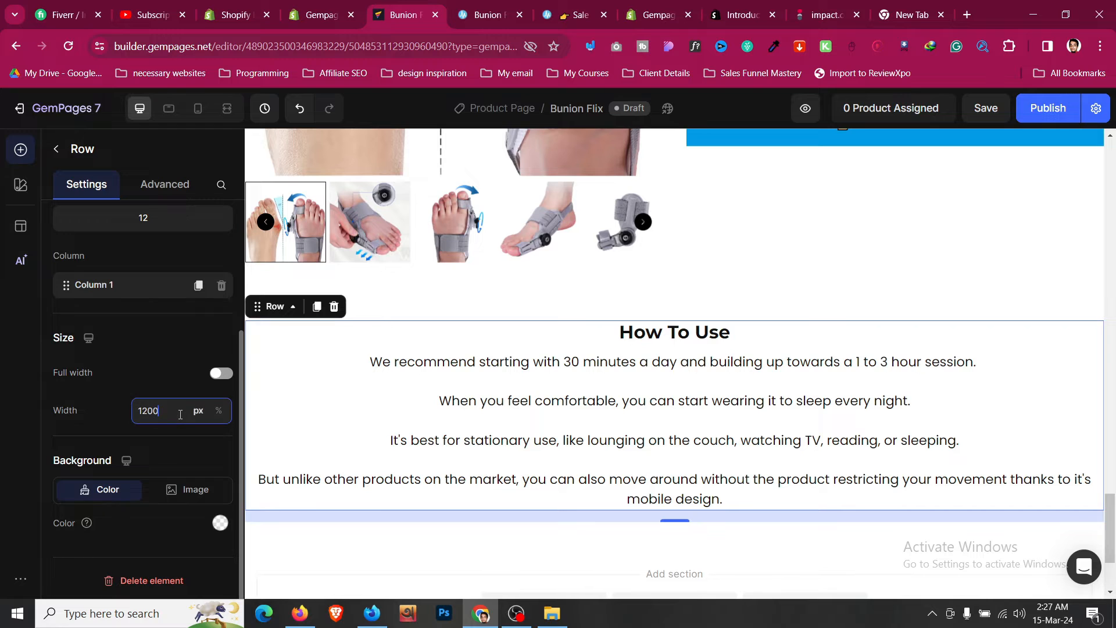
text(750)
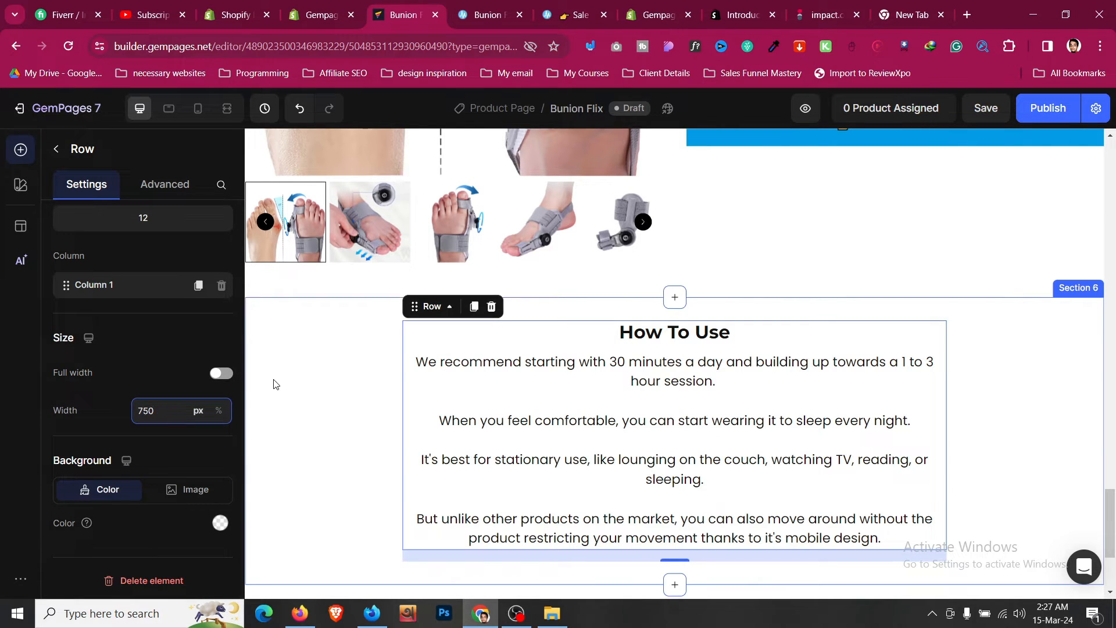
- Increase the How To Use heading's font size to 30
click(294, 379)
scroll(297, 378, down, 3)
click(637, 194)
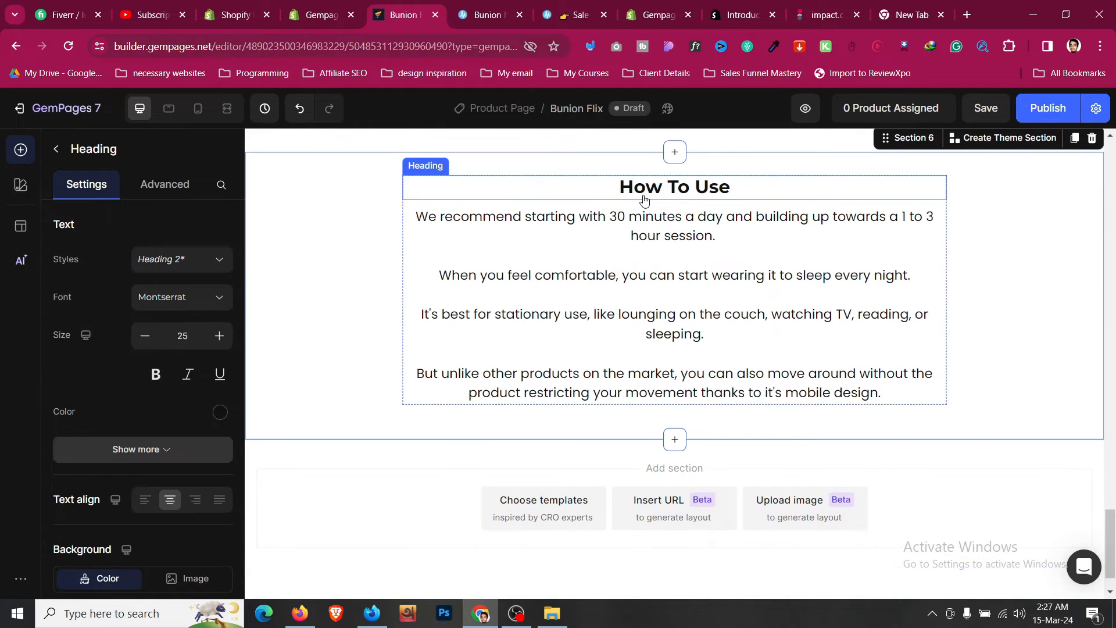
click(219, 337)
click(220, 338)
click(220, 337)
click(219, 337)
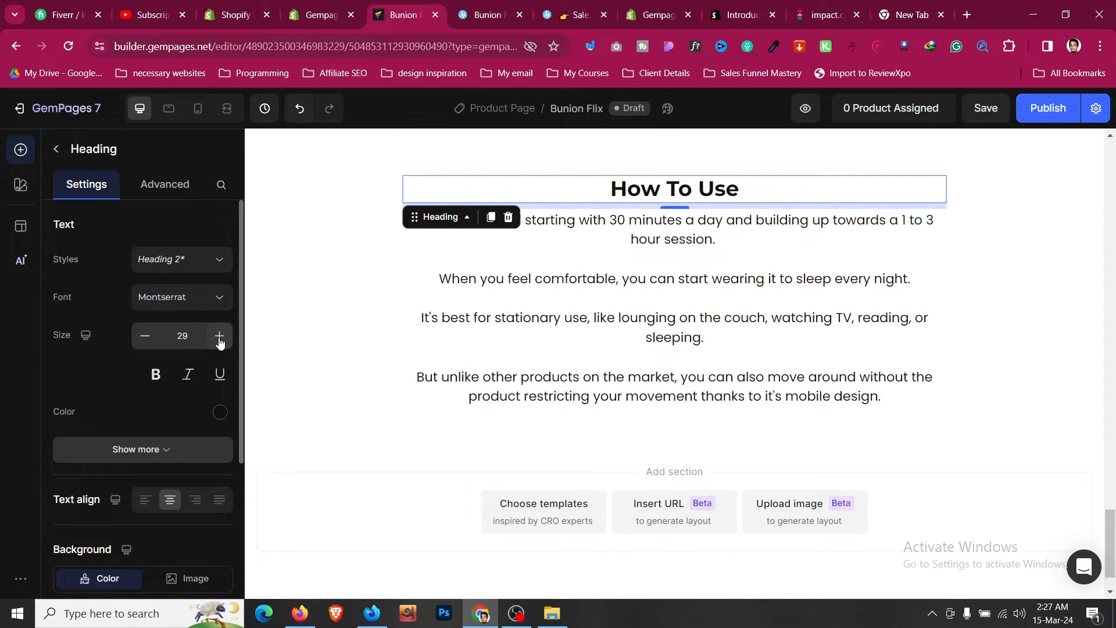
click(219, 337)
- Enlarge the 'Over 50,000+ Real Satisfied Customers' heading's font size to 31
scroll(382, 350, up, 15)
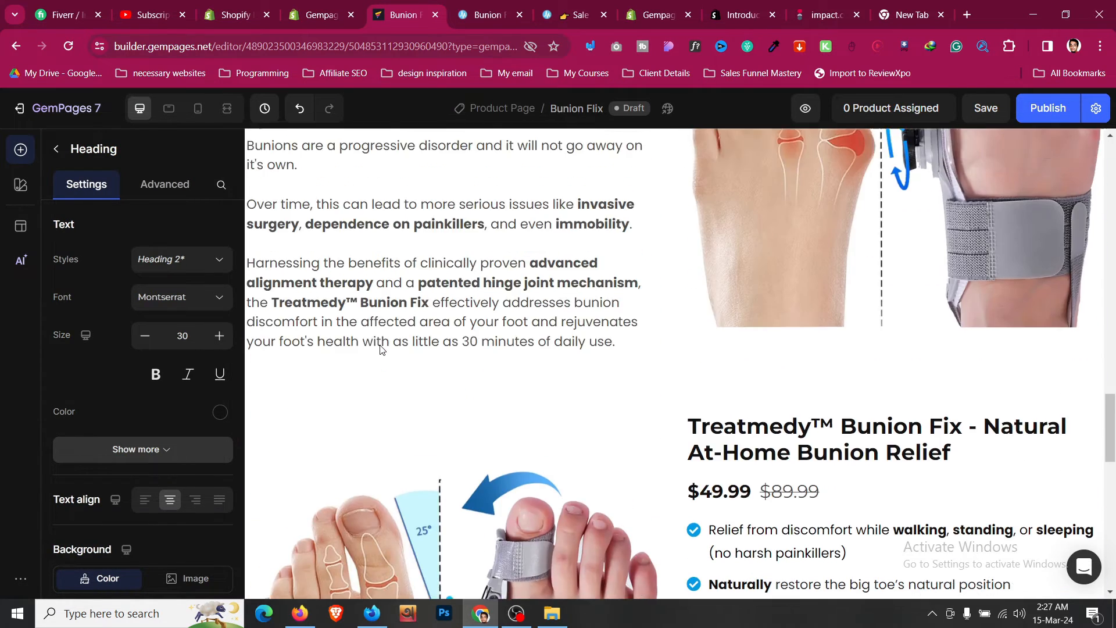
scroll(379, 345, up, 5)
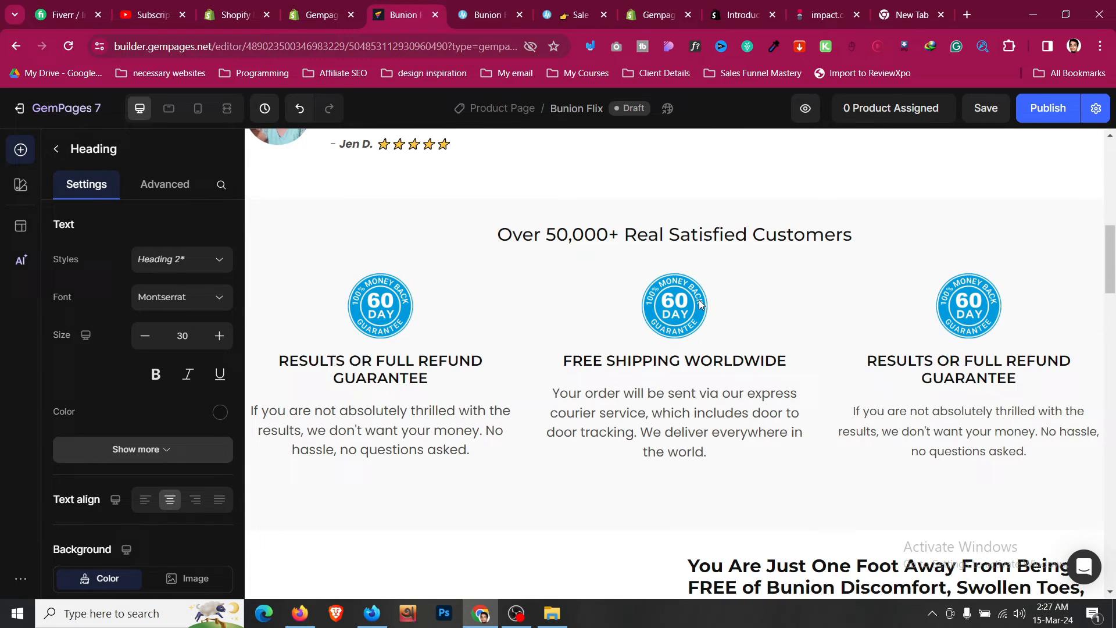
click(718, 245)
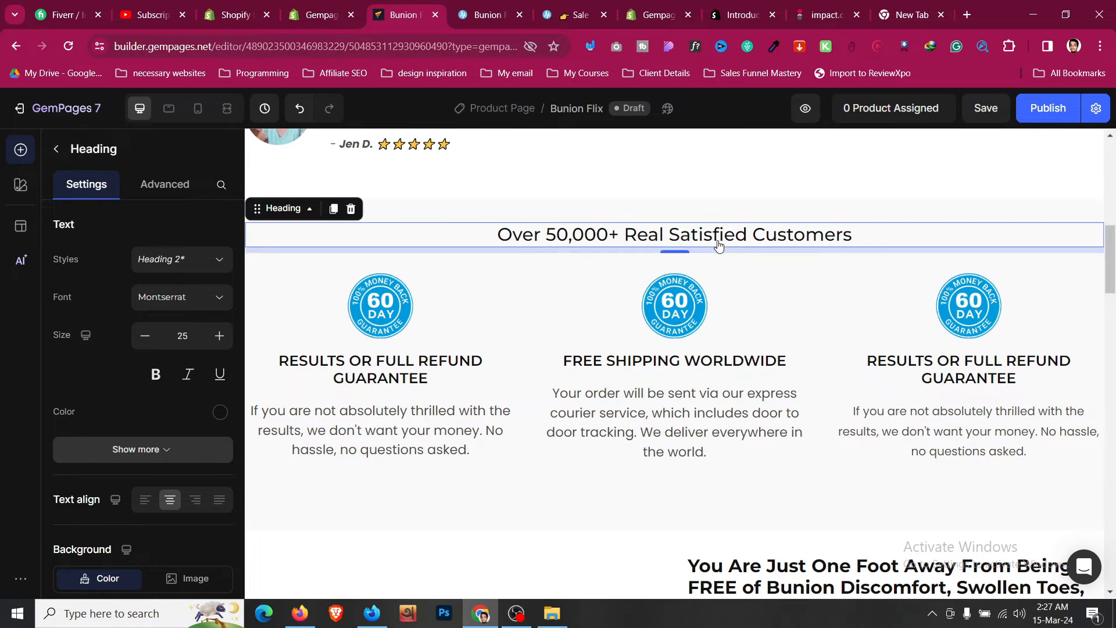
click(221, 337)
click(221, 338)
click(221, 337)
click(221, 337)
click(221, 337)
click(220, 337)
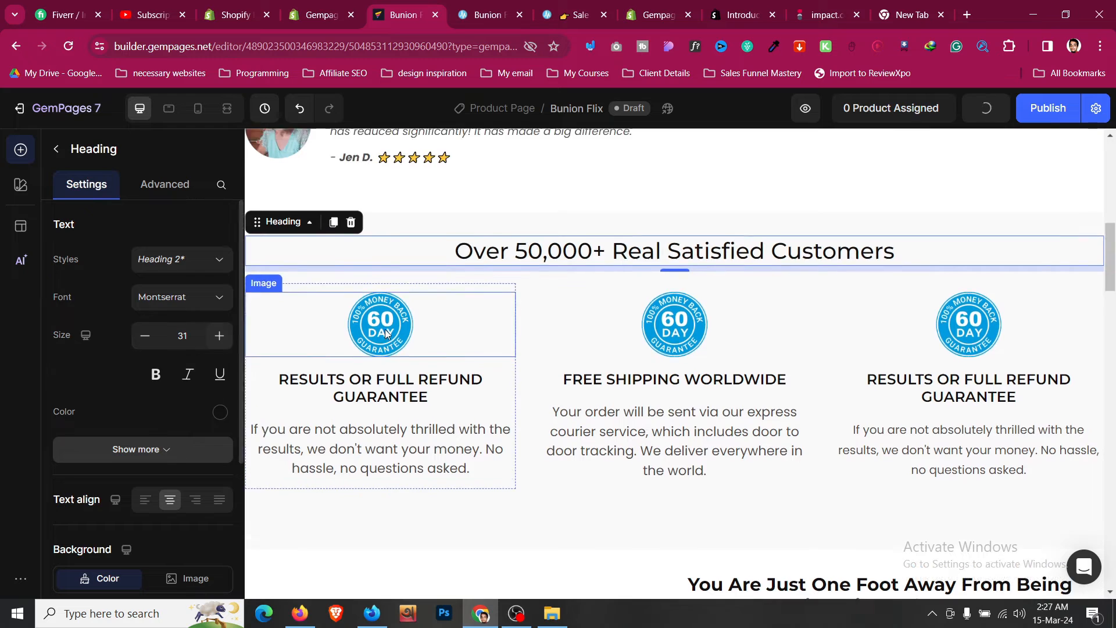
- Compare with the hero heading's size and reduce the 'Over 50,000+ Real Satisfied Customers' heading to 30
scroll(407, 291, up, 10)
click(314, 257)
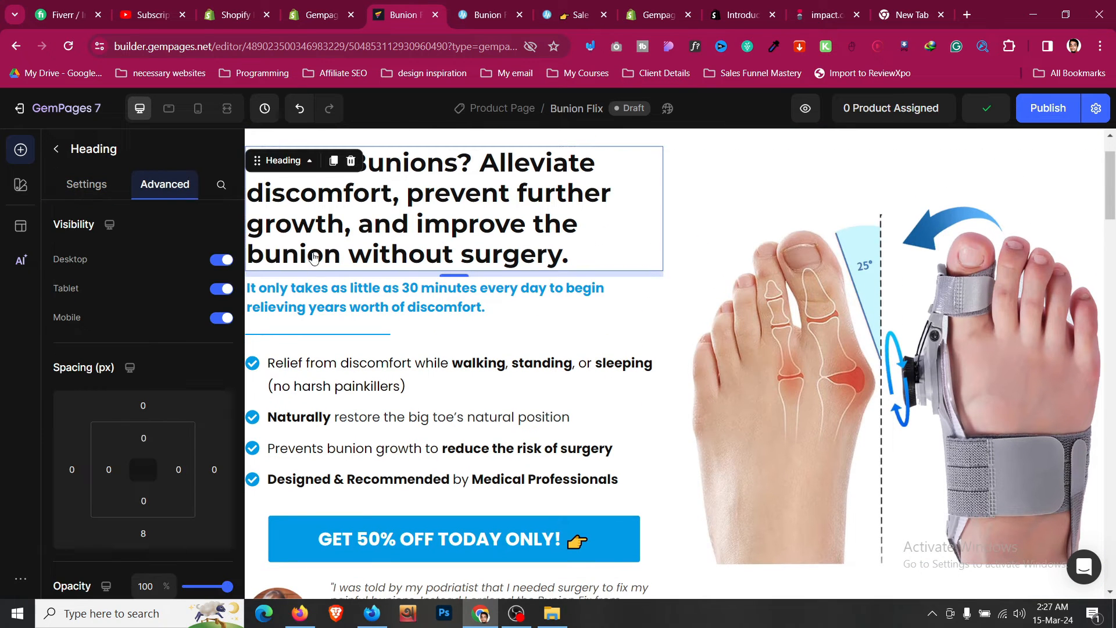
click(87, 185)
scroll(512, 317, down, 8)
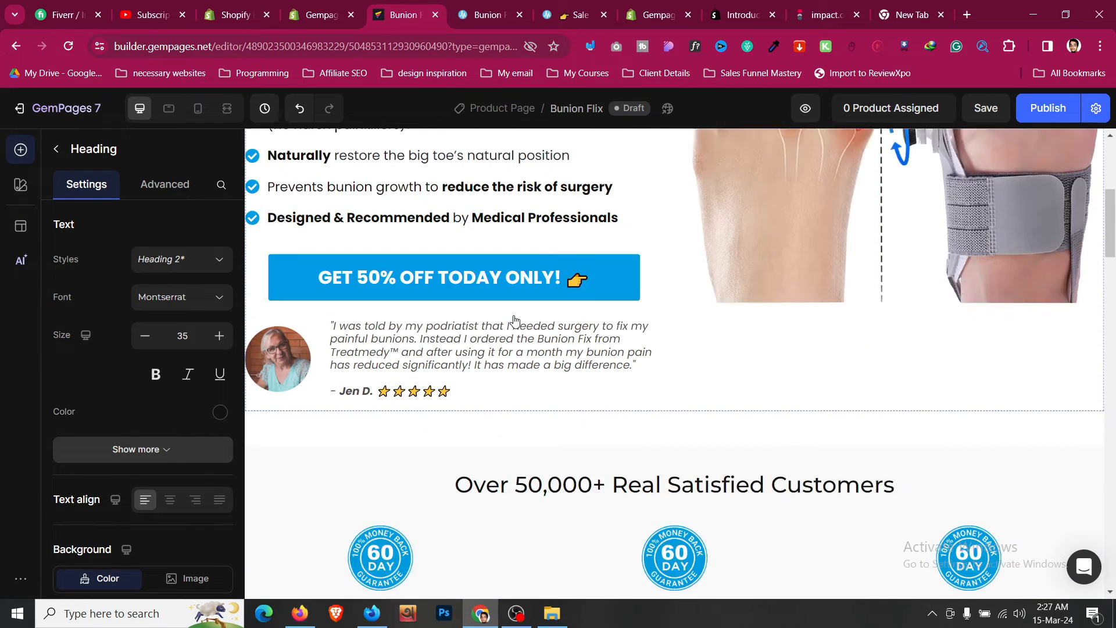
click(541, 308)
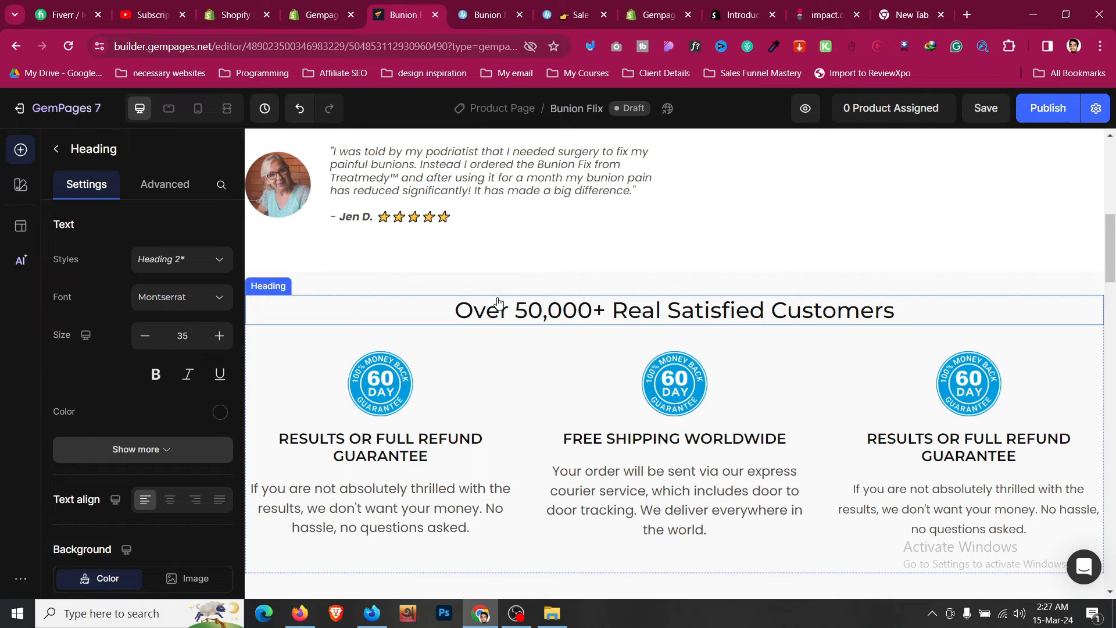
click(145, 335)
- Compare the How To Use section with the reference page's How To Use section
scroll(595, 336, down, 15)
scroll(598, 359, down, 10)
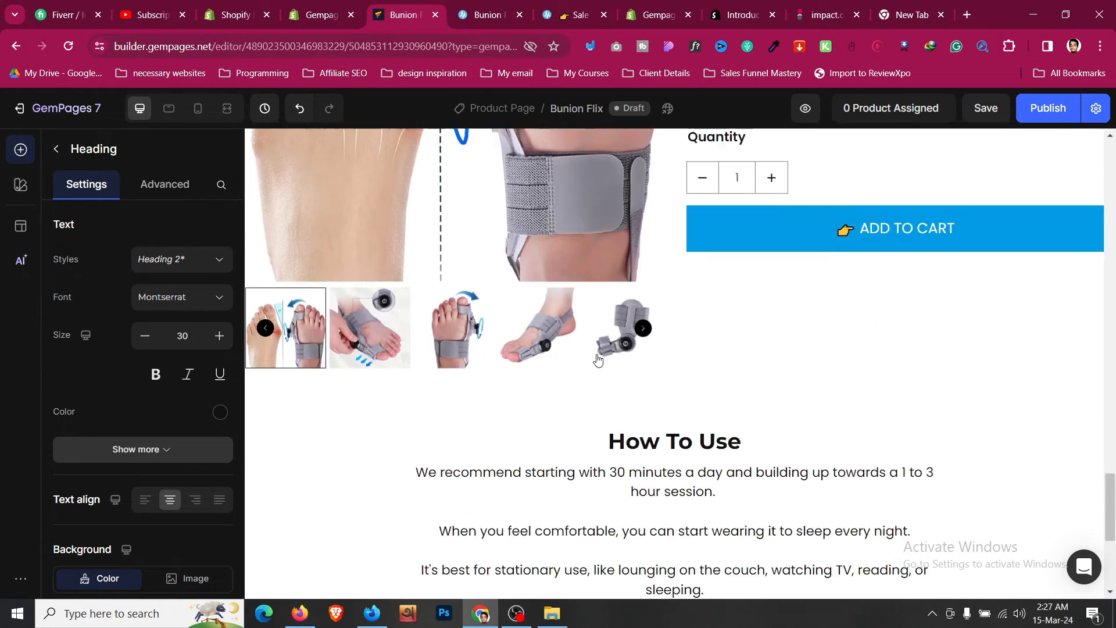
click(693, 205)
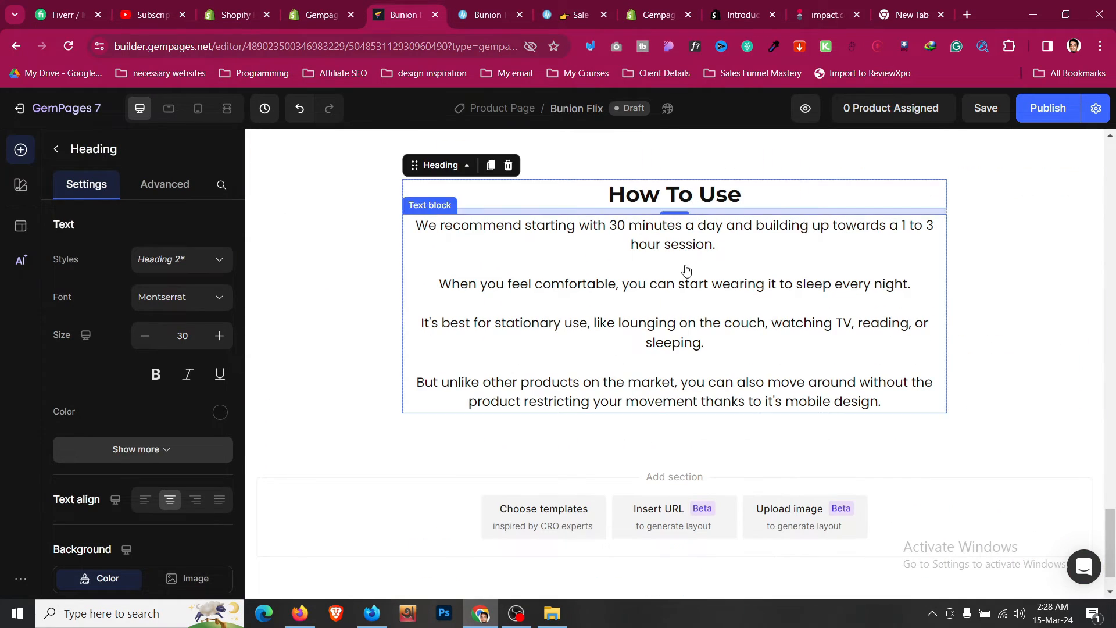
key(ctrl+Tab)
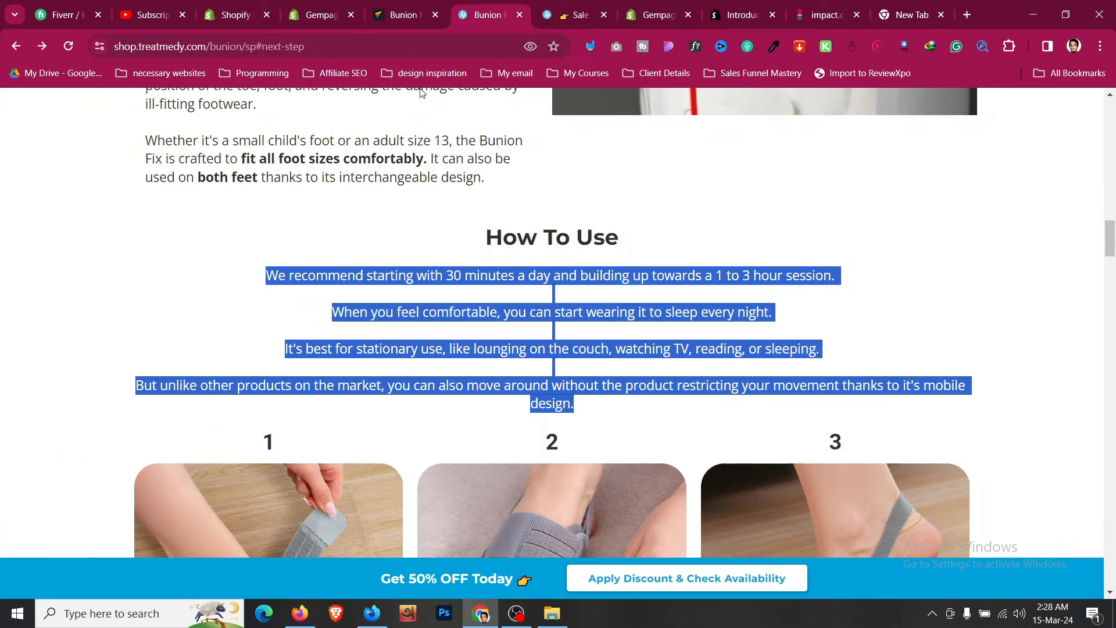
scroll(349, 263, down, 4)
scroll(348, 259, down, 2)
click(433, 5)
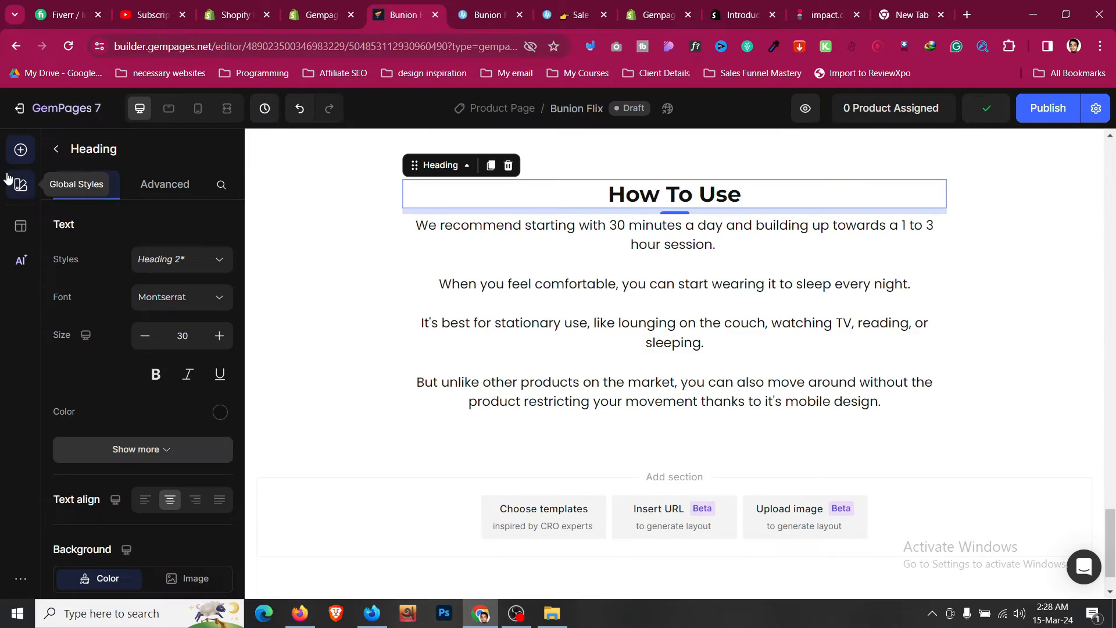
- Place a copy of the three-column guarantee row in a new section below the How To Use section
scroll(592, 215, up, 10)
scroll(590, 226, up, 10)
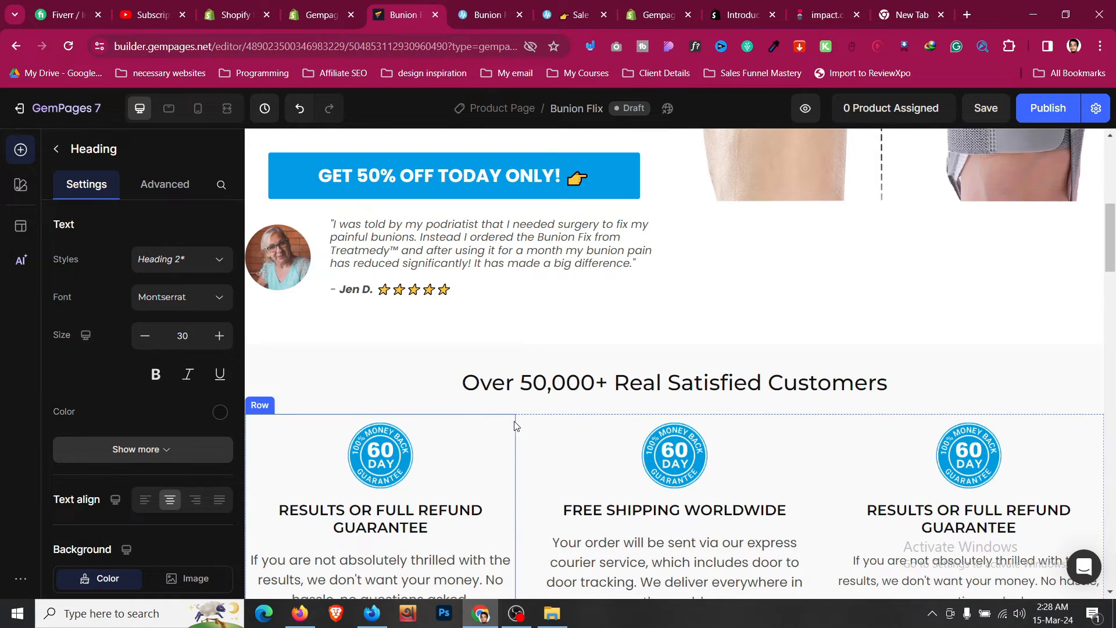
click(524, 425)
scroll(524, 421, down, 3)
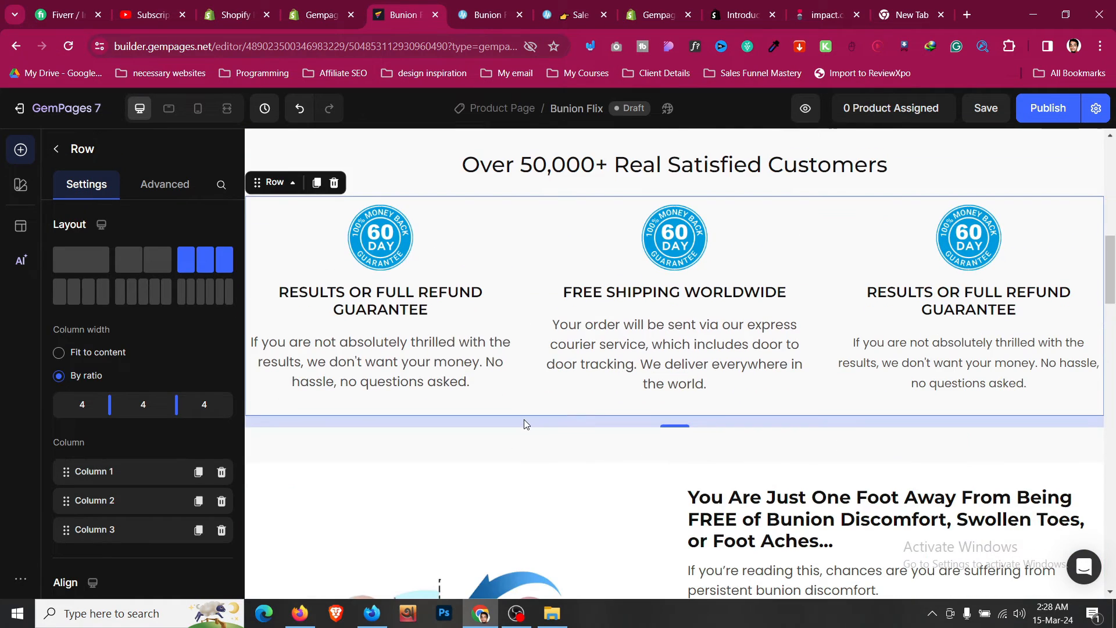
scroll(496, 398, down, 5)
scroll(496, 398, up, 7)
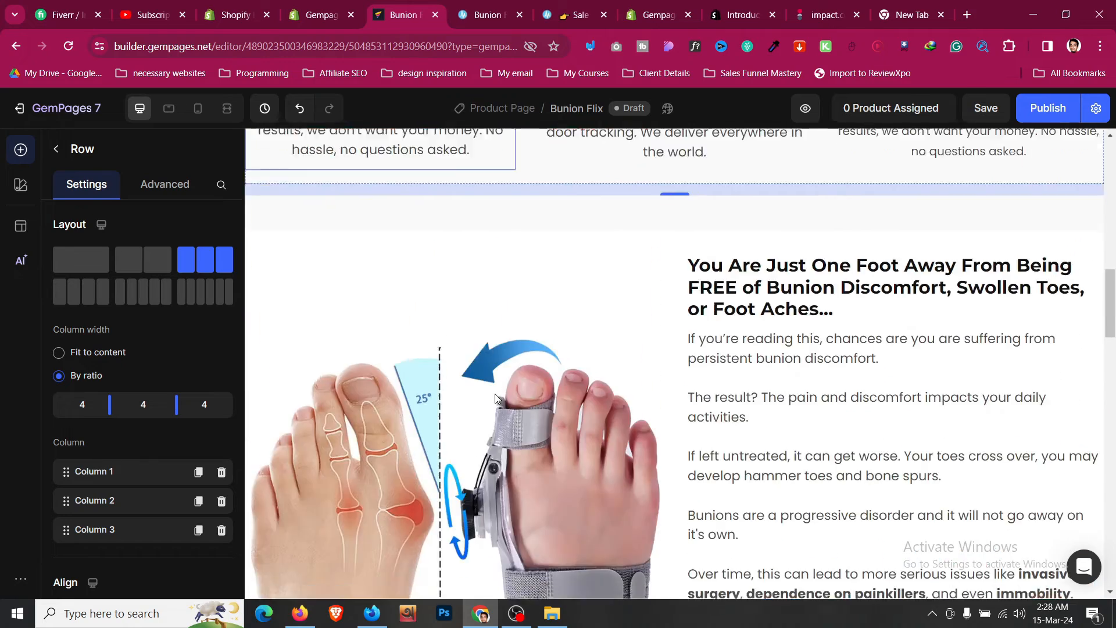
click(317, 400)
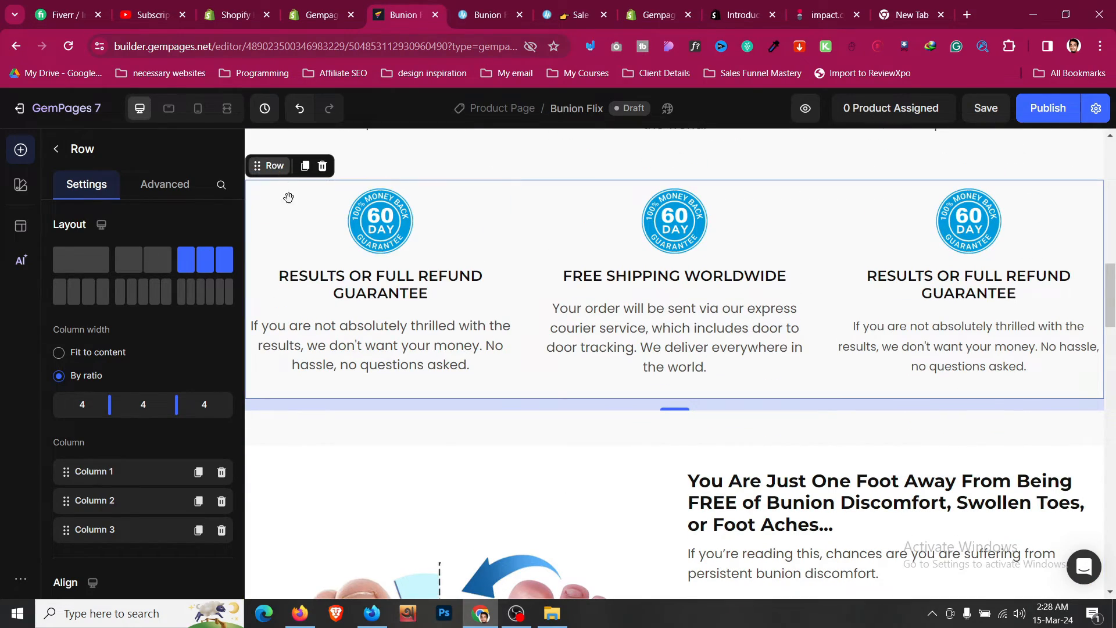
scroll(288, 197, down, 20)
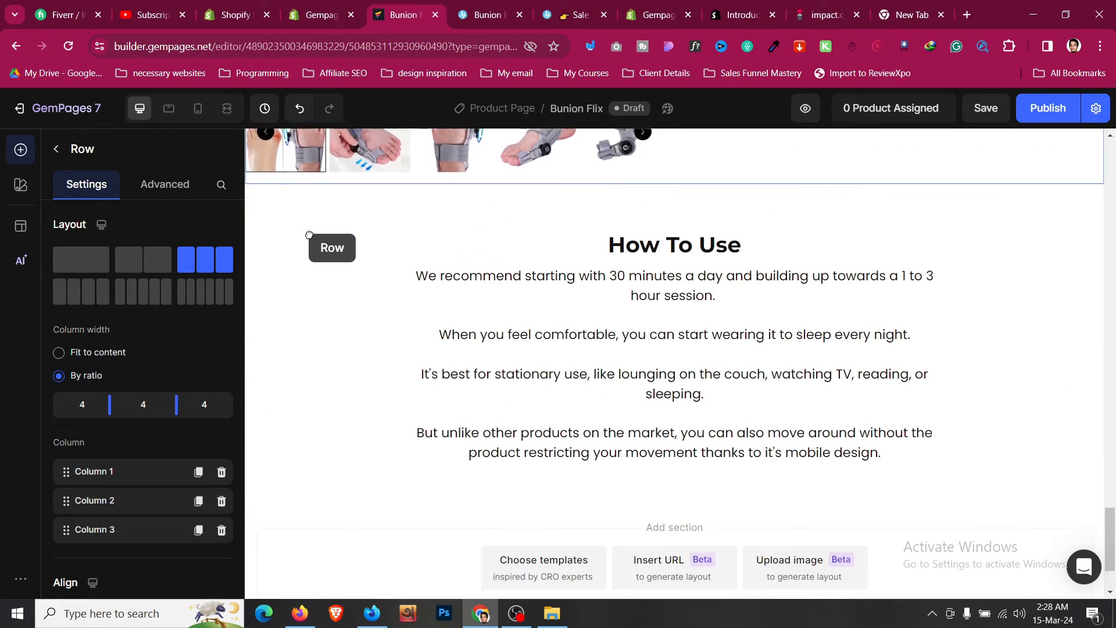
scroll(309, 235, down, 2)
drag(309, 235, 512, 390)
click(533, 399)
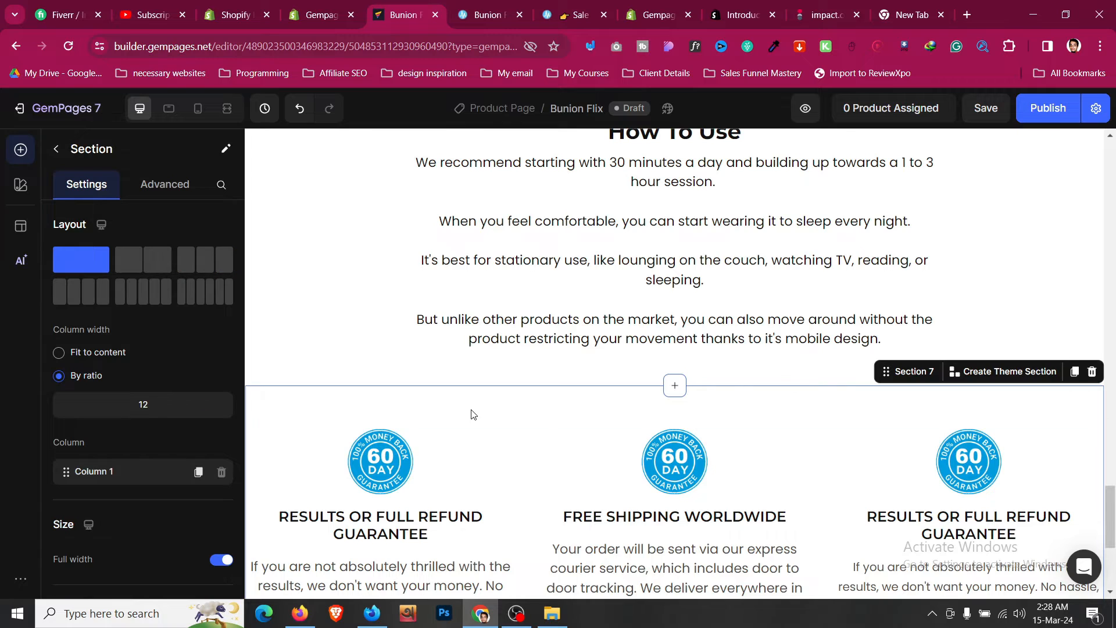
- Adjust the new section's spacing, setting its top margin to M (12 px)
click(165, 186)
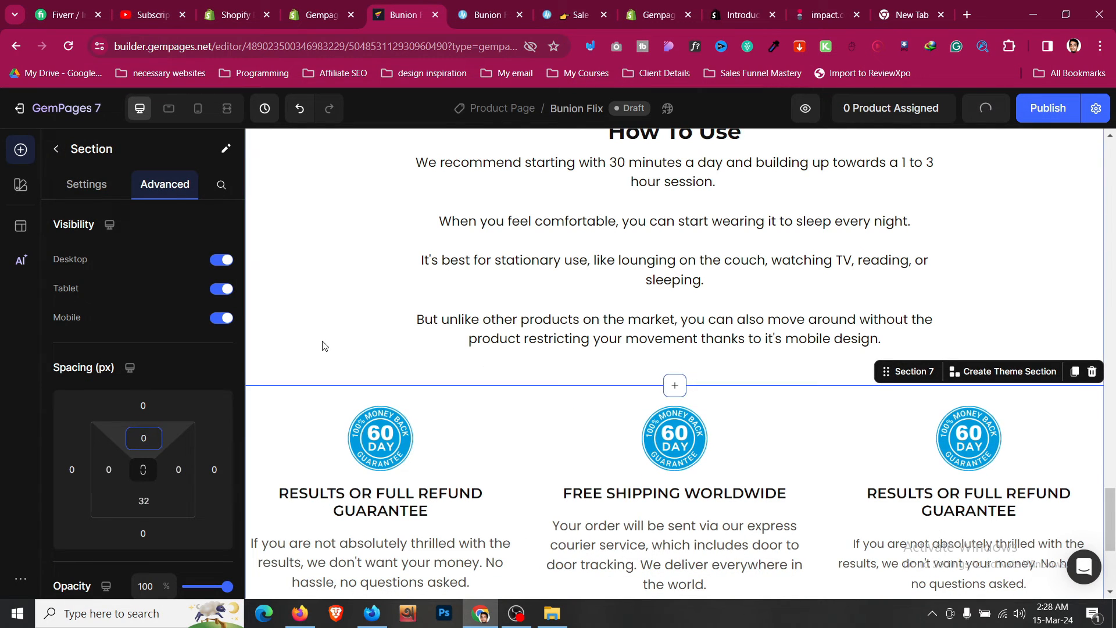
click(144, 501)
text(0)
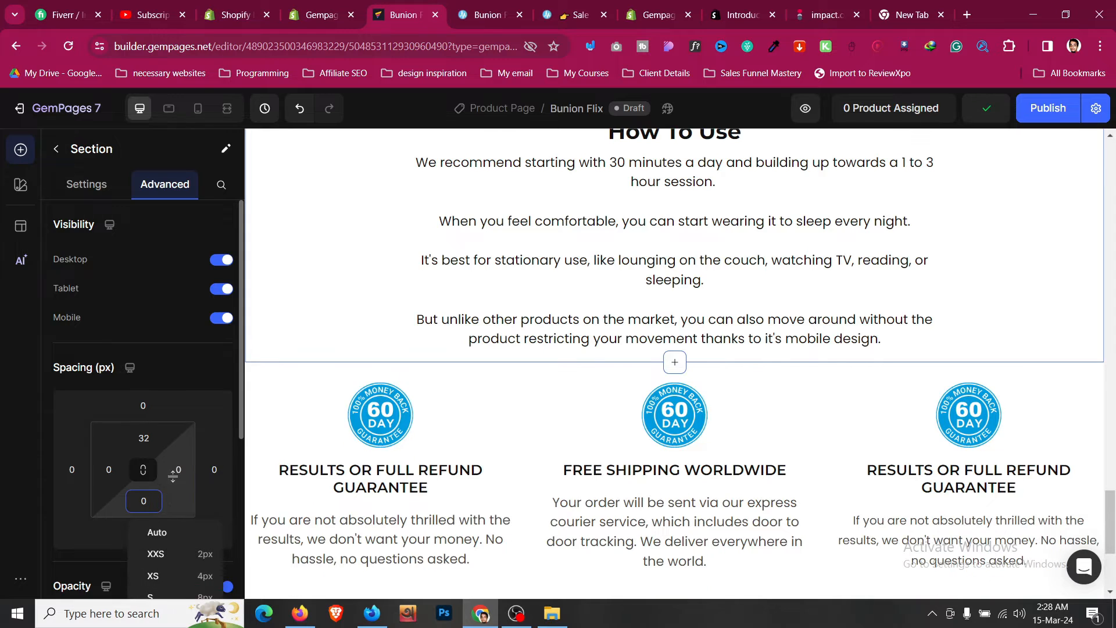
click(326, 374)
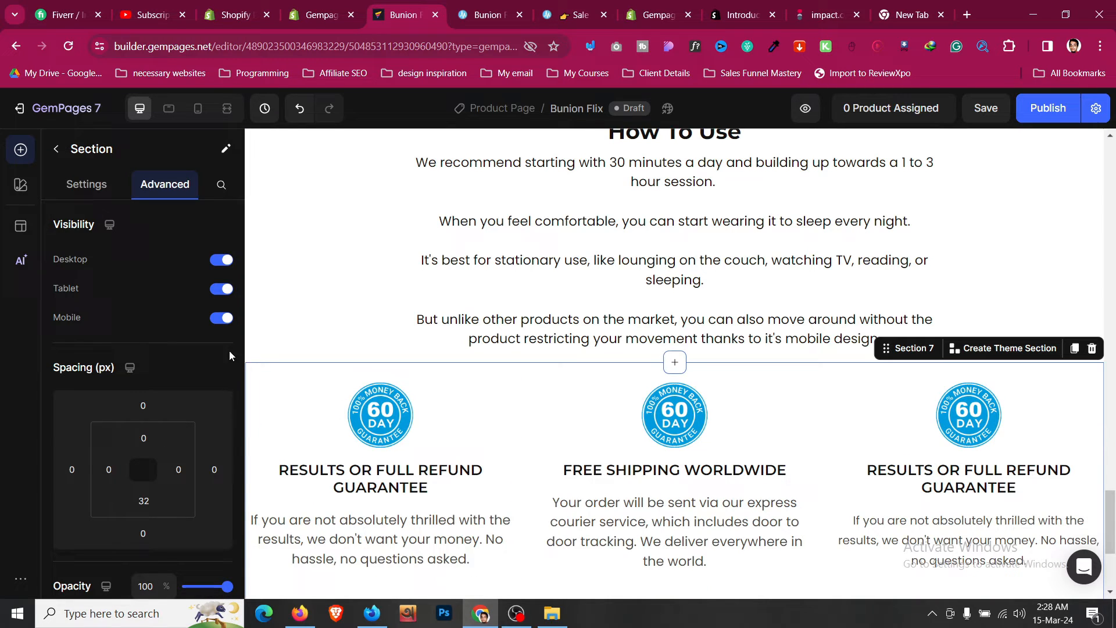
click(153, 402)
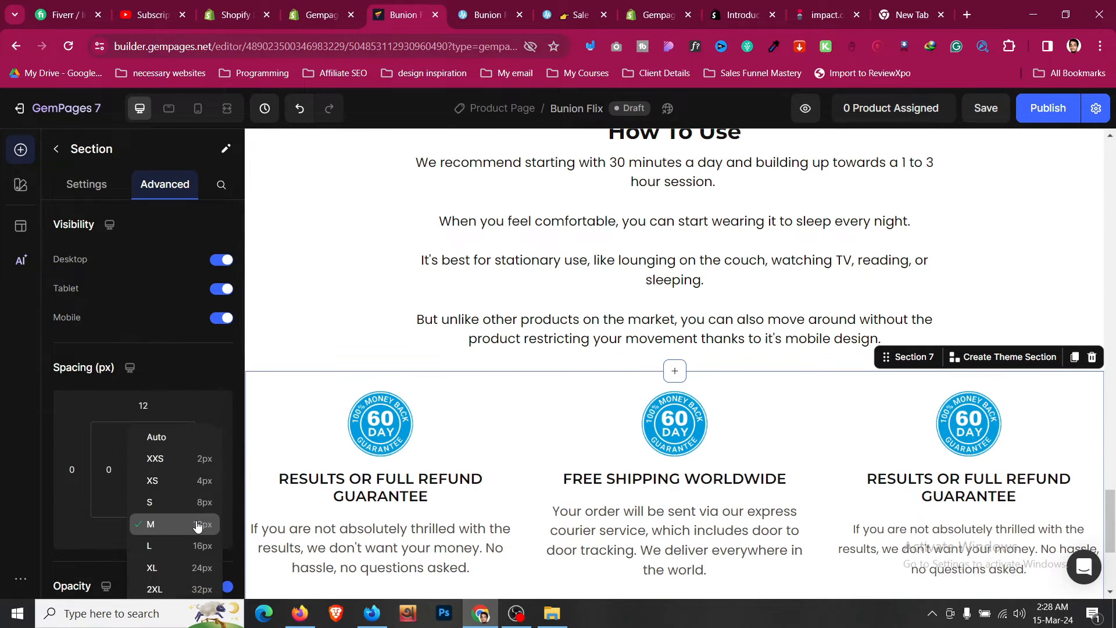
click(198, 527)
- Review the reference page's three numbered How To Use steps with images
scroll(528, 394, down, 2)
click(500, 5)
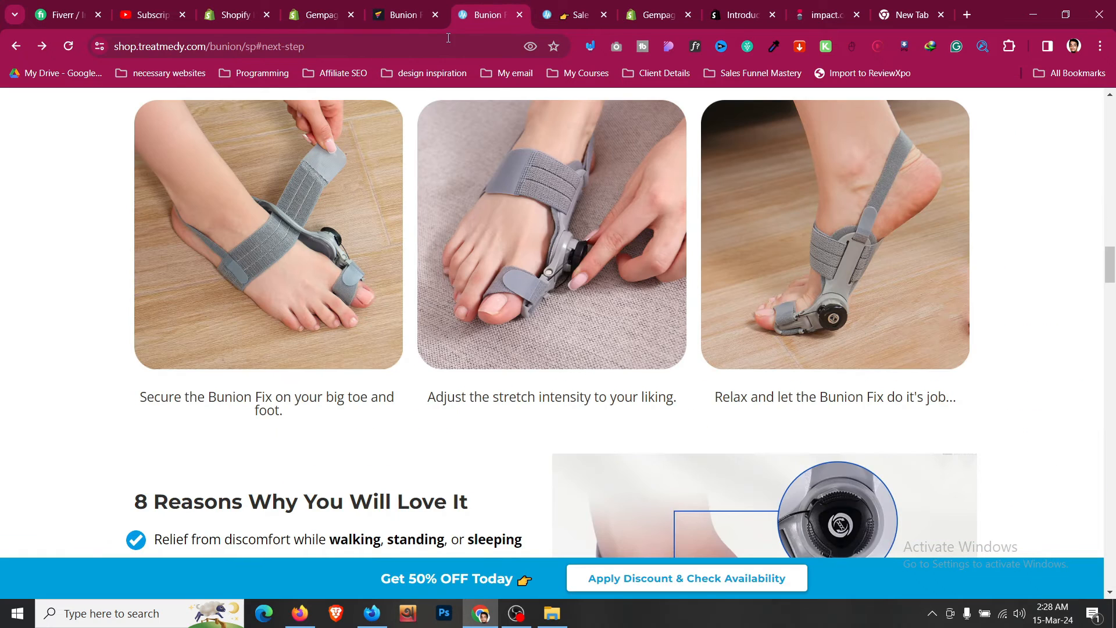
click(418, 5)
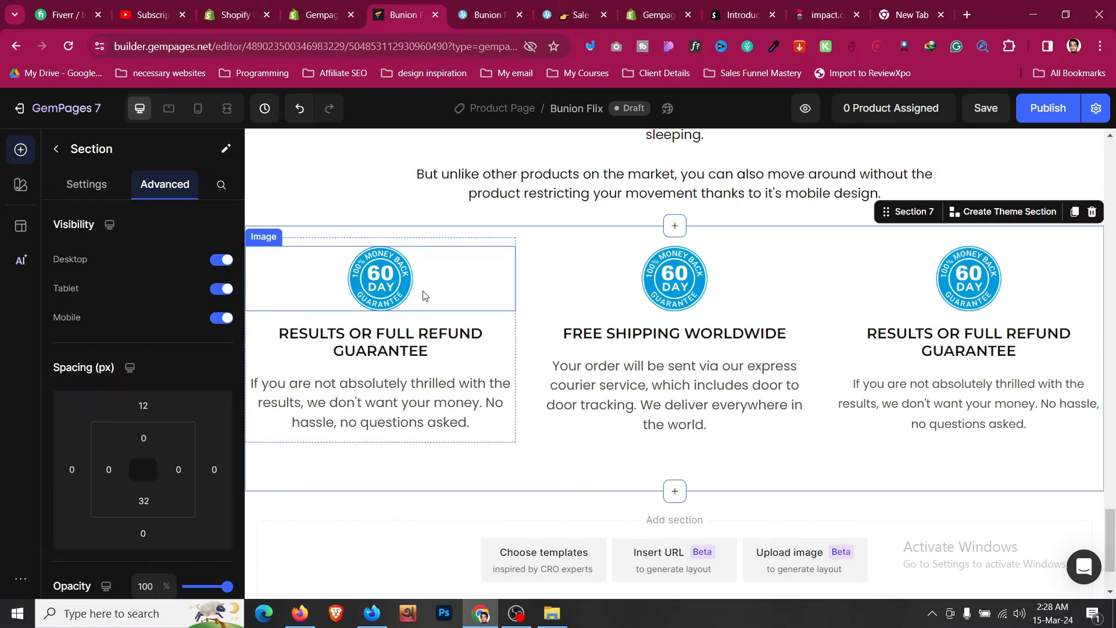
key(Escape)
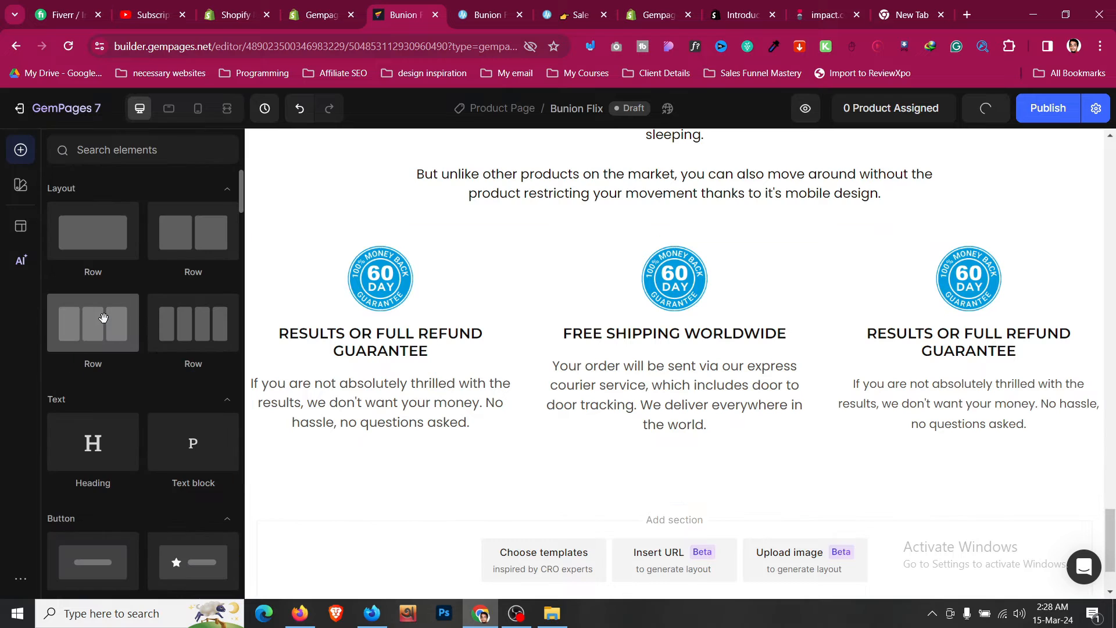
scroll(160, 271, down, 3)
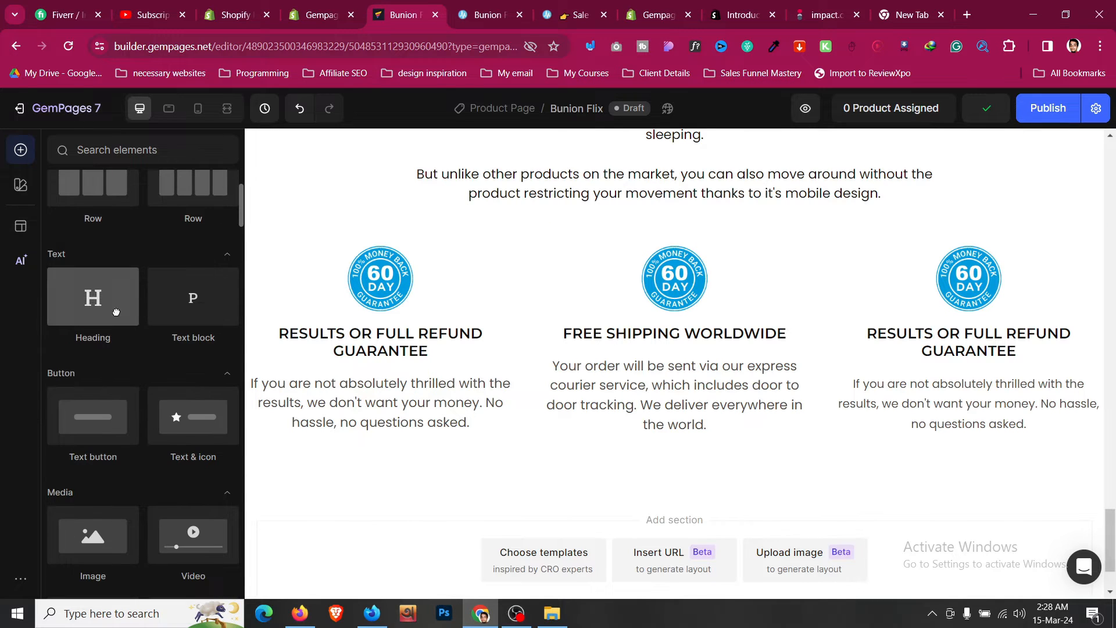
drag(93, 300, 422, 326)
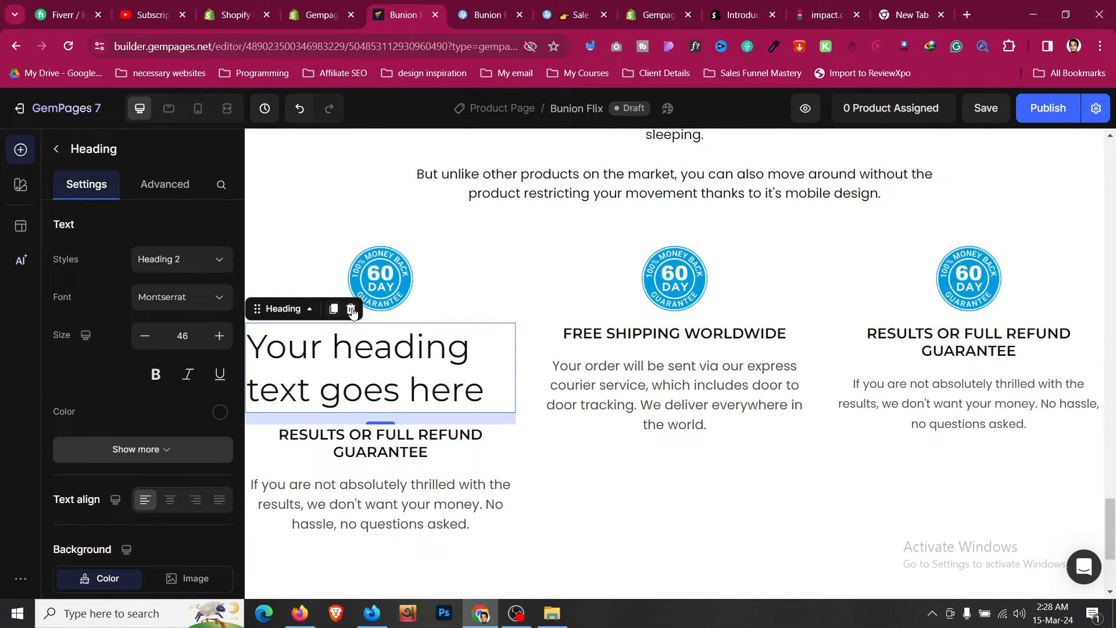
click(351, 309)
- Replace the first column's heading text with 1
double_click(430, 351)
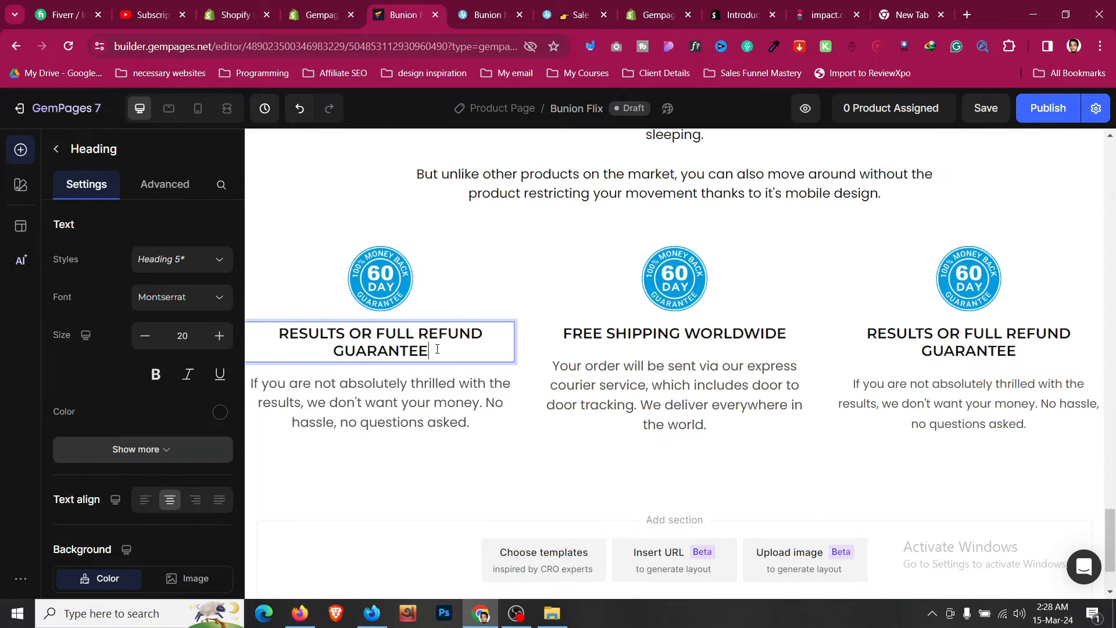
key(ctrl+a)
text(1)
- Set the 1 heading's font size to 35
click(223, 337)
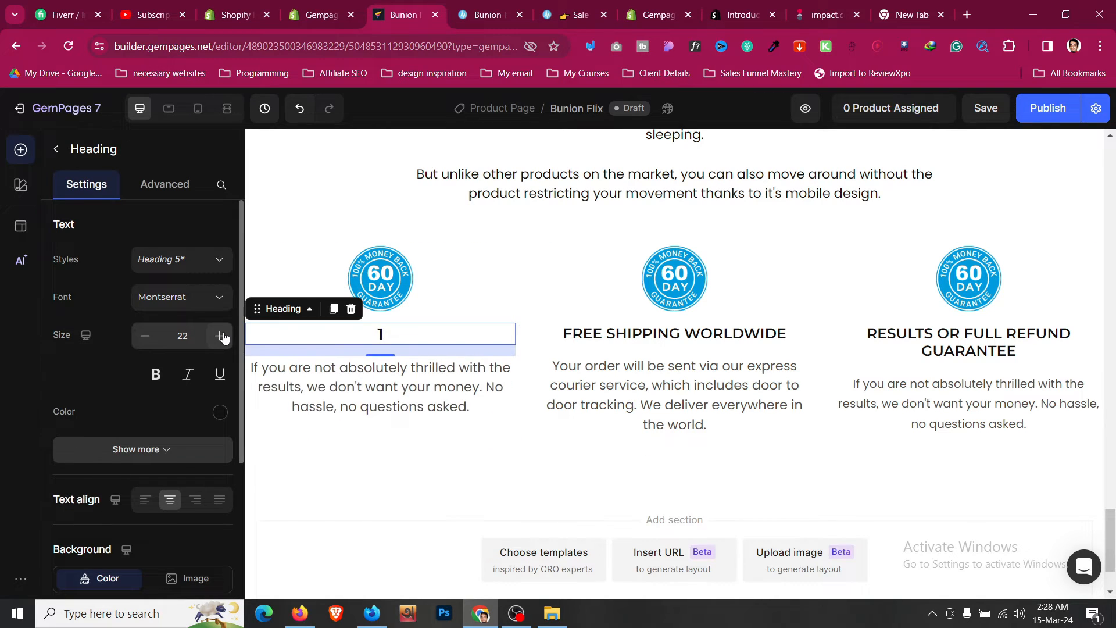
click(223, 337)
click(223, 337)
click(223, 338)
click(223, 337)
click(223, 337)
click(222, 337)
click(223, 337)
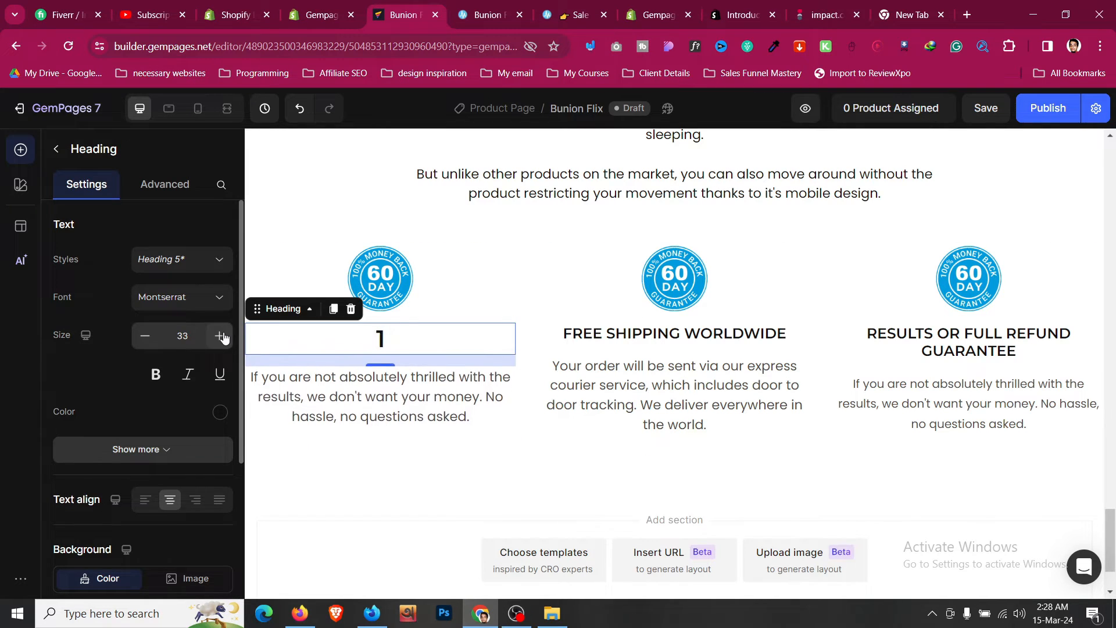
click(223, 338)
click(222, 337)
click(222, 338)
click(144, 336)
click(144, 336)
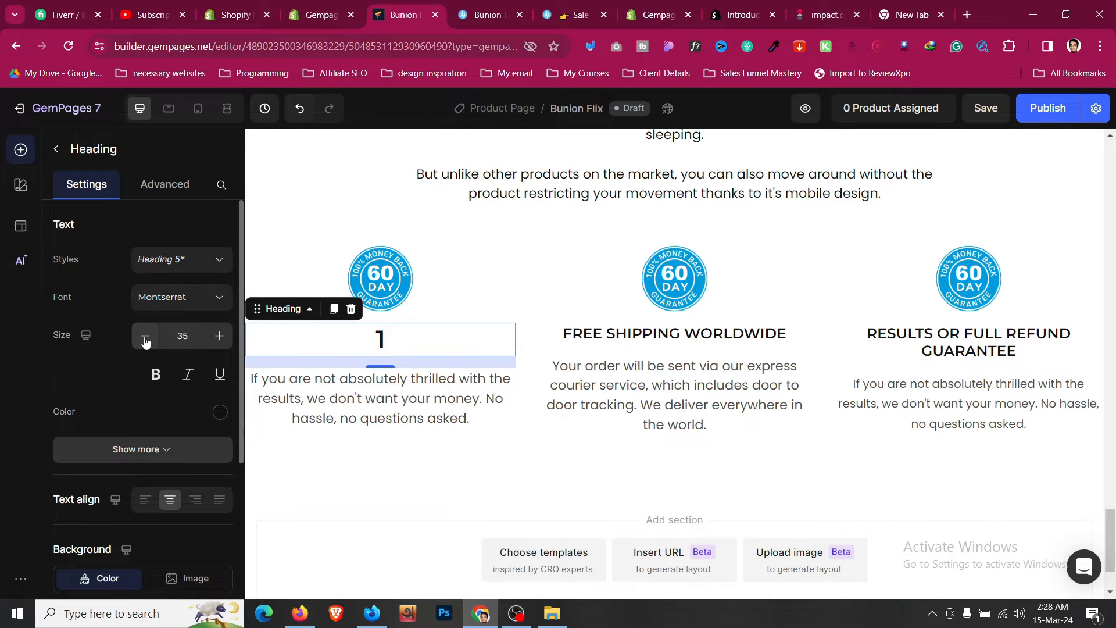
- Add an Image element below the 1 heading in the first column and delete the column's money-back badge image
click(449, 287)
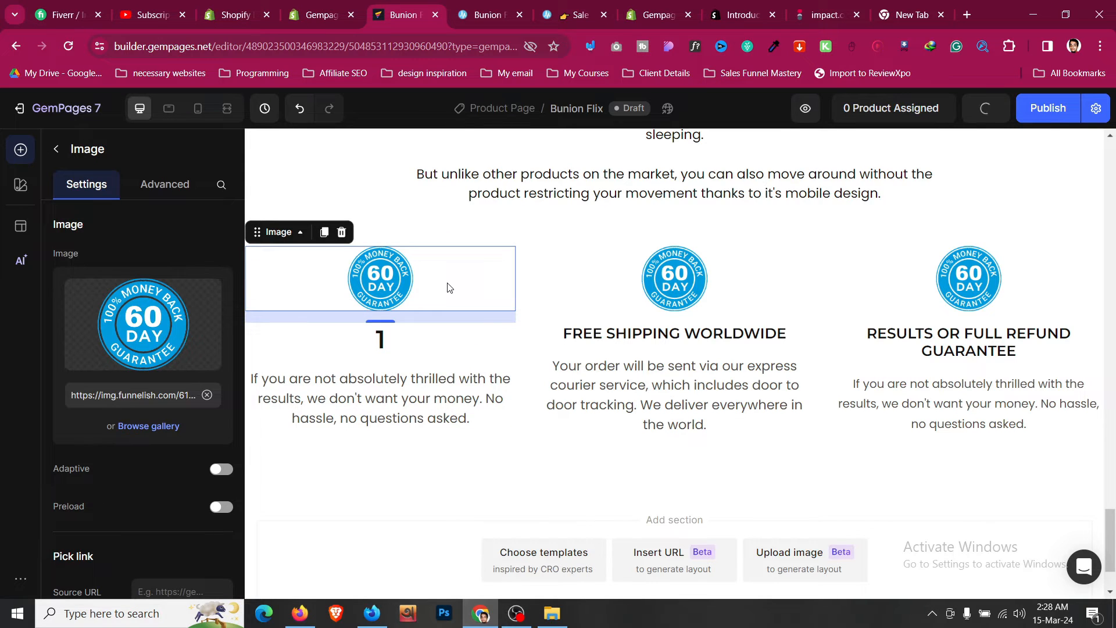
click(57, 149)
scroll(118, 278, down, 1)
scroll(120, 302, up, 1)
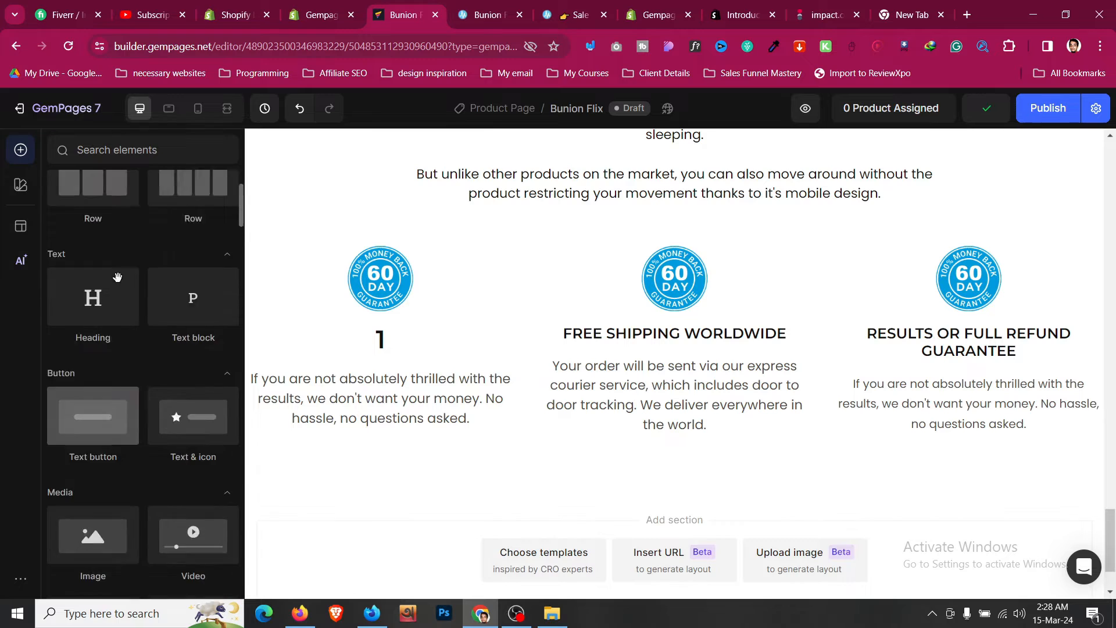
scroll(124, 333, down, 1)
drag(93, 462, 462, 361)
right_click(452, 281)
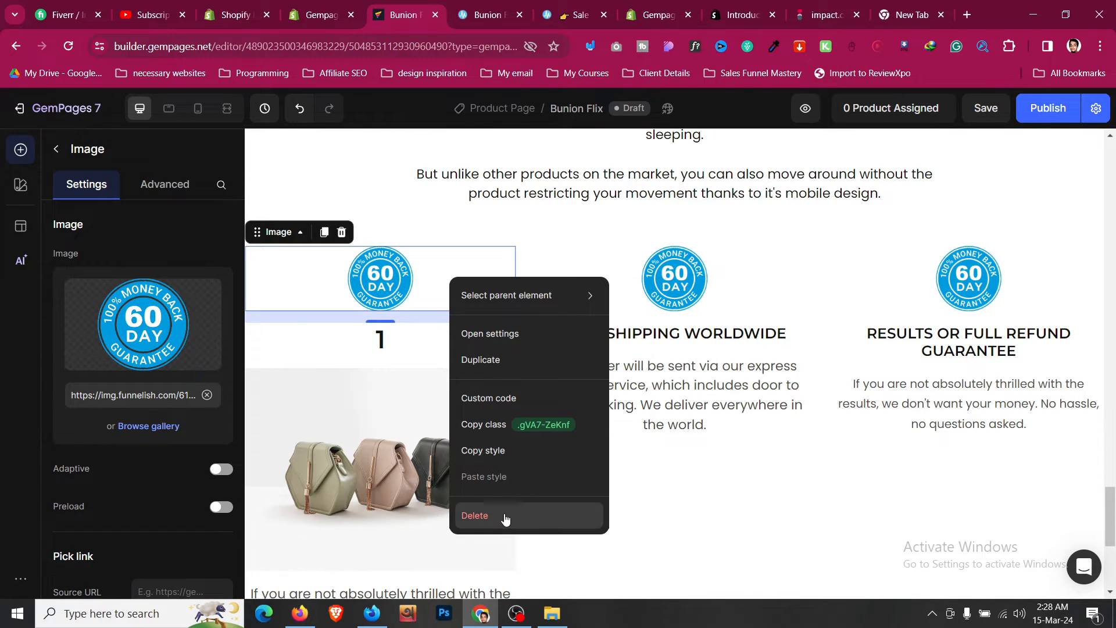
click(475, 516)
- Copy the first How To Use image's address from the reference page and set it as the new image's source
click(488, 14)
scroll(292, 264, down, 1)
right_click(304, 245)
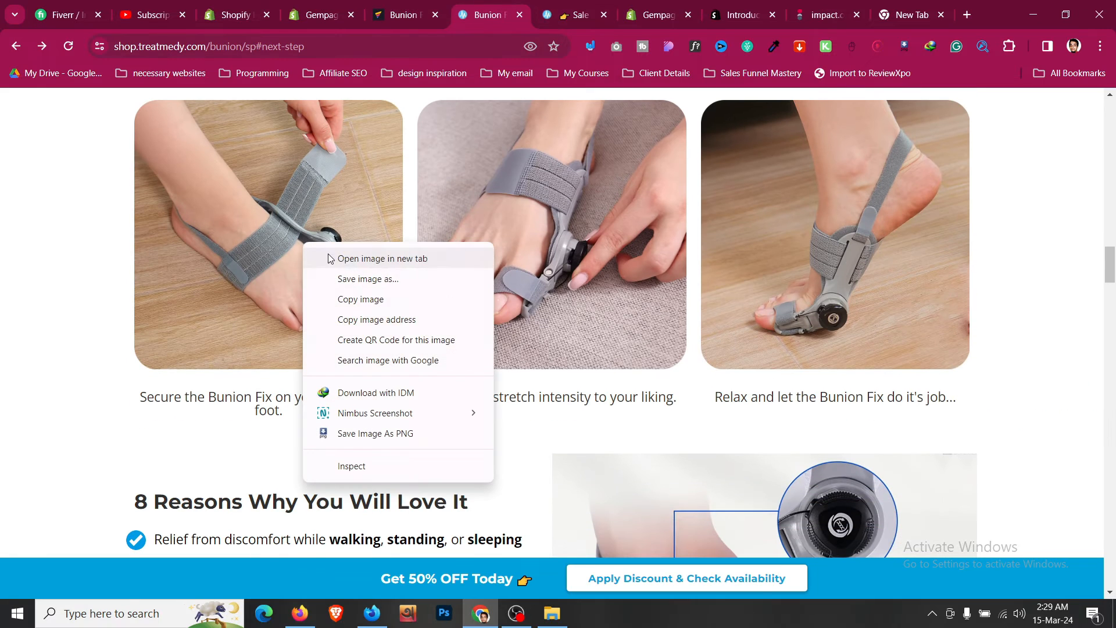
click(383, 319)
click(405, 15)
click(416, 314)
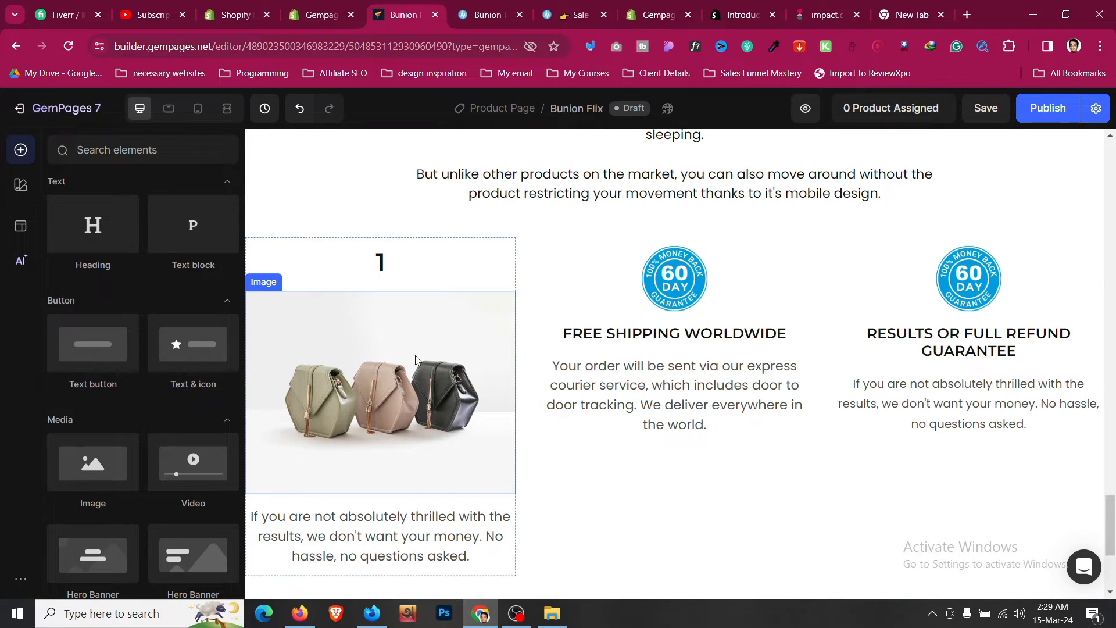
click(206, 395)
key(ctrl+v)
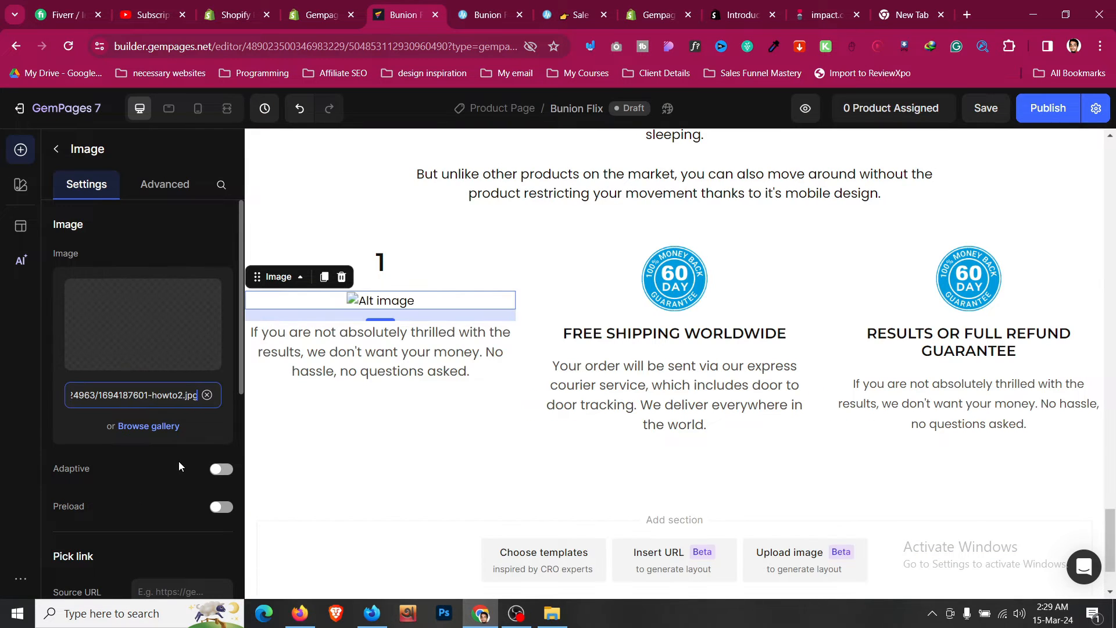
- Turn on a drop shadow for the row wrapping the first step's column
click(480, 265)
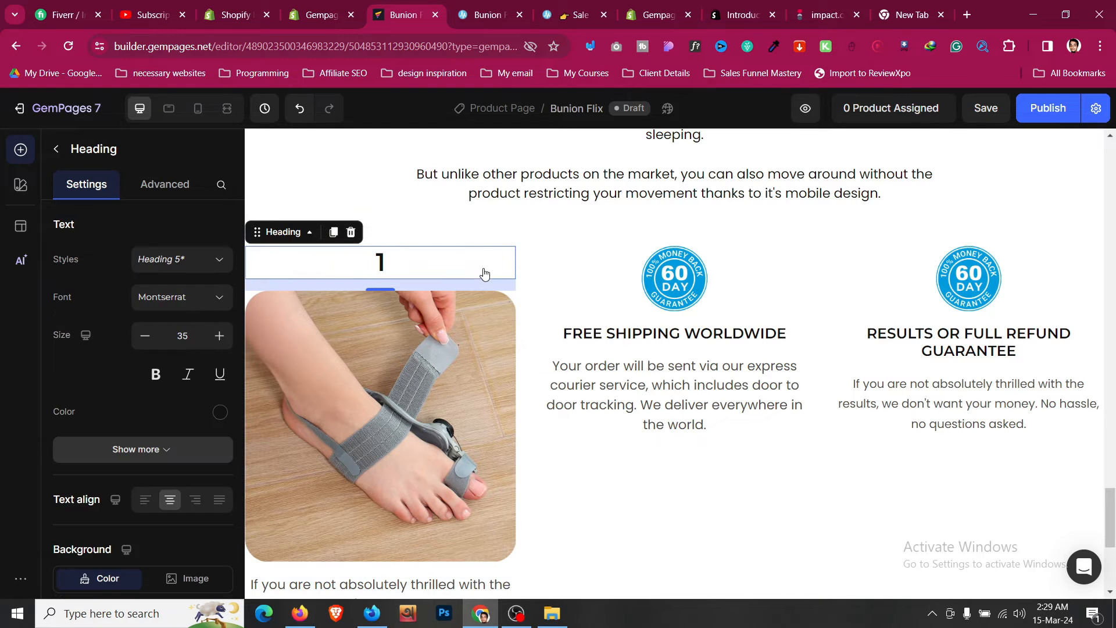
click(481, 243)
scroll(479, 242, down, 4)
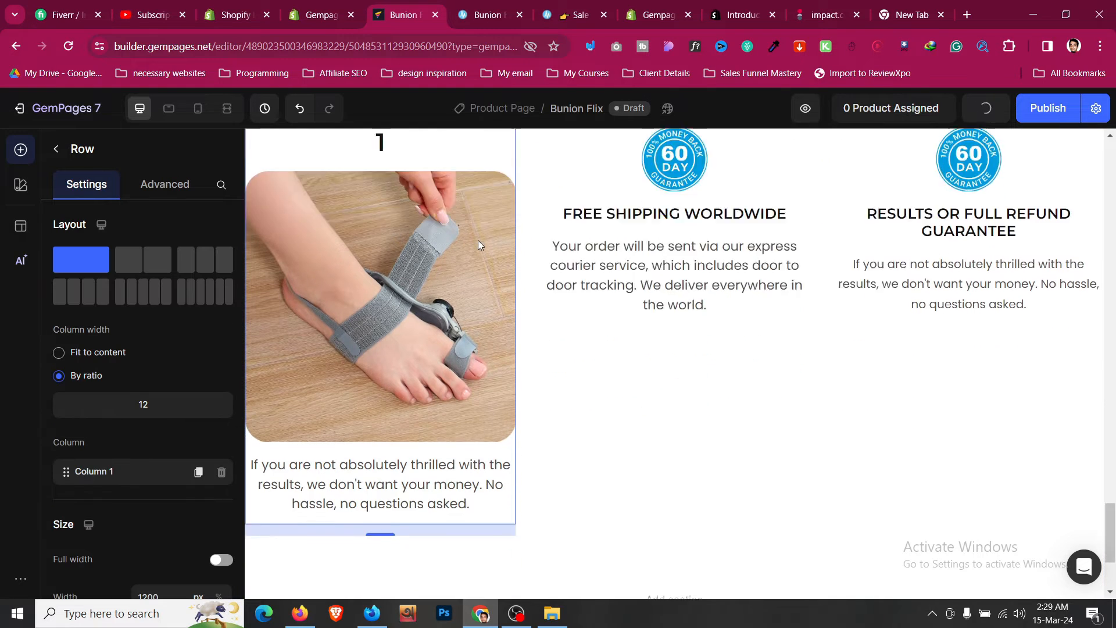
scroll(218, 334, down, 3)
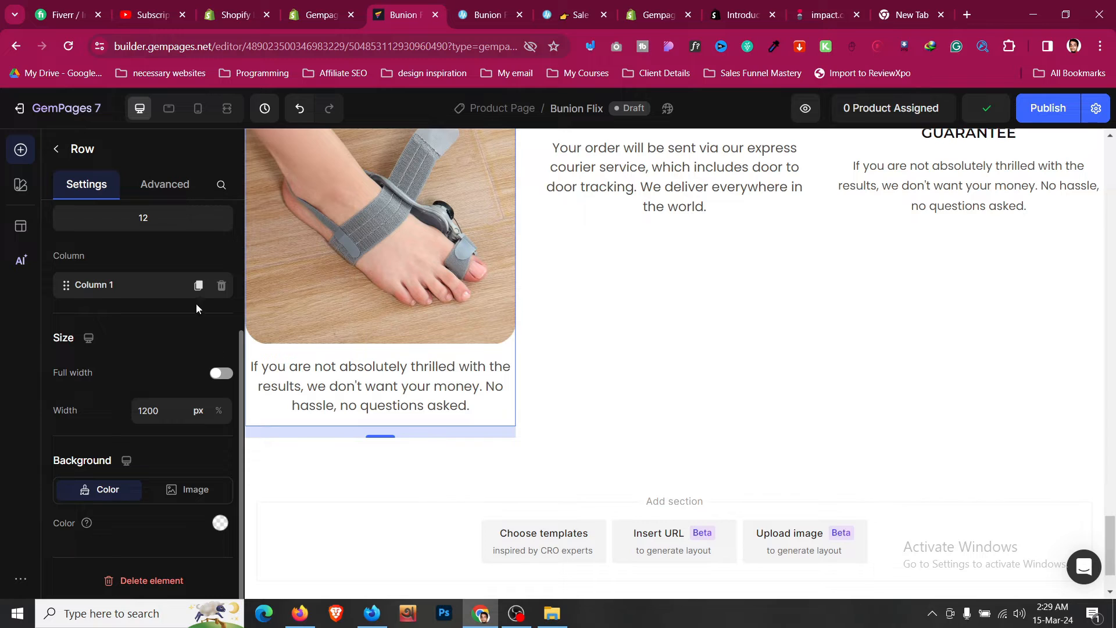
click(176, 191)
scroll(130, 285, down, 5)
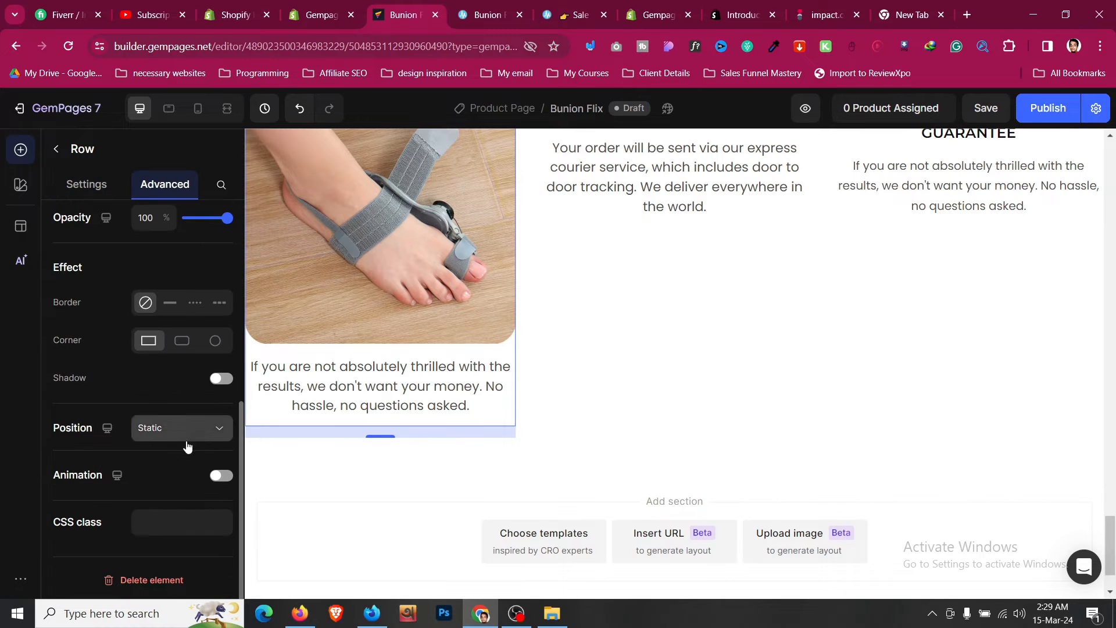
click(222, 380)
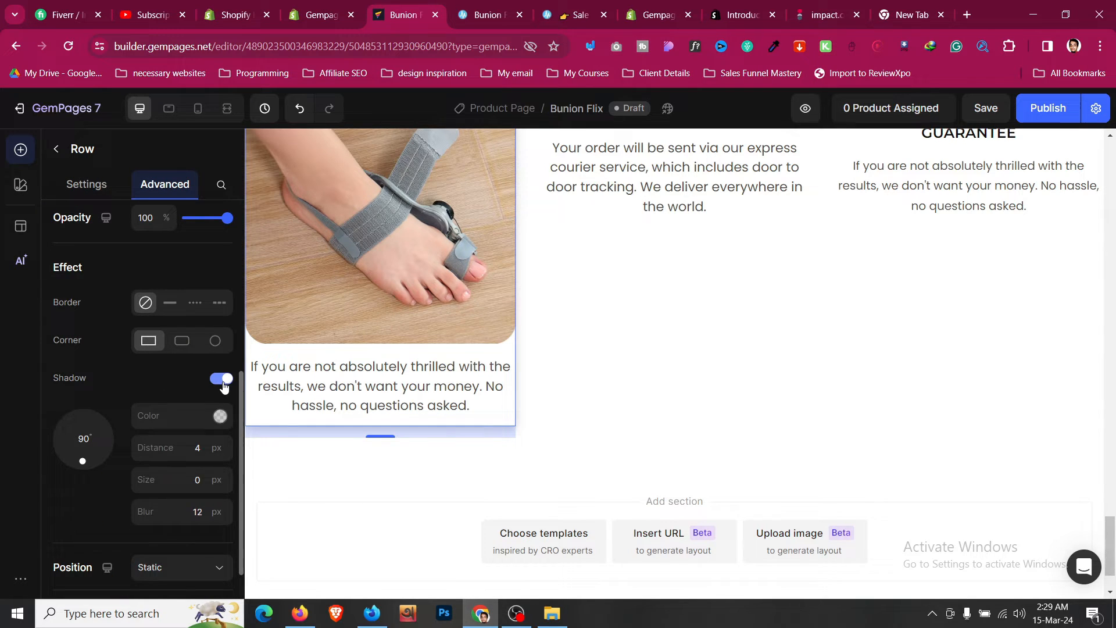
click(534, 388)
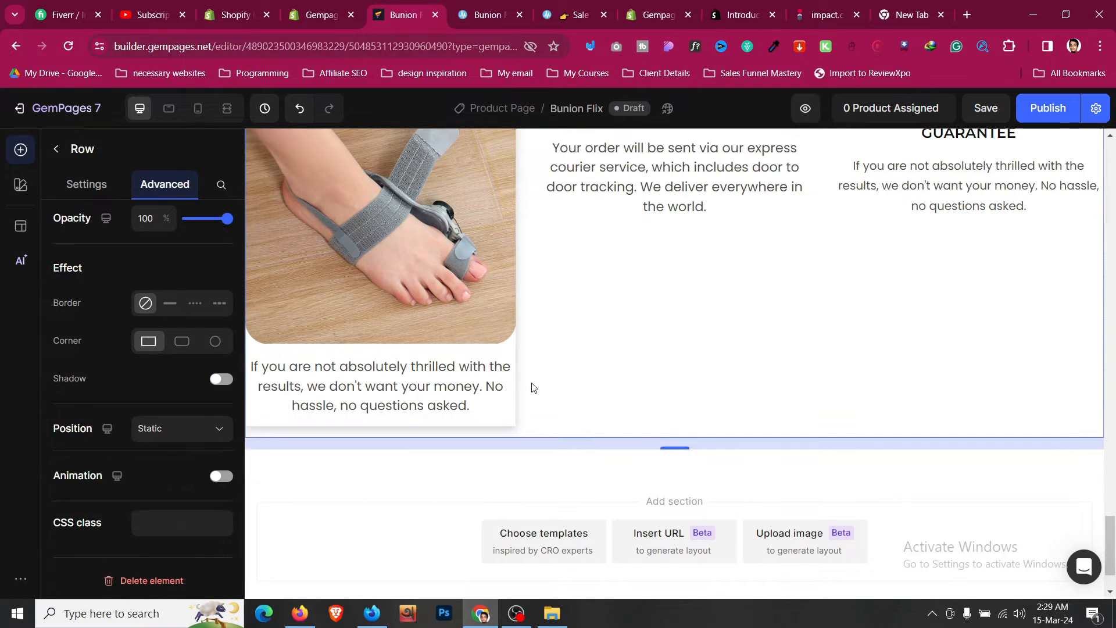
click(496, 423)
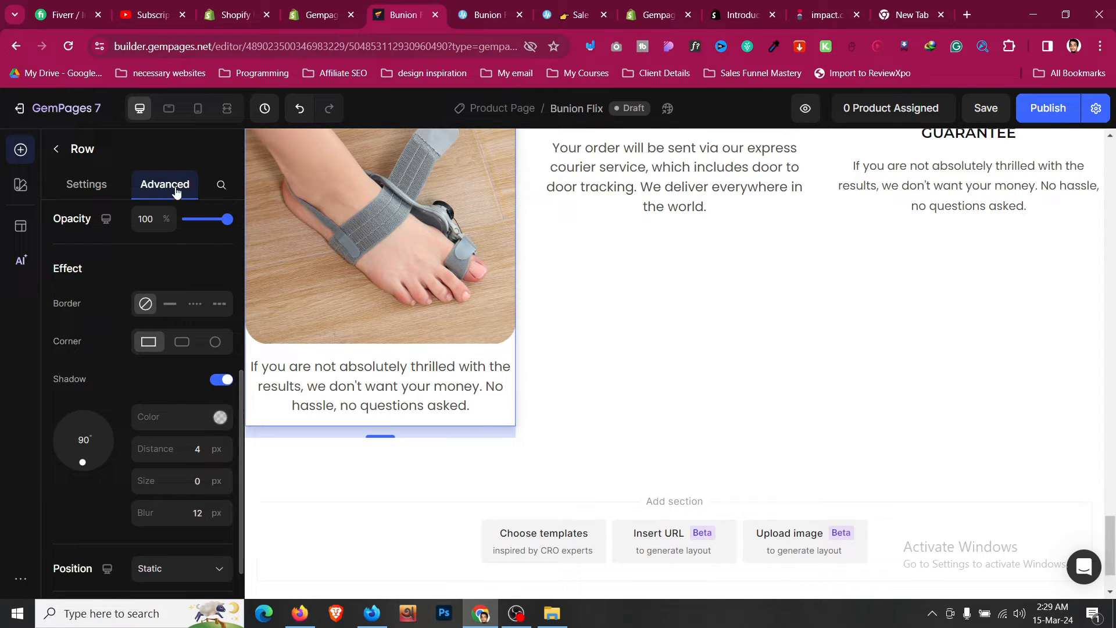
- Set that card row's padding to 12 px left and right and 16 px top and bottom
scroll(129, 356, up, 5)
click(108, 397)
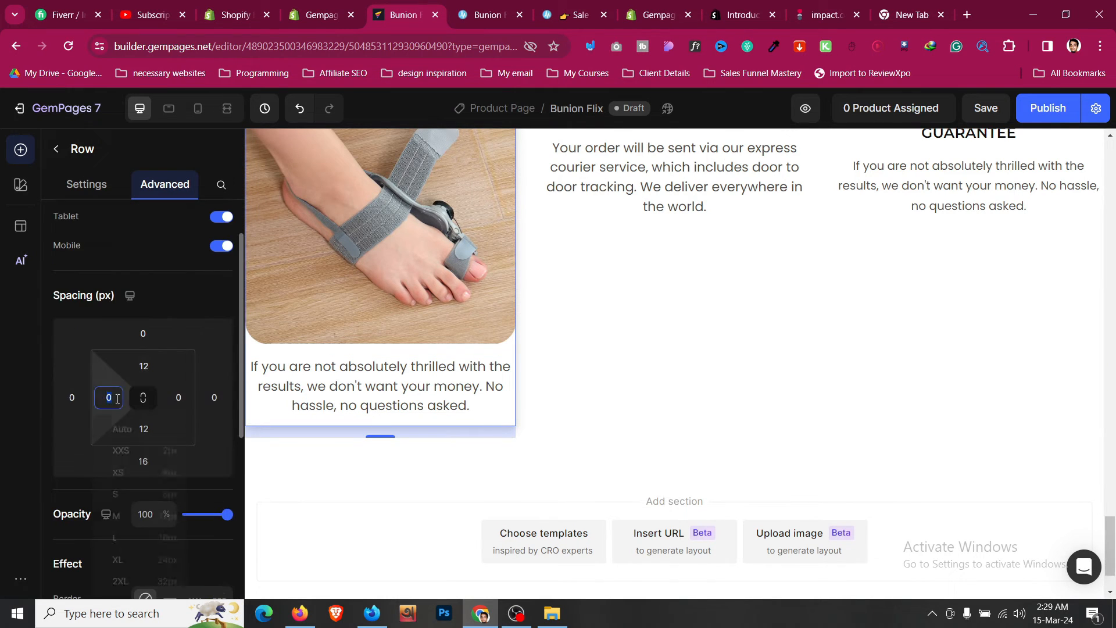
click(156, 518)
click(178, 397)
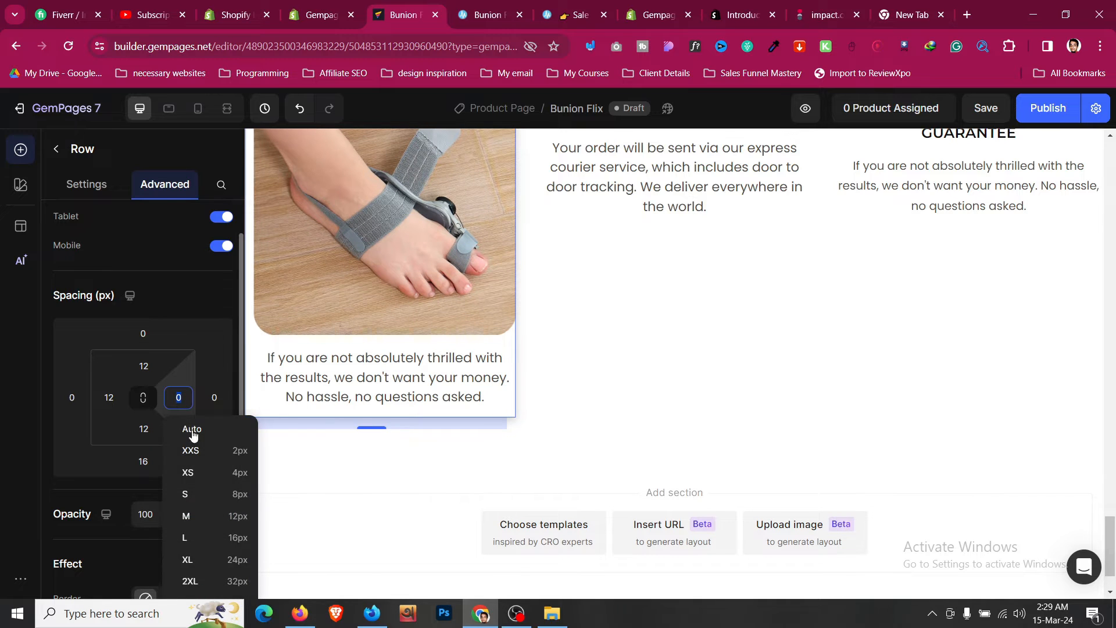
click(222, 517)
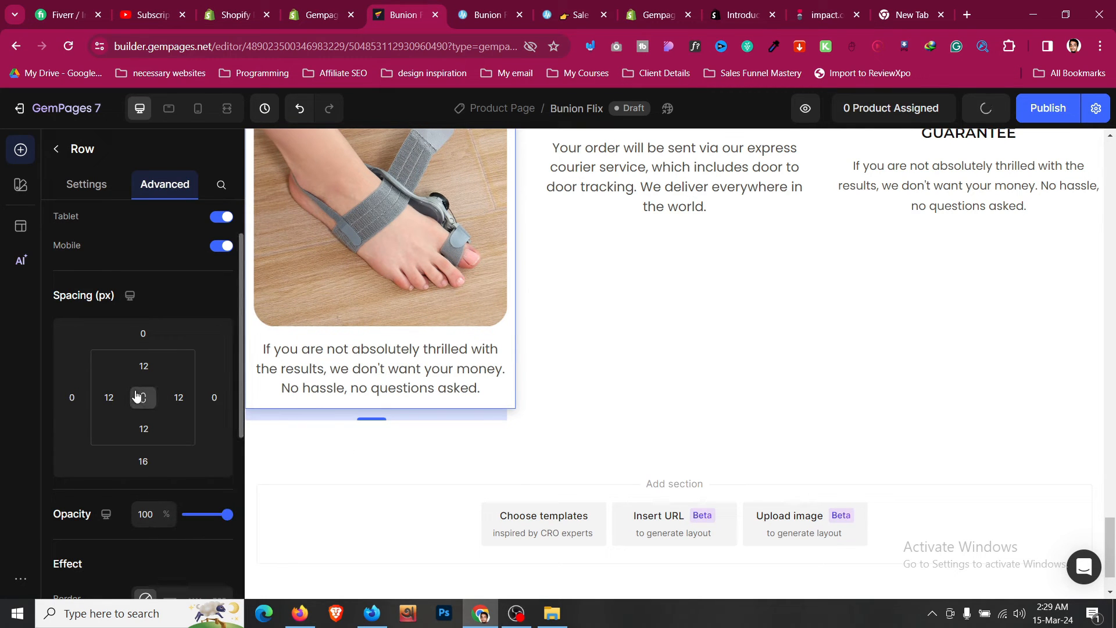
scroll(162, 345, down, 3)
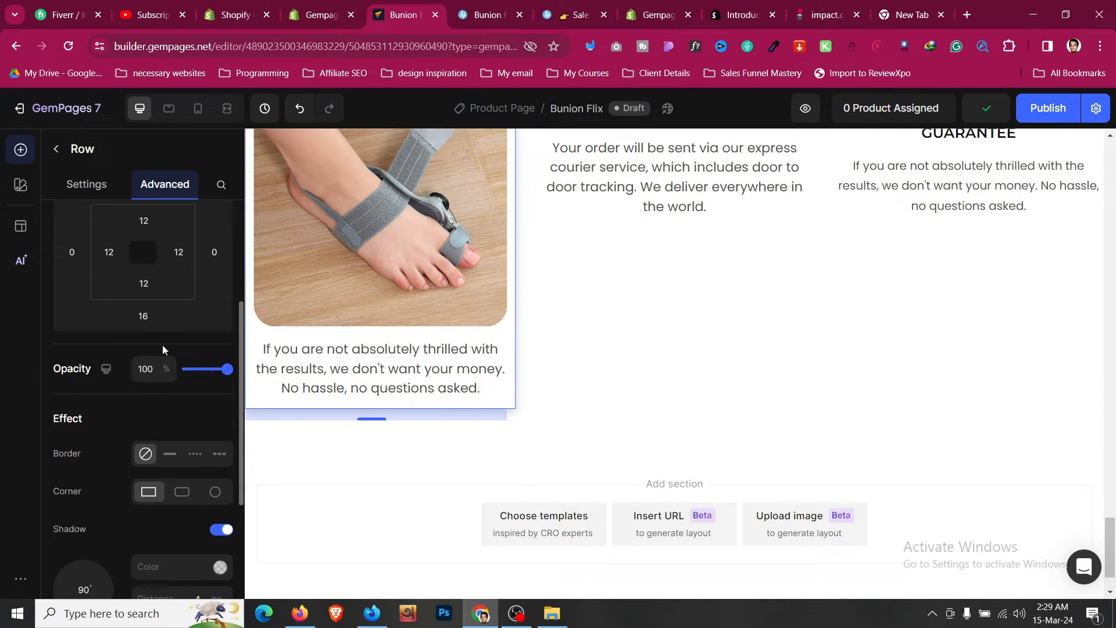
click(143, 283)
click(177, 423)
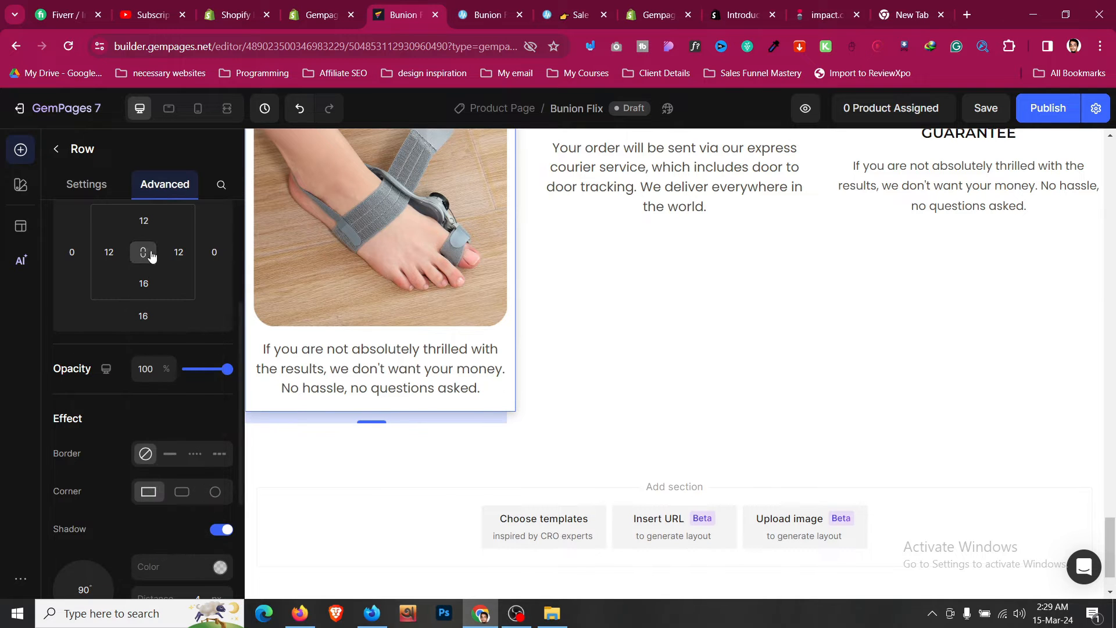
click(152, 220)
click(169, 361)
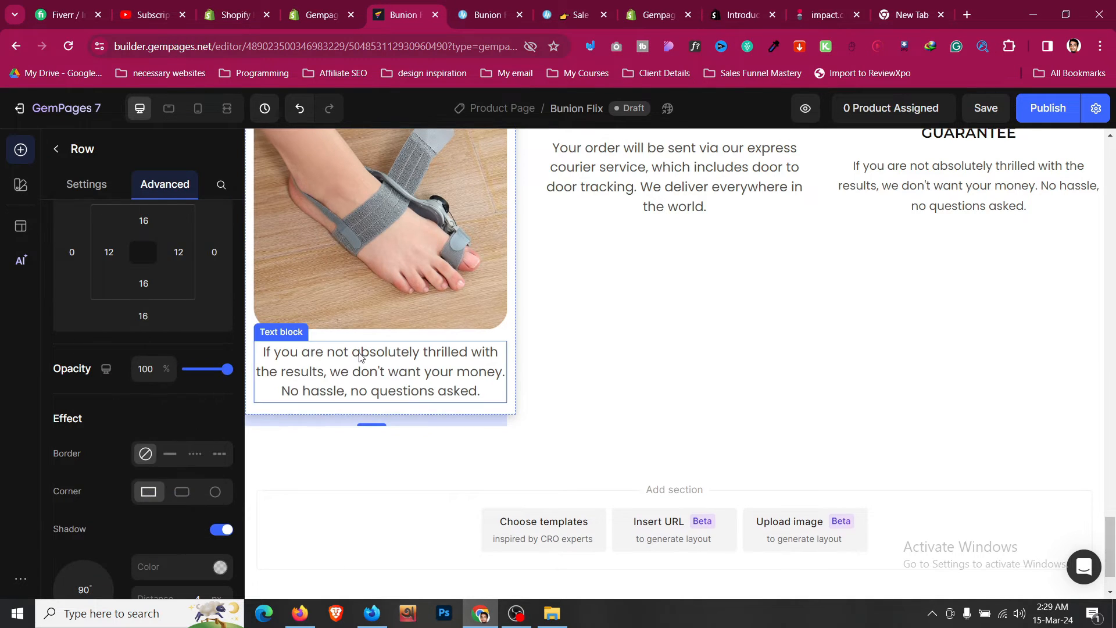
scroll(361, 352, up, 5)
click(549, 343)
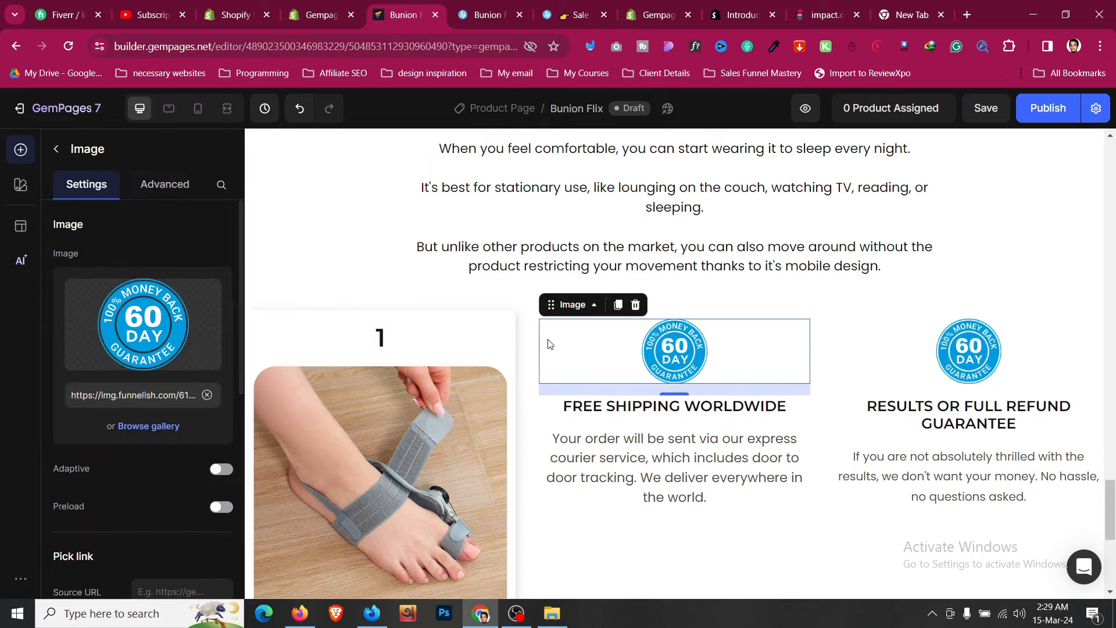
click(446, 322)
scroll(446, 322, down, 5)
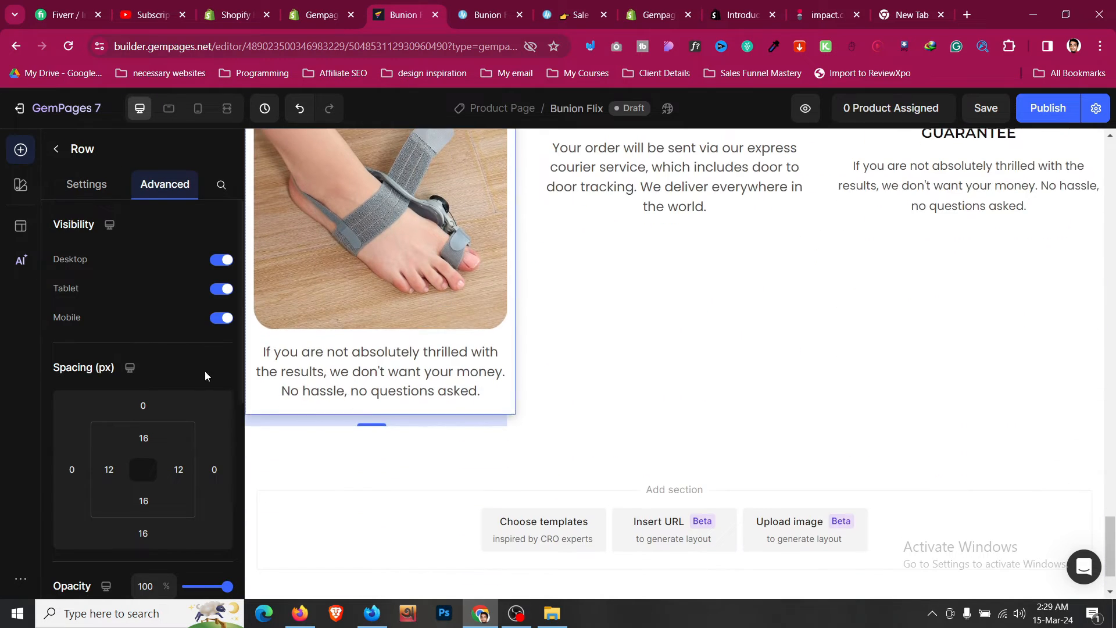
scroll(205, 372, down, 5)
click(224, 456)
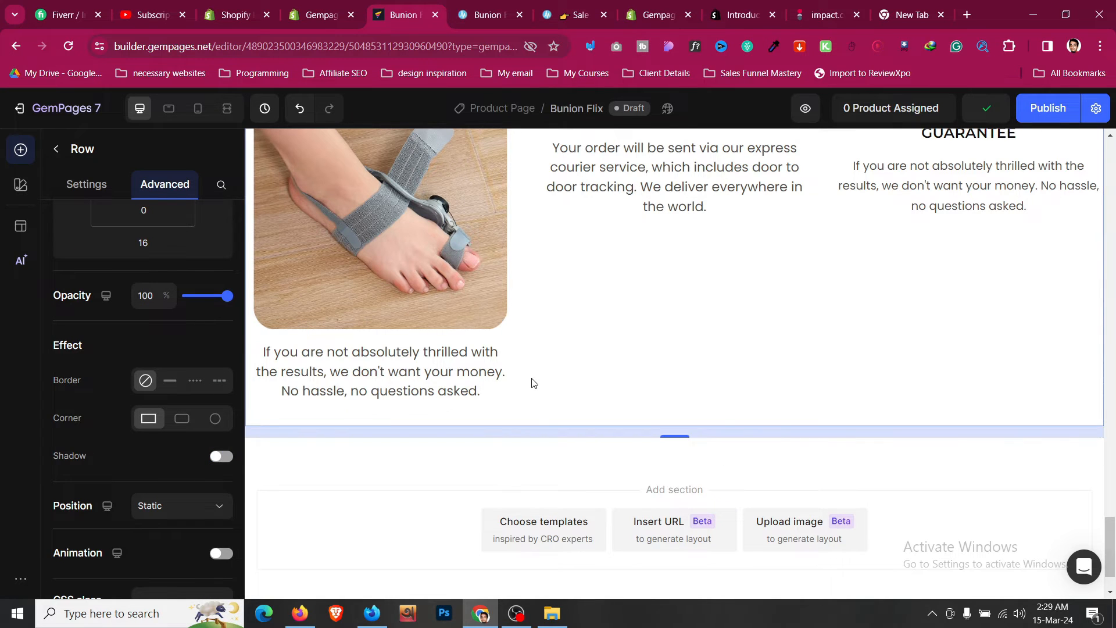
scroll(534, 383, up, 4)
- Copy the first step's caption from the reference page and replace the first column's text with it: Secure the Bunion Fix on your big toe and foot
click(497, 4)
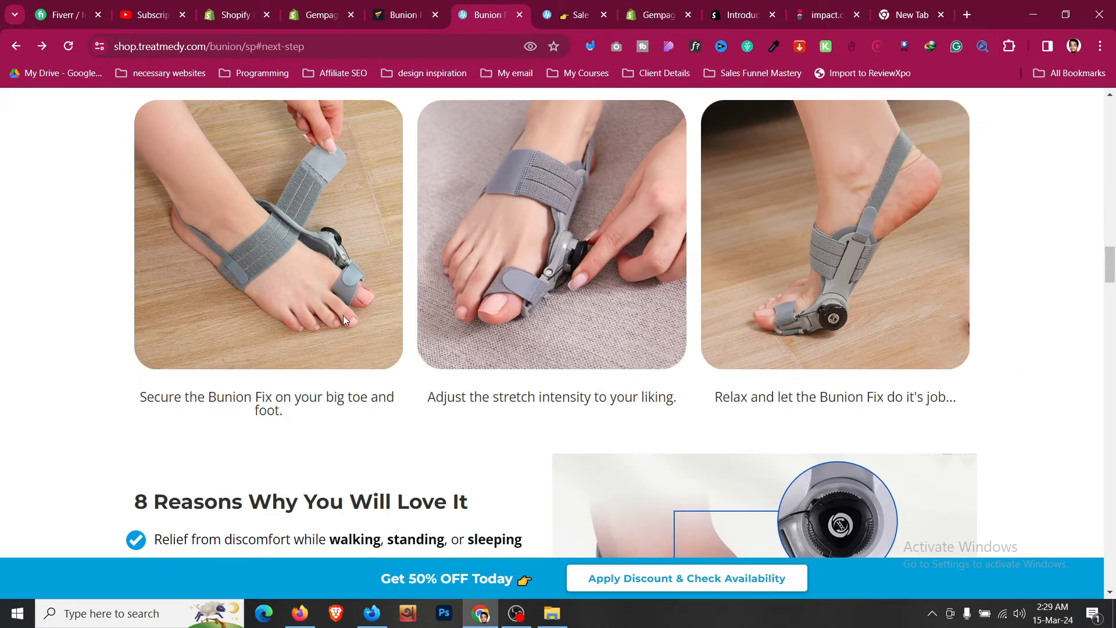
scroll(326, 337, down, 1)
triple_click(301, 332)
key(ctrl+c)
click(417, 8)
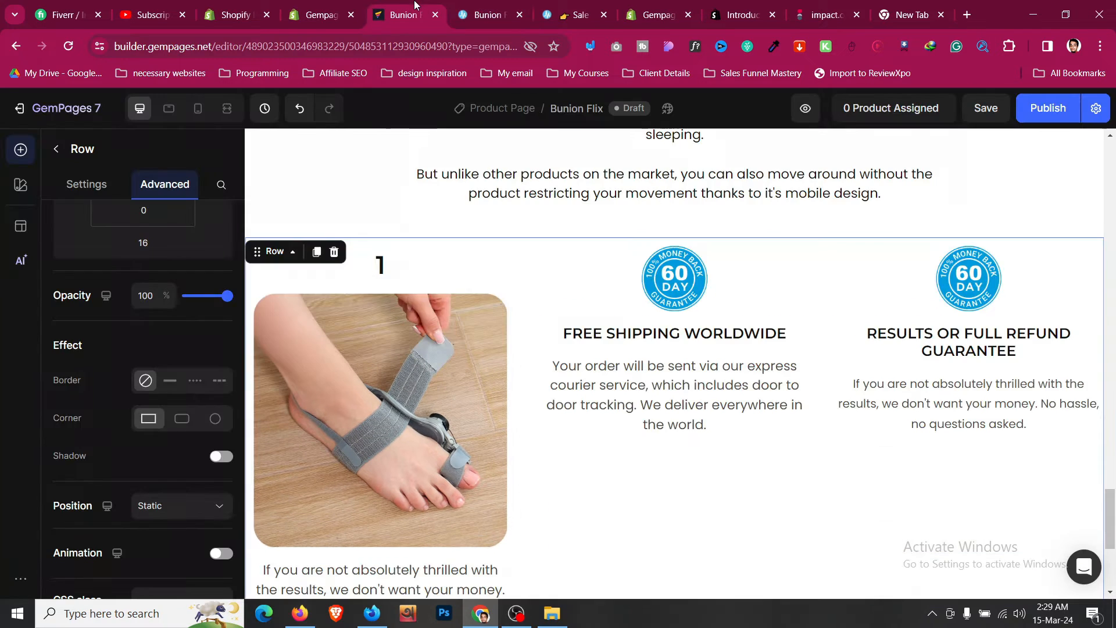
scroll(427, 445, down, 1)
click(444, 447)
click(454, 447)
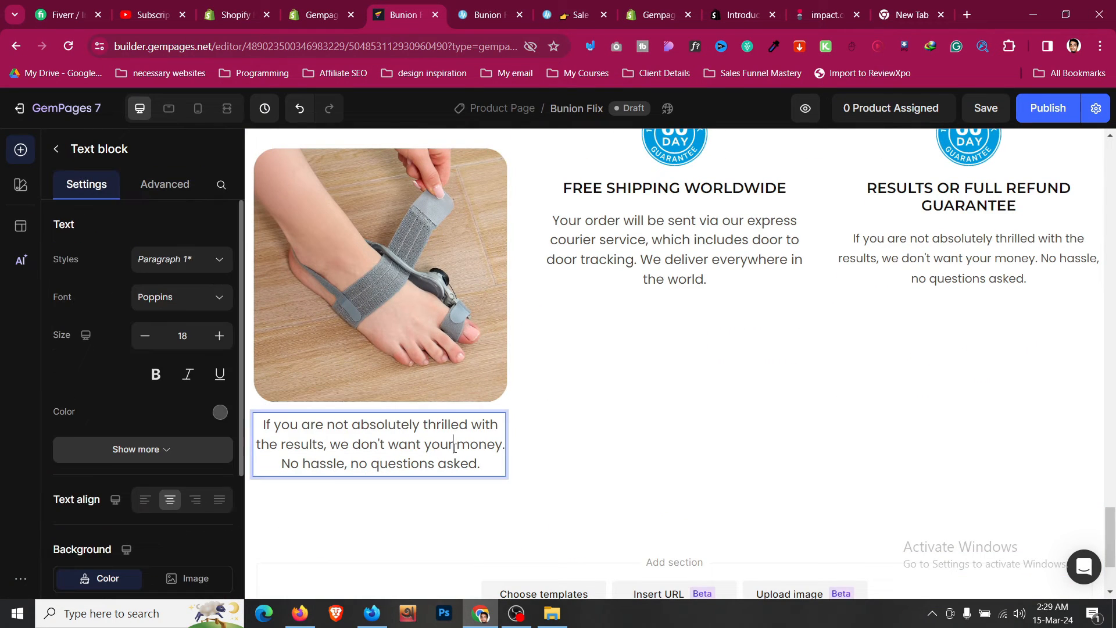
key(ctrl+a)
key(ctrl+v)
key(BackSpace)
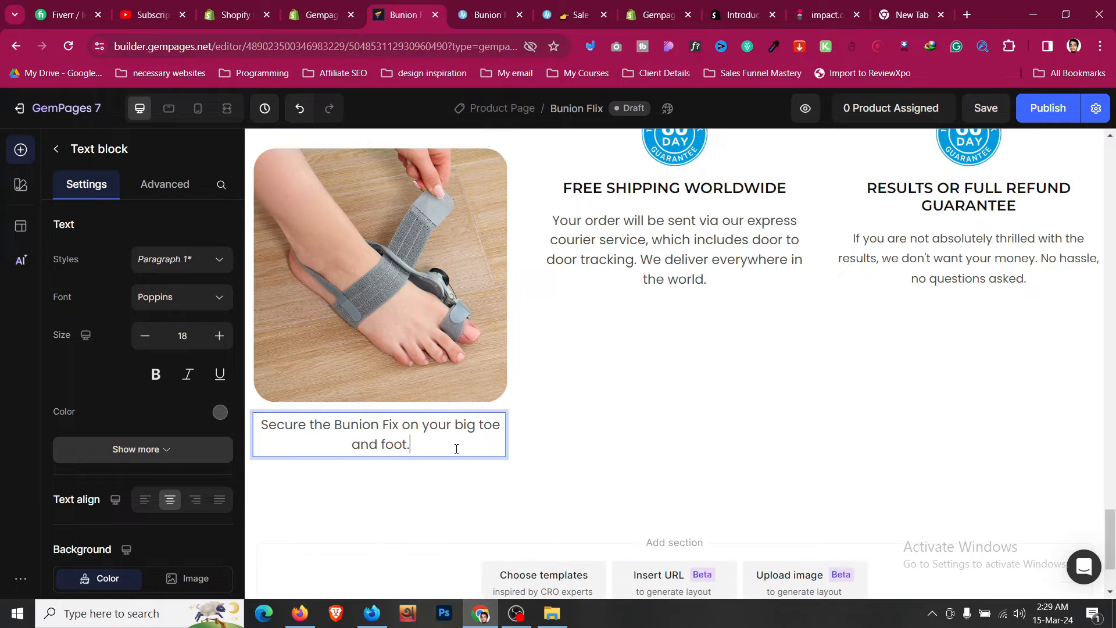
- Delete the old contents of the second and third columns
click(591, 305)
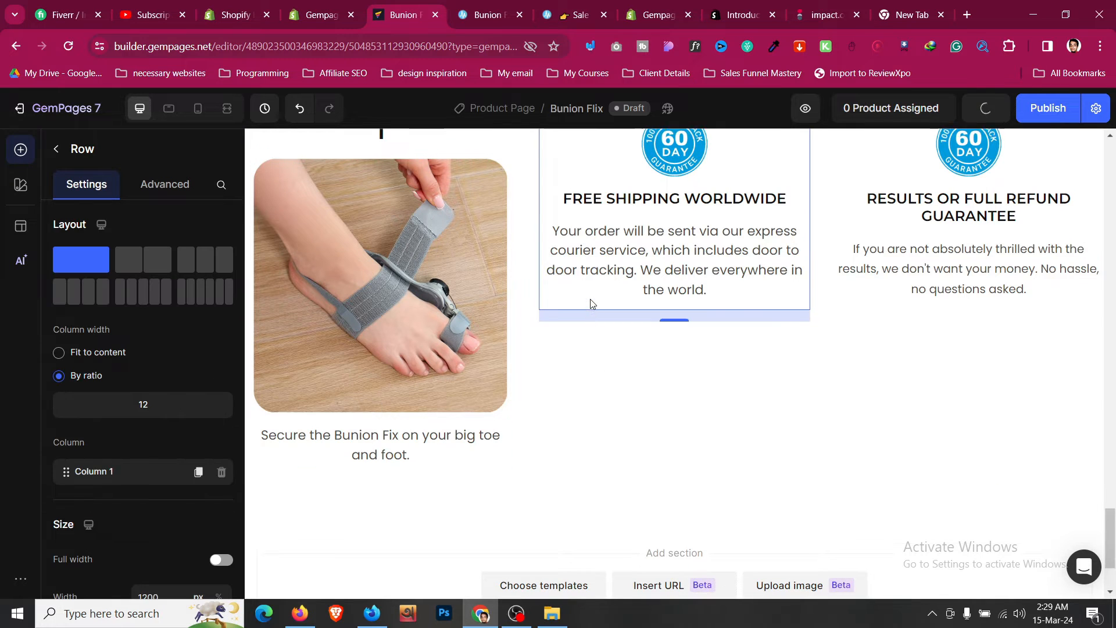
key(Delete)
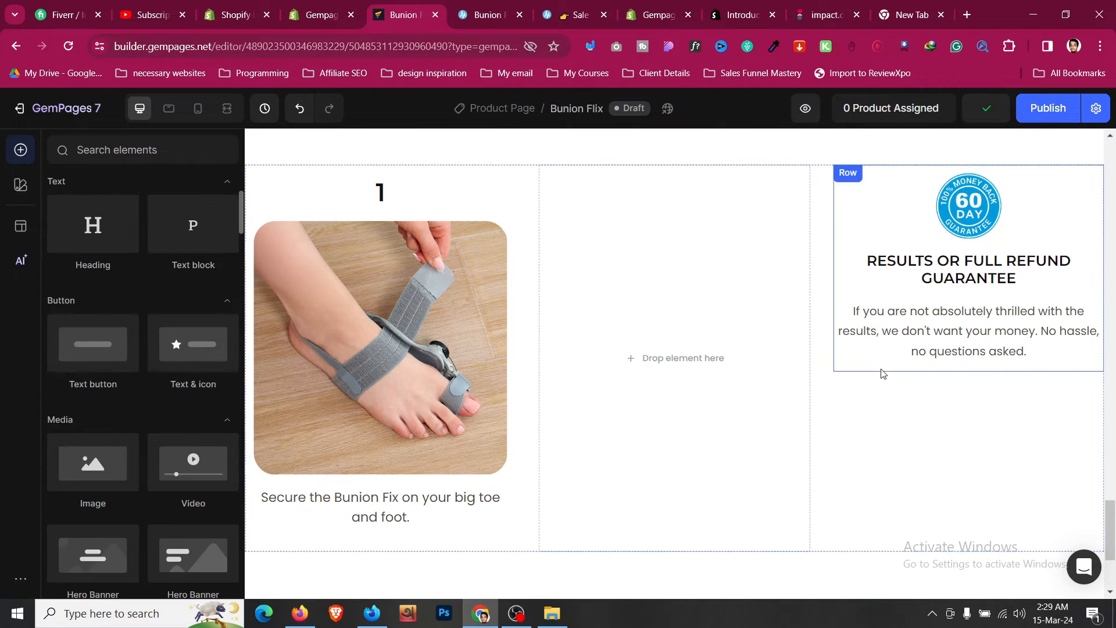
click(881, 367)
click(880, 367)
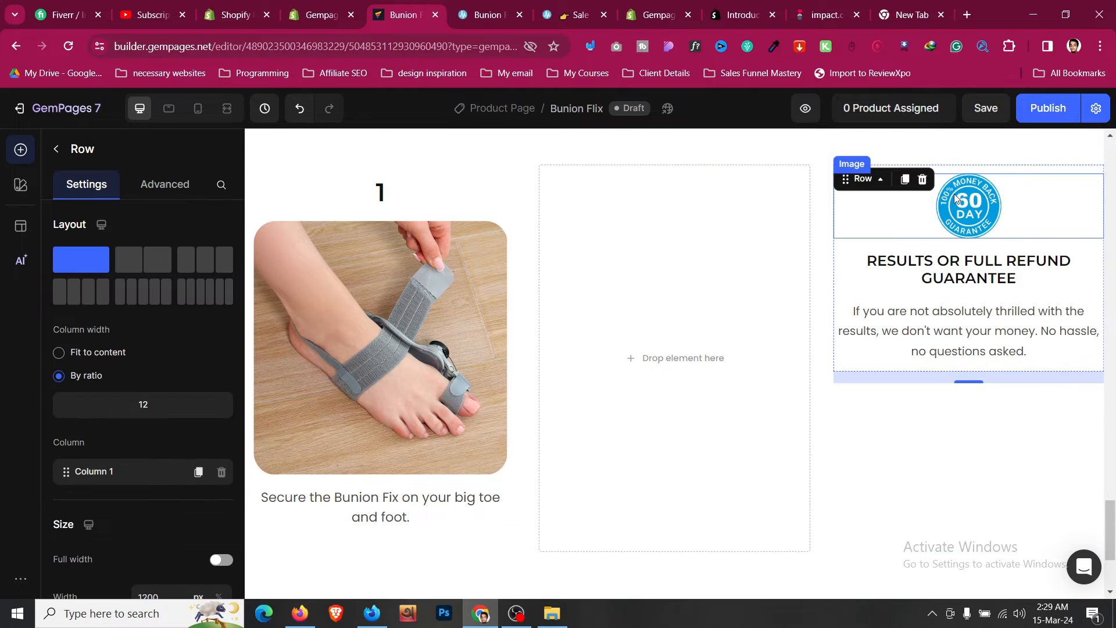
key(Delete)
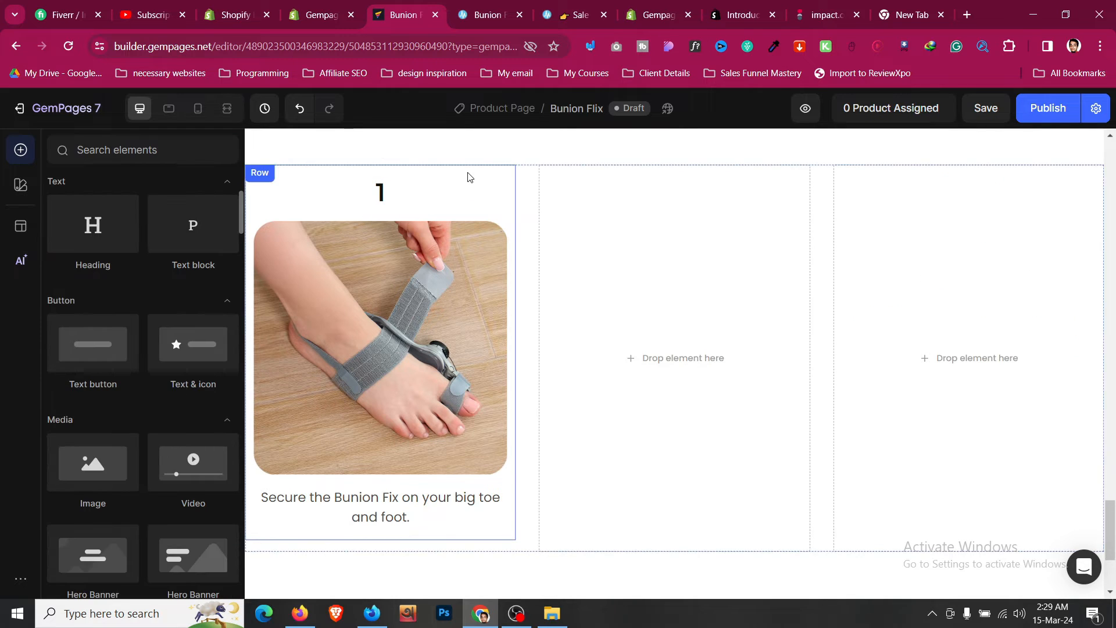
- Duplicate the first step card and move the copies into the empty second and third columns
click(281, 166)
click(315, 180)
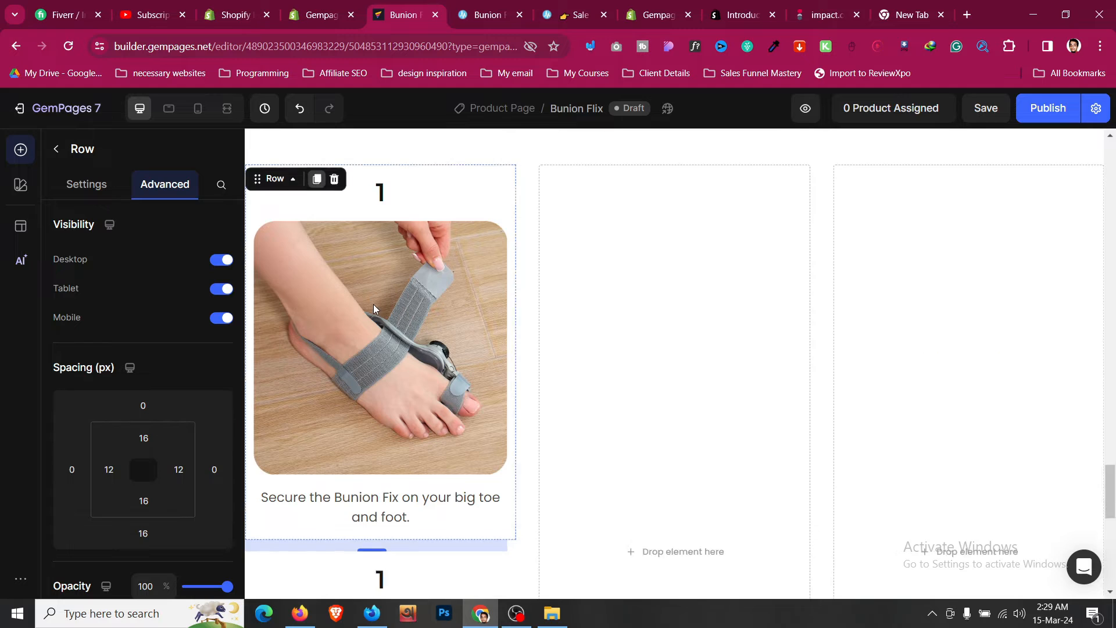
scroll(348, 314, up, 5)
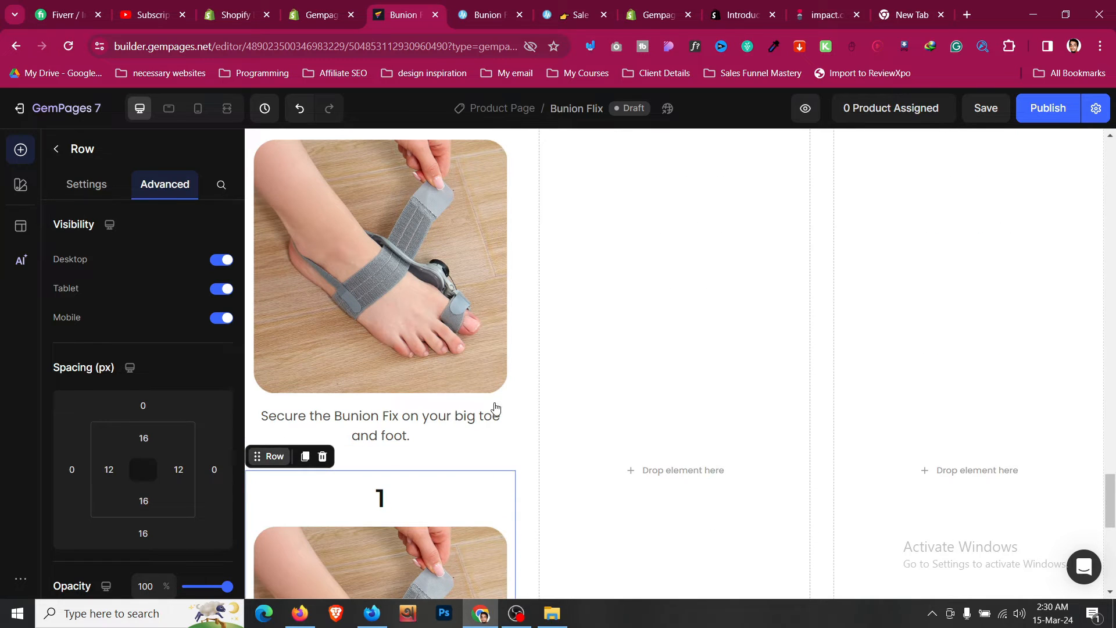
drag(496, 408, 575, 383)
scroll(697, 288, up, 3)
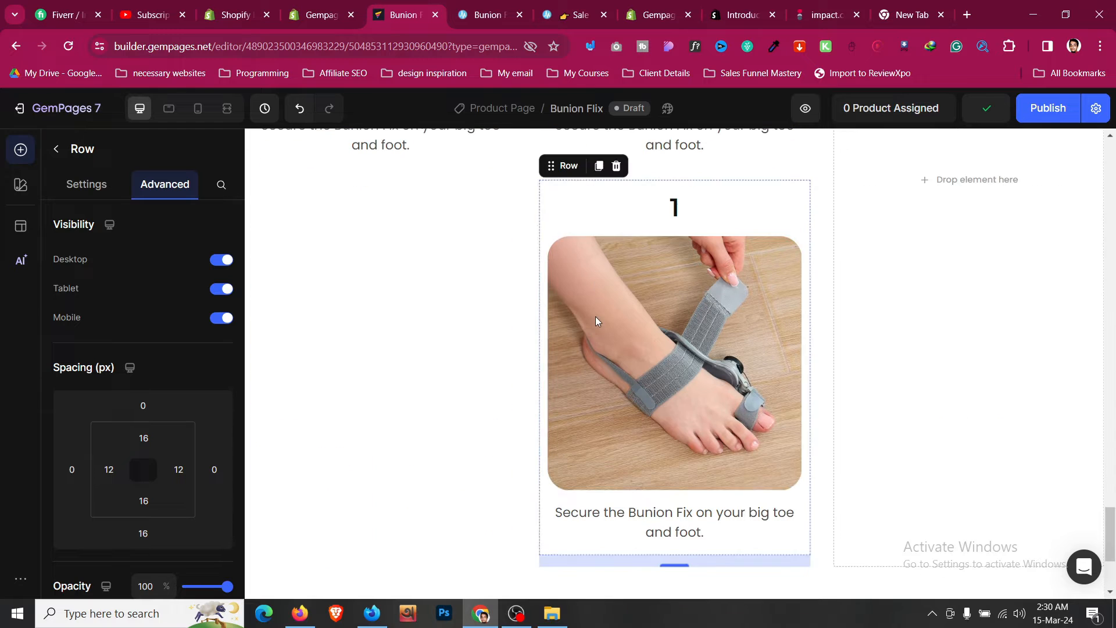
drag(574, 169, 892, 295)
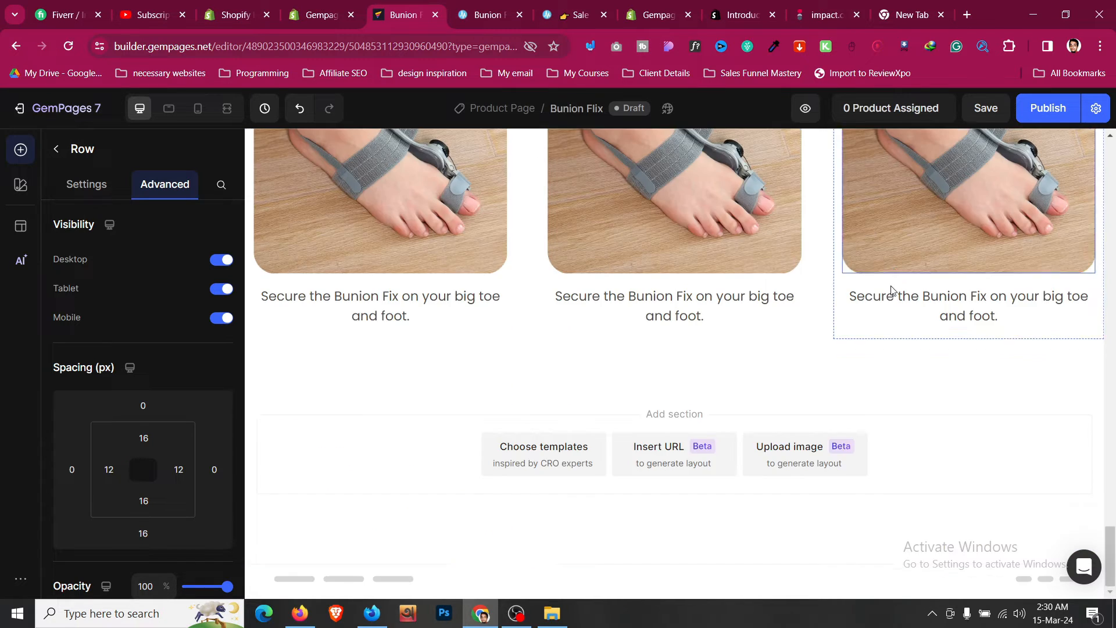
- Renumber the second and third step headings as 2 and 3
scroll(686, 269, up, 5)
click(695, 284)
click(699, 283)
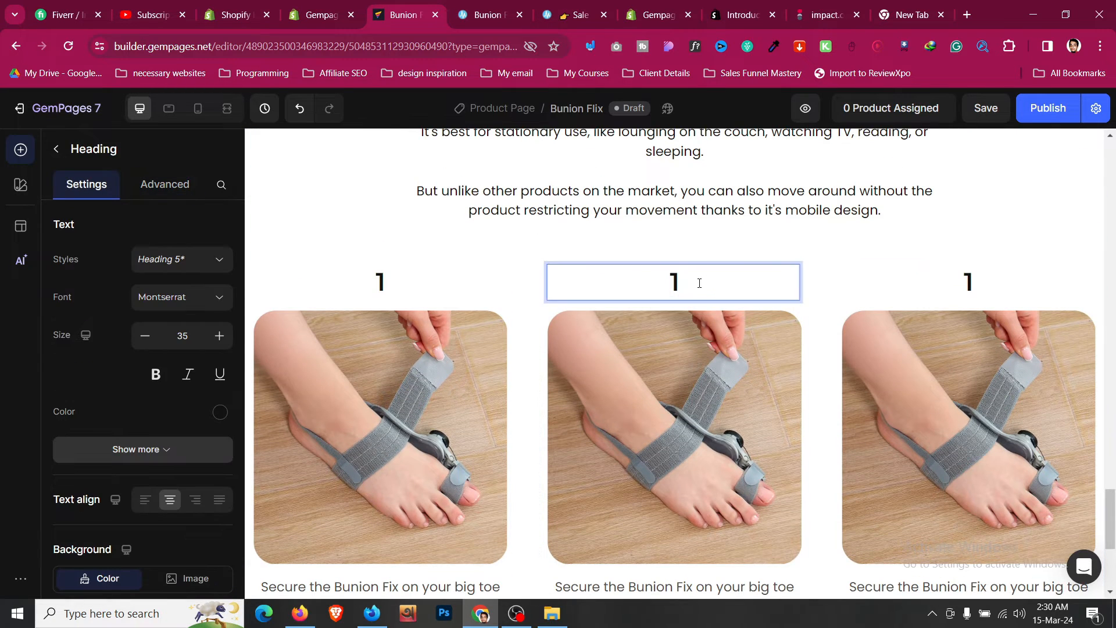
click(1006, 288)
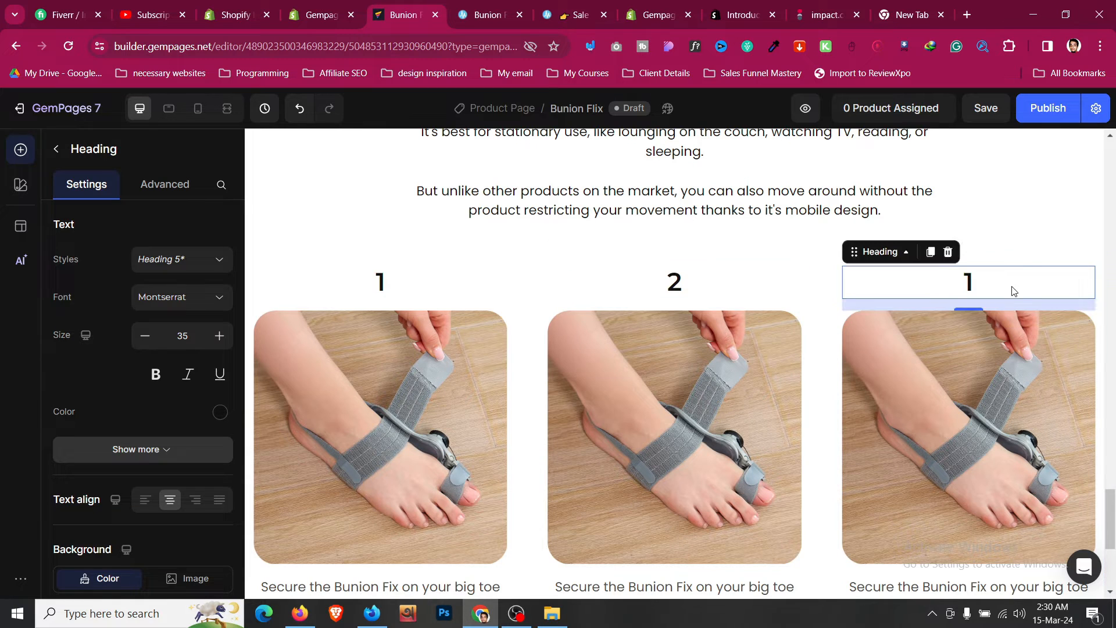
click(1013, 286)
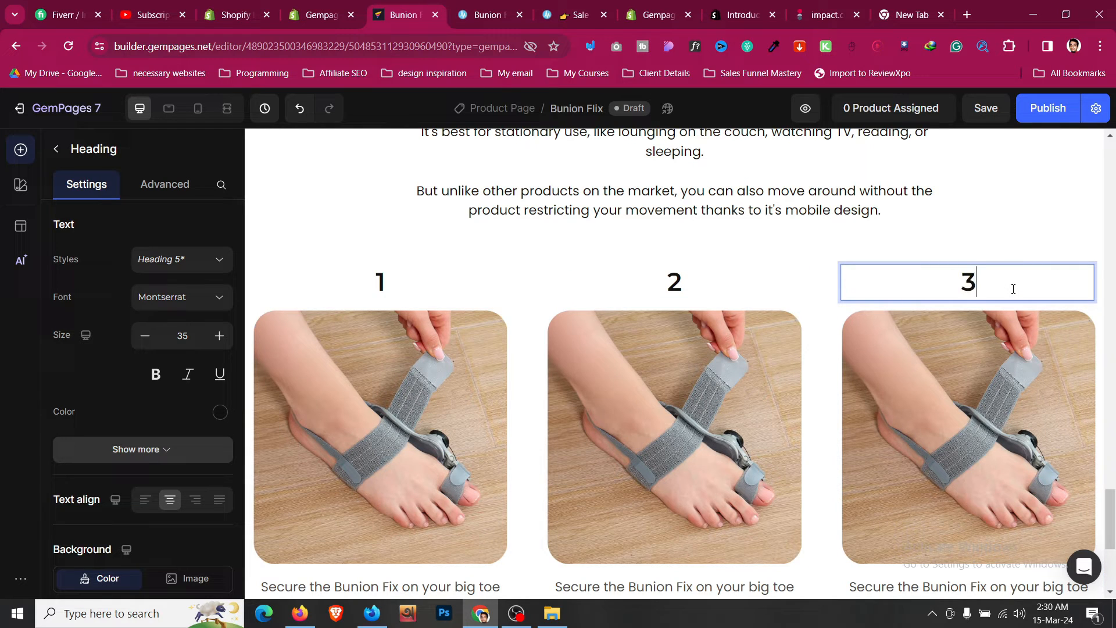
- Set the step card row's outer bottom spacing to 0 and top spacing to 4 px
click(823, 256)
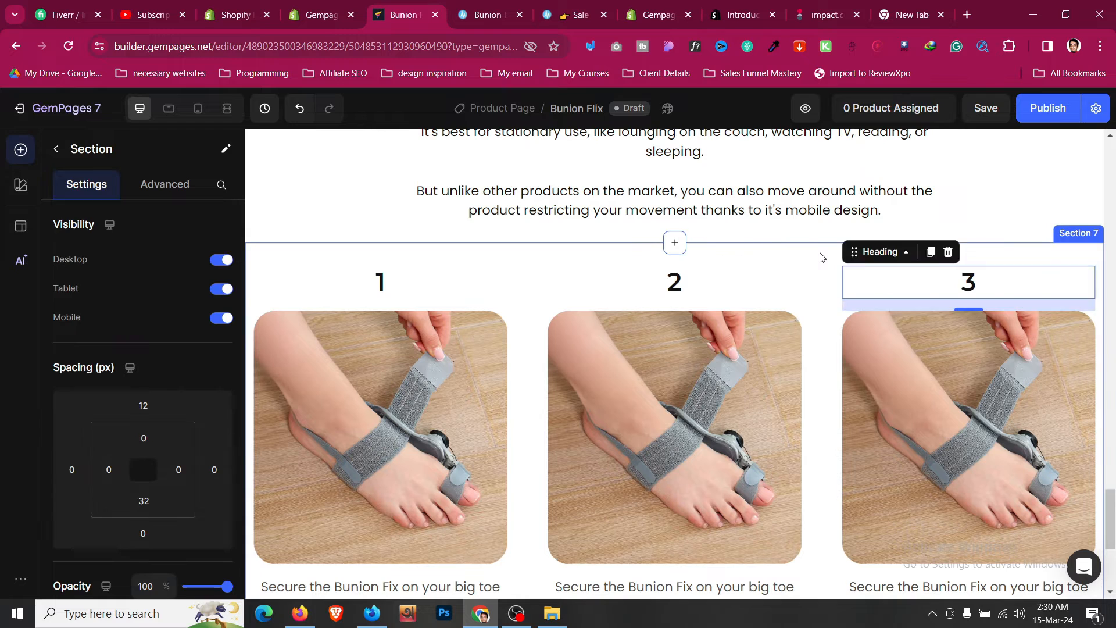
scroll(823, 257, down, 3)
scroll(821, 255, down, 2)
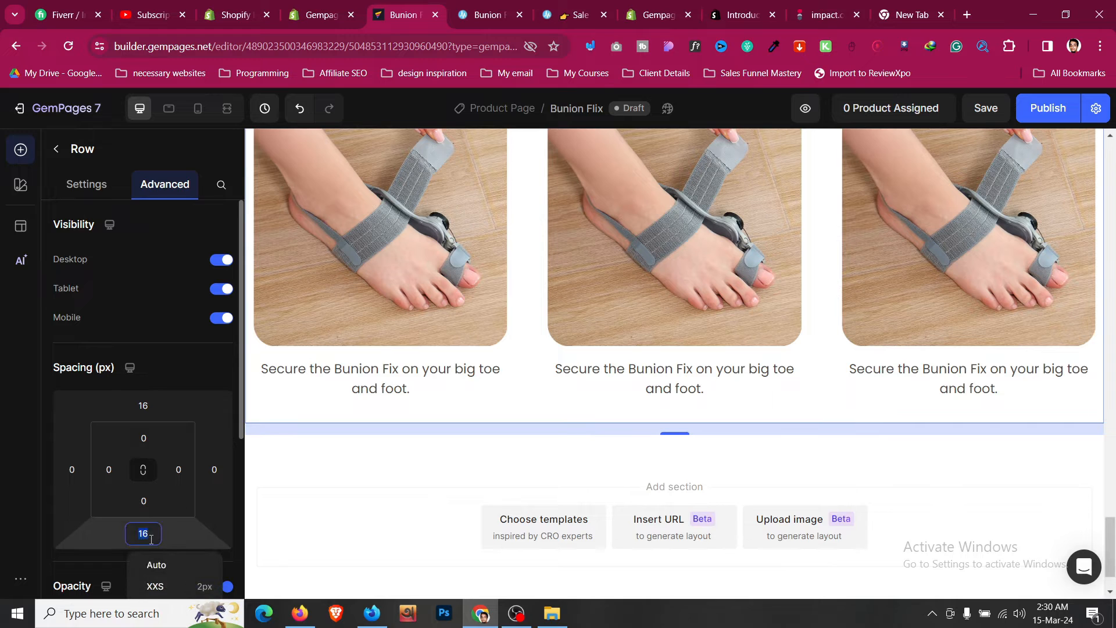
text(0)
scroll(468, 459, up, 5)
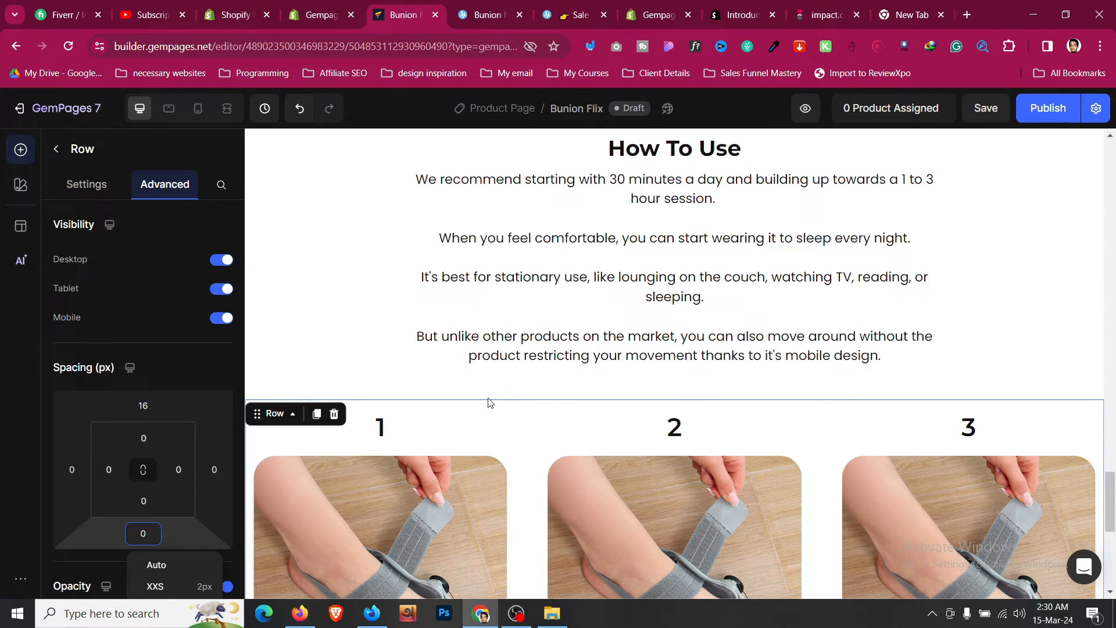
click(147, 407)
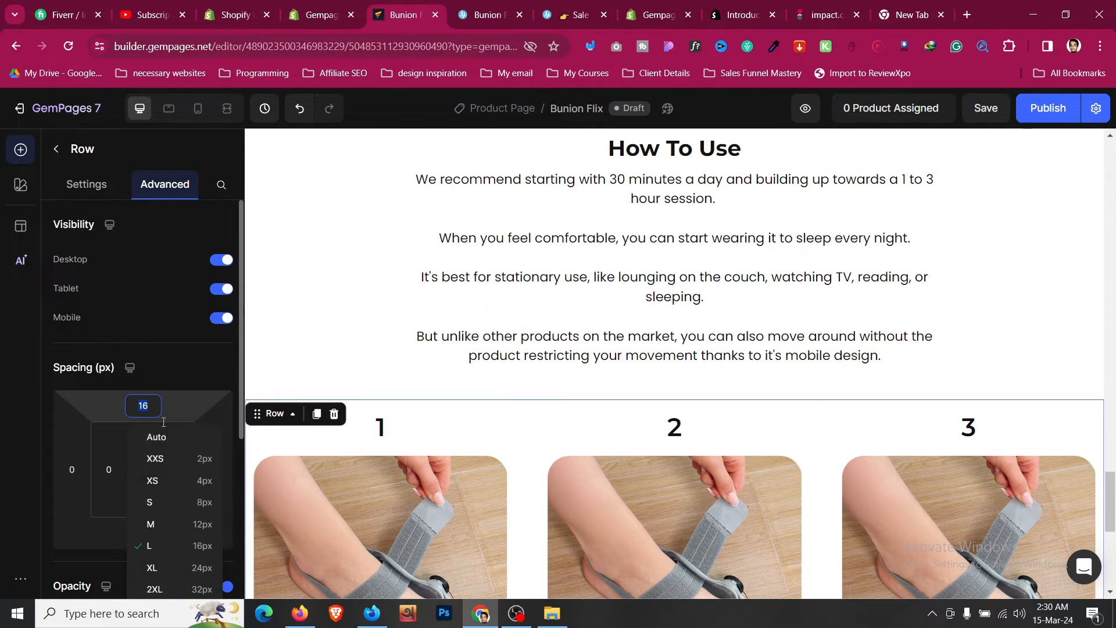
click(175, 481)
- Compare the built step section with the How To Use steps on the reference sales page
scroll(561, 294, down, 4)
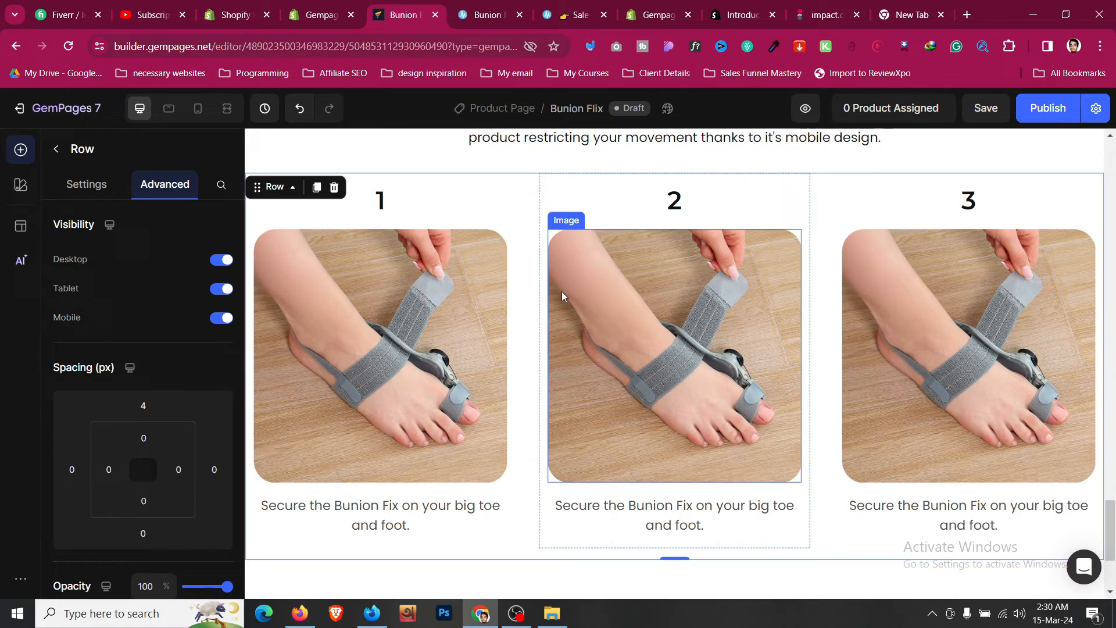
click(492, 13)
scroll(407, 302, down, 3)
scroll(367, 414, down, 3)
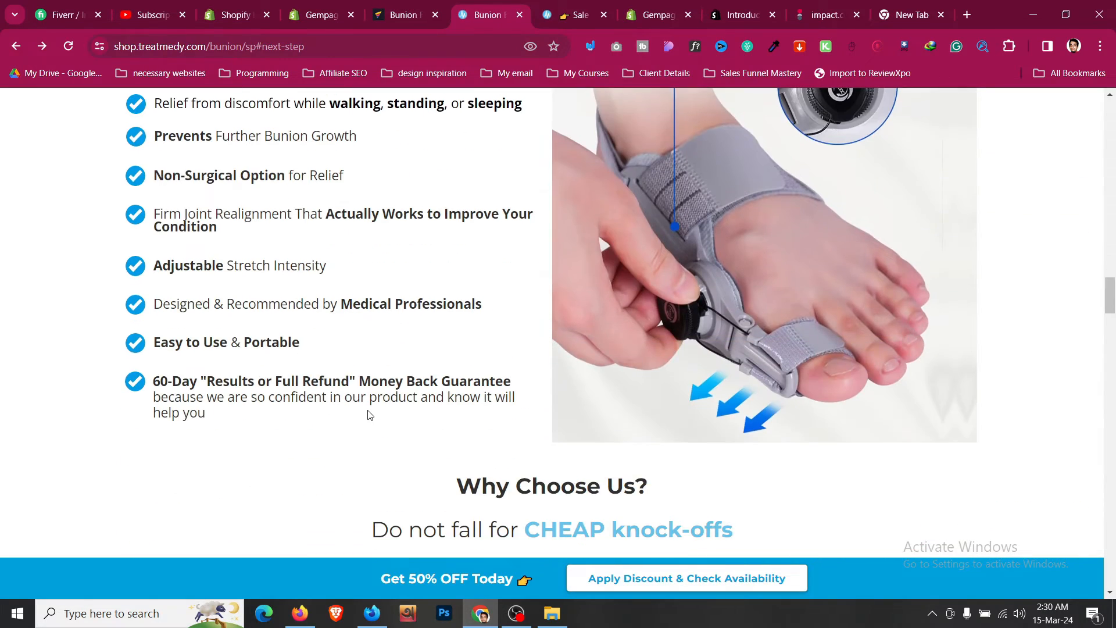
scroll(370, 414, up, 3)
scroll(368, 415, down, 5)
scroll(370, 414, up, 4)
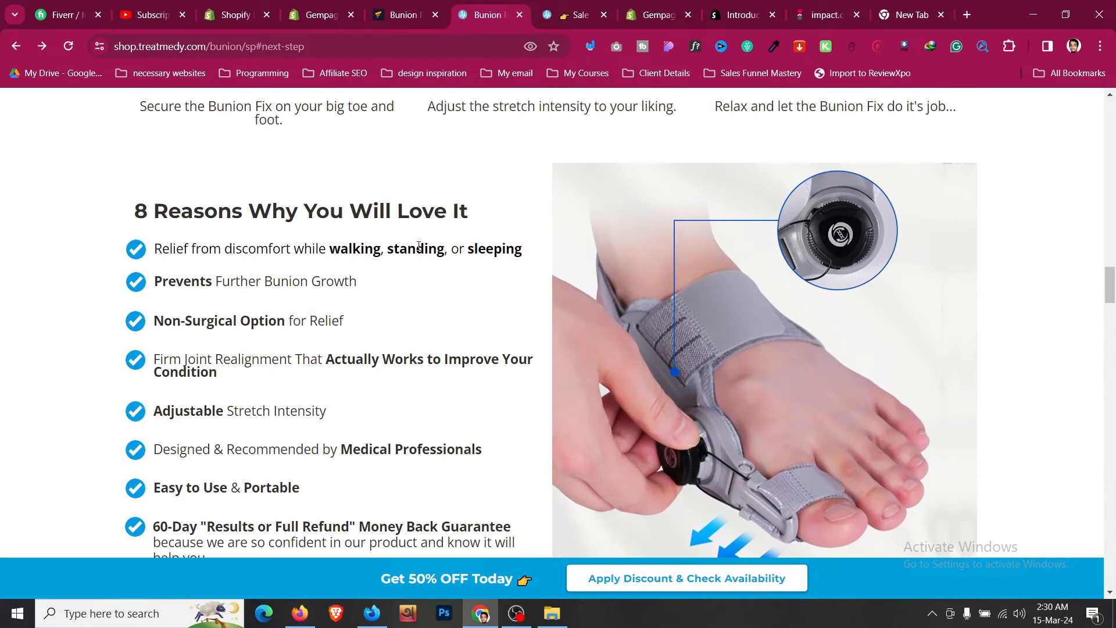
click(432, 5)
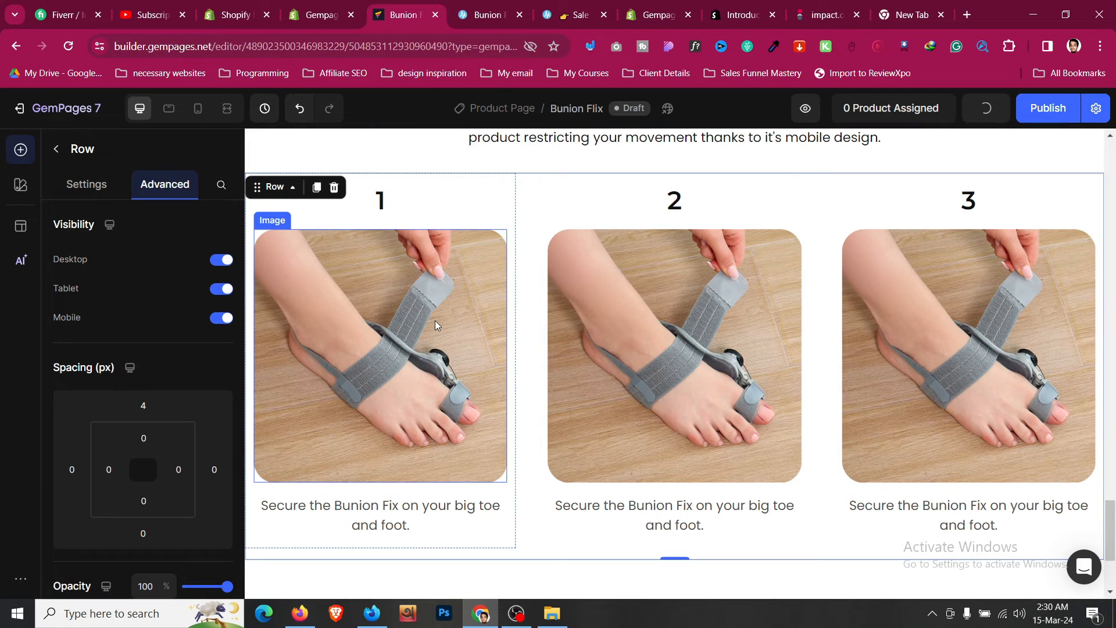
- In mobile view, set the How To Use section's left and right padding to 24 px
scroll(453, 319, down, 3)
click(198, 110)
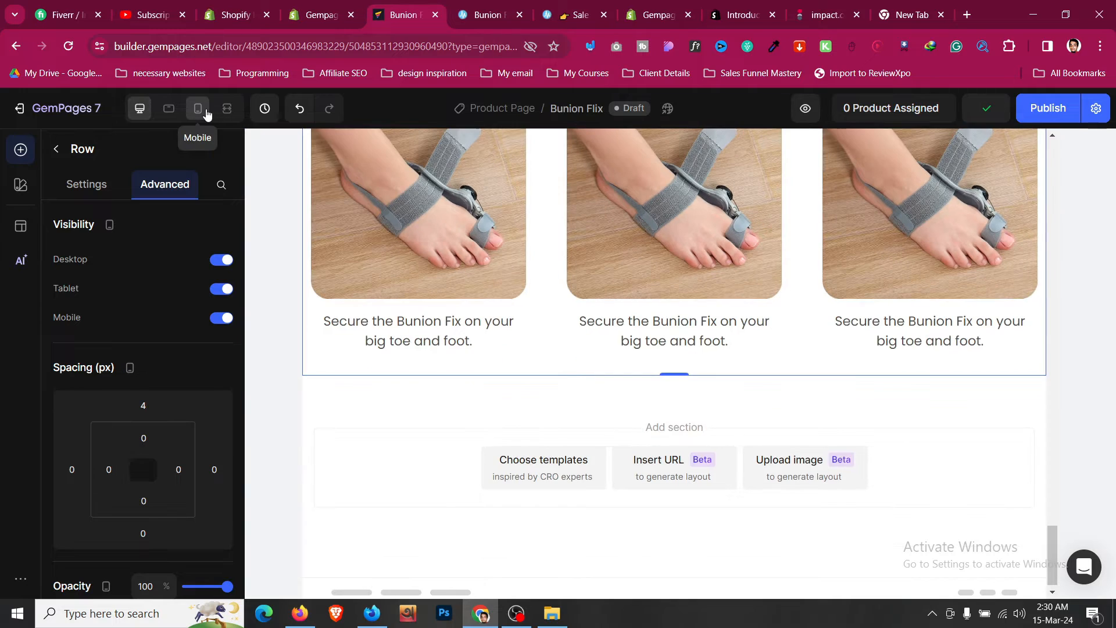
scroll(643, 291, down, 6)
scroll(643, 291, up, 6)
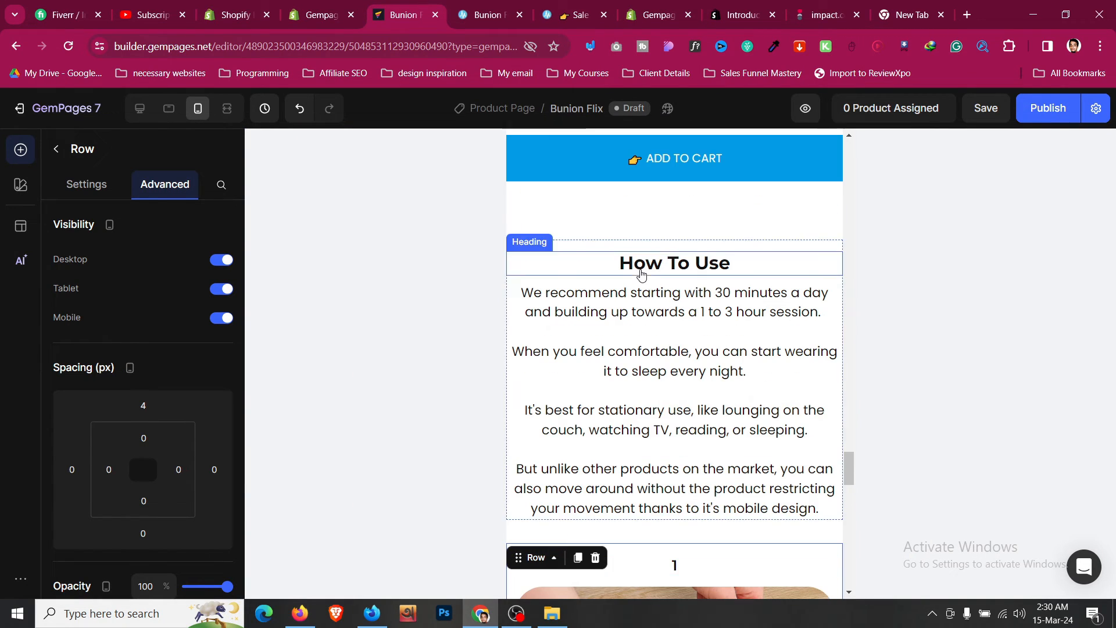
click(630, 229)
click(109, 469)
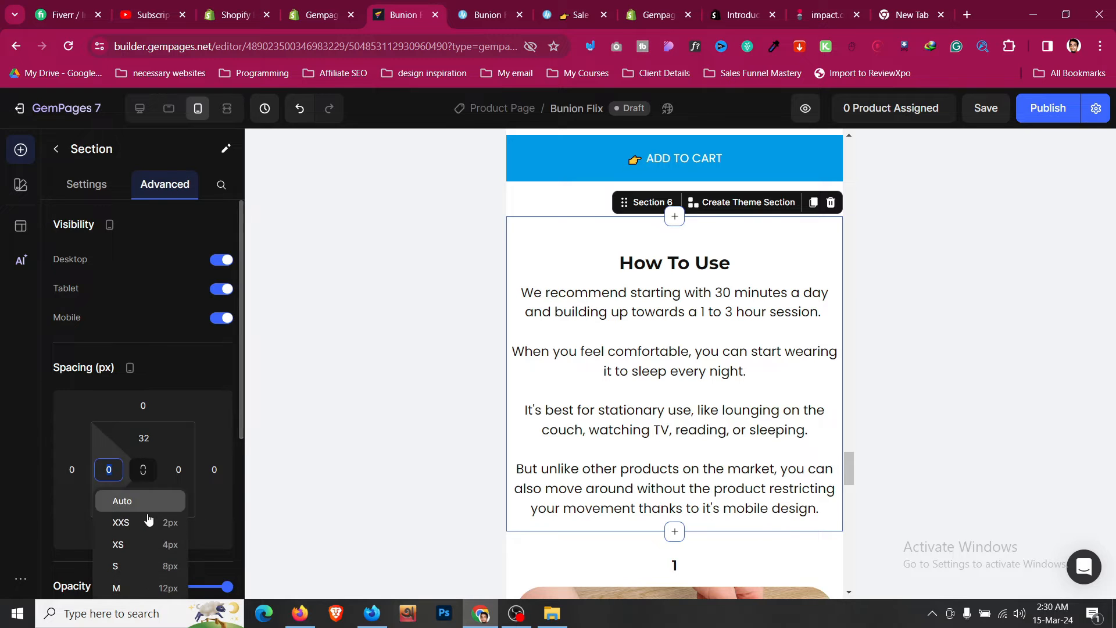
scroll(174, 558, down, 3)
click(161, 493)
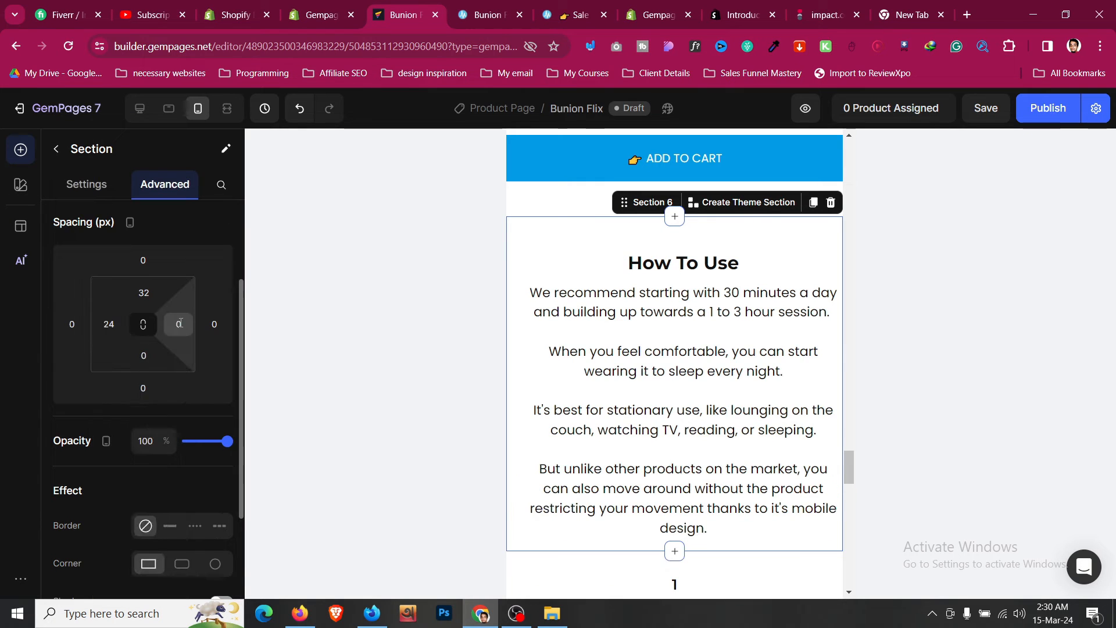
click(179, 324)
click(237, 493)
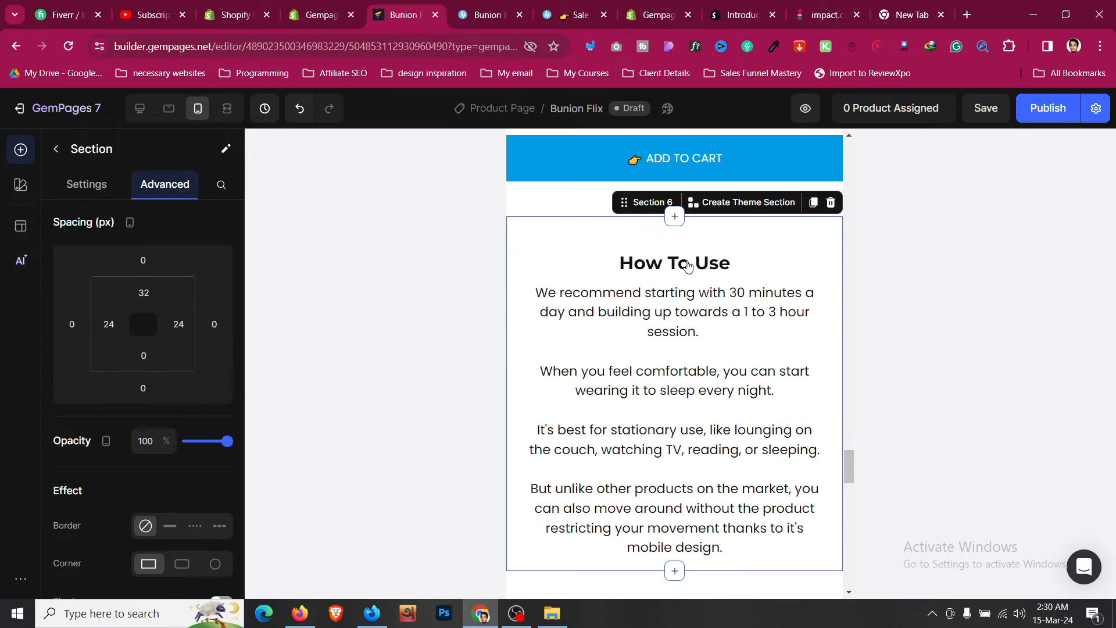
- Increase the How To Use heading's font size for mobile
click(676, 263)
click(219, 335)
click(219, 336)
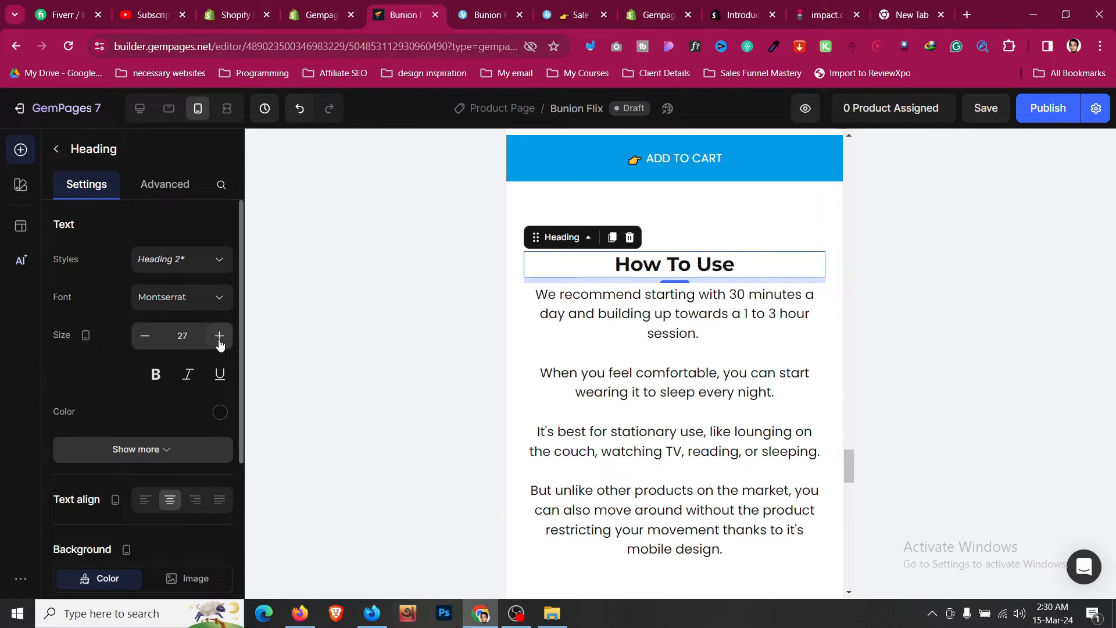
click(220, 336)
click(219, 335)
- Set the step cards section's left and right padding to 24 px on mobile
click(579, 350)
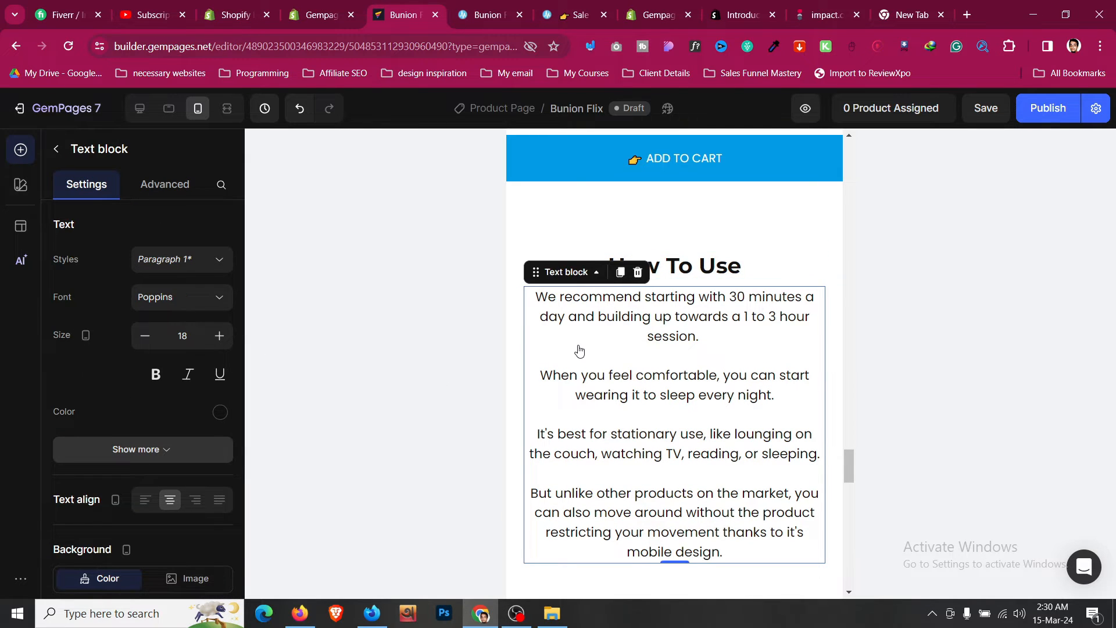
scroll(575, 372, down, 3)
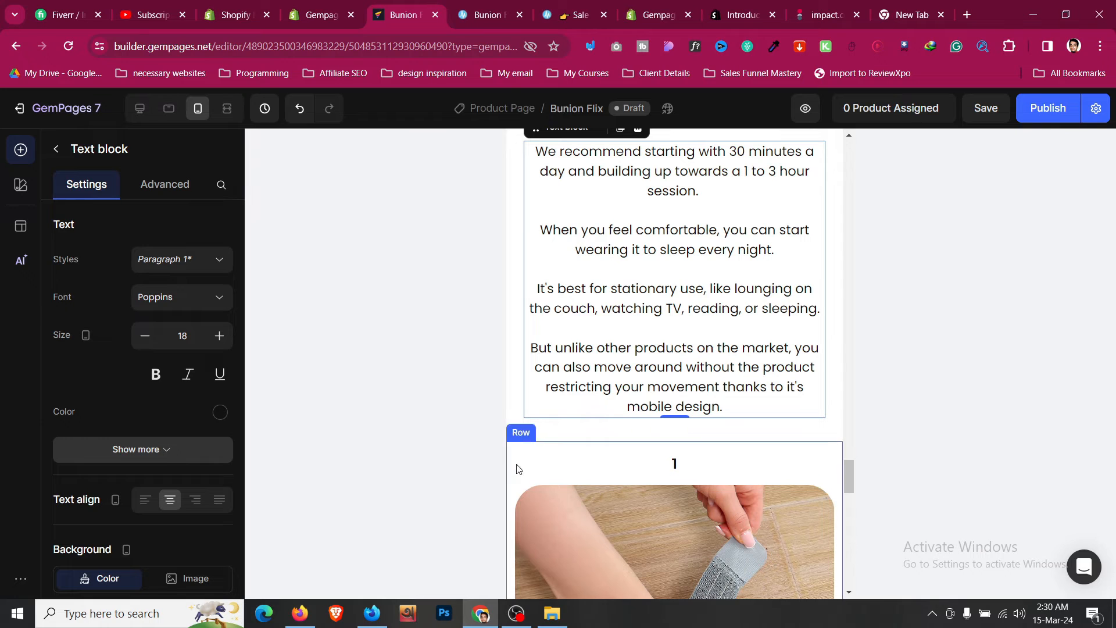
click(563, 445)
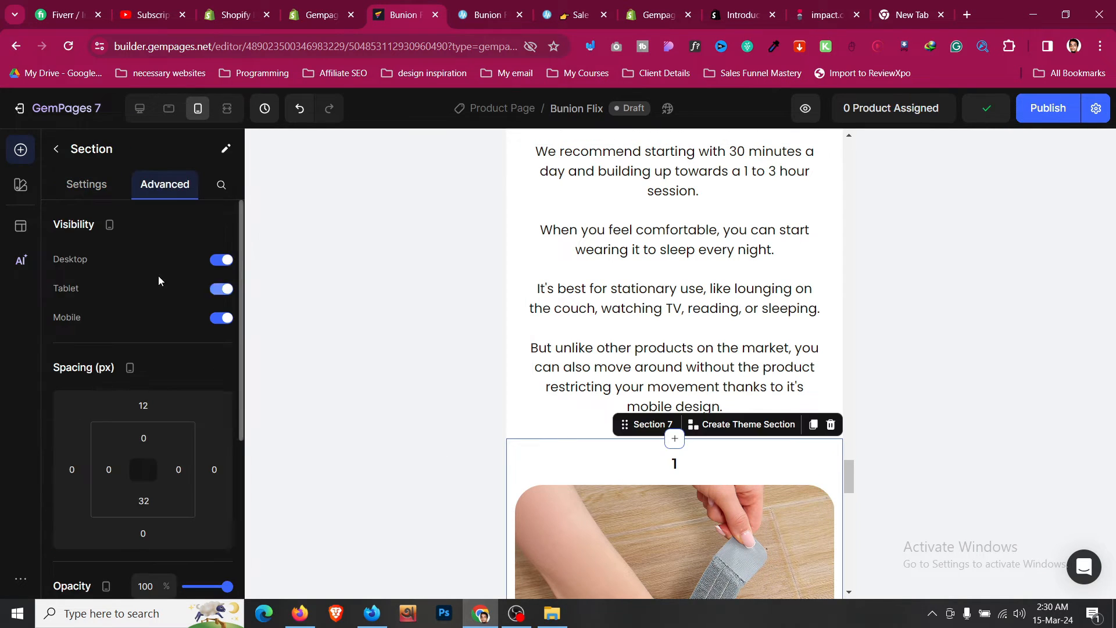
scroll(127, 346, down, 3)
click(100, 259)
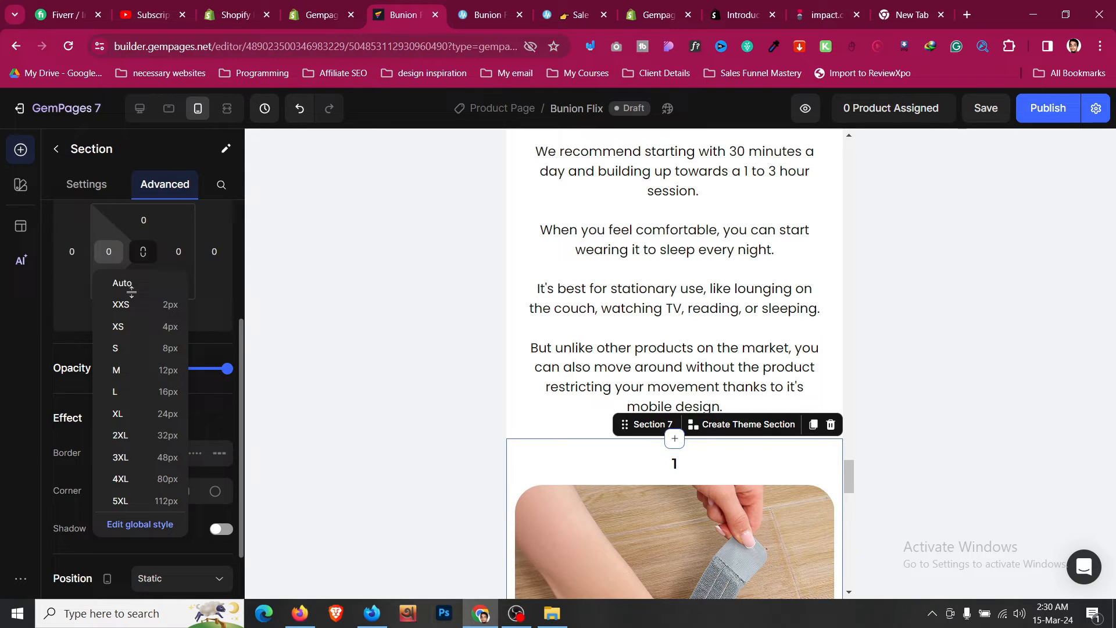
click(168, 419)
click(173, 245)
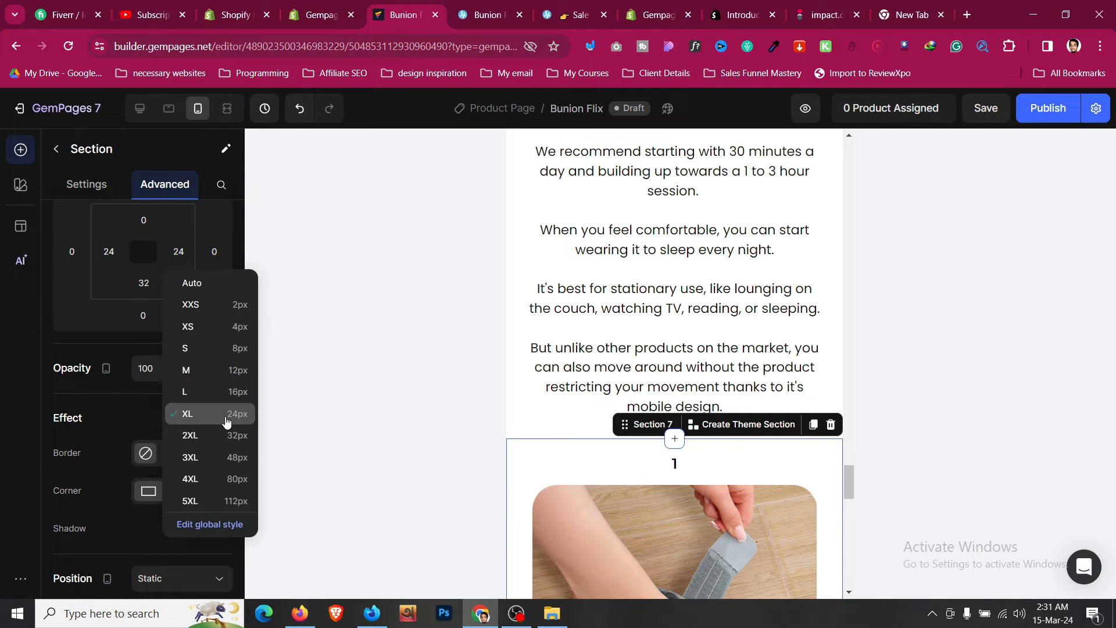
click(227, 418)
- Set the first step number heading's font size to 35 on mobile
click(674, 463)
click(219, 336)
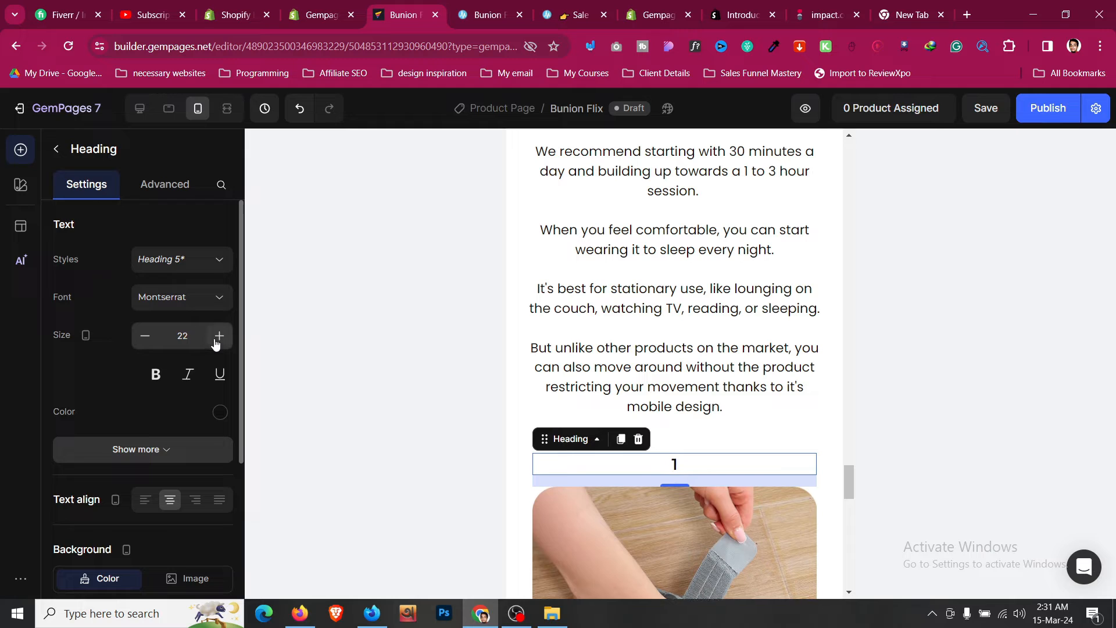
click(219, 336)
click(219, 336)
click(218, 336)
click(219, 336)
click(219, 336)
click(219, 336)
click(218, 336)
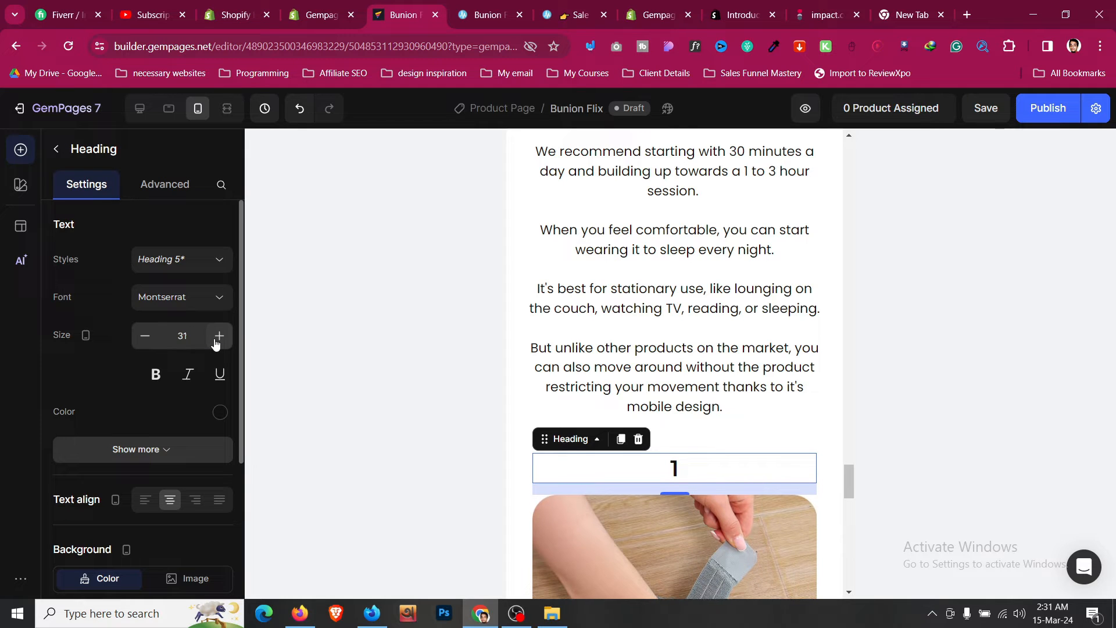
click(219, 336)
click(219, 336)
click(219, 336)
click(219, 336)
click(218, 336)
click(153, 342)
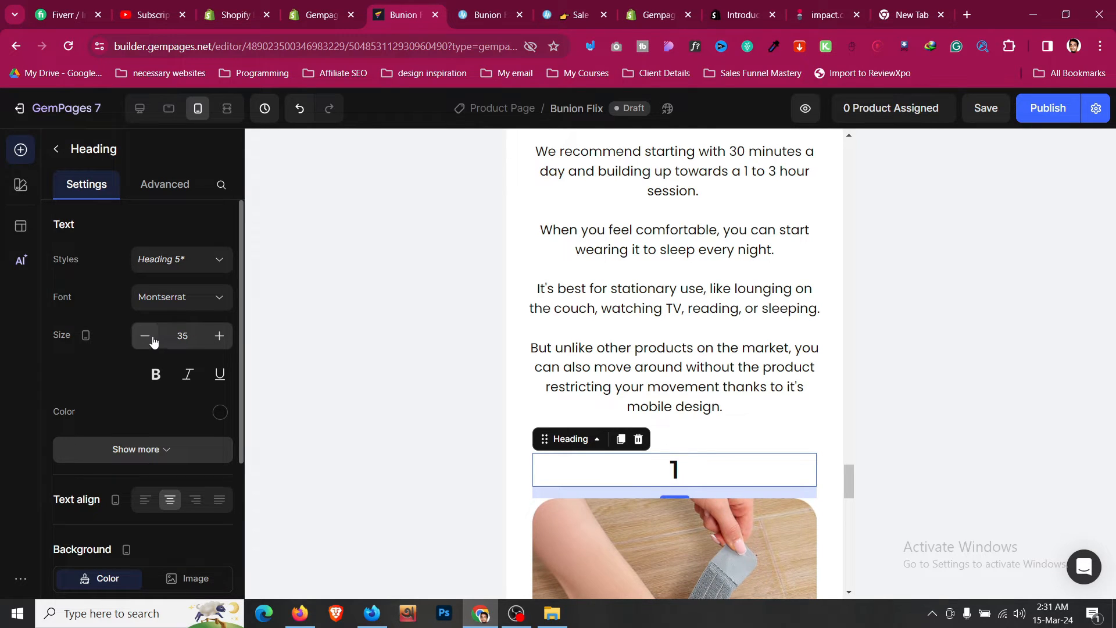
click(149, 342)
- Copy the style of the first step number heading
scroll(745, 314, down, 3)
right_click(717, 314)
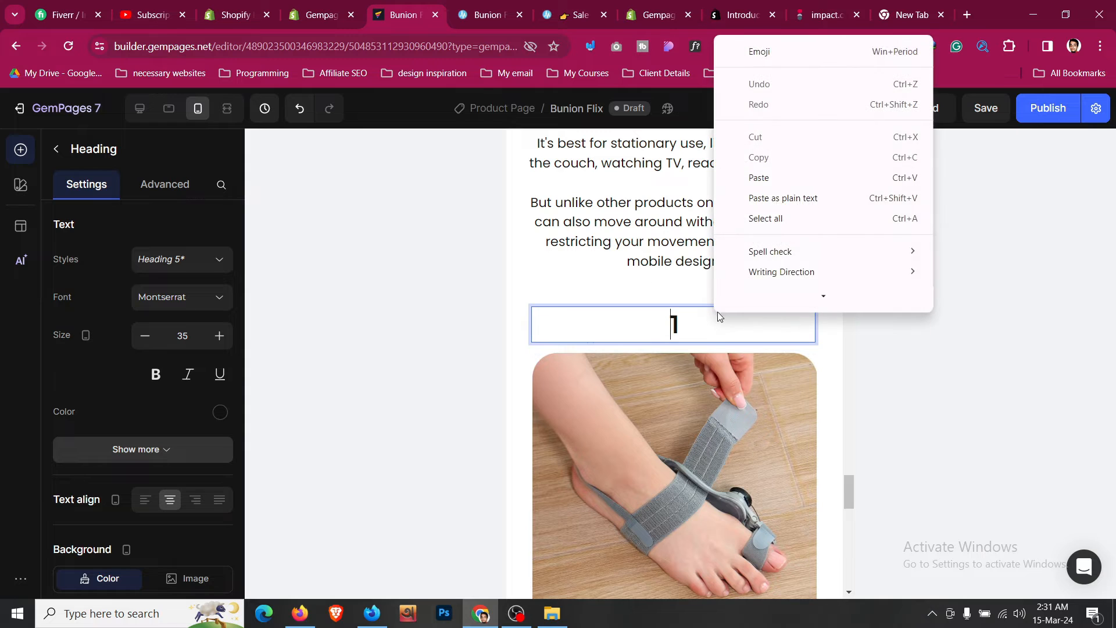
click(527, 361)
right_click(589, 330)
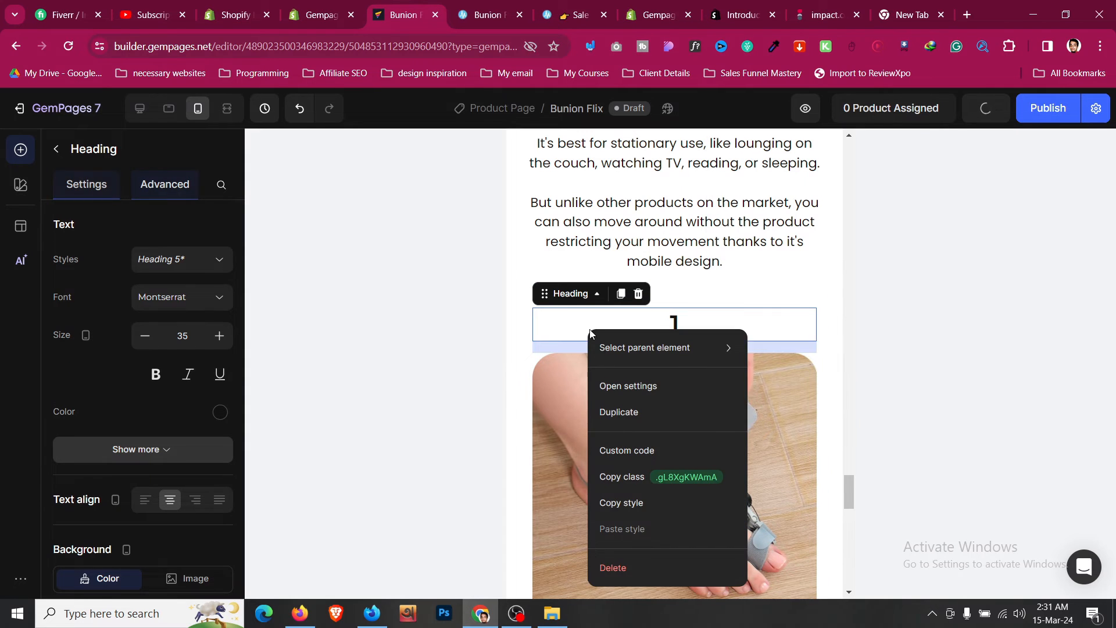
click(633, 503)
- Paste that style onto the second and third step number headings
scroll(646, 395, down, 5)
right_click(673, 352)
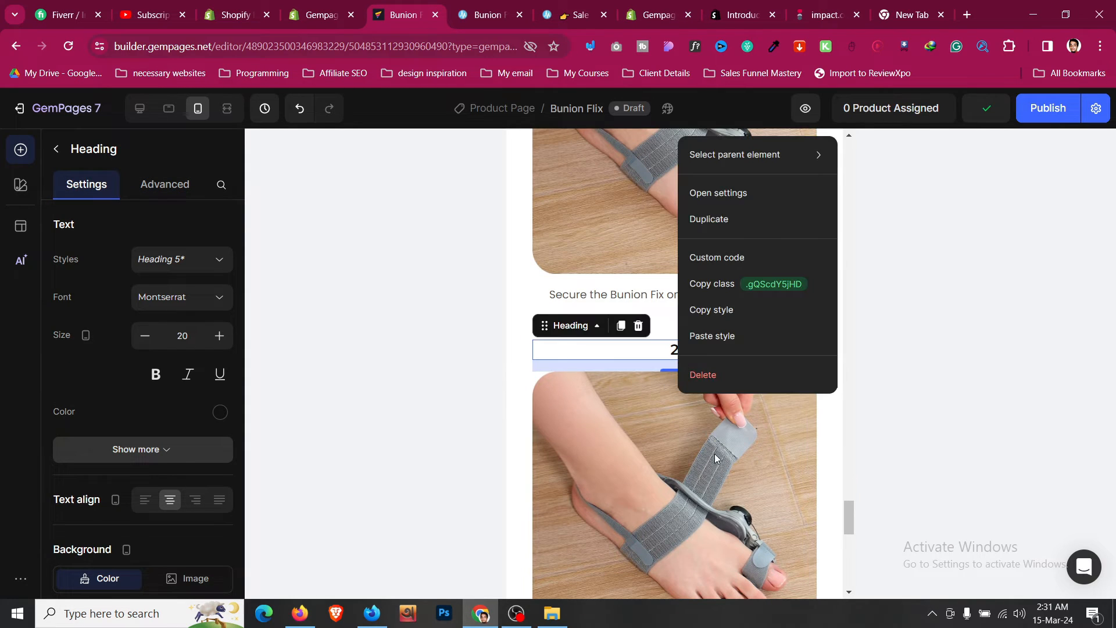
click(737, 342)
scroll(698, 349, down, 8)
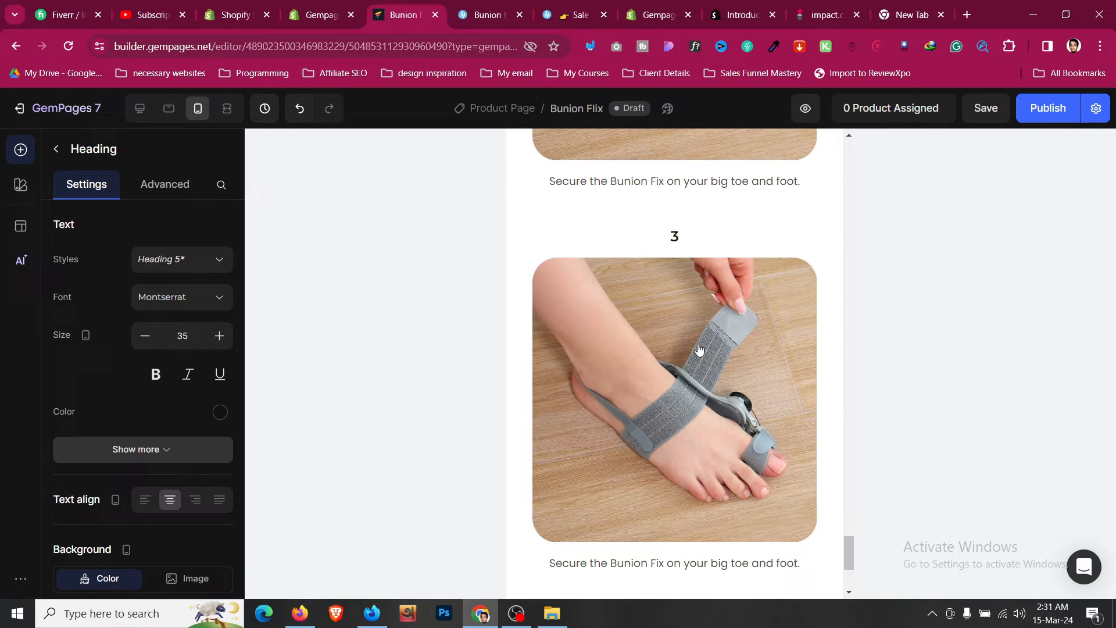
right_click(693, 241)
click(727, 439)
- Set the first step caption's font size to 16 on mobile
scroll(680, 349, up, 5)
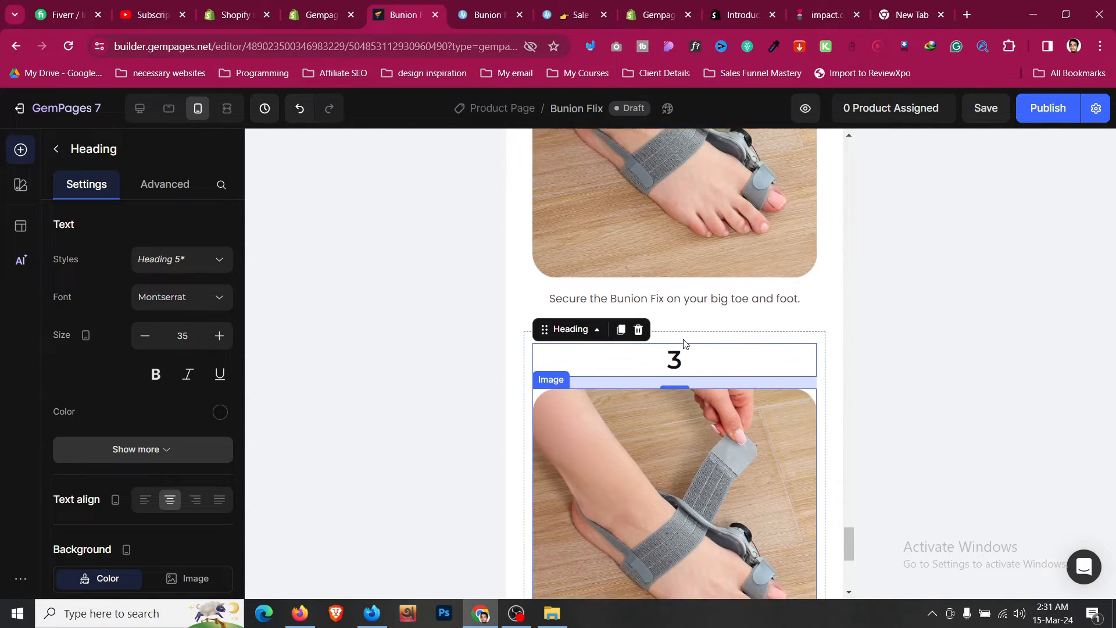
scroll(682, 344, up, 4)
click(675, 296)
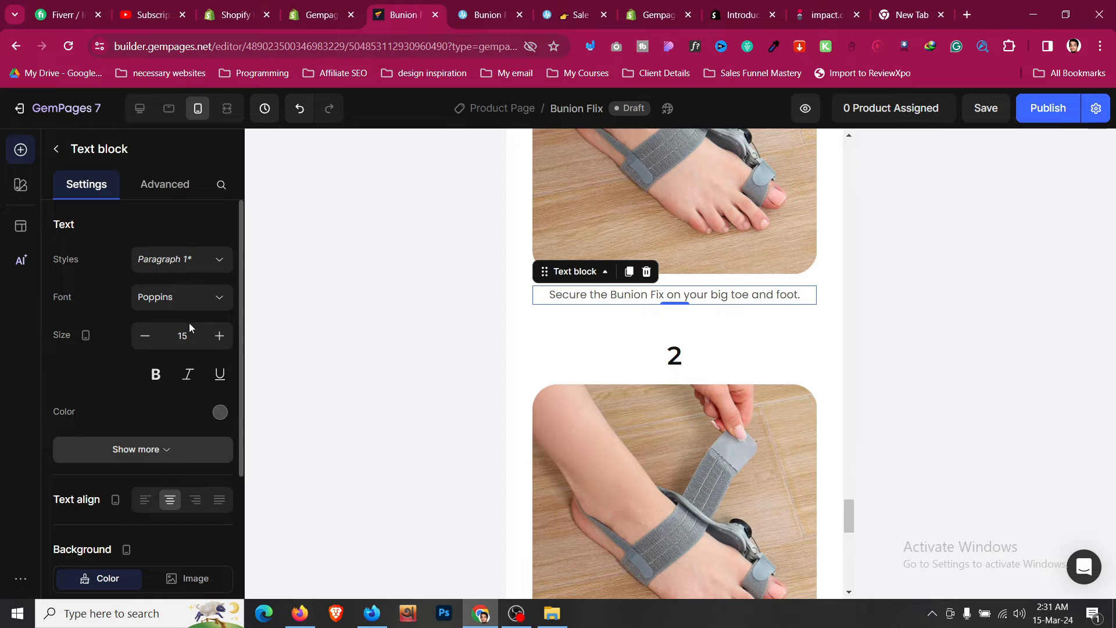
click(216, 347)
click(216, 347)
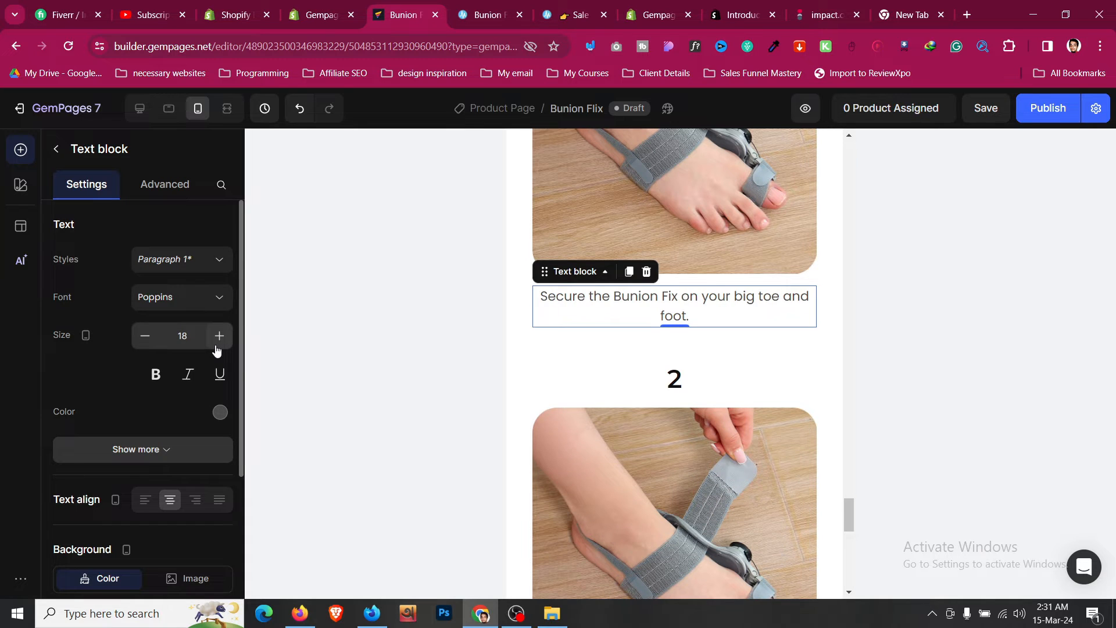
click(153, 347)
click(152, 347)
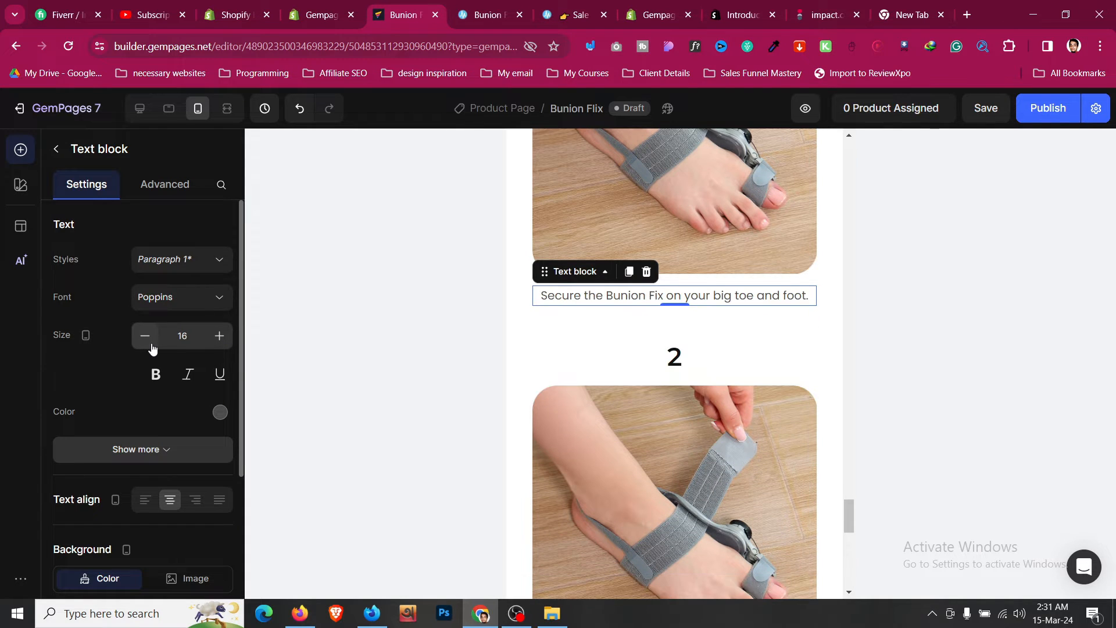
- Copy the style of the first step caption
right_click(619, 303)
click(581, 365)
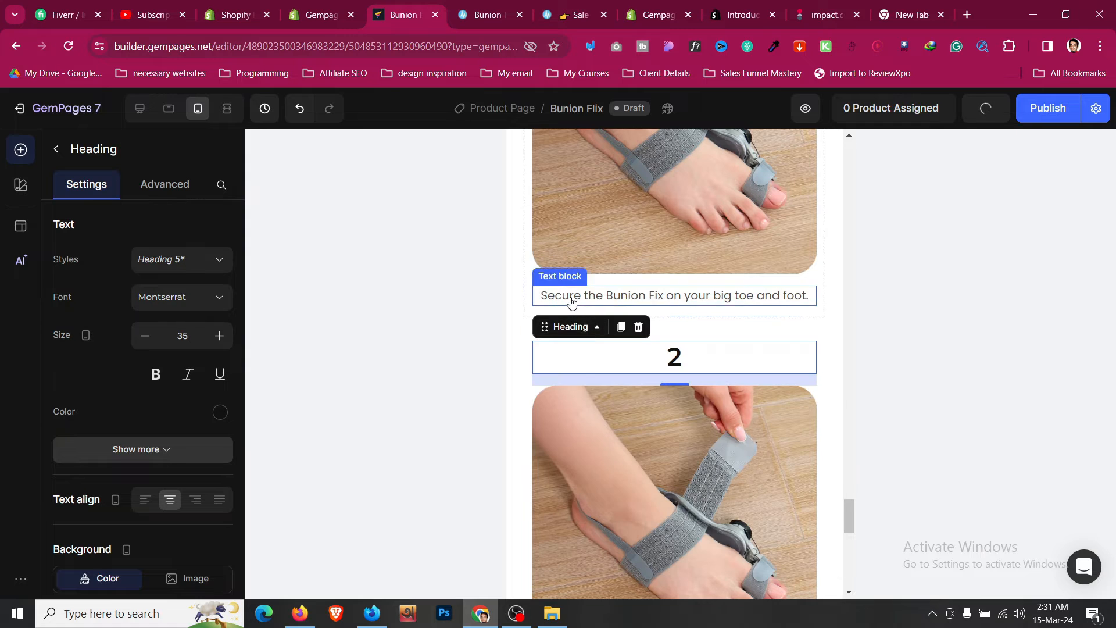
right_click(571, 301)
click(623, 470)
scroll(623, 442, down, 5)
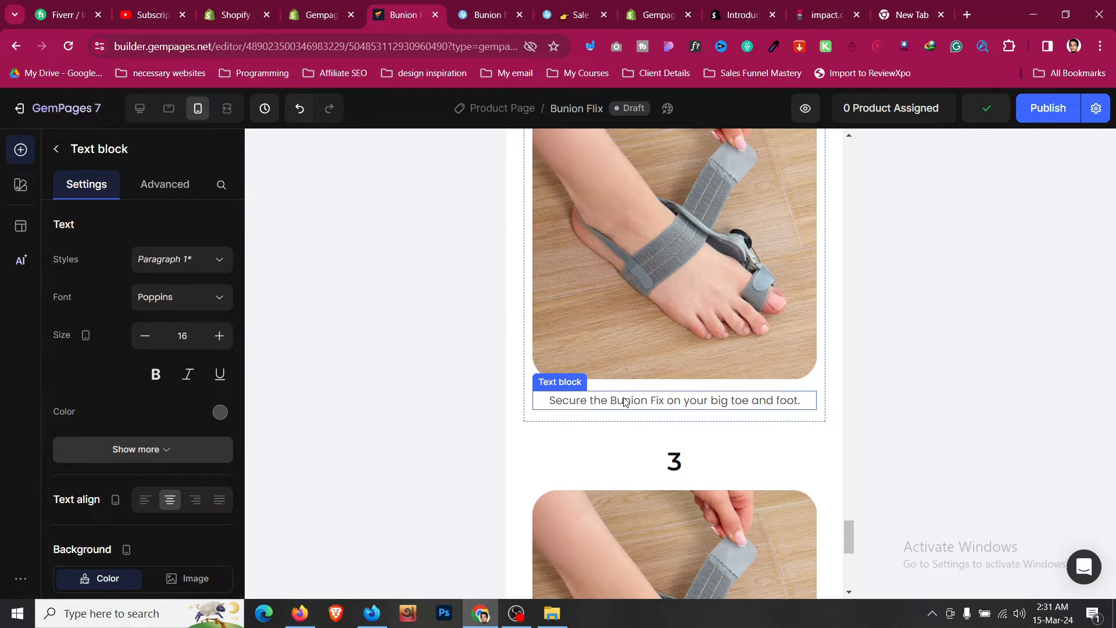
- Paste the copied caption style onto the second and third step captions
right_click(625, 402)
click(662, 348)
scroll(635, 363, down, 8)
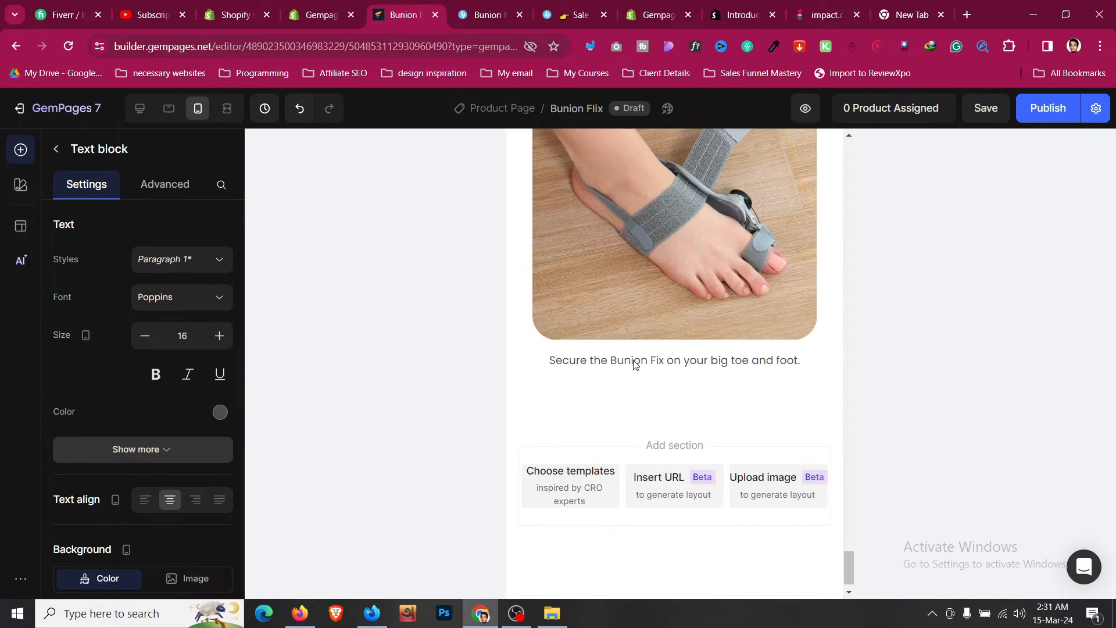
right_click(635, 363)
click(688, 342)
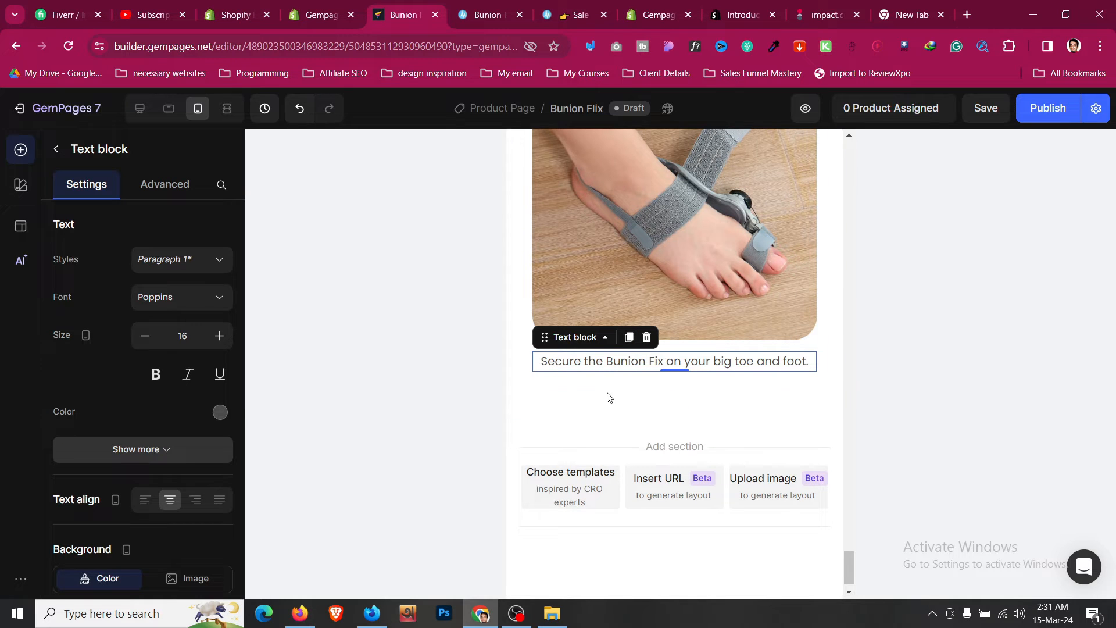
click(609, 397)
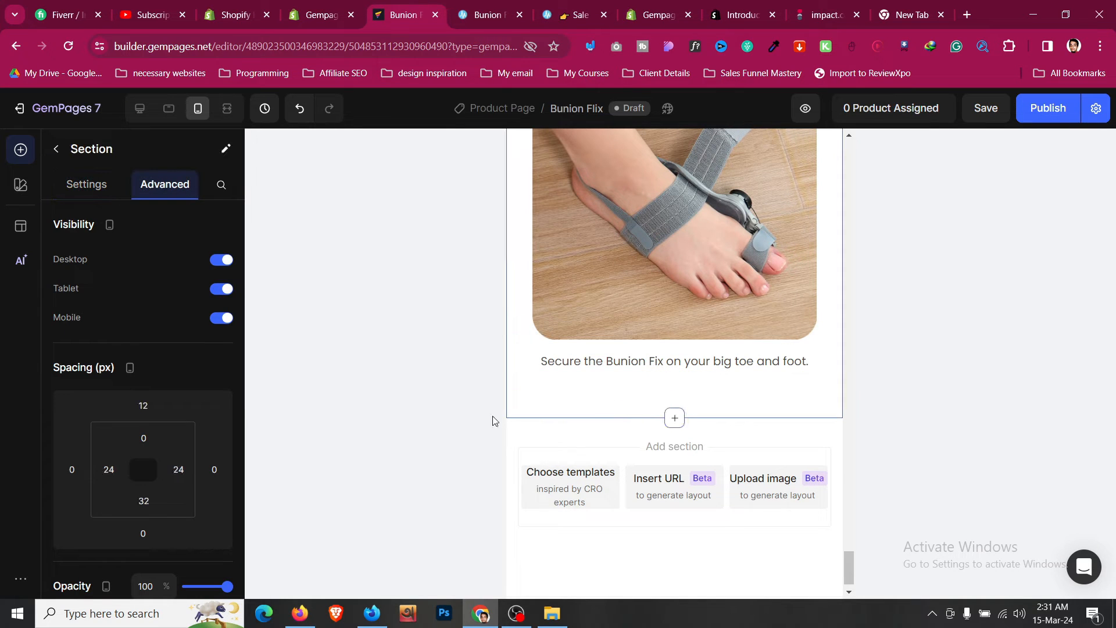
- Set the product section's left and right inner padding to 24 px on mobile
scroll(599, 357, up, 6)
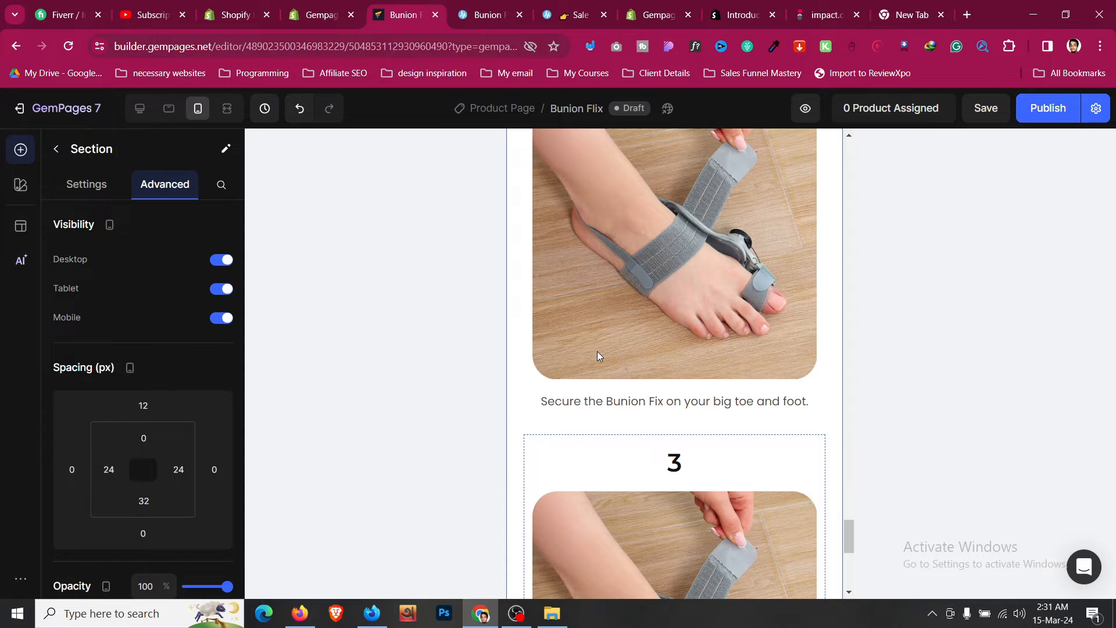
scroll(522, 313, up, 8)
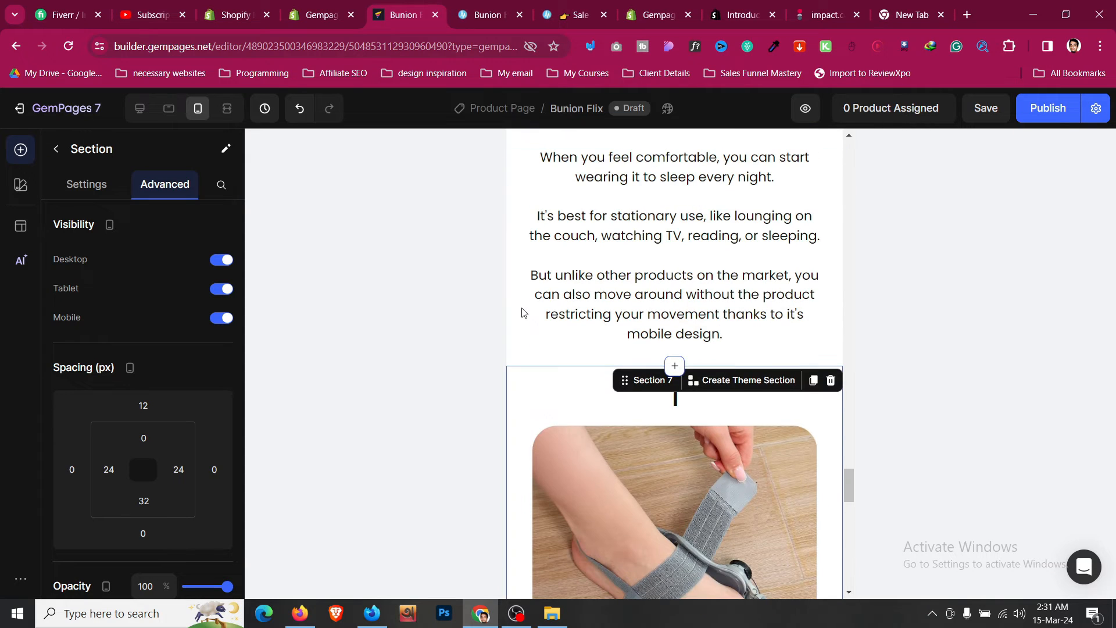
click(525, 352)
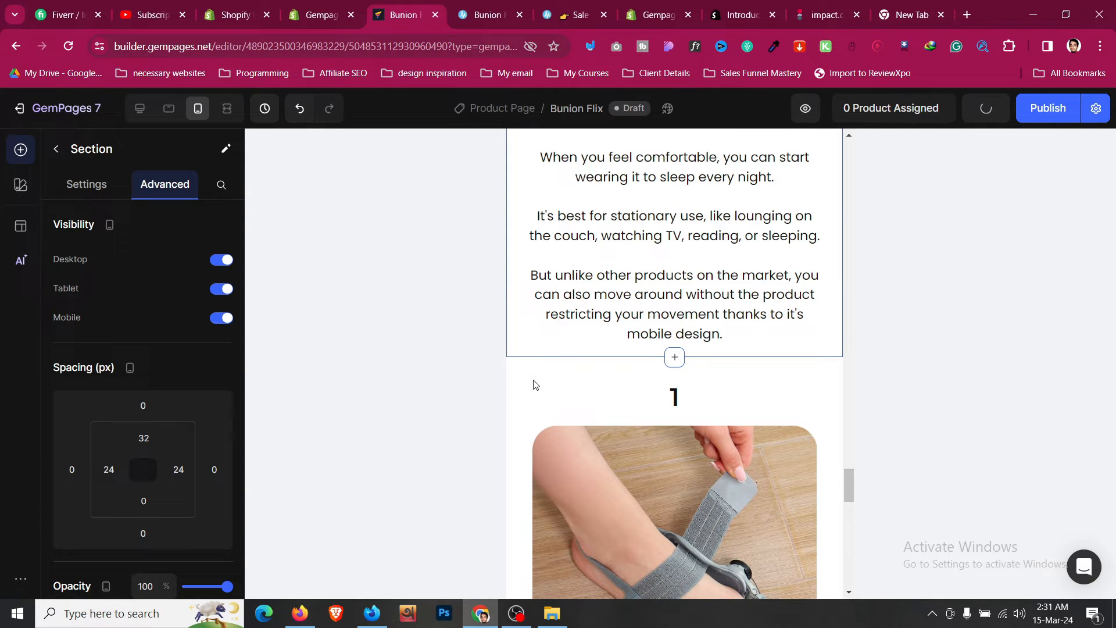
click(515, 373)
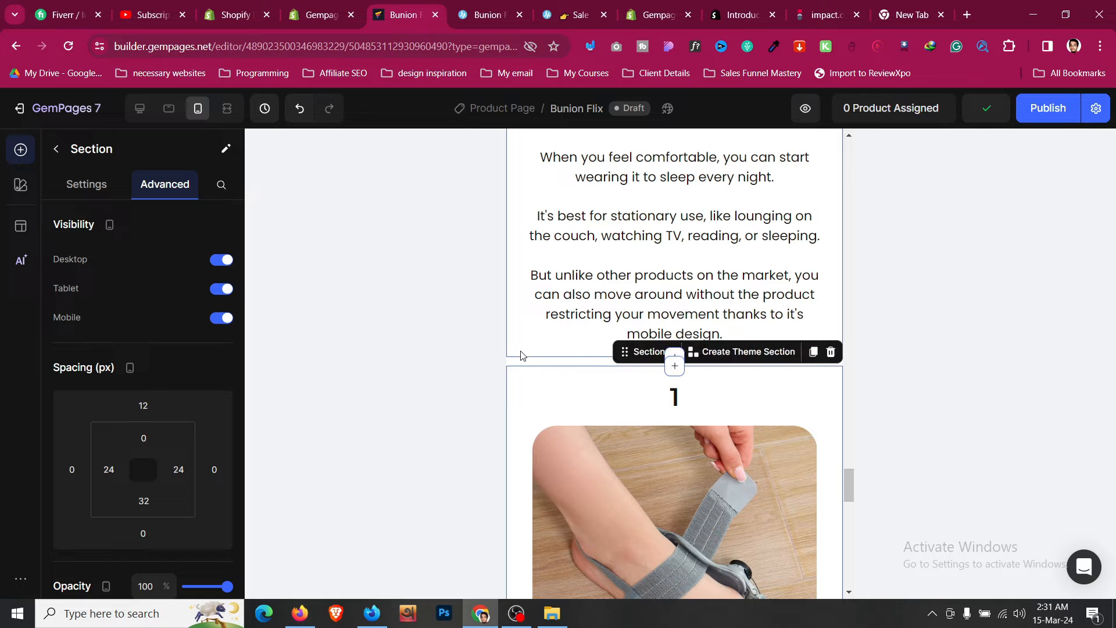
click(522, 361)
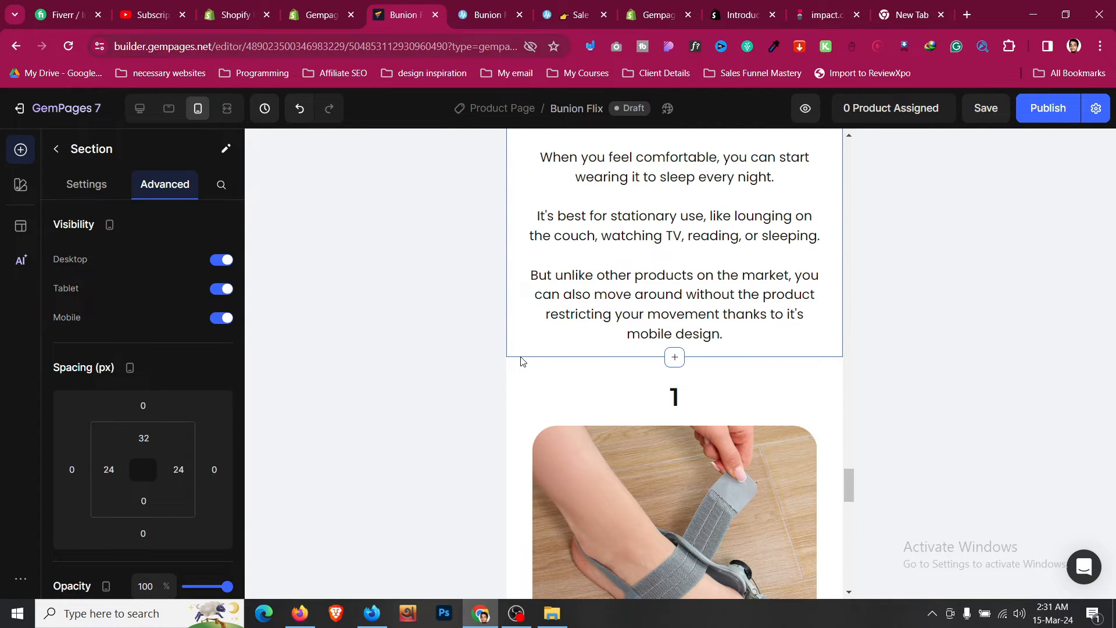
scroll(522, 361, up, 5)
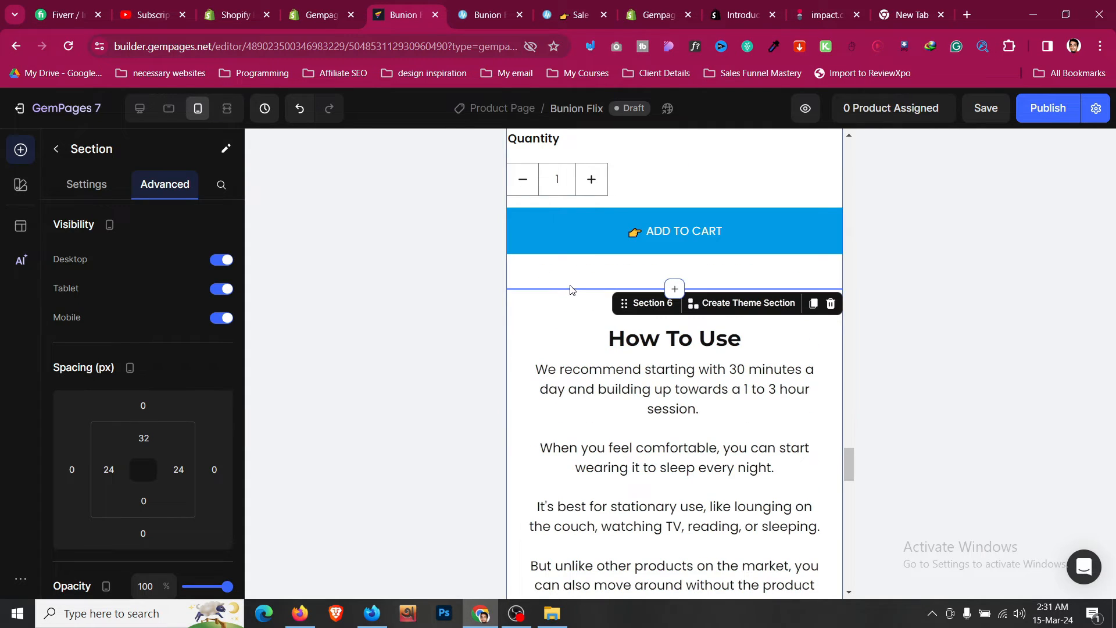
click(585, 280)
scroll(584, 275, up, 9)
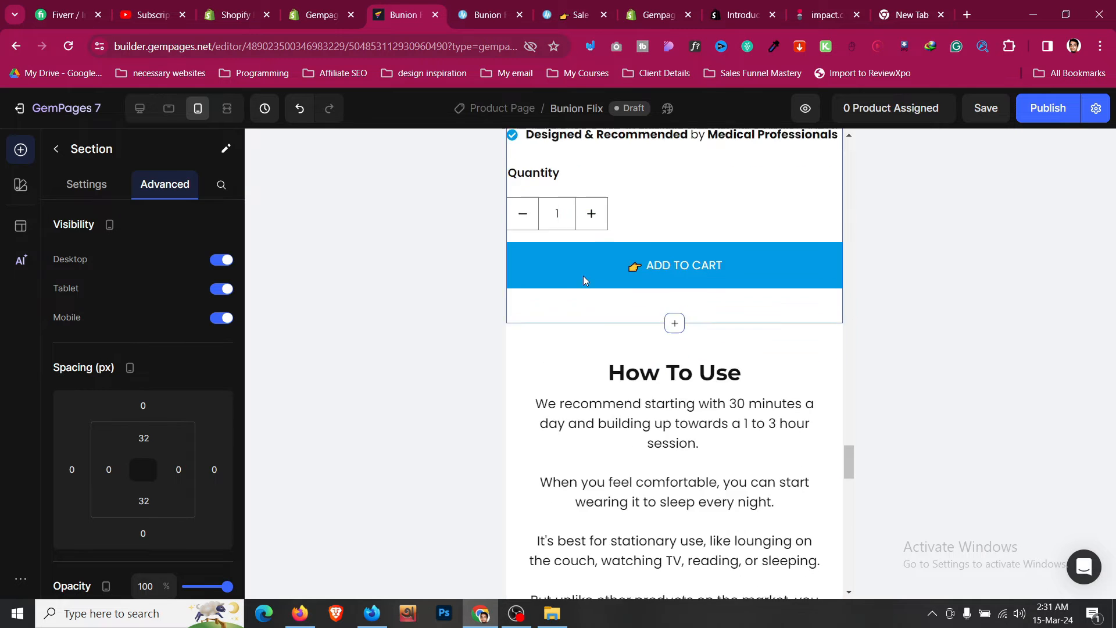
scroll(221, 326, down, 2)
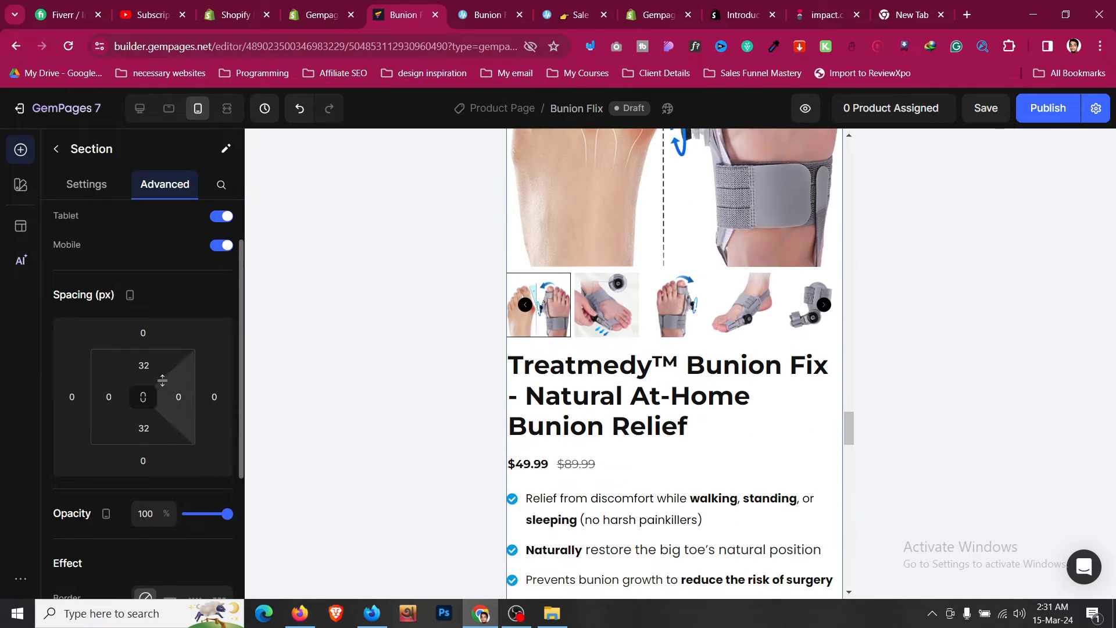
click(109, 397)
click(166, 561)
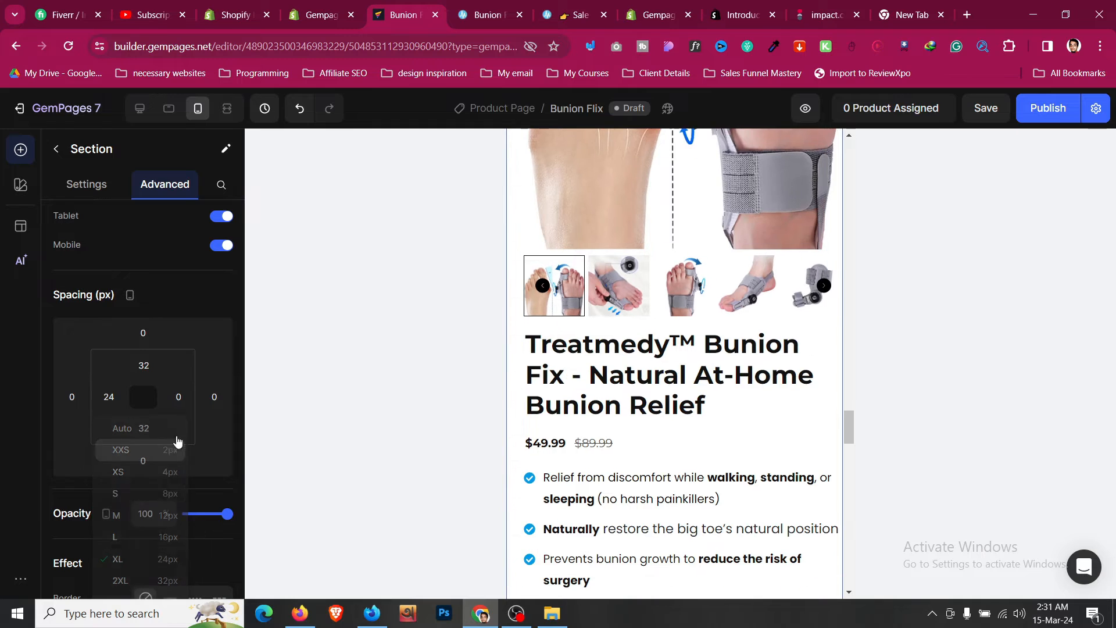
click(178, 396)
click(244, 564)
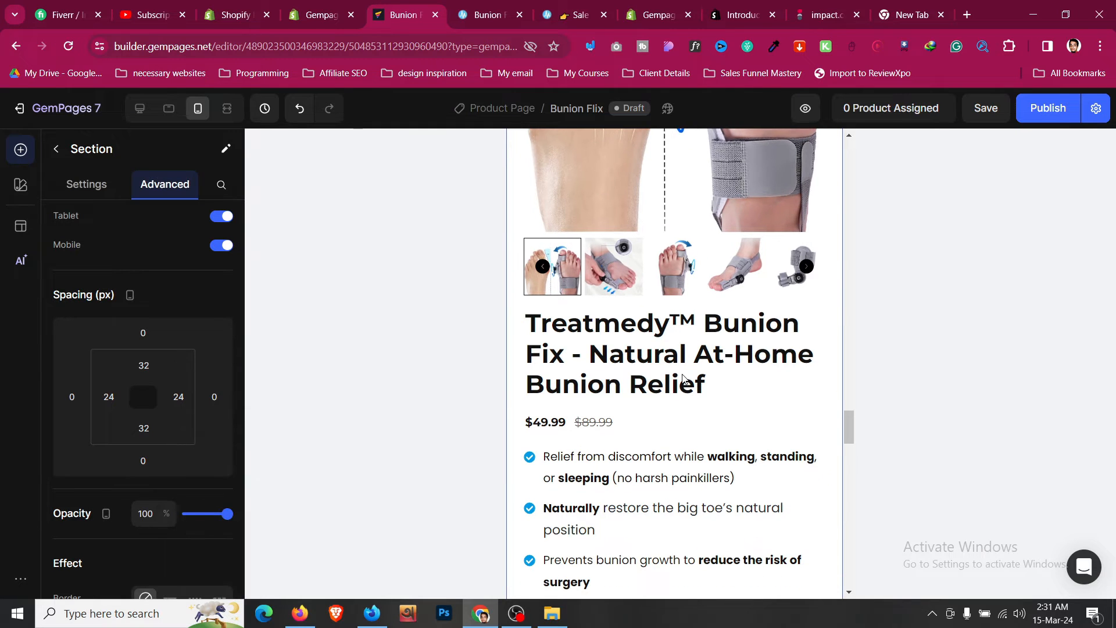
- Reduce the product title's font size to 30 on mobile
click(691, 379)
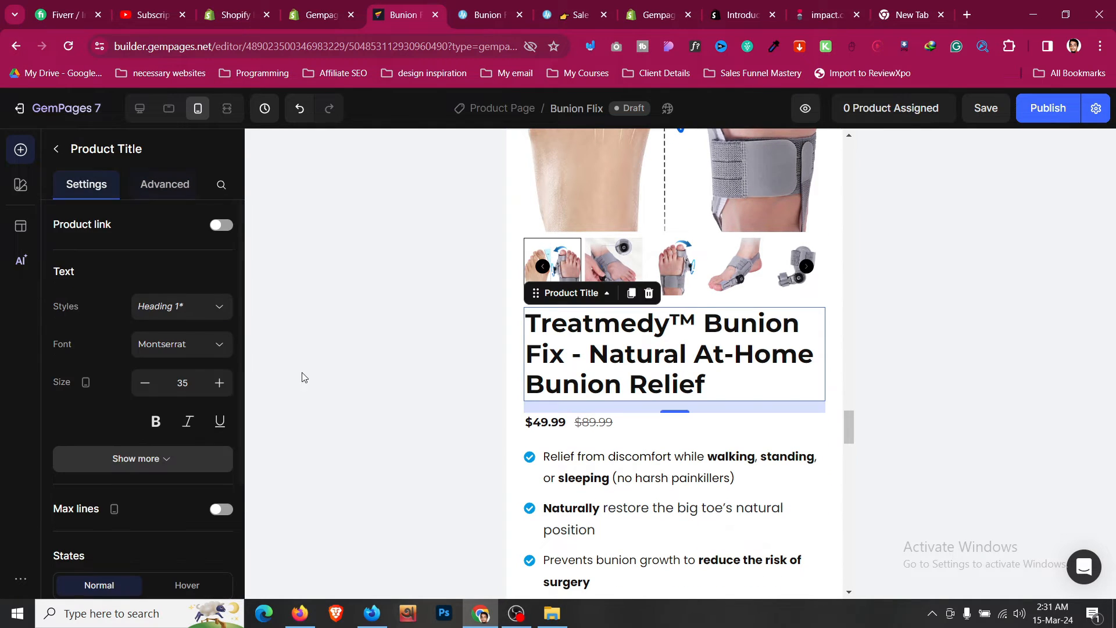
click(145, 393)
click(146, 393)
click(146, 394)
click(146, 394)
click(145, 394)
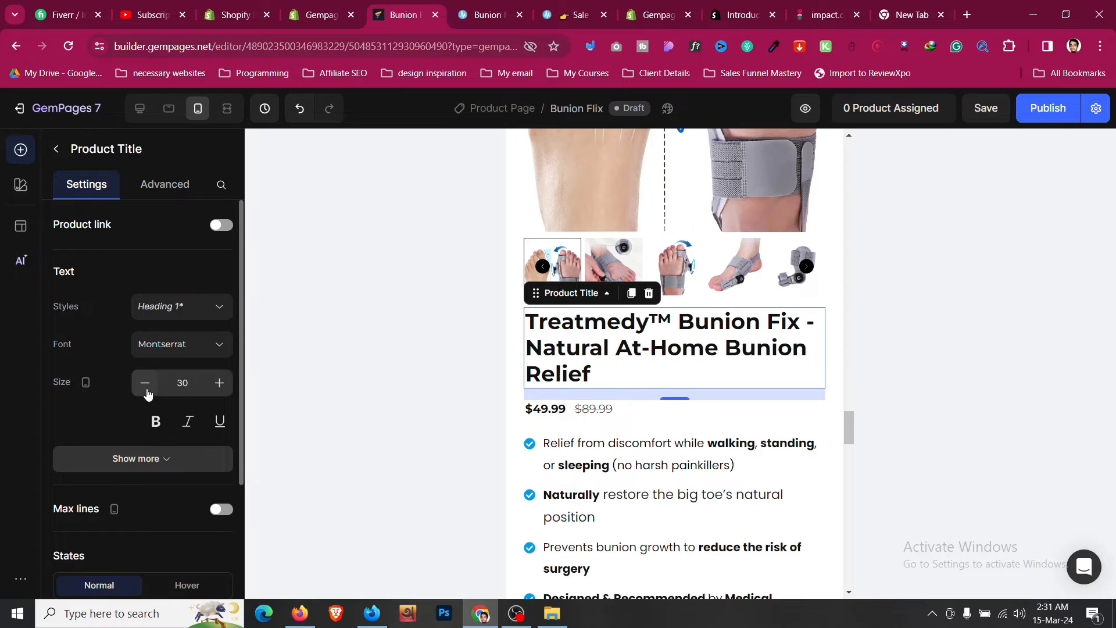
- Enlarge the sale price and the compare-at price text to size 25 in the mobile layout
click(557, 415)
click(218, 384)
click(218, 384)
click(218, 384)
click(218, 384)
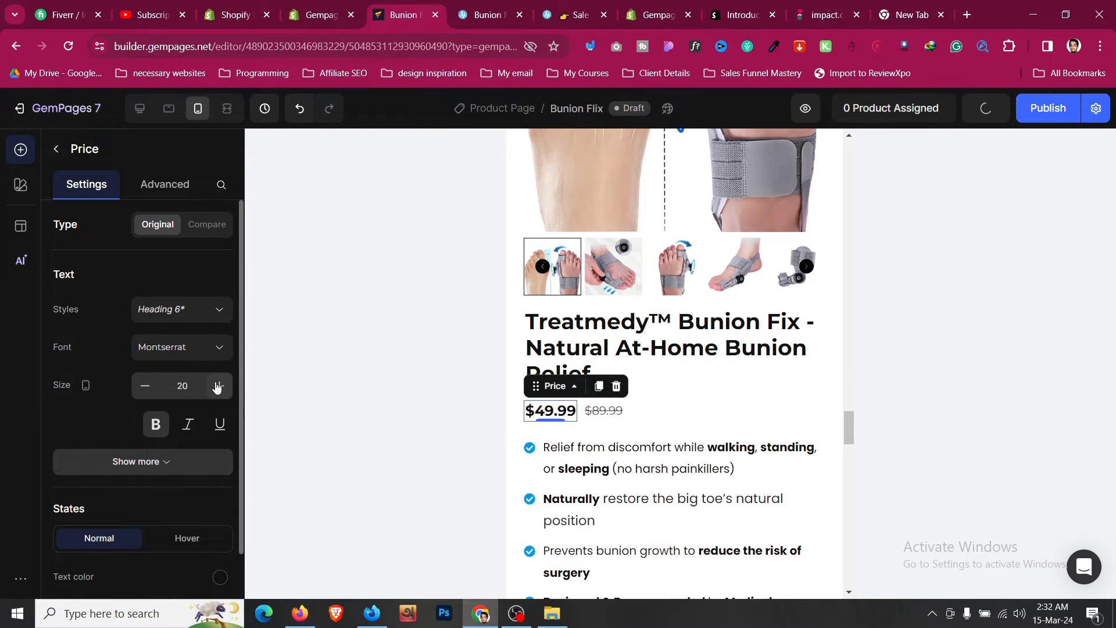
click(218, 384)
click(219, 384)
click(218, 384)
click(217, 387)
click(218, 388)
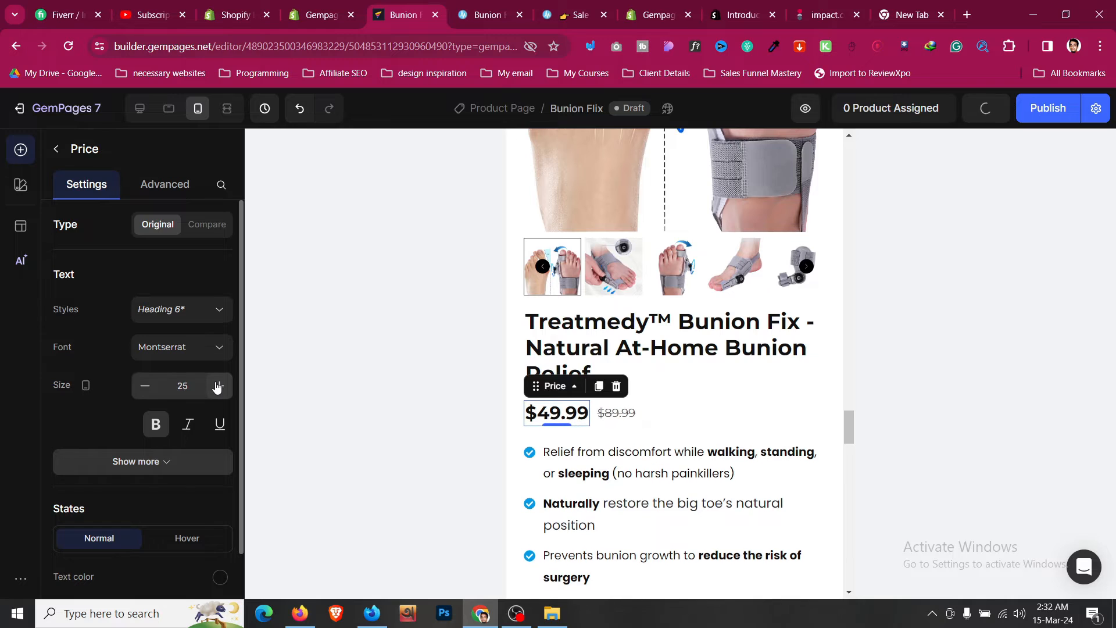
click(626, 416)
click(223, 390)
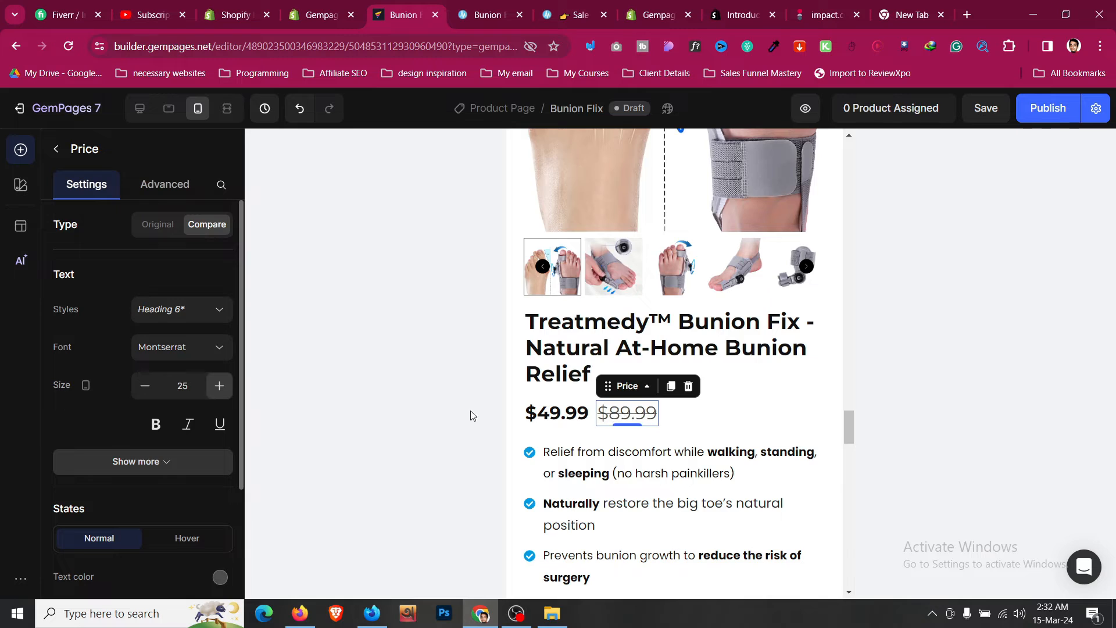
- Reduce the Quantity label's bottom spacing to 8 px (S)
scroll(469, 413, down, 5)
click(678, 466)
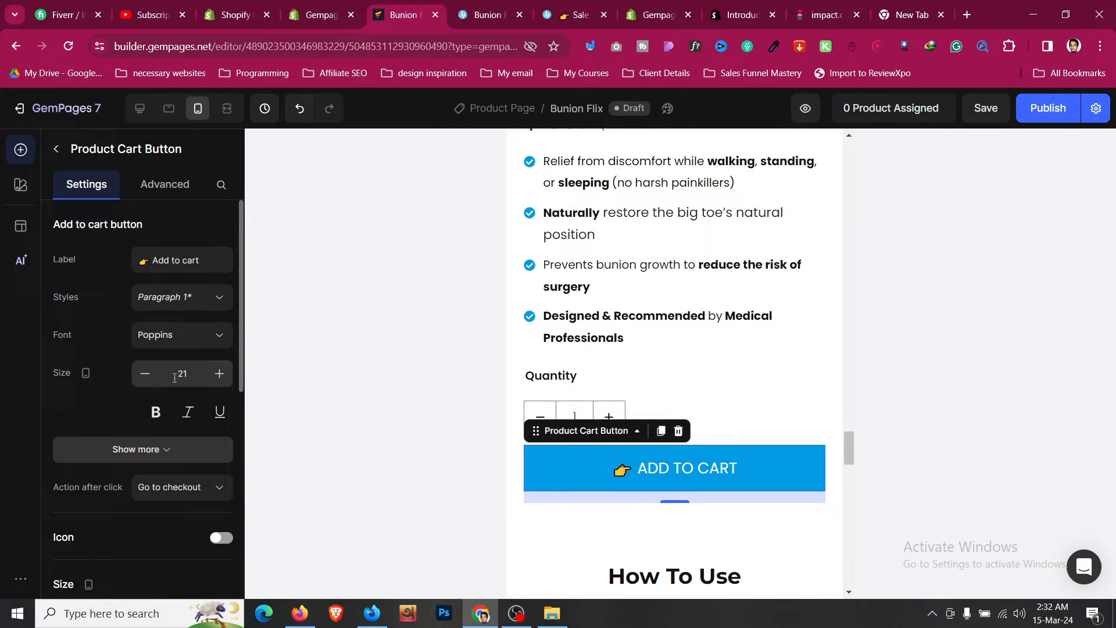
click(157, 381)
click(645, 381)
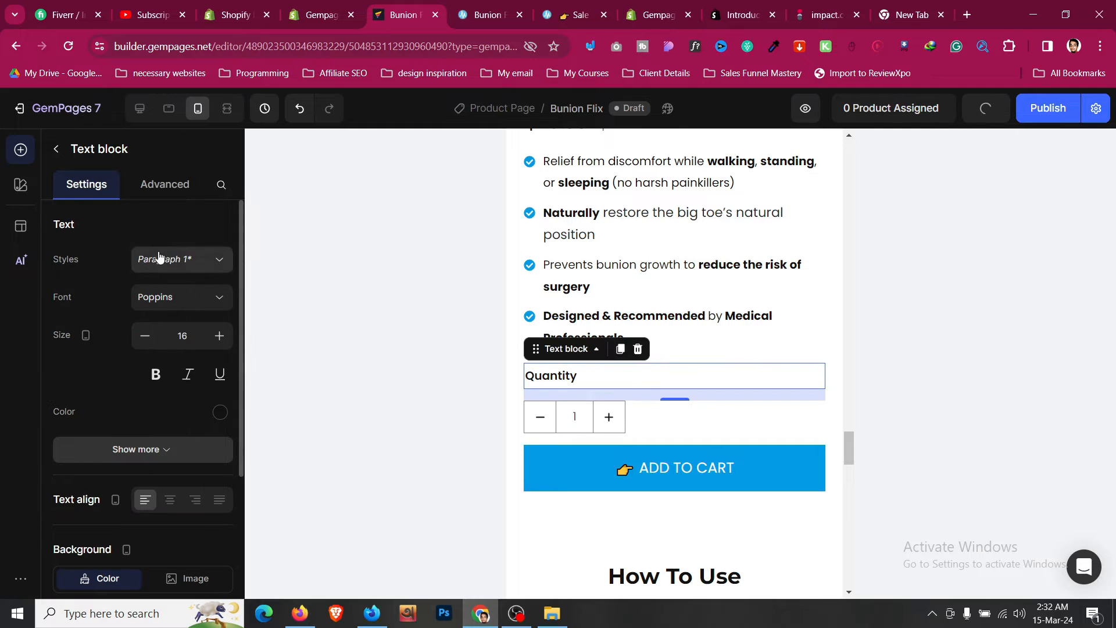
click(173, 189)
click(143, 530)
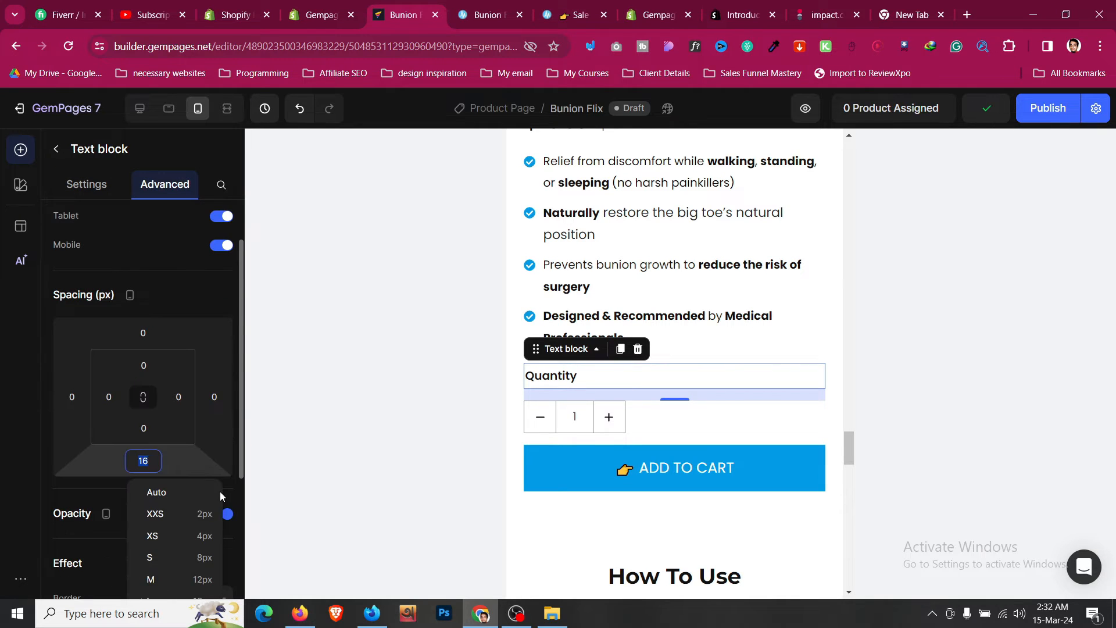
click(210, 560)
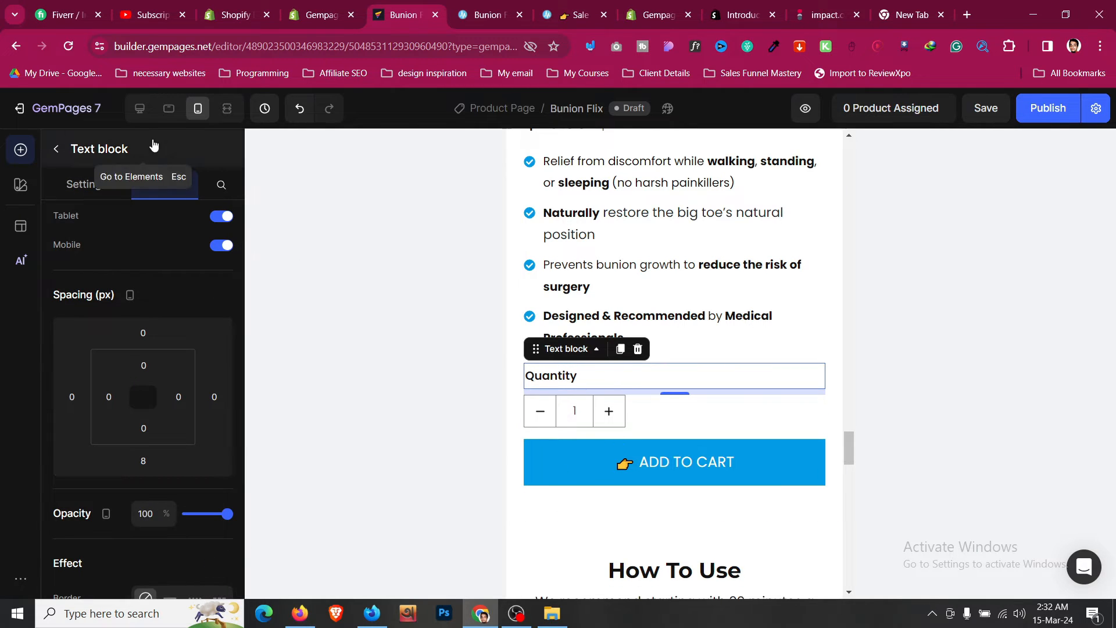
- Switch to the tablet layout and set the step heading "1" text size to 35
click(153, 116)
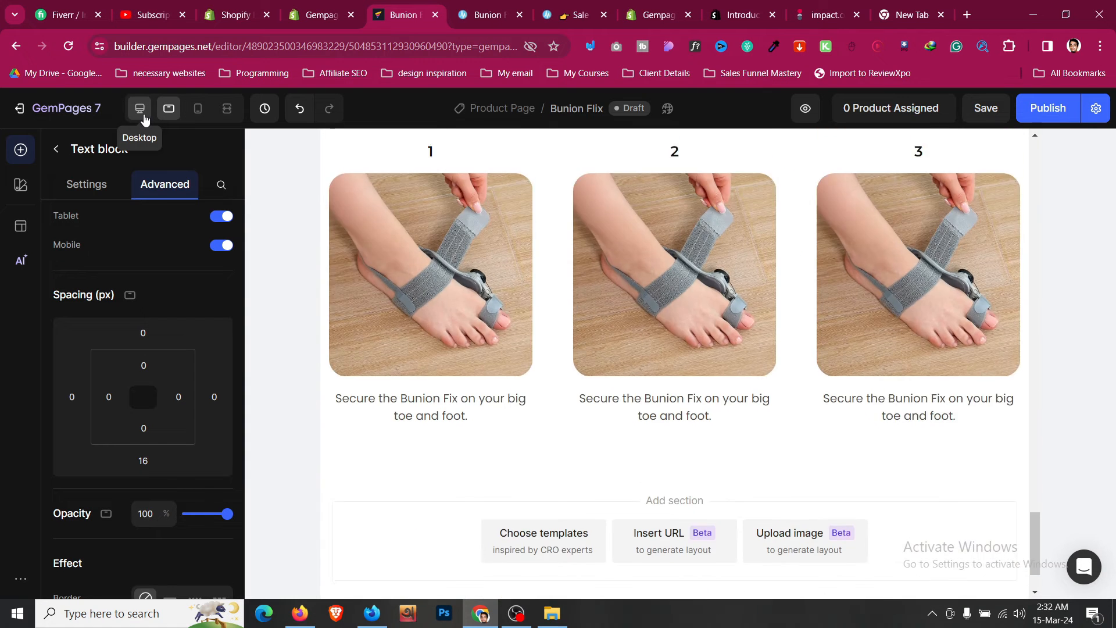
scroll(482, 313, down, 3)
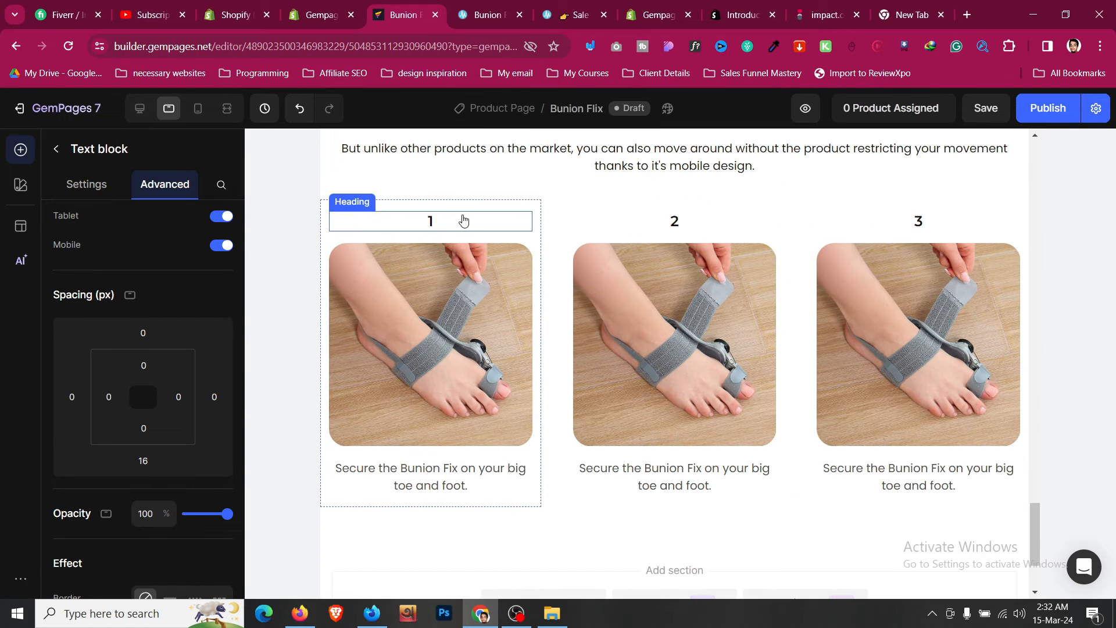
click(431, 221)
click(219, 342)
click(219, 342)
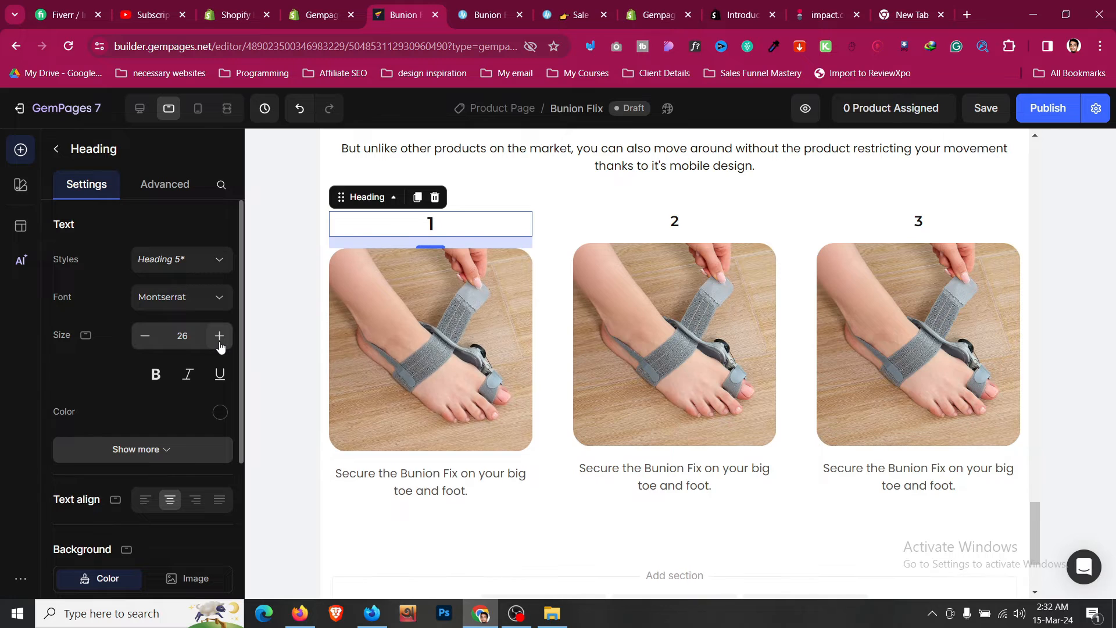
click(219, 342)
click(220, 342)
click(220, 342)
click(219, 342)
click(220, 342)
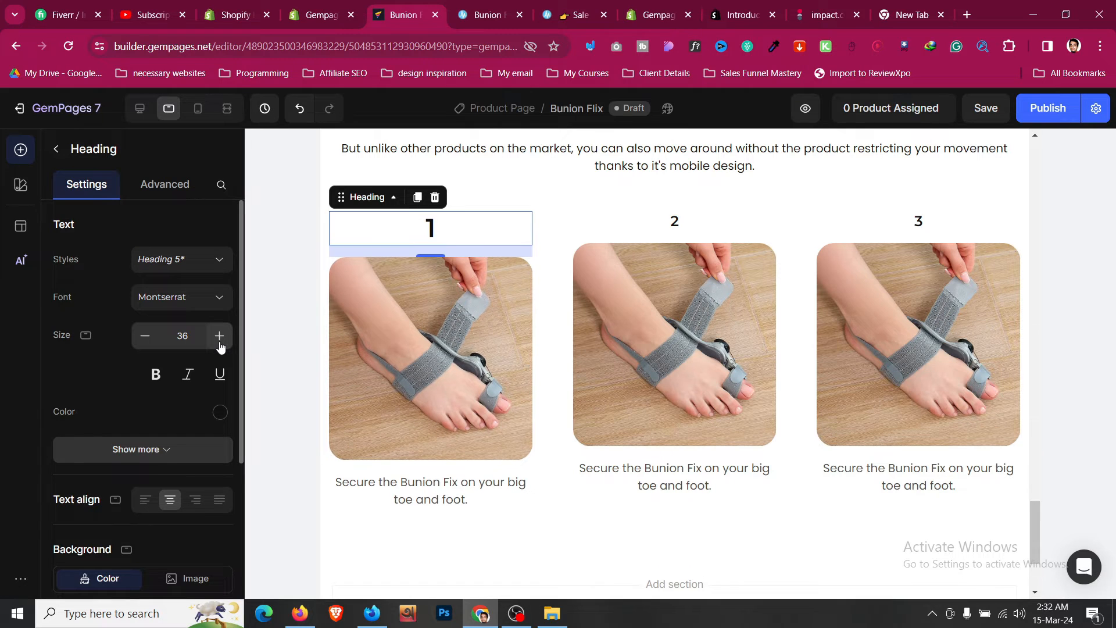
click(145, 340)
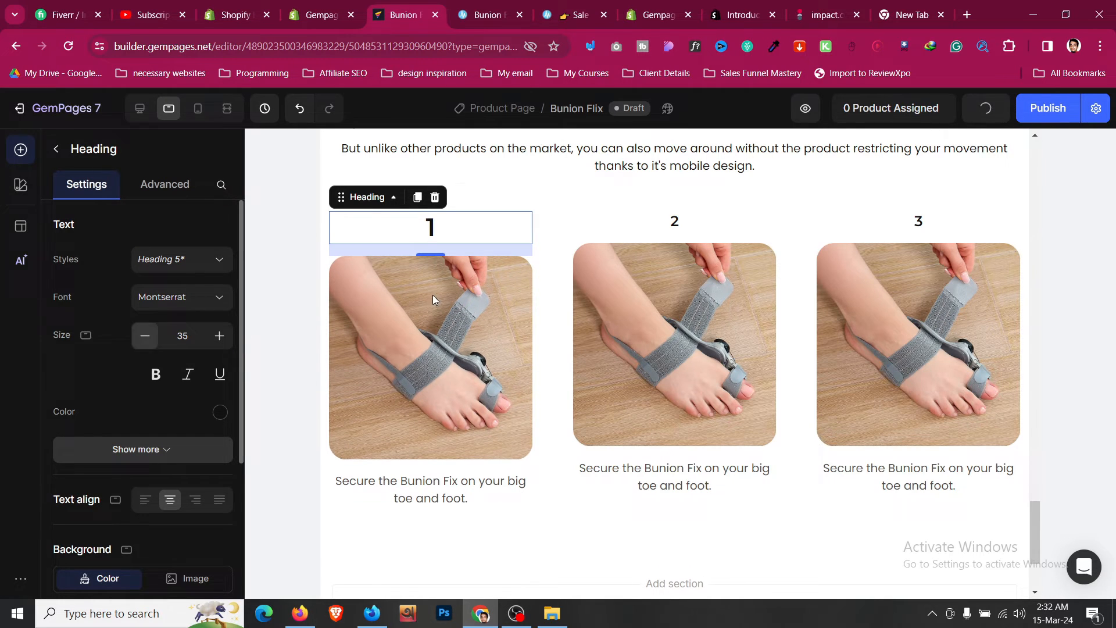
- Copy the style of step heading "1" and paste it onto step headings "2" and "3"
right_click(452, 227)
click(330, 266)
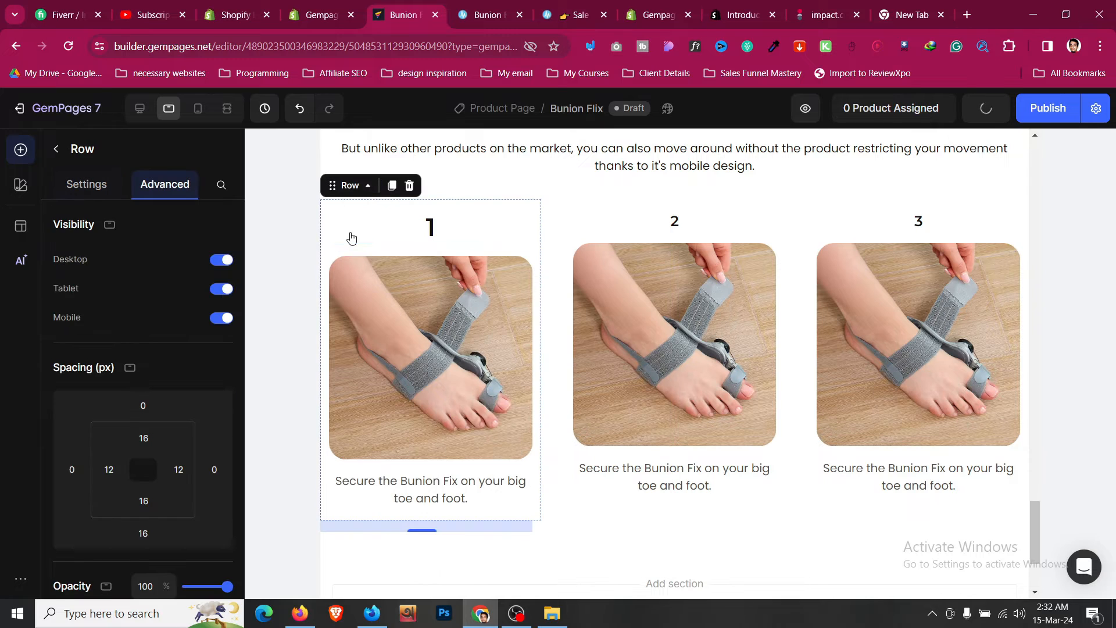
right_click(350, 233)
click(387, 405)
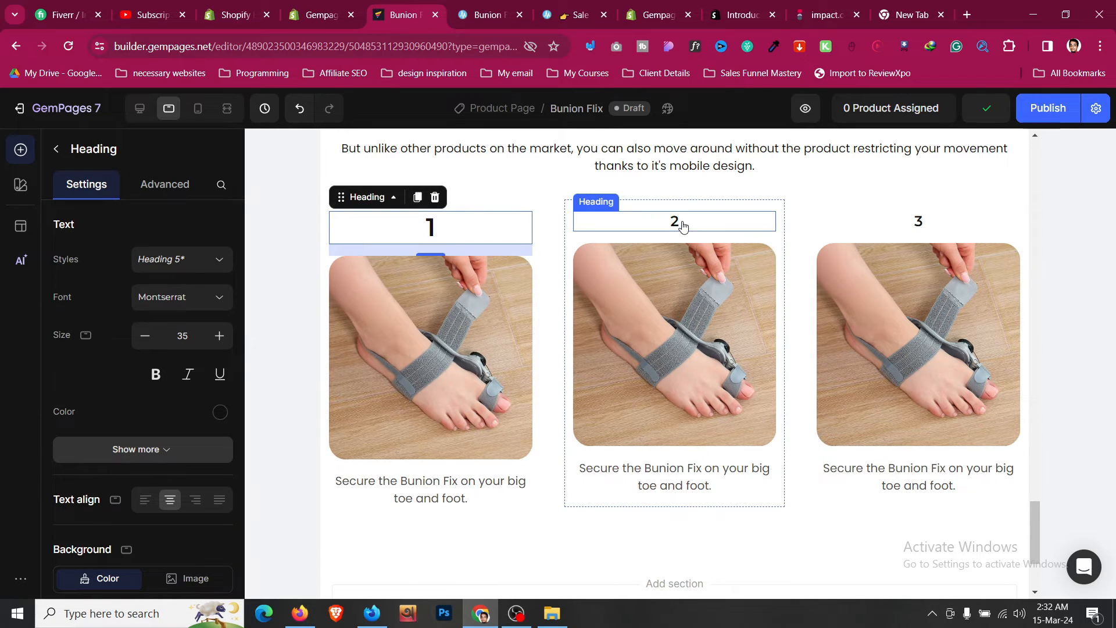
right_click(681, 224)
click(716, 420)
right_click(917, 228)
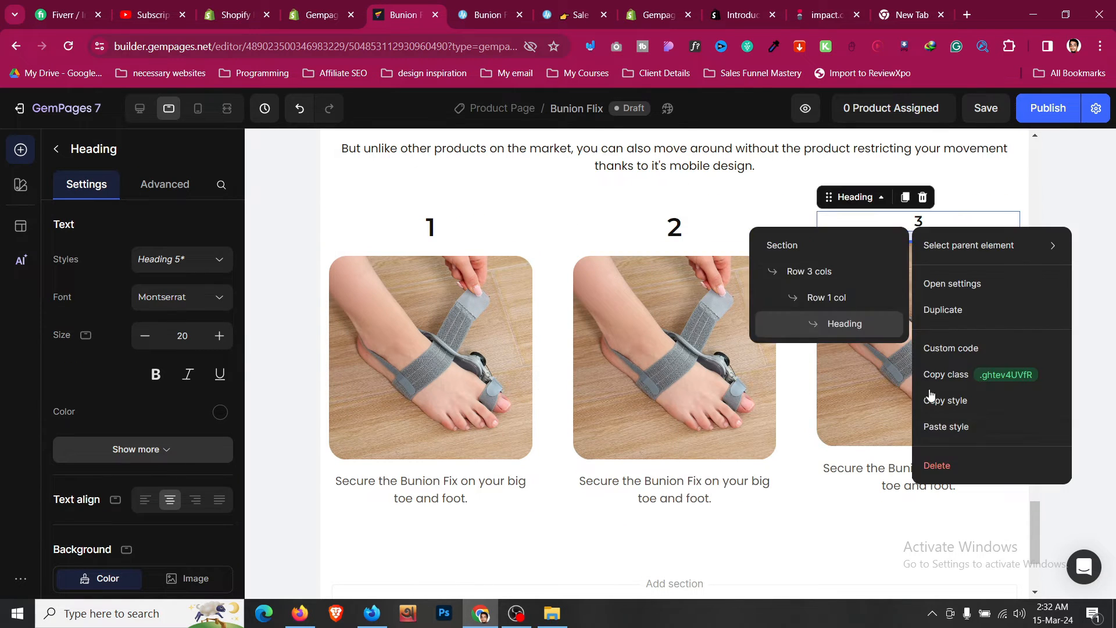
click(947, 426)
- Set the How To Use section's left and right padding to 24 px (XL)
scroll(517, 370, up, 3)
scroll(517, 370, up, 1)
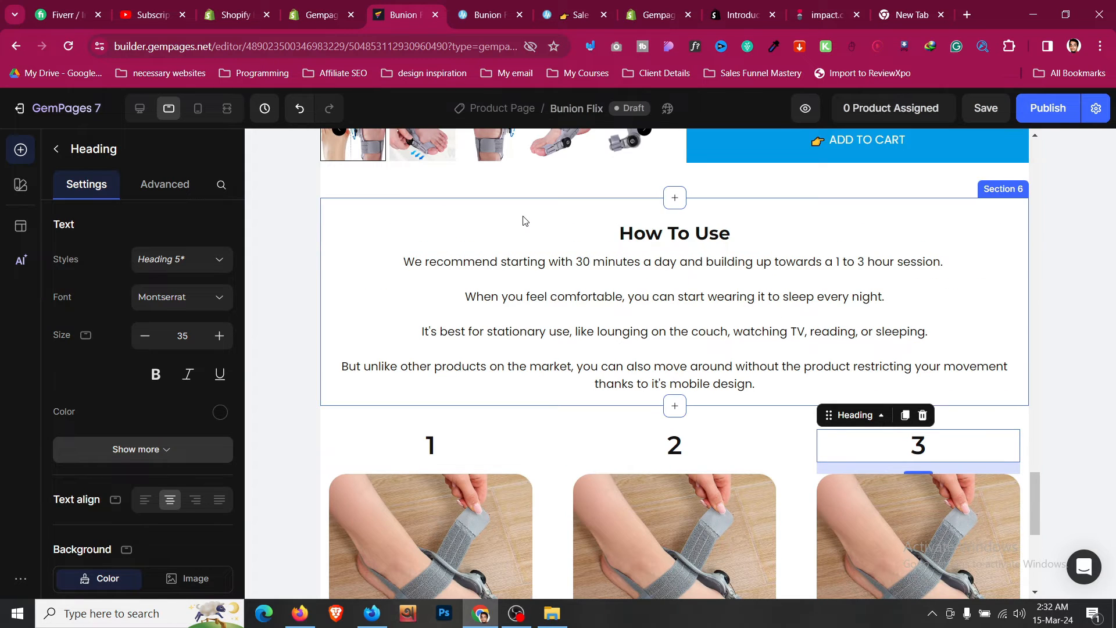
click(523, 228)
scroll(109, 379, down, 1)
click(108, 397)
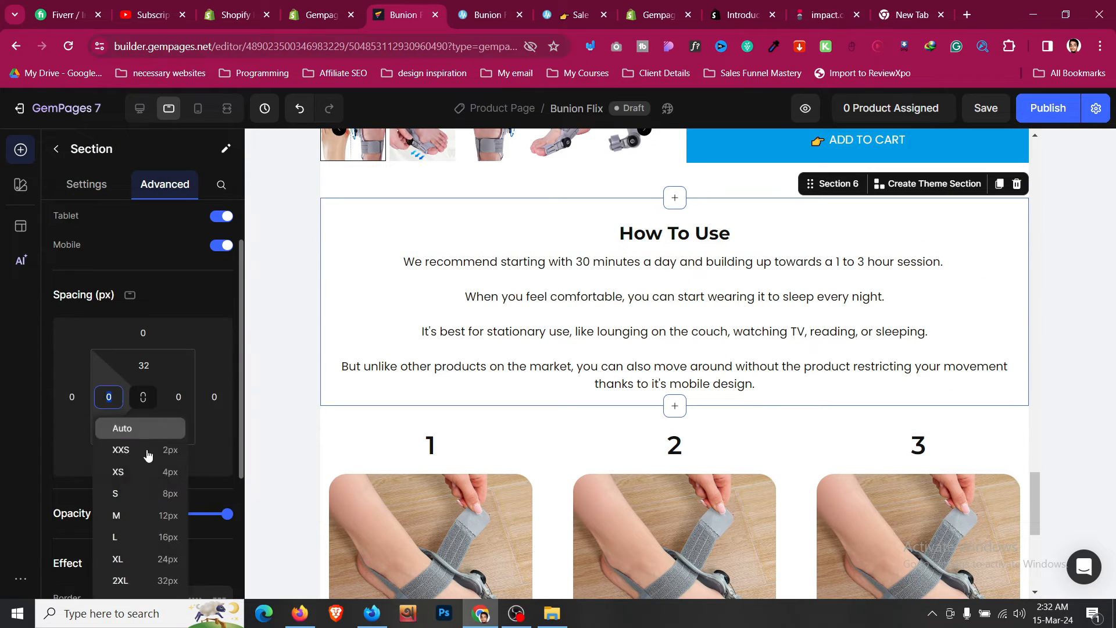
click(174, 559)
click(178, 397)
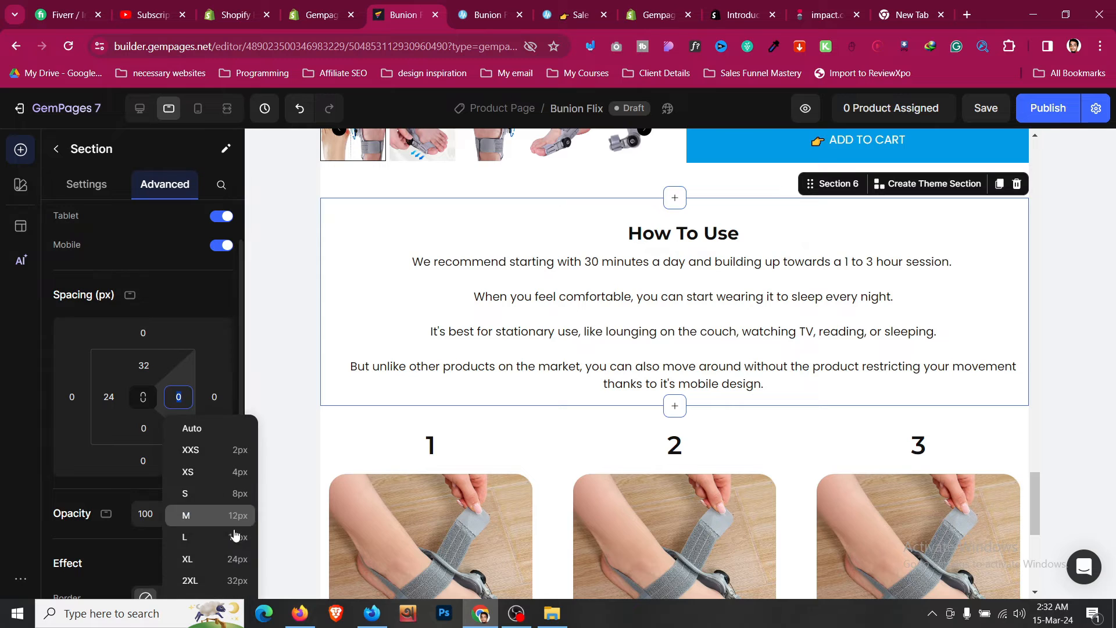
click(236, 558)
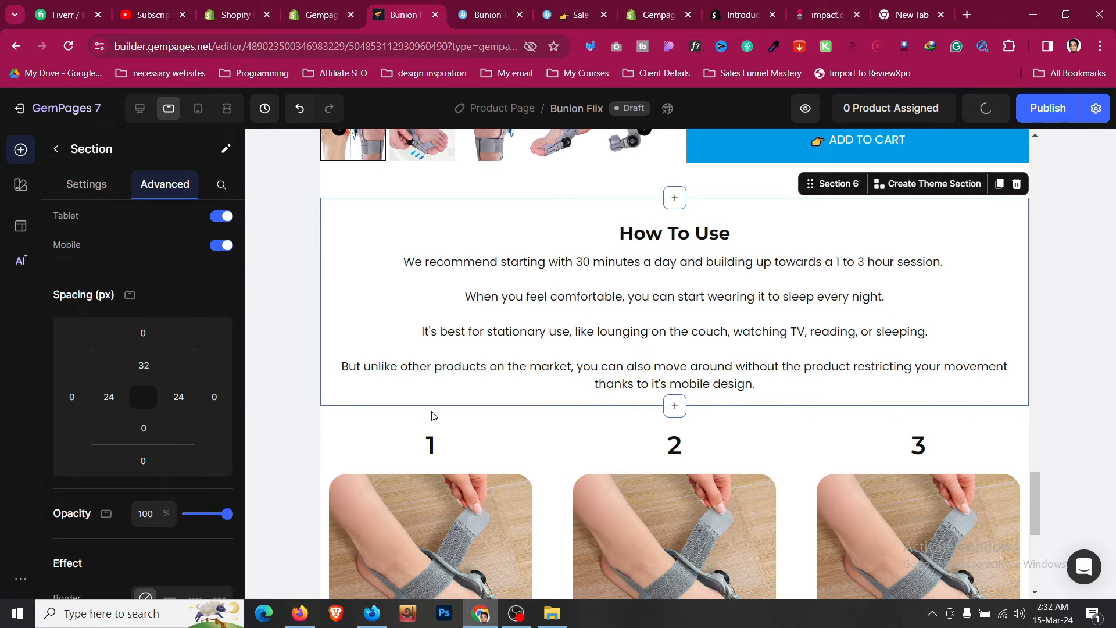
- Set the numbered steps section's left and right padding to 24 px (XL)
key(Escape)
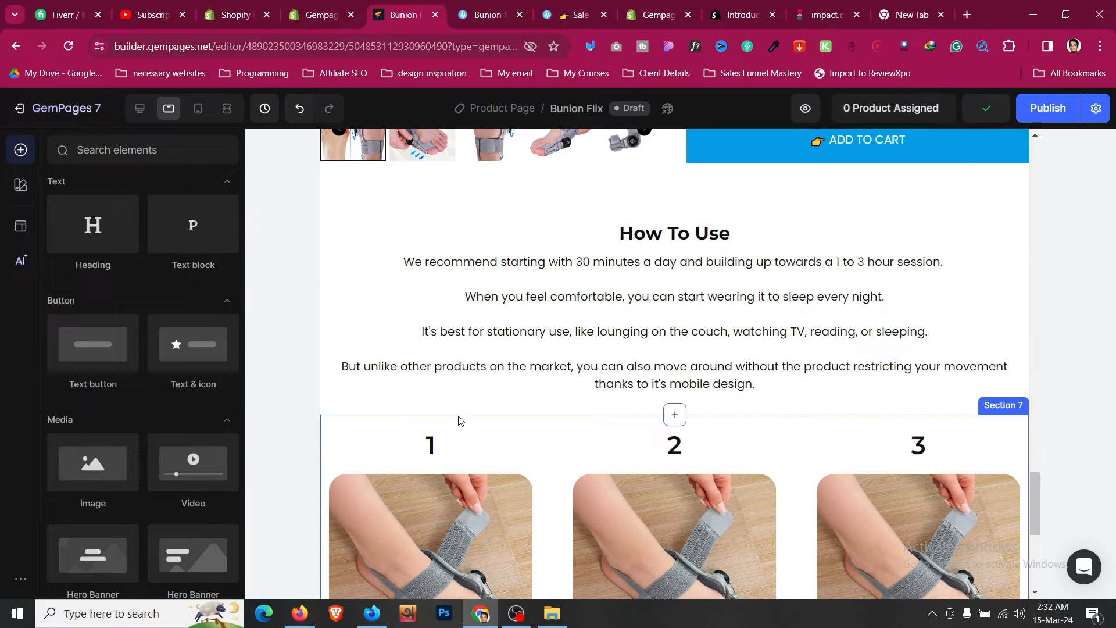
click(459, 420)
click(108, 397)
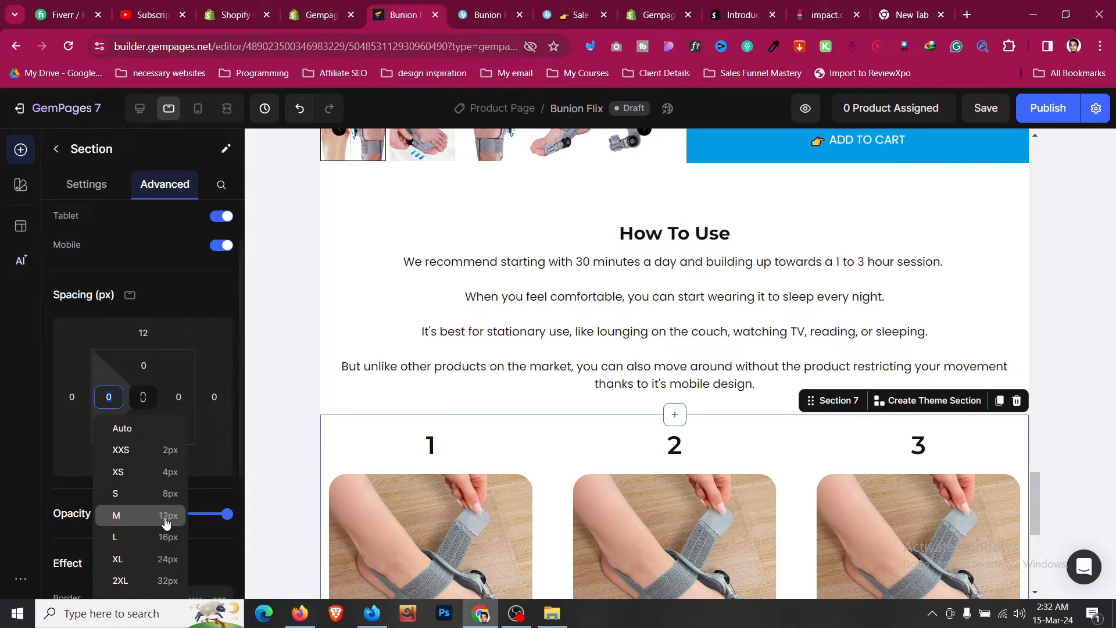
click(152, 559)
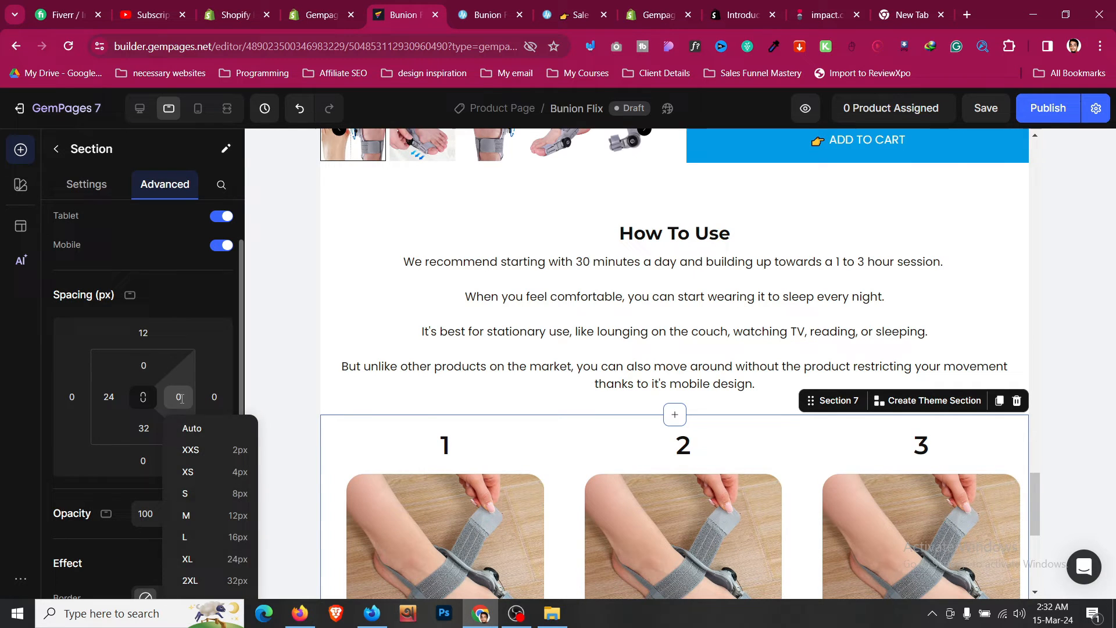
click(237, 559)
- Set the How To Use heading's text size to 30
scroll(547, 389, down, 5)
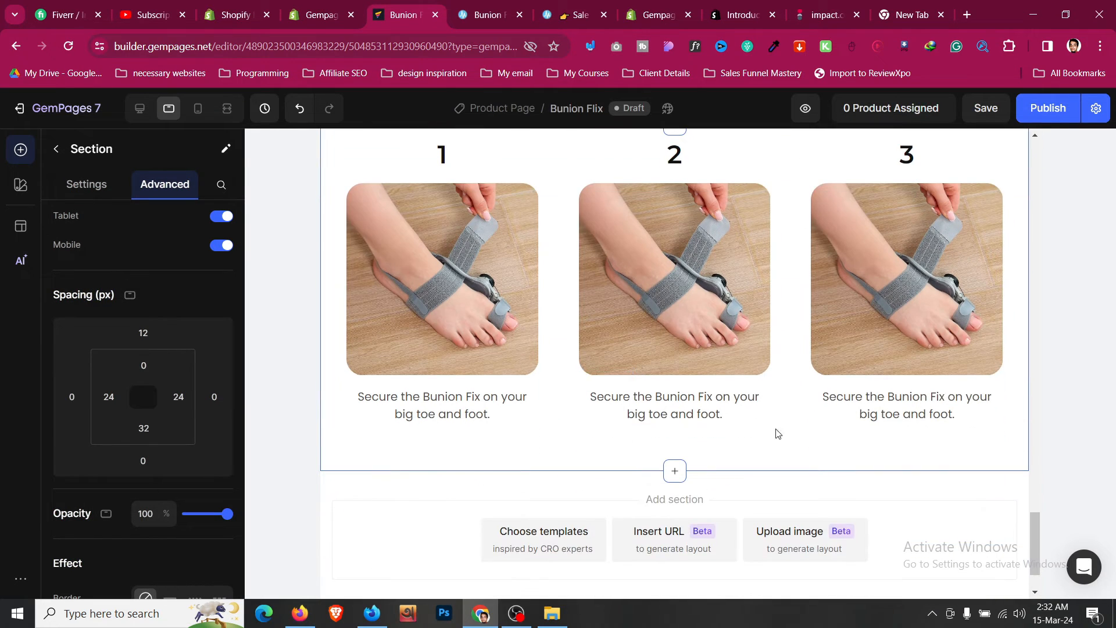
scroll(722, 319, up, 6)
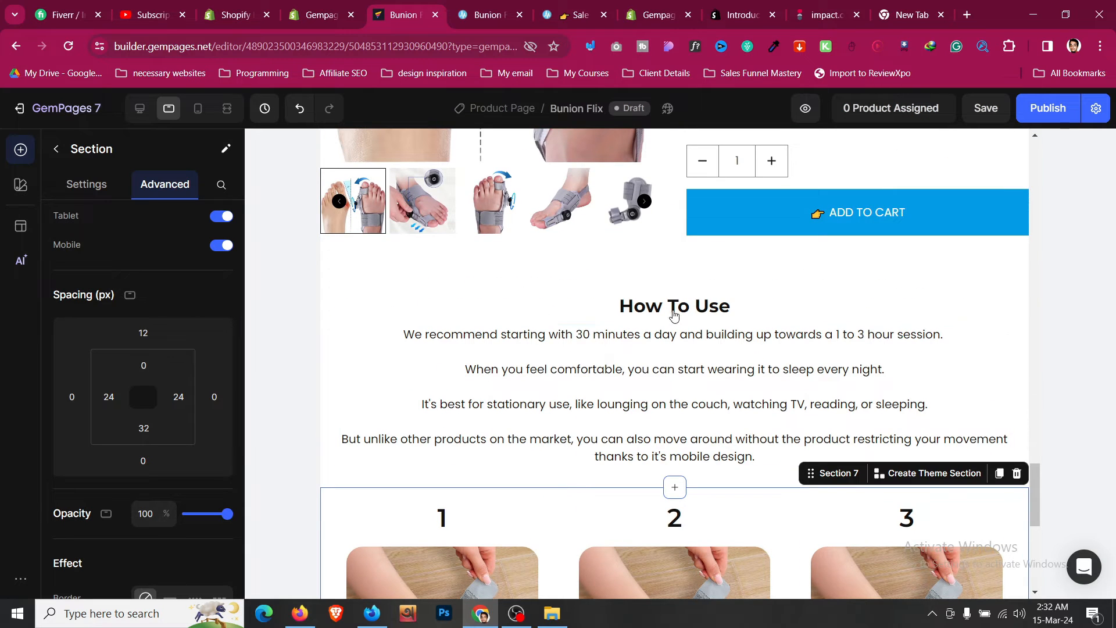
click(674, 314)
click(86, 185)
click(215, 339)
click(215, 339)
click(215, 339)
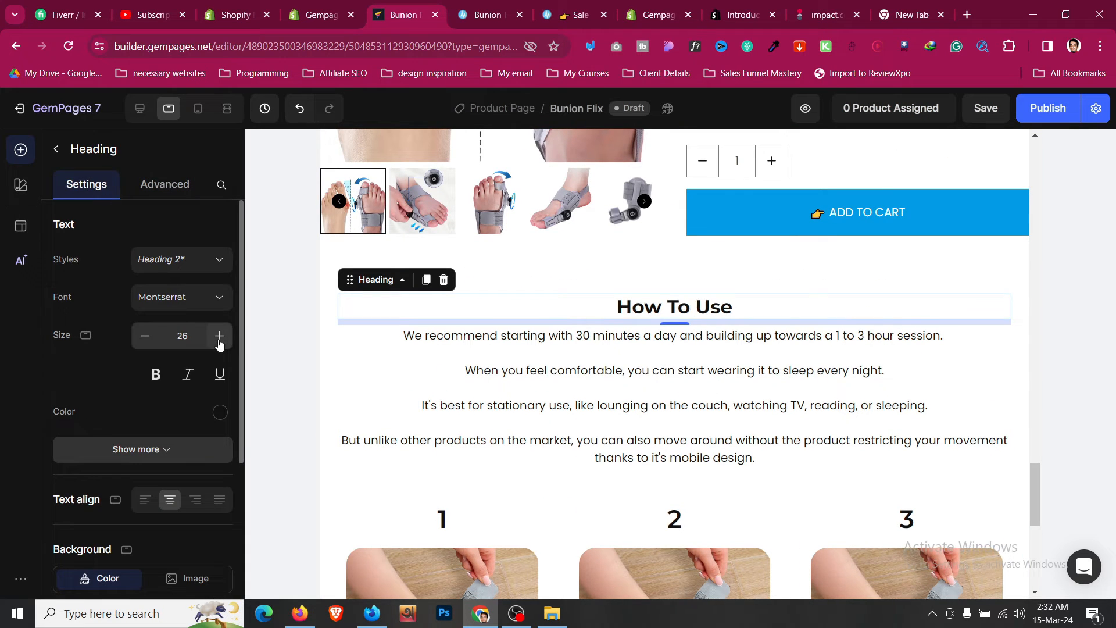
click(215, 340)
click(215, 340)
click(216, 340)
click(144, 336)
- Switch back to the desktop layout and save the page
scroll(566, 326, up, 15)
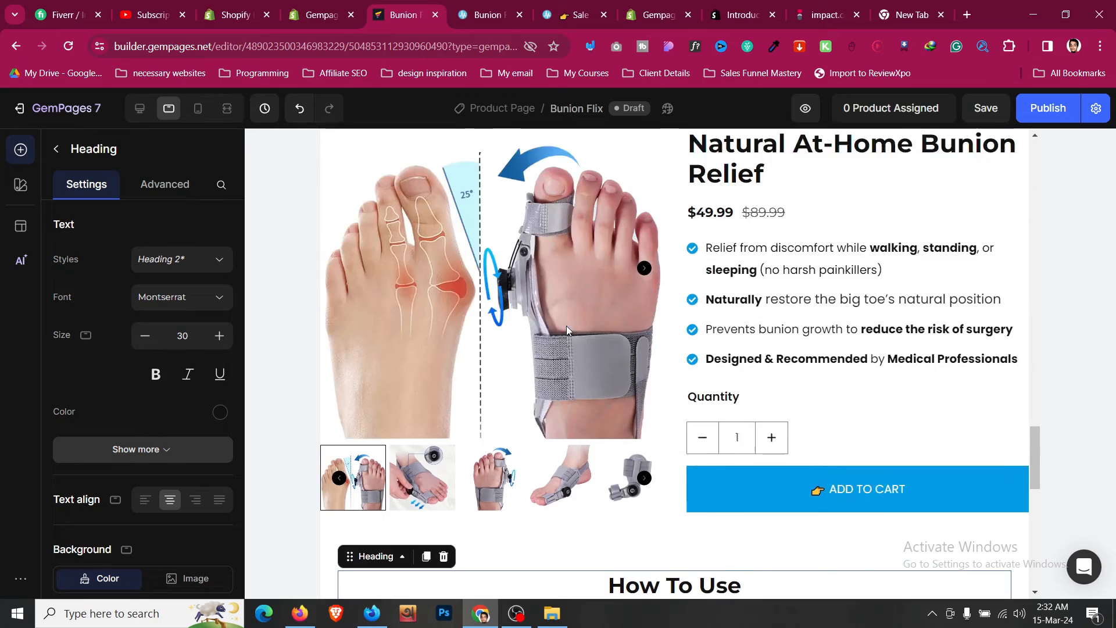
scroll(569, 330, up, 5)
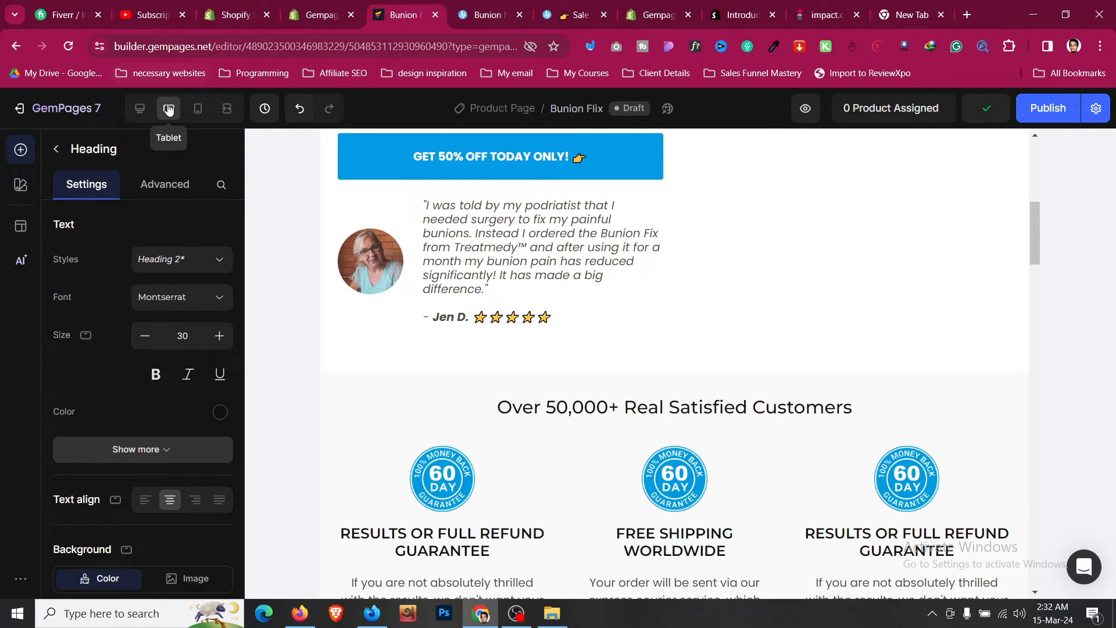
click(140, 109)
click(985, 108)
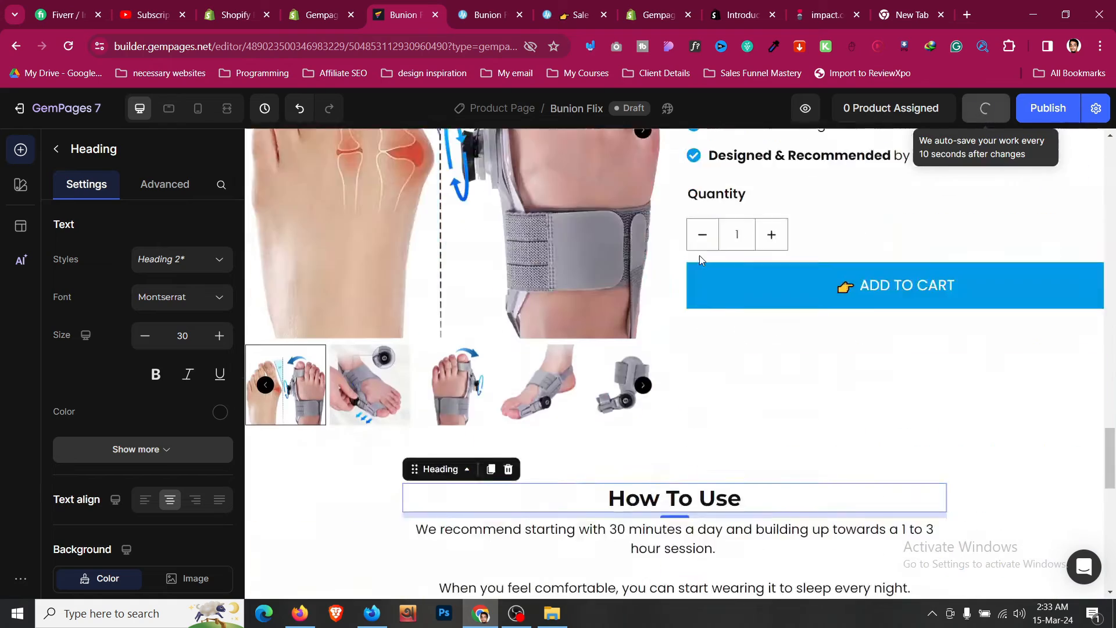
- Compare the editor page with the reference Bunion Fix product page in the neighbouring tab
scroll(582, 291, down, 3)
key(ctrl+Tab)
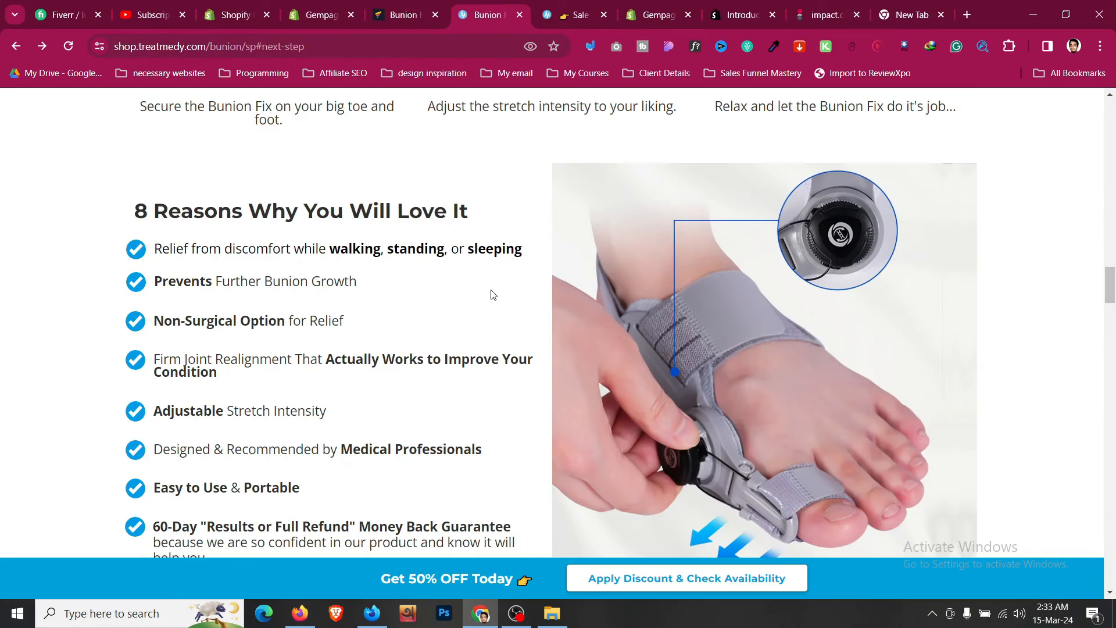
scroll(491, 295, down, 5)
scroll(492, 295, up, 8)
click(399, 7)
scroll(526, 359, up, 20)
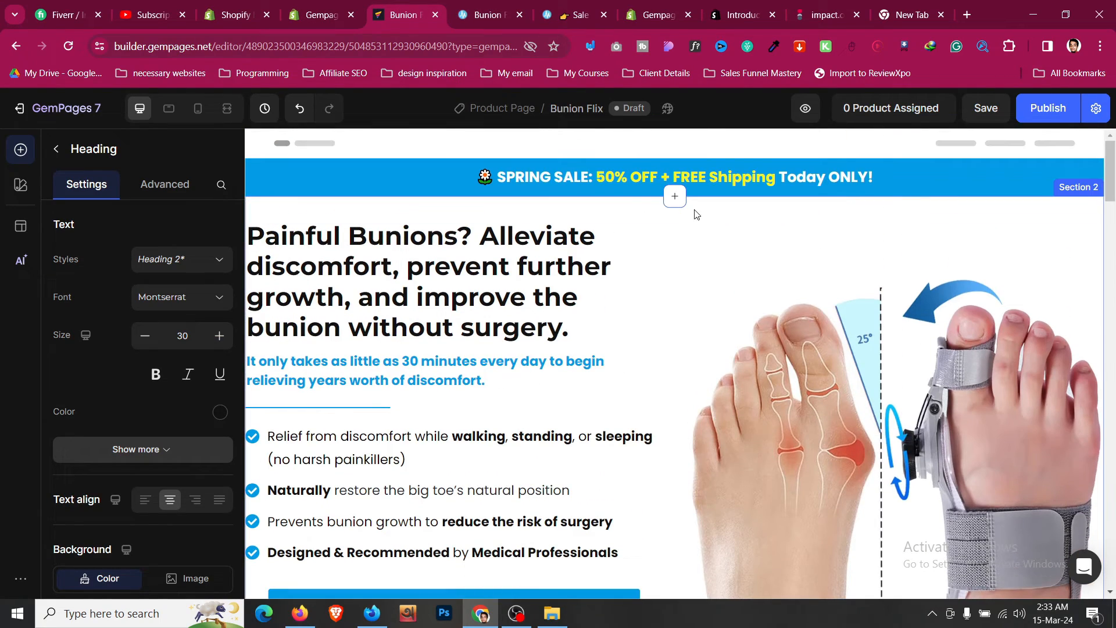
- Move the hero section with the Painful Bunions headline below the numbered How To Use steps section
click(714, 207)
scroll(713, 206, down, 4)
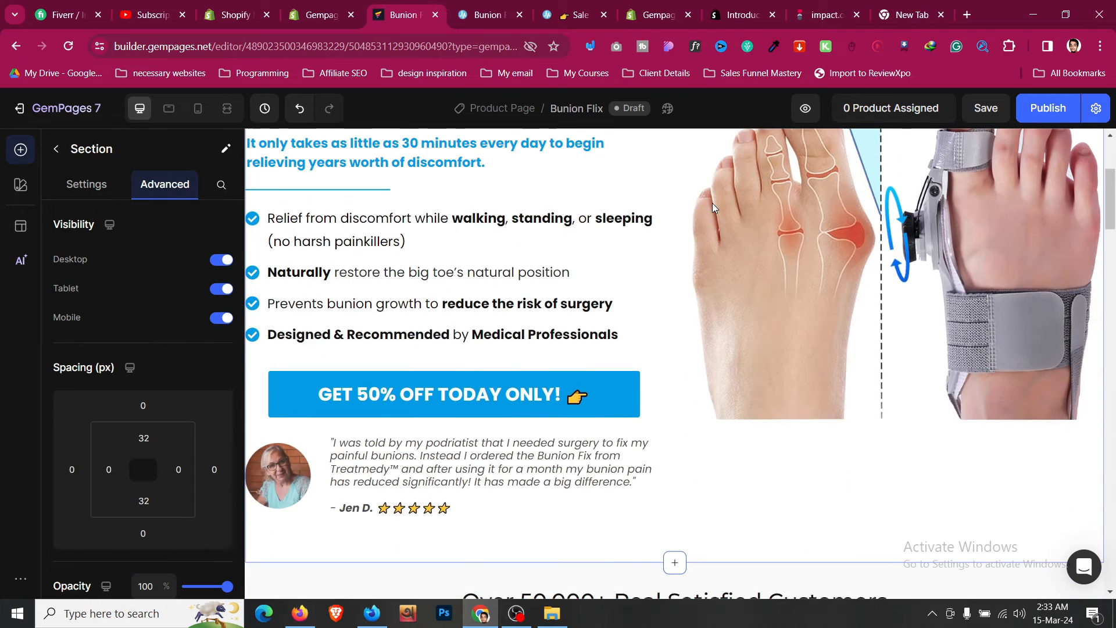
scroll(712, 206, up, 4)
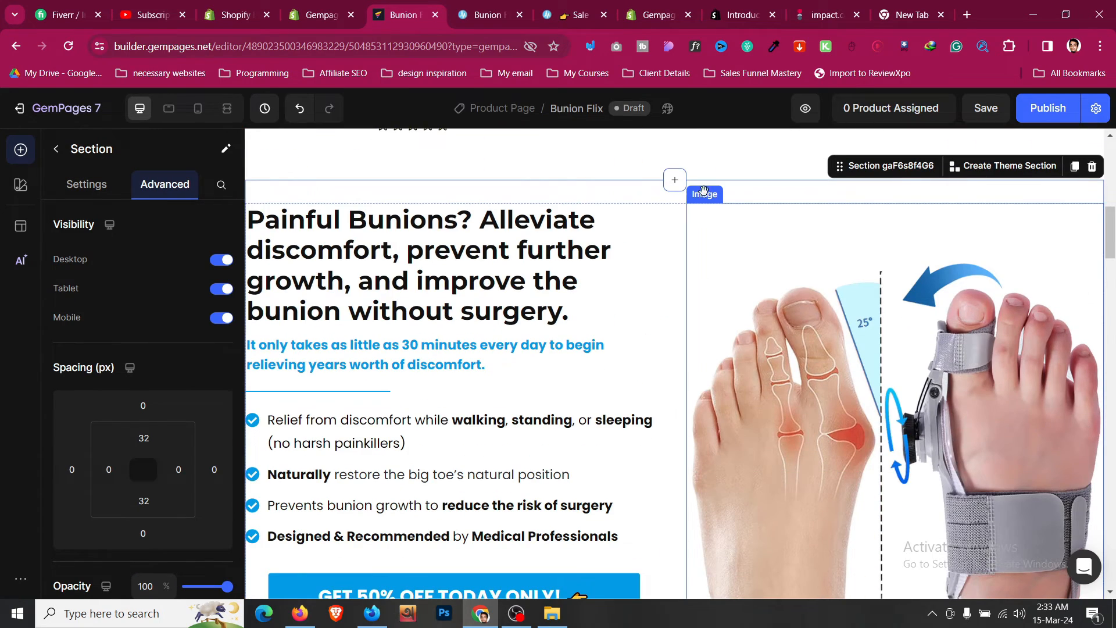
drag(839, 165, 746, 372)
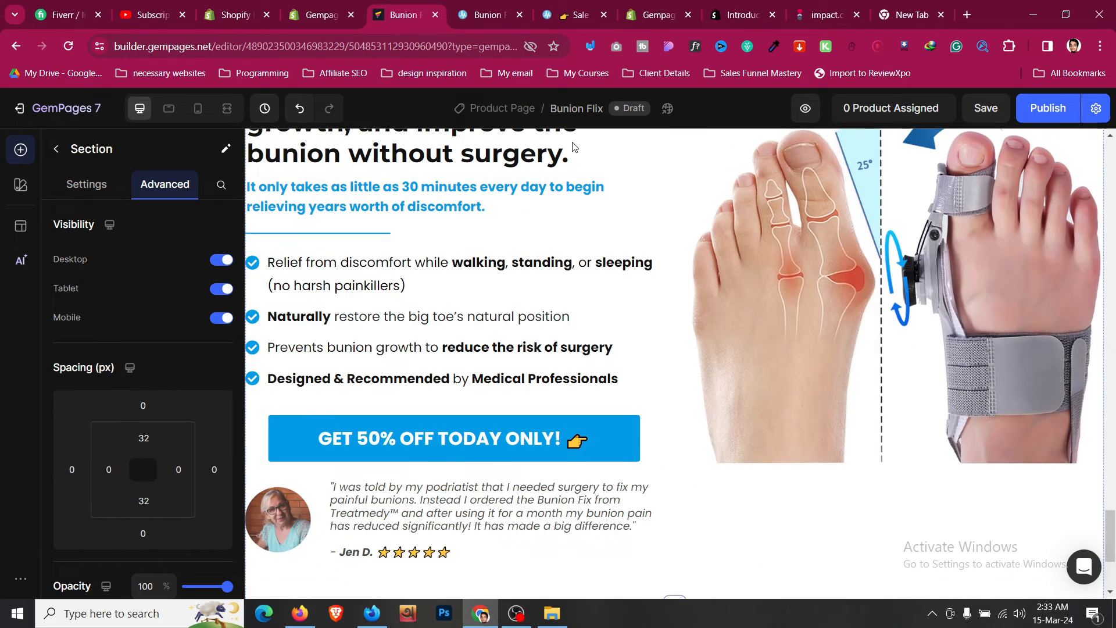
- Select the "8 Reasons Why You Will Love It" heading on the reference page and return to the editor
click(493, 6)
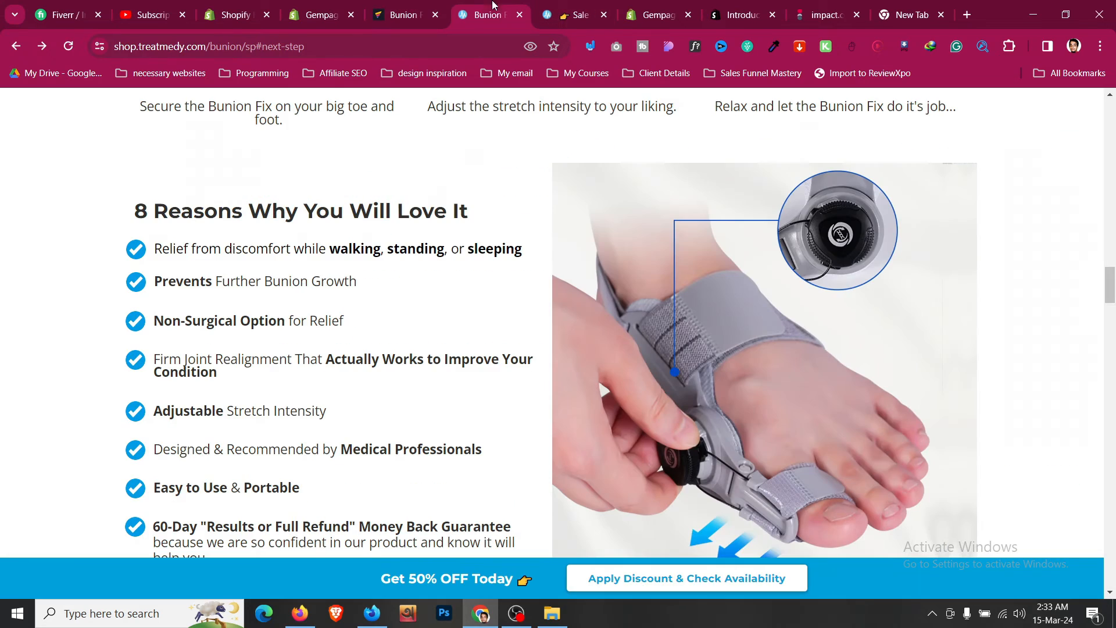
triple_click(382, 220)
click(407, 14)
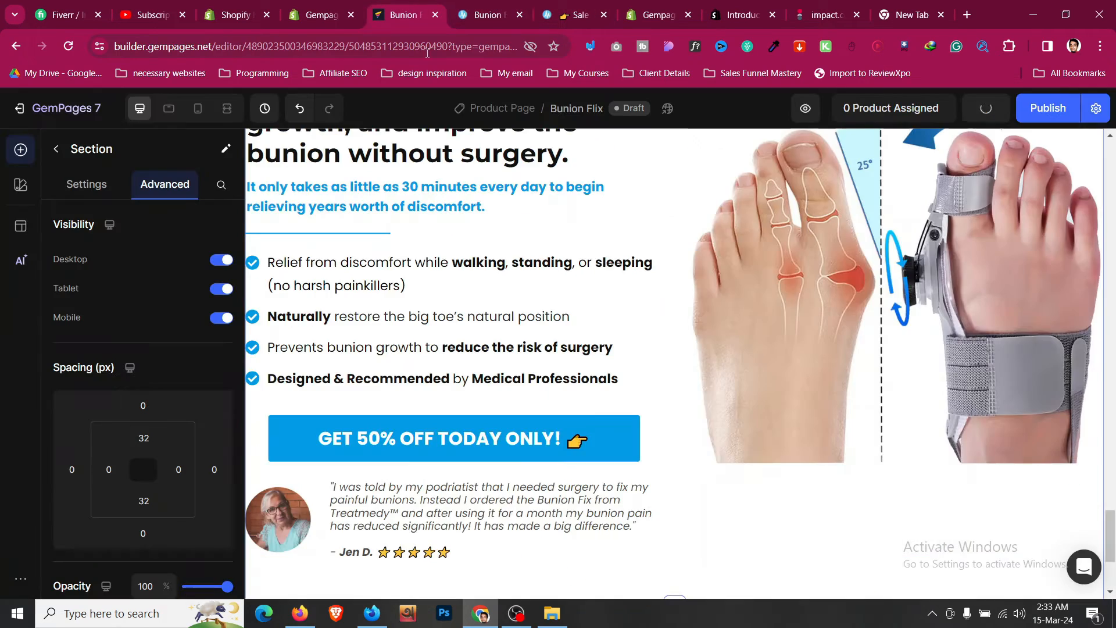
- Delete the "It only takes as little as 30 minutes..." text block below the Painful Bunions headline
click(329, 324)
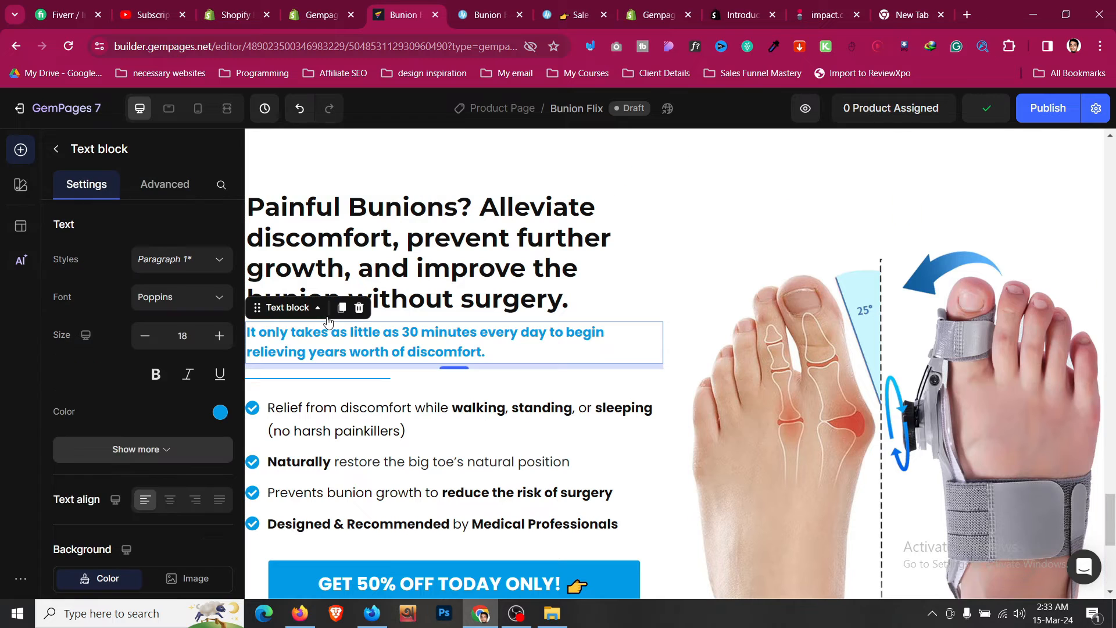
key(Delete)
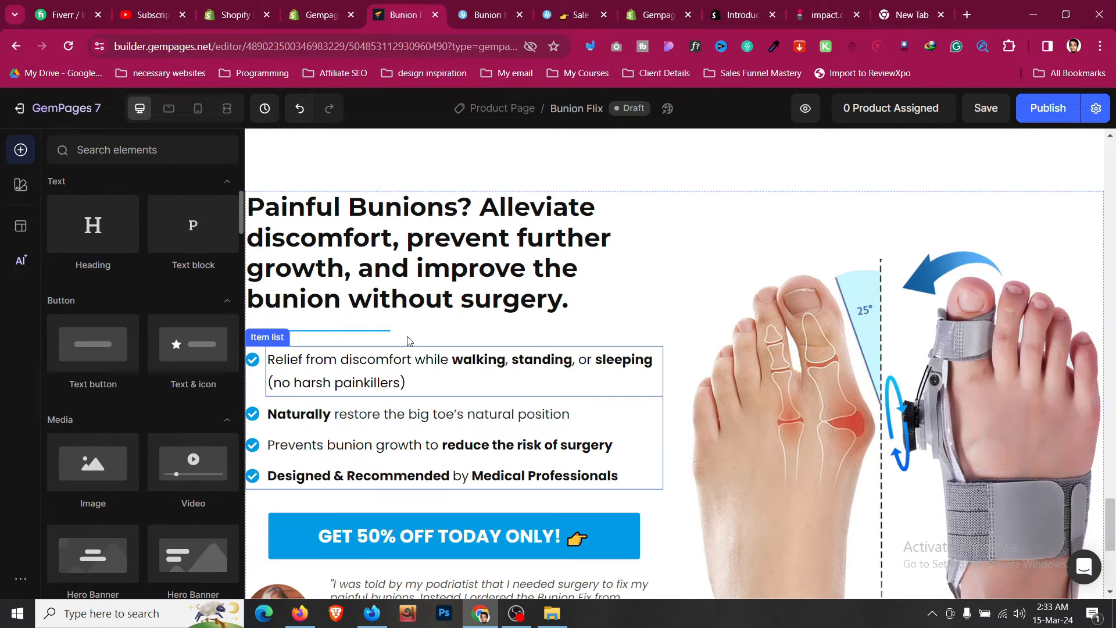
- Add two more items to the checkmark bullet list in the section
click(409, 335)
click(333, 308)
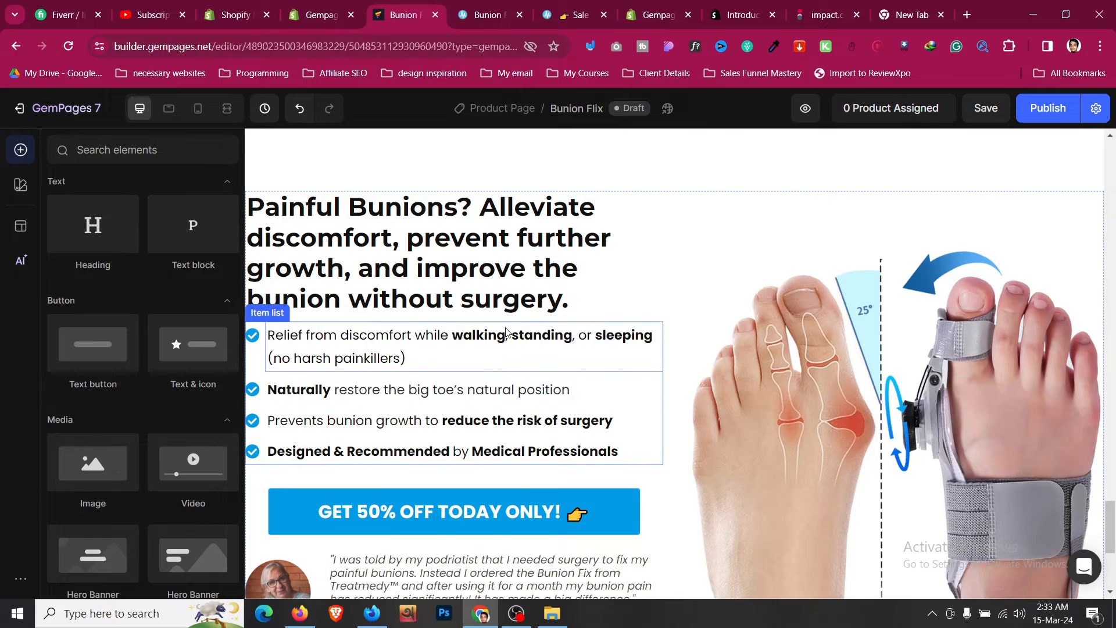
click(312, 344)
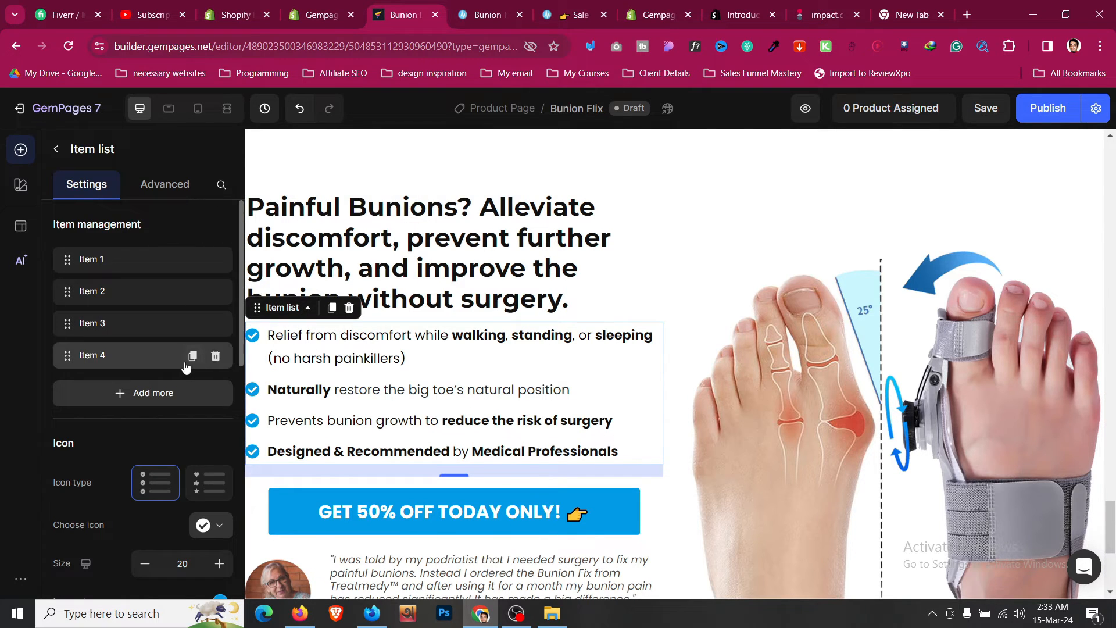
click(181, 392)
click(178, 433)
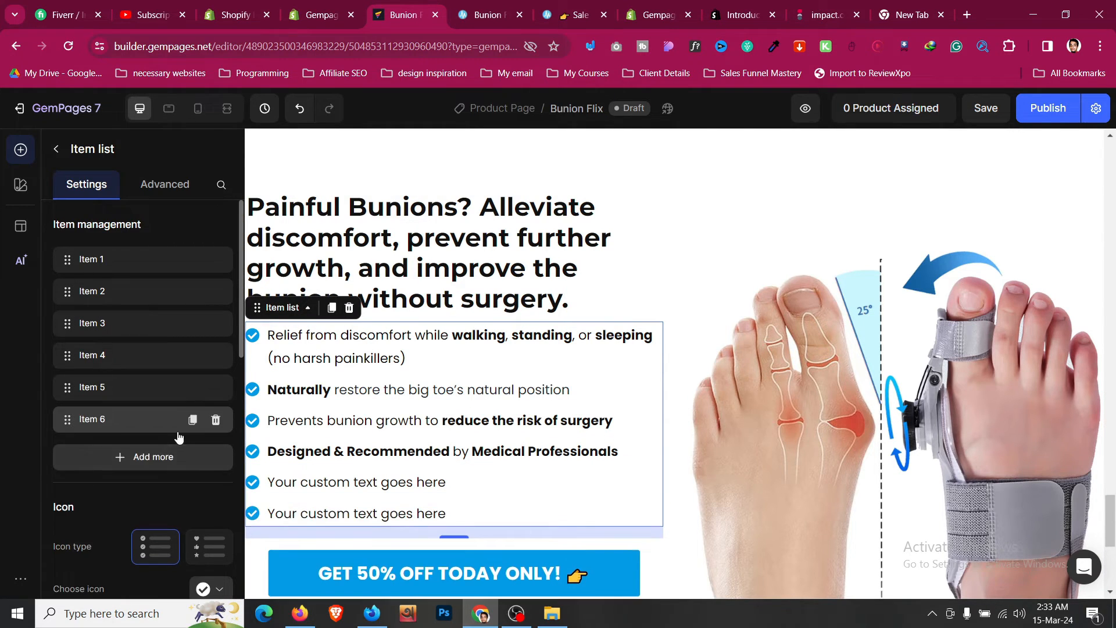
- Delete the customer testimonial row beneath the GET 50% OFF button
scroll(454, 349, down, 3)
click(476, 17)
scroll(395, 295, down, 4)
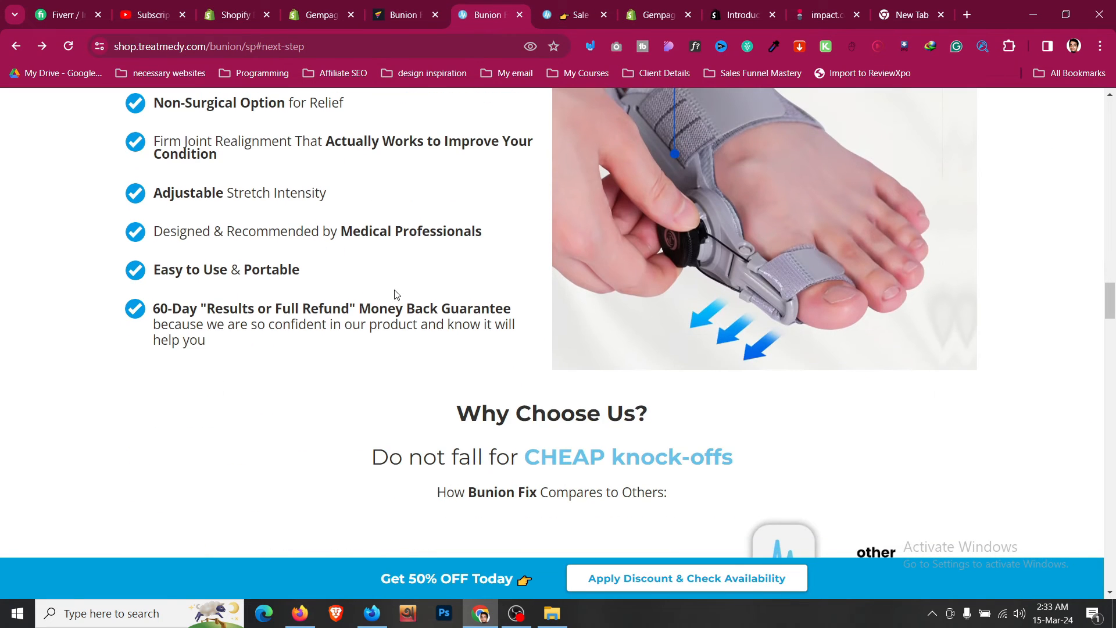
click(381, 12)
scroll(302, 333, down, 2)
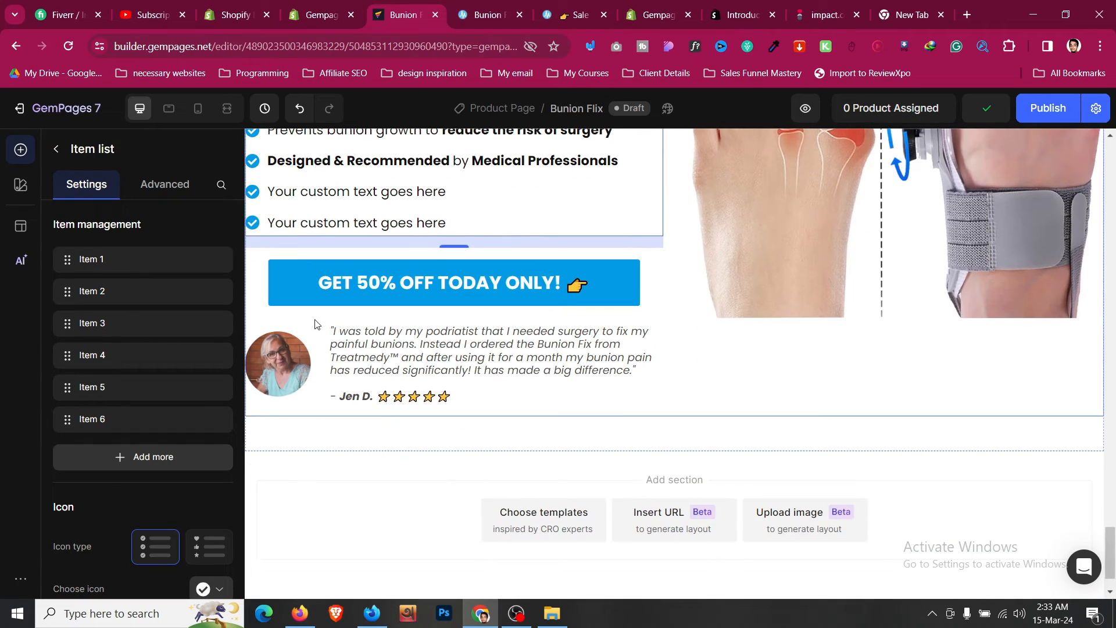
right_click(303, 332)
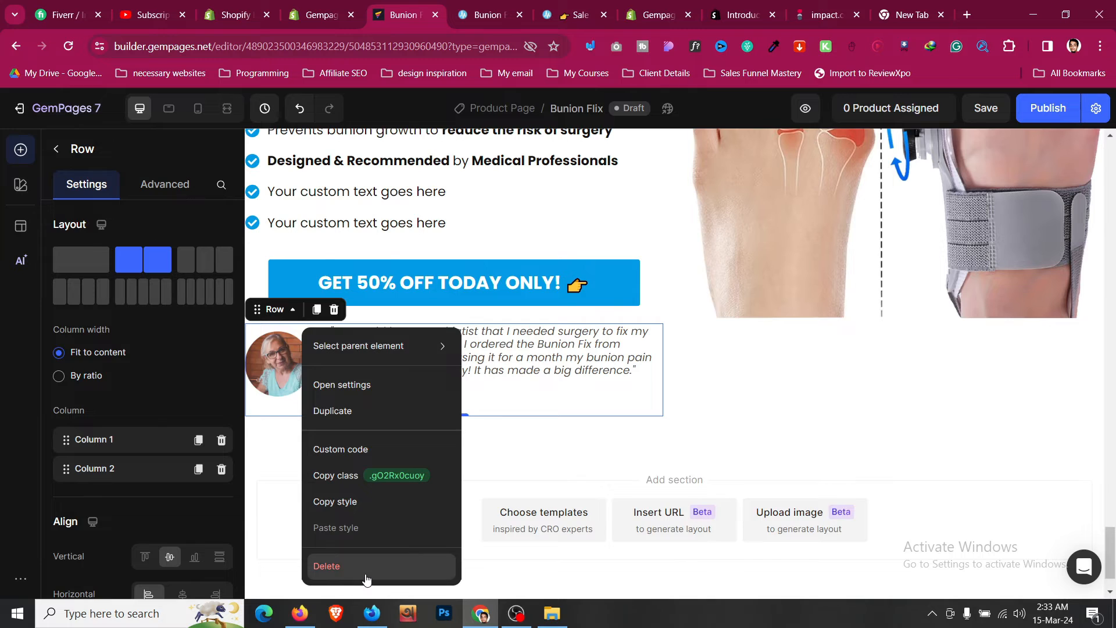
click(326, 566)
- Replace the section's image with the reference page's brace image by pasting its copied image address
scroll(832, 322, up, 3)
click(465, 5)
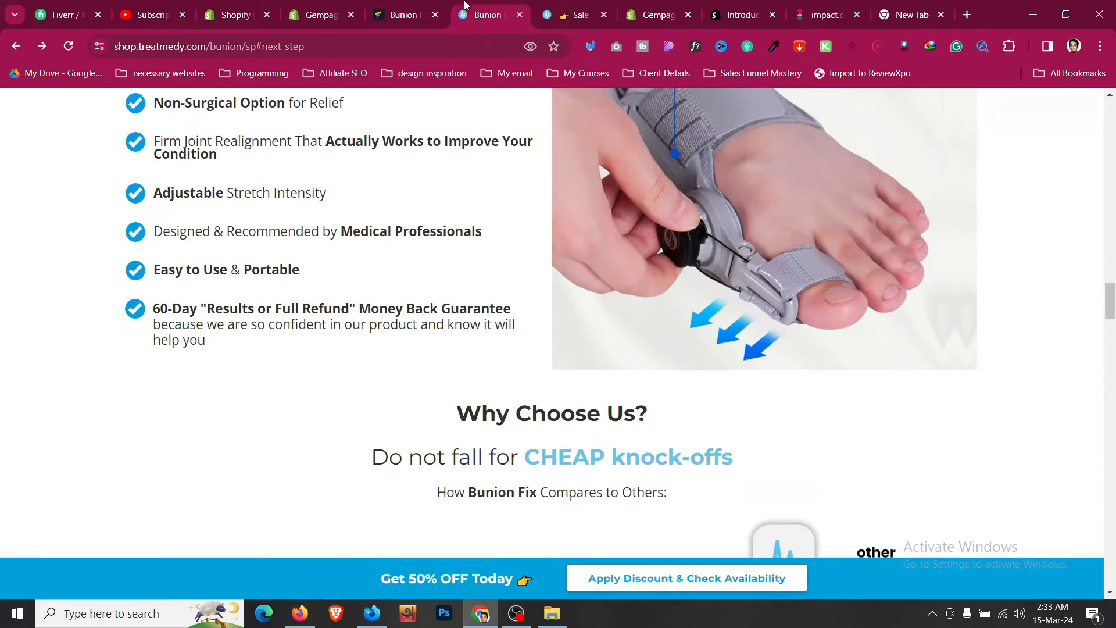
right_click(692, 253)
click(750, 324)
key(ctrl+shift+Tab)
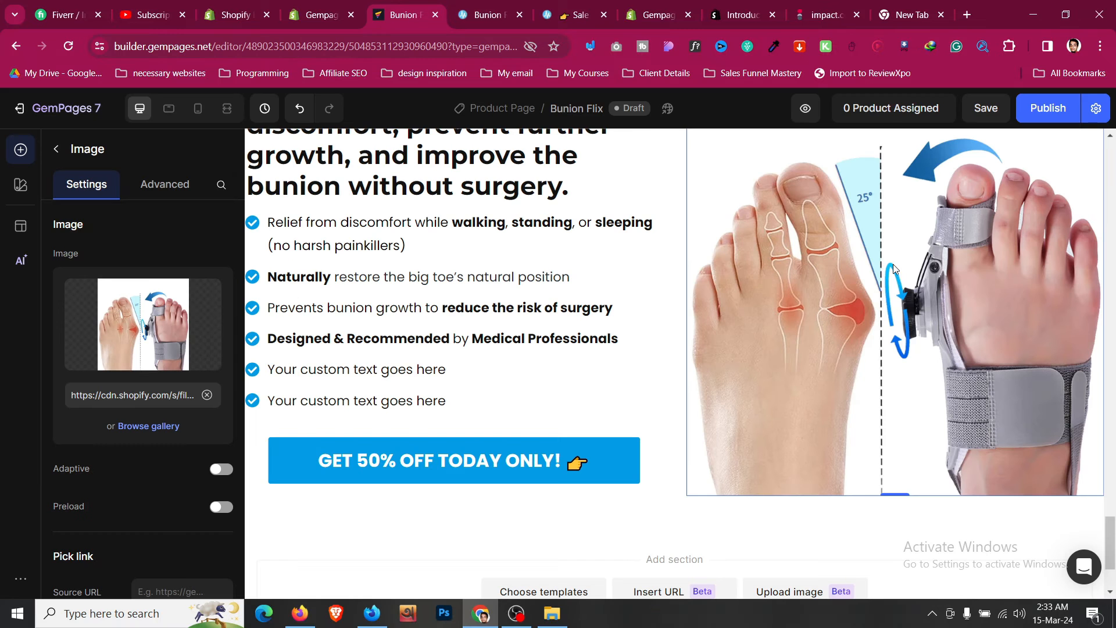
click(207, 394)
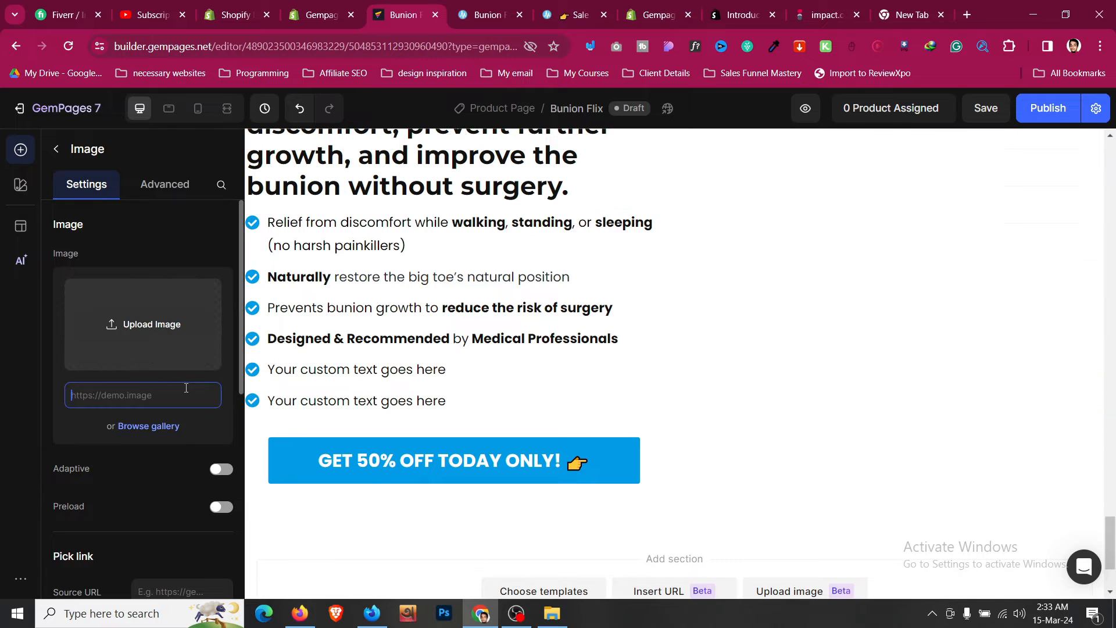
key(ctrl+v)
scroll(741, 302, up, 3)
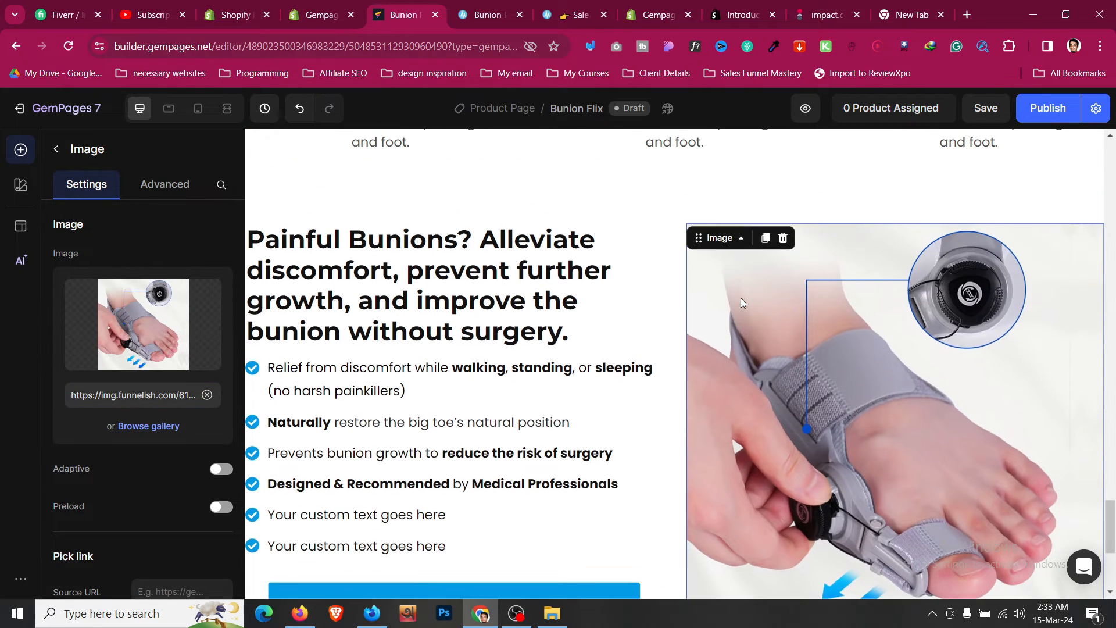
- Scroll through the reference page's Why Choose Us comparison section and the How To Use area
click(493, 7)
scroll(491, 330, down, 3)
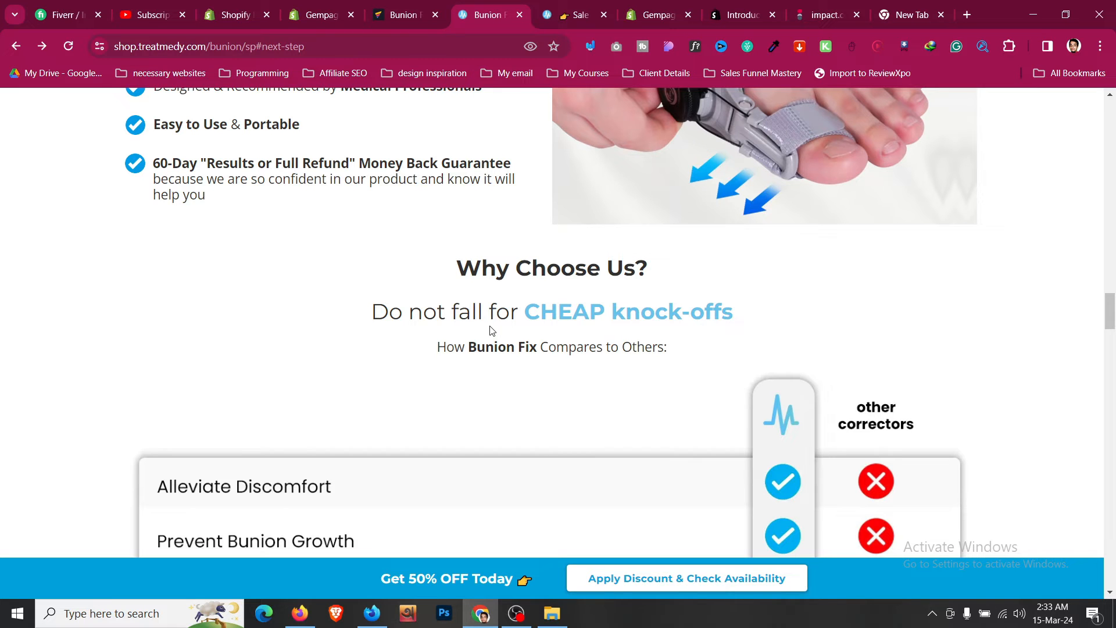
scroll(491, 330, down, 2)
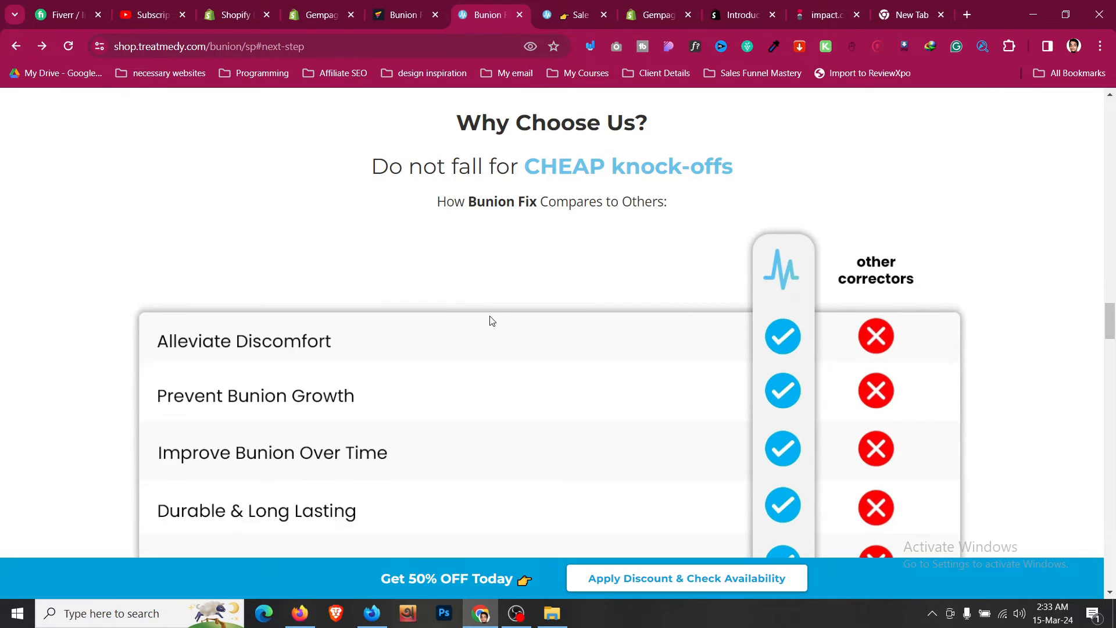
scroll(492, 319, up, 2)
scroll(455, 285, up, 15)
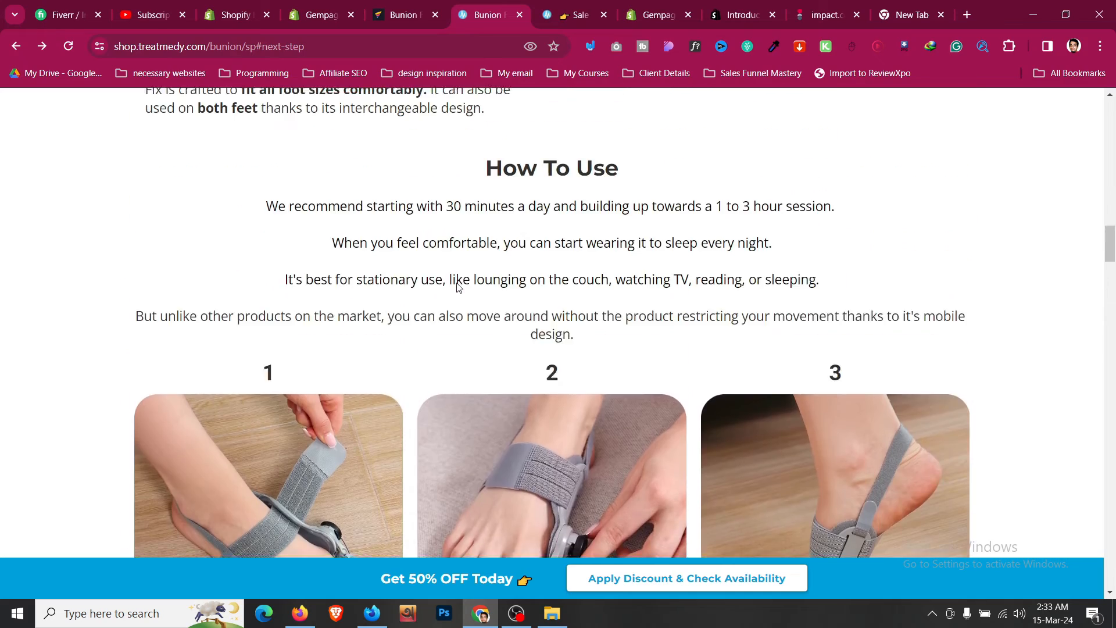
scroll(456, 285, down, 6)
scroll(455, 285, down, 3)
click(430, 12)
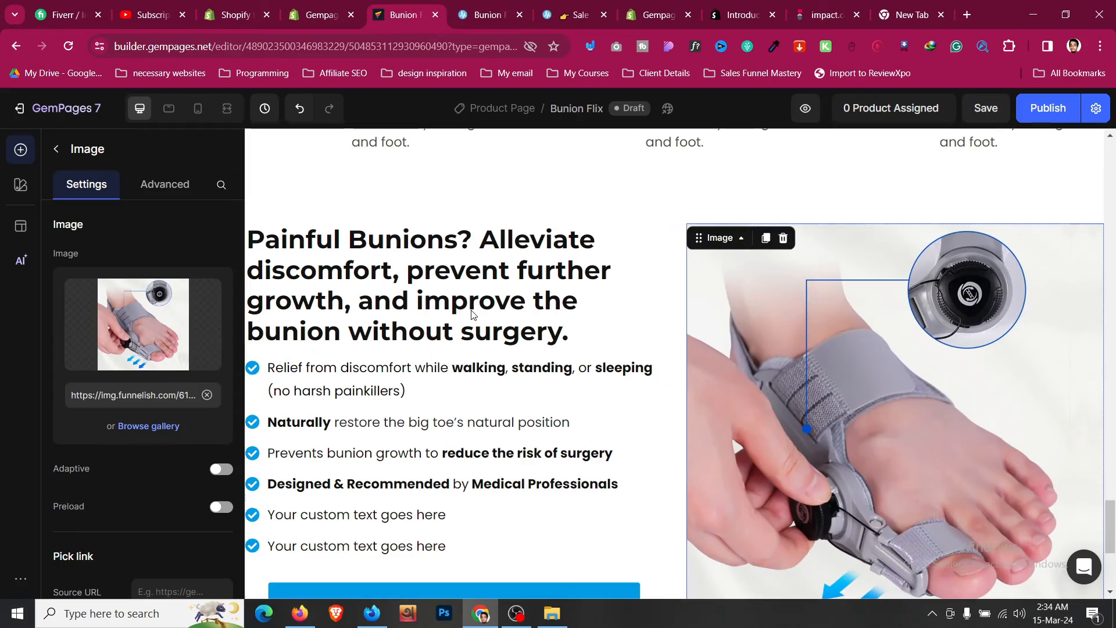
scroll(491, 219, up, 10)
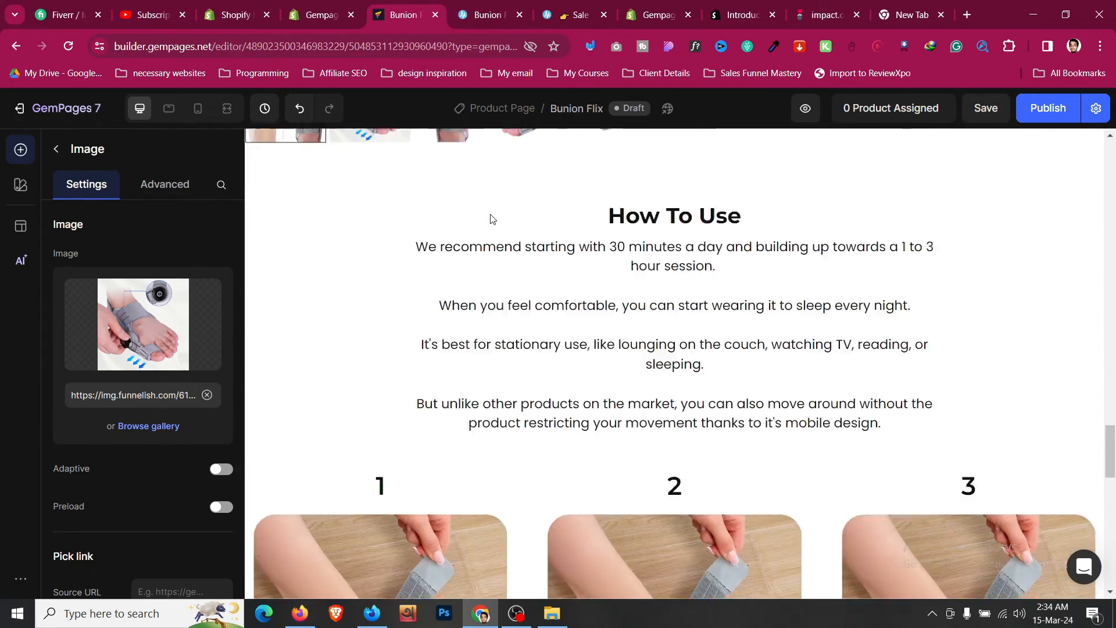
- Move the How To Use text section below the Painful Bunions section and retitle its heading "Why Choose Us"
click(1016, 268)
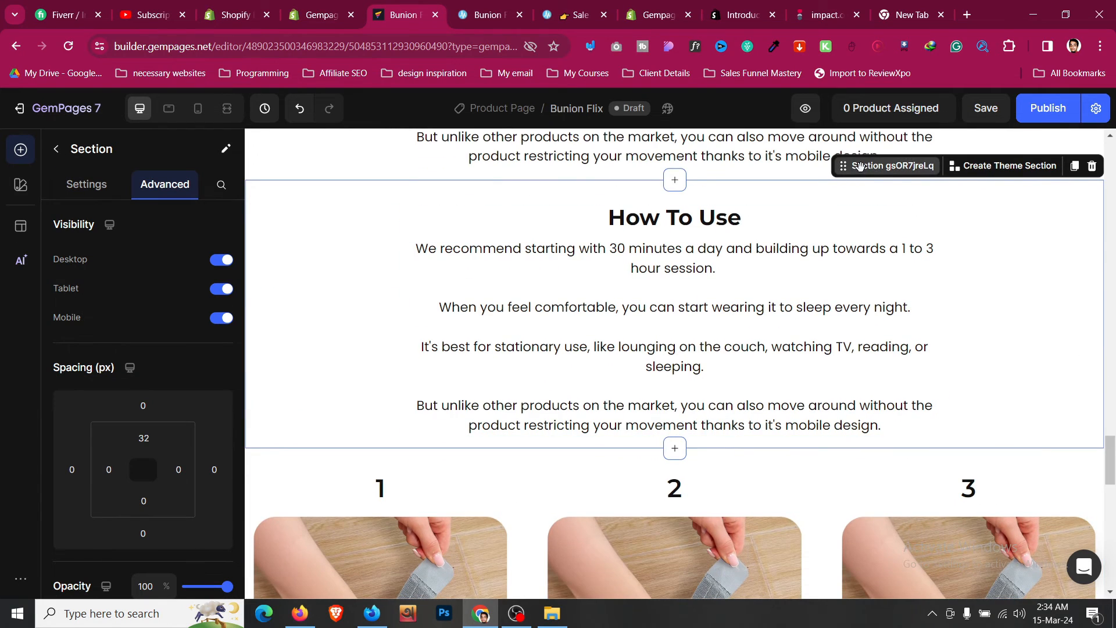
drag(860, 167, 715, 290)
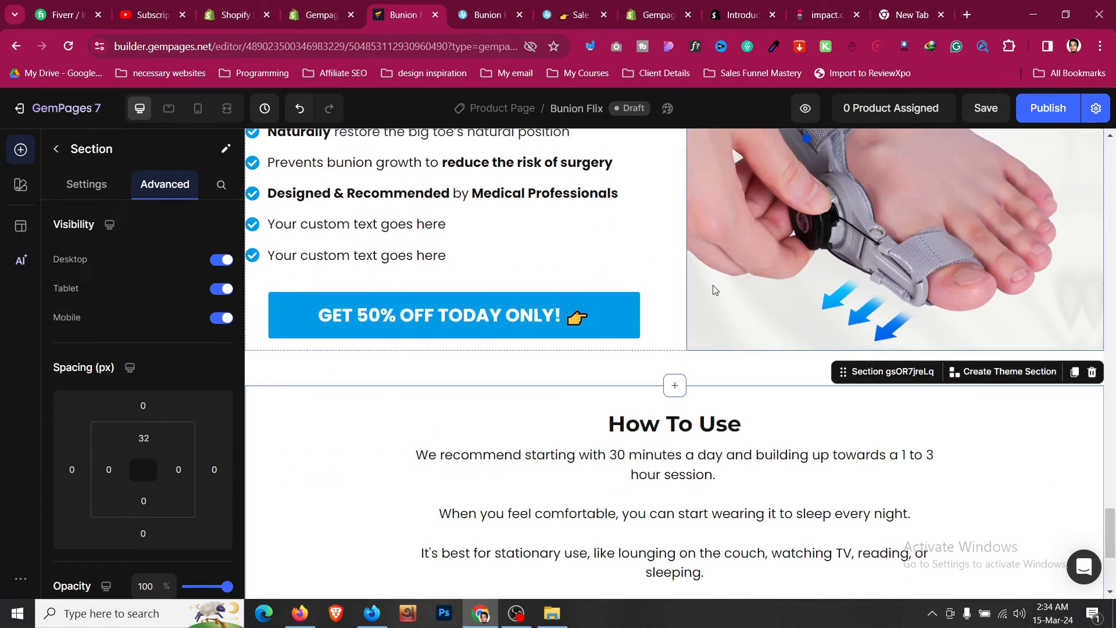
scroll(716, 290, down, 3)
click(748, 283)
click(749, 281)
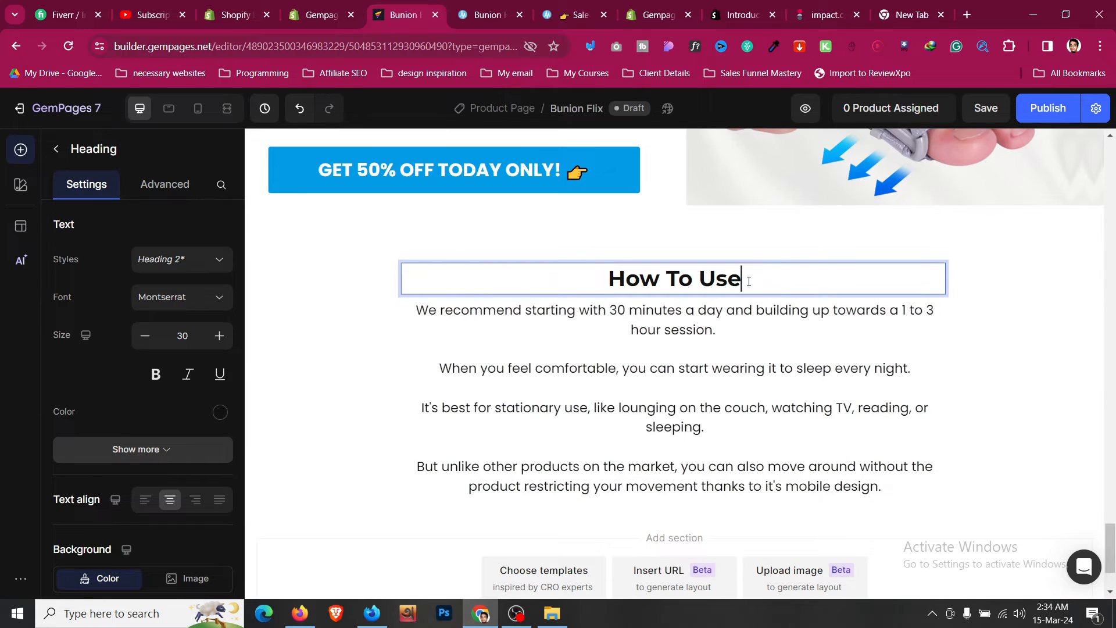
key(ctrl+a)
text(Wh)
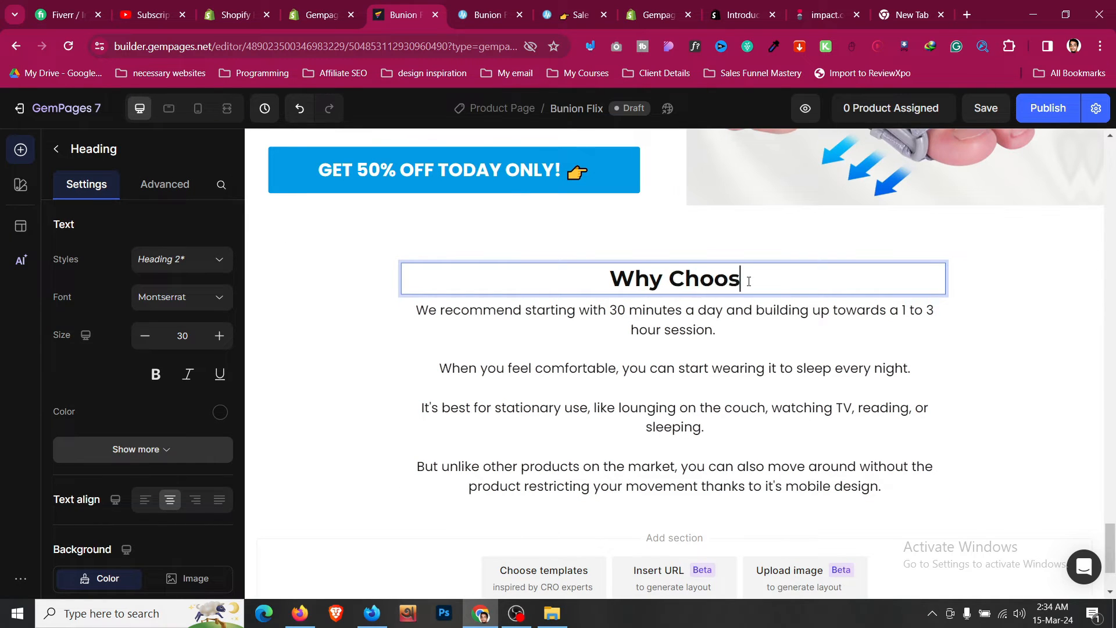
- Replace the section's paragraph with "How Bunion Fix Compares to Others:" copied from the reference page
click(487, 7)
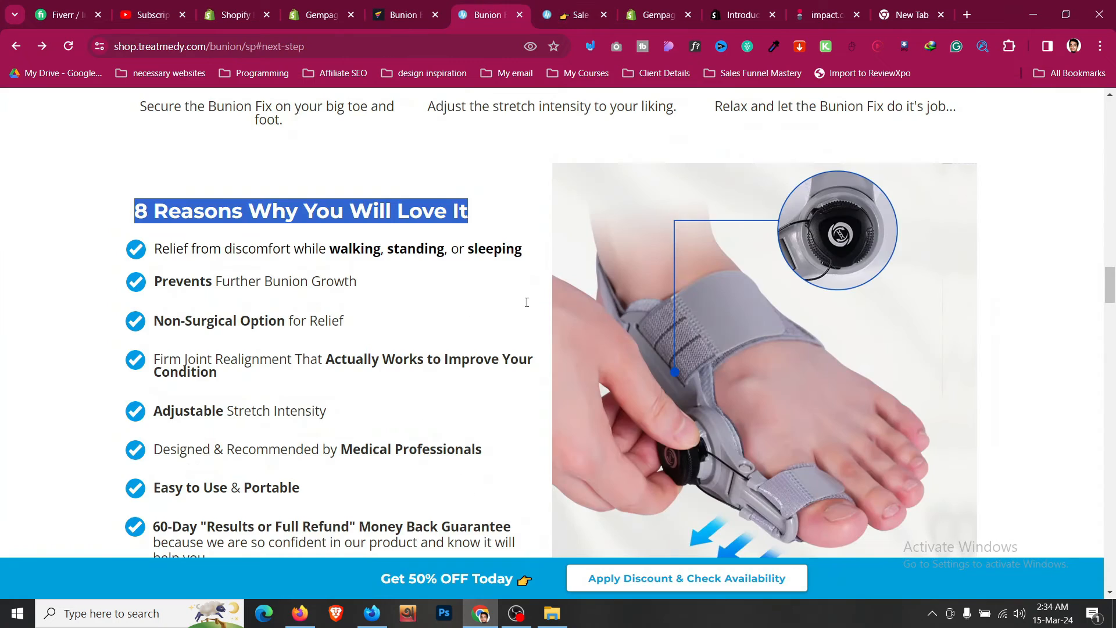
scroll(527, 308, down, 8)
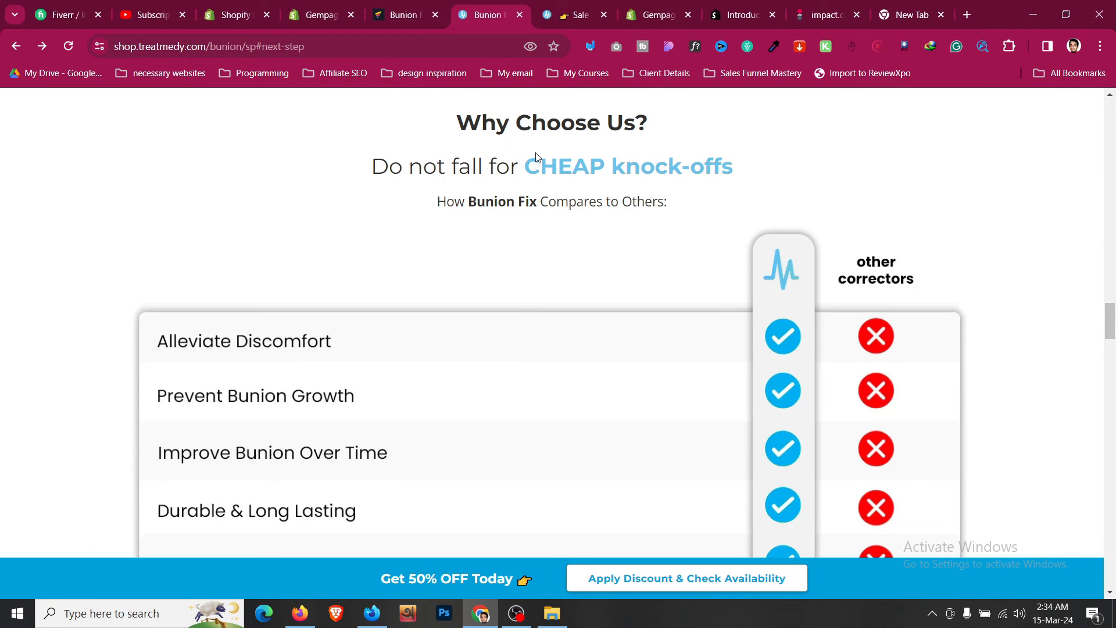
triple_click(534, 201)
key(ctrl+c)
click(428, 8)
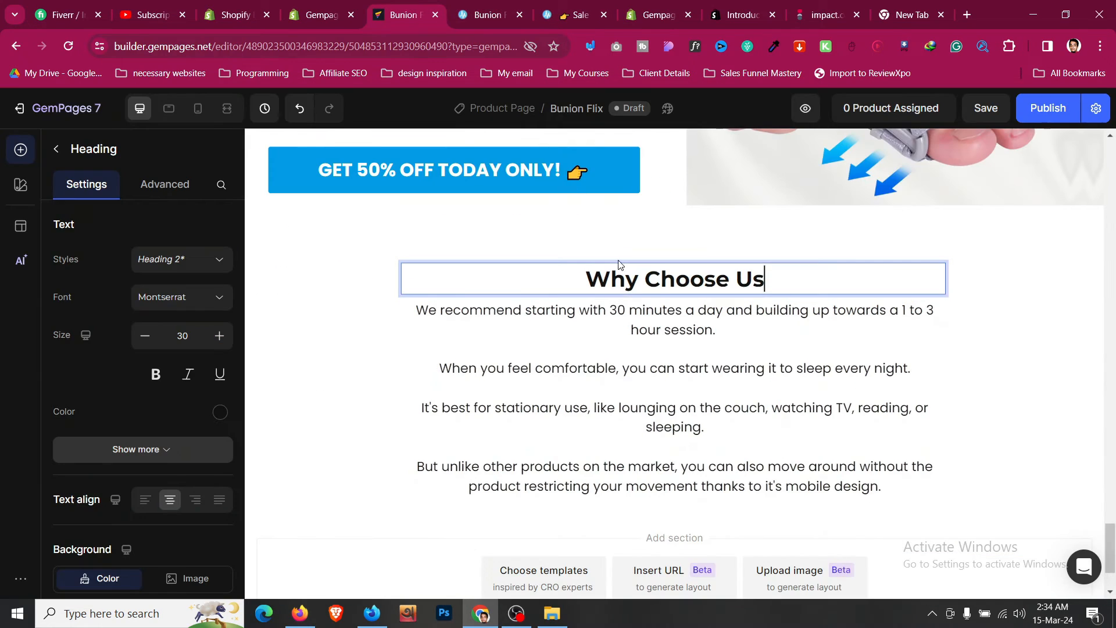
double_click(707, 342)
key(ctrl+a)
key(ctrl+v)
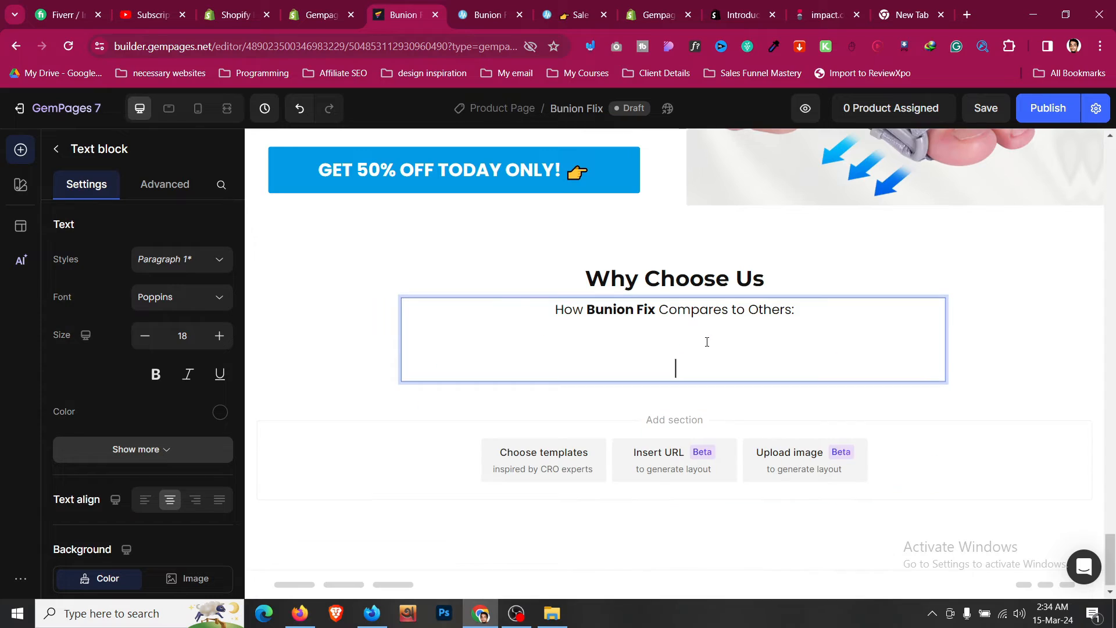
- Move the "It only takes as little as 30 minutes..." text block from the hero under the Why Choose Us heading
scroll(707, 346, up, 15)
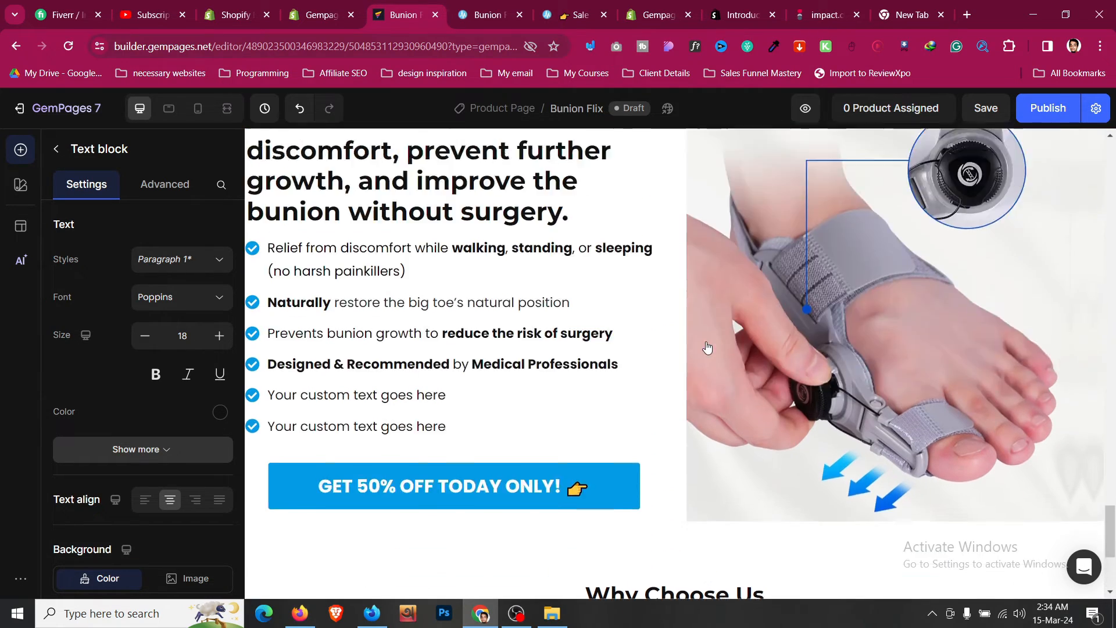
scroll(399, 436, up, 15)
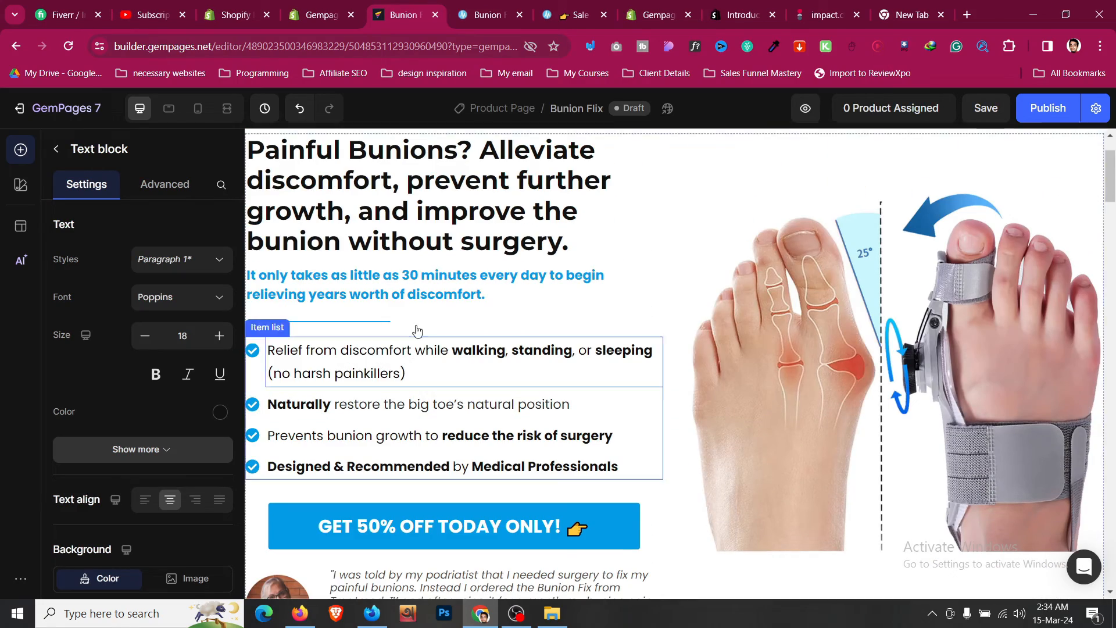
click(381, 291)
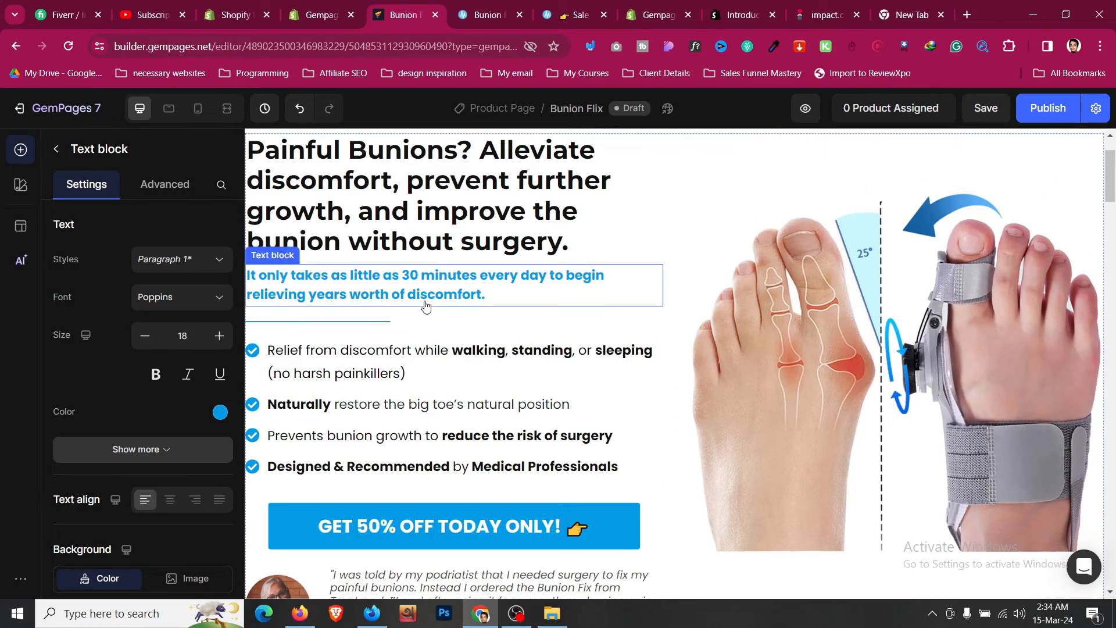
click(341, 256)
scroll(498, 402, down, 12)
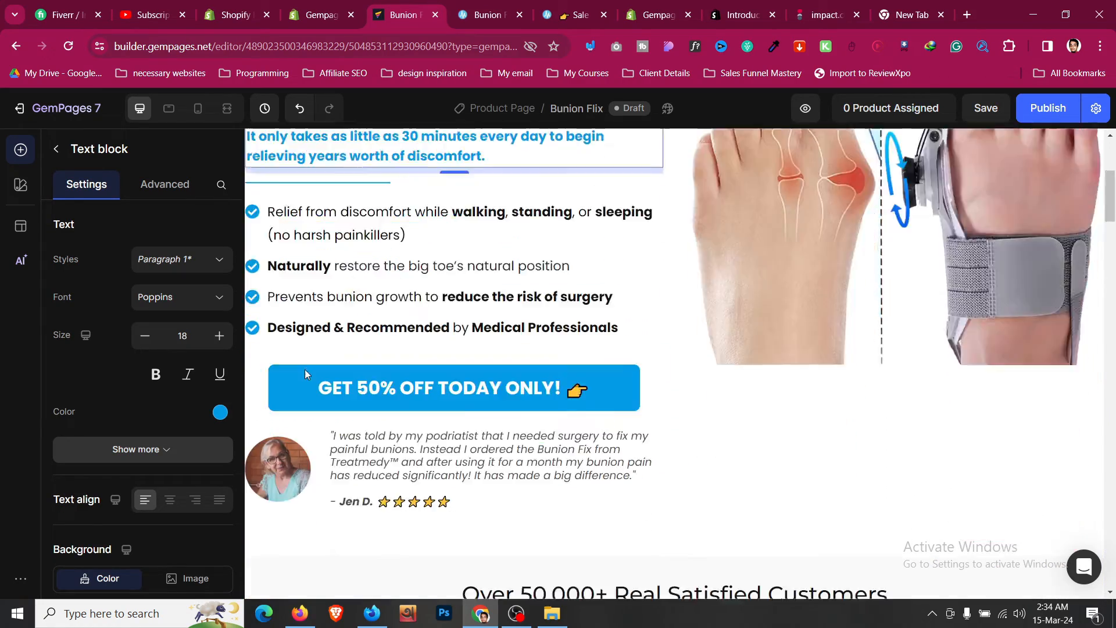
scroll(498, 403, down, 20)
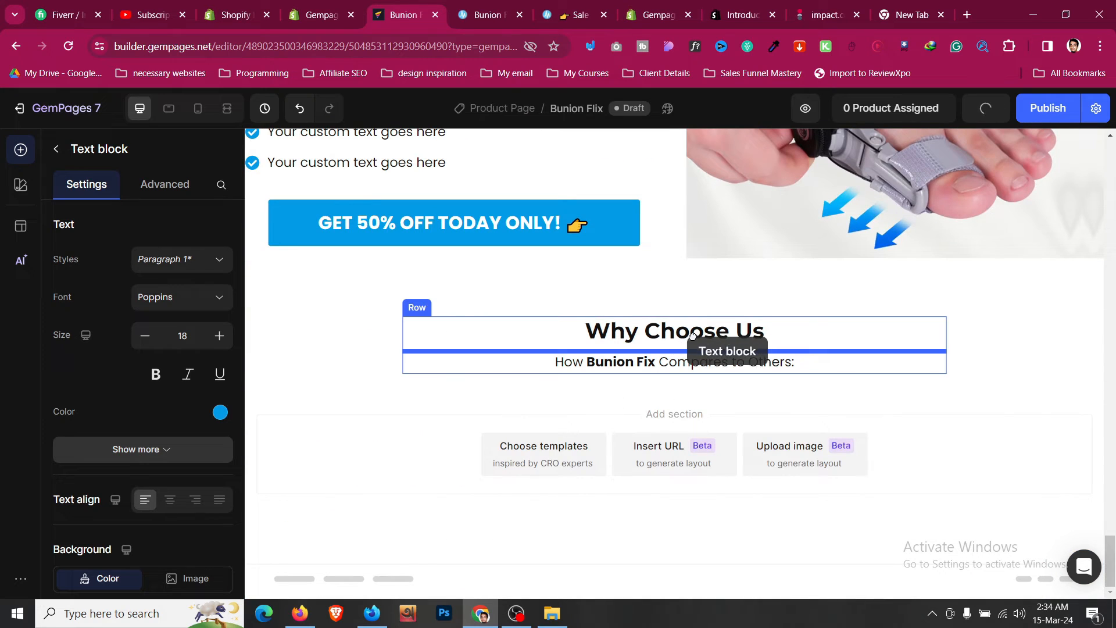
drag(693, 336, 693, 337)
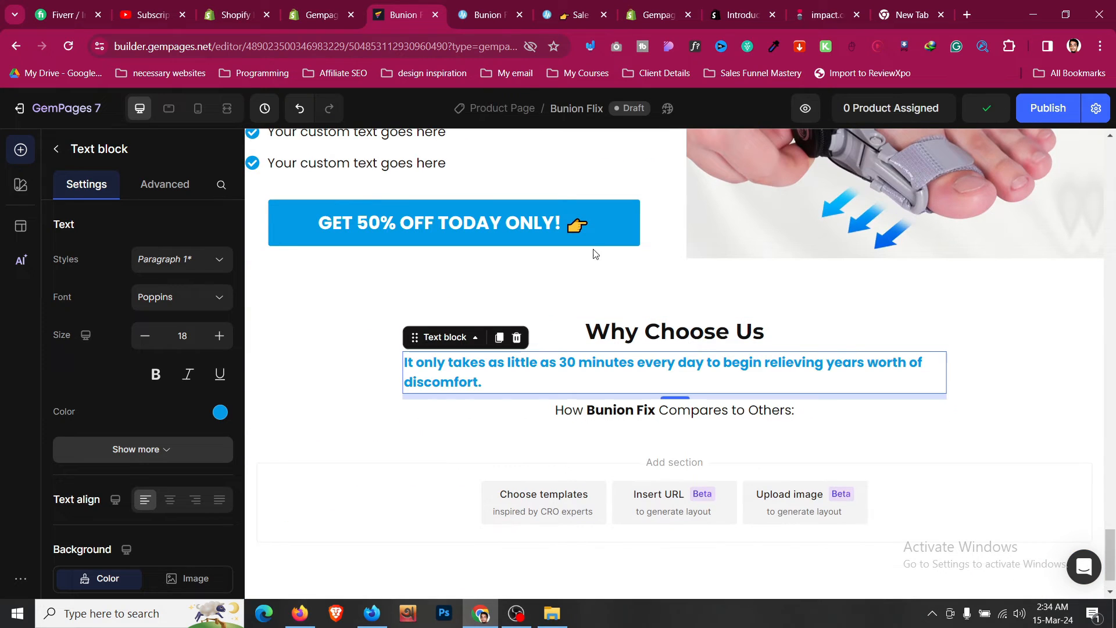
- Replace that text block's content with "Do not fall for CHEAP knock-offs" copied from the reference page
click(509, 8)
triple_click(545, 168)
key(ctrl+c)
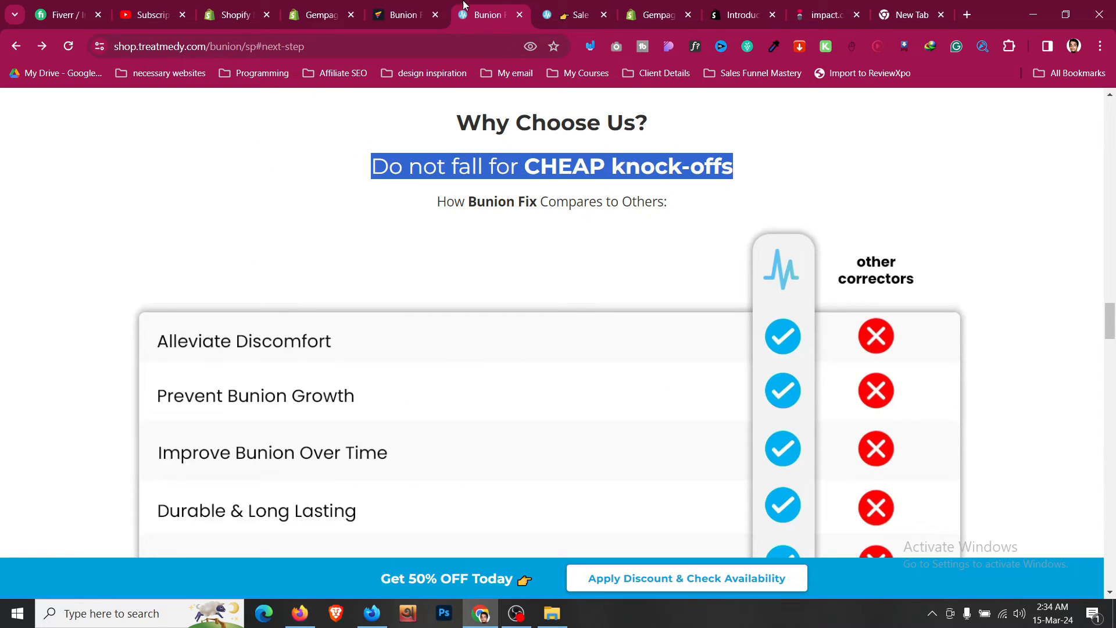
click(428, 6)
key(ctrl+a)
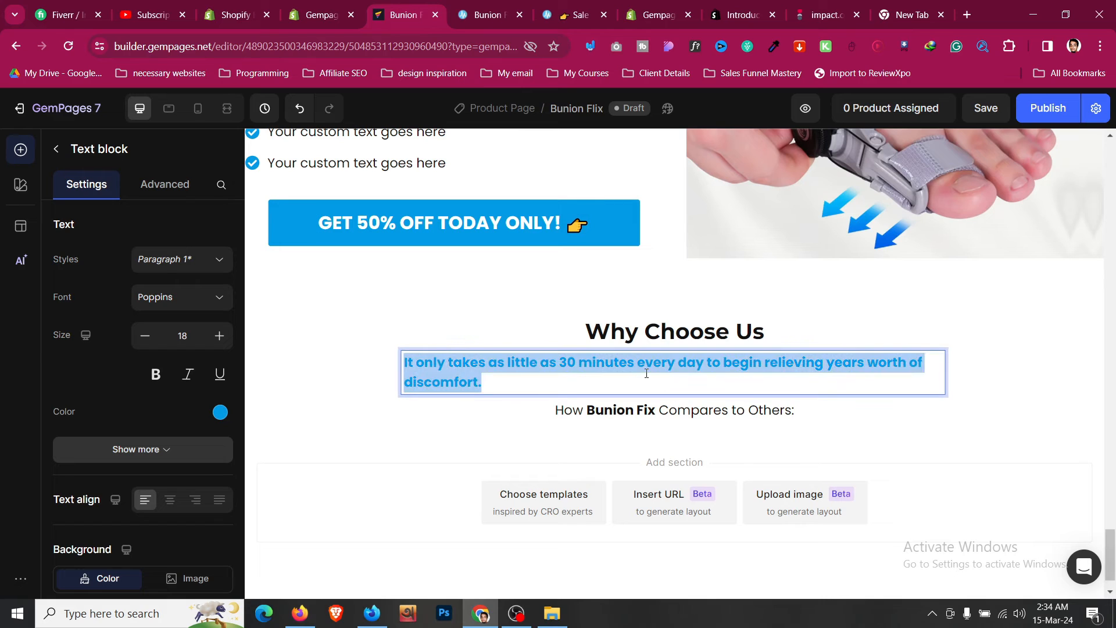
key(ctrl+v)
key(BackSpace)
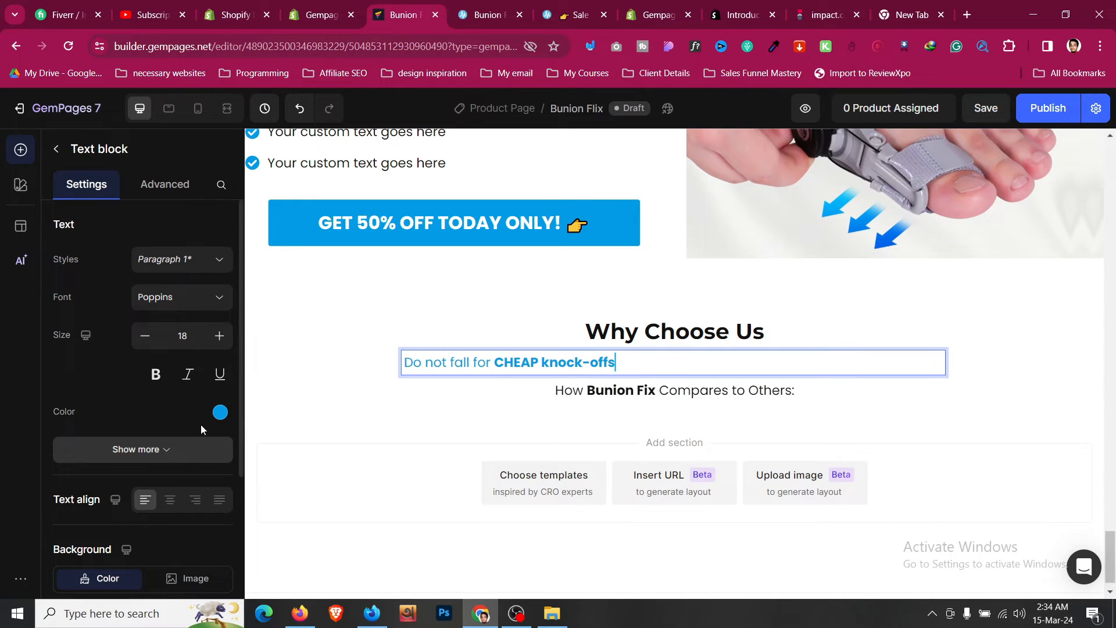
- Center-align the knock-offs text block and set its font size to 23
click(170, 500)
click(220, 336)
click(219, 336)
- Save the comparison table image from the reference page to the Downloads folder
click(219, 336)
click(220, 336)
click(220, 337)
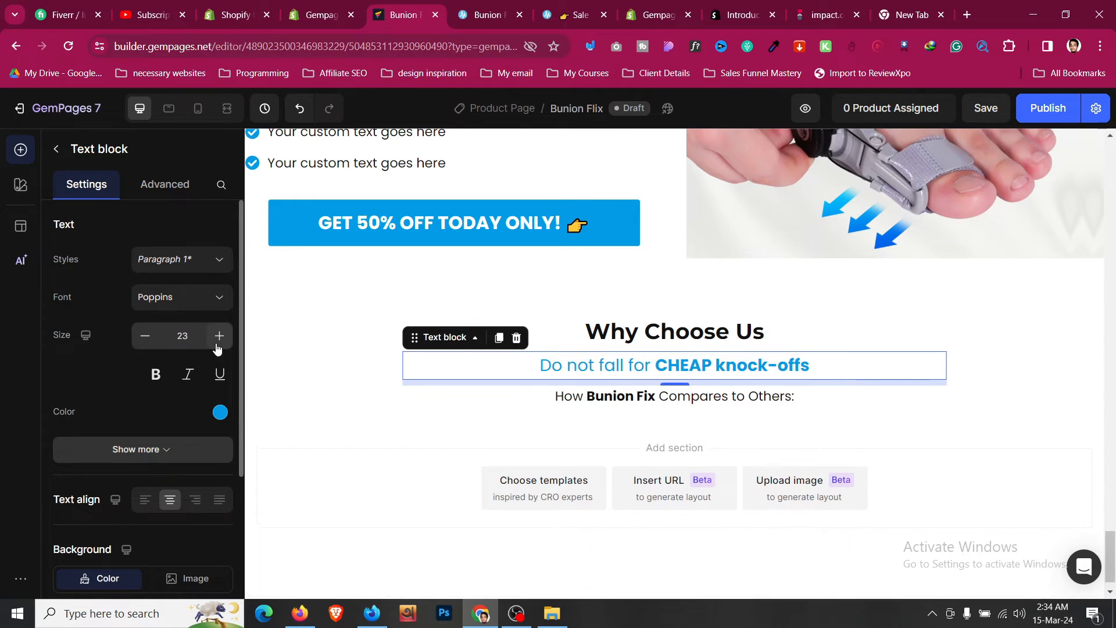
click(219, 337)
click(219, 336)
click(301, 395)
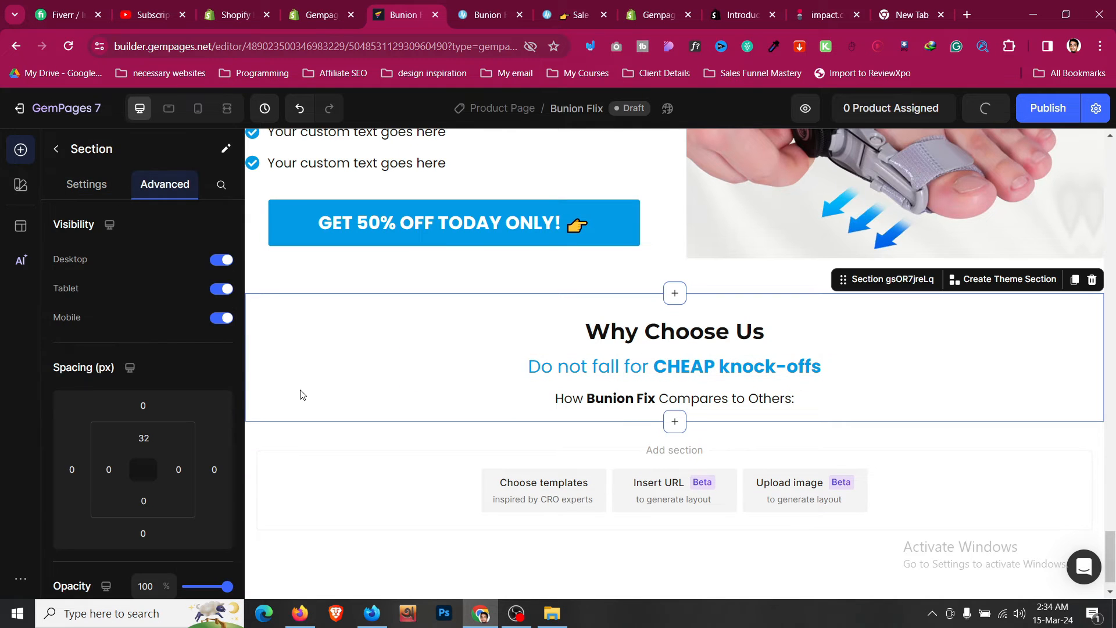
click(480, 7)
scroll(431, 334, down, 3)
right_click(431, 270)
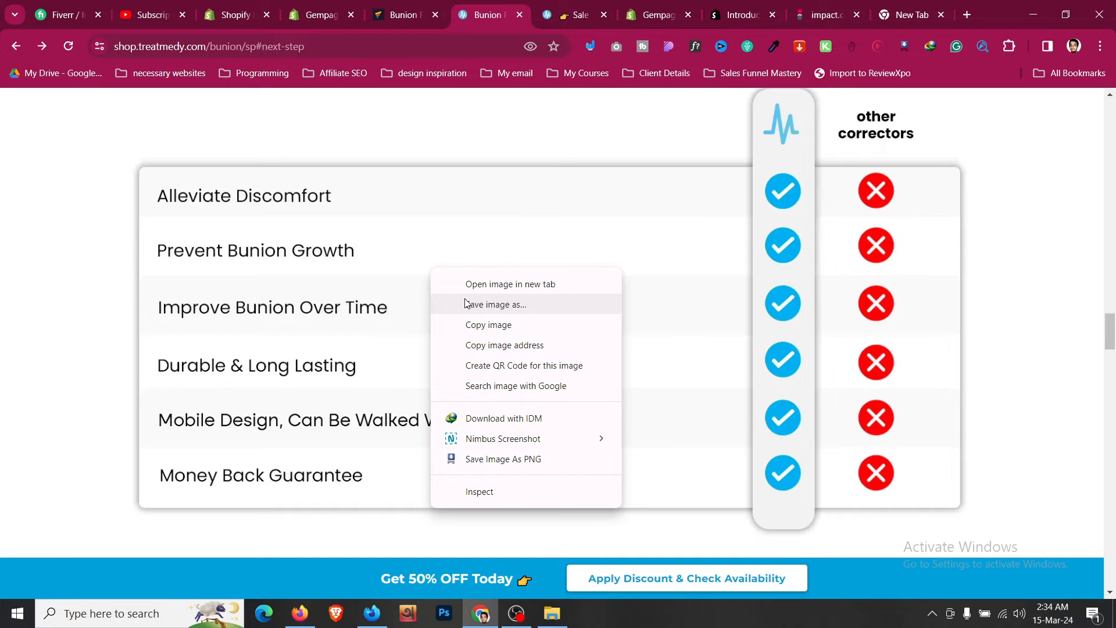
click(466, 304)
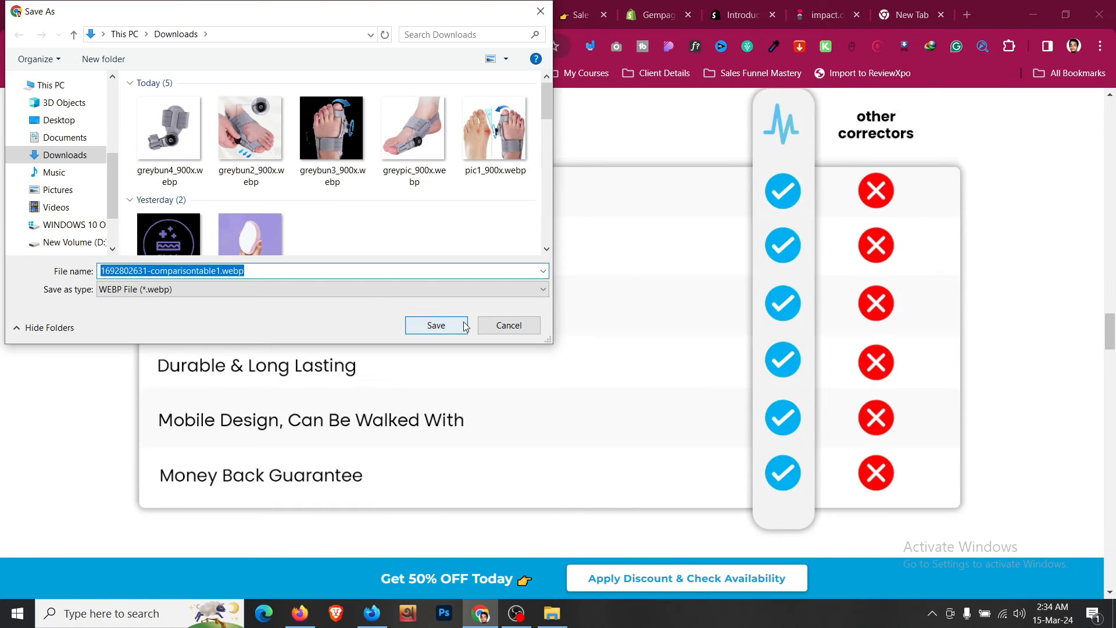
click(463, 324)
- Add an Image element below the "How Bunion Fix Compares to Others:" text in the Why Choose Us section
click(414, 9)
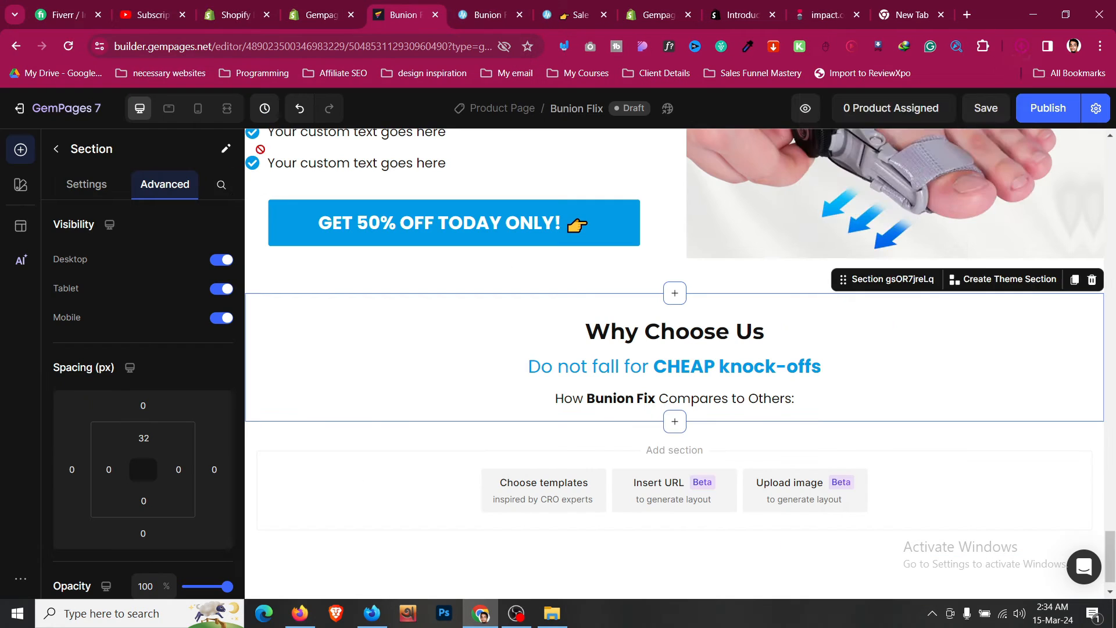
click(55, 151)
scroll(82, 288, up, 3)
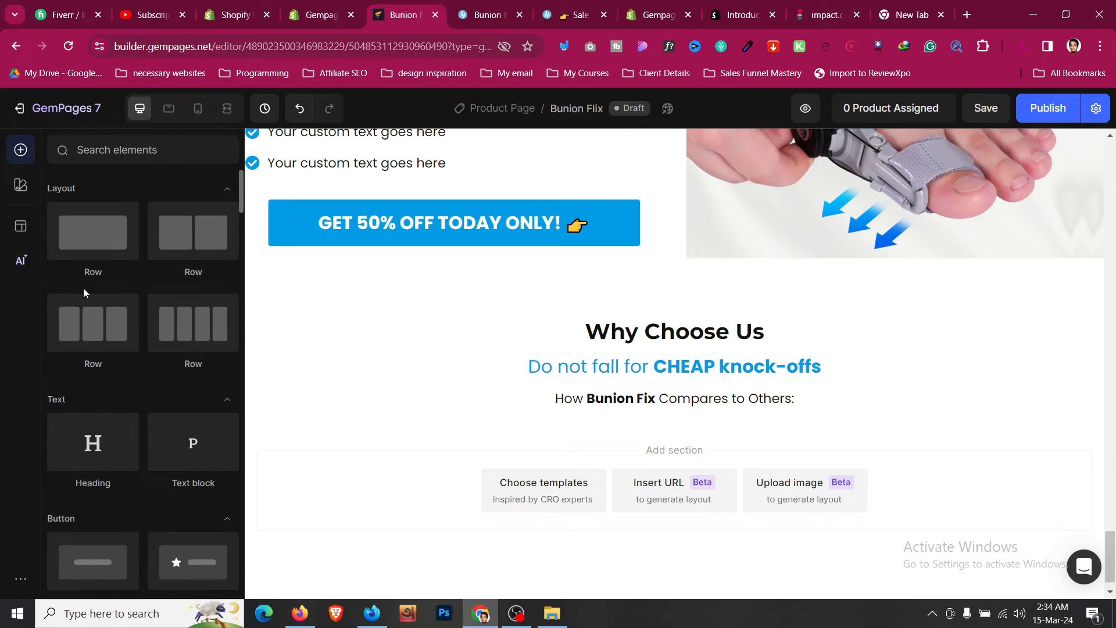
scroll(83, 288, down, 4)
drag(102, 411, 541, 408)
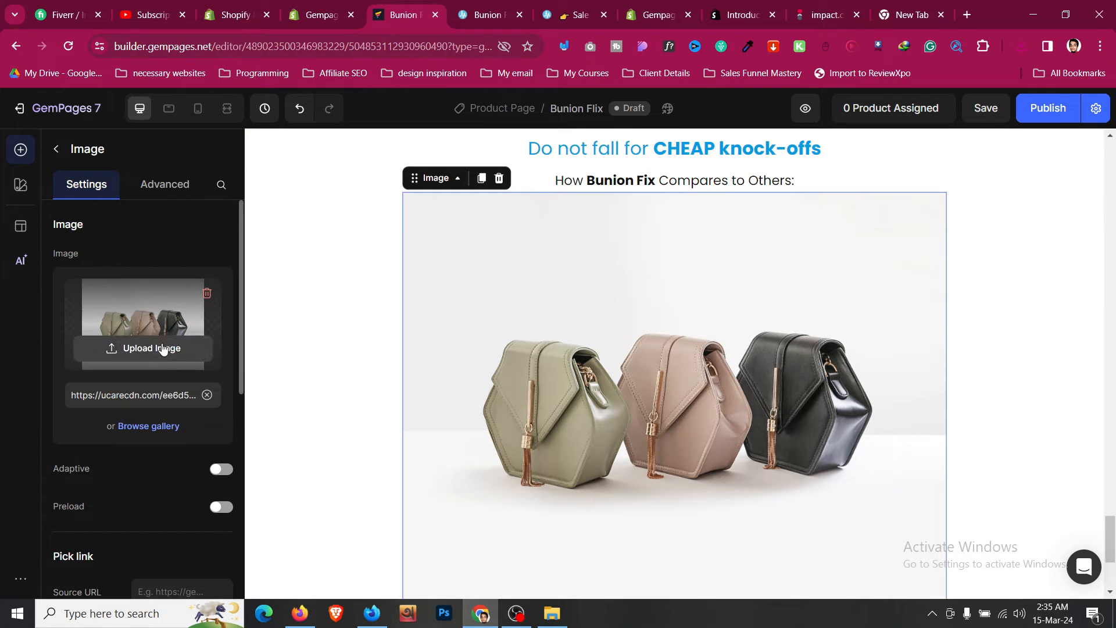
- Upload the downloaded comparison table image and set it as the image element's picture from the gallery
click(164, 347)
click(182, 127)
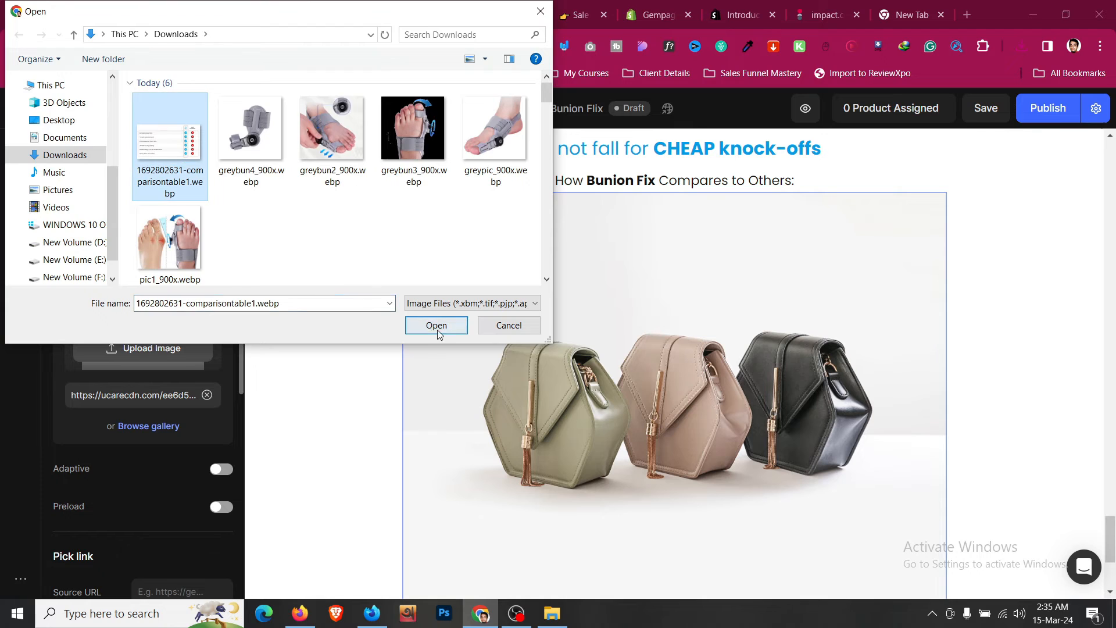
click(436, 324)
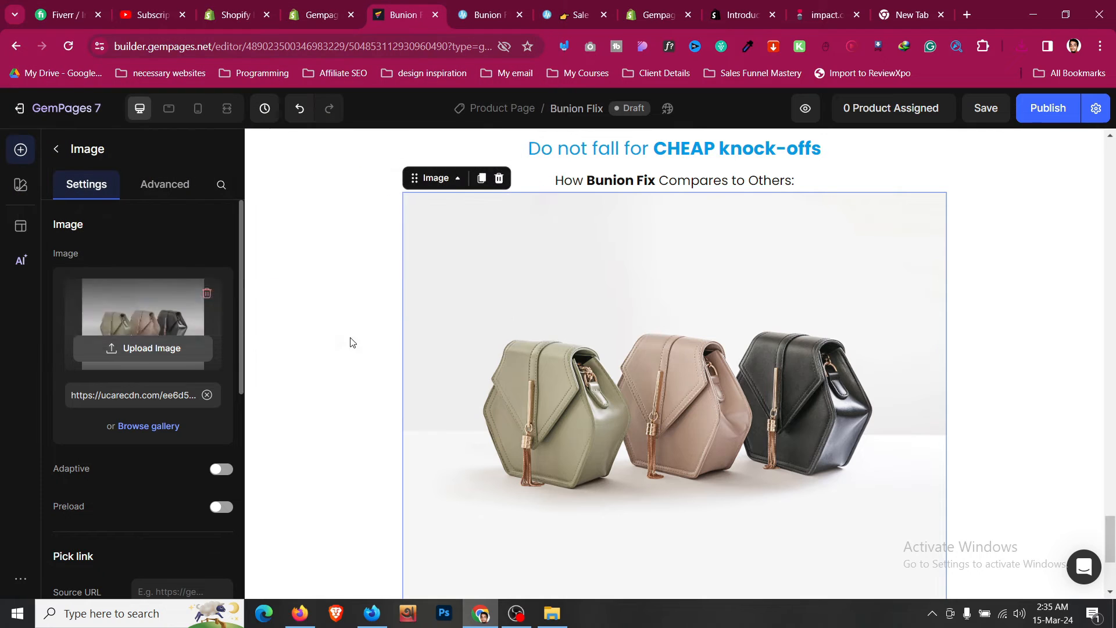
click(181, 192)
click(115, 187)
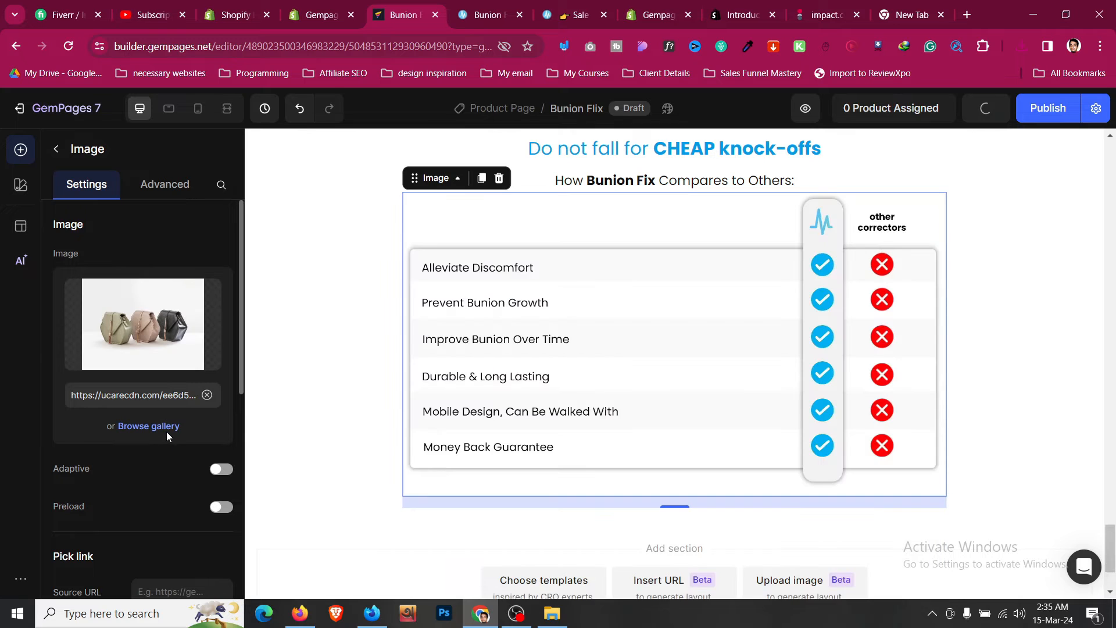
click(165, 427)
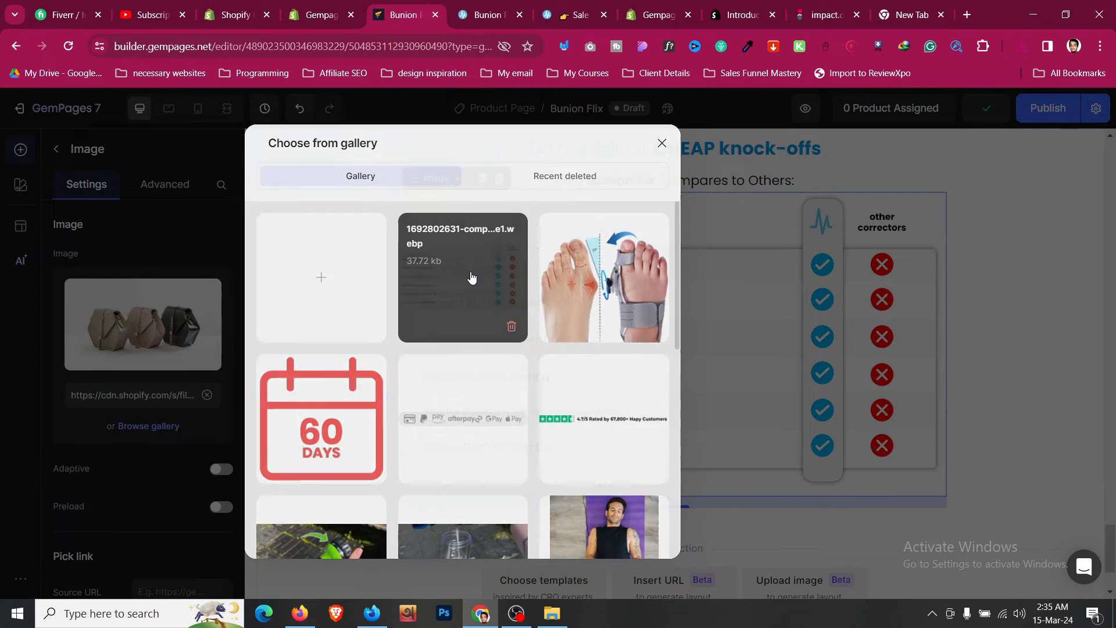
click(471, 279)
- Set the image's top margin to 16 px
click(165, 184)
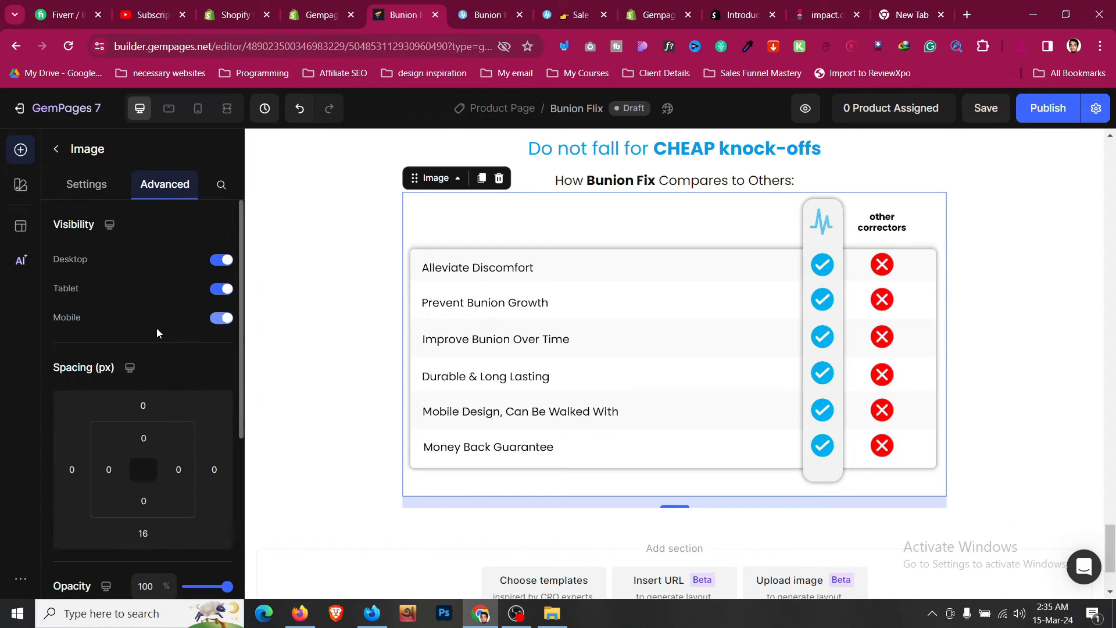
click(143, 404)
click(151, 473)
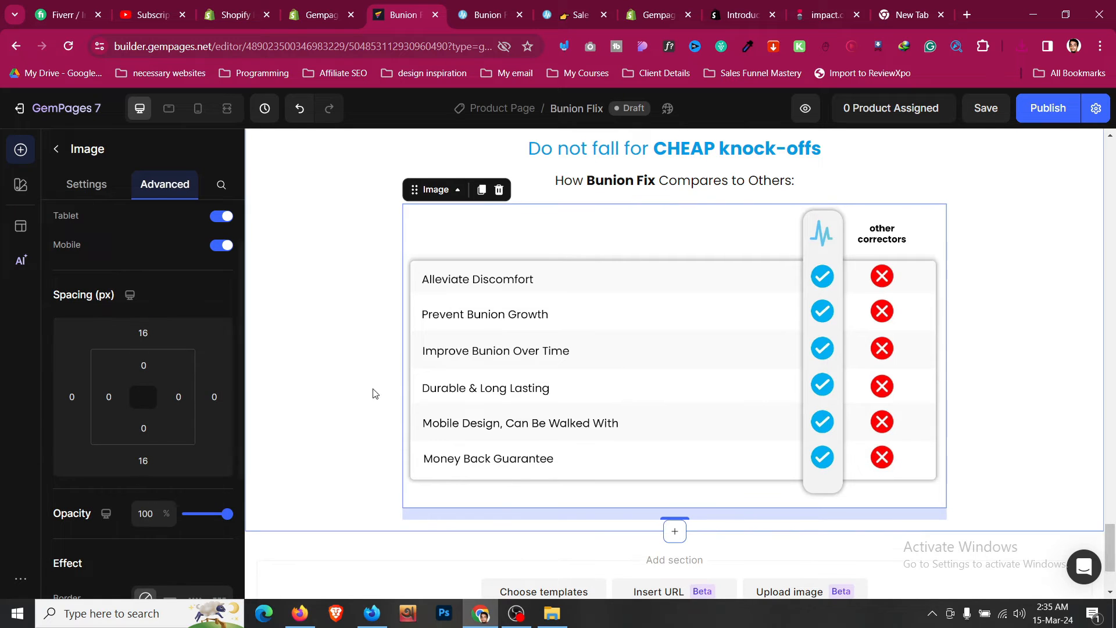
- Compare the new comparison section against the reference page's layout
click(310, 339)
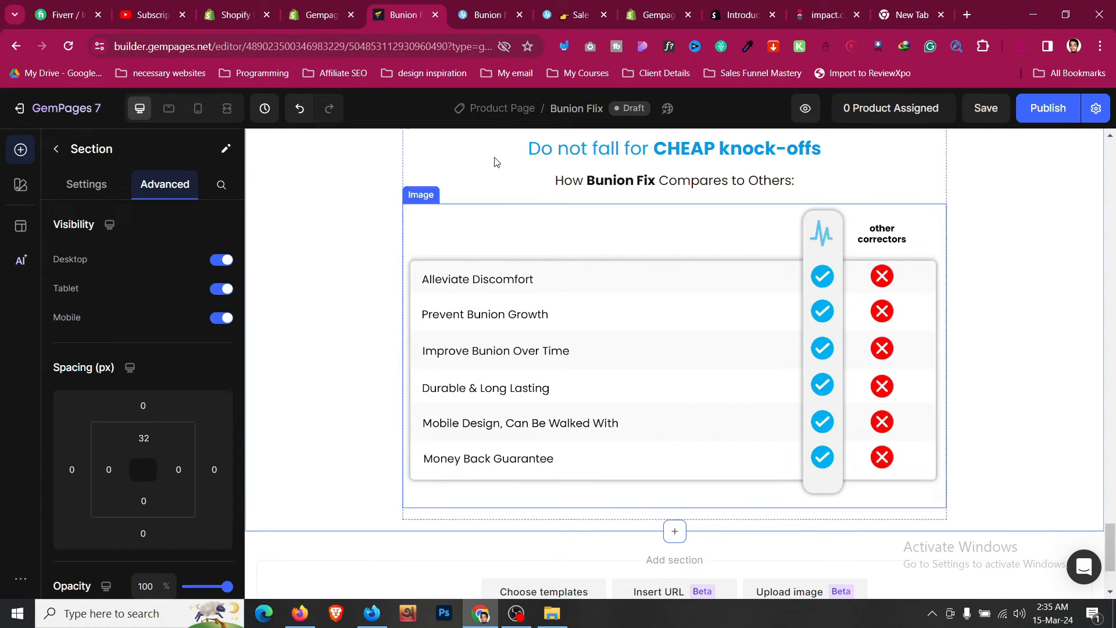
click(477, 12)
scroll(405, 319, up, 3)
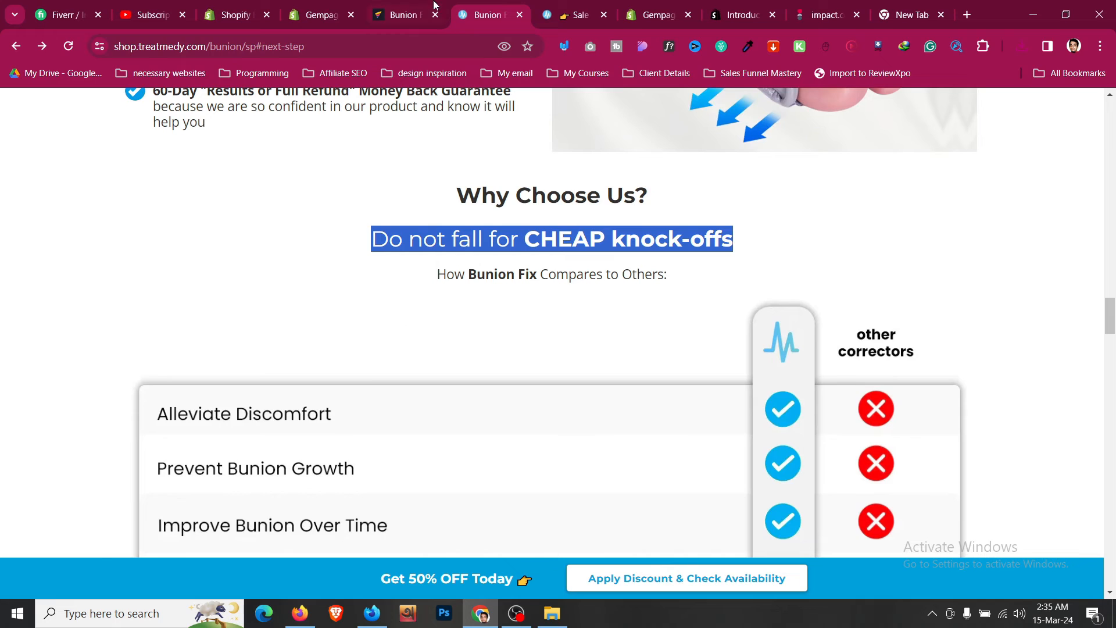
click(407, 12)
scroll(564, 308, down, 1)
click(568, 298)
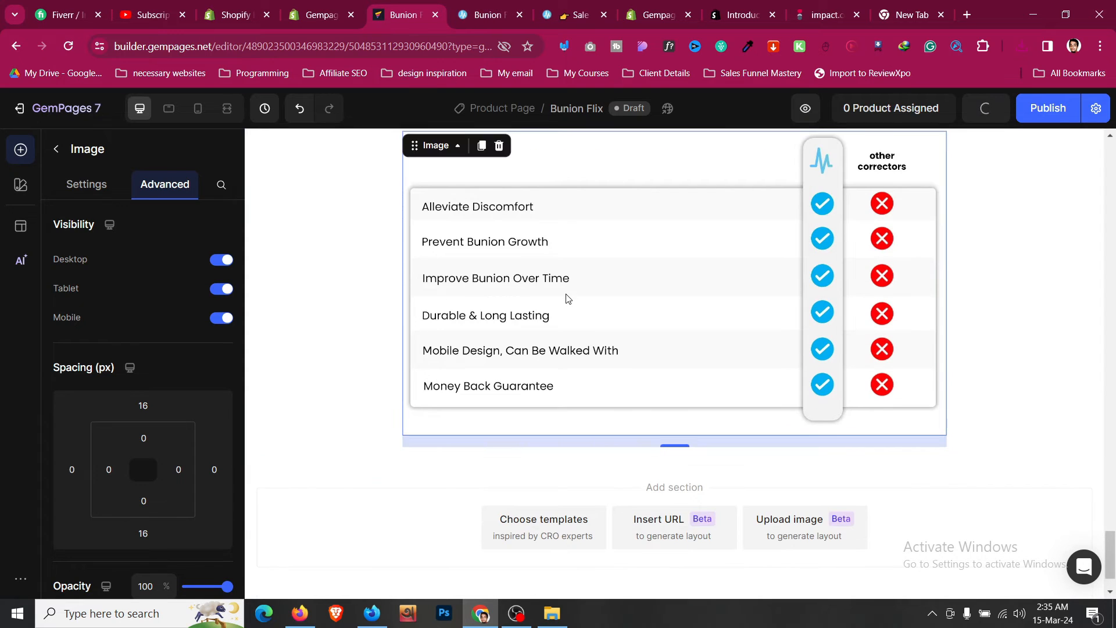
- Set the Why Choose Us row's width to 1200 px
scroll(478, 269, up, 1)
drag(443, 218, 463, 426)
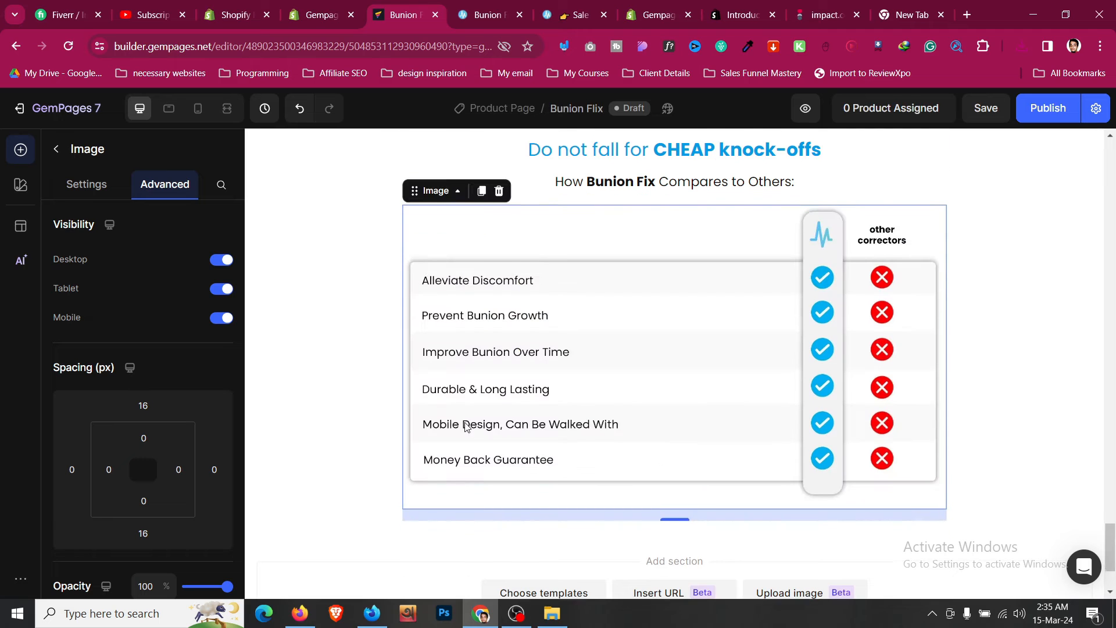
scroll(466, 282, up, 3)
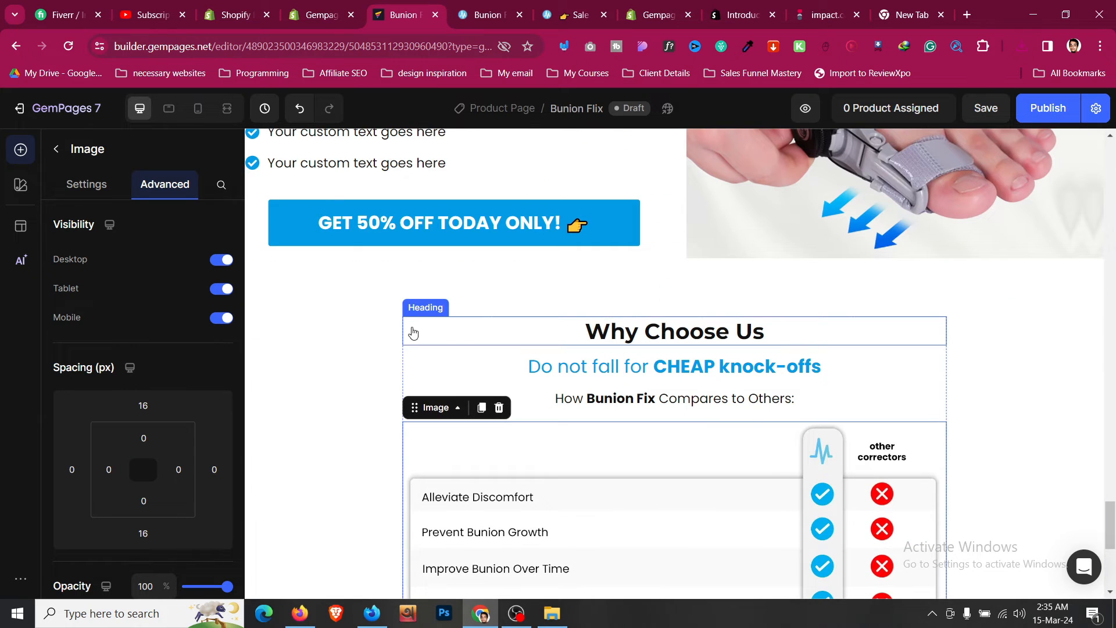
scroll(405, 475, down, 3)
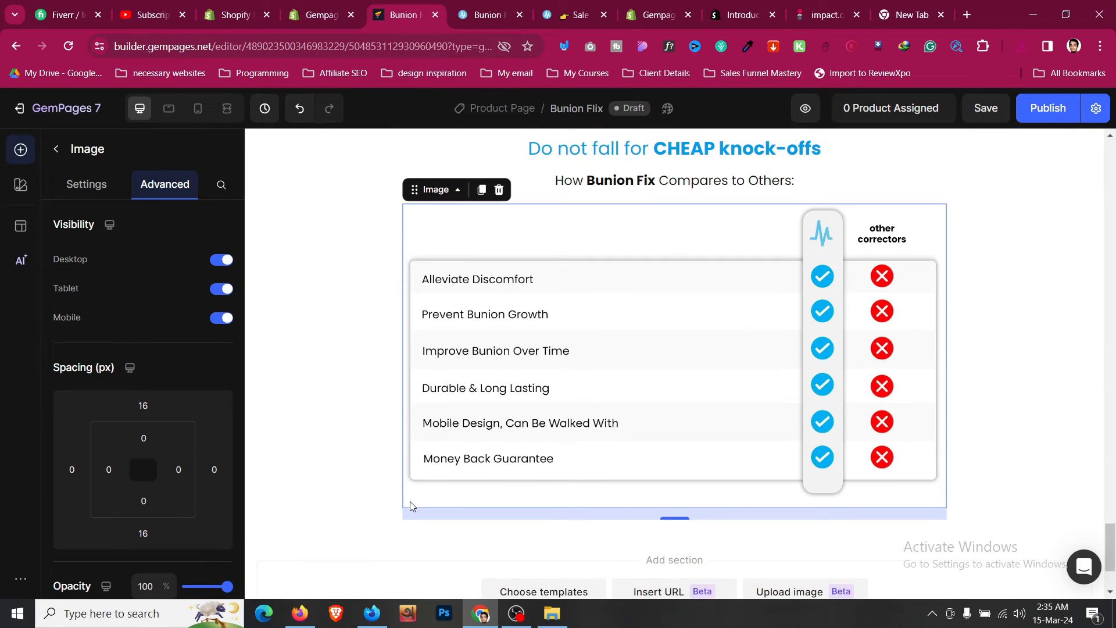
scroll(679, 240, up, 1)
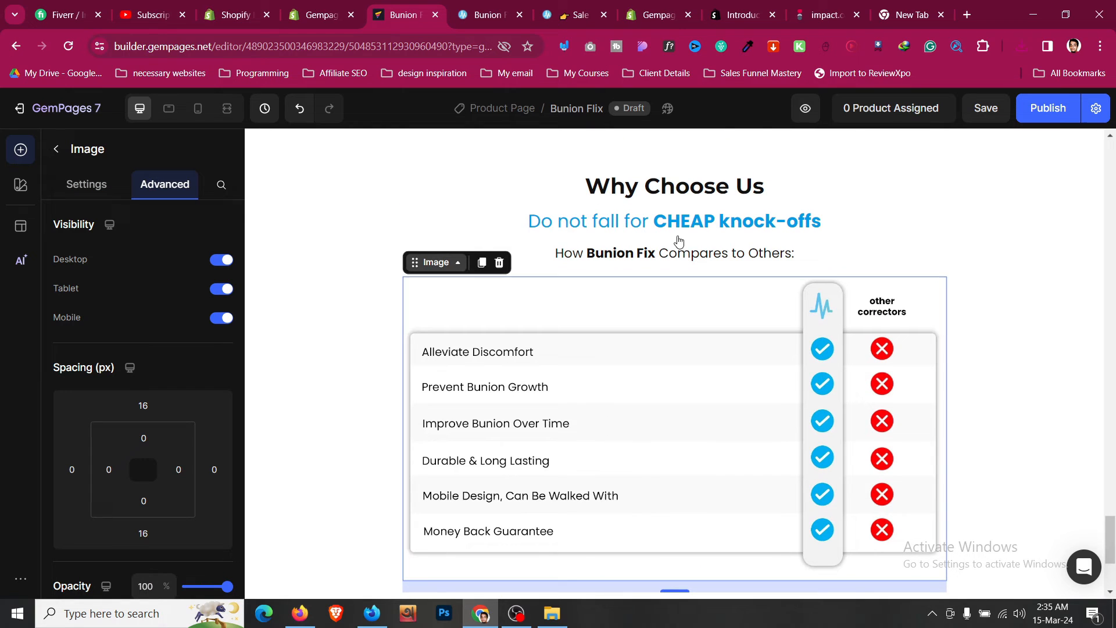
click(930, 243)
scroll(155, 399, down, 3)
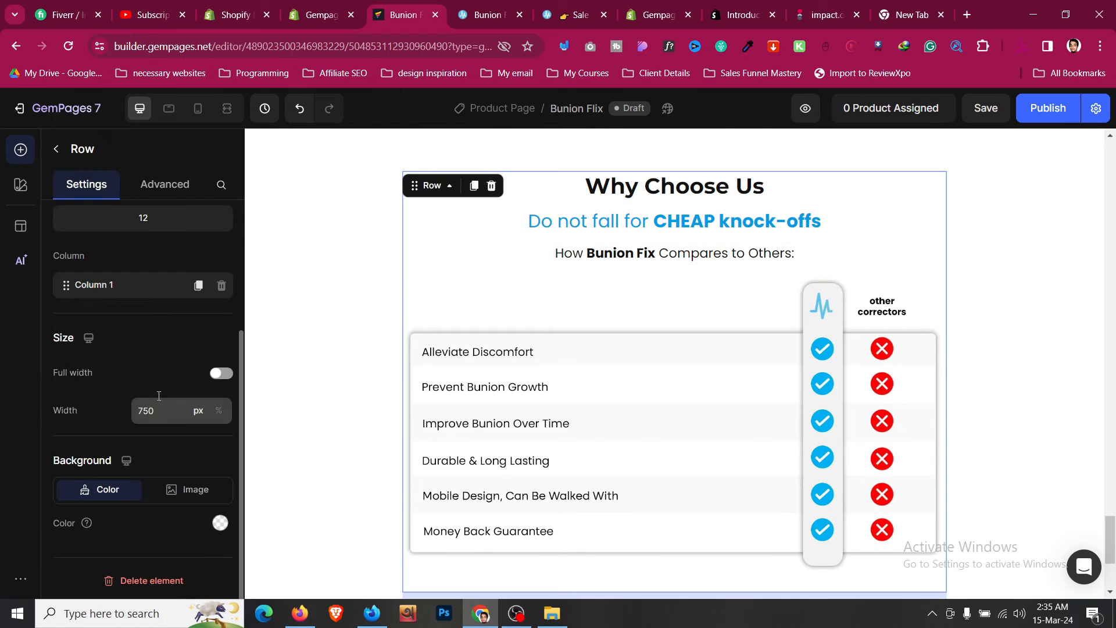
text(1200)
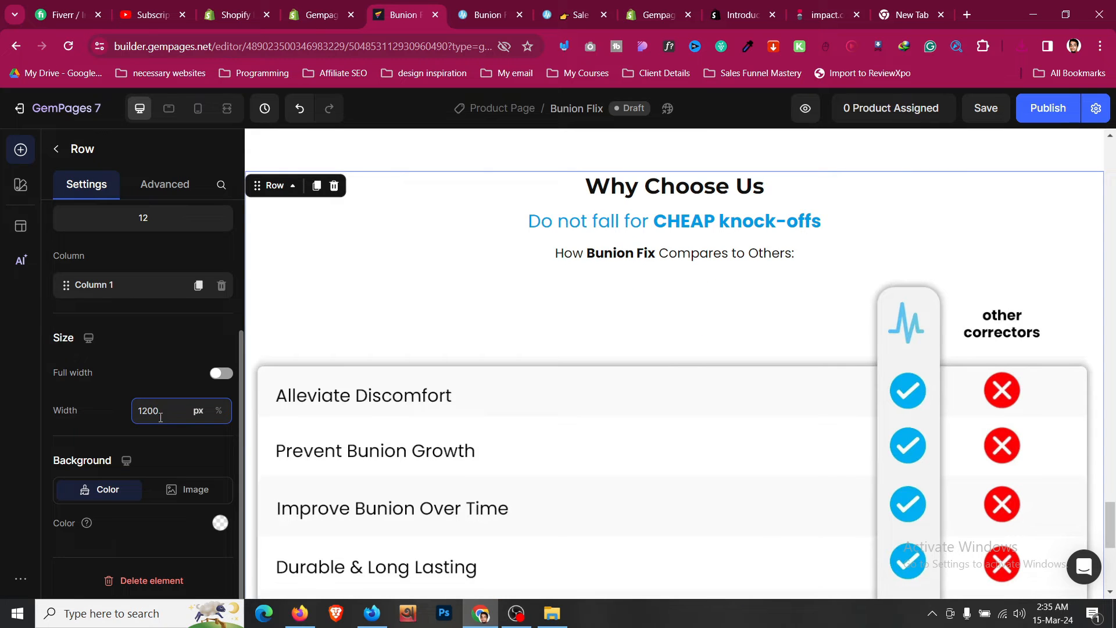
- Save the page
scroll(490, 374, down, 2)
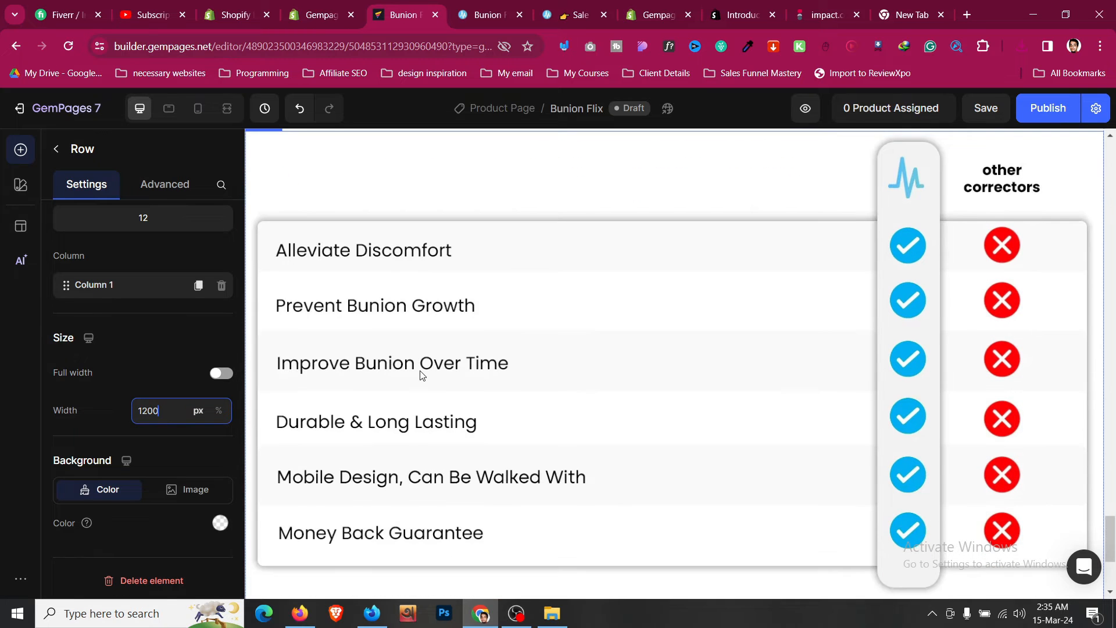
scroll(422, 376, up, 12)
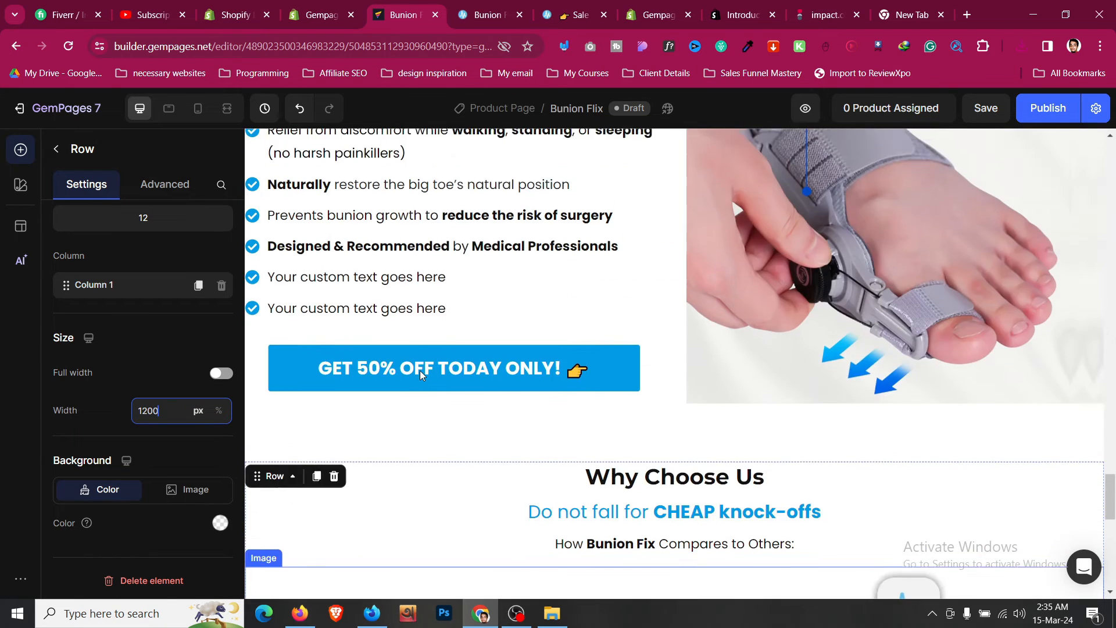
scroll(443, 374, up, 8)
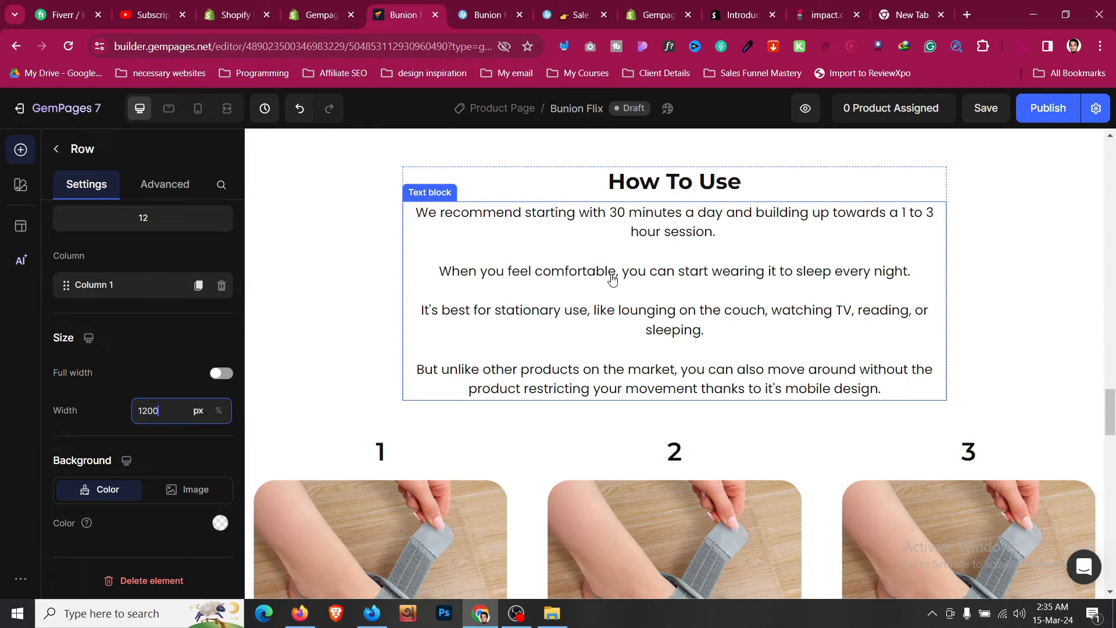
scroll(612, 279, down, 15)
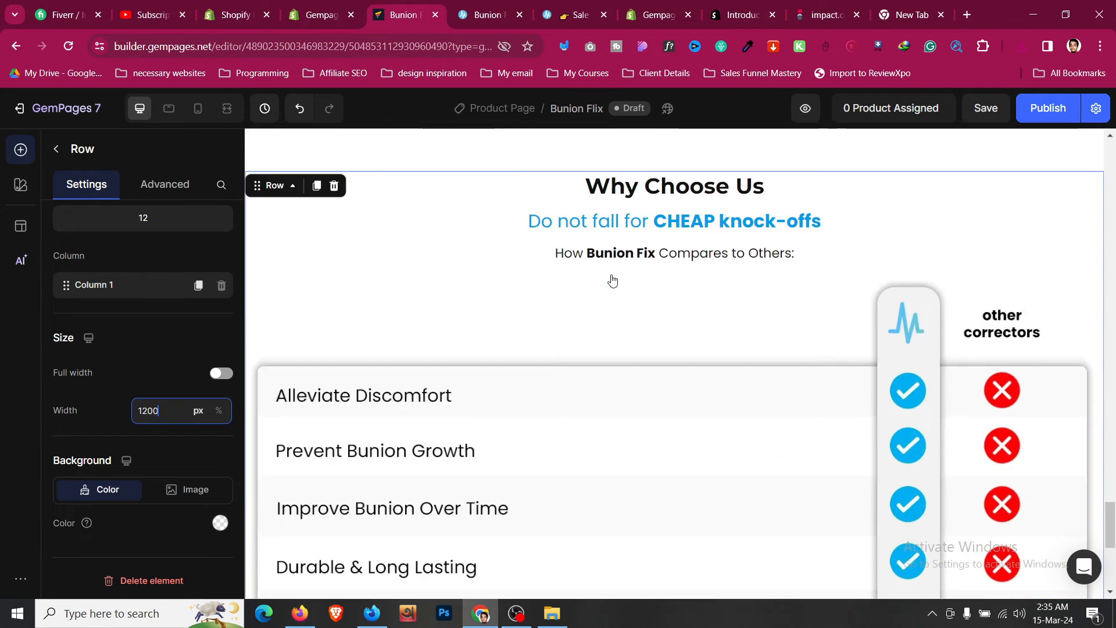
scroll(613, 280, down, 4)
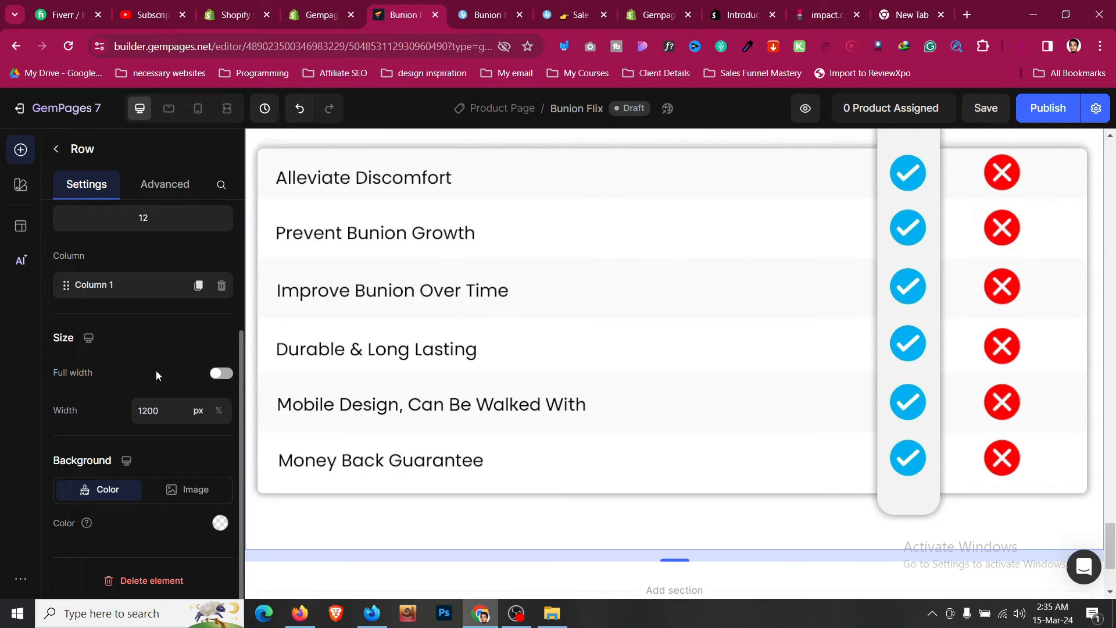
scroll(156, 375, up, 3)
click(479, 522)
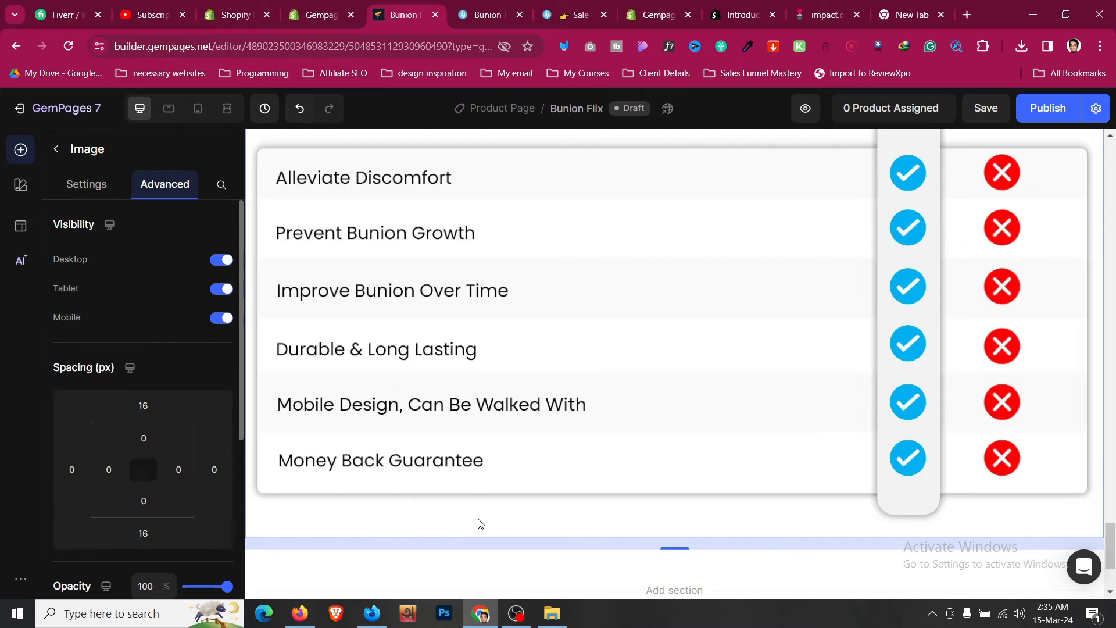
click(988, 112)
- Review the reference page's sections below the comparison table
click(480, 14)
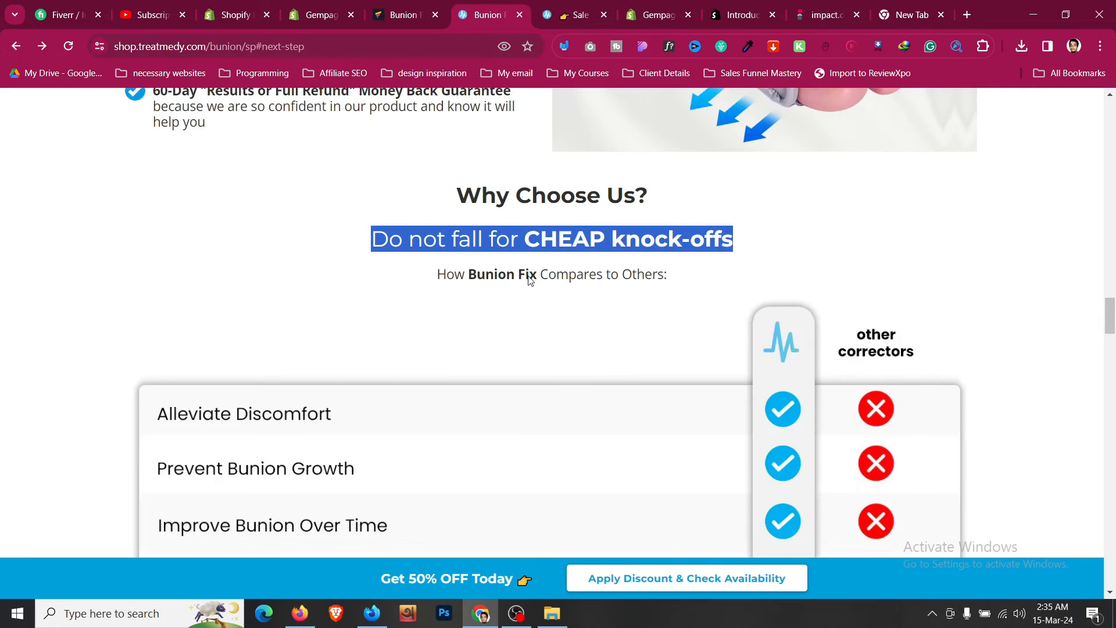
scroll(530, 281, down, 8)
scroll(530, 282, down, 4)
scroll(530, 303, up, 4)
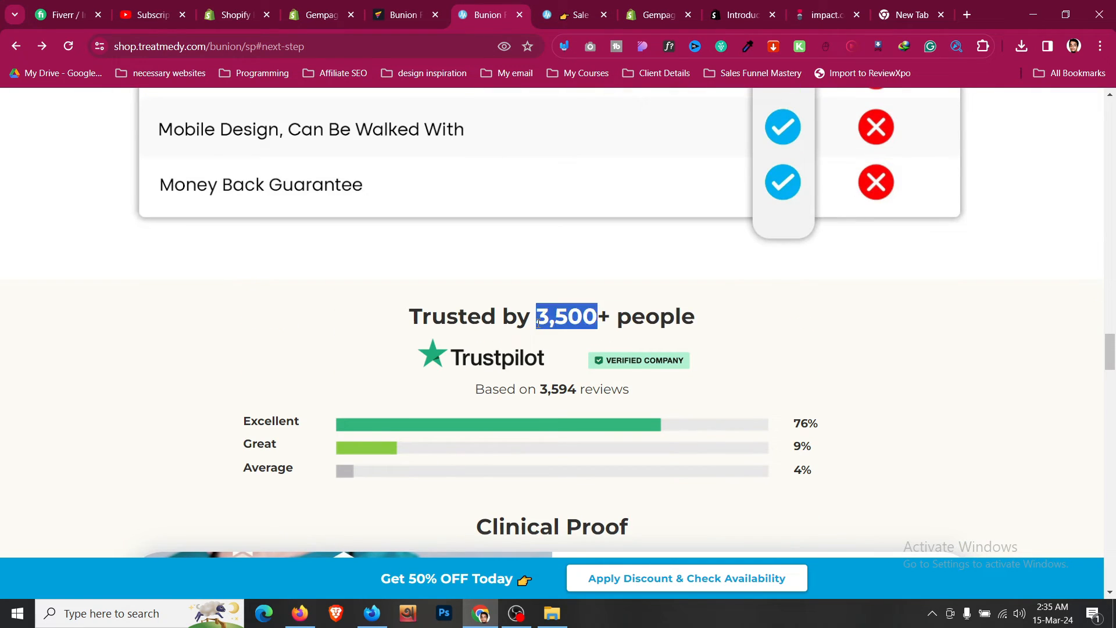
triple_click(537, 323)
click(329, 316)
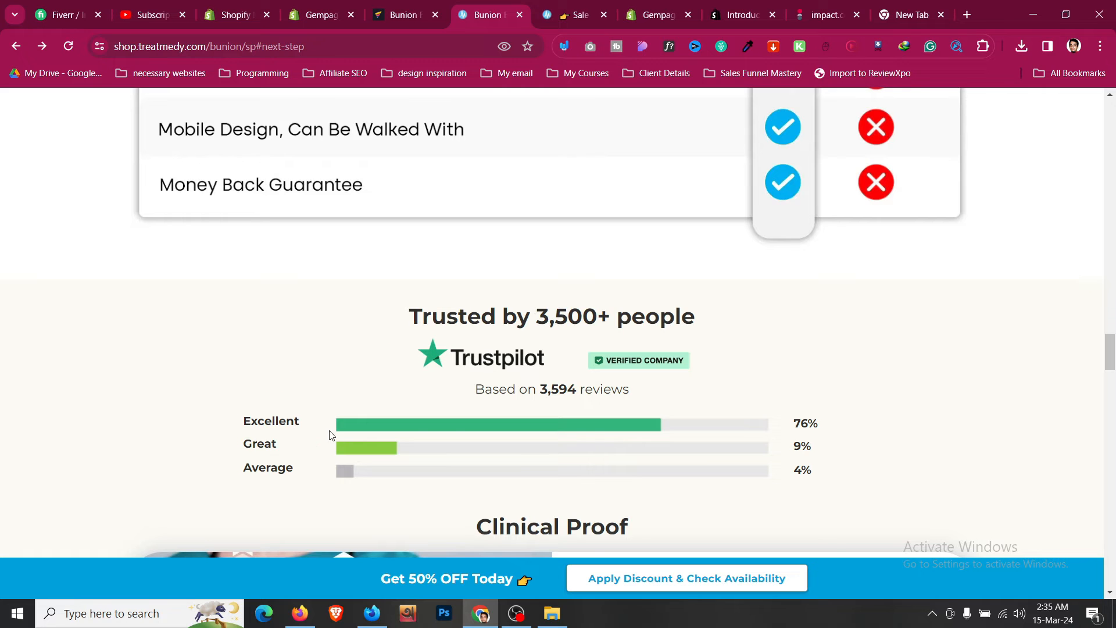
drag(231, 436, 259, 379)
scroll(260, 379, down, 6)
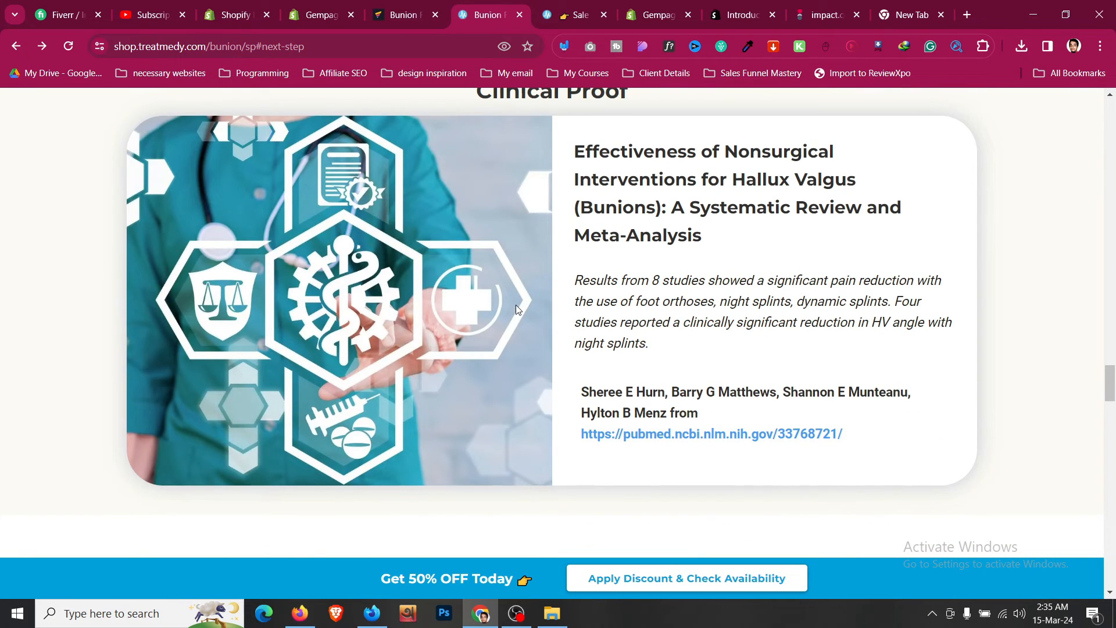
scroll(515, 305, down, 7)
scroll(518, 309, down, 20)
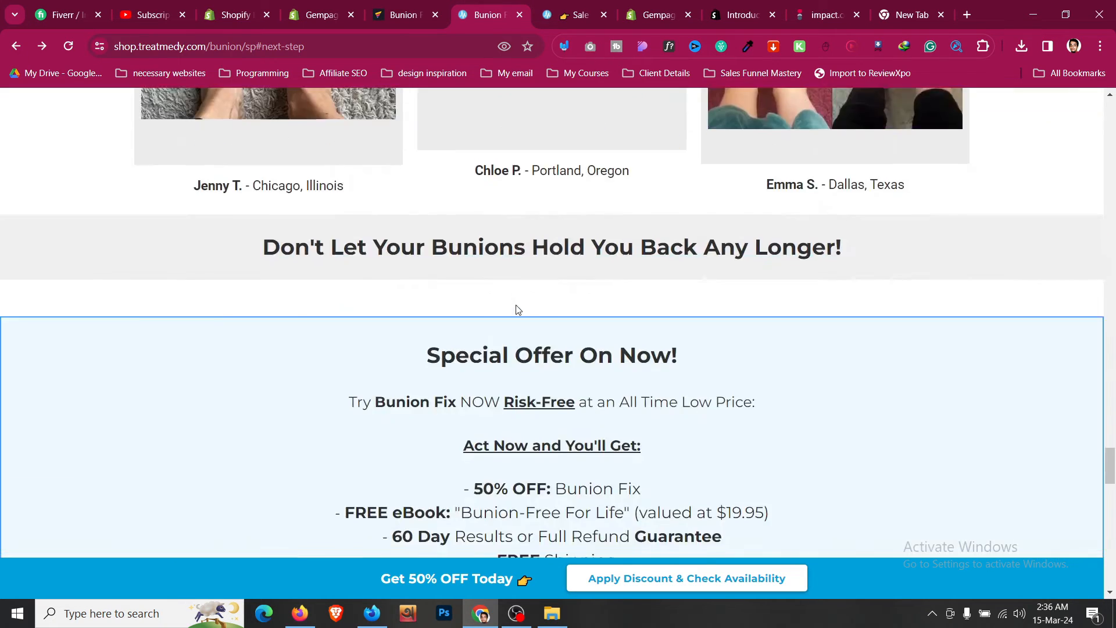
scroll(518, 309, up, 20)
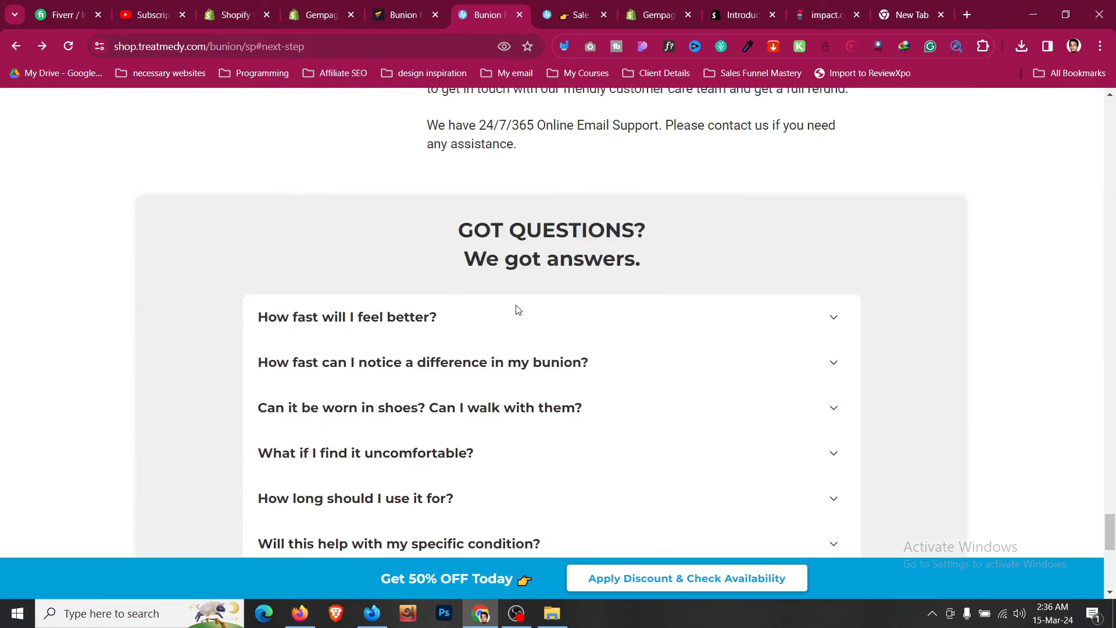
scroll(517, 308, up, 10)
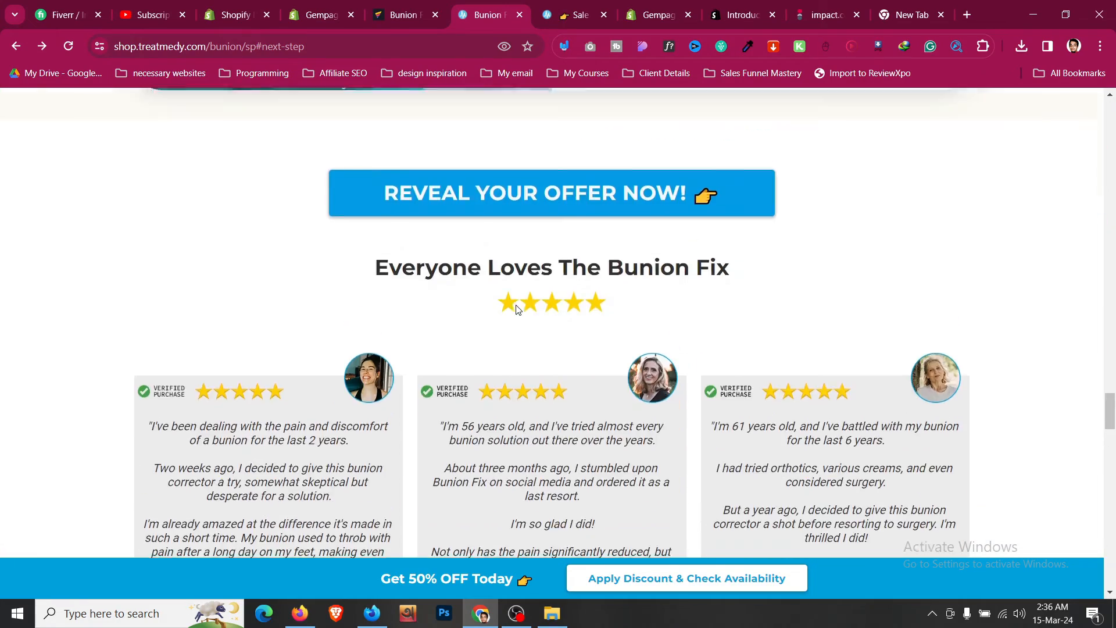
scroll(518, 309, up, 5)
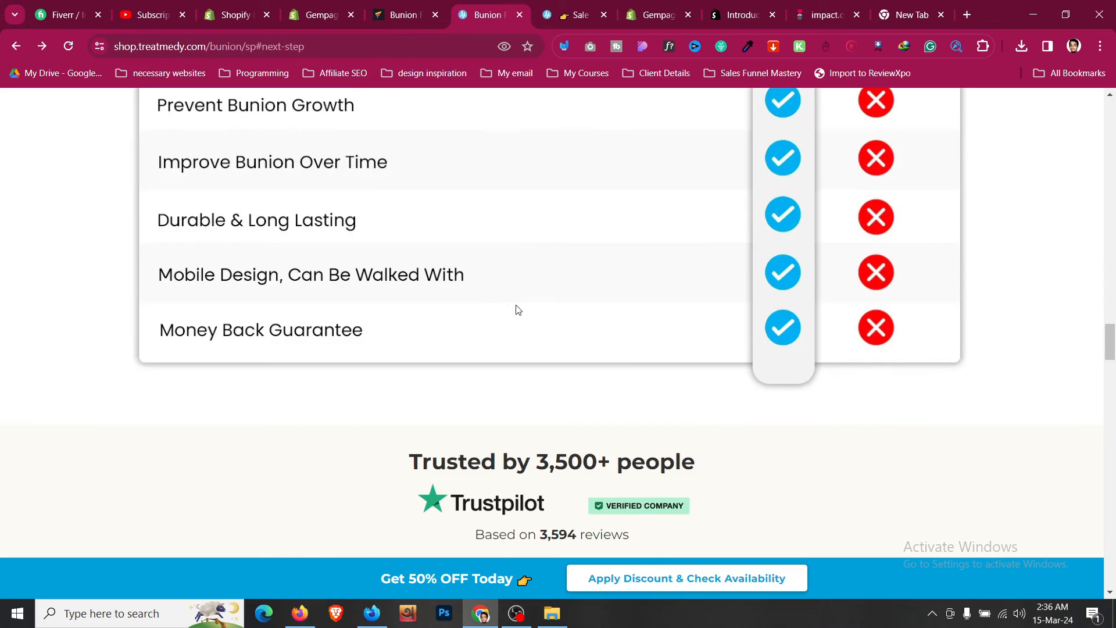
- Scroll through the reference page's trust, clinical proof, testimonials, special offer, guarantee and FAQ sections
scroll(518, 309, down, 4)
triple_click(512, 244)
drag(524, 293, 398, 314)
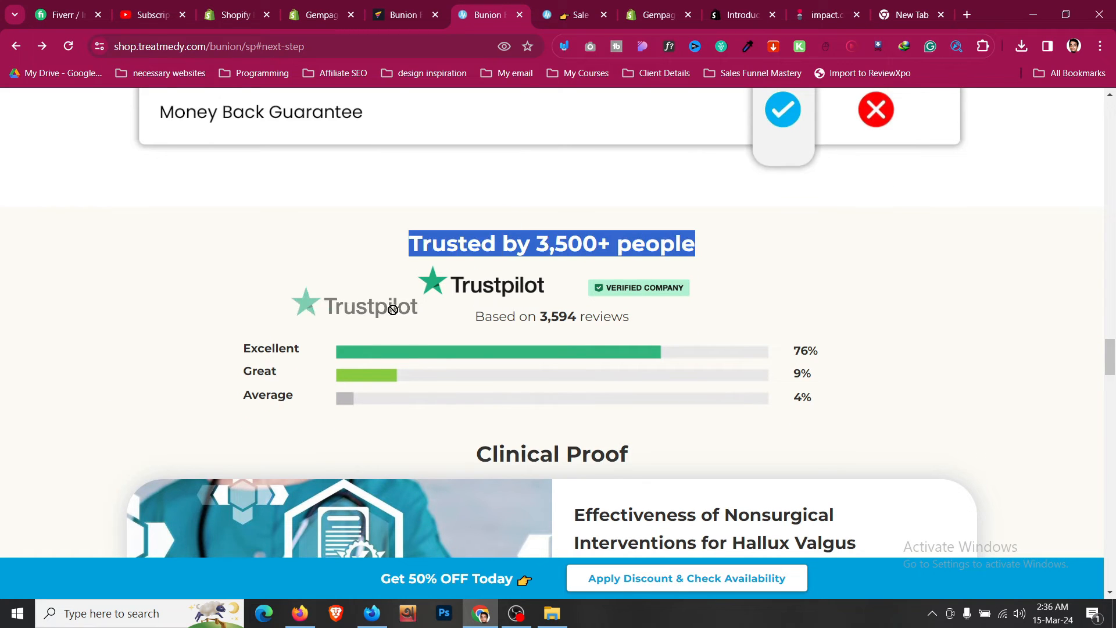
scroll(383, 398, down, 6)
scroll(511, 204, up, 2)
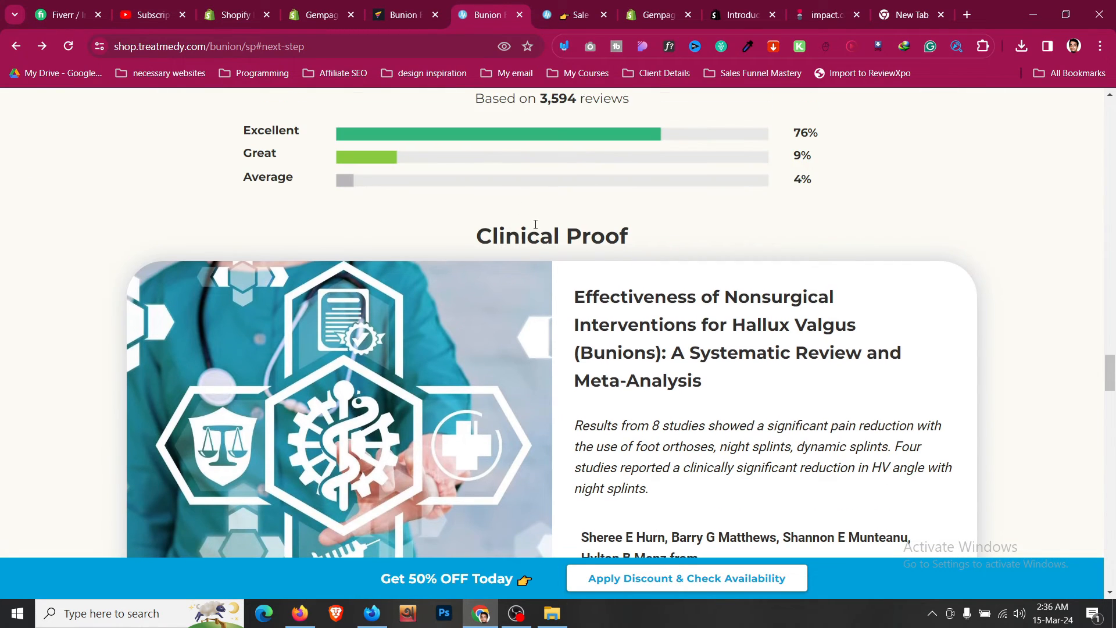
double_click(518, 235)
scroll(515, 308, down, 9)
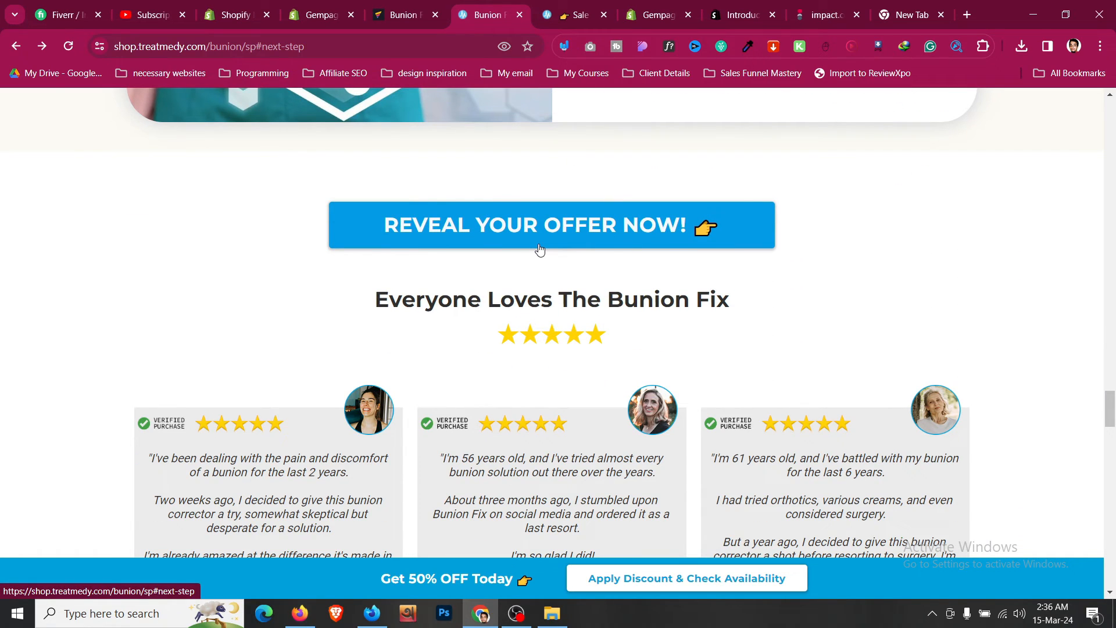
scroll(540, 250, down, 6)
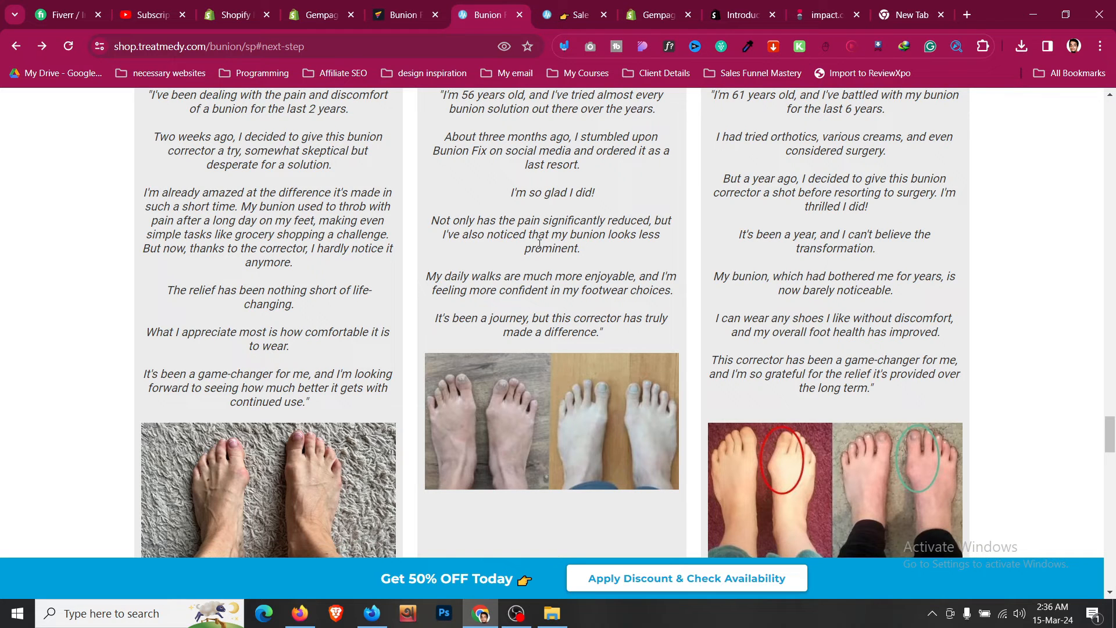
scroll(541, 254, down, 9)
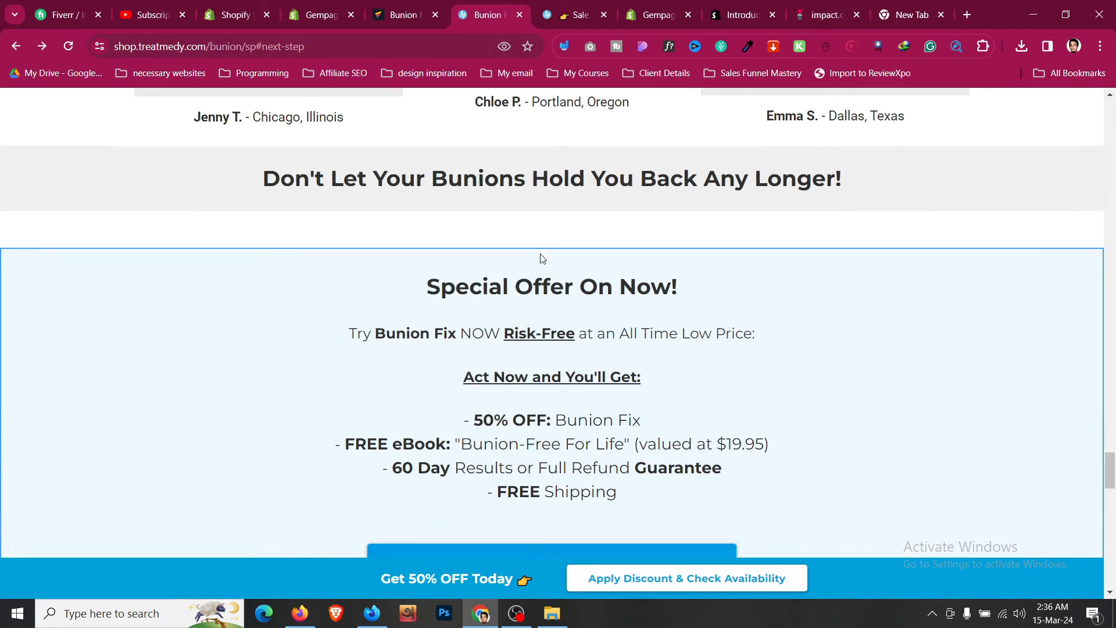
scroll(541, 258, down, 10)
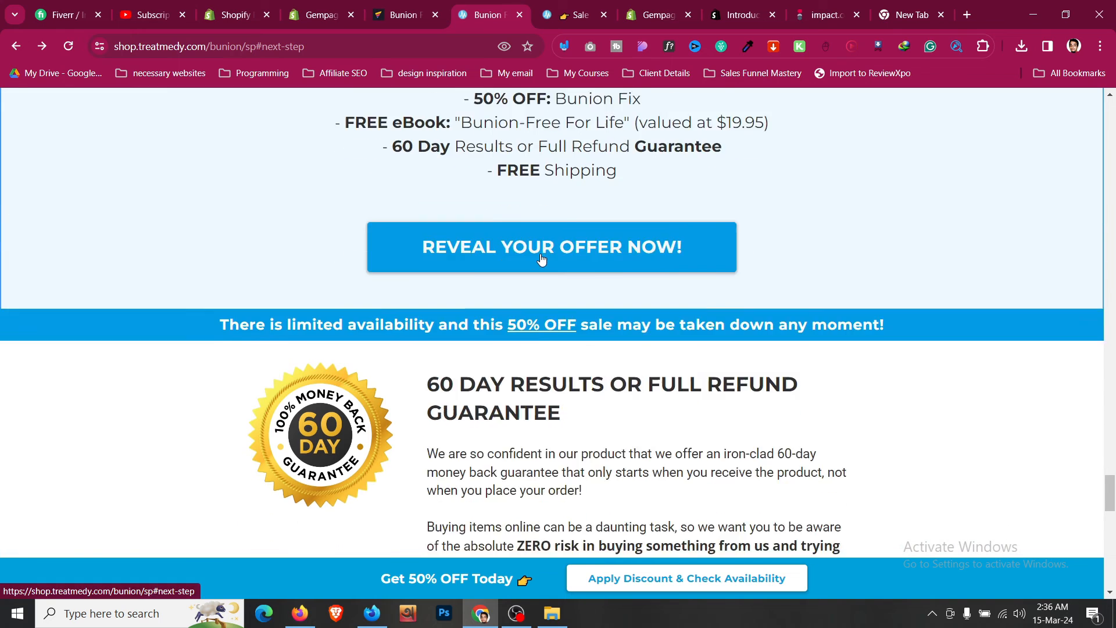
scroll(541, 259, down, 9)
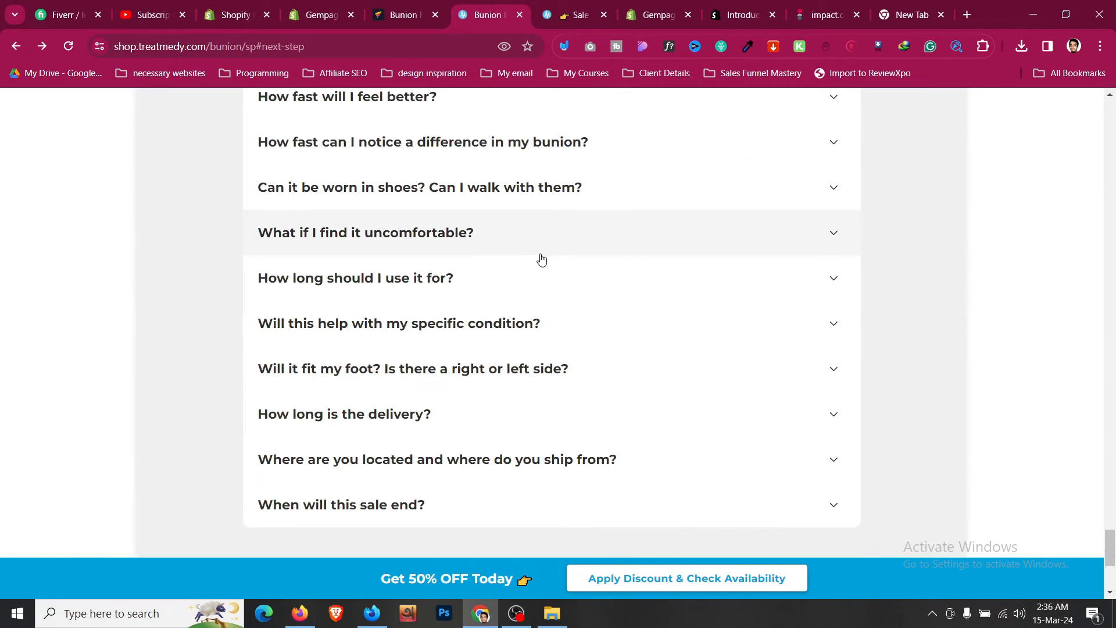
scroll(541, 259, up, 18)
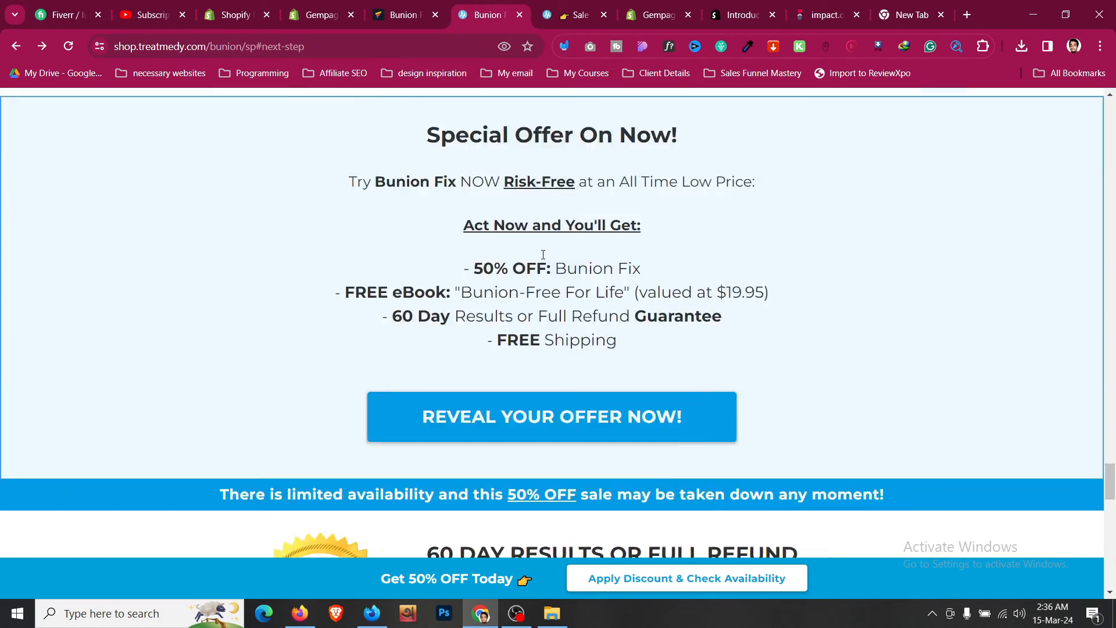
scroll(544, 254, up, 10)
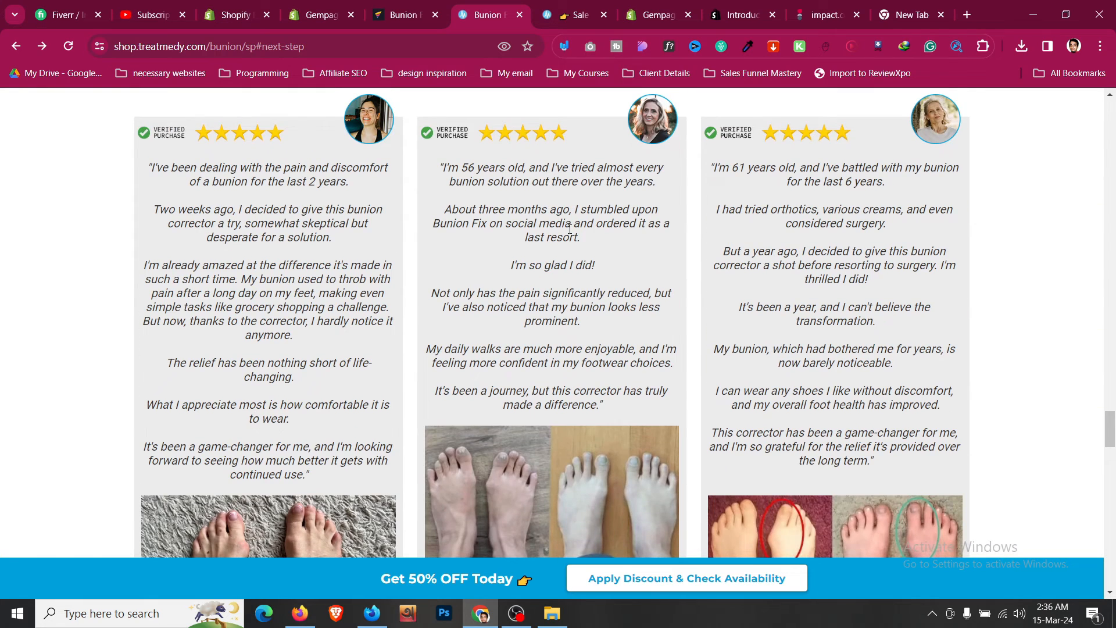
scroll(570, 230, down, 10)
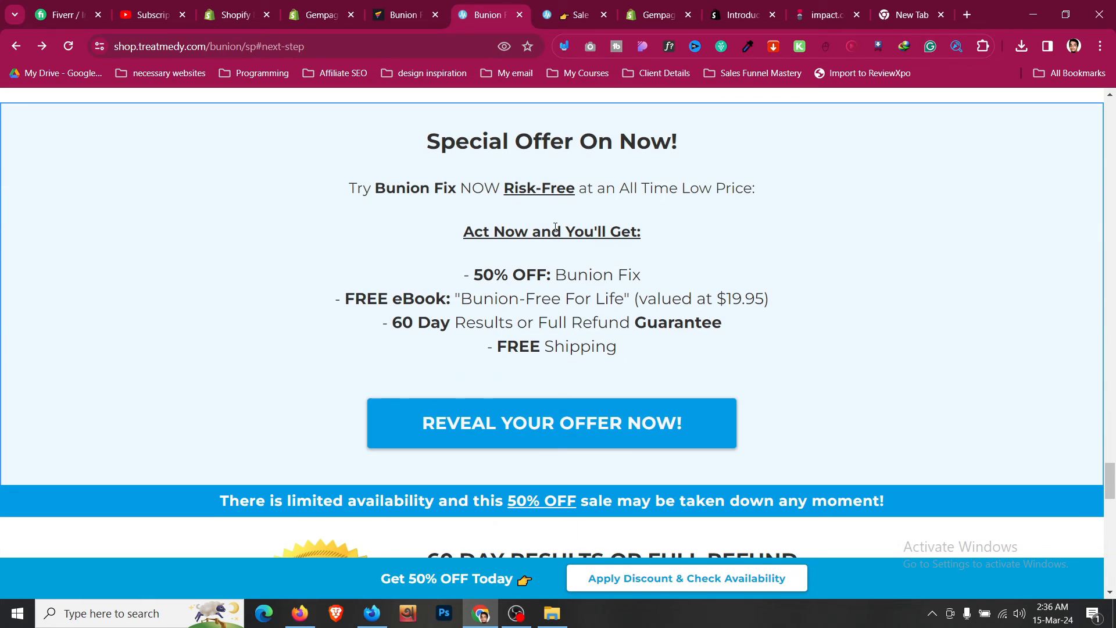
scroll(529, 211, down, 3)
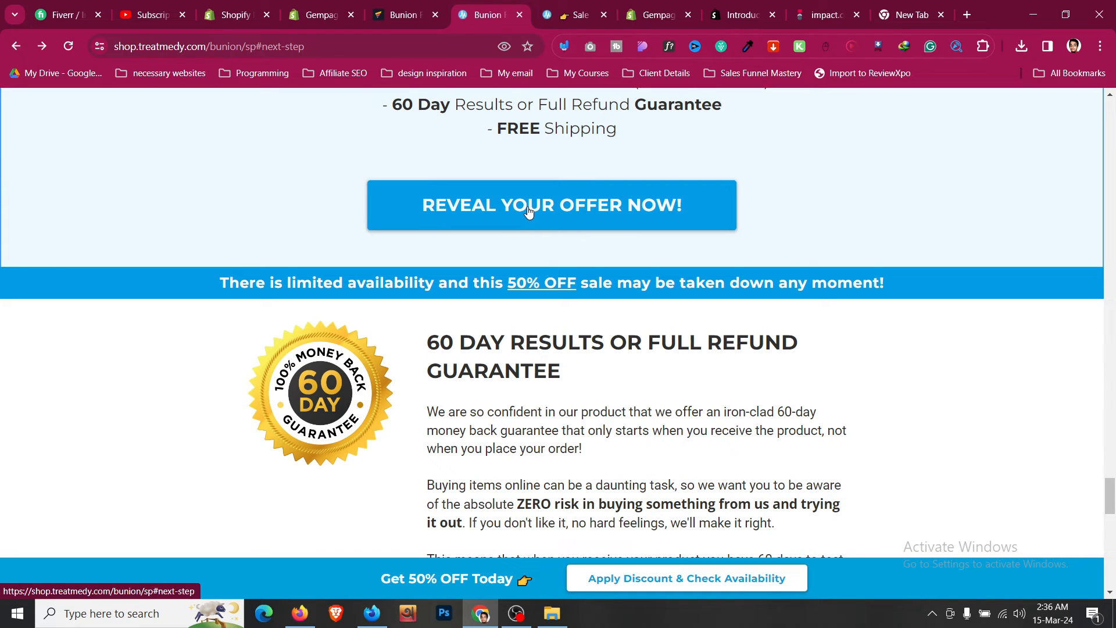
scroll(529, 211, down, 10)
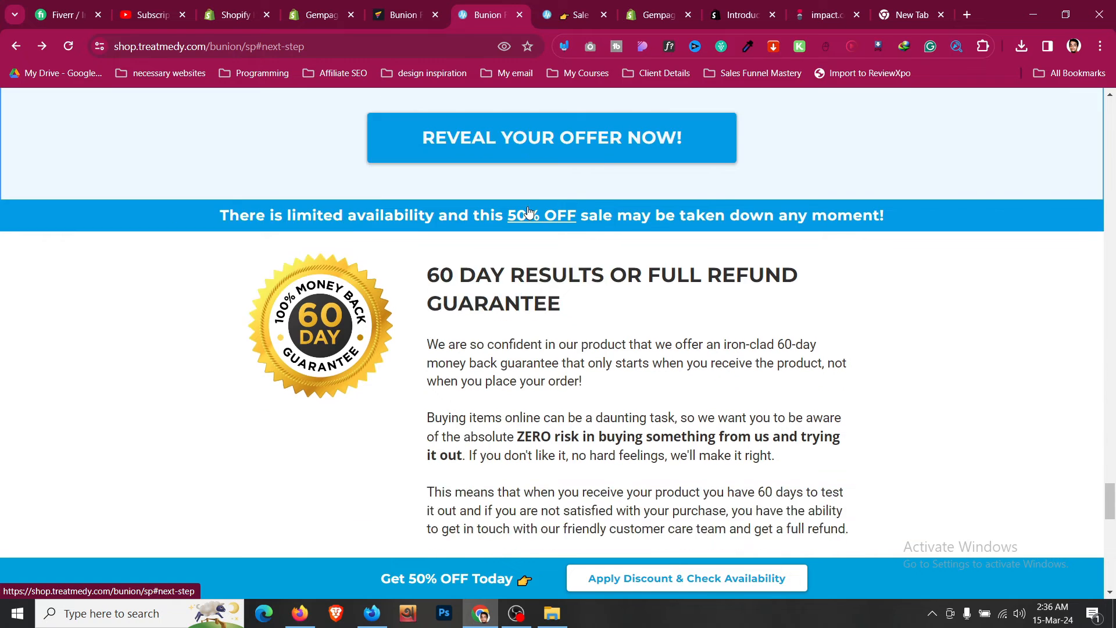
key(ctrl+shift+Tab)
scroll(552, 260, down, 3)
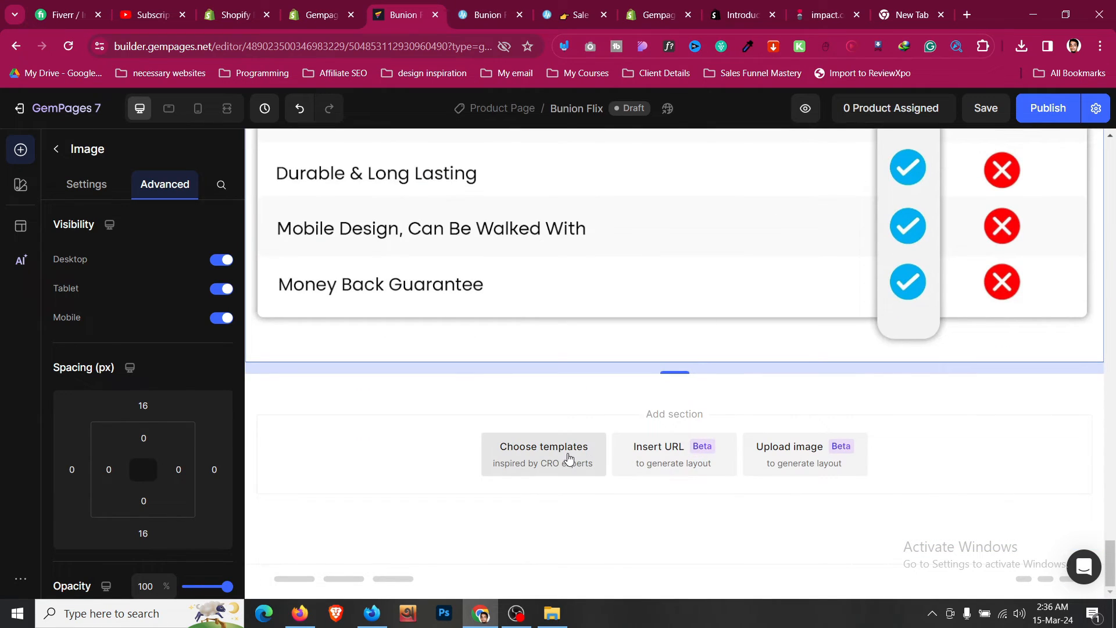
key(ctrl+Tab)
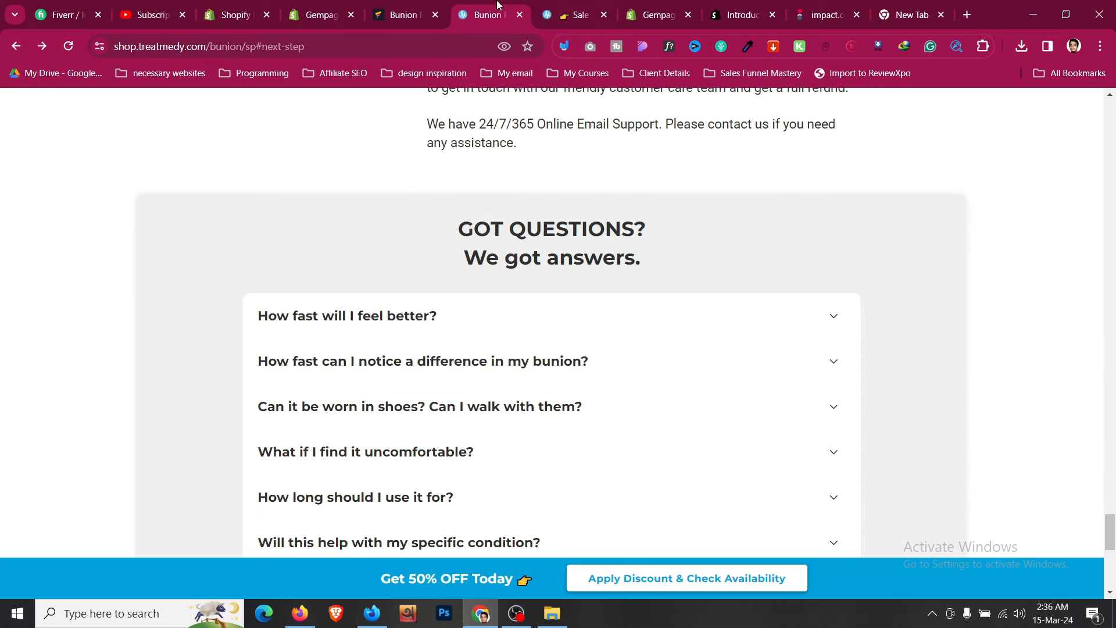
scroll(493, 238, down, 3)
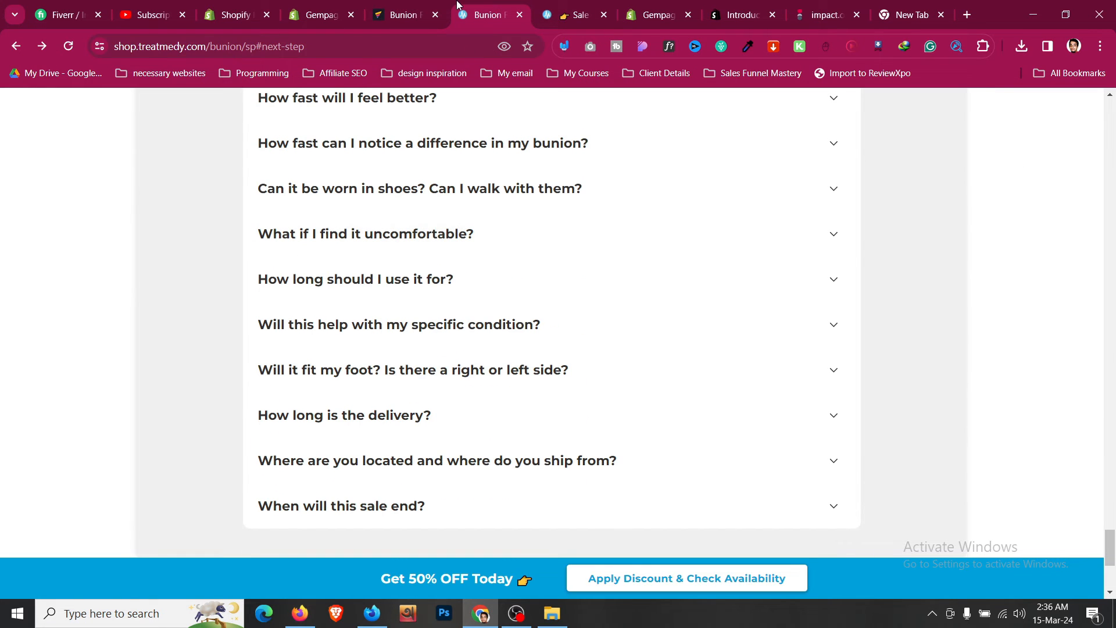
- Insert the Testimonial - Style 1 section template from the template library below the comparison section
click(438, 5)
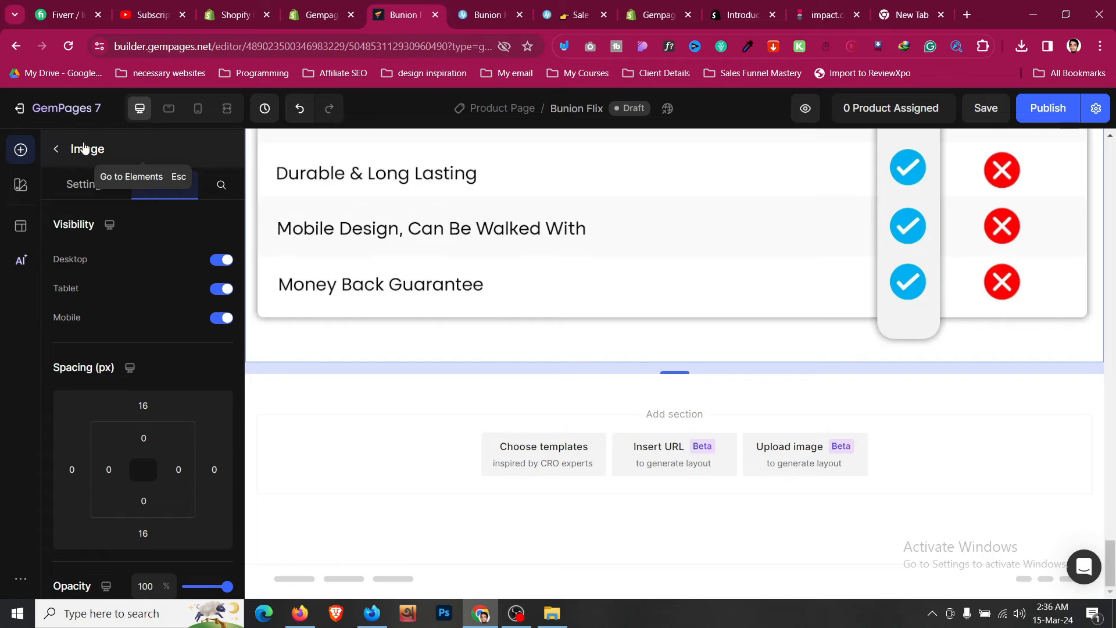
click(56, 149)
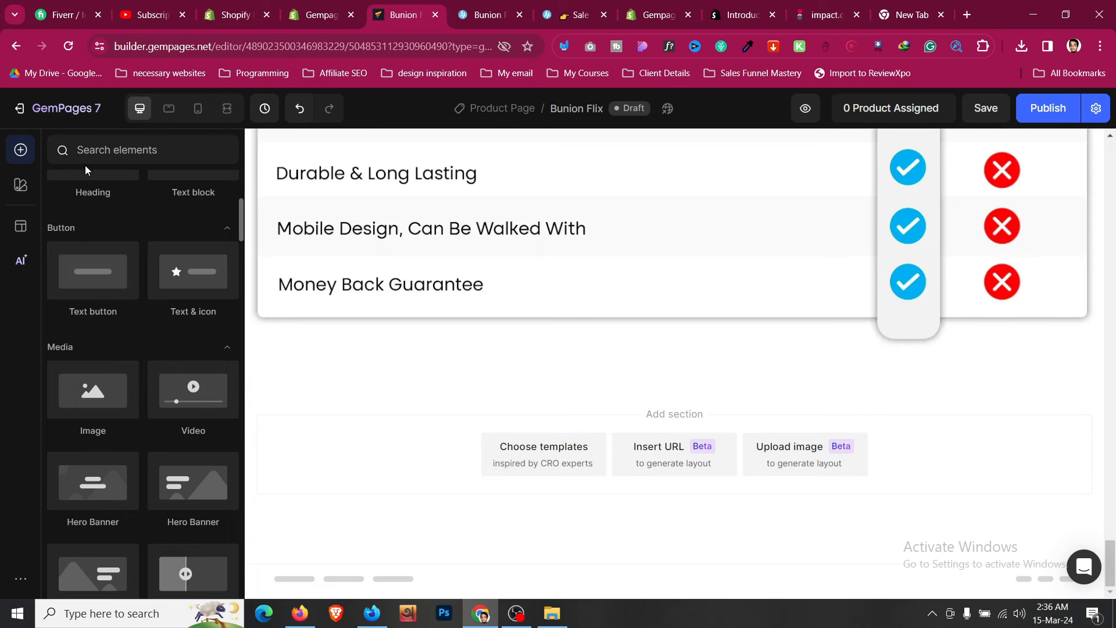
click(543, 444)
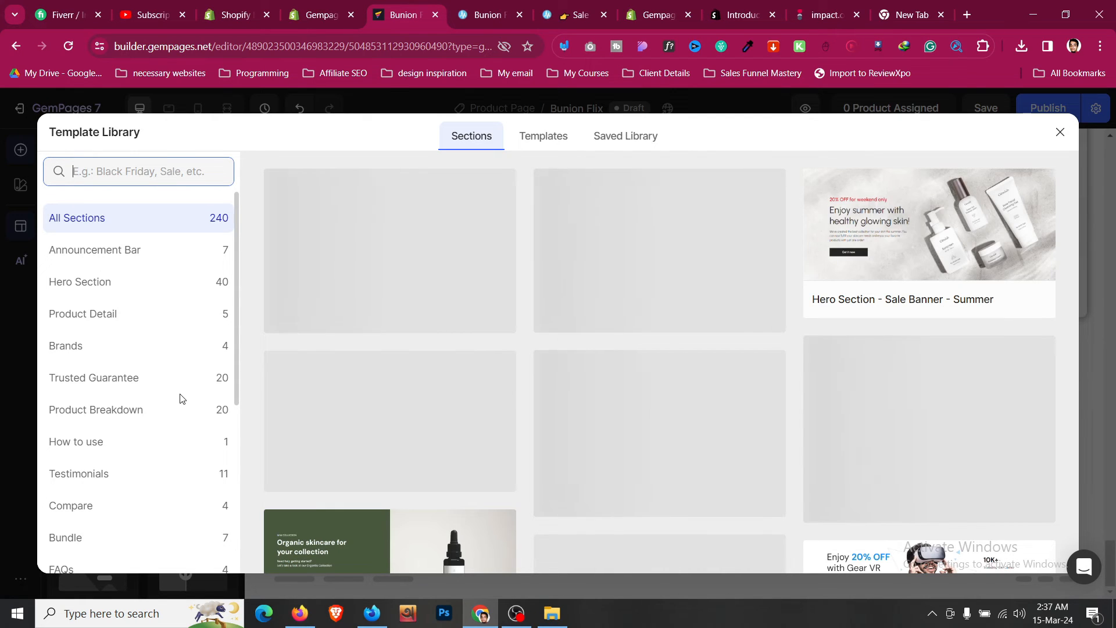
scroll(138, 385, down, 3)
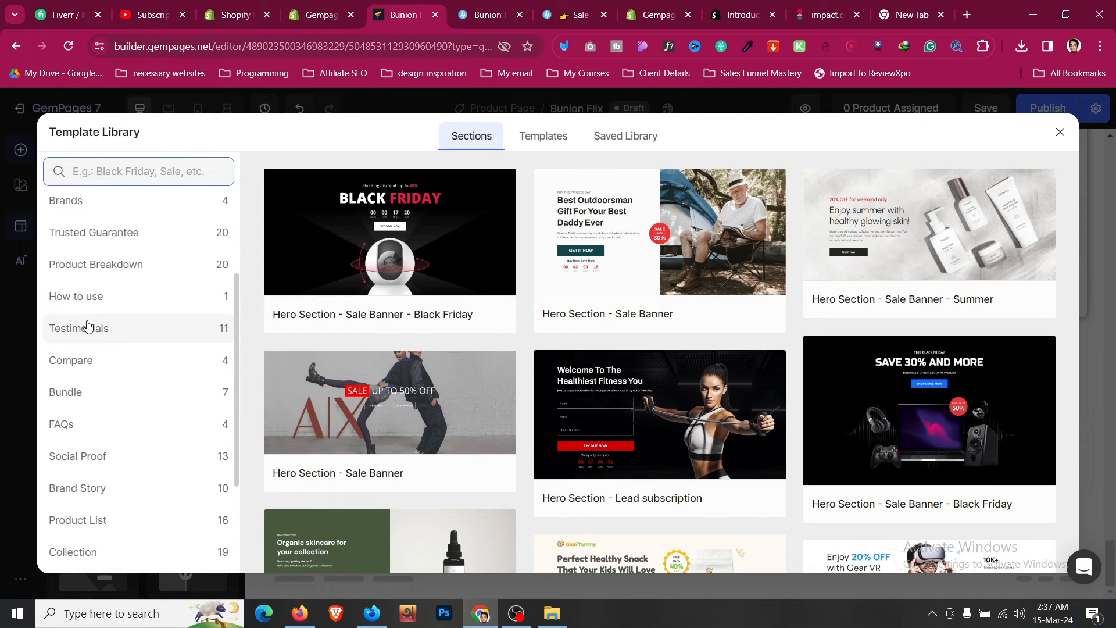
click(88, 327)
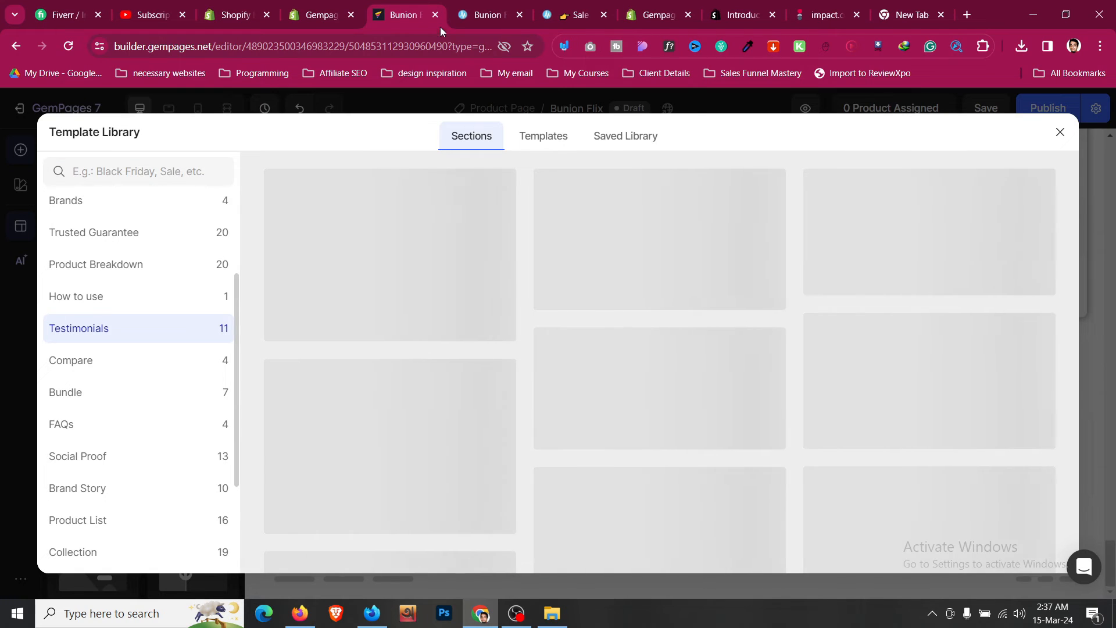
click(487, 14)
scroll(404, 290, up, 2)
scroll(403, 290, up, 15)
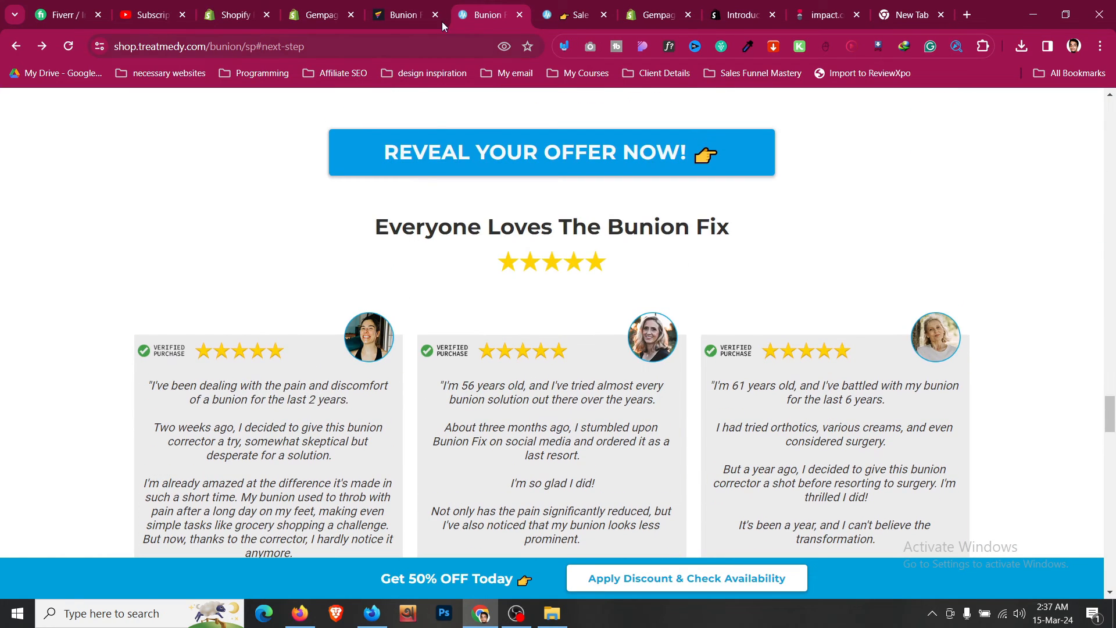
click(403, 14)
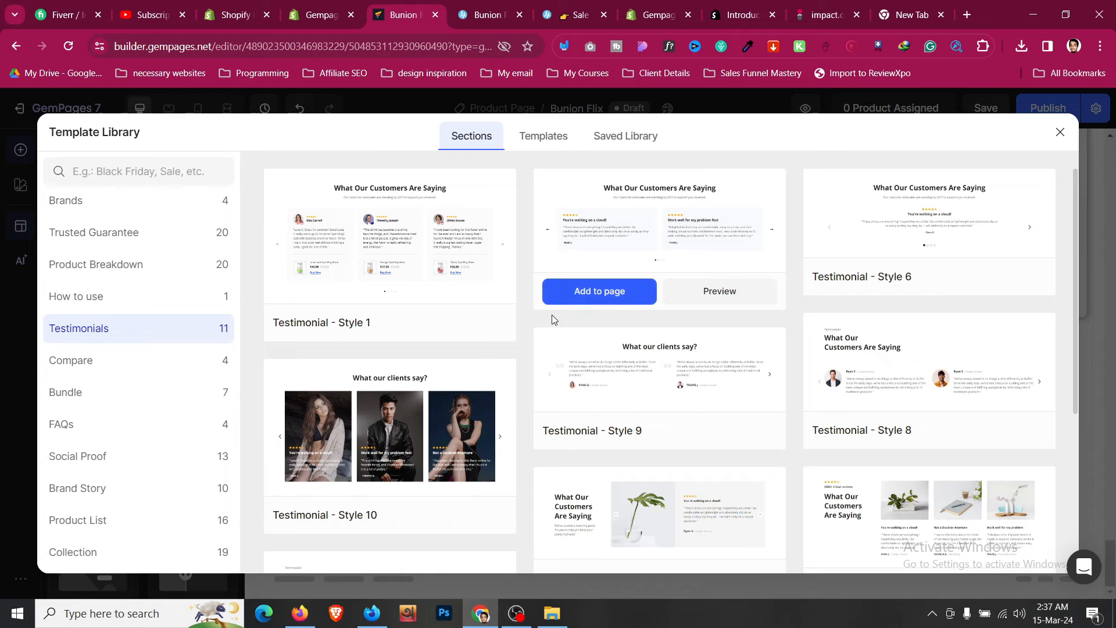
scroll(544, 391, down, 3)
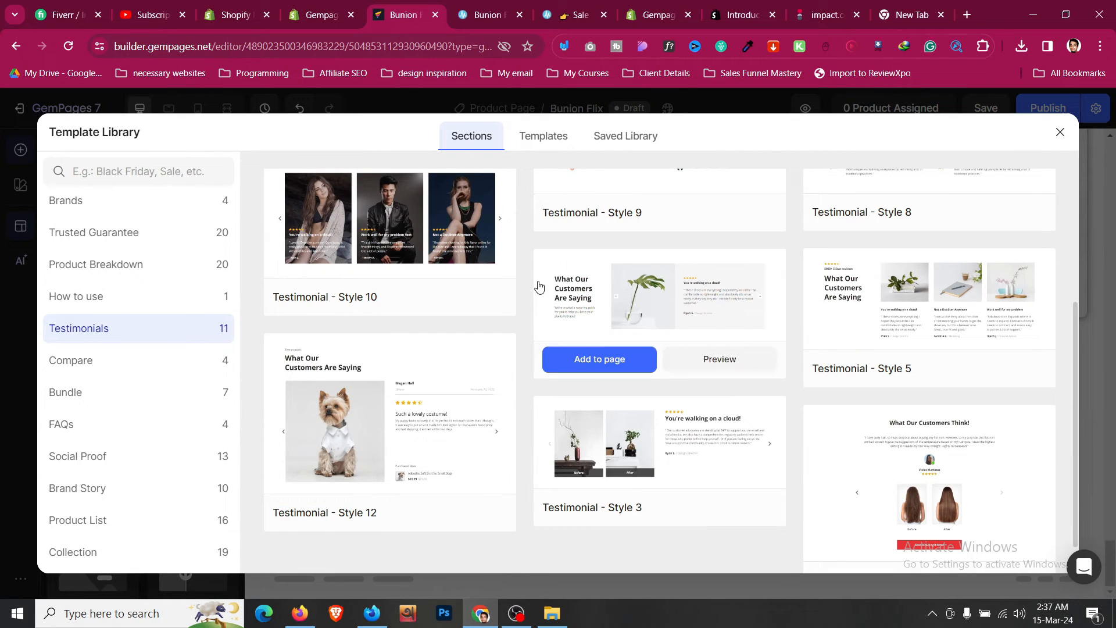
scroll(826, 440, up, 3)
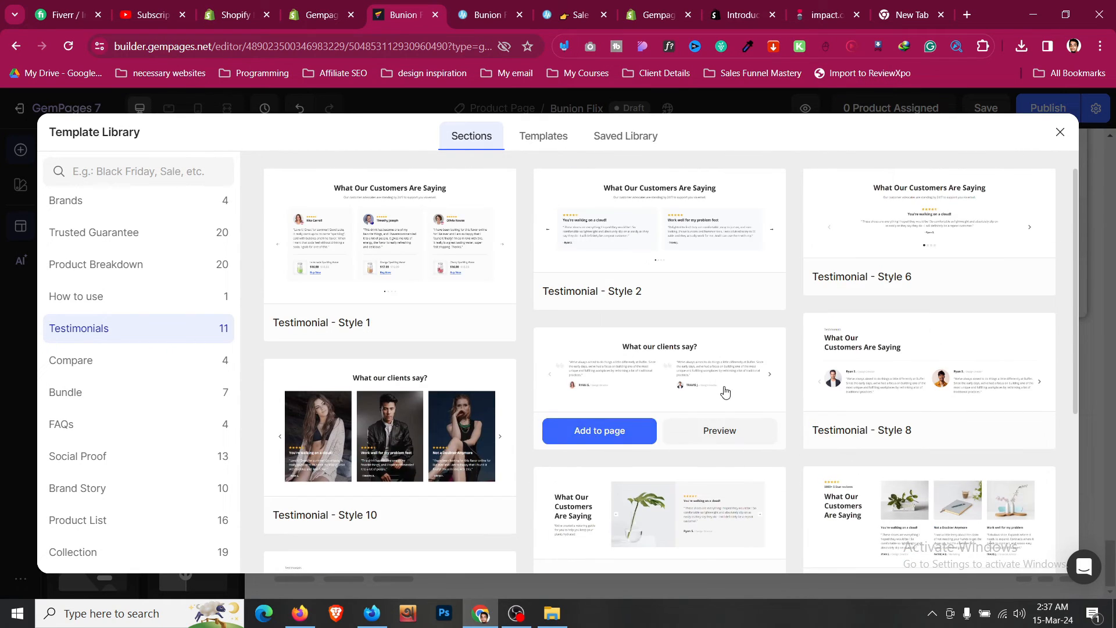
scroll(563, 285, down, 2)
scroll(562, 286, up, 2)
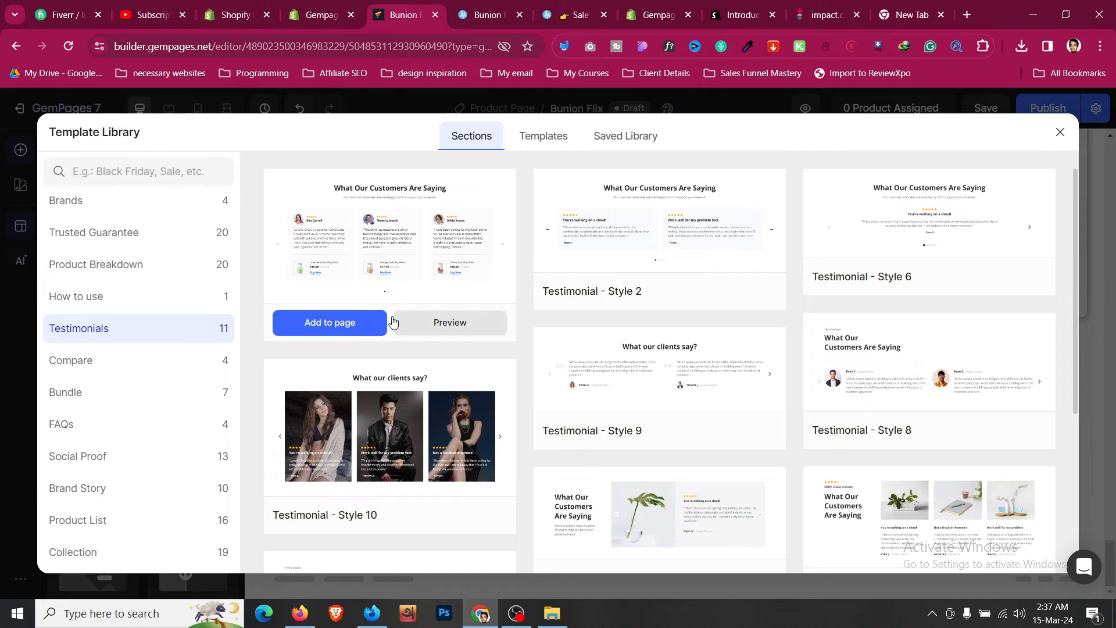
click(351, 324)
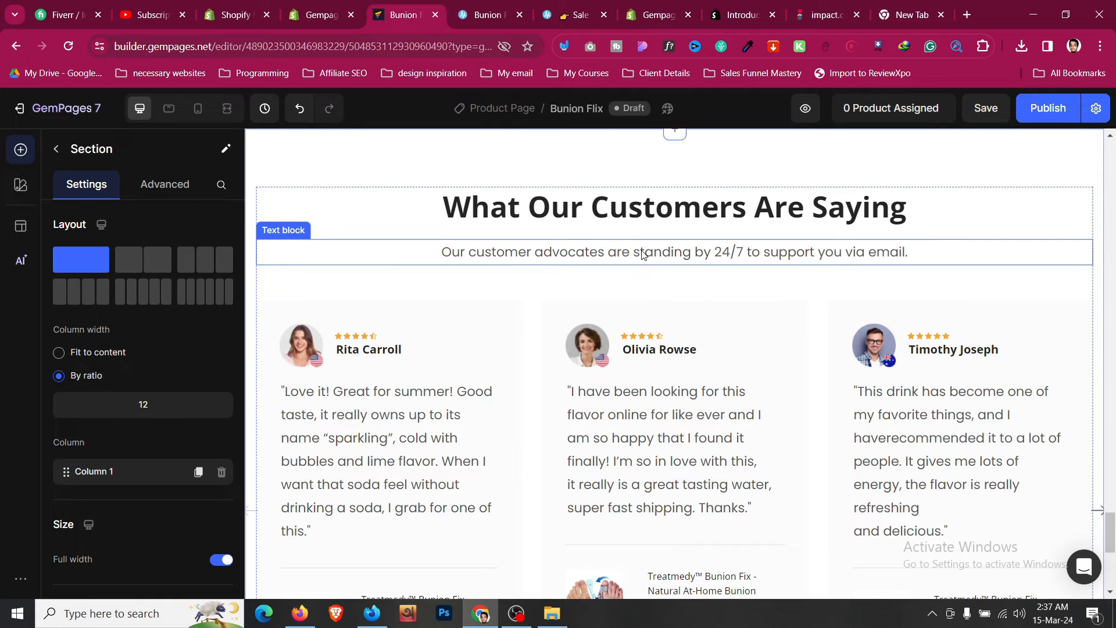
- Insert the FAQ - Style 1 section template below the testimonials and select its accordion
scroll(642, 255, down, 3)
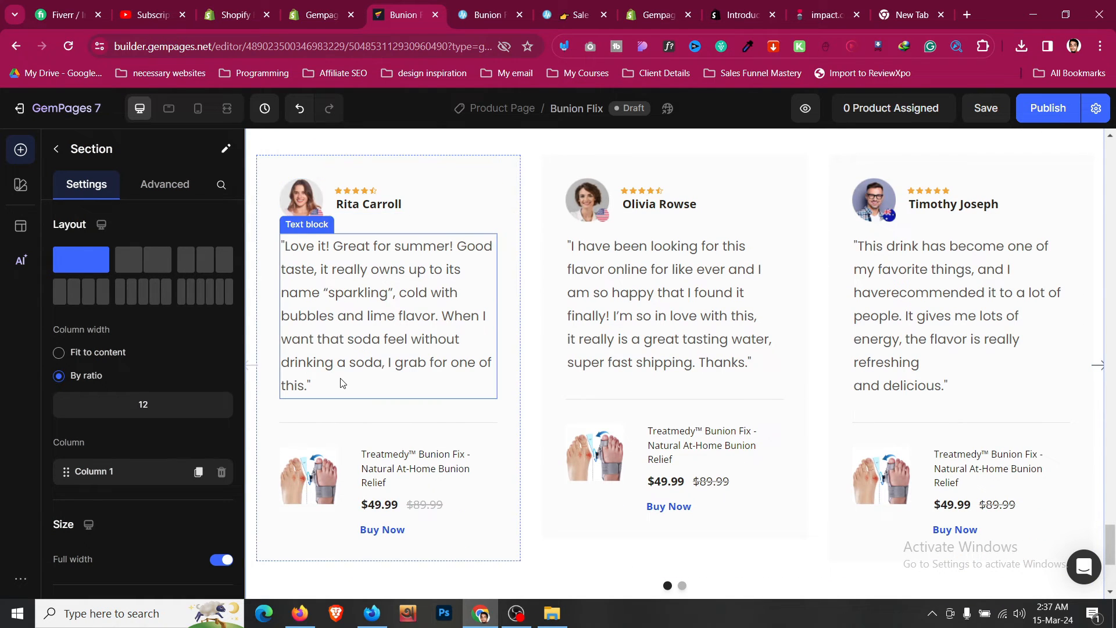
scroll(343, 384, up, 4)
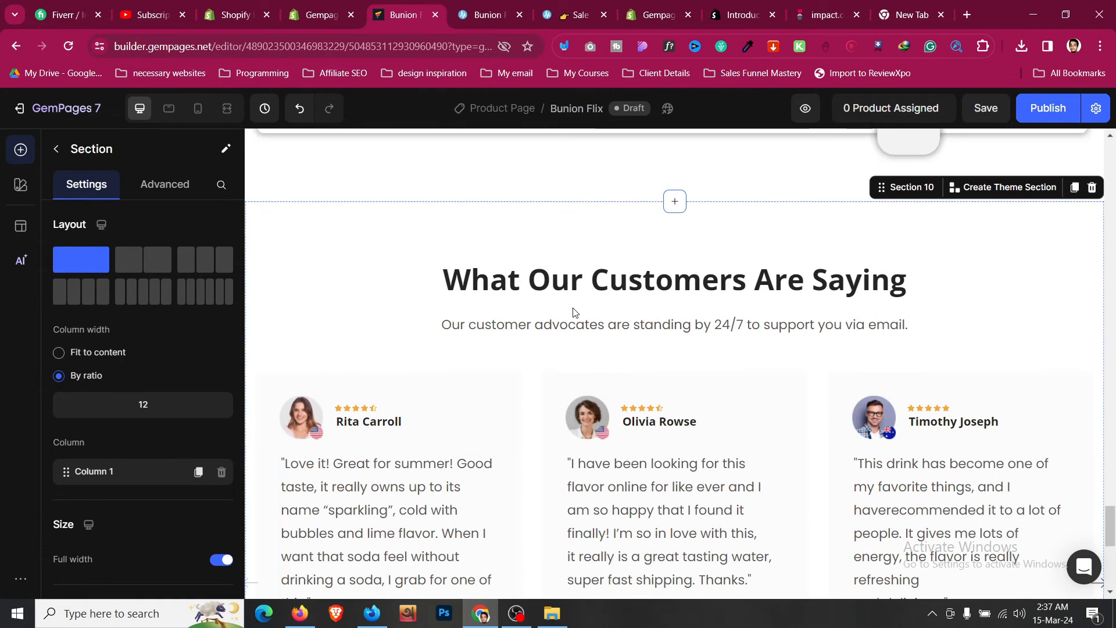
scroll(647, 405, down, 7)
scroll(588, 509, down, 2)
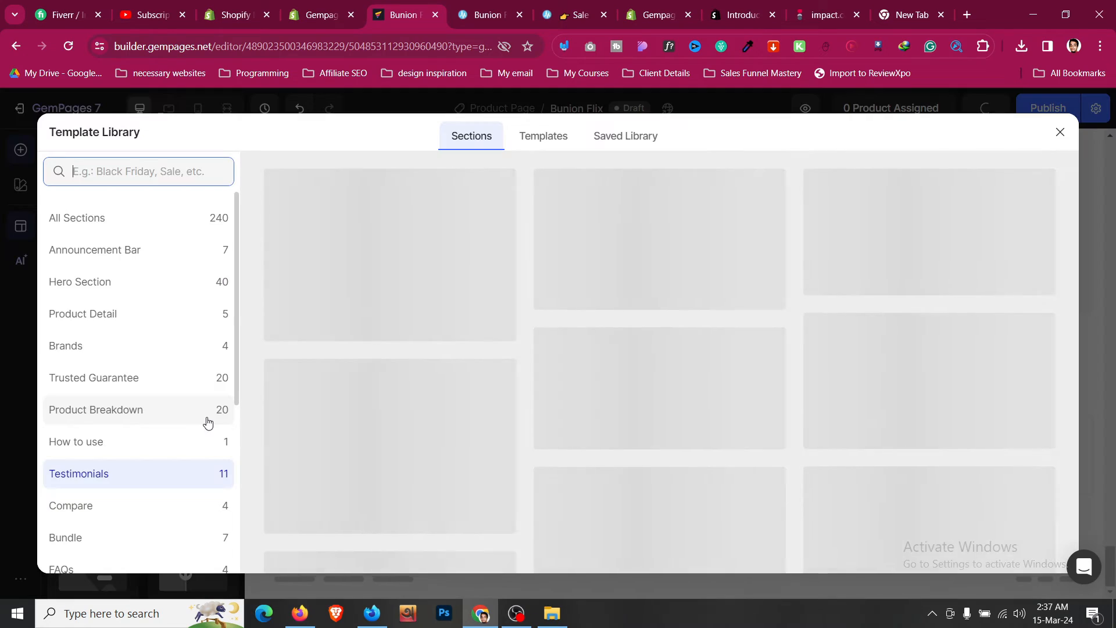
scroll(165, 399, down, 3)
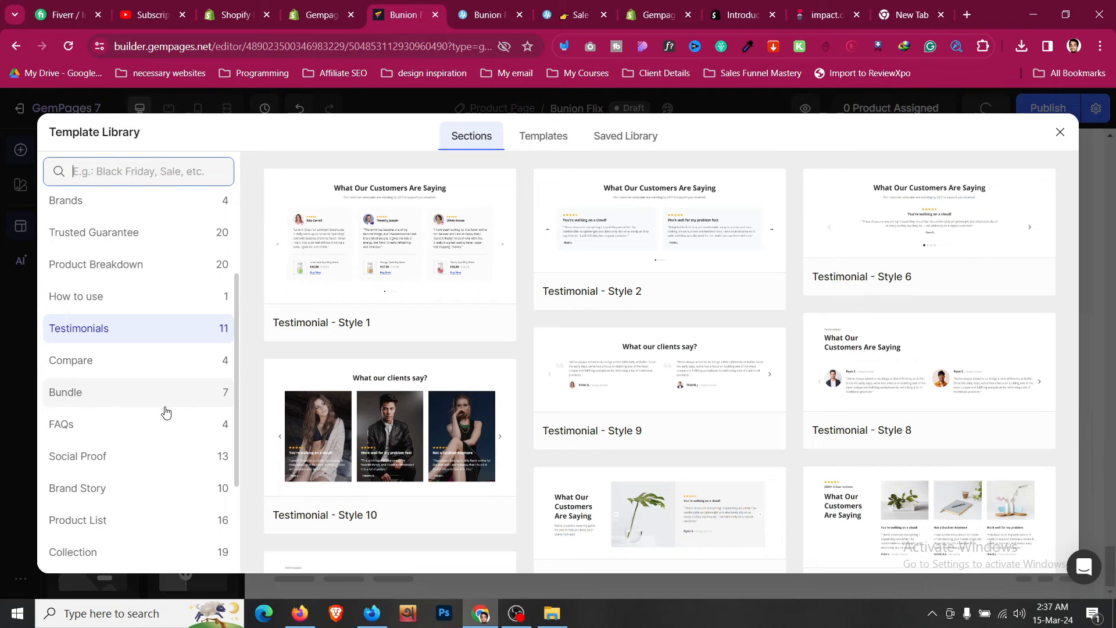
click(178, 434)
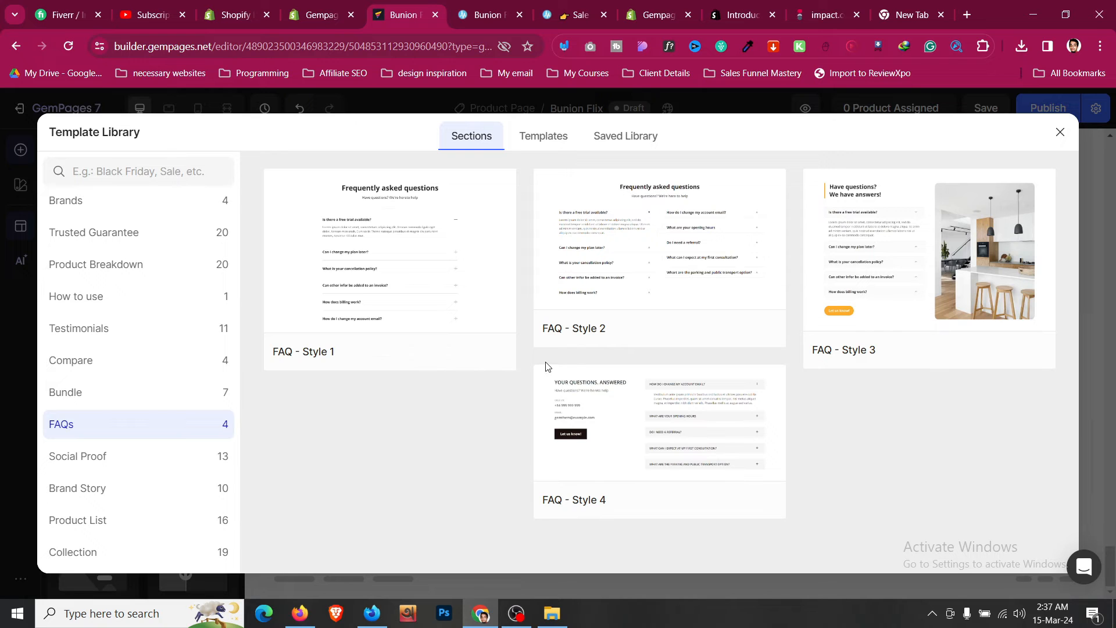
key(ctrl+Tab)
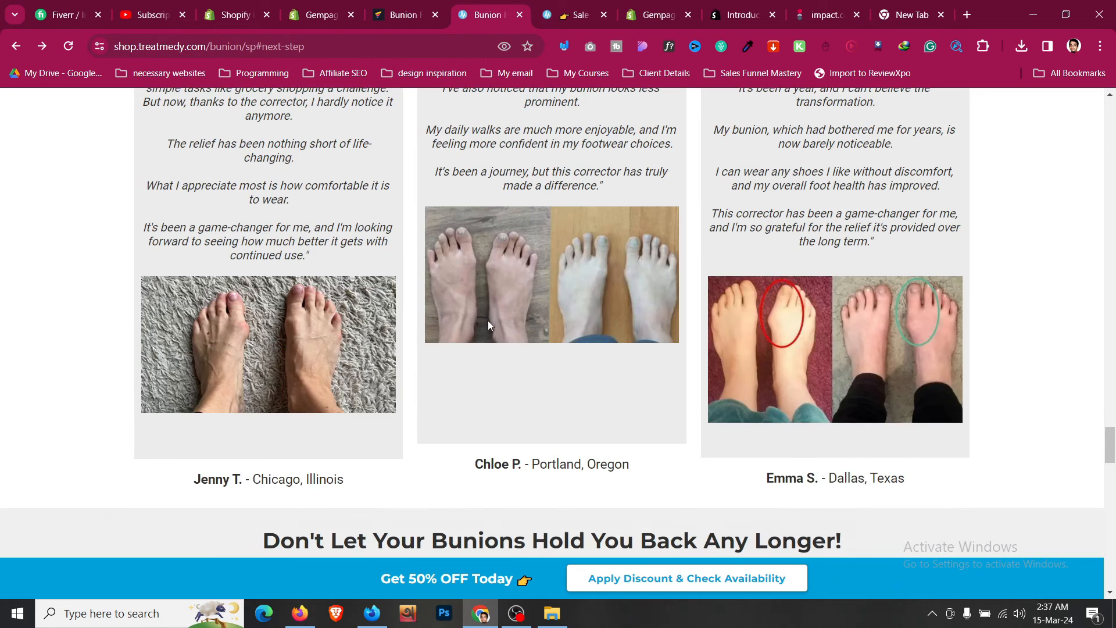
scroll(487, 325, down, 15)
scroll(488, 331, up, 5)
key(ctrl+shift+Tab)
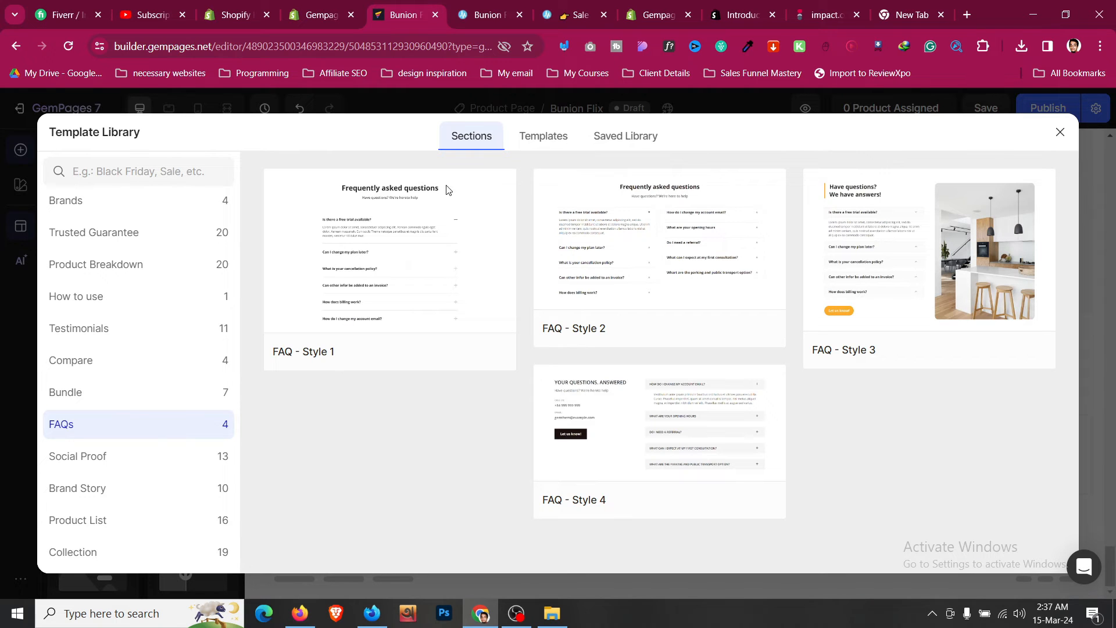
click(357, 349)
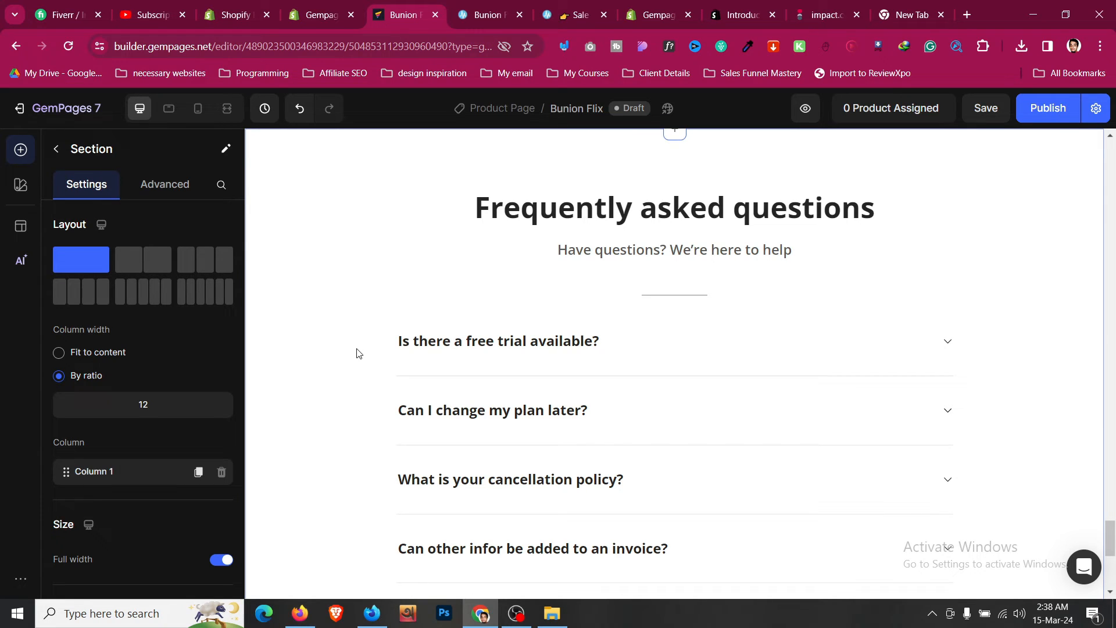
click(690, 339)
scroll(179, 250, down, 8)
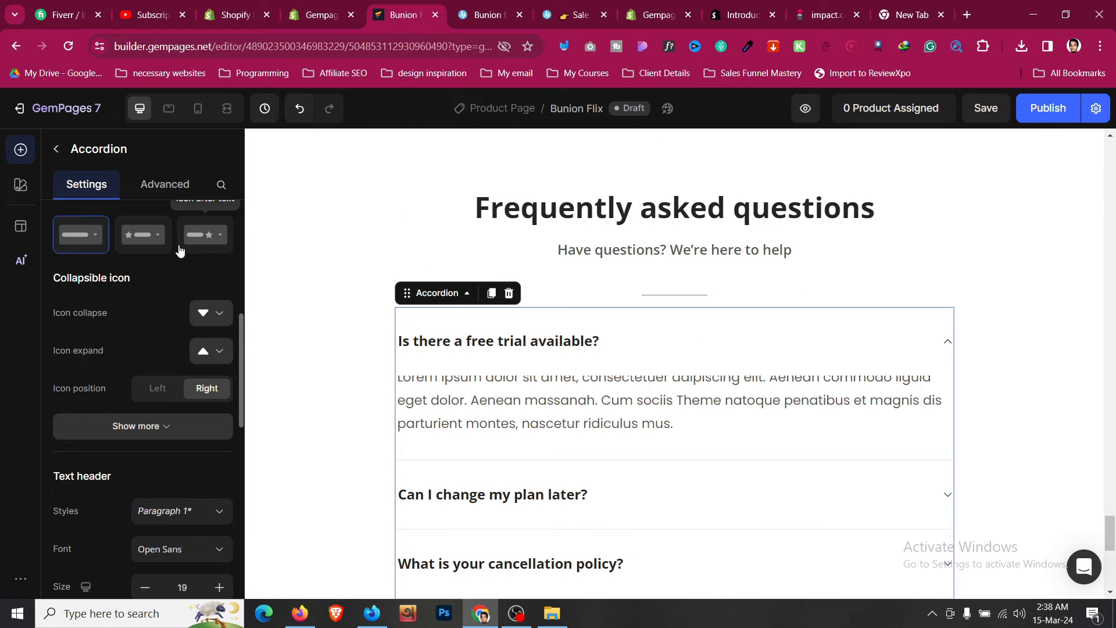
- Set the FAQ accordion's header padding top and bottom to 16 px
scroll(179, 250, up, 6)
scroll(82, 419, down, 4)
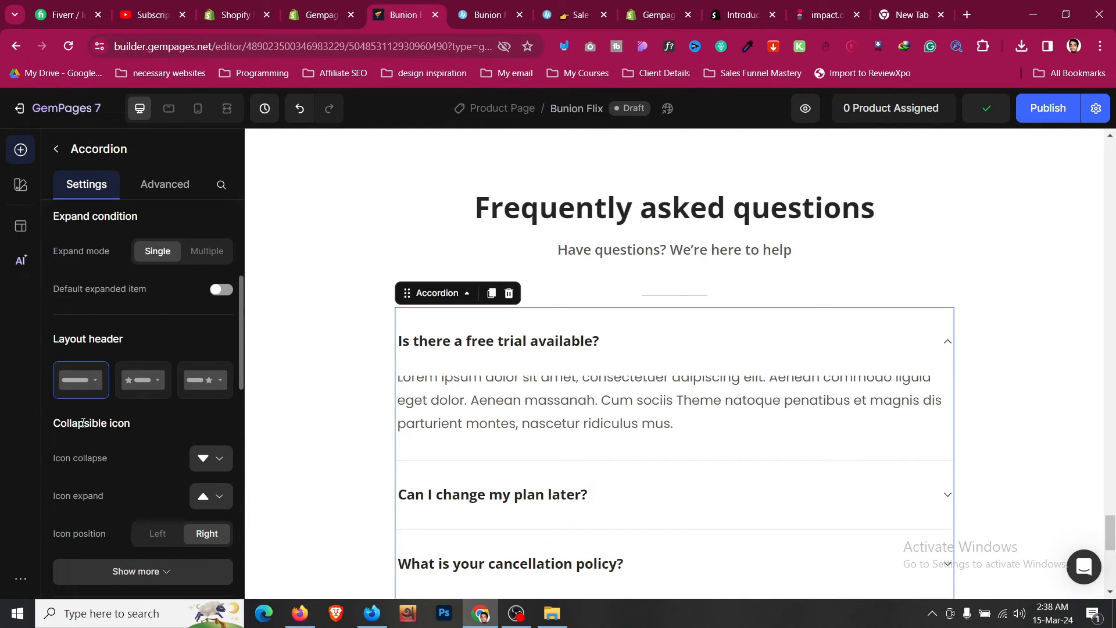
scroll(82, 423, down, 12)
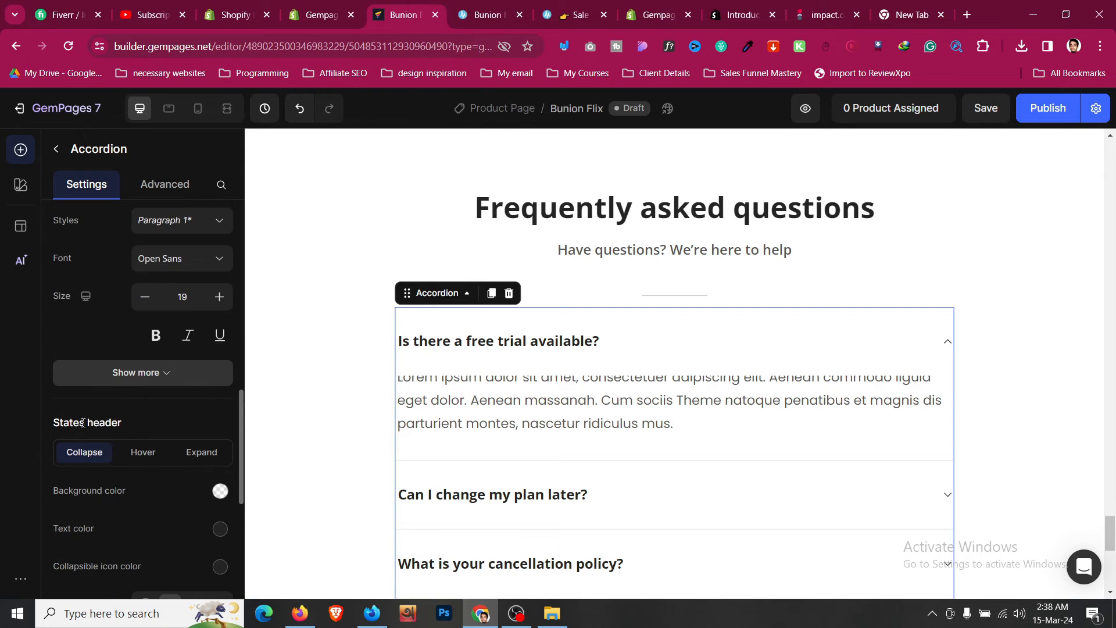
scroll(82, 424, down, 3)
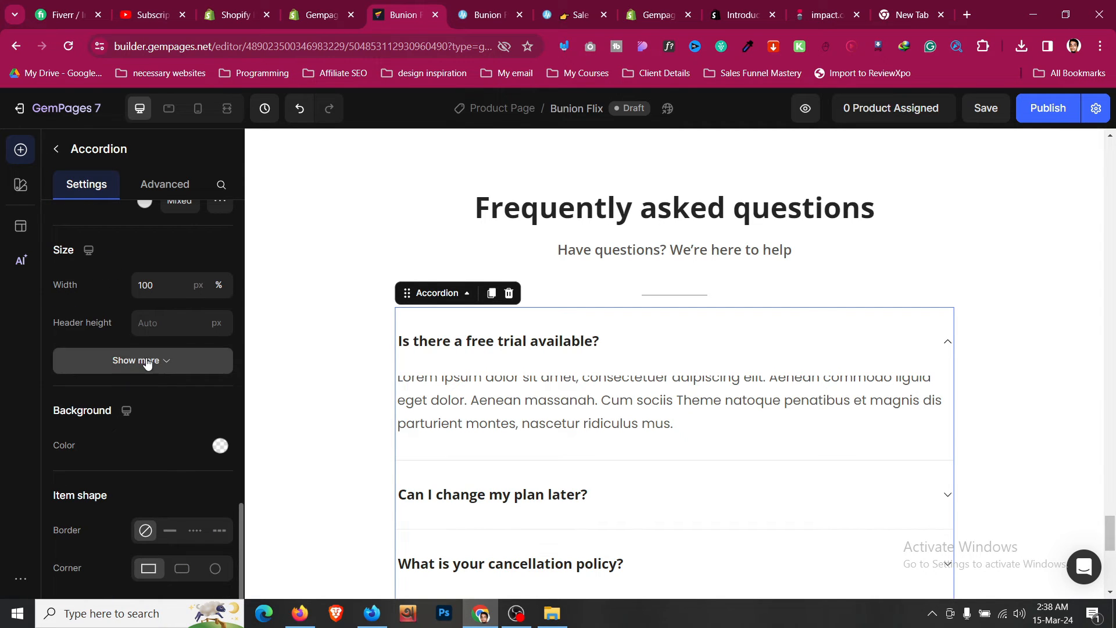
click(147, 362)
scroll(145, 358, up, 3)
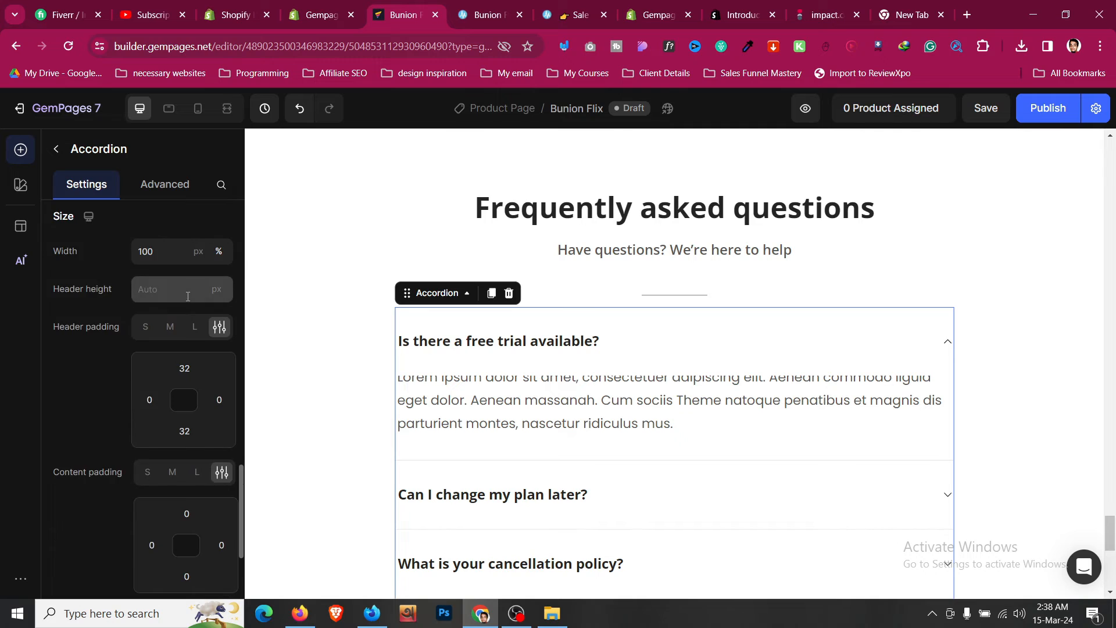
scroll(287, 387, down, 3)
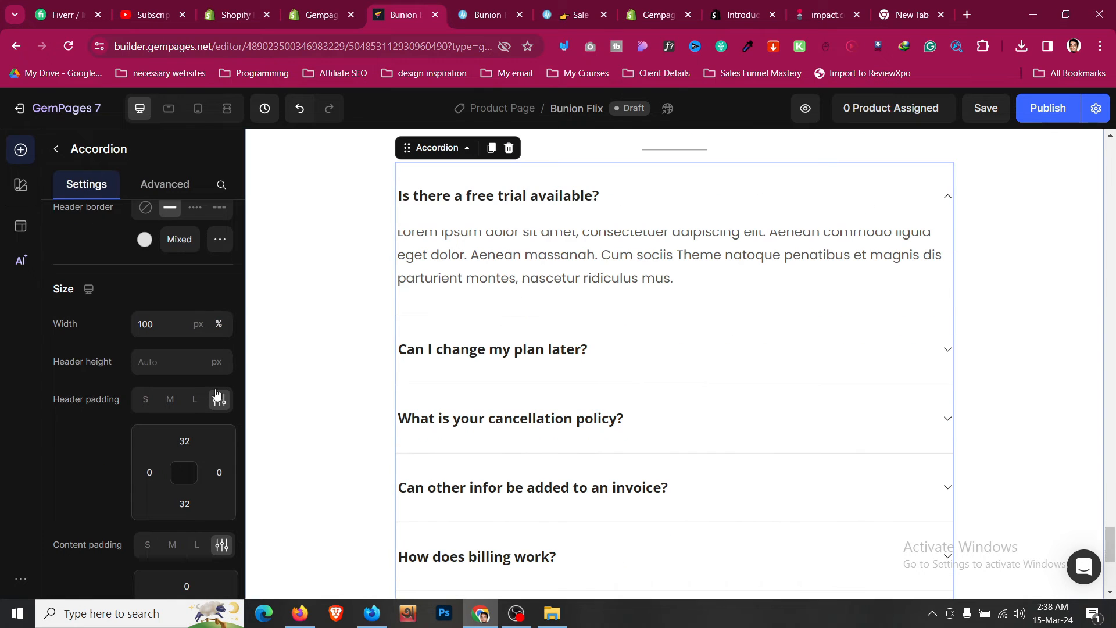
click(185, 441)
click(242, 579)
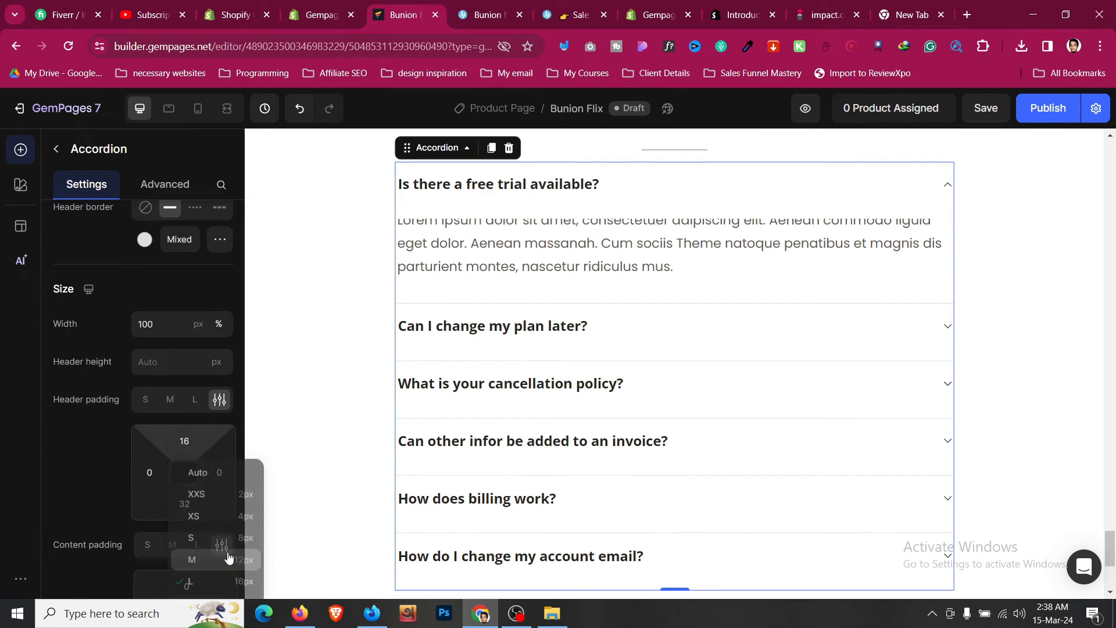
scroll(88, 396, down, 3)
click(185, 358)
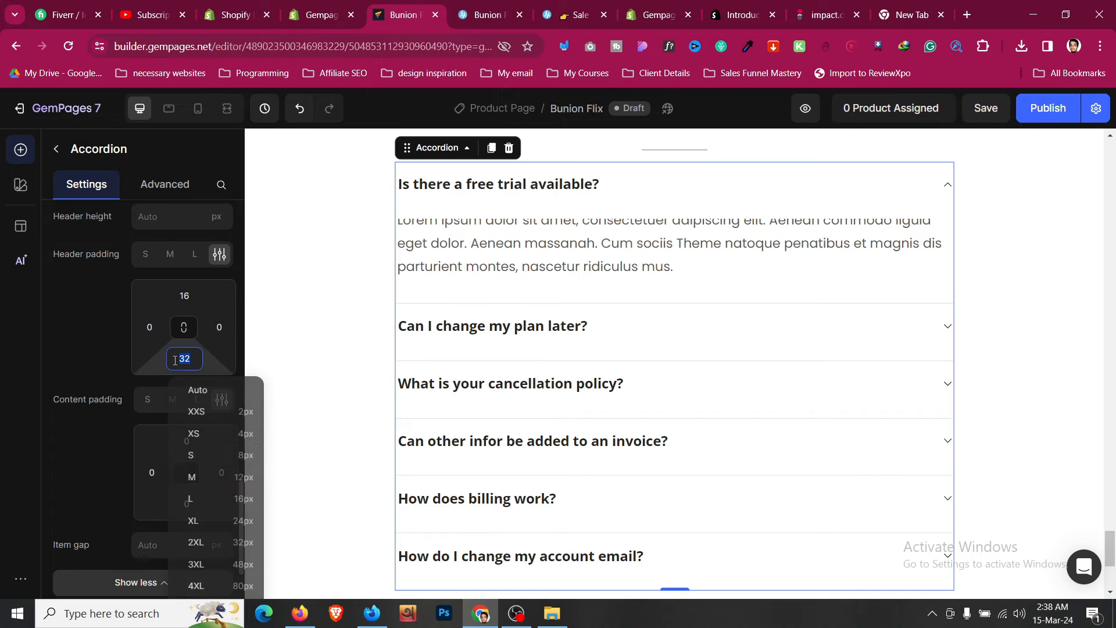
click(230, 499)
- Set the accordion answer text block's top margin to 0 and its top and bottom padding to 16 px
click(381, 380)
click(465, 244)
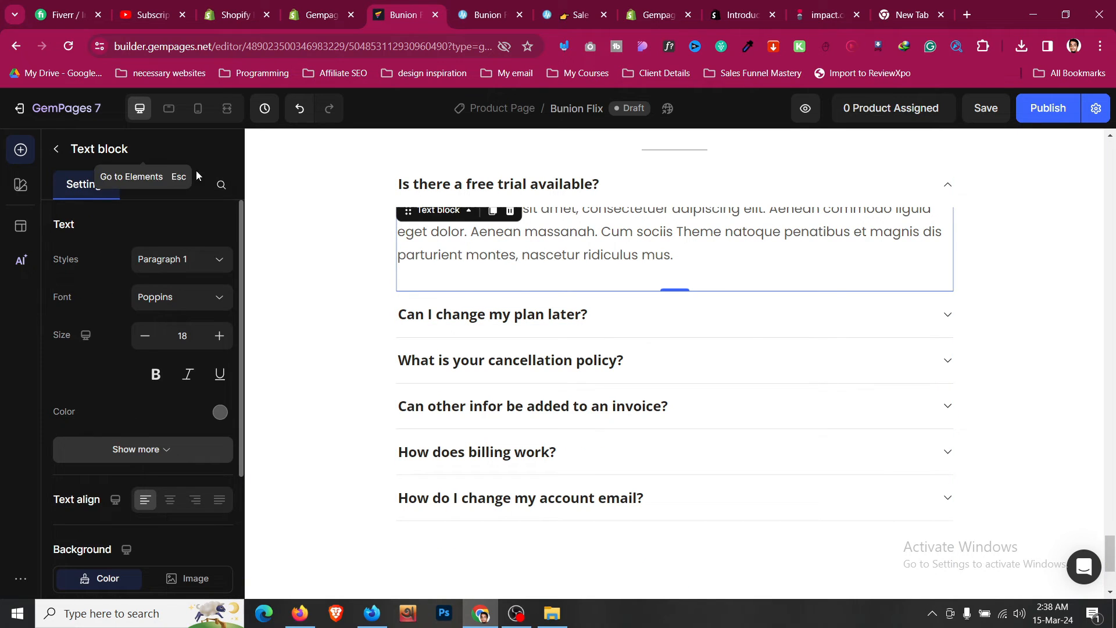
click(153, 184)
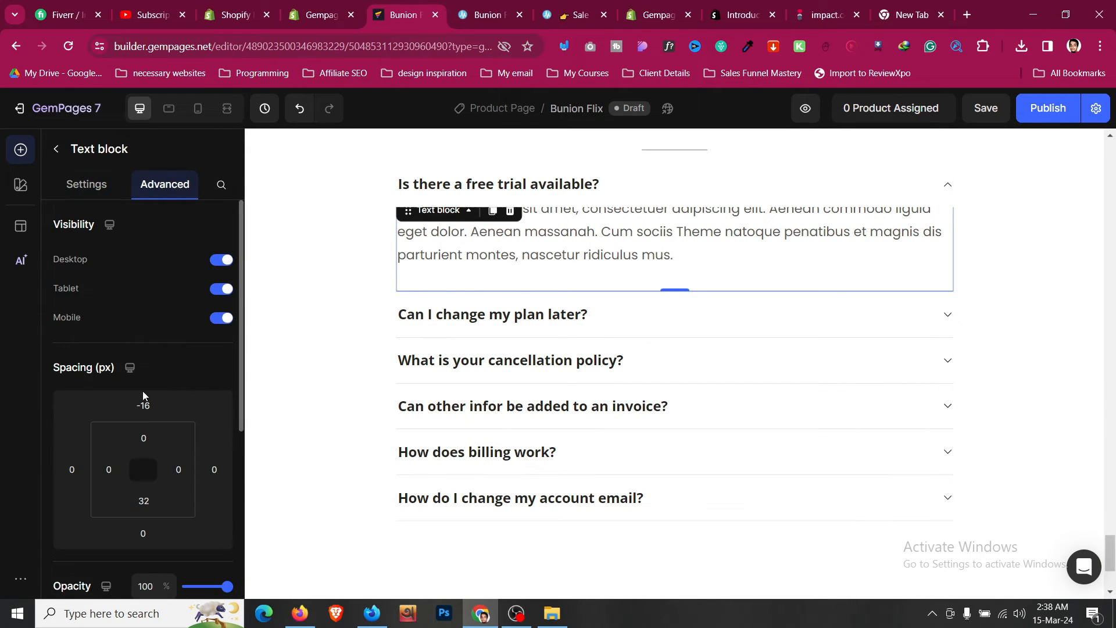
click(143, 406)
text(0)
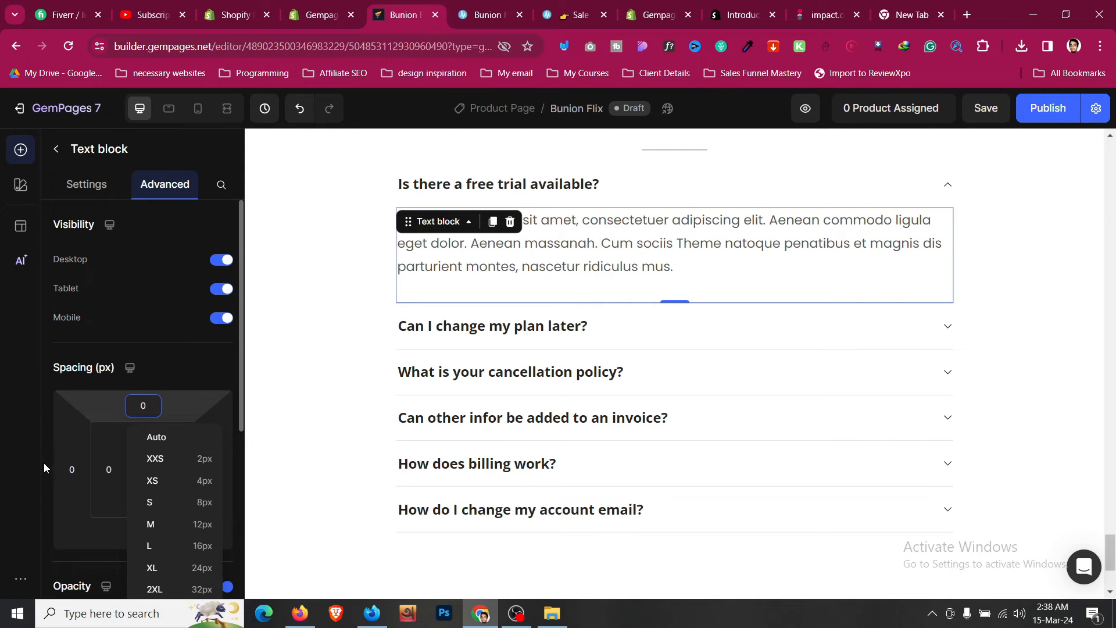
click(45, 462)
click(144, 437)
scroll(182, 489, down, 1)
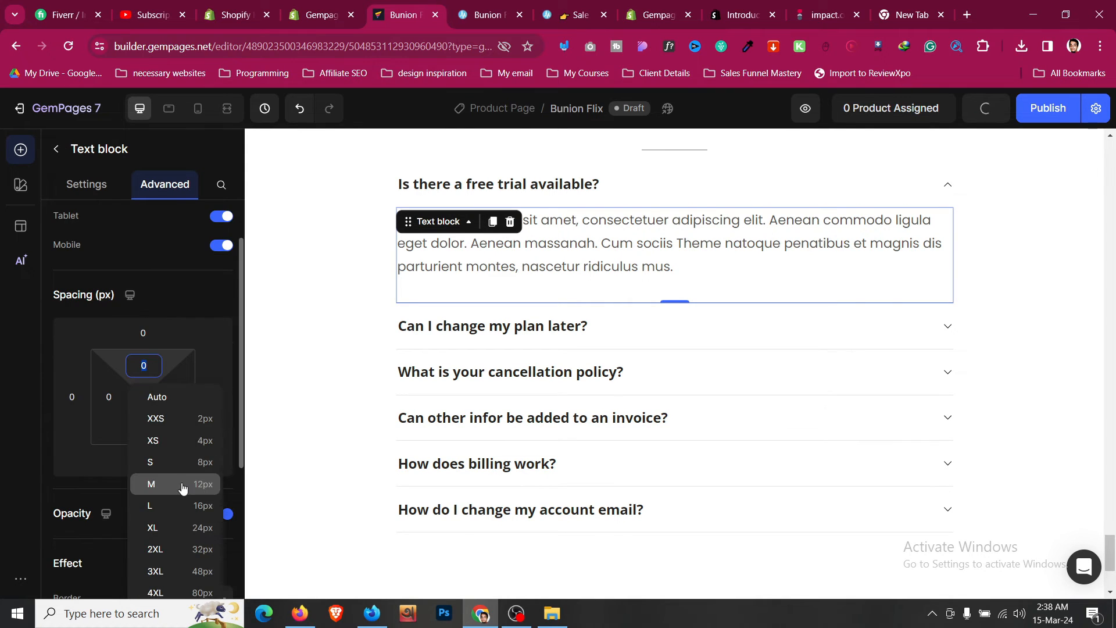
click(194, 507)
click(144, 428)
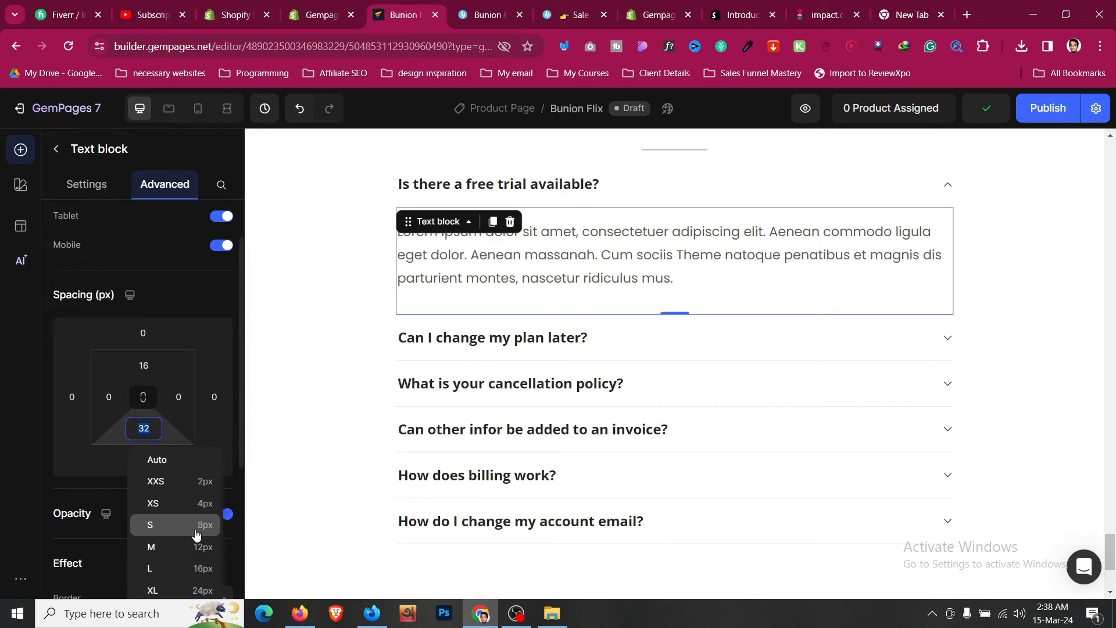
click(208, 572)
click(93, 185)
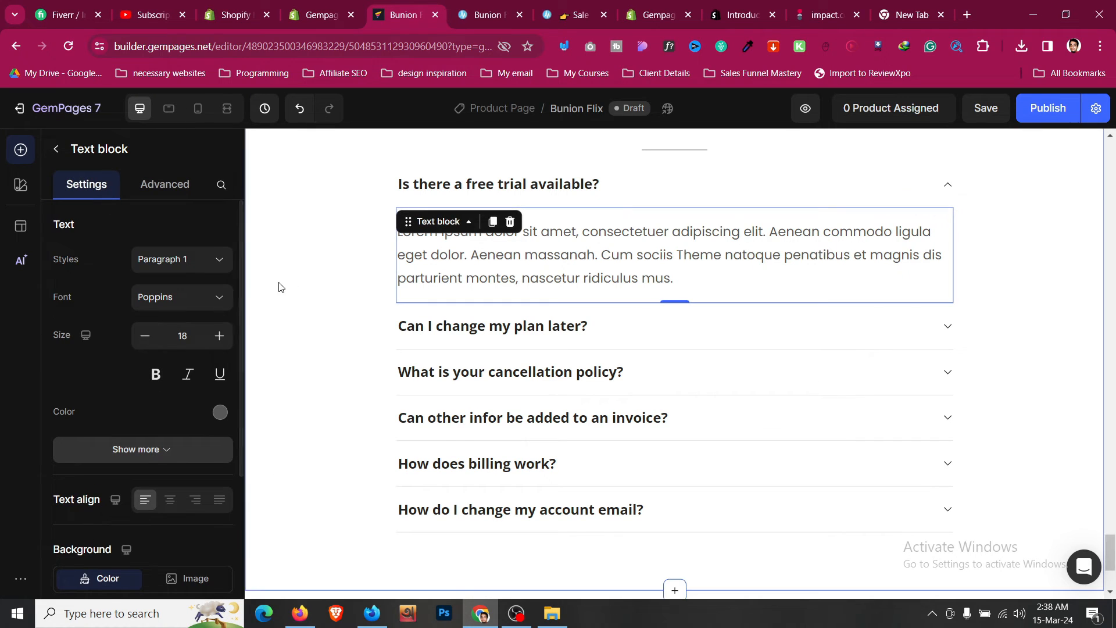
- Collapse the first FAQ question in the accordion
click(308, 287)
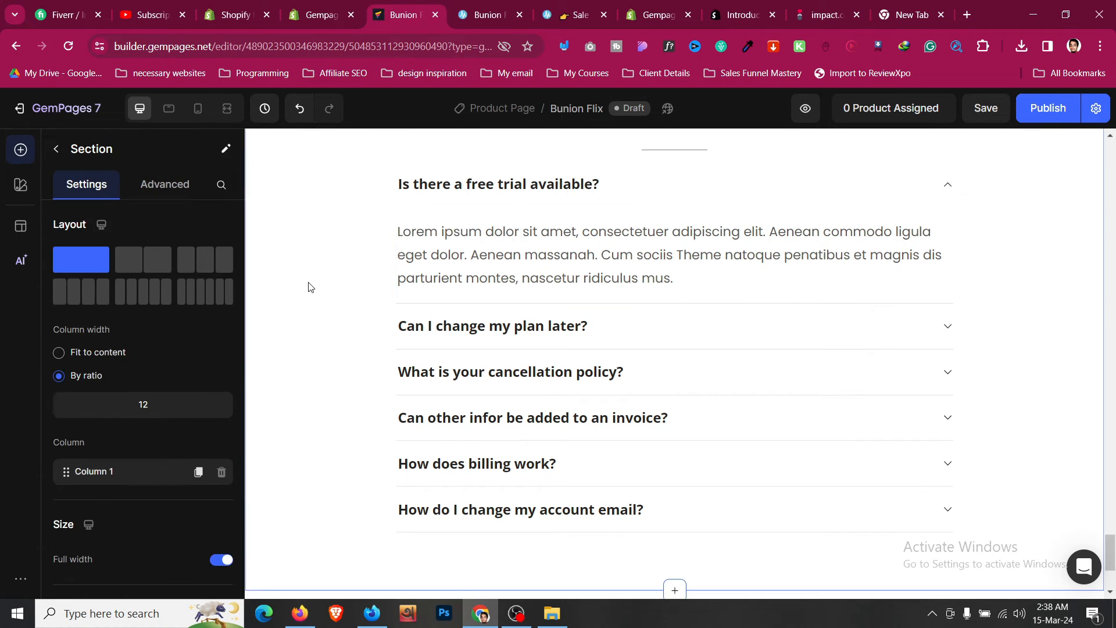
click(920, 192)
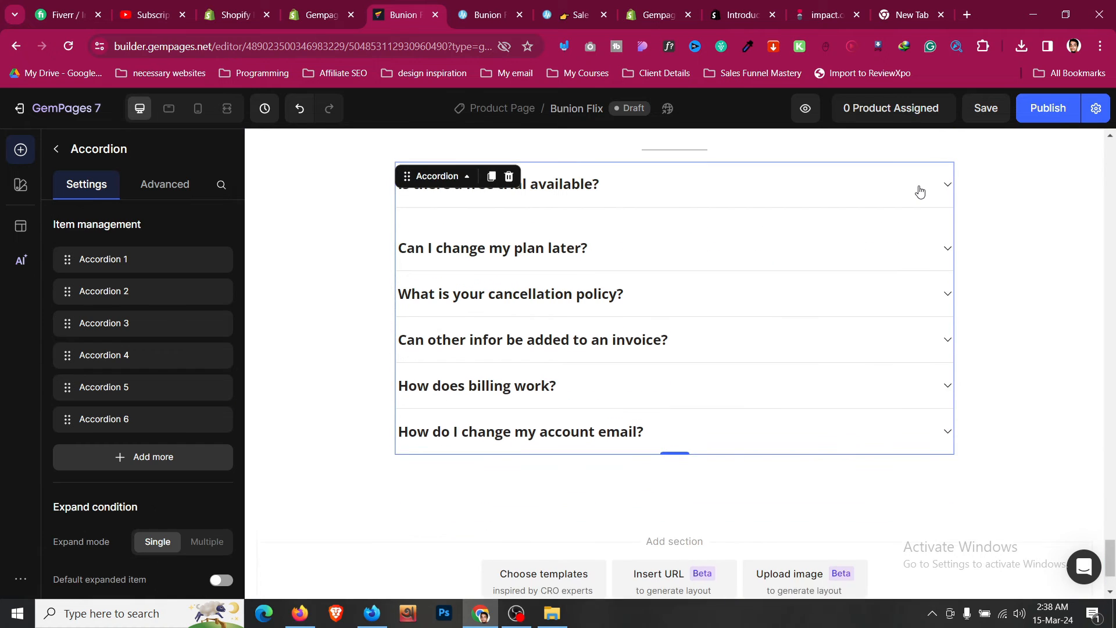
click(281, 305)
- Delete the What Our Customers Are Saying testimonial section
scroll(282, 304, up, 10)
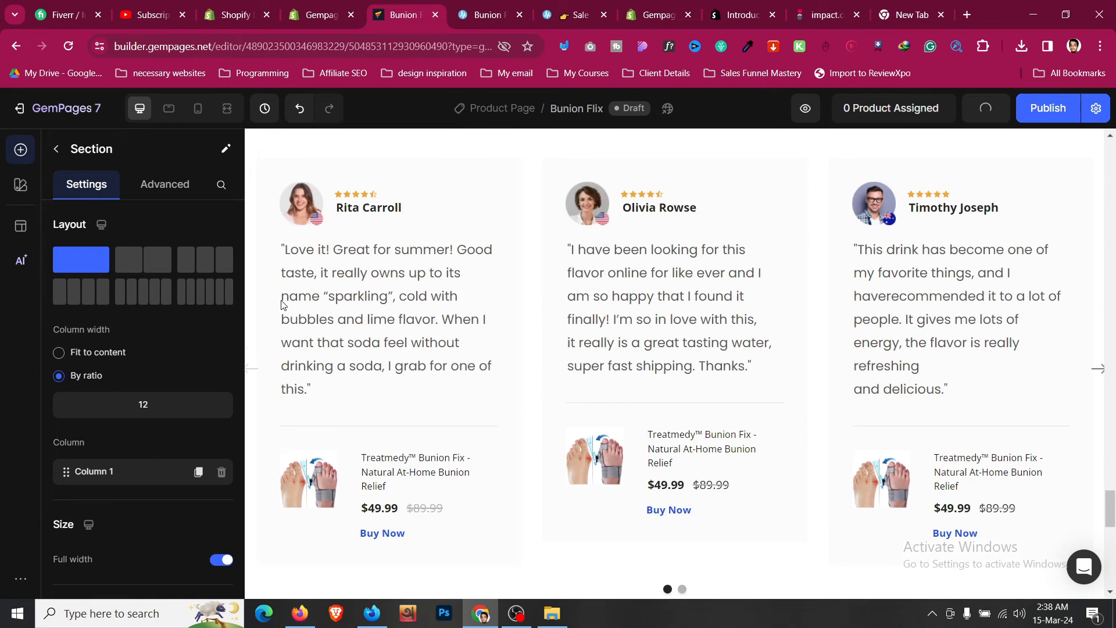
scroll(281, 304, up, 2)
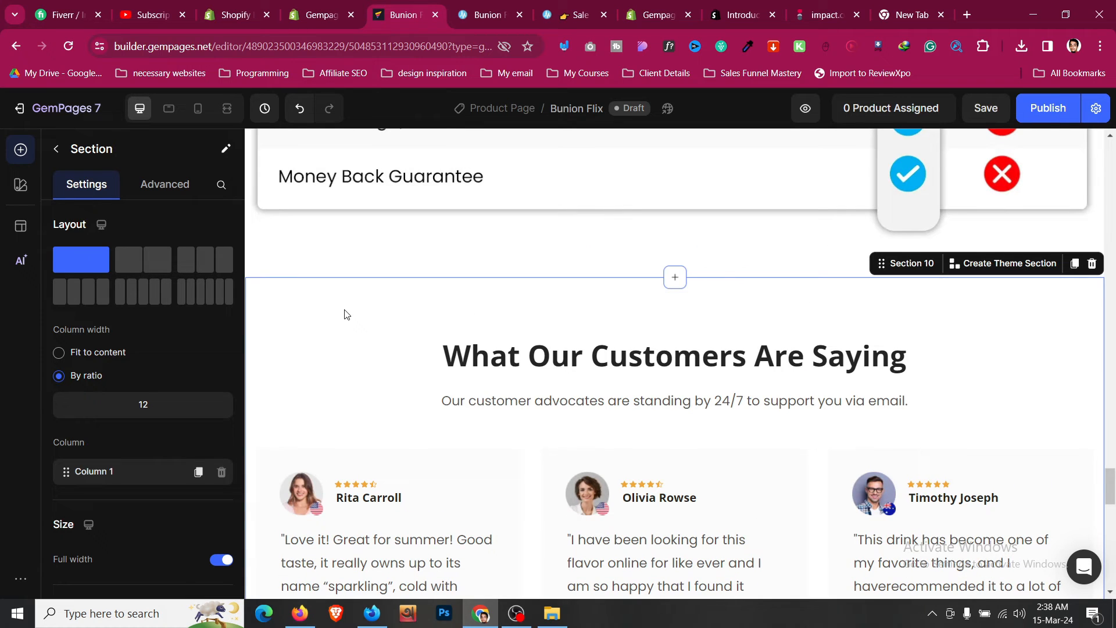
scroll(767, 348, down, 8)
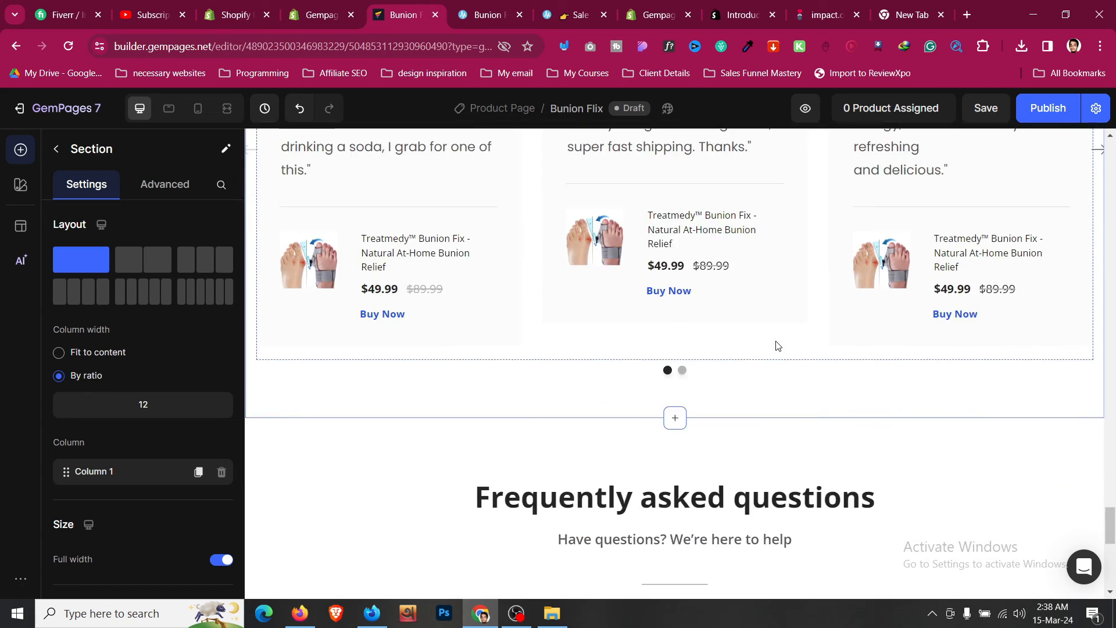
scroll(778, 346, down, 8)
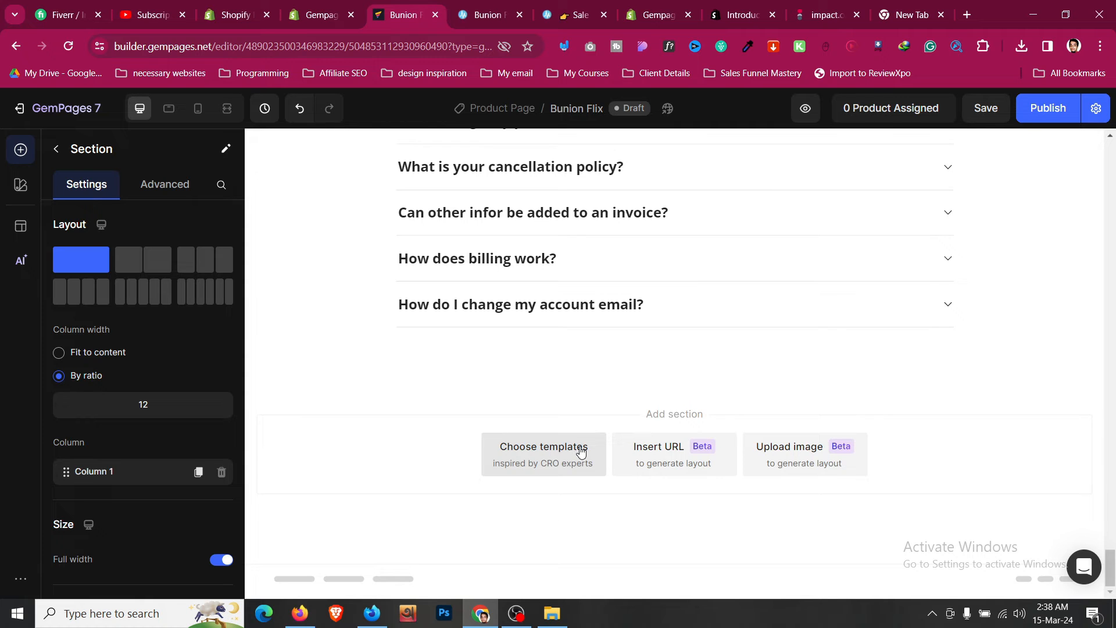
scroll(580, 451, up, 10)
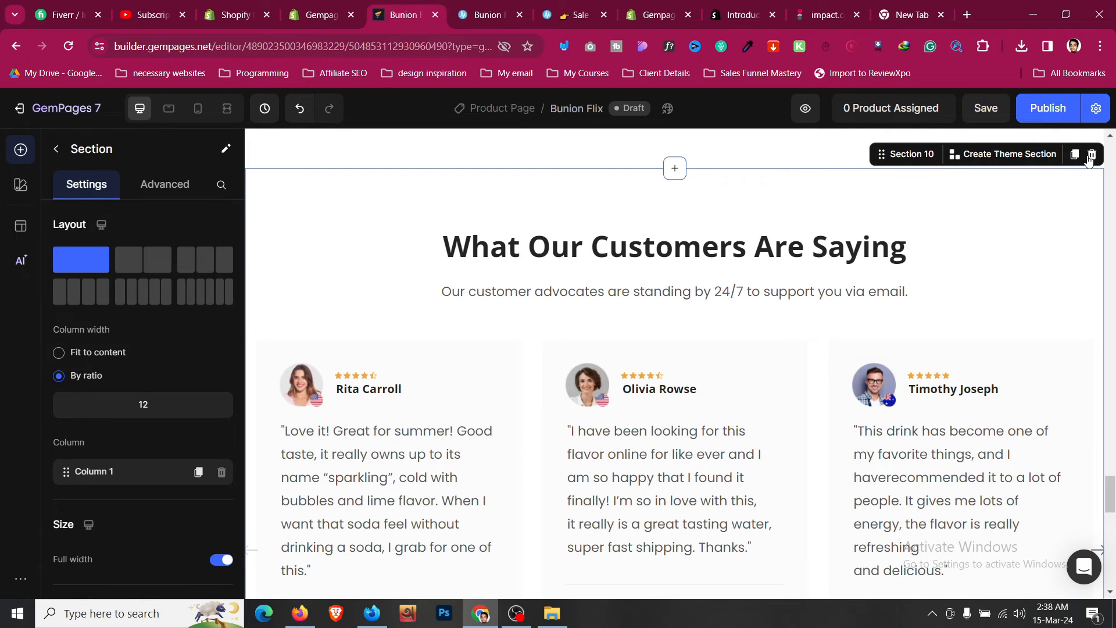
click(1091, 155)
scroll(763, 217, up, 6)
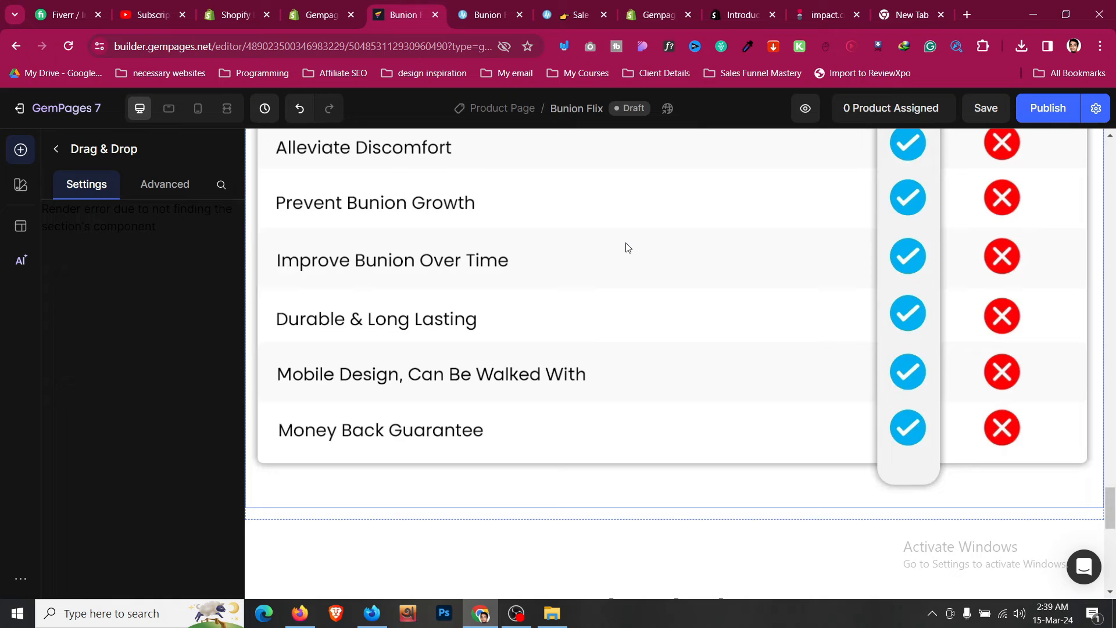
- Assign the Treatmedy Bunion Fix - Natural At-Home Bunion Relief product to this page template, searching for bunio
click(893, 113)
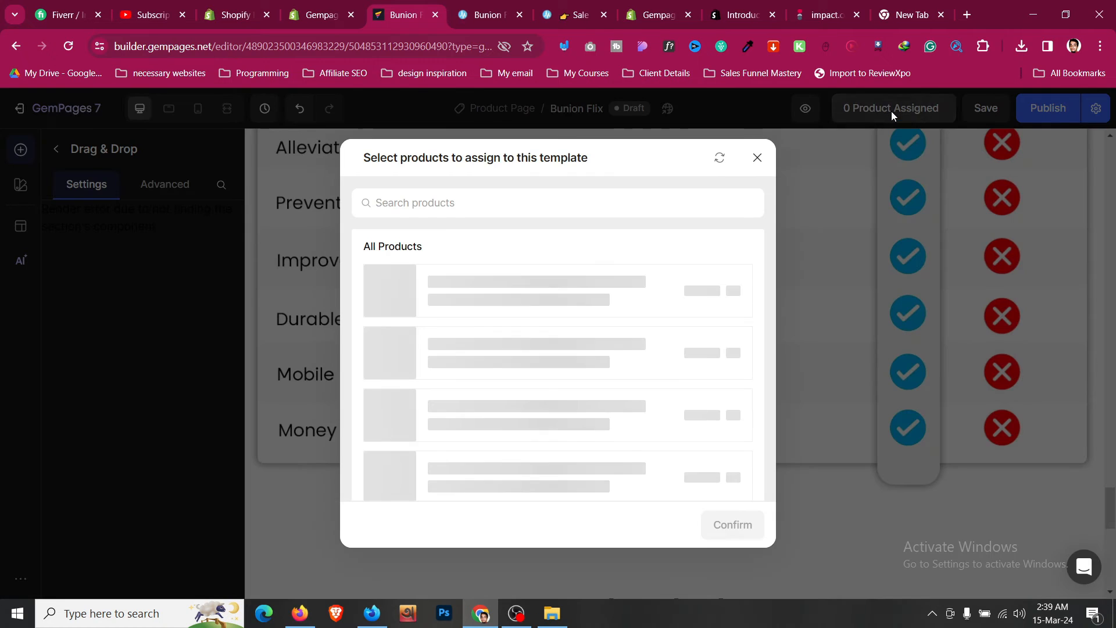
click(463, 214)
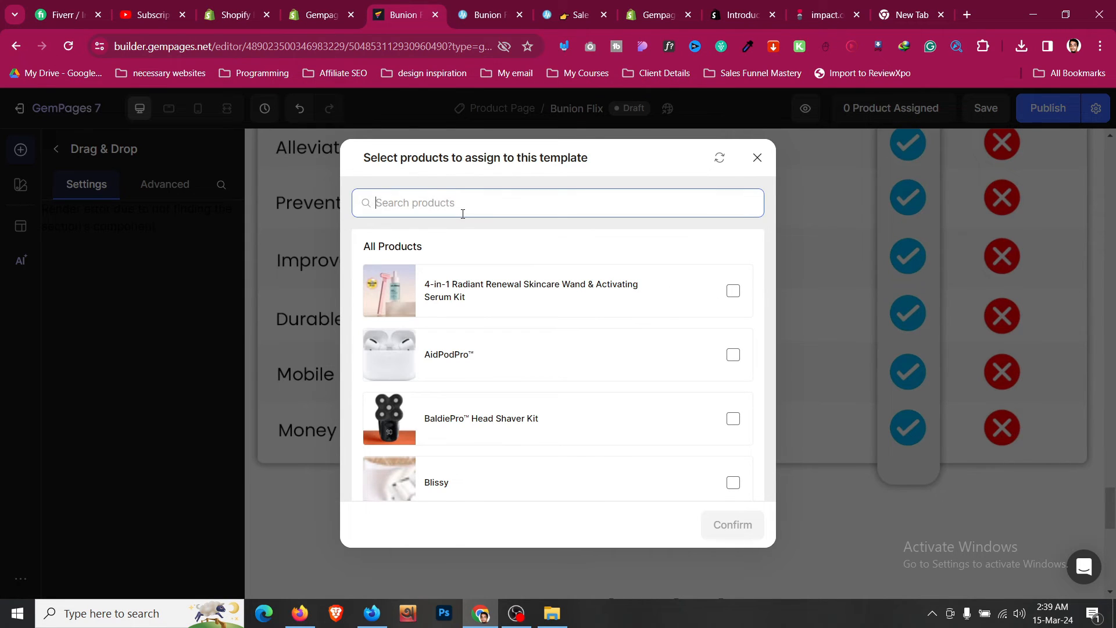
text(bu)
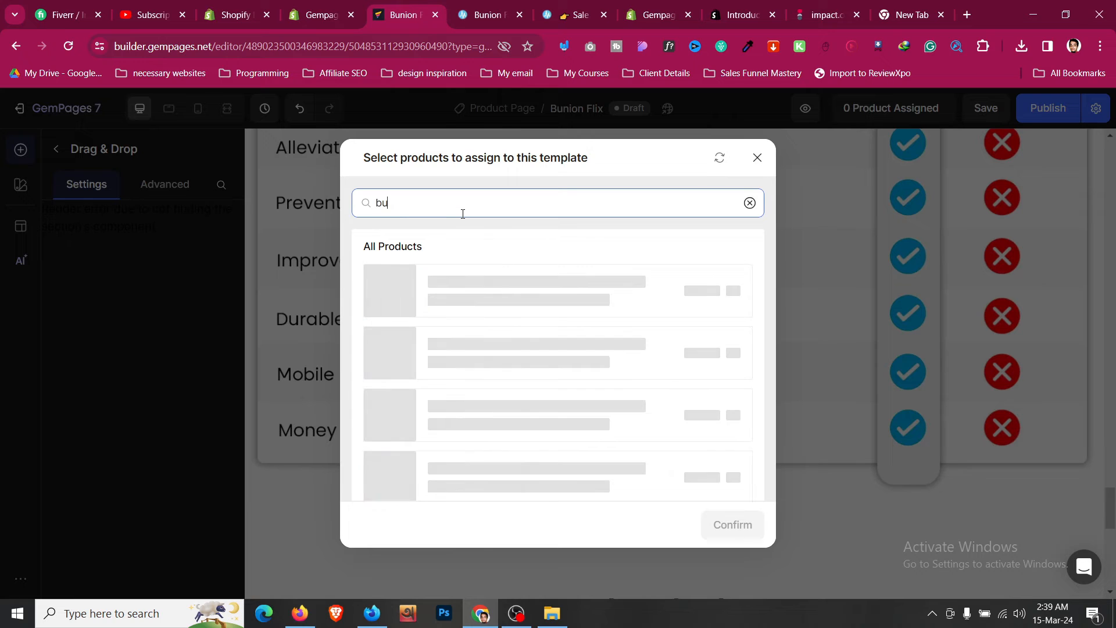
text(nio)
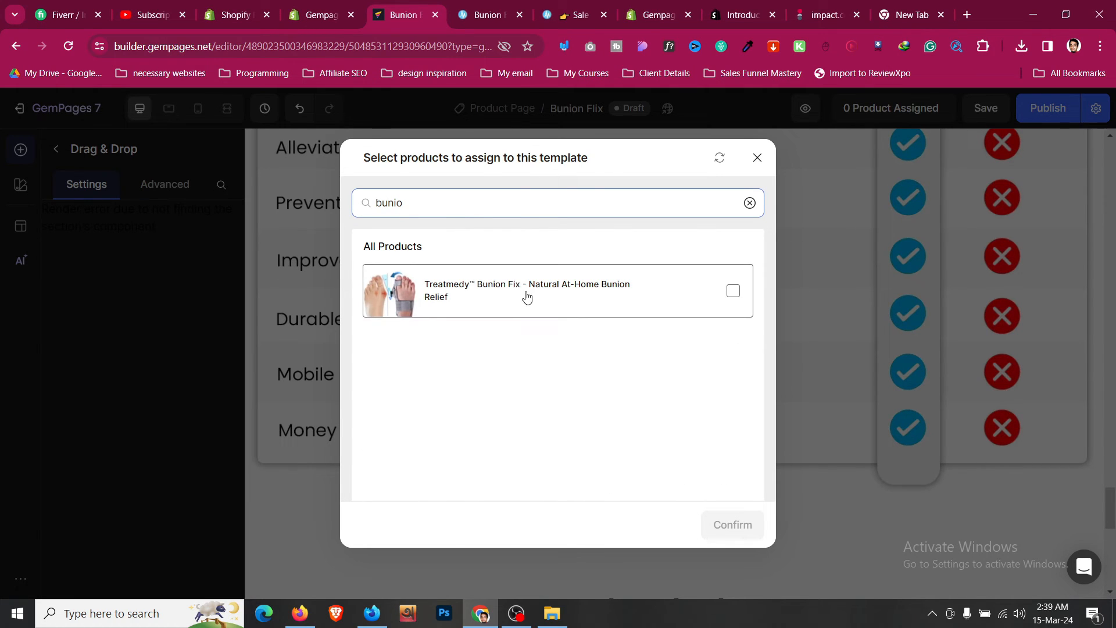
click(735, 292)
click(729, 525)
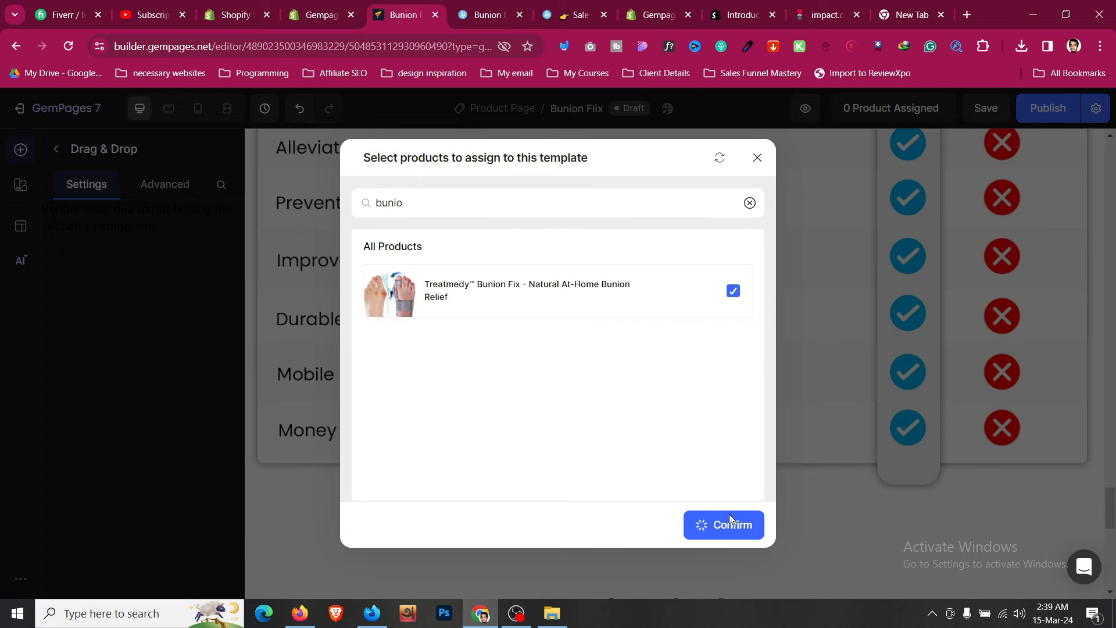
- Publish the page and open its live view
scroll(1068, 198, up, 6)
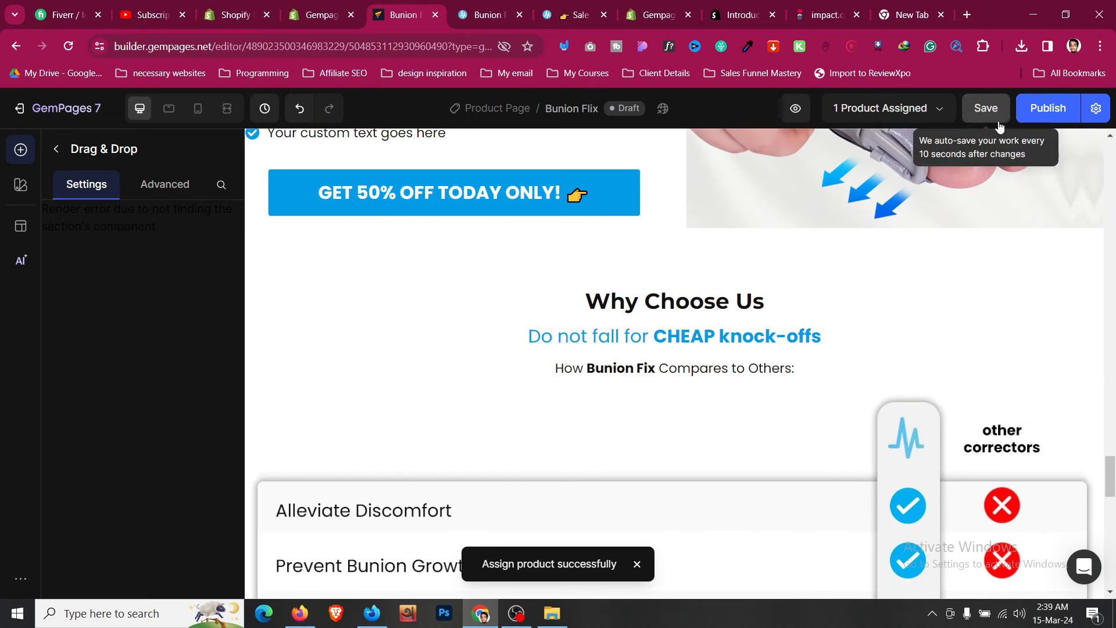
click(1059, 115)
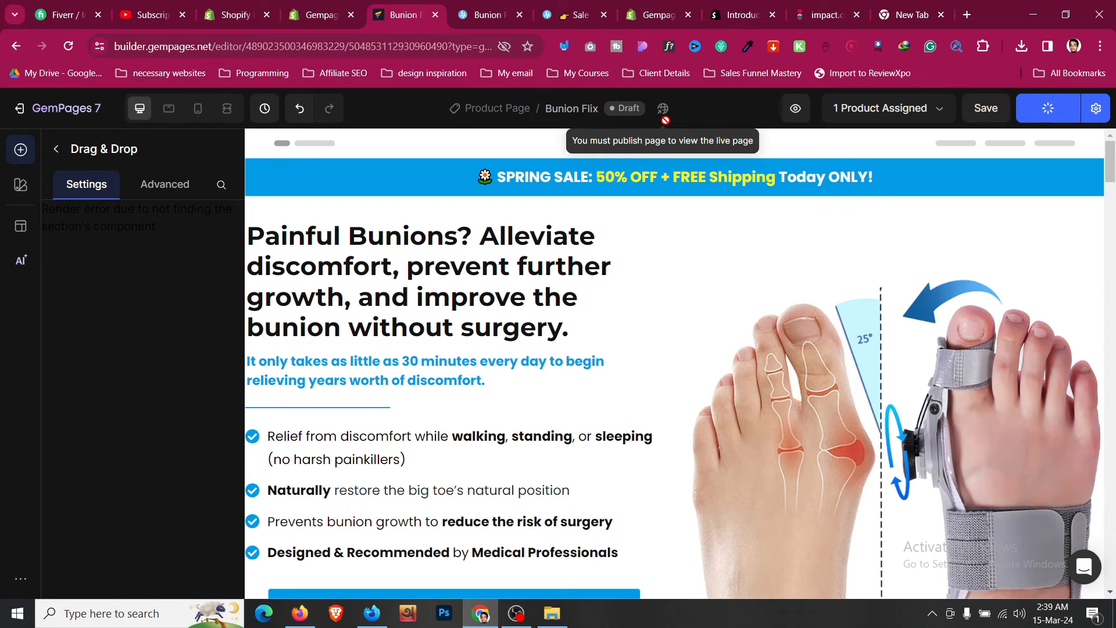
click(969, 203)
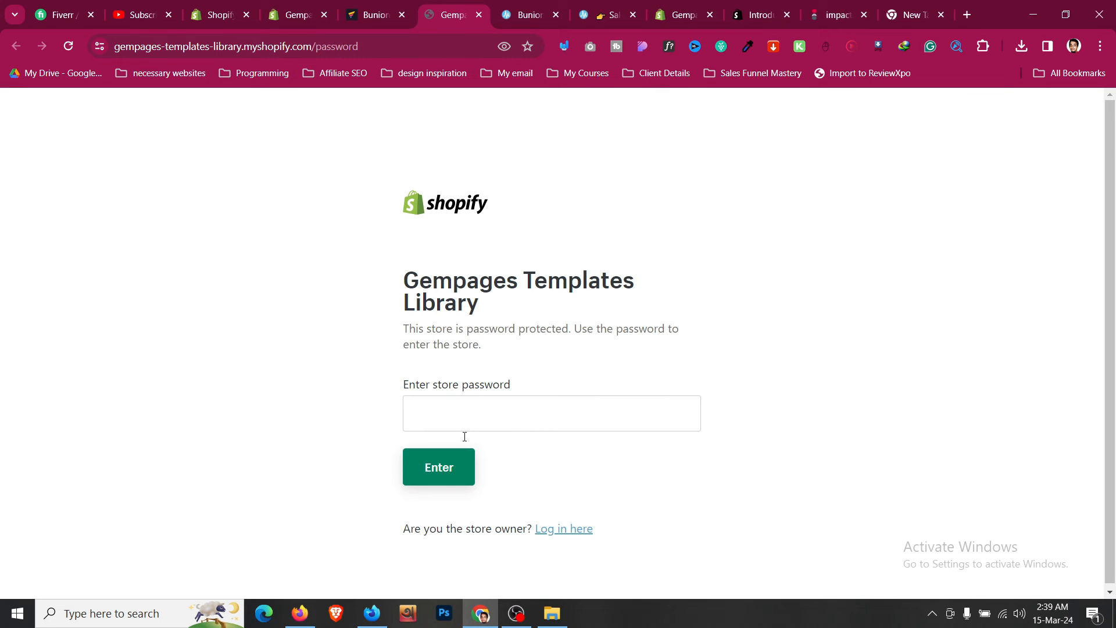
- Enter the store password to access the storefront
click(469, 420)
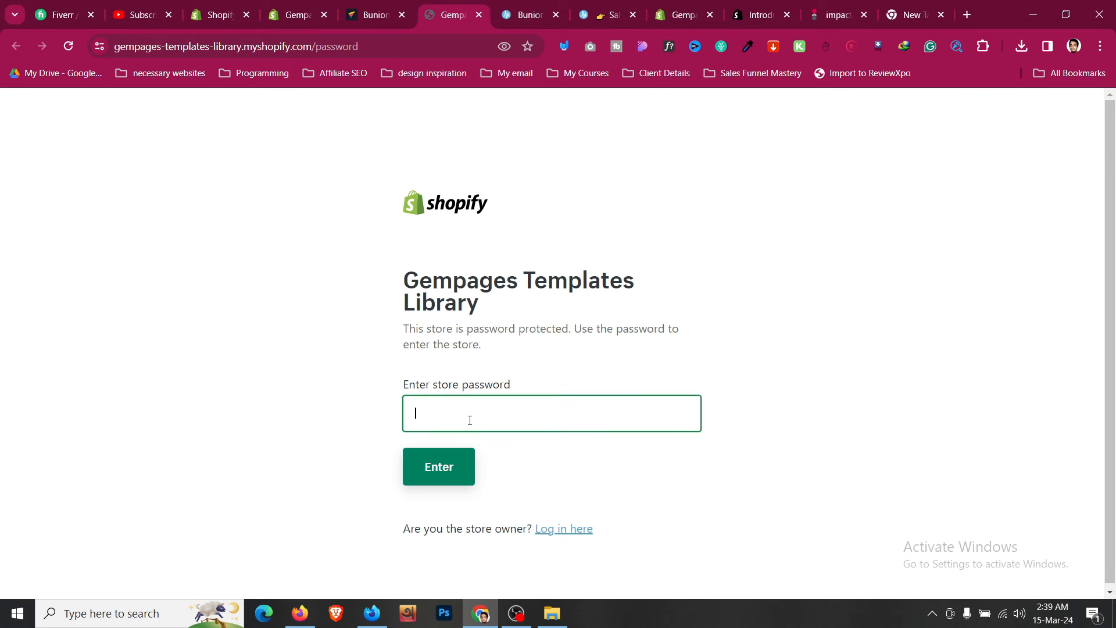
click(457, 465)
- Open the published page's live view from the editor and switch to its tab
click(372, 15)
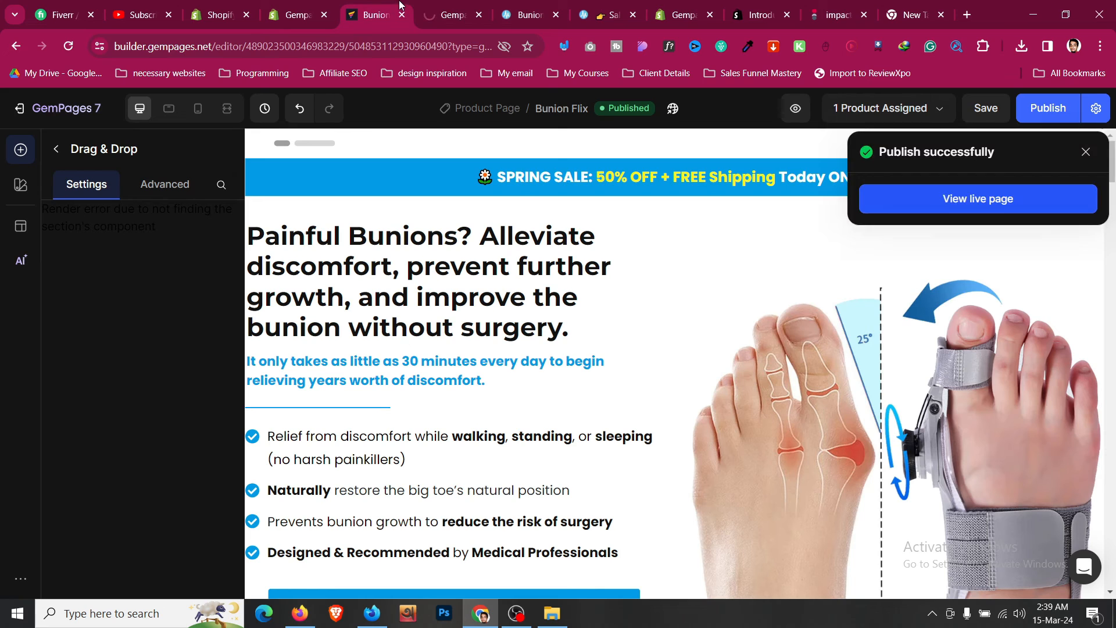
click(673, 108)
click(514, 19)
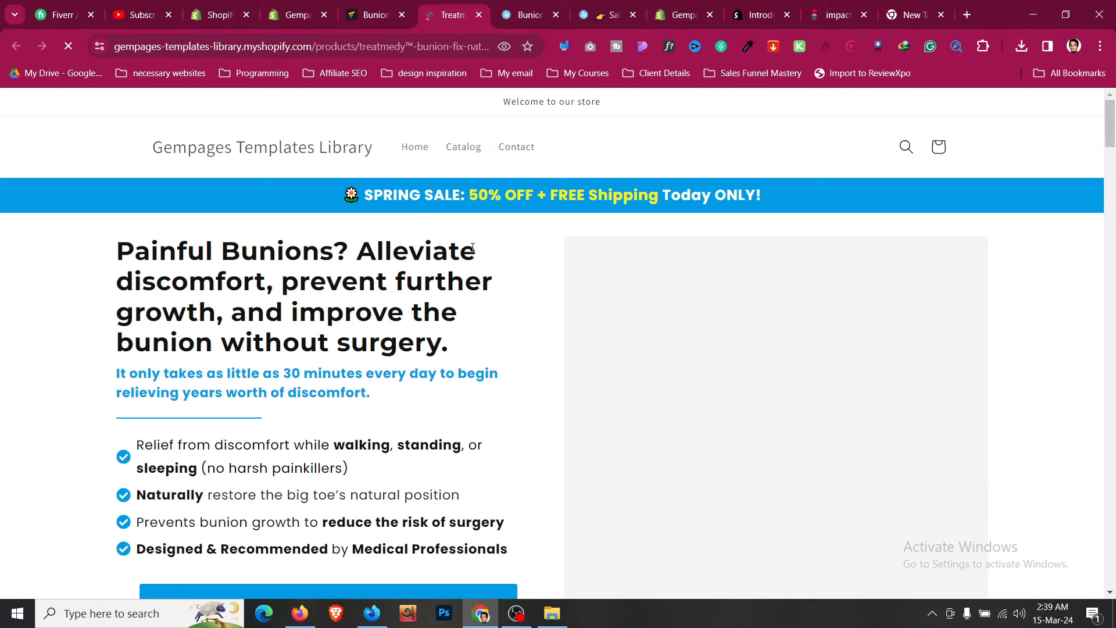
- Examine the live product page's URL and scroll through the published page
click(440, 49)
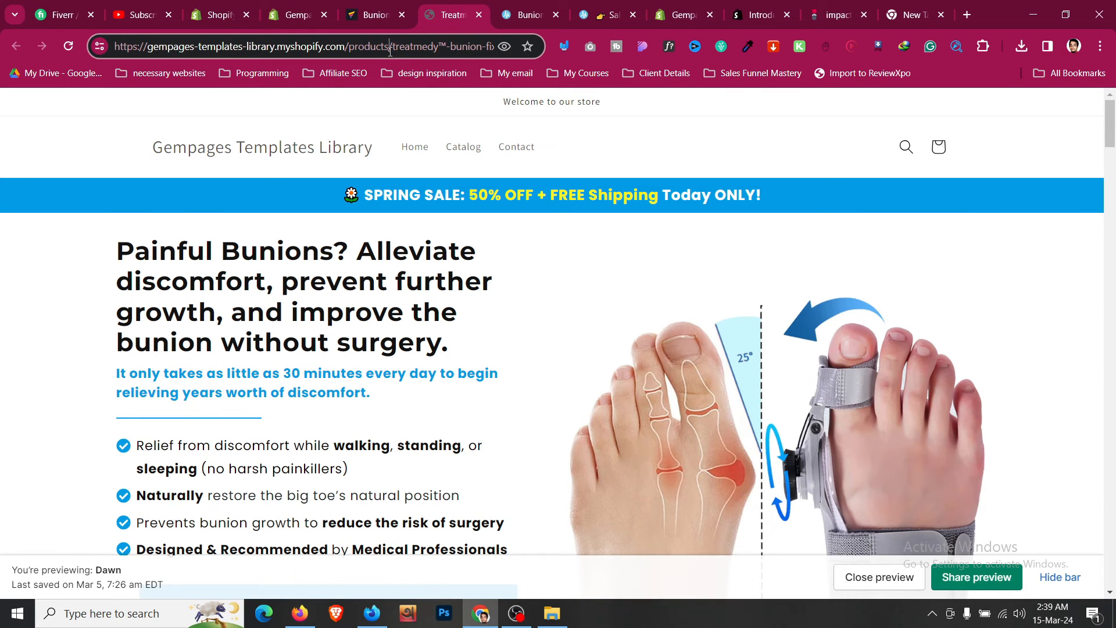
drag(448, 52, 522, 56)
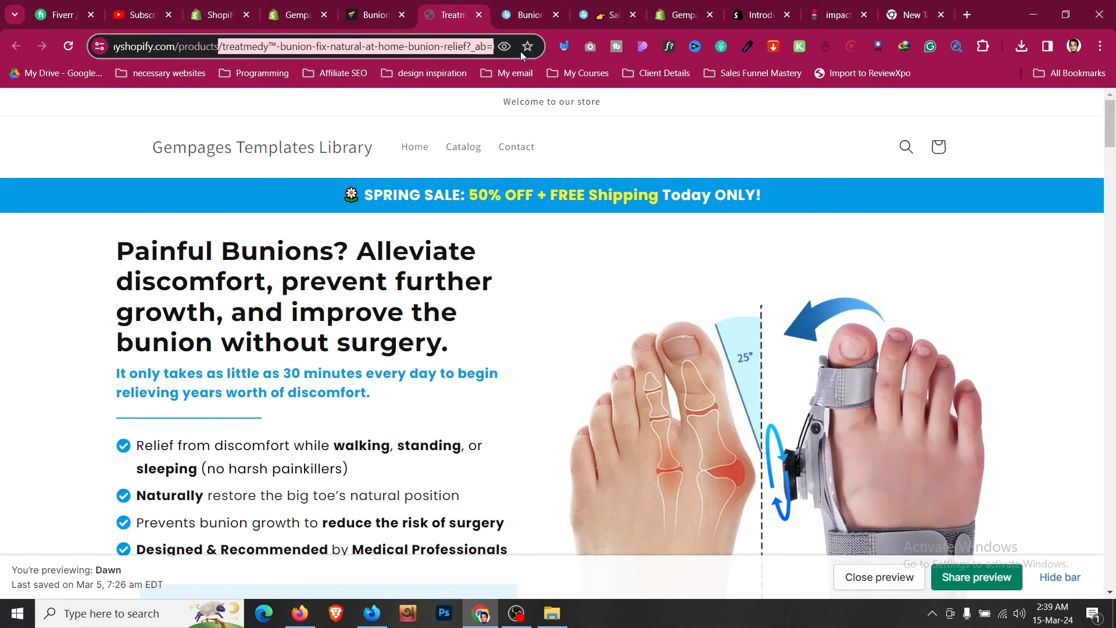
click(97, 284)
scroll(97, 284, down, 12)
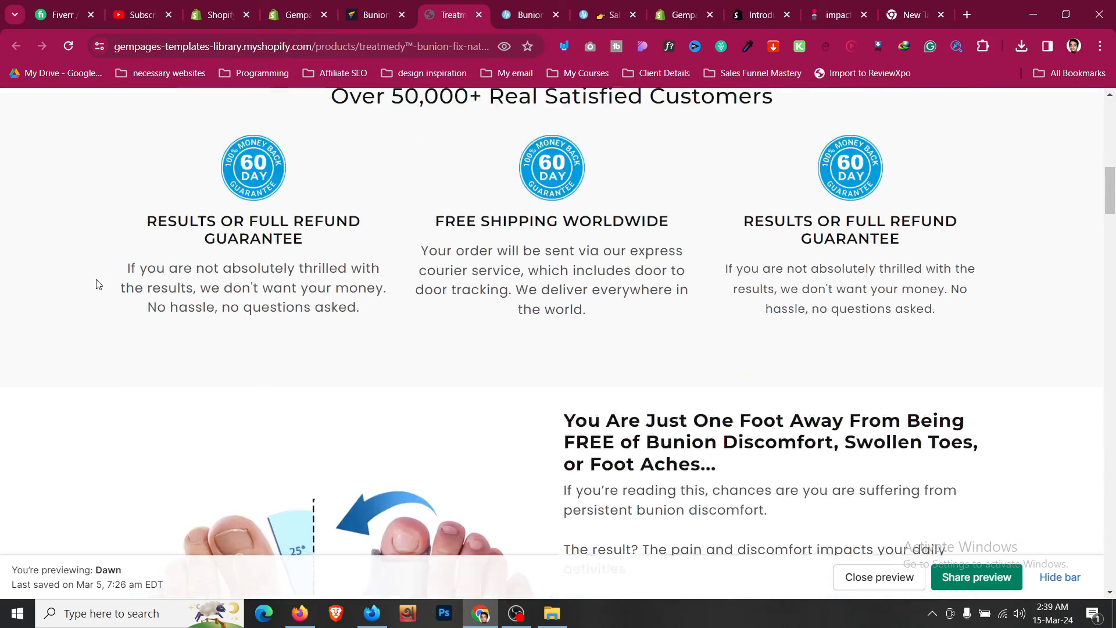
- Set the product section's left and right padding to XL (24 px)
scroll(98, 284, down, 20)
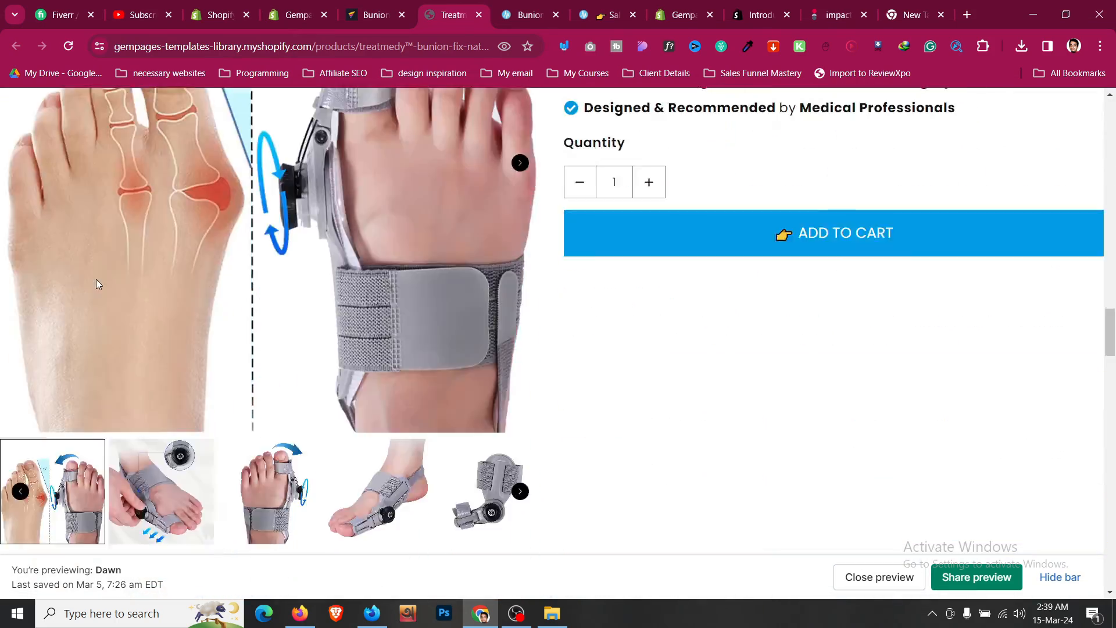
scroll(96, 279, down, 5)
scroll(96, 279, up, 7)
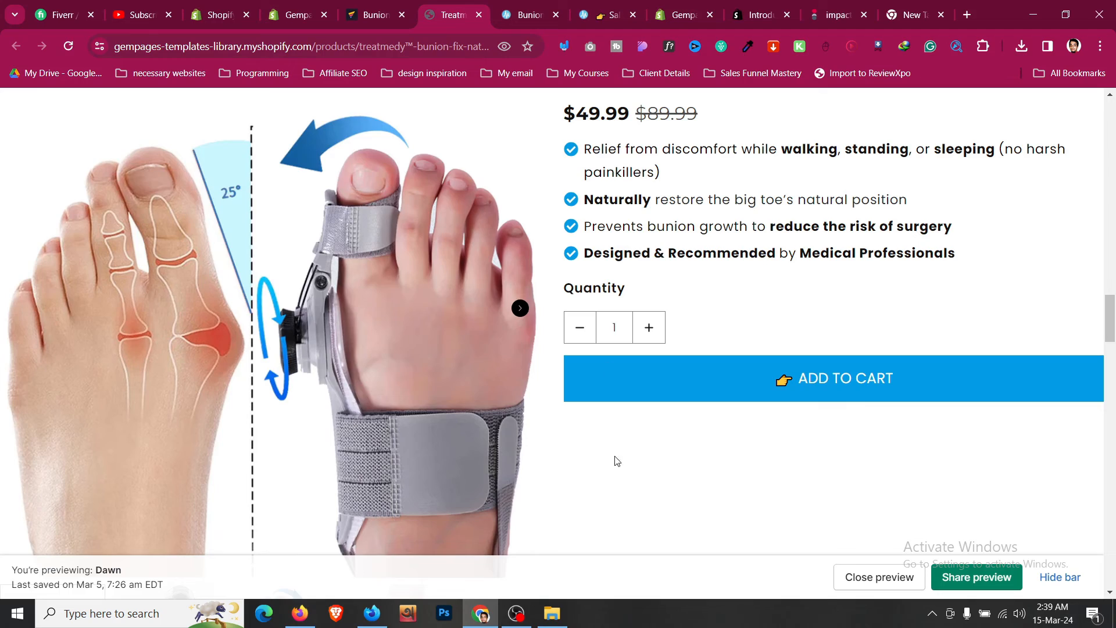
scroll(618, 465, down, 3)
scroll(621, 483, up, 9)
click(397, 5)
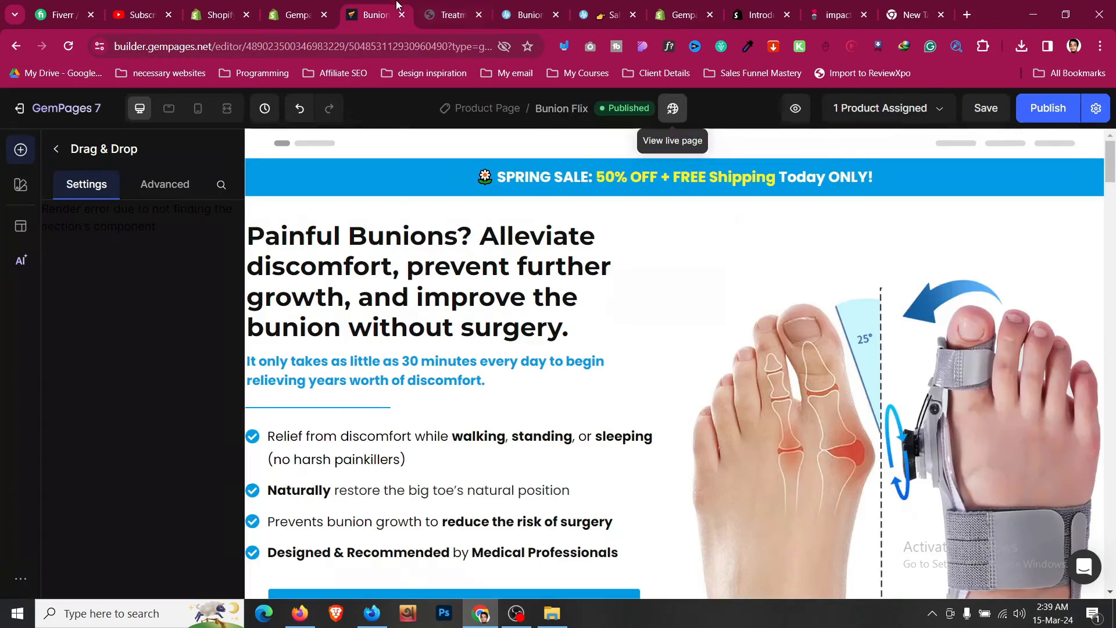
scroll(399, 262, down, 15)
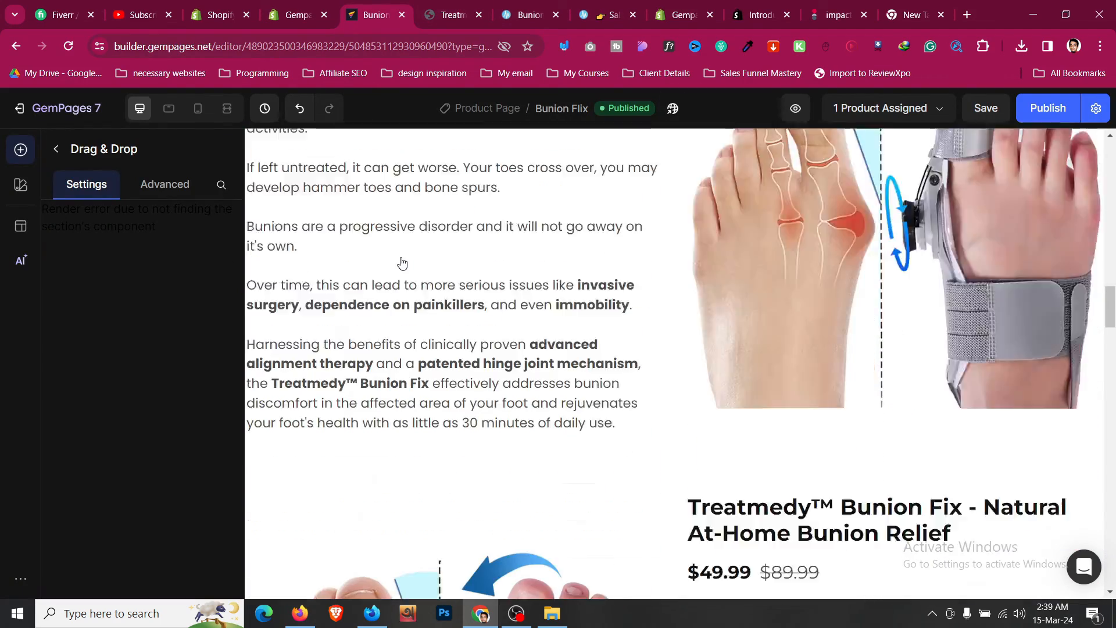
scroll(402, 262, down, 5)
click(609, 185)
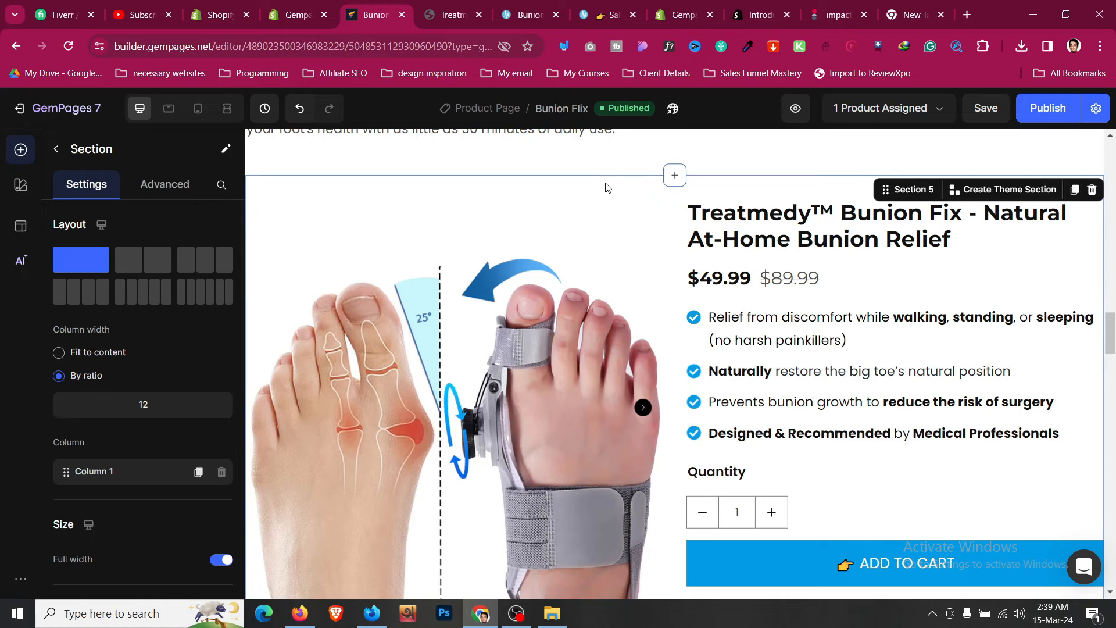
click(146, 184)
scroll(140, 291, down, 3)
click(114, 324)
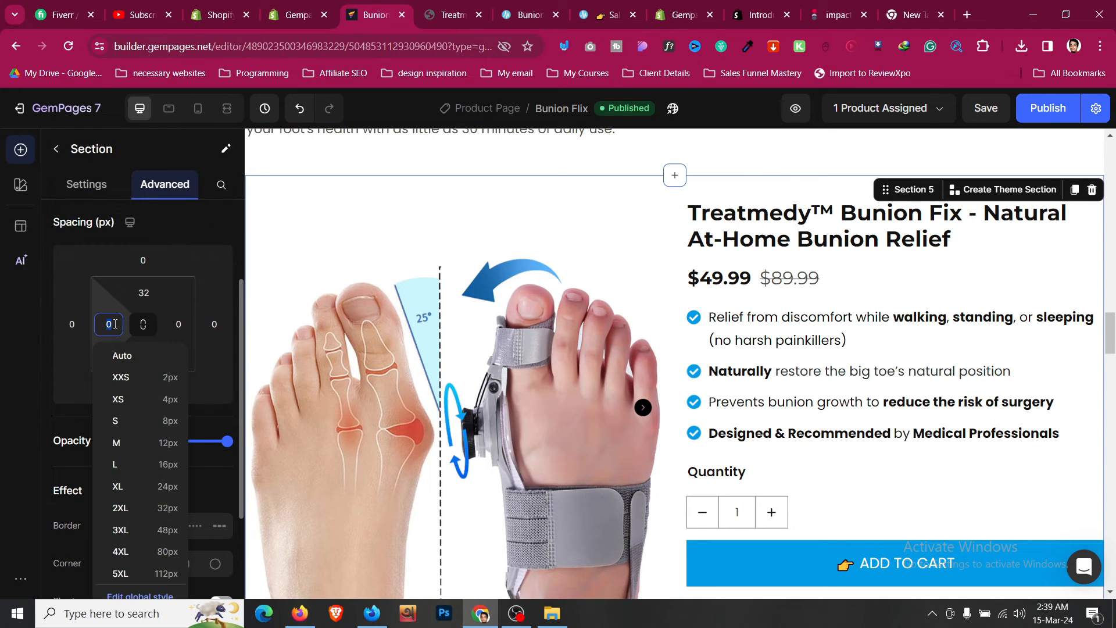
click(134, 486)
click(178, 324)
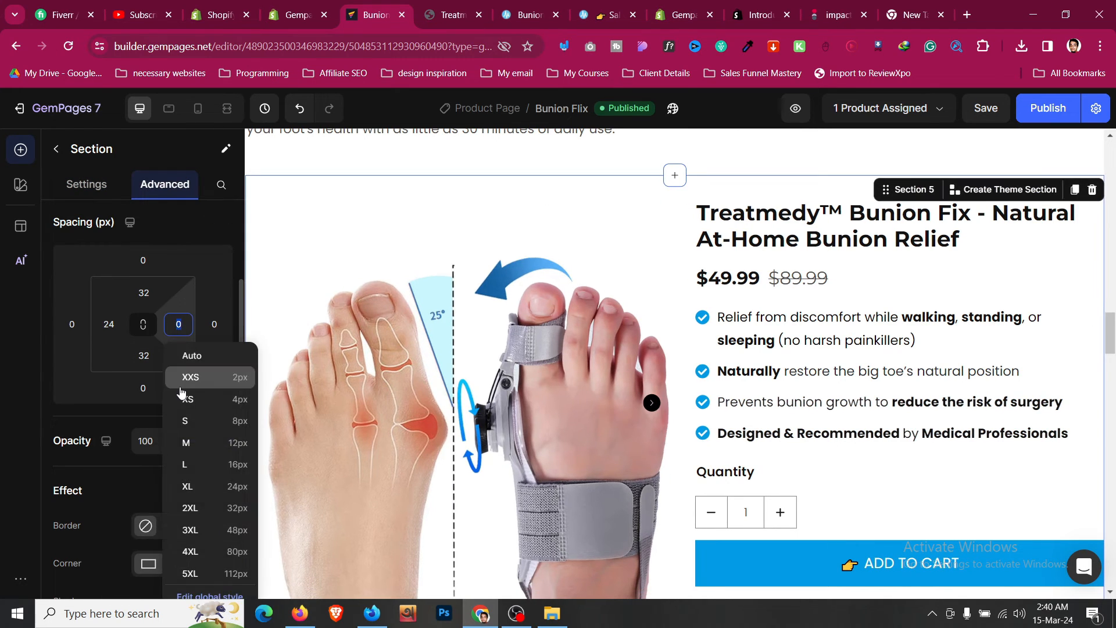
click(198, 486)
- Compare the padded product section with the live page and republish the page
scroll(606, 175, down, 3)
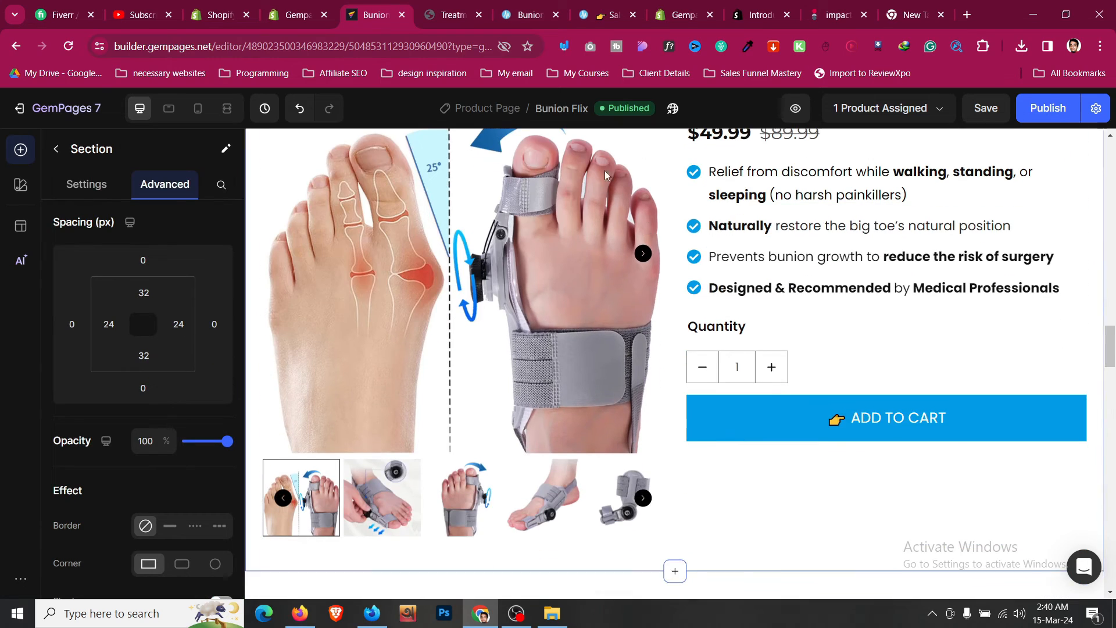
click(454, 7)
scroll(224, 379, up, 8)
scroll(111, 369, down, 10)
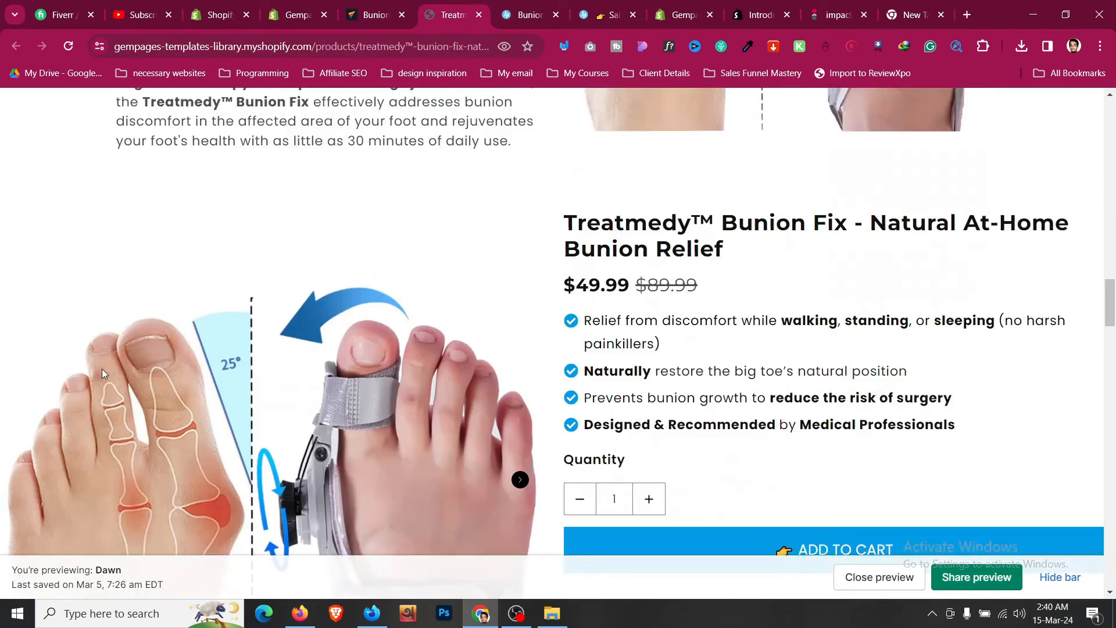
scroll(103, 373, down, 5)
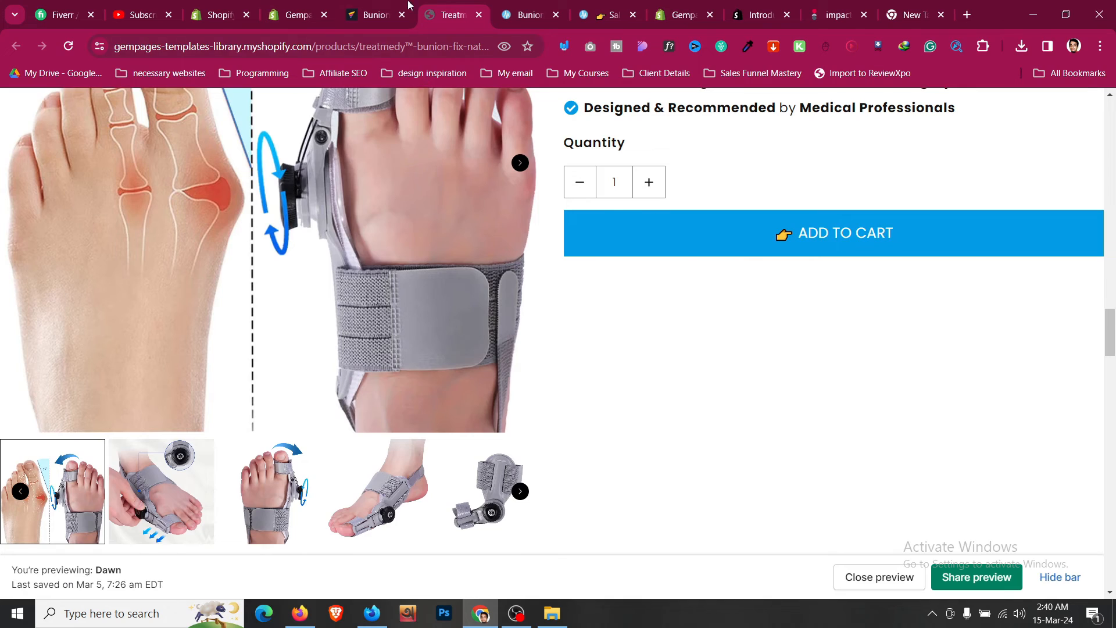
click(409, 6)
scroll(1016, 171, up, 3)
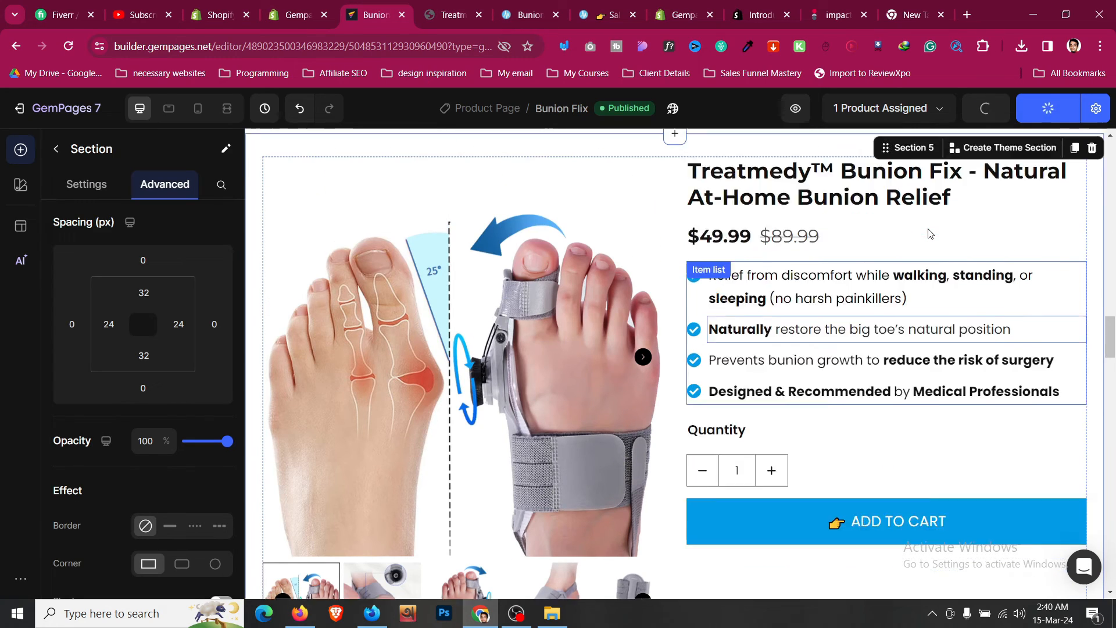
- Compare the top of the live page with the reference sales page
click(468, 7)
scroll(528, 189, down, 5)
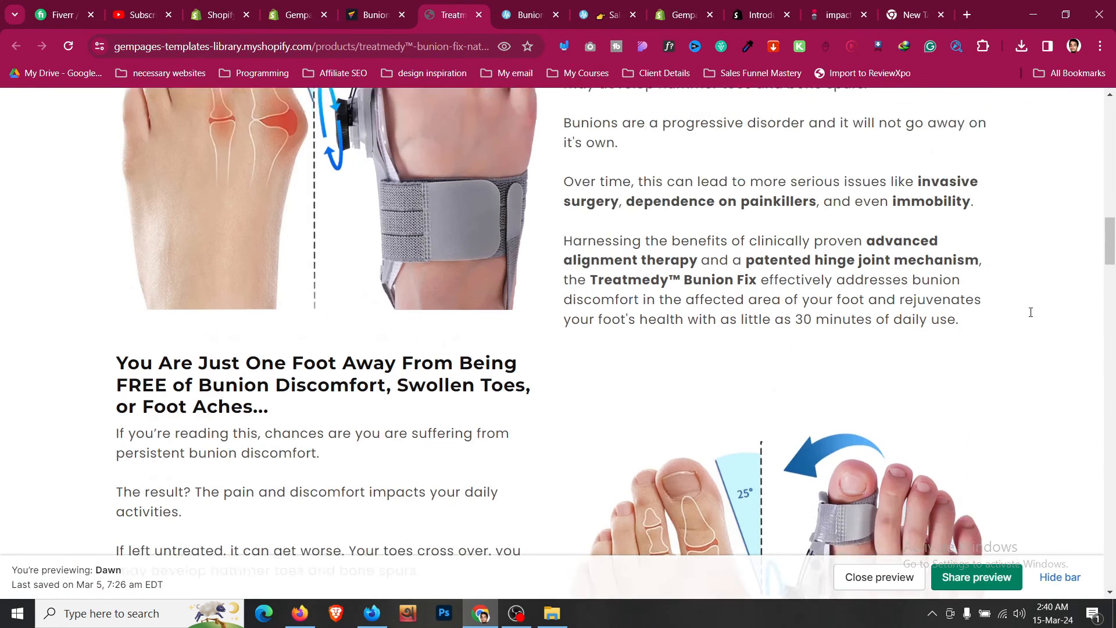
drag(1115, 254, 1110, 130)
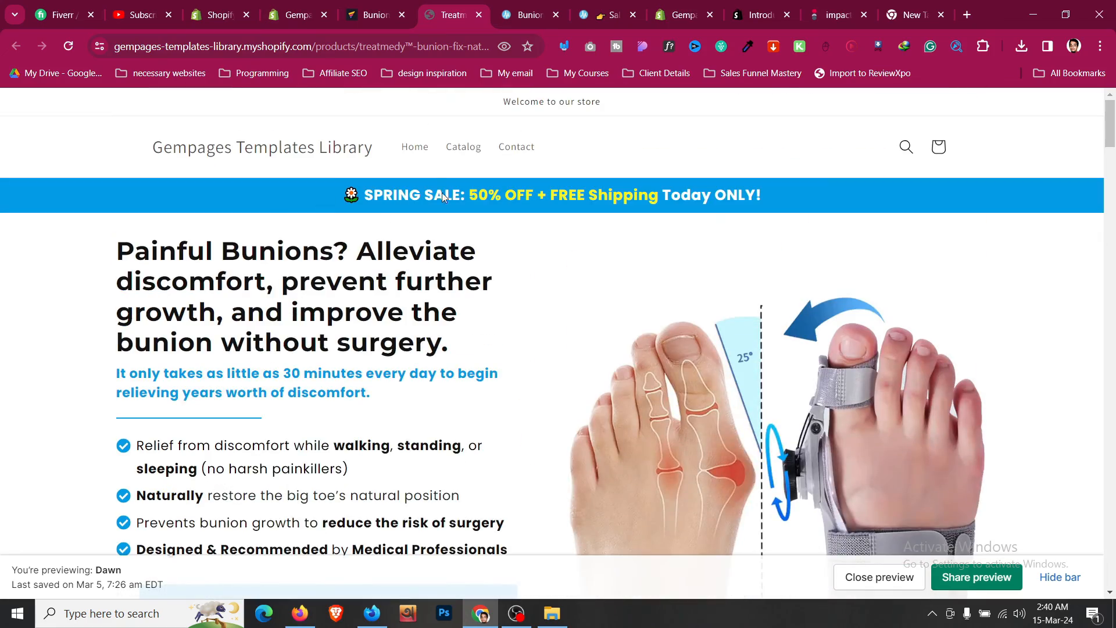
click(528, 5)
scroll(541, 237, up, 15)
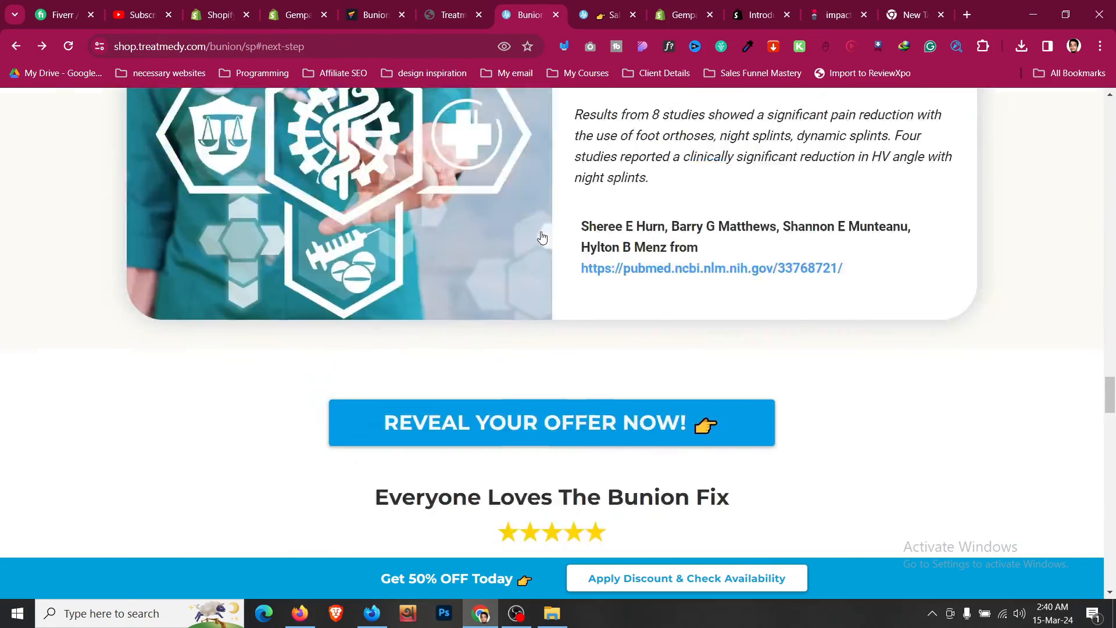
scroll(542, 237, up, 10)
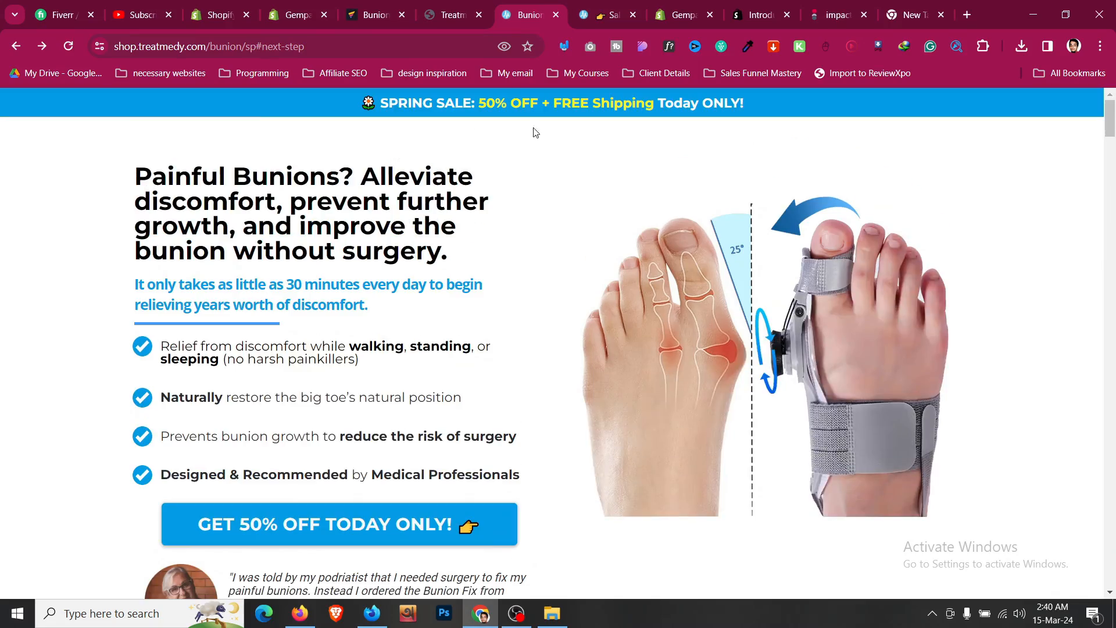
click(469, 3)
click(391, 3)
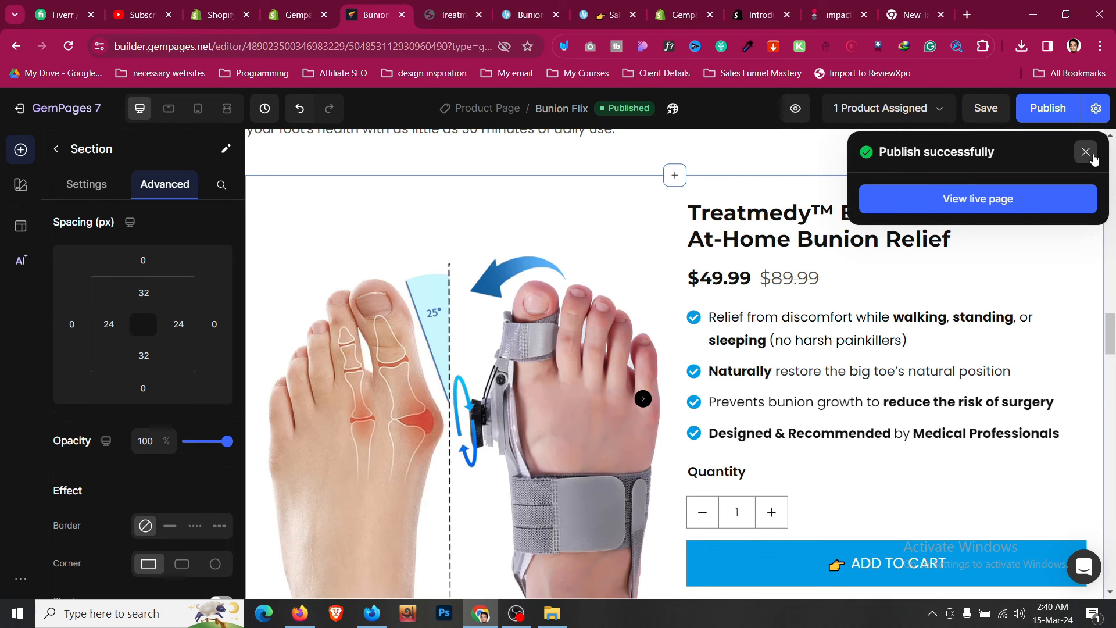
- Disable the Shopify theme header and footer in the page's publish settings and apply them
click(1087, 152)
click(1096, 108)
scroll(636, 416, down, 5)
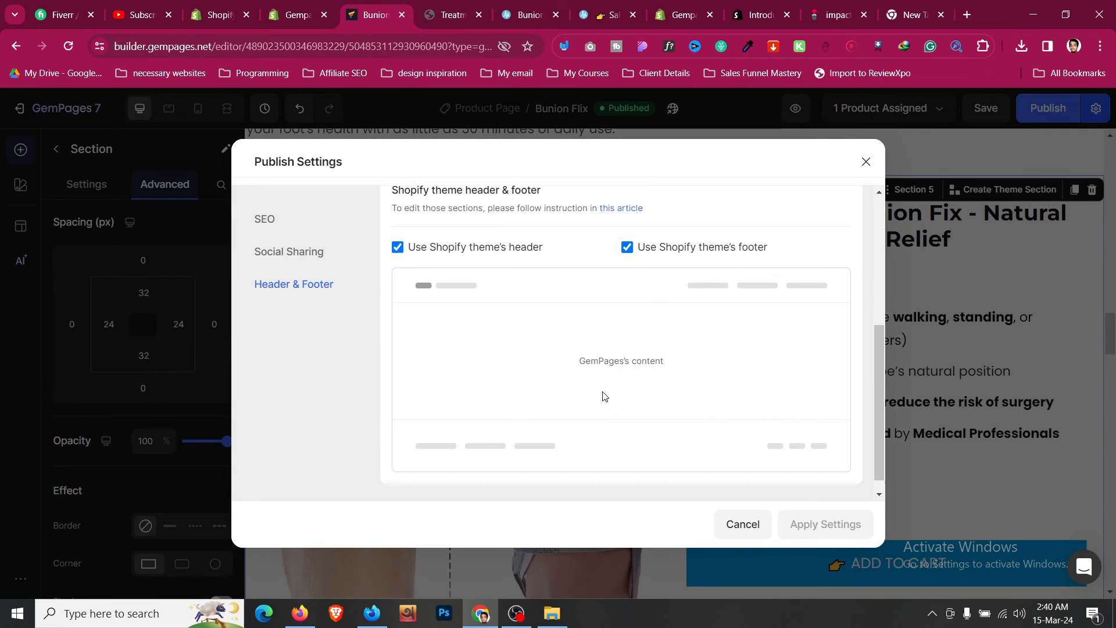
scroll(604, 396, up, 1)
click(398, 303)
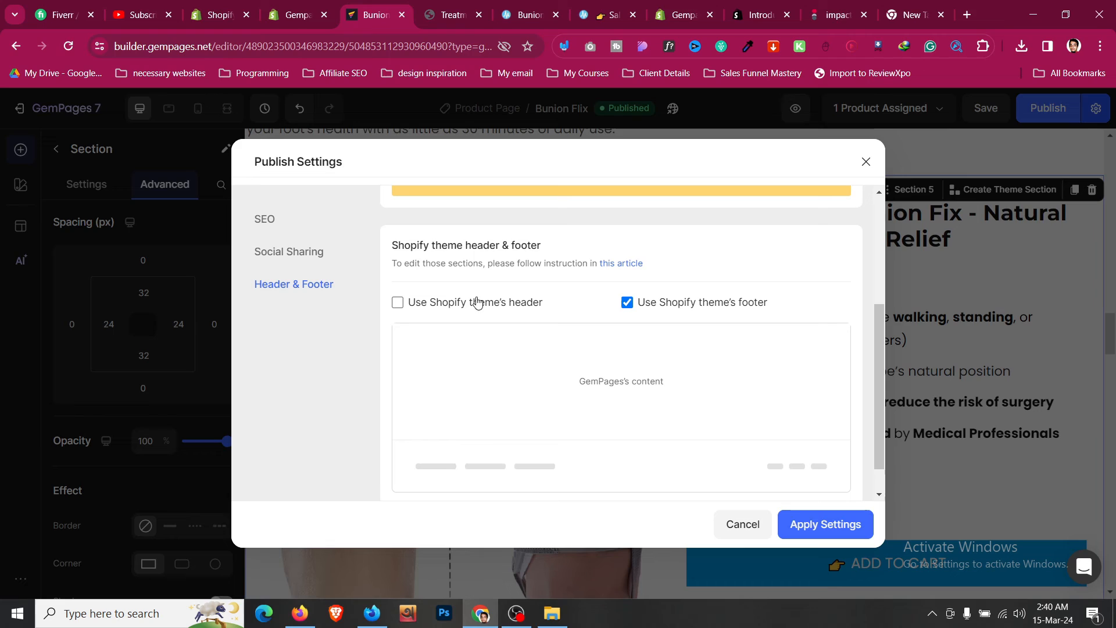
click(622, 302)
click(453, 14)
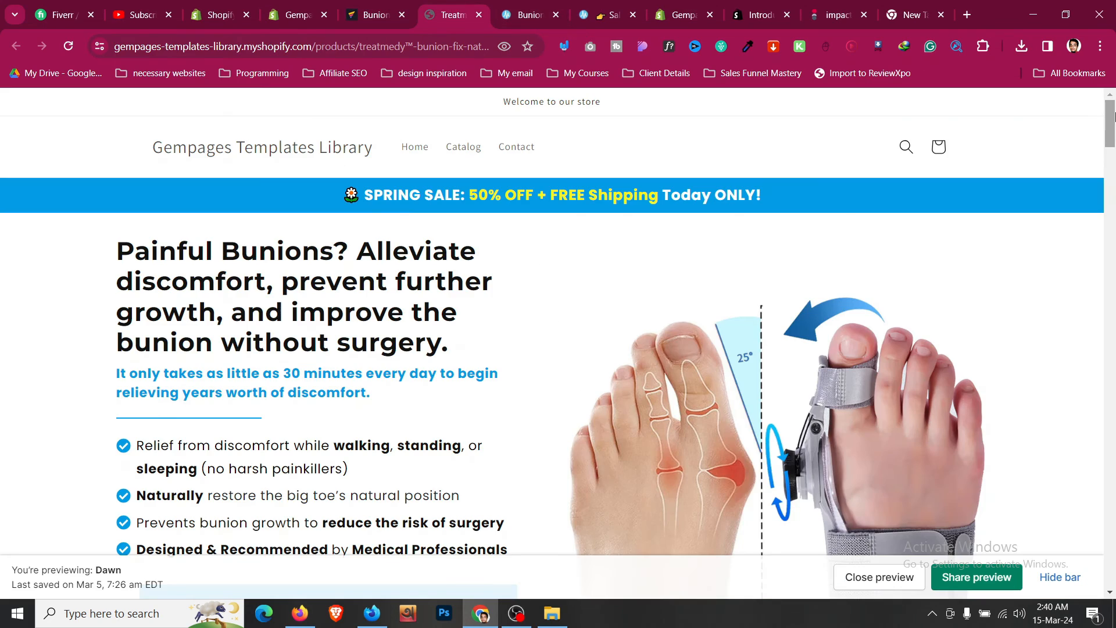
drag(1111, 142, 1113, 5)
click(394, 7)
click(847, 522)
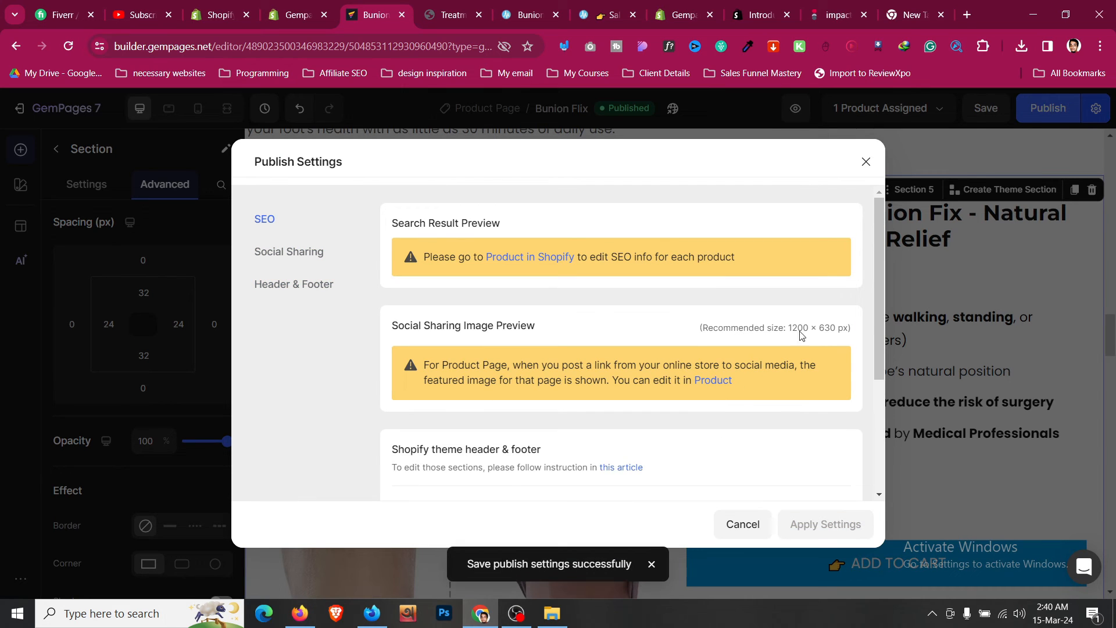
click(864, 164)
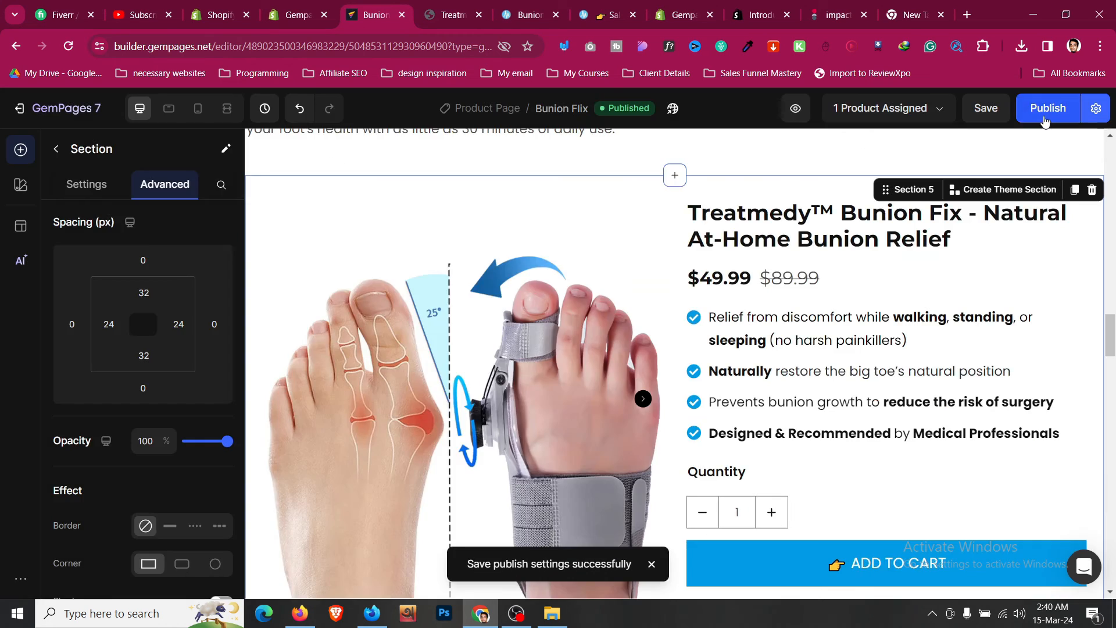
- Open the live page and scroll through it to check the layout
click(479, 16)
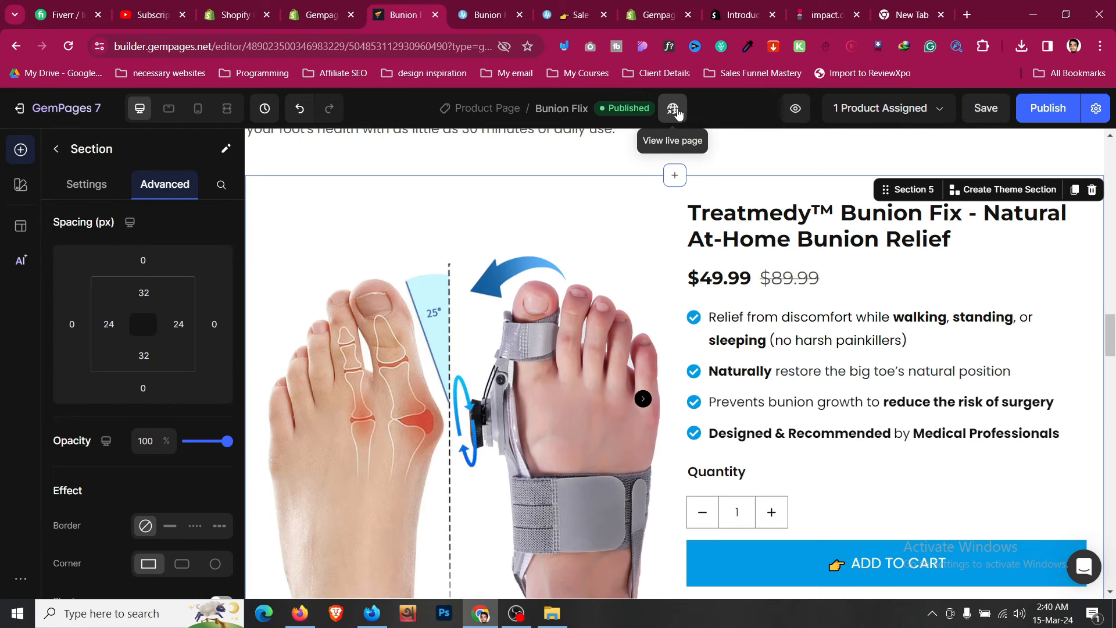
click(676, 111)
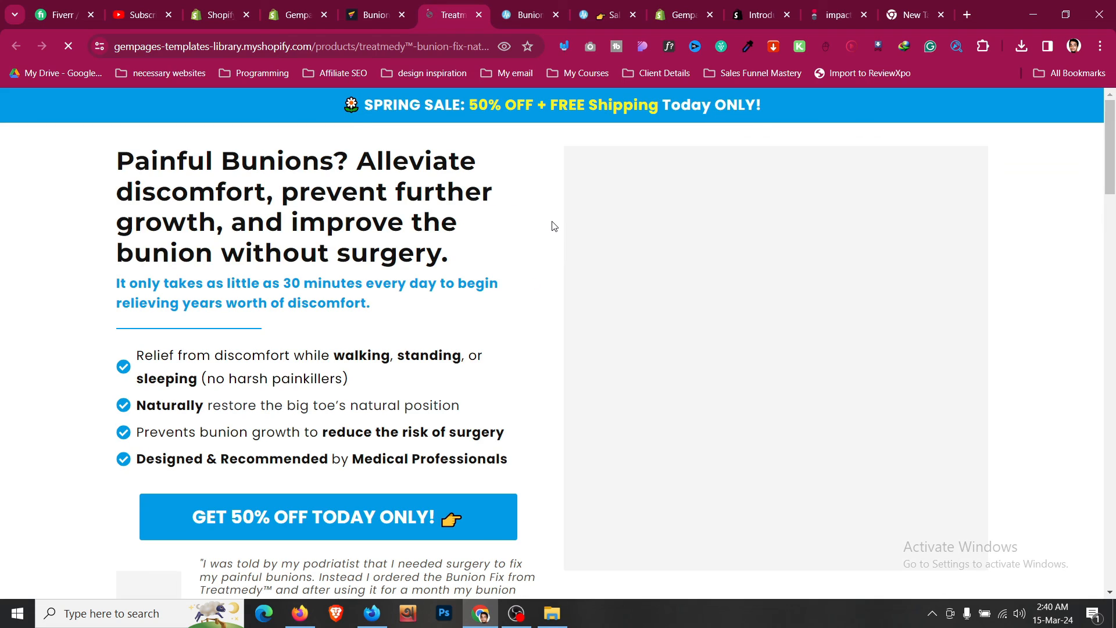
scroll(554, 226, down, 15)
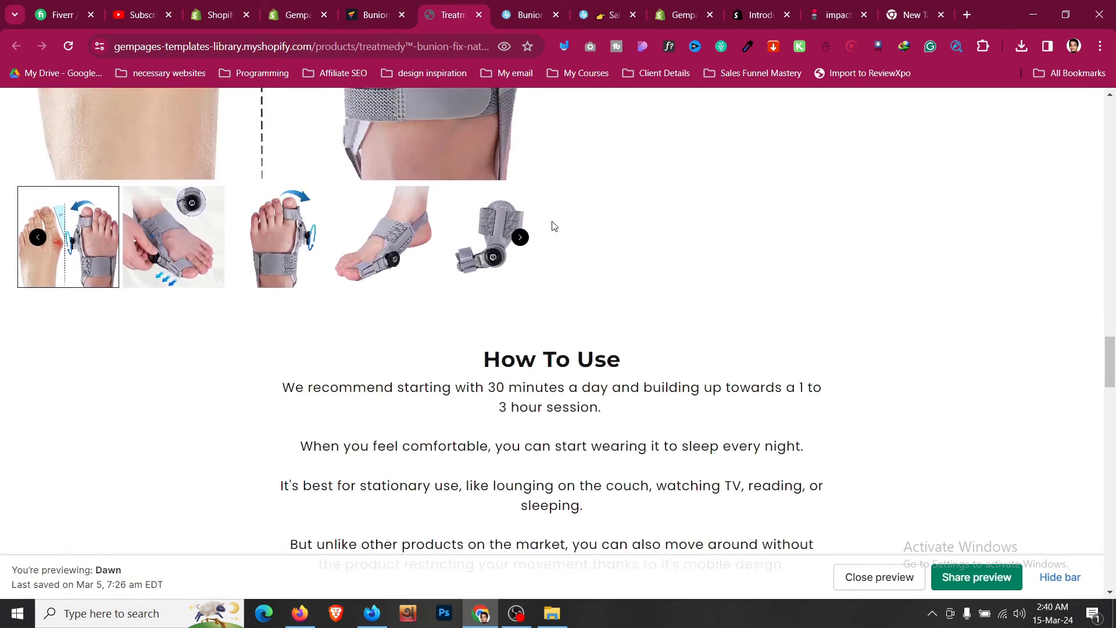
scroll(574, 285, up, 5)
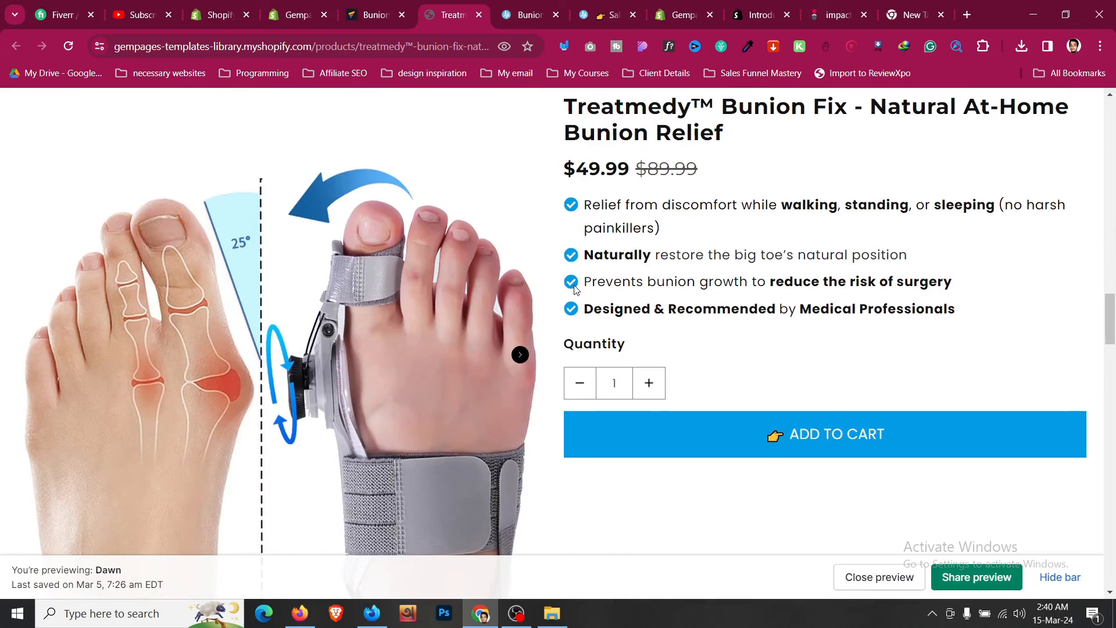
scroll(1090, 400, up, 15)
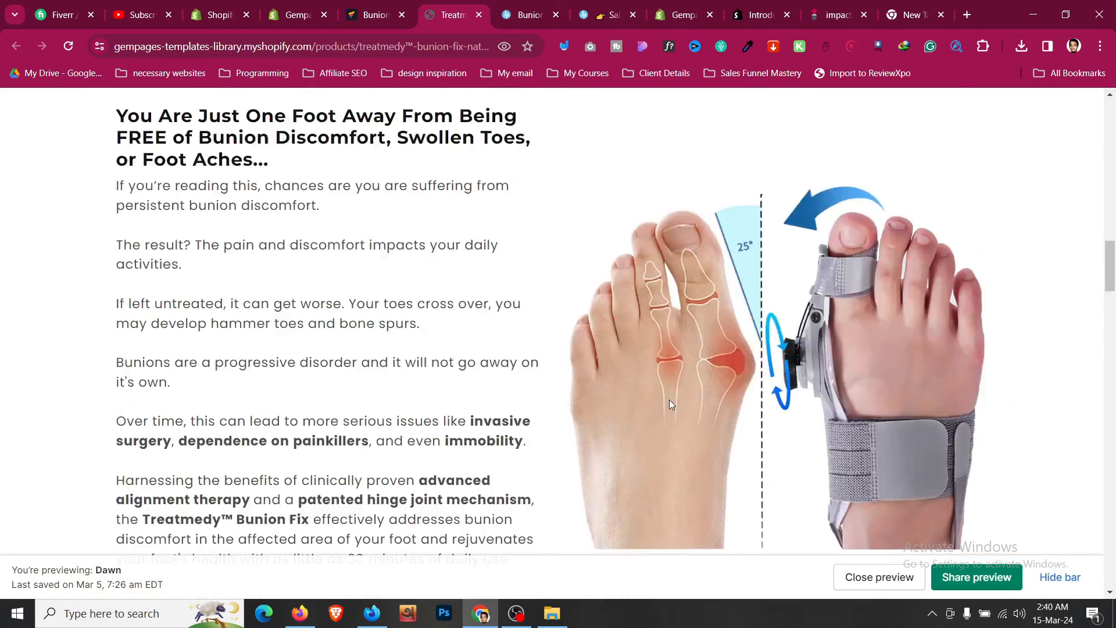
scroll(671, 405, up, 5)
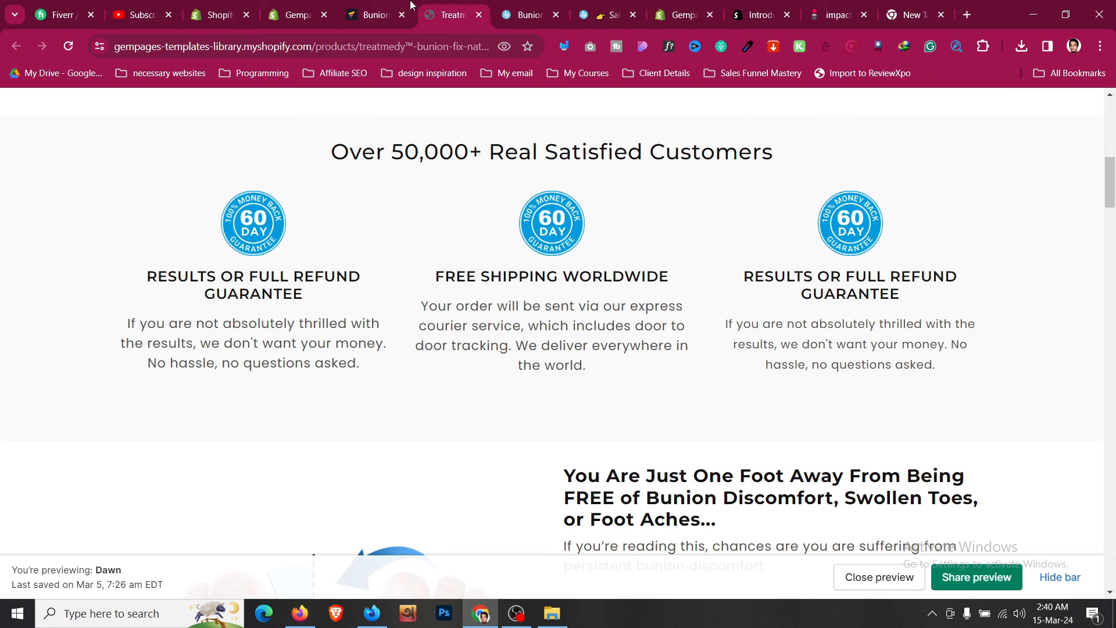
- Select the product element, turn off its full width, and publish the page
click(375, 13)
right_click(682, 208)
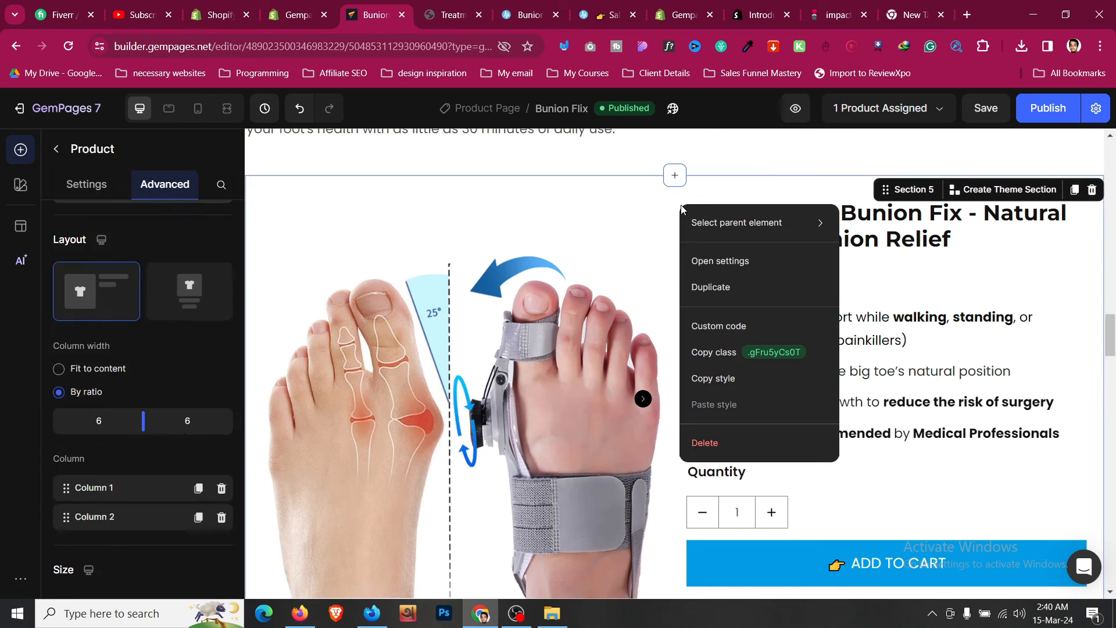
mouse_move(756, 223)
click(892, 249)
scroll(155, 425, down, 5)
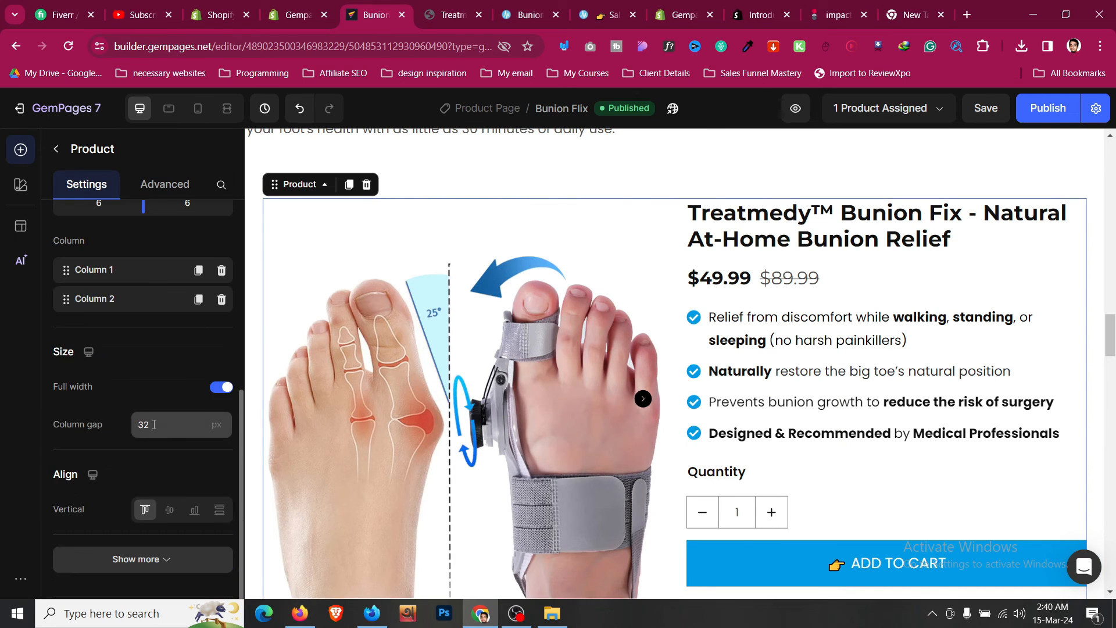
click(224, 348)
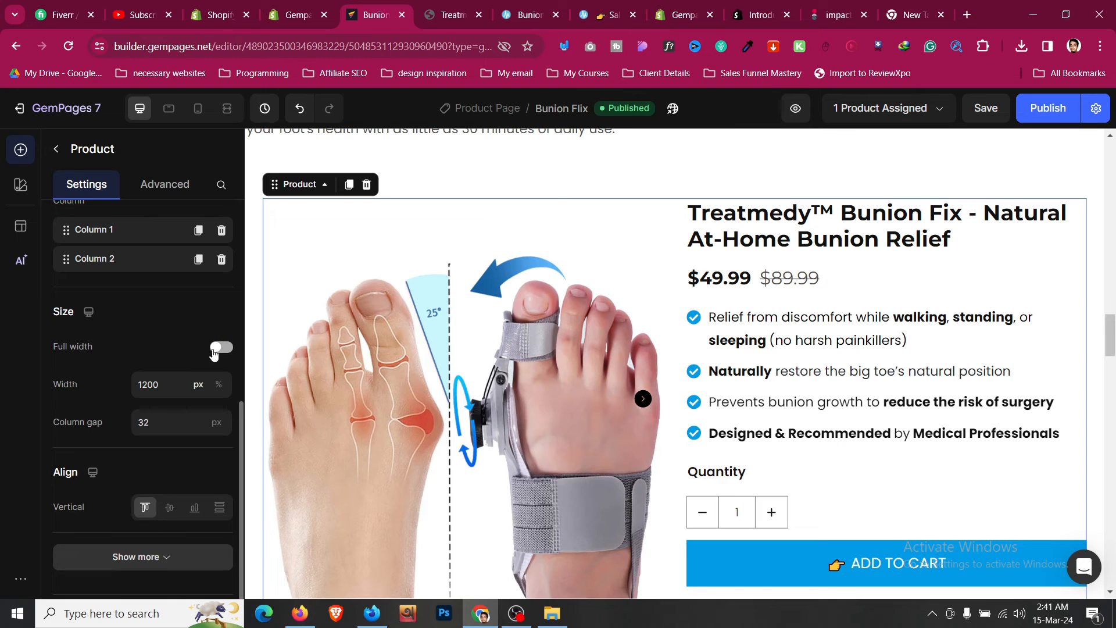
click(166, 383)
click(1045, 116)
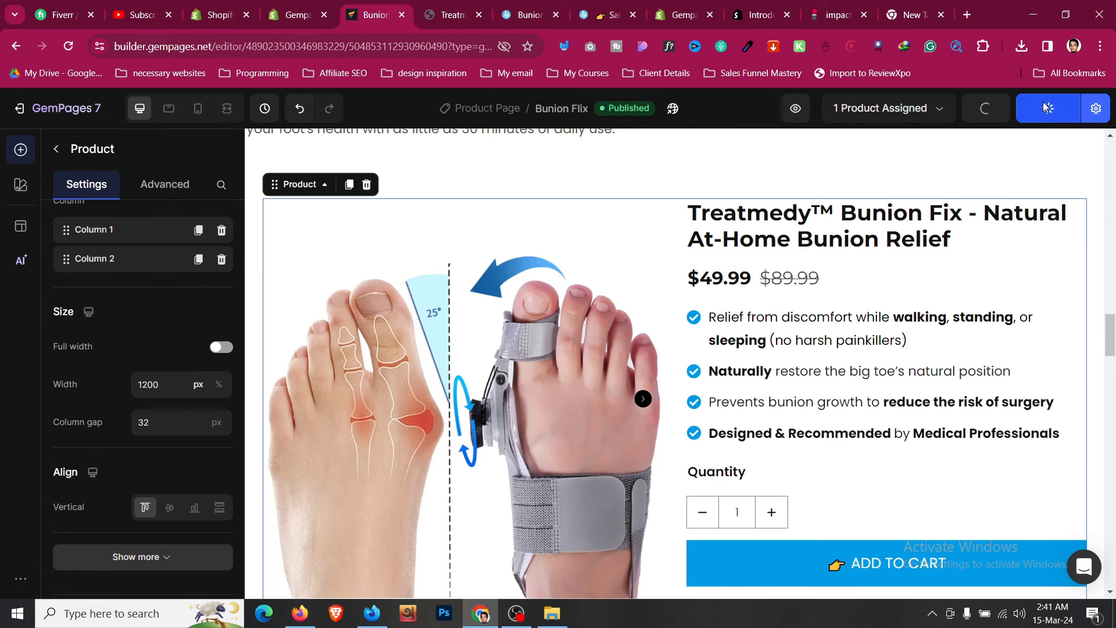
- Review the product section on the live page and publish the page again
scroll(438, 354, down, 1)
scroll(438, 354, down, 5)
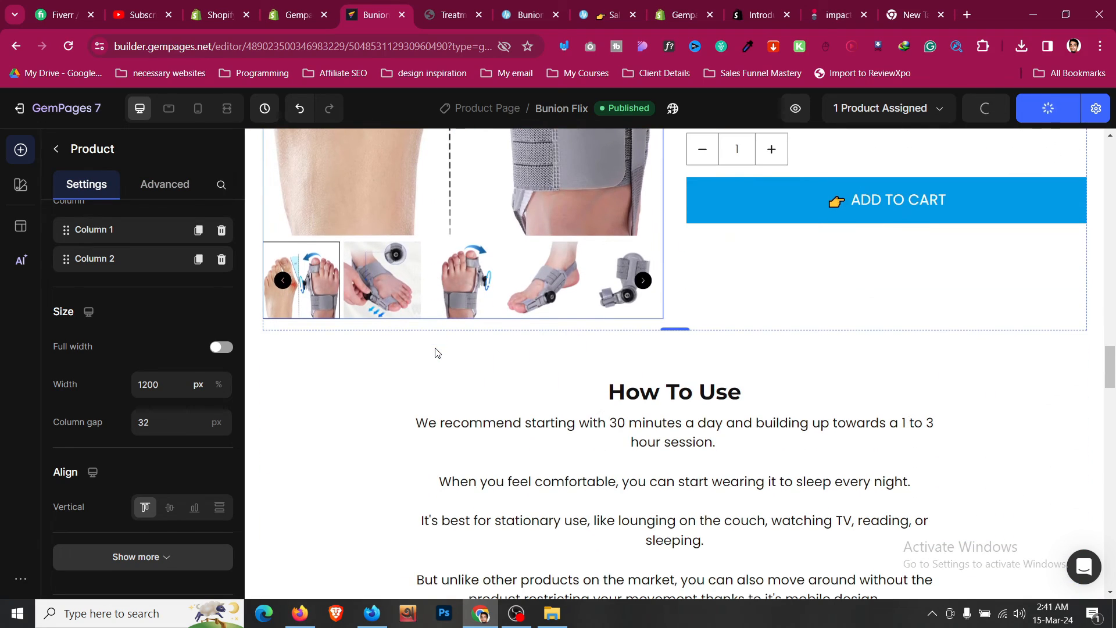
click(447, 15)
scroll(199, 324, up, 7)
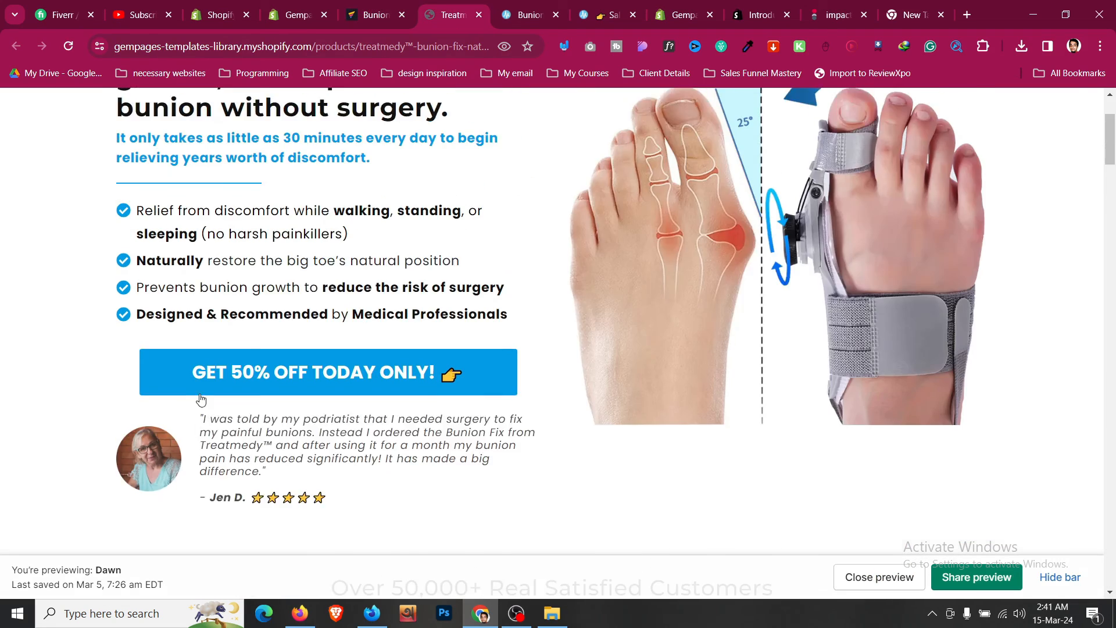
scroll(150, 417, down, 9)
scroll(149, 417, down, 14)
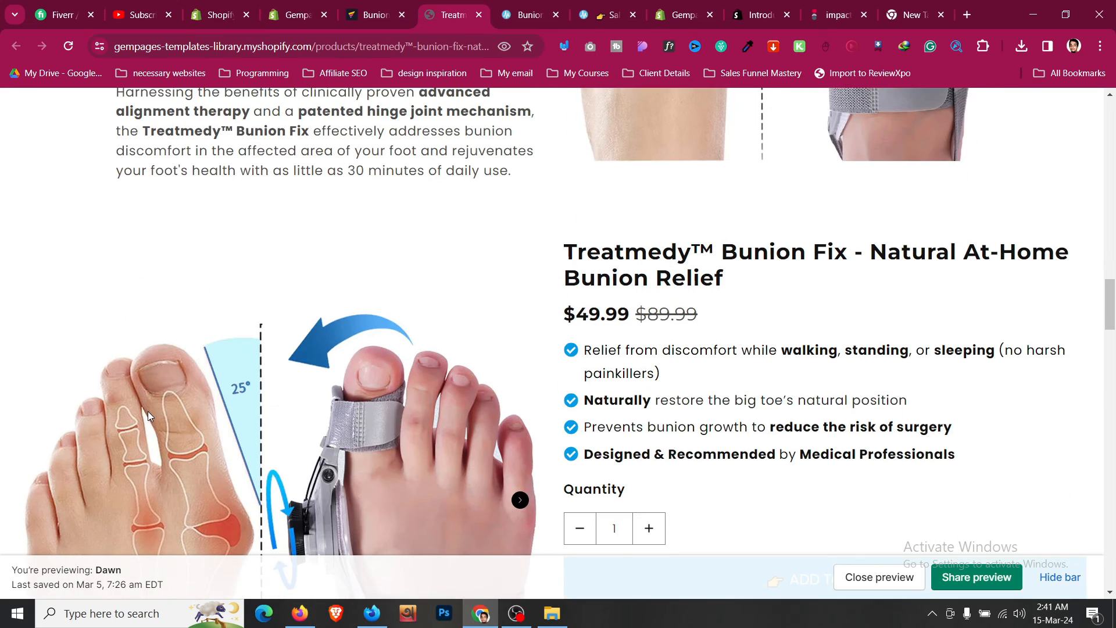
scroll(147, 411, up, 4)
click(364, 8)
click(1045, 117)
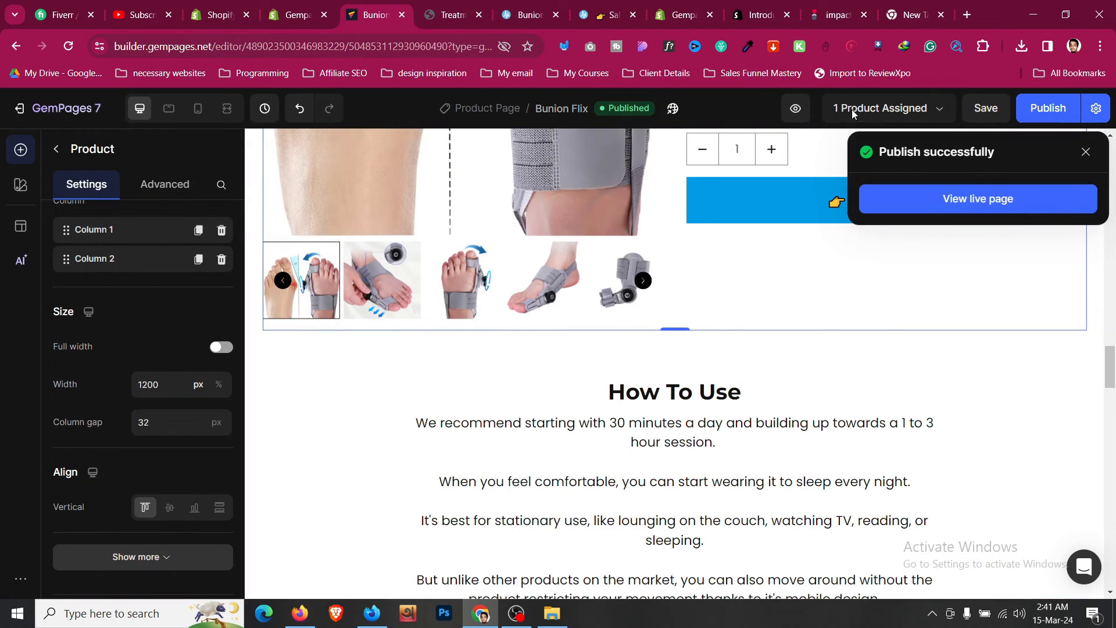
- Open the live page and scroll through the hero and product sections to check them
click(1014, 204)
scroll(167, 316, down, 20)
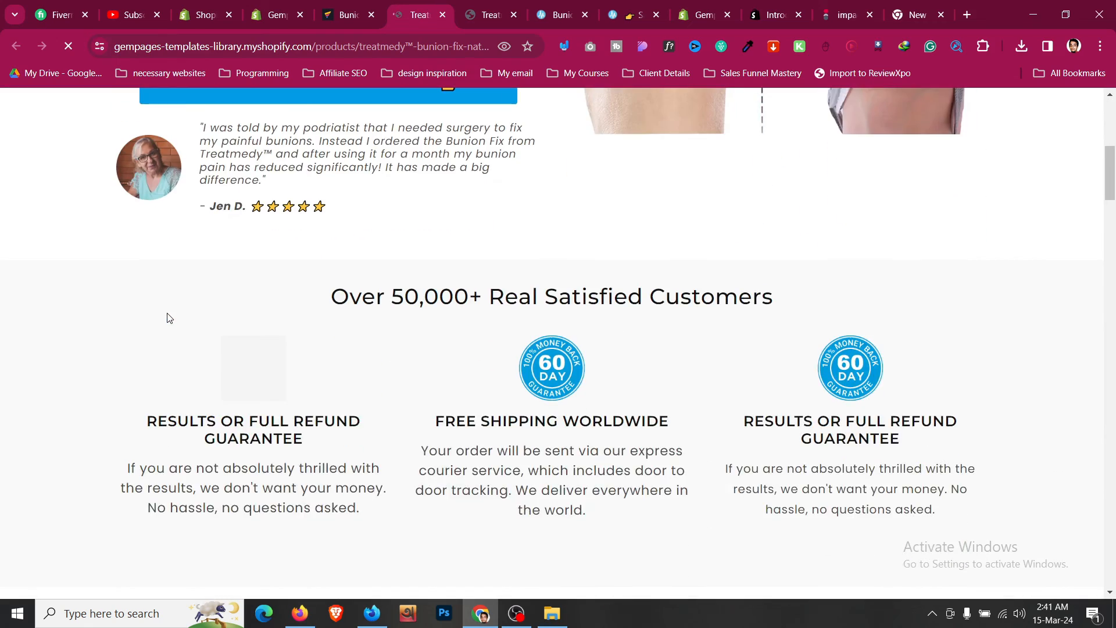
scroll(167, 317, down, 12)
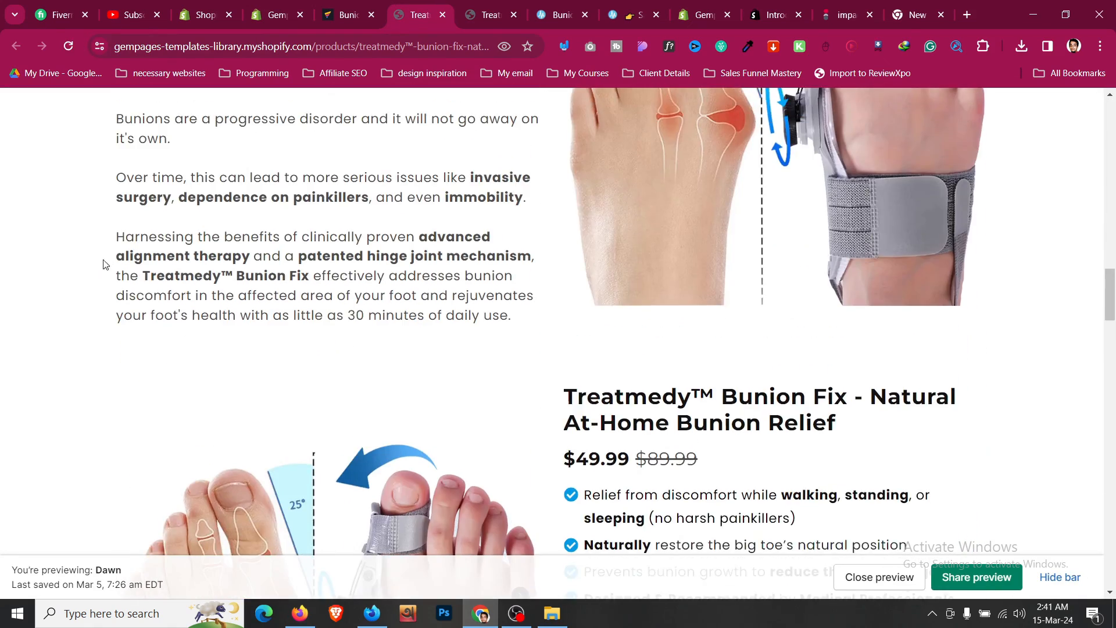
scroll(955, 335, up, 4)
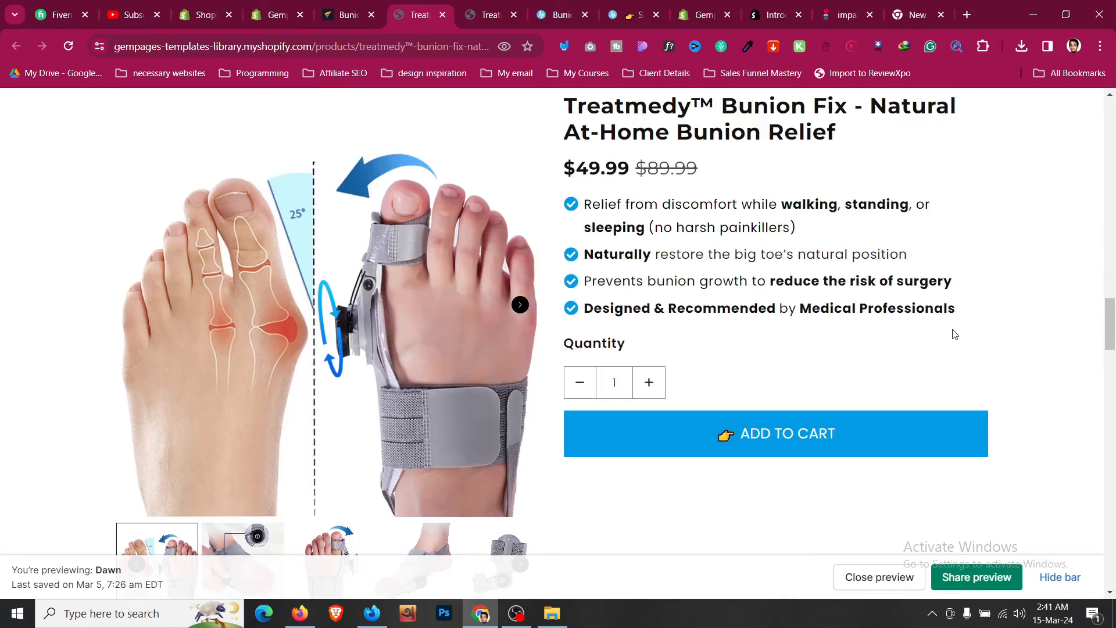
scroll(955, 335, up, 15)
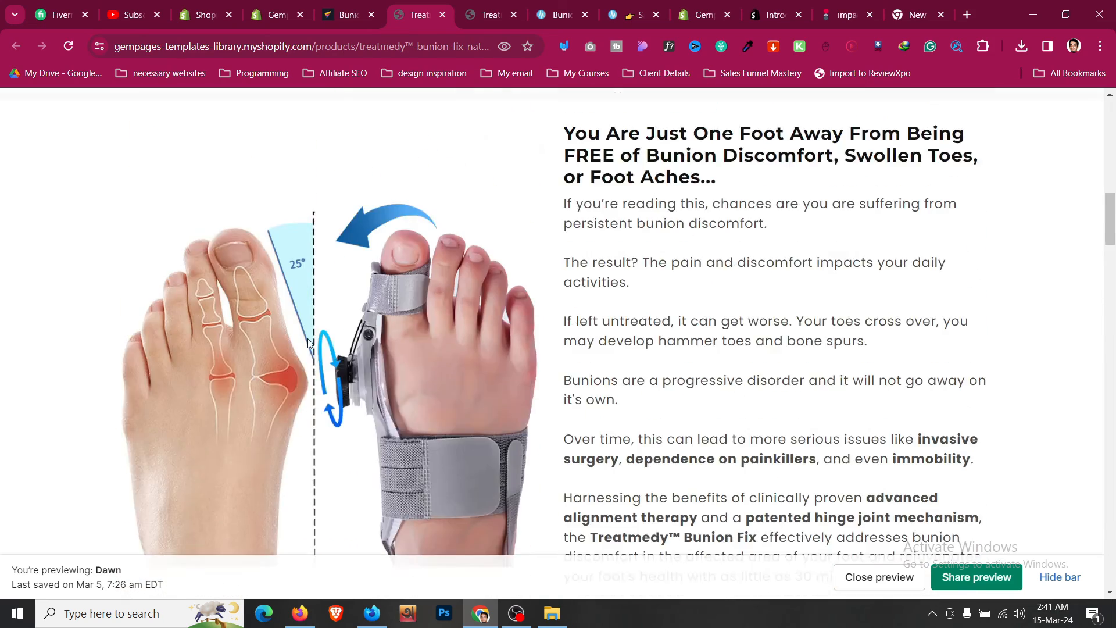
scroll(309, 343, up, 1)
scroll(384, 192, down, 2)
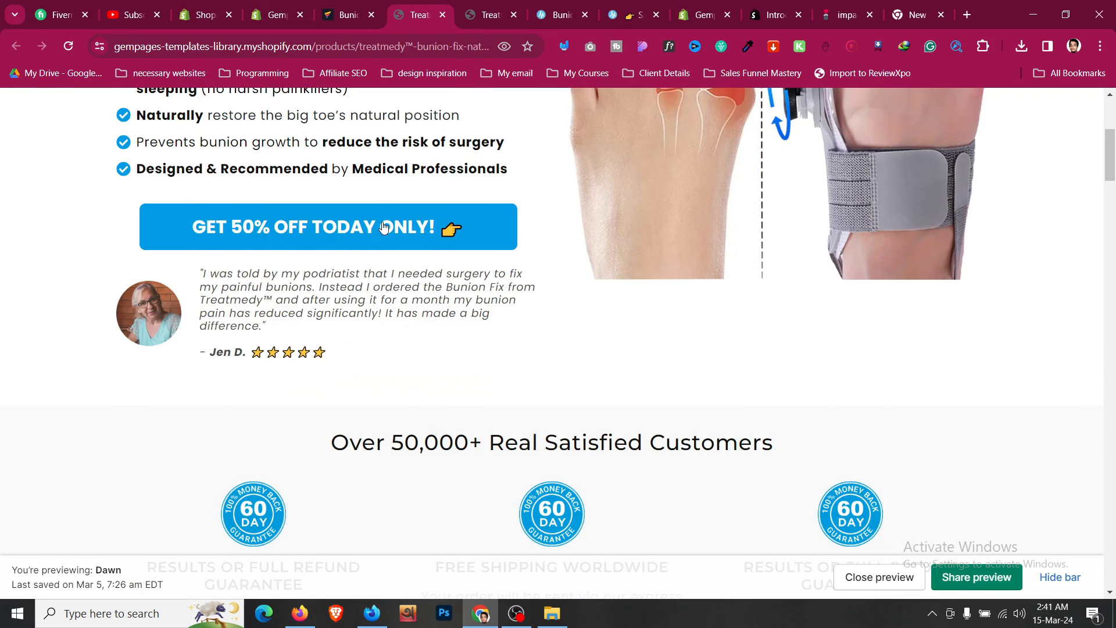
- Rename the product section as Section Dynamic Area
click(344, 8)
scroll(534, 375, up, 8)
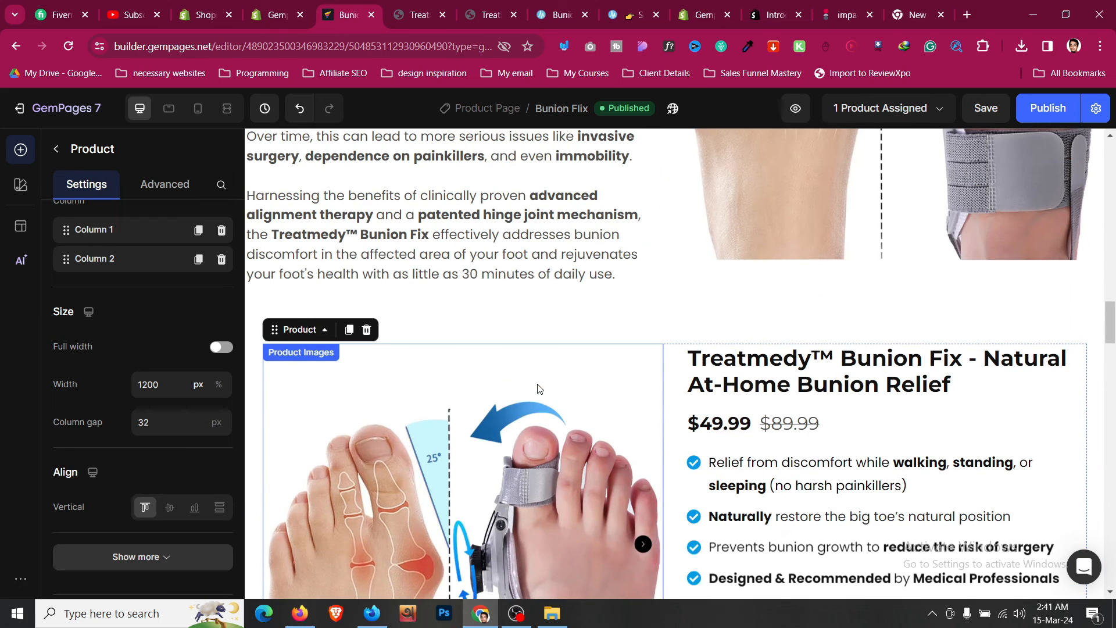
click(741, 333)
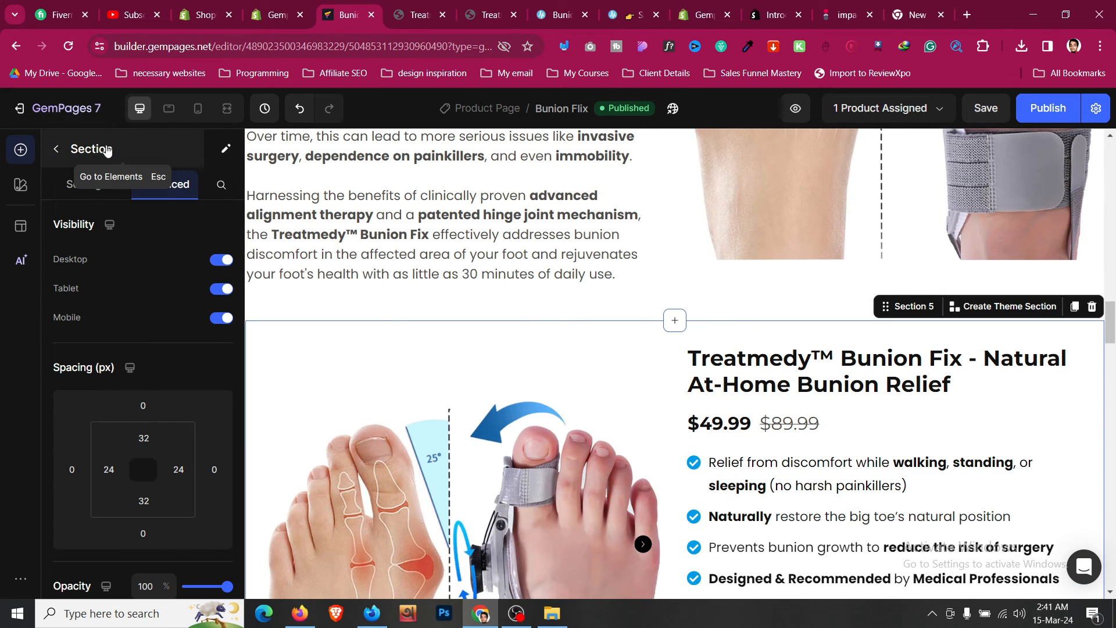
click(226, 149)
click(488, 344)
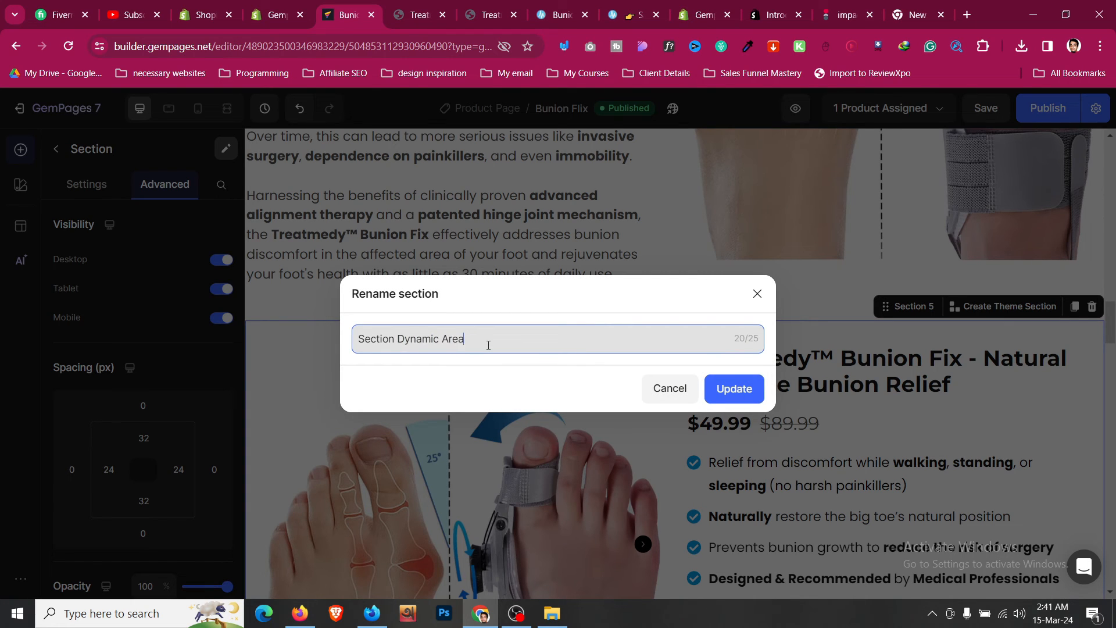
click(746, 388)
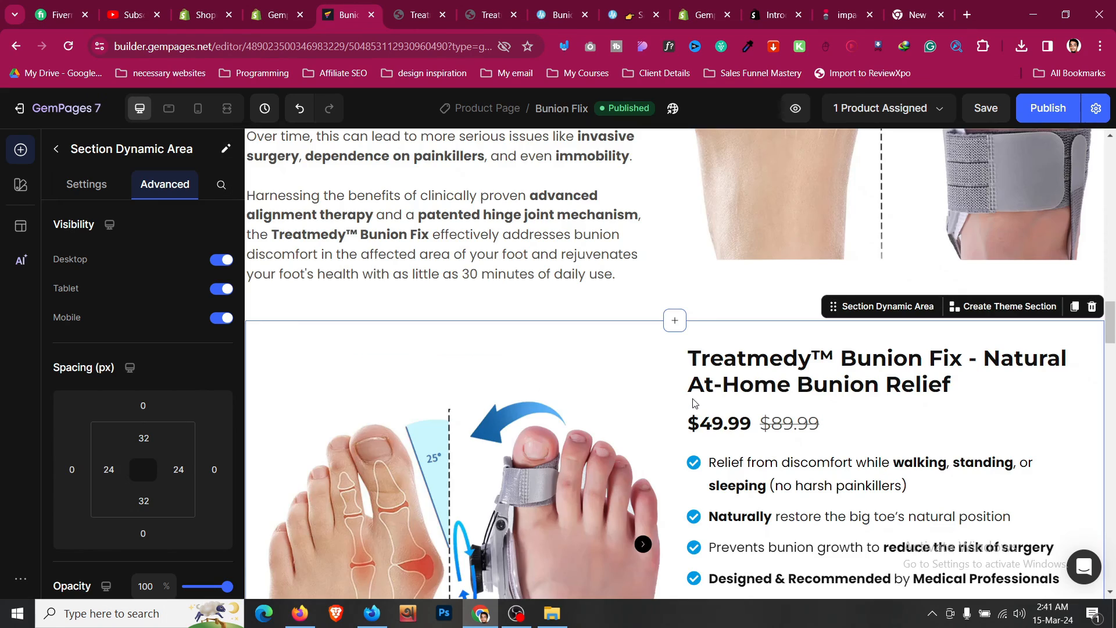
- Link the hero's GET 50% OFF TODAY ONLY! button to scroll to the Section Dynamic Area
scroll(642, 406, up, 15)
scroll(642, 406, down, 3)
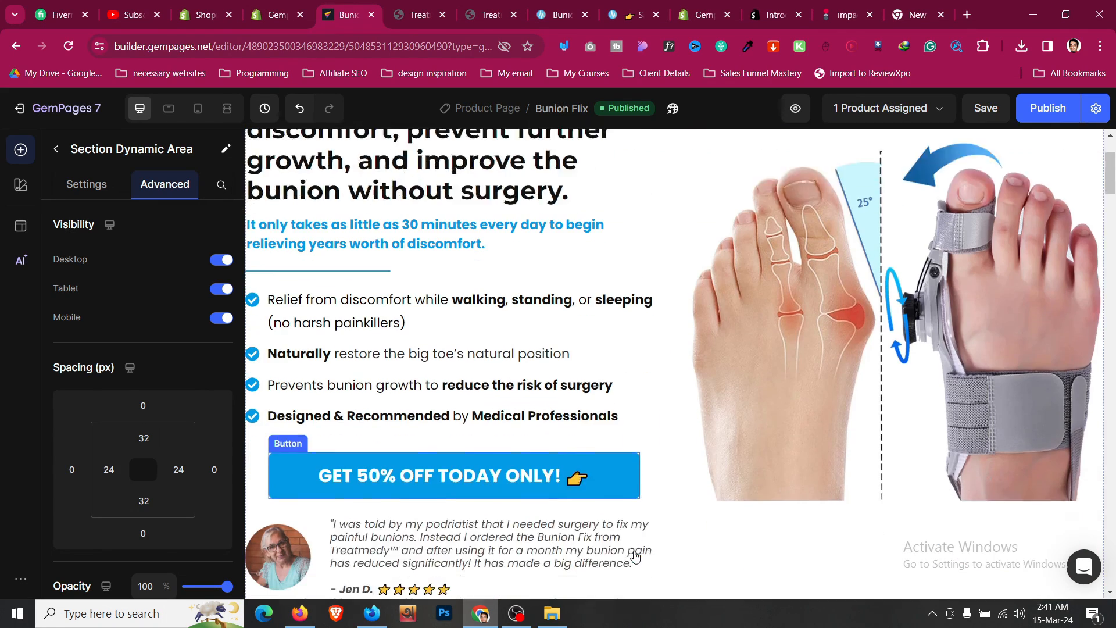
click(454, 394)
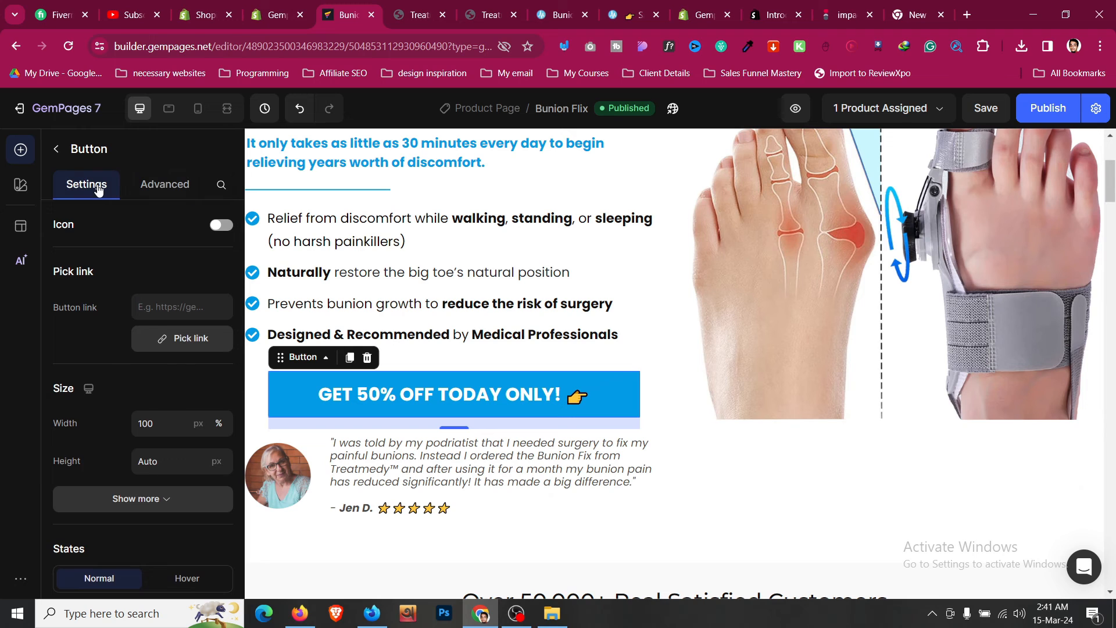
click(182, 348)
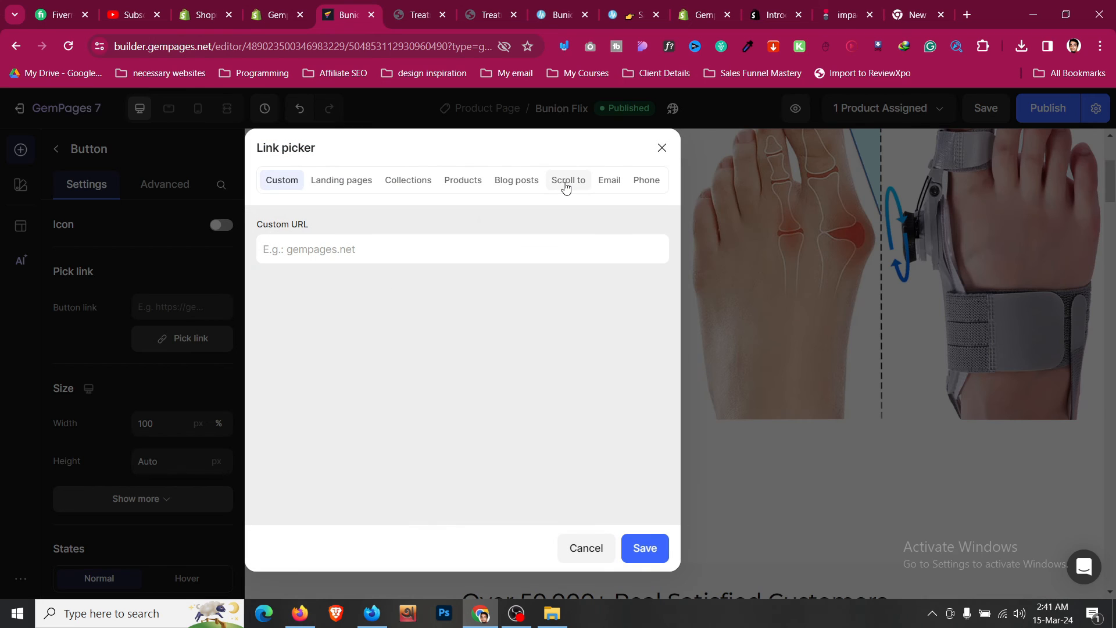
click(566, 182)
scroll(494, 329, down, 3)
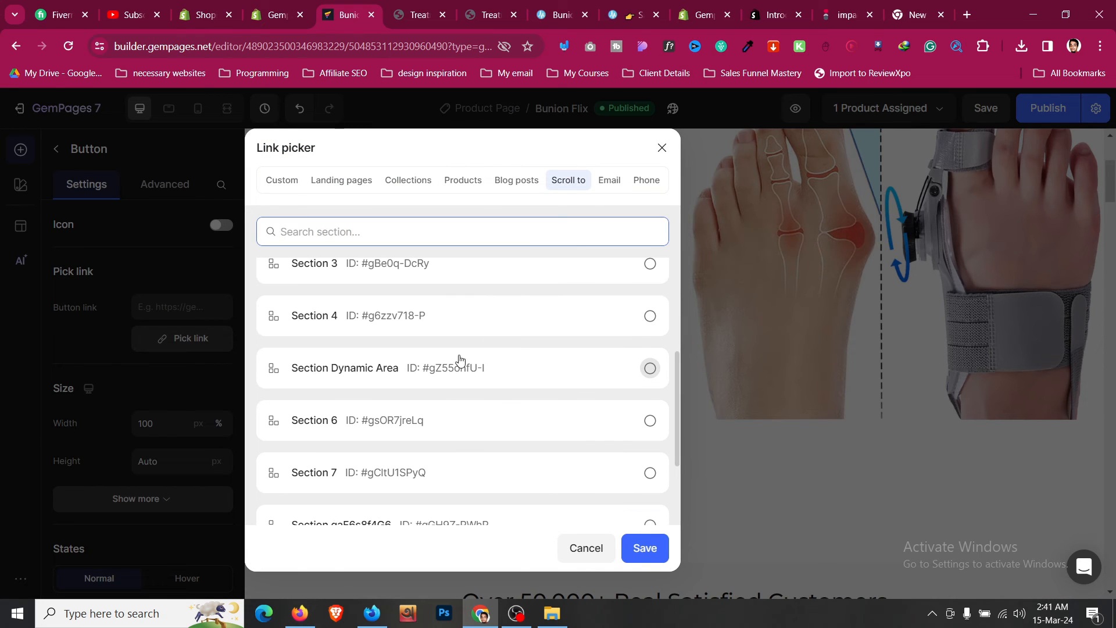
click(381, 379)
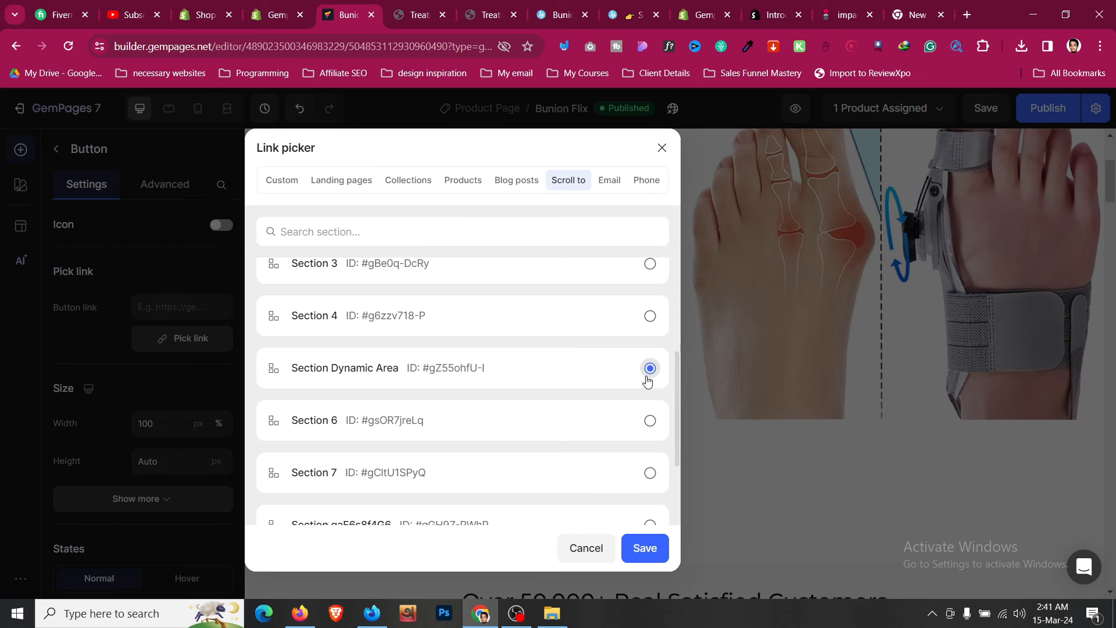
click(648, 549)
- Link the lower GET 50% OFF TODAY ONLY! button to scroll to the Section Dynamic Area too
scroll(643, 399, down, 10)
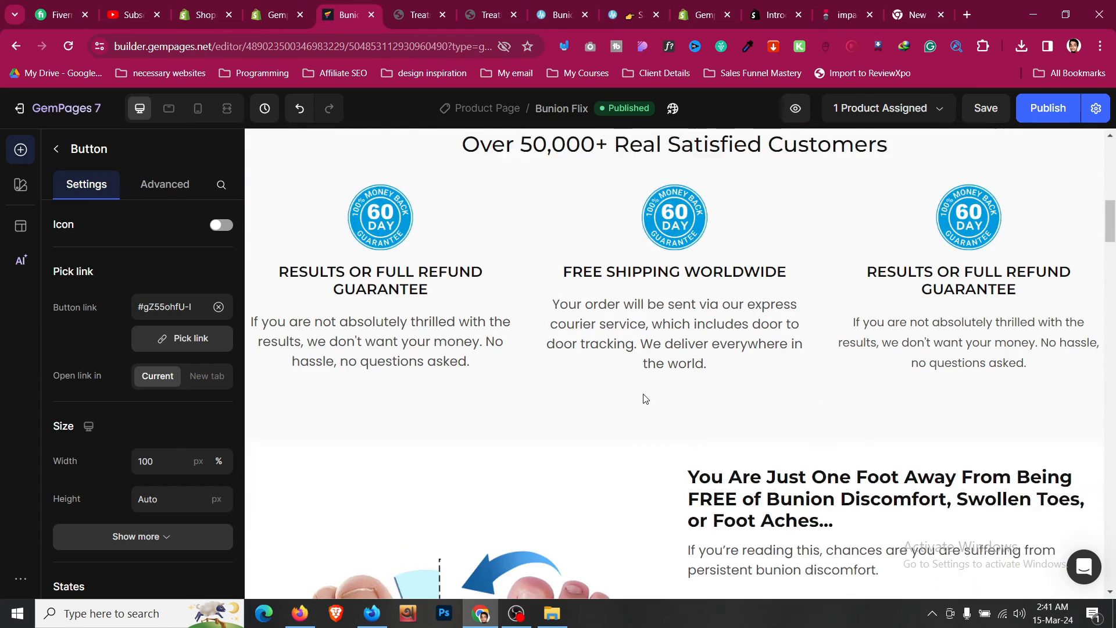
scroll(643, 393, down, 20)
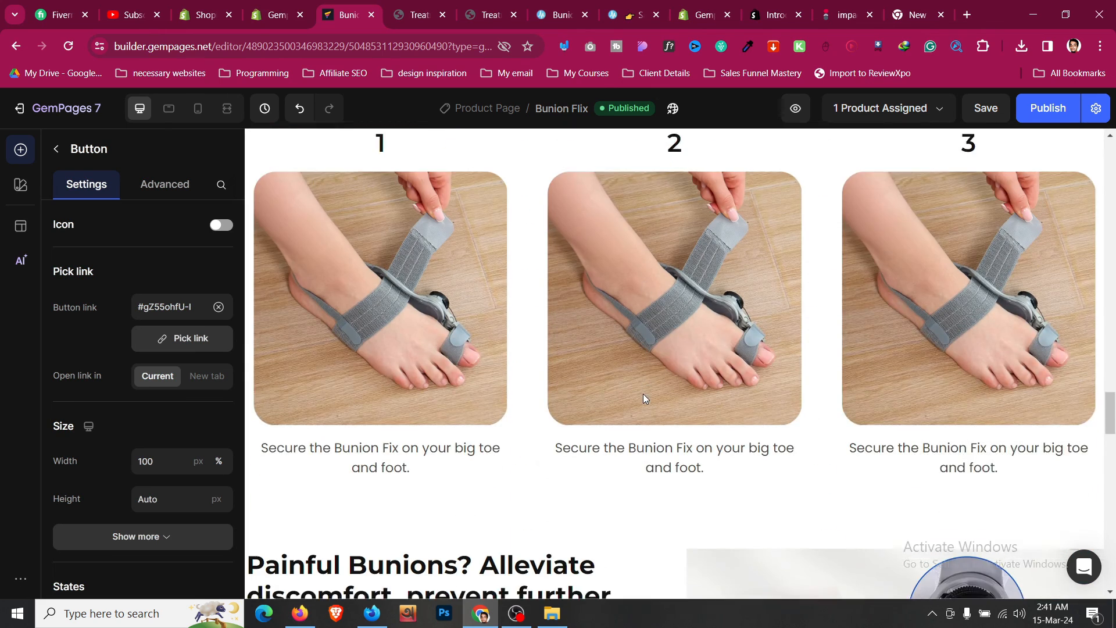
scroll(643, 393, down, 8)
click(500, 445)
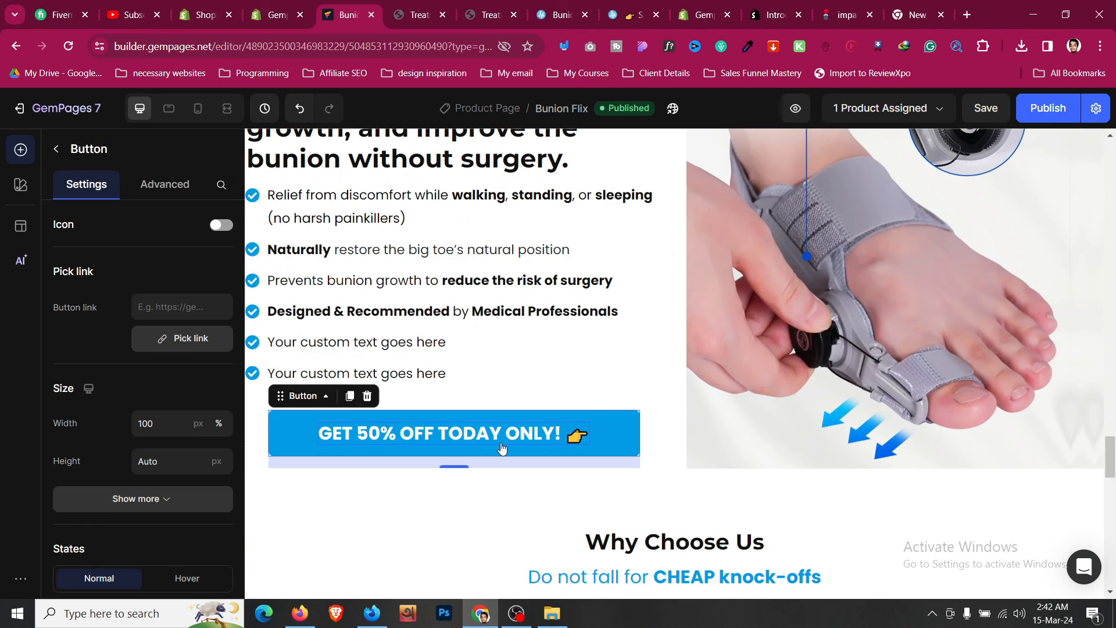
click(209, 343)
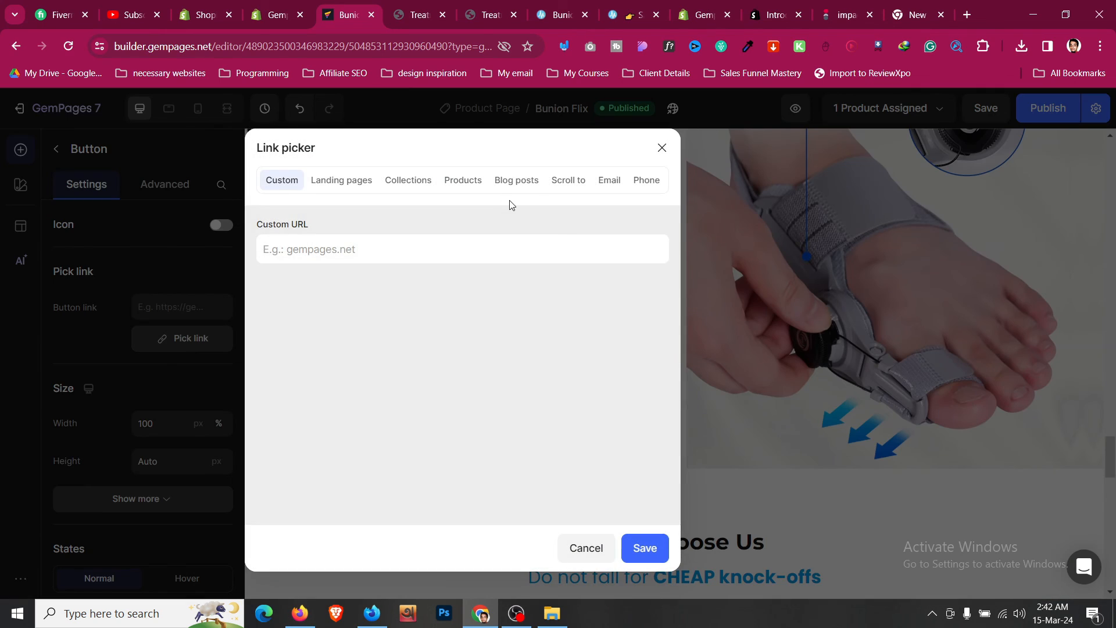
click(569, 181)
scroll(473, 299, down, 5)
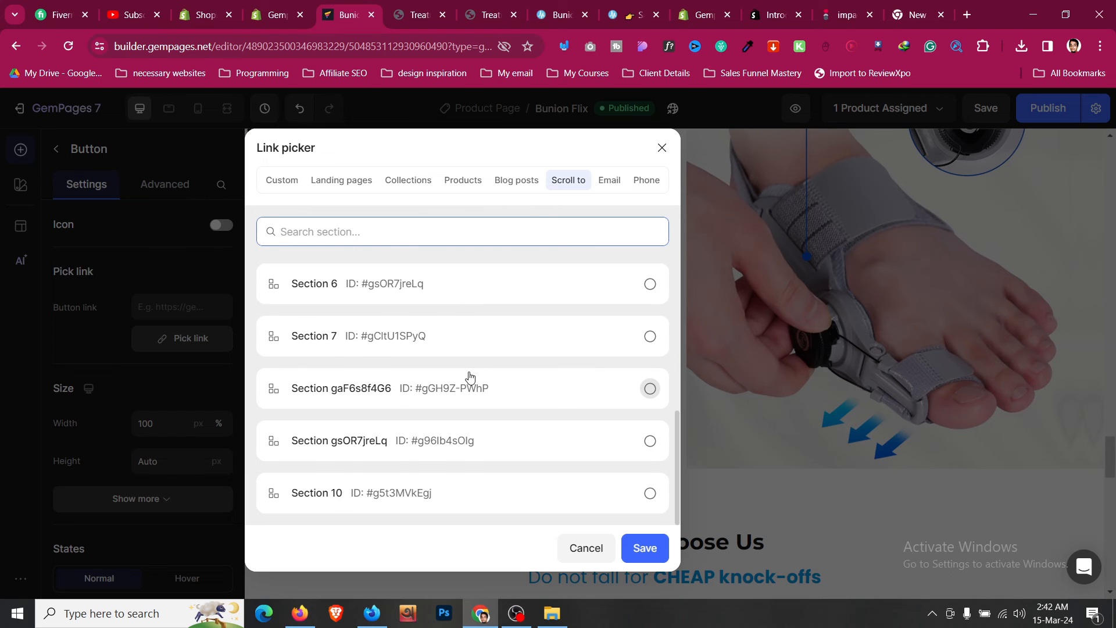
scroll(470, 376, up, 2)
click(459, 304)
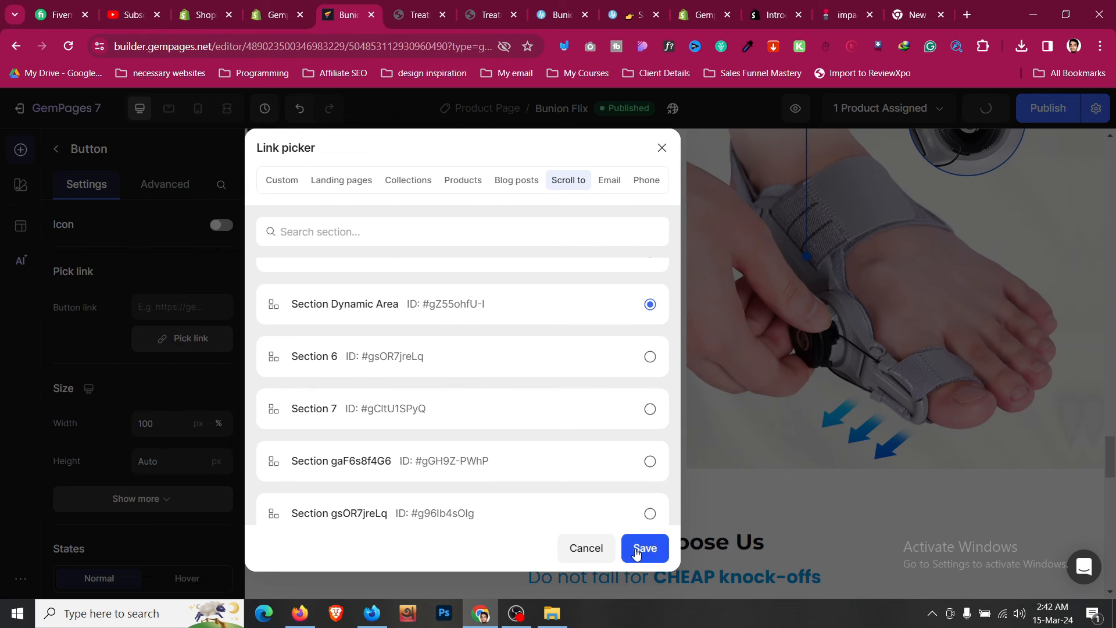
click(637, 553)
- Publish the page with the updated button links
scroll(727, 479, down, 15)
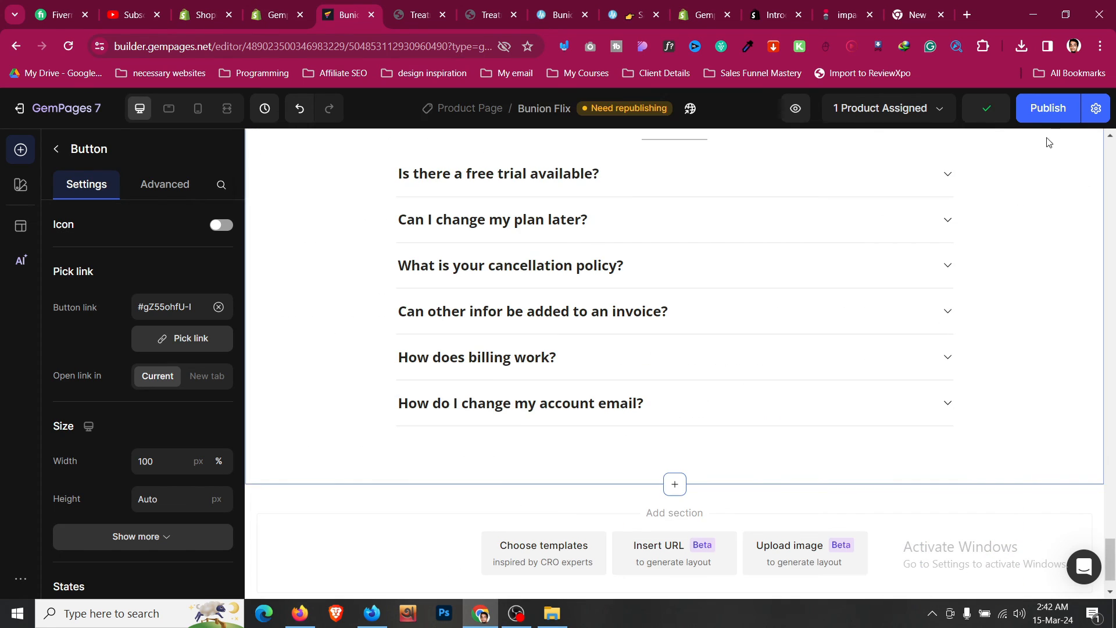
click(1048, 114)
scroll(735, 286, up, 5)
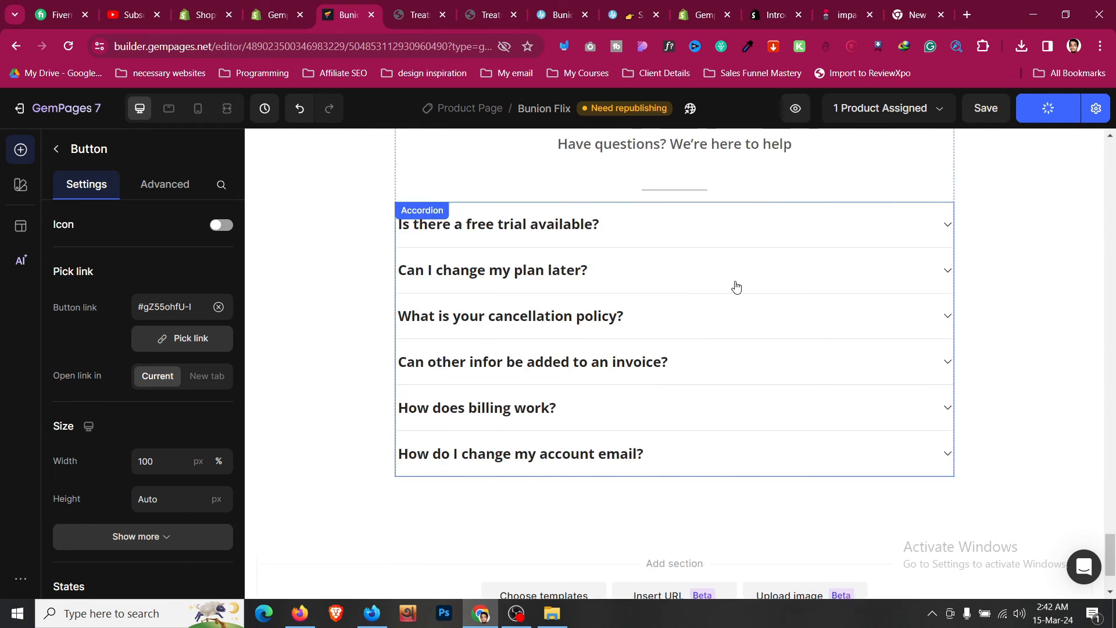
- Close the outdated live-page tab and open the newly published live page
key(ctrl+Tab)
scroll(265, 285, down, 5)
scroll(264, 285, up, 2)
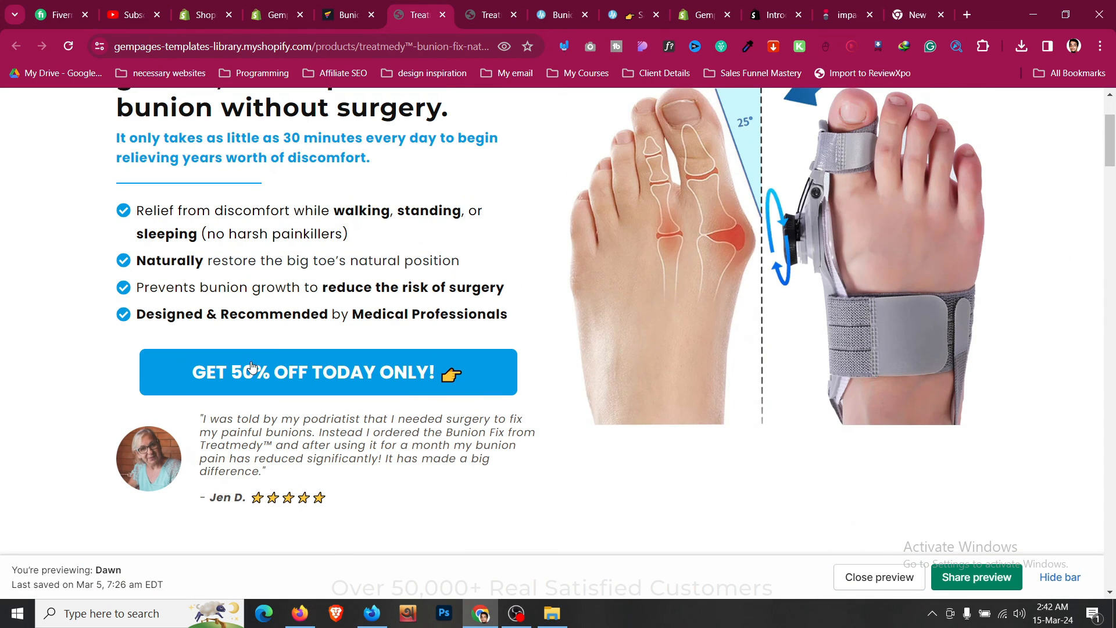
click(513, 17)
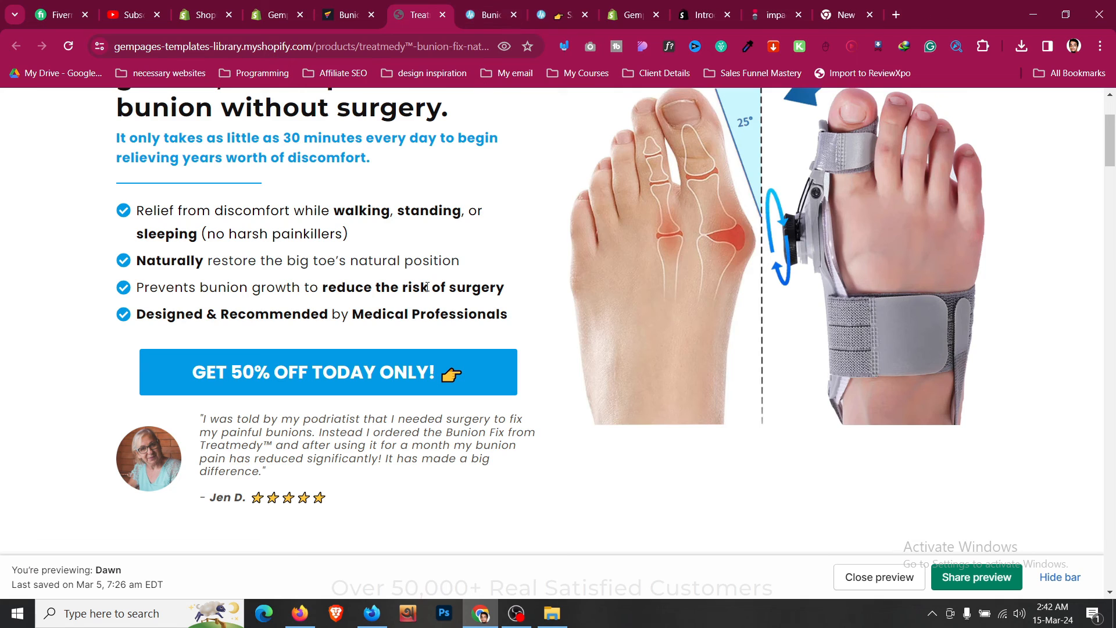
scroll(430, 293, down, 5)
click(372, 15)
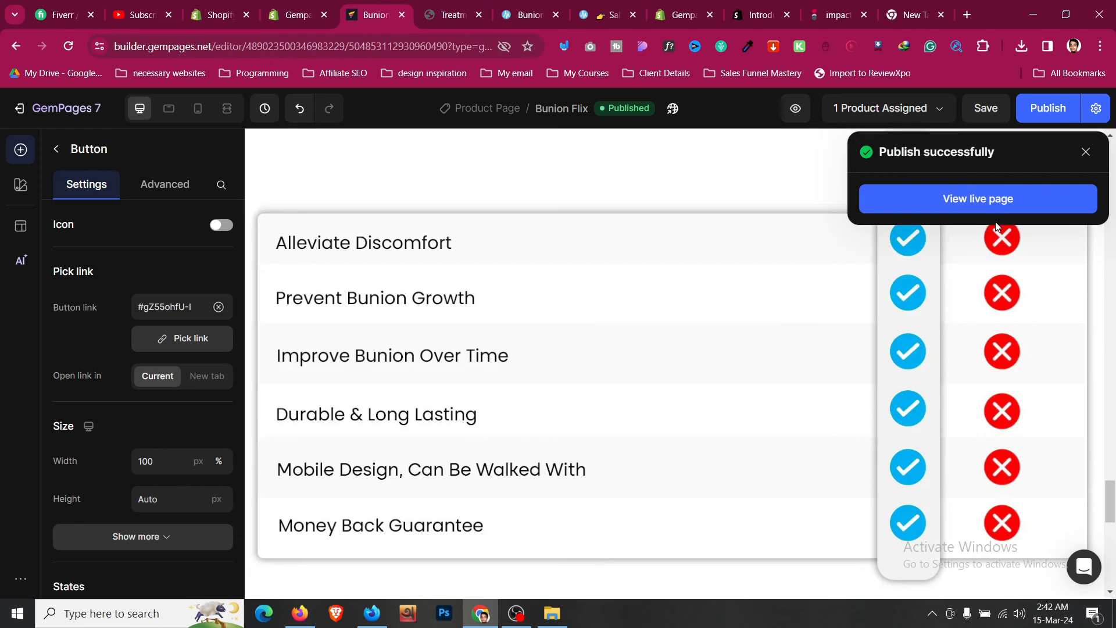
click(990, 202)
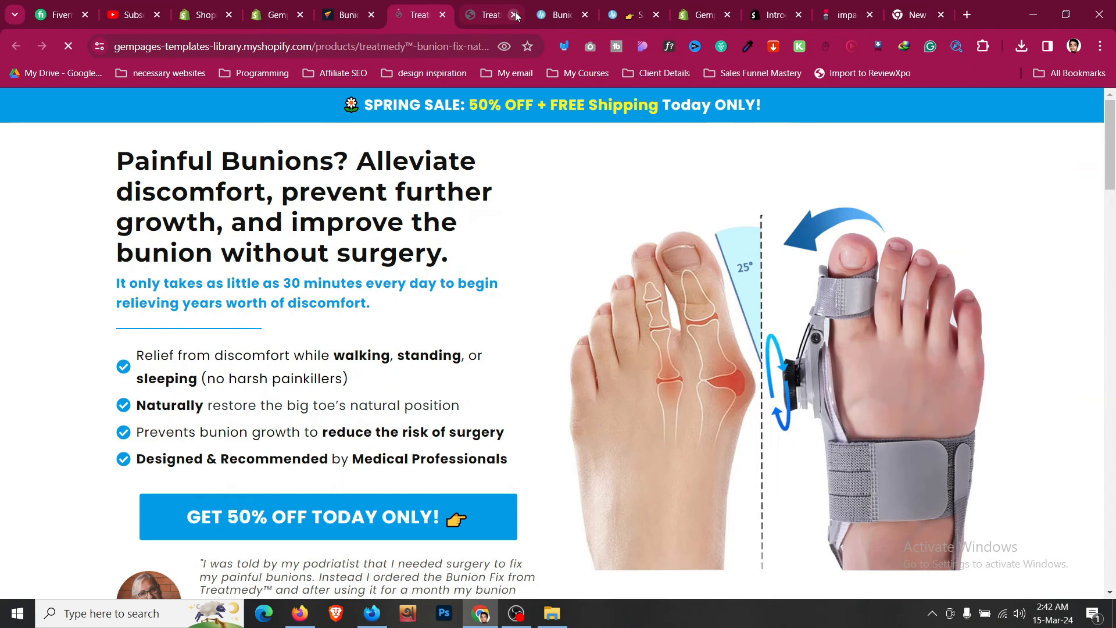
- Close the stale tab, test adding the product to the cart on the live page, and return from checkout
click(516, 17)
scroll(407, 348, down, 10)
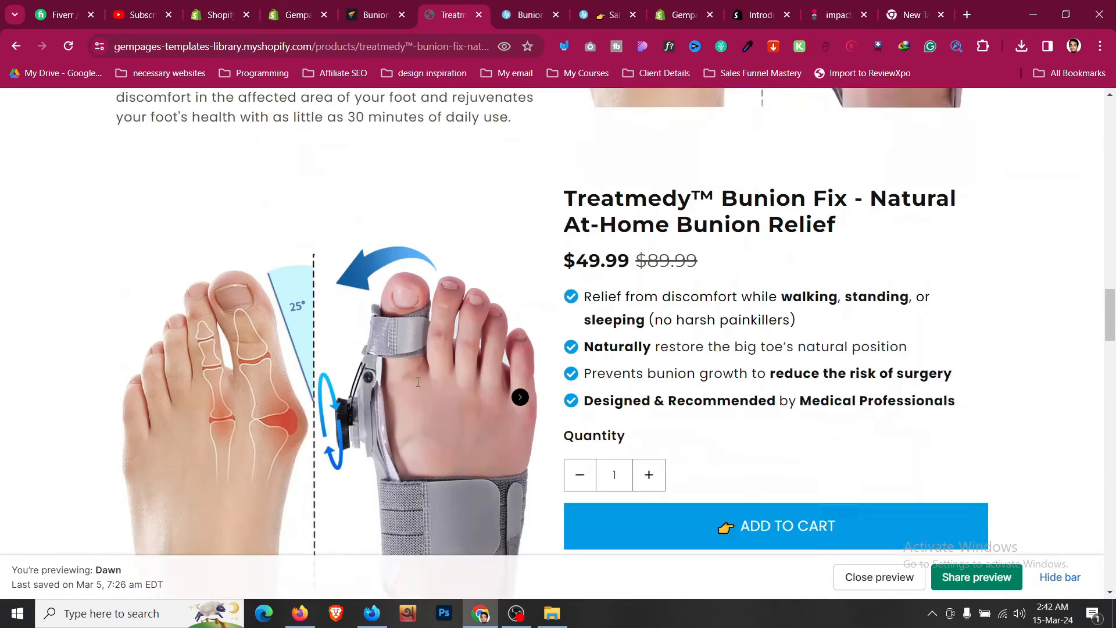
scroll(418, 382, down, 1)
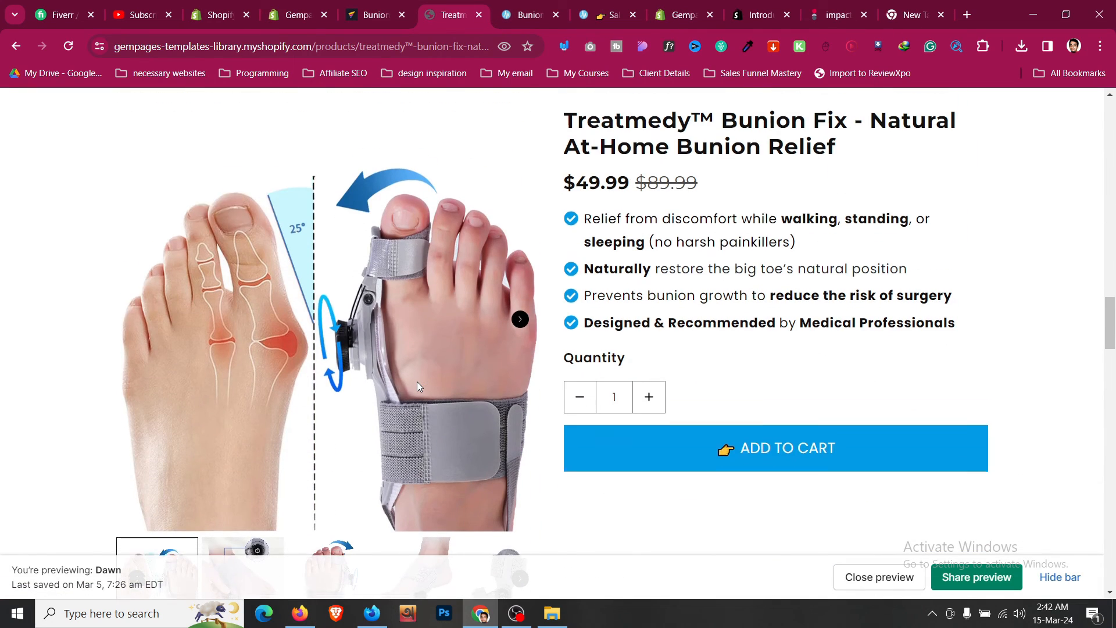
scroll(417, 381, down, 4)
scroll(630, 320, up, 3)
click(748, 396)
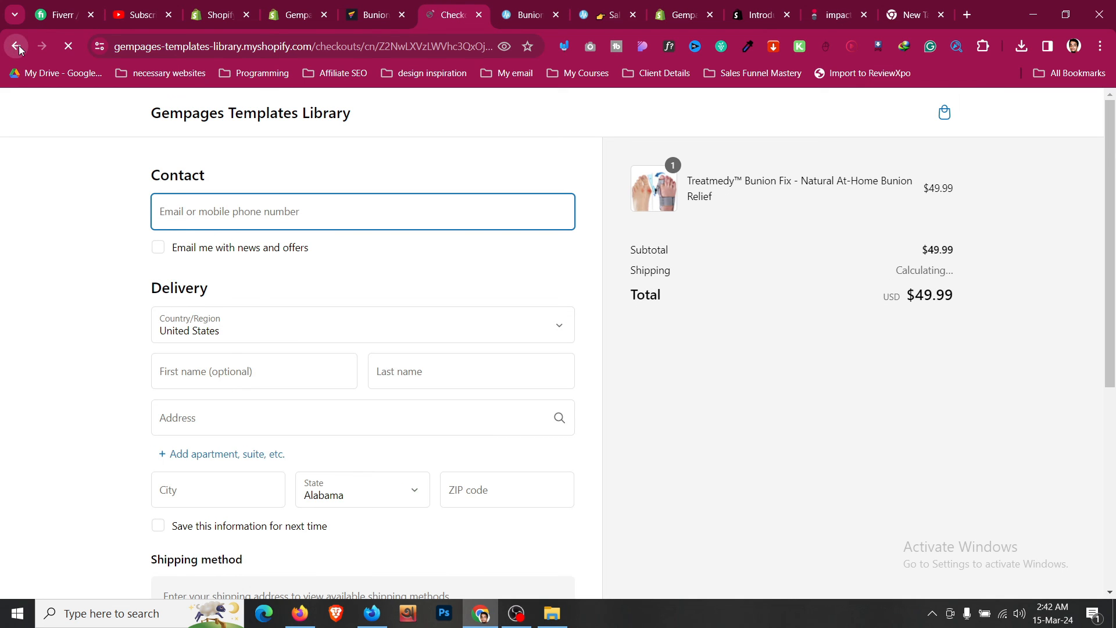
key(alt+Left)
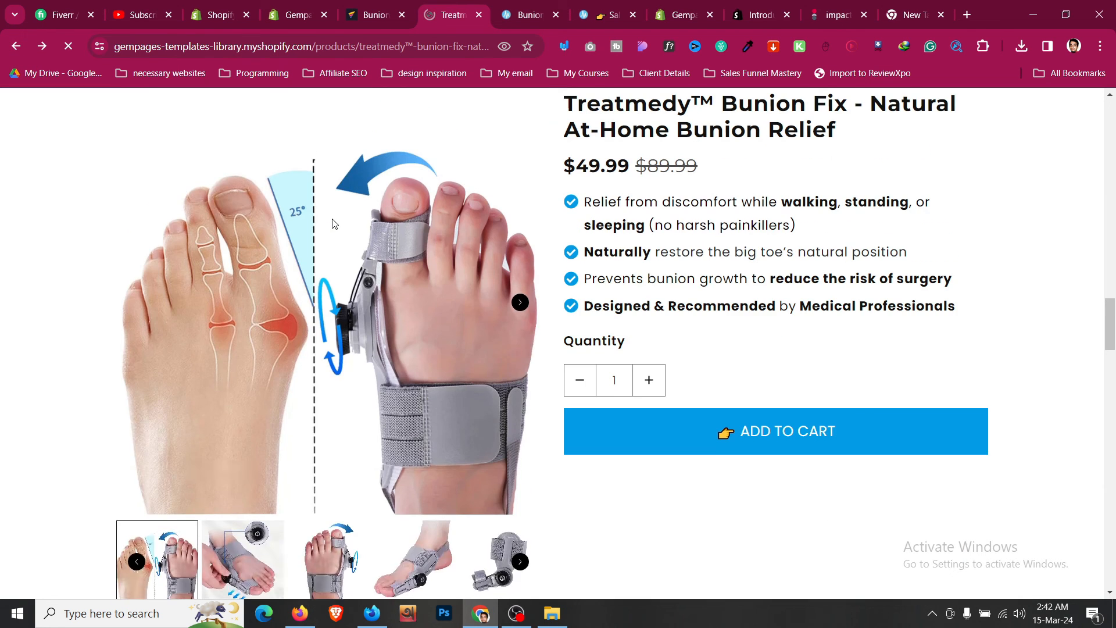
- Scroll through the live page's how-to-use, button and comparison sections to check them
scroll(334, 224, down, 3)
scroll(334, 224, down, 6)
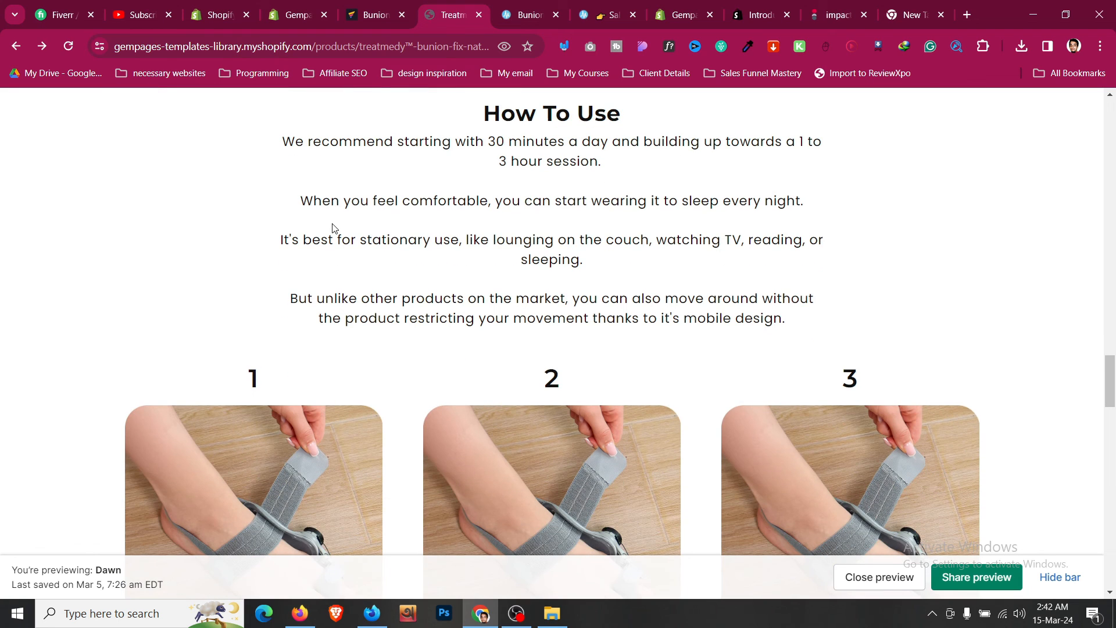
scroll(333, 228, down, 5)
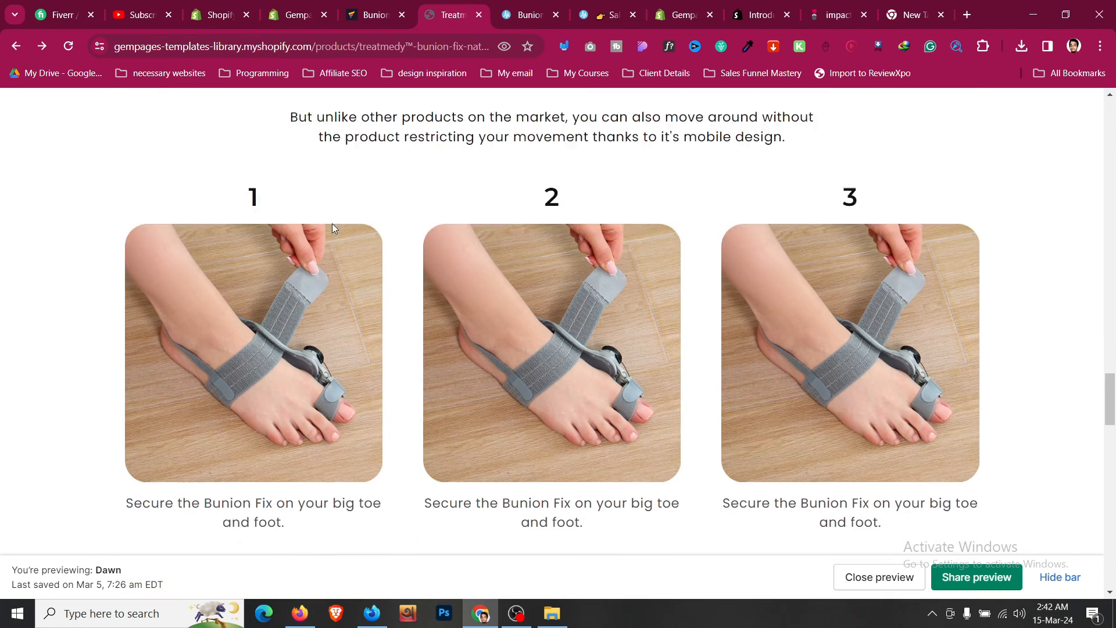
scroll(333, 228, up, 2)
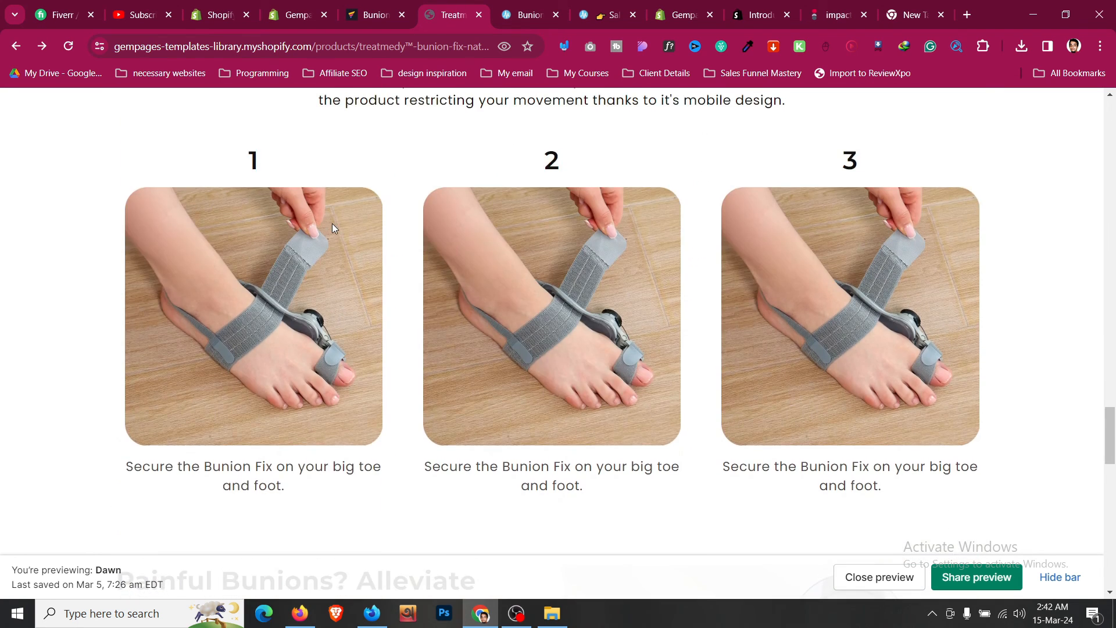
scroll(333, 228, down, 4)
scroll(334, 228, down, 13)
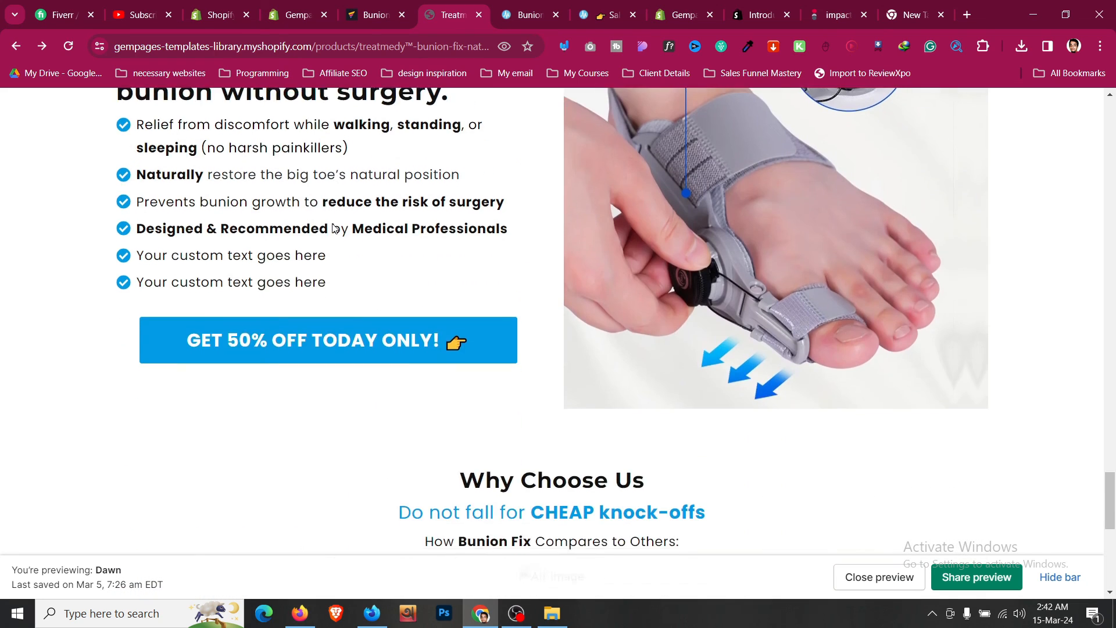
scroll(334, 227, up, 4)
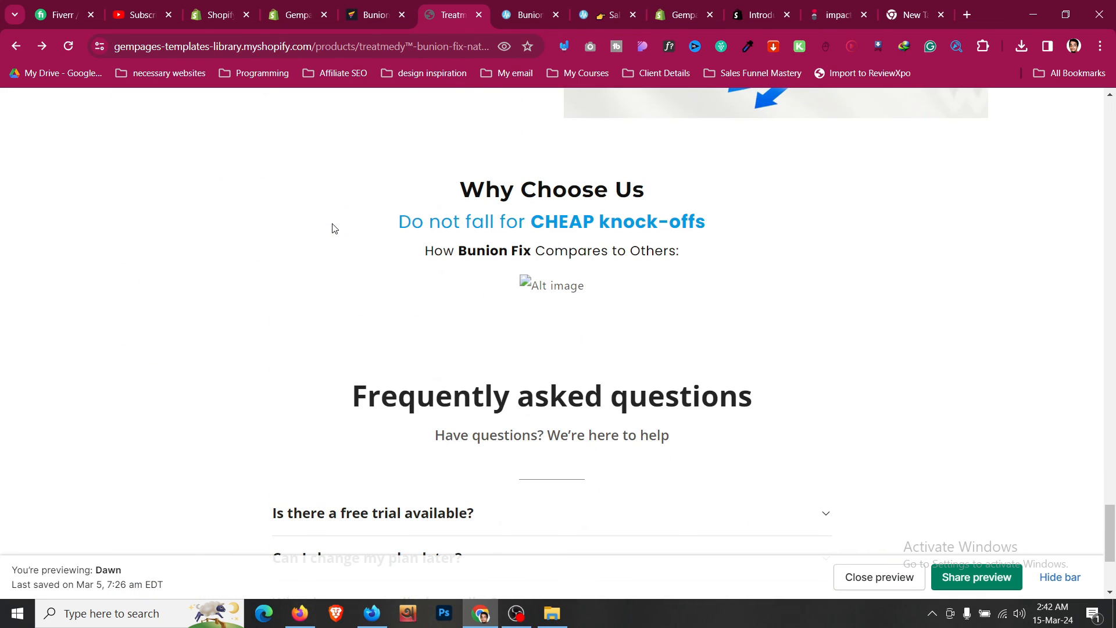
- Scroll the live page down to the FAQ section and hide the preview bar
scroll(334, 228, down, 3)
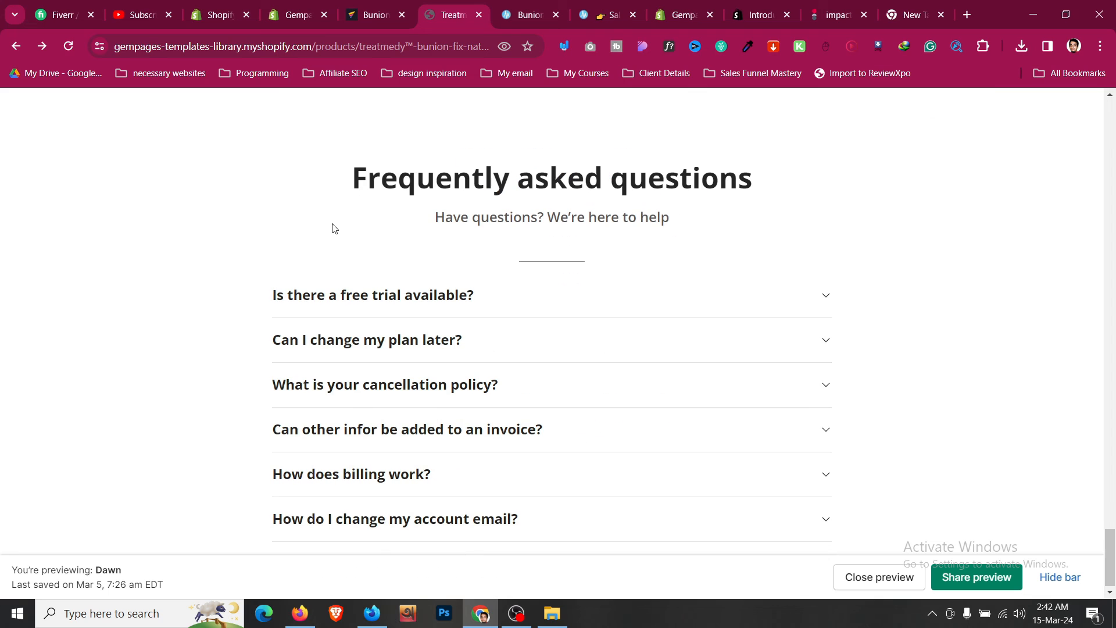
click(1070, 579)
scroll(599, 349, up, 5)
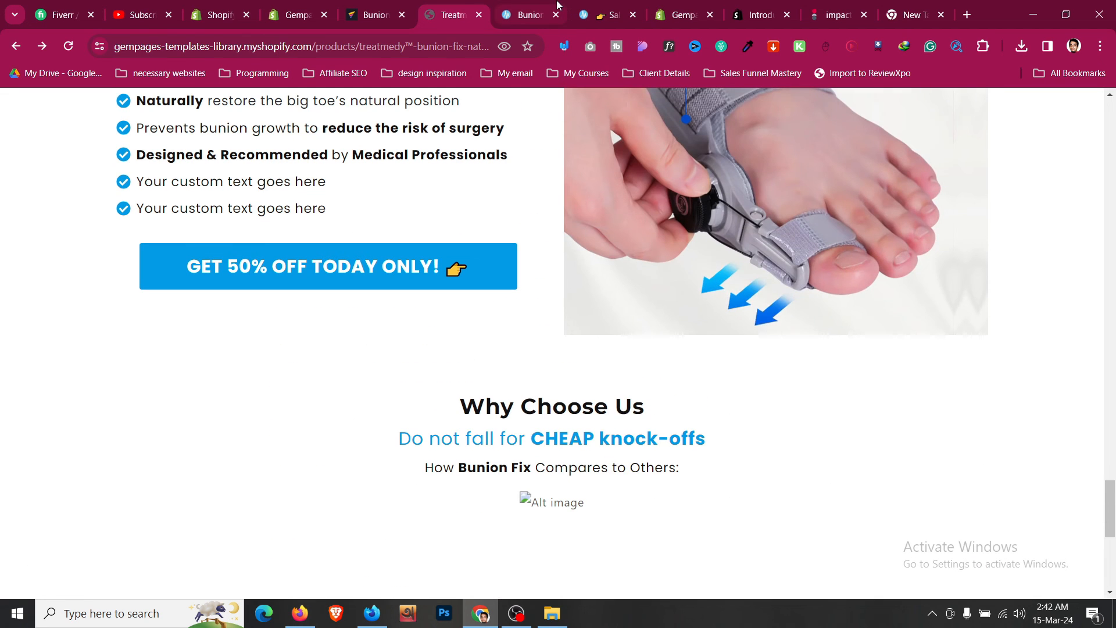
- Switch to the reference sales page tab and examine its reasons-to-love and clinical proof sections
click(541, 11)
scroll(536, 349, down, 15)
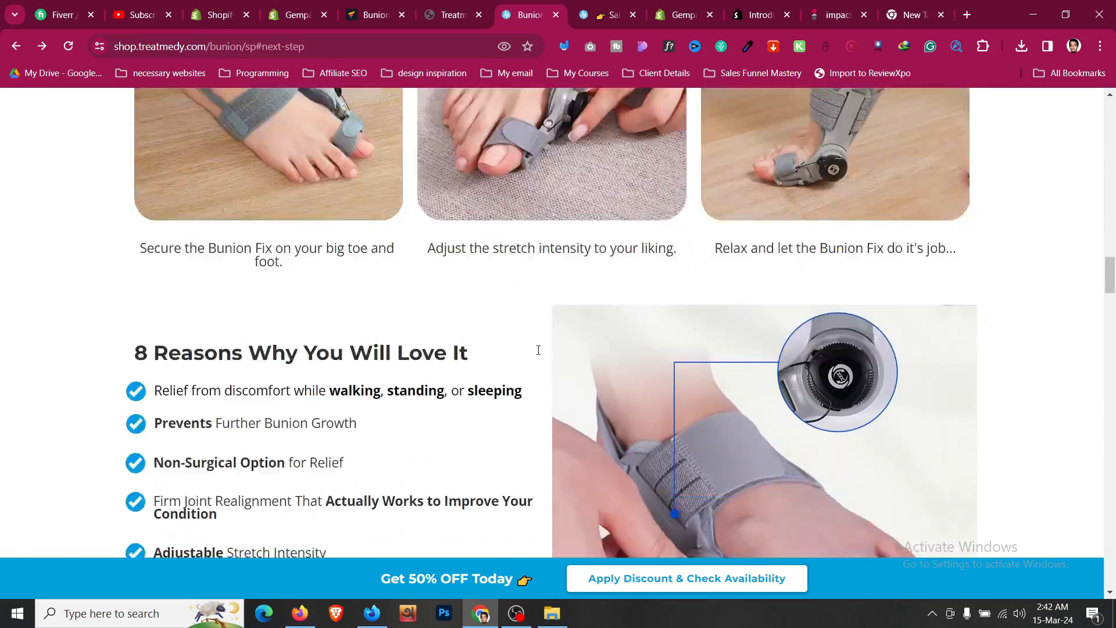
scroll(538, 350, down, 20)
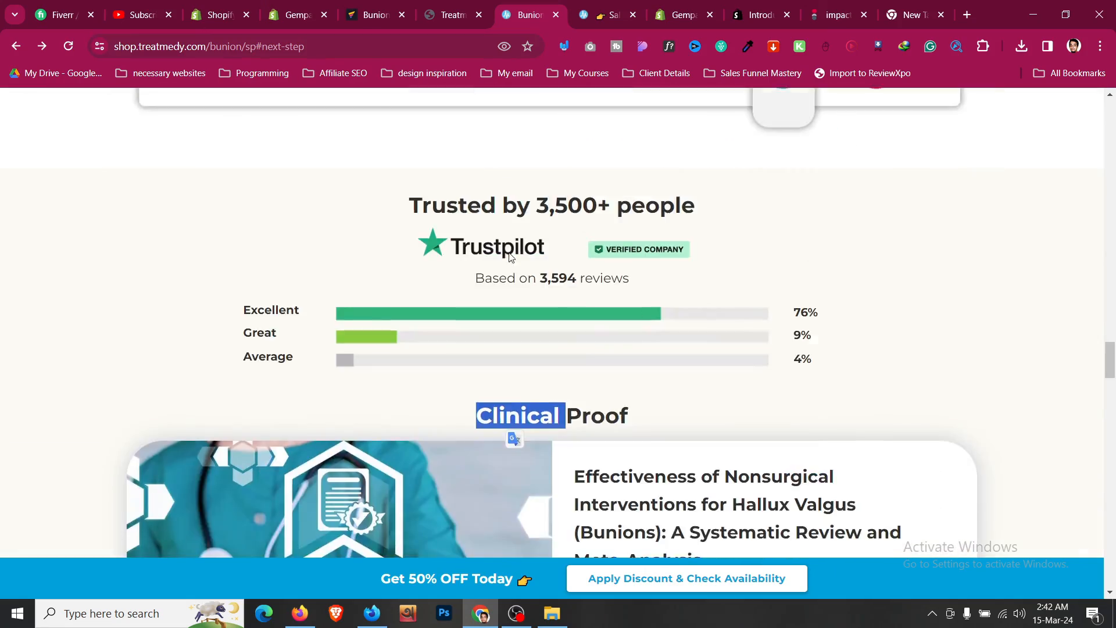
scroll(523, 259, down, 7)
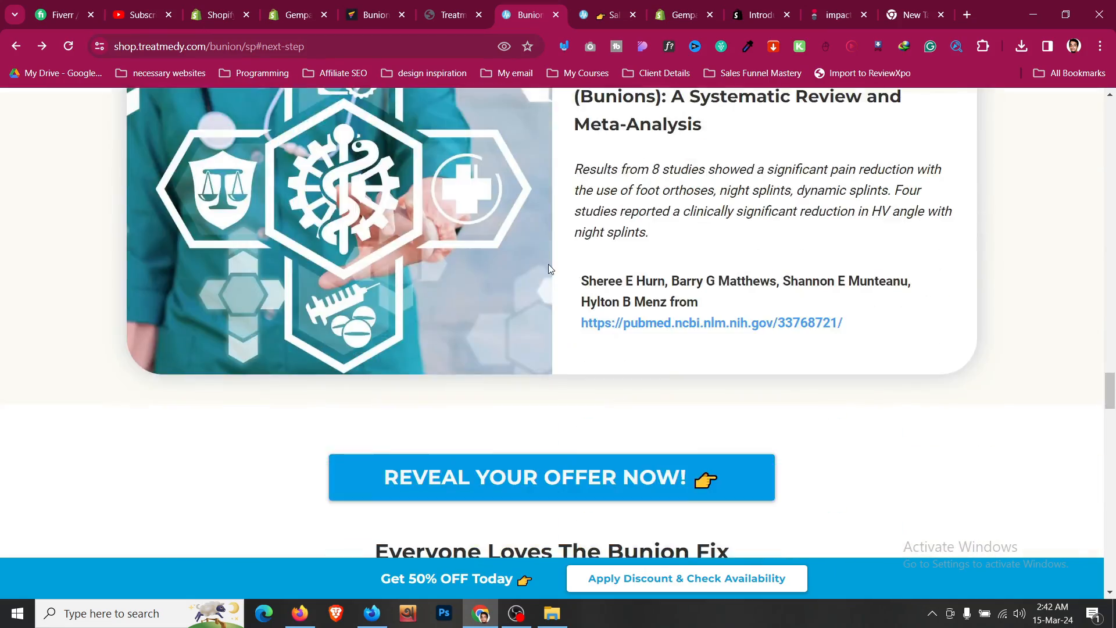
scroll(549, 269, down, 6)
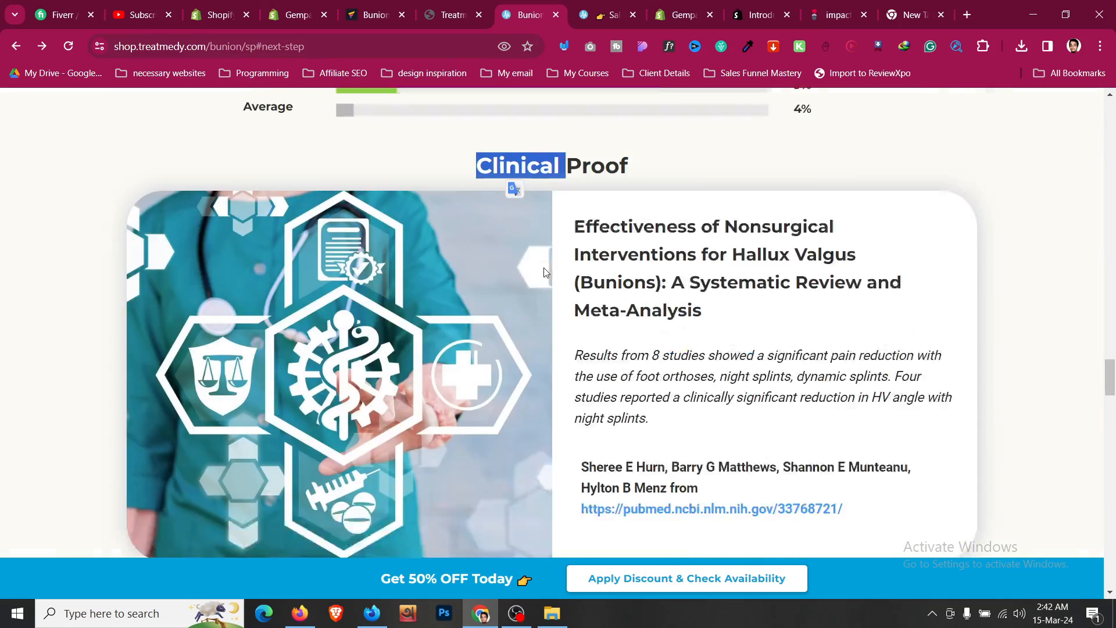
scroll(510, 192, up, 1)
mouse_move(503, 233)
mouse_down()
mouse_move(487, 249)
mouse_move(493, 227)
mouse_up()
click(504, 206)
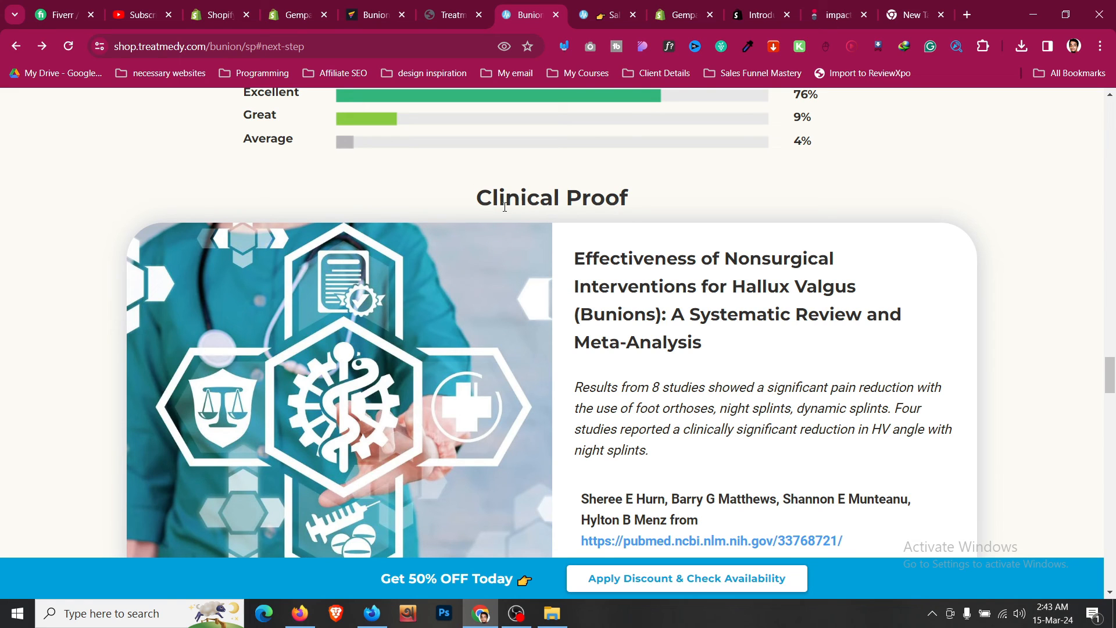
scroll(505, 210, down, 10)
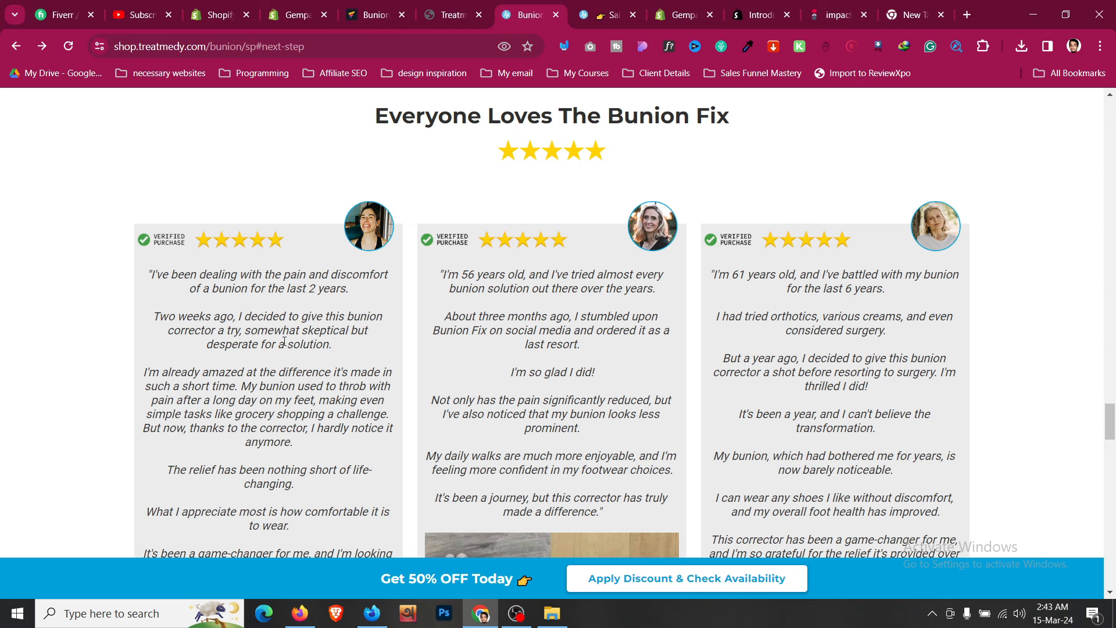
- Examine the reference page's reviews, special offer, guarantee, FAQ and closing button sections for comparison
scroll(285, 342, up, 3)
scroll(285, 342, down, 15)
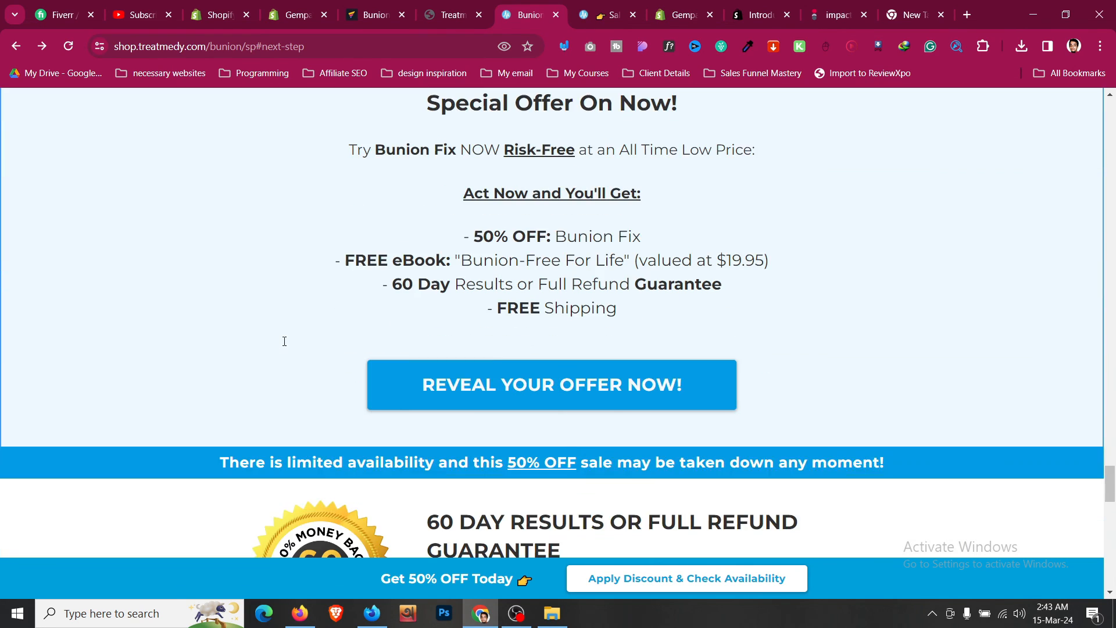
scroll(285, 342, up, 5)
scroll(572, 308, down, 10)
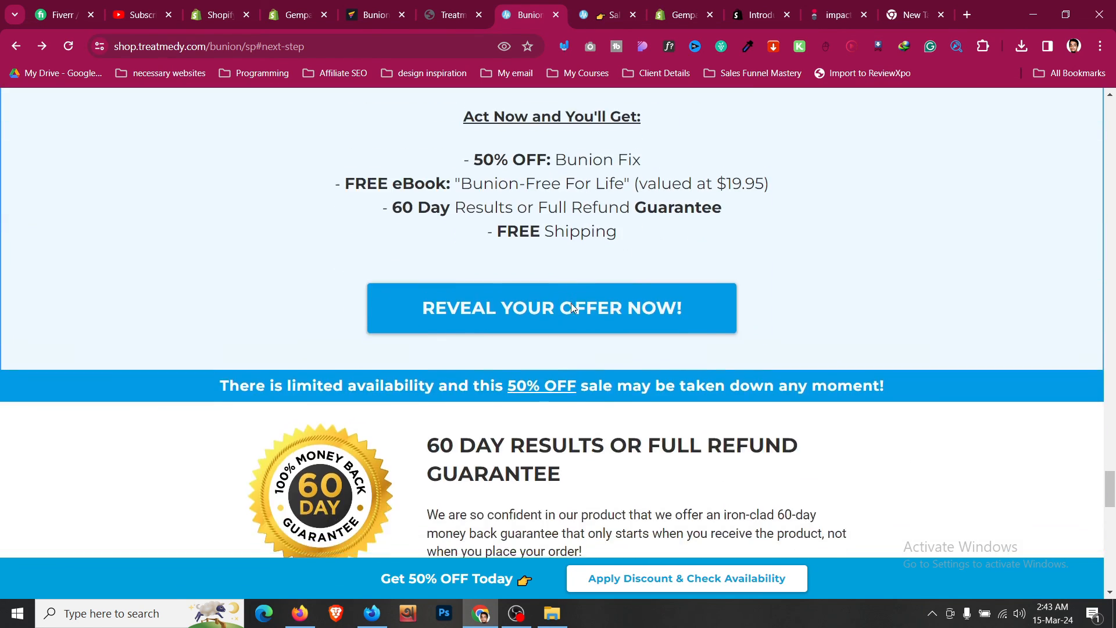
scroll(254, 307, down, 6)
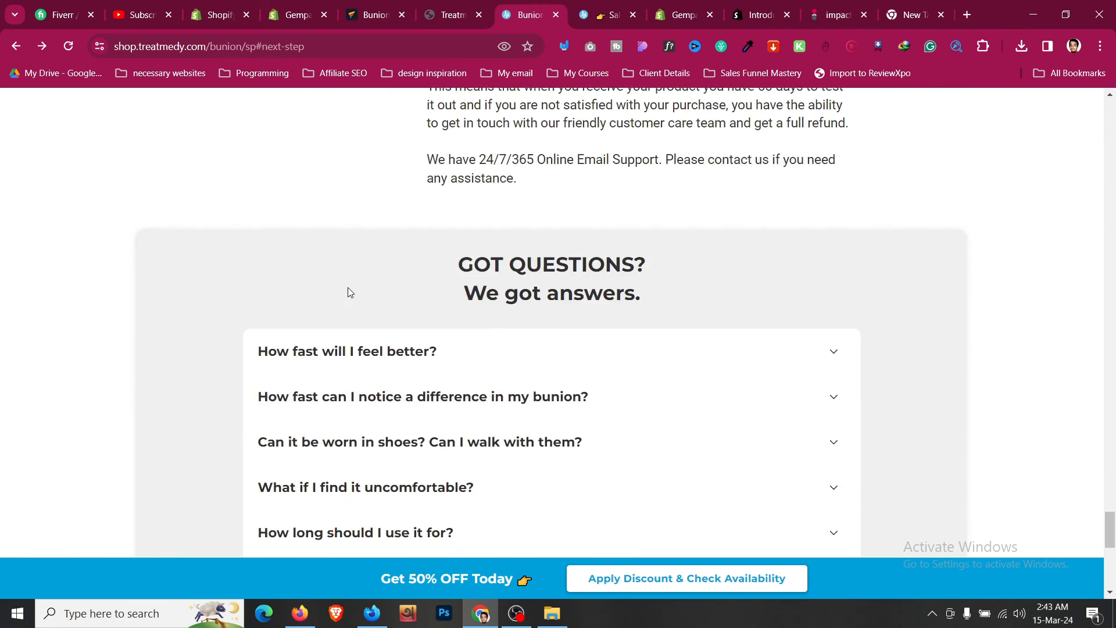
scroll(311, 185, up, 6)
drag(207, 173, 856, 180)
click(865, 181)
drag(1111, 500, 1113, 473)
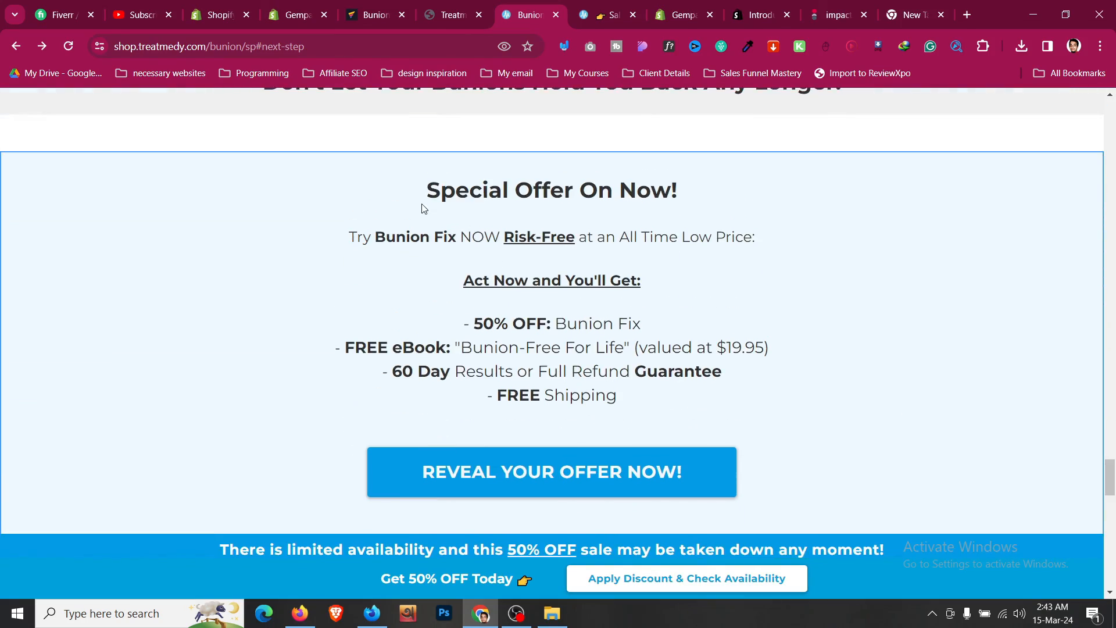
drag(423, 208, 718, 207)
click(678, 288)
drag(690, 378, 316, 170)
click(384, 356)
scroll(387, 357, down, 1)
scroll(421, 348, down, 12)
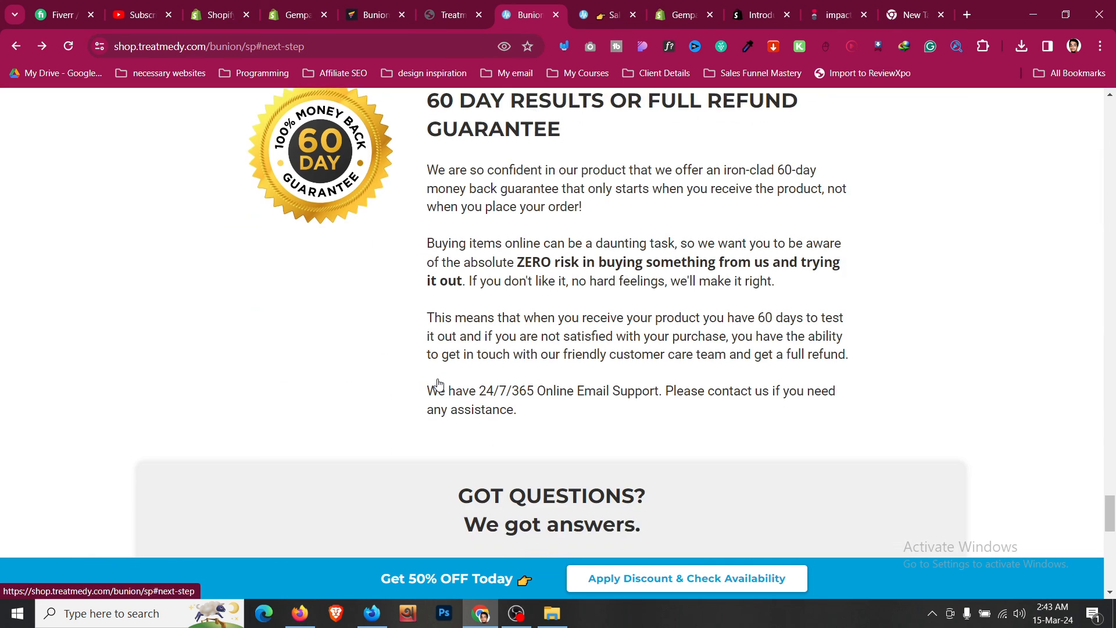
scroll(439, 384, down, 4)
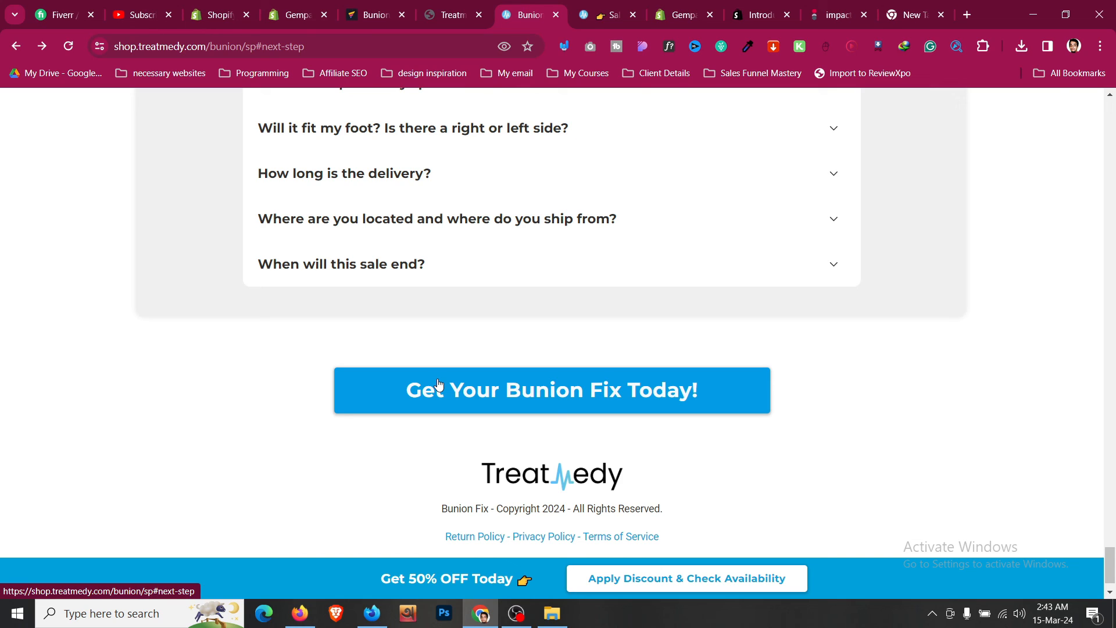
- Give the GET 50% OFF TODAY ONLY! button a hover Zoom animation that zooms out at 80%, and preview it
click(372, 15)
scroll(632, 407, up, 5)
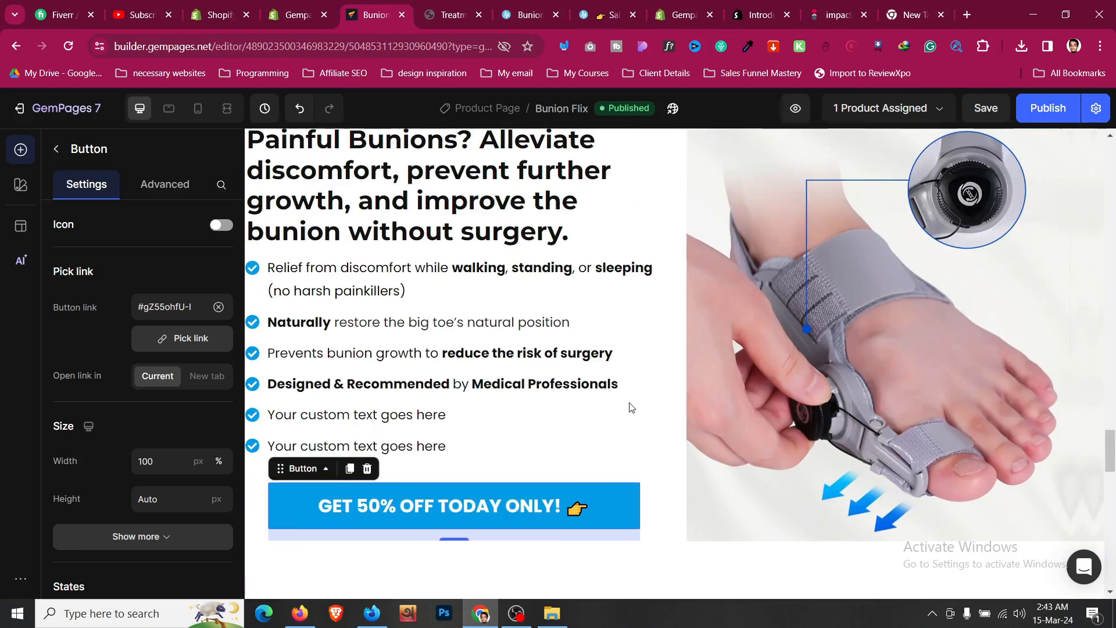
scroll(632, 408, up, 15)
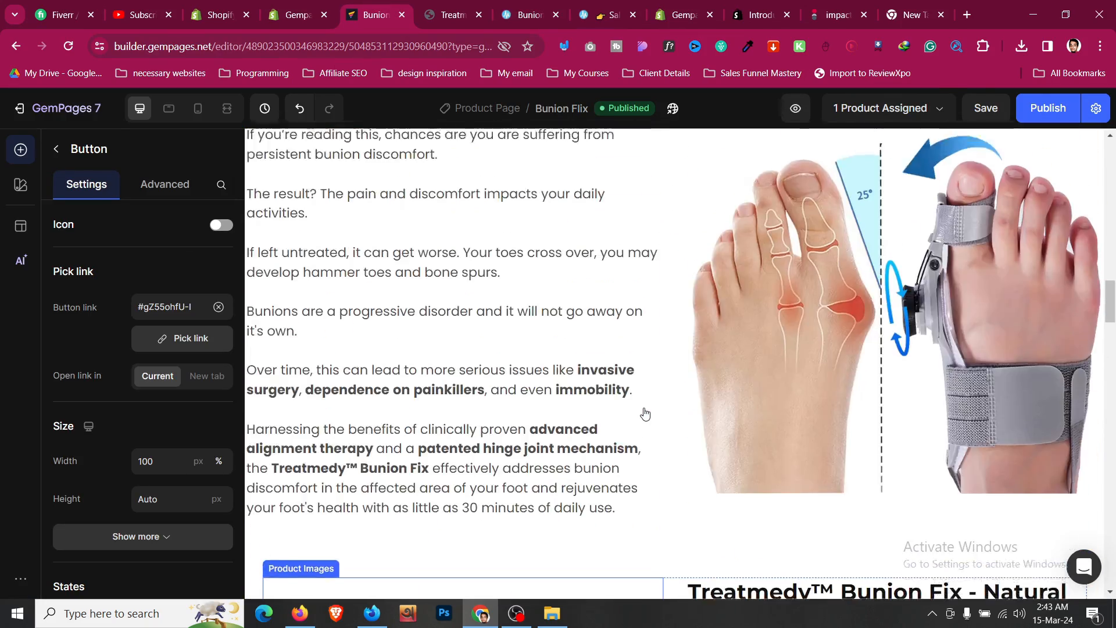
scroll(646, 414, up, 10)
scroll(646, 412, down, 3)
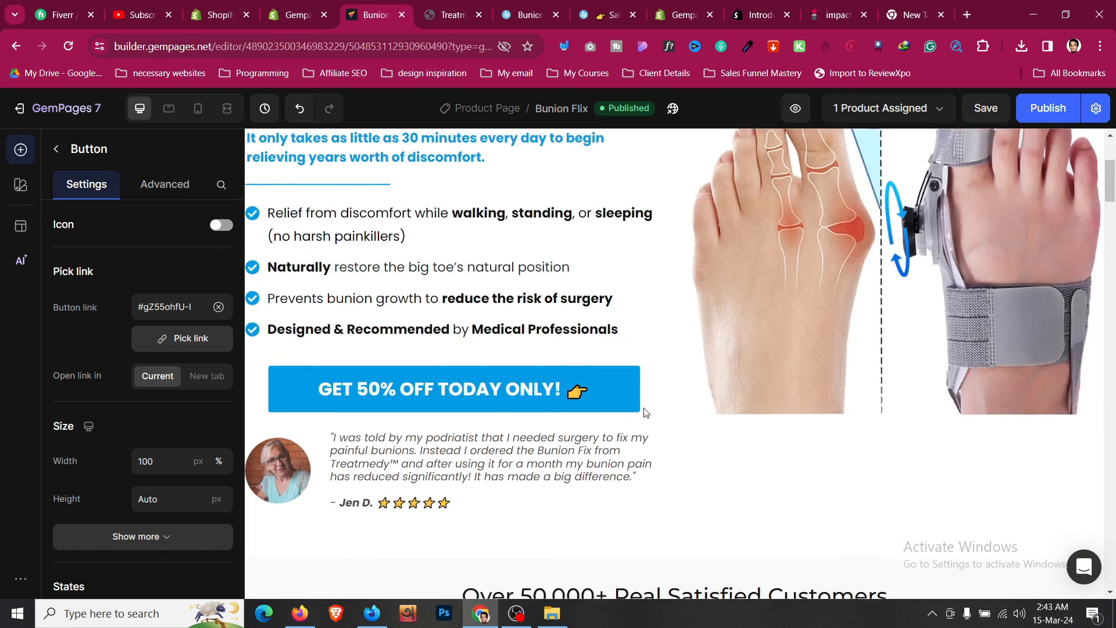
scroll(646, 413, down, 3)
scroll(634, 401, up, 3)
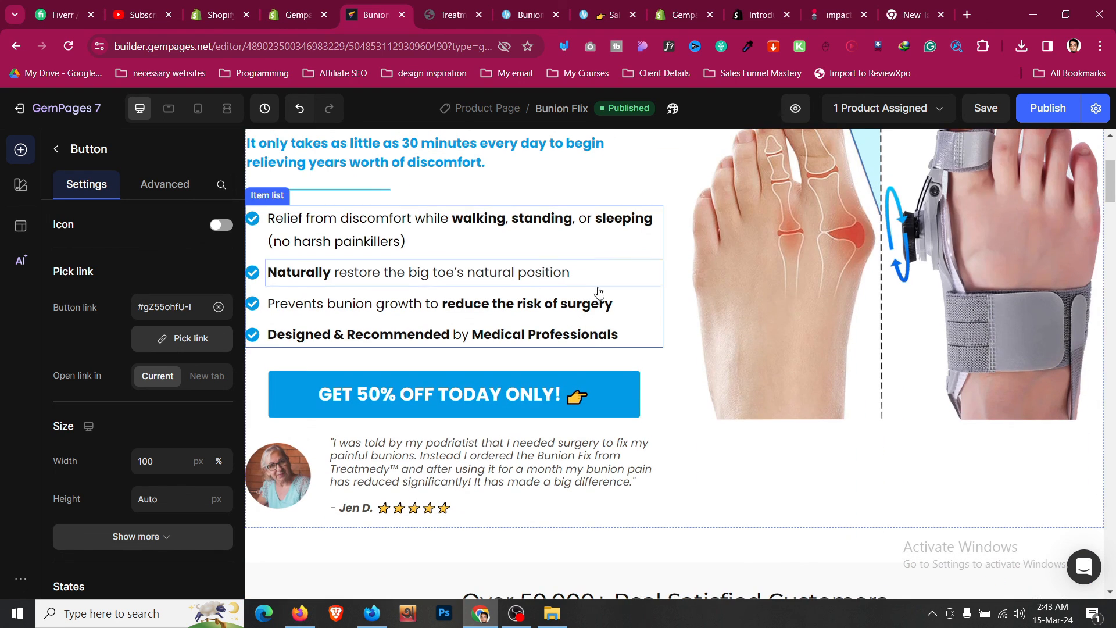
click(624, 389)
click(168, 185)
scroll(176, 266, down, 5)
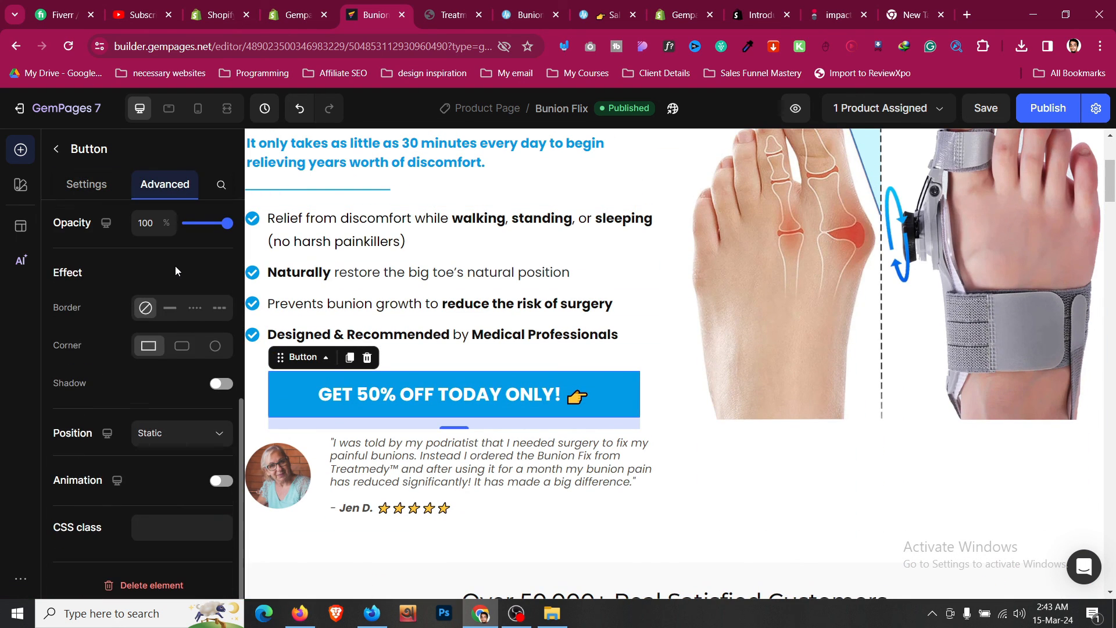
click(222, 477)
scroll(169, 407, down, 3)
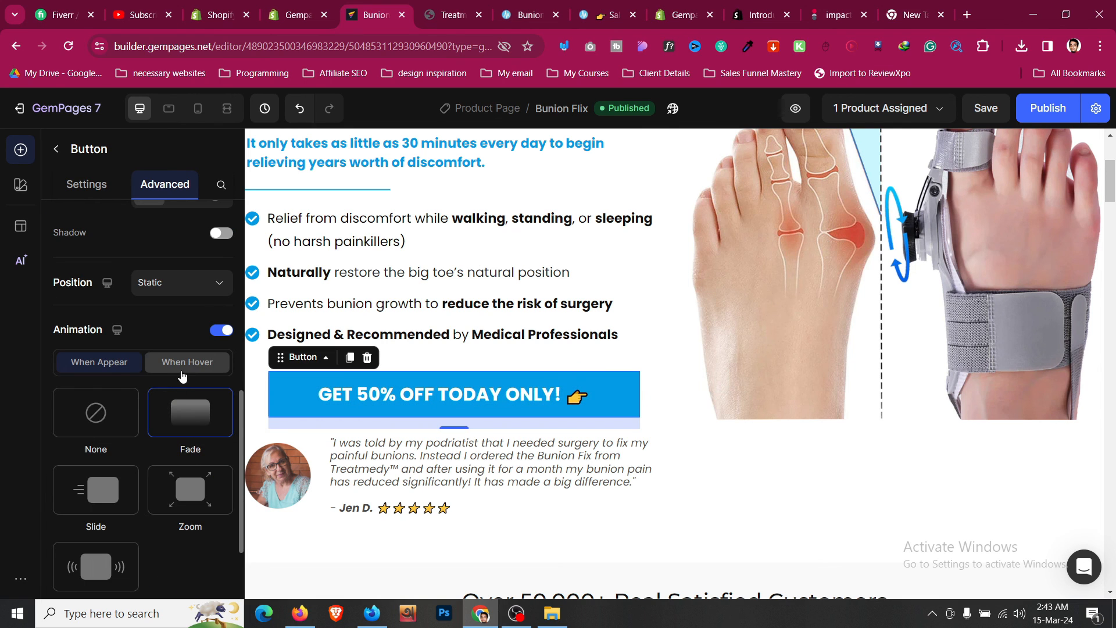
click(183, 364)
click(186, 413)
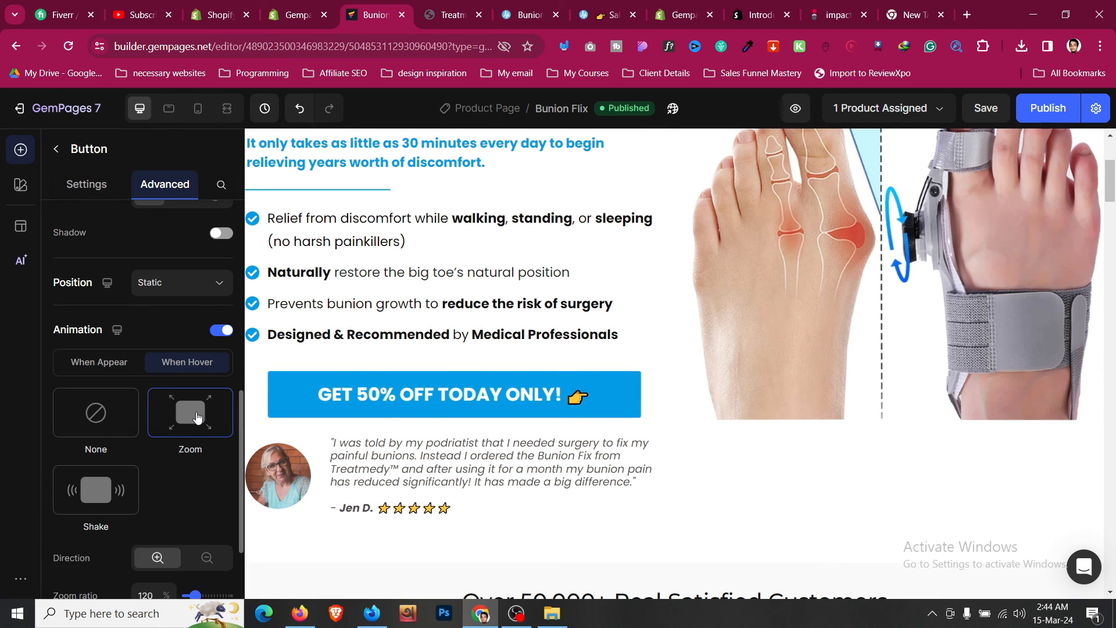
scroll(183, 412, down, 1)
scroll(186, 442, down, 1)
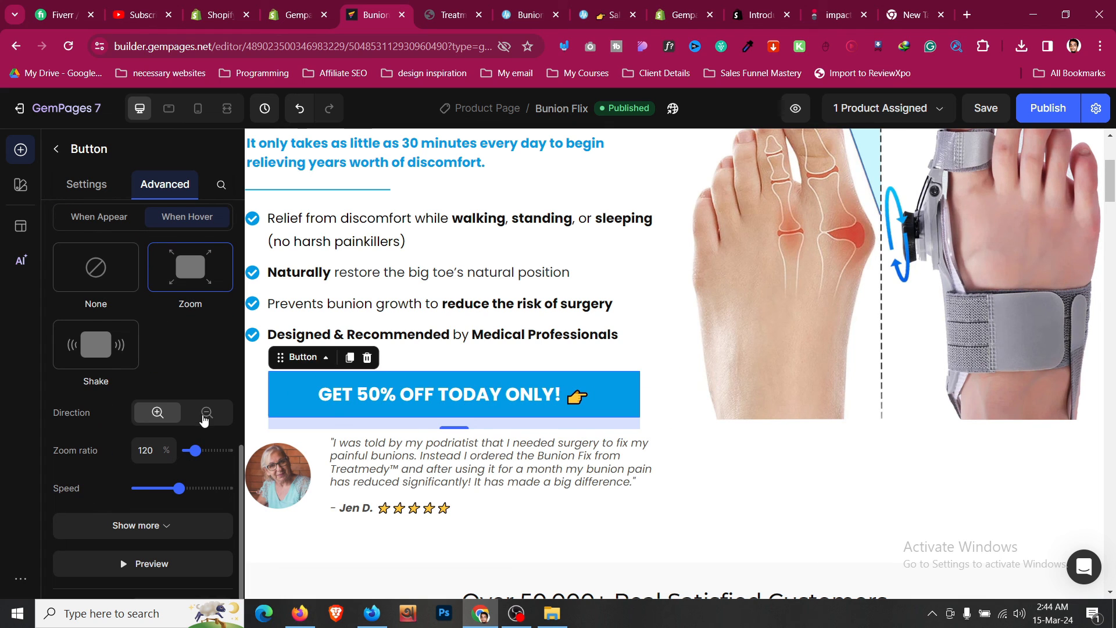
click(205, 418)
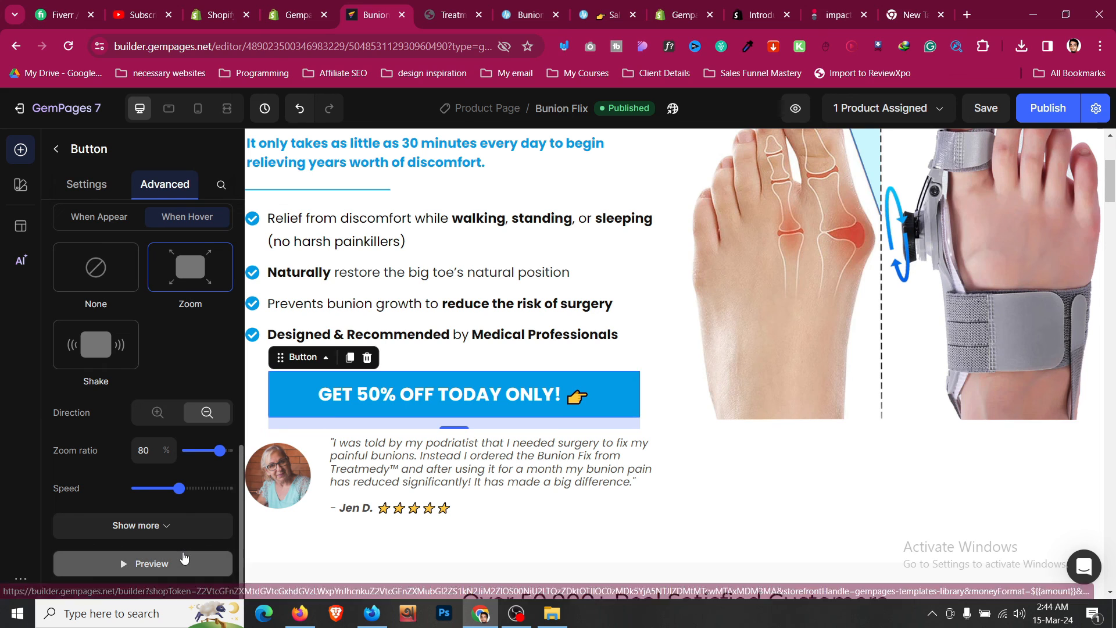
click(184, 560)
- Add a Slide appear animation to the main Painful Bunions headline
click(1058, 124)
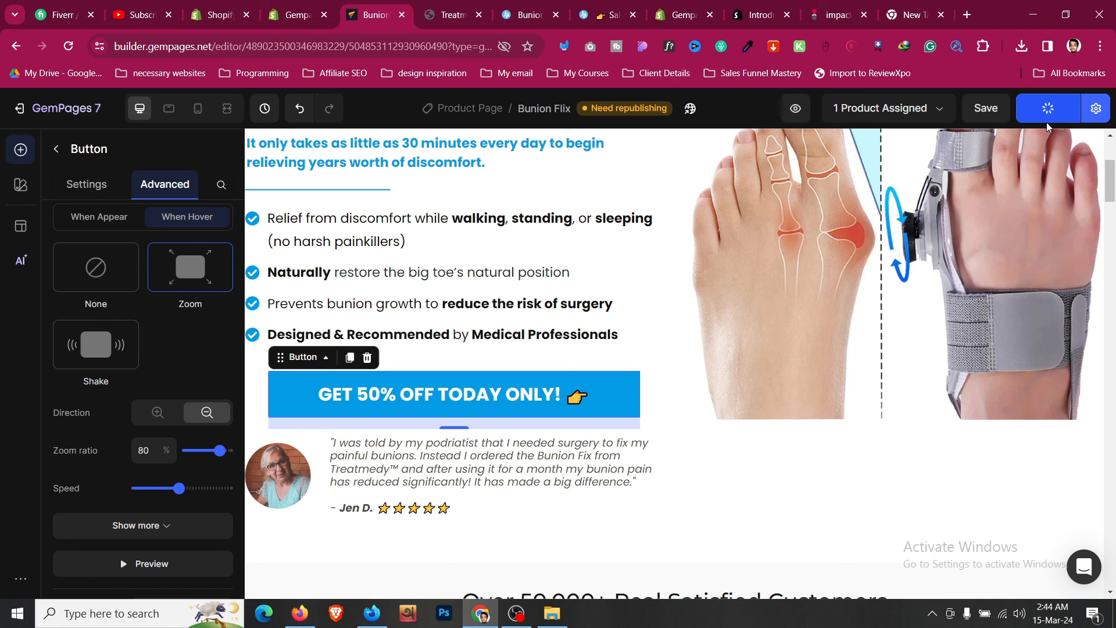
scroll(511, 331, up, 5)
click(442, 273)
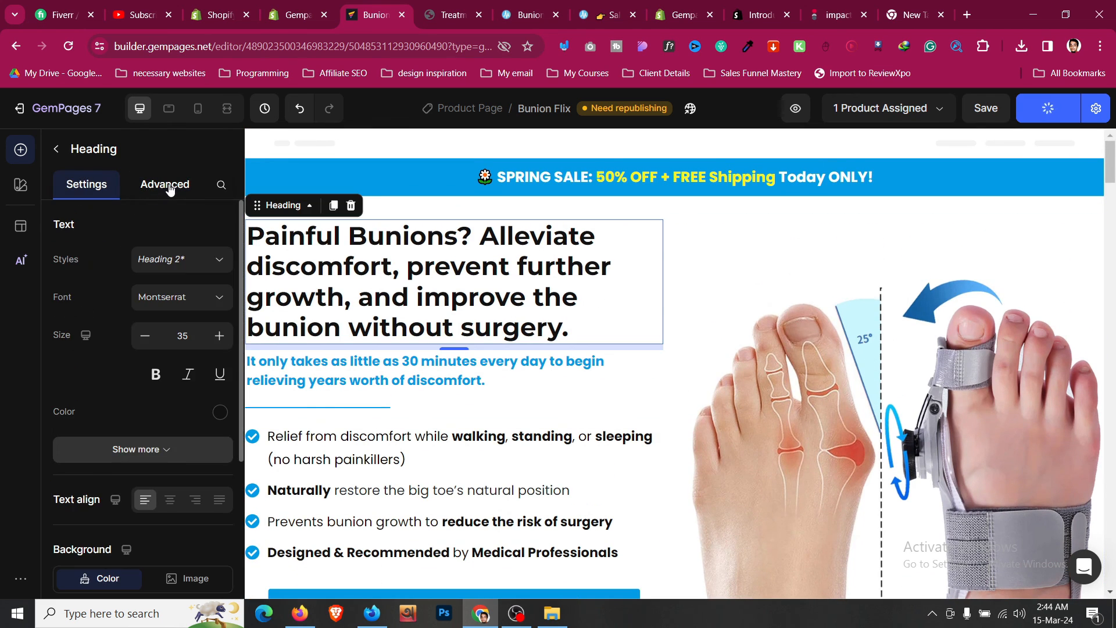
click(166, 185)
scroll(180, 294, down, 5)
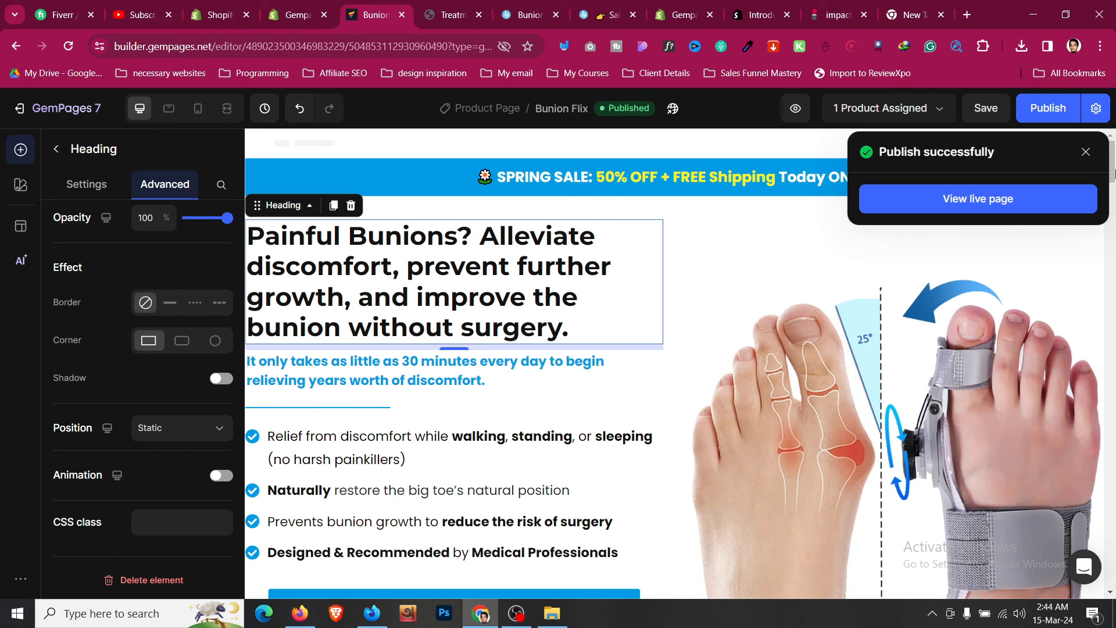
click(221, 475)
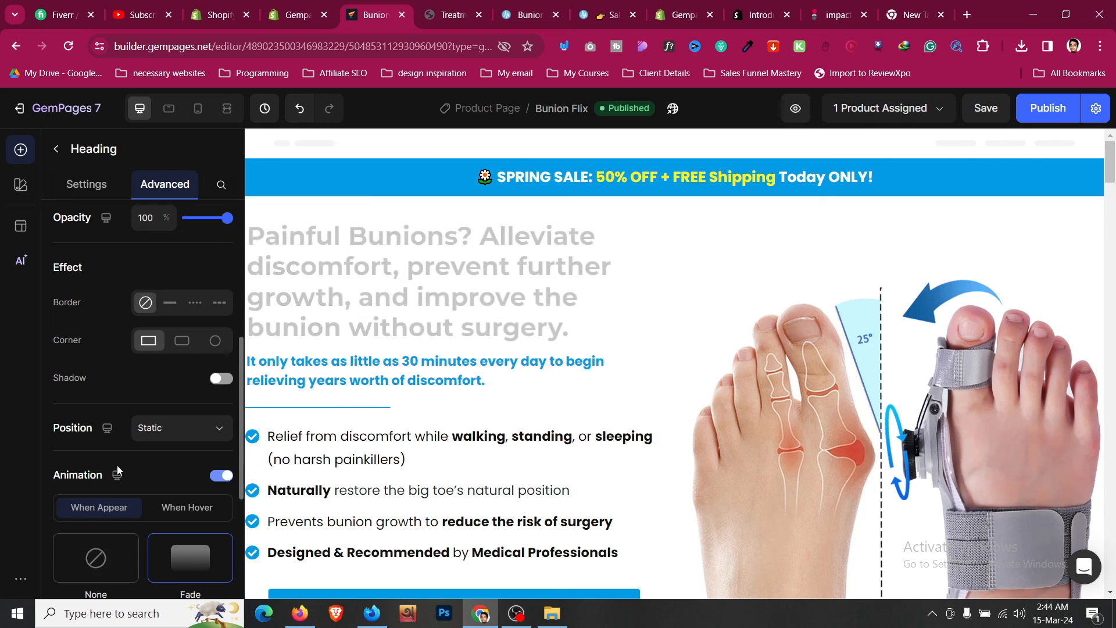
scroll(116, 459, down, 3)
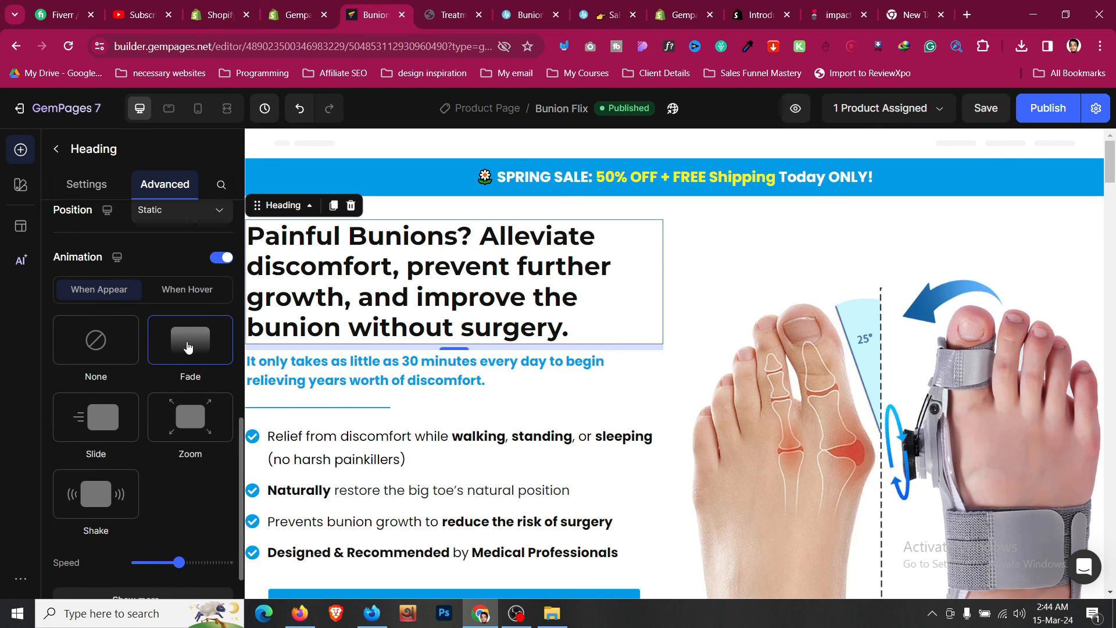
click(131, 427)
scroll(131, 430, down, 3)
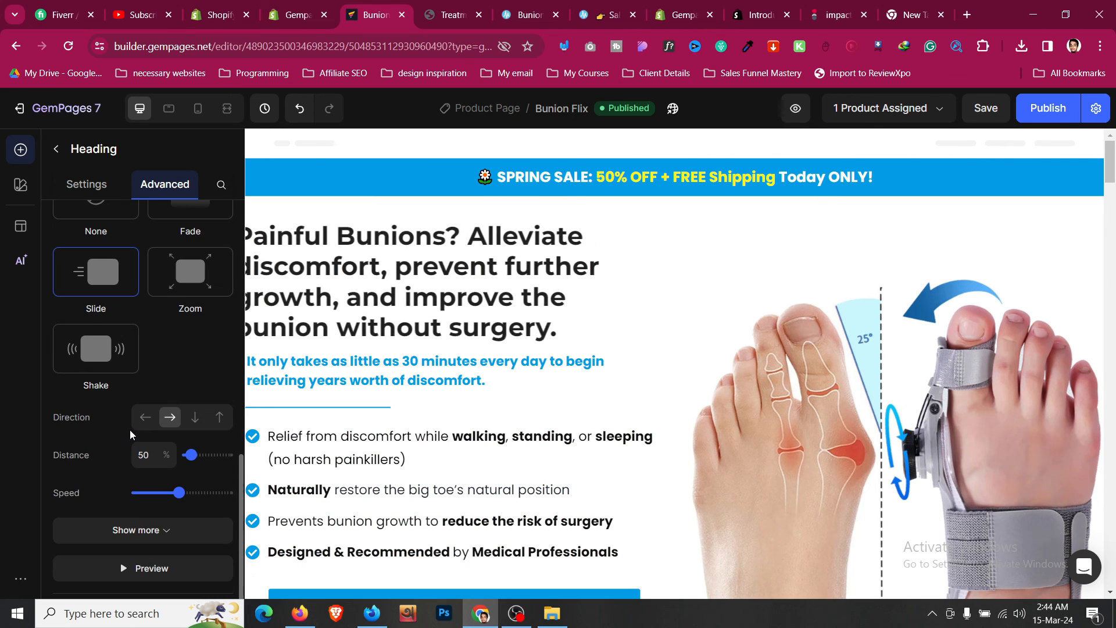
- Publish the page and view the live page's headline and button section
click(1048, 108)
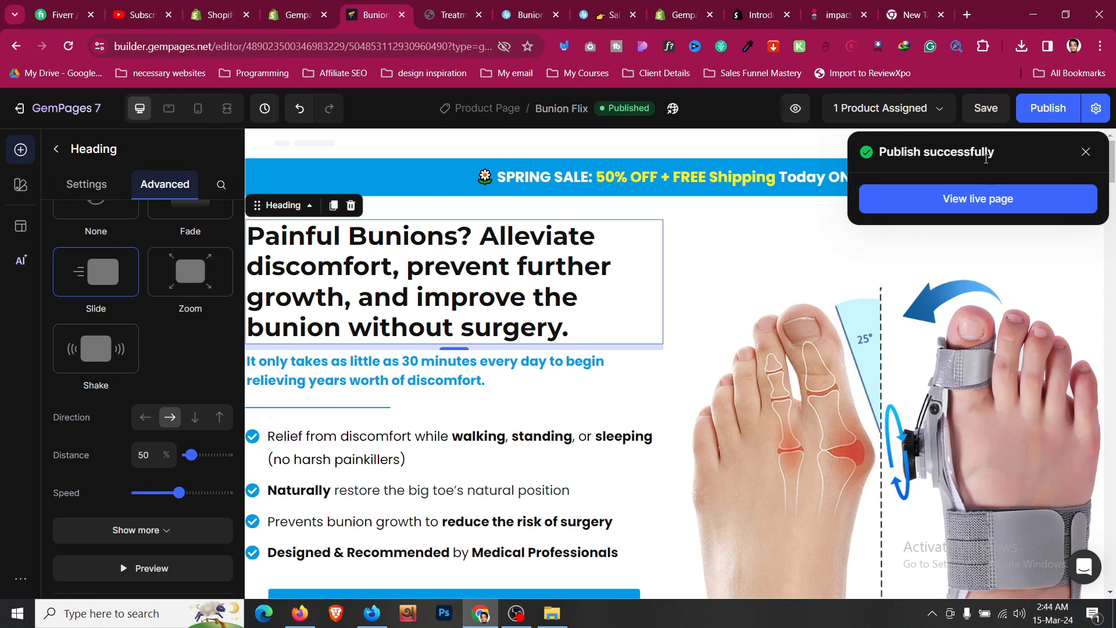
click(998, 203)
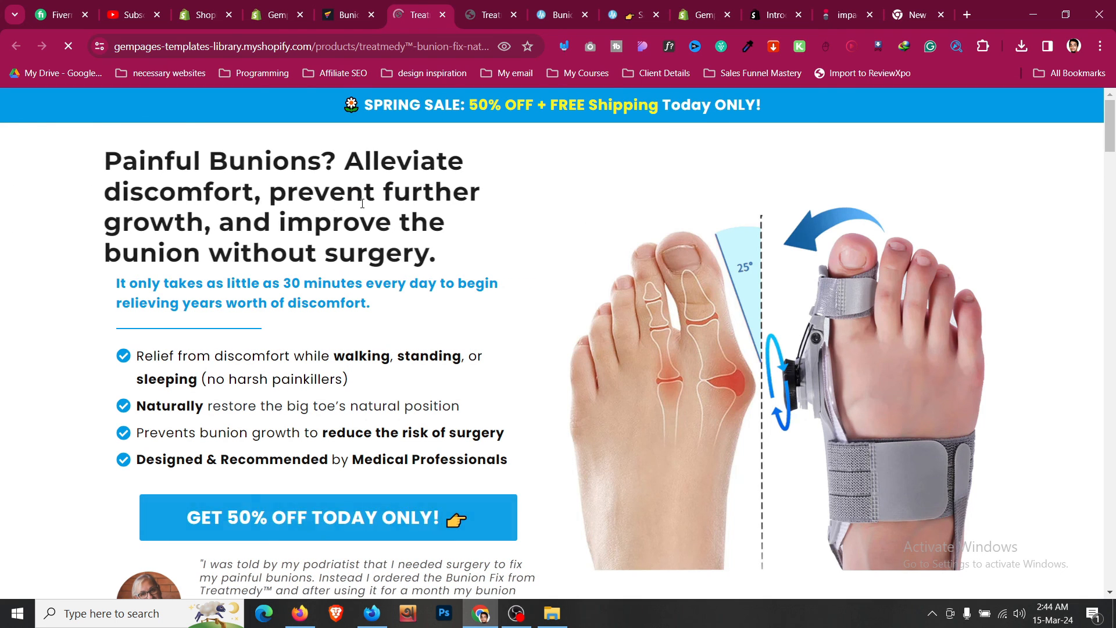
scroll(293, 249, down, 3)
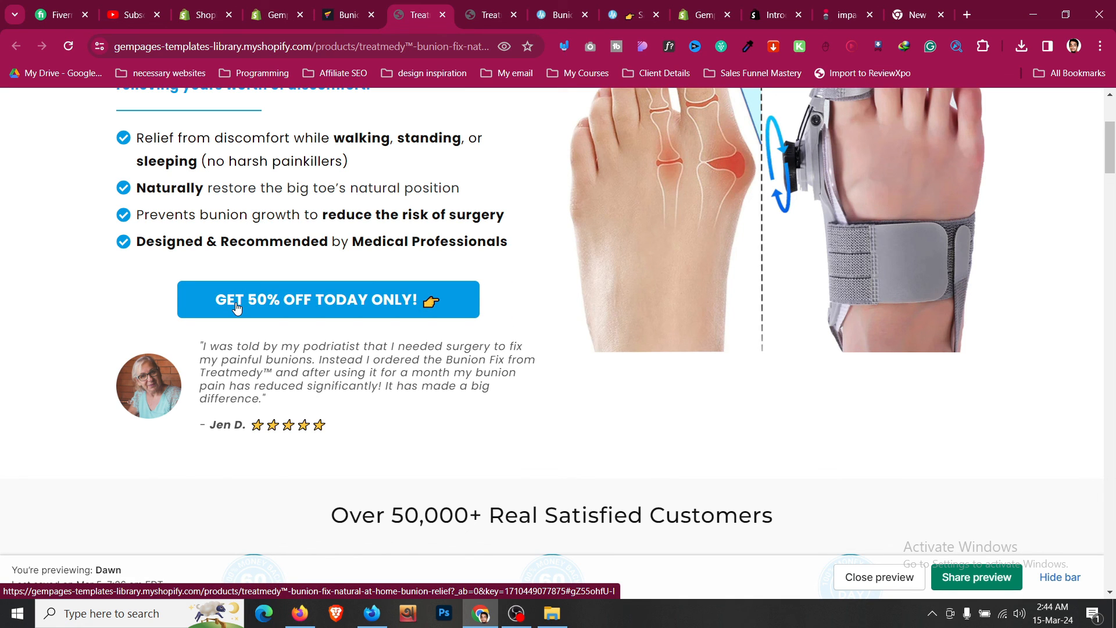
- Turn off the main headline's animation
click(337, 4)
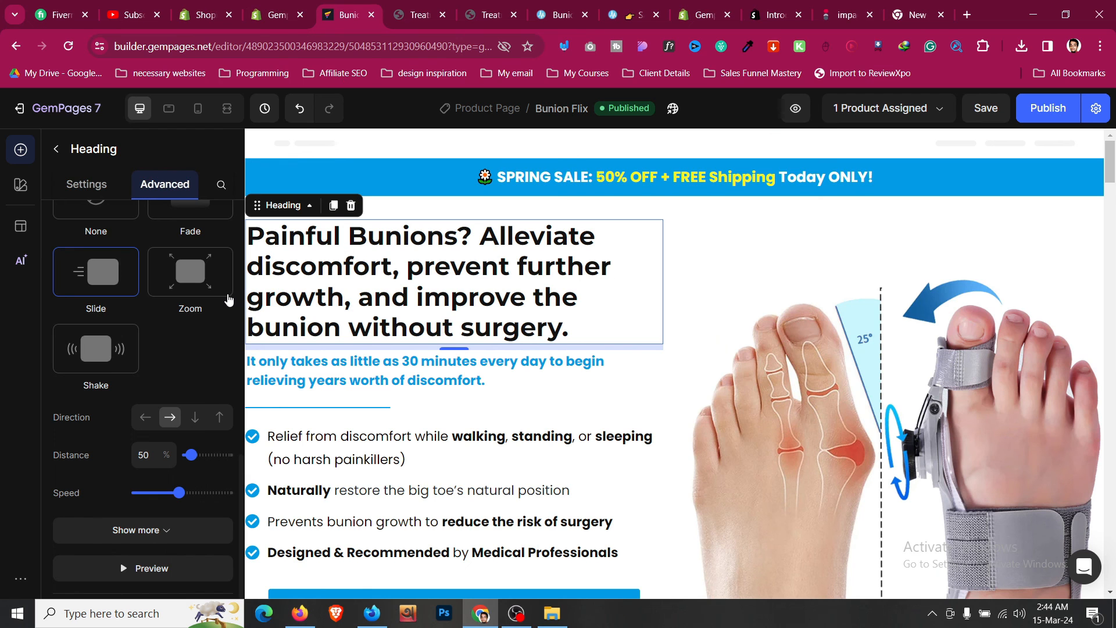
scroll(167, 329, up, 3)
scroll(168, 332, down, 1)
click(221, 256)
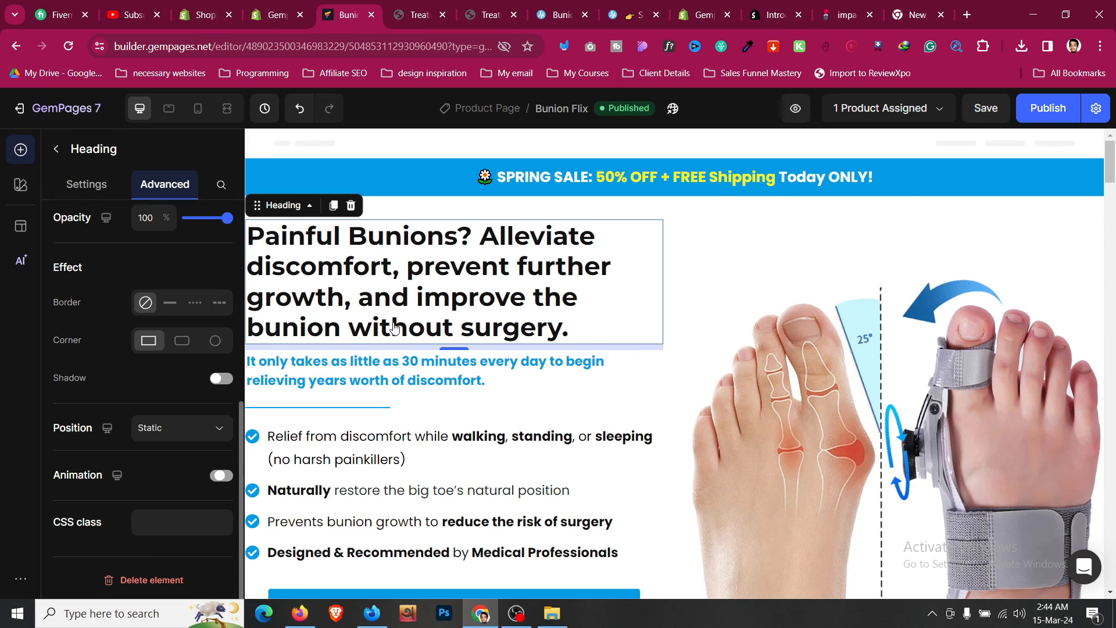
- Set the button's hover zoom to zoom in at 110% and publish the page
scroll(417, 385, down, 5)
click(407, 256)
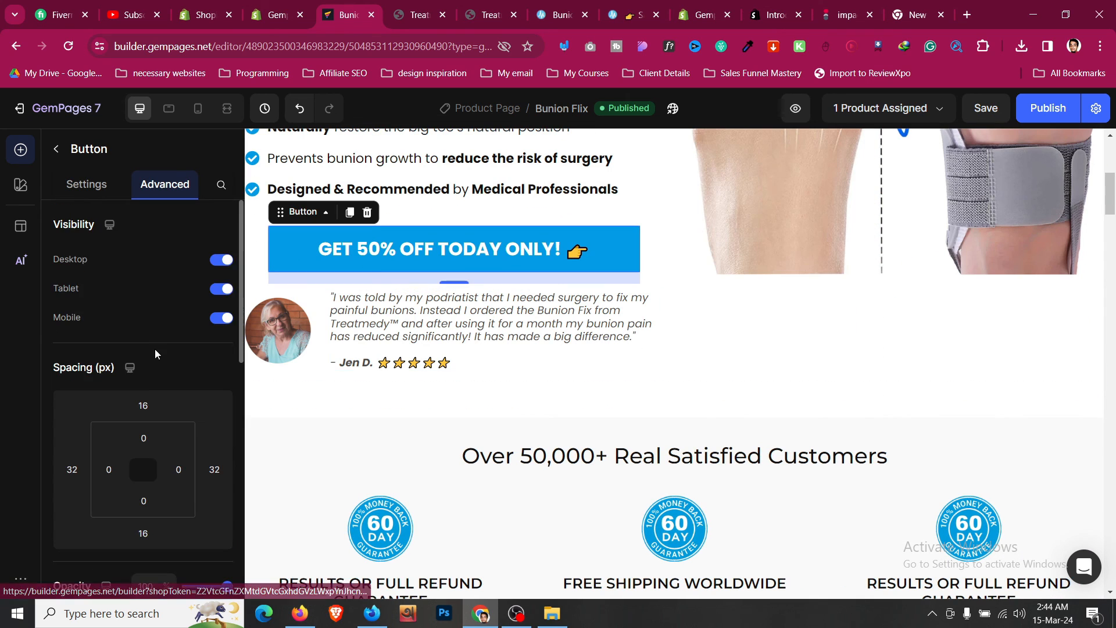
scroll(155, 349, down, 5)
scroll(155, 351, down, 3)
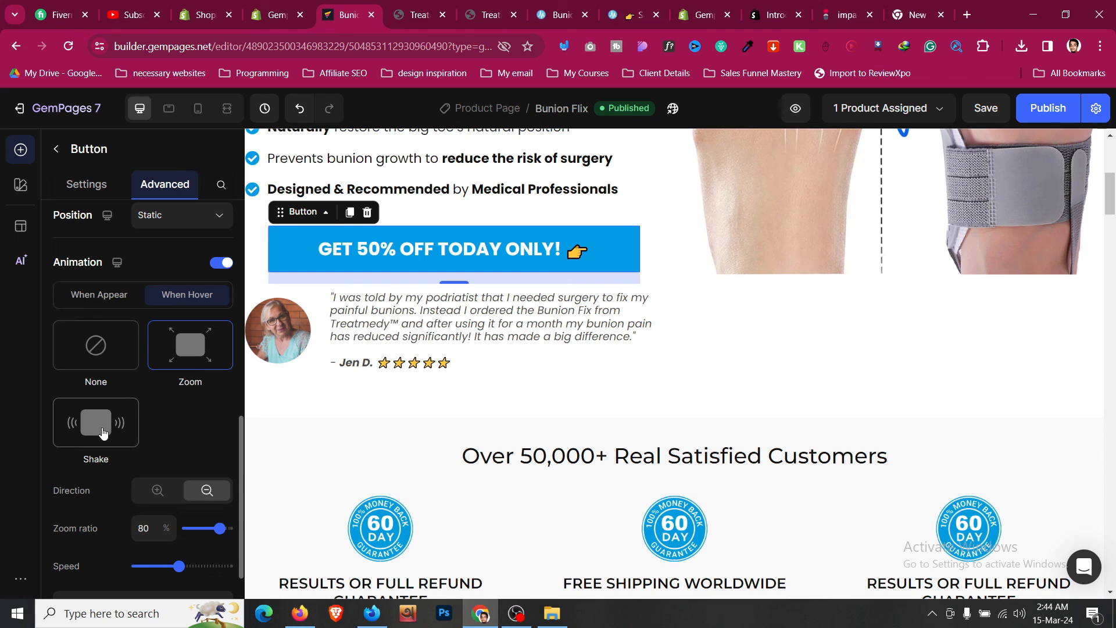
click(157, 492)
drag(196, 535, 192, 531)
scroll(191, 516, down, 2)
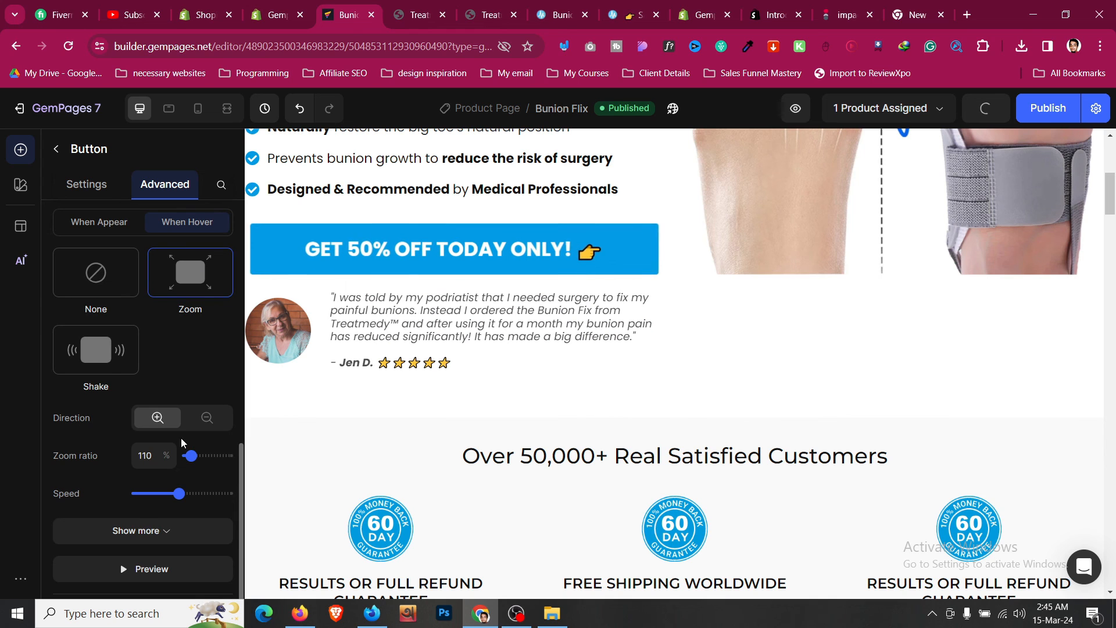
click(1049, 108)
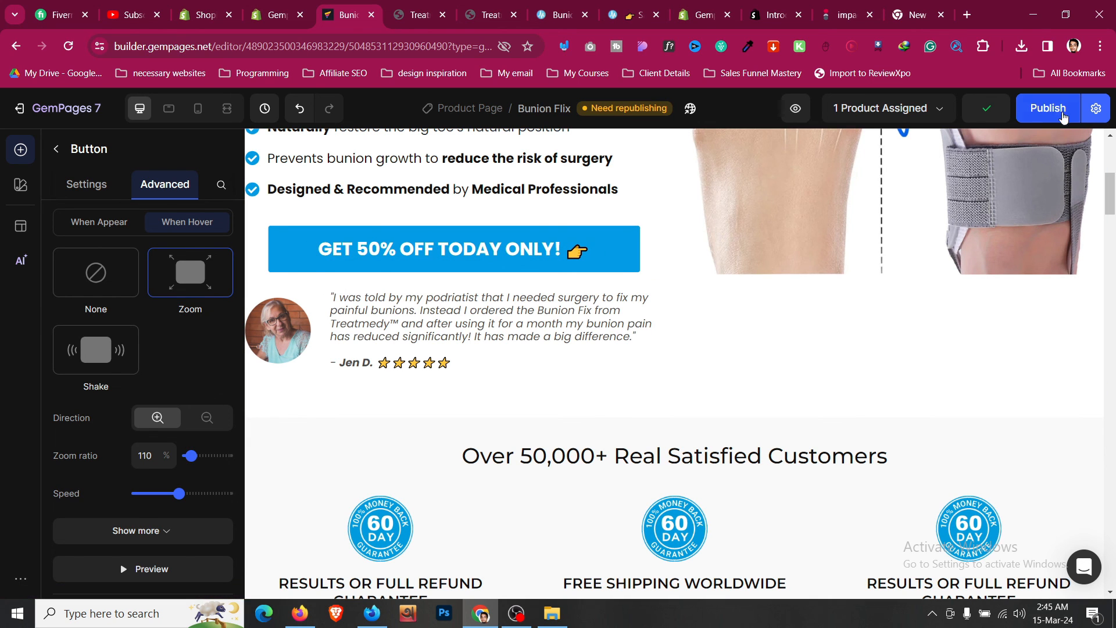
- Open the republished live page and check the button below the benefits list
click(398, 7)
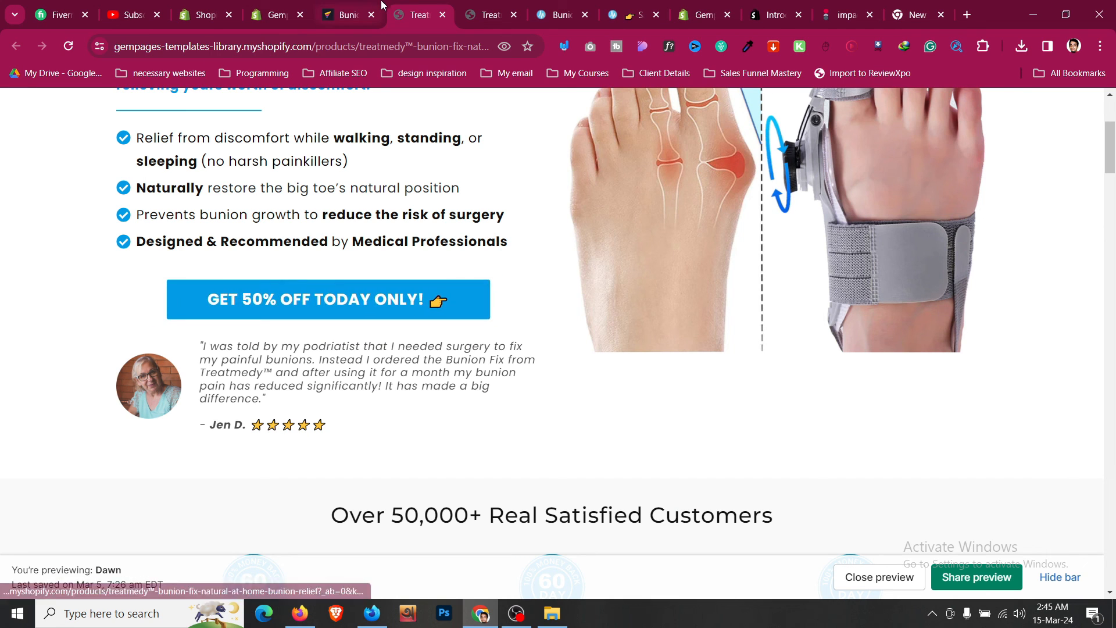
click(443, 15)
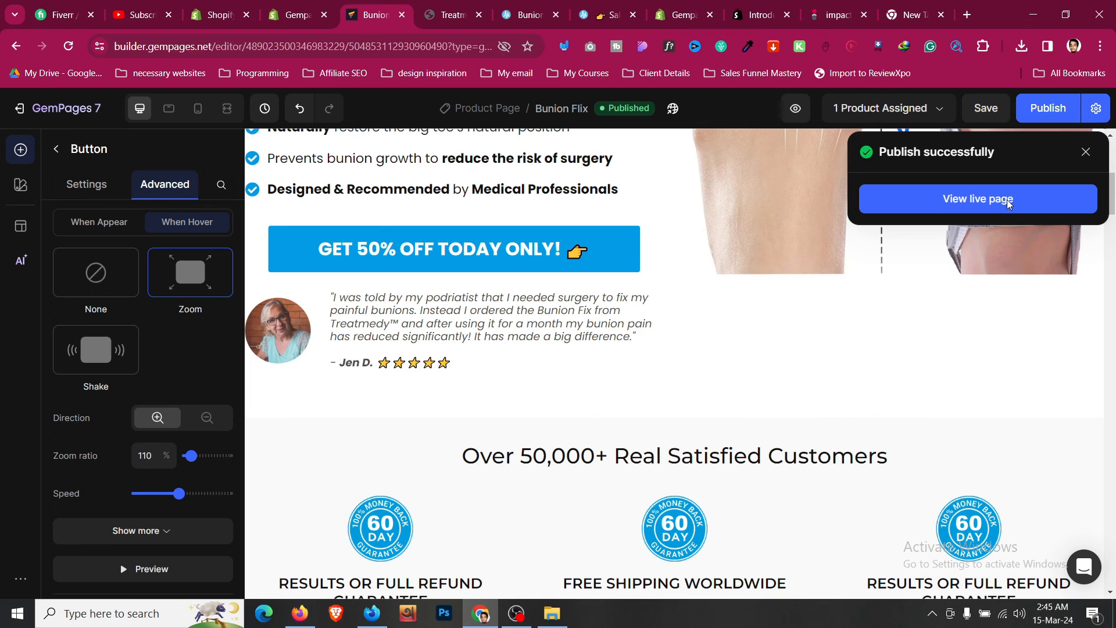
click(1009, 203)
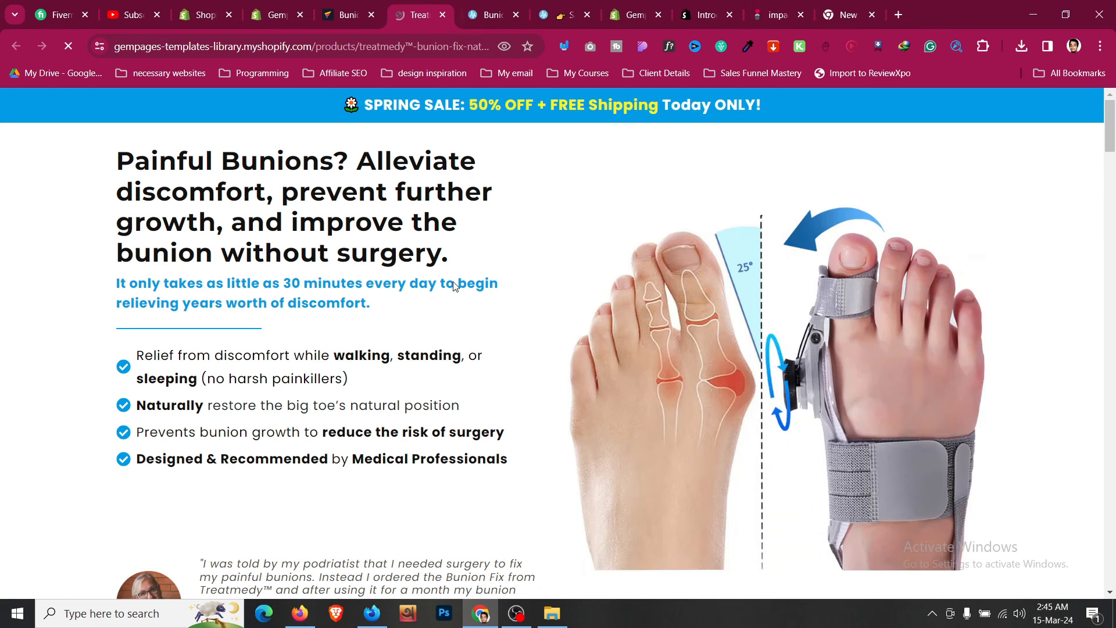
scroll(455, 286, down, 3)
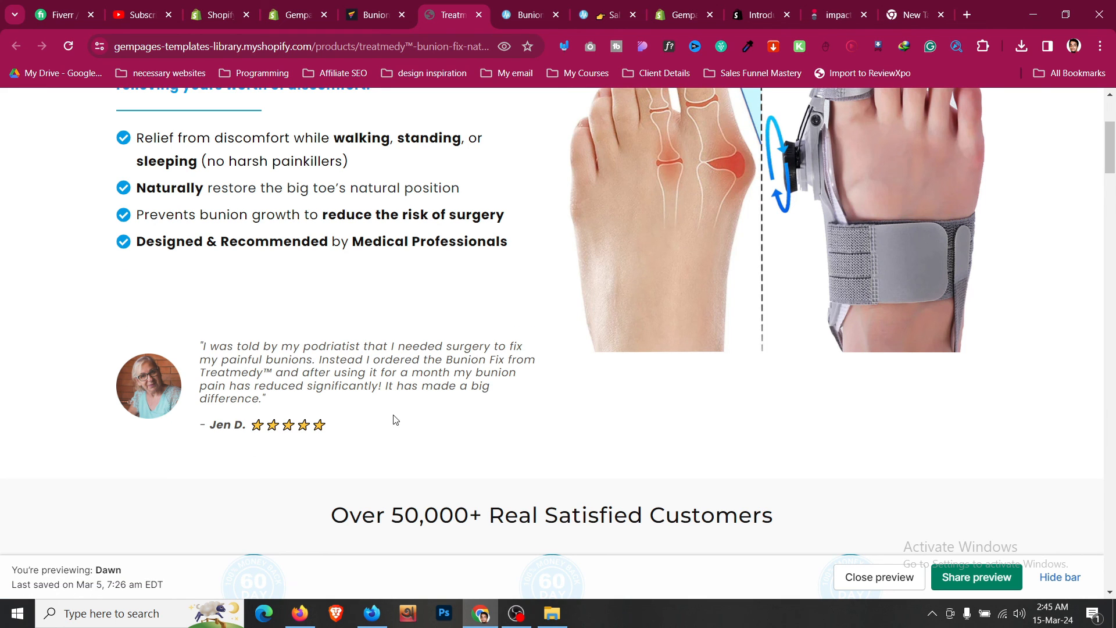
scroll(531, 349, up, 1)
- Preview the button's animation in the editor and recheck the button on the live page
click(375, 14)
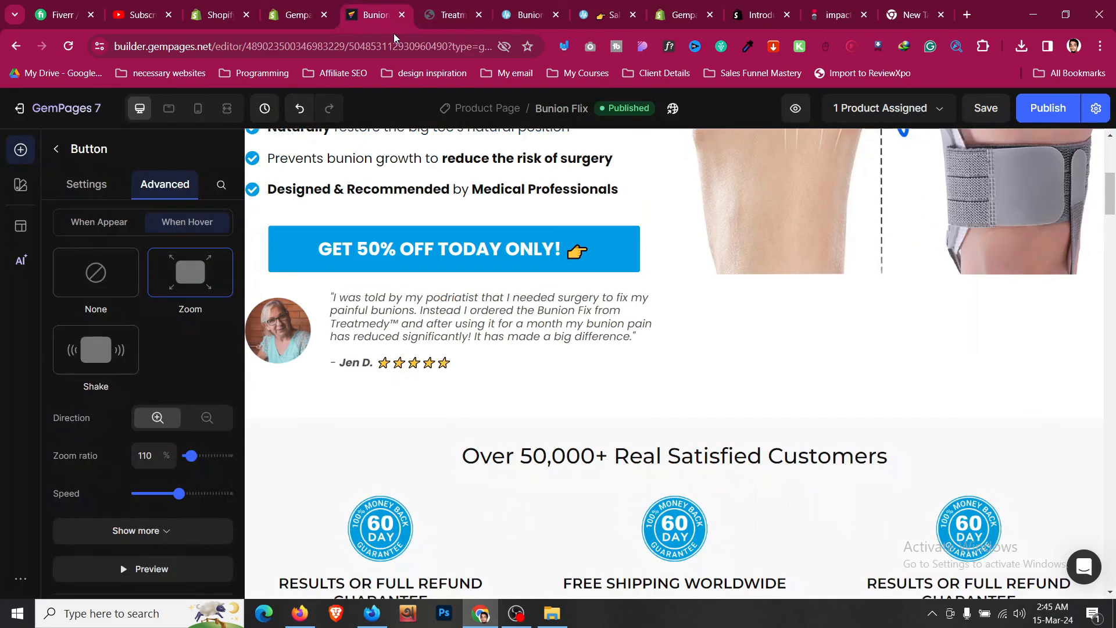
scroll(180, 371, up, 1)
scroll(181, 371, down, 2)
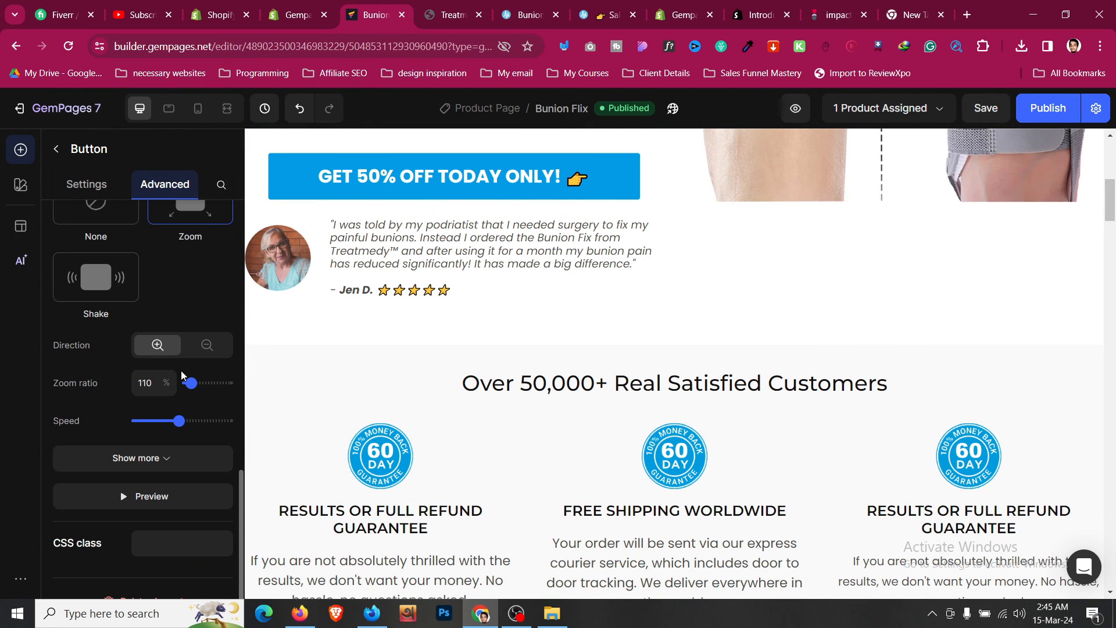
click(177, 499)
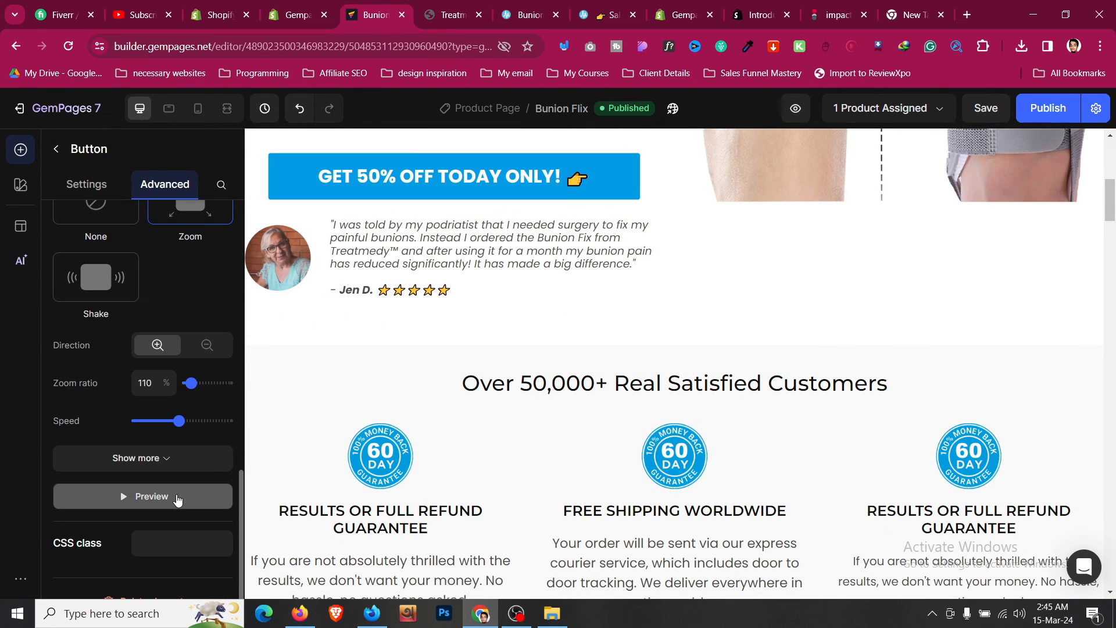
click(453, 15)
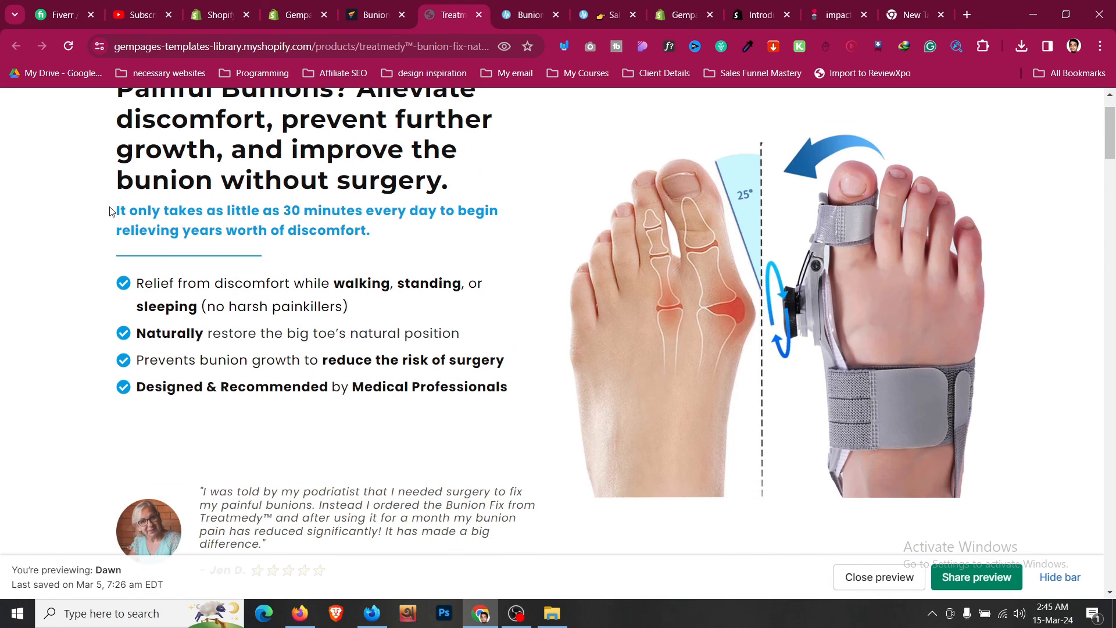
scroll(692, 133, down, 1)
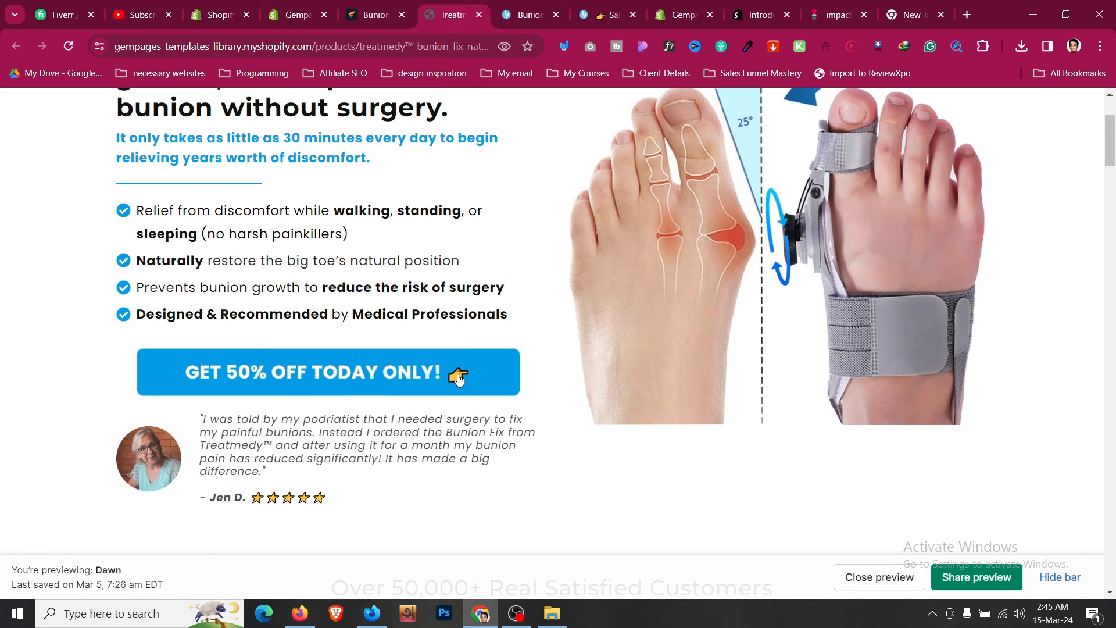
- Turn off the button's animation entirely and republish the page
key(ctrl+shift+Tab)
scroll(174, 325, up, 3)
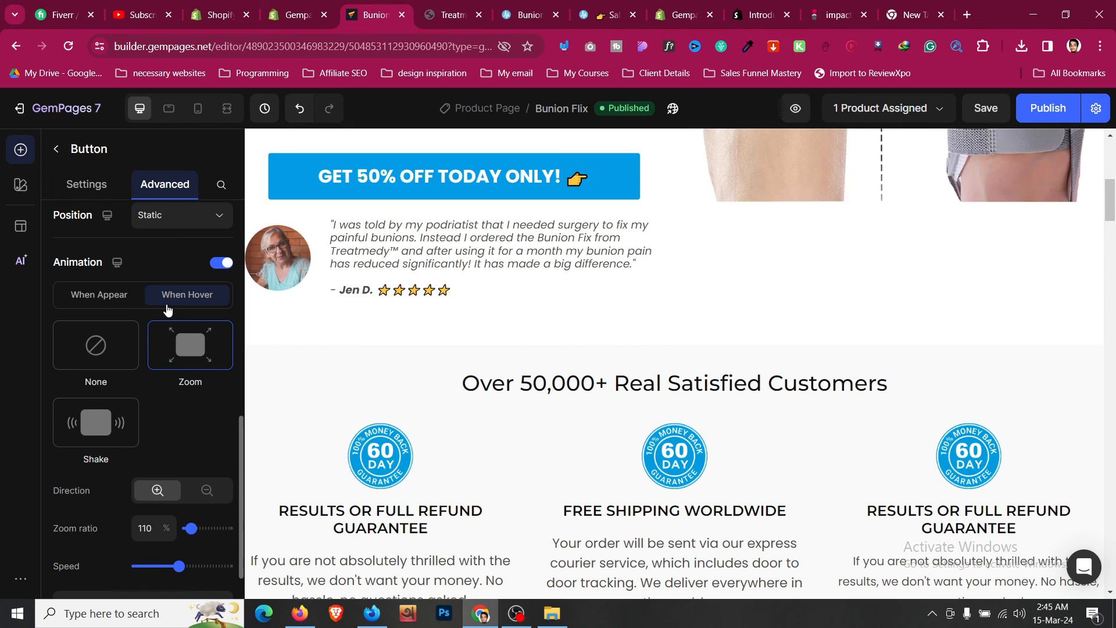
click(86, 301)
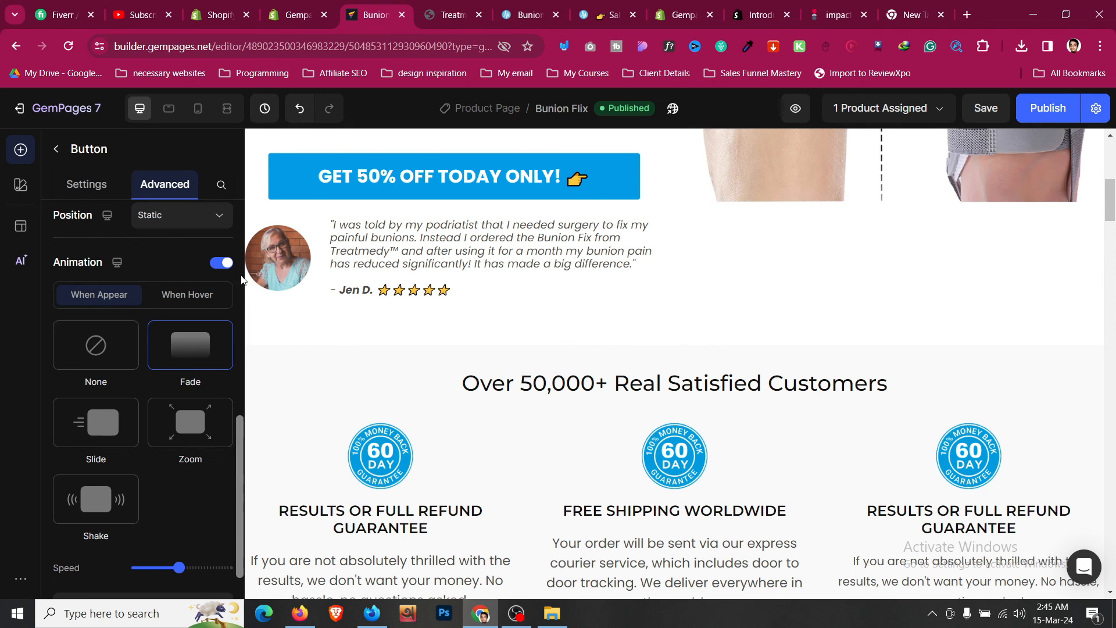
click(229, 267)
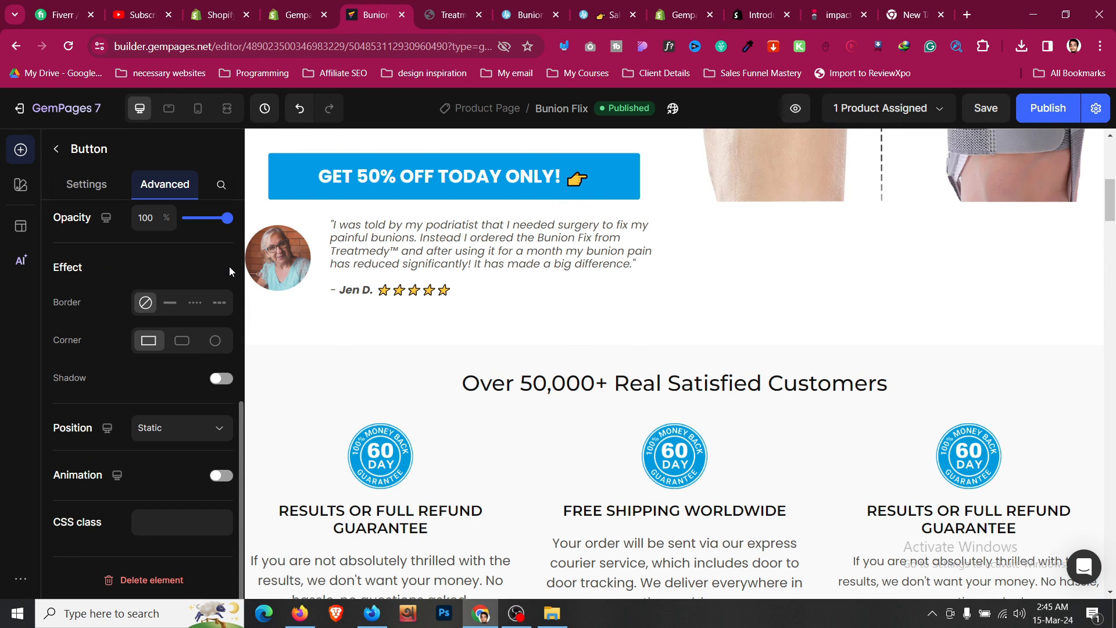
scroll(155, 443, up, 2)
scroll(138, 449, down, 2)
scroll(140, 447, up, 3)
scroll(138, 449, up, 5)
scroll(581, 291, down, 9)
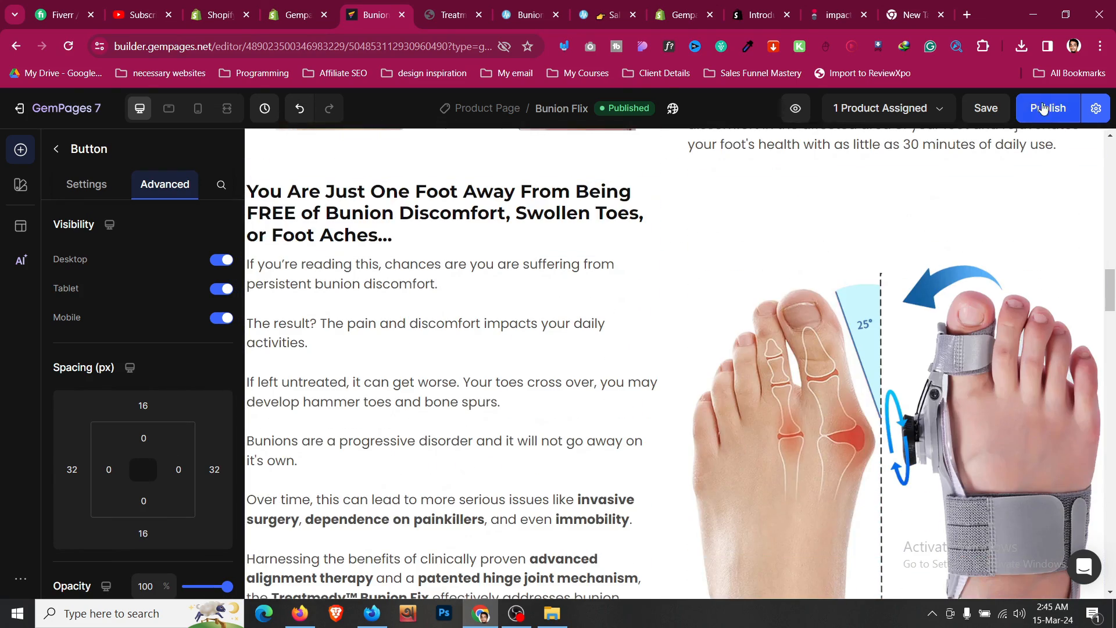
click(1044, 108)
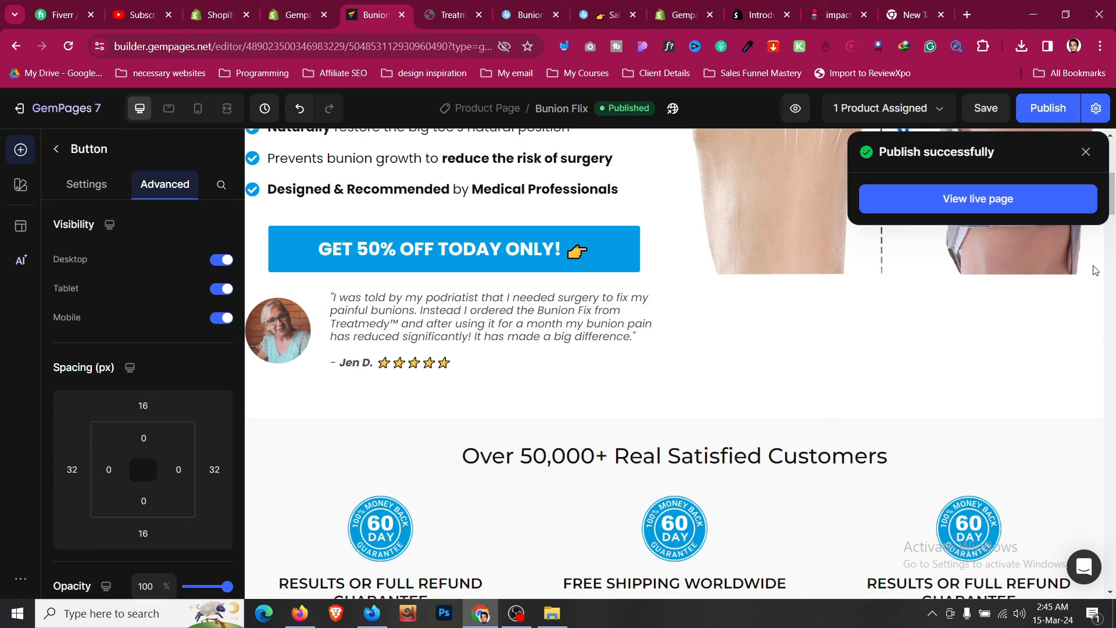
click(516, 614)
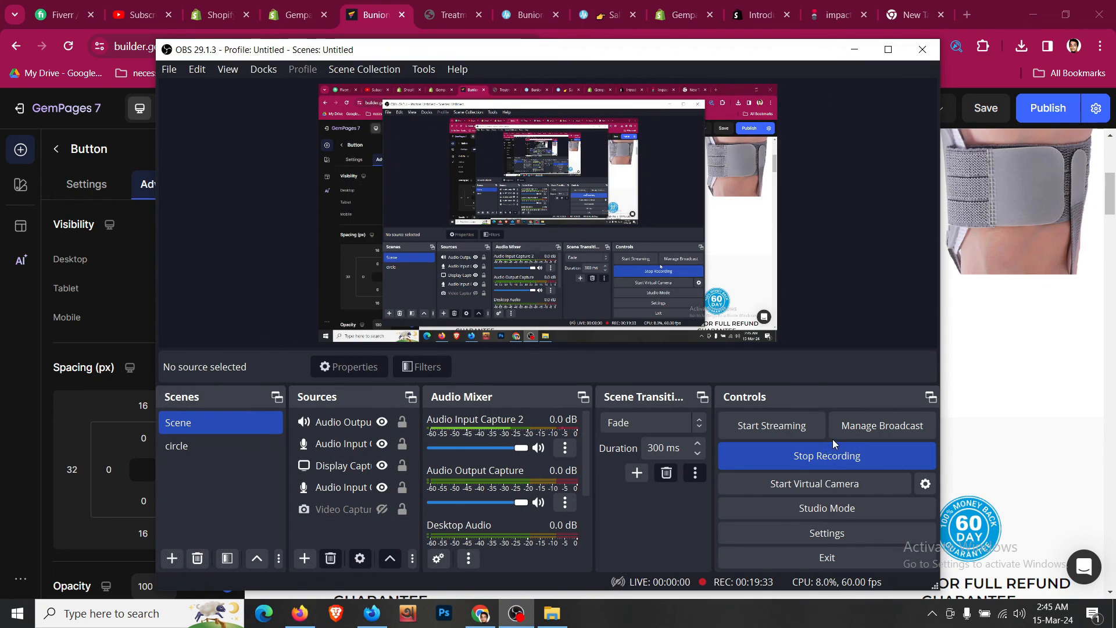